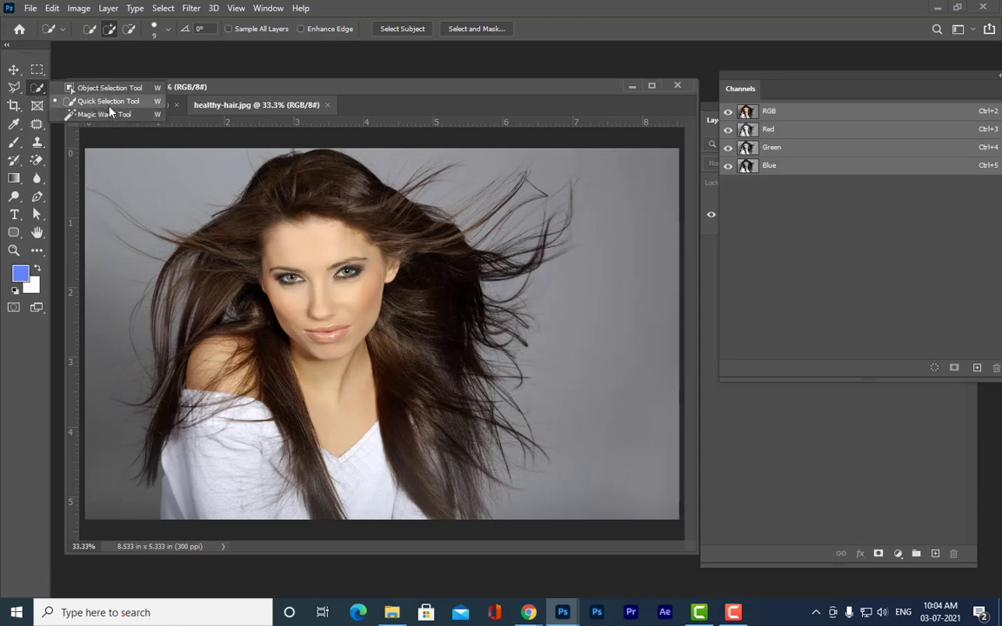
# Try selecting the woman's hair with the Quick Selection tool at brush size 90, and clear the selection.
pyautogui.click(98, 99)
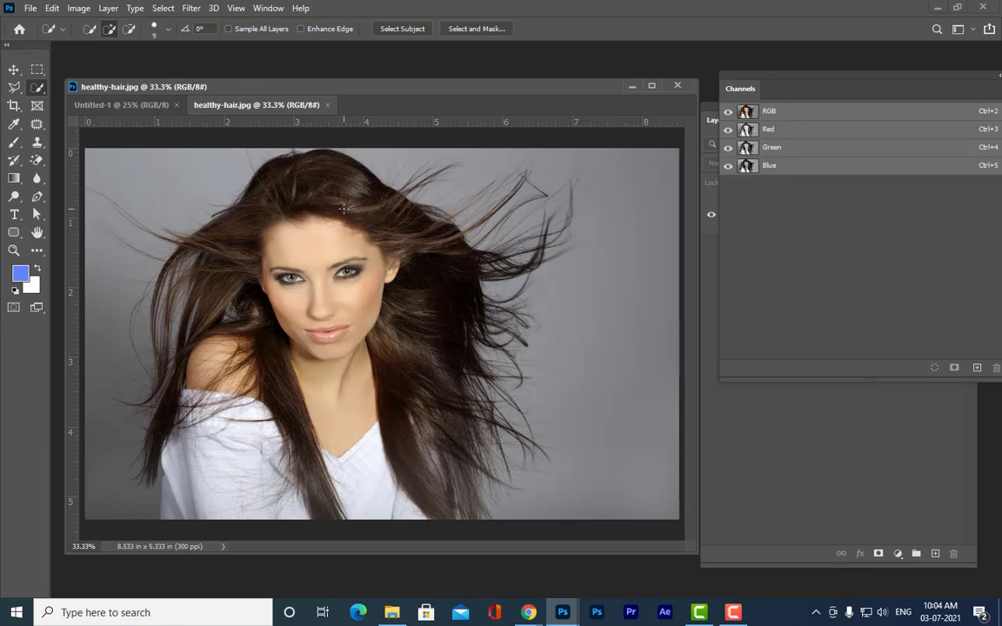
pyautogui.press(']')
pyautogui.press(']')
pyautogui.press(']')
pyautogui.press(']')
pyautogui.press(']')
pyautogui.press(']')
pyautogui.press(']')
pyautogui.press(']')
pyautogui.moveTo(296, 180)
pyautogui.mouseDown()
pyautogui.moveTo(336, 197)
pyautogui.moveTo(416, 351)
pyautogui.moveTo(435, 278)
pyautogui.moveTo(470, 257)
pyautogui.mouseUp()
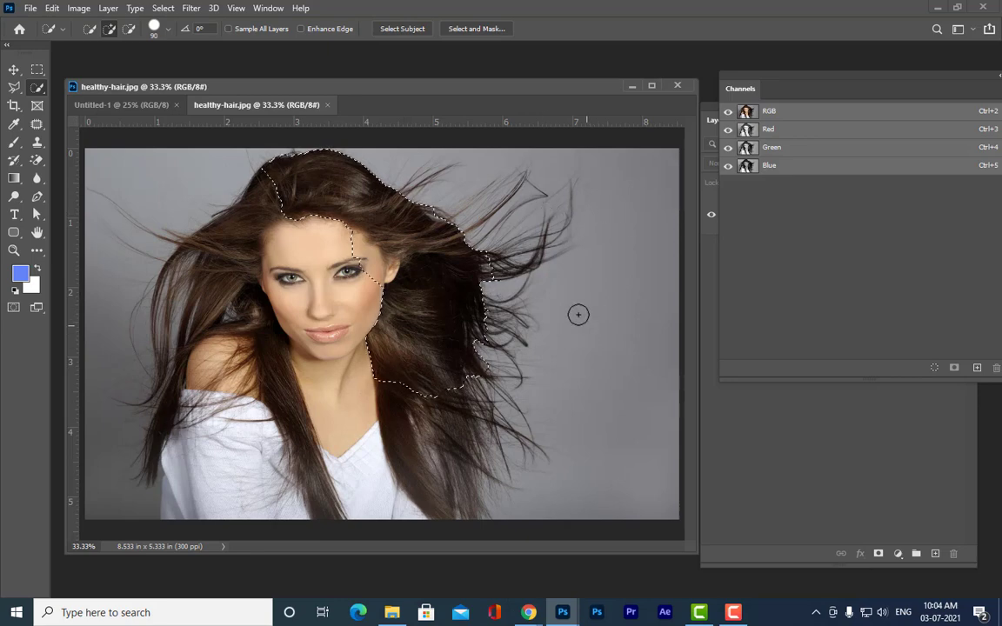
pyautogui.hotkey('ctrl', 'd')
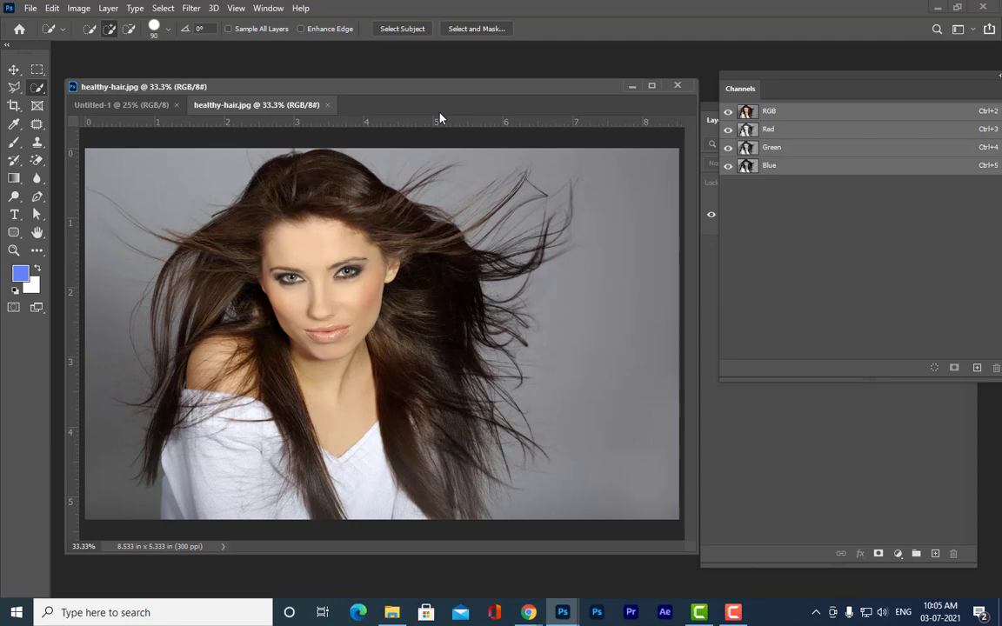
# Close the Channels panel, reopen it, and place it beside the woman's portrait.
pyautogui.moveTo(742, 78); pyautogui.dragTo(521, 149)
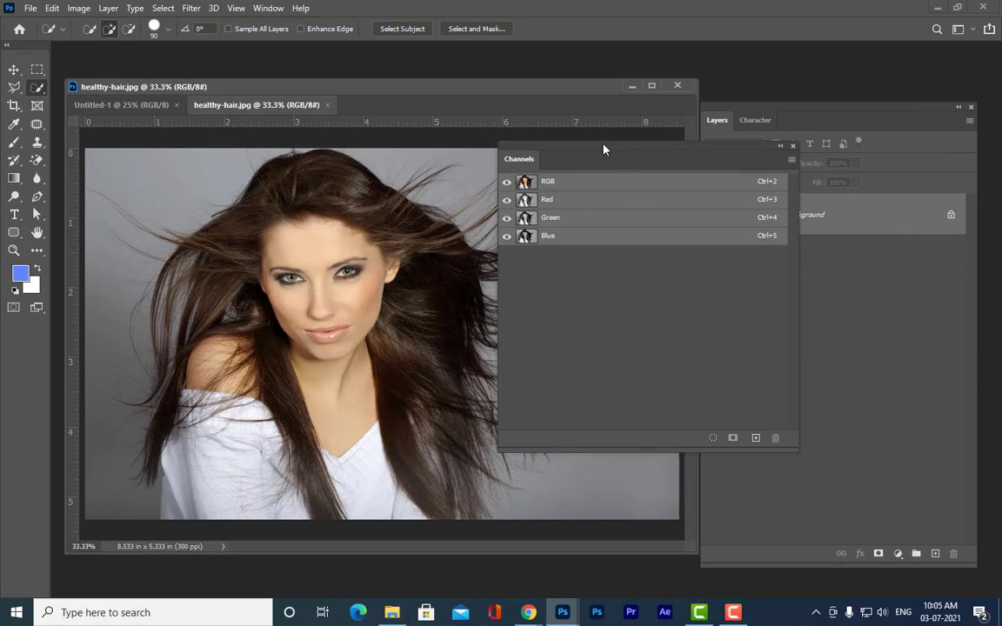
pyautogui.moveTo(604, 149); pyautogui.dragTo(803, 258)
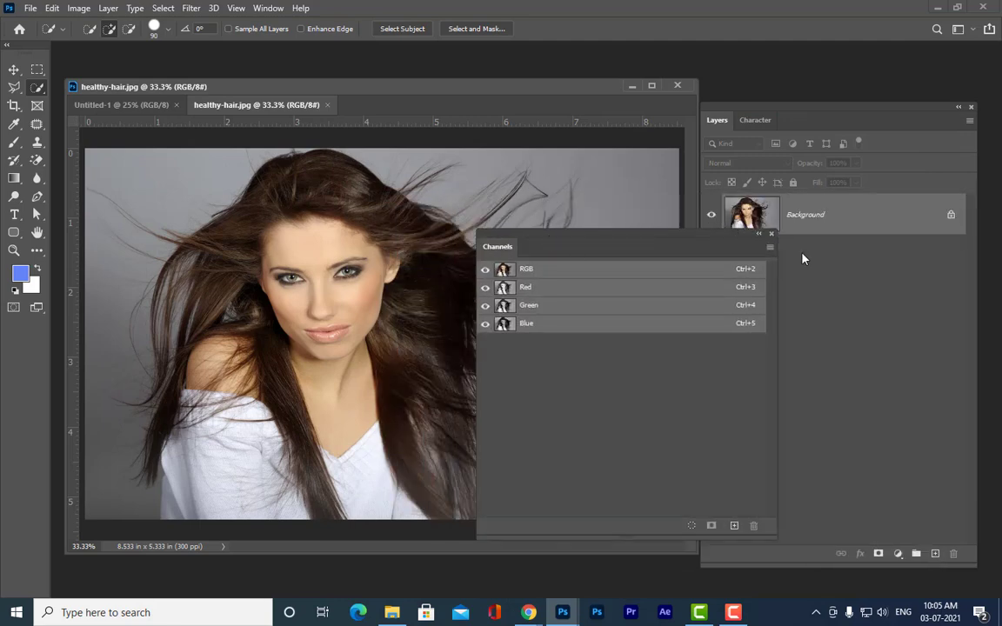
pyautogui.click(772, 235)
pyautogui.click(267, 8)
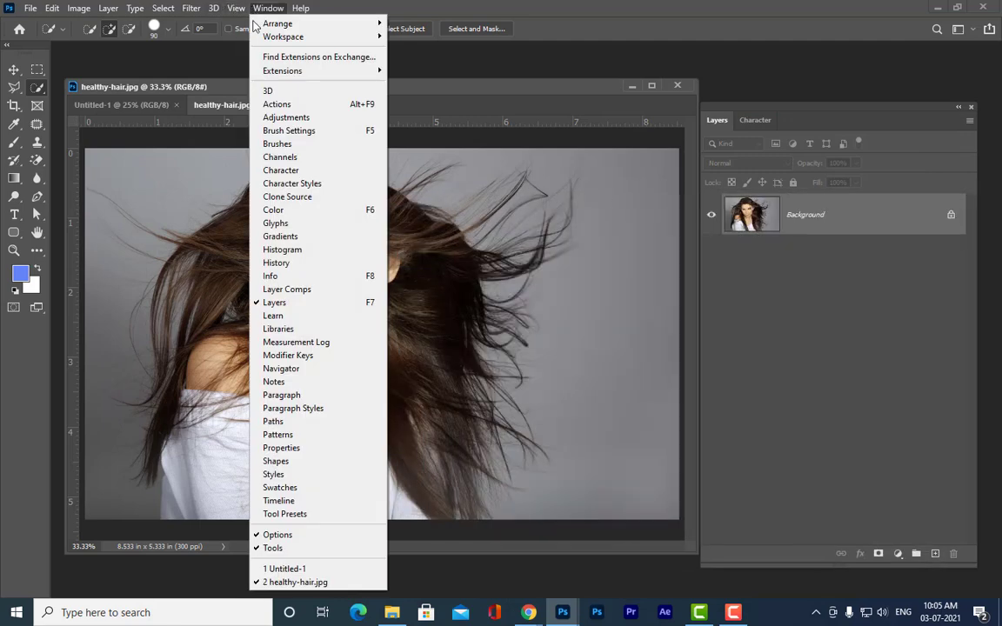
pyautogui.click(283, 158)
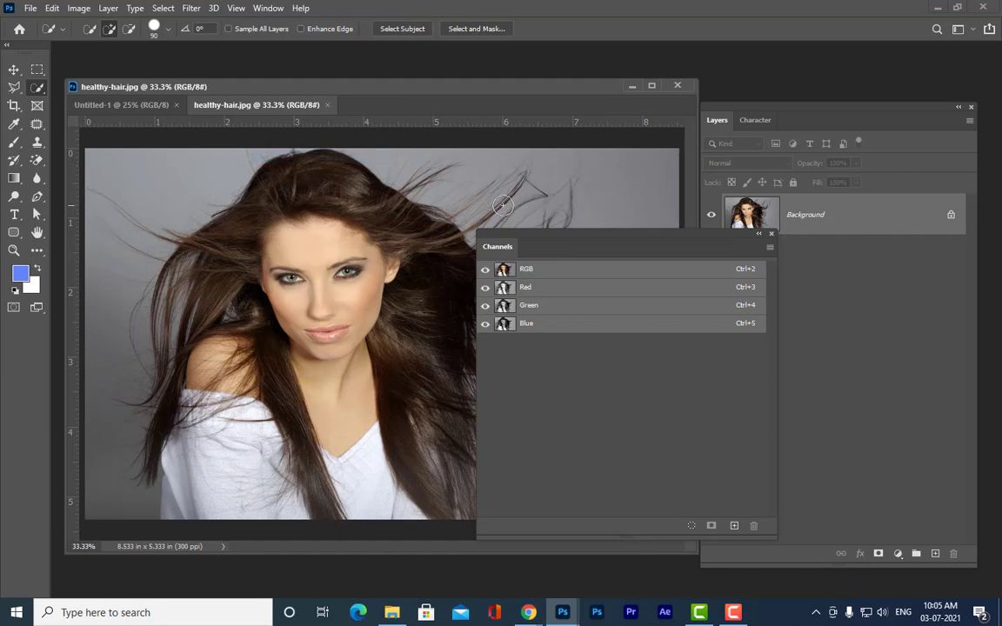
pyautogui.moveTo(510, 240); pyautogui.dragTo(655, 214)
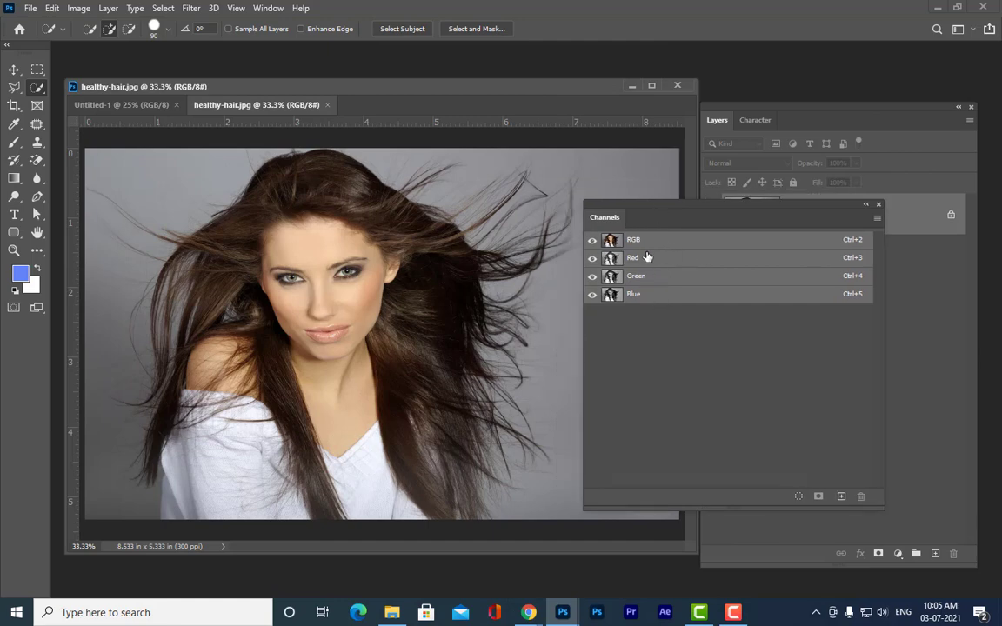
# View the Red, Green and Blue channels of the portrait individually, and return to the RGB composite.
pyautogui.click(649, 258)
pyautogui.click(655, 284)
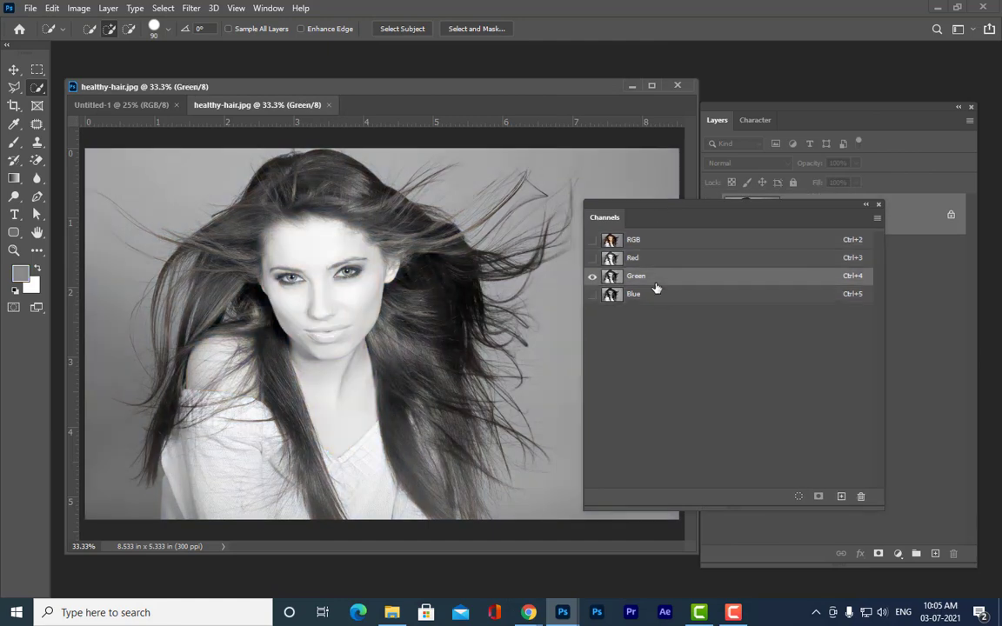
pyautogui.click(640, 296)
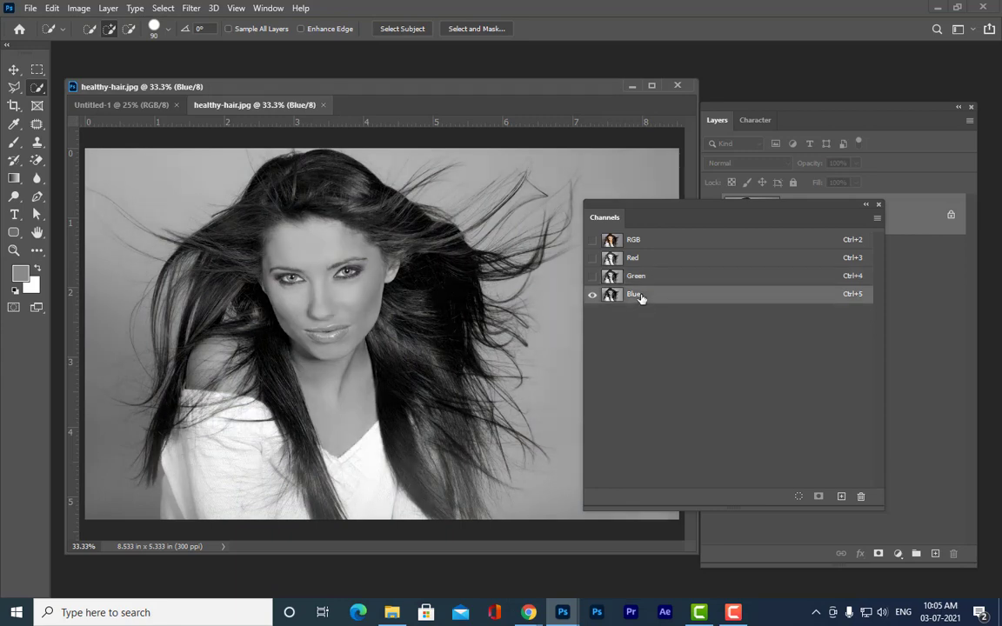
pyautogui.click(645, 247)
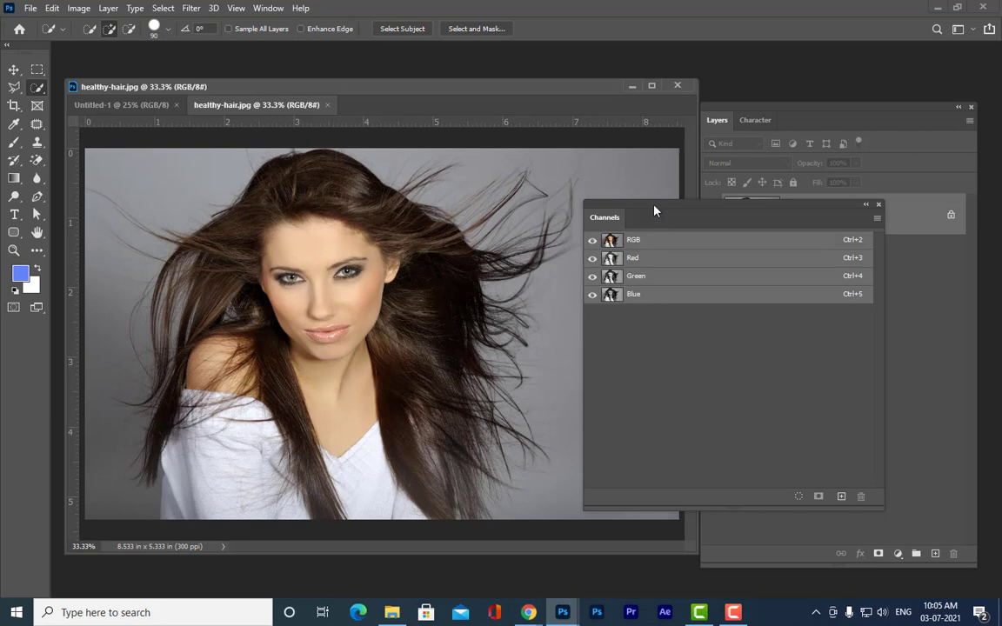
pyautogui.moveTo(655, 211); pyautogui.dragTo(680, 254)
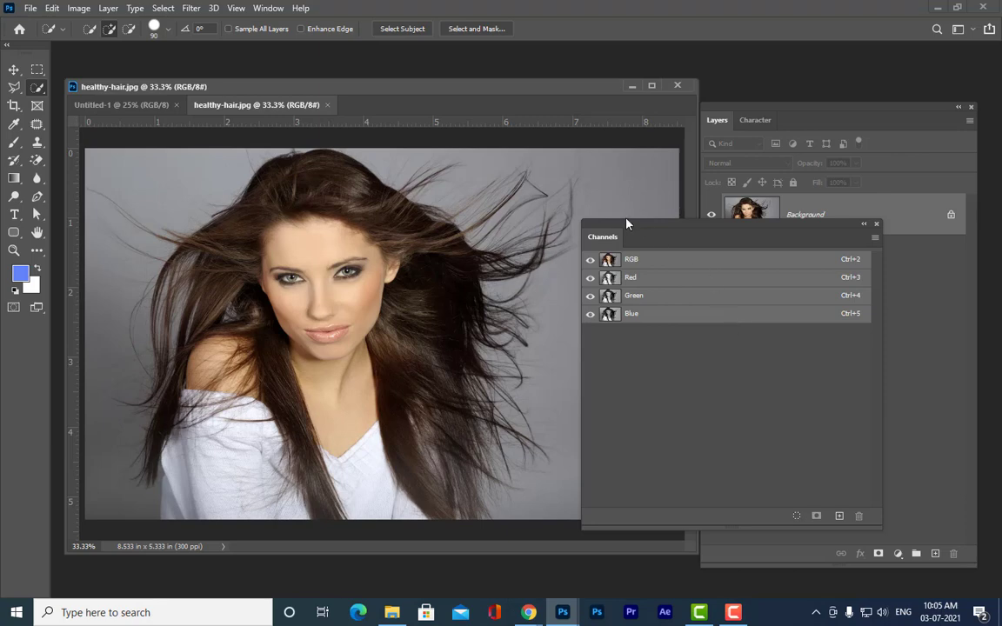
pyautogui.moveTo(628, 228); pyautogui.dragTo(625, 222)
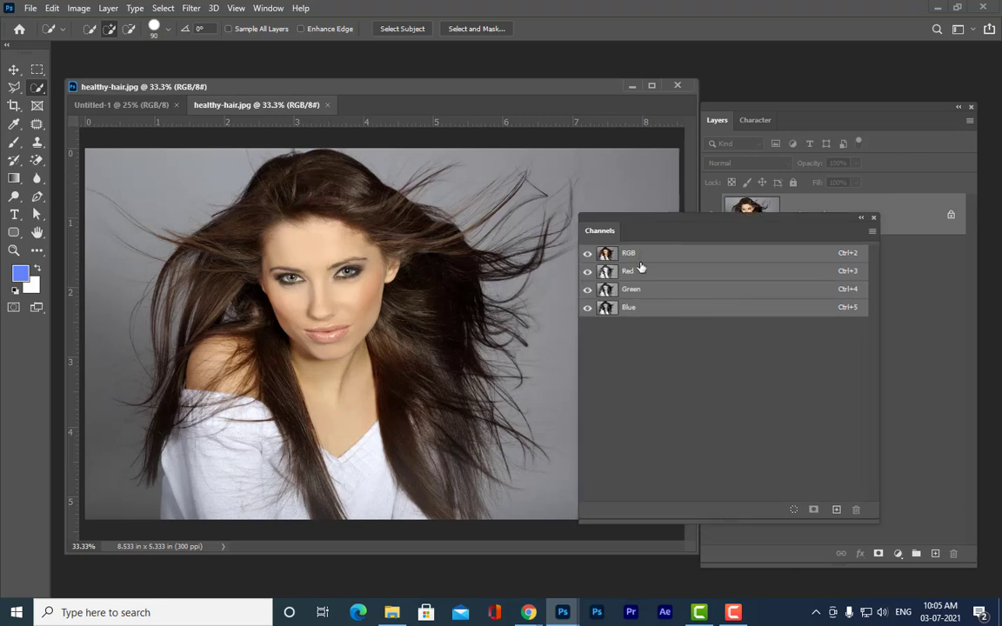
# Switch to the Google Meet call in Chrome, admit the waiting participant, and return to Photoshop.
pyautogui.moveTo(528, 613)
pyautogui.click(399, 505)
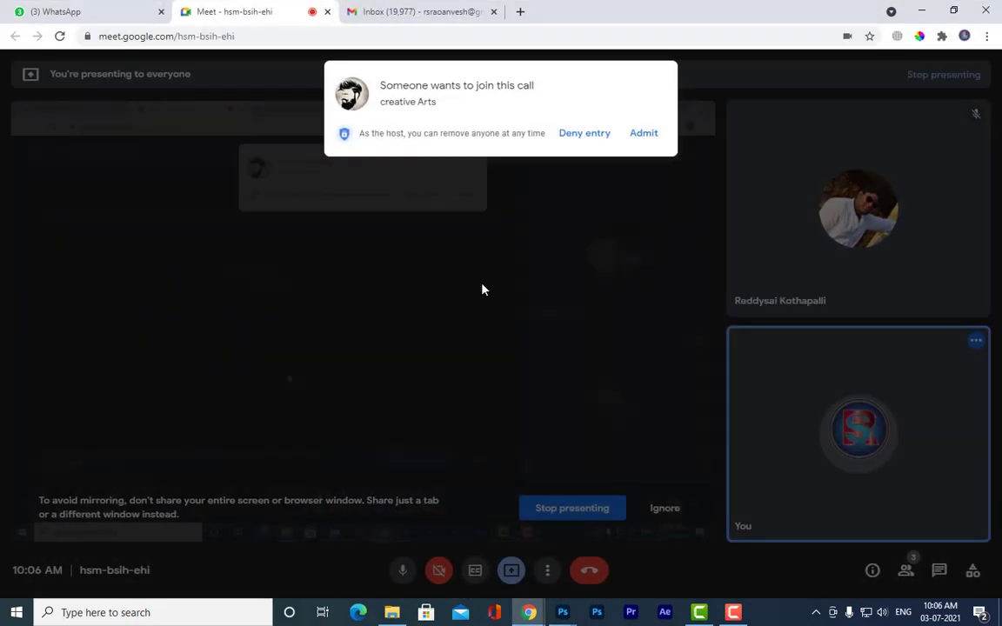
pyautogui.click(652, 139)
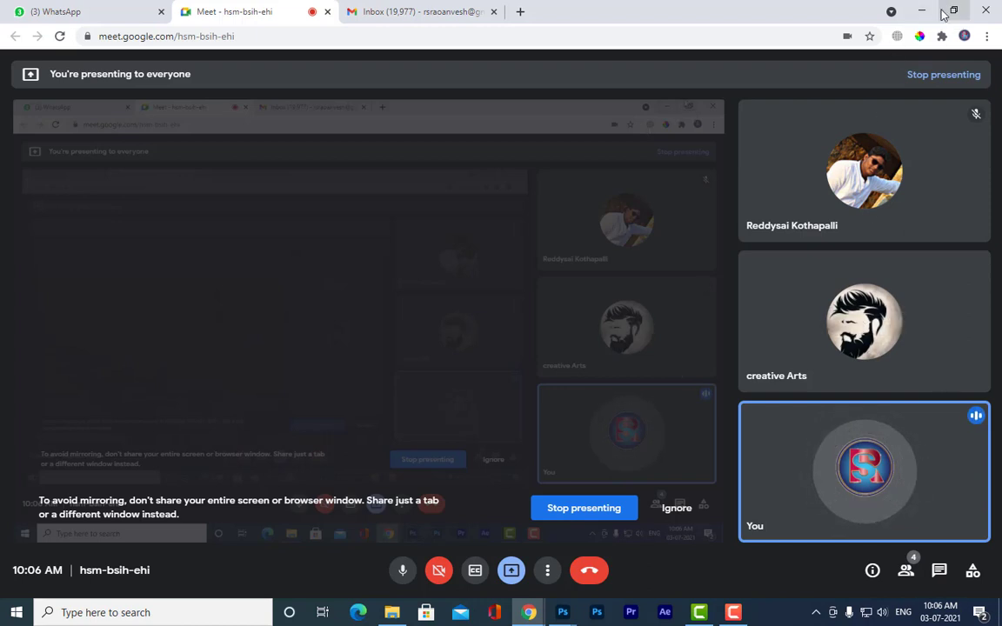
pyautogui.click(921, 11)
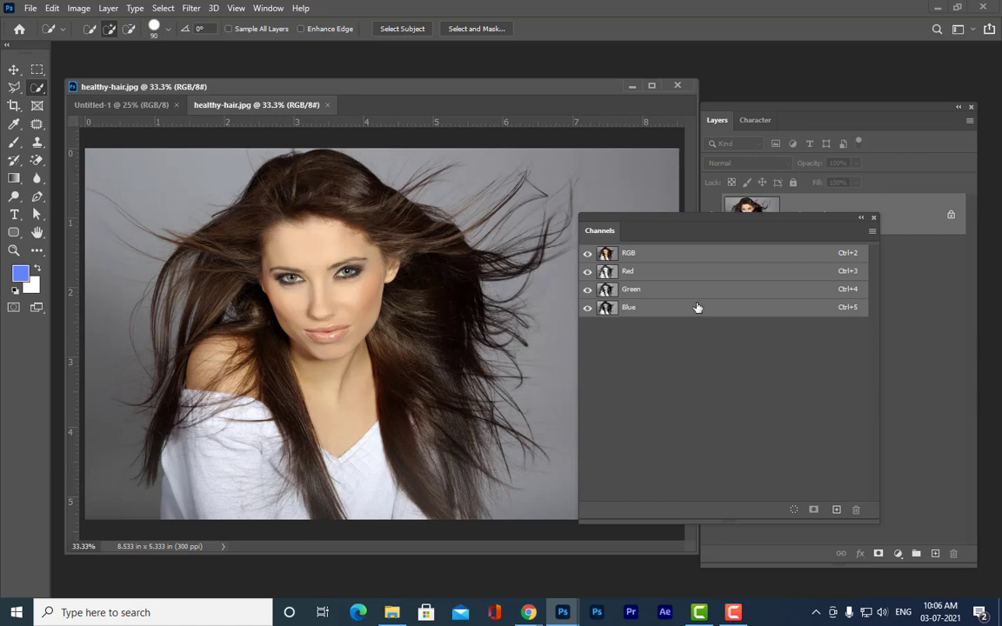
# Examine the hair contrast in the Blue, Green and Red channels in turn, ending on the RGB composite.
pyautogui.moveTo(660, 219); pyautogui.dragTo(680, 258)
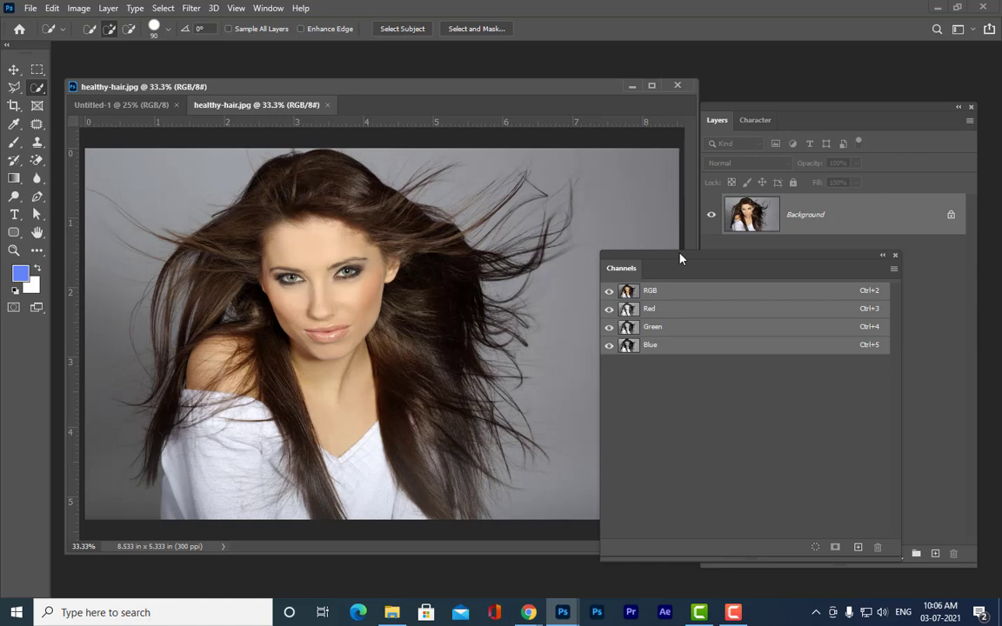
pyautogui.moveTo(680, 258); pyautogui.dragTo(650, 157)
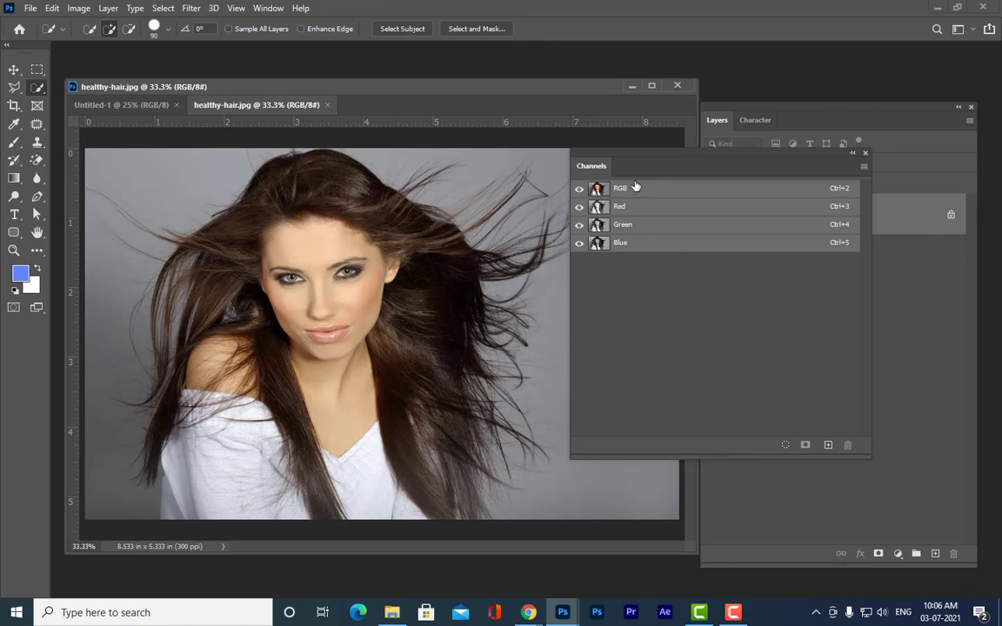
pyautogui.click(618, 244)
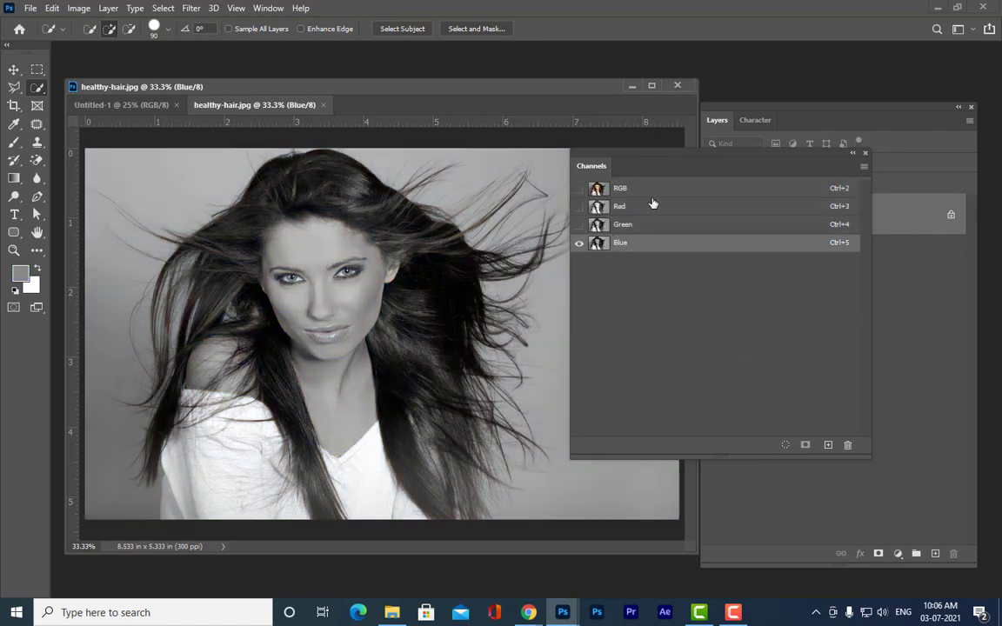
pyautogui.moveTo(621, 155); pyautogui.dragTo(626, 189)
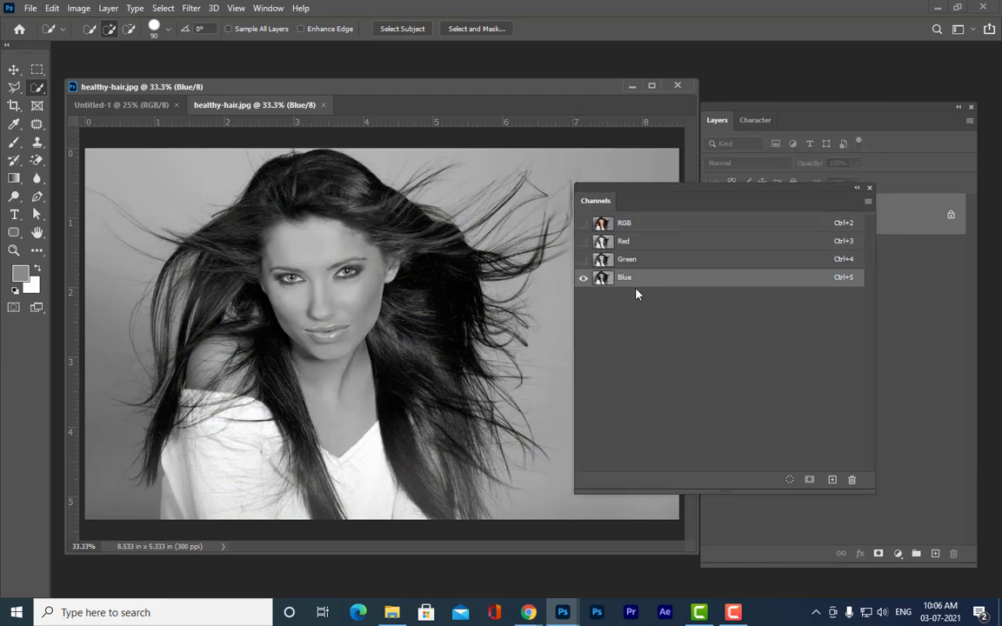
pyautogui.click(638, 261)
pyautogui.click(655, 241)
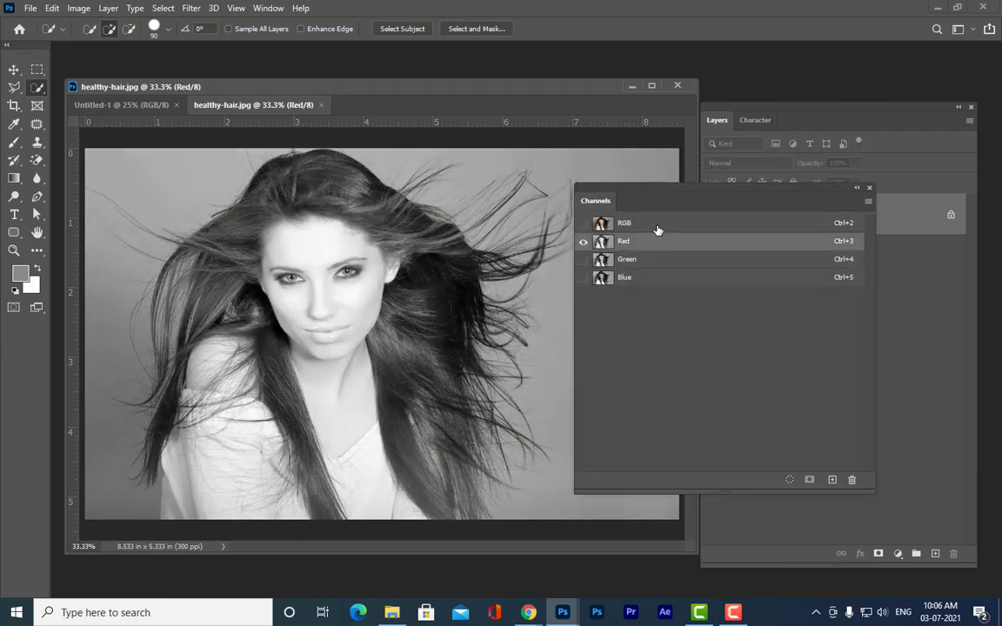
pyautogui.click(654, 226)
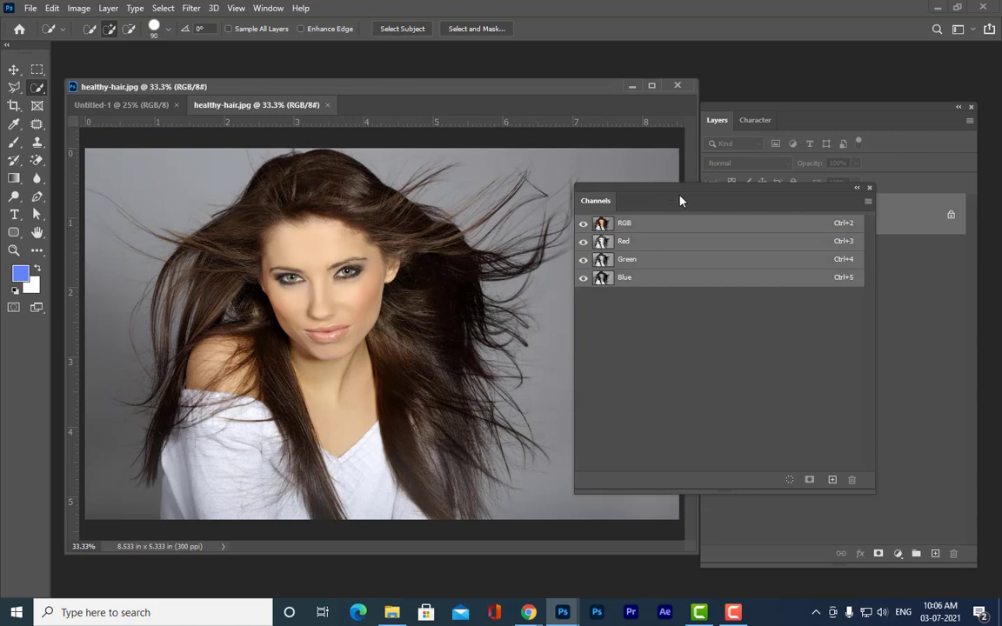
pyautogui.moveTo(648, 193); pyautogui.dragTo(694, 225)
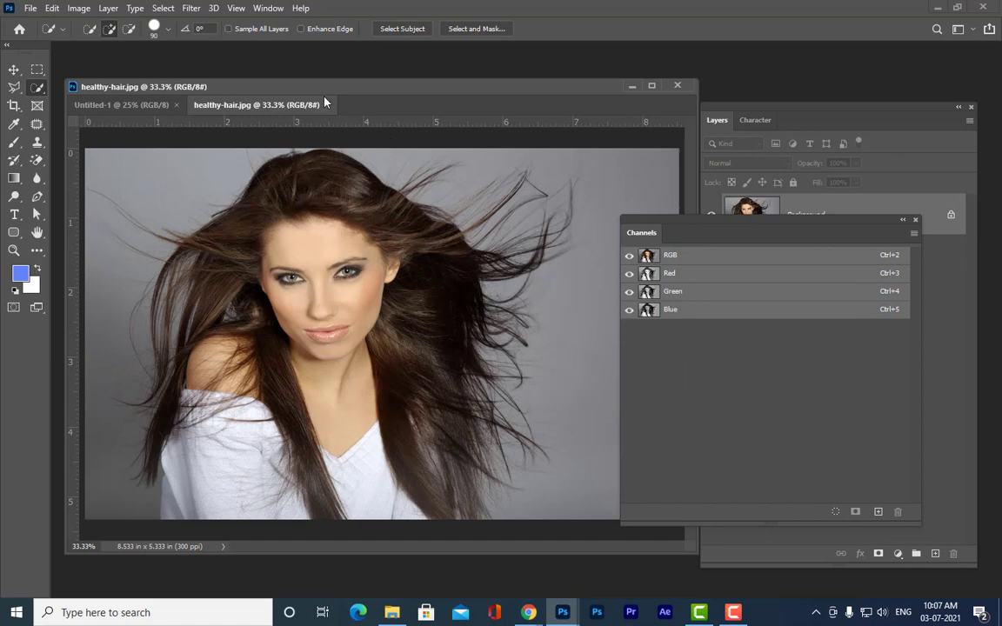
pyautogui.moveTo(673, 221); pyautogui.dragTo(715, 239)
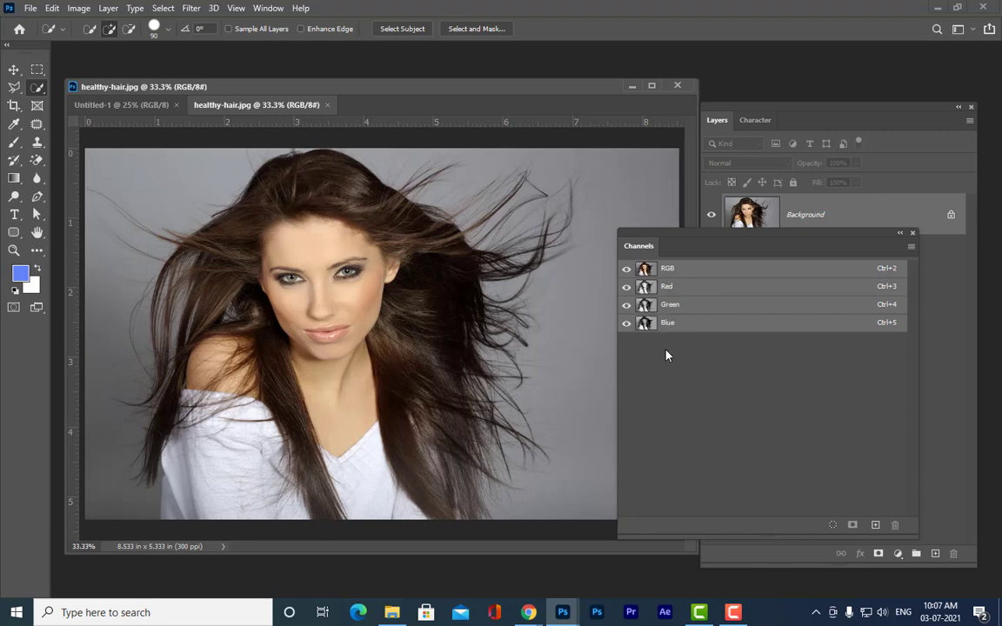
# Compare the hair in the Red, Green and Blue channels, and duplicate the Blue channel.
pyautogui.click(666, 287)
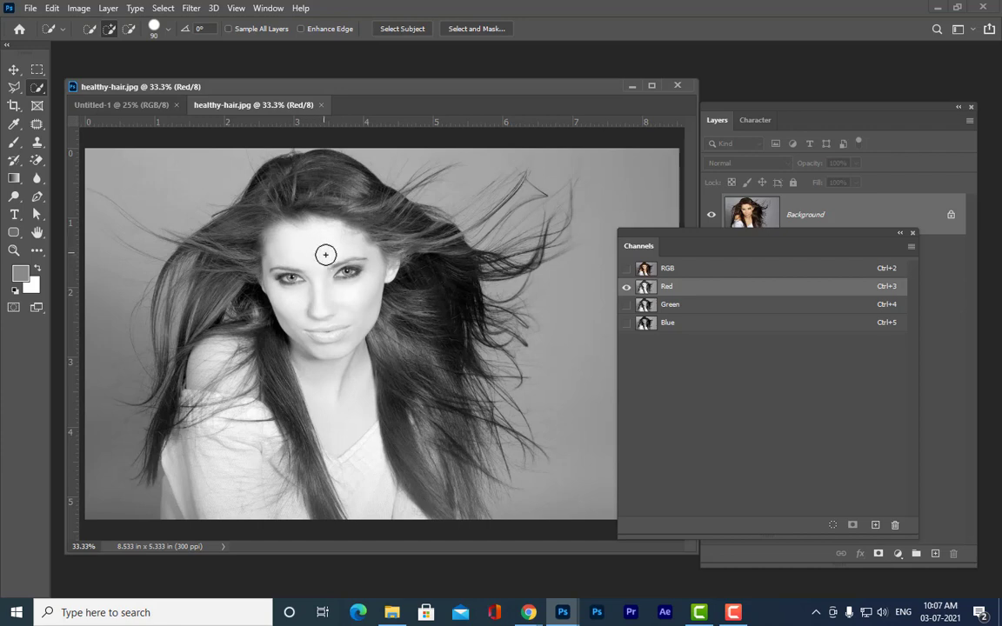
pyautogui.click(744, 308)
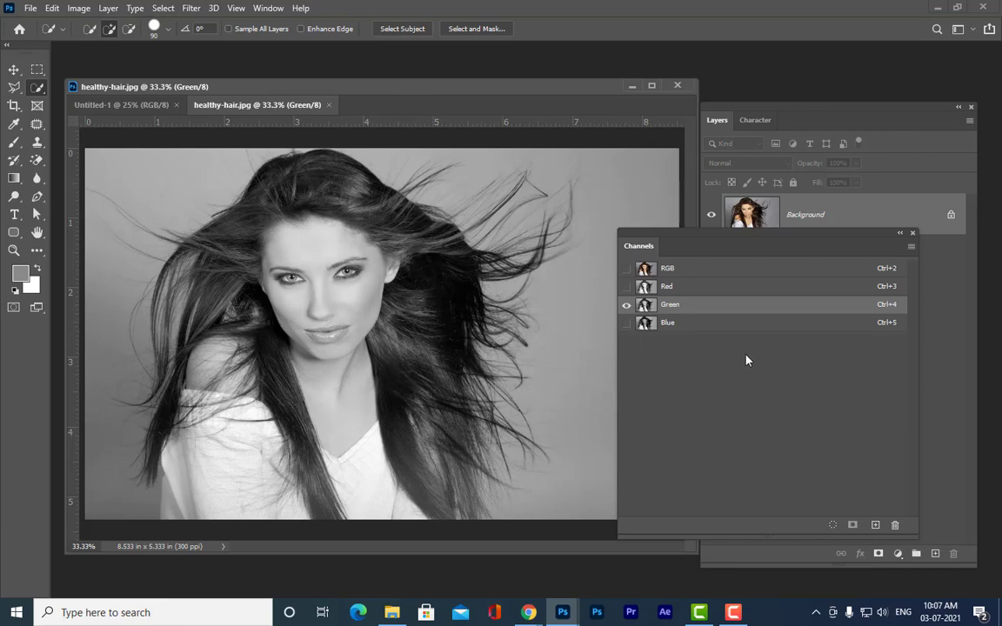
pyautogui.click(690, 322)
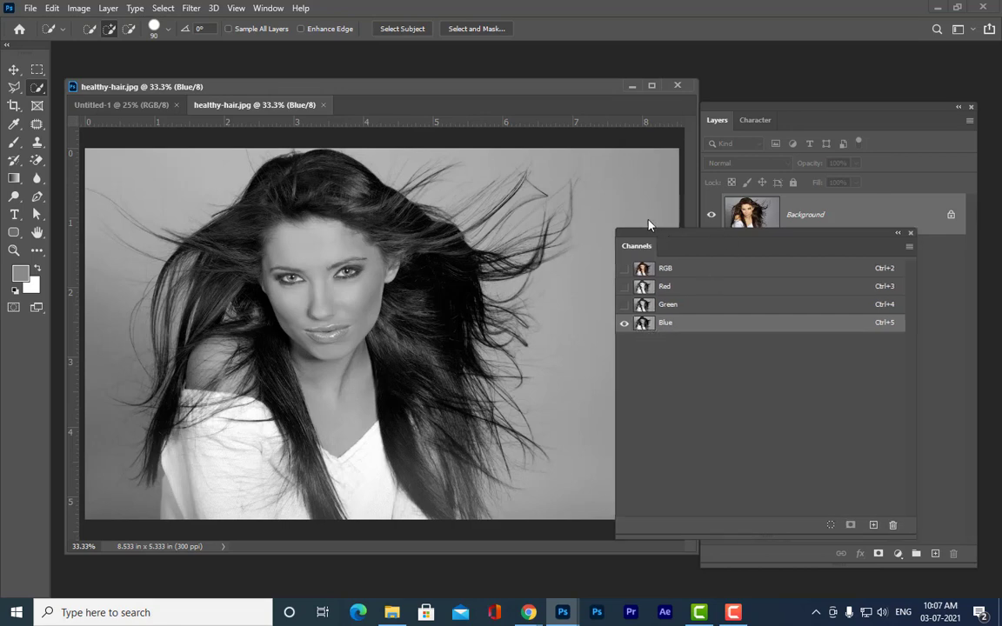
pyautogui.moveTo(663, 233); pyautogui.dragTo(622, 153)
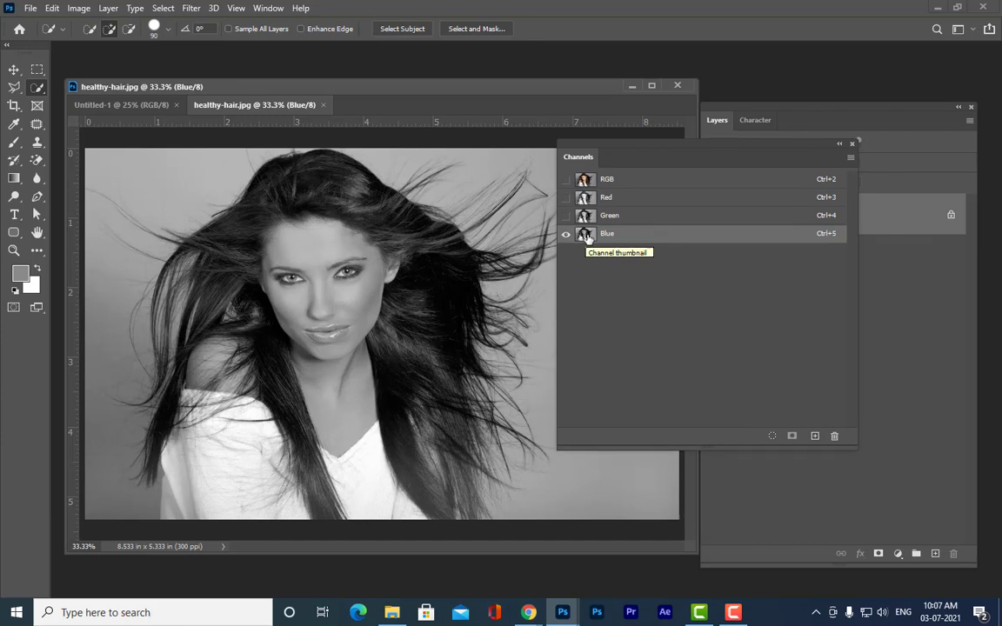
pyautogui.moveTo(777, 142); pyautogui.dragTo(785, 72)
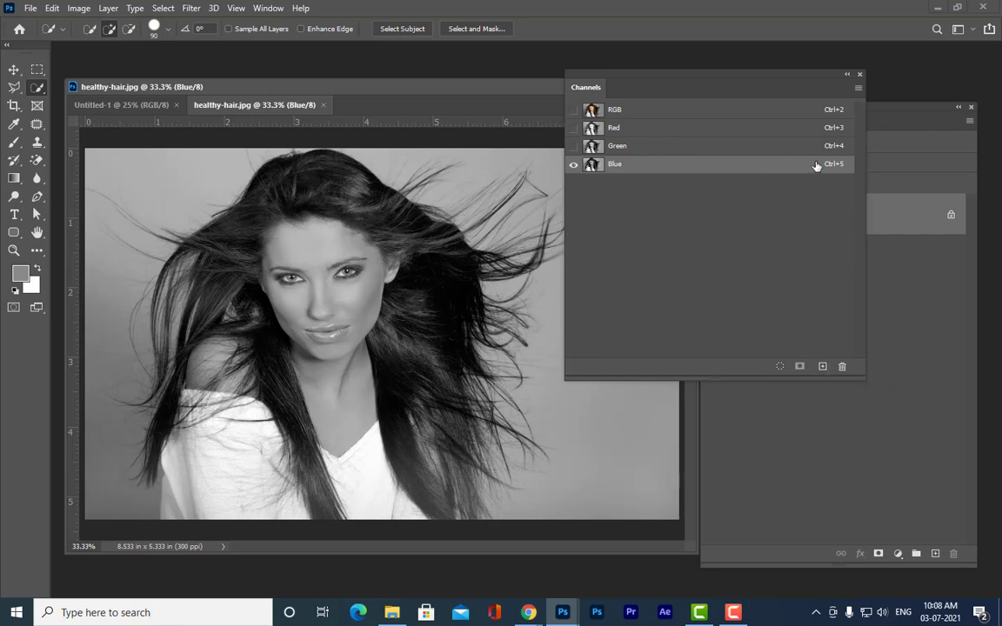
pyautogui.moveTo(819, 166); pyautogui.dragTo(823, 366)
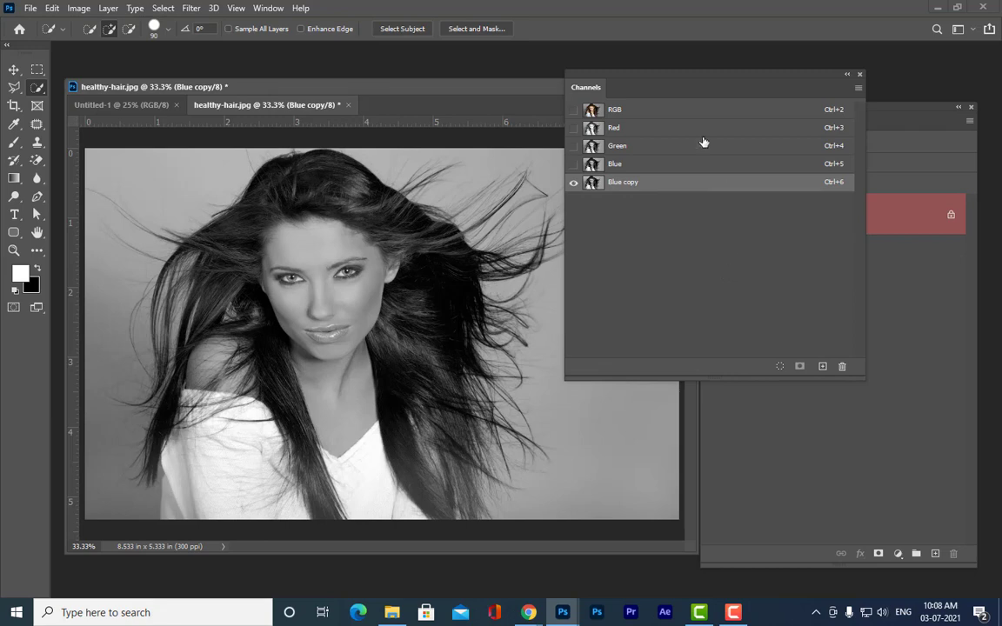
pyautogui.moveTo(655, 76)
pyautogui.mouseDown()
pyautogui.moveTo(684, 87)
pyautogui.moveTo(667, 84)
pyautogui.mouseUp()
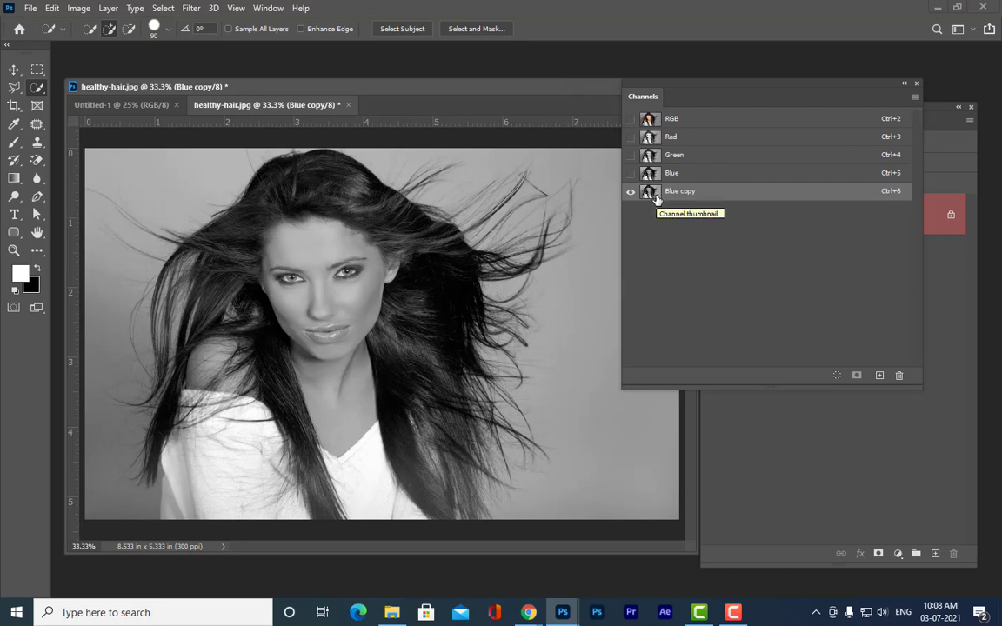
pyautogui.moveTo(728, 84); pyautogui.dragTo(685, 72)
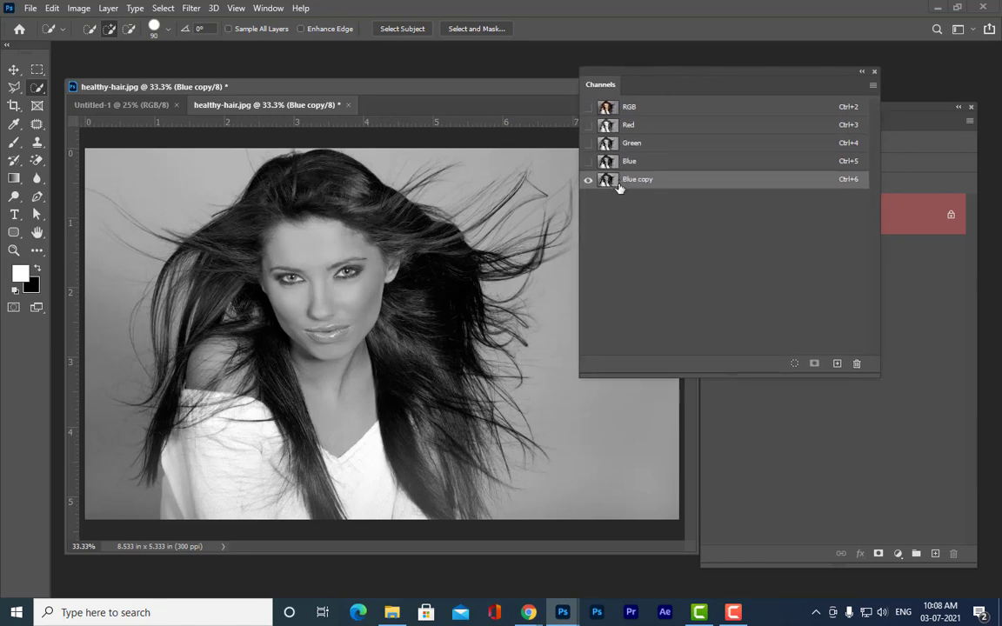
pyautogui.moveTo(680, 78); pyautogui.dragTo(740, 75)
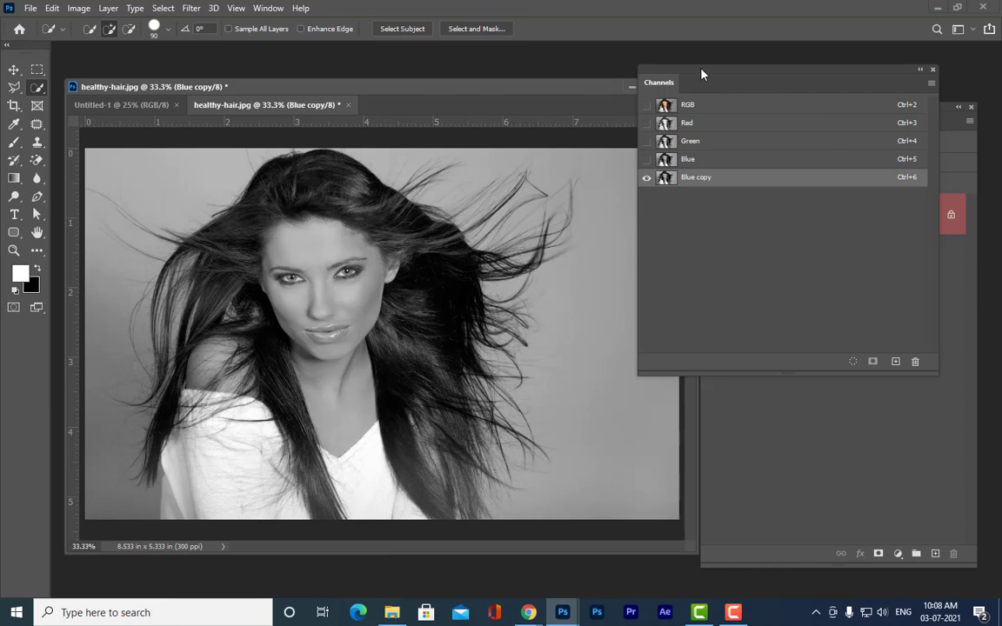
pyautogui.moveTo(702, 74); pyautogui.dragTo(710, 112)
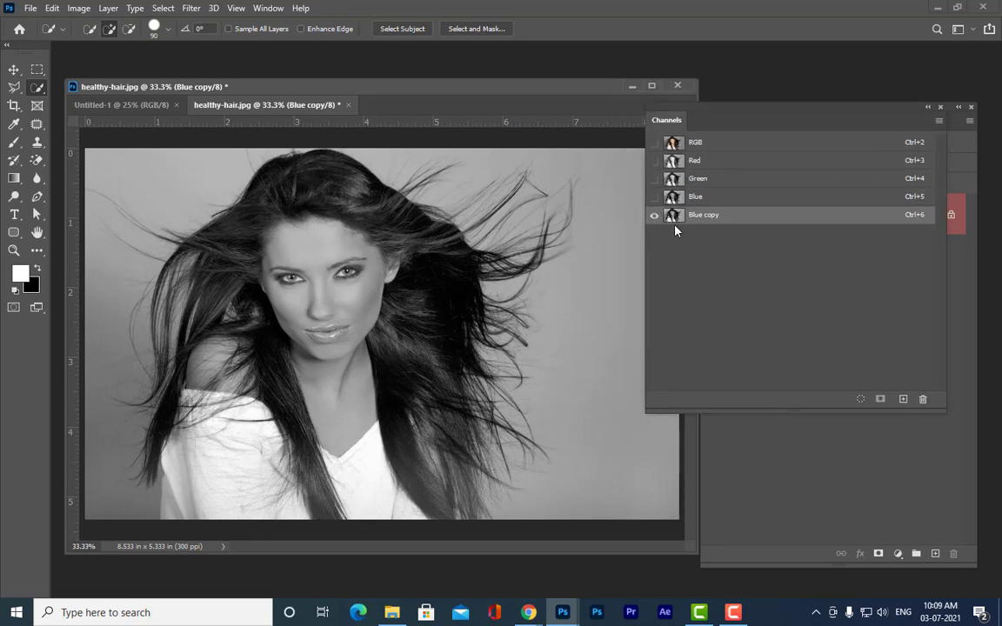
pyautogui.moveTo(342, 92); pyautogui.dragTo(353, 93)
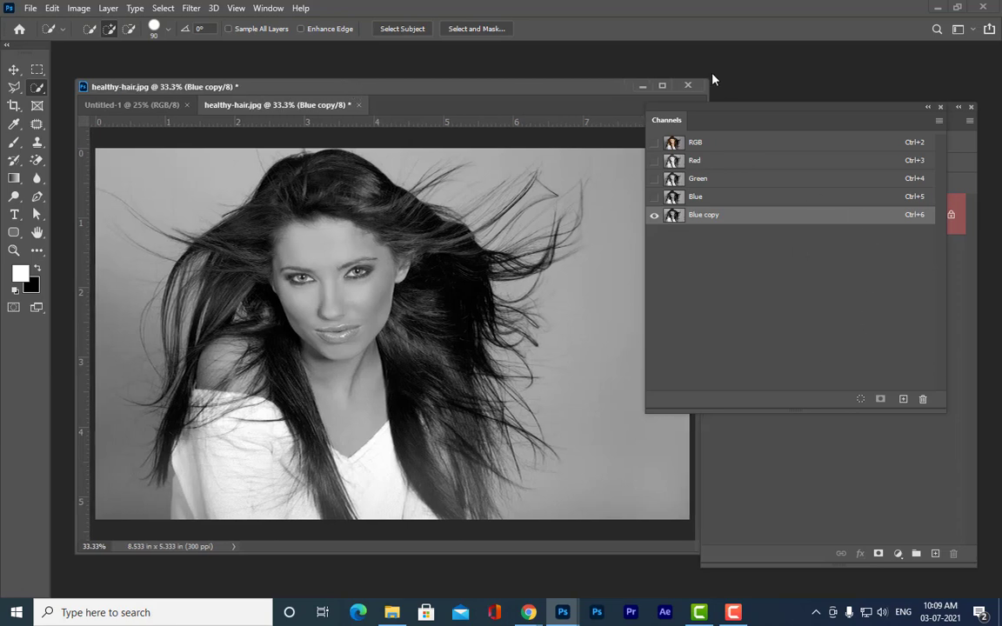
# Open the Levels adjustment for the Blue copy channel and place its dialog clear of the woman's face.
pyautogui.moveTo(718, 106); pyautogui.dragTo(645, 162)
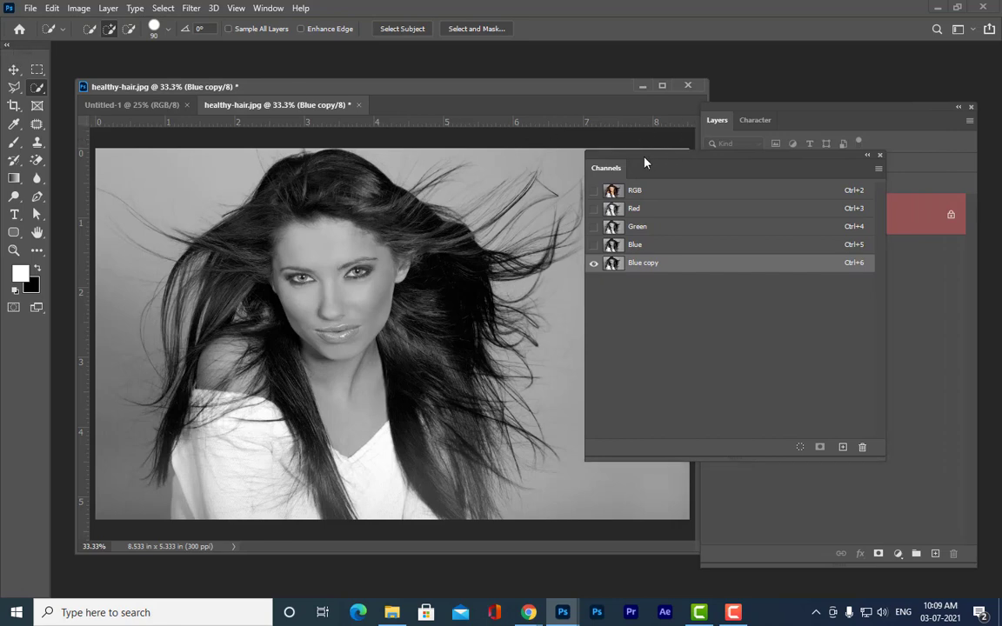
pyautogui.click(78, 8)
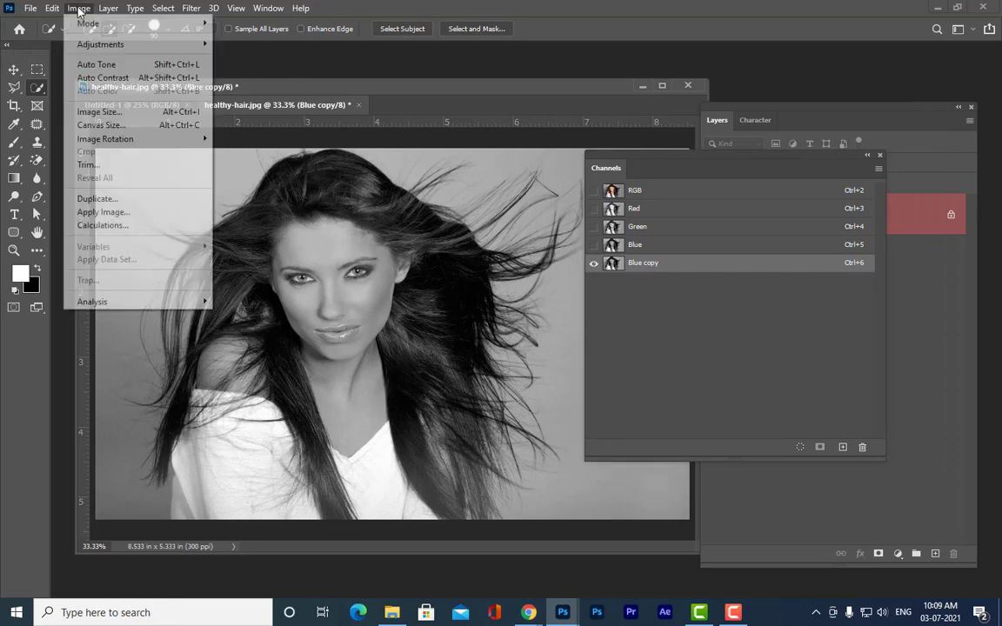
pyautogui.moveTo(87, 45)
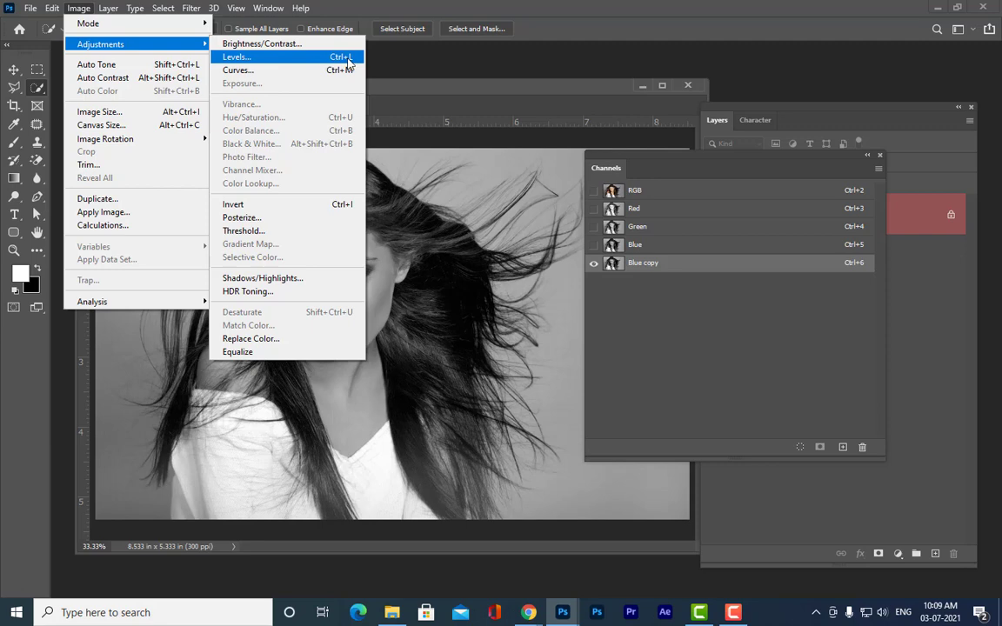
pyautogui.click(662, 160)
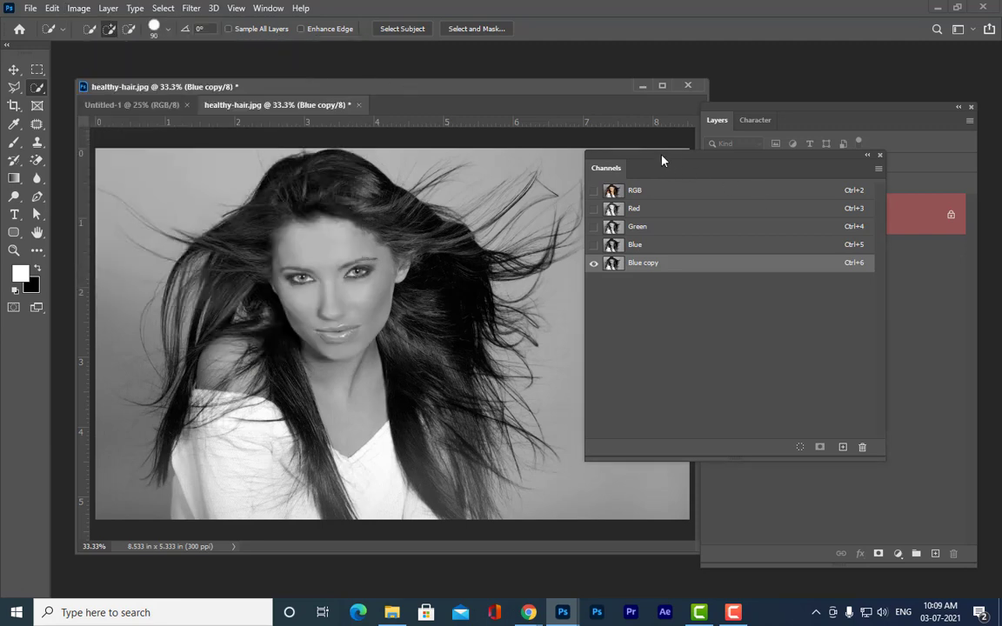
pyautogui.hotkey('ctrl', 'l')
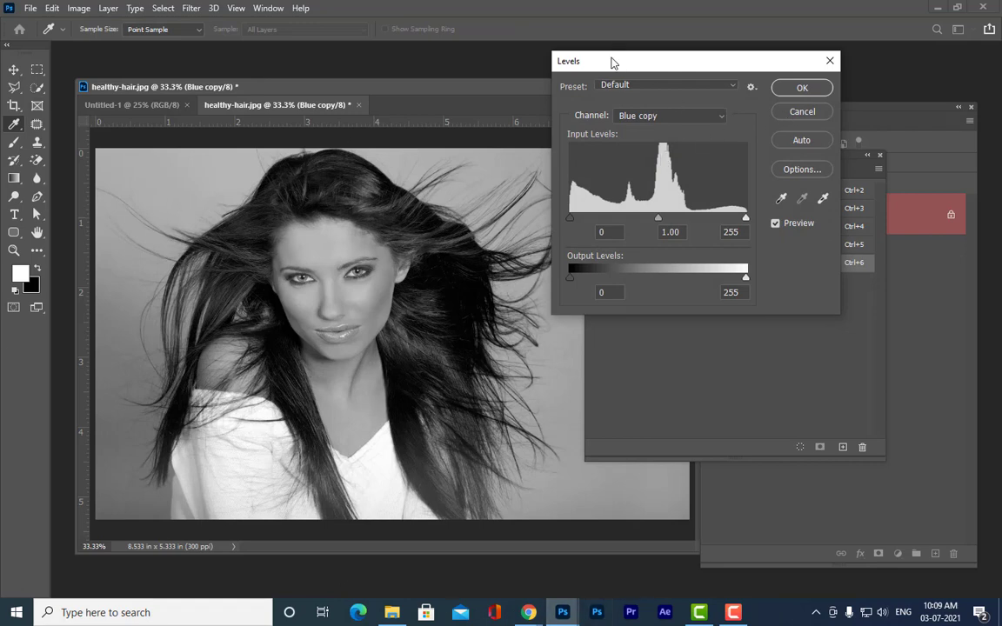
pyautogui.moveTo(612, 61)
pyautogui.mouseDown()
pyautogui.moveTo(522, 335)
pyautogui.moveTo(572, 75)
pyautogui.moveTo(548, 58)
pyautogui.moveTo(598, 53)
pyautogui.mouseUp()
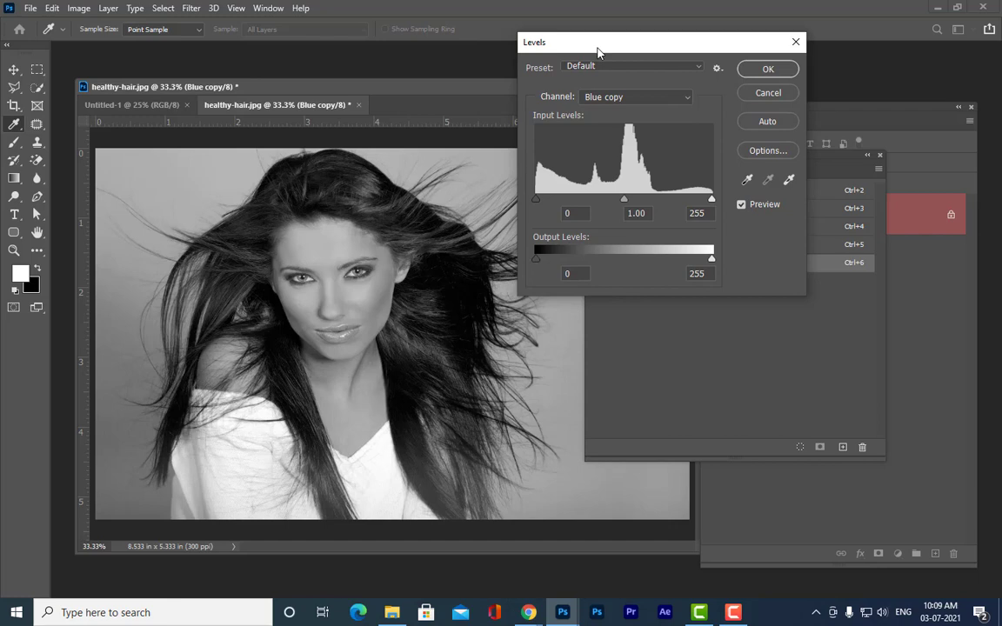
pyautogui.moveTo(597, 53)
pyautogui.mouseDown()
pyautogui.moveTo(595, 31)
pyautogui.moveTo(592, 45)
pyautogui.mouseUp()
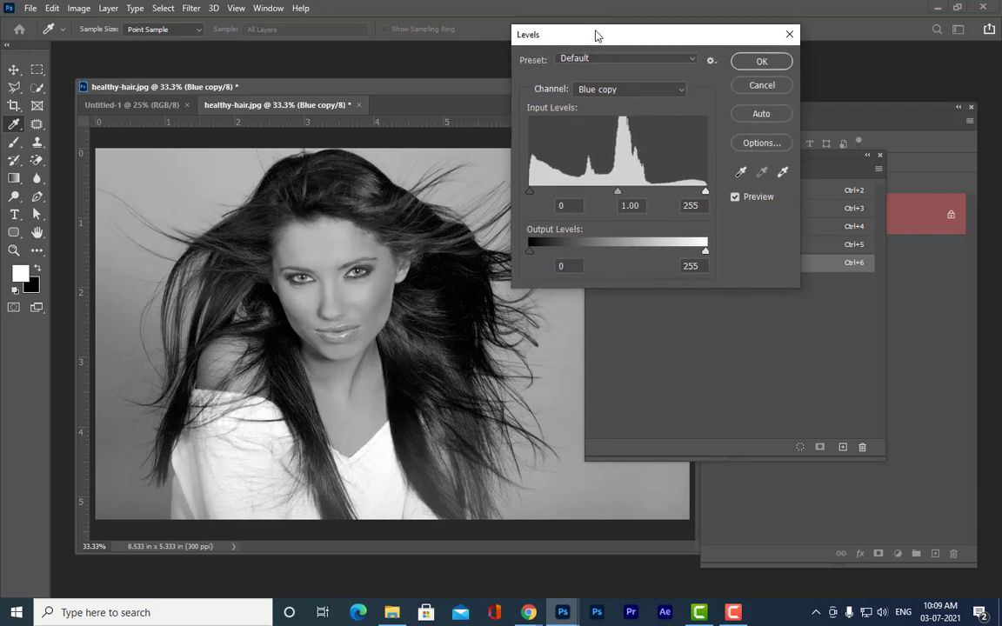
pyautogui.moveTo(595, 38); pyautogui.dragTo(598, 24)
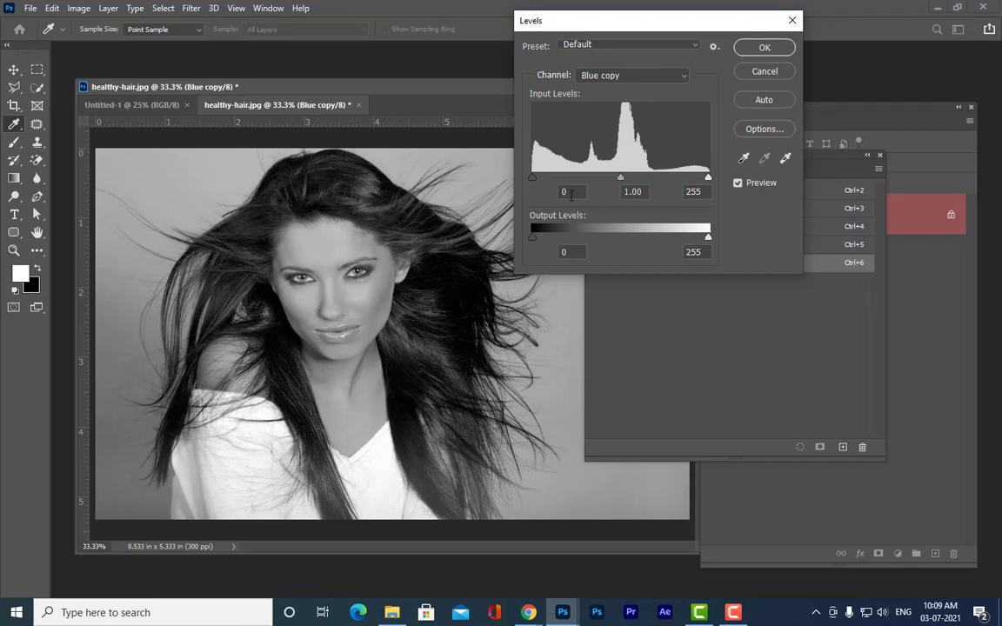
pyautogui.moveTo(643, 28); pyautogui.dragTo(635, 46)
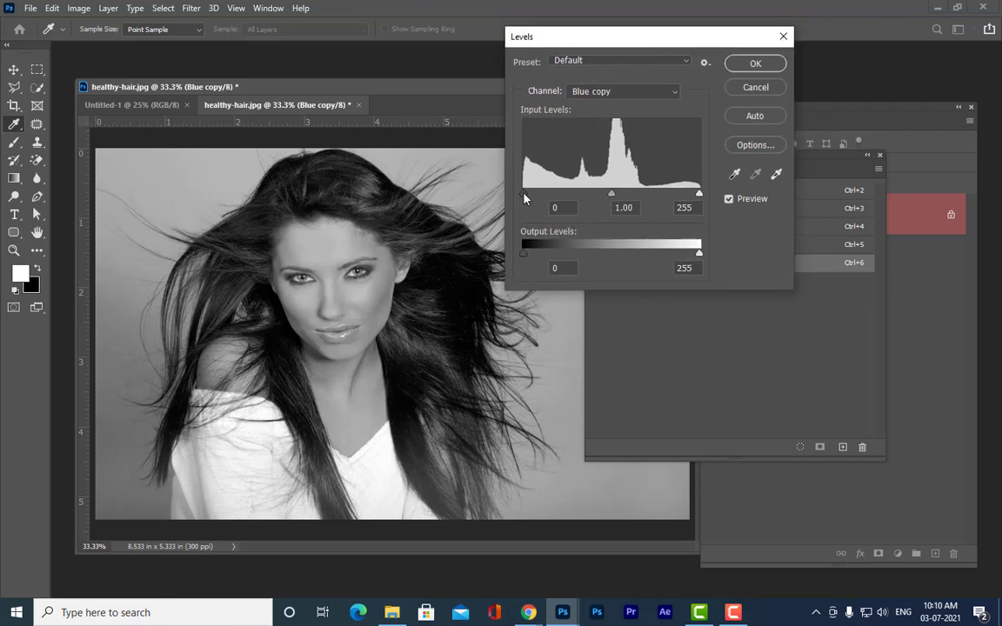
# Apply Levels to the Blue copy channel with input values of 53, 1.15 and 175 to increase its contrast.
pyautogui.moveTo(525, 197); pyautogui.dragTo(560, 197)
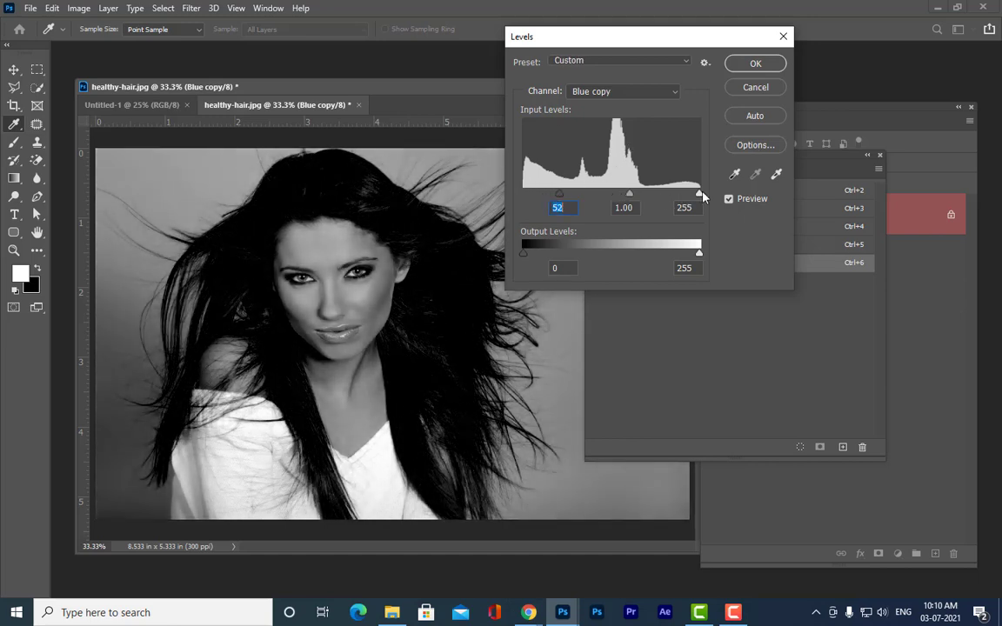
pyautogui.moveTo(699, 192); pyautogui.dragTo(658, 196)
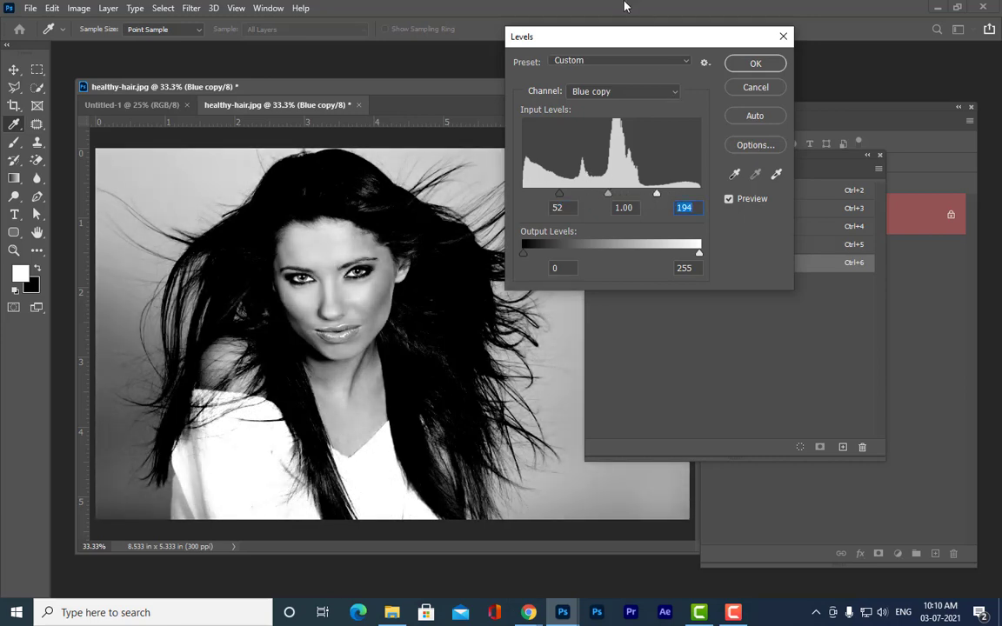
pyautogui.moveTo(622, 35); pyautogui.dragTo(609, 39)
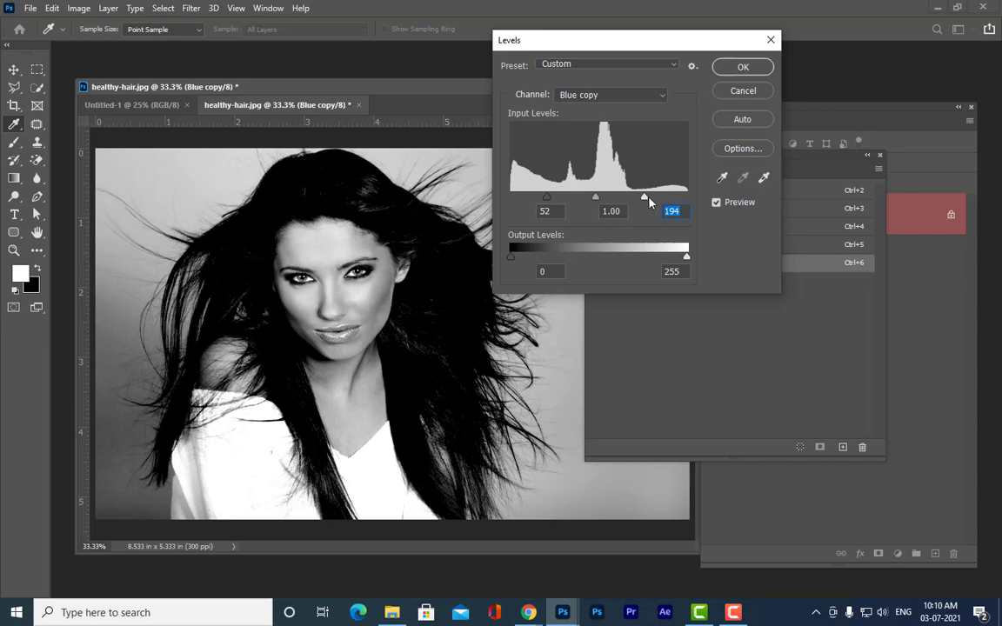
pyautogui.moveTo(645, 198); pyautogui.dragTo(548, 203)
pyautogui.click(548, 203)
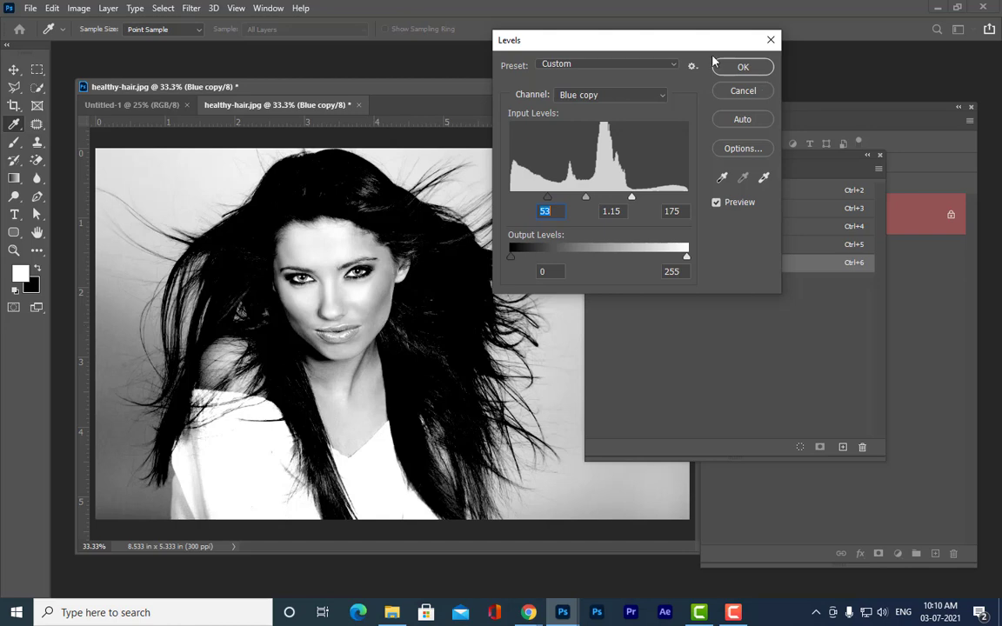
pyautogui.moveTo(616, 44); pyautogui.dragTo(682, 54)
pyautogui.click(761, 79)
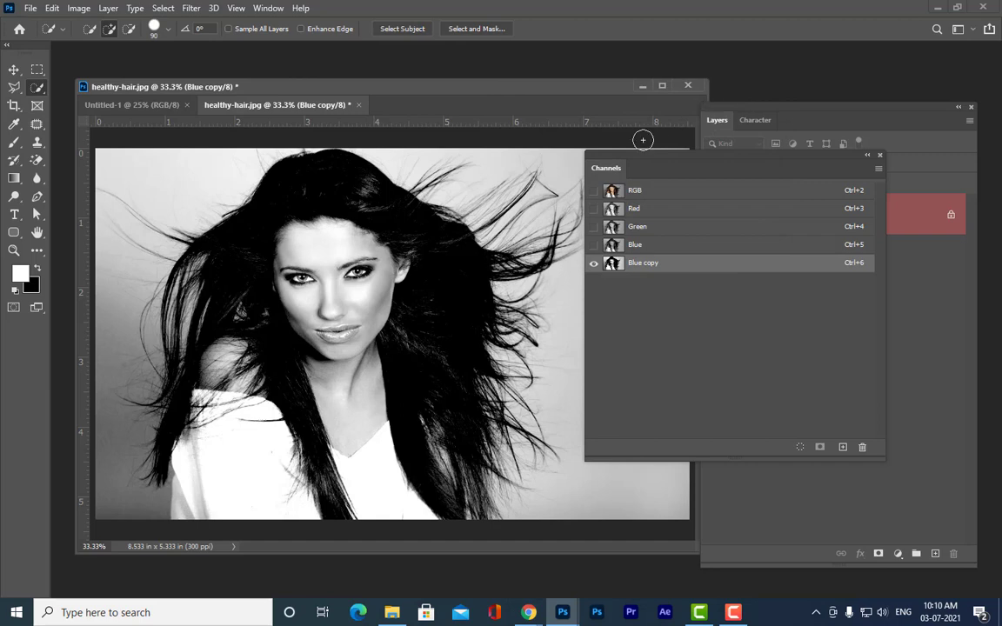
# Load the bright areas of the Blue copy channel as a selection.
pyautogui.moveTo(600, 158); pyautogui.dragTo(638, 158)
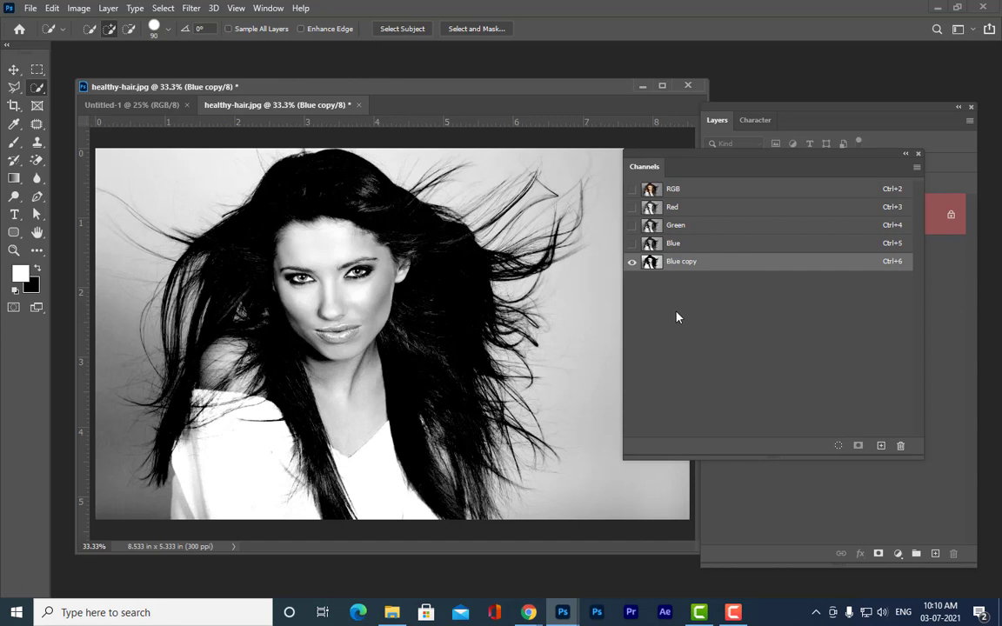
pyautogui.moveTo(696, 158); pyautogui.dragTo(684, 162)
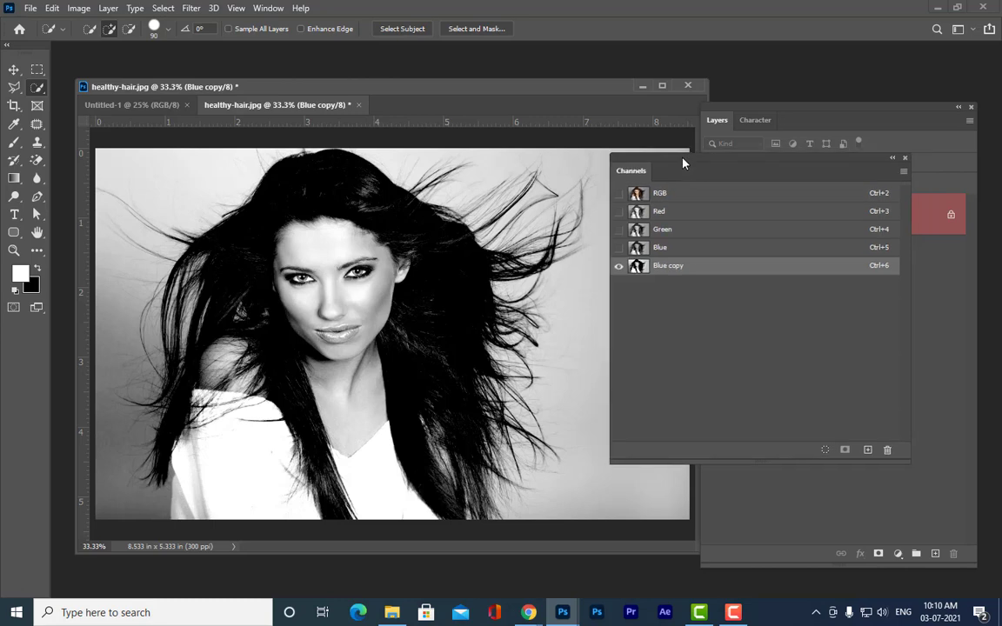
pyautogui.keyDown('ctrl'); pyautogui.click(638, 267); pyautogui.keyUp('ctrl')
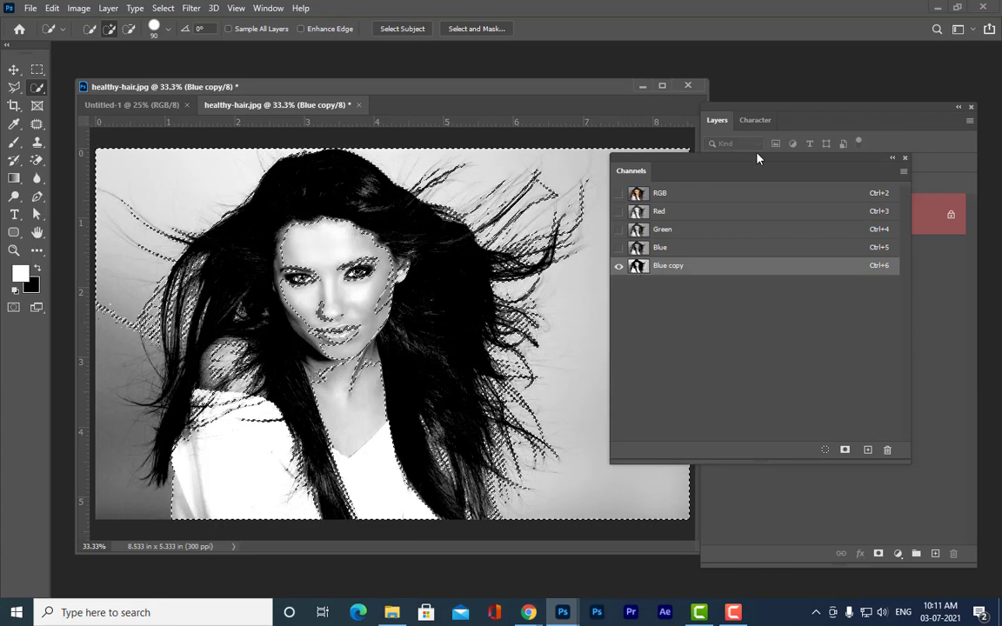
# Add a layer mask to the Background layer from the selection, and invert the mask to keep the hair.
pyautogui.moveTo(750, 108); pyautogui.dragTo(628, 68)
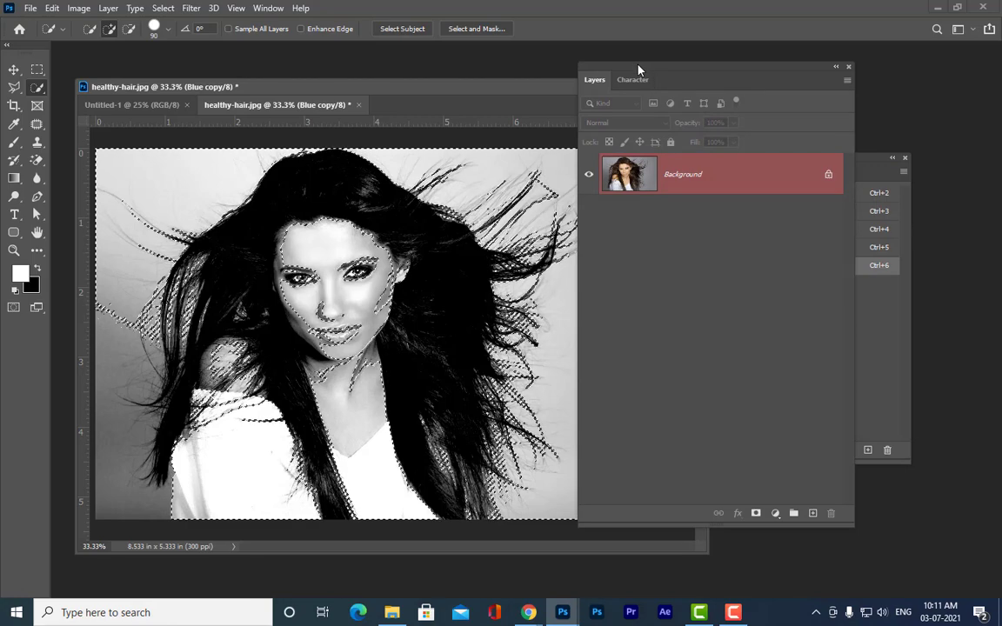
pyautogui.moveTo(643, 70); pyautogui.dragTo(657, 69)
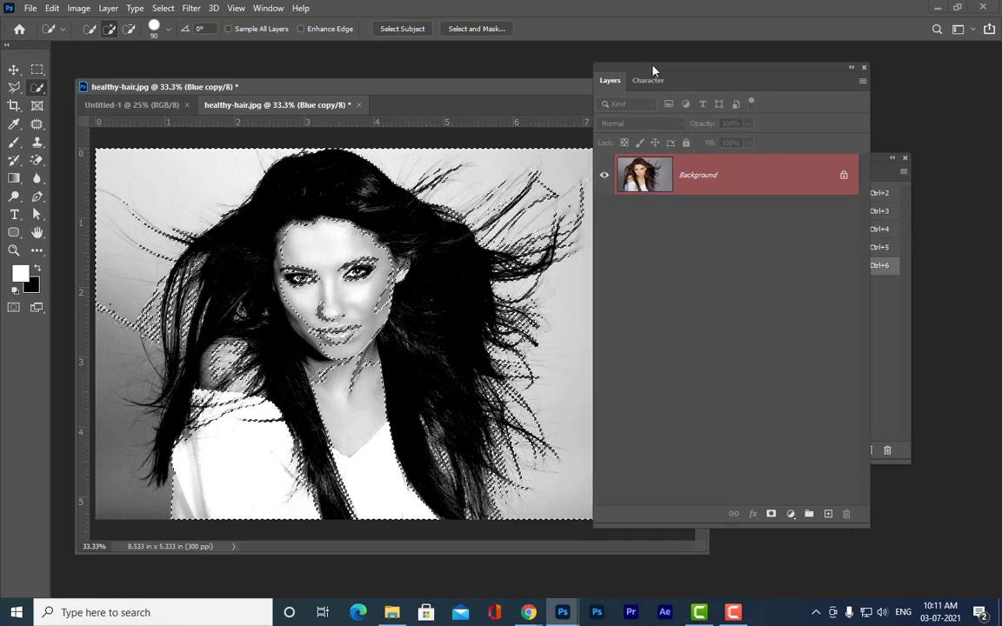
pyautogui.click(770, 515)
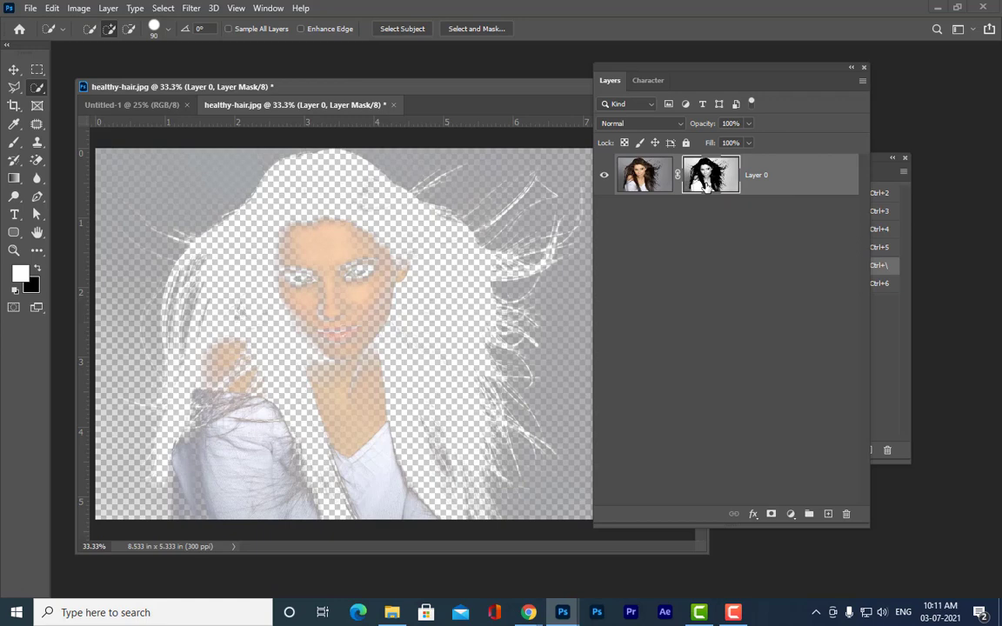
pyautogui.hotkey('ctrl', 'i')
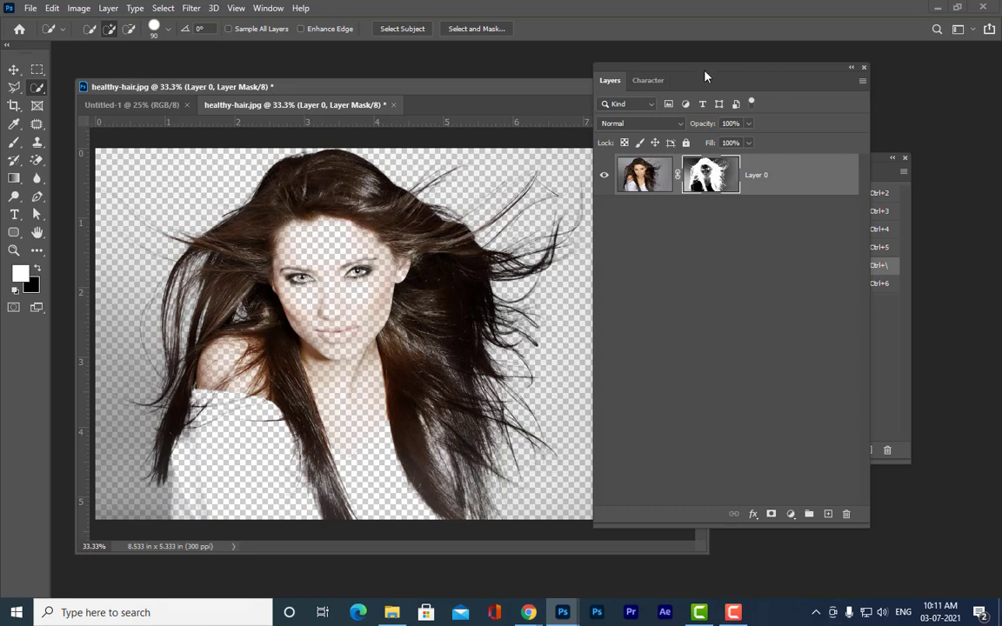
# Clear the Channels list away from the portrait and display Layer 0's mask alone on the canvas.
pyautogui.moveTo(705, 77); pyautogui.dragTo(795, 72)
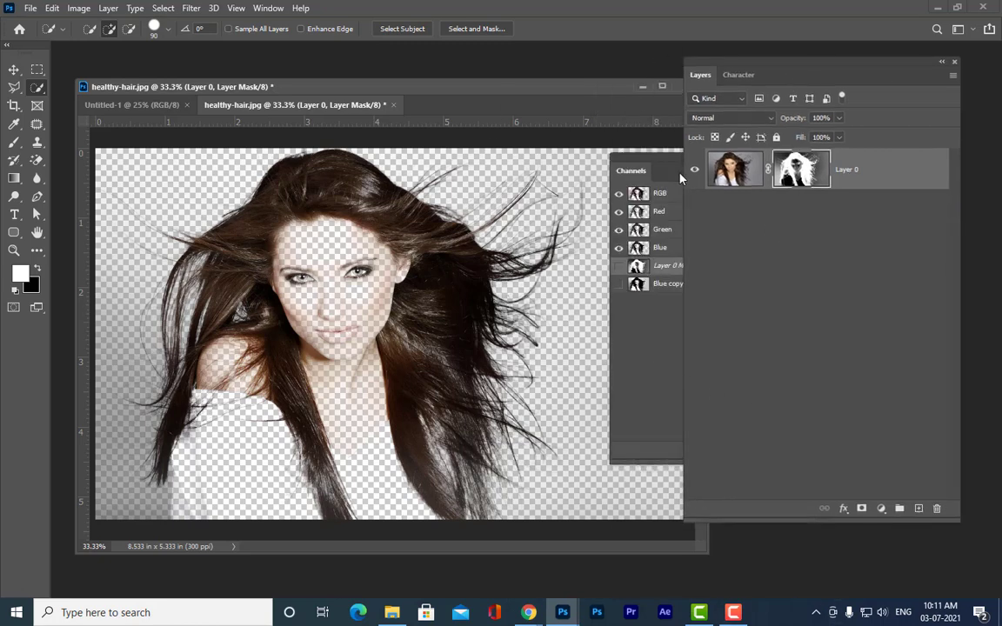
pyautogui.moveTo(614, 161); pyautogui.dragTo(908, 384)
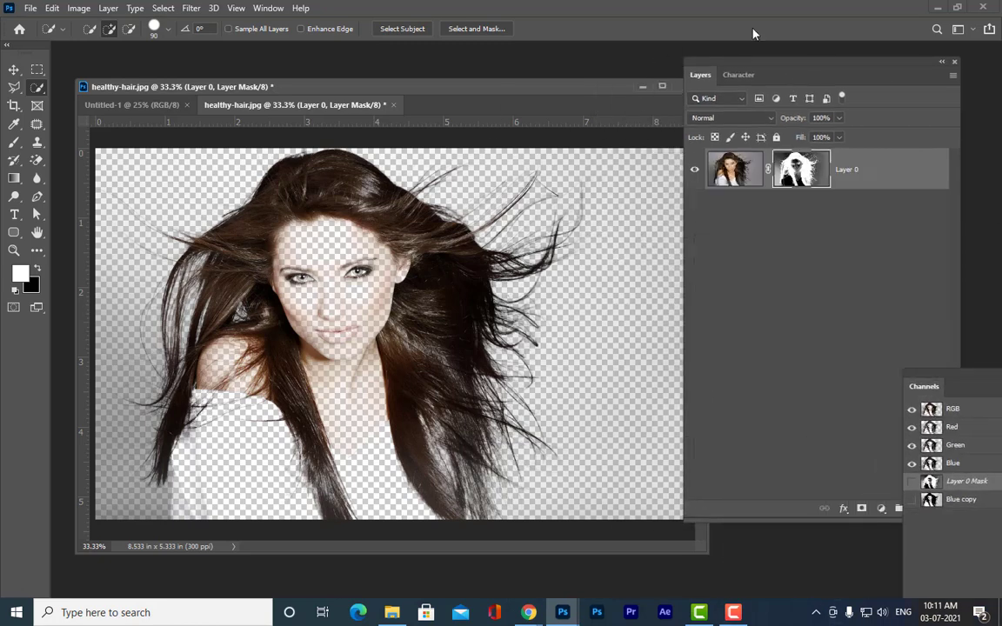
pyautogui.moveTo(721, 64); pyautogui.dragTo(676, 55)
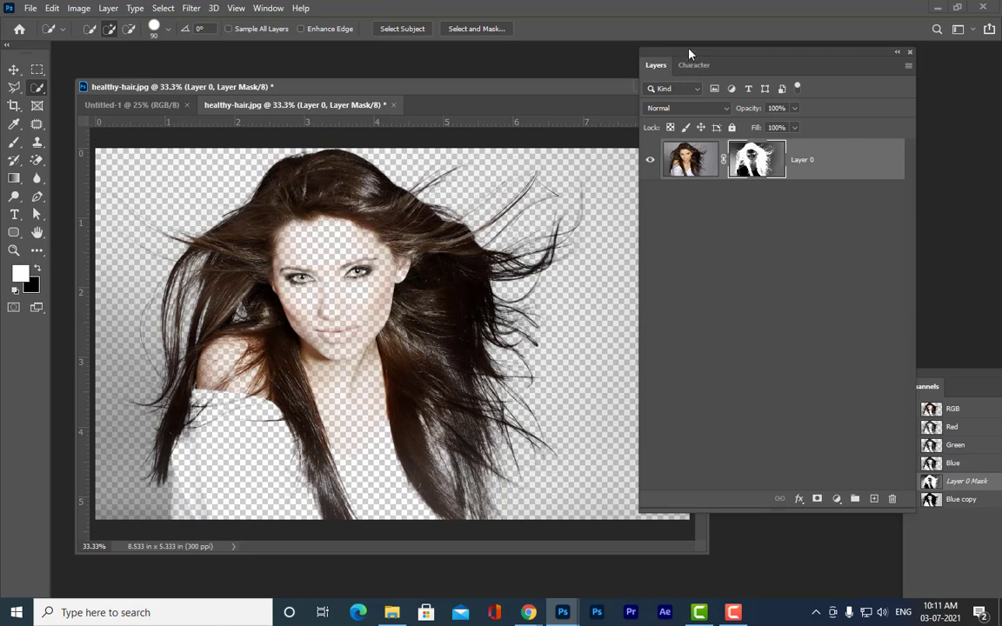
pyautogui.moveTo(687, 51); pyautogui.dragTo(691, 84)
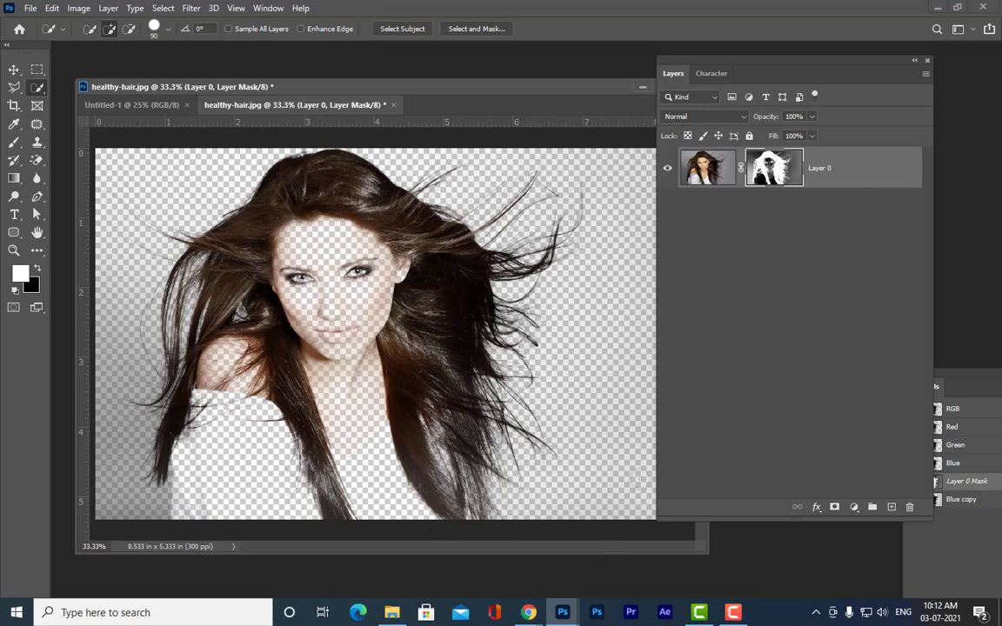
pyautogui.moveTo(686, 62); pyautogui.dragTo(753, 69)
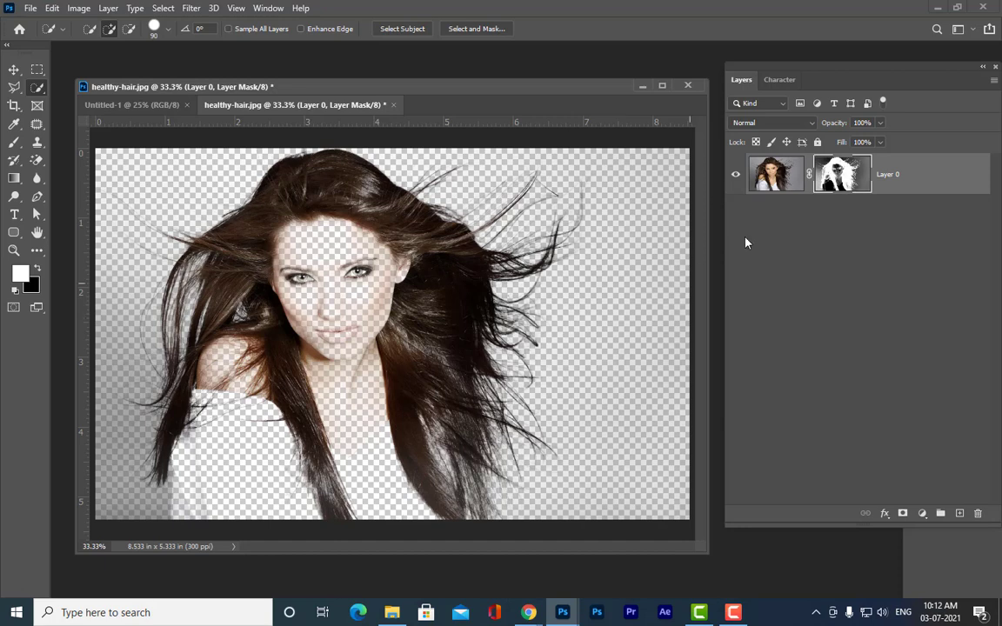
pyautogui.moveTo(753, 68); pyautogui.dragTo(606, 70)
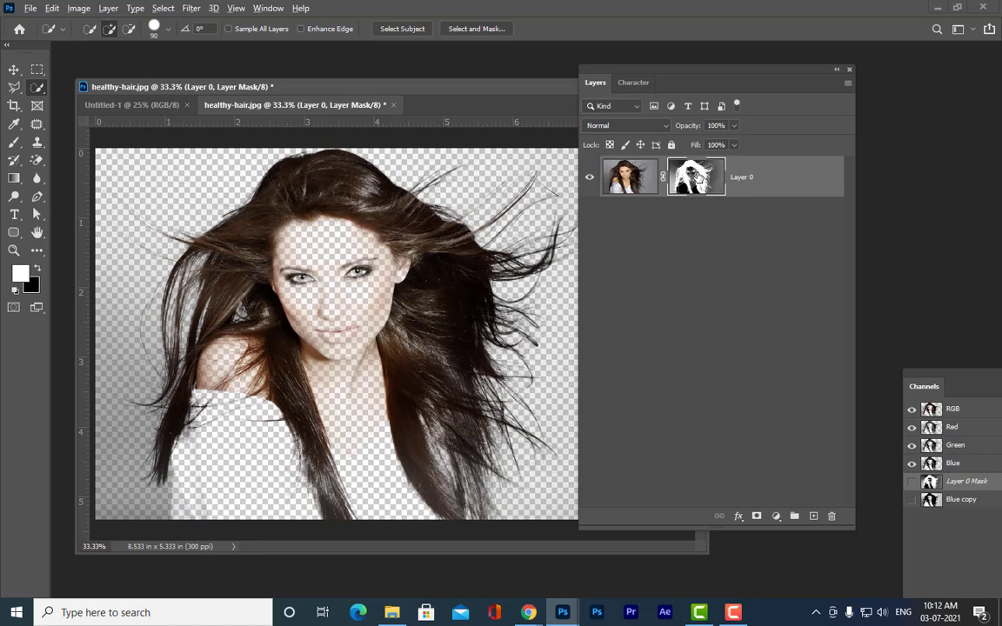
pyautogui.keyDown('alt'); pyautogui.click(699, 177); pyautogui.keyUp('alt')
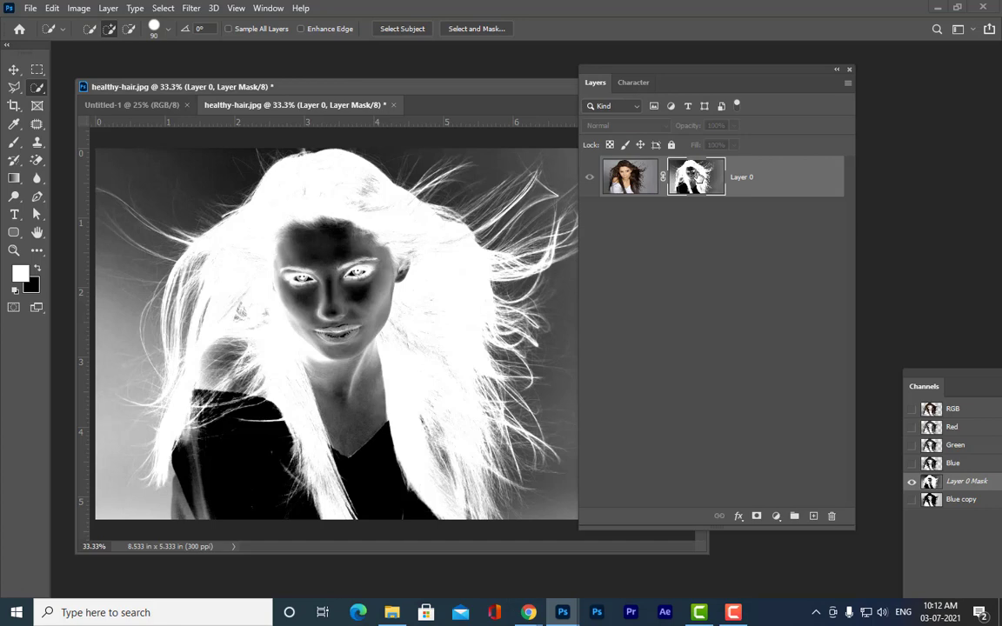
# Move and enlarge the healthy-hair.jpg document window beside the layer list to make room for working on the mask.
pyautogui.moveTo(638, 73); pyautogui.dragTo(775, 73)
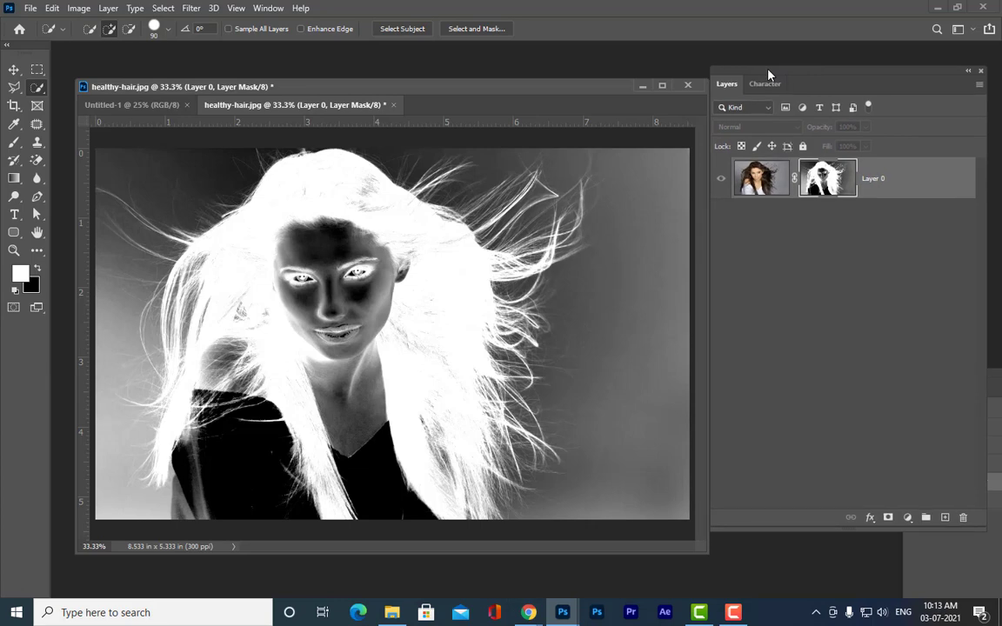
pyautogui.moveTo(401, 93)
pyautogui.mouseDown()
pyautogui.moveTo(432, 74)
pyautogui.moveTo(421, 96)
pyautogui.mouseUp()
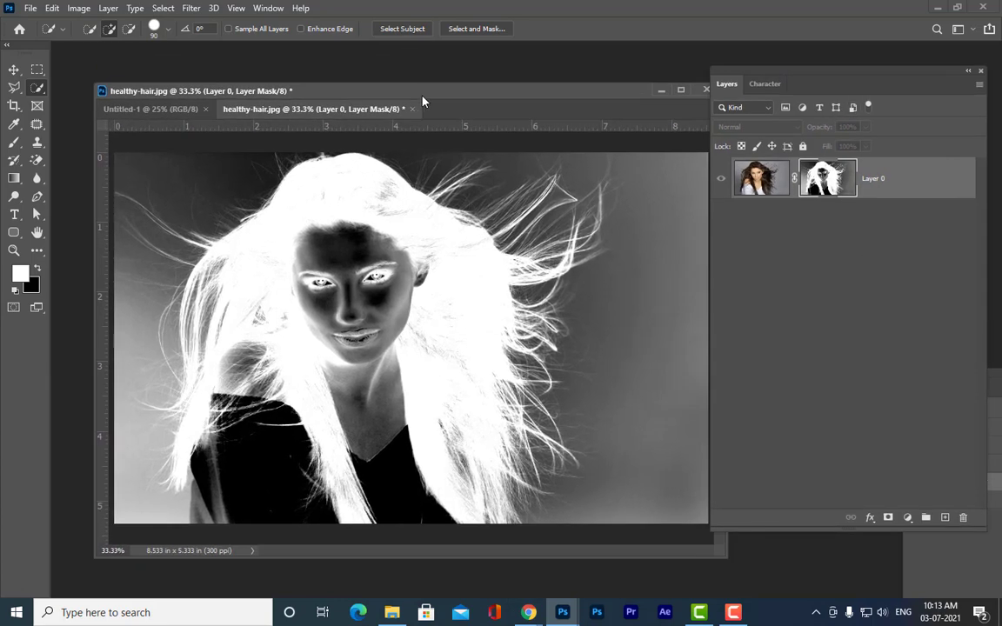
pyautogui.moveTo(722, 78); pyautogui.dragTo(740, 82)
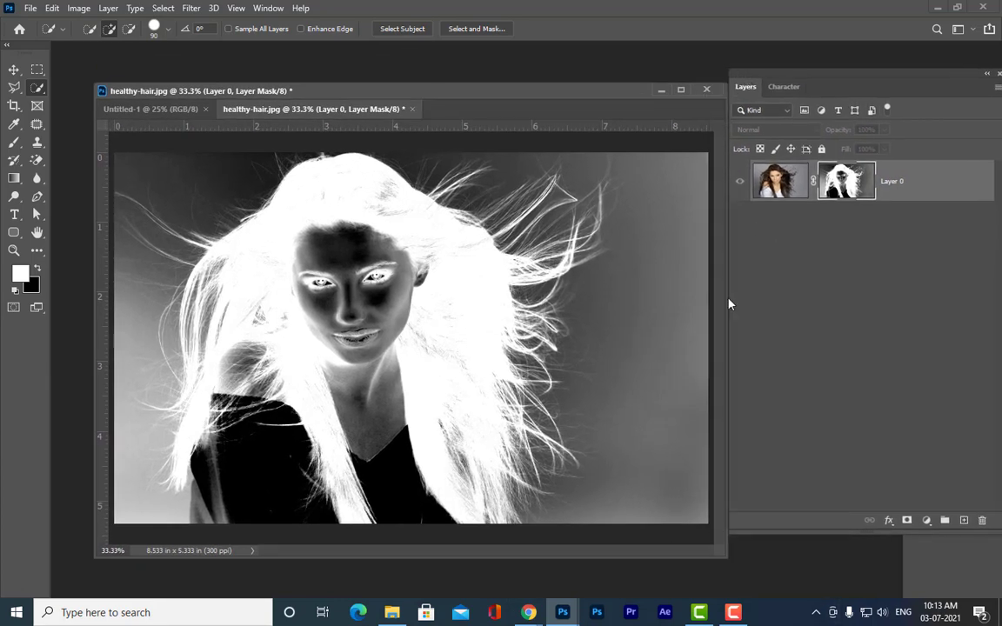
pyautogui.moveTo(733, 579); pyautogui.dragTo(677, 555)
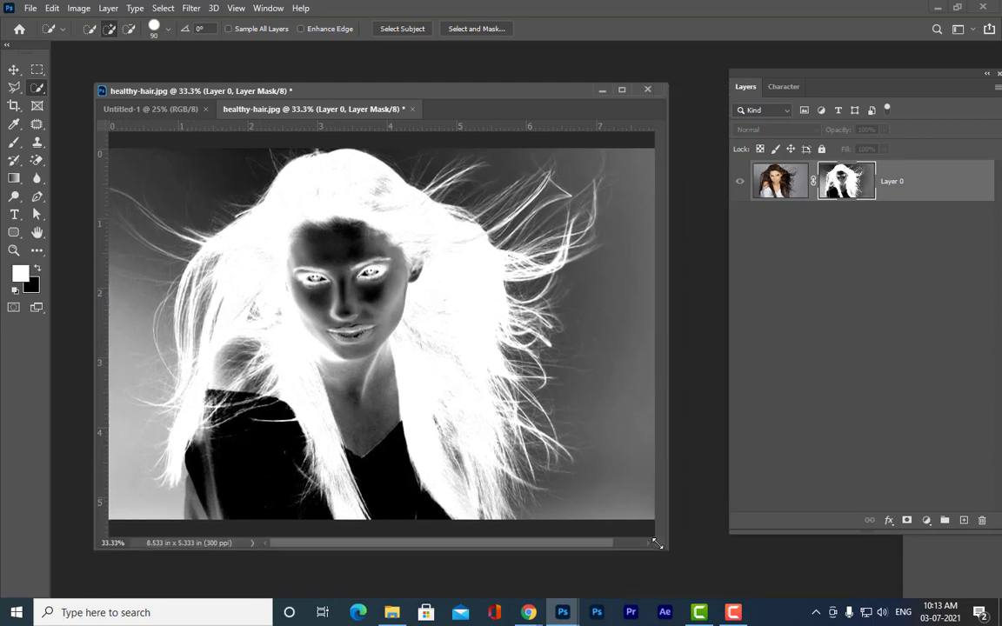
pyautogui.moveTo(309, 97); pyautogui.dragTo(297, 76)
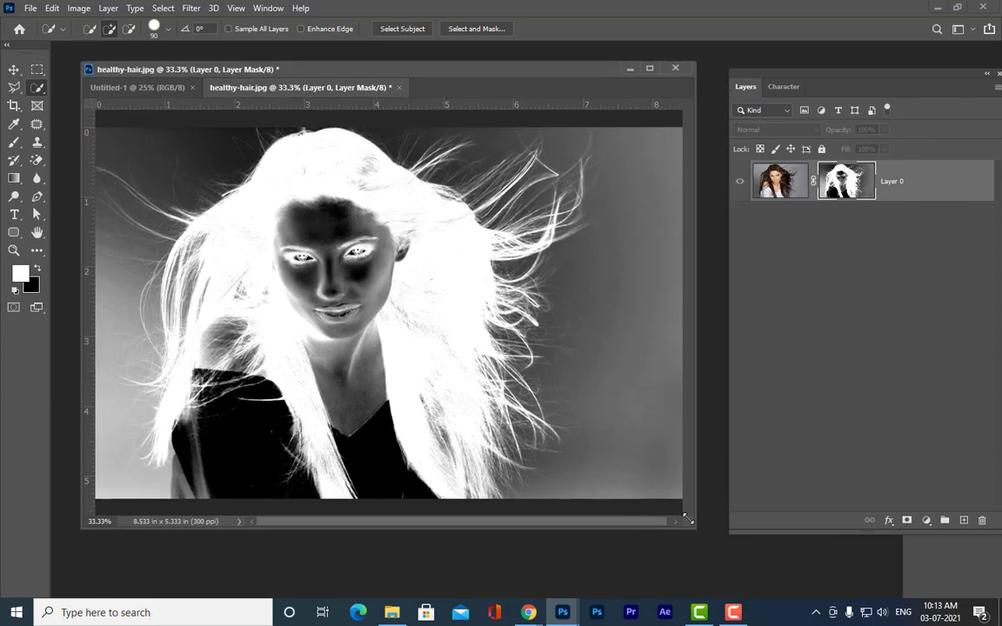
pyautogui.moveTo(694, 525); pyautogui.dragTo(756, 564)
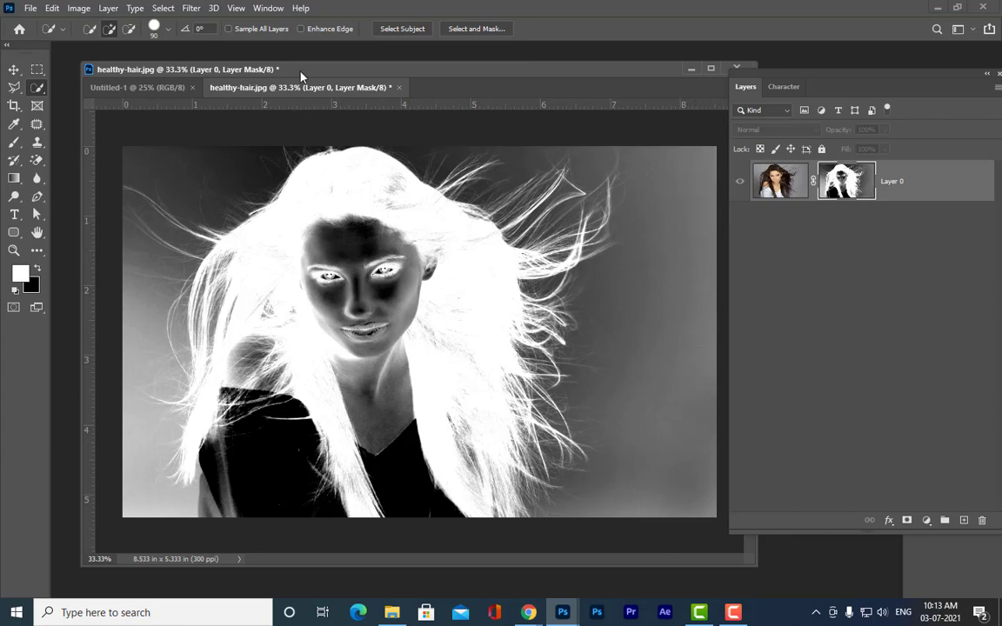
pyautogui.moveTo(302, 75); pyautogui.dragTo(332, 93)
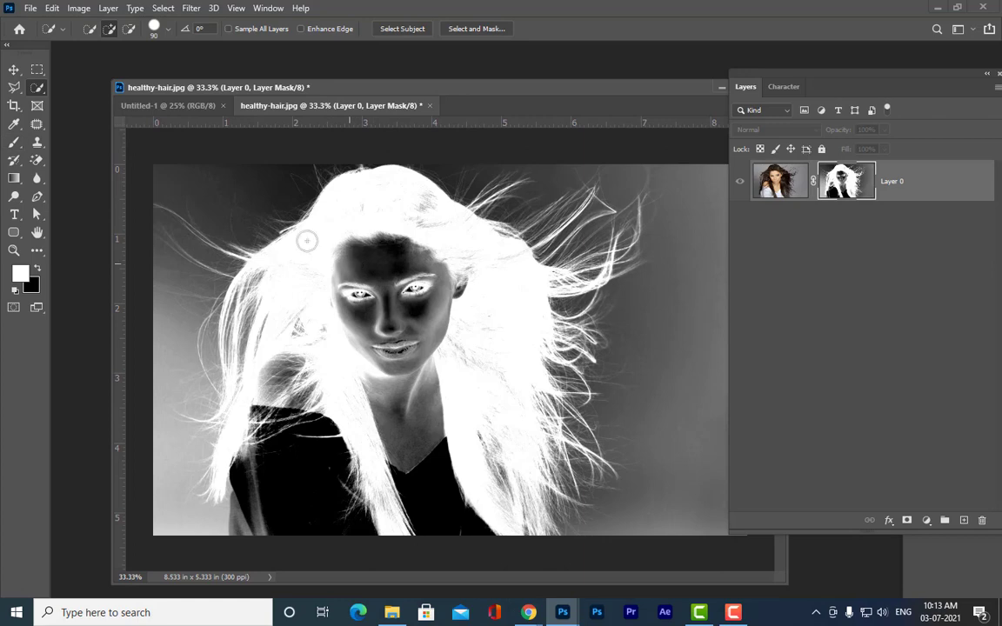
# Set up the Brush tool with the Soft Round tip at 0% hardness and a size of 125 px.
pyautogui.click(15, 144)
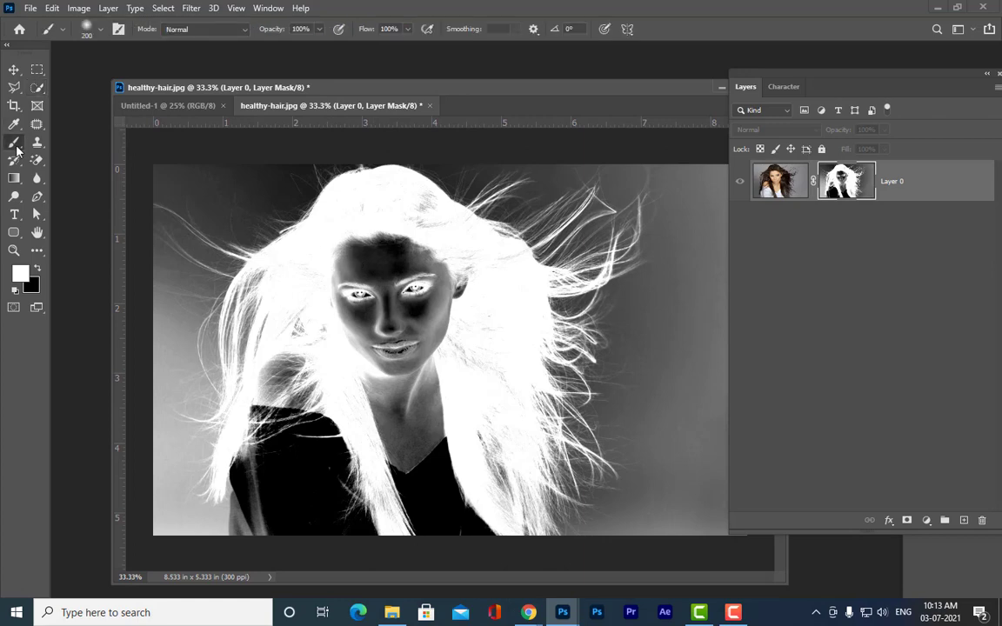
pyautogui.click(94, 28)
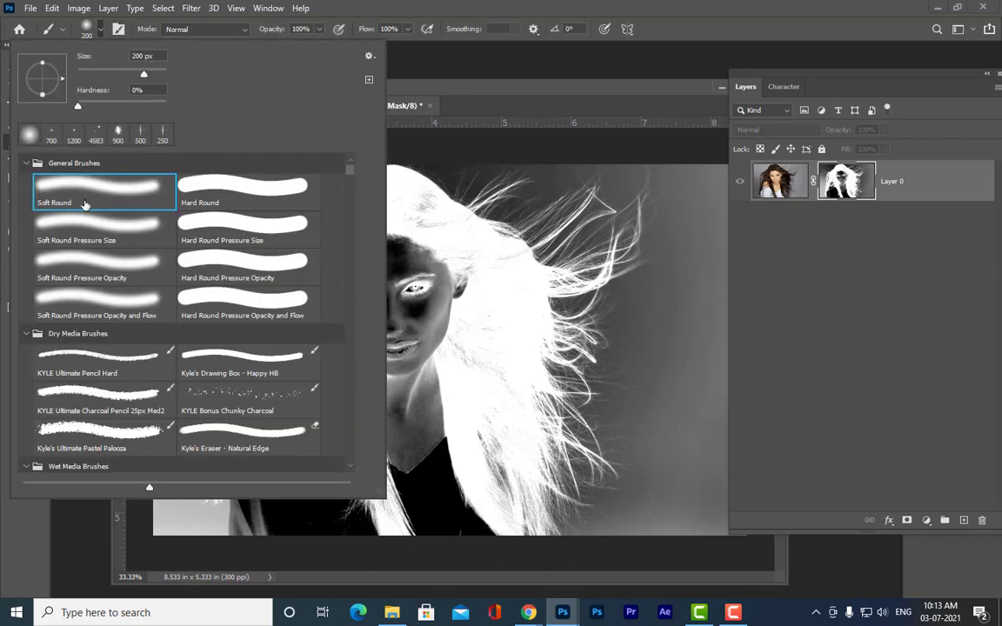
pyautogui.click(423, 91)
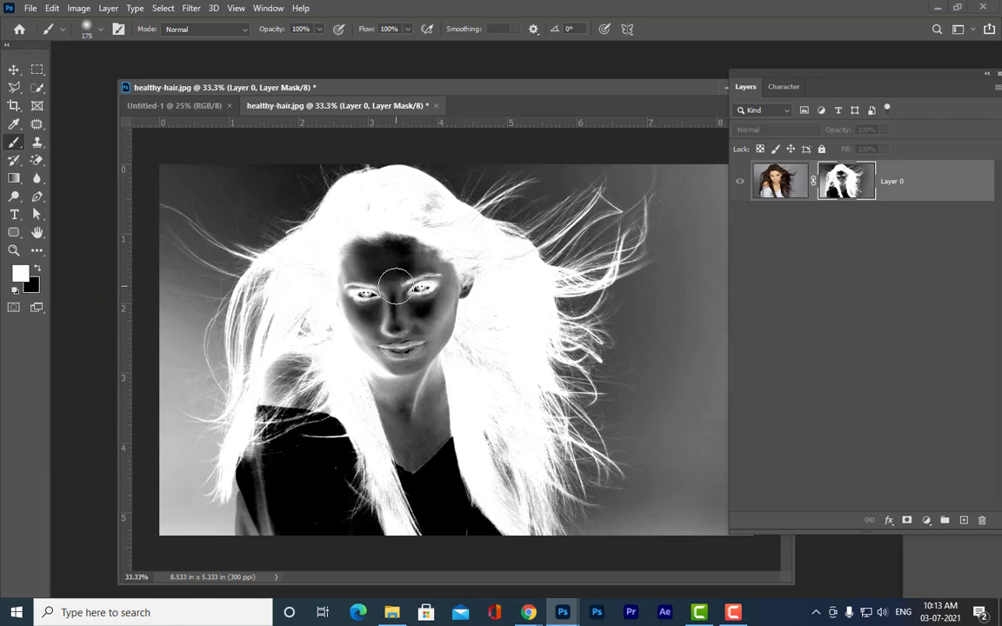
pyautogui.press('[')
pyautogui.press('[')
pyautogui.press('[')
pyautogui.press(']')
pyautogui.press(']')
pyautogui.press(']')
pyautogui.press(']')
pyautogui.press(']')
pyautogui.press(']')
pyautogui.press('[')
pyautogui.press('[')
pyautogui.press('[')
pyautogui.press('[')
# Paint white on the layer mask over the woman's face, neck, clothing and shoulder, using a smaller brush near the edge of her sleeve.
pyautogui.moveTo(412, 226)
pyautogui.mouseDown()
pyautogui.moveTo(411, 278)
pyautogui.moveTo(436, 272)
pyautogui.mouseUp()
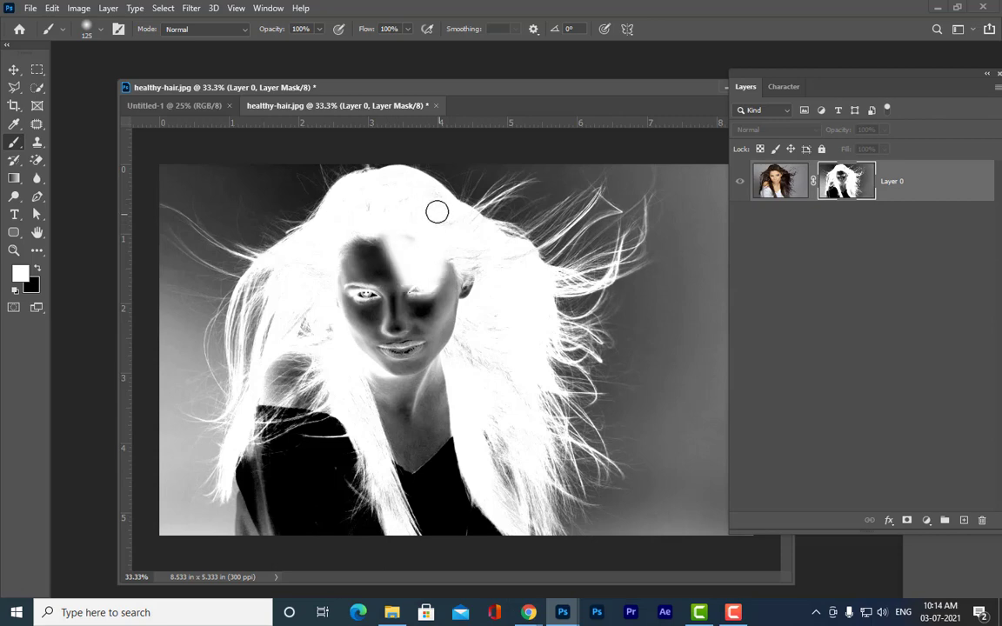
pyautogui.moveTo(327, 212)
pyautogui.mouseDown()
pyautogui.moveTo(377, 254)
pyautogui.moveTo(351, 246)
pyautogui.moveTo(360, 283)
pyautogui.moveTo(347, 289)
pyautogui.mouseUp()
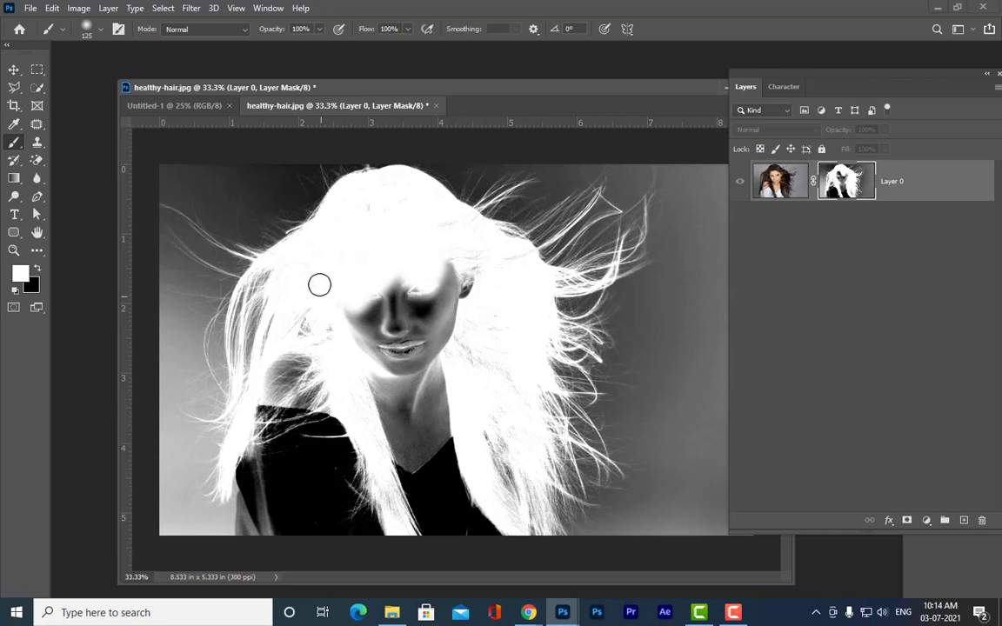
pyautogui.moveTo(361, 334)
pyautogui.mouseDown()
pyautogui.moveTo(396, 322)
pyautogui.moveTo(359, 302)
pyautogui.moveTo(360, 328)
pyautogui.moveTo(343, 330)
pyautogui.moveTo(361, 334)
pyautogui.moveTo(396, 301)
pyautogui.moveTo(410, 319)
pyautogui.moveTo(456, 273)
pyautogui.moveTo(459, 288)
pyautogui.moveTo(487, 284)
pyautogui.moveTo(438, 220)
pyautogui.mouseUp()
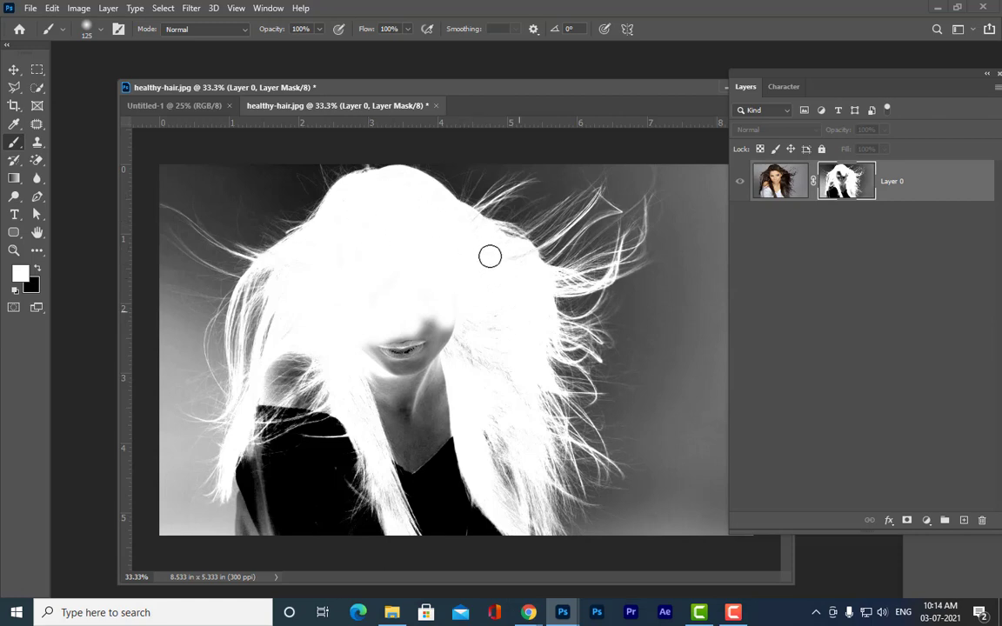
pyautogui.moveTo(496, 355)
pyautogui.mouseDown()
pyautogui.moveTo(467, 370)
pyautogui.moveTo(438, 364)
pyautogui.moveTo(415, 373)
pyautogui.moveTo(367, 349)
pyautogui.mouseUp()
pyautogui.moveTo(435, 371)
pyautogui.mouseDown()
pyautogui.moveTo(367, 359)
pyautogui.moveTo(375, 393)
pyautogui.moveTo(396, 413)
pyautogui.moveTo(377, 415)
pyautogui.moveTo(356, 397)
pyautogui.moveTo(387, 430)
pyautogui.moveTo(407, 388)
pyautogui.moveTo(430, 433)
pyautogui.moveTo(431, 418)
pyautogui.moveTo(455, 439)
pyautogui.moveTo(472, 439)
pyautogui.moveTo(499, 477)
pyautogui.moveTo(517, 472)
pyautogui.moveTo(516, 530)
pyautogui.moveTo(475, 492)
pyautogui.moveTo(475, 501)
pyautogui.moveTo(443, 442)
pyautogui.moveTo(515, 548)
pyautogui.moveTo(497, 550)
pyautogui.moveTo(466, 526)
pyautogui.moveTo(428, 455)
pyautogui.moveTo(413, 480)
pyautogui.moveTo(430, 492)
pyautogui.moveTo(425, 503)
pyautogui.moveTo(386, 490)
pyautogui.moveTo(401, 518)
pyautogui.moveTo(428, 549)
pyautogui.moveTo(427, 537)
pyautogui.moveTo(470, 525)
pyautogui.moveTo(462, 535)
pyautogui.moveTo(411, 342)
pyautogui.moveTo(451, 365)
pyautogui.moveTo(382, 315)
pyautogui.moveTo(370, 382)
pyautogui.moveTo(333, 380)
pyautogui.moveTo(322, 393)
pyautogui.moveTo(316, 380)
pyautogui.moveTo(338, 483)
pyautogui.moveTo(337, 431)
pyautogui.moveTo(388, 556)
pyautogui.moveTo(371, 475)
pyautogui.moveTo(350, 472)
pyautogui.moveTo(316, 487)
pyautogui.moveTo(352, 546)
pyautogui.moveTo(322, 429)
pyautogui.moveTo(326, 450)
pyautogui.moveTo(319, 364)
pyautogui.moveTo(299, 388)
pyautogui.moveTo(303, 360)
pyautogui.moveTo(284, 374)
pyautogui.moveTo(278, 399)
pyautogui.moveTo(301, 481)
pyautogui.moveTo(314, 489)
pyautogui.moveTo(290, 379)
pyautogui.moveTo(320, 474)
pyautogui.mouseUp()
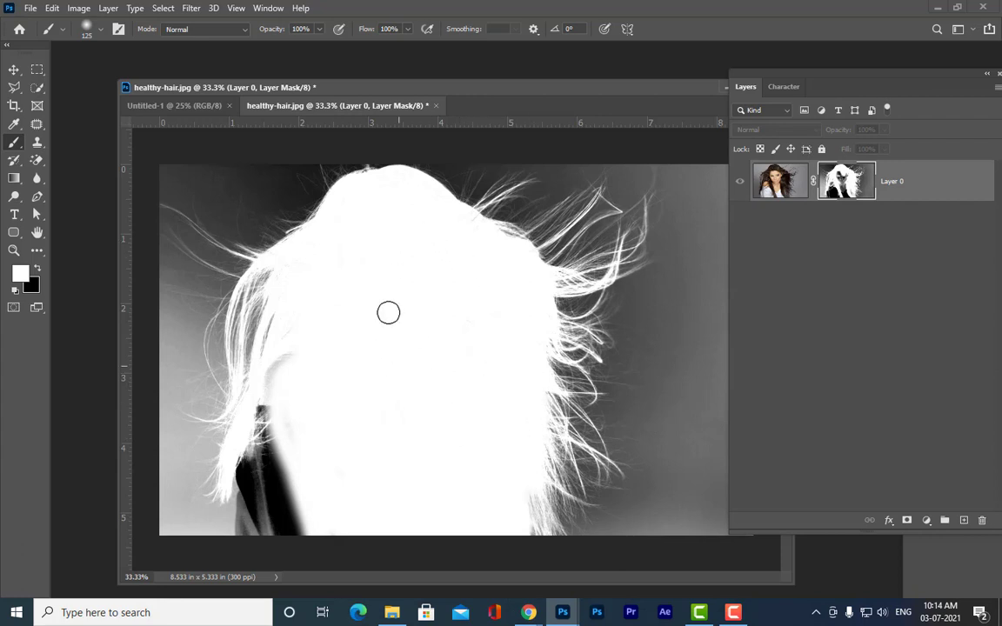
pyautogui.moveTo(296, 361); pyautogui.dragTo(306, 517)
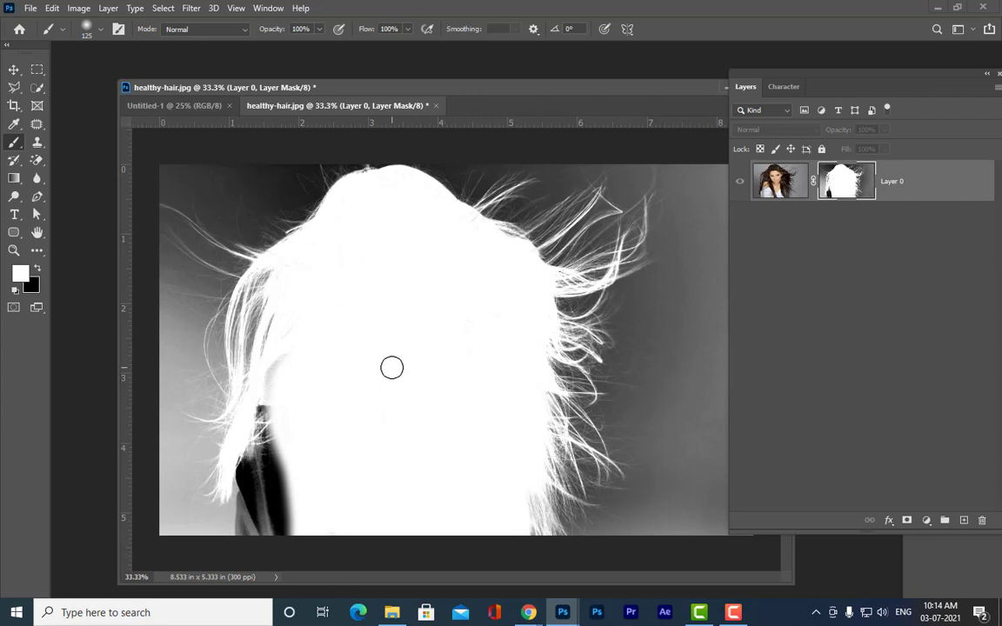
pyautogui.press('[')
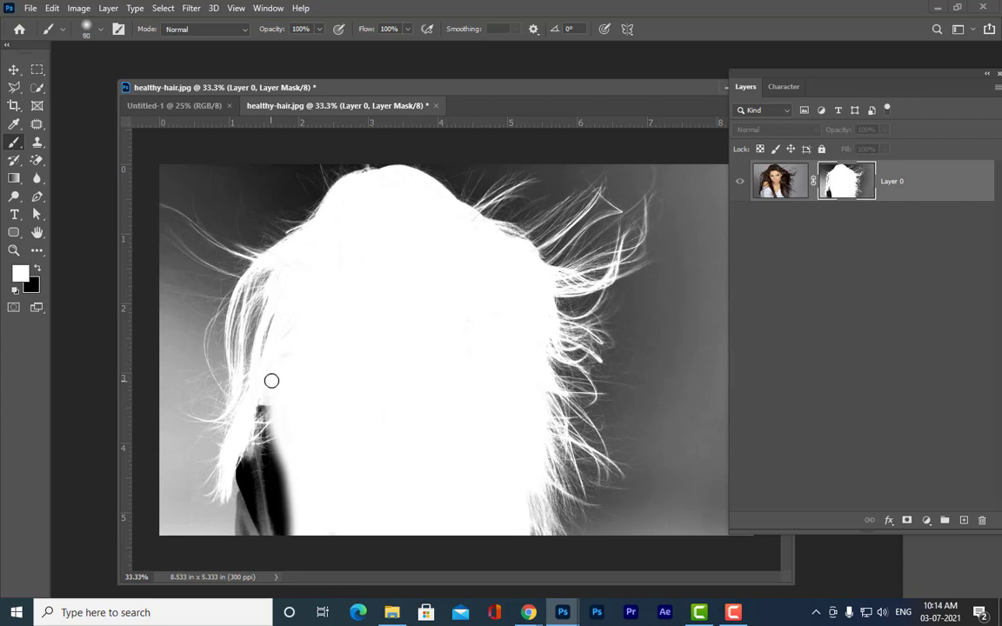
pyautogui.moveTo(283, 436)
pyautogui.mouseDown()
pyautogui.moveTo(265, 399)
pyautogui.moveTo(246, 480)
pyautogui.moveTo(240, 459)
pyautogui.moveTo(279, 438)
pyautogui.moveTo(261, 443)
pyautogui.moveTo(249, 499)
pyautogui.moveTo(244, 463)
pyautogui.moveTo(241, 481)
pyautogui.moveTo(285, 469)
pyautogui.moveTo(273, 444)
pyautogui.moveTo(256, 495)
pyautogui.moveTo(257, 444)
pyautogui.moveTo(288, 504)
pyautogui.moveTo(277, 492)
pyautogui.moveTo(268, 500)
pyautogui.moveTo(248, 540)
pyautogui.moveTo(244, 501)
pyautogui.moveTo(242, 540)
pyautogui.moveTo(252, 494)
pyautogui.moveTo(274, 525)
pyautogui.moveTo(265, 528)
pyautogui.moveTo(277, 510)
pyautogui.moveTo(281, 541)
pyautogui.moveTo(265, 529)
pyautogui.mouseUp()
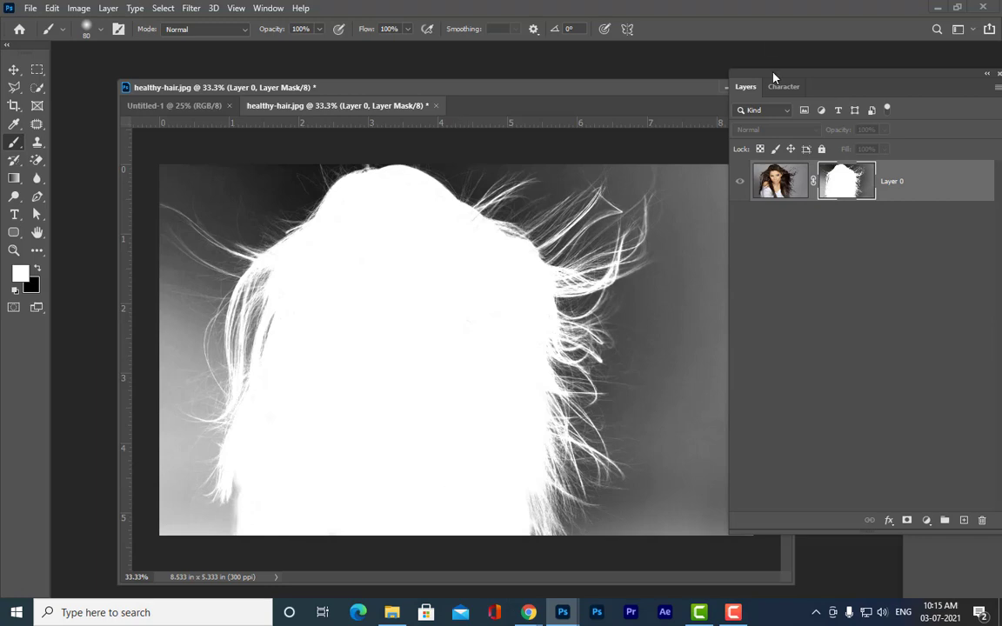
# Display the masked portrait instead of the mask, and arrange the document window beside the layer list to view the cutout.
pyautogui.moveTo(774, 77); pyautogui.dragTo(727, 76)
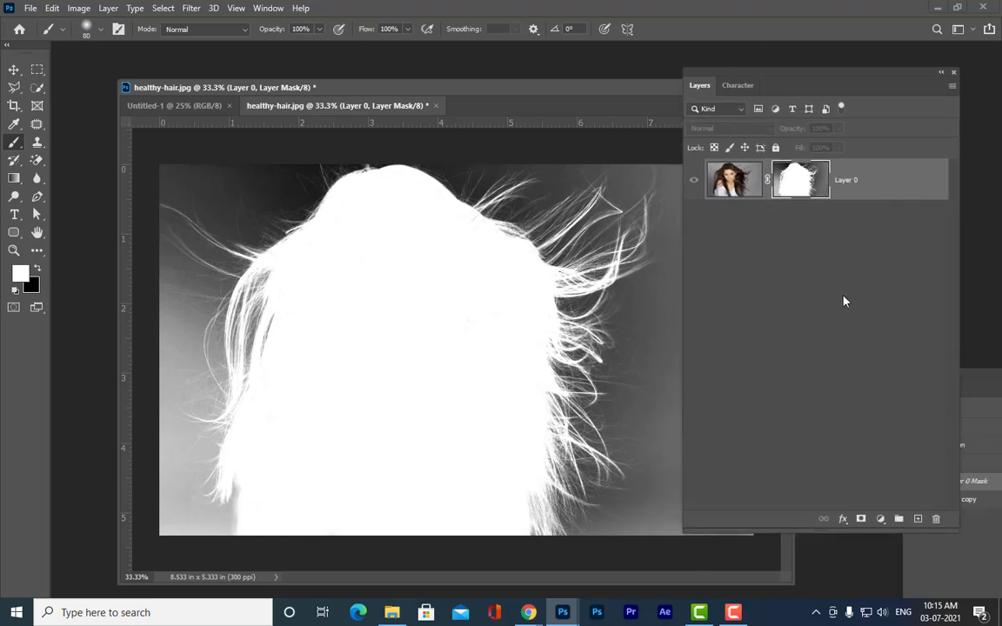
pyautogui.keyDown('alt'); pyautogui.click(799, 178); pyautogui.keyUp('alt')
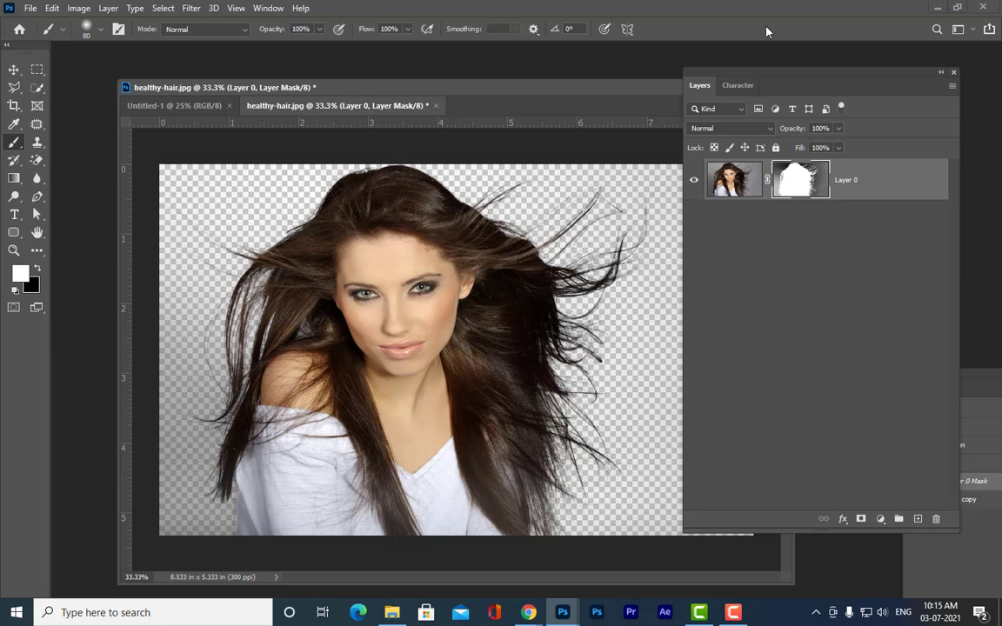
pyautogui.moveTo(782, 79)
pyautogui.mouseDown()
pyautogui.moveTo(848, 60)
pyautogui.moveTo(794, 66)
pyautogui.mouseUp()
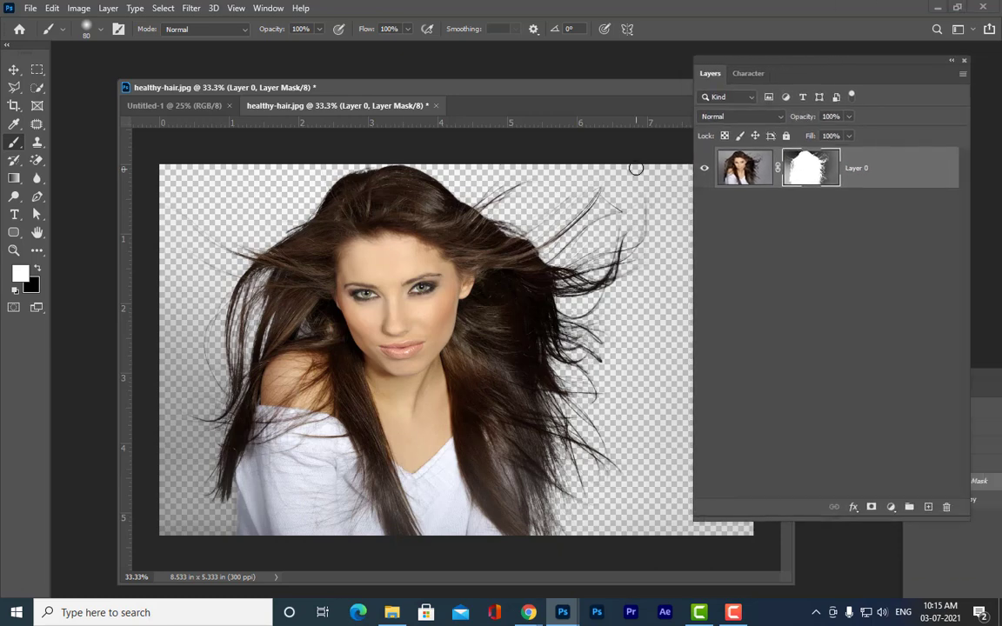
pyautogui.moveTo(461, 87); pyautogui.dragTo(378, 84)
pyautogui.moveTo(686, 579); pyautogui.dragTo(653, 563)
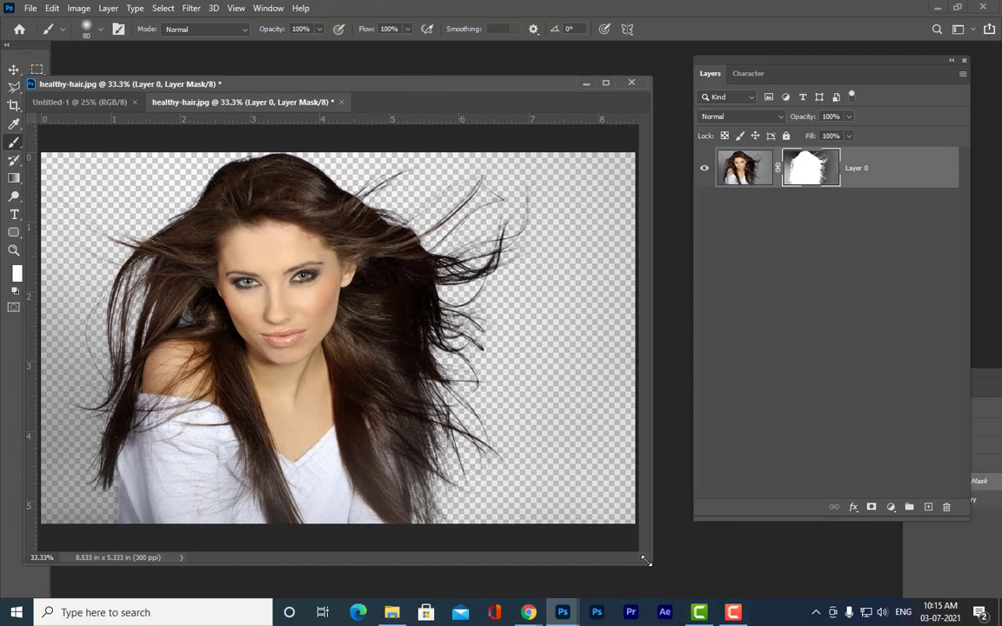
pyautogui.moveTo(391, 91); pyautogui.dragTo(435, 90)
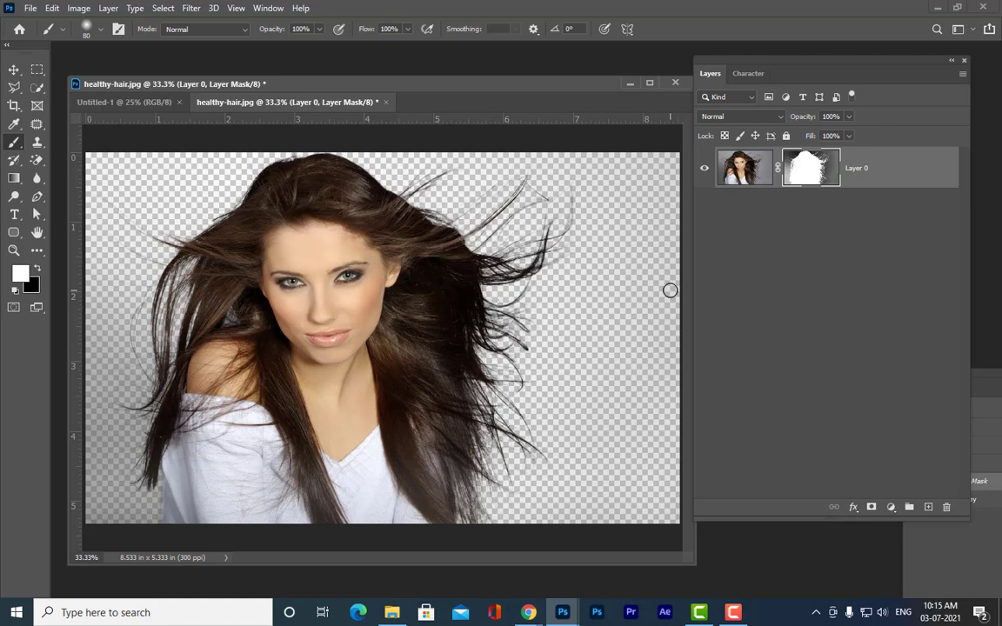
pyautogui.moveTo(763, 65); pyautogui.dragTo(767, 66)
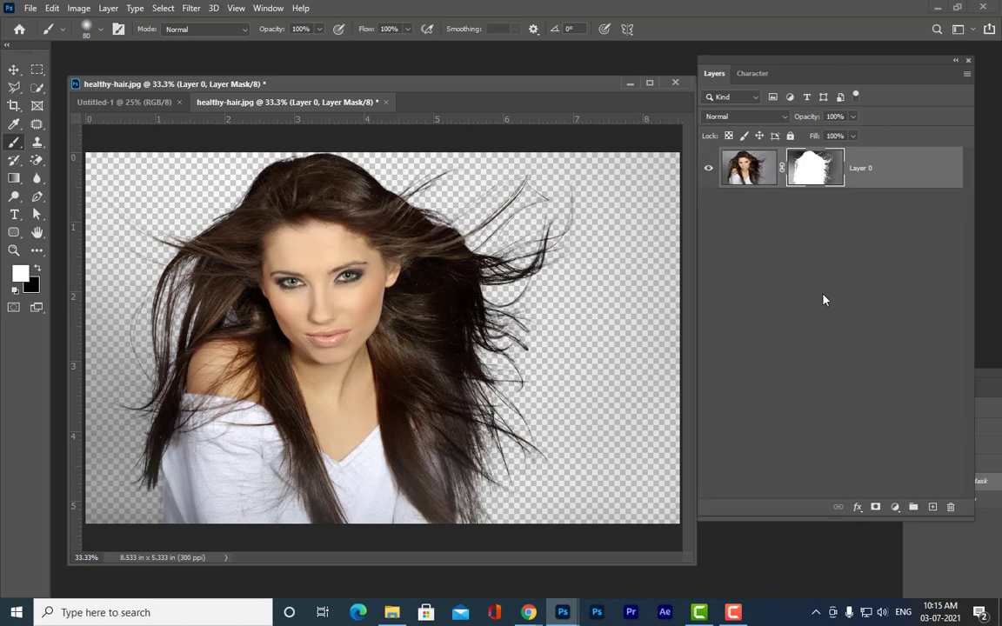
# Display Layer 0's mask alone on the canvas again, and reposition the layer list and document window.
pyautogui.keyDown('alt'); pyautogui.click(827, 171); pyautogui.keyUp('alt')
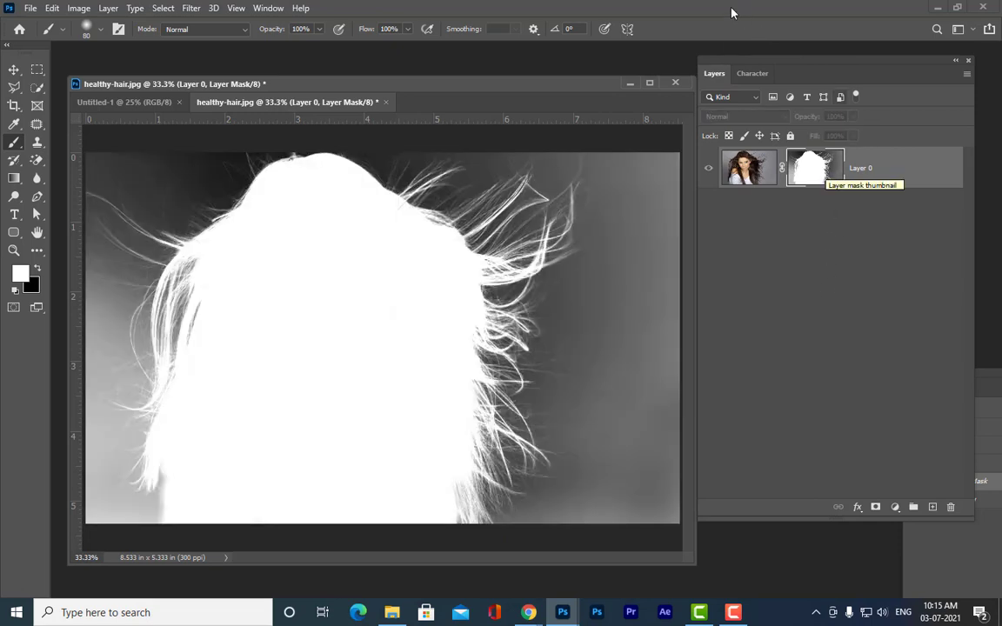
pyautogui.moveTo(730, 61); pyautogui.dragTo(777, 63)
pyautogui.moveTo(522, 84); pyautogui.dragTo(560, 79)
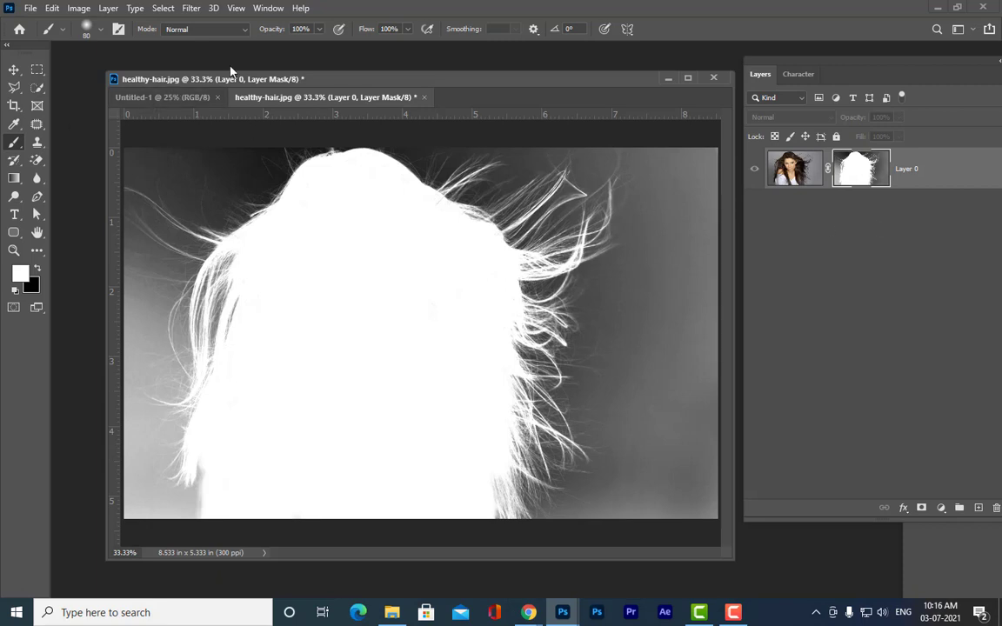
pyautogui.moveTo(207, 81); pyautogui.dragTo(195, 90)
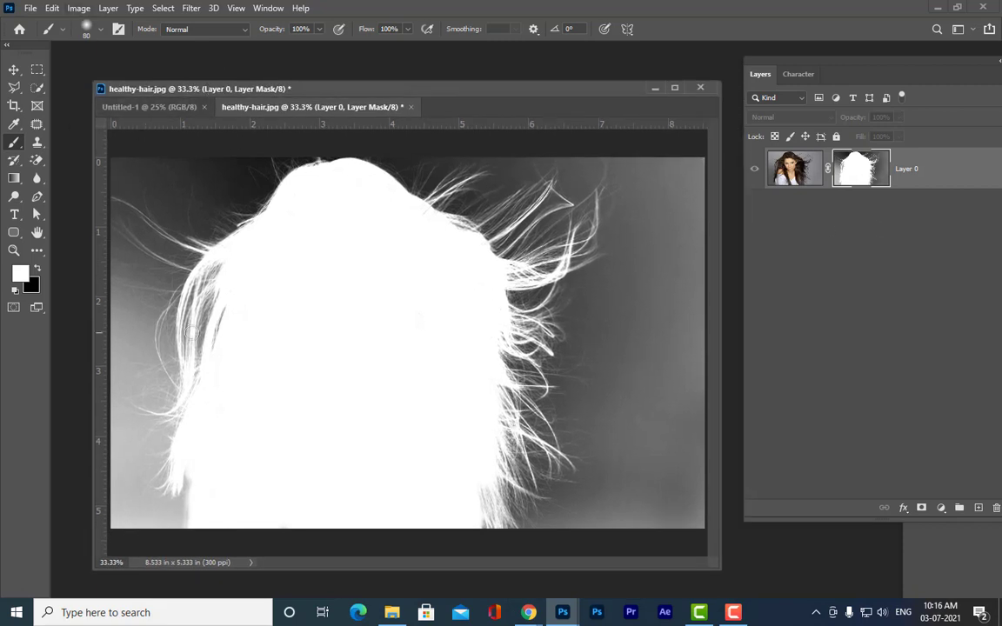
# Make black the foreground colour for the Brush tool, and reposition and slightly resize the healthy-hair.jpg document window.
pyautogui.click(38, 270)
pyautogui.rightClick(13, 142)
pyautogui.click(71, 143)
pyautogui.click(99, 31)
pyautogui.click(454, 88)
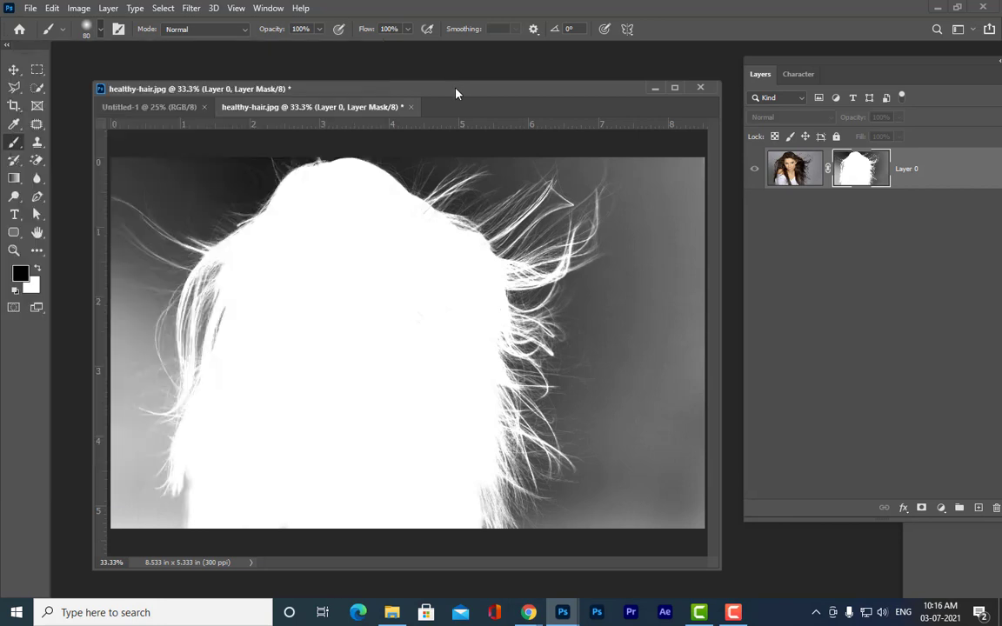
pyautogui.moveTo(458, 91); pyautogui.dragTo(453, 88)
pyautogui.moveTo(709, 565); pyautogui.dragTo(722, 563)
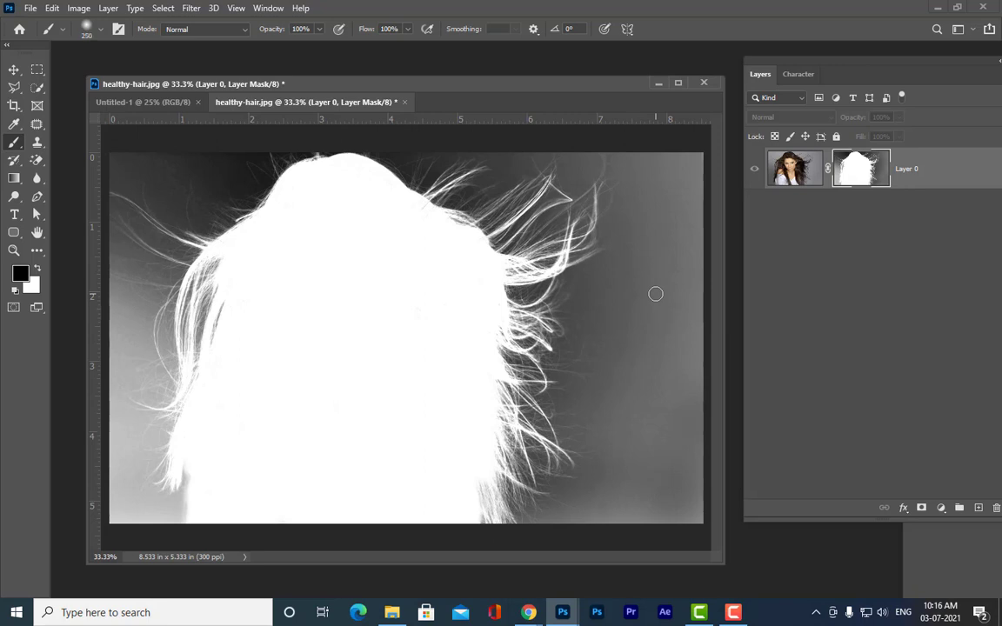
# Try painting black over the mask's grey background beside the flying hair with a 200 px Normal-mode brush, and undo the strokes.
pyautogui.press('[')
pyautogui.press('[')
pyautogui.moveTo(657, 159)
pyautogui.mouseDown()
pyautogui.moveTo(669, 187)
pyautogui.moveTo(691, 154)
pyautogui.moveTo(694, 277)
pyautogui.mouseUp()
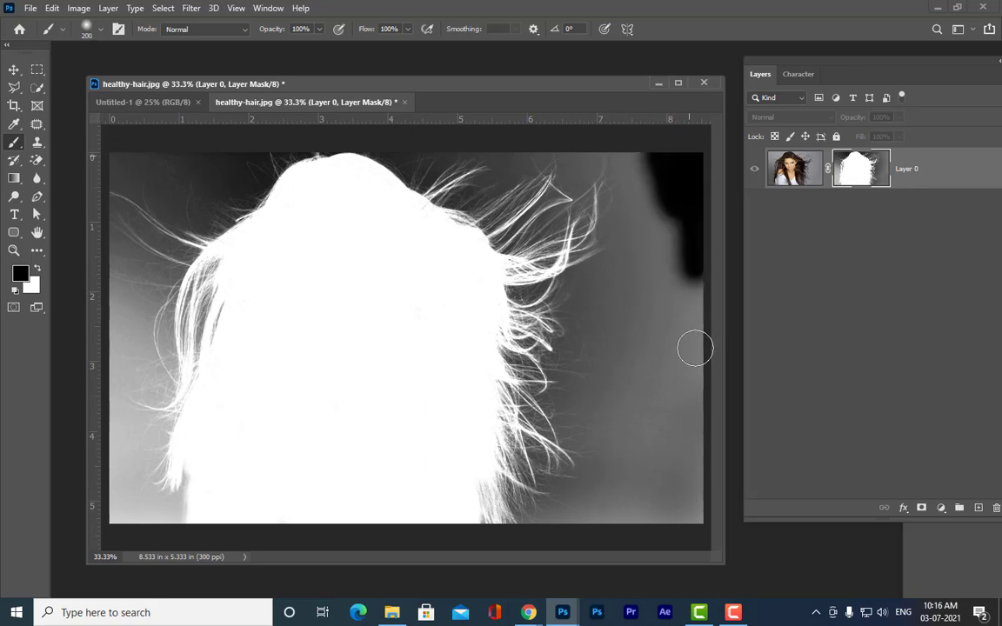
pyautogui.moveTo(695, 349)
pyautogui.mouseDown()
pyautogui.moveTo(676, 201)
pyautogui.moveTo(683, 304)
pyautogui.moveTo(652, 145)
pyautogui.moveTo(682, 363)
pyautogui.moveTo(726, 525)
pyautogui.moveTo(689, 405)
pyautogui.moveTo(665, 428)
pyautogui.moveTo(671, 476)
pyautogui.moveTo(654, 490)
pyautogui.moveTo(647, 361)
pyautogui.moveTo(662, 399)
pyautogui.moveTo(648, 312)
pyautogui.moveTo(657, 330)
pyautogui.moveTo(662, 315)
pyautogui.moveTo(649, 329)
pyautogui.moveTo(653, 252)
pyautogui.moveTo(635, 284)
pyautogui.moveTo(633, 260)
pyautogui.moveTo(642, 284)
pyautogui.moveTo(638, 223)
pyautogui.moveTo(617, 262)
pyautogui.moveTo(612, 239)
pyautogui.moveTo(603, 274)
pyautogui.moveTo(600, 178)
pyautogui.mouseUp()
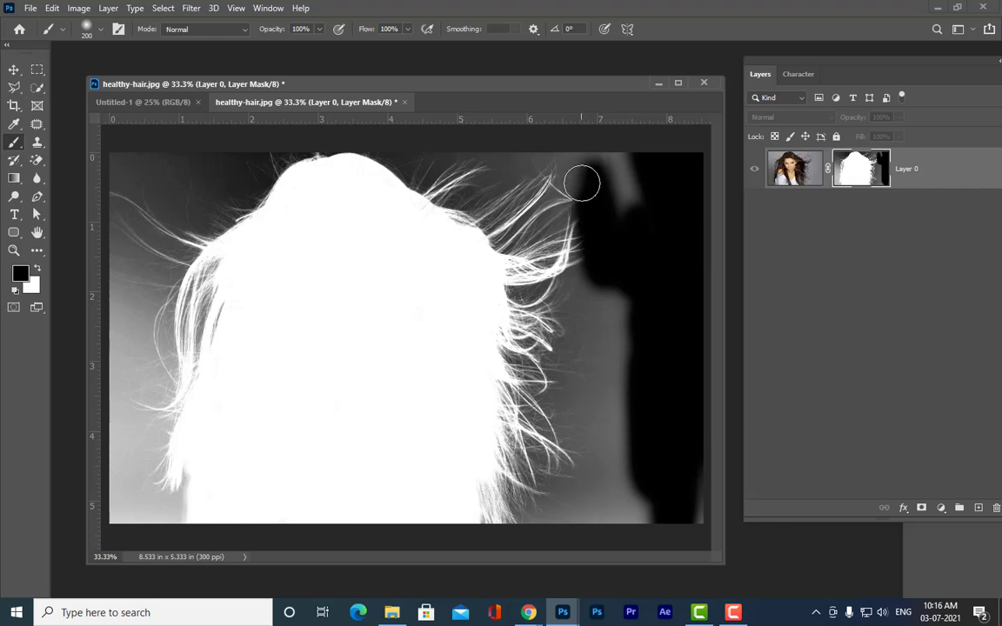
pyautogui.moveTo(561, 156)
pyautogui.mouseDown()
pyautogui.moveTo(548, 183)
pyautogui.moveTo(594, 338)
pyautogui.mouseUp()
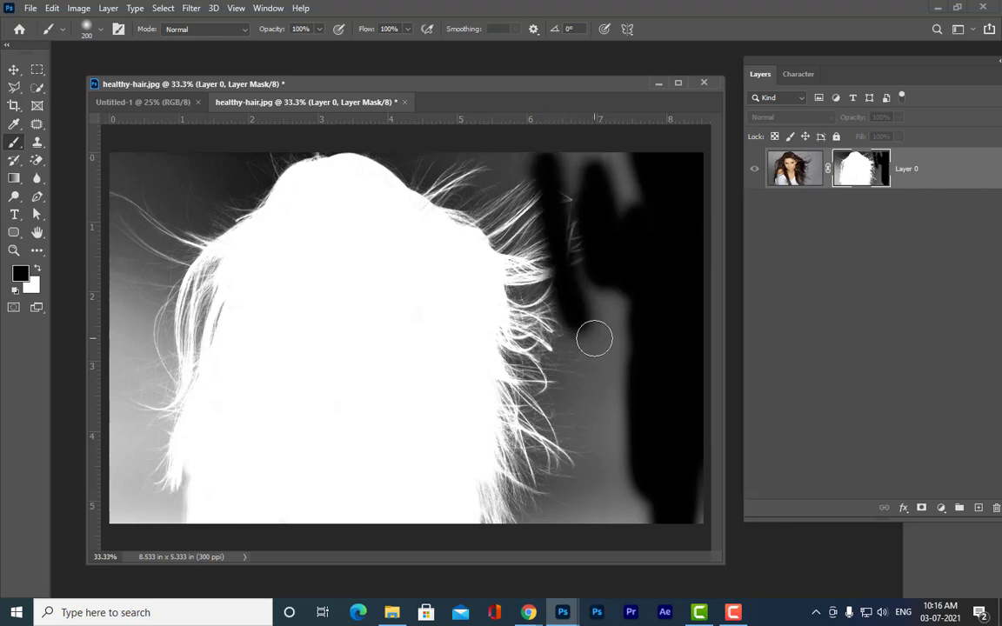
pyautogui.hotkey('ctrl', 'z')
pyautogui.hotkey('ctrl', 'z')
pyautogui.hotkey('ctrl', 'z')
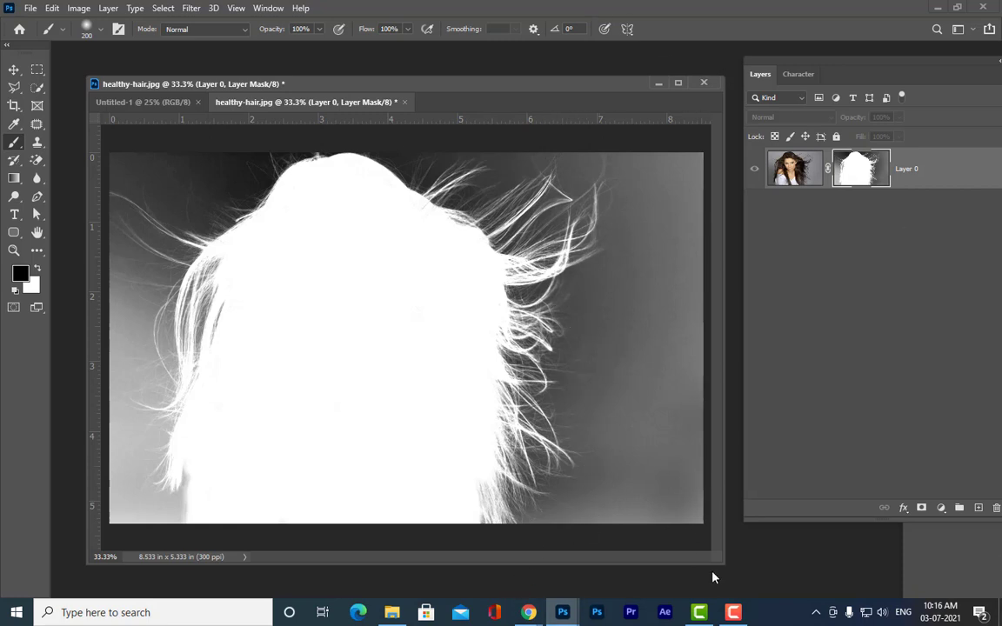
# Set the Brush tool's blending mode to Overlay, and shift the healthy-hair.jpg document window slightly.
pyautogui.moveTo(465, 89); pyautogui.dragTo(446, 92)
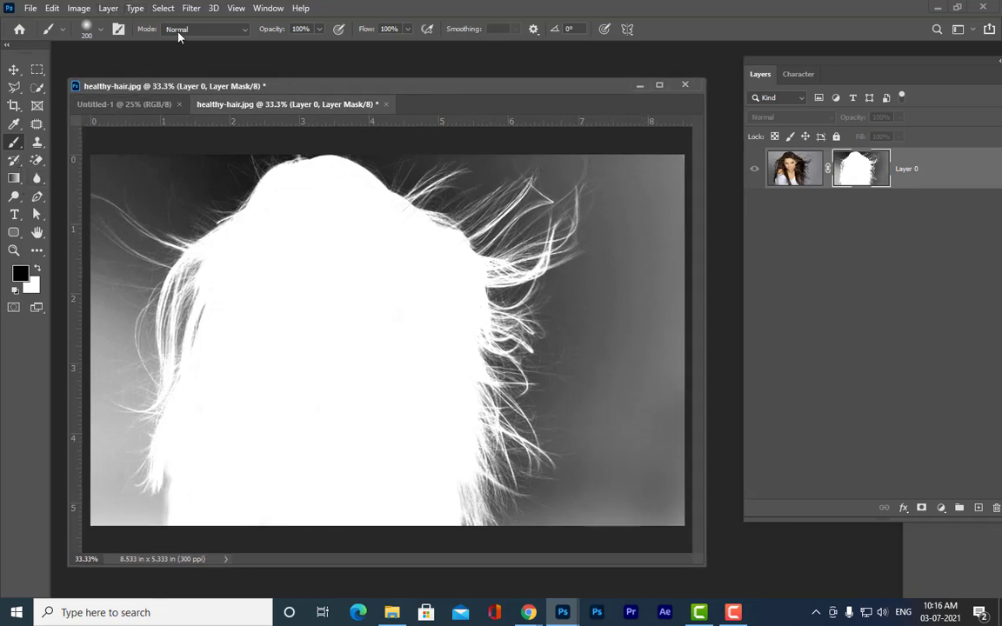
pyautogui.click(200, 32)
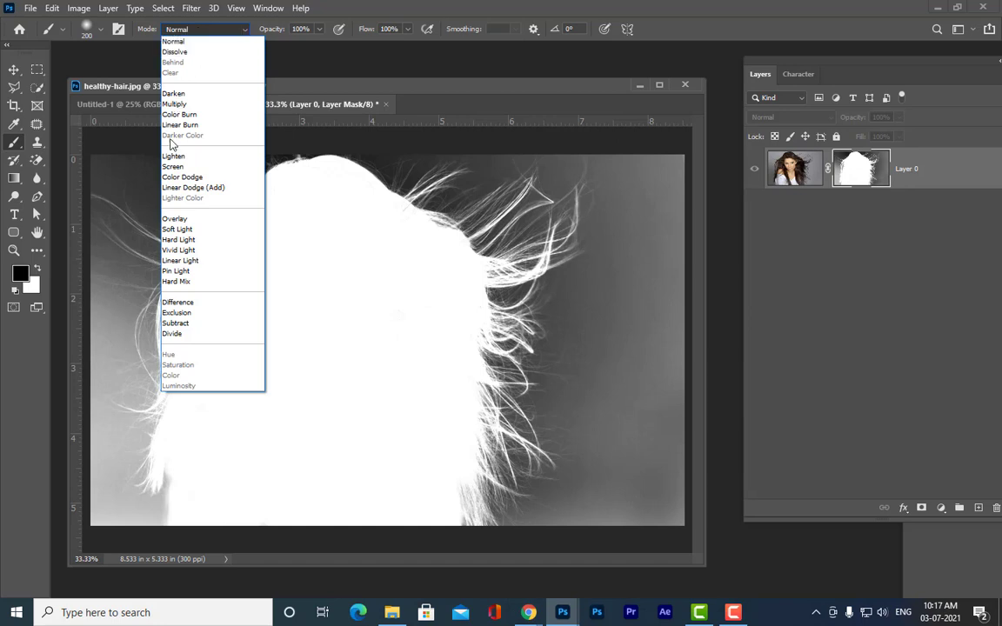
pyautogui.click(176, 219)
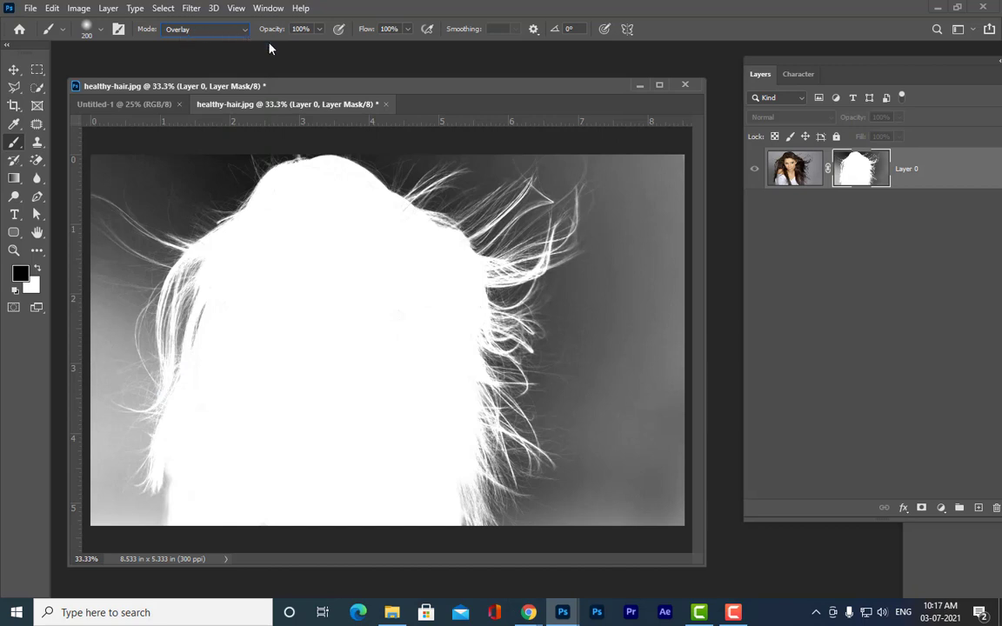
pyautogui.moveTo(573, 87); pyautogui.dragTo(583, 78)
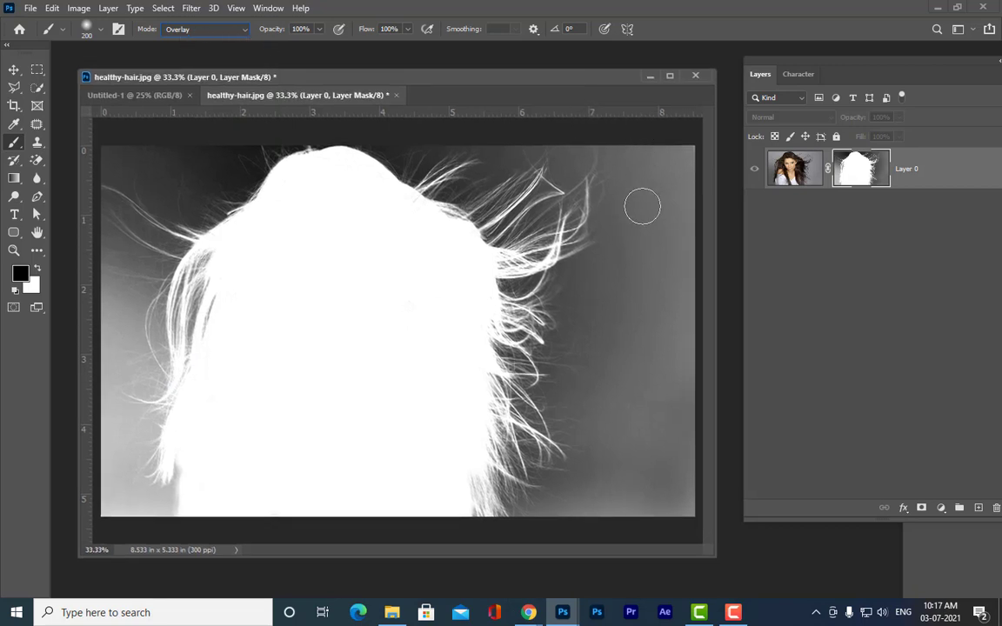
pyautogui.click(13, 68)
pyautogui.click(13, 142)
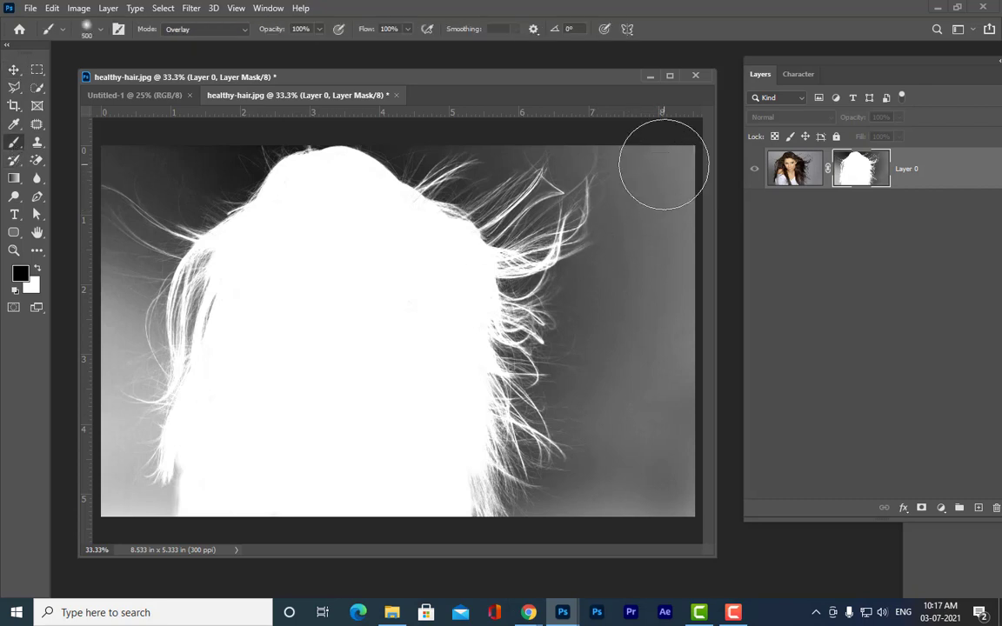
# Paint black in Overlay mode over the mask's grey background on both sides of the hair, using brush sizes from 400 to 600 px.
pyautogui.moveTo(664, 160)
pyautogui.mouseDown()
pyautogui.moveTo(676, 228)
pyautogui.moveTo(662, 150)
pyautogui.mouseUp()
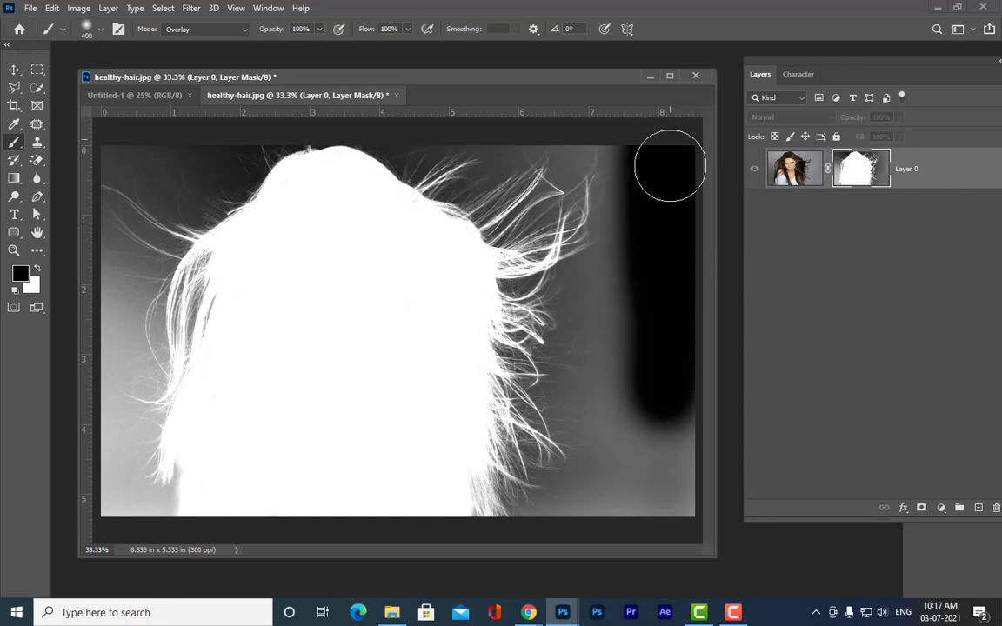
pyautogui.moveTo(666, 515)
pyautogui.mouseDown()
pyautogui.moveTo(676, 532)
pyautogui.moveTo(642, 474)
pyautogui.moveTo(535, 524)
pyautogui.moveTo(528, 466)
pyautogui.moveTo(575, 400)
pyautogui.moveTo(603, 434)
pyautogui.moveTo(588, 329)
pyautogui.moveTo(478, 222)
pyautogui.moveTo(533, 195)
pyautogui.moveTo(488, 178)
pyautogui.moveTo(526, 149)
pyautogui.moveTo(614, 222)
pyautogui.moveTo(418, 183)
pyautogui.moveTo(459, 165)
pyautogui.moveTo(545, 447)
pyautogui.moveTo(479, 435)
pyautogui.moveTo(477, 348)
pyautogui.moveTo(448, 400)
pyautogui.moveTo(499, 511)
pyautogui.moveTo(476, 368)
pyautogui.moveTo(452, 404)
pyautogui.mouseUp()
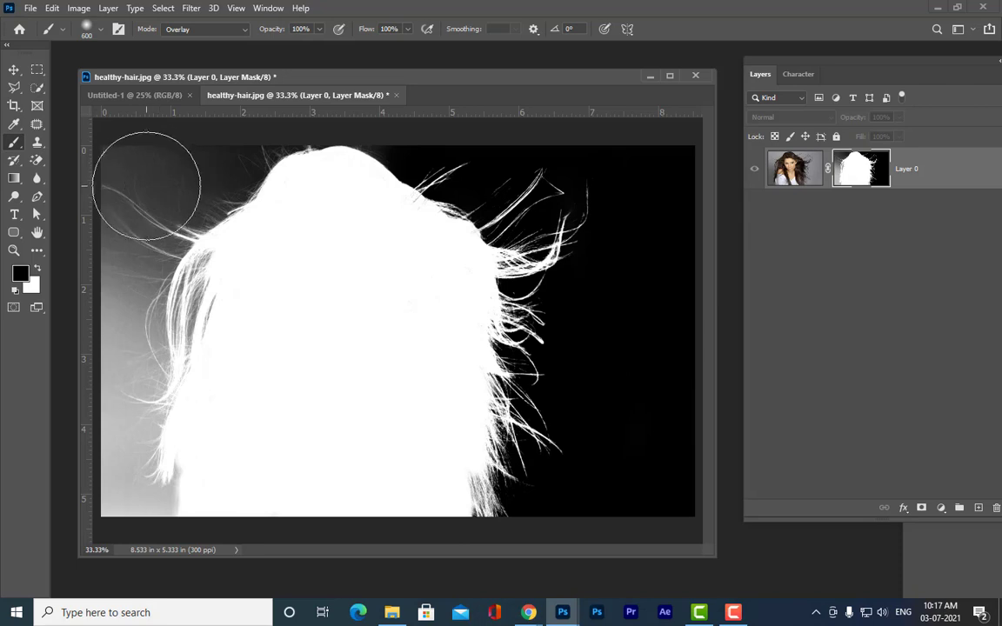
pyautogui.moveTo(146, 179)
pyautogui.mouseDown()
pyautogui.moveTo(224, 123)
pyautogui.moveTo(185, 313)
pyautogui.moveTo(100, 347)
pyautogui.moveTo(152, 384)
pyautogui.moveTo(150, 487)
pyautogui.moveTo(134, 509)
pyautogui.moveTo(168, 587)
pyautogui.mouseUp()
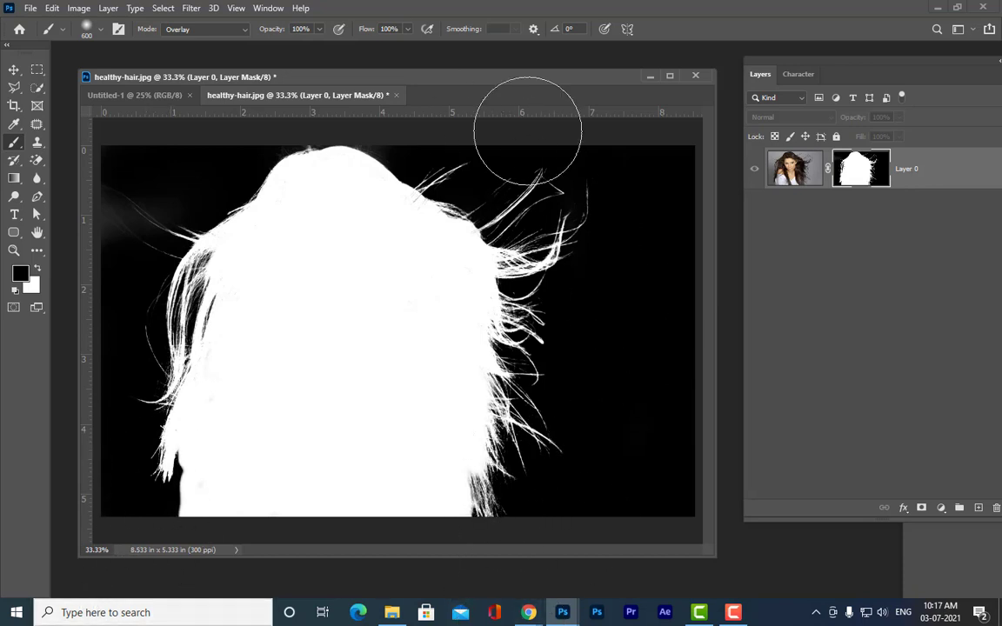
pyautogui.moveTo(99, 203)
pyautogui.mouseDown()
pyautogui.moveTo(123, 201)
pyautogui.moveTo(150, 134)
pyautogui.mouseUp()
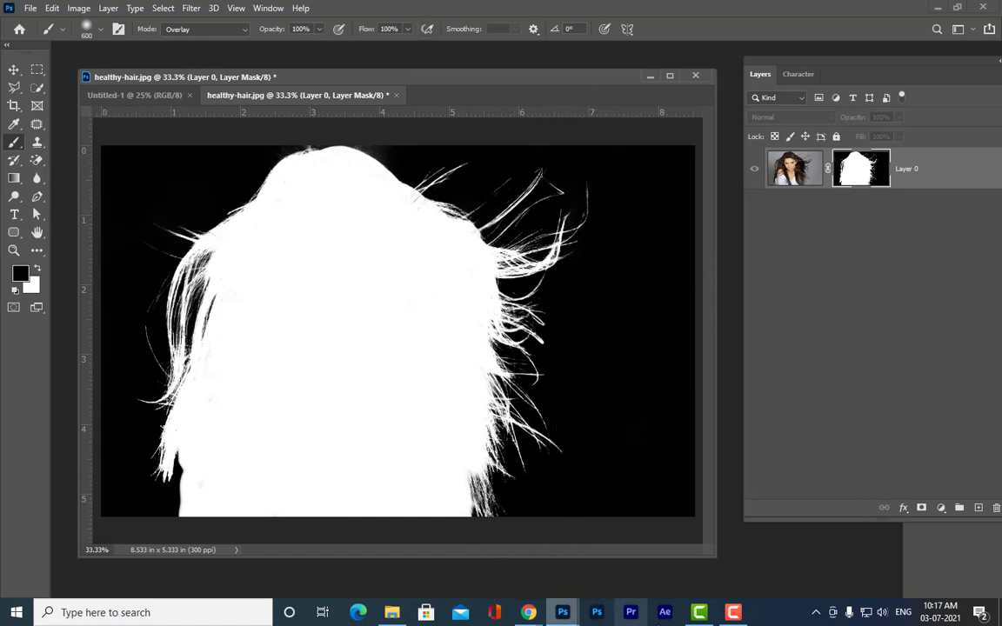
pyautogui.moveTo(201, 313); pyautogui.dragTo(191, 439)
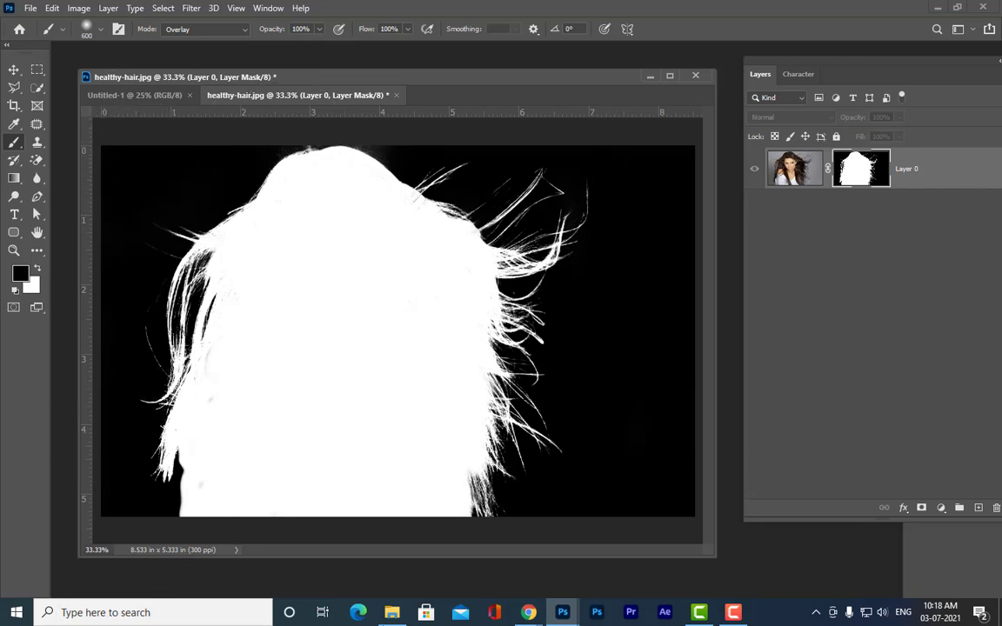
# Set the Brush tool's blending mode back to Normal, and shift the healthy-hair.jpg document window slightly.
pyautogui.click(247, 29)
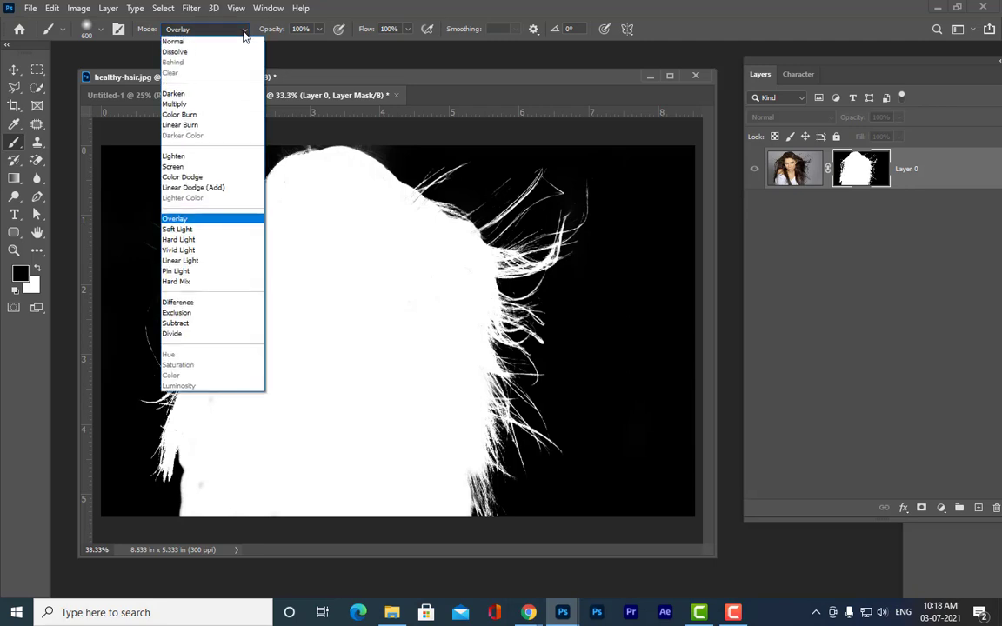
pyautogui.click(211, 42)
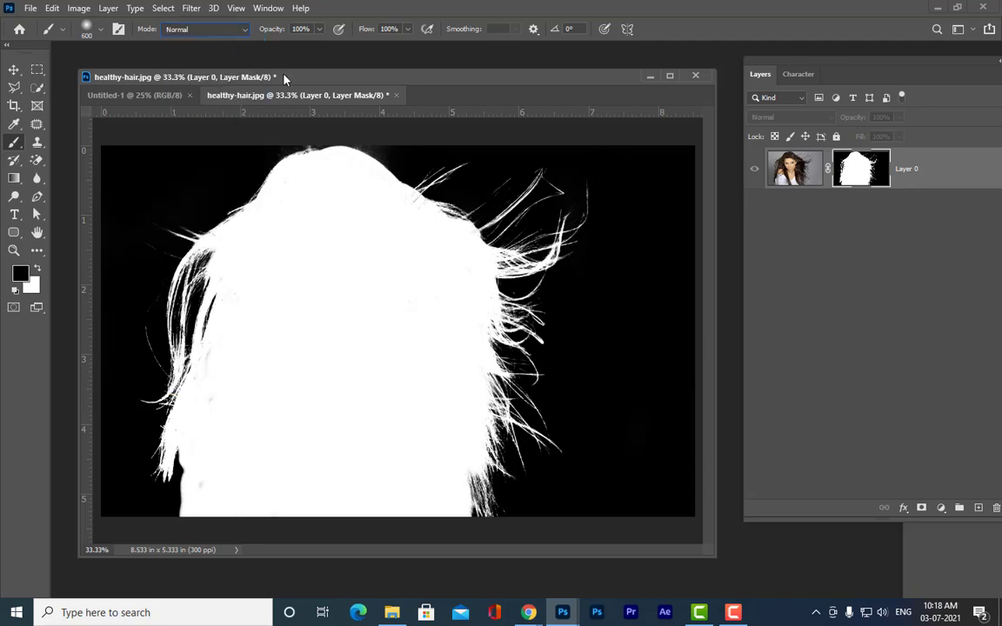
pyautogui.moveTo(284, 77)
pyautogui.mouseDown()
pyautogui.moveTo(330, 92)
pyautogui.moveTo(285, 73)
pyautogui.mouseUp()
# Switch from the mask-only view back to the masked image, and reposition the Layers panel and document window.
pyautogui.moveTo(828, 66); pyautogui.dragTo(809, 104)
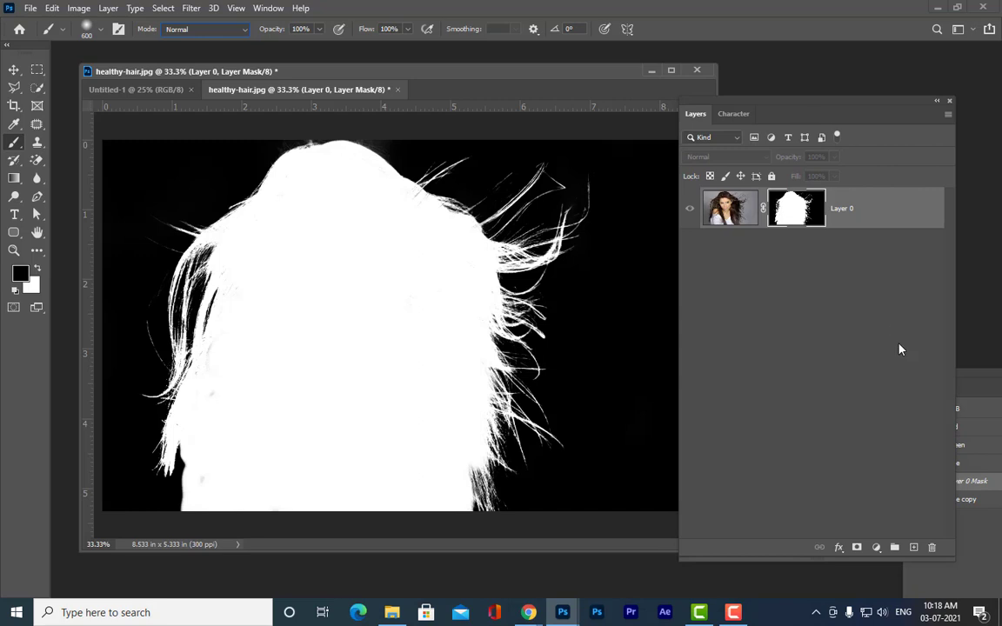
pyautogui.keyDown('alt'); pyautogui.click(790, 220); pyautogui.keyUp('alt')
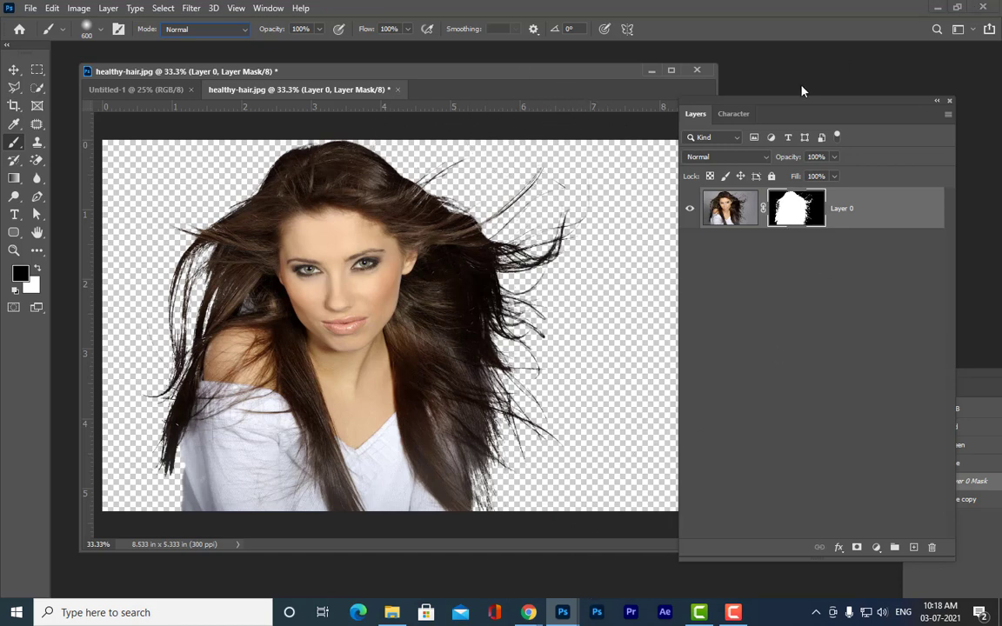
pyautogui.moveTo(791, 106); pyautogui.dragTo(843, 98)
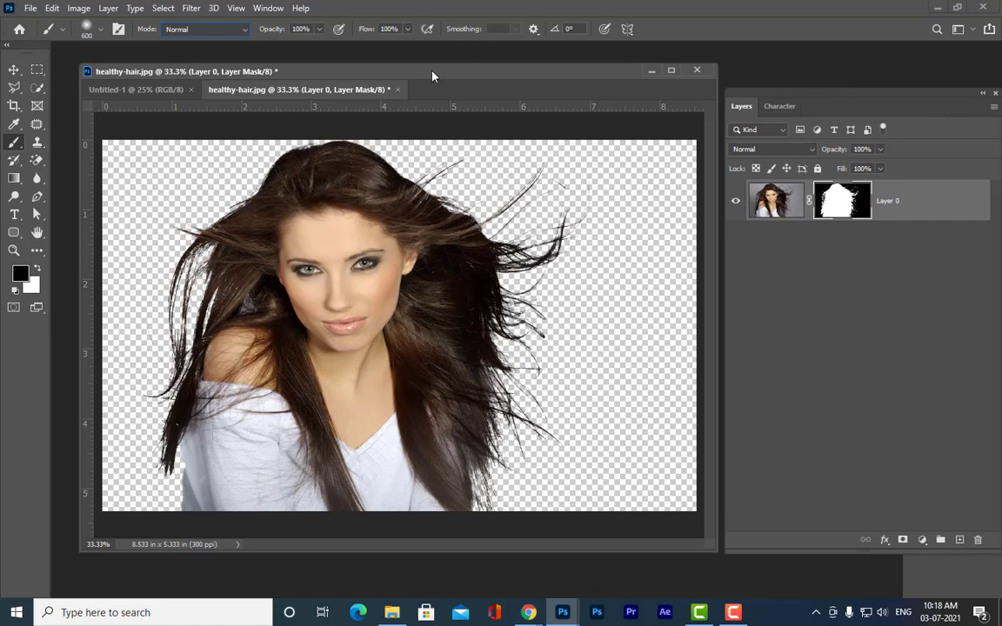
pyautogui.moveTo(429, 75); pyautogui.dragTo(454, 83)
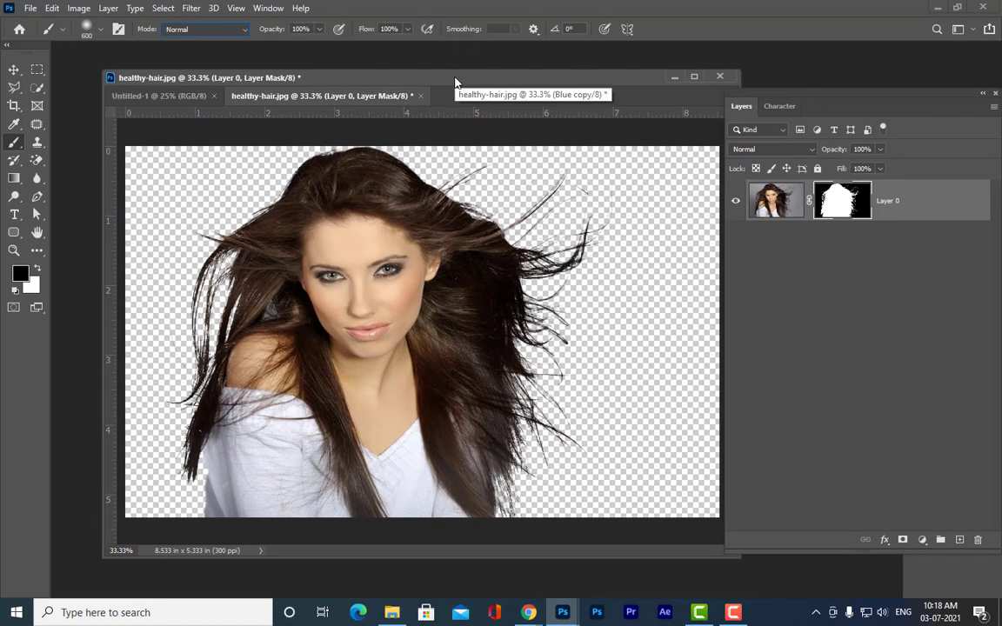
# Search the photoshop ref images folder for "forest" and open the forest image.
pyautogui.hotkey('ctrl', 'o')
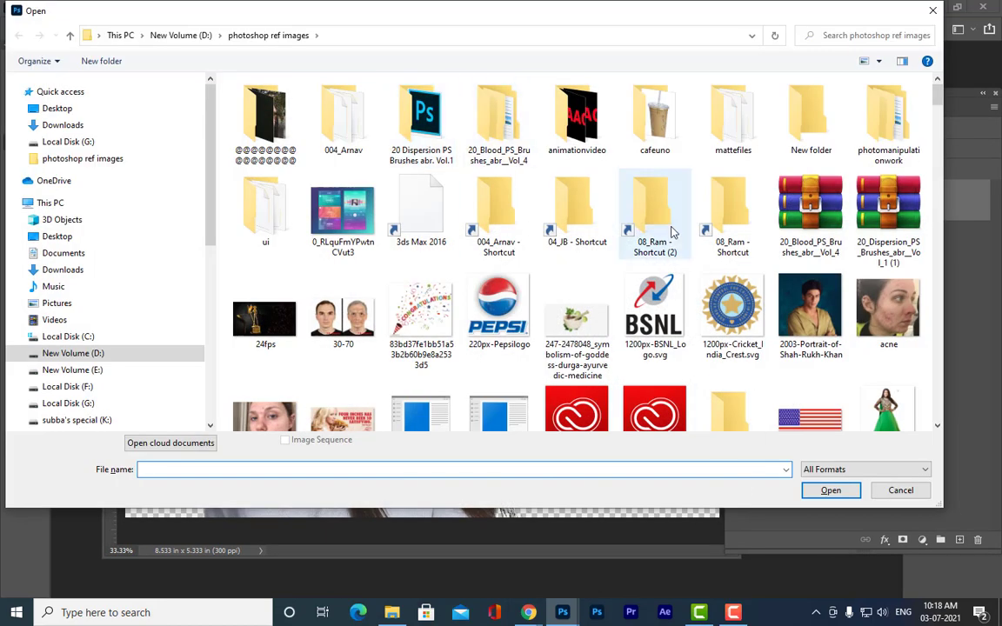
pyautogui.scroll(-5, 777, 154)
pyautogui.scroll(6, 781, 194)
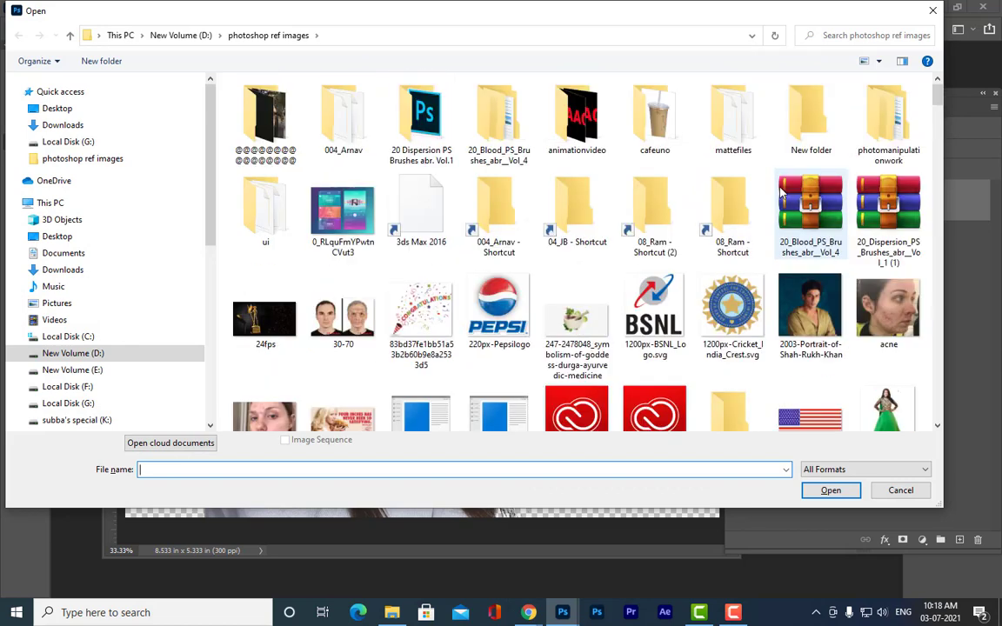
pyautogui.click(858, 36)
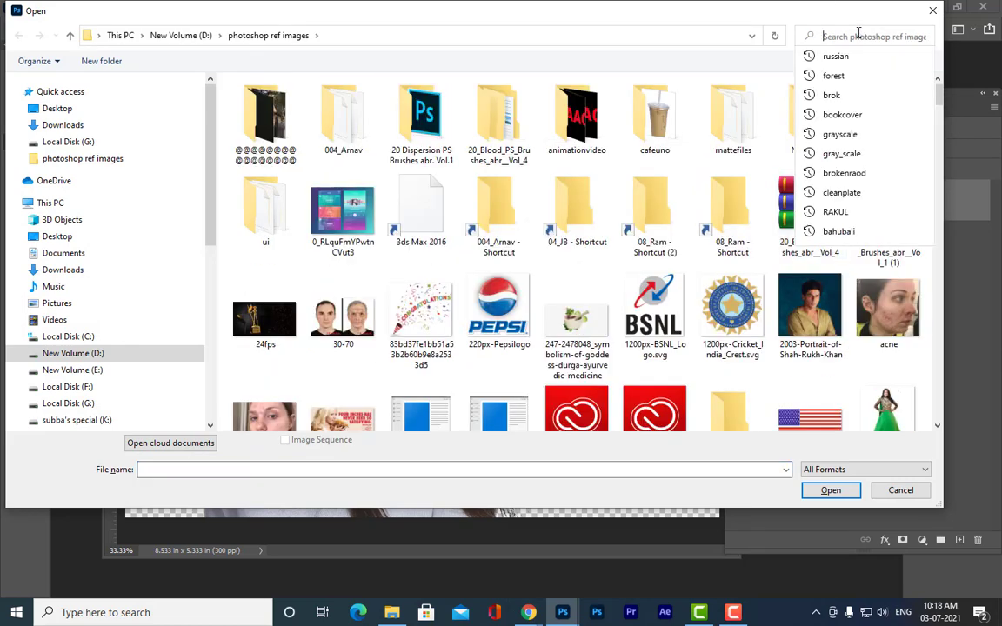
pyautogui.write('forest')
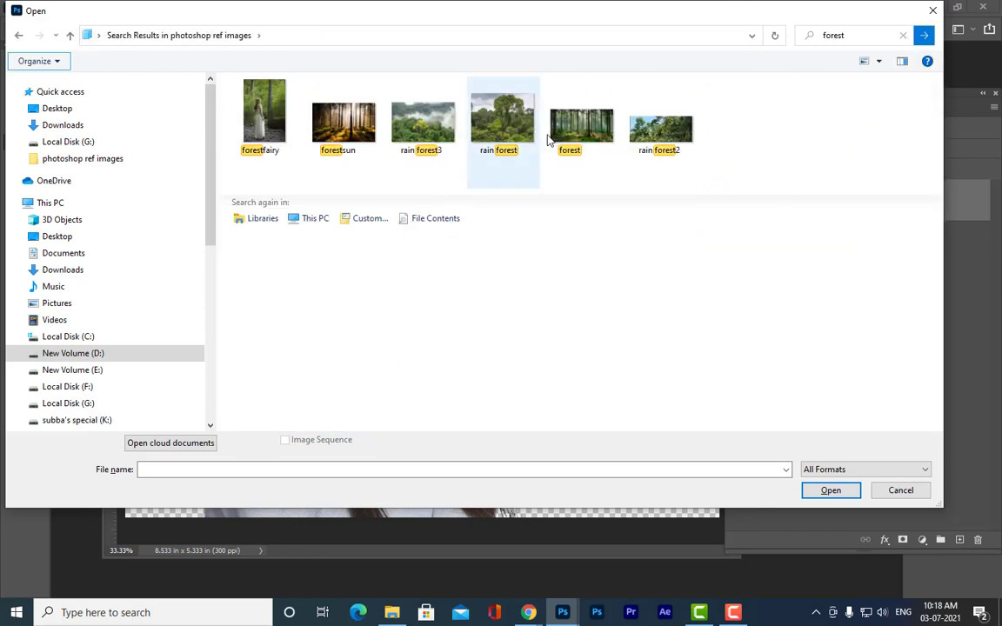
pyautogui.click(576, 129)
pyautogui.click(831, 491)
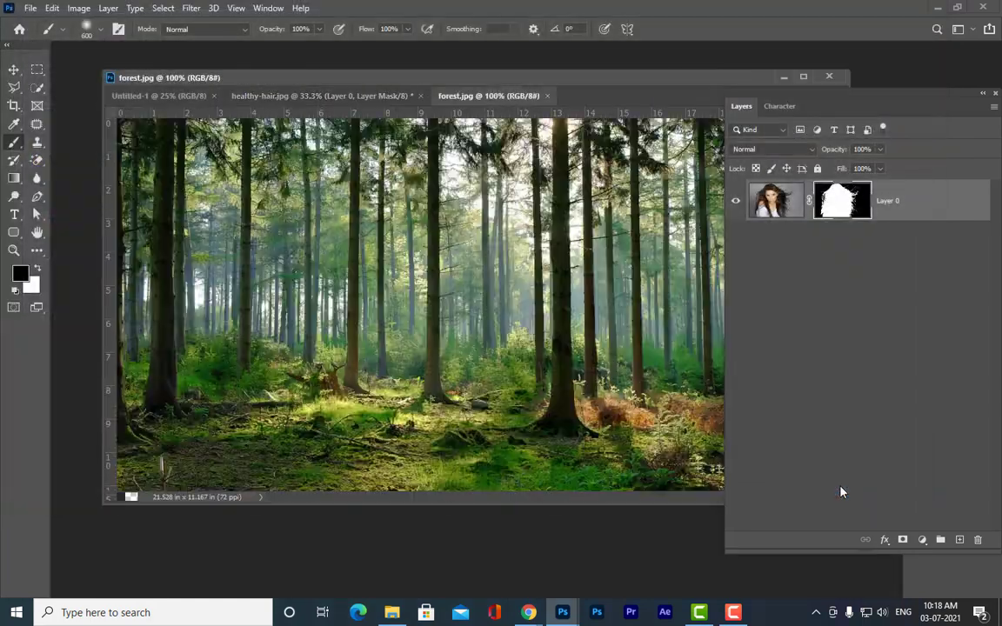
# Float forest.jpg in its own window, copy its image into healthy-hair.jpg with the Move tool, and close forest.jpg.
pyautogui.moveTo(508, 95); pyautogui.dragTo(26, 345)
pyautogui.click(13, 70)
pyautogui.moveTo(250, 362); pyautogui.dragTo(509, 251)
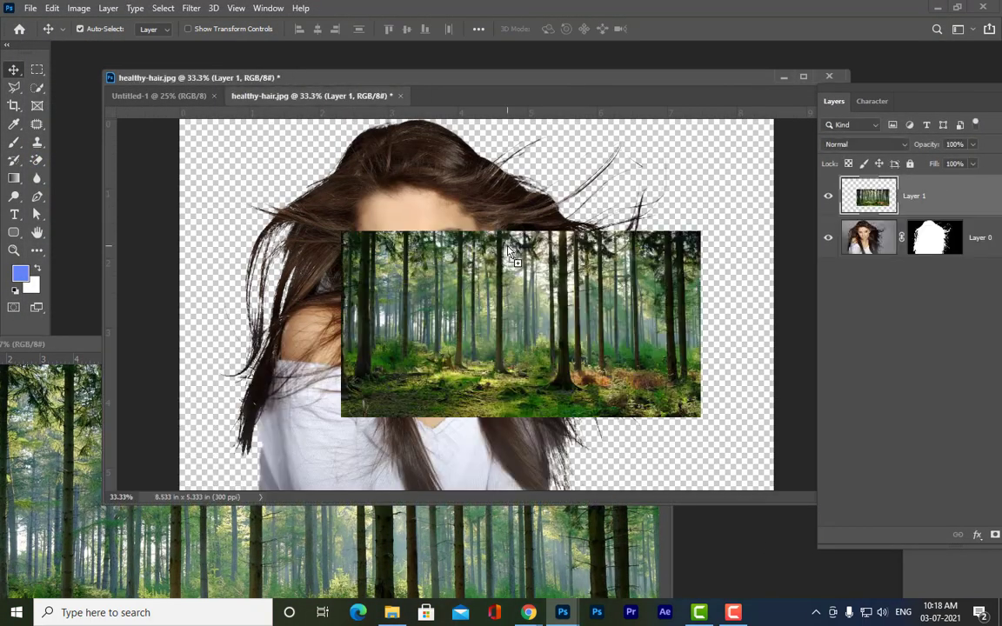
pyautogui.click(63, 345)
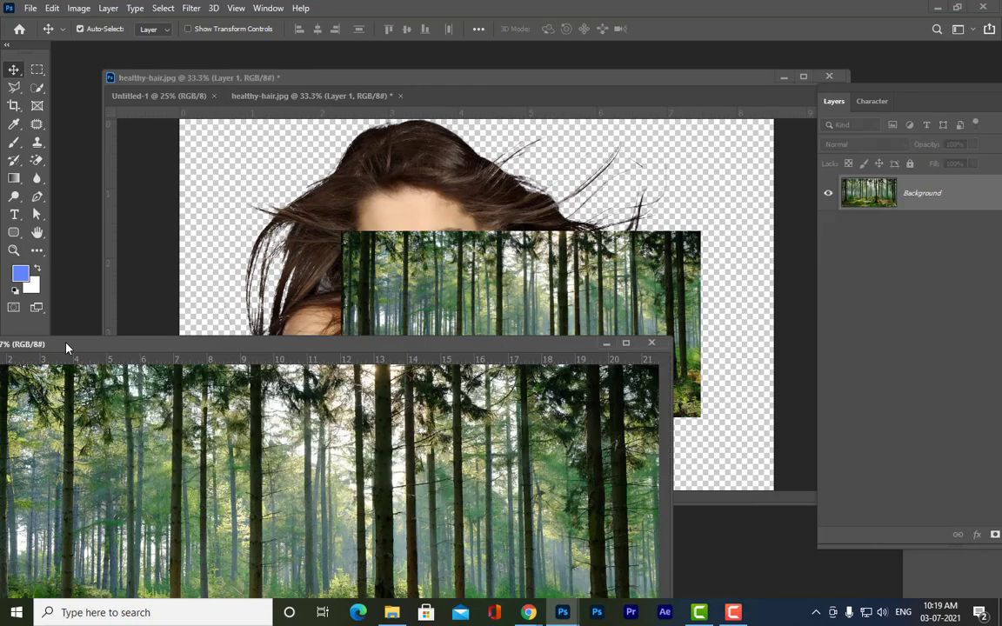
pyautogui.click(650, 346)
# Move the forest image over the woman's face and upper body, and make the healthy-hair.jpg document window taller.
pyautogui.moveTo(572, 294); pyautogui.dragTo(478, 254)
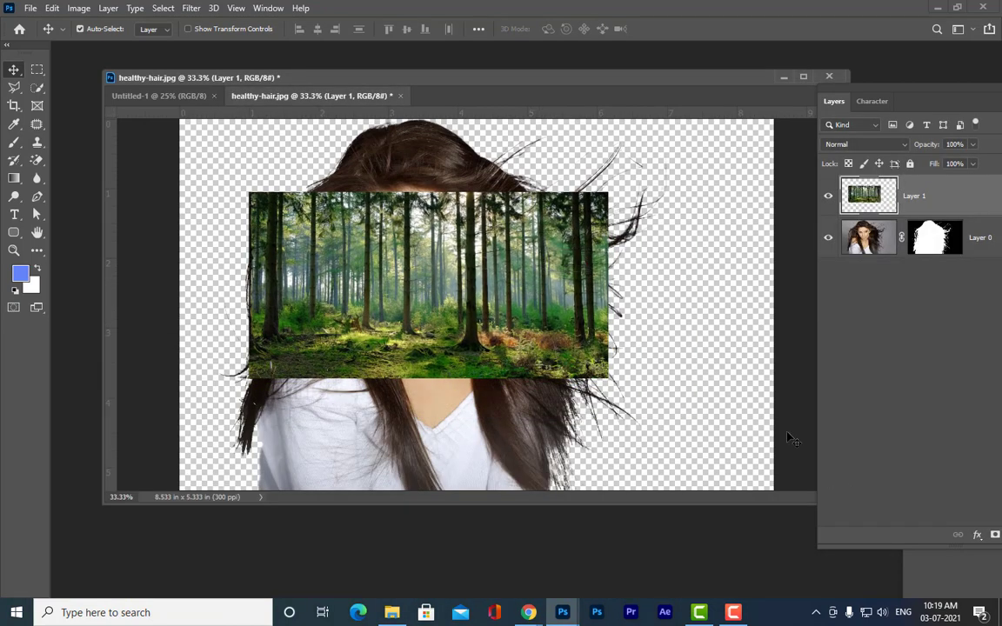
pyautogui.moveTo(867, 91); pyautogui.dragTo(918, 85)
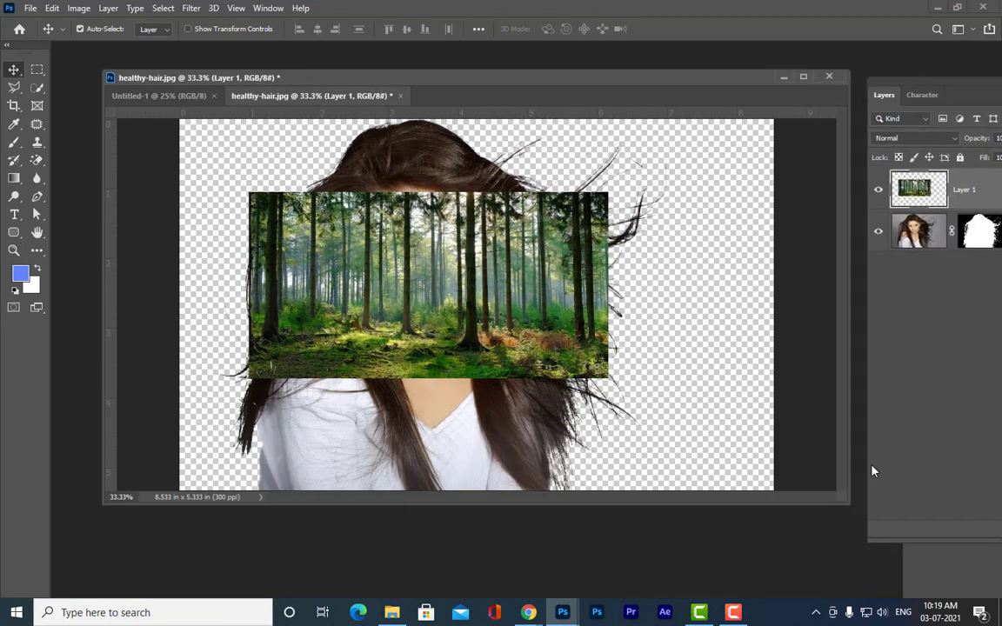
pyautogui.moveTo(850, 505); pyautogui.dragTo(862, 575)
pyautogui.moveTo(570, 345); pyautogui.dragTo(592, 345)
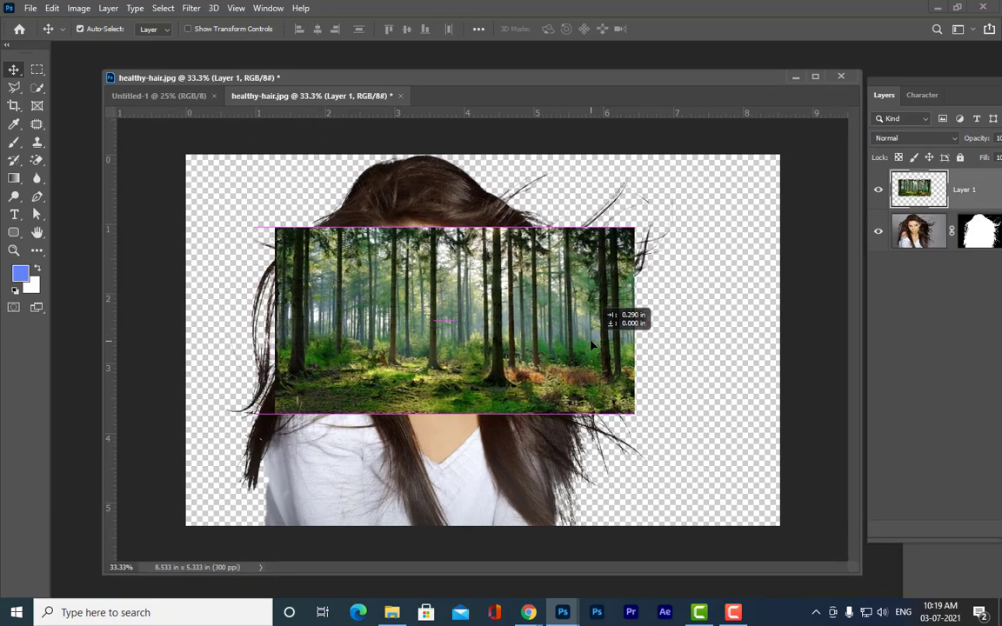
# Scale the forest layer to about 231% with Free Transform and reposition it to cover the whole canvas.
pyautogui.hotkey('ctrl', 't')
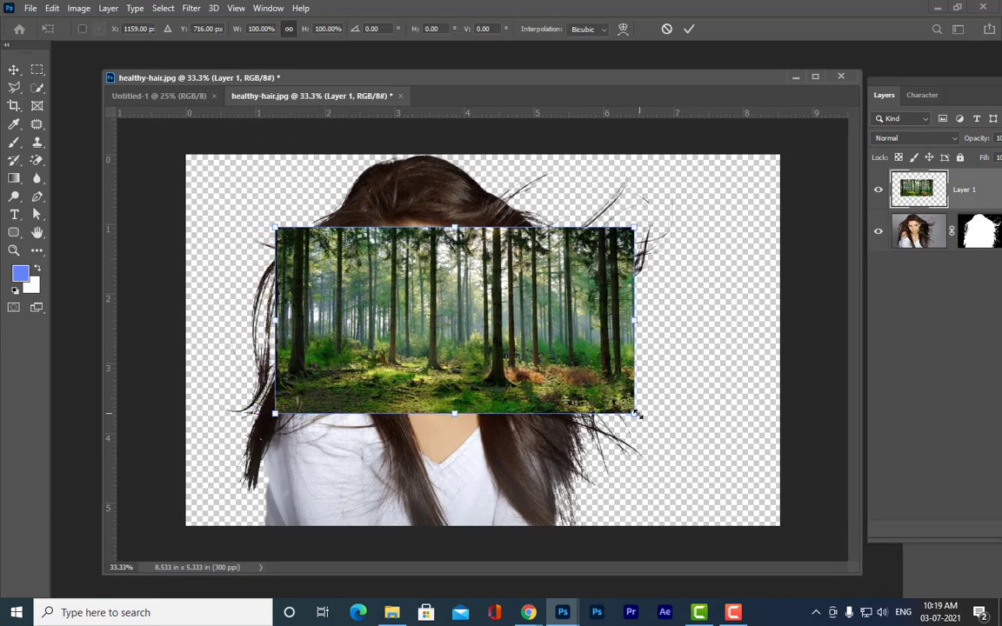
pyautogui.moveTo(636, 415); pyautogui.dragTo(875, 535)
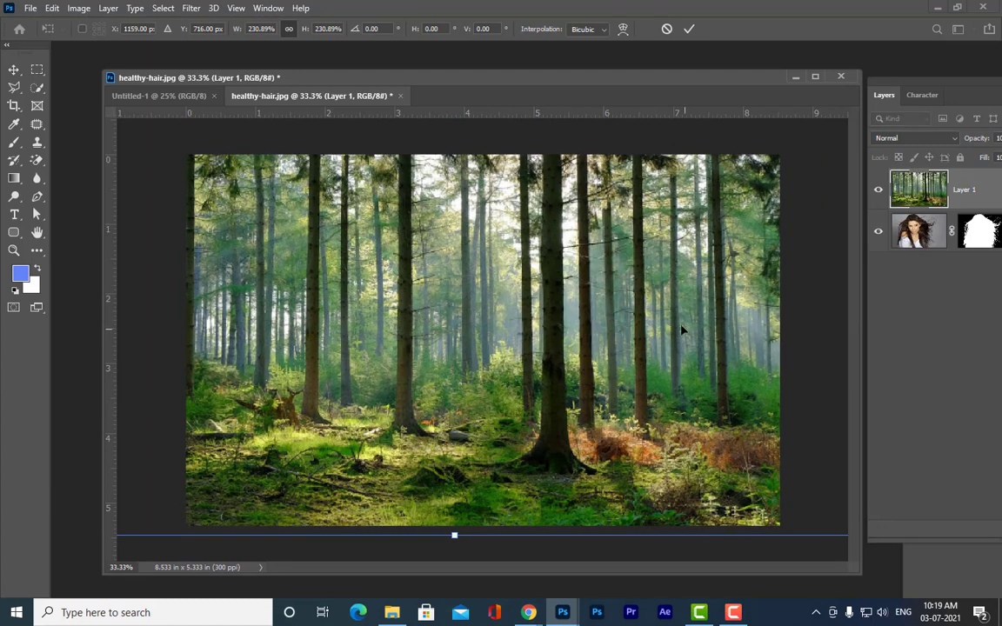
pyautogui.moveTo(682, 329); pyautogui.dragTo(633, 327)
pyautogui.press('Return')
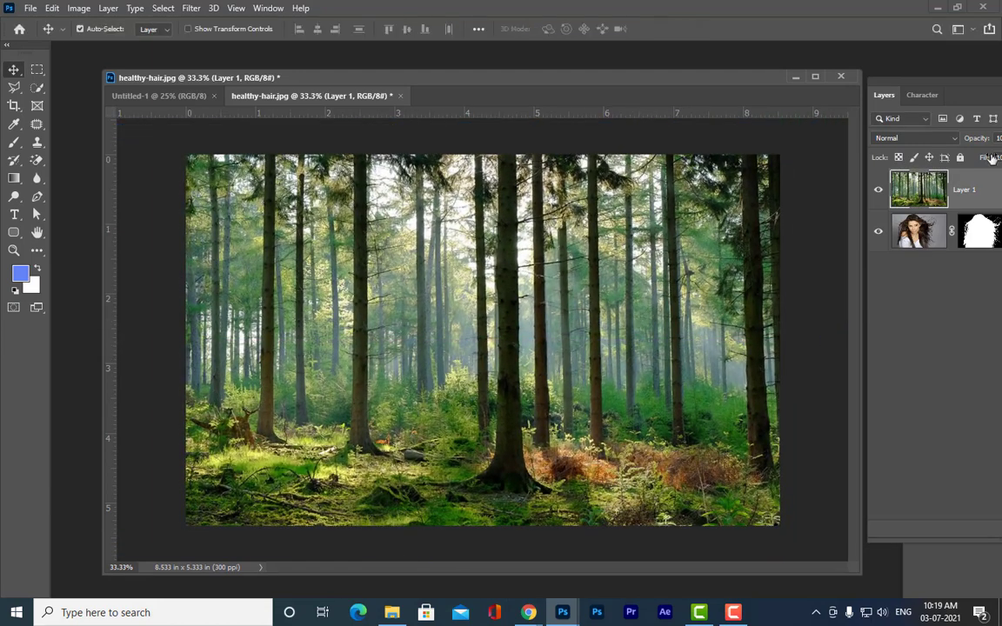
# Detach and close the Character panel, rearrange the workspace, and move the forest layer below the woman's masked layer.
pyautogui.moveTo(921, 95); pyautogui.dragTo(756, 105)
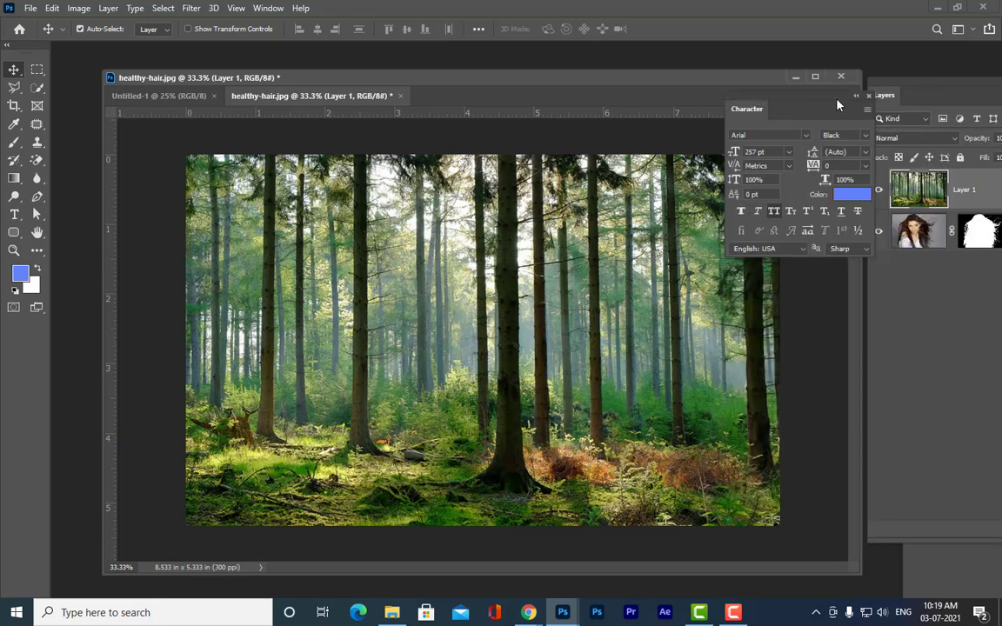
pyautogui.click(869, 97)
pyautogui.moveTo(662, 75); pyautogui.dragTo(598, 75)
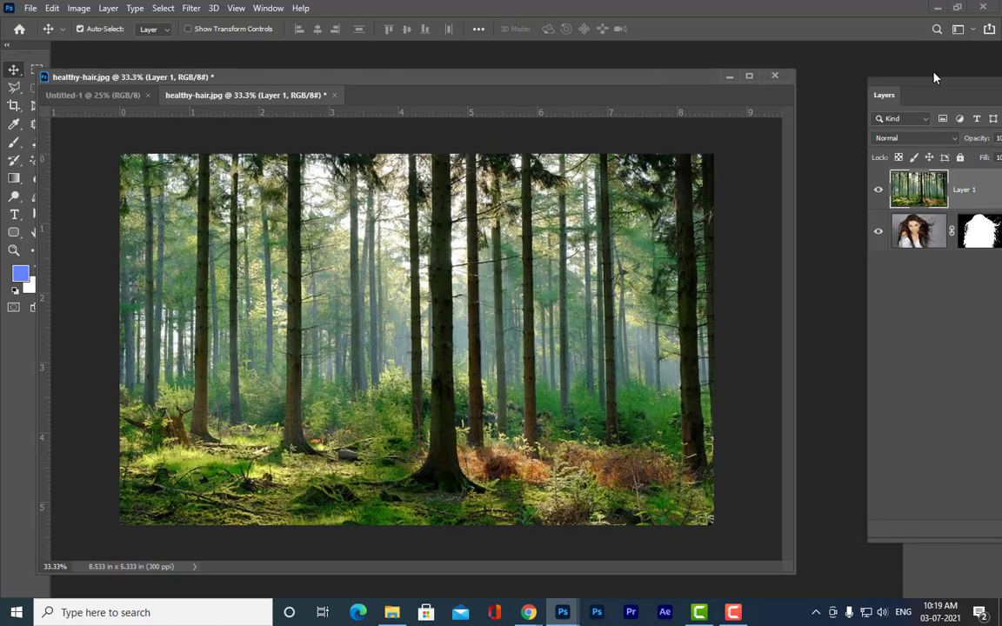
pyautogui.moveTo(905, 88); pyautogui.dragTo(737, 74)
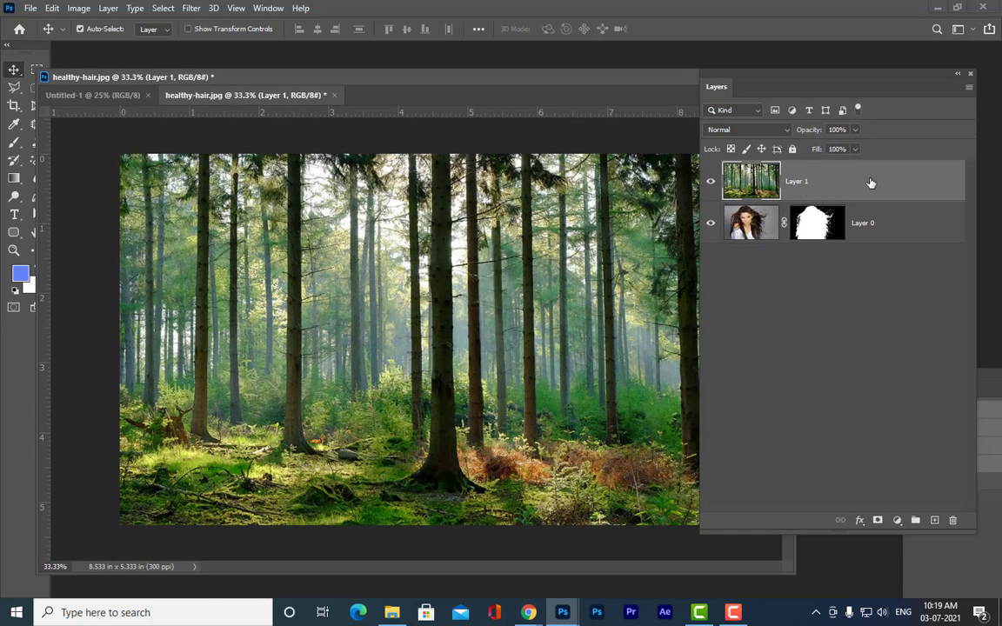
pyautogui.moveTo(874, 185); pyautogui.dragTo(874, 250)
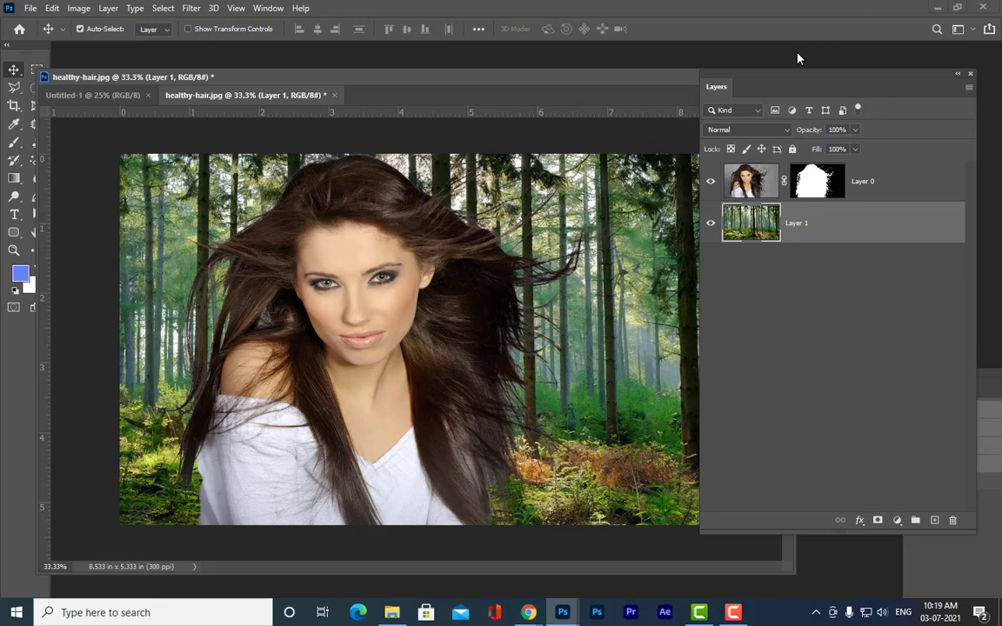
# Add a new layer above the forest layer, set the foreground colour to black, and fill the layer with it.
pyautogui.moveTo(783, 76); pyautogui.dragTo(775, 55)
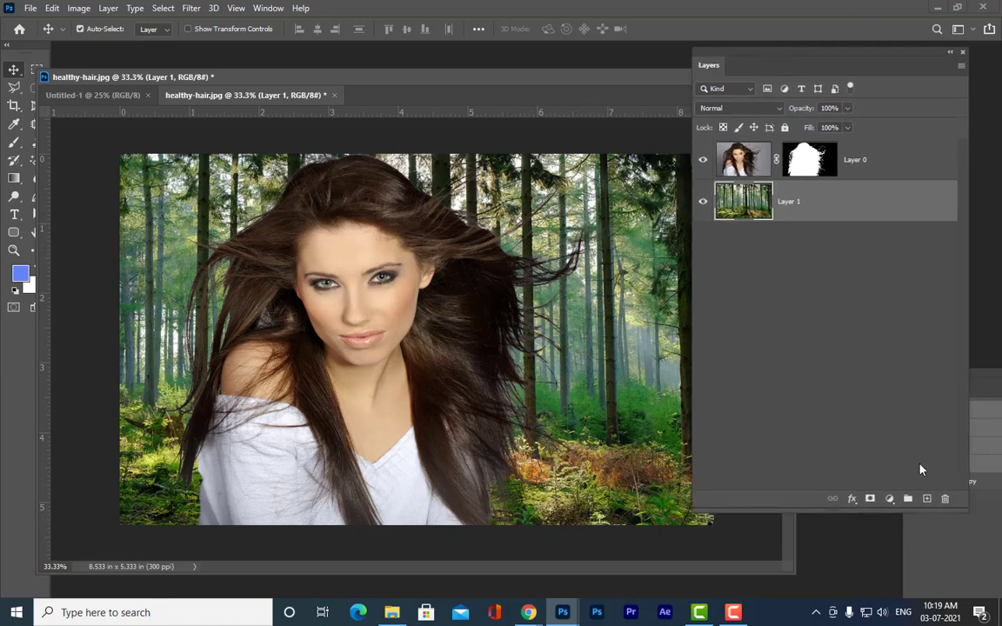
pyautogui.click(926, 499)
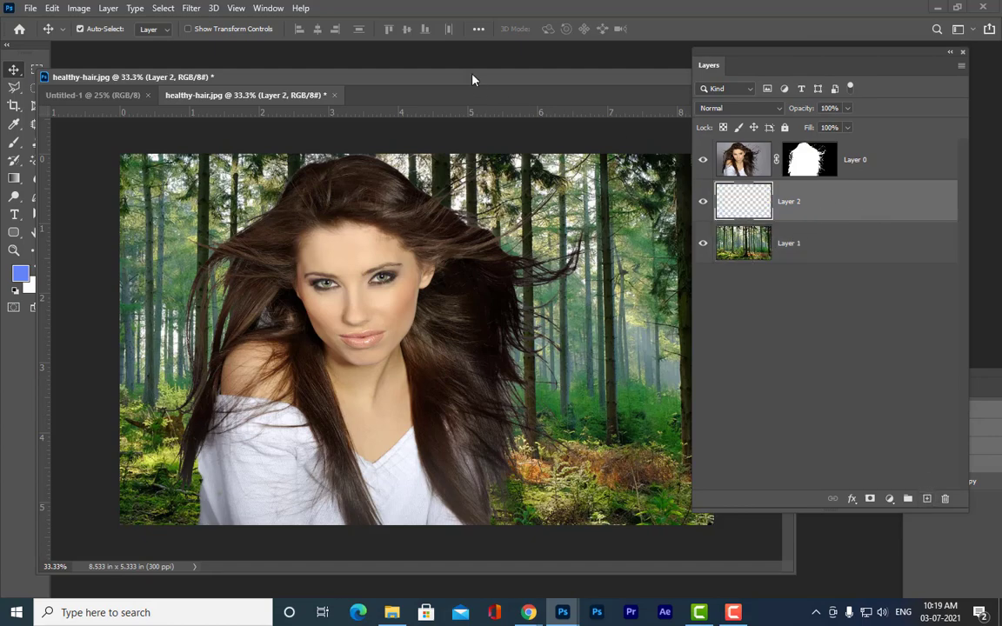
pyautogui.moveTo(472, 79); pyautogui.dragTo(548, 82)
pyautogui.click(20, 274)
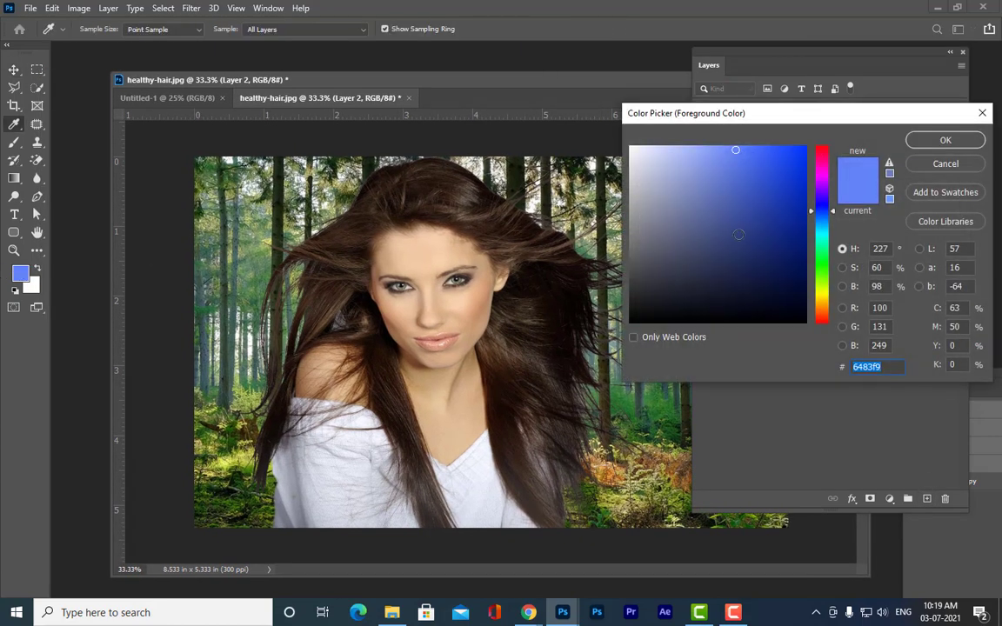
pyautogui.moveTo(738, 234); pyautogui.dragTo(775, 324)
pyautogui.click(946, 140)
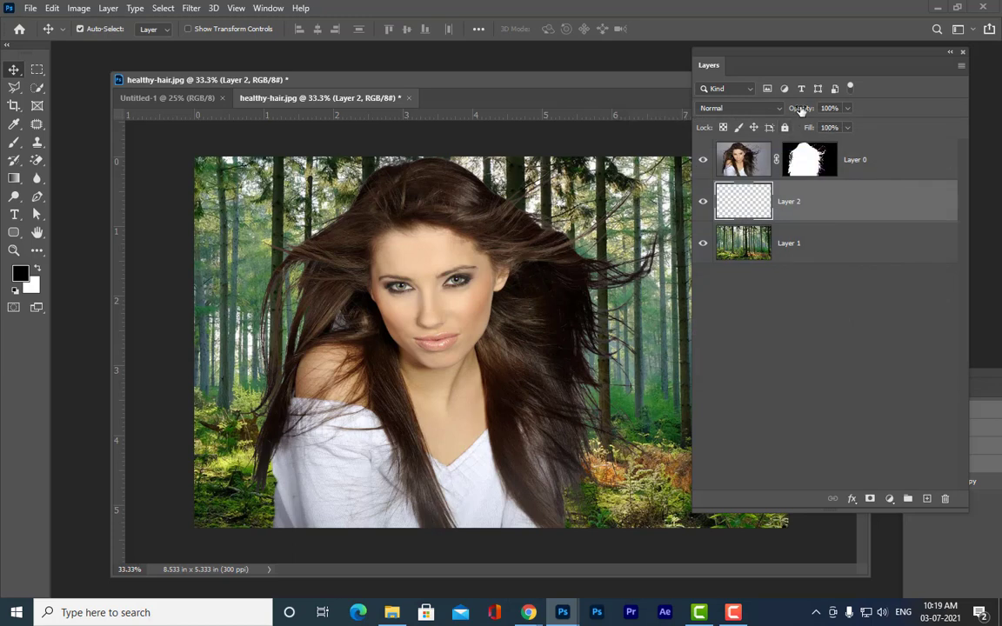
pyautogui.hotkey('alt', 'BackSpace')
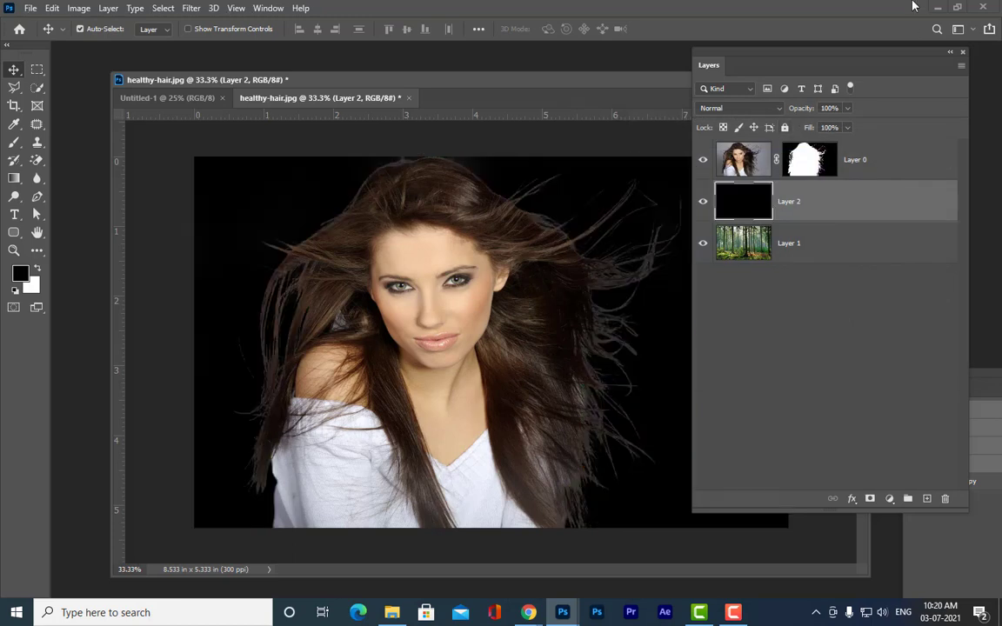
# Examine the edges of the woman's flying hair against the black fill layer at 100% zoom.
pyautogui.moveTo(712, 53); pyautogui.dragTo(850, 55)
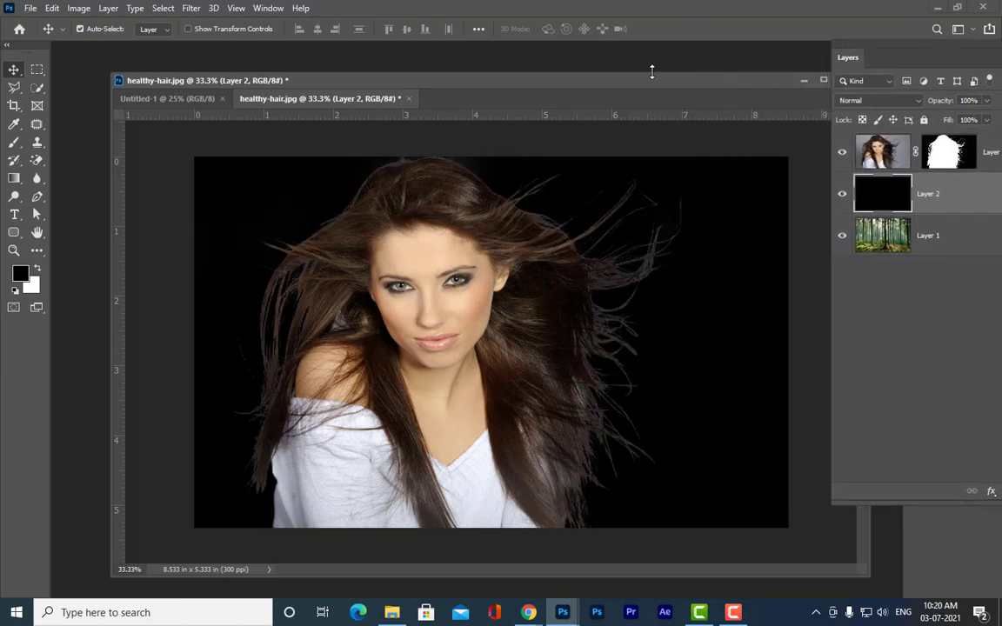
pyautogui.moveTo(541, 95); pyautogui.dragTo(479, 97)
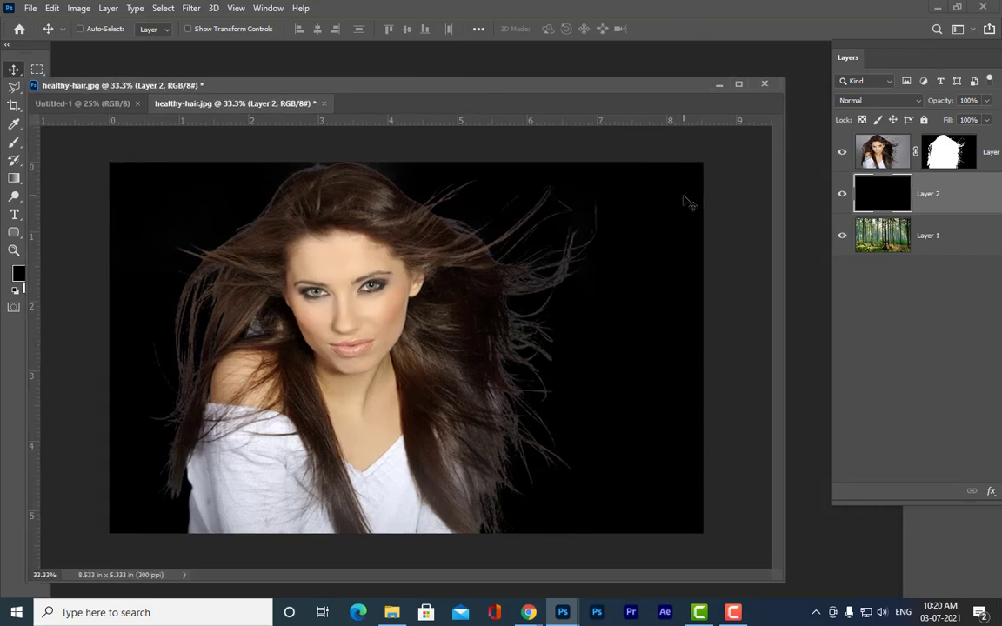
pyautogui.hotkey('ctrl', '+')
pyautogui.hotkey('ctrl', '+')
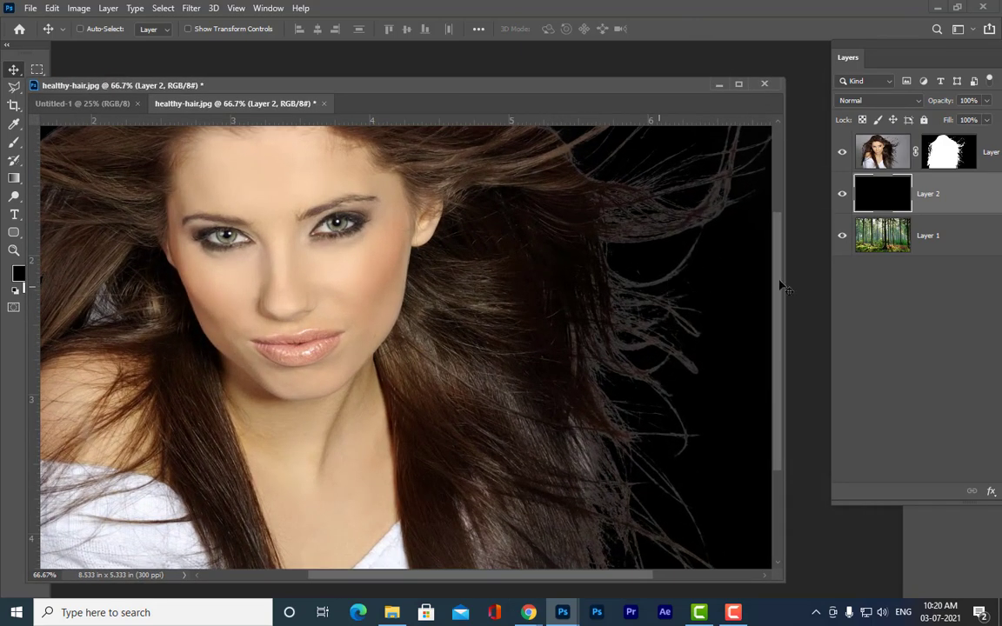
pyautogui.moveTo(780, 284); pyautogui.dragTo(775, 184)
pyautogui.hotkey('ctrl', '+')
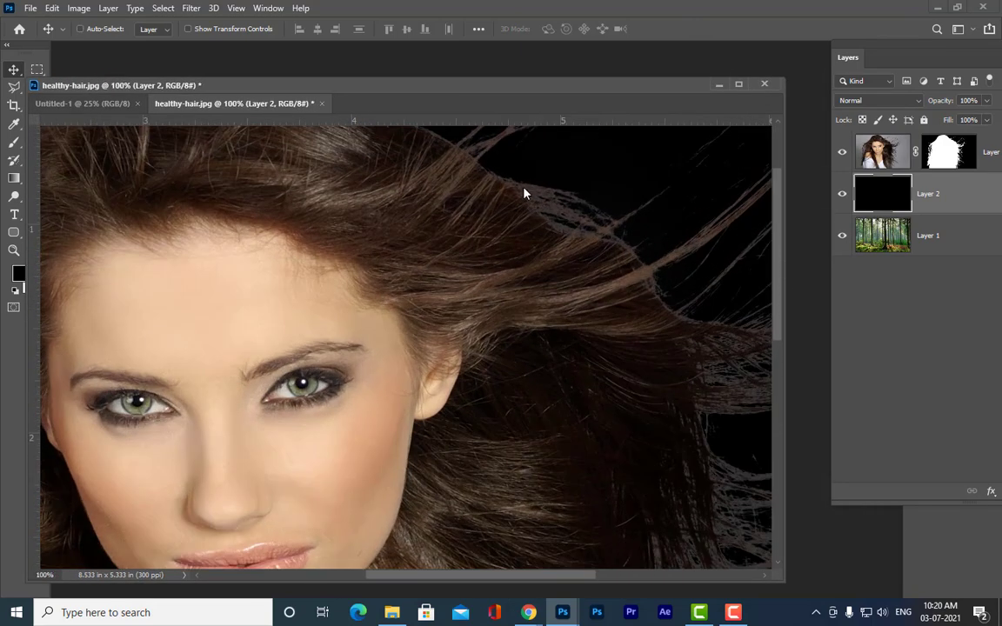
pyautogui.press('ctrl')
pyautogui.moveTo(543, 577); pyautogui.dragTo(632, 579)
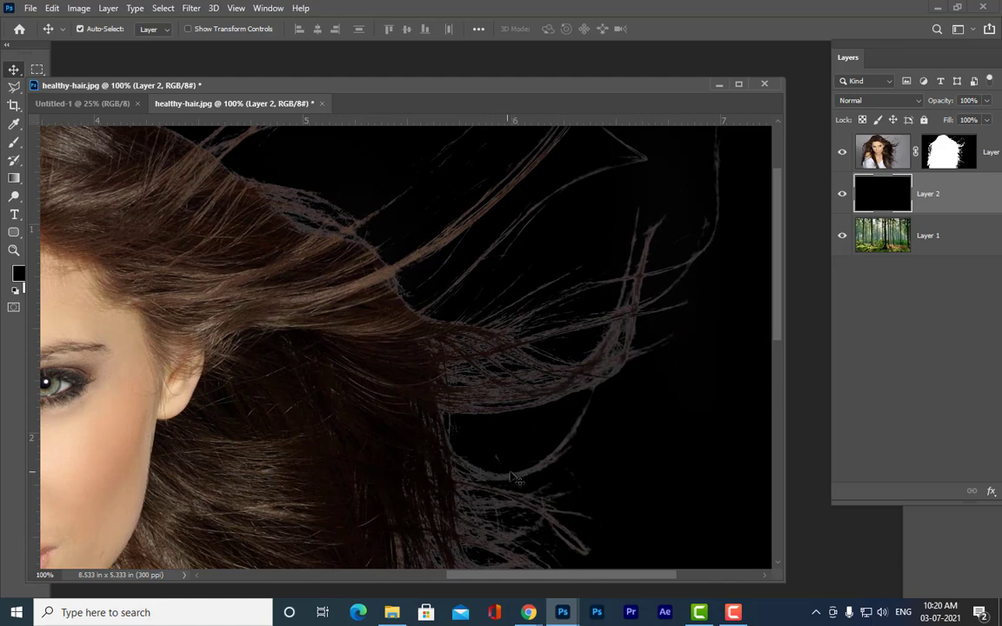
pyautogui.scroll(-5, 514, 476)
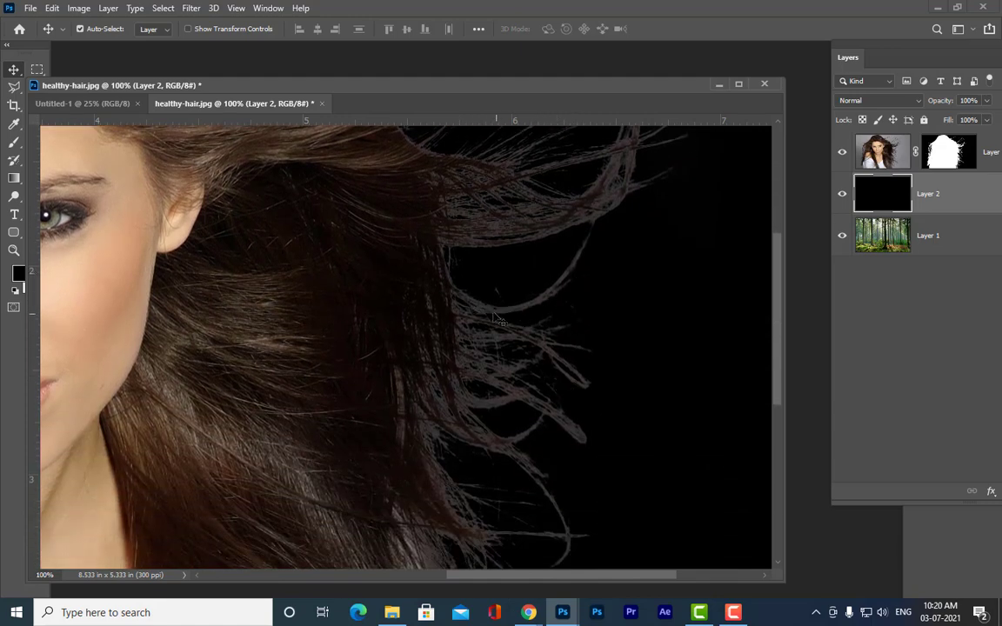
pyautogui.scroll(2, 537, 230)
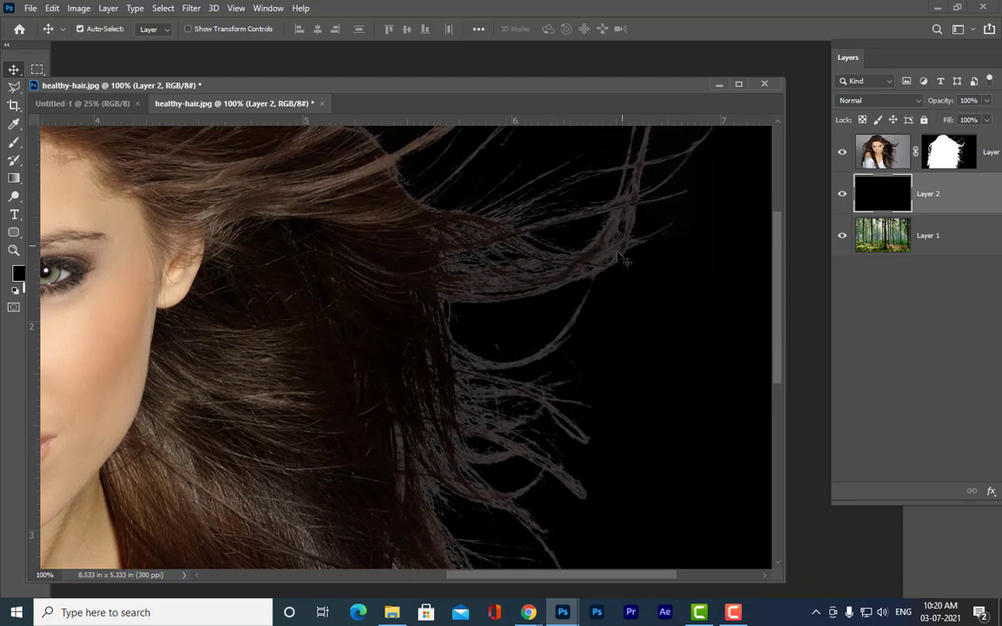
# Examine the outer flying strands and the crown of the woman's hair against the black background.
pyautogui.scroll(3, 535, 248)
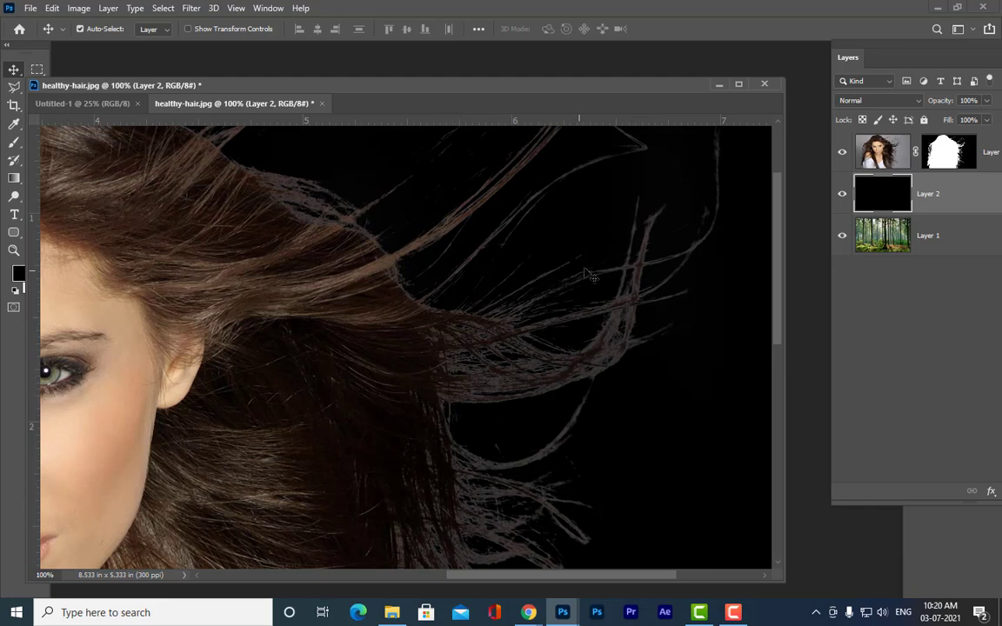
pyautogui.scroll(-2, 648, 265)
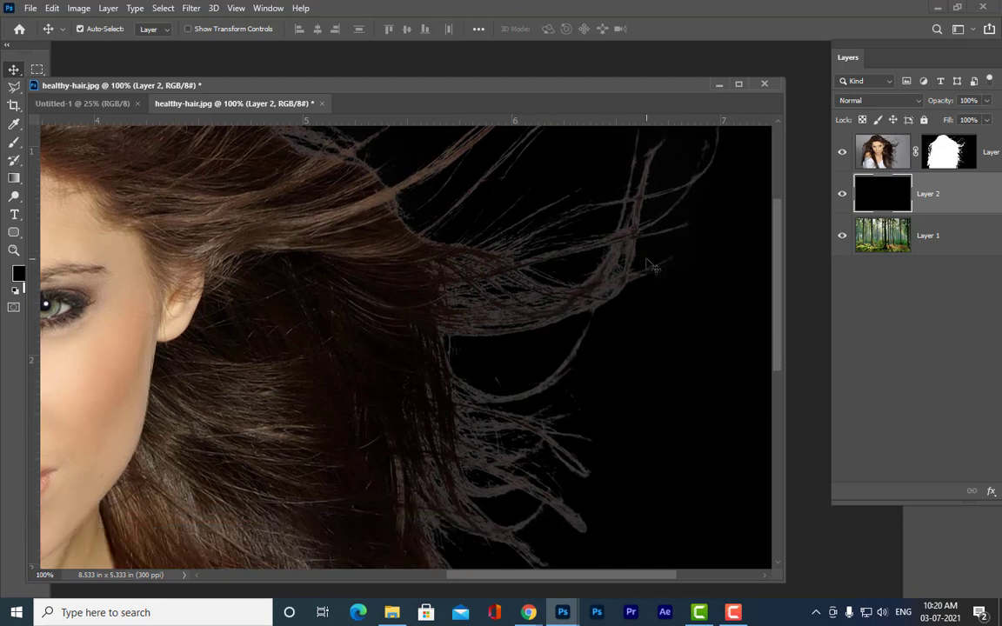
pyautogui.scroll(-3, 648, 265)
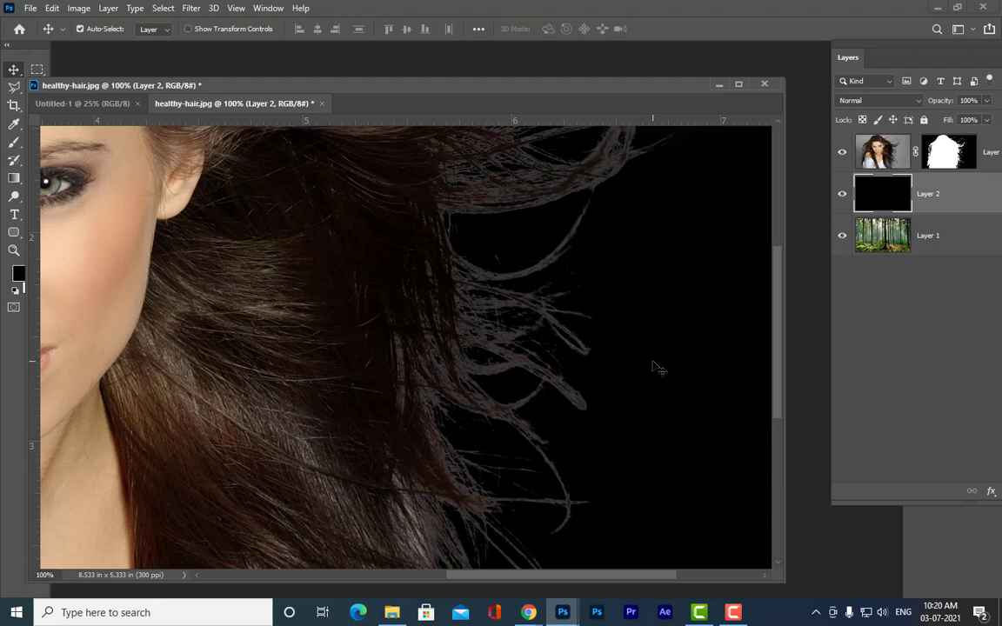
pyautogui.scroll(6, 655, 366)
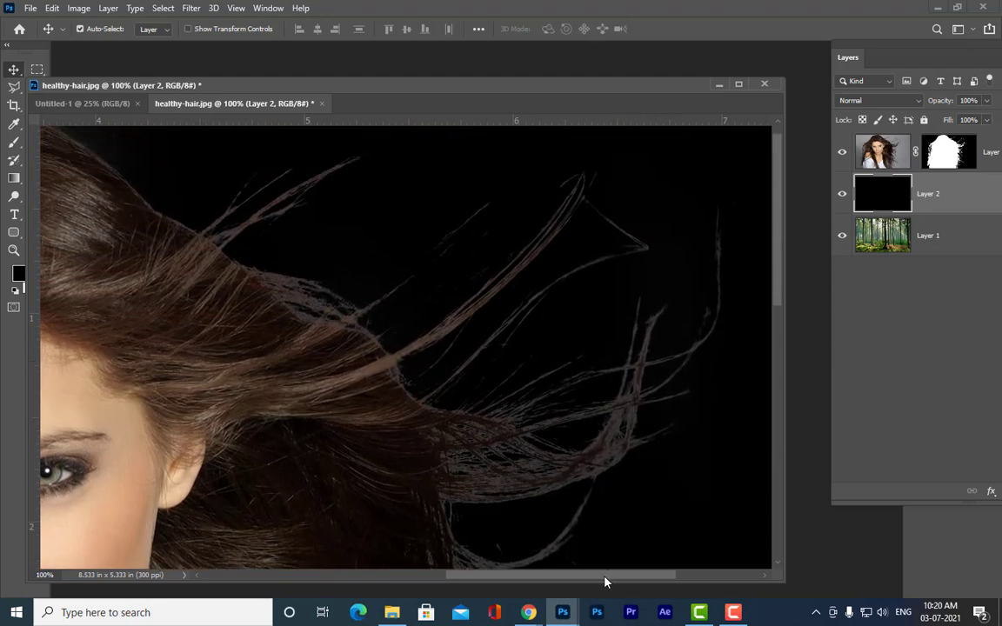
pyautogui.moveTo(608, 575); pyautogui.dragTo(516, 571)
pyautogui.scroll(1, 433, 310)
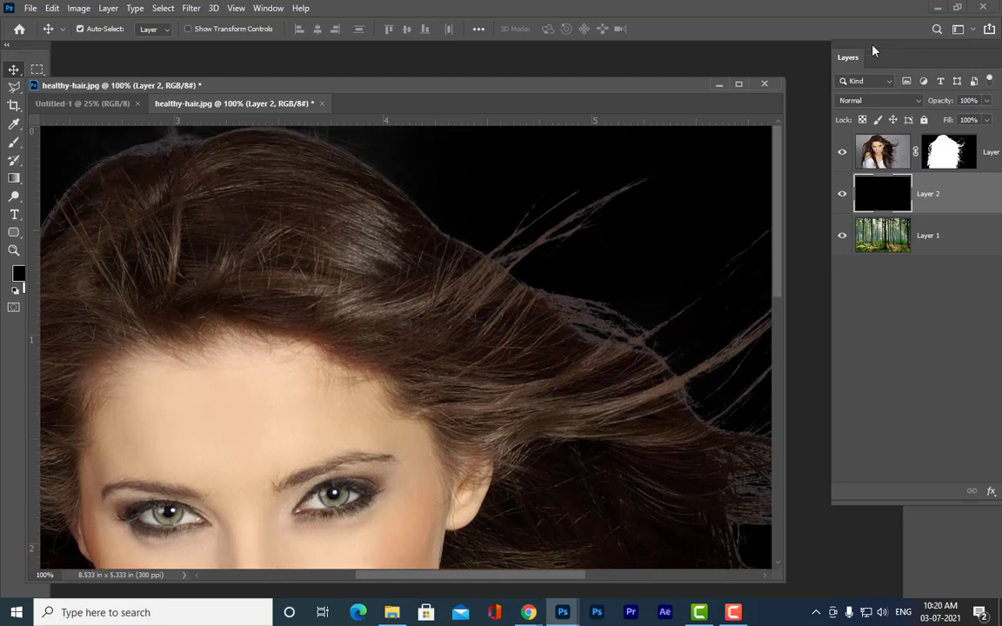
# Add a new layer above the woman's masked layer and clip it to that layer.
pyautogui.moveTo(874, 50); pyautogui.dragTo(657, 60)
pyautogui.click(840, 162)
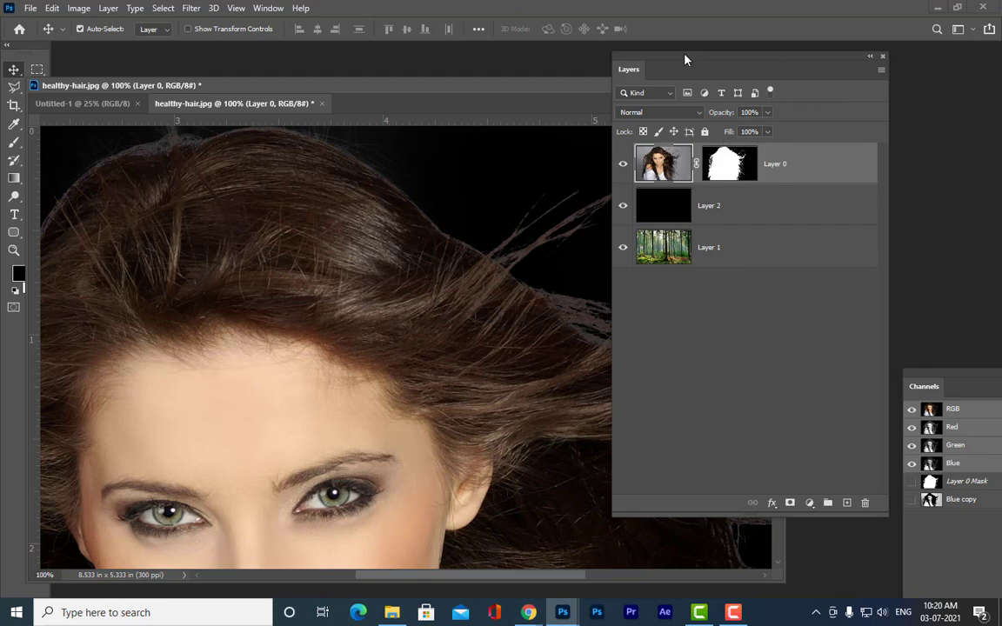
pyautogui.moveTo(684, 59); pyautogui.dragTo(715, 53)
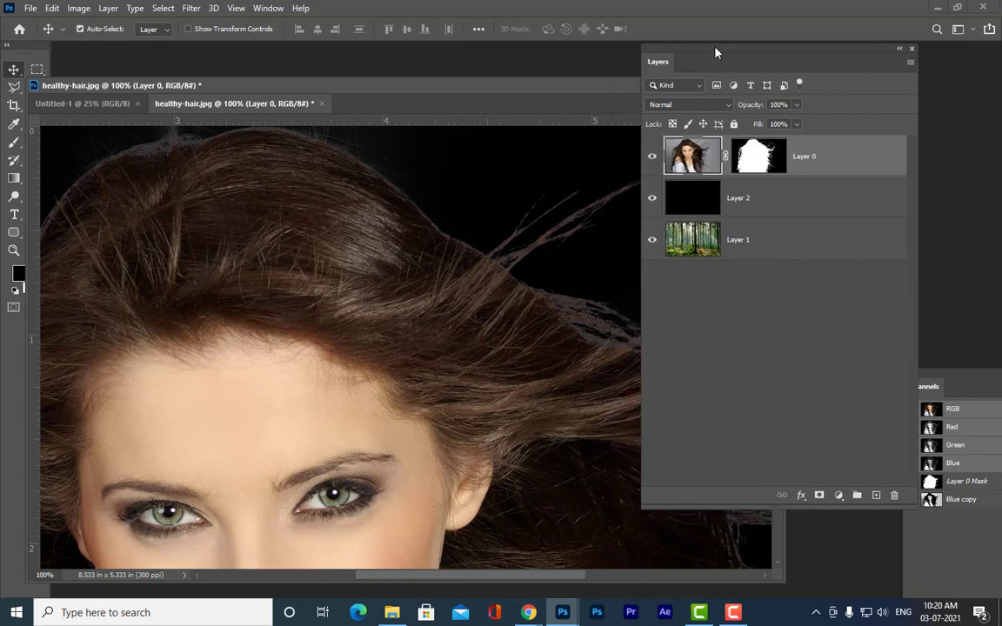
pyautogui.click(877, 496)
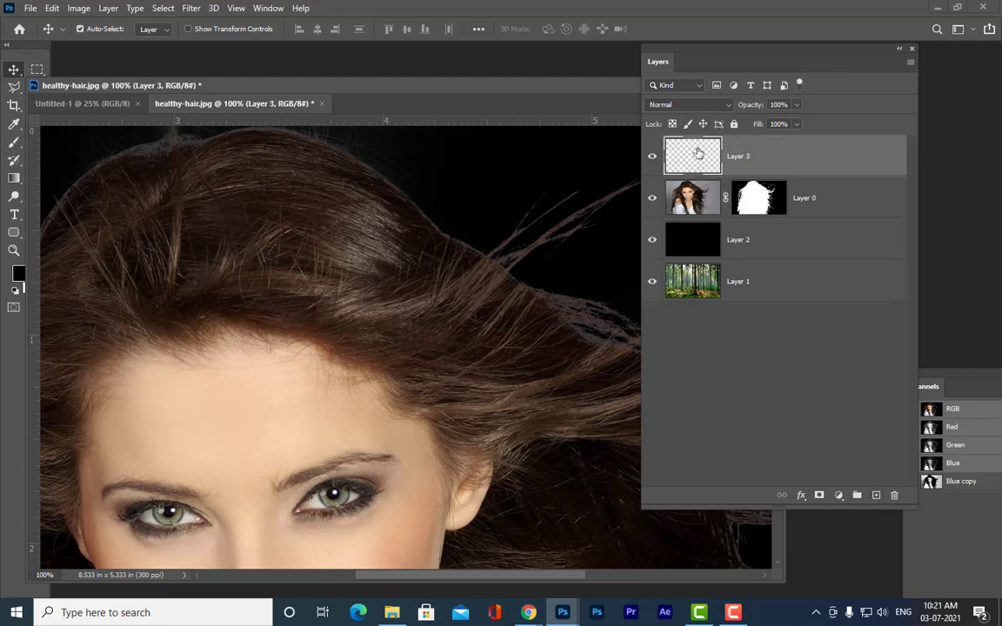
pyautogui.moveTo(712, 54); pyautogui.dragTo(736, 52)
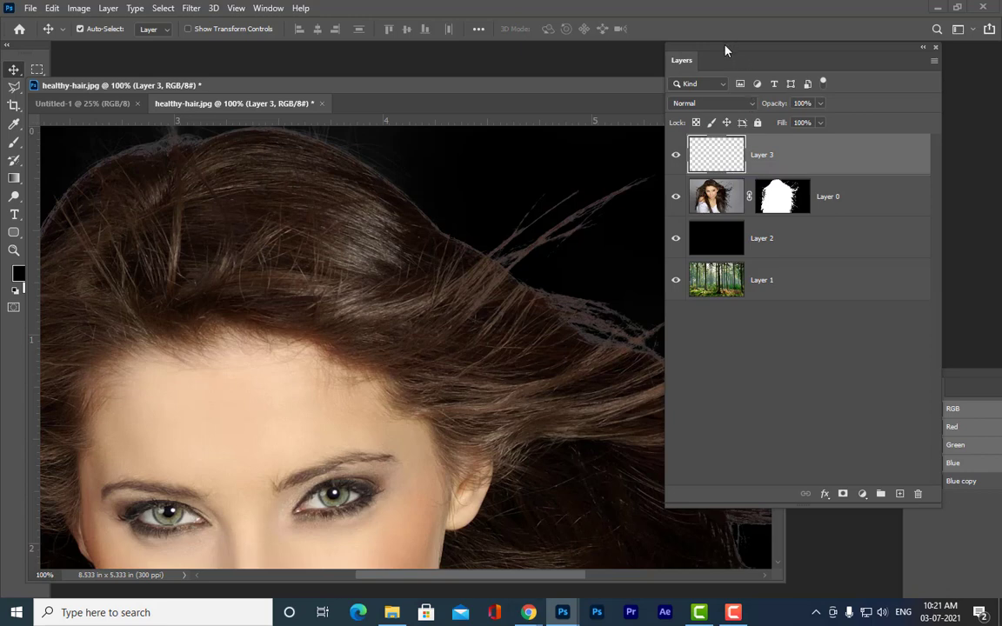
pyautogui.moveTo(731, 52); pyautogui.dragTo(770, 67)
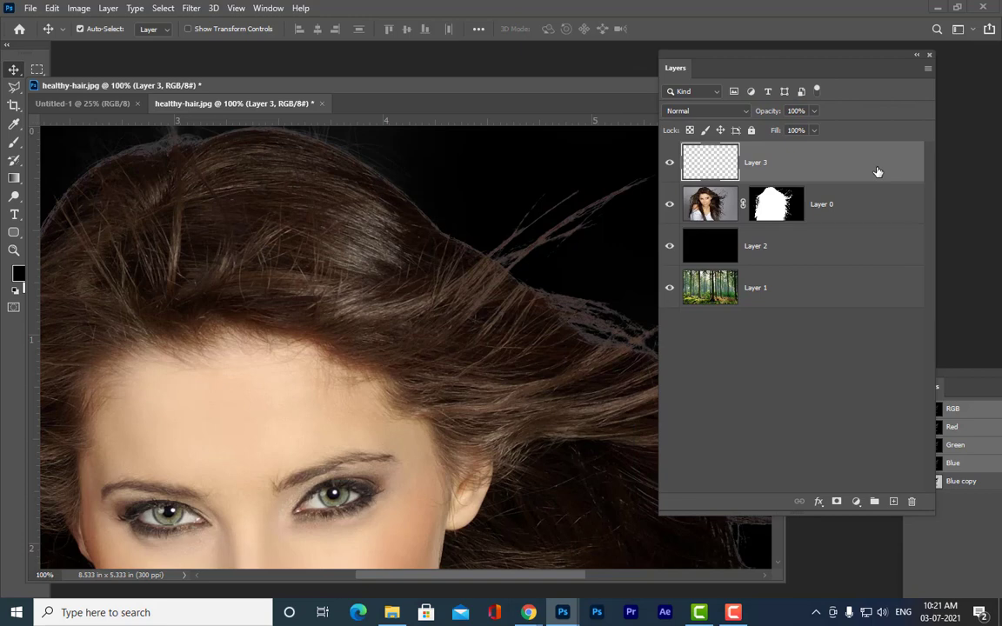
pyautogui.moveTo(706, 61); pyautogui.dragTo(722, 60)
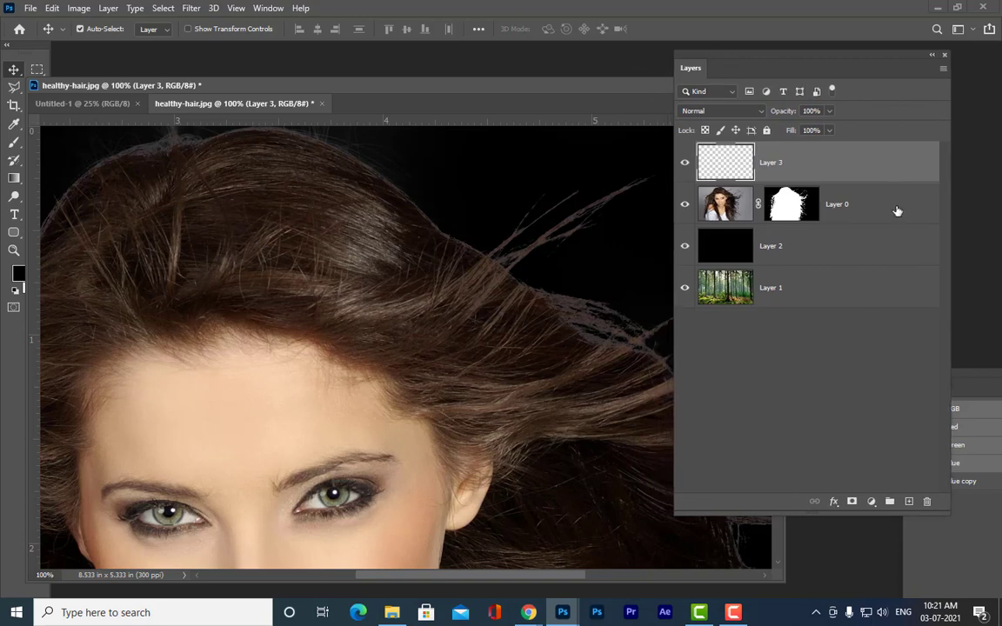
pyautogui.moveTo(867, 193); pyautogui.dragTo(861, 181)
pyautogui.keyDown('alt'); pyautogui.click(861, 181); pyautogui.keyUp('alt')
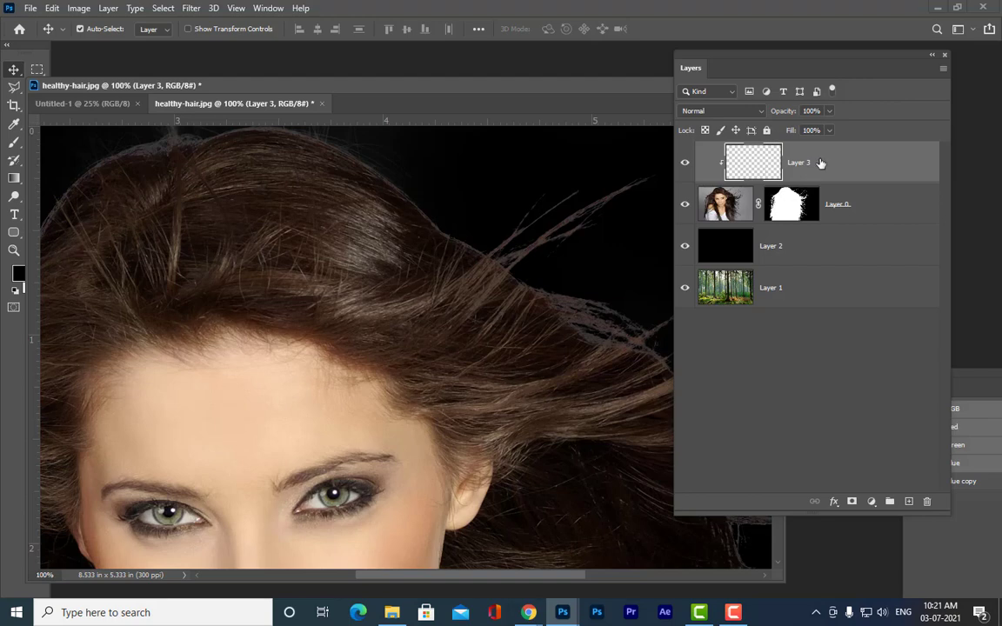
# Set the clipped empty layer's blend mode to Darken.
pyautogui.moveTo(691, 61); pyautogui.dragTo(835, 66)
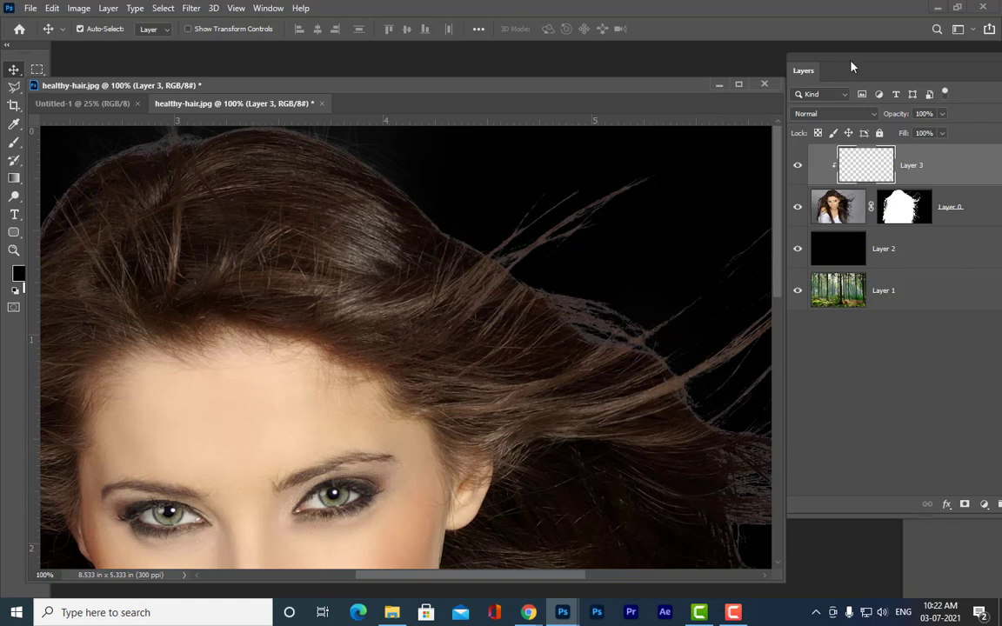
pyautogui.moveTo(853, 67); pyautogui.dragTo(785, 67)
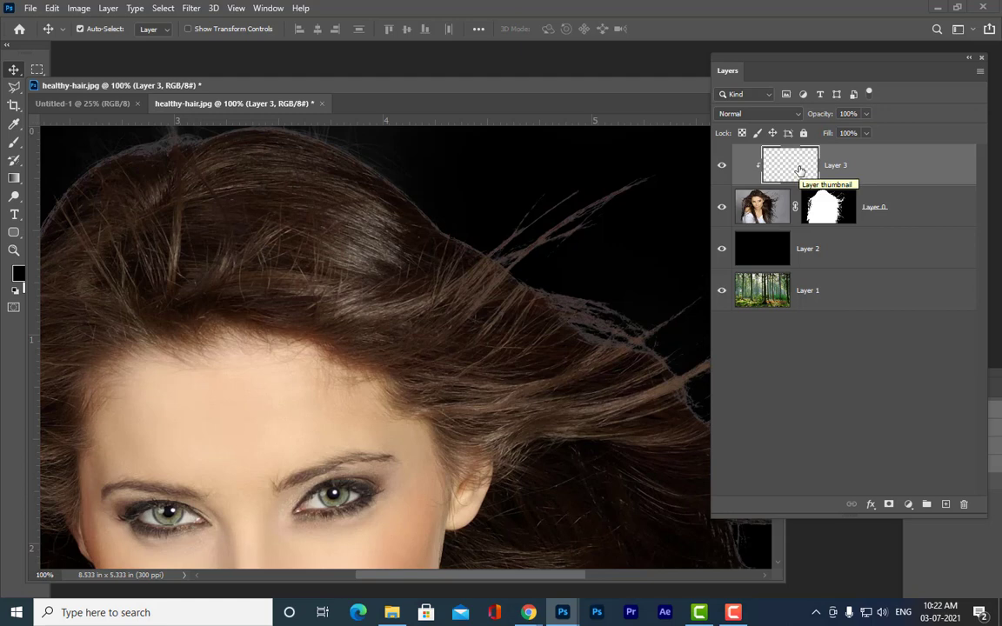
pyautogui.click(779, 115)
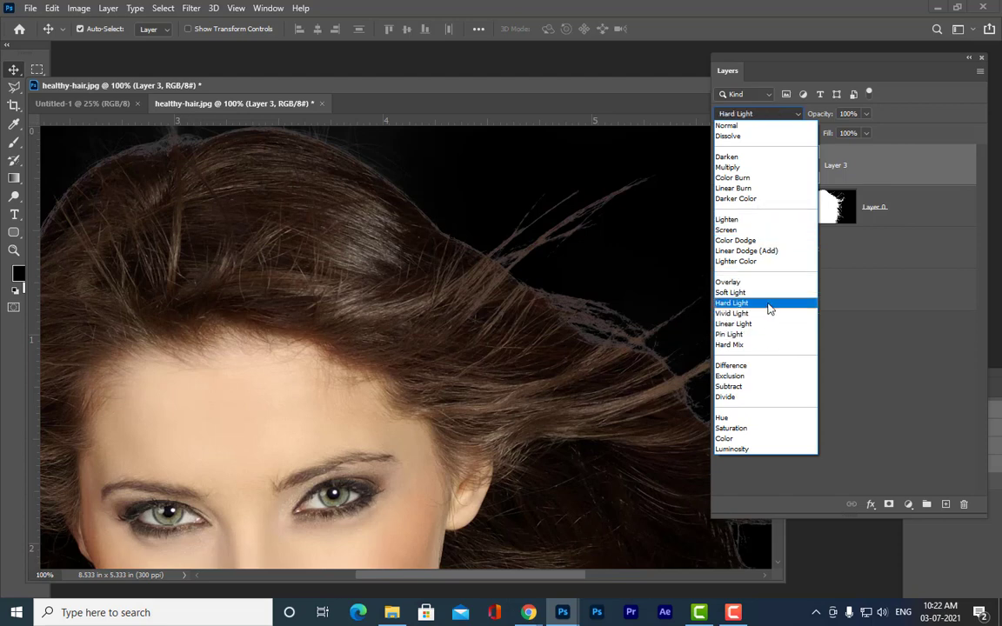
pyautogui.click(745, 158)
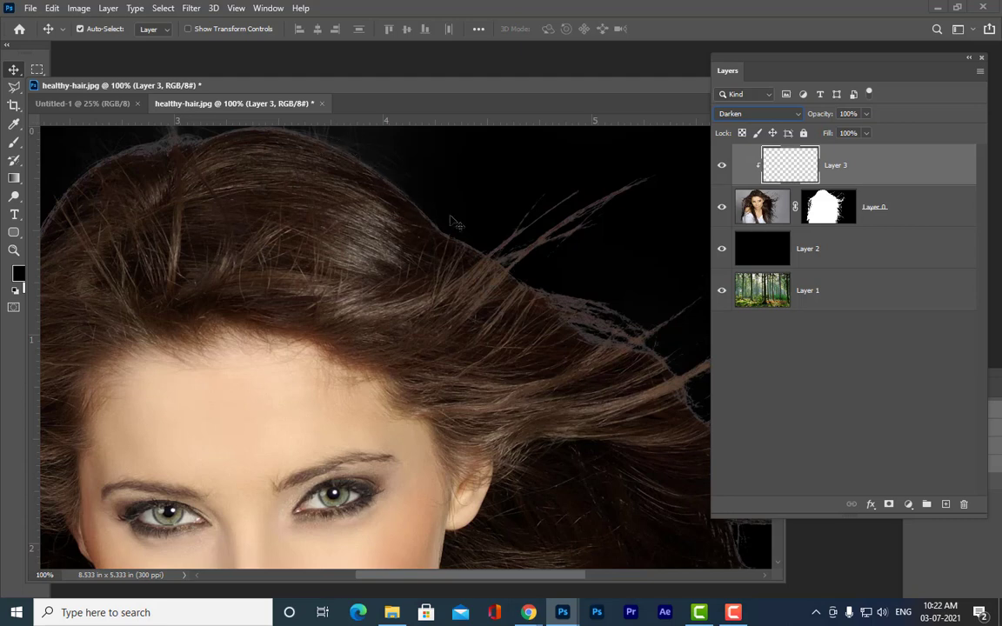
pyautogui.moveTo(729, 56); pyautogui.dragTo(759, 58)
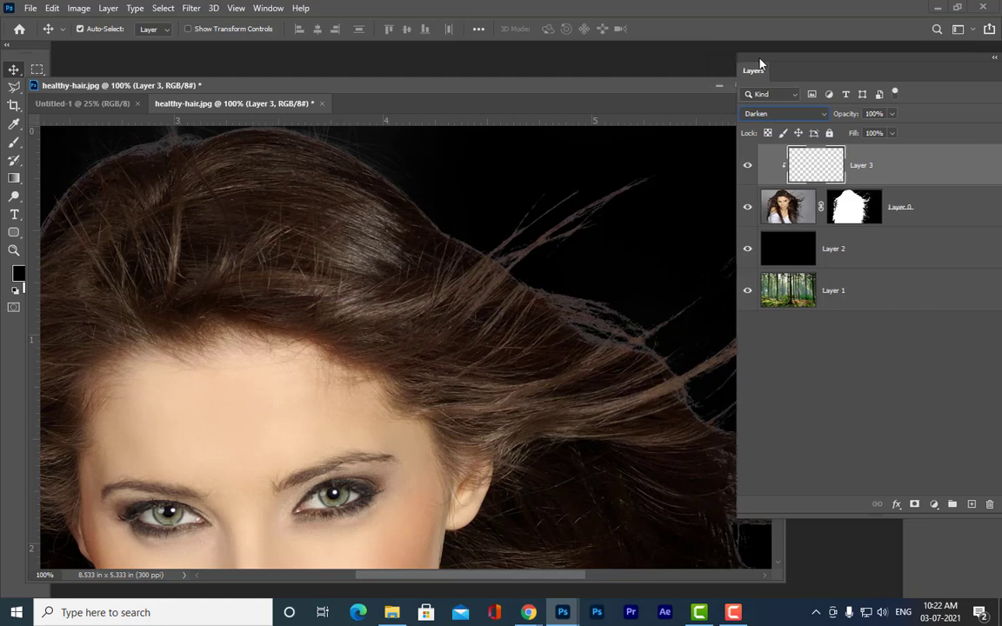
# Switch to the Brush tool with the Soft Round tip and reduce the brush size to 35 px.
pyautogui.moveTo(401, 85); pyautogui.dragTo(514, 109)
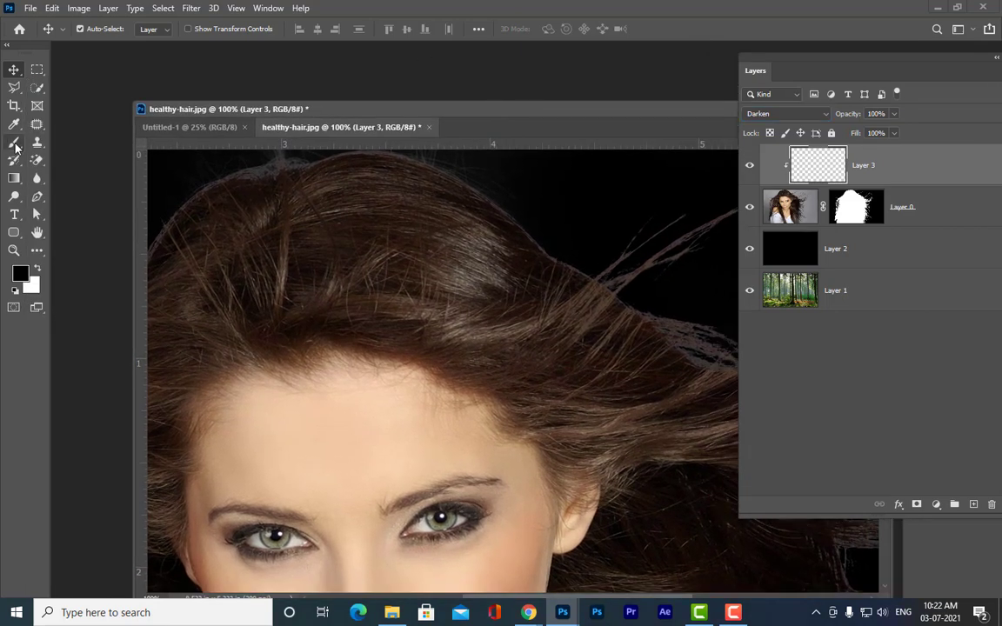
pyautogui.moveTo(14, 141); pyautogui.dragTo(66, 148)
pyautogui.click(66, 146)
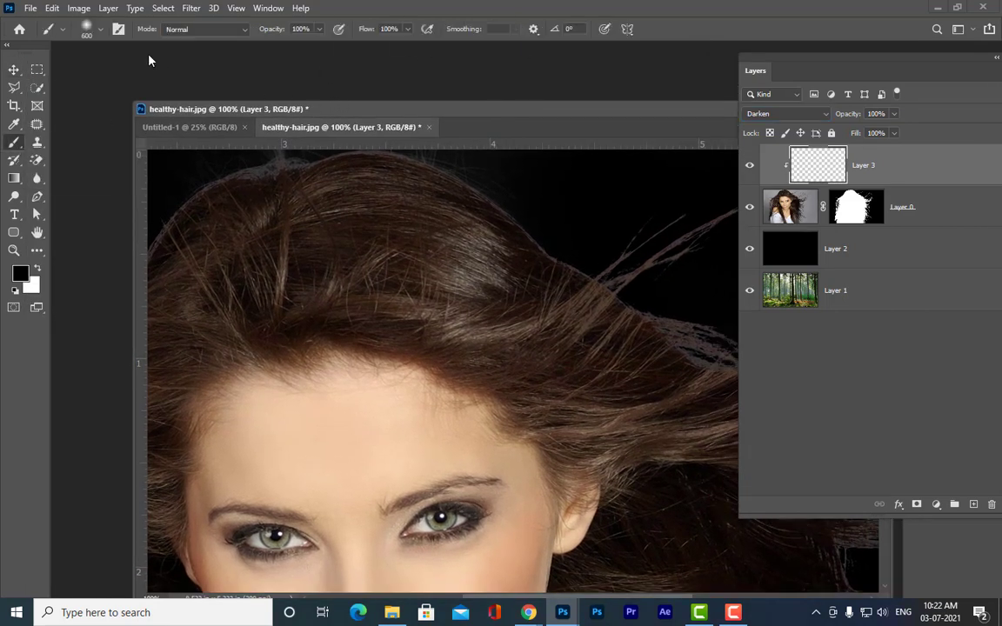
pyautogui.click(80, 31)
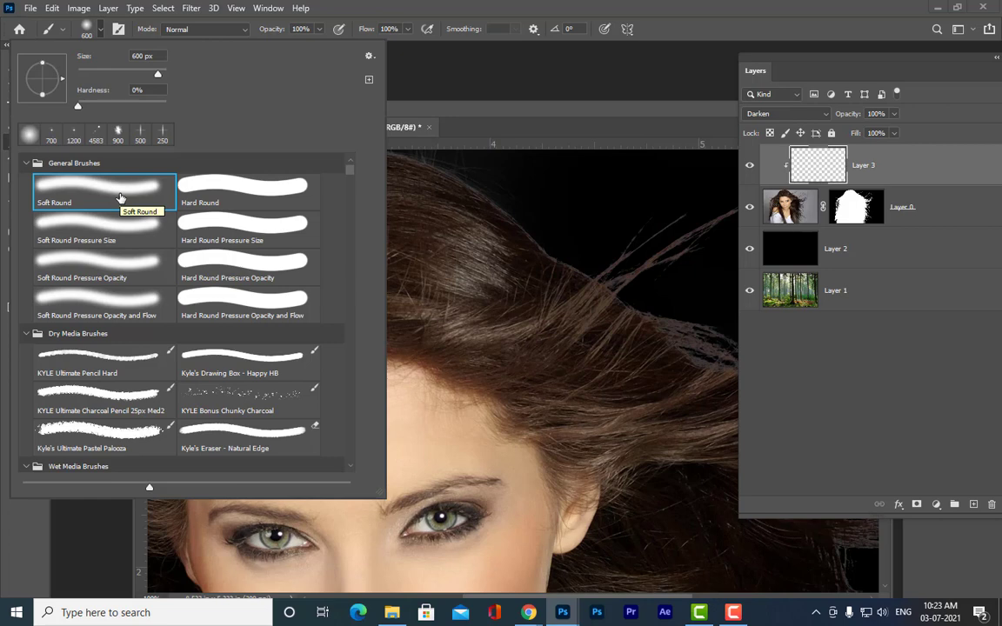
pyautogui.moveTo(487, 107)
pyautogui.mouseDown()
pyautogui.moveTo(490, 172)
pyautogui.moveTo(502, 173)
pyautogui.mouseUp()
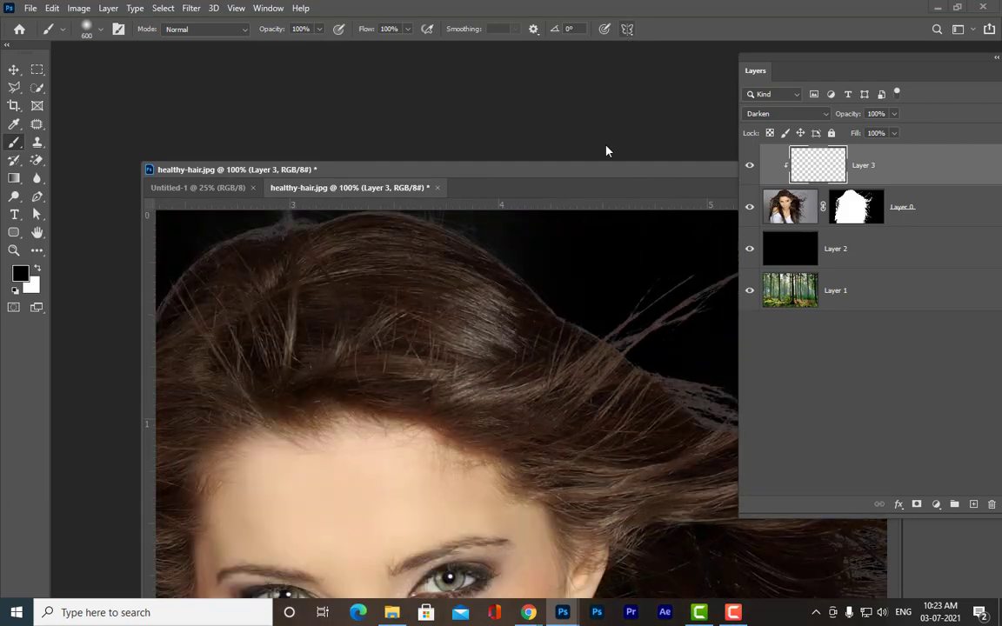
pyautogui.press('[')
pyautogui.press('[')
pyautogui.press('[')
pyautogui.press('[')
pyautogui.press('[')
pyautogui.press('[')
pyautogui.press('[')
pyautogui.press('[')
pyautogui.press('[')
pyautogui.press('[')
pyautogui.press('[')
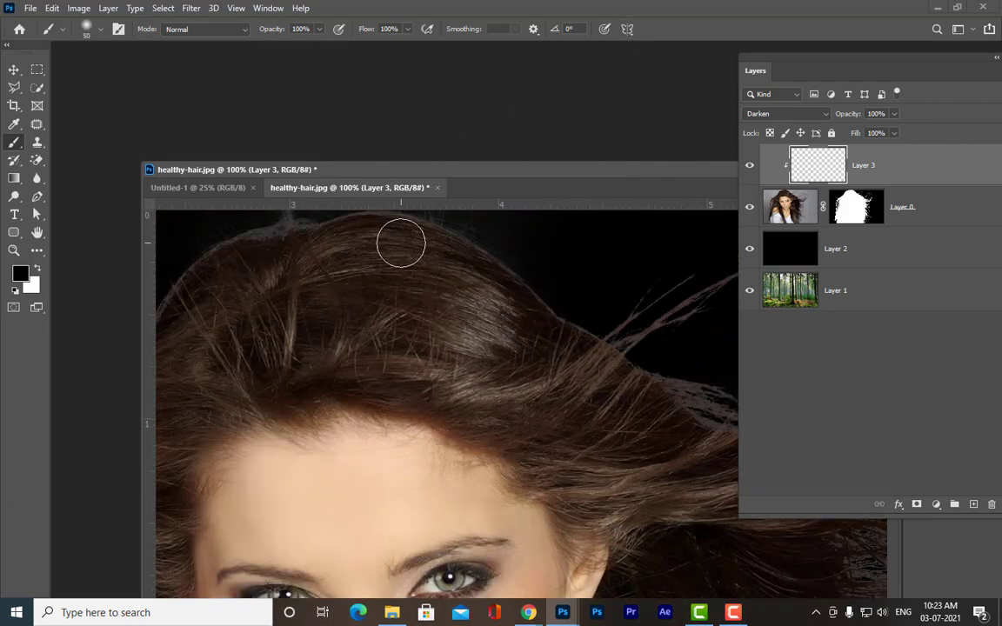
pyautogui.press('[')
pyautogui.press('[')
pyautogui.press('[')
pyautogui.press('[')
pyautogui.press('[')
pyautogui.press('[')
pyautogui.press('[')
# Paint dark hair colour over the light fringe along the crown of the head, with the brush at 20 to 30 px.
pyautogui.keyDown('alt'); pyautogui.scroll(-1, 375, 224); pyautogui.keyUp('alt')
pyautogui.keyDown('alt'); pyautogui.scroll(1, 512, 244); pyautogui.keyUp('alt')
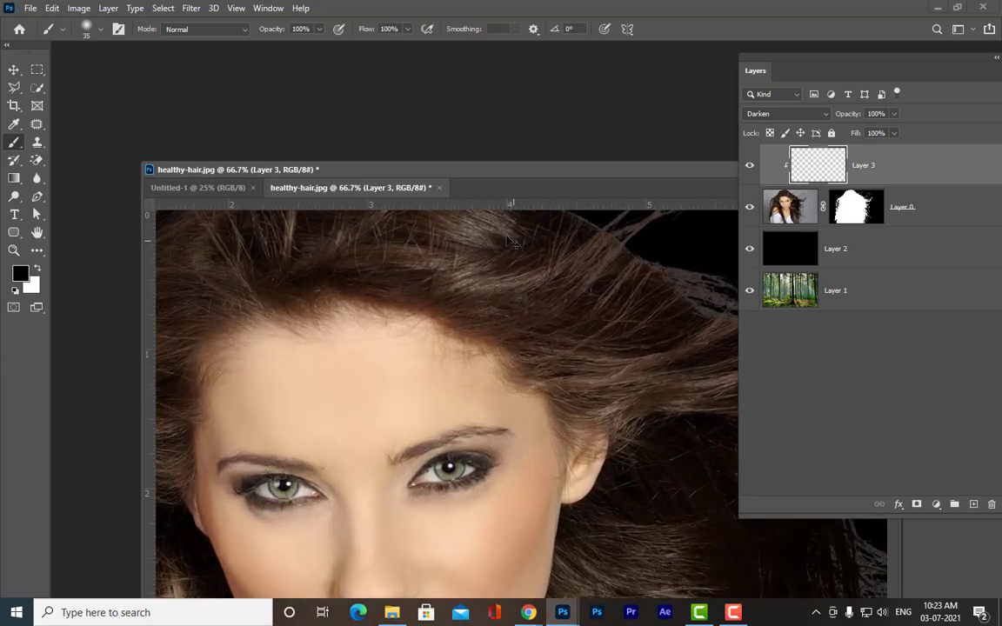
pyautogui.scroll(2, 506, 236)
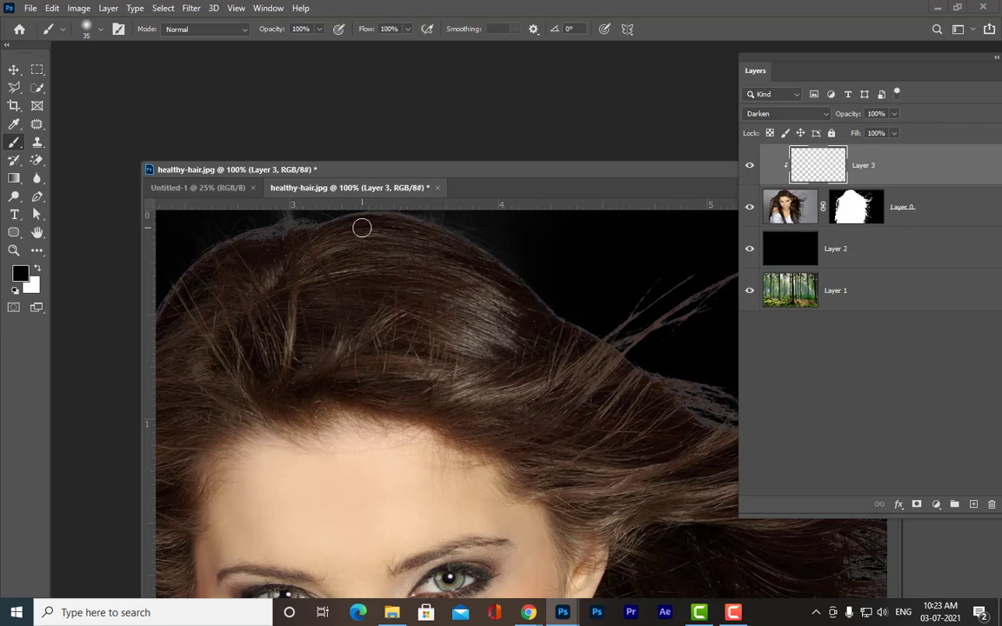
pyautogui.press('[')
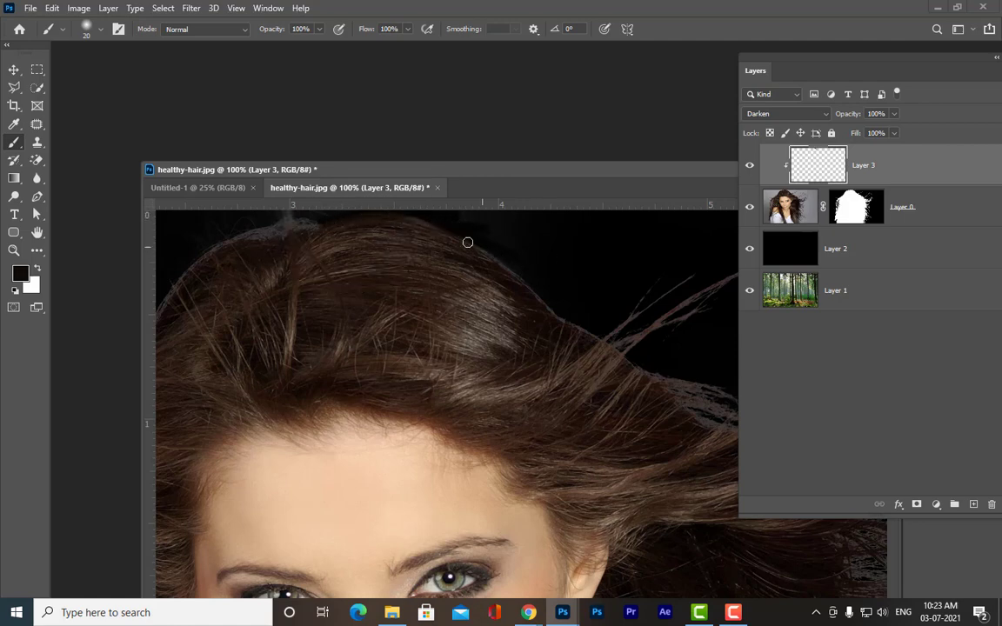
pyautogui.press(']')
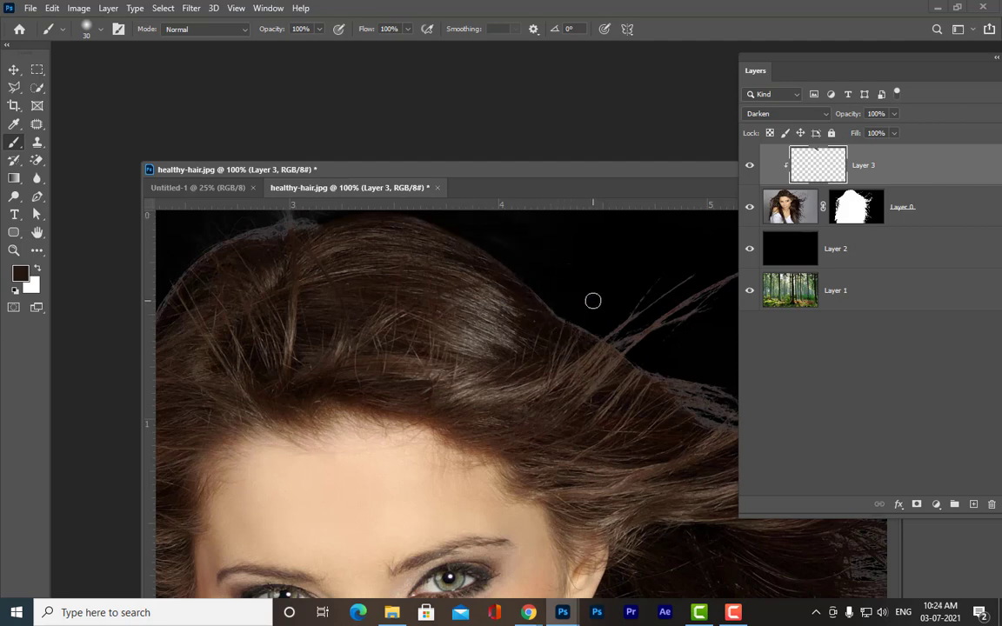
# Zoom to 200% and paint out the light fringe along the hair's sloping upper edge with a 10 px brush.
pyautogui.hotkey('ctrl', '+')
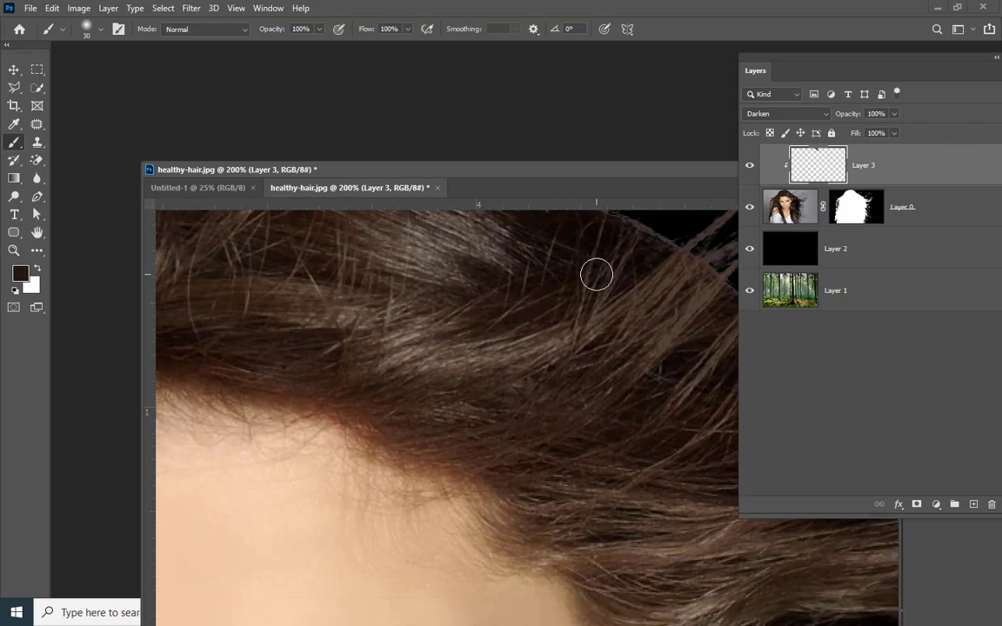
pyautogui.scroll(5, 597, 275)
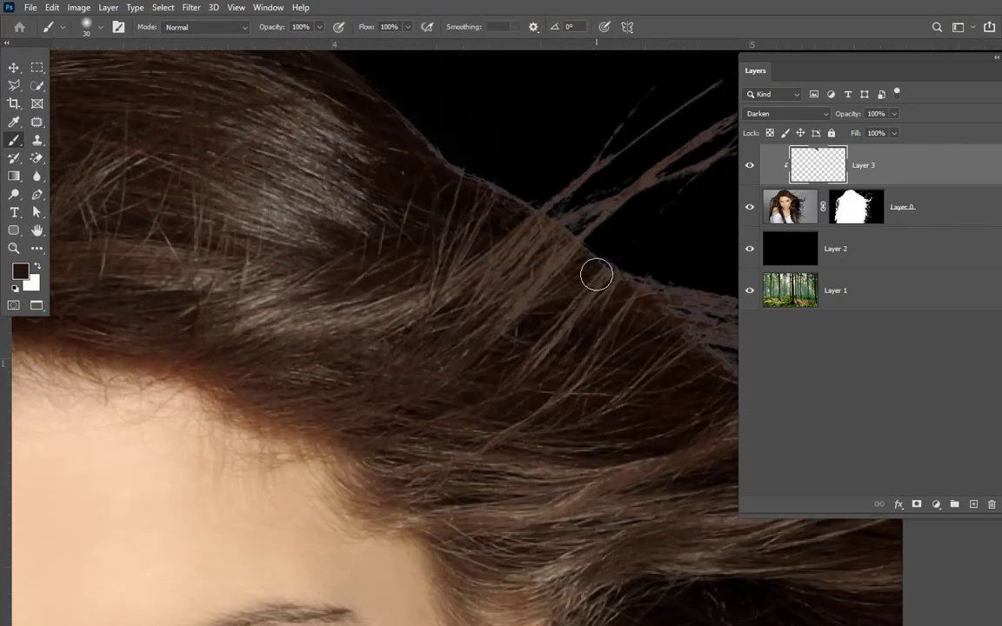
pyautogui.scroll(2, 597, 275)
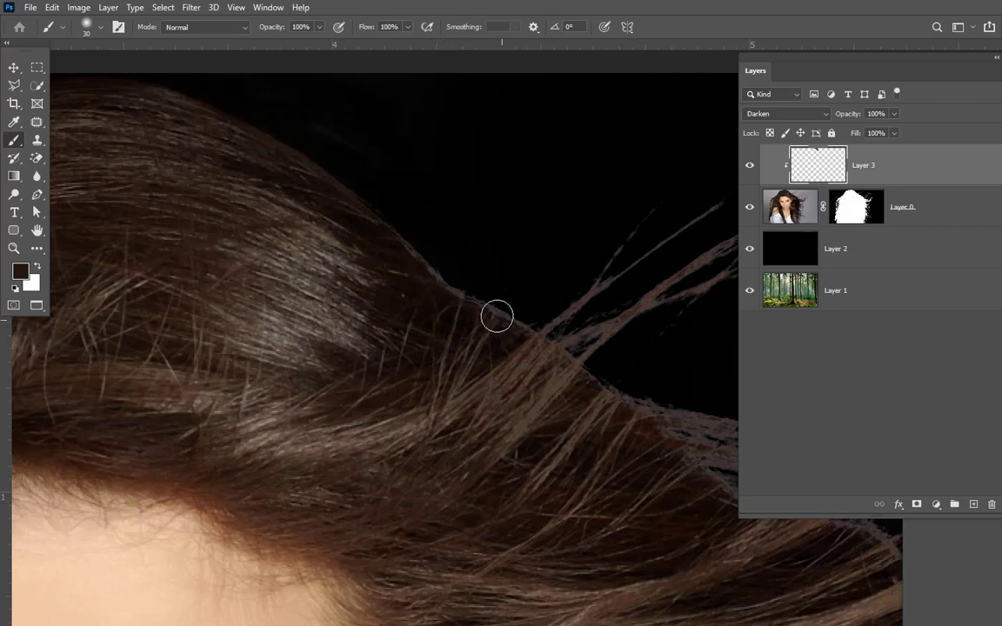
pyautogui.press('[')
pyautogui.press('[')
pyautogui.press('[')
pyautogui.press('[')
pyautogui.moveTo(411, 257)
pyautogui.mouseDown()
pyautogui.moveTo(477, 307)
pyautogui.moveTo(548, 331)
pyautogui.mouseUp()
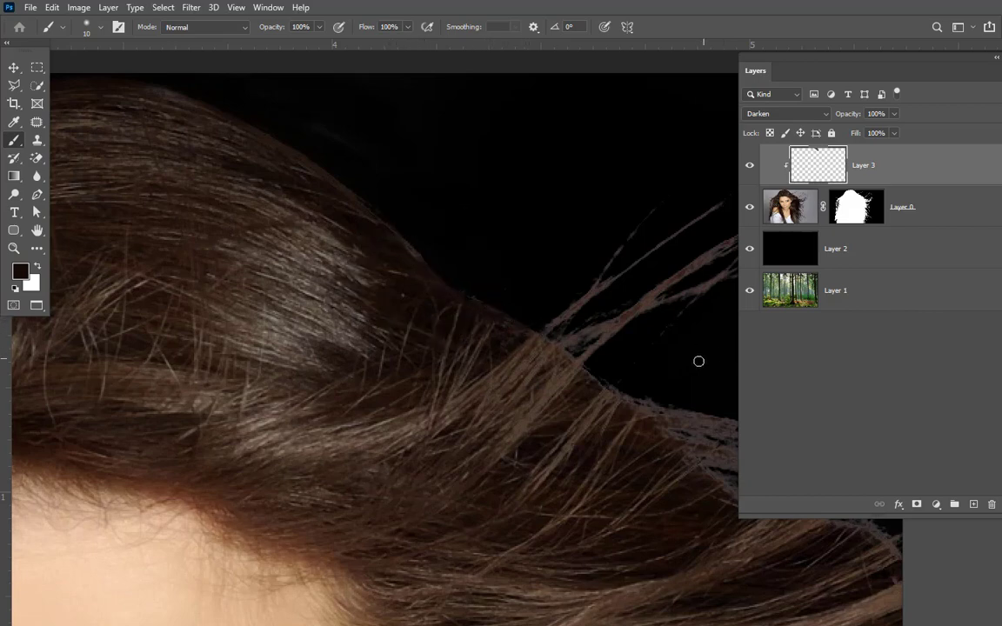
# Sample nearby hair colours and paint over the light strands sticking out from the upper hair edge with a 10 to 15 px brush.
pyautogui.keyDown('alt'); pyautogui.click(579, 365); pyautogui.keyUp('alt')
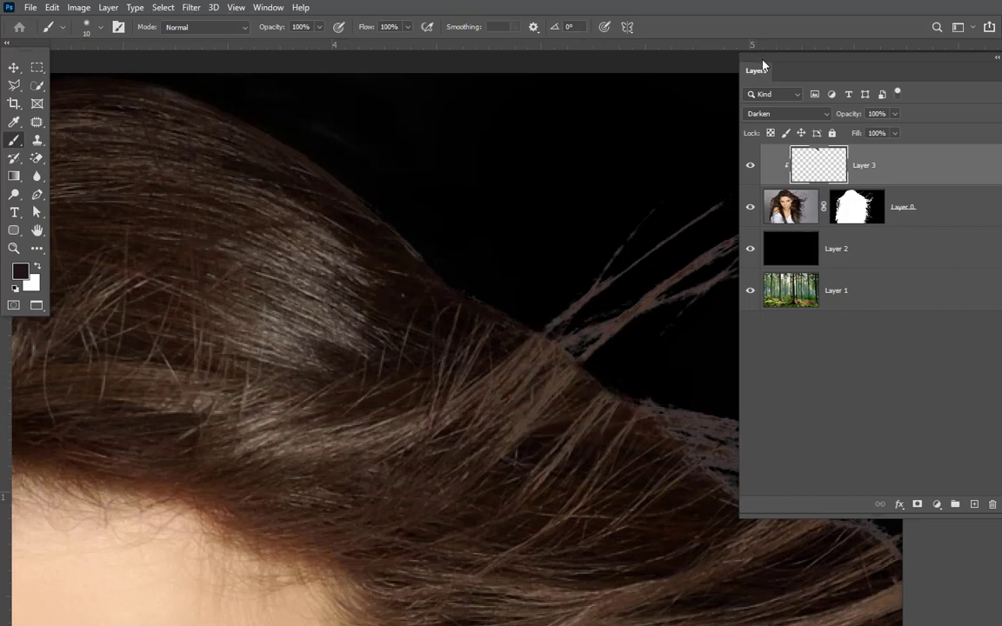
pyautogui.moveTo(759, 70); pyautogui.dragTo(836, 75)
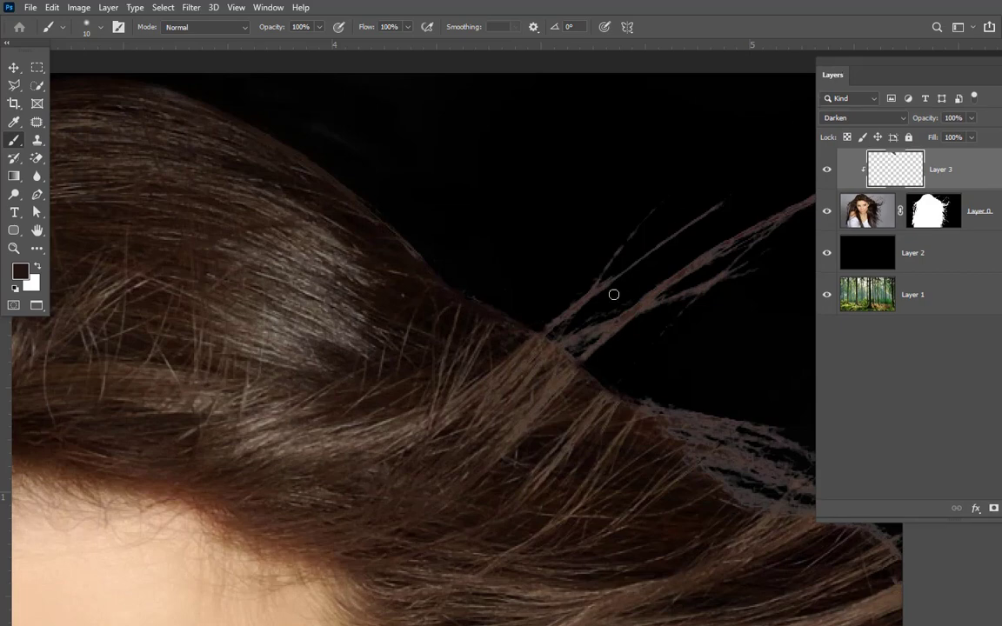
pyautogui.click(569, 353)
pyautogui.scroll(-1, 742, 357)
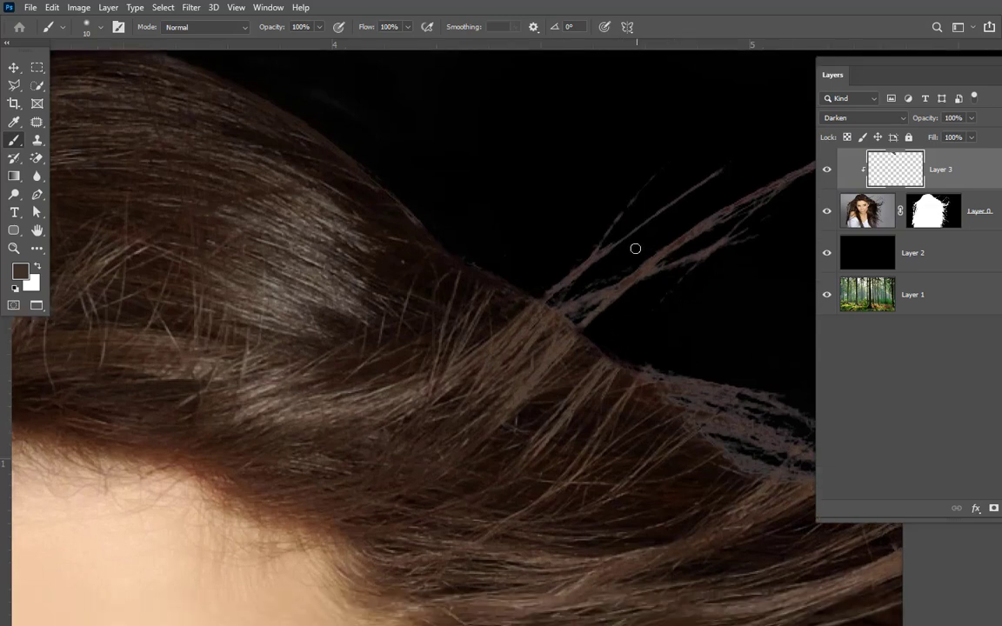
pyautogui.keyDown('alt'); pyautogui.click(543, 297); pyautogui.keyUp('alt')
pyautogui.press(']')
pyautogui.keyDown('alt'); pyautogui.click(544, 290); pyautogui.keyUp('alt')
pyautogui.keyDown('alt'); pyautogui.click(569, 332); pyautogui.keyUp('alt')
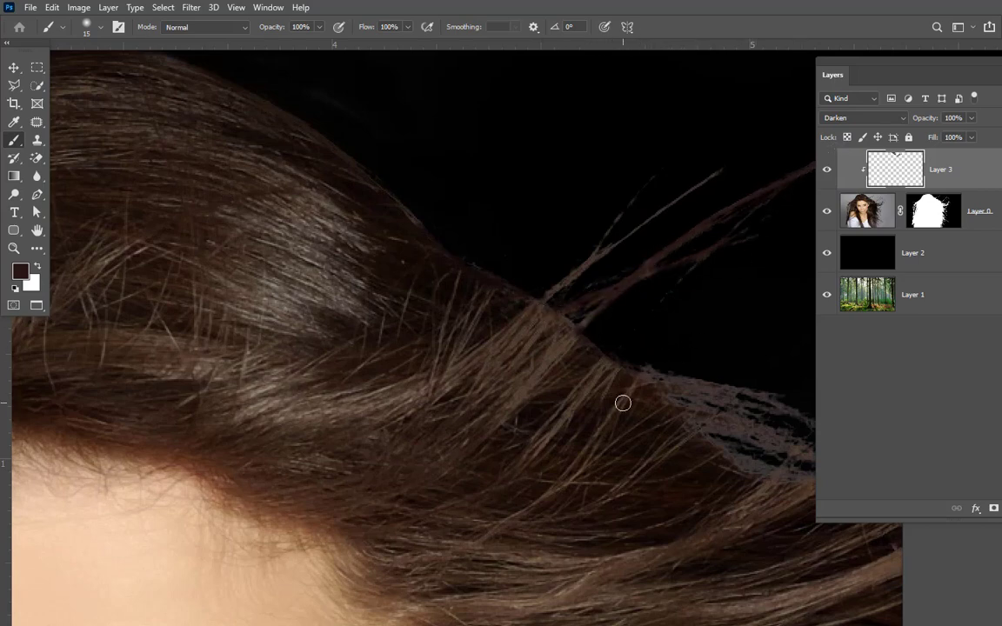
pyautogui.press('space')
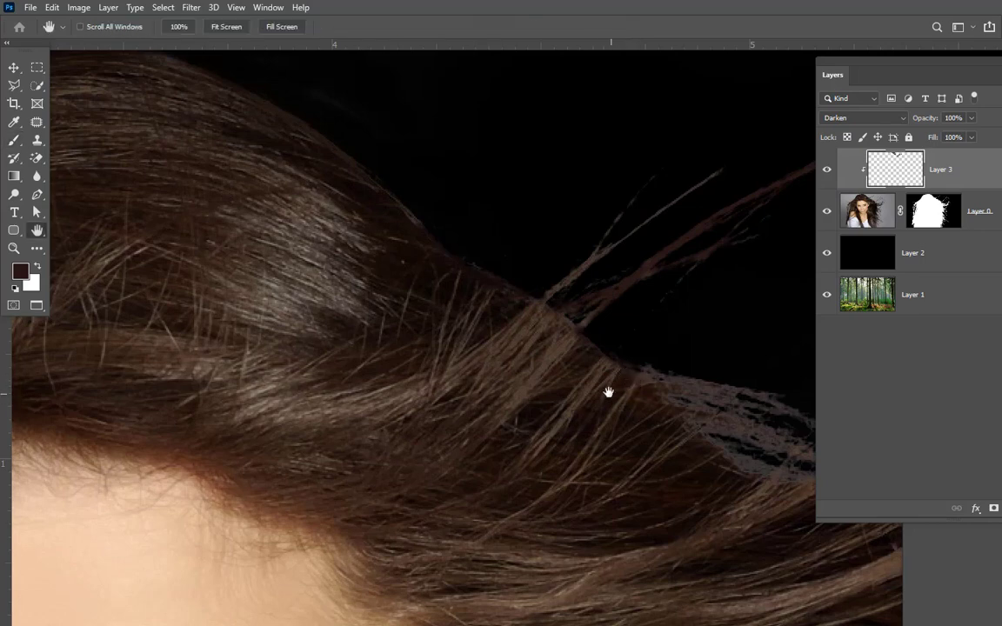
# Paint sampled dark brown over the light frizzy patch along the upper hair edge with a 30 px brush.
pyautogui.moveTo(608, 392); pyautogui.dragTo(407, 269)
pyautogui.moveTo(519, 381); pyautogui.dragTo(478, 358)
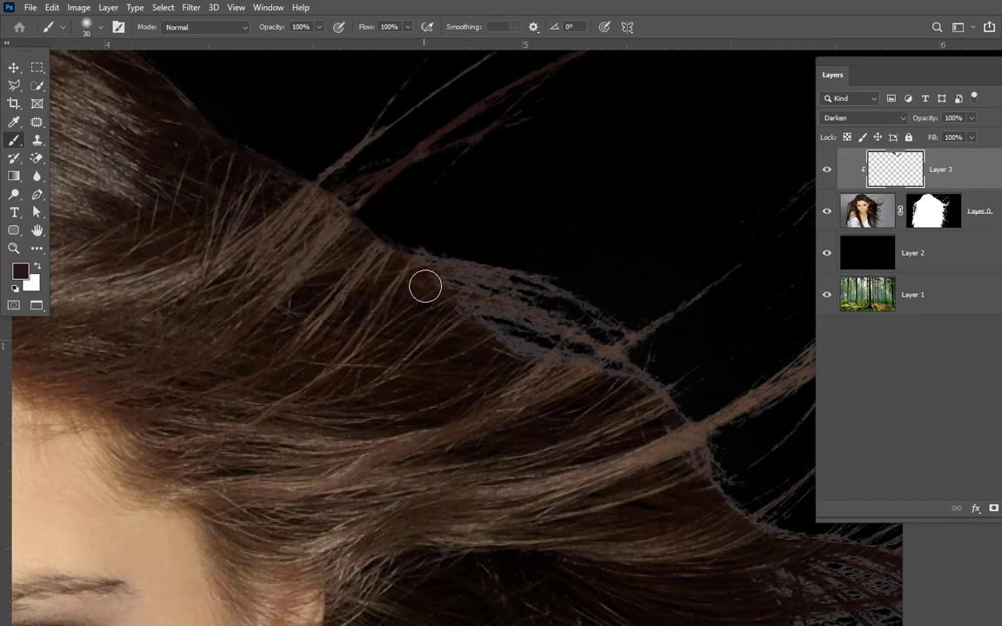
pyautogui.click(383, 254)
pyautogui.moveTo(520, 267)
pyautogui.mouseDown()
pyautogui.moveTo(606, 288)
pyautogui.moveTo(550, 294)
pyautogui.moveTo(511, 281)
pyautogui.moveTo(646, 317)
pyautogui.moveTo(453, 278)
pyautogui.moveTo(673, 319)
pyautogui.moveTo(495, 326)
pyautogui.moveTo(571, 351)
pyautogui.mouseUp()
pyautogui.moveTo(441, 269)
pyautogui.mouseDown()
pyautogui.moveTo(510, 289)
pyautogui.moveTo(622, 367)
pyautogui.mouseUp()
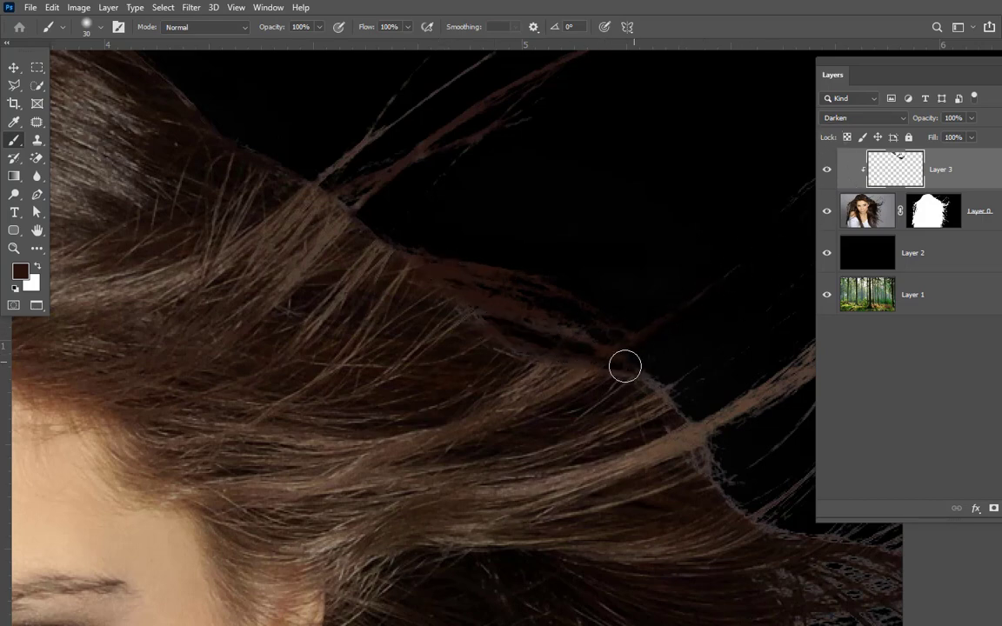
# Paint out the light fringe on the hair edge around the base of the long flyaway lock using sampled dark brown.
pyautogui.moveTo(628, 392)
pyautogui.mouseDown()
pyautogui.moveTo(633, 380)
pyautogui.moveTo(720, 407)
pyautogui.moveTo(688, 410)
pyautogui.moveTo(399, 260)
pyautogui.moveTo(384, 313)
pyautogui.mouseUp()
pyautogui.press('space')
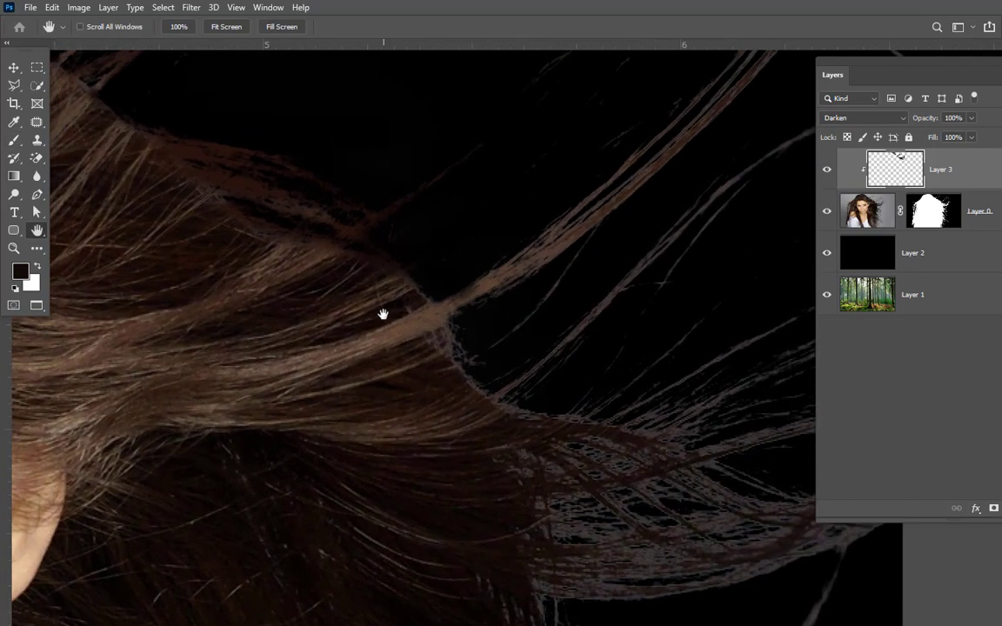
pyautogui.moveTo(403, 290); pyautogui.dragTo(431, 293)
pyautogui.moveTo(430, 335)
pyautogui.mouseDown()
pyautogui.moveTo(443, 332)
pyautogui.moveTo(497, 395)
pyautogui.mouseUp()
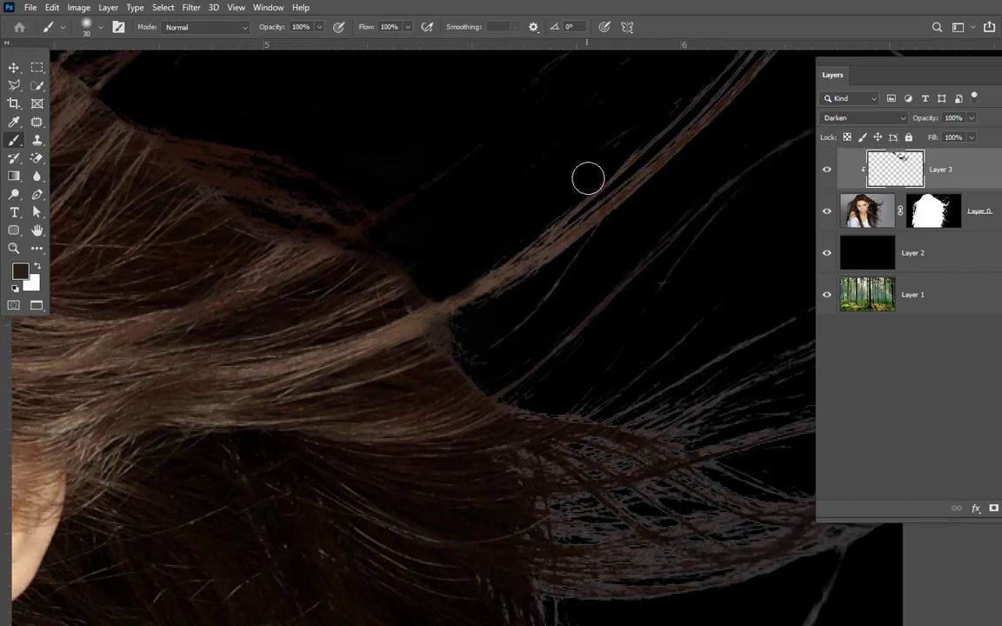
# Sample brown tones from the hair and paint them over the long flyaway lock up to its tip.
pyautogui.scroll(2, 574, 261)
pyautogui.keyDown('alt'); pyautogui.click(595, 271); pyautogui.keyUp('alt')
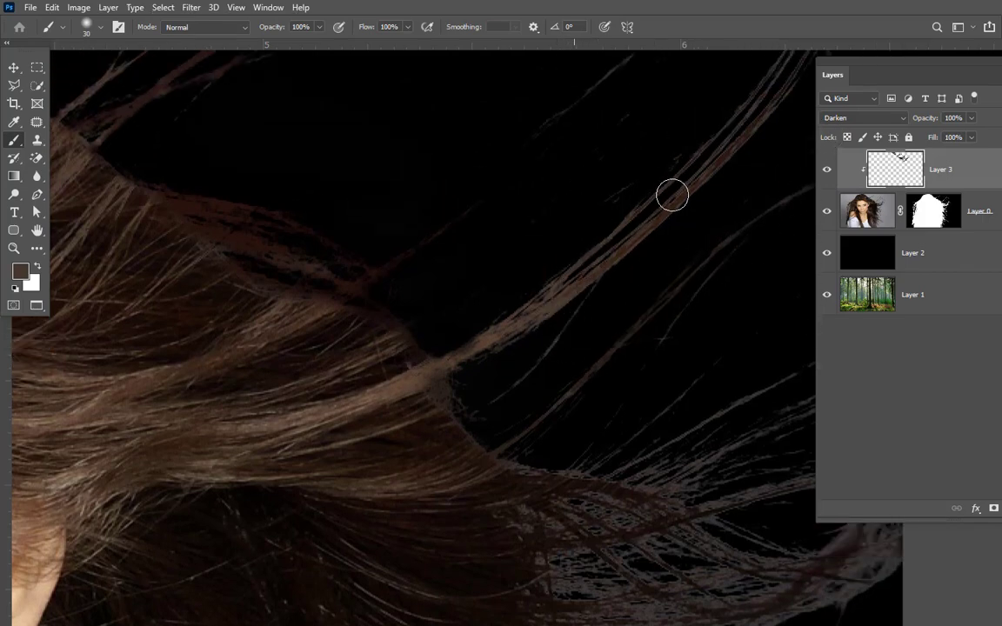
pyautogui.keyDown('alt'); pyautogui.click(411, 372); pyautogui.keyUp('alt')
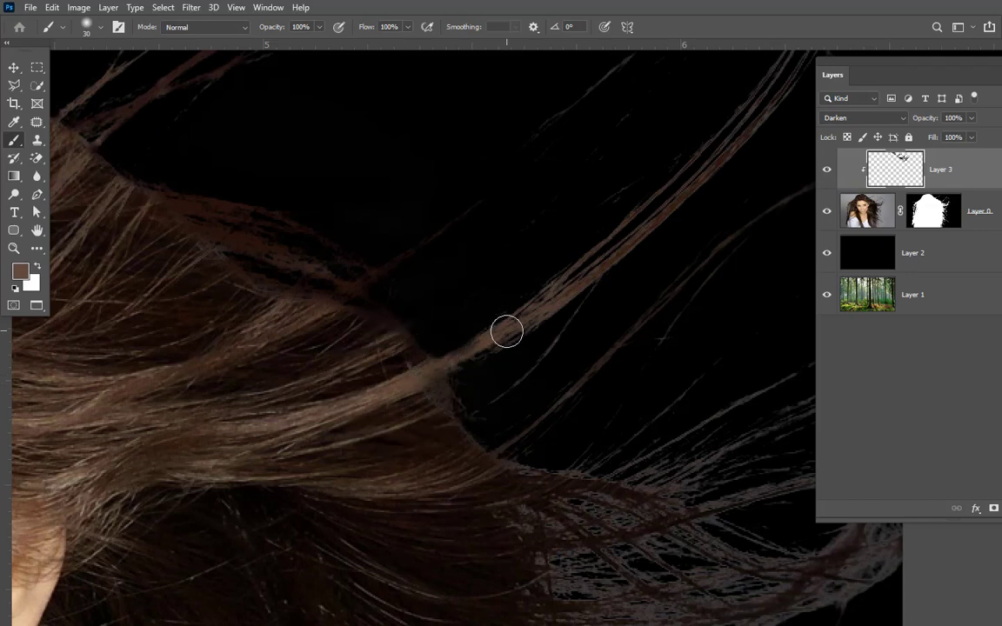
pyautogui.scroll(3, 697, 201)
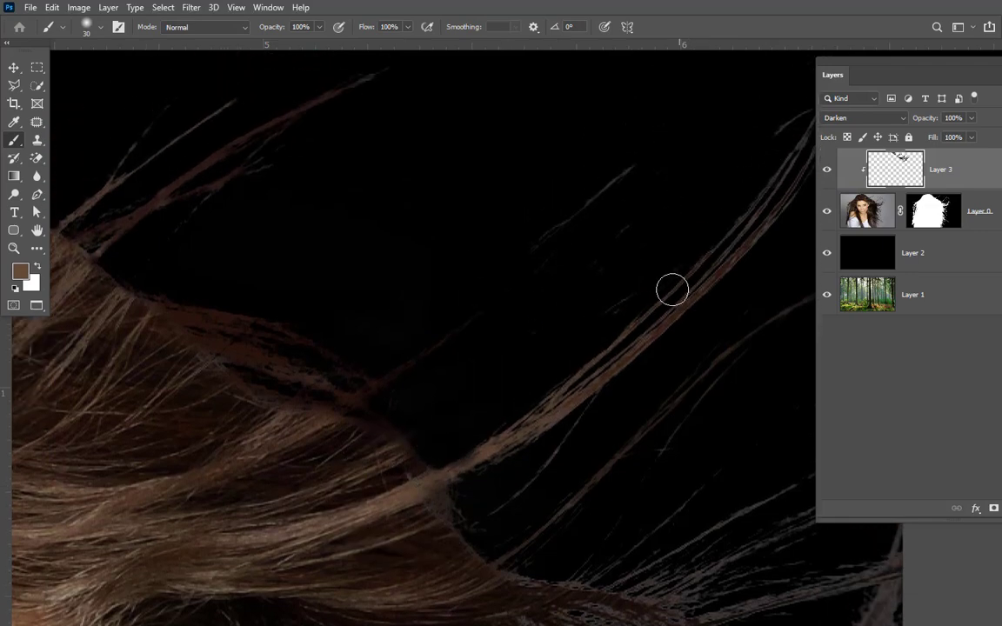
pyautogui.moveTo(638, 316); pyautogui.dragTo(508, 340)
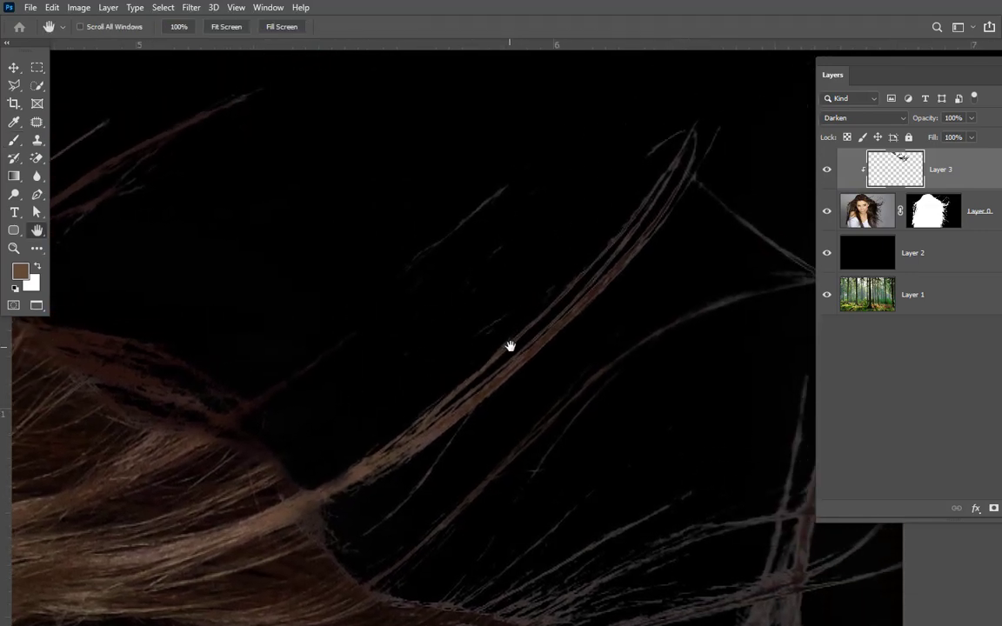
pyautogui.press('b')
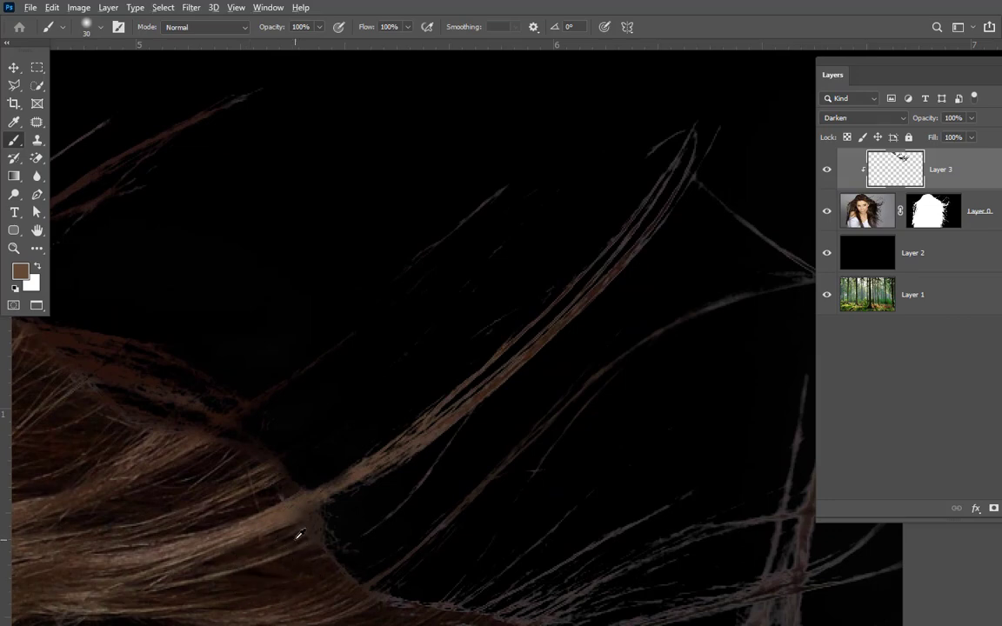
pyautogui.keyDown('alt'); pyautogui.click(381, 450); pyautogui.keyUp('alt')
pyautogui.moveTo(513, 373)
pyautogui.mouseDown()
pyautogui.moveTo(612, 276)
pyautogui.moveTo(563, 305)
pyautogui.moveTo(694, 188)
pyautogui.moveTo(636, 220)
pyautogui.moveTo(691, 115)
pyautogui.mouseUp()
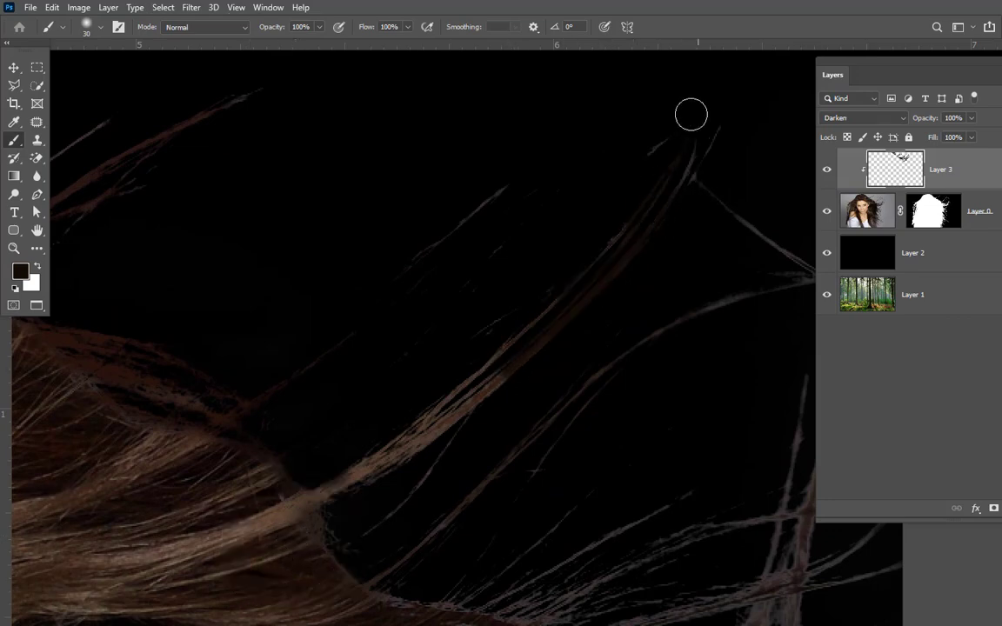
pyautogui.moveTo(682, 194); pyautogui.dragTo(685, 151)
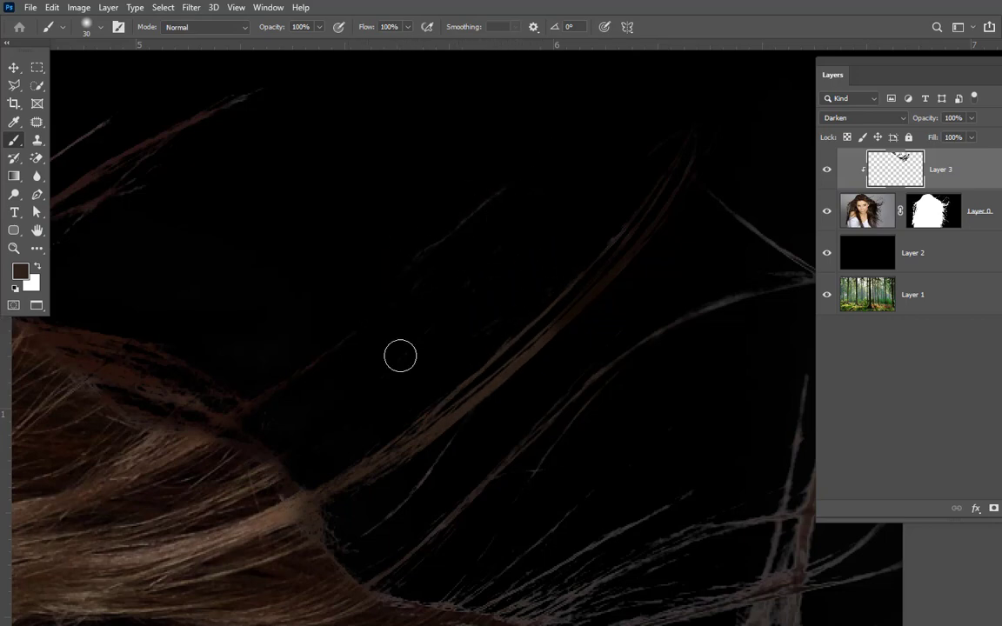
# Paint sampled dark hair colours over the thin strands and the grey tangled mesh of the swept lock below the flyaways.
pyautogui.scroll(-2, 340, 539)
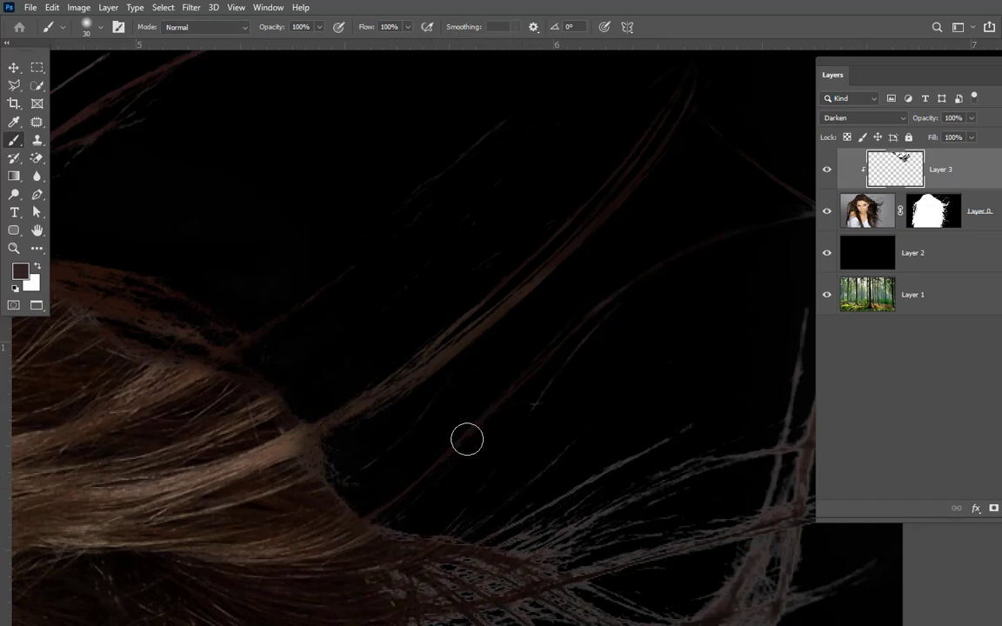
pyautogui.scroll(-4, 600, 403)
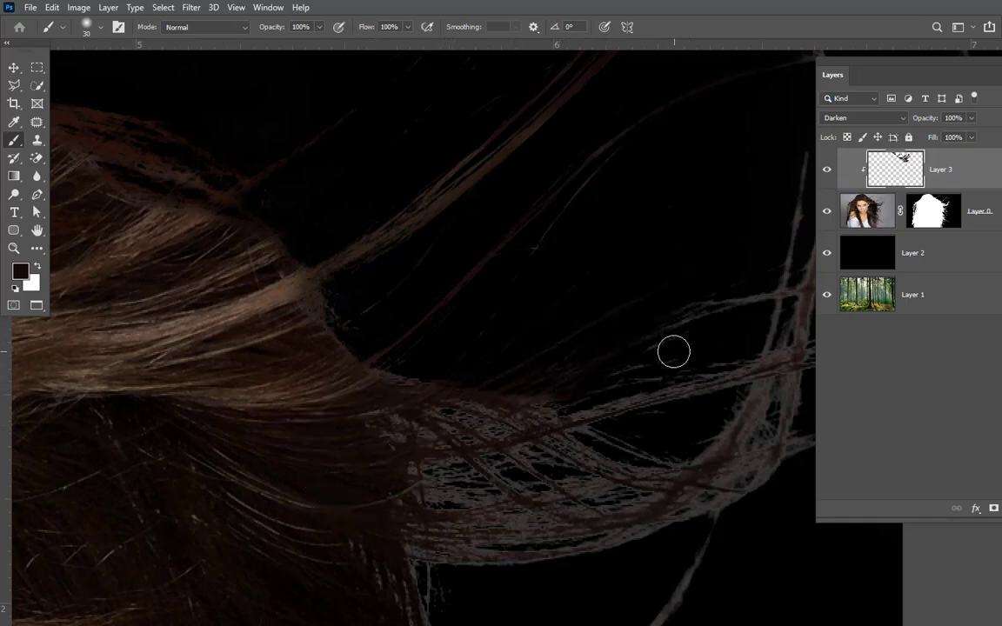
pyautogui.moveTo(360, 448)
pyautogui.mouseDown()
pyautogui.moveTo(402, 411)
pyautogui.moveTo(462, 407)
pyautogui.moveTo(700, 490)
pyautogui.moveTo(632, 487)
pyautogui.moveTo(675, 491)
pyautogui.mouseUp()
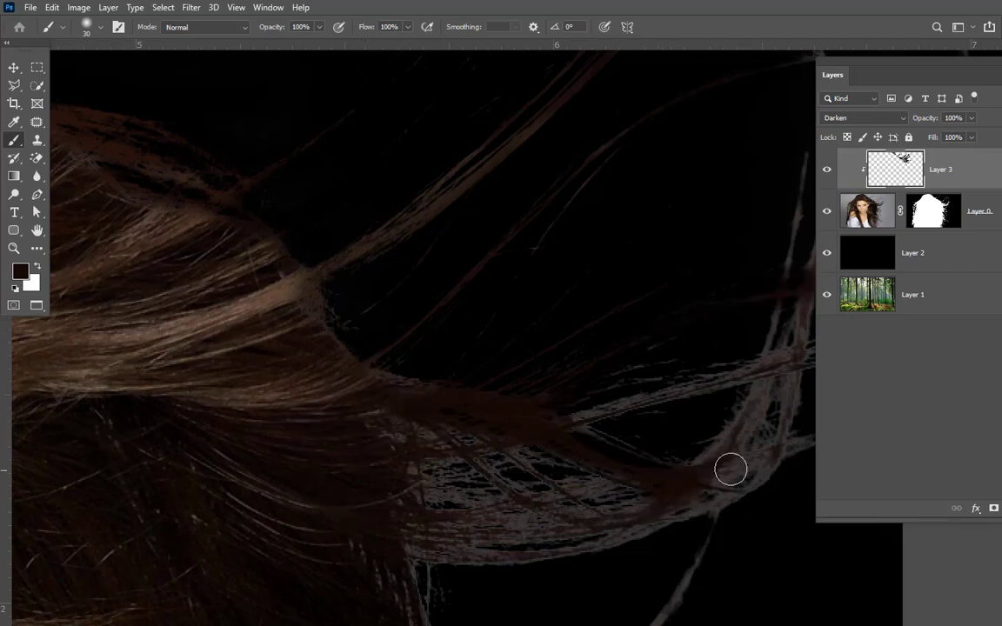
pyautogui.moveTo(731, 470)
pyautogui.mouseDown()
pyautogui.moveTo(796, 403)
pyautogui.moveTo(719, 498)
pyautogui.mouseUp()
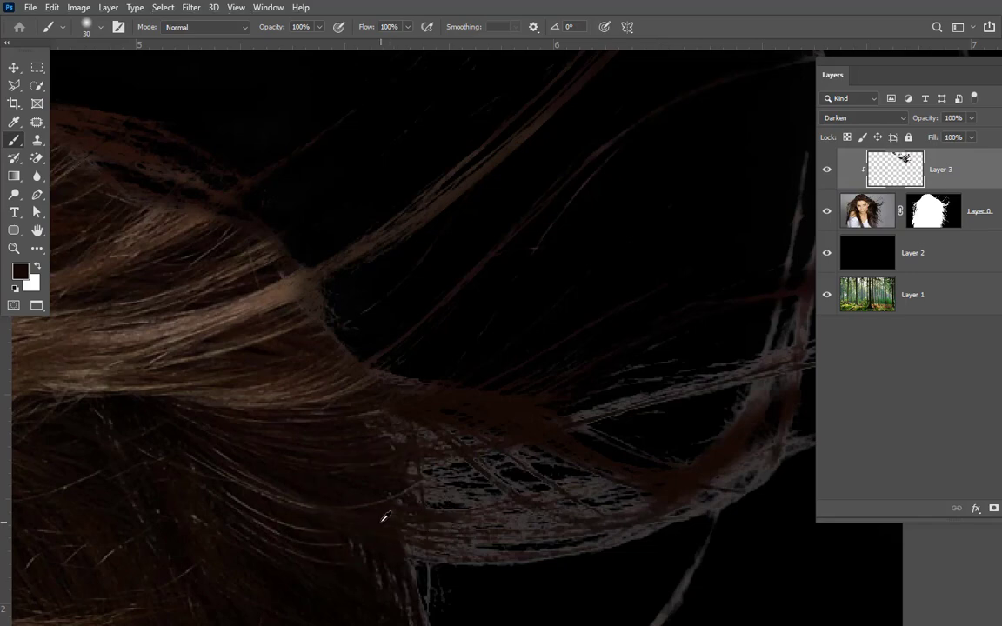
pyautogui.moveTo(385, 516)
pyautogui.mouseDown()
pyautogui.moveTo(503, 510)
pyautogui.moveTo(519, 550)
pyautogui.moveTo(430, 564)
pyautogui.moveTo(399, 558)
pyautogui.moveTo(417, 548)
pyautogui.moveTo(631, 535)
pyautogui.moveTo(701, 517)
pyautogui.moveTo(433, 516)
pyautogui.moveTo(574, 510)
pyautogui.moveTo(674, 493)
pyautogui.mouseUp()
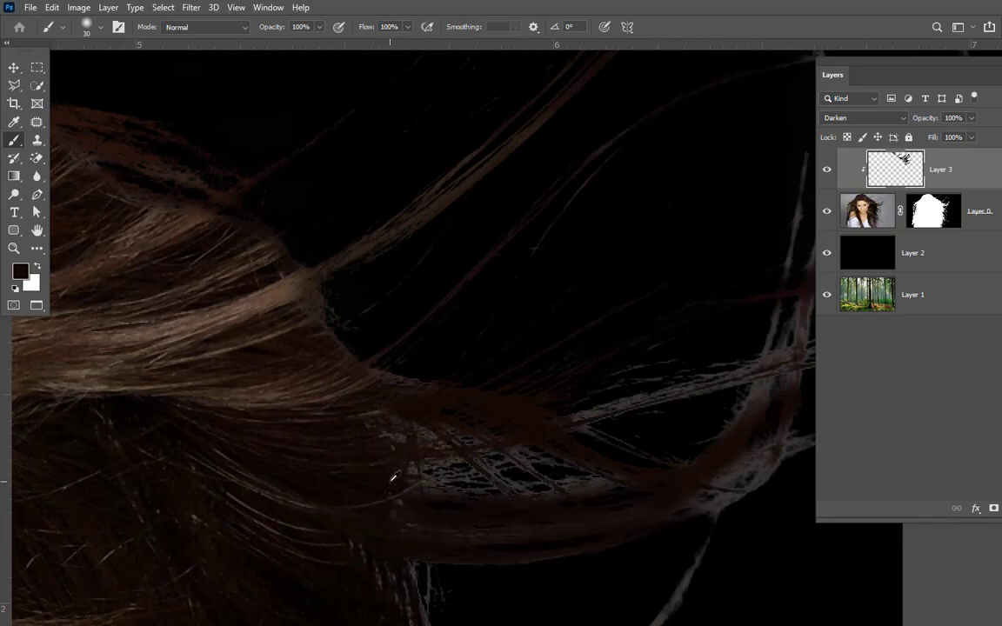
pyautogui.moveTo(393, 476)
pyautogui.mouseDown()
pyautogui.moveTo(517, 497)
pyautogui.moveTo(527, 481)
pyautogui.moveTo(393, 408)
pyautogui.moveTo(372, 413)
pyautogui.moveTo(523, 487)
pyautogui.moveTo(585, 503)
pyautogui.moveTo(508, 448)
pyautogui.moveTo(623, 472)
pyautogui.moveTo(530, 478)
pyautogui.moveTo(641, 485)
pyautogui.mouseUp()
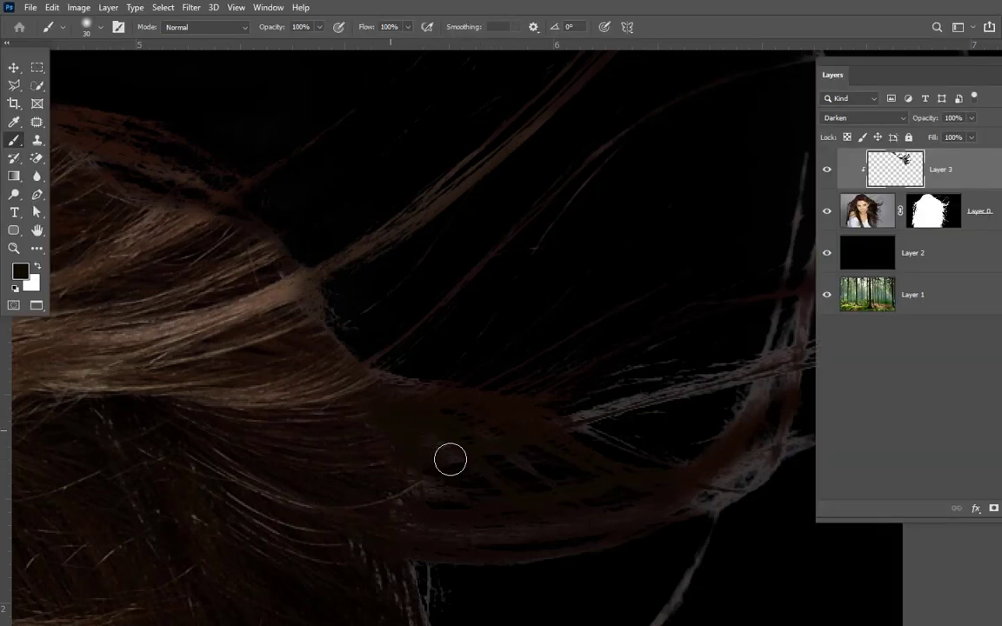
pyautogui.moveTo(629, 419)
pyautogui.mouseDown()
pyautogui.moveTo(795, 345)
pyautogui.moveTo(677, 388)
pyautogui.moveTo(642, 433)
pyautogui.mouseUp()
# Darken the light upright and curved wisps at the outer end of the swept lock with near-black brown.
pyautogui.press('space')
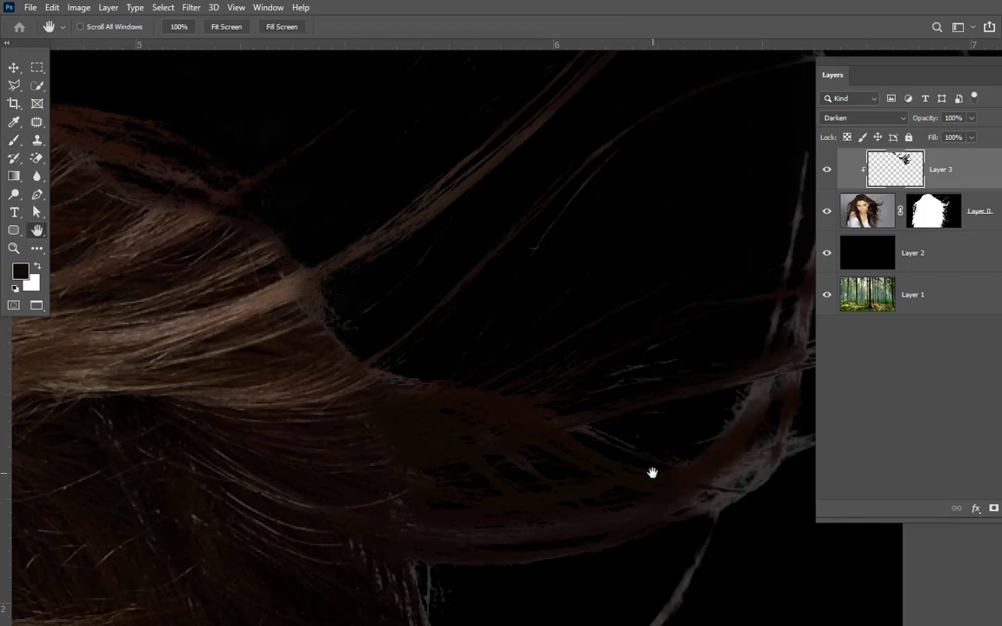
pyautogui.moveTo(654, 472)
pyautogui.mouseDown()
pyautogui.moveTo(532, 441)
pyautogui.moveTo(528, 479)
pyautogui.moveTo(386, 592)
pyautogui.mouseUp()
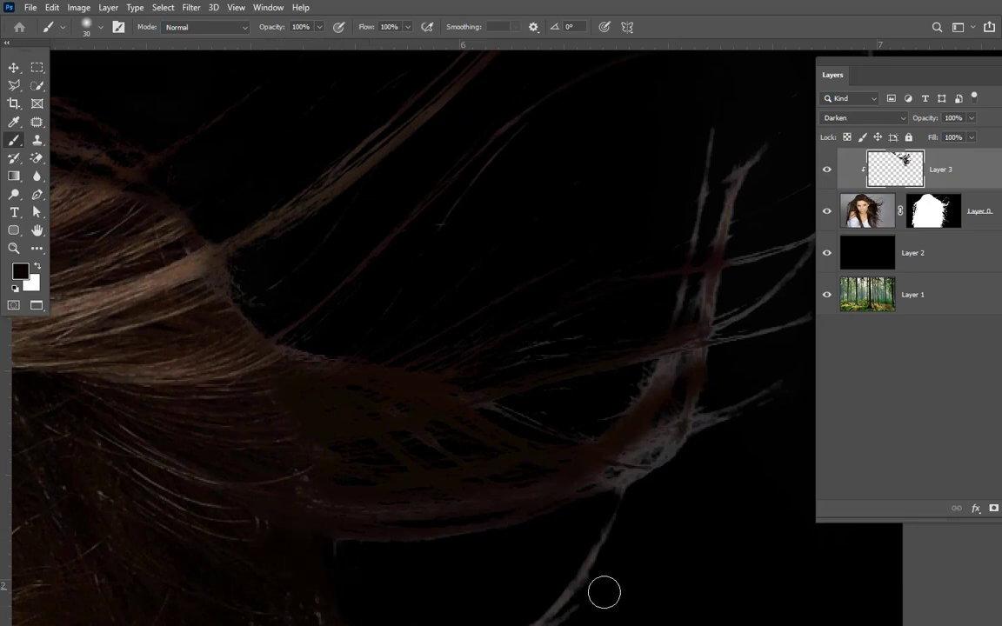
pyautogui.moveTo(621, 480)
pyautogui.mouseDown()
pyautogui.moveTo(783, 380)
pyautogui.moveTo(709, 349)
pyautogui.moveTo(705, 275)
pyautogui.moveTo(722, 221)
pyautogui.moveTo(707, 181)
pyautogui.moveTo(729, 206)
pyautogui.moveTo(696, 206)
pyautogui.moveTo(674, 316)
pyautogui.moveTo(747, 262)
pyautogui.moveTo(746, 292)
pyautogui.moveTo(732, 289)
pyautogui.moveTo(771, 329)
pyautogui.moveTo(722, 322)
pyautogui.moveTo(788, 278)
pyautogui.moveTo(707, 249)
pyautogui.mouseUp()
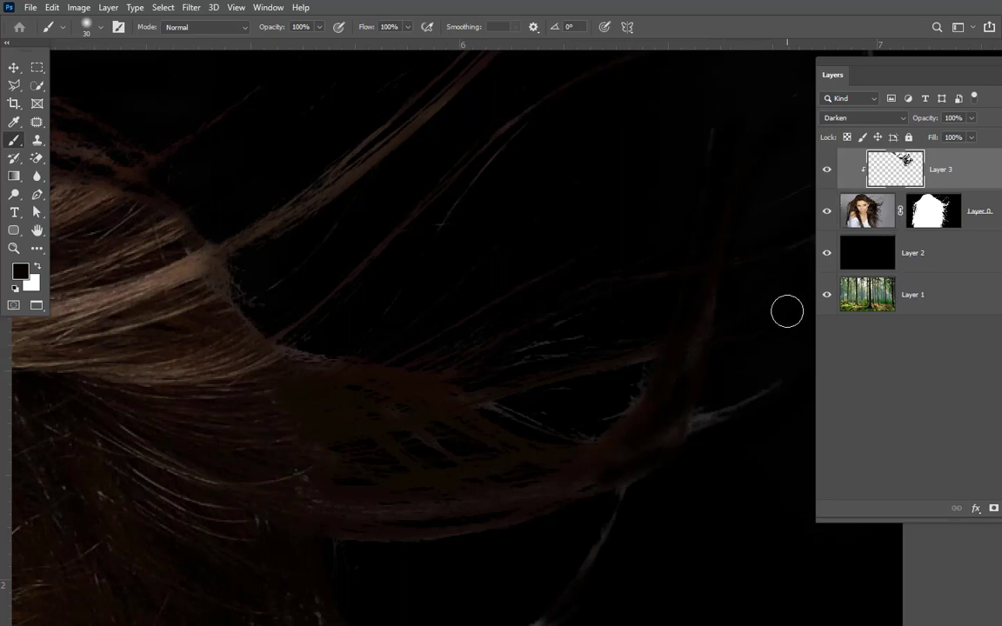
pyautogui.press('space')
pyautogui.moveTo(734, 315); pyautogui.dragTo(629, 305)
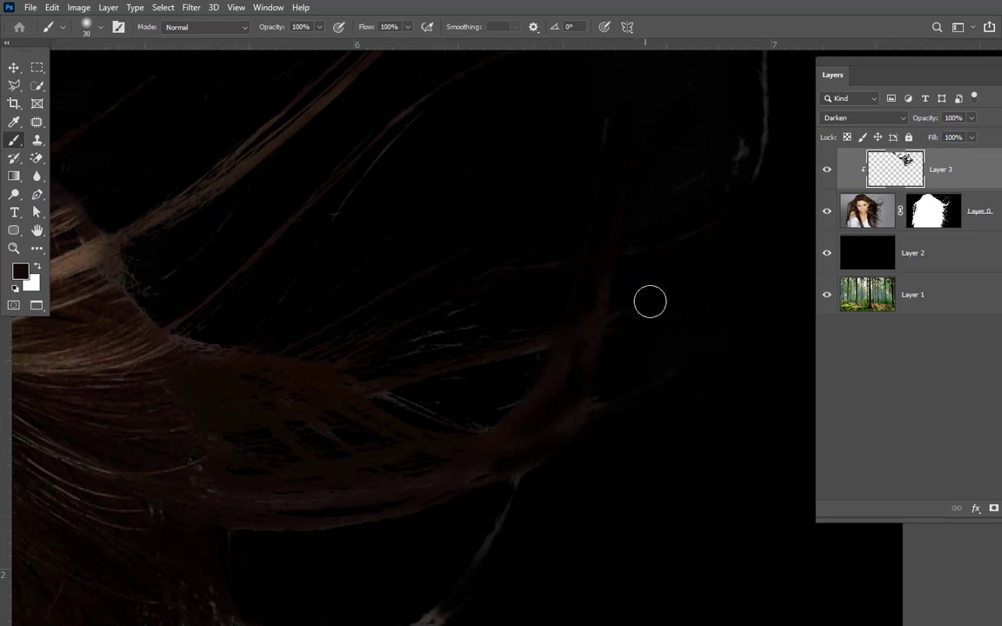
pyautogui.moveTo(778, 152)
pyautogui.mouseDown()
pyautogui.moveTo(772, 94)
pyautogui.moveTo(776, 165)
pyautogui.mouseUp()
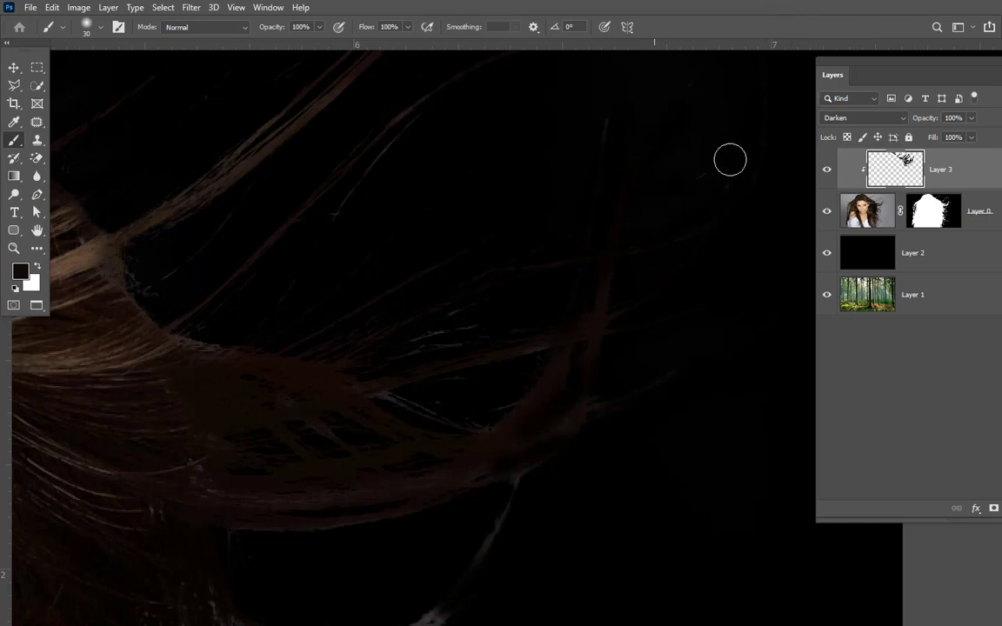
pyautogui.scroll(2, 601, 178)
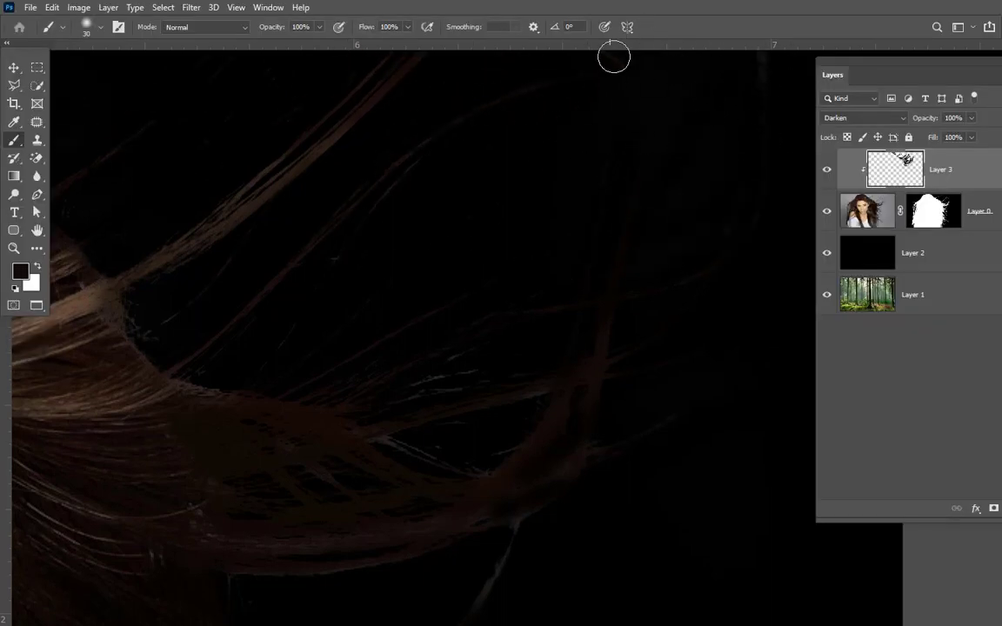
pyautogui.scroll(-2, 595, 295)
pyautogui.click(407, 474)
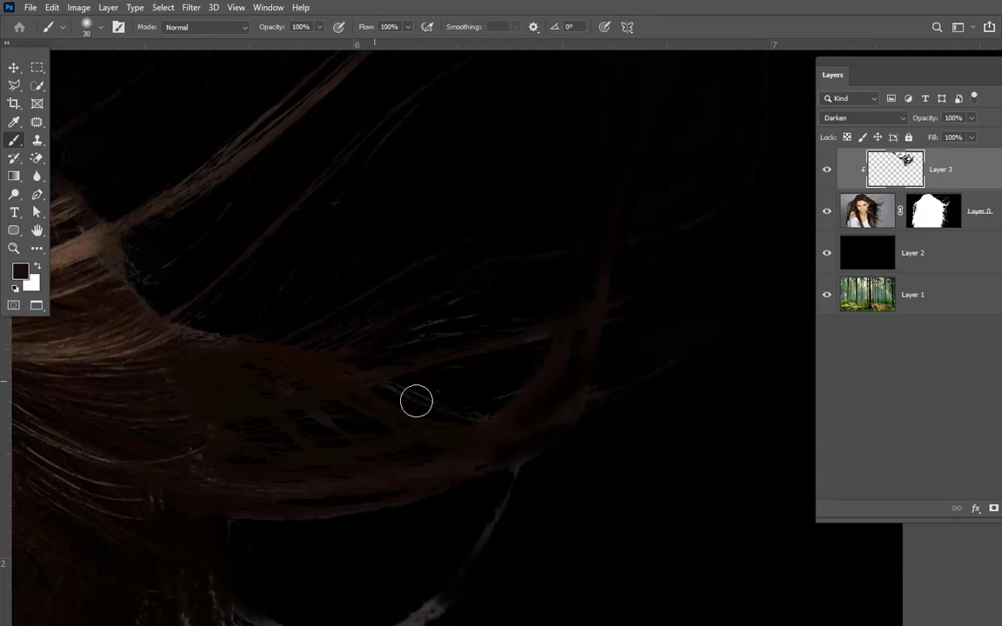
# Paint sampled dark colours over the hanging curved strand and the light wisps directly beneath the swept lock.
pyautogui.scroll(-2, 522, 460)
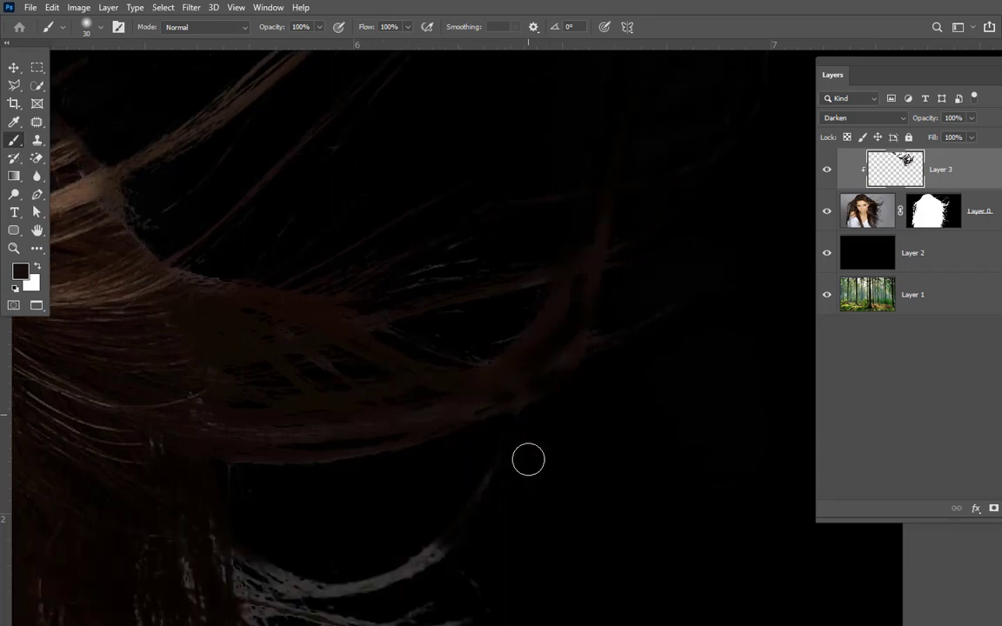
pyautogui.scroll(-2, 528, 461)
pyautogui.scroll(-4, 278, 461)
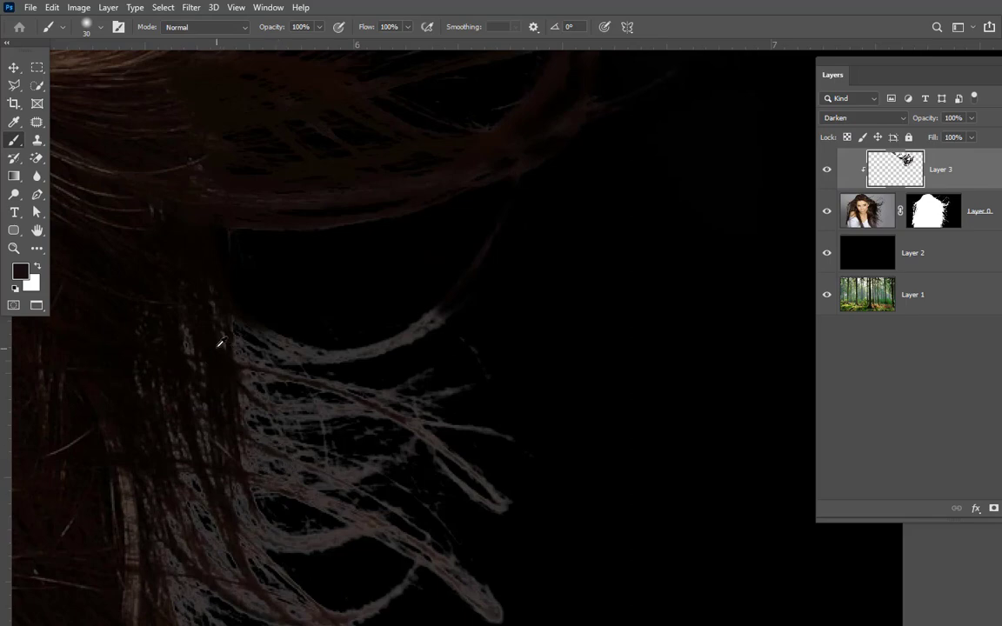
pyautogui.moveTo(224, 344)
pyautogui.mouseDown()
pyautogui.moveTo(287, 343)
pyautogui.moveTo(463, 353)
pyautogui.moveTo(350, 354)
pyautogui.moveTo(509, 286)
pyautogui.moveTo(367, 350)
pyautogui.mouseUp()
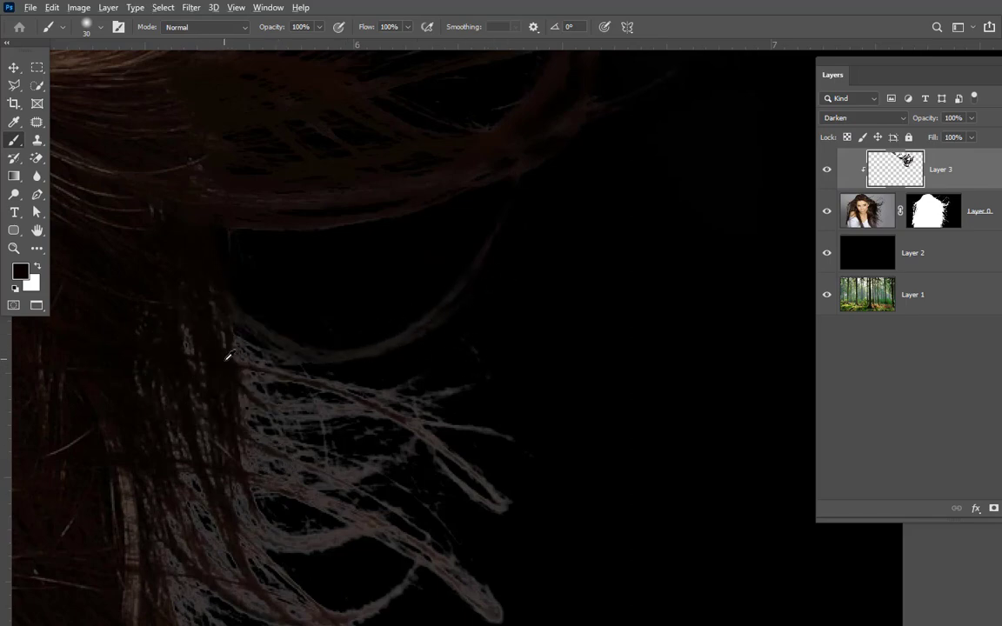
pyautogui.moveTo(228, 355)
pyautogui.mouseDown()
pyautogui.moveTo(232, 338)
pyautogui.moveTo(418, 363)
pyautogui.mouseUp()
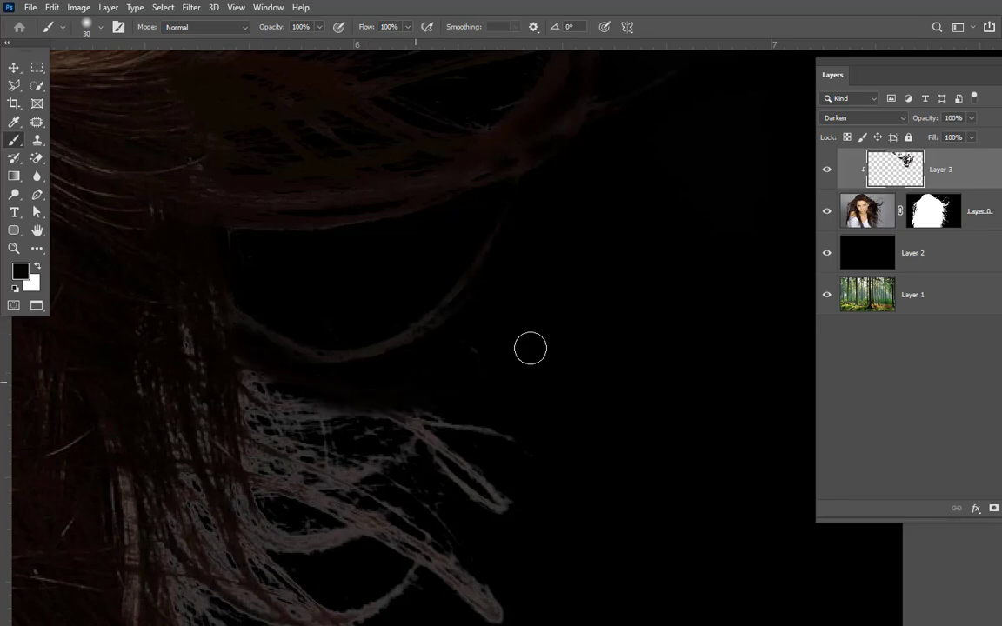
pyautogui.moveTo(228, 372)
pyautogui.mouseDown()
pyautogui.moveTo(424, 427)
pyautogui.moveTo(482, 520)
pyautogui.moveTo(454, 474)
pyautogui.moveTo(513, 520)
pyautogui.mouseUp()
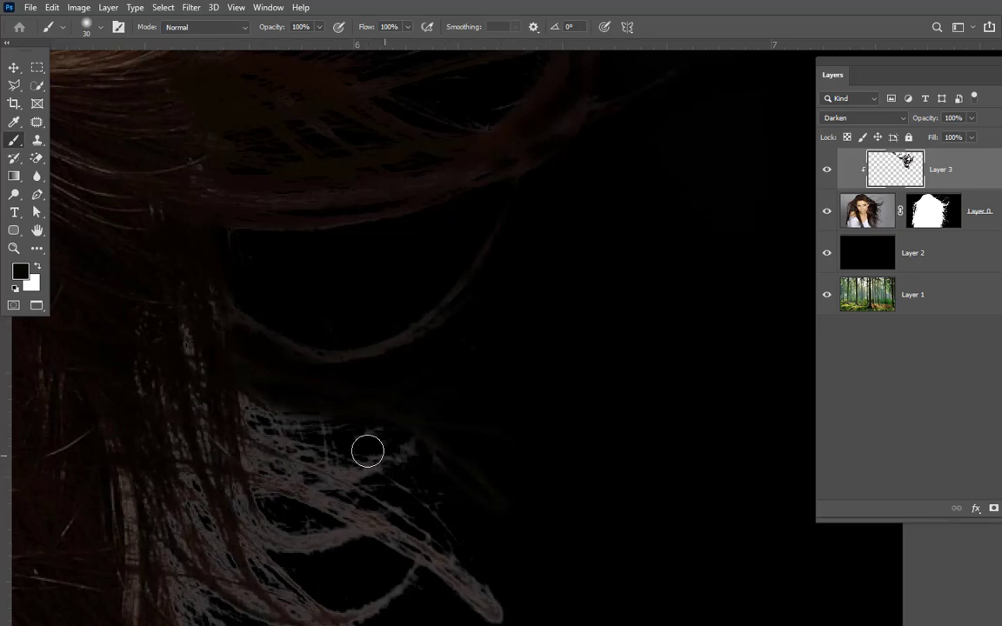
pyautogui.click(223, 400)
pyautogui.moveTo(224, 400)
pyautogui.mouseDown()
pyautogui.moveTo(332, 443)
pyautogui.moveTo(293, 427)
pyautogui.moveTo(328, 424)
pyautogui.moveTo(396, 459)
pyautogui.moveTo(415, 519)
pyautogui.moveTo(324, 446)
pyautogui.moveTo(442, 557)
pyautogui.moveTo(398, 501)
pyautogui.moveTo(481, 605)
pyautogui.moveTo(452, 565)
pyautogui.moveTo(519, 620)
pyautogui.mouseUp()
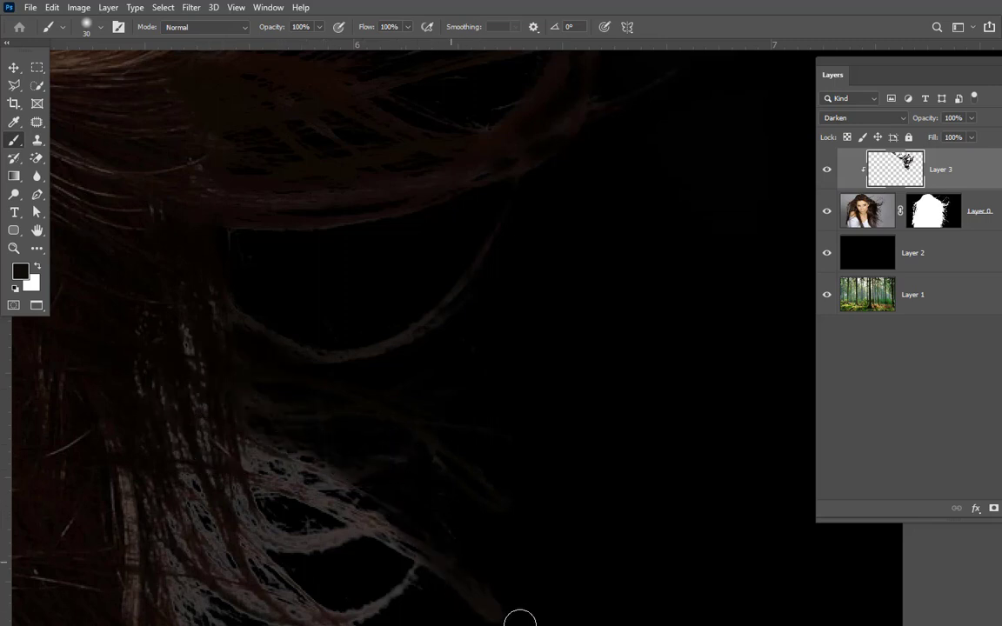
# Sample dark reddish brown and paint over the light strands and looping wisps further down the hair's side edge.
pyautogui.scroll(-5, 528, 573)
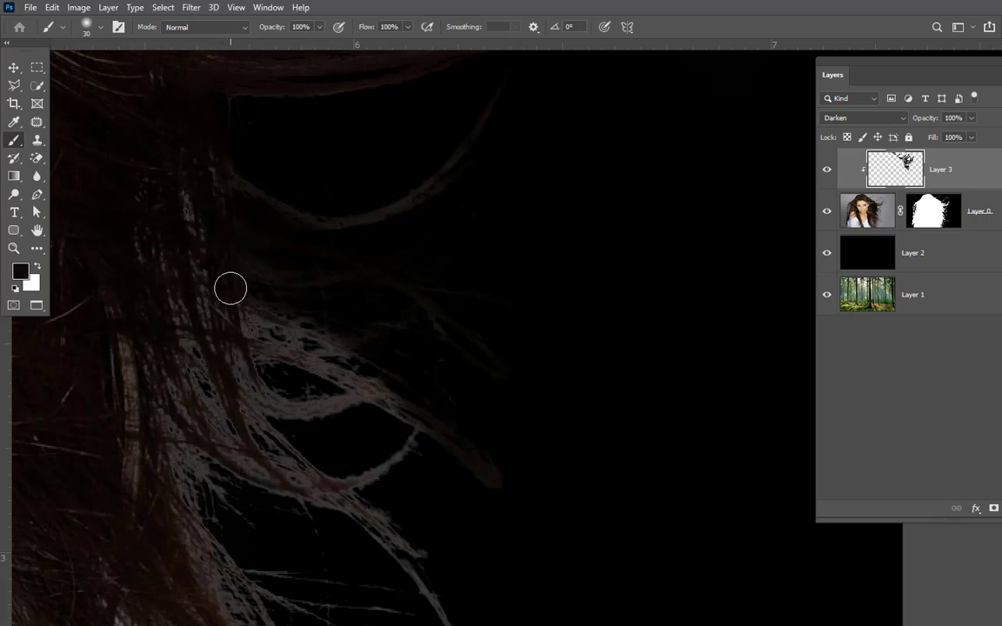
pyautogui.moveTo(230, 288)
pyautogui.mouseDown()
pyautogui.moveTo(273, 333)
pyautogui.moveTo(367, 358)
pyautogui.moveTo(284, 310)
pyautogui.moveTo(369, 366)
pyautogui.mouseUp()
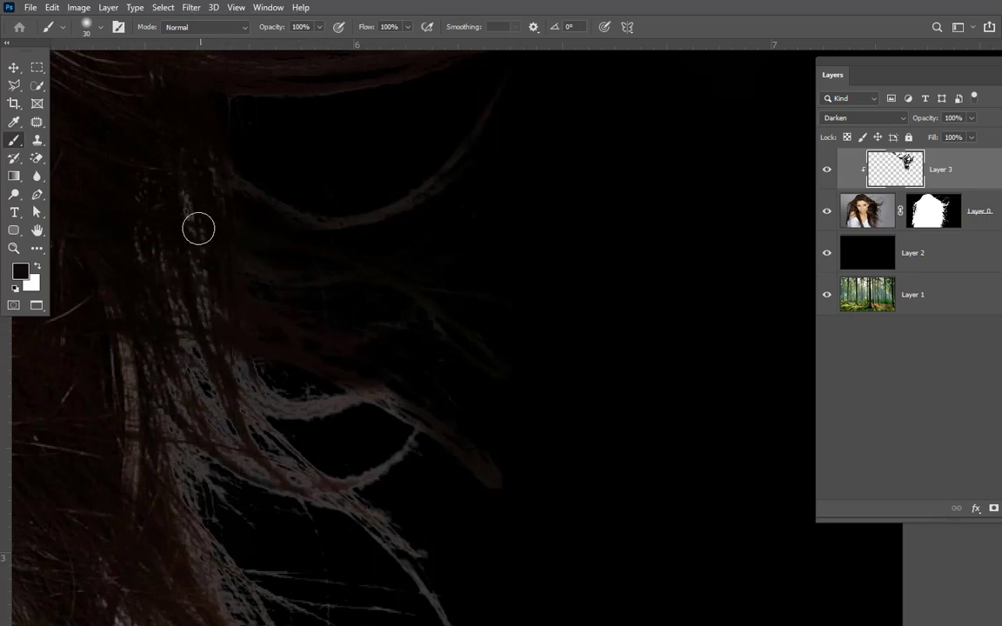
pyautogui.moveTo(240, 395)
pyautogui.mouseDown()
pyautogui.moveTo(291, 412)
pyautogui.moveTo(387, 389)
pyautogui.moveTo(319, 404)
pyautogui.moveTo(436, 458)
pyautogui.moveTo(411, 452)
pyautogui.moveTo(302, 469)
pyautogui.moveTo(392, 463)
pyautogui.mouseUp()
pyautogui.moveTo(208, 369)
pyautogui.mouseDown()
pyautogui.moveTo(320, 484)
pyautogui.moveTo(200, 382)
pyautogui.moveTo(323, 495)
pyautogui.moveTo(289, 442)
pyautogui.moveTo(362, 529)
pyautogui.moveTo(422, 561)
pyautogui.moveTo(388, 547)
pyautogui.mouseUp()
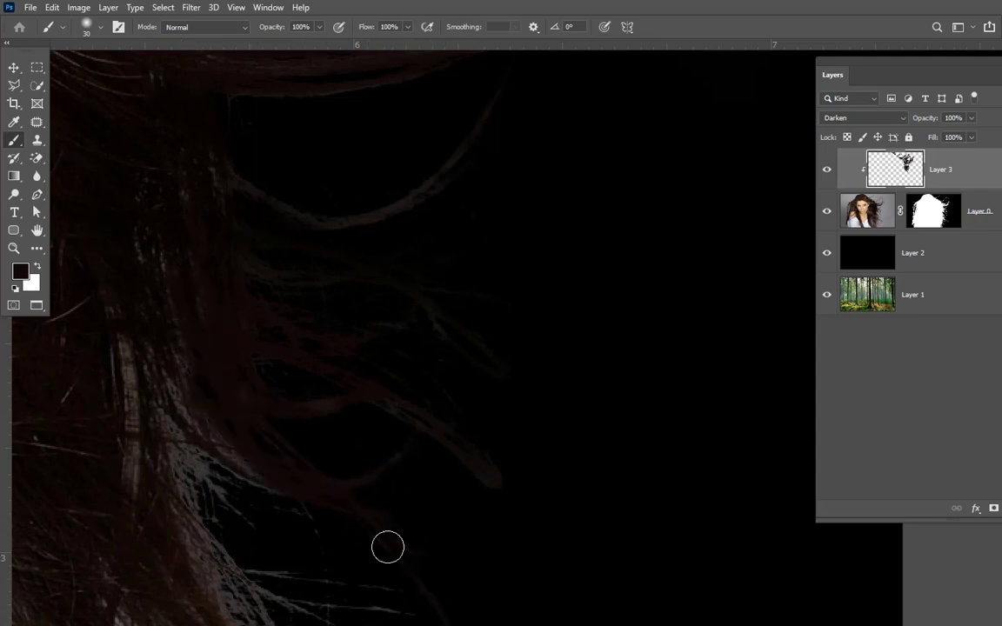
pyautogui.moveTo(198, 426)
pyautogui.mouseDown()
pyautogui.moveTo(221, 479)
pyautogui.moveTo(186, 452)
pyautogui.moveTo(228, 536)
pyautogui.moveTo(215, 497)
pyautogui.moveTo(357, 552)
pyautogui.mouseUp()
pyautogui.moveTo(179, 494)
pyautogui.mouseDown()
pyautogui.moveTo(306, 618)
pyautogui.moveTo(238, 534)
pyautogui.moveTo(374, 612)
pyautogui.moveTo(475, 622)
pyautogui.moveTo(218, 605)
pyautogui.moveTo(268, 624)
pyautogui.mouseUp()
pyautogui.press('Tab')
pyautogui.press('Tab')
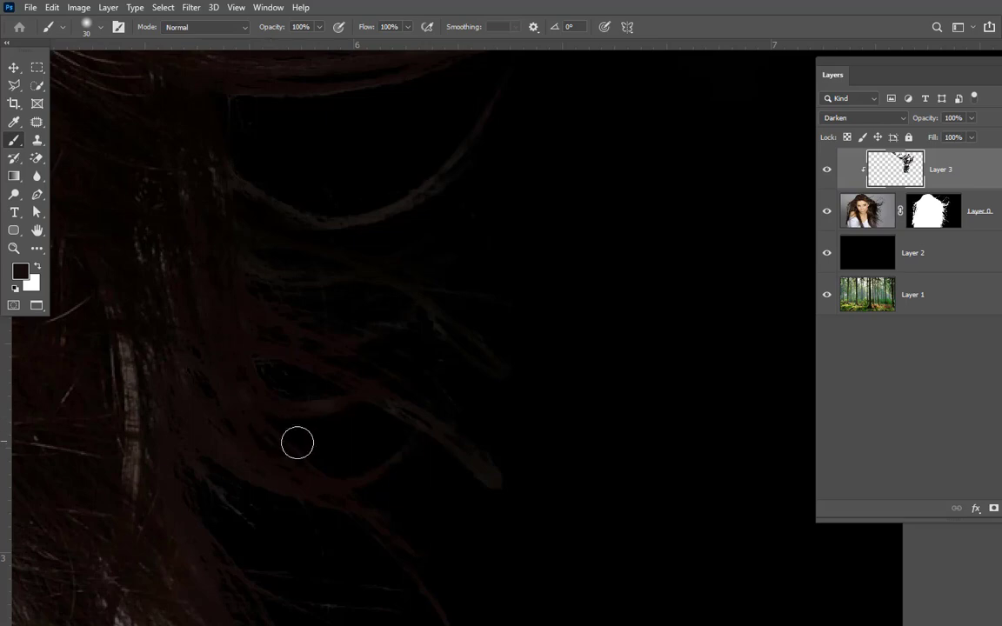
pyautogui.press('space')
pyautogui.moveTo(264, 481); pyautogui.dragTo(330, 339)
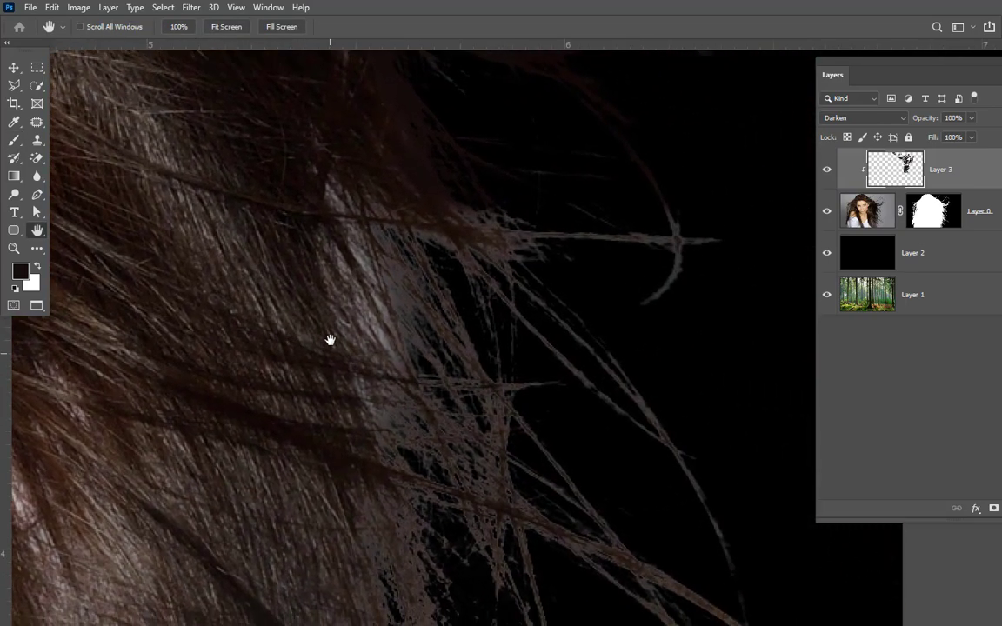
# Paint sampled near-black brown over the light curved strand, the horizontal strand and the long diagonal strands at the hair's side edge.
pyautogui.hotkey('ctrl', '-')
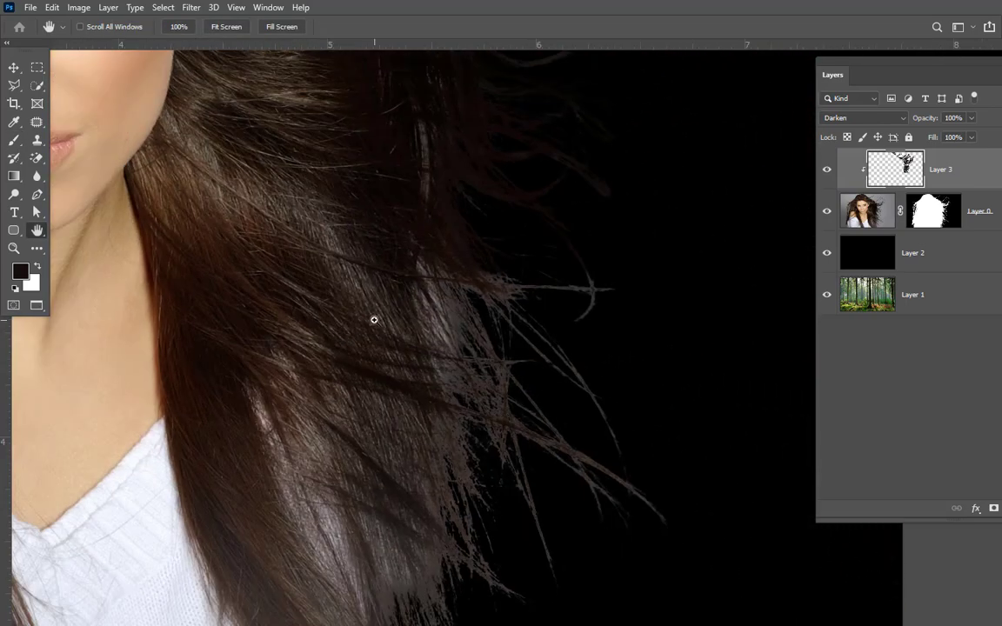
pyautogui.hotkey('ctrl', '+')
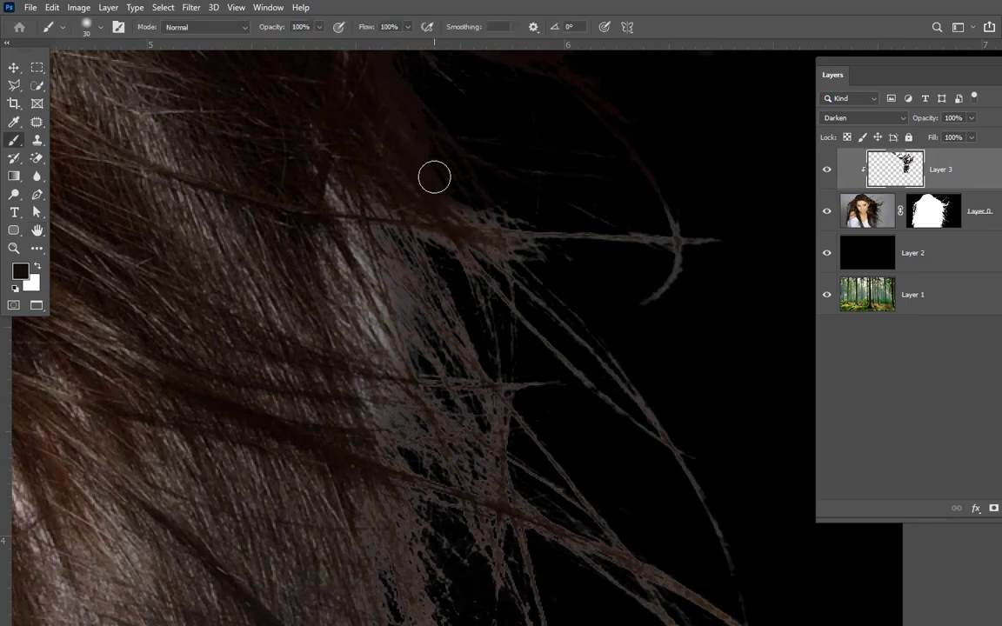
pyautogui.moveTo(667, 212); pyautogui.dragTo(643, 289)
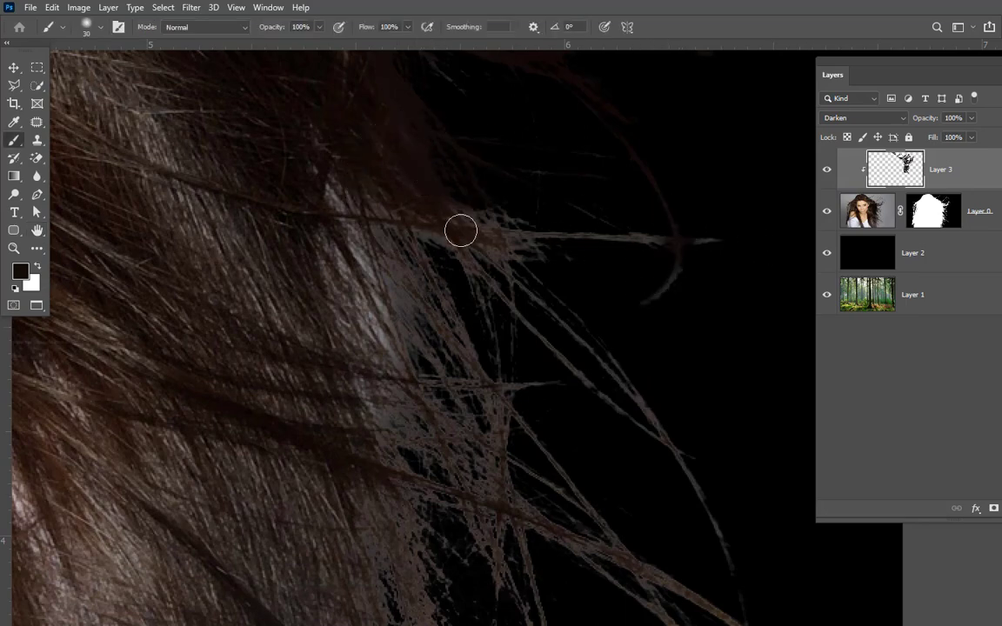
pyautogui.moveTo(461, 231); pyautogui.dragTo(700, 228)
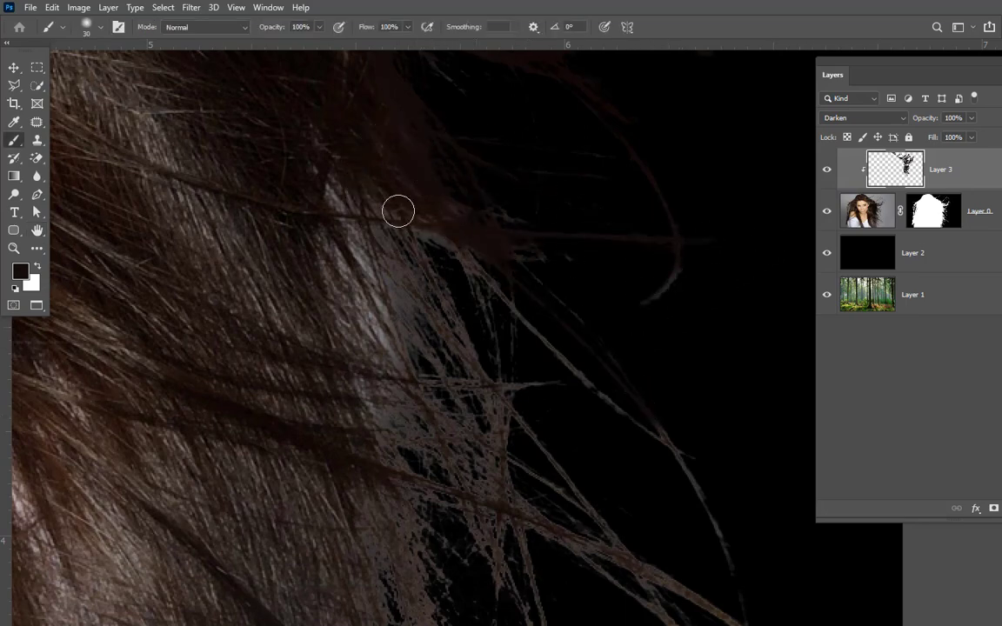
pyautogui.moveTo(398, 212); pyautogui.dragTo(447, 264)
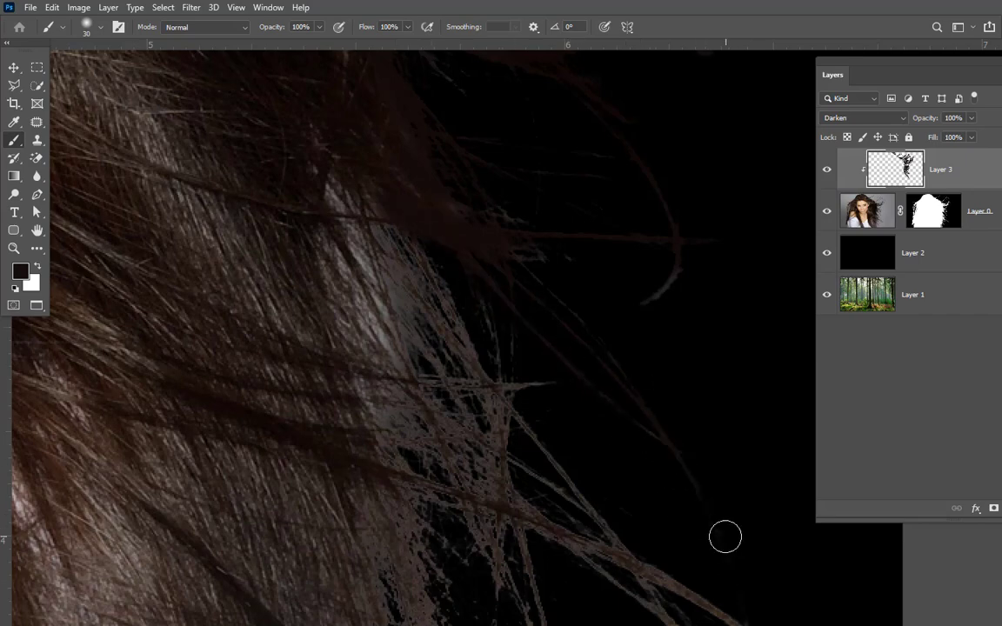
pyautogui.click(718, 610)
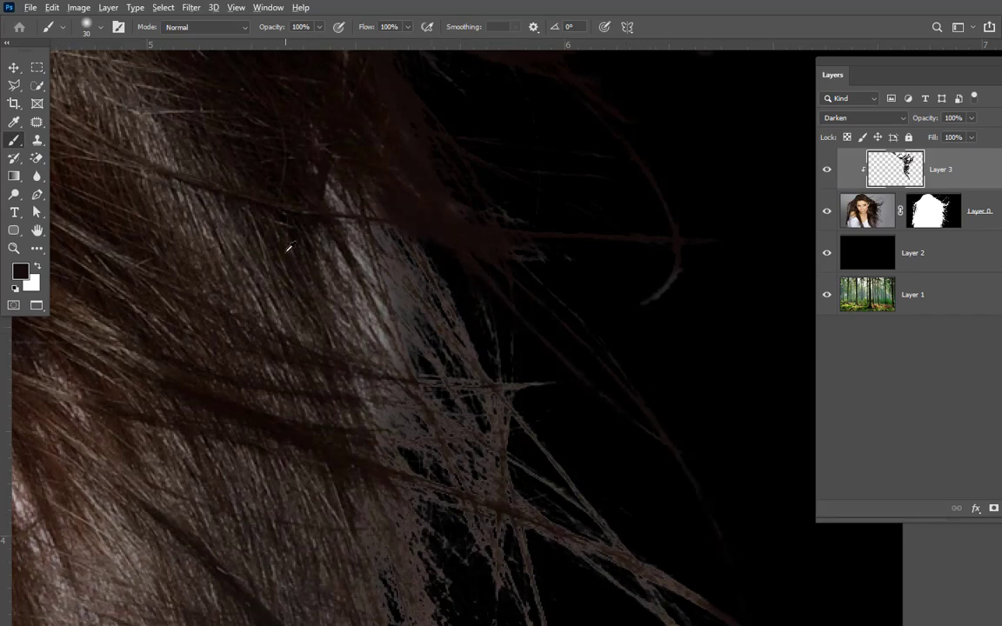
# Sample dark reddish brown and paint over the grey tangled mesh and crossing diagonal strands below the horizontal strand.
pyautogui.moveTo(296, 255)
pyautogui.mouseDown()
pyautogui.moveTo(344, 232)
pyautogui.moveTo(546, 431)
pyautogui.moveTo(429, 248)
pyautogui.moveTo(407, 235)
pyautogui.moveTo(519, 470)
pyautogui.mouseUp()
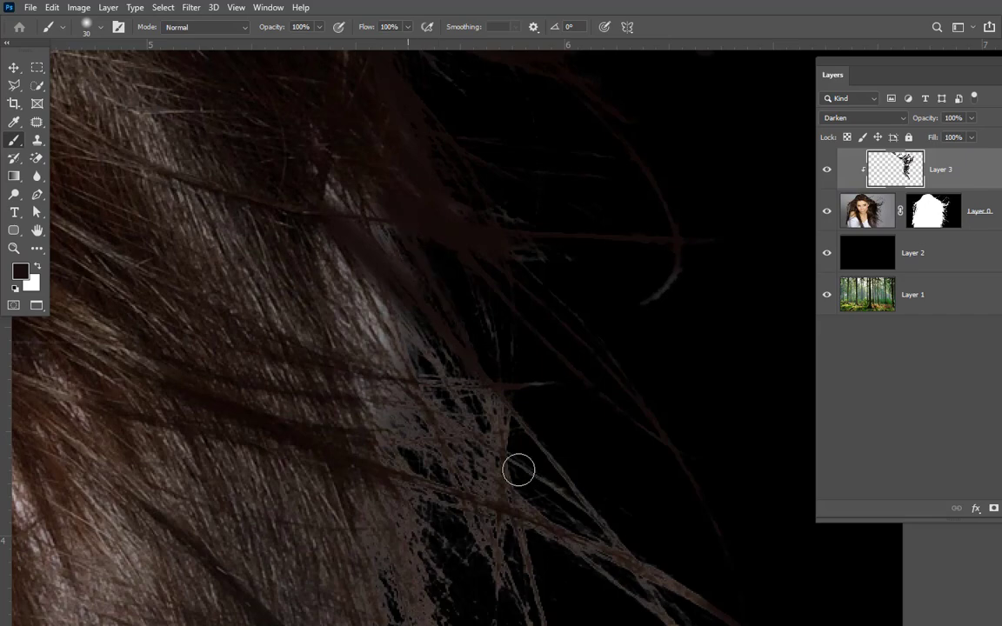
pyautogui.moveTo(696, 625); pyautogui.dragTo(704, 616)
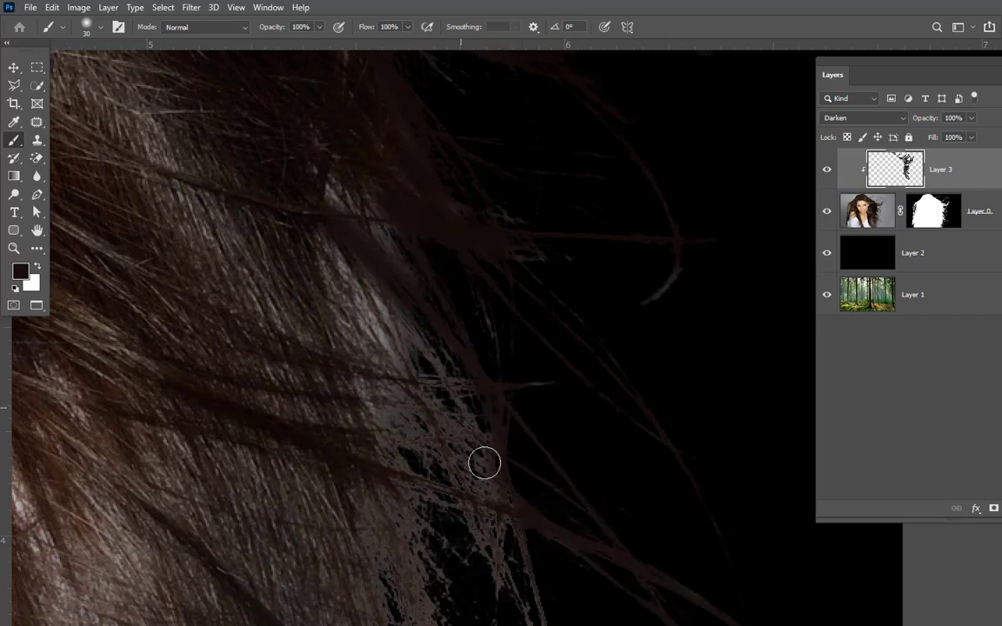
pyautogui.moveTo(485, 463)
pyautogui.mouseDown()
pyautogui.moveTo(525, 525)
pyautogui.moveTo(419, 354)
pyautogui.moveTo(415, 326)
pyautogui.moveTo(569, 562)
pyautogui.moveTo(495, 487)
pyautogui.moveTo(438, 384)
pyautogui.moveTo(408, 356)
pyautogui.moveTo(508, 609)
pyautogui.moveTo(468, 482)
pyautogui.moveTo(587, 625)
pyautogui.moveTo(522, 543)
pyautogui.moveTo(534, 606)
pyautogui.mouseUp()
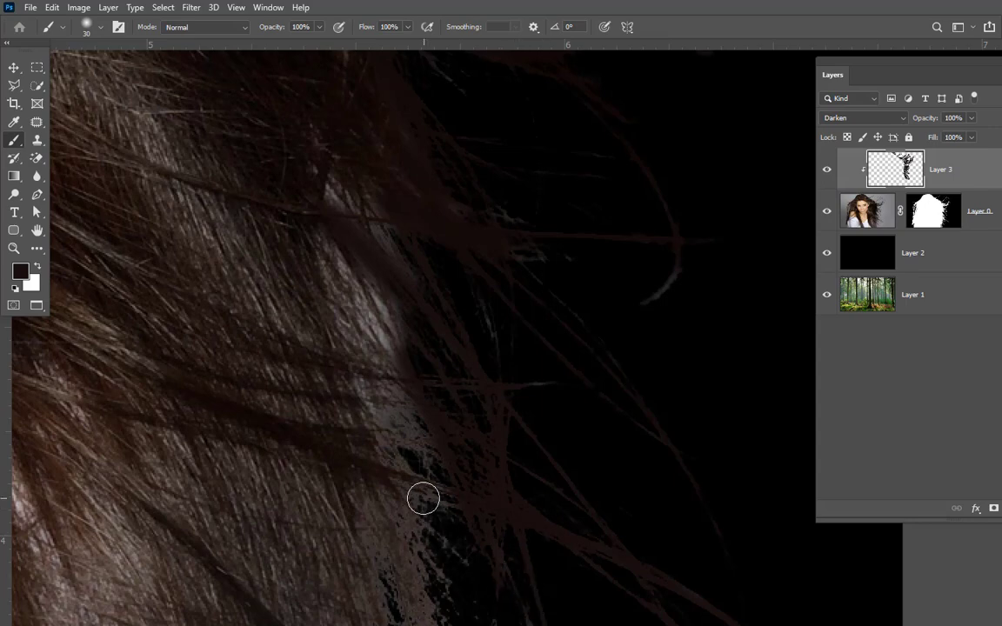
pyautogui.moveTo(423, 499)
pyautogui.mouseDown()
pyautogui.moveTo(475, 614)
pyautogui.moveTo(411, 582)
pyautogui.moveTo(460, 621)
pyautogui.moveTo(502, 506)
pyautogui.mouseUp()
# Darken the light strand tips and ragged strands along the lower side of the hair, down to the image's bottom edge.
pyautogui.scroll(-2, 530, 487)
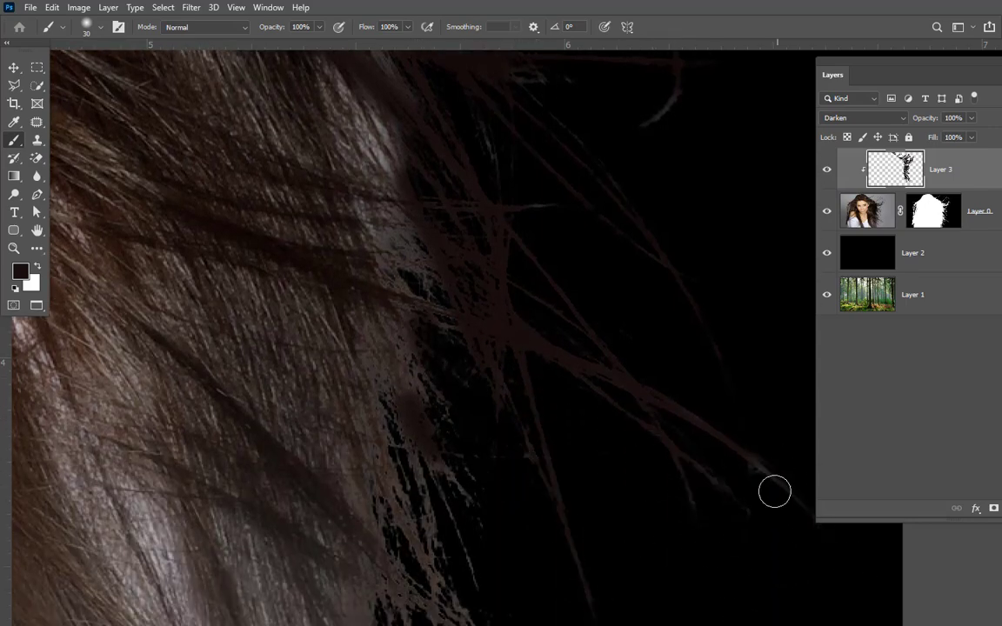
pyautogui.scroll(-2, 637, 460)
pyautogui.moveTo(636, 461)
pyautogui.mouseDown()
pyautogui.moveTo(437, 452)
pyautogui.moveTo(410, 369)
pyautogui.mouseUp()
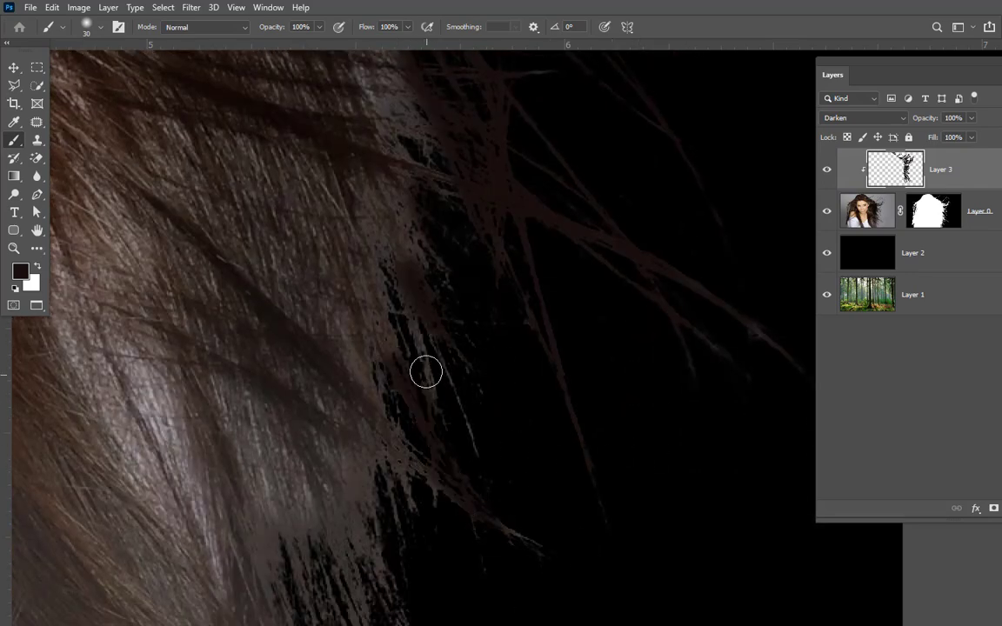
pyautogui.scroll(-4, 524, 605)
pyautogui.scroll(-2, 524, 604)
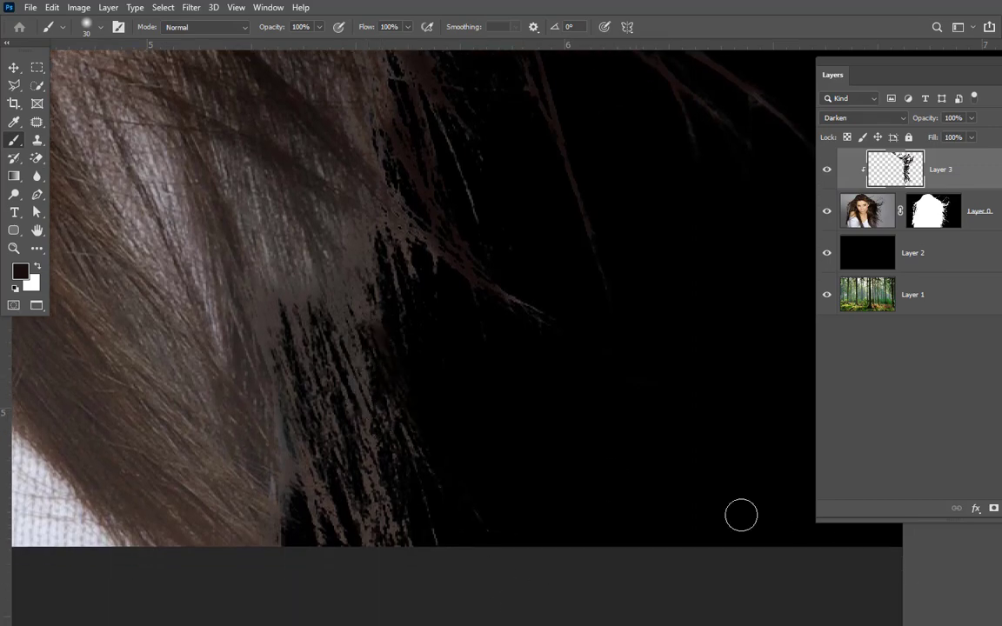
pyautogui.moveTo(251, 380)
pyautogui.mouseDown()
pyautogui.moveTo(293, 451)
pyautogui.moveTo(329, 553)
pyautogui.moveTo(321, 485)
pyautogui.moveTo(408, 601)
pyautogui.moveTo(356, 443)
pyautogui.moveTo(330, 320)
pyautogui.moveTo(382, 610)
pyautogui.moveTo(345, 342)
pyautogui.moveTo(422, 577)
pyautogui.mouseUp()
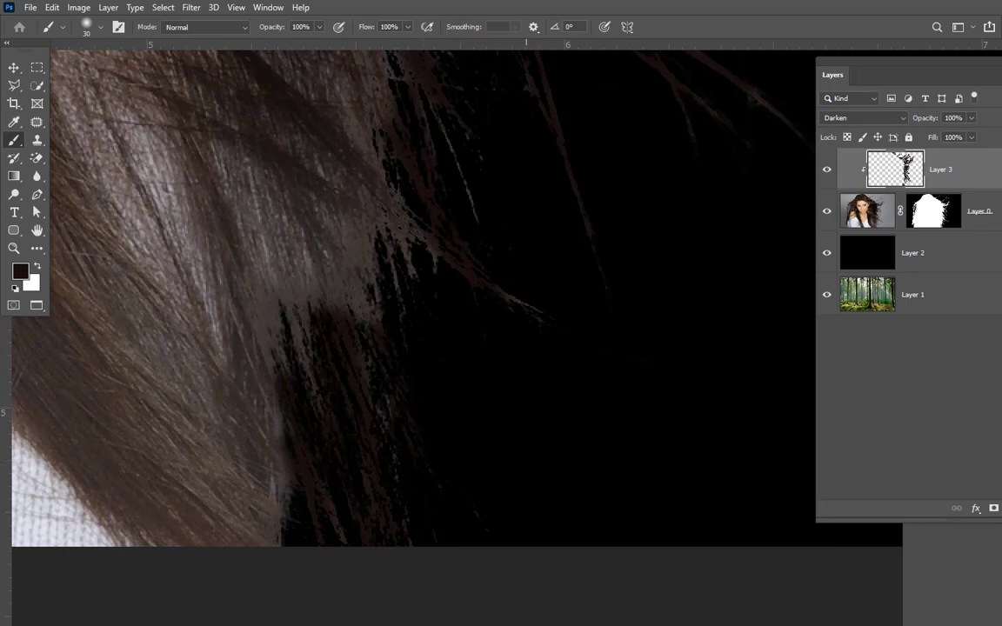
# Paint sampled dark brown over the light fringe and faint wisps along the top of the crown.
pyautogui.scroll(3, 601, 239)
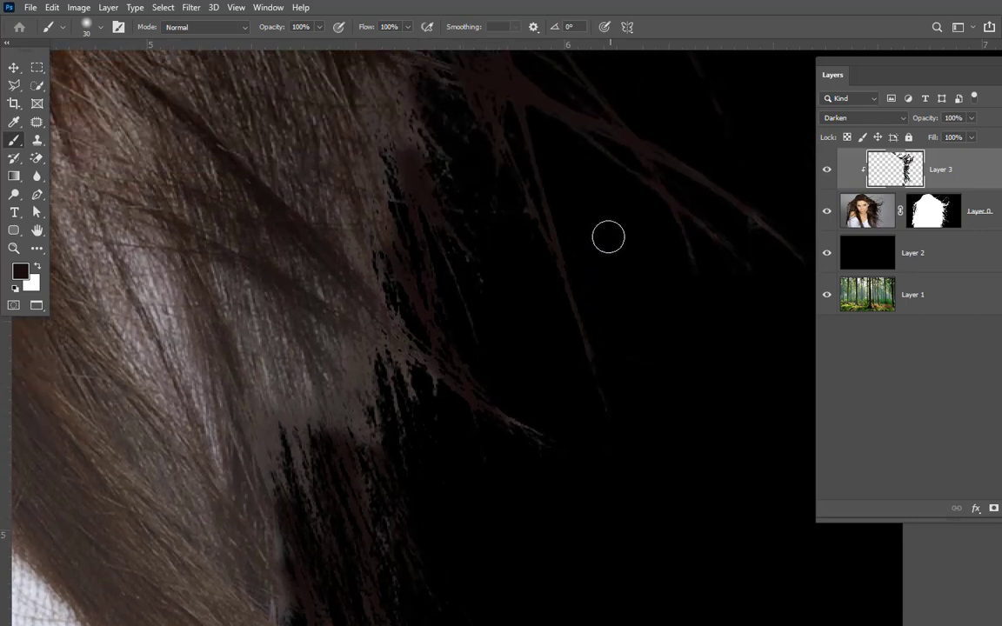
pyautogui.scroll(3, 600, 182)
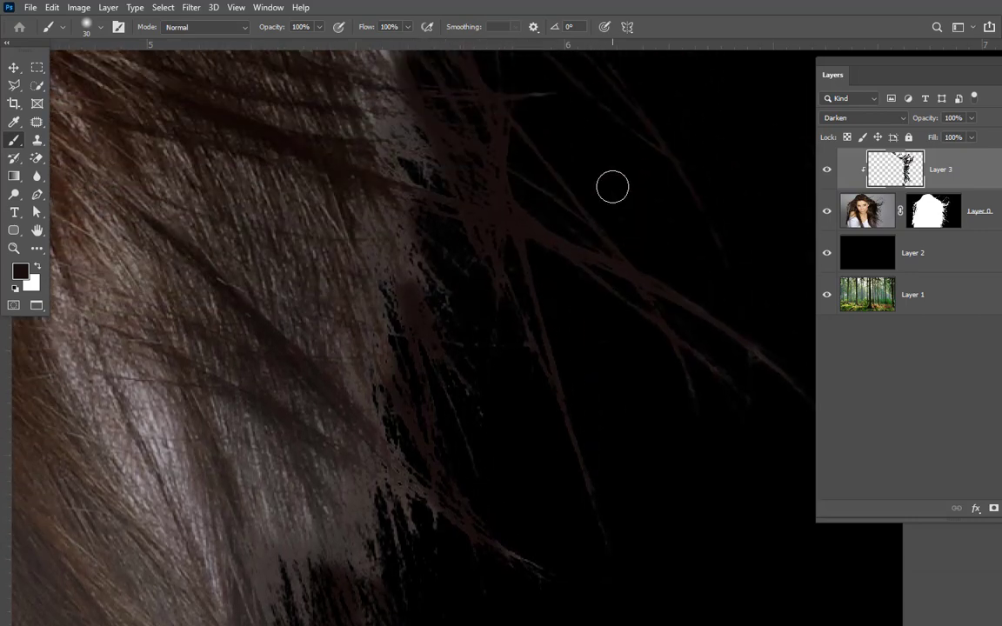
pyautogui.scroll(-3, 614, 191)
pyautogui.scroll(1, 616, 157)
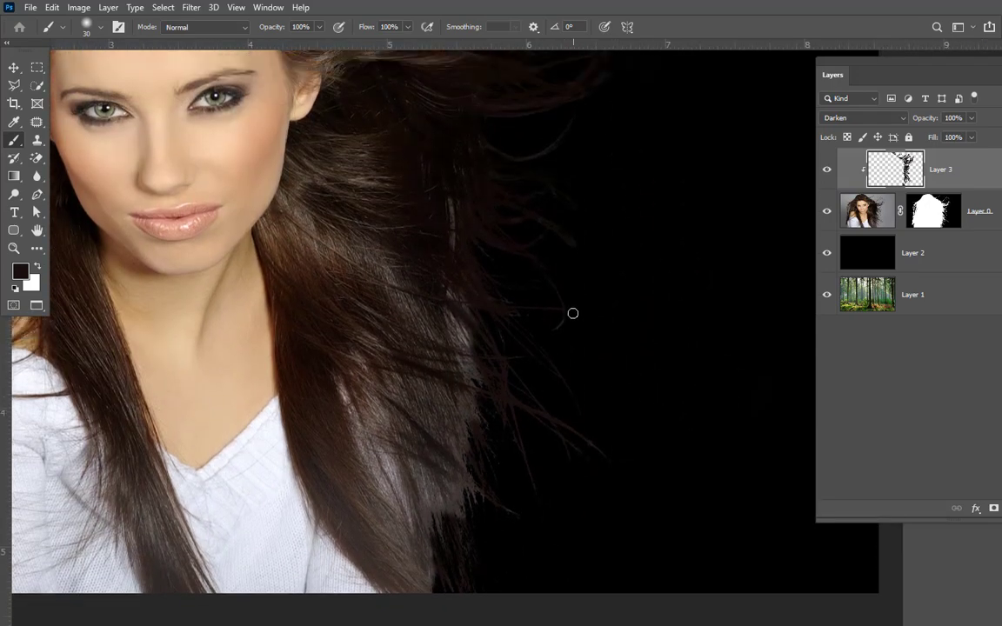
pyautogui.scroll(2, 560, 227)
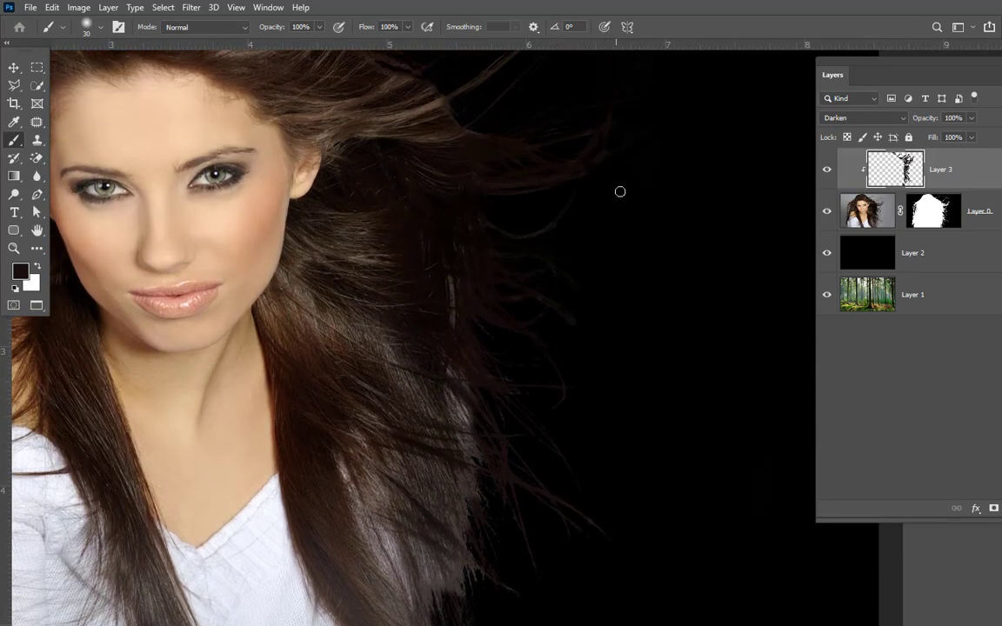
pyautogui.scroll(4, 620, 191)
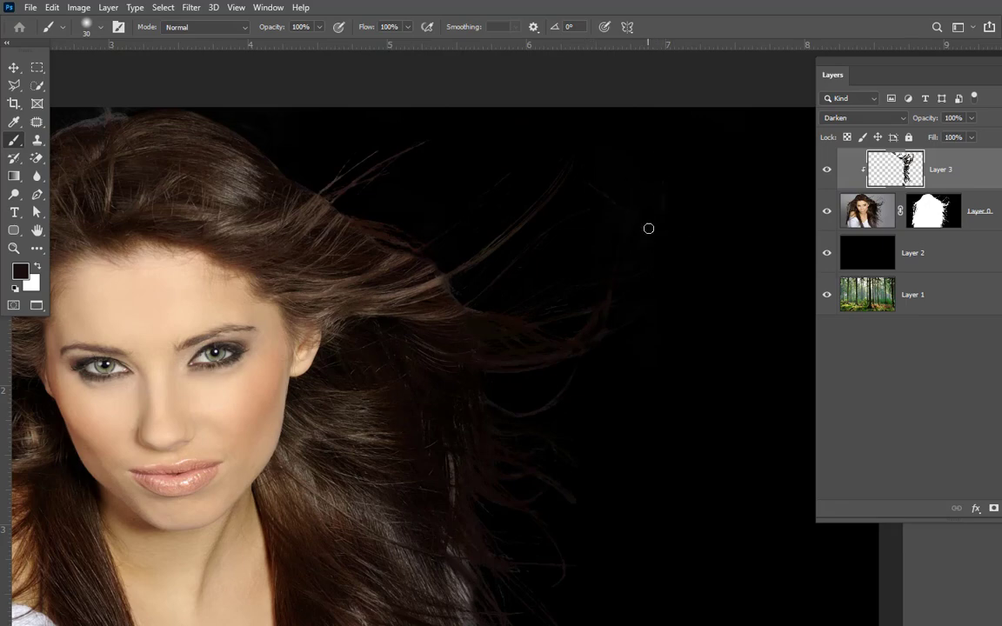
pyautogui.press('space')
pyautogui.moveTo(378, 320); pyautogui.dragTo(730, 265)
pyautogui.keyDown('ctrl'); pyautogui.click(595, 408); pyautogui.keyUp('ctrl')
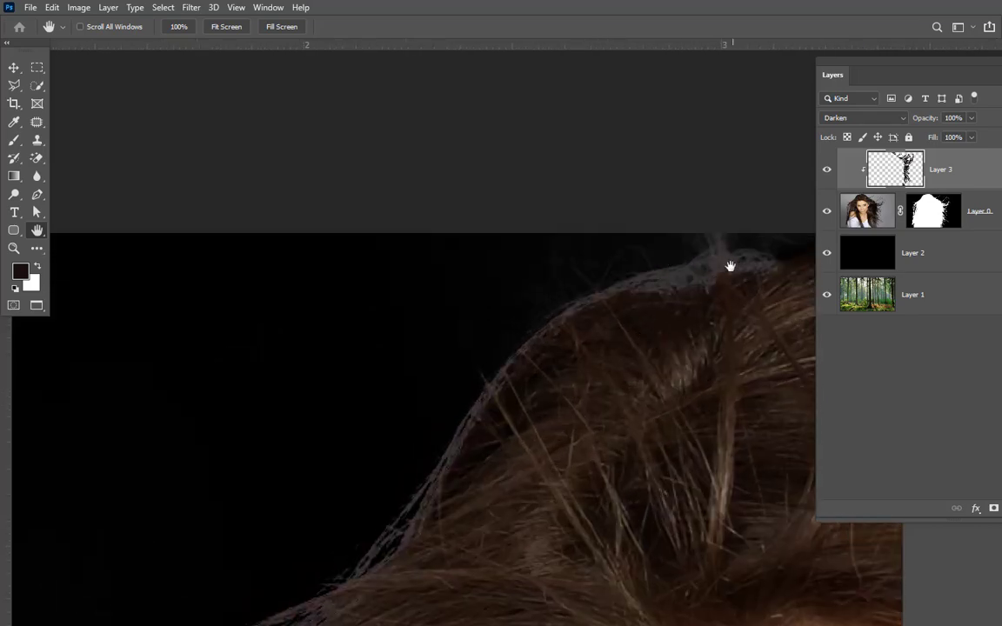
pyautogui.press('b')
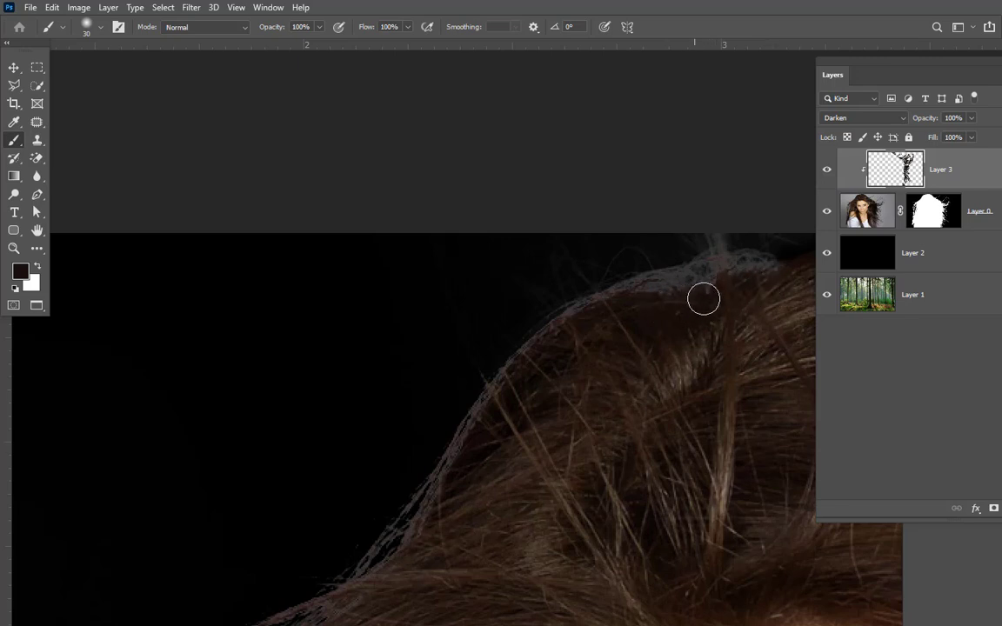
pyautogui.moveTo(788, 253); pyautogui.dragTo(752, 266)
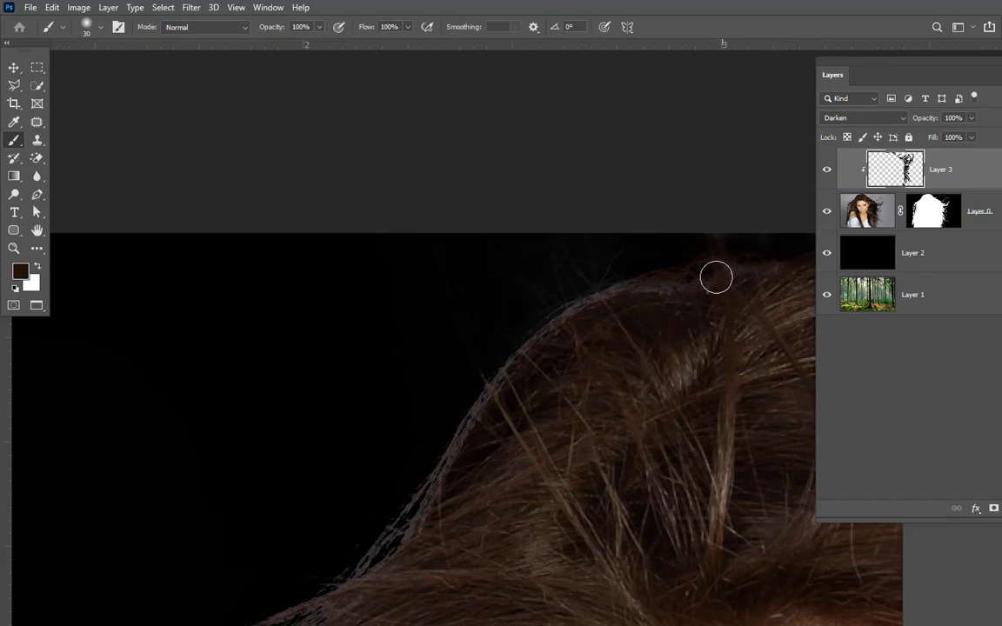
pyautogui.moveTo(716, 275)
pyautogui.mouseDown()
pyautogui.moveTo(584, 279)
pyautogui.moveTo(630, 244)
pyautogui.moveTo(587, 280)
pyautogui.moveTo(544, 246)
pyautogui.mouseUp()
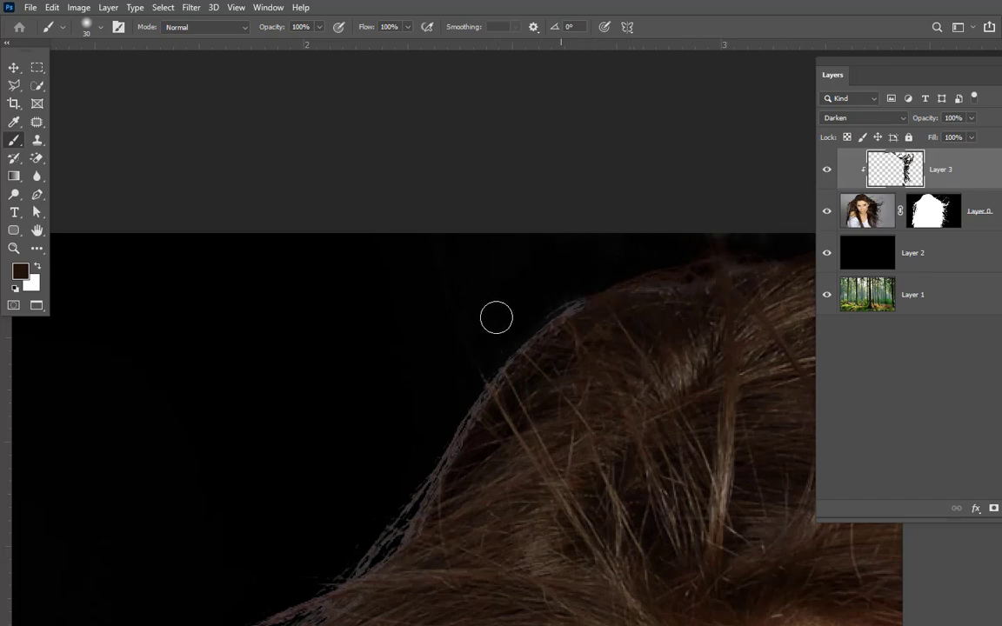
# Darken the light outline down the sloping edge of the head, including the ragged strands at its lower end.
pyautogui.moveTo(623, 252)
pyautogui.mouseDown()
pyautogui.moveTo(558, 326)
pyautogui.moveTo(511, 330)
pyautogui.moveTo(481, 381)
pyautogui.moveTo(480, 333)
pyautogui.moveTo(443, 285)
pyautogui.moveTo(500, 326)
pyautogui.moveTo(575, 296)
pyautogui.moveTo(444, 379)
pyautogui.moveTo(469, 415)
pyautogui.moveTo(500, 389)
pyautogui.moveTo(497, 405)
pyautogui.moveTo(484, 393)
pyautogui.moveTo(413, 489)
pyautogui.moveTo(436, 478)
pyautogui.moveTo(367, 558)
pyautogui.moveTo(400, 528)
pyautogui.moveTo(313, 583)
pyautogui.moveTo(341, 582)
pyautogui.moveTo(304, 594)
pyautogui.mouseUp()
pyautogui.scroll(-5, 454, 506)
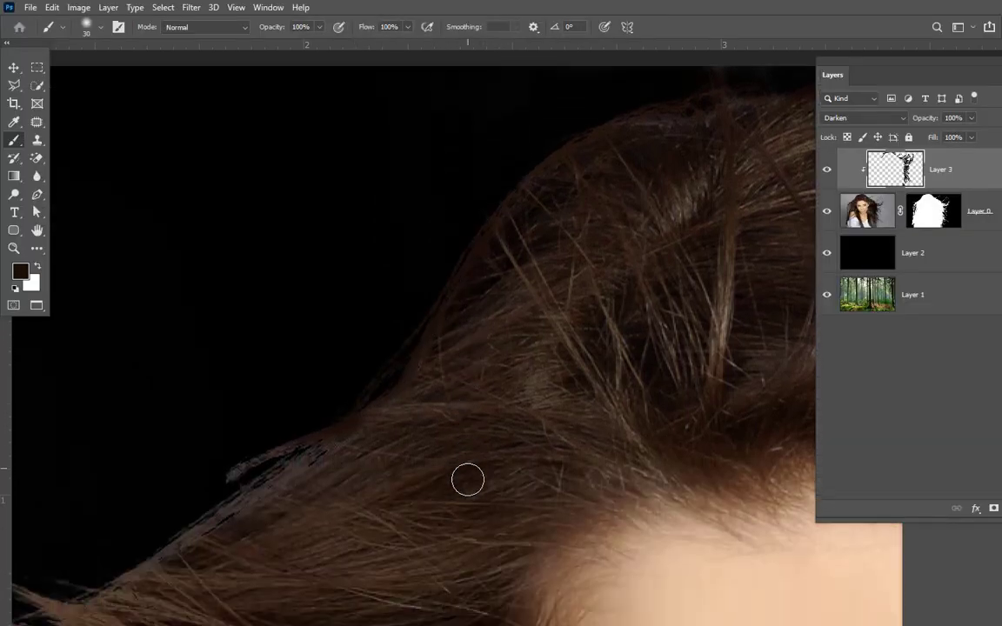
pyautogui.moveTo(339, 429)
pyautogui.mouseDown()
pyautogui.moveTo(246, 471)
pyautogui.moveTo(184, 470)
pyautogui.moveTo(251, 426)
pyautogui.moveTo(295, 428)
pyautogui.mouseUp()
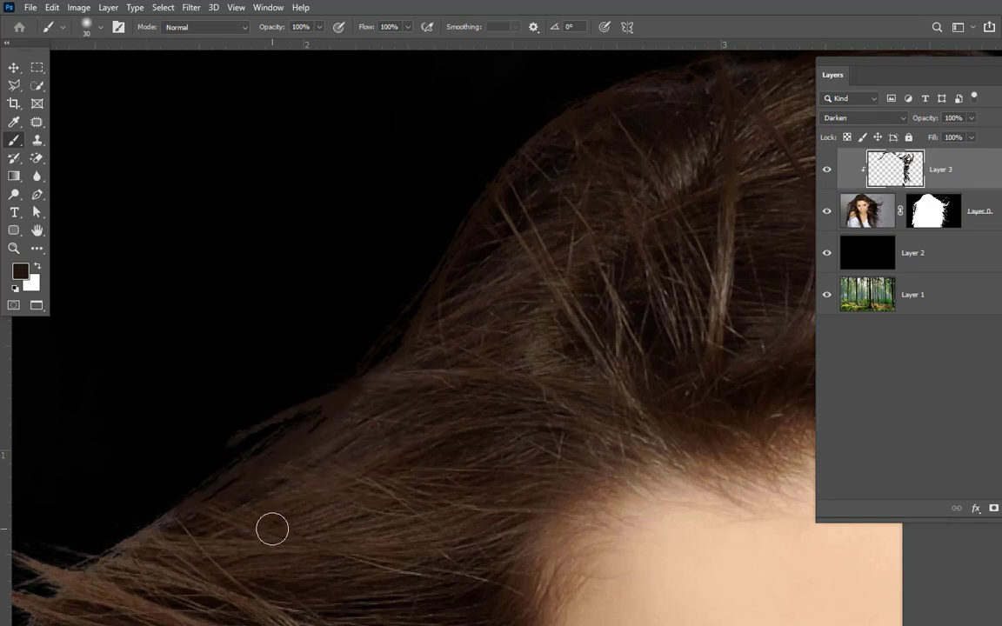
# Paint sampled dark browns over the pointed flyaway wisps below the head's slope and the curved outer hair edge beneath them.
pyautogui.press('space')
pyautogui.moveTo(224, 532)
pyautogui.mouseDown()
pyautogui.moveTo(441, 405)
pyautogui.moveTo(437, 364)
pyautogui.moveTo(400, 362)
pyautogui.moveTo(376, 347)
pyautogui.mouseUp()
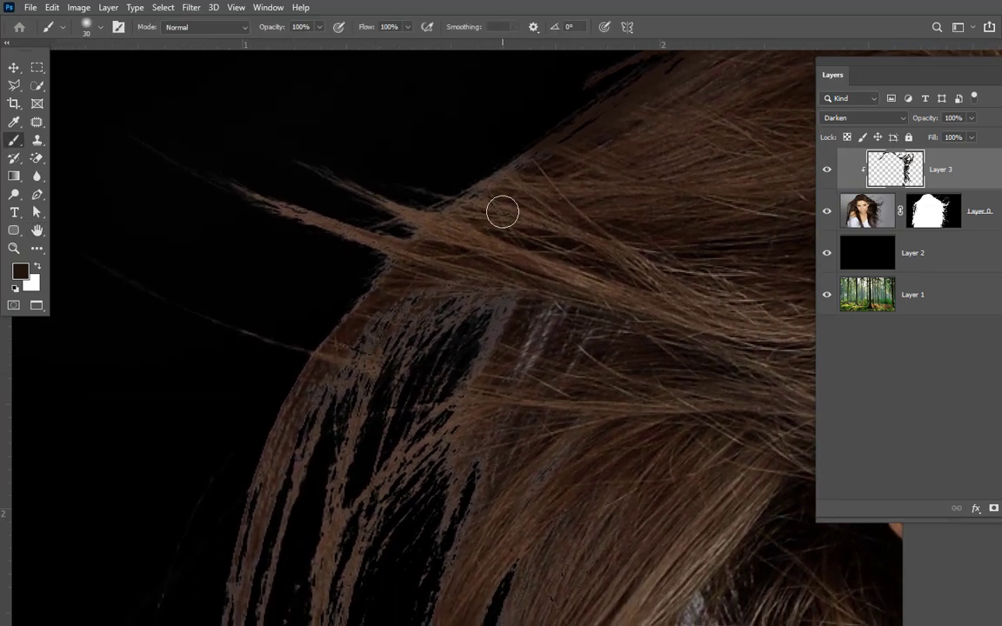
pyautogui.moveTo(409, 218); pyautogui.dragTo(301, 165)
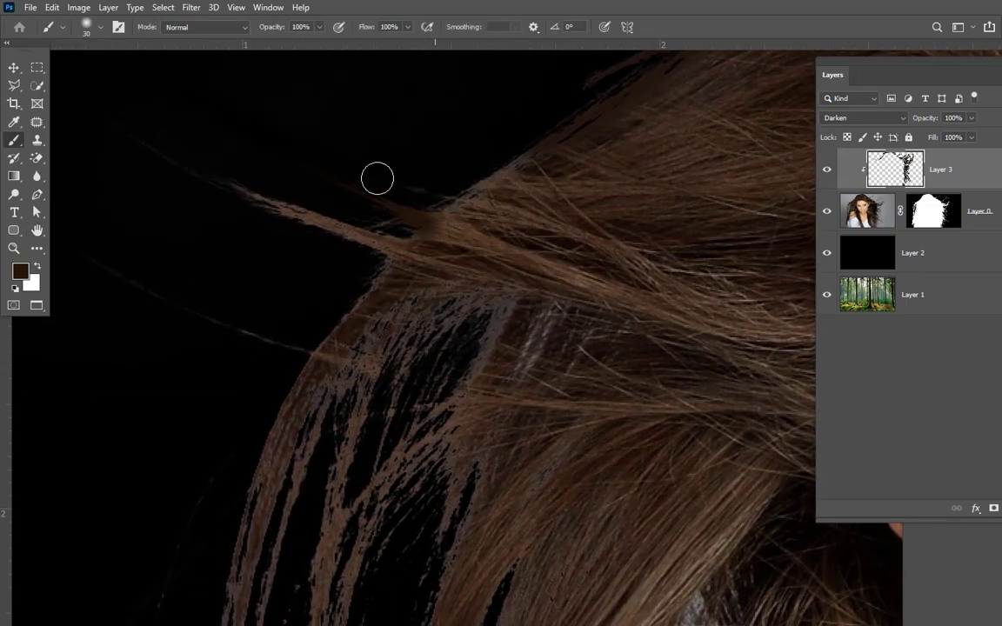
pyautogui.moveTo(317, 216)
pyautogui.mouseDown()
pyautogui.moveTo(346, 302)
pyautogui.moveTo(410, 302)
pyautogui.moveTo(414, 279)
pyautogui.moveTo(385, 287)
pyautogui.moveTo(320, 368)
pyautogui.moveTo(323, 353)
pyautogui.moveTo(287, 333)
pyautogui.mouseUp()
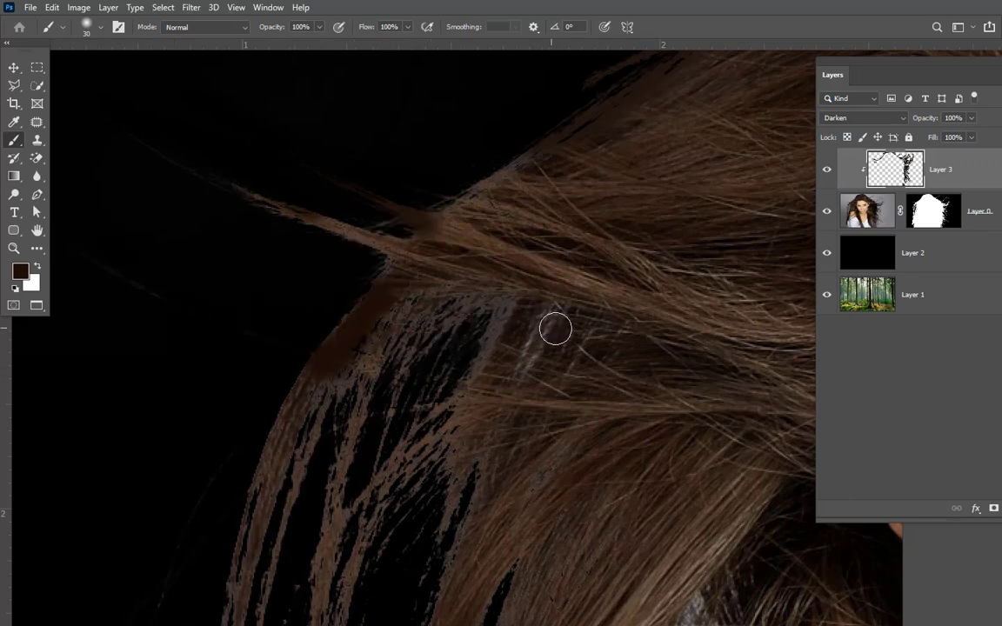
# Paint sampled browns over the separated vertical strands on this side of the hair, down past the bare shoulder.
pyautogui.moveTo(545, 276); pyautogui.dragTo(469, 385)
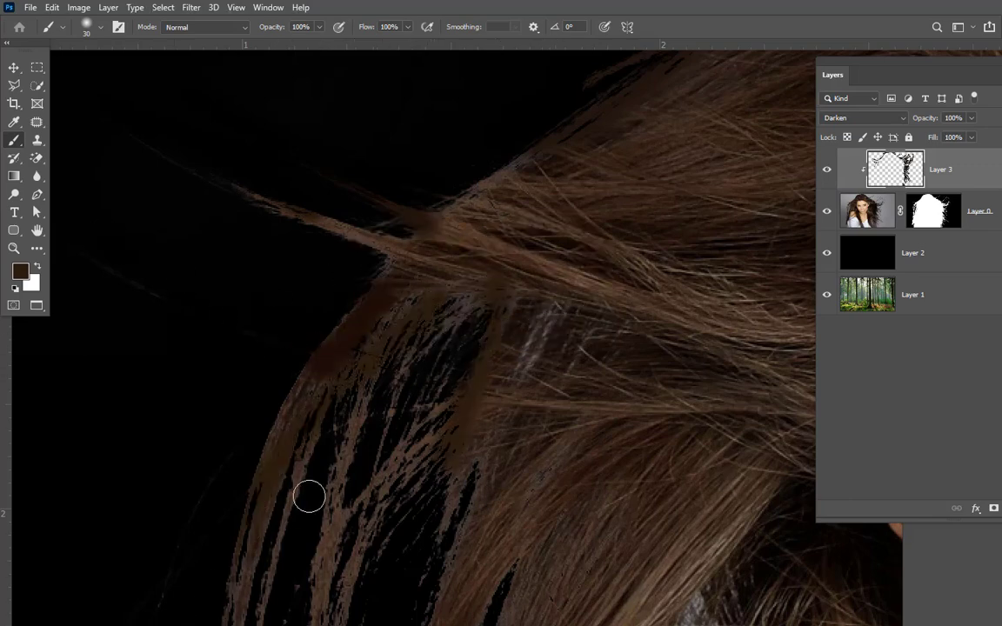
pyautogui.moveTo(314, 542)
pyautogui.mouseDown()
pyautogui.moveTo(332, 611)
pyautogui.moveTo(346, 550)
pyautogui.moveTo(339, 621)
pyautogui.moveTo(458, 452)
pyautogui.moveTo(414, 625)
pyautogui.moveTo(494, 515)
pyautogui.mouseUp()
pyautogui.scroll(-5, 521, 481)
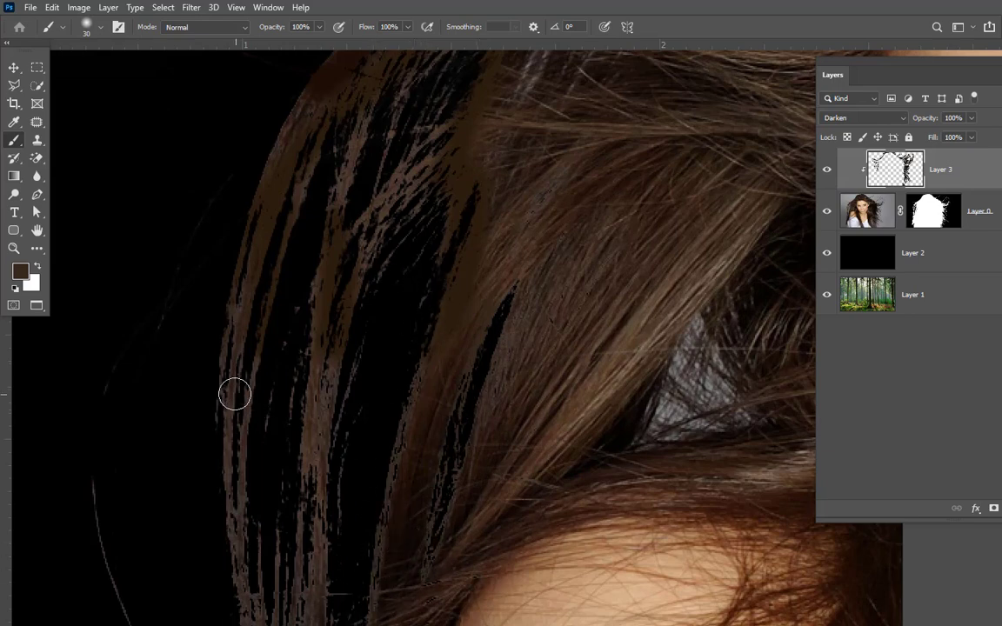
pyautogui.scroll(-8, 261, 596)
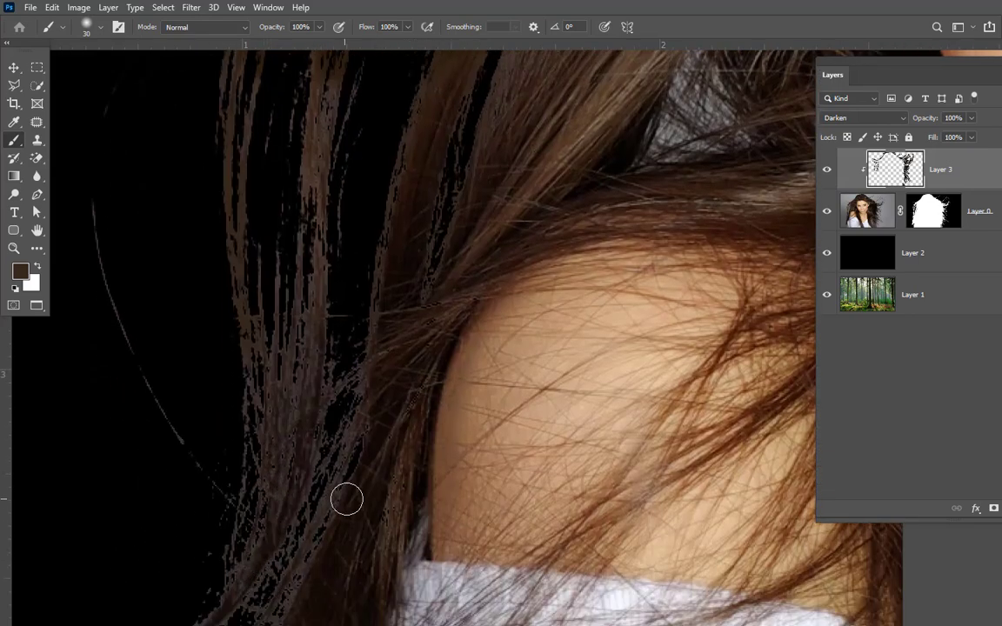
pyautogui.moveTo(347, 498)
pyautogui.mouseDown()
pyautogui.moveTo(359, 401)
pyautogui.moveTo(301, 534)
pyautogui.moveTo(307, 381)
pyautogui.moveTo(323, 316)
pyautogui.moveTo(339, 462)
pyautogui.moveTo(318, 347)
pyautogui.moveTo(289, 358)
pyautogui.moveTo(281, 483)
pyautogui.moveTo(280, 293)
pyautogui.moveTo(294, 291)
pyautogui.moveTo(268, 578)
pyautogui.moveTo(234, 461)
pyautogui.moveTo(260, 439)
pyautogui.moveTo(212, 625)
pyautogui.moveTo(207, 413)
pyautogui.moveTo(228, 367)
pyautogui.moveTo(242, 362)
pyautogui.moveTo(249, 603)
pyautogui.moveTo(272, 572)
pyautogui.moveTo(271, 611)
pyautogui.moveTo(314, 526)
pyautogui.moveTo(266, 588)
pyautogui.mouseUp()
# Sample near-black browns and darken the flicked-out wisps and the light edge of the lowest lock beside the white sweater.
pyautogui.scroll(-3, 255, 387)
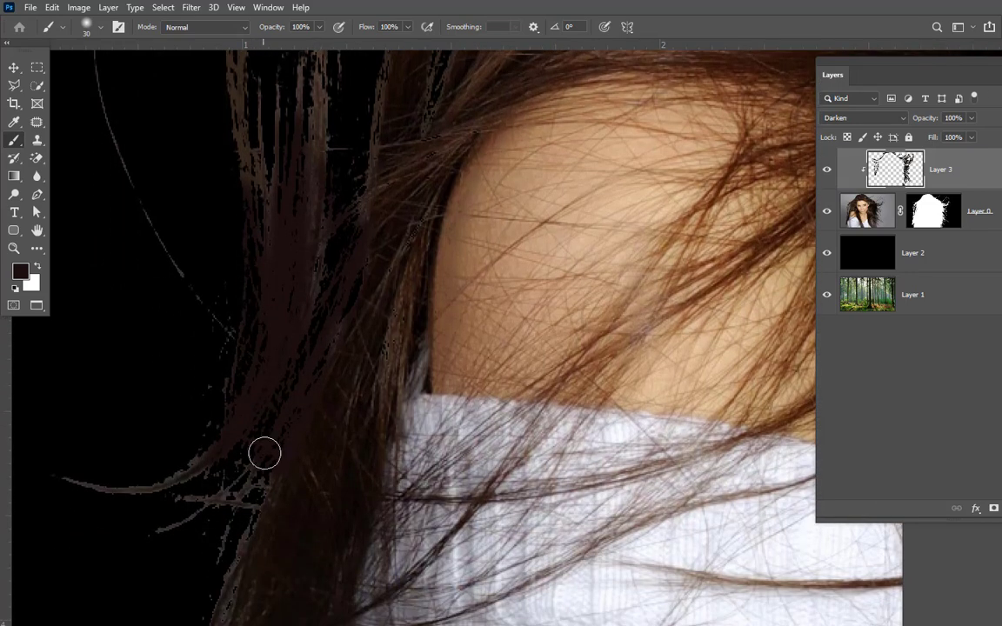
pyautogui.click(277, 484)
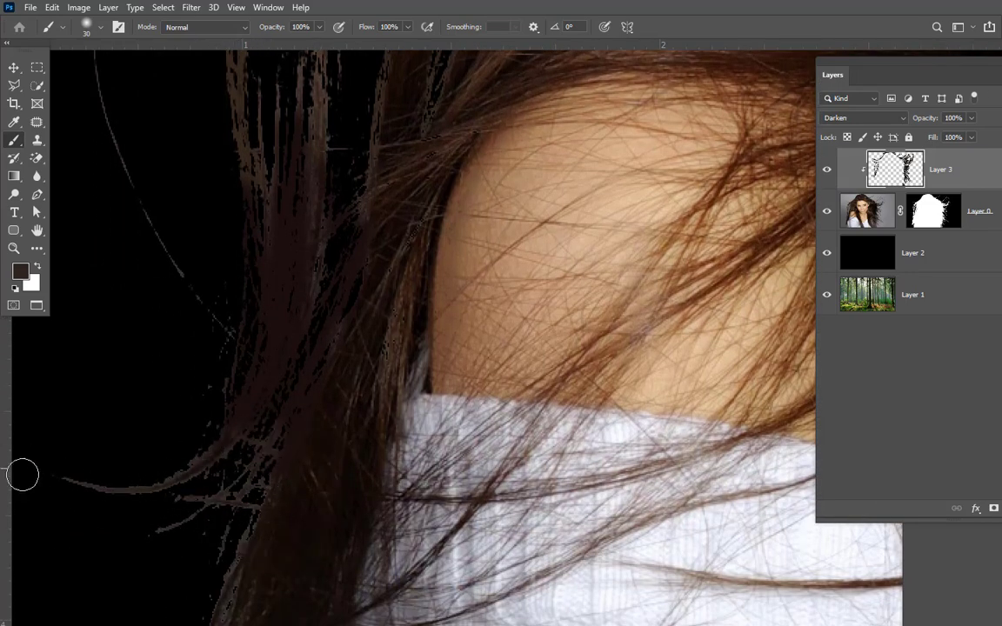
pyautogui.scroll(-3, 271, 501)
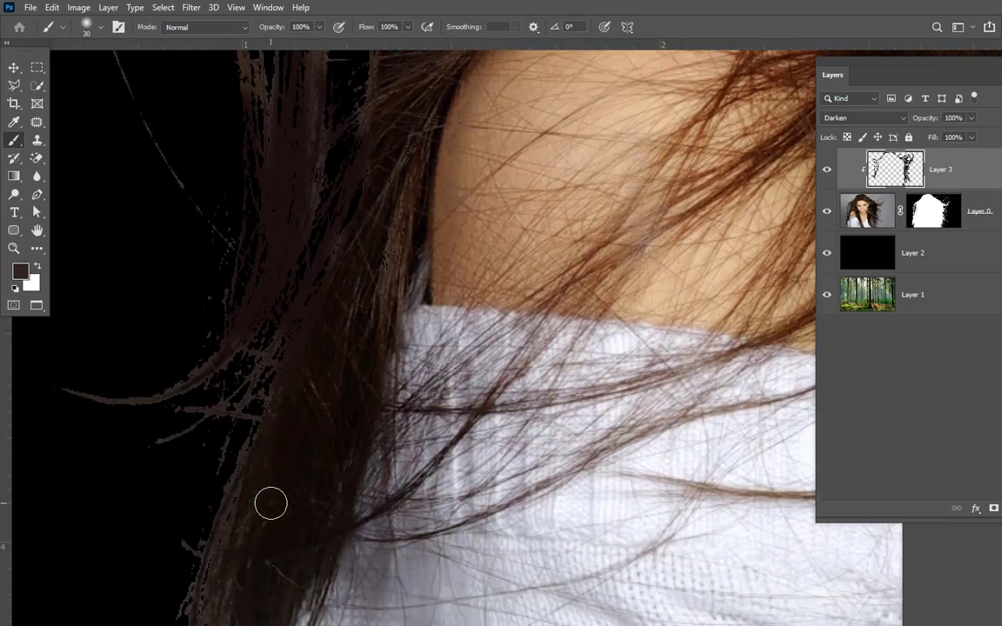
pyautogui.scroll(-3, 271, 502)
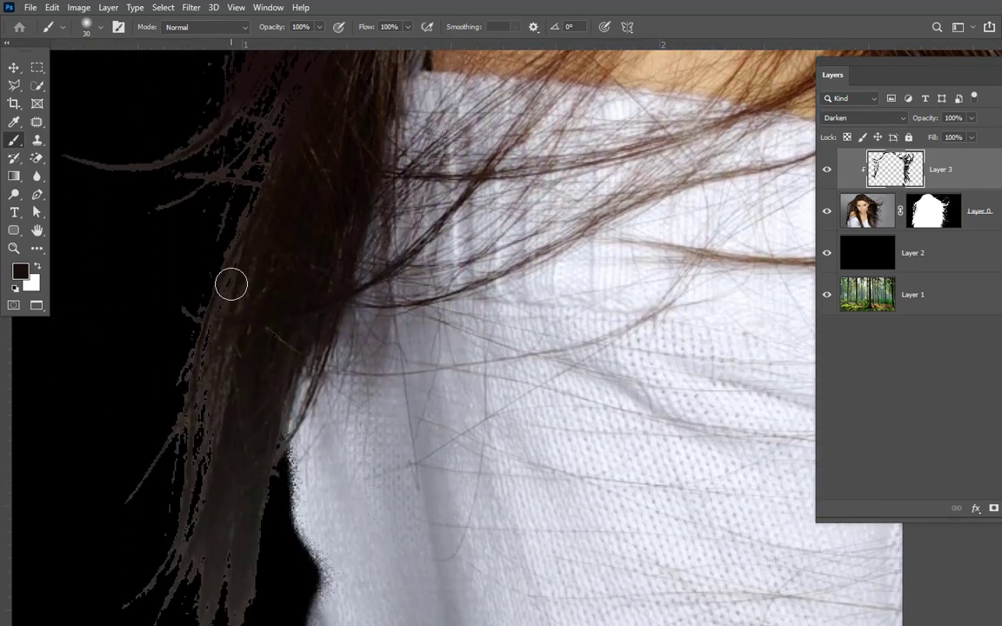
pyautogui.moveTo(202, 453)
pyautogui.mouseDown()
pyautogui.moveTo(195, 623)
pyautogui.moveTo(157, 553)
pyautogui.moveTo(179, 553)
pyautogui.moveTo(132, 624)
pyautogui.moveTo(246, 624)
pyautogui.moveTo(235, 553)
pyautogui.mouseUp()
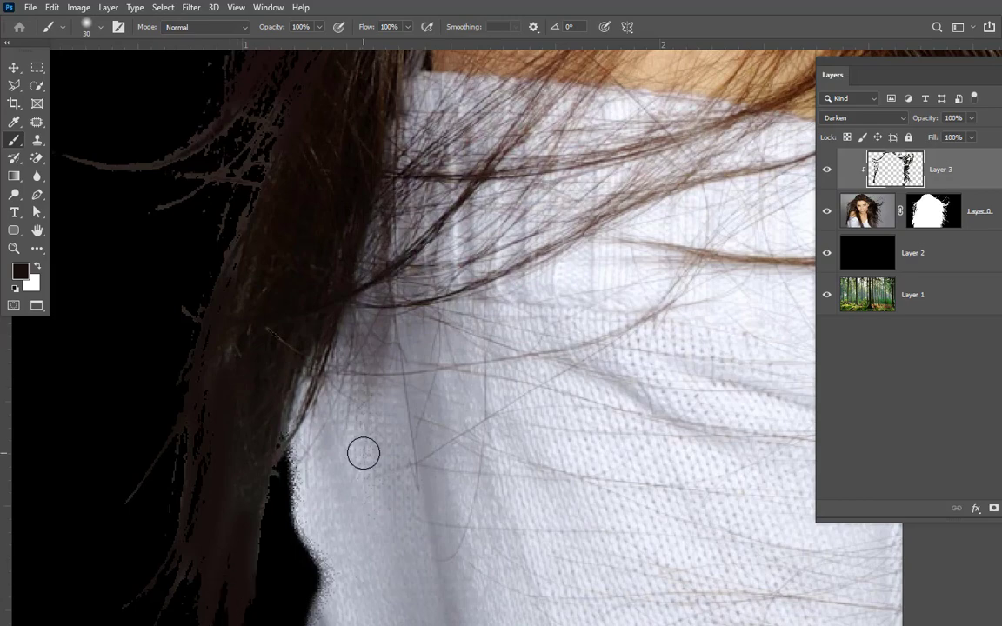
# Examine the retouched hair edges on both sides of the woman's head against the black background.
pyautogui.hotkey('ctrl', '-')
pyautogui.hotkey('ctrl', '-')
pyautogui.hotkey('ctrl', '-')
pyautogui.scroll(3, 501, 161)
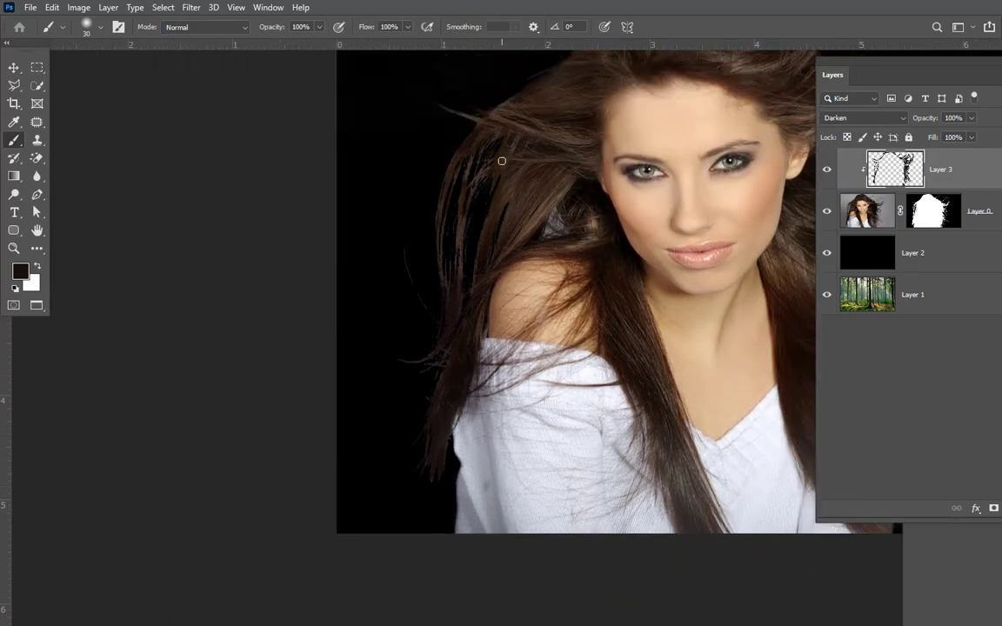
pyautogui.keyDown('alt'); pyautogui.click(451, 119); pyautogui.keyUp('alt')
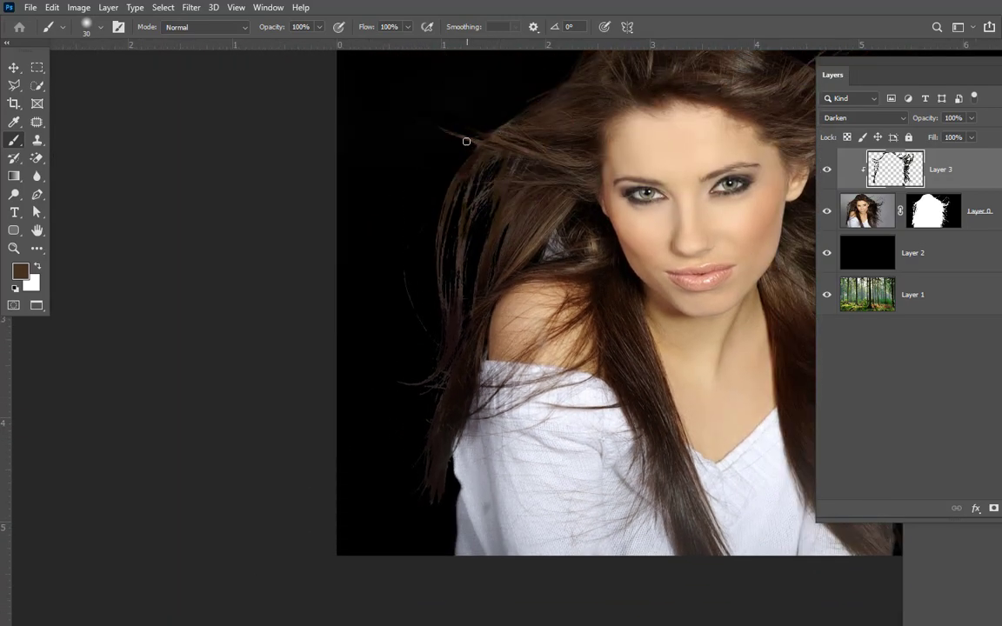
pyautogui.scroll(4, 401, 270)
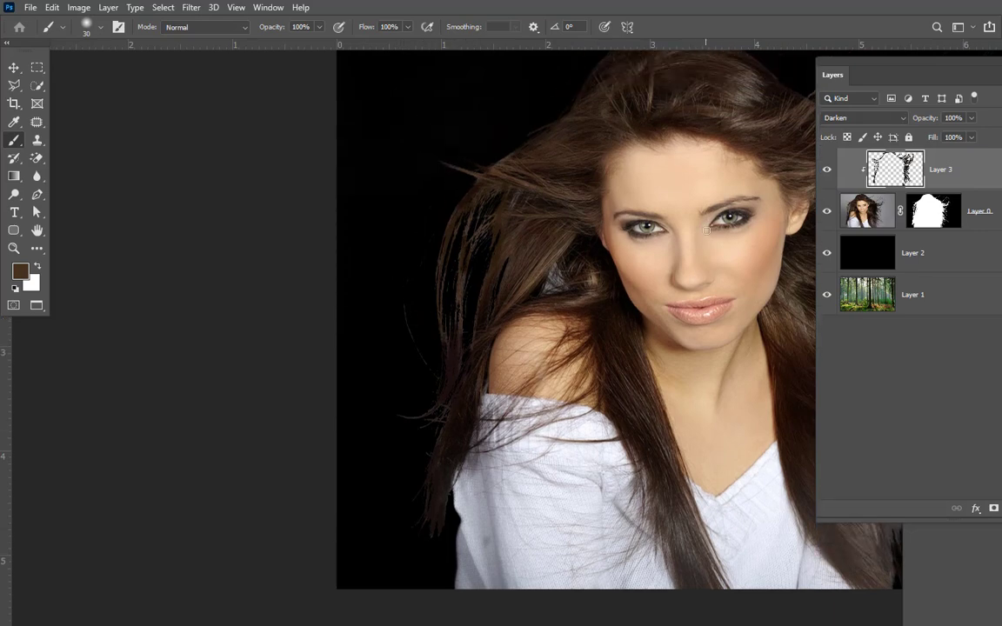
pyautogui.press('space')
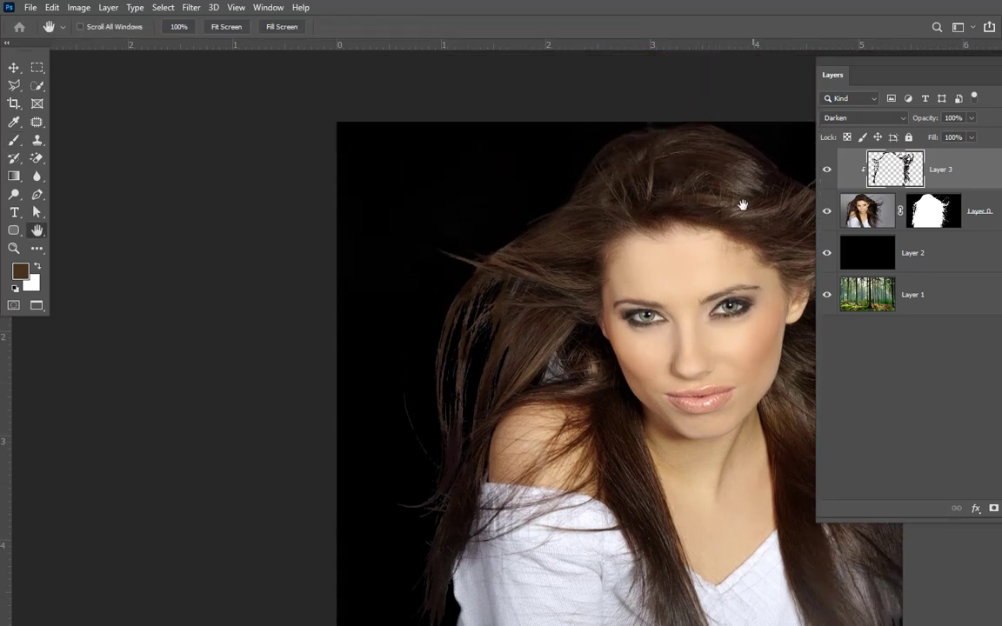
pyautogui.moveTo(741, 207); pyautogui.dragTo(441, 206)
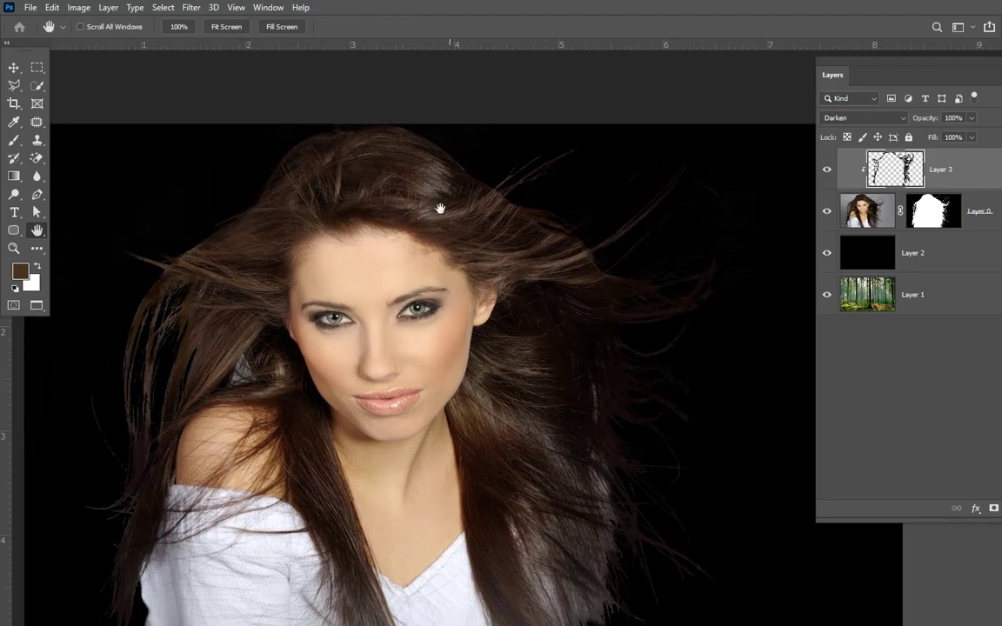
pyautogui.scroll(-4, 685, 262)
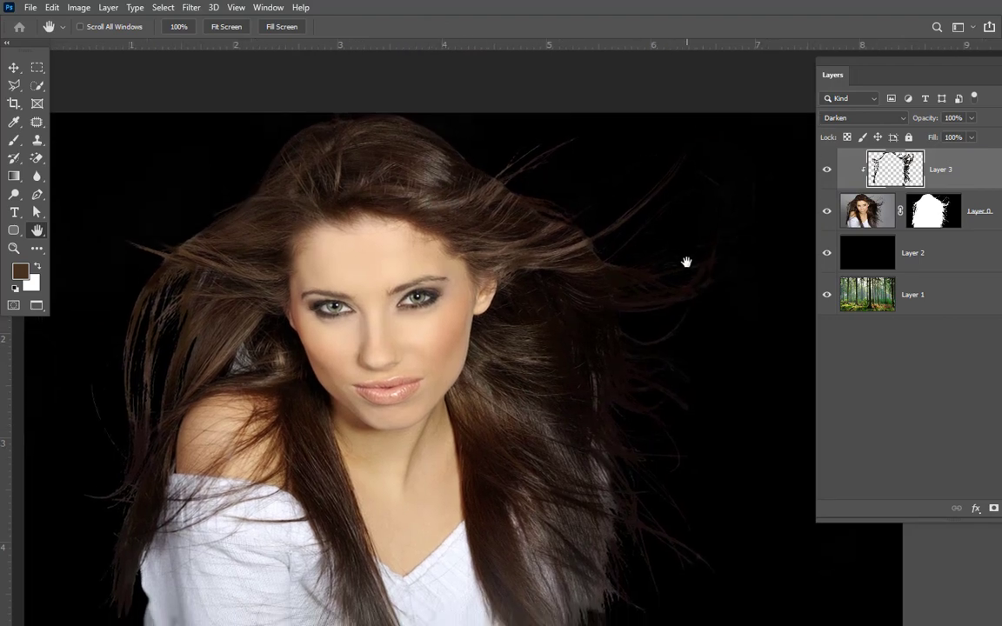
pyautogui.scroll(-2, 686, 262)
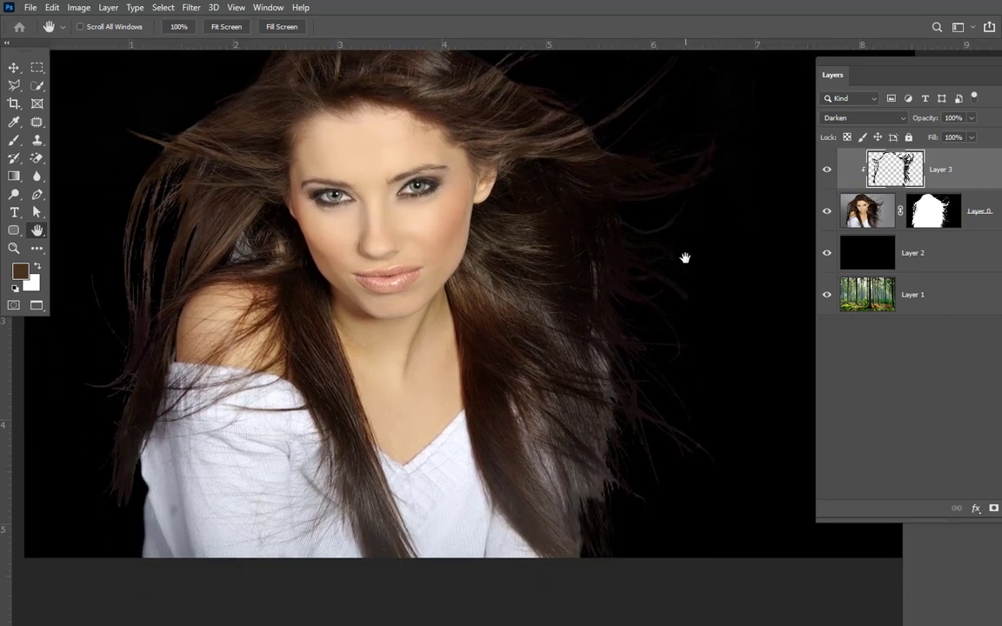
pyautogui.scroll(7, 684, 257)
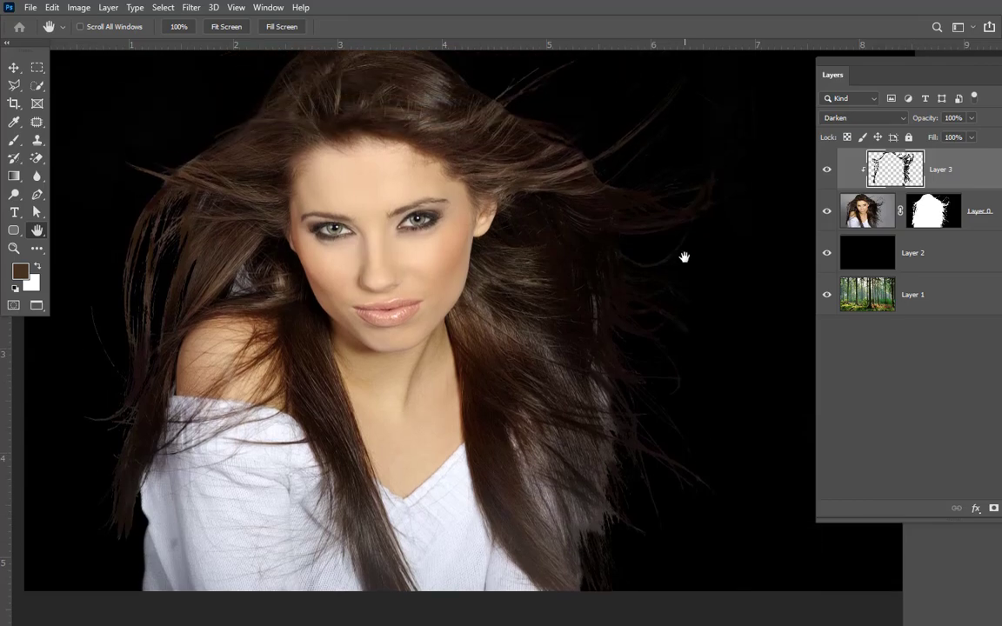
pyautogui.scroll(1, 685, 257)
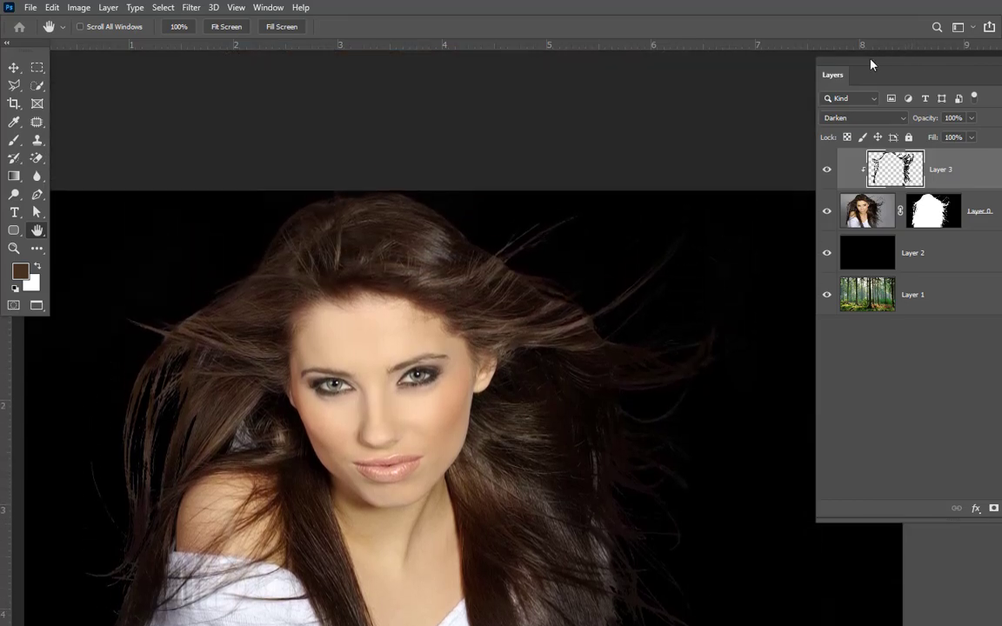
# Return from full-screen to the windowed view and delete the black Layer 2 between the cut-out and the forest.
pyautogui.moveTo(872, 63); pyautogui.dragTo(822, 85)
pyautogui.press('f')
pyautogui.press('f')
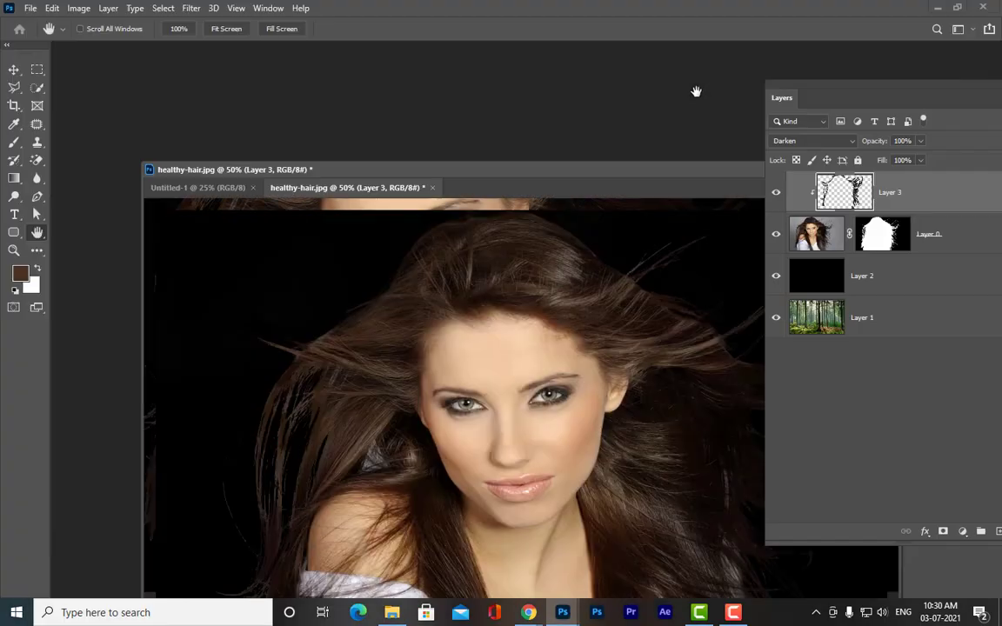
pyautogui.moveTo(600, 163); pyautogui.dragTo(478, 121)
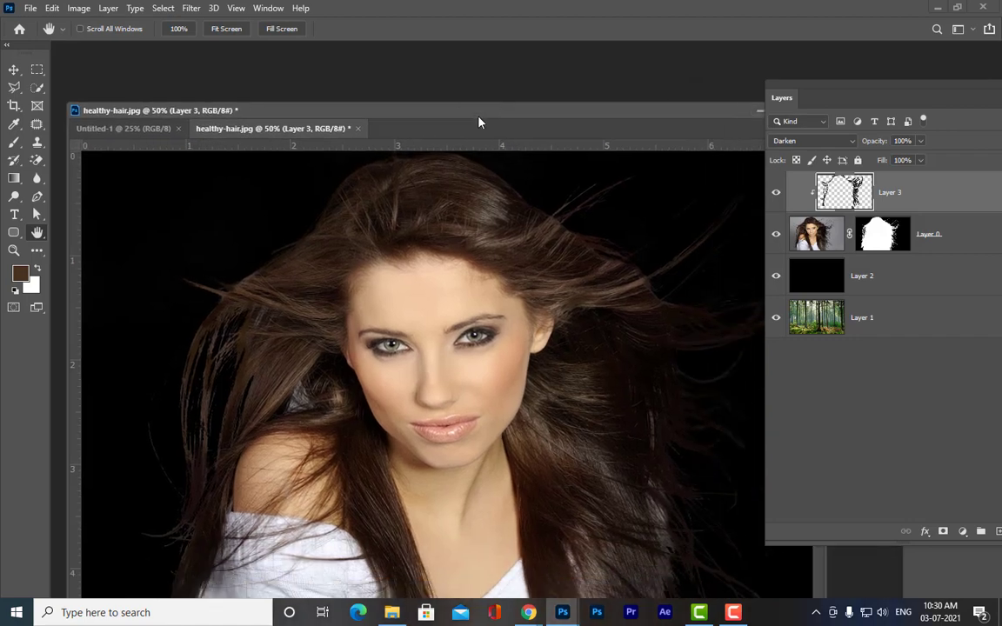
pyautogui.hotkey('ctrl', '-')
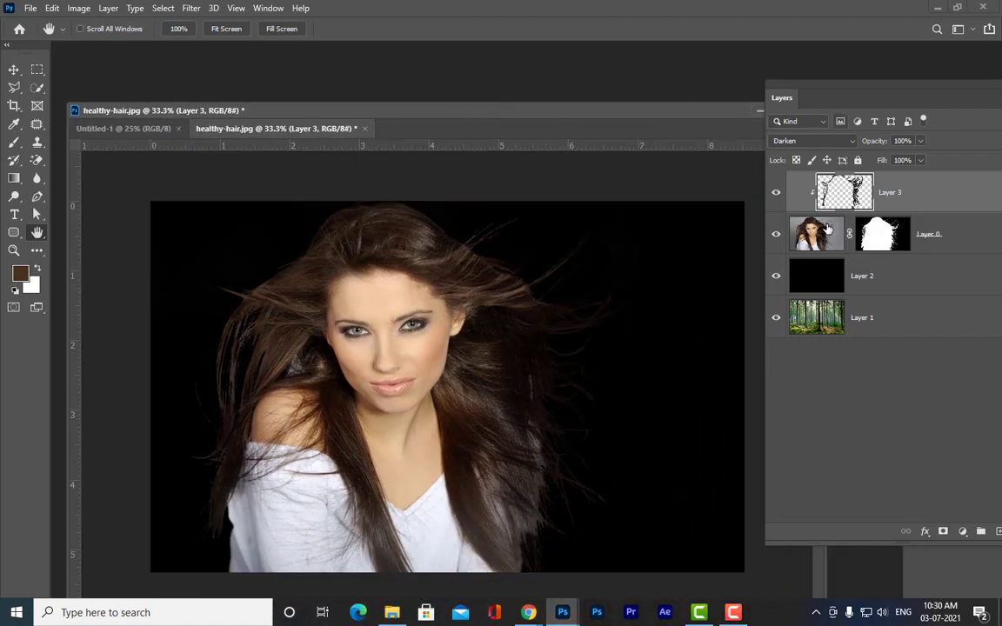
pyautogui.click(777, 277)
pyautogui.click(997, 278)
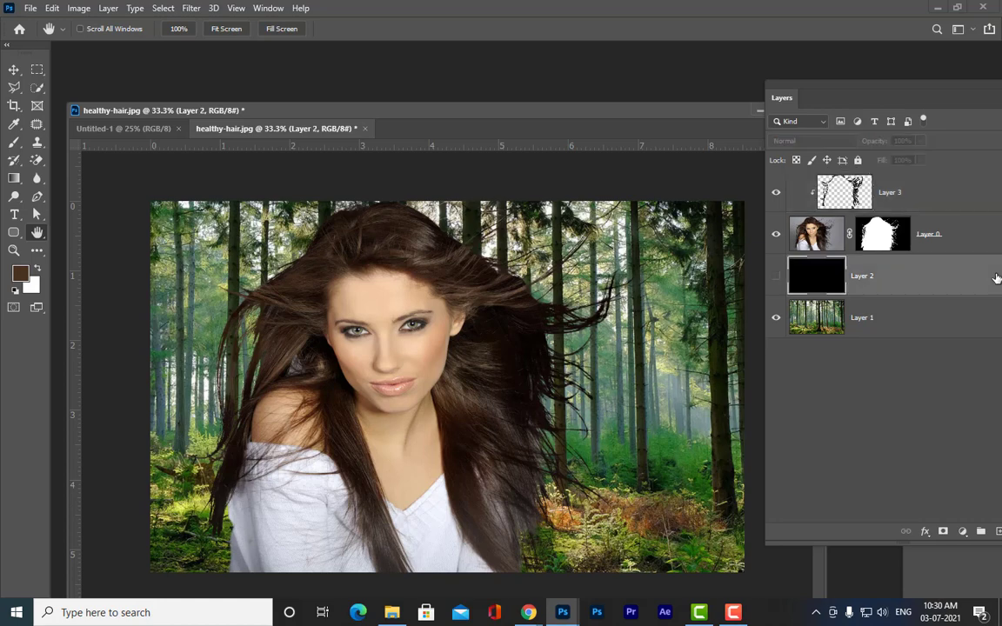
pyautogui.press('Delete')
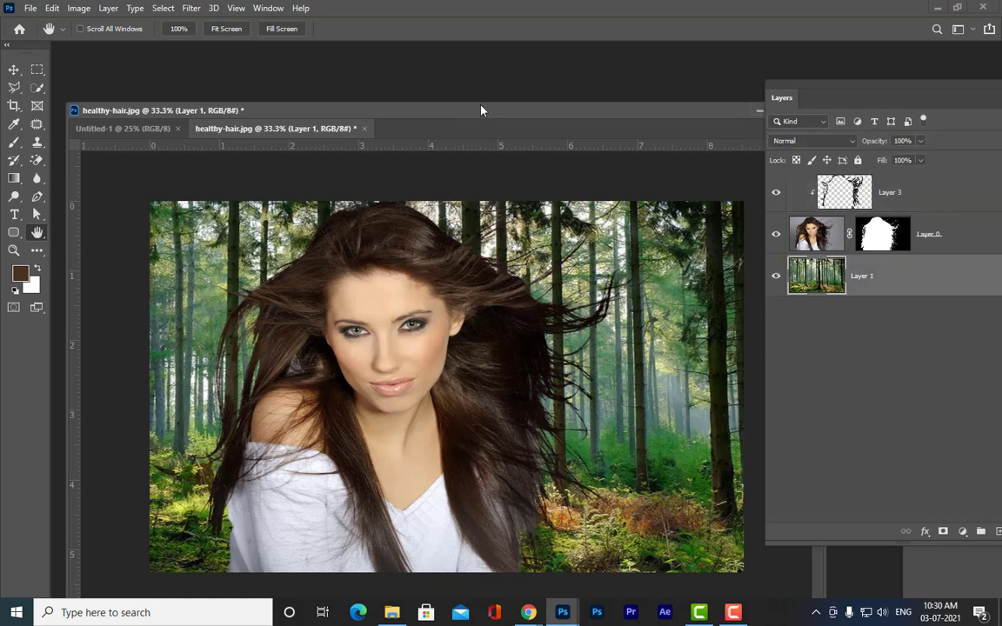
pyautogui.moveTo(482, 113); pyautogui.dragTo(470, 77)
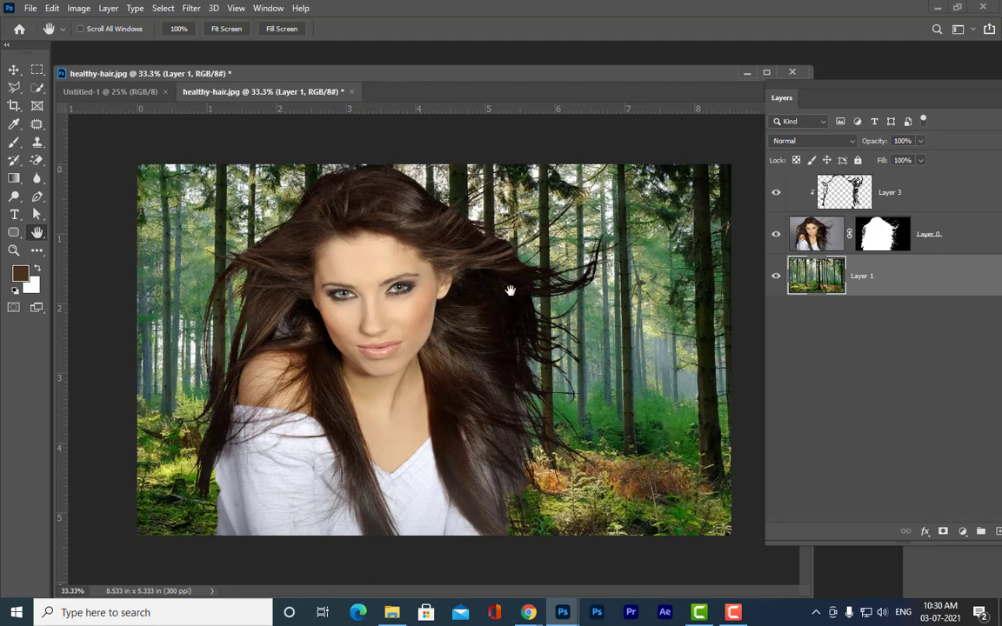
# Set the opacity of the clipped Darken layer, Layer 3, to 73%.
pyautogui.moveTo(825, 84); pyautogui.dragTo(729, 136)
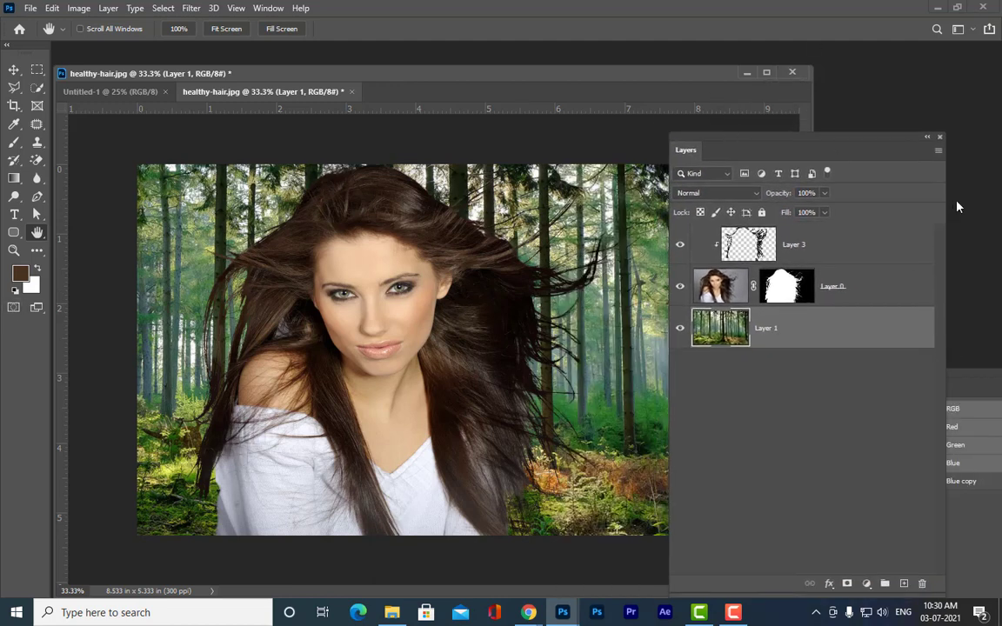
pyautogui.click(875, 246)
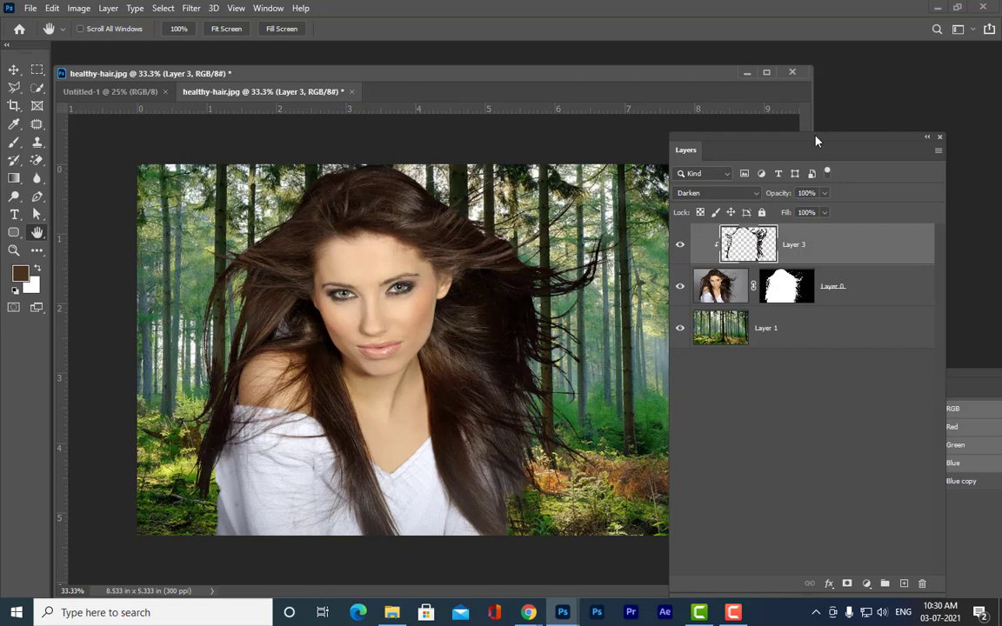
pyautogui.moveTo(815, 135); pyautogui.dragTo(871, 125)
pyautogui.click(879, 184)
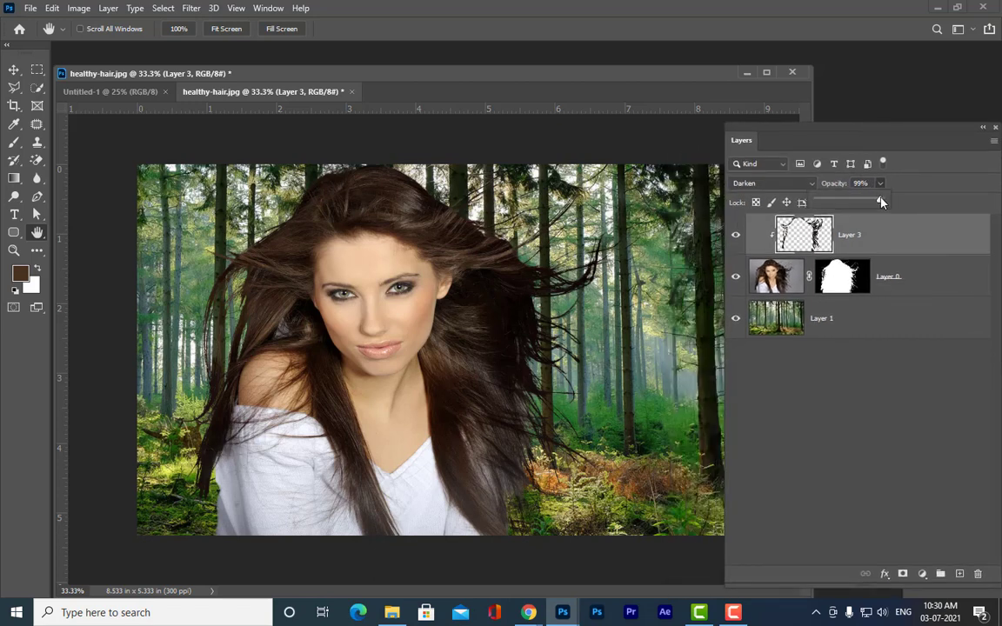
pyautogui.moveTo(869, 202); pyautogui.dragTo(861, 203)
pyautogui.click(943, 172)
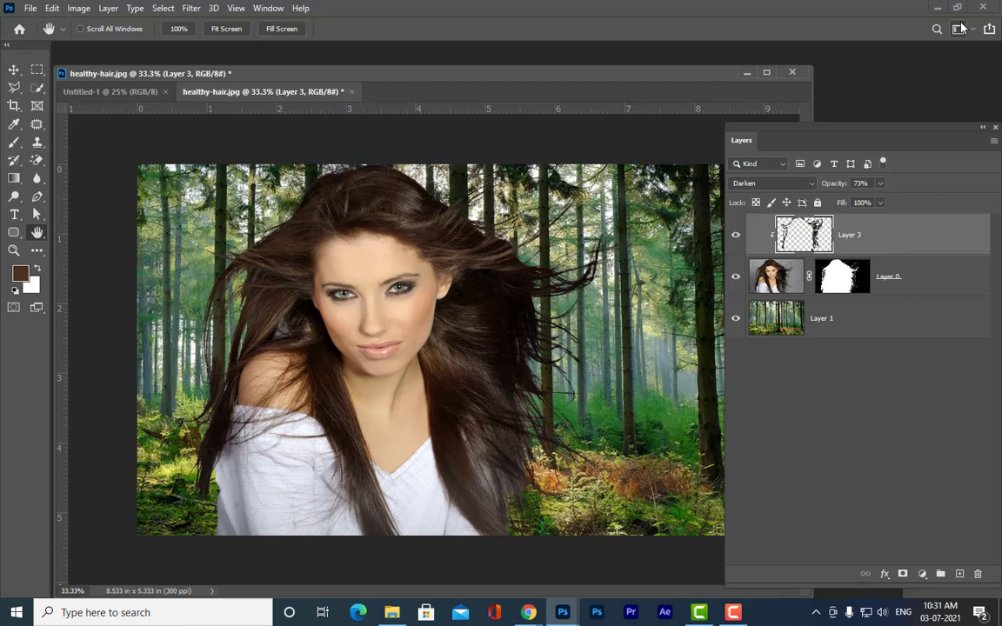
# Close healthy-hair.jpg without saving the changes.
pyautogui.moveTo(347, 93); pyautogui.dragTo(402, 99)
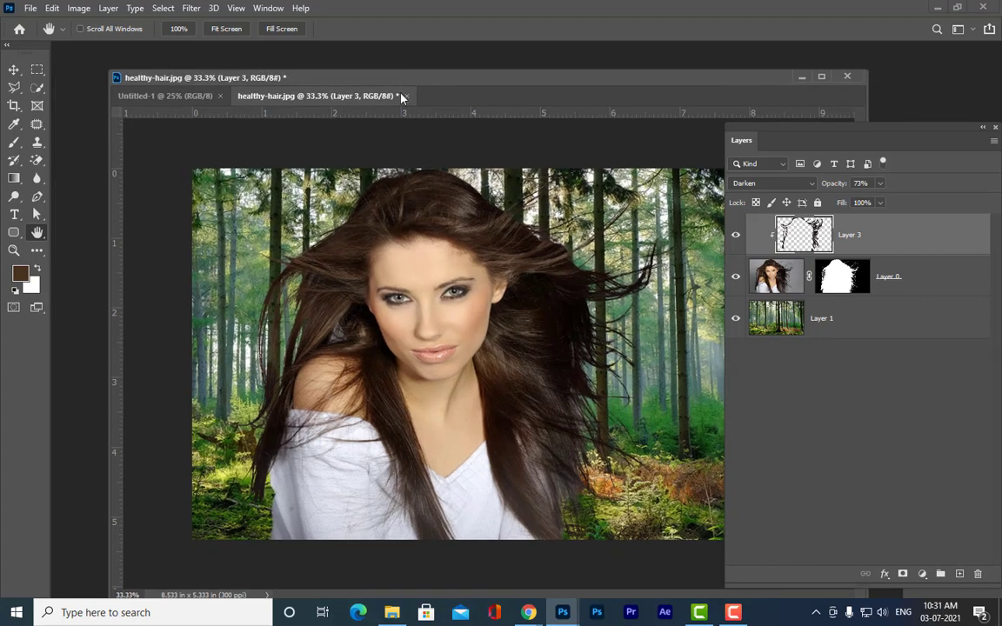
pyautogui.click(407, 97)
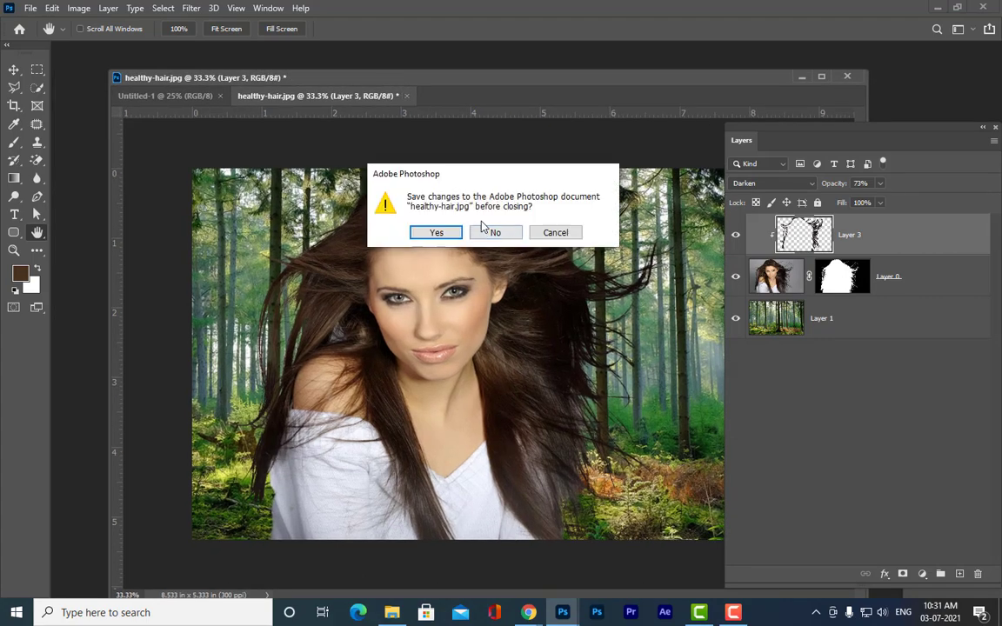
pyautogui.click(492, 233)
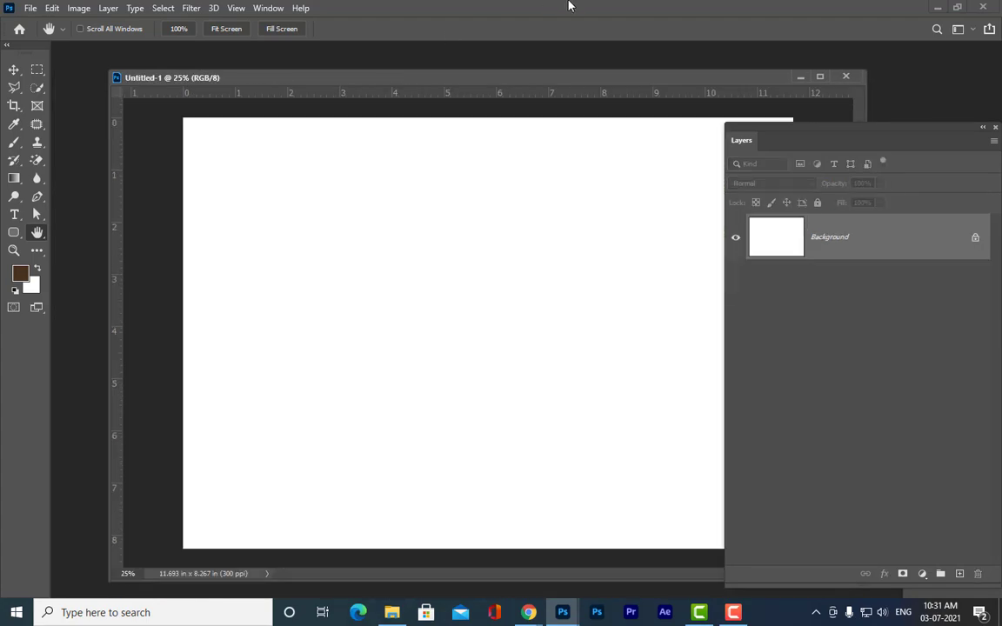
# Open the image hair from the photoshop ref images folder.
pyautogui.hotkey('ctrl', 'o')
pyautogui.scroll(-10, 703, 329)
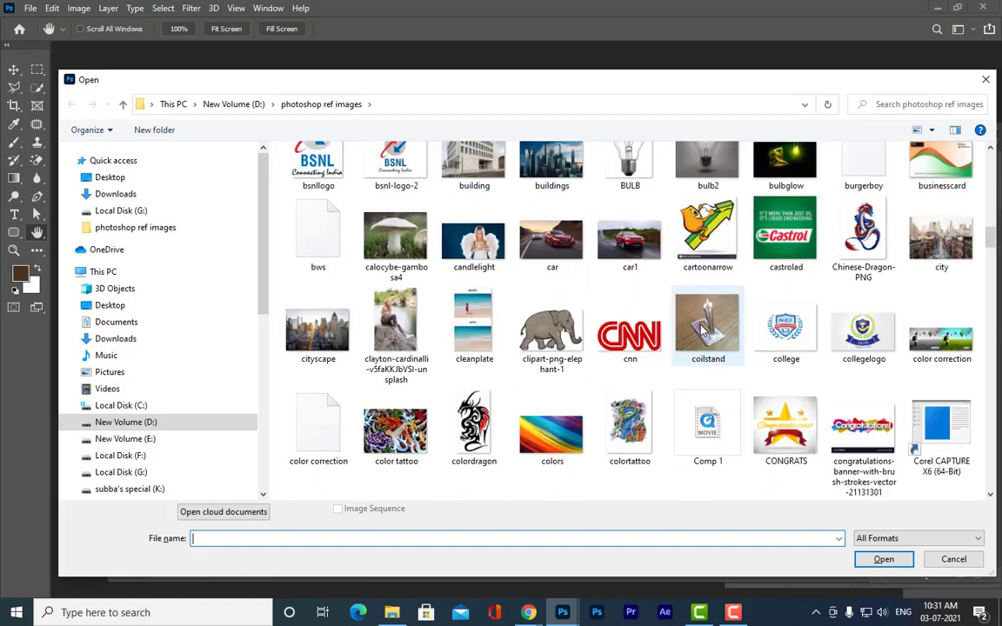
pyautogui.scroll(-8, 703, 329)
pyautogui.scroll(7, 703, 329)
pyautogui.scroll(-6, 703, 329)
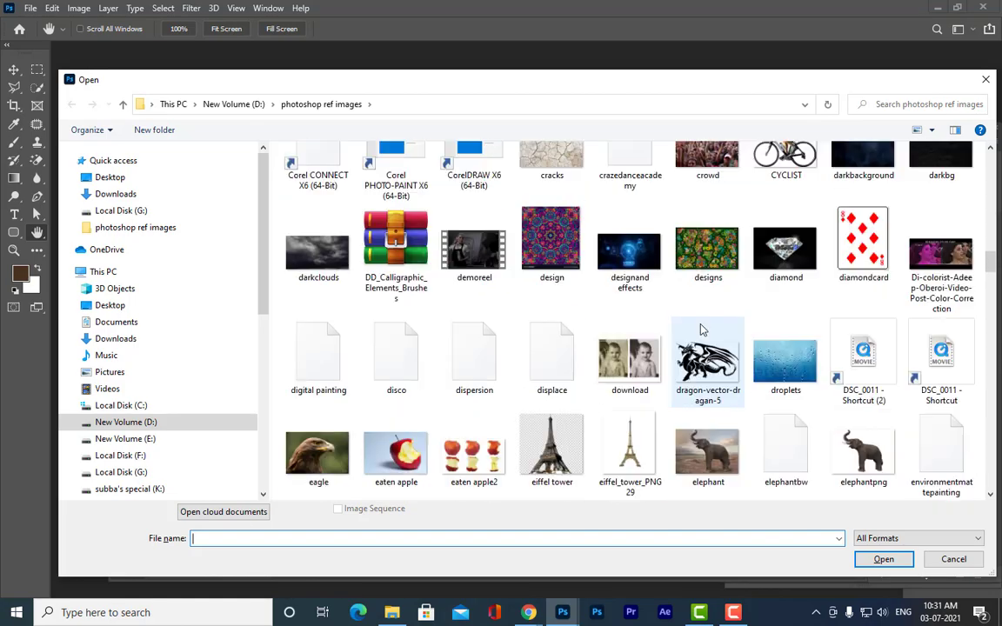
pyautogui.scroll(-6, 703, 329)
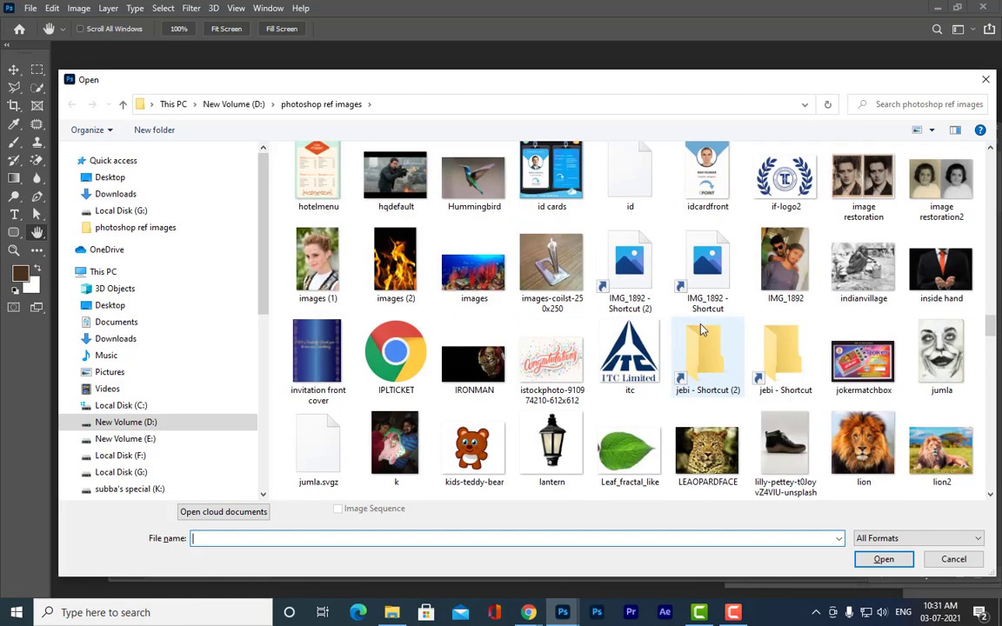
pyautogui.scroll(-12, 703, 329)
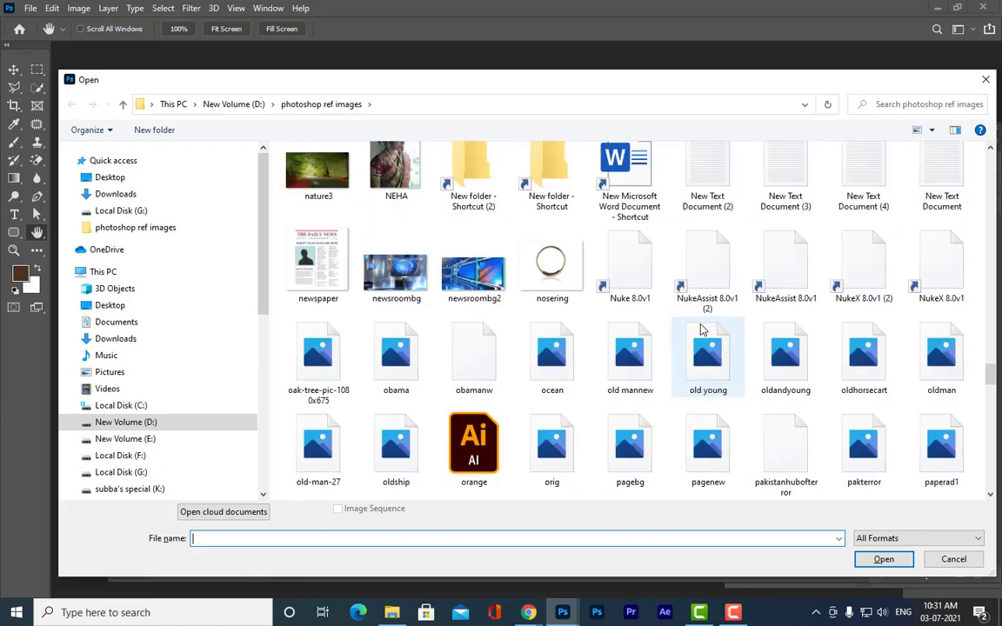
pyautogui.scroll(-8, 703, 329)
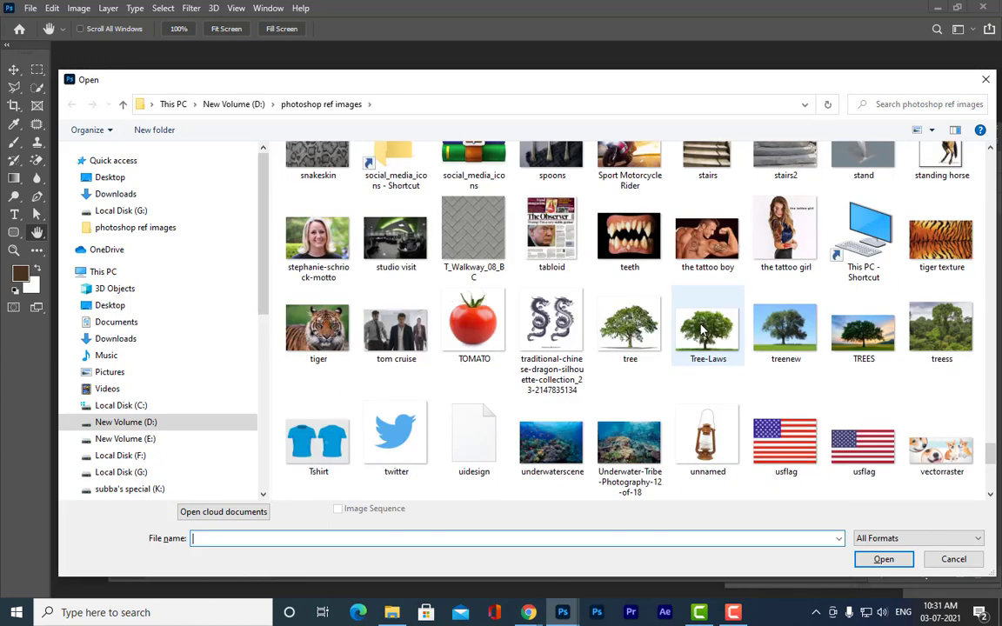
pyautogui.scroll(-5, 703, 329)
pyautogui.scroll(20, 703, 329)
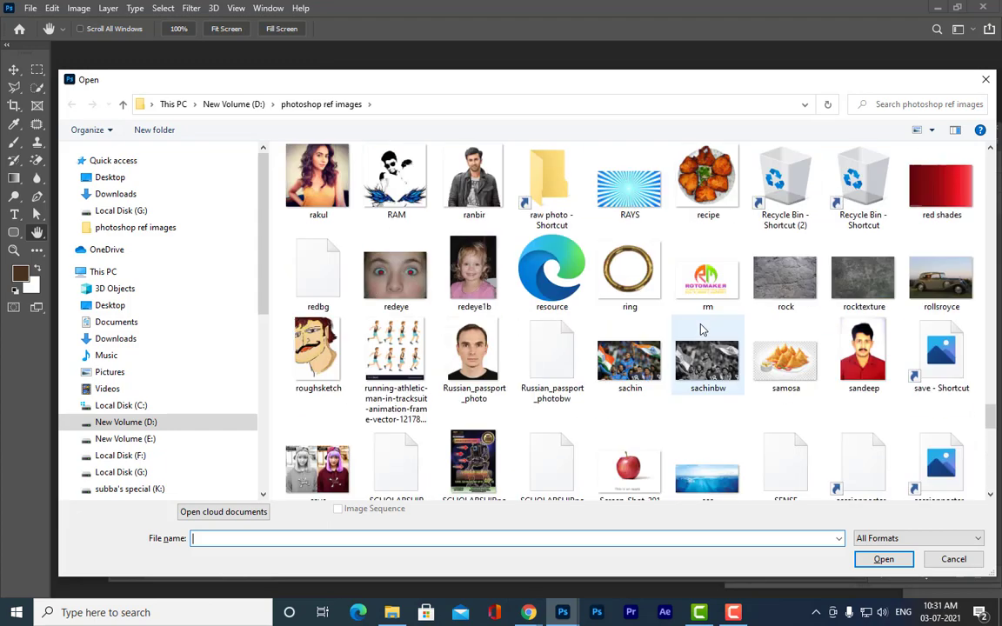
pyautogui.click(864, 187)
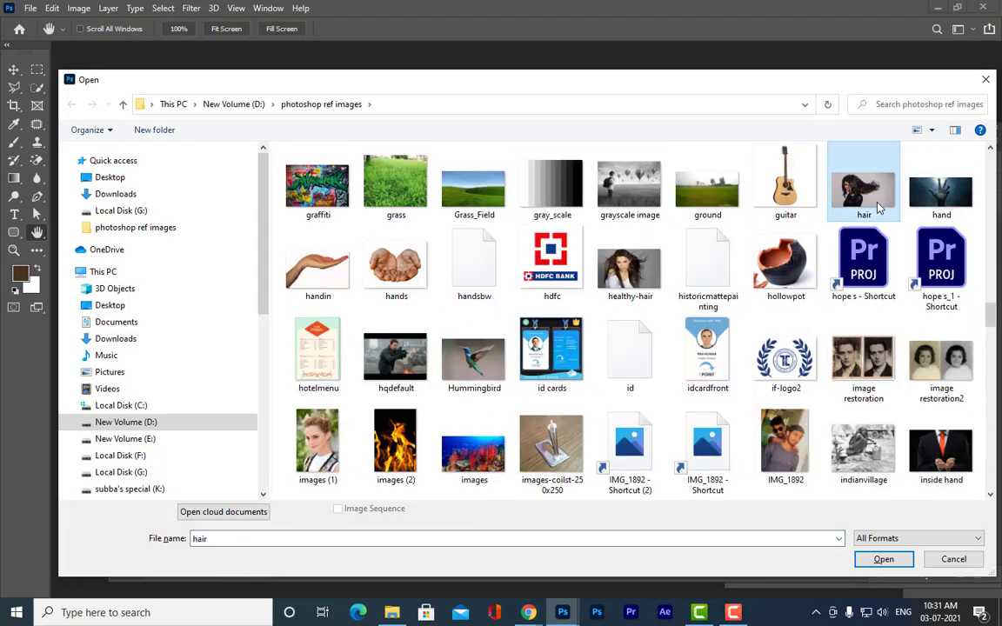
pyautogui.click(884, 559)
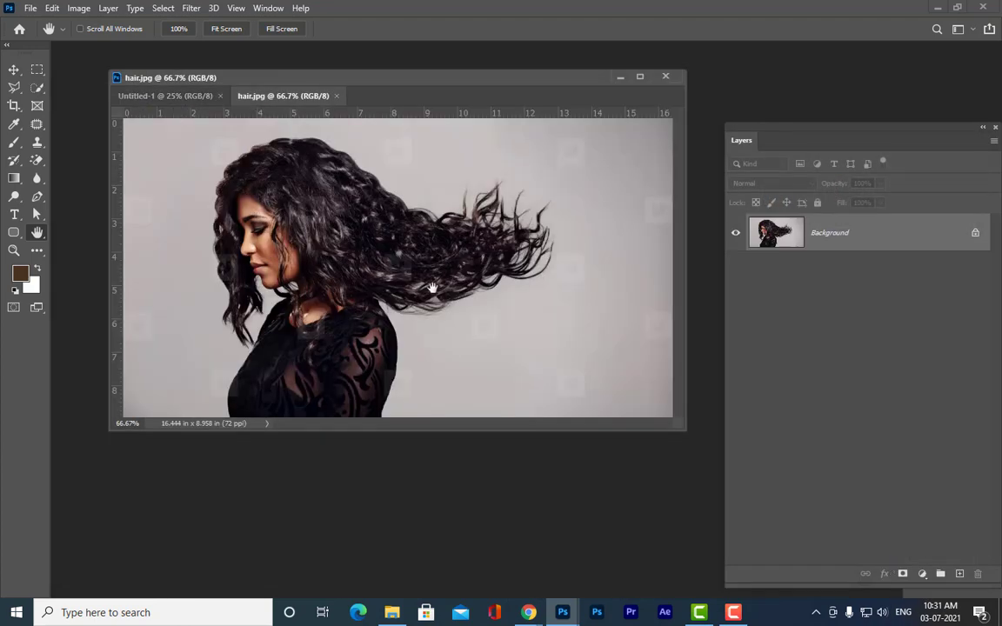
# Enlarge the hair.jpg document window and convert its locked Background into a regular layer with the default name.
pyautogui.moveTo(684, 425); pyautogui.dragTo(701, 566)
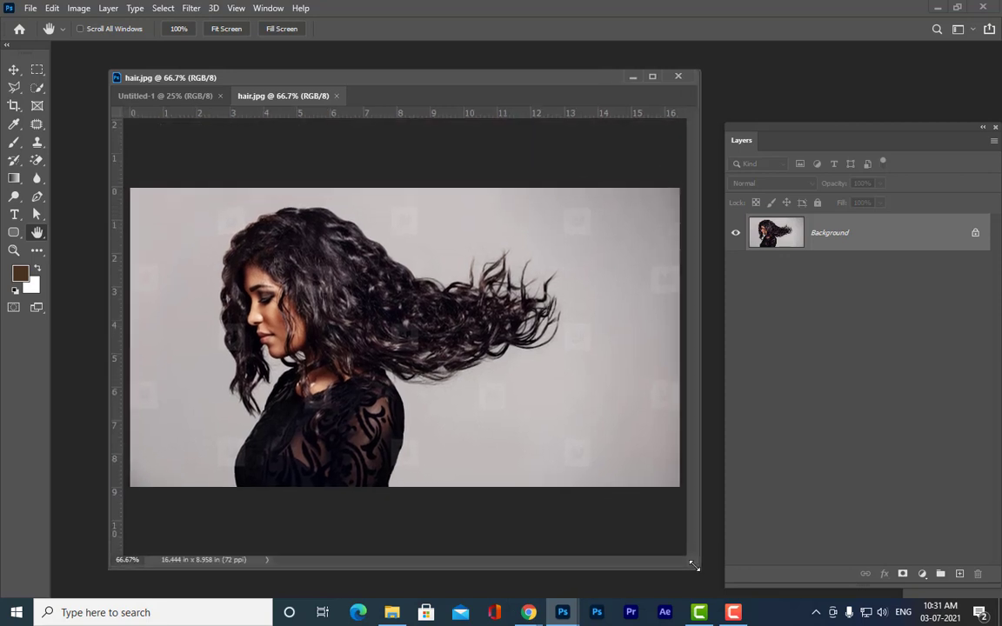
pyautogui.moveTo(821, 129); pyautogui.dragTo(796, 113)
pyautogui.doubleClick(848, 249)
pyautogui.click(651, 98)
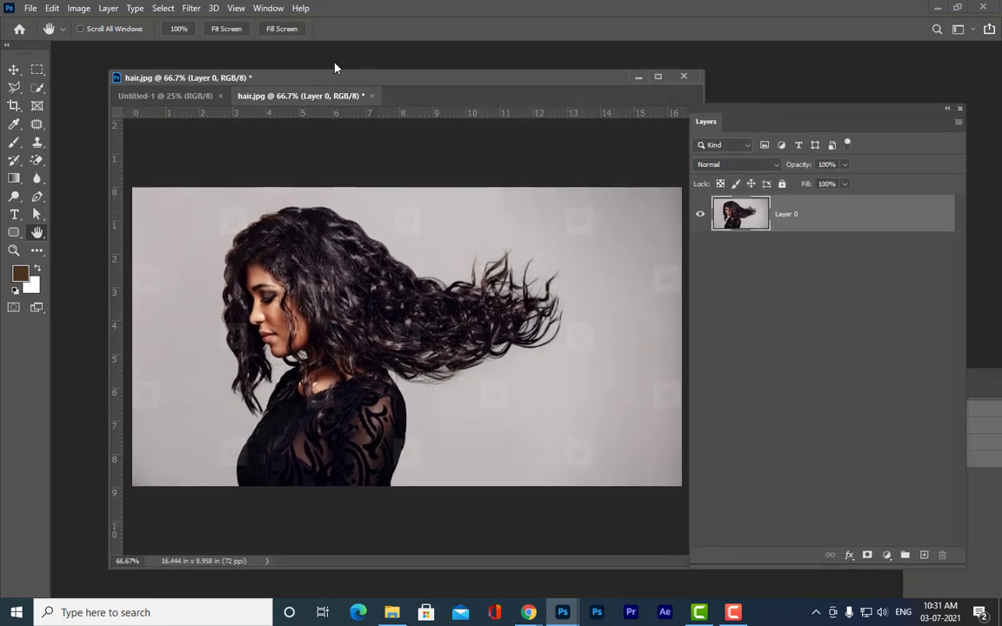
# Rearrange the workspace so the channels are accessible and isolate the Blue channel of hair.jpg.
pyautogui.moveTo(287, 77); pyautogui.dragTo(239, 75)
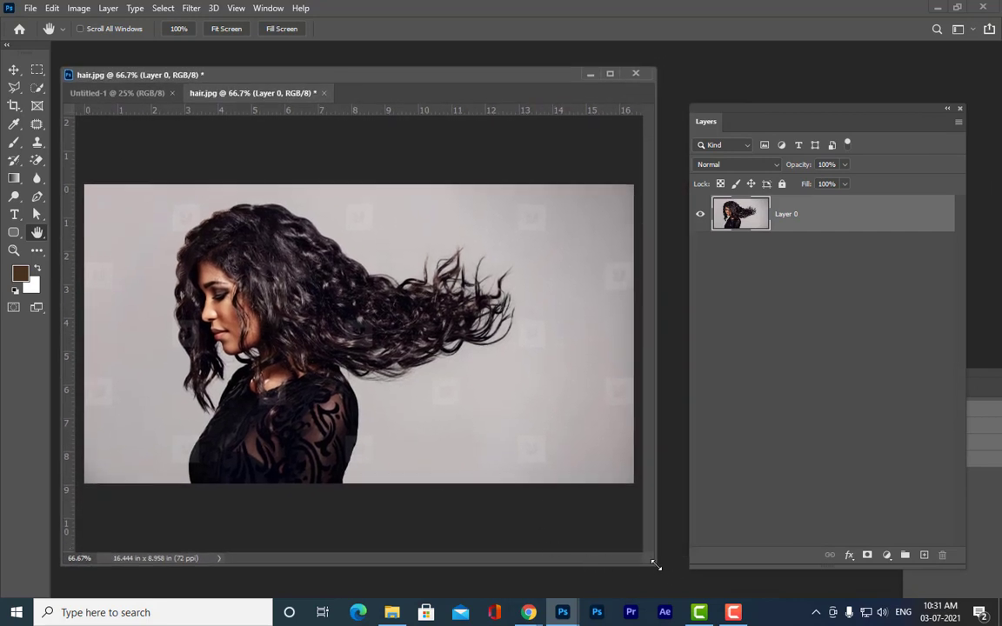
pyautogui.moveTo(654, 565); pyautogui.dragTo(685, 585)
pyautogui.moveTo(292, 79); pyautogui.dragTo(309, 77)
pyautogui.click(986, 380)
pyautogui.moveTo(985, 381); pyautogui.dragTo(685, 74)
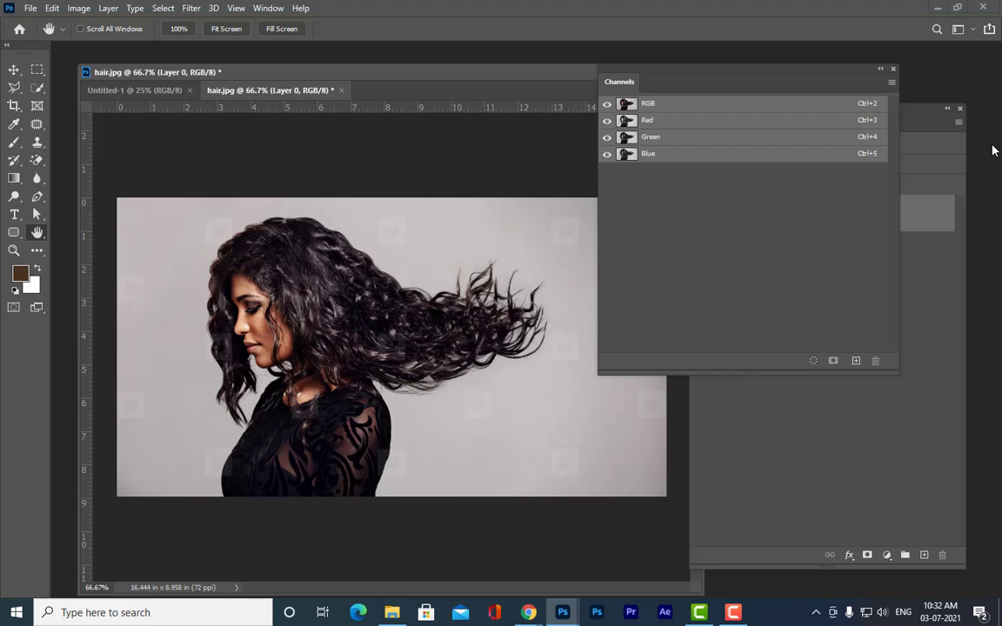
pyautogui.click(654, 155)
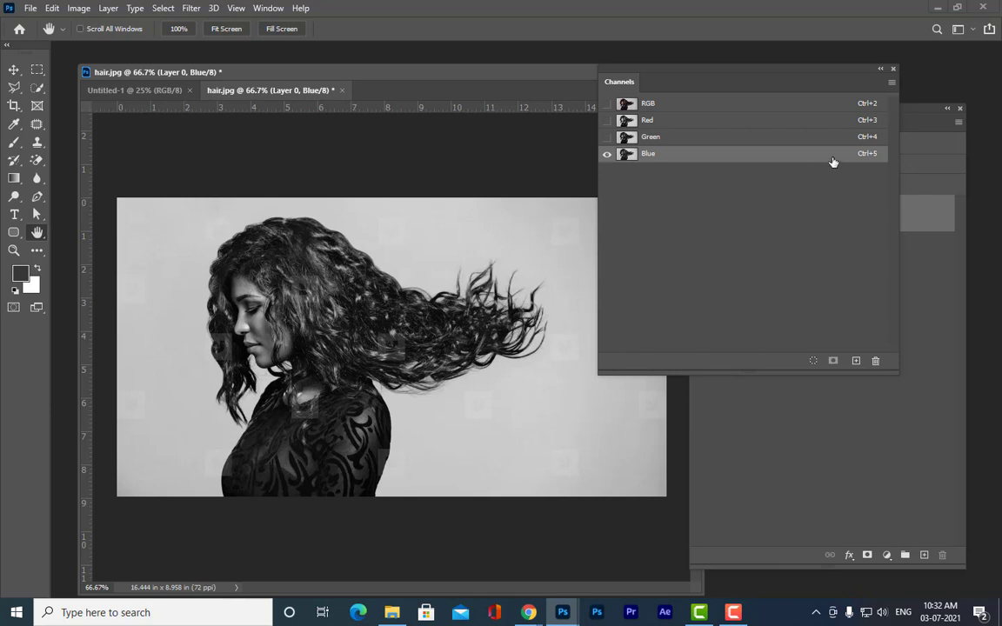
# Duplicate the Blue channel and raise the copy's contrast with Levels, using input levels 82, 1.18 and 188.
pyautogui.moveTo(838, 158); pyautogui.dragTo(855, 360)
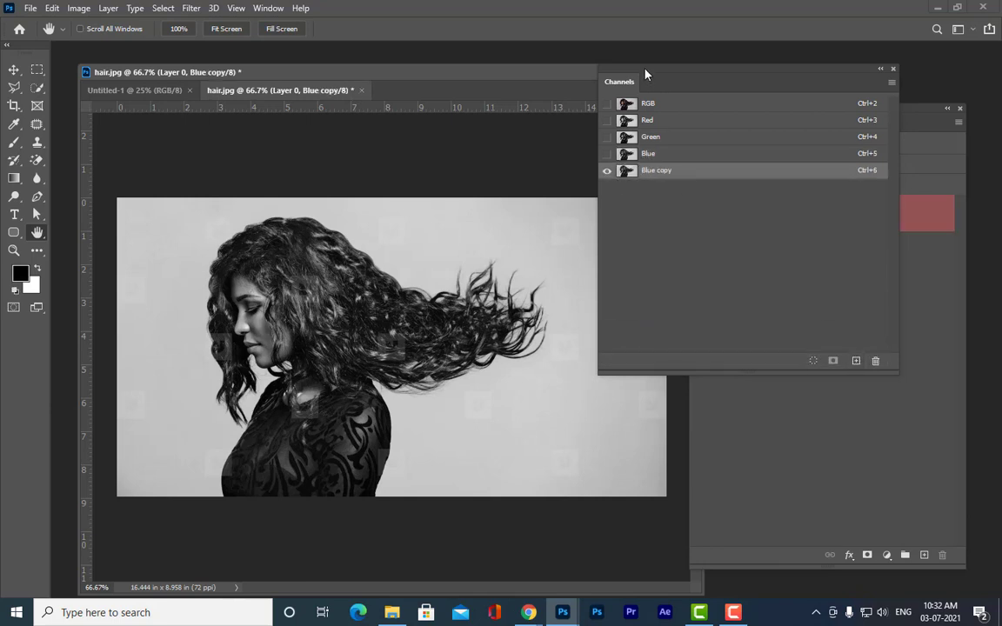
pyautogui.moveTo(653, 85); pyautogui.dragTo(659, 129)
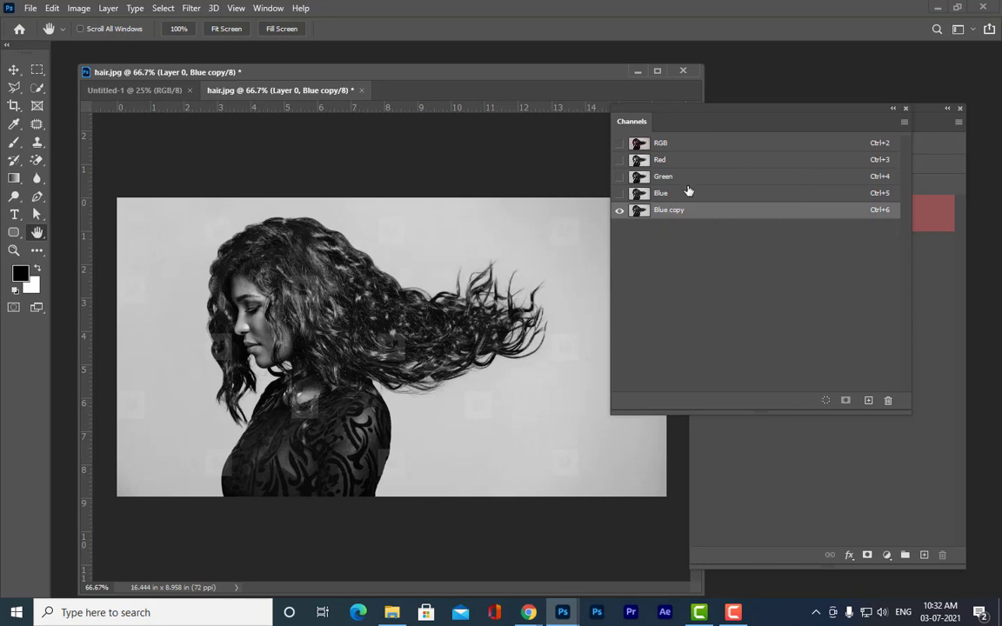
pyautogui.hotkey('ctrl', 'l')
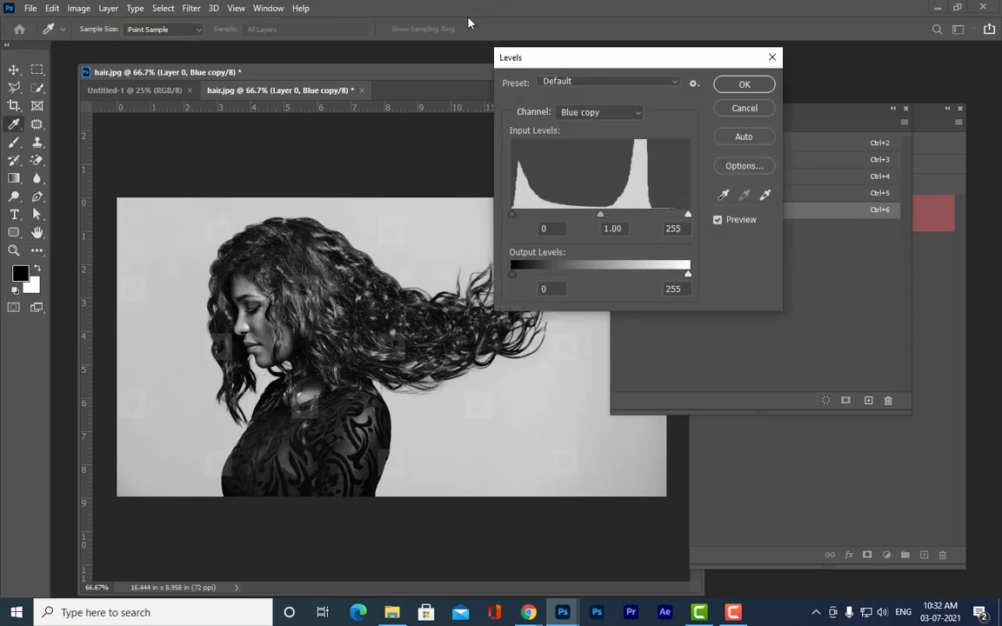
pyautogui.moveTo(547, 62); pyautogui.dragTo(575, 33)
pyautogui.moveTo(543, 189); pyautogui.dragTo(593, 194)
pyautogui.moveTo(717, 187); pyautogui.dragTo(669, 199)
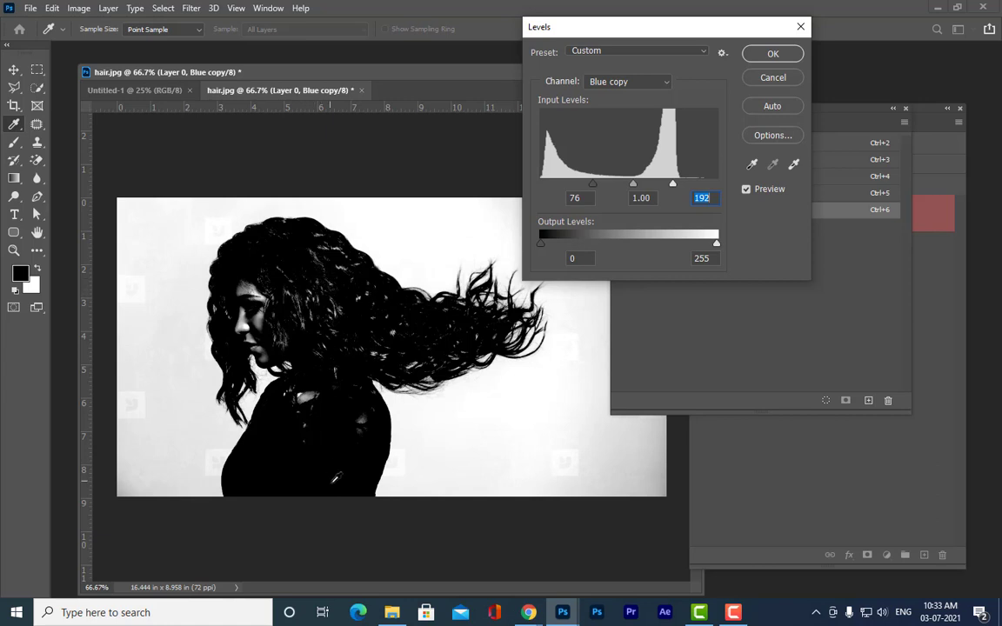
pyautogui.moveTo(593, 184); pyautogui.dragTo(598, 187)
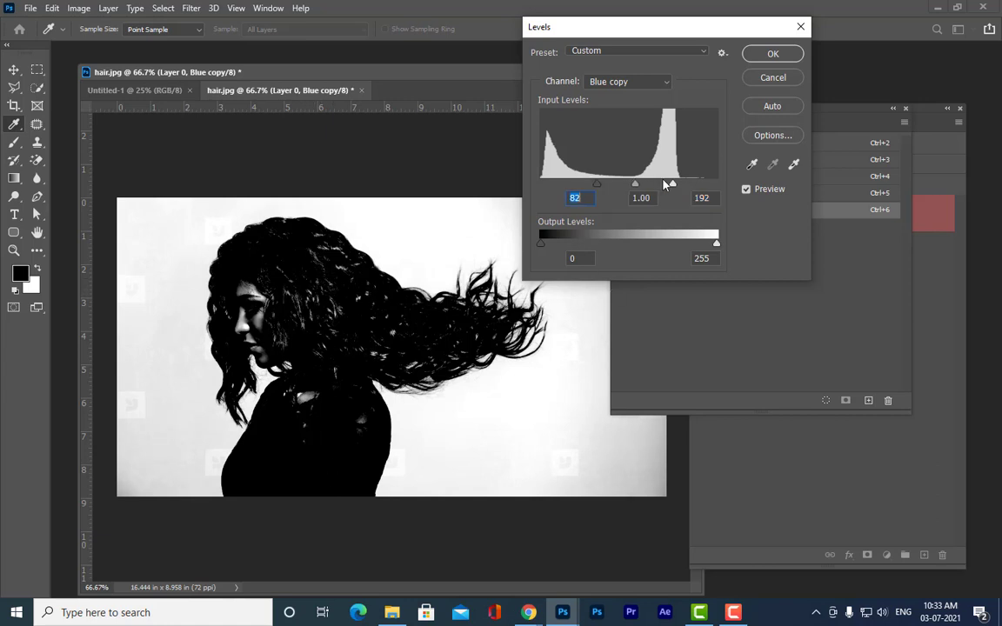
pyautogui.moveTo(674, 185); pyautogui.dragTo(631, 187)
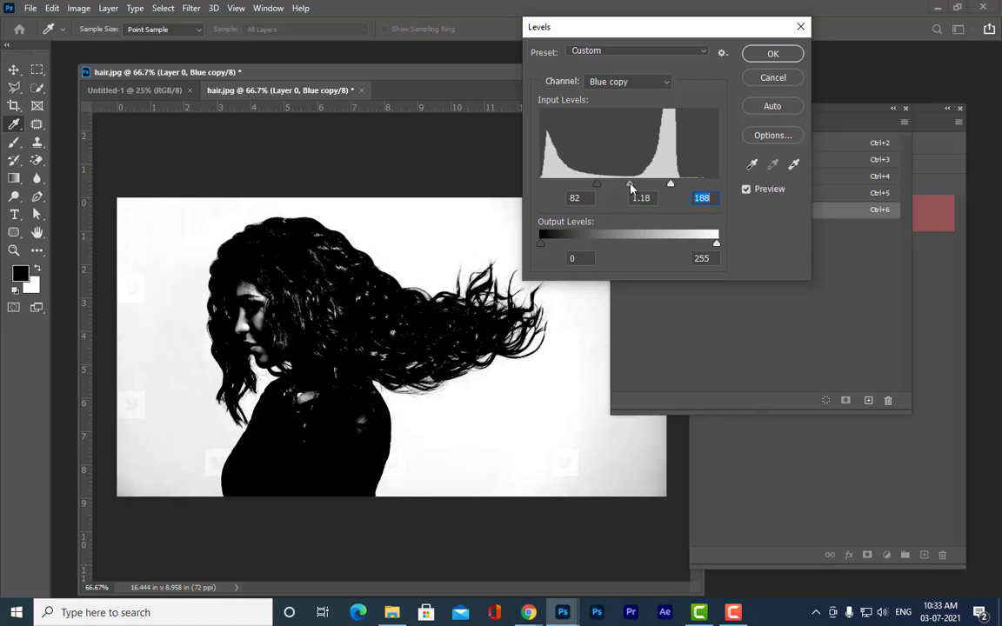
pyautogui.click(631, 184)
pyautogui.moveTo(666, 33); pyautogui.dragTo(553, 55)
pyautogui.click(661, 74)
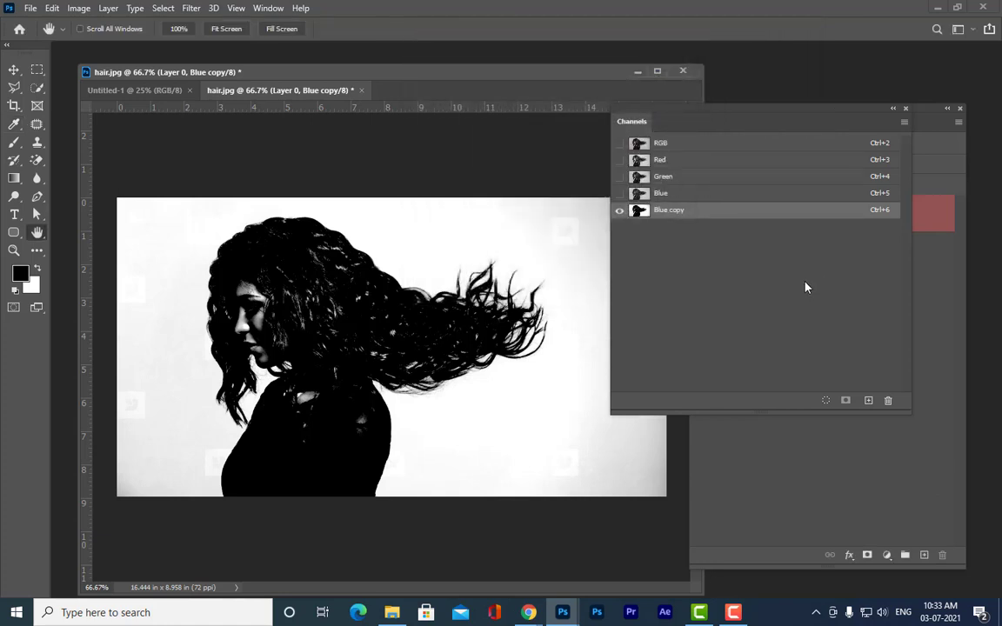
# Load the Blue copy channel as a selection.
pyautogui.moveTo(628, 111); pyautogui.dragTo(609, 112)
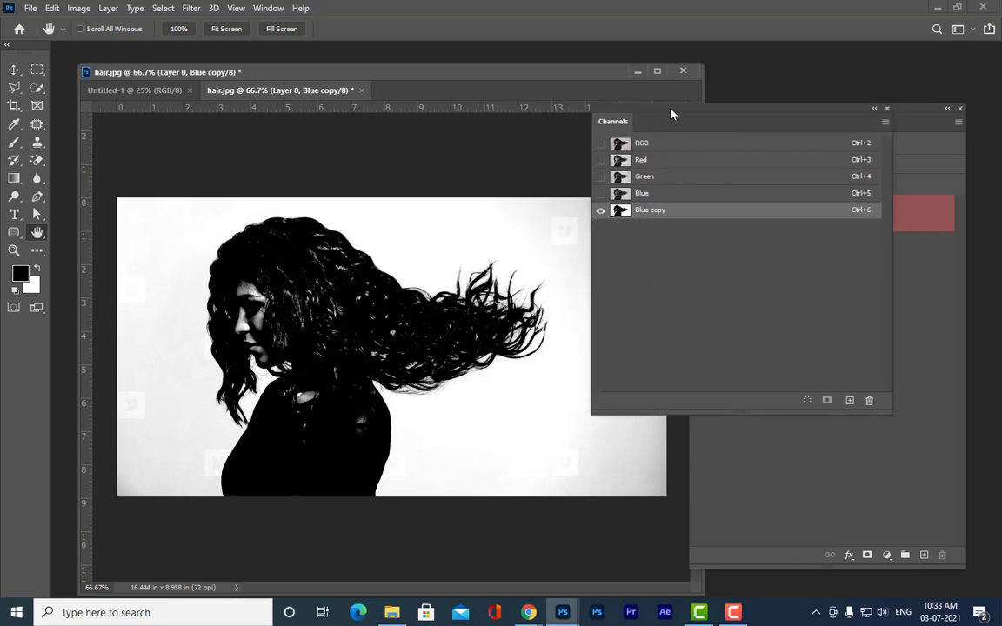
pyautogui.moveTo(671, 112); pyautogui.dragTo(640, 112)
pyautogui.keyDown('ctrl'); pyautogui.click(594, 216); pyautogui.keyUp('ctrl')
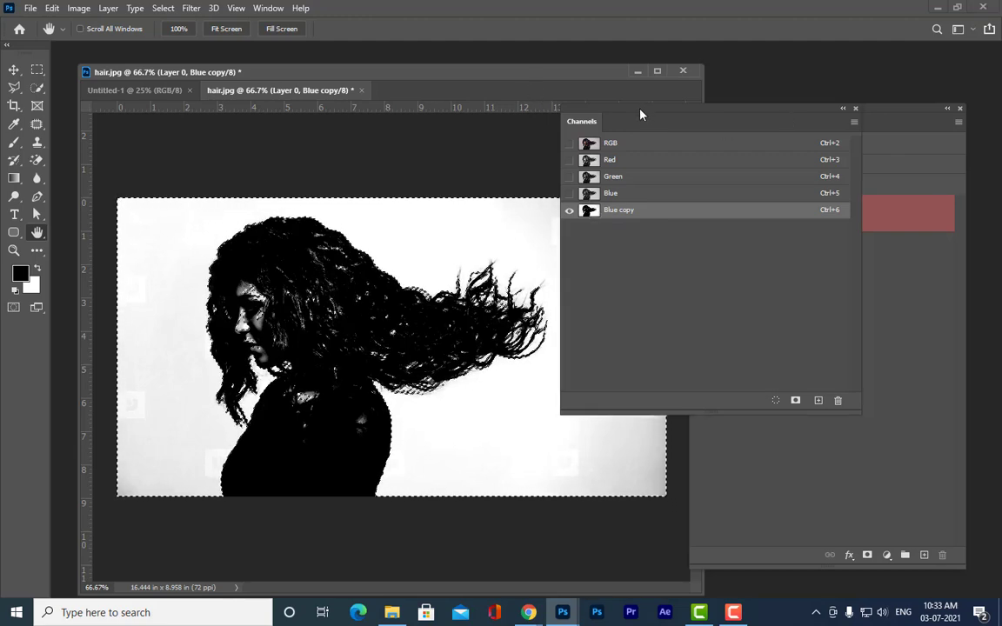
# Add a layer mask to Layer 0 from the selection and invert it so the woman is kept instead of the background.
pyautogui.moveTo(642, 111); pyautogui.dragTo(671, 365)
pyautogui.moveTo(746, 121); pyautogui.dragTo(645, 46)
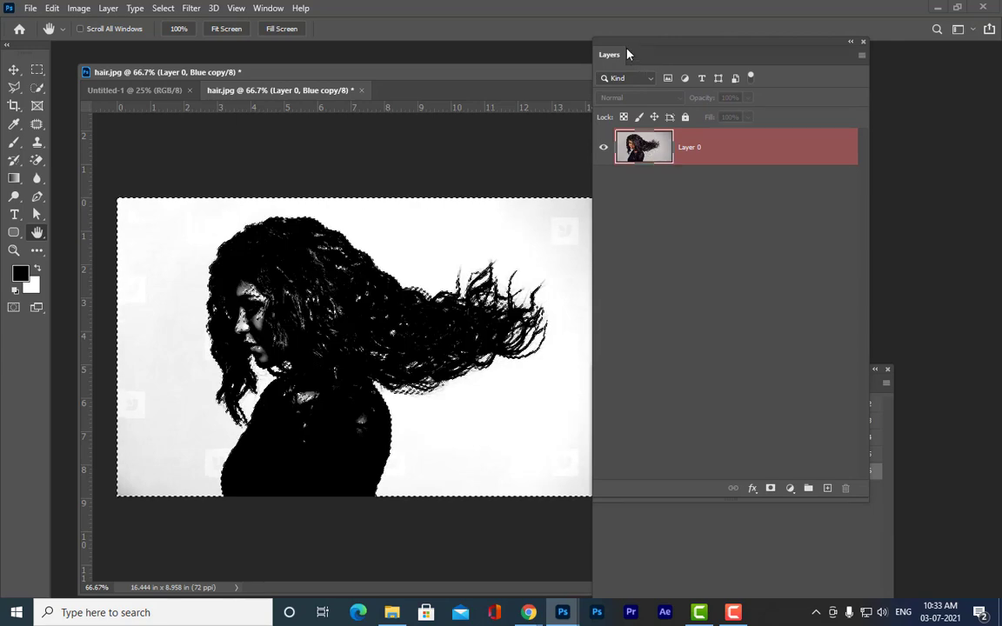
pyautogui.moveTo(627, 44)
pyautogui.mouseDown()
pyautogui.moveTo(716, 35)
pyautogui.moveTo(638, 37)
pyautogui.mouseUp()
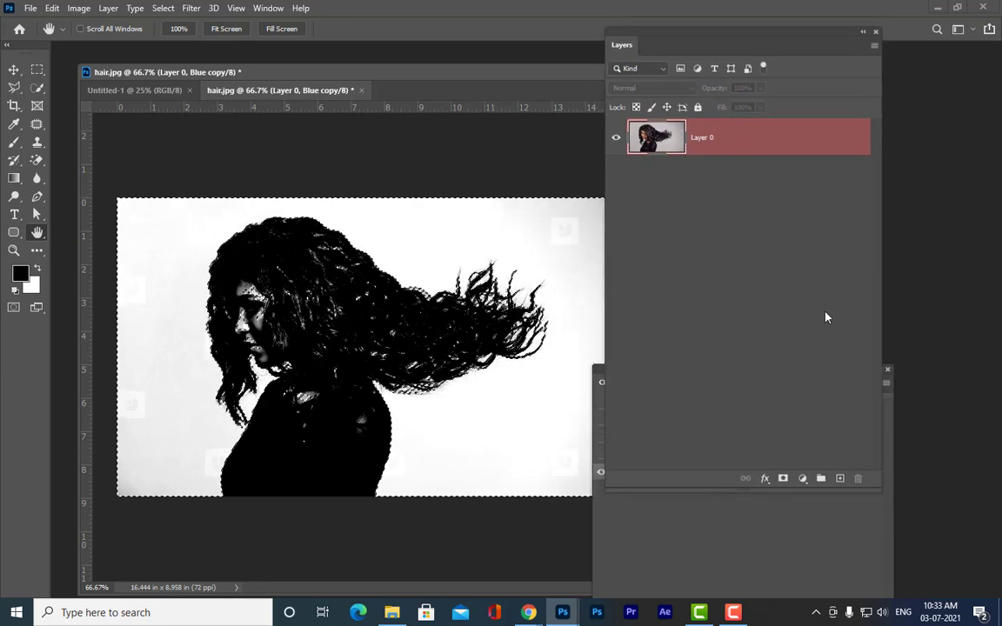
pyautogui.click(784, 479)
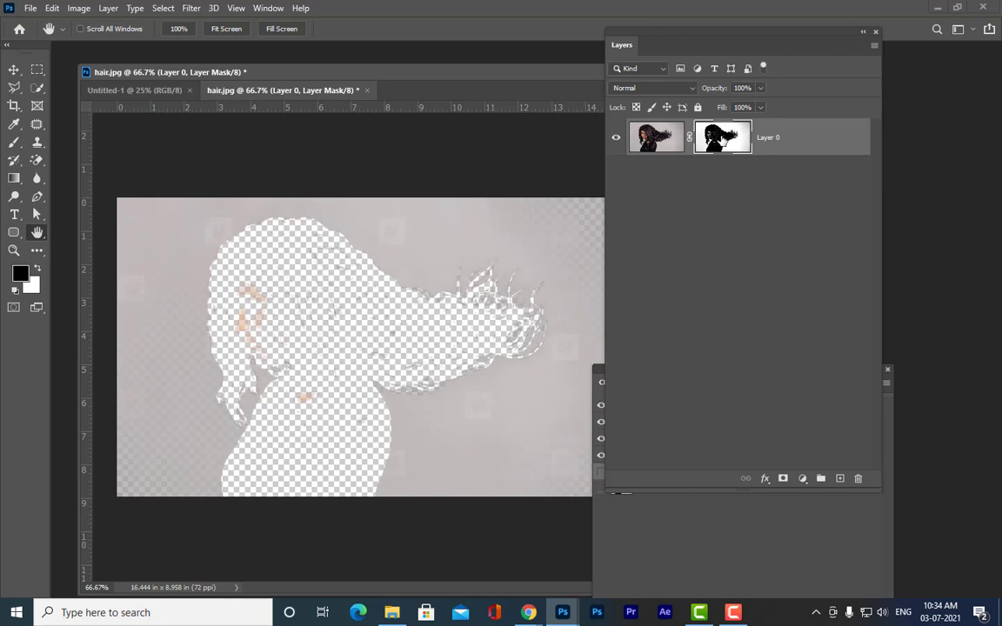
pyautogui.hotkey('ctrl', 'i')
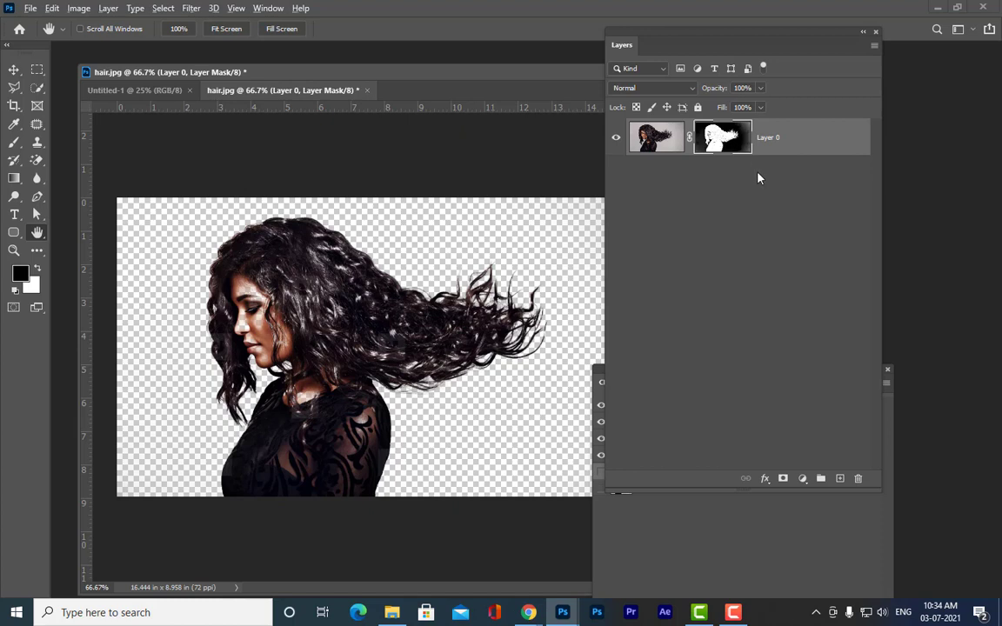
# Display the Layer 0 mask on its own and clear the floating panels off the canvas to examine the grey areas.
pyautogui.keyDown('alt'); pyautogui.click(723, 146); pyautogui.keyUp('alt')
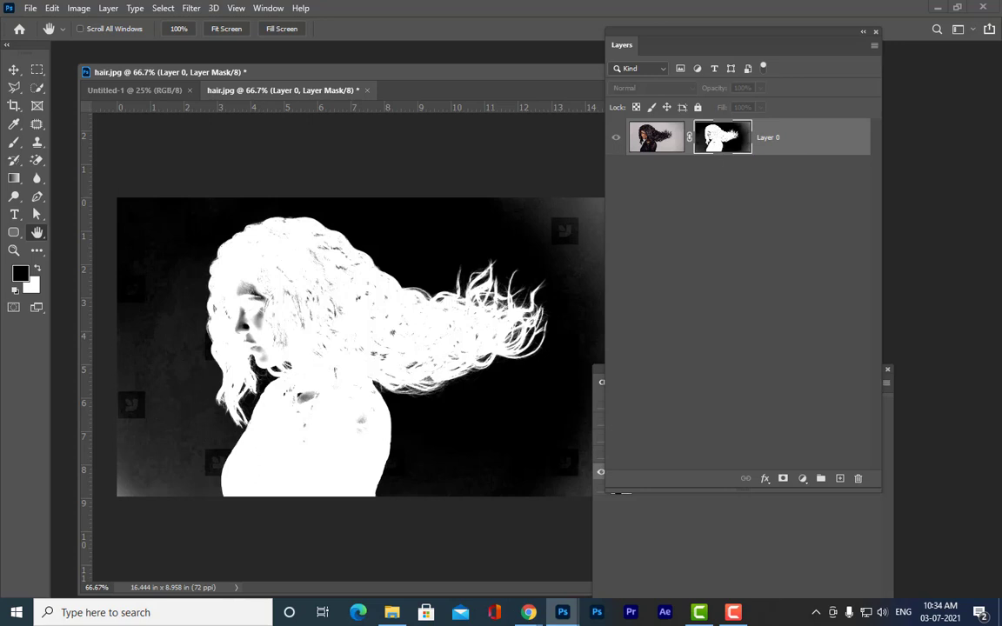
pyautogui.moveTo(675, 34); pyautogui.dragTo(787, 50)
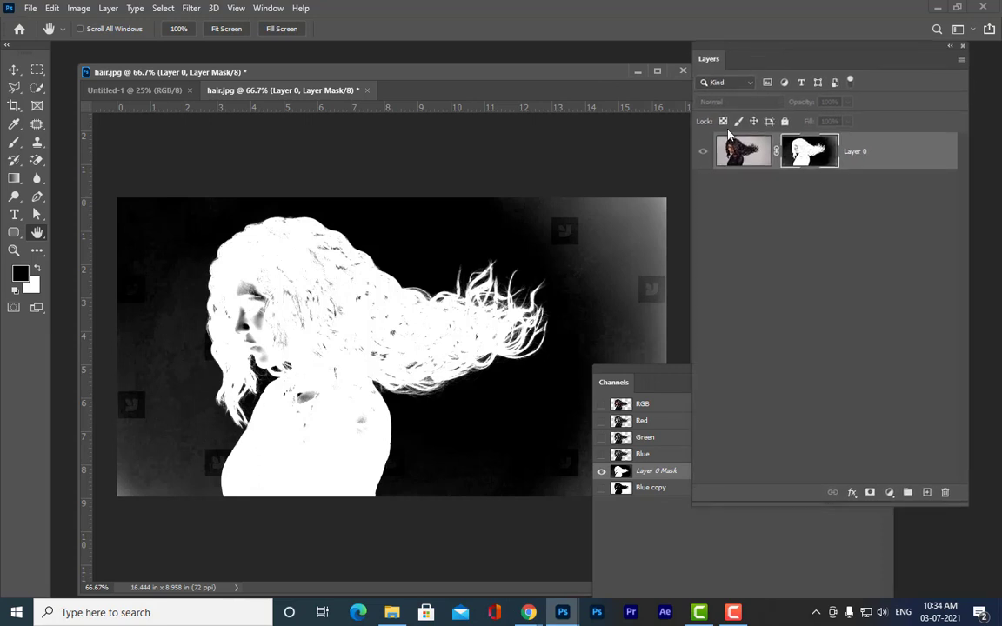
pyautogui.moveTo(641, 378); pyautogui.dragTo(816, 441)
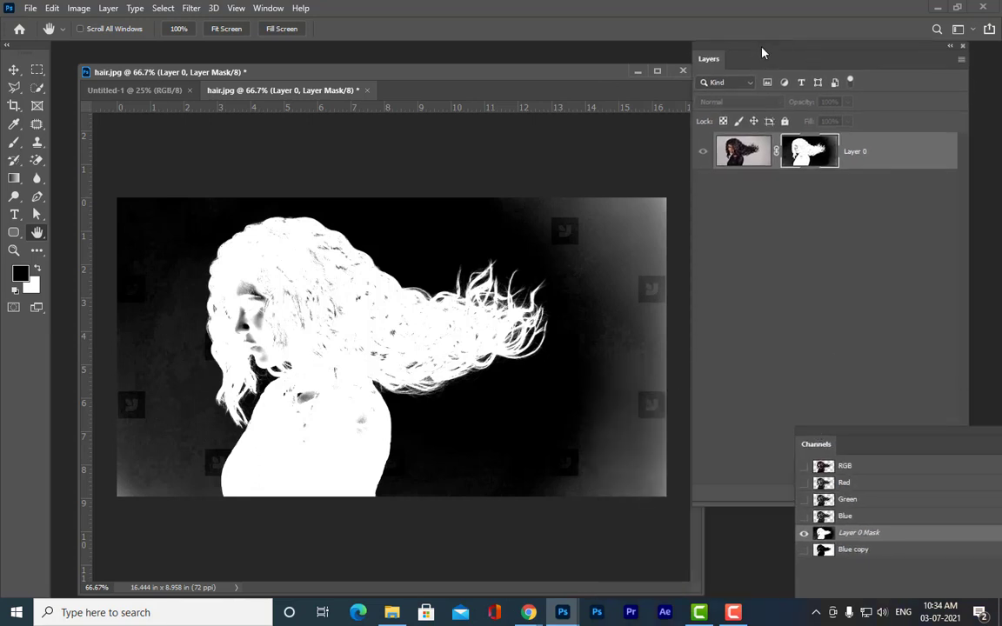
pyautogui.moveTo(762, 53); pyautogui.dragTo(766, 63)
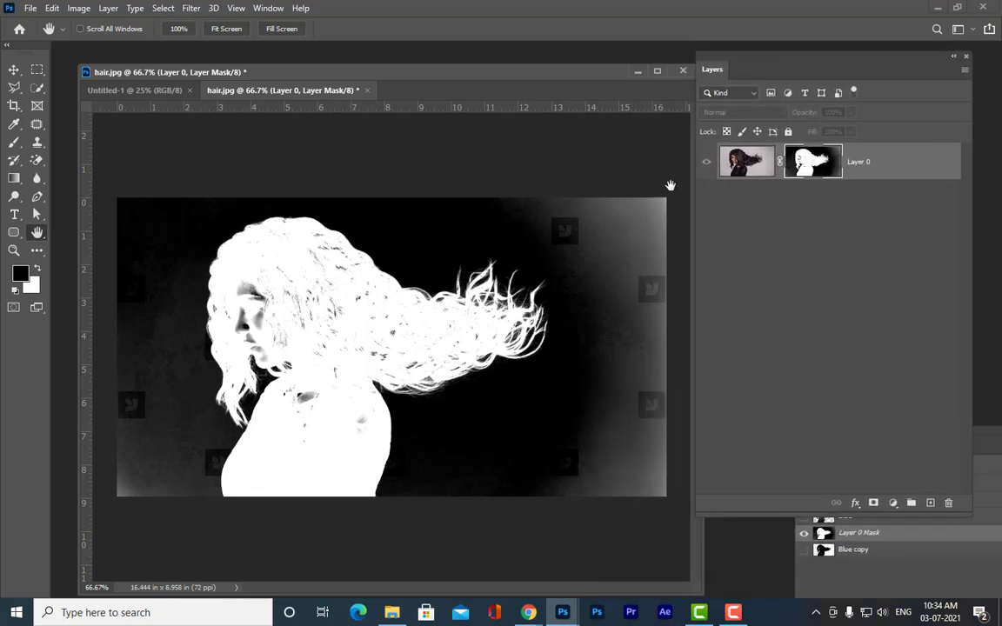
# Ready the Brush tool with the 30 px Soft Round tip and return from the mask-only view to the cut-out image.
pyautogui.click(13, 142)
pyautogui.click(92, 29)
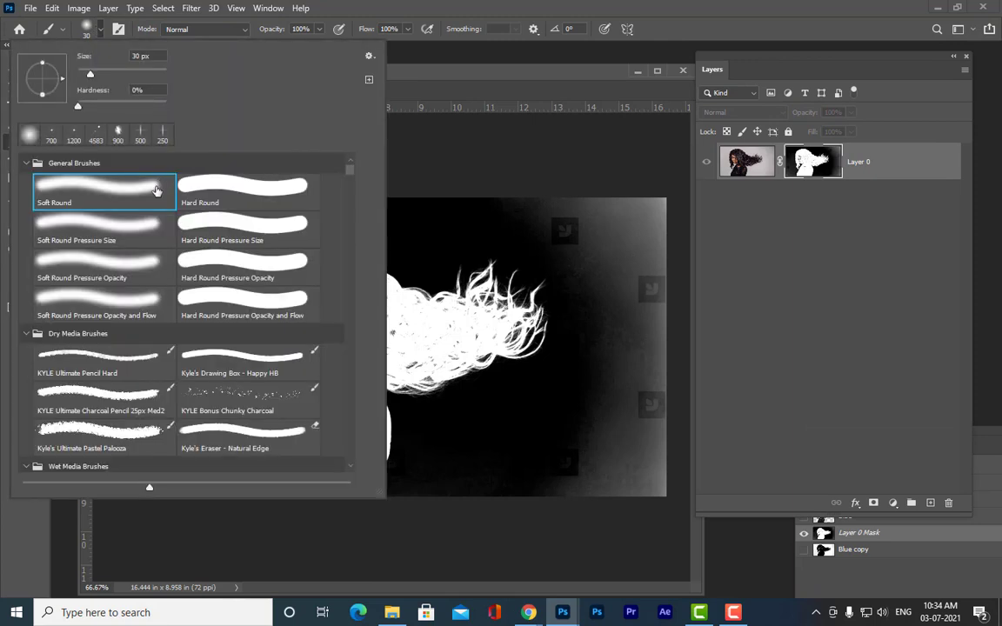
pyautogui.moveTo(498, 88); pyautogui.dragTo(454, 83)
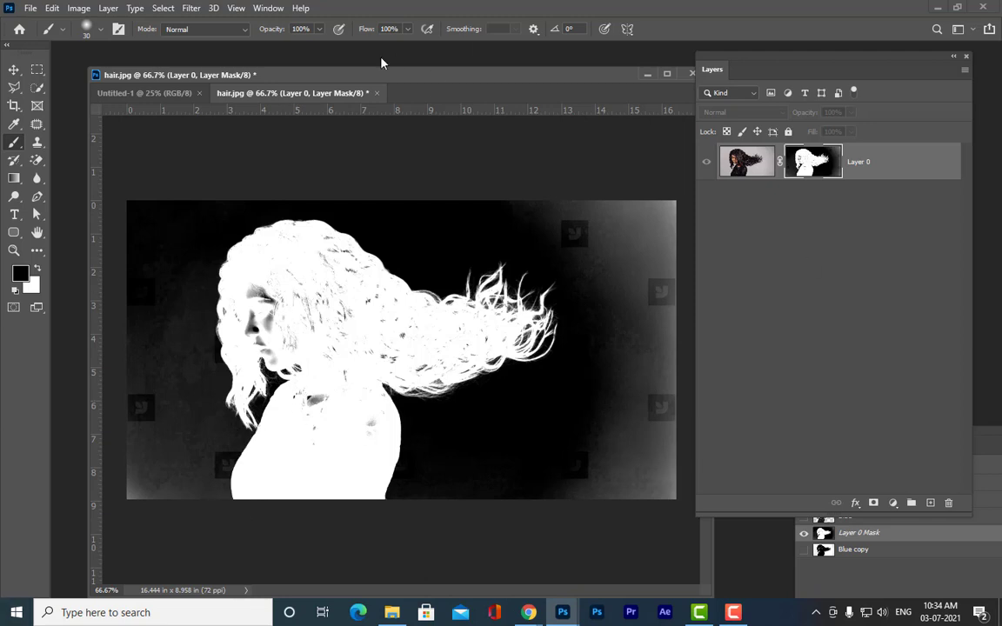
pyautogui.keyDown('alt'); pyautogui.click(813, 162); pyautogui.keyUp('alt')
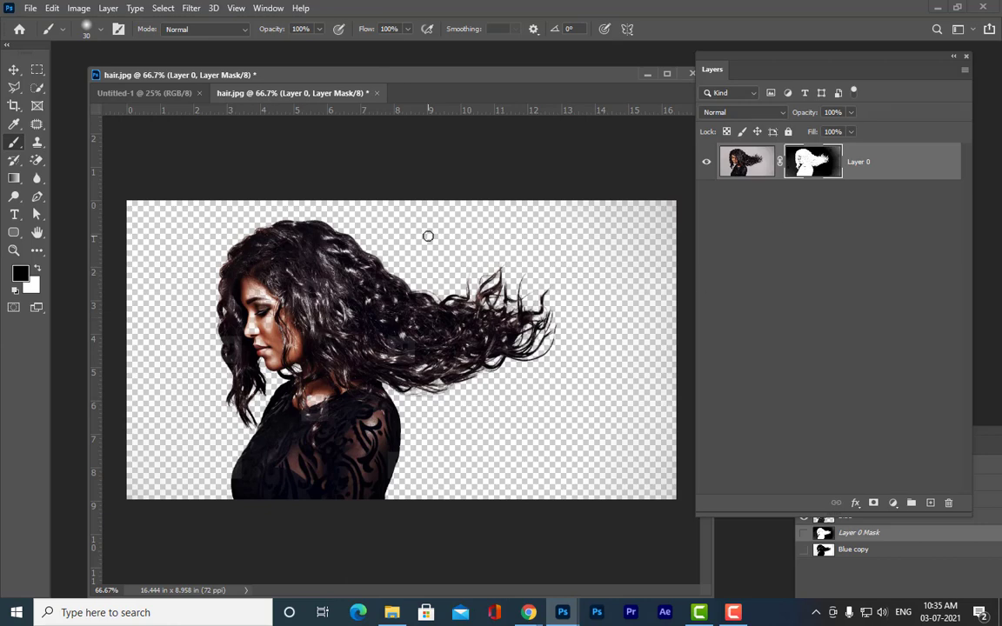
pyautogui.hotkey('ctrl', '+')
pyautogui.hotkey('ctrl', '+')
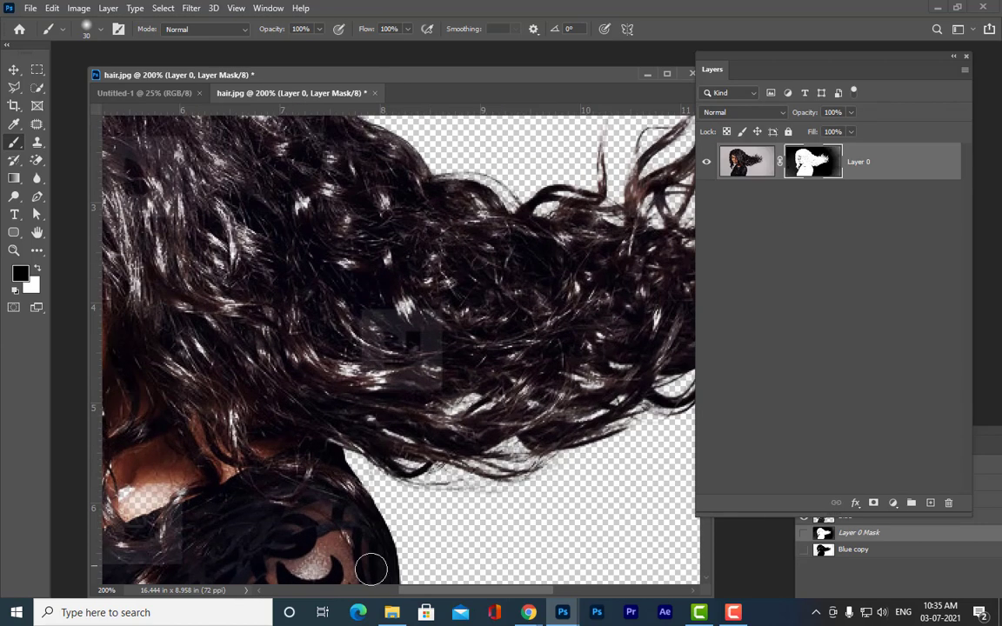
# Display the layer mask of Layer 0 on its own in the canvas.
pyautogui.hscroll(-6, 478, 531)
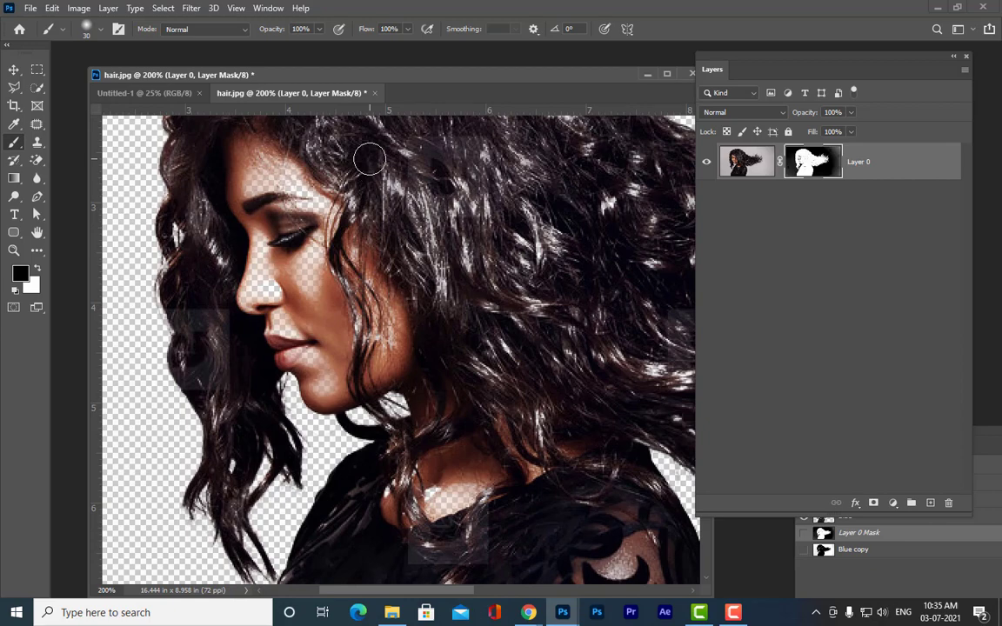
pyautogui.hotkey('ctrl', '-')
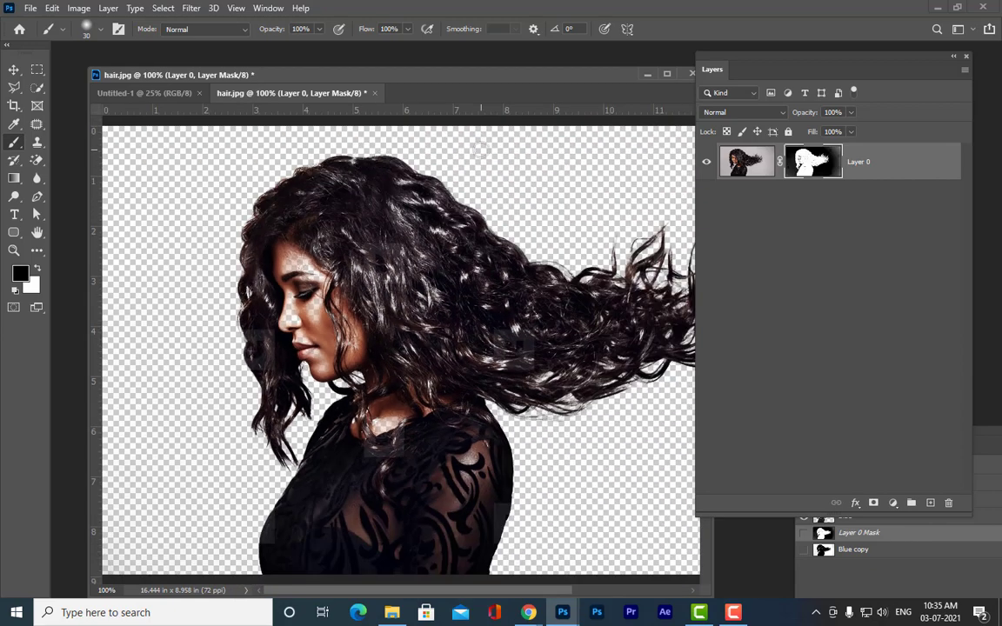
pyautogui.hotkey('ctrl', '-')
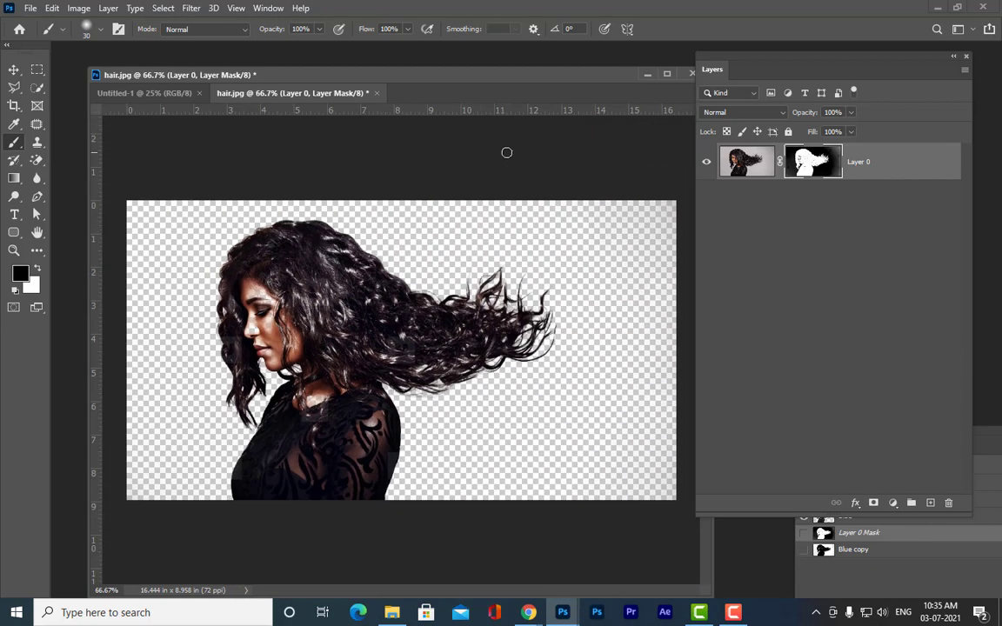
pyautogui.keyDown('alt'); pyautogui.click(812, 165); pyautogui.keyUp('alt')
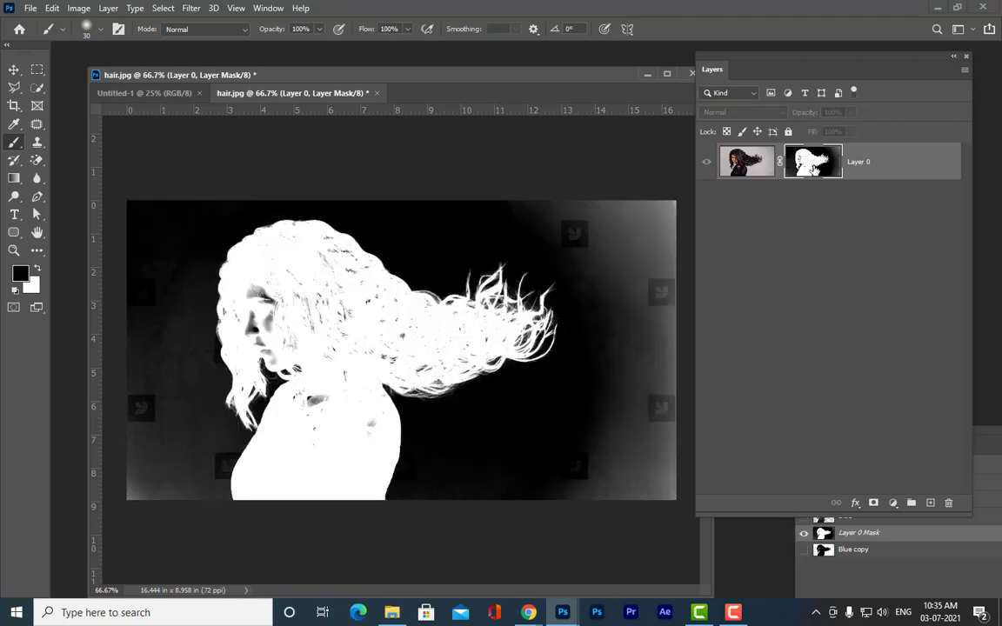
pyautogui.moveTo(287, 77); pyautogui.dragTo(313, 76)
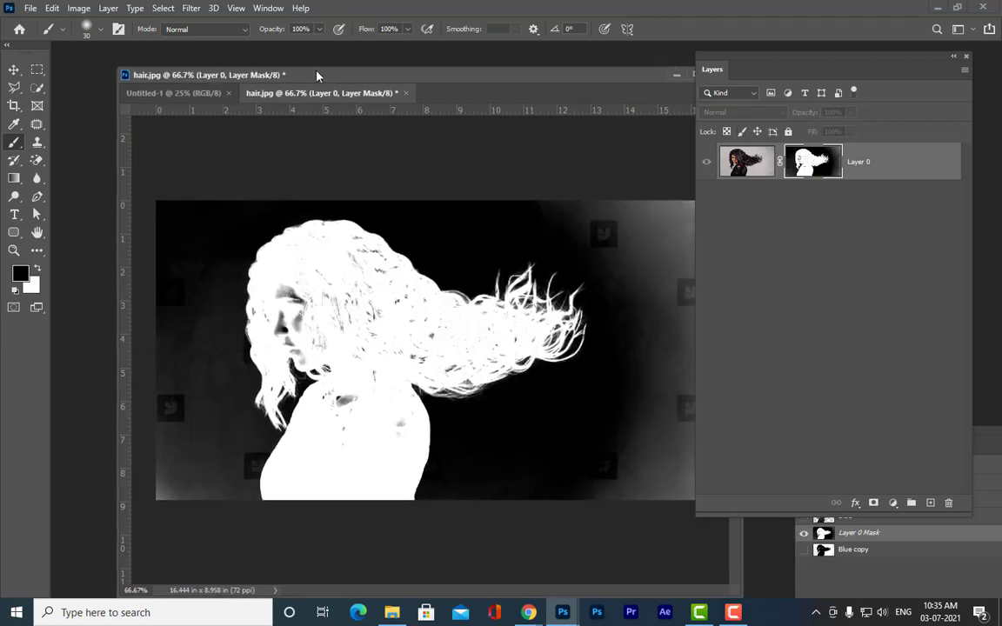
# Paint white with the Brush tool over the gray and black spots inside the woman's silhouette on the mask.
pyautogui.rightClick(12, 148)
pyautogui.click(54, 130)
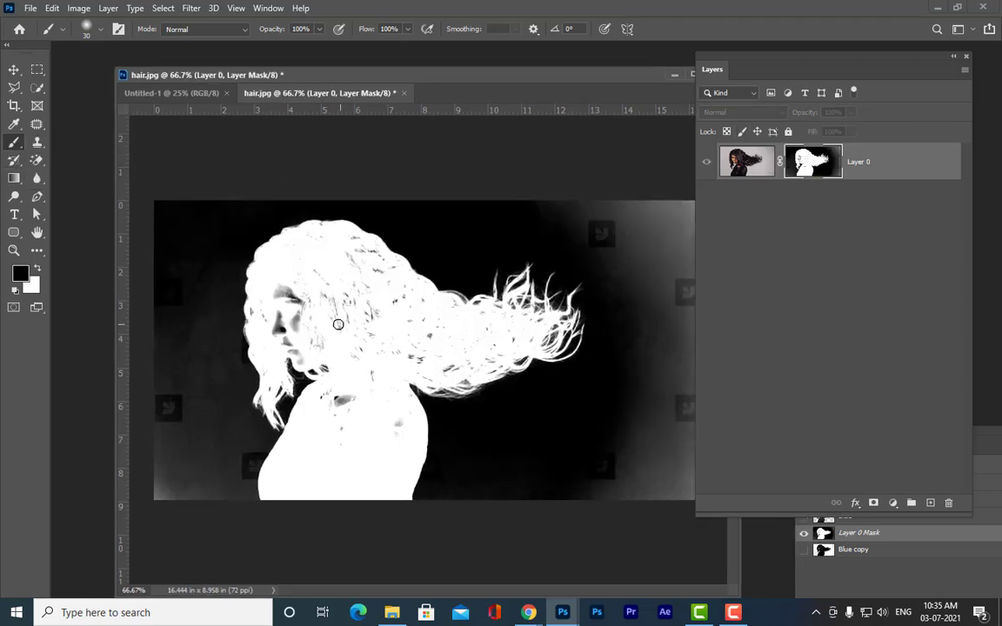
pyautogui.click(38, 271)
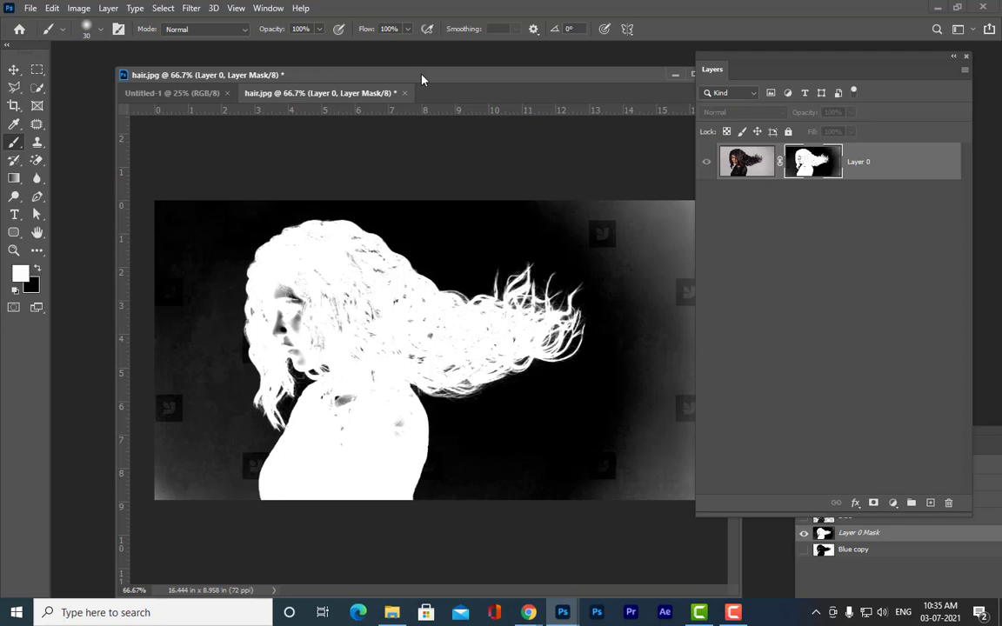
pyautogui.moveTo(380, 75); pyautogui.dragTo(409, 66)
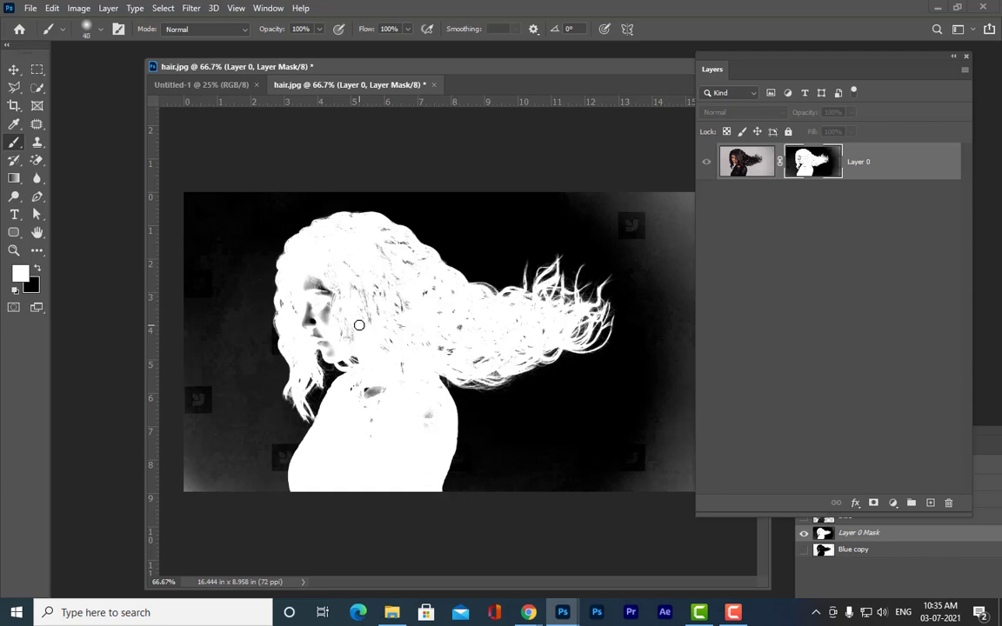
pyautogui.press('[')
pyautogui.moveTo(331, 306); pyautogui.dragTo(301, 272)
pyautogui.moveTo(721, 61); pyautogui.dragTo(740, 63)
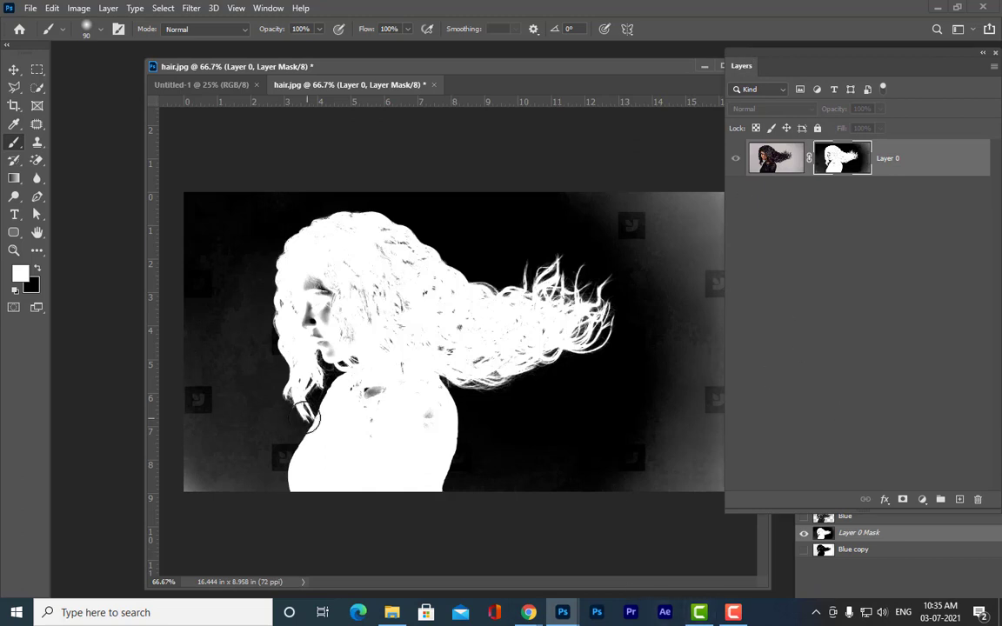
pyautogui.moveTo(324, 283)
pyautogui.mouseDown()
pyautogui.moveTo(323, 326)
pyautogui.moveTo(315, 304)
pyautogui.moveTo(309, 323)
pyautogui.moveTo(335, 332)
pyautogui.moveTo(320, 339)
pyautogui.moveTo(351, 326)
pyautogui.moveTo(366, 280)
pyautogui.moveTo(379, 289)
pyautogui.moveTo(326, 280)
pyautogui.moveTo(319, 252)
pyautogui.moveTo(382, 272)
pyautogui.moveTo(404, 303)
pyautogui.moveTo(394, 263)
pyautogui.moveTo(412, 292)
pyautogui.moveTo(406, 329)
pyautogui.moveTo(389, 312)
pyautogui.moveTo(388, 360)
pyautogui.moveTo(383, 328)
pyautogui.moveTo(380, 397)
pyautogui.moveTo(359, 406)
pyautogui.moveTo(392, 354)
pyautogui.moveTo(429, 422)
pyautogui.moveTo(412, 455)
pyautogui.moveTo(416, 447)
pyautogui.moveTo(415, 490)
pyautogui.moveTo(407, 452)
pyautogui.moveTo(379, 474)
pyautogui.moveTo(365, 457)
pyautogui.moveTo(434, 306)
pyautogui.moveTo(449, 297)
pyautogui.moveTo(452, 322)
pyautogui.moveTo(424, 332)
pyautogui.moveTo(461, 345)
pyautogui.moveTo(457, 324)
pyautogui.moveTo(476, 344)
pyautogui.moveTo(495, 325)
pyautogui.moveTo(471, 326)
pyautogui.moveTo(498, 337)
pyautogui.moveTo(482, 354)
pyautogui.moveTo(518, 352)
pyautogui.moveTo(547, 334)
pyautogui.moveTo(437, 341)
pyautogui.moveTo(517, 352)
pyautogui.moveTo(522, 333)
pyautogui.moveTo(474, 333)
pyautogui.moveTo(450, 354)
pyautogui.moveTo(374, 260)
pyautogui.moveTo(387, 235)
pyautogui.moveTo(418, 263)
pyautogui.moveTo(378, 239)
pyautogui.moveTo(331, 228)
pyautogui.moveTo(360, 248)
pyautogui.moveTo(335, 351)
pyautogui.moveTo(331, 309)
pyautogui.mouseUp()
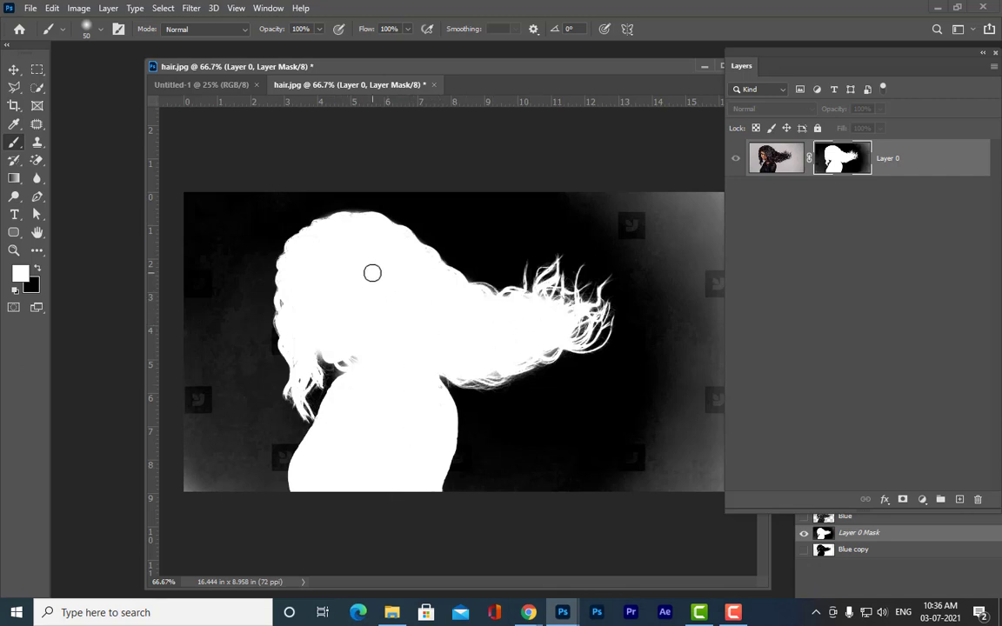
# Check the cutout against transparency and return to the mask-only view.
pyautogui.keyDown('alt'); pyautogui.click(839, 163); pyautogui.keyUp('alt')
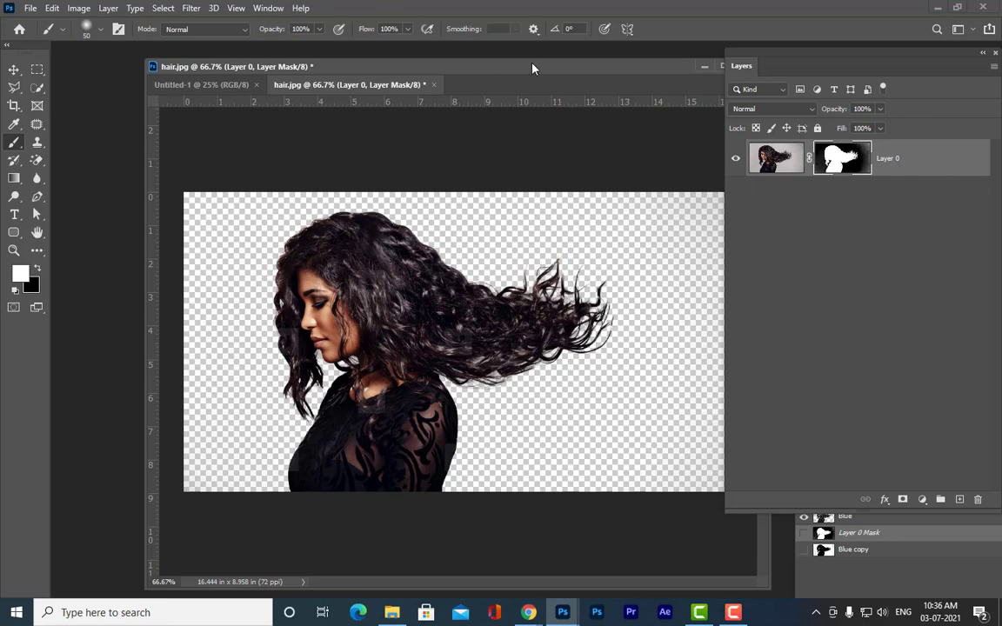
pyautogui.moveTo(532, 67); pyautogui.dragTo(476, 79)
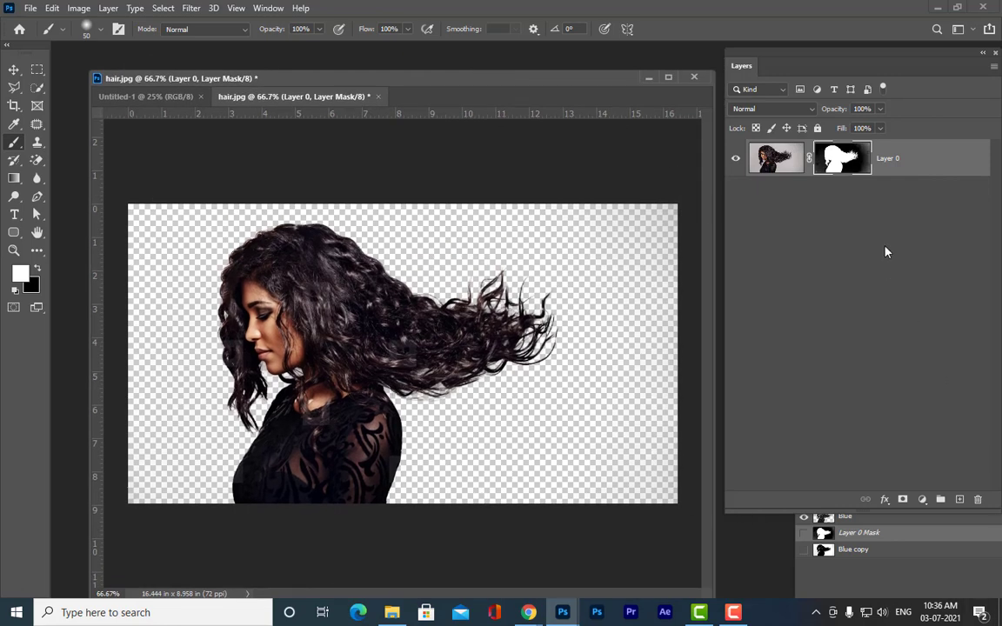
pyautogui.keyDown('alt'); pyautogui.click(831, 160); pyautogui.keyUp('alt')
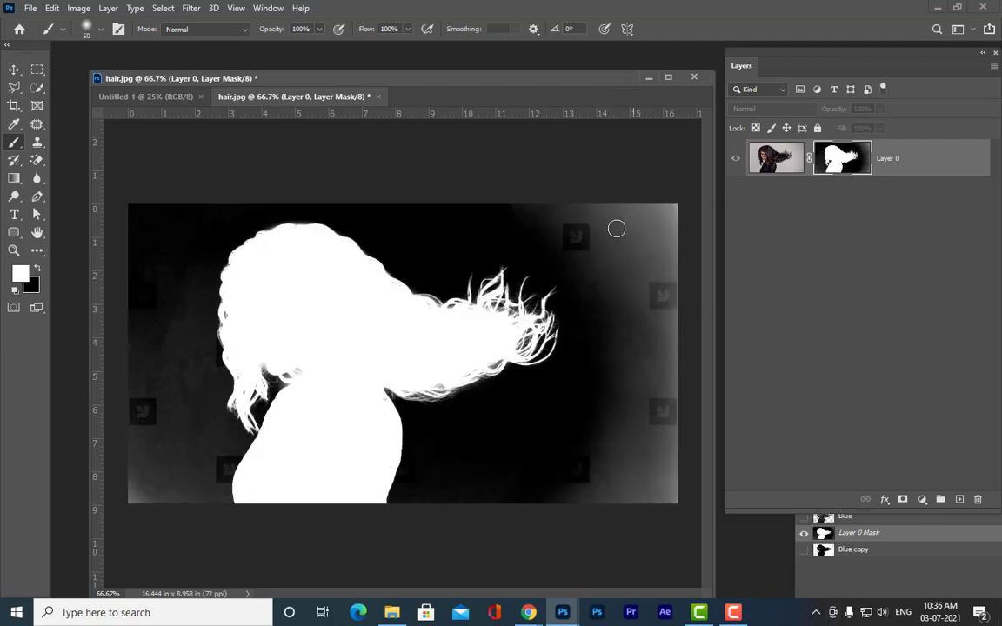
pyautogui.moveTo(418, 82); pyautogui.dragTo(348, 74)
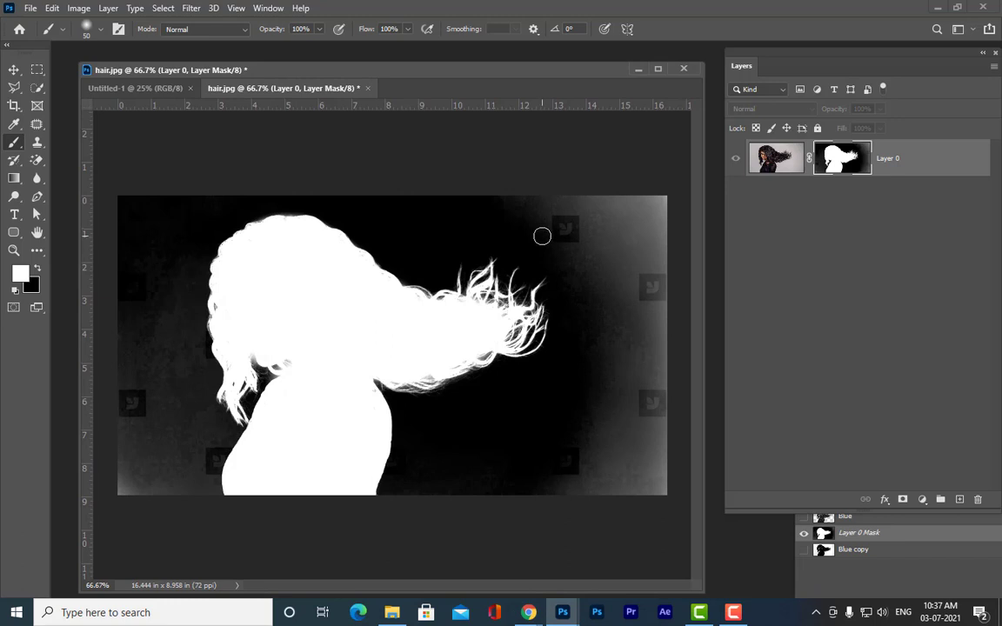
# Set the brush to size 175 in Overlay mode with black as the foreground color.
pyautogui.press(']')
pyautogui.press(']')
pyautogui.press(']')
pyautogui.press(']')
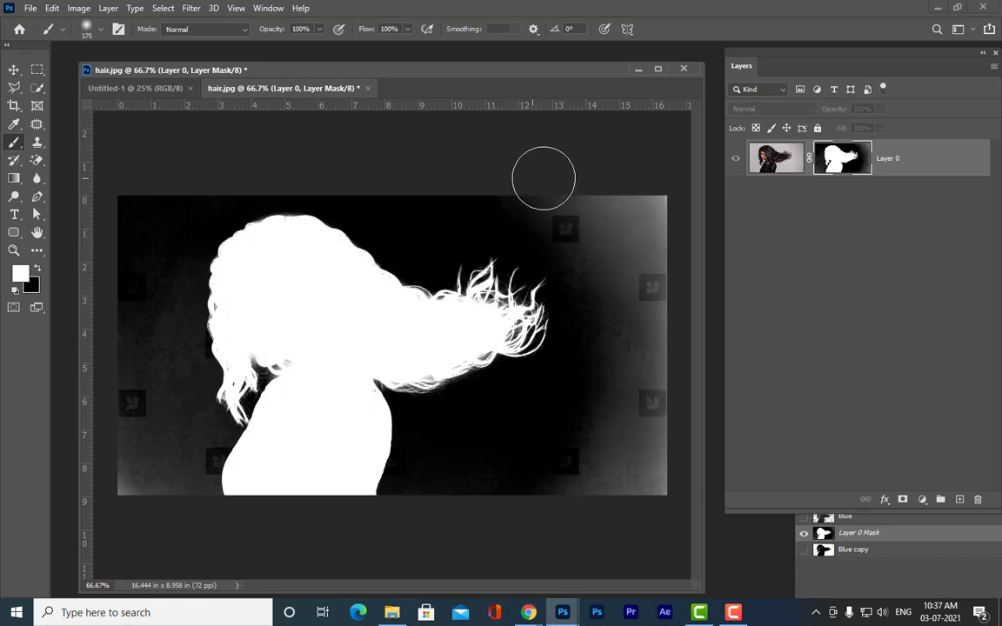
pyautogui.press(']')
pyautogui.click(218, 31)
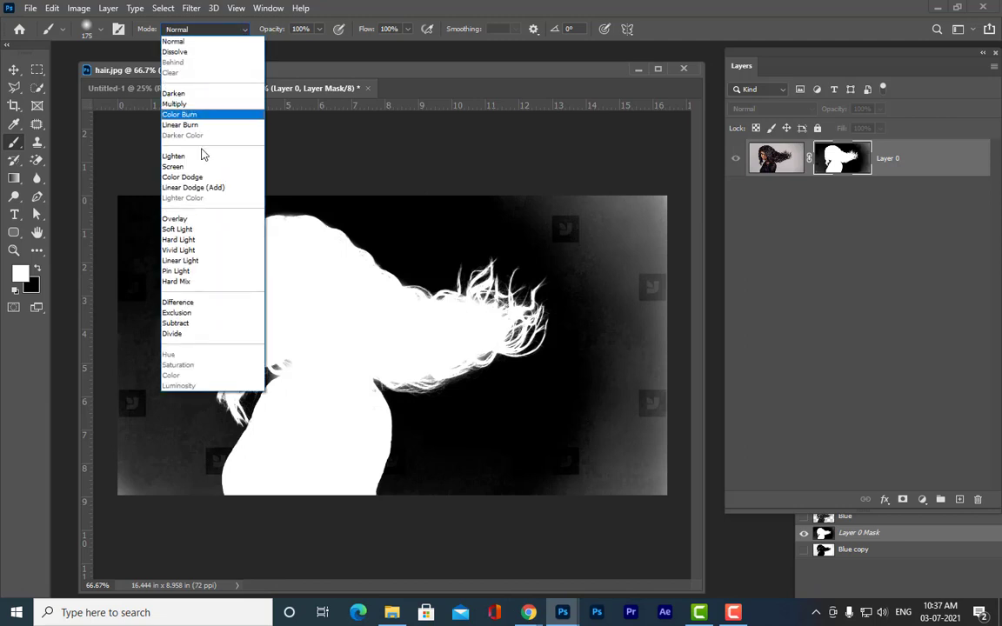
pyautogui.click(192, 220)
pyautogui.moveTo(435, 73); pyautogui.dragTo(428, 71)
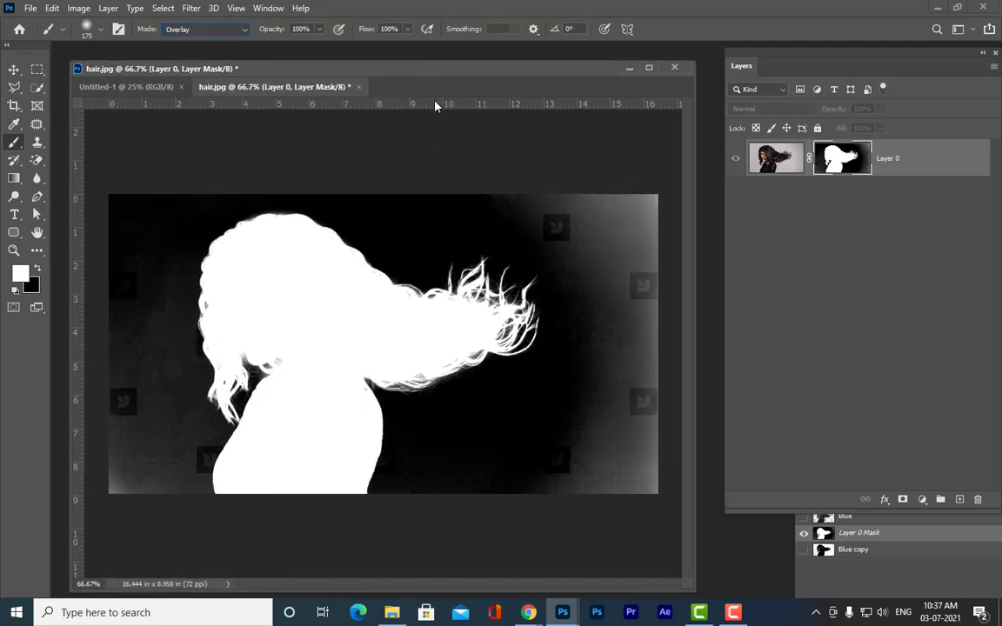
pyautogui.click(38, 270)
pyautogui.moveTo(445, 68); pyautogui.dragTo(456, 67)
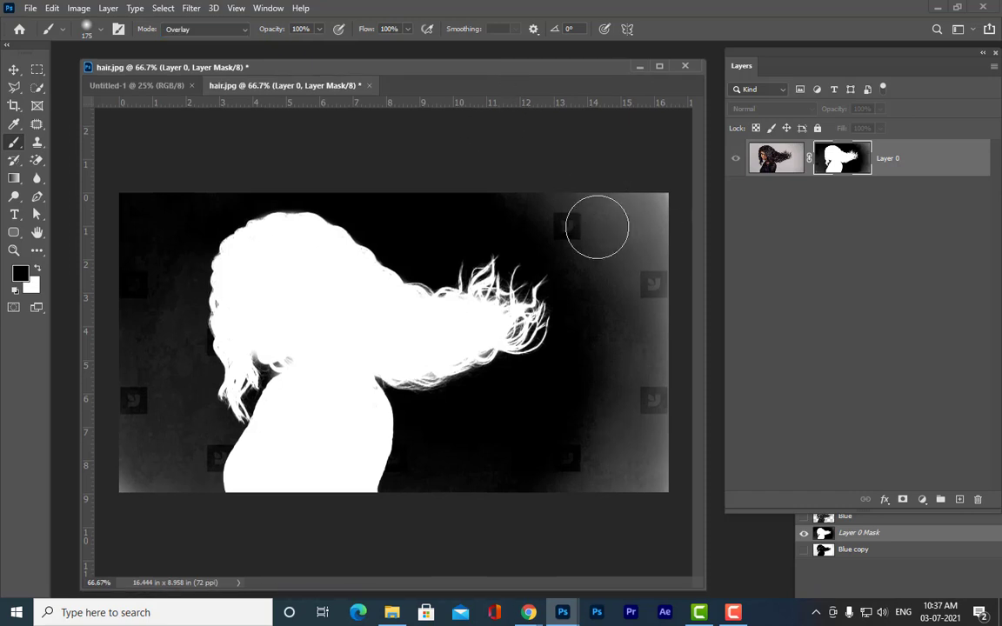
# Paint the mask's gray background areas and hair edges black, and return to the normal cutout view.
pyautogui.moveTo(597, 227)
pyautogui.mouseDown()
pyautogui.moveTo(561, 234)
pyautogui.moveTo(577, 209)
pyautogui.moveTo(630, 259)
pyautogui.moveTo(667, 207)
pyautogui.moveTo(677, 392)
pyautogui.moveTo(605, 455)
pyautogui.moveTo(572, 531)
pyautogui.moveTo(599, 498)
pyautogui.moveTo(535, 482)
pyautogui.moveTo(481, 281)
pyautogui.mouseUp()
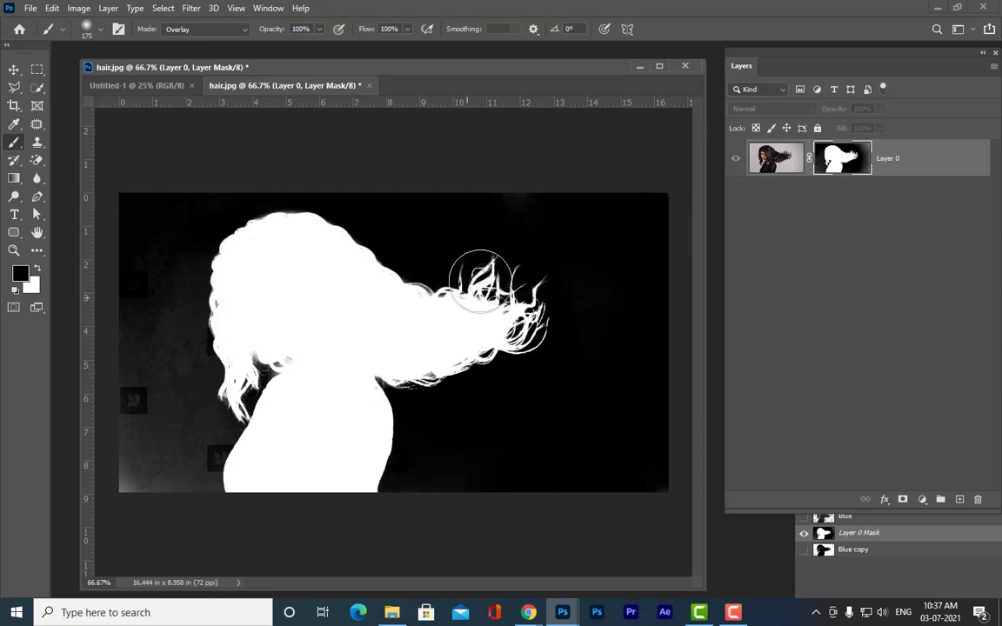
pyautogui.moveTo(141, 219)
pyautogui.mouseDown()
pyautogui.moveTo(142, 258)
pyautogui.moveTo(180, 310)
pyautogui.moveTo(220, 295)
pyautogui.moveTo(257, 307)
pyautogui.moveTo(238, 357)
pyautogui.moveTo(274, 373)
pyautogui.moveTo(236, 374)
pyautogui.moveTo(198, 342)
pyautogui.moveTo(128, 411)
pyautogui.moveTo(115, 460)
pyautogui.moveTo(220, 355)
pyautogui.moveTo(200, 520)
pyautogui.moveTo(219, 454)
pyautogui.moveTo(170, 560)
pyautogui.moveTo(159, 448)
pyautogui.moveTo(117, 336)
pyautogui.mouseUp()
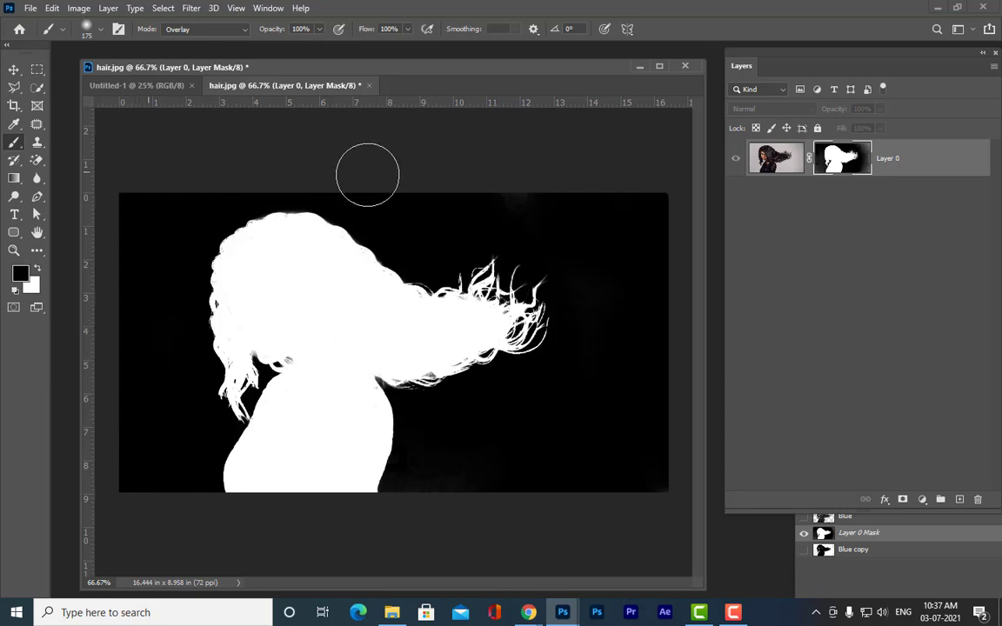
pyautogui.moveTo(367, 175)
pyautogui.mouseDown()
pyautogui.moveTo(608, 201)
pyautogui.moveTo(669, 271)
pyautogui.moveTo(660, 222)
pyautogui.moveTo(624, 445)
pyautogui.moveTo(590, 420)
pyautogui.moveTo(470, 455)
pyautogui.moveTo(362, 530)
pyautogui.moveTo(408, 476)
pyautogui.moveTo(447, 569)
pyautogui.moveTo(547, 492)
pyautogui.moveTo(572, 270)
pyautogui.moveTo(305, 163)
pyautogui.moveTo(252, 215)
pyautogui.moveTo(240, 213)
pyautogui.moveTo(155, 370)
pyautogui.moveTo(189, 396)
pyautogui.moveTo(285, 331)
pyautogui.moveTo(191, 406)
pyautogui.moveTo(154, 478)
pyautogui.mouseUp()
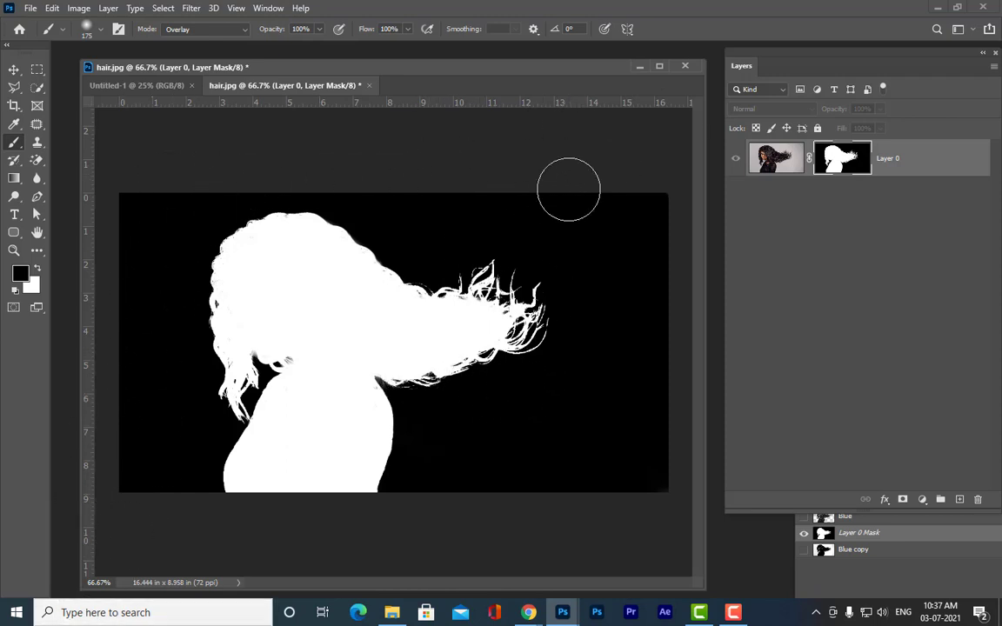
pyautogui.moveTo(768, 49); pyautogui.dragTo(695, 51)
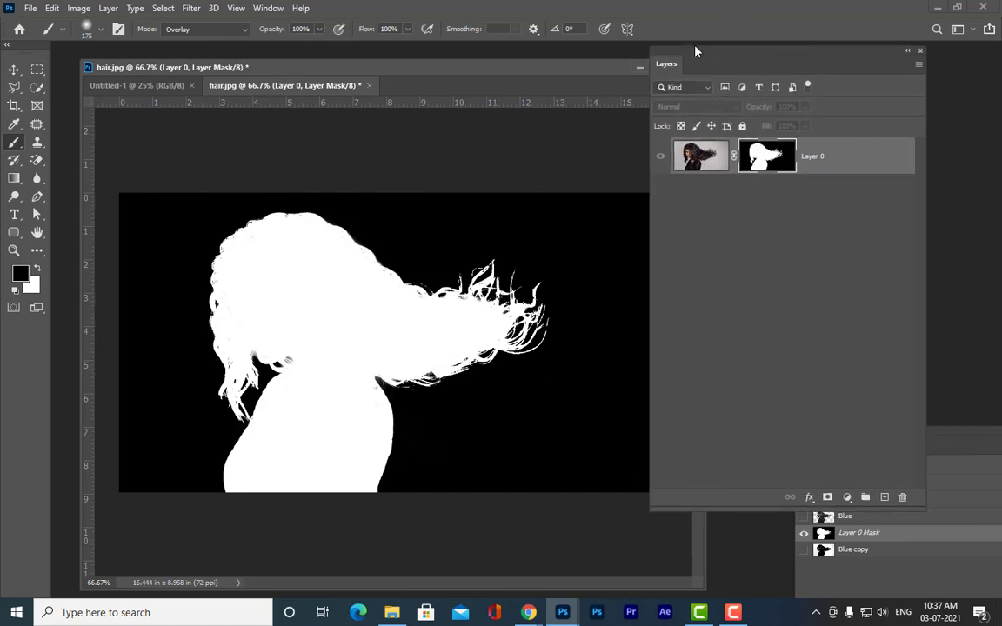
pyautogui.keyDown('alt'); pyautogui.click(773, 158); pyautogui.keyUp('alt')
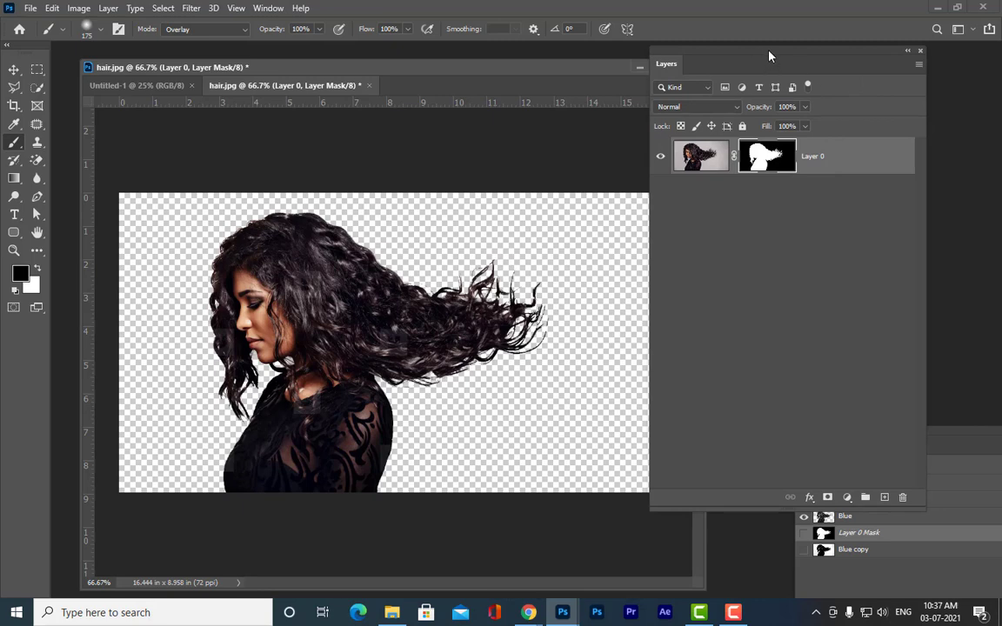
pyautogui.moveTo(770, 54); pyautogui.dragTo(746, 81)
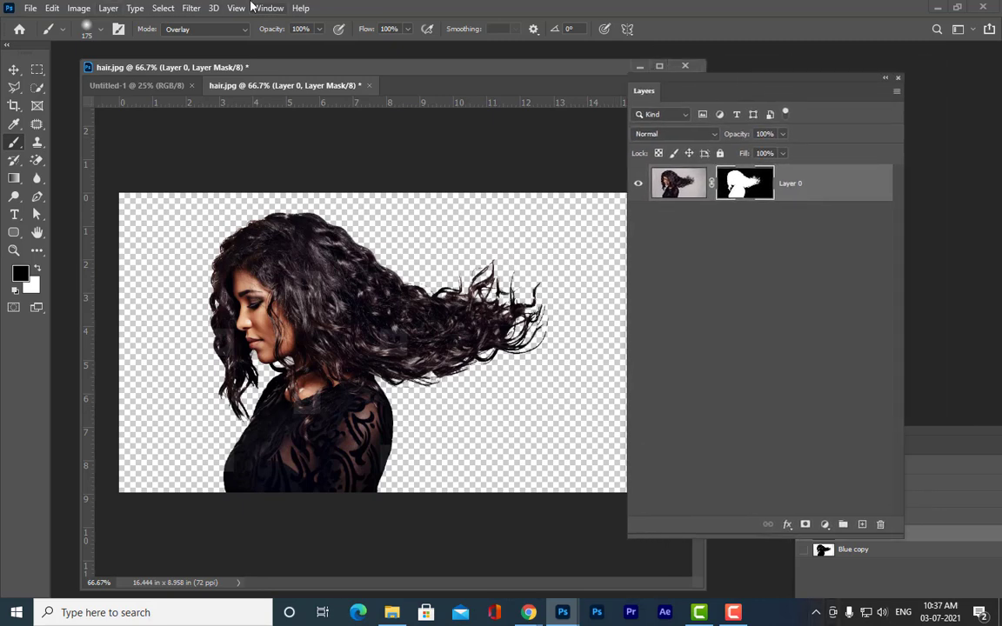
# Search the photoshop ref images folder for "forest" and open the forest image.
pyautogui.hotkey('ctrl', 'o')
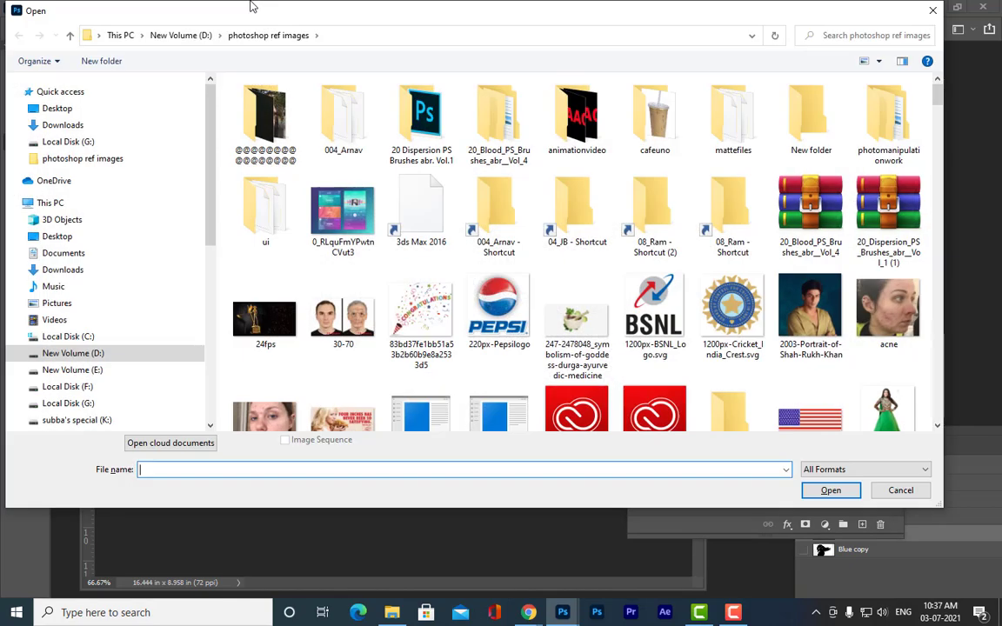
pyautogui.click(856, 35)
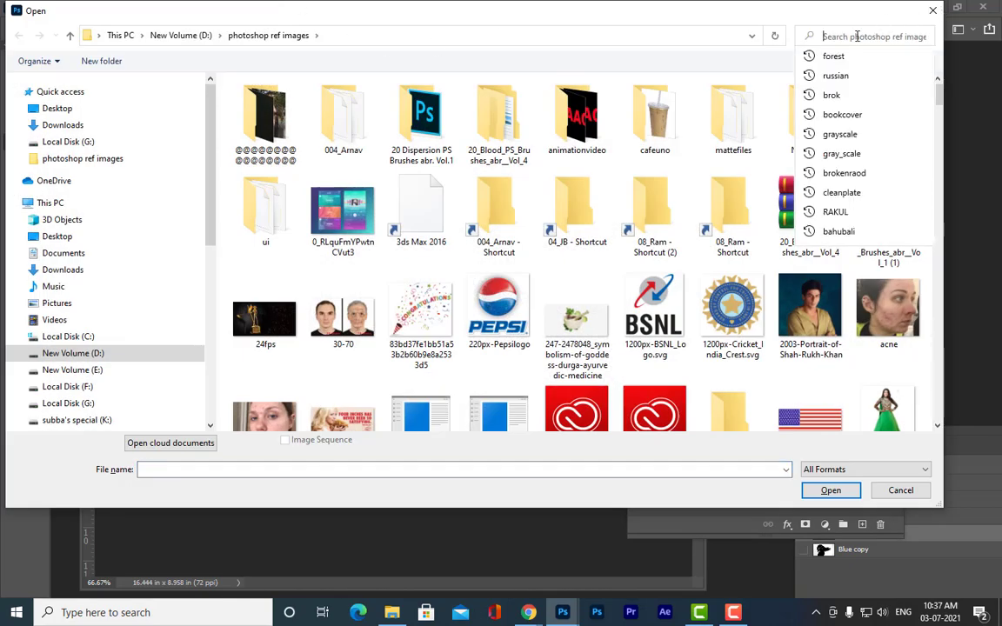
pyautogui.write('forest')
pyautogui.press('Return')
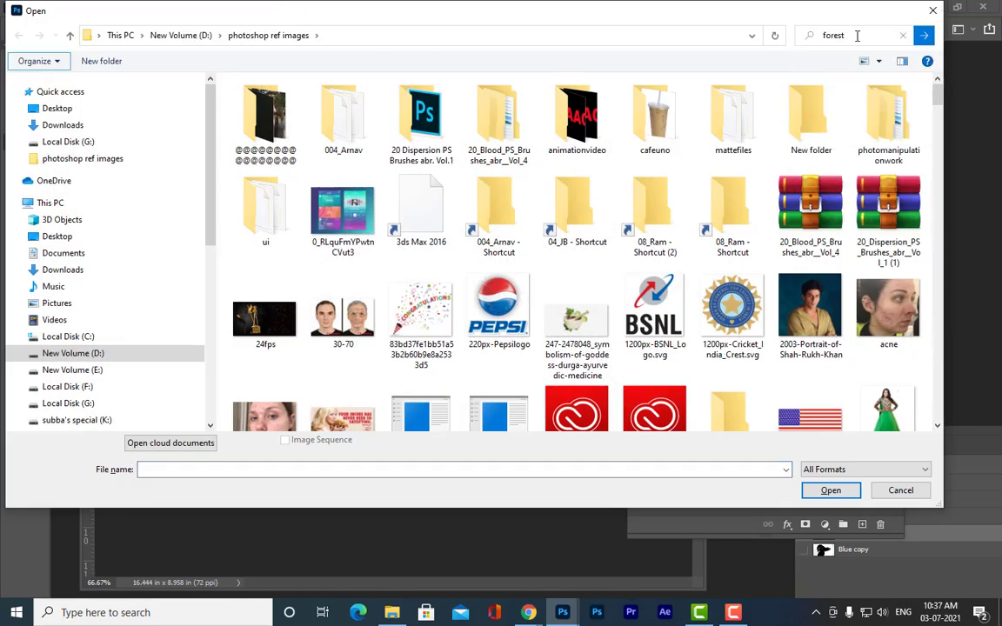
pyautogui.click(579, 143)
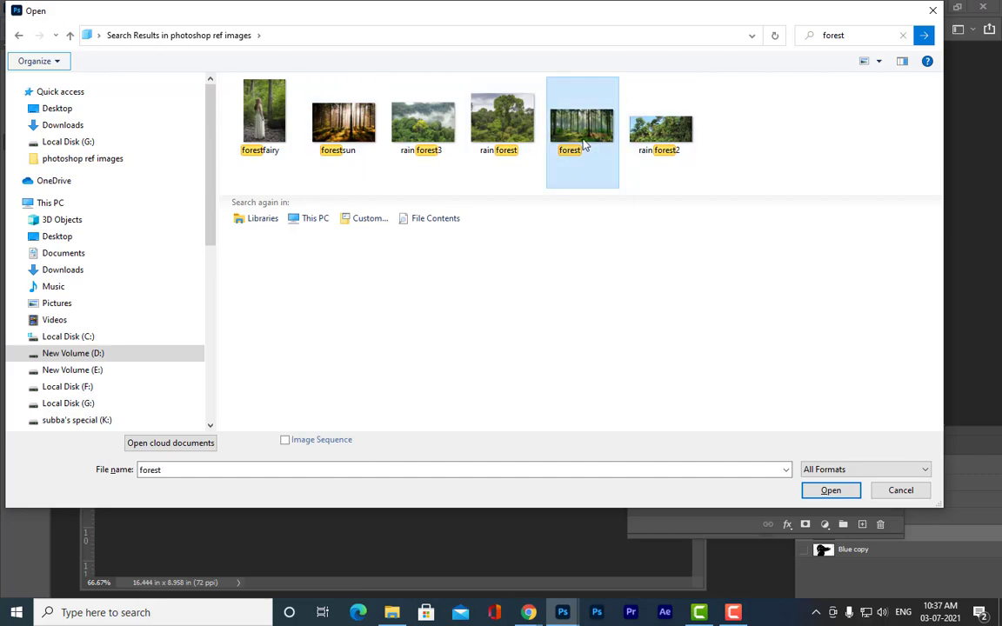
pyautogui.click(831, 491)
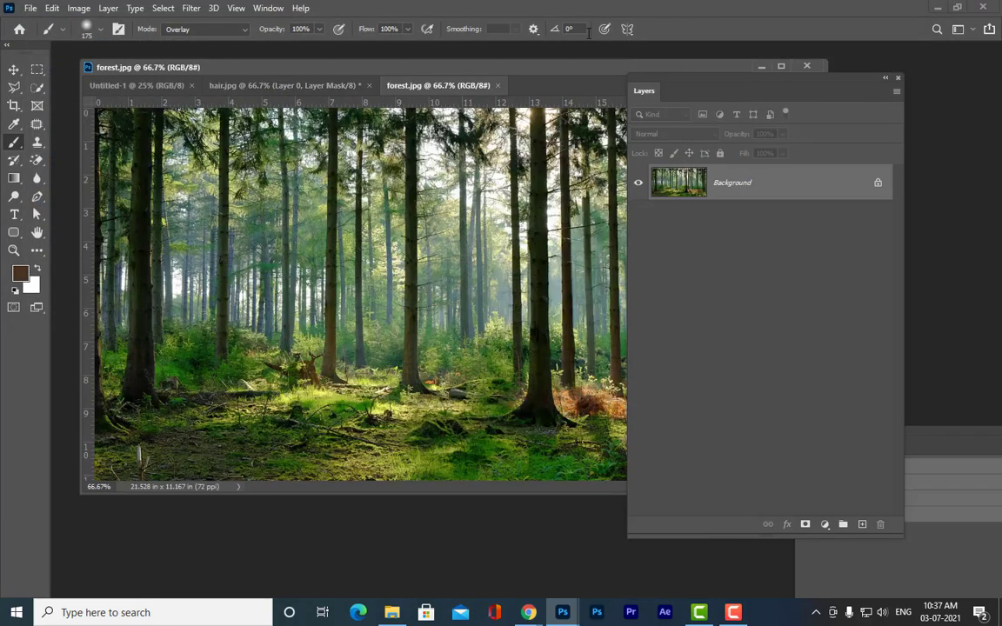
# Copy the forest image into hair.jpg as a new layer with the Move tool, positioning it to cover the whole canvas.
pyautogui.moveTo(655, 85); pyautogui.dragTo(786, 87)
pyautogui.moveTo(440, 86); pyautogui.dragTo(17, 344)
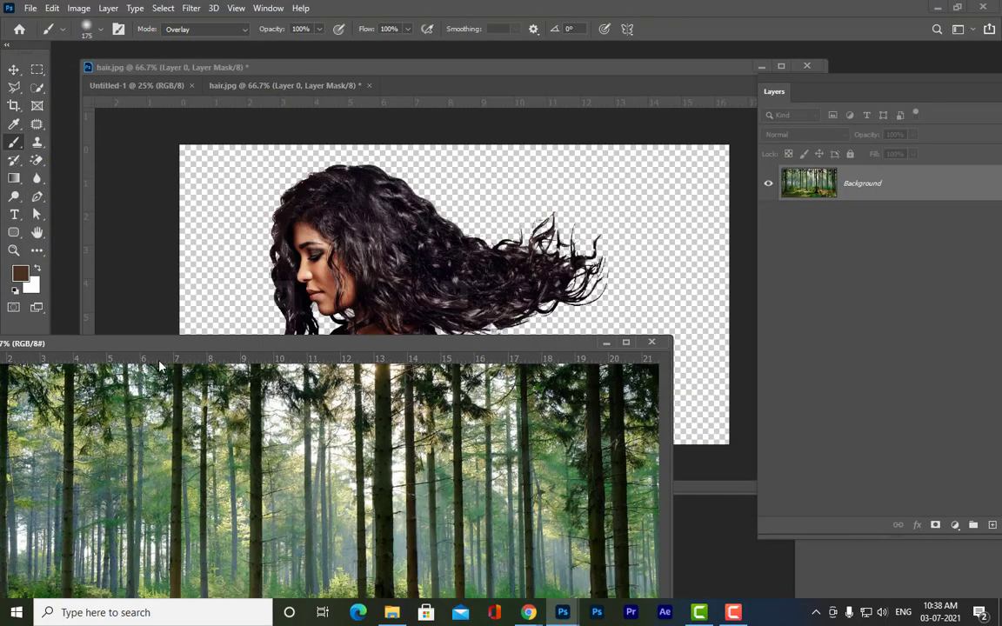
pyautogui.click(13, 69)
pyautogui.moveTo(310, 422); pyautogui.dragTo(538, 240)
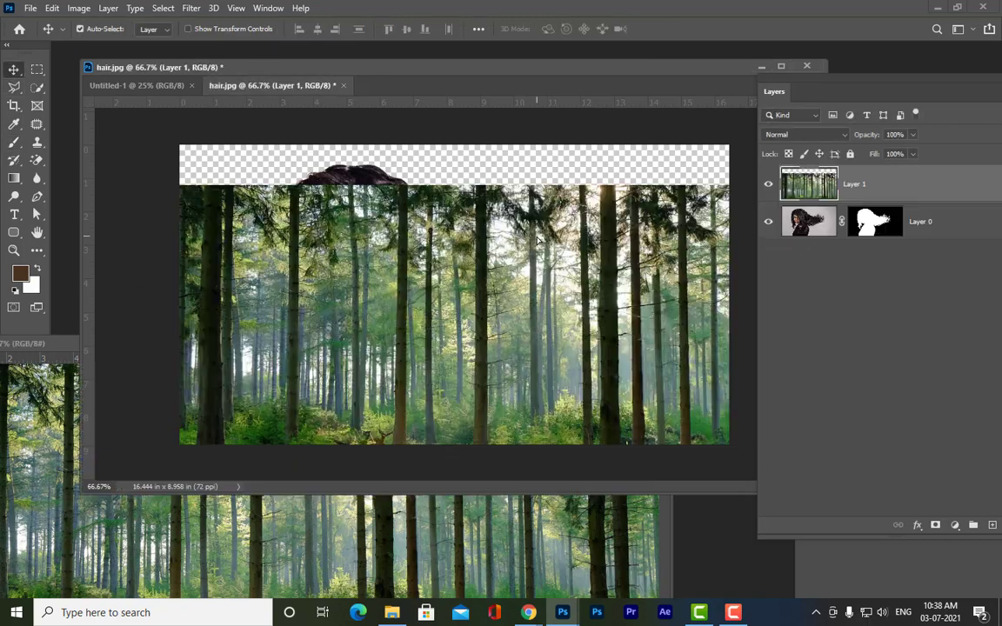
pyautogui.moveTo(356, 293); pyautogui.dragTo(382, 261)
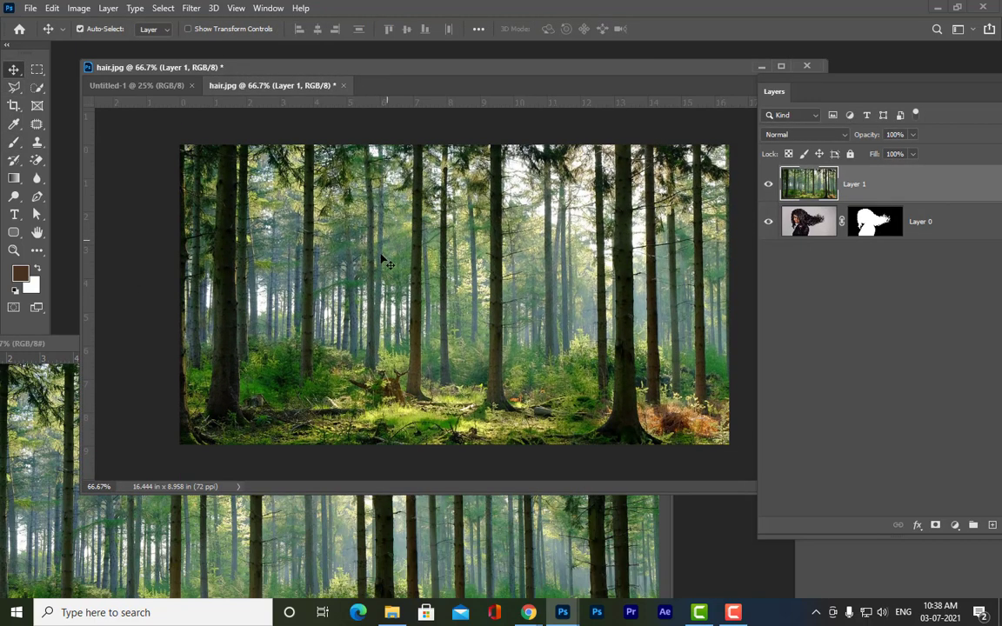
# Set the brush mode back to Normal and close the forest.jpg document.
pyautogui.click(13, 143)
pyautogui.click(221, 29)
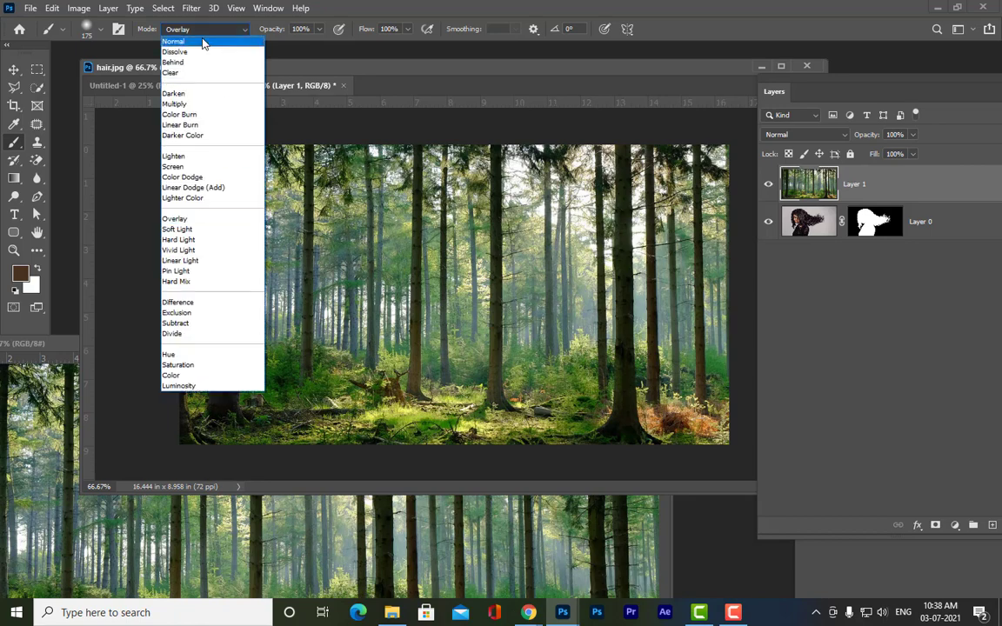
pyautogui.click(181, 41)
pyautogui.moveTo(72, 345); pyautogui.dragTo(399, 391)
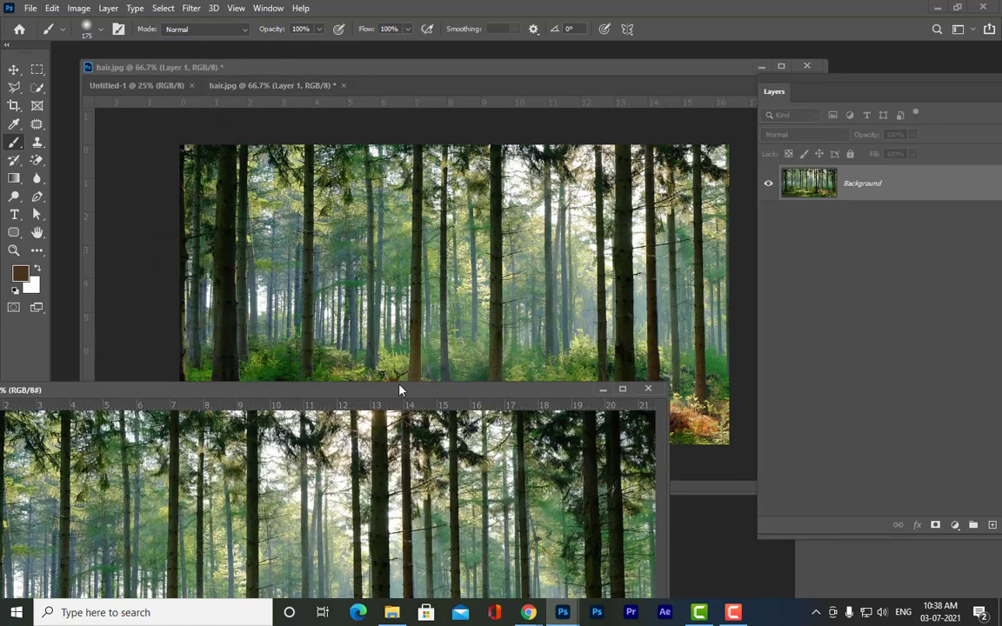
pyautogui.click(648, 389)
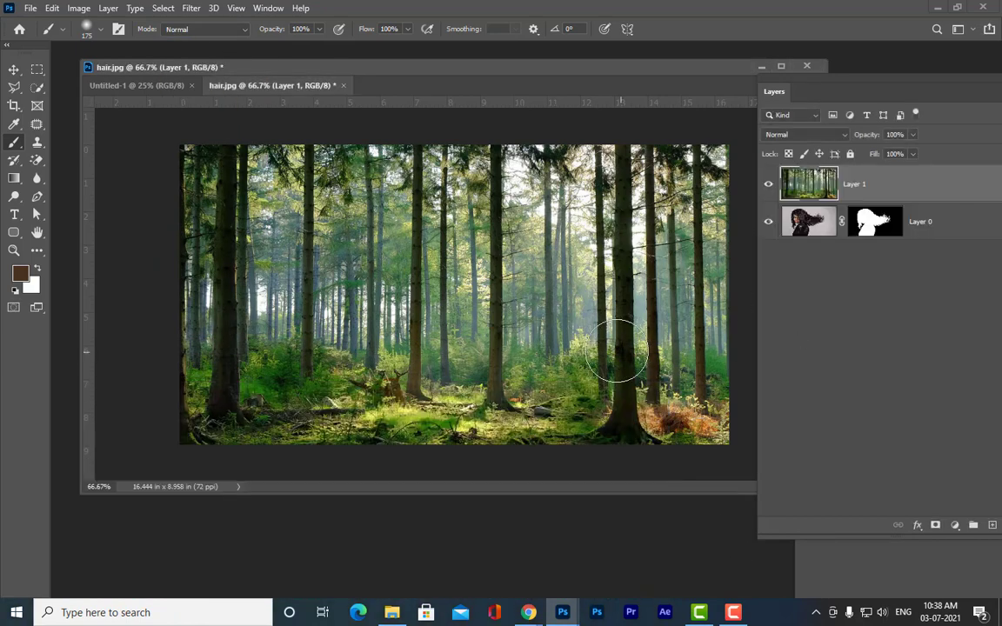
# Shift the forest image up and left with the Move tool and place its layer beneath the woman's masked layer.
pyautogui.click(13, 75)
pyautogui.moveTo(570, 262); pyautogui.dragTo(557, 209)
pyautogui.moveTo(820, 79); pyautogui.dragTo(738, 90)
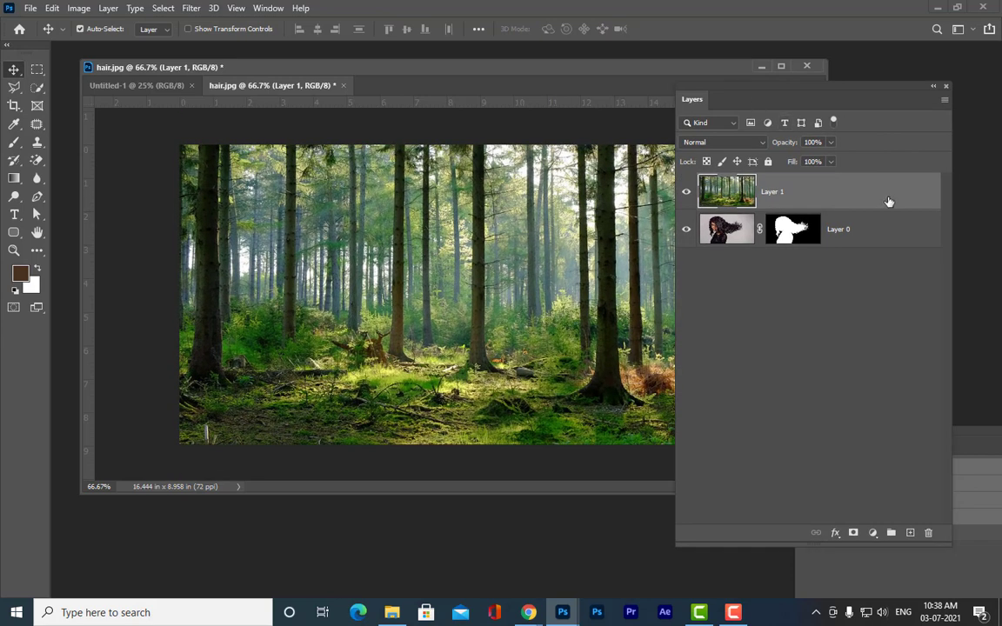
pyautogui.moveTo(888, 201); pyautogui.dragTo(892, 248)
pyautogui.moveTo(736, 88); pyautogui.dragTo(804, 89)
pyautogui.moveTo(498, 76); pyautogui.dragTo(430, 102)
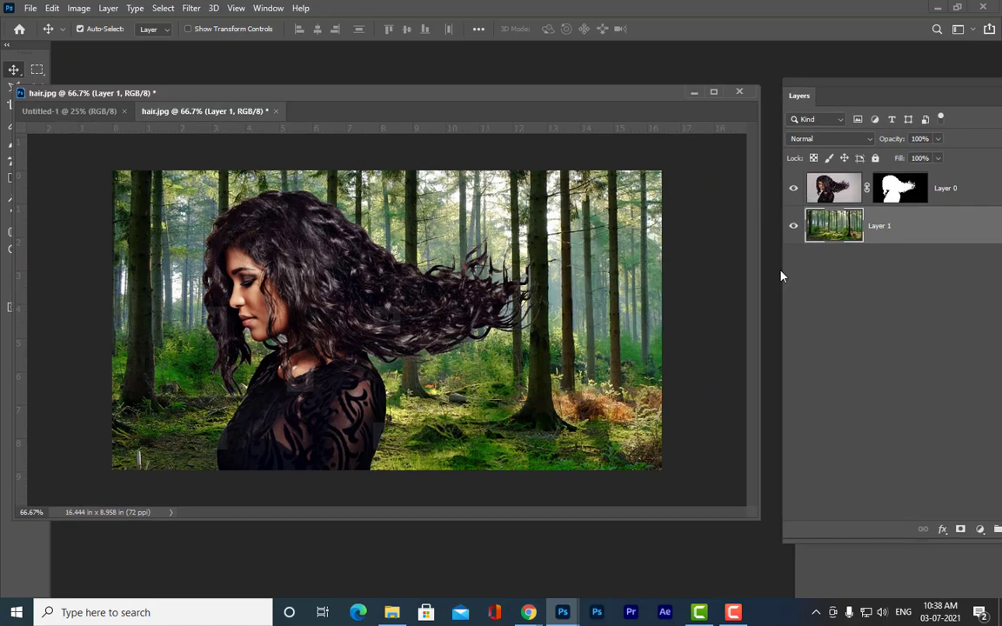
pyautogui.hotkey('ctrl', '+')
pyautogui.hotkey('ctrl', '+')
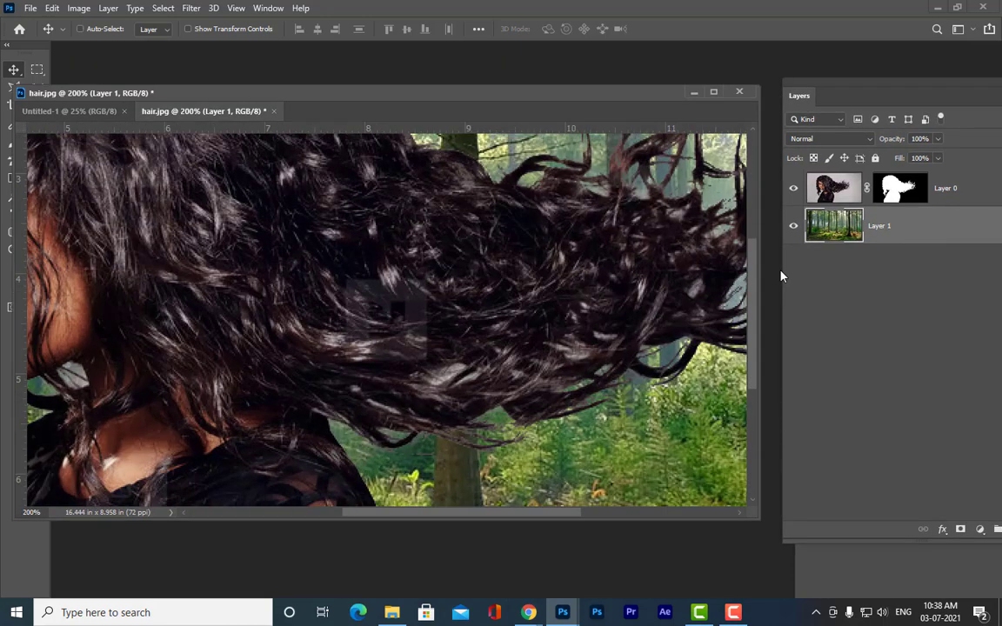
pyautogui.hotkey('ctrl', '-')
# Add a new layer between the forest and the woman, and fill it with black as the foreground color.
pyautogui.moveTo(849, 91); pyautogui.dragTo(713, 70)
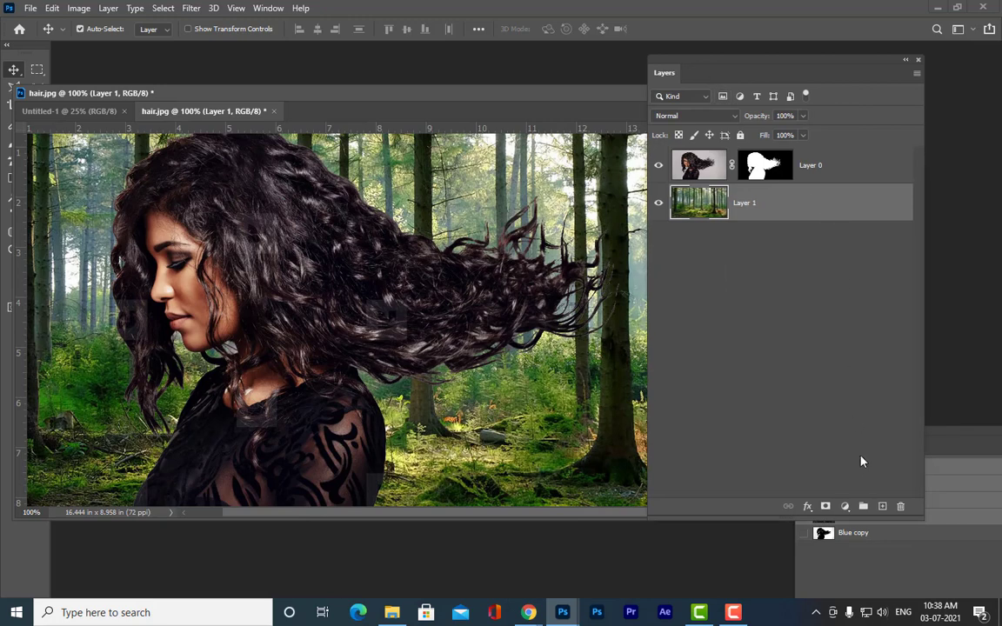
pyautogui.click(882, 507)
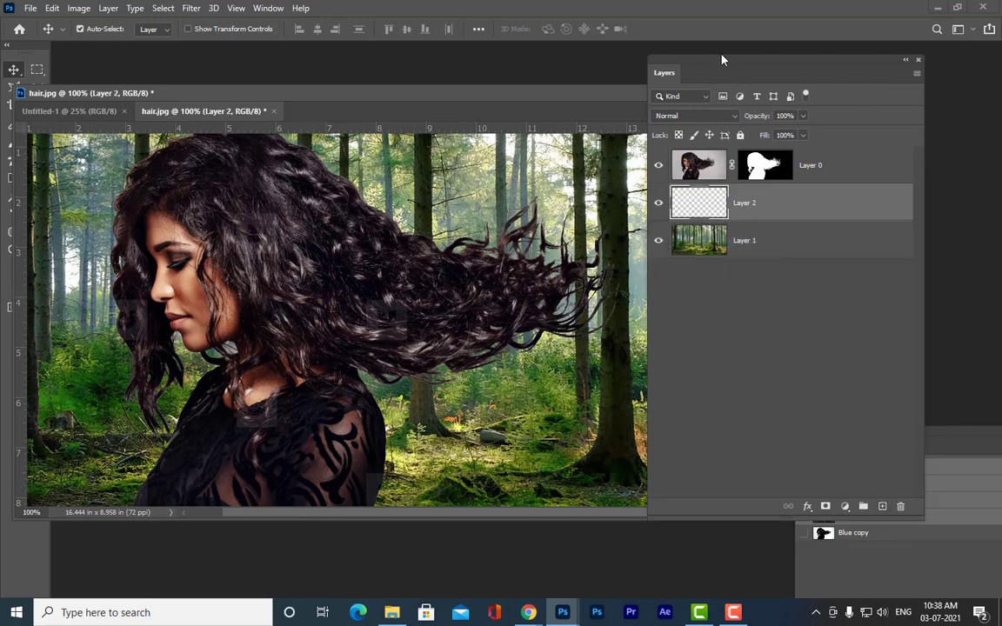
pyautogui.moveTo(234, 87); pyautogui.dragTo(321, 103)
pyautogui.click(20, 273)
pyautogui.moveTo(712, 163); pyautogui.dragTo(630, 322)
pyautogui.press('Return')
pyautogui.press('v')
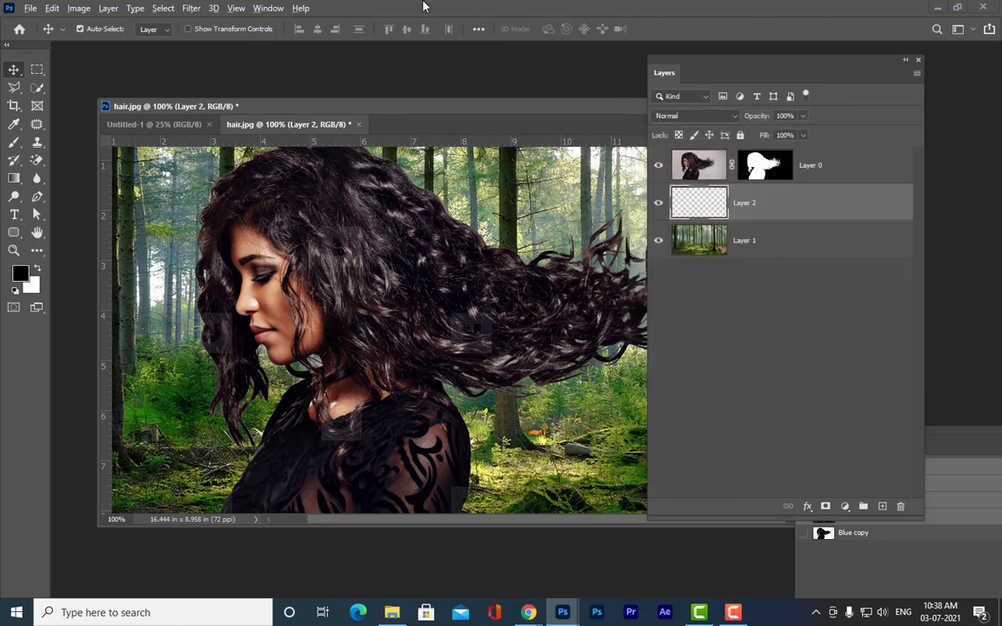
pyautogui.hotkey('alt', 'BackSpace')
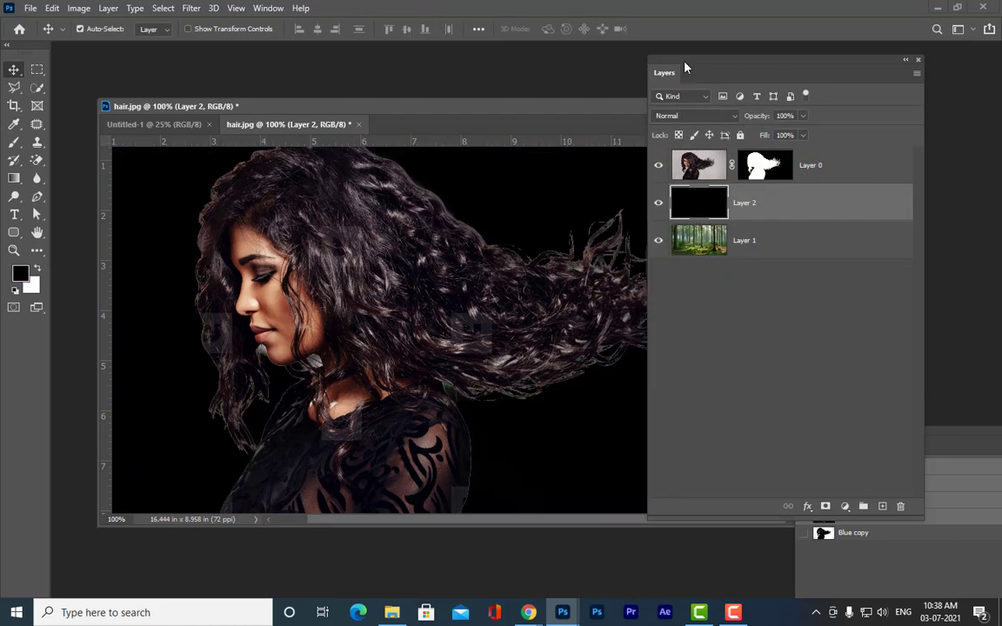
# Add an empty layer above the woman's masked layer.
pyautogui.moveTo(684, 67); pyautogui.dragTo(819, 40)
pyautogui.moveTo(521, 107); pyautogui.dragTo(421, 105)
pyautogui.hotkey('ctrl', '+')
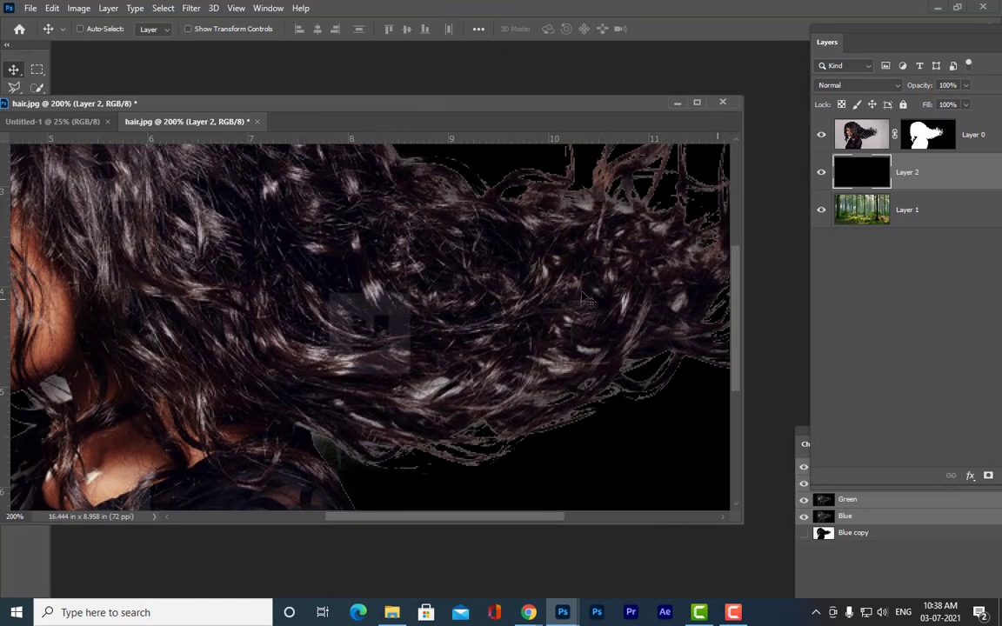
pyautogui.scroll(2, 495, 226)
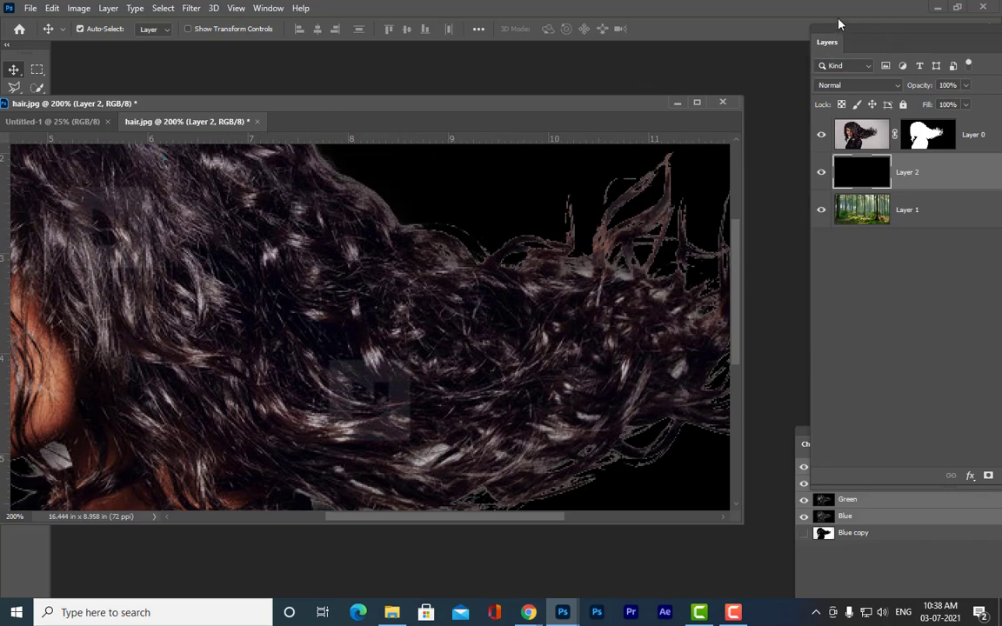
pyautogui.moveTo(840, 24); pyautogui.dragTo(600, 80)
pyautogui.hotkey('alt', ']')
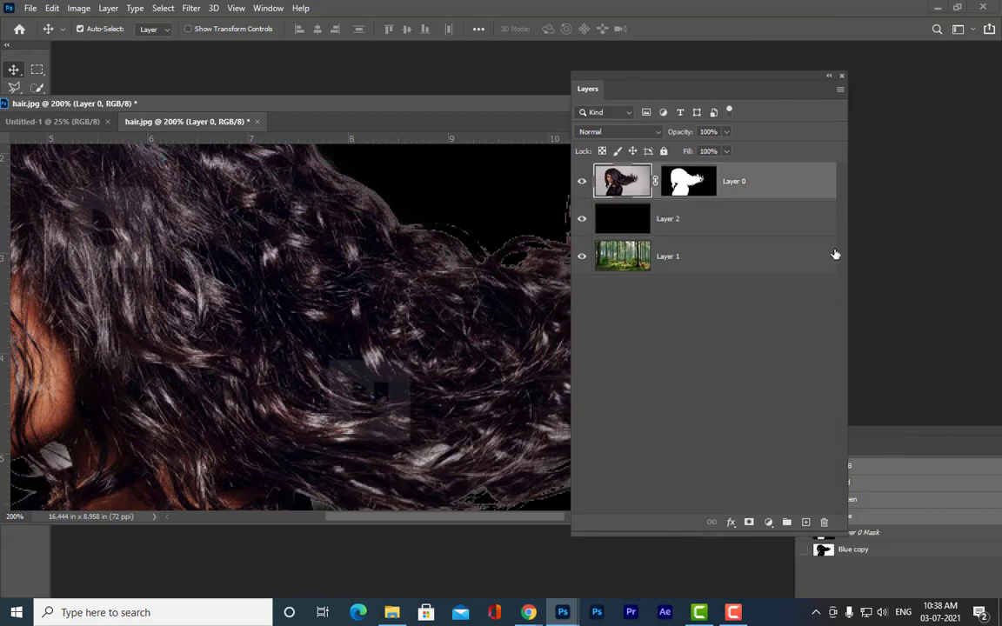
pyautogui.click(805, 522)
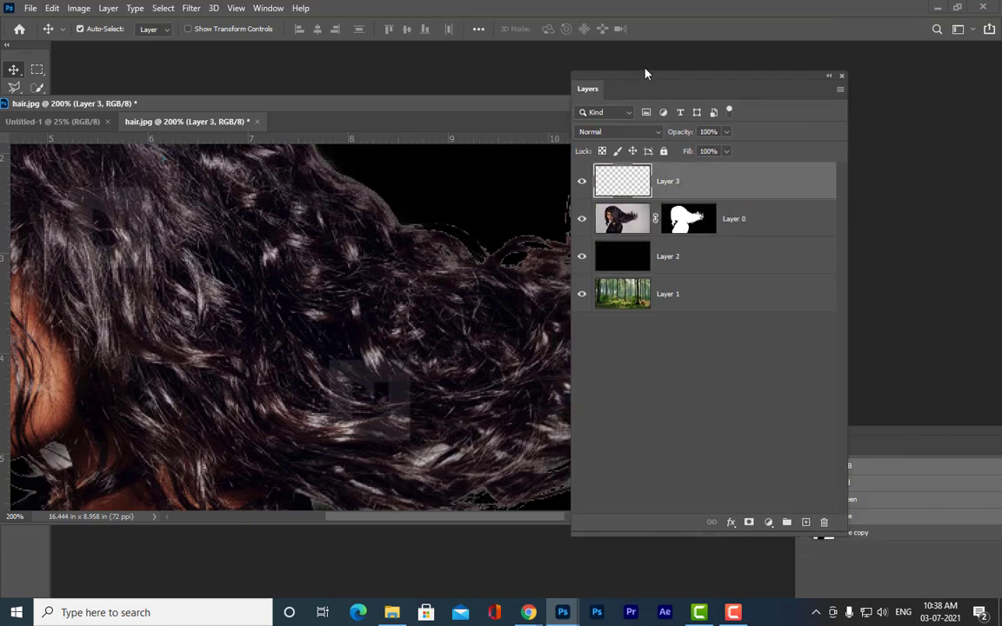
# Clip the new empty layer to the woman's layer and set its blend mode to Darken.
pyautogui.moveTo(648, 76); pyautogui.dragTo(731, 64)
pyautogui.moveTo(374, 105); pyautogui.dragTo(440, 150)
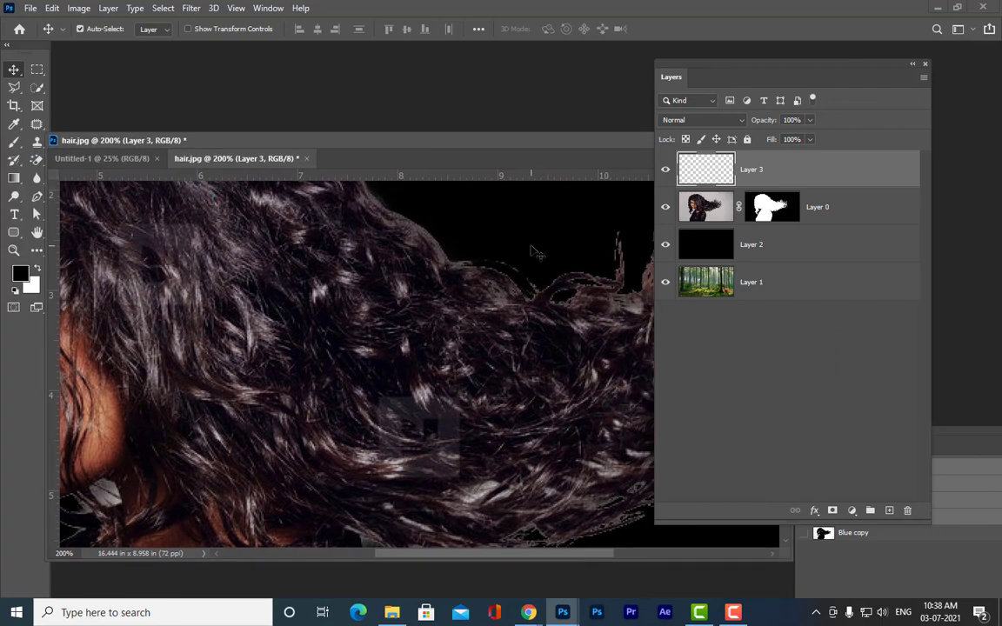
pyautogui.hotkey('ctrl', '+')
pyautogui.press('space')
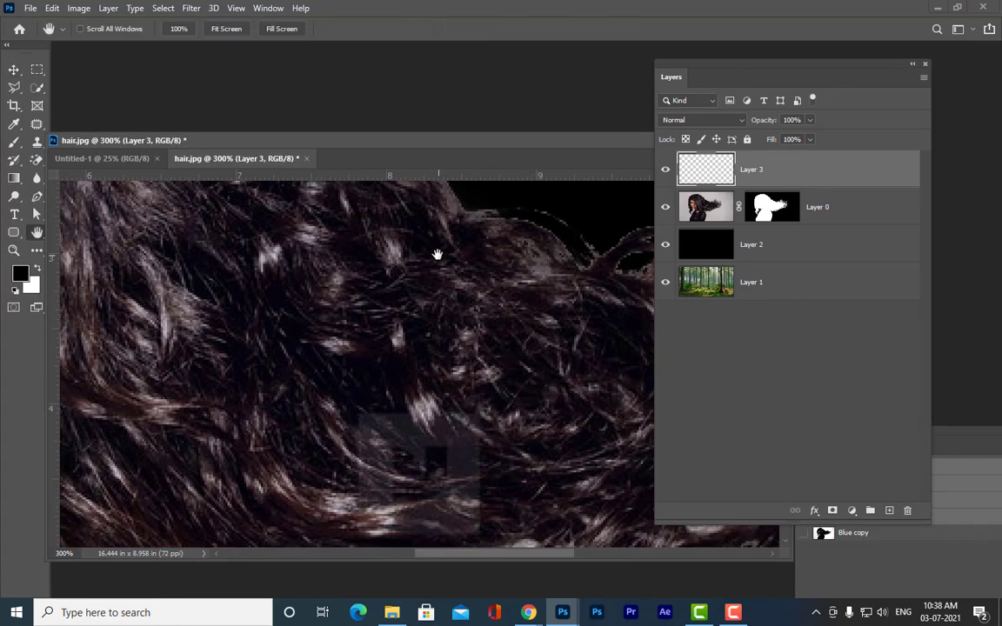
pyautogui.moveTo(436, 254); pyautogui.dragTo(524, 453)
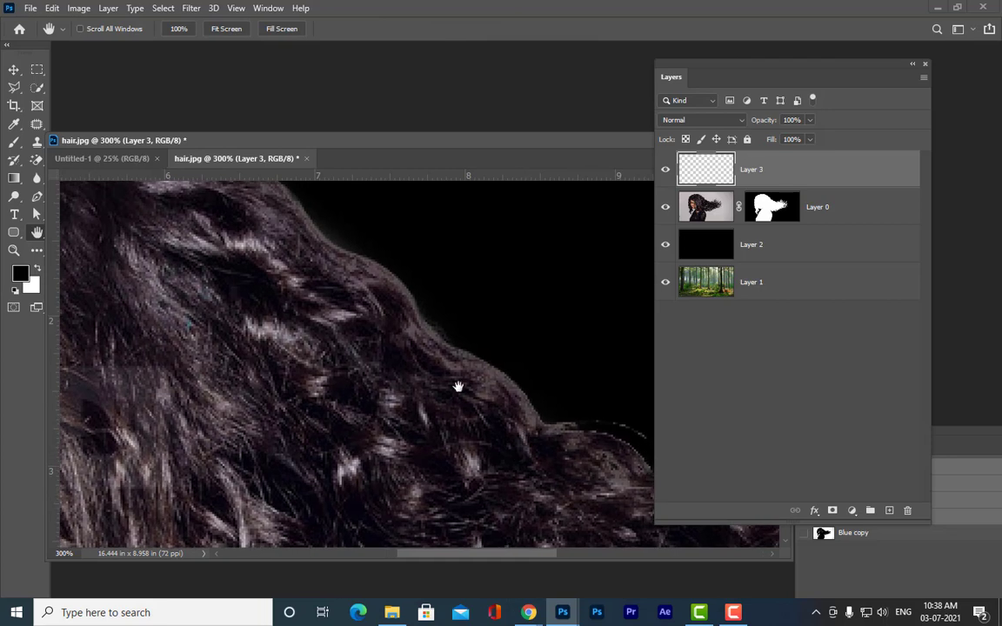
pyautogui.moveTo(456, 385)
pyautogui.mouseDown()
pyautogui.moveTo(493, 434)
pyautogui.moveTo(696, 526)
pyautogui.mouseUp()
pyautogui.moveTo(563, 444); pyautogui.dragTo(477, 332)
pyautogui.moveTo(707, 67); pyautogui.dragTo(720, 66)
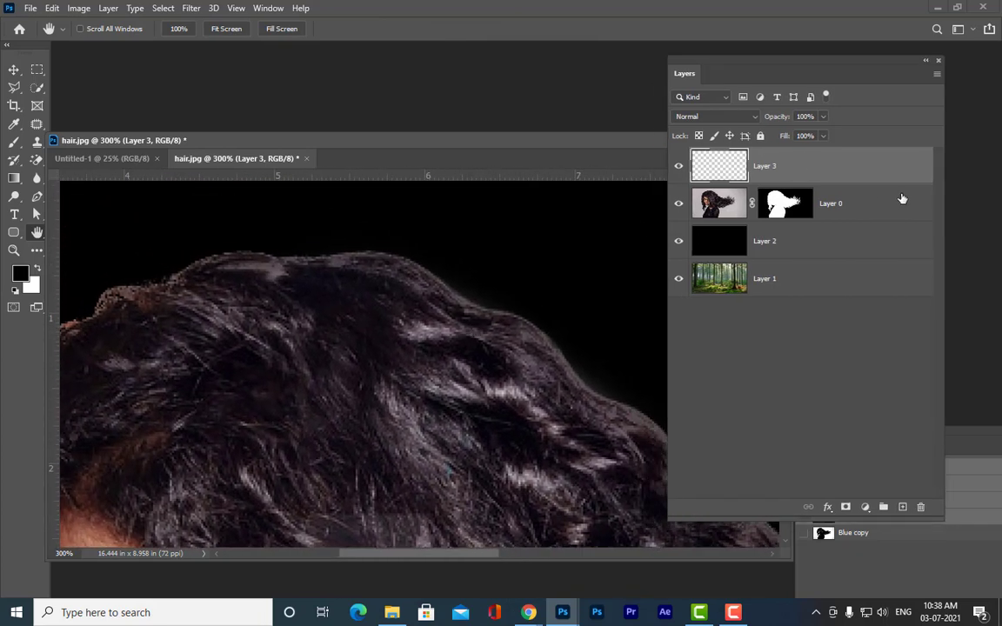
pyautogui.keyDown('alt'); pyautogui.click(855, 181); pyautogui.keyUp('alt')
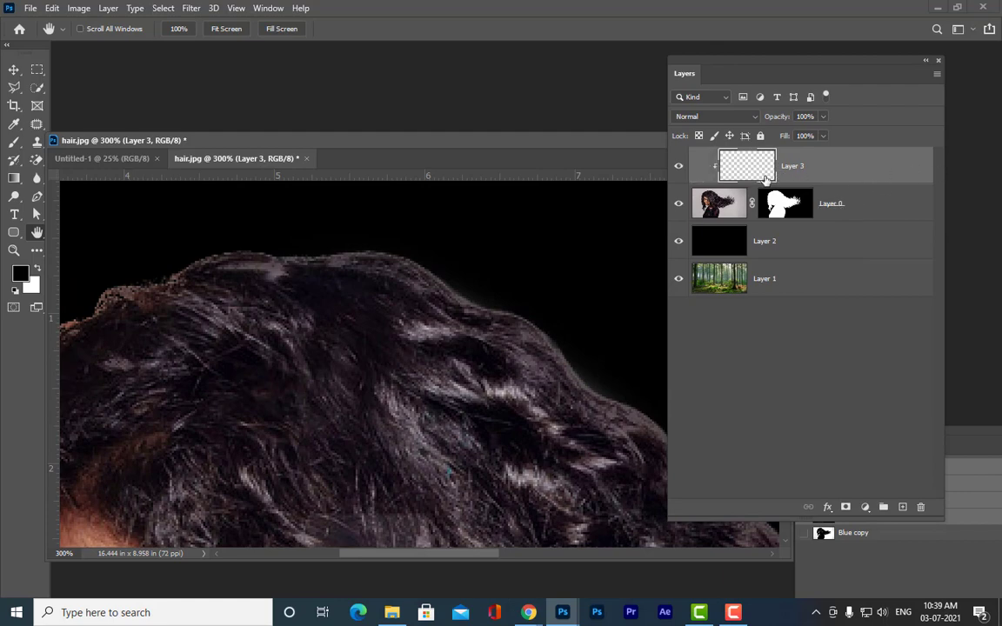
pyautogui.click(713, 117)
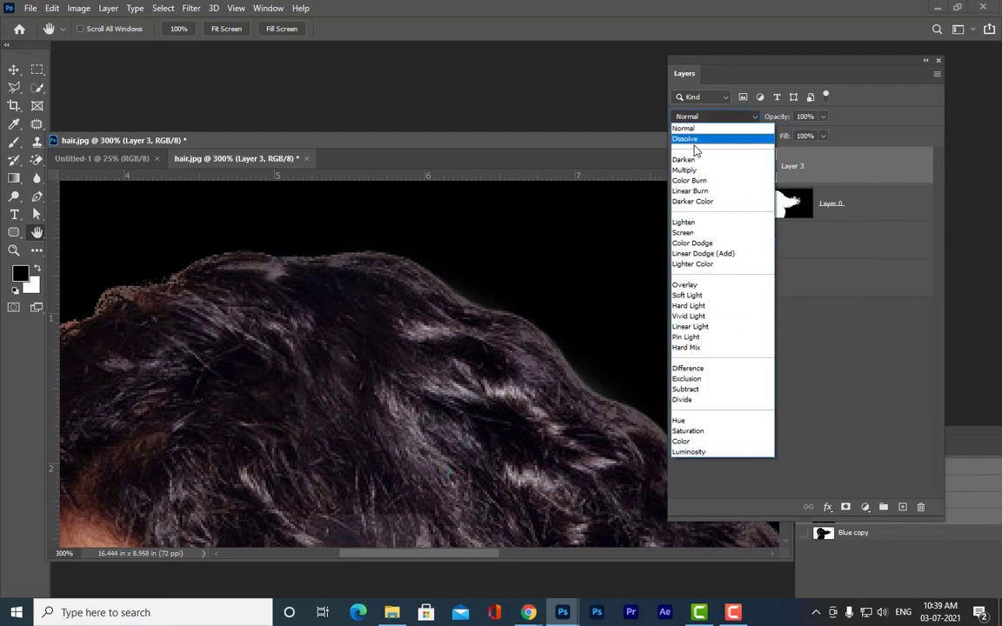
pyautogui.click(683, 161)
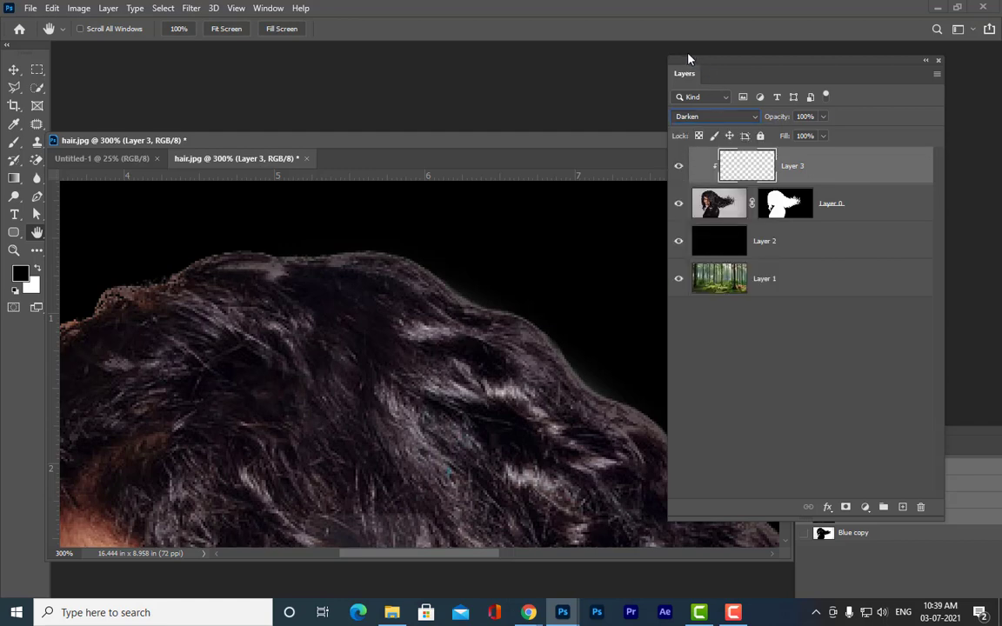
# Switch to the Brush tool and reduce the brush size to 15 for painting along the hair edge.
pyautogui.moveTo(688, 58); pyautogui.dragTo(770, 61)
pyautogui.moveTo(485, 142); pyautogui.dragTo(517, 81)
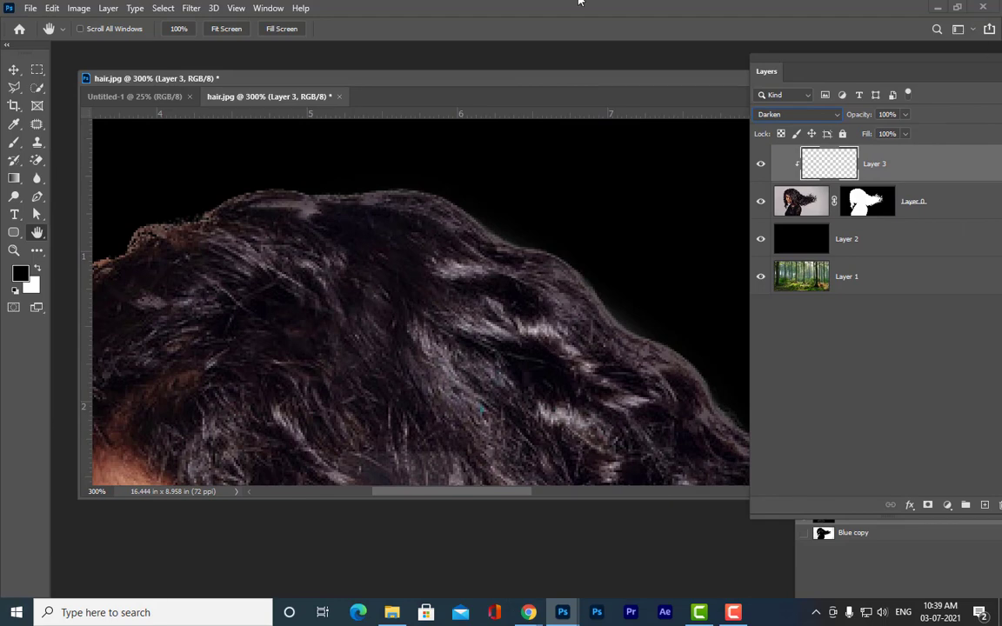
pyautogui.moveTo(399, 78); pyautogui.dragTo(429, 70)
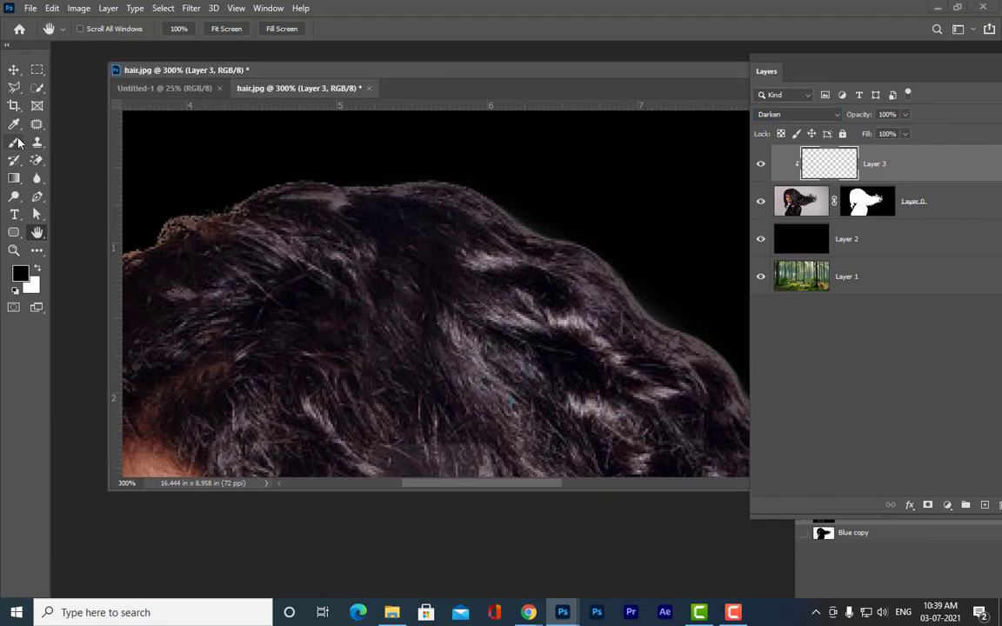
pyautogui.click(16, 142)
pyautogui.click(71, 142)
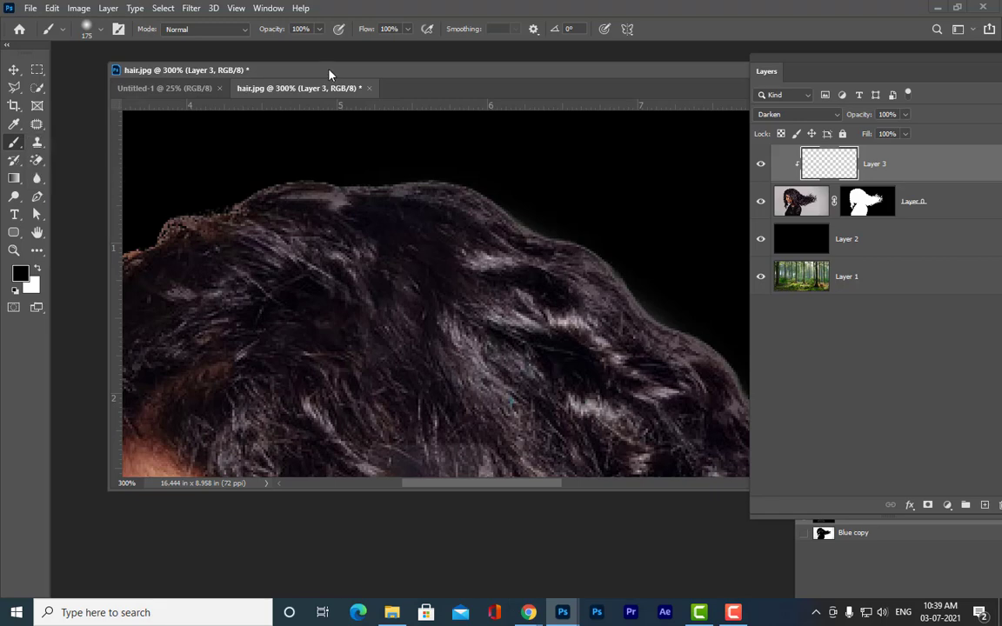
pyautogui.moveTo(329, 75); pyautogui.dragTo(282, 113)
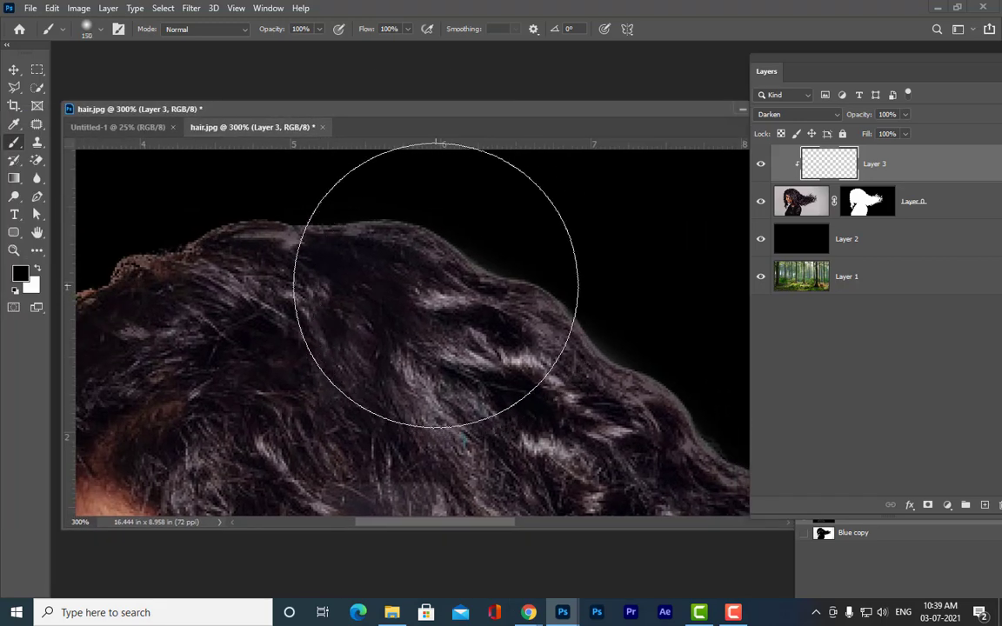
pyautogui.press('[')
pyautogui.press('[')
pyautogui.press('[')
pyautogui.press('[')
pyautogui.press('[')
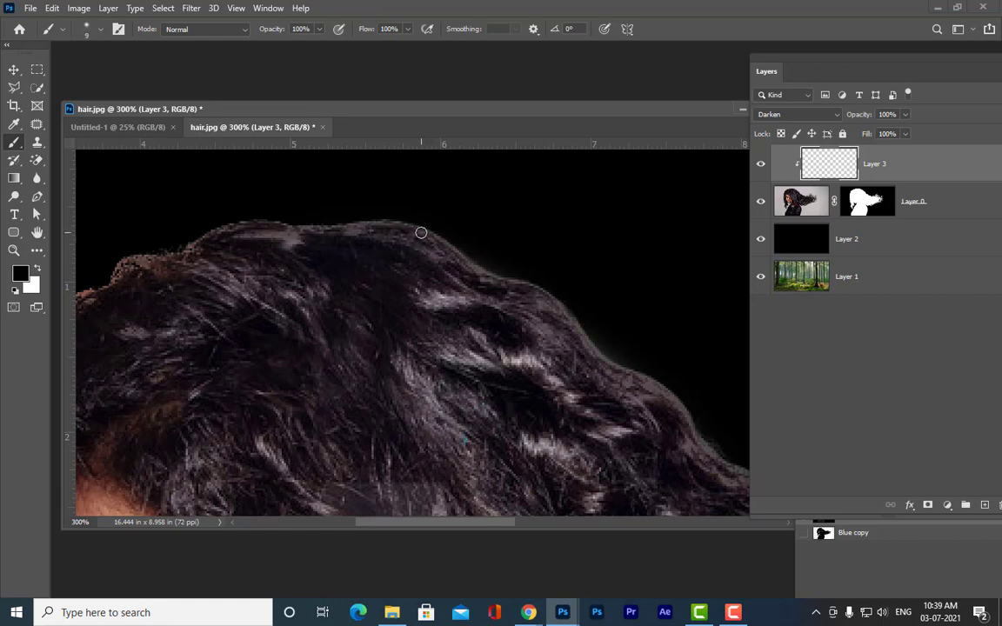
pyautogui.press('[')
# Paint dark colors sampled from the hair over the light fringe along the upper back edge of the hair on Layer 3.
pyautogui.click(426, 232)
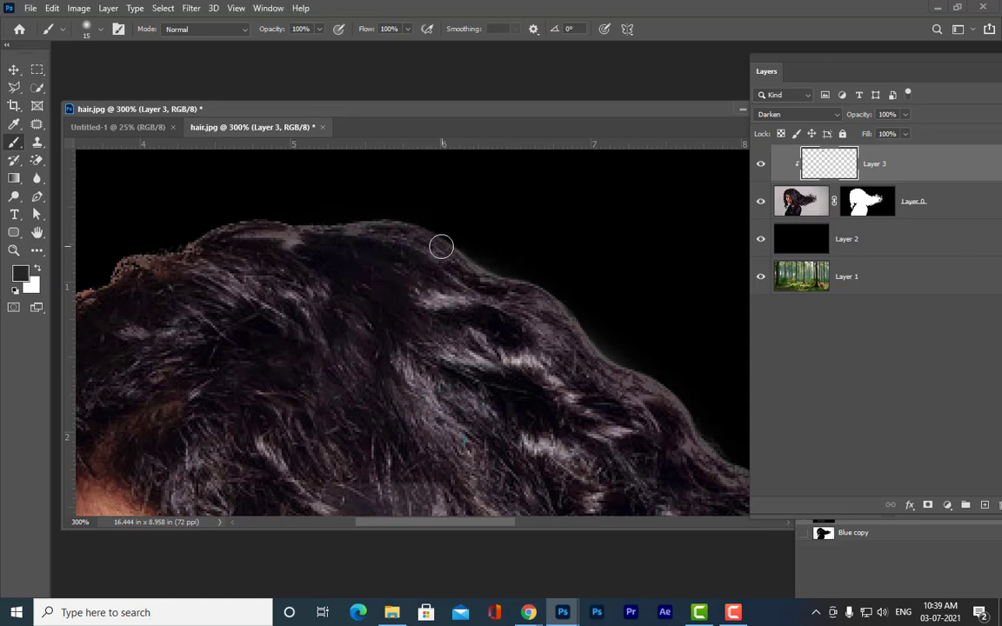
pyautogui.moveTo(441, 247)
pyautogui.mouseDown()
pyautogui.moveTo(550, 283)
pyautogui.moveTo(541, 285)
pyautogui.moveTo(604, 351)
pyautogui.moveTo(661, 370)
pyautogui.moveTo(685, 398)
pyautogui.moveTo(370, 217)
pyautogui.moveTo(344, 235)
pyautogui.moveTo(391, 303)
pyautogui.mouseUp()
pyautogui.press('space')
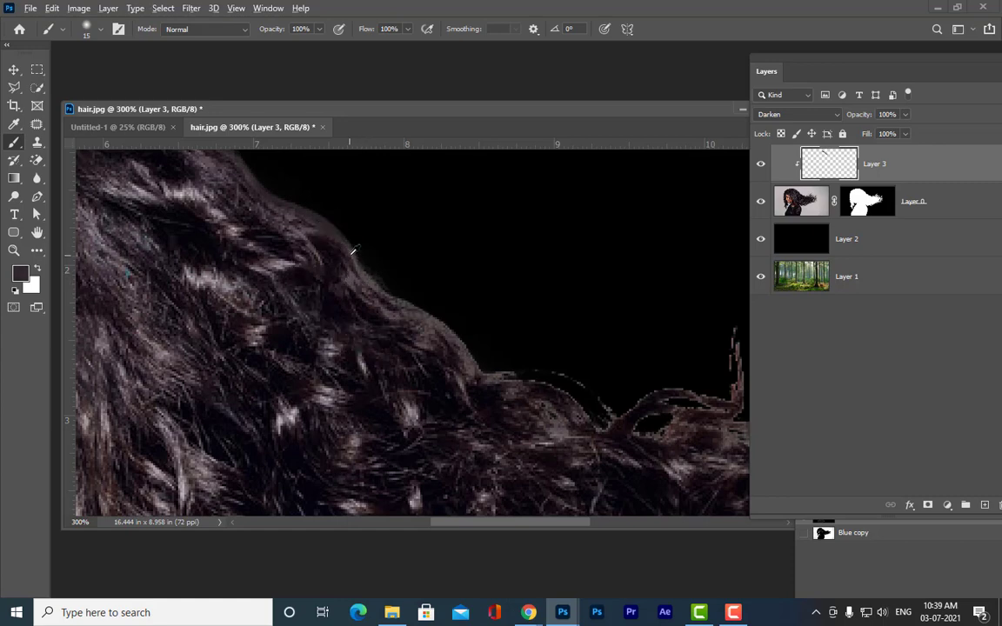
pyautogui.moveTo(351, 247)
pyautogui.mouseDown()
pyautogui.moveTo(425, 309)
pyautogui.moveTo(389, 289)
pyautogui.moveTo(471, 330)
pyautogui.moveTo(427, 314)
pyautogui.moveTo(494, 372)
pyautogui.moveTo(528, 377)
pyautogui.moveTo(487, 374)
pyautogui.moveTo(563, 375)
pyautogui.moveTo(550, 396)
pyautogui.moveTo(586, 409)
pyautogui.moveTo(561, 374)
pyautogui.moveTo(597, 414)
pyautogui.moveTo(584, 394)
pyautogui.moveTo(565, 393)
pyautogui.moveTo(594, 404)
pyautogui.moveTo(599, 429)
pyautogui.moveTo(666, 382)
pyautogui.moveTo(647, 402)
pyautogui.moveTo(657, 411)
pyautogui.moveTo(721, 403)
pyautogui.moveTo(710, 401)
pyautogui.moveTo(743, 336)
pyautogui.moveTo(732, 376)
pyautogui.moveTo(744, 320)
pyautogui.moveTo(723, 389)
pyautogui.mouseUp()
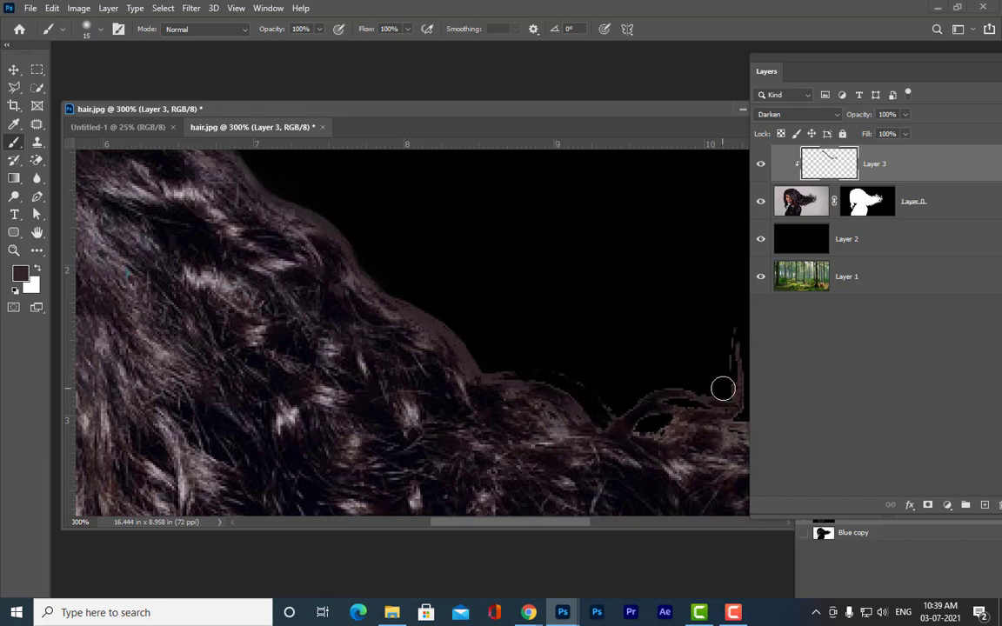
# Paint sampled dark hair tones over the light fringes of the upward-curling strands near the hair's flowing end.
pyautogui.press('space')
pyautogui.moveTo(660, 420)
pyautogui.mouseDown()
pyautogui.moveTo(436, 318)
pyautogui.moveTo(521, 436)
pyautogui.moveTo(570, 445)
pyautogui.mouseUp()
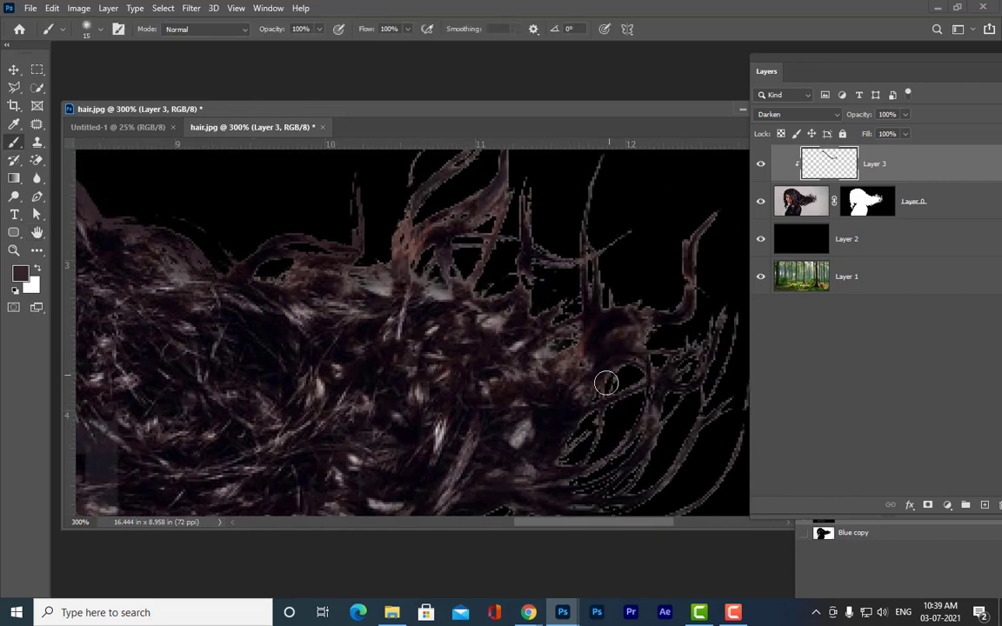
pyautogui.moveTo(579, 404)
pyautogui.mouseDown()
pyautogui.moveTo(638, 377)
pyautogui.moveTo(610, 375)
pyautogui.moveTo(644, 341)
pyautogui.moveTo(634, 362)
pyautogui.moveTo(663, 360)
pyautogui.moveTo(695, 329)
pyautogui.moveTo(661, 324)
pyautogui.moveTo(687, 303)
pyautogui.moveTo(696, 269)
pyautogui.moveTo(633, 351)
pyautogui.mouseUp()
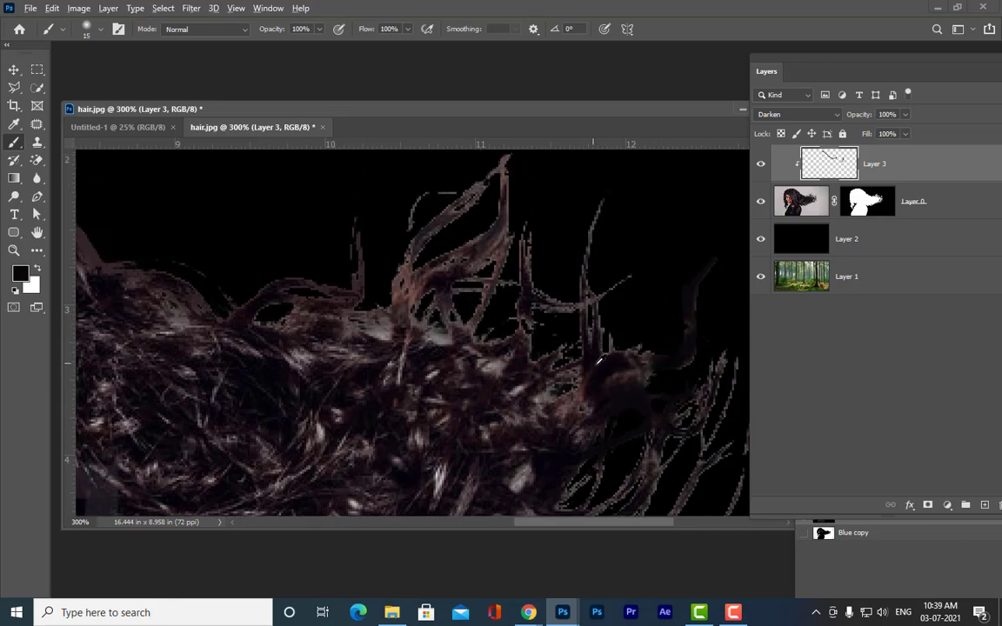
pyautogui.moveTo(592, 317)
pyautogui.mouseDown()
pyautogui.moveTo(558, 309)
pyautogui.moveTo(592, 306)
pyautogui.moveTo(594, 356)
pyautogui.moveTo(593, 263)
pyautogui.moveTo(588, 270)
pyautogui.moveTo(610, 186)
pyautogui.moveTo(589, 235)
pyautogui.moveTo(600, 212)
pyautogui.moveTo(603, 295)
pyautogui.moveTo(642, 273)
pyautogui.moveTo(482, 303)
pyautogui.moveTo(555, 302)
pyautogui.moveTo(585, 313)
pyautogui.mouseUp()
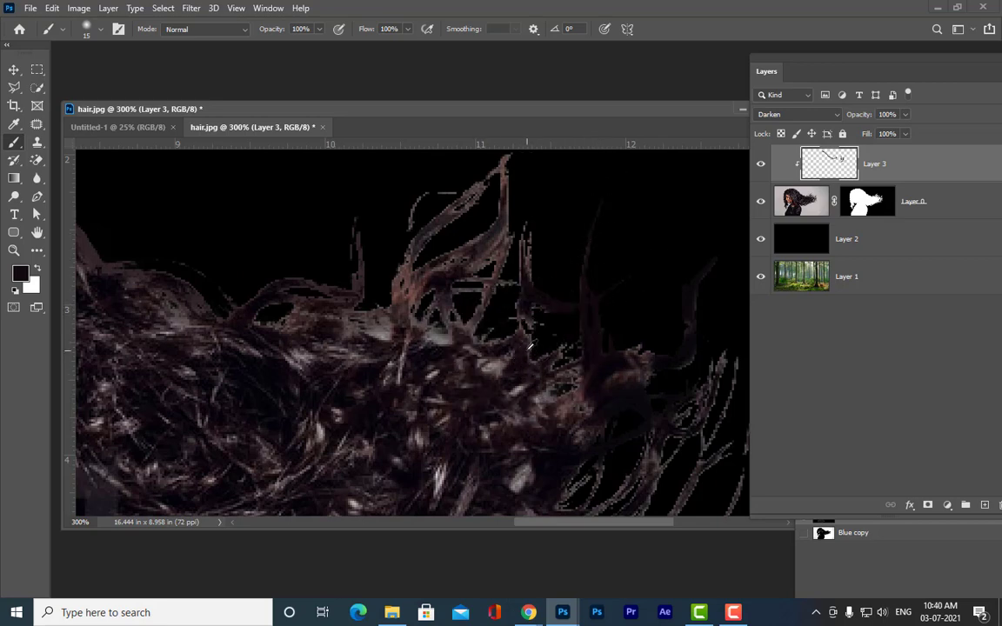
pyautogui.moveTo(529, 347)
pyautogui.mouseDown()
pyautogui.moveTo(522, 236)
pyautogui.moveTo(535, 261)
pyautogui.moveTo(538, 228)
pyautogui.moveTo(459, 335)
pyautogui.moveTo(530, 214)
pyautogui.moveTo(446, 310)
pyautogui.moveTo(442, 342)
pyautogui.moveTo(460, 277)
pyautogui.moveTo(493, 227)
pyautogui.moveTo(464, 251)
pyautogui.moveTo(515, 209)
pyautogui.moveTo(507, 154)
pyautogui.moveTo(430, 231)
pyautogui.moveTo(502, 187)
pyautogui.moveTo(411, 219)
pyautogui.moveTo(471, 166)
pyautogui.moveTo(417, 253)
pyautogui.moveTo(412, 302)
pyautogui.moveTo(449, 262)
pyautogui.moveTo(410, 327)
pyautogui.moveTo(392, 284)
pyautogui.moveTo(412, 335)
pyautogui.moveTo(423, 322)
pyautogui.moveTo(451, 339)
pyautogui.moveTo(362, 336)
pyautogui.moveTo(409, 349)
pyautogui.moveTo(384, 328)
pyautogui.mouseUp()
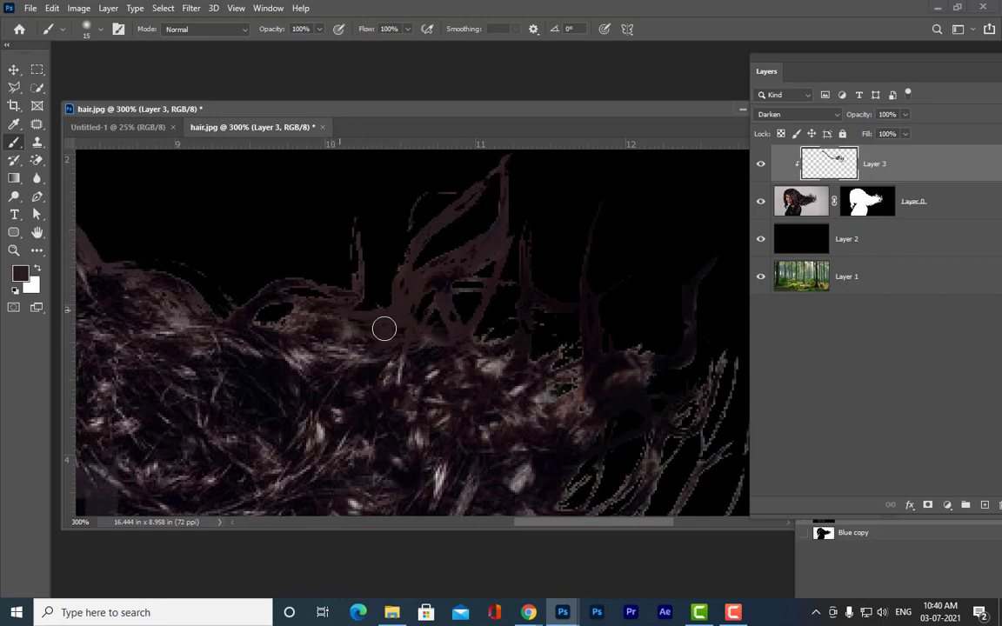
# Darken the light outlines of the lower curls at the hair's tip and along its underside with sampled hair colors.
pyautogui.scroll(-5, 650, 362)
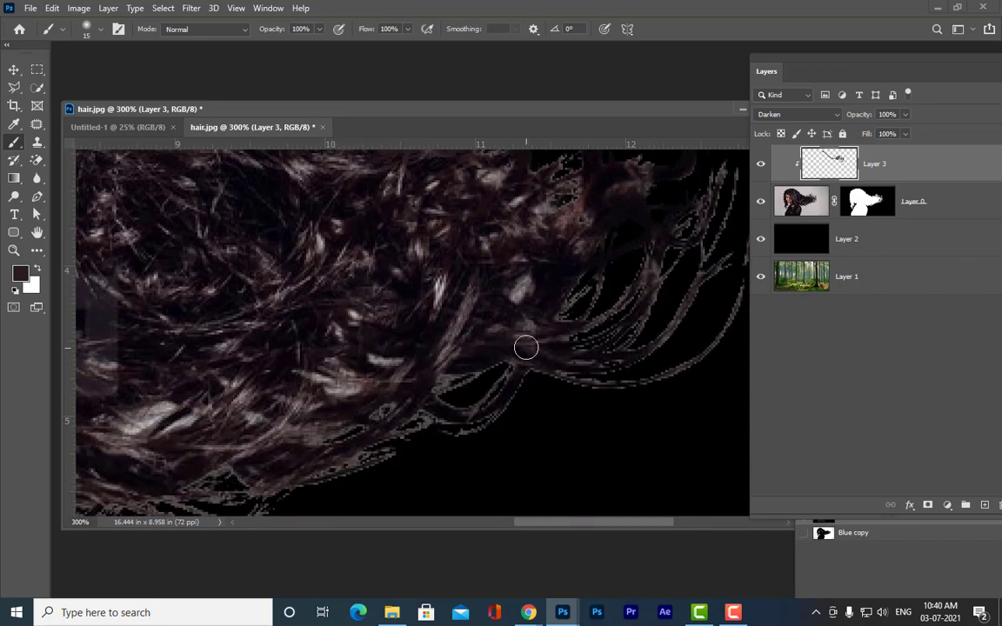
pyautogui.moveTo(525, 349)
pyautogui.mouseDown()
pyautogui.moveTo(567, 370)
pyautogui.moveTo(671, 381)
pyautogui.moveTo(584, 378)
pyautogui.moveTo(703, 361)
pyautogui.moveTo(538, 374)
pyautogui.moveTo(635, 389)
pyautogui.moveTo(585, 381)
pyautogui.moveTo(671, 371)
pyautogui.moveTo(755, 296)
pyautogui.moveTo(630, 368)
pyautogui.mouseUp()
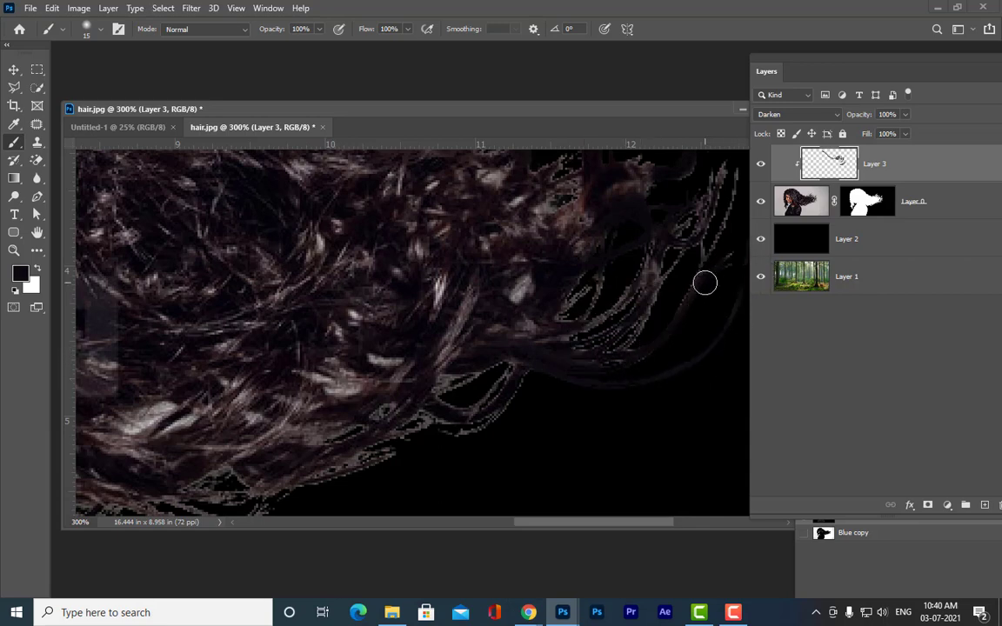
pyautogui.moveTo(704, 219)
pyautogui.mouseDown()
pyautogui.moveTo(642, 341)
pyautogui.moveTo(620, 355)
pyautogui.moveTo(606, 343)
pyautogui.moveTo(647, 321)
pyautogui.moveTo(643, 297)
pyautogui.moveTo(695, 261)
pyautogui.moveTo(664, 269)
pyautogui.moveTo(670, 232)
pyautogui.moveTo(593, 316)
pyautogui.moveTo(659, 264)
pyautogui.moveTo(575, 310)
pyautogui.moveTo(632, 260)
pyautogui.moveTo(526, 334)
pyautogui.moveTo(636, 329)
pyautogui.moveTo(561, 350)
pyautogui.moveTo(603, 325)
pyautogui.moveTo(572, 282)
pyautogui.moveTo(577, 299)
pyautogui.moveTo(474, 399)
pyautogui.moveTo(441, 420)
pyautogui.moveTo(436, 401)
pyautogui.moveTo(516, 364)
pyautogui.moveTo(458, 401)
pyautogui.moveTo(528, 373)
pyautogui.moveTo(449, 425)
pyautogui.moveTo(487, 426)
pyautogui.moveTo(451, 431)
pyautogui.moveTo(522, 404)
pyautogui.moveTo(383, 431)
pyautogui.moveTo(452, 421)
pyautogui.moveTo(407, 428)
pyautogui.moveTo(448, 418)
pyautogui.moveTo(347, 484)
pyautogui.moveTo(324, 472)
pyautogui.moveTo(330, 459)
pyautogui.moveTo(294, 472)
pyautogui.moveTo(367, 464)
pyautogui.moveTo(258, 502)
pyautogui.moveTo(322, 471)
pyautogui.moveTo(243, 512)
pyautogui.mouseUp()
# Sample hair colors and paint over the remaining light fringe on the loose strands at the hair's lower edge.
pyautogui.scroll(-3, 227, 415)
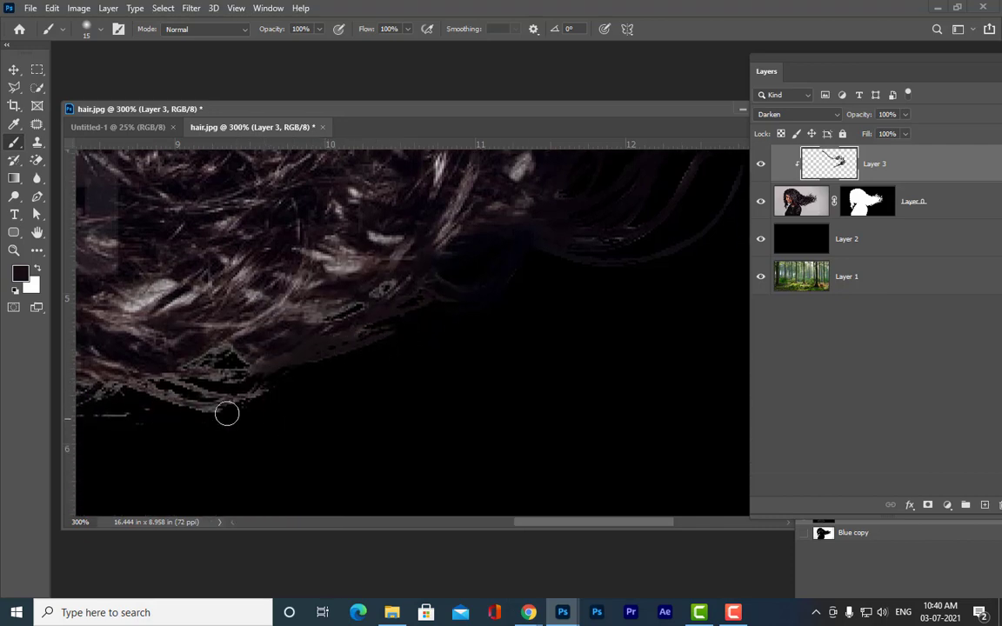
pyautogui.keyDown('alt'); pyautogui.click(184, 380); pyautogui.keyUp('alt')
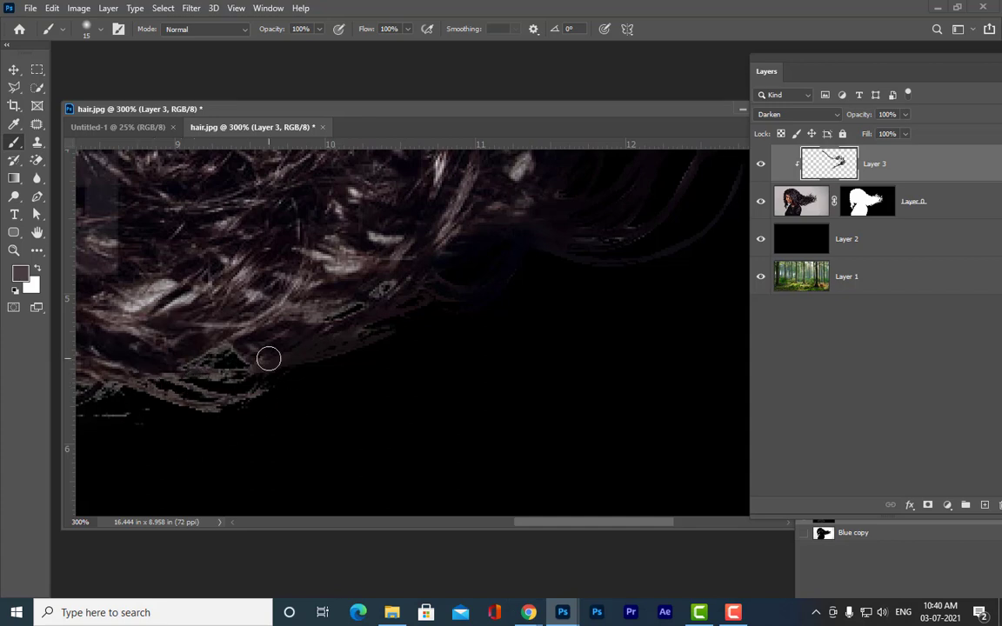
pyautogui.keyDown('alt'); pyautogui.click(230, 337); pyautogui.keyUp('alt')
pyautogui.moveTo(230, 337)
pyautogui.mouseDown()
pyautogui.moveTo(175, 360)
pyautogui.moveTo(235, 371)
pyautogui.moveTo(170, 375)
pyautogui.moveTo(287, 406)
pyautogui.moveTo(164, 404)
pyautogui.moveTo(130, 382)
pyautogui.moveTo(246, 426)
pyautogui.moveTo(111, 377)
pyautogui.mouseUp()
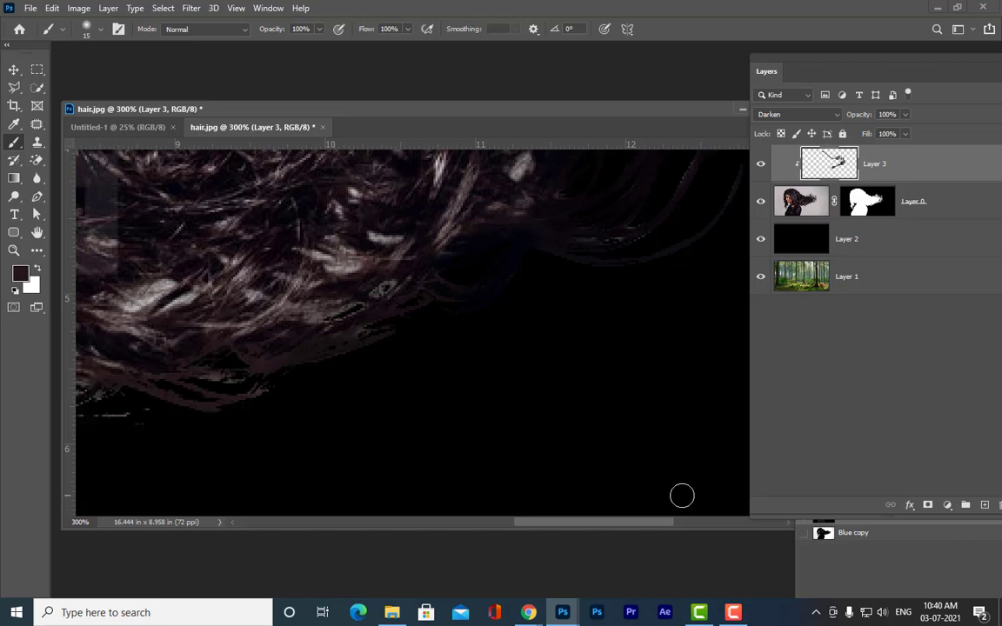
# Paint sampled dark tones over the light fringe on the hair's underside near the shoulder and along the patterned sleeve's outer edge.
pyautogui.moveTo(635, 528); pyautogui.dragTo(534, 527)
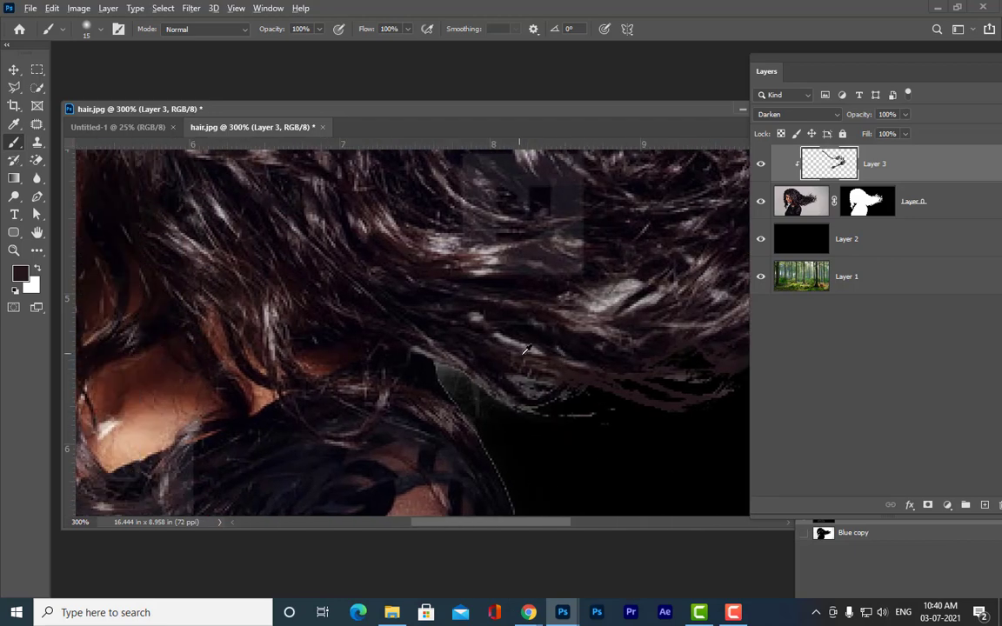
pyautogui.moveTo(458, 347)
pyautogui.mouseDown()
pyautogui.moveTo(500, 386)
pyautogui.moveTo(433, 362)
pyautogui.moveTo(565, 406)
pyautogui.moveTo(505, 378)
pyautogui.moveTo(587, 395)
pyautogui.moveTo(574, 408)
pyautogui.moveTo(646, 392)
pyautogui.moveTo(598, 321)
pyautogui.moveTo(499, 321)
pyautogui.moveTo(569, 363)
pyautogui.moveTo(714, 368)
pyautogui.mouseUp()
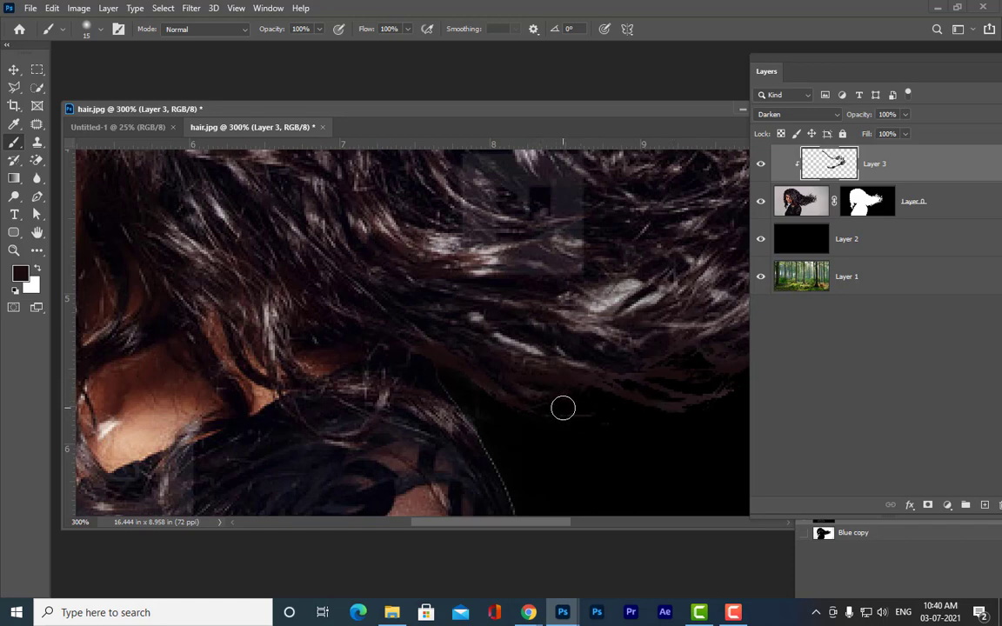
pyautogui.press('h')
pyautogui.moveTo(588, 357)
pyautogui.mouseDown()
pyautogui.moveTo(513, 261)
pyautogui.moveTo(501, 310)
pyautogui.mouseUp()
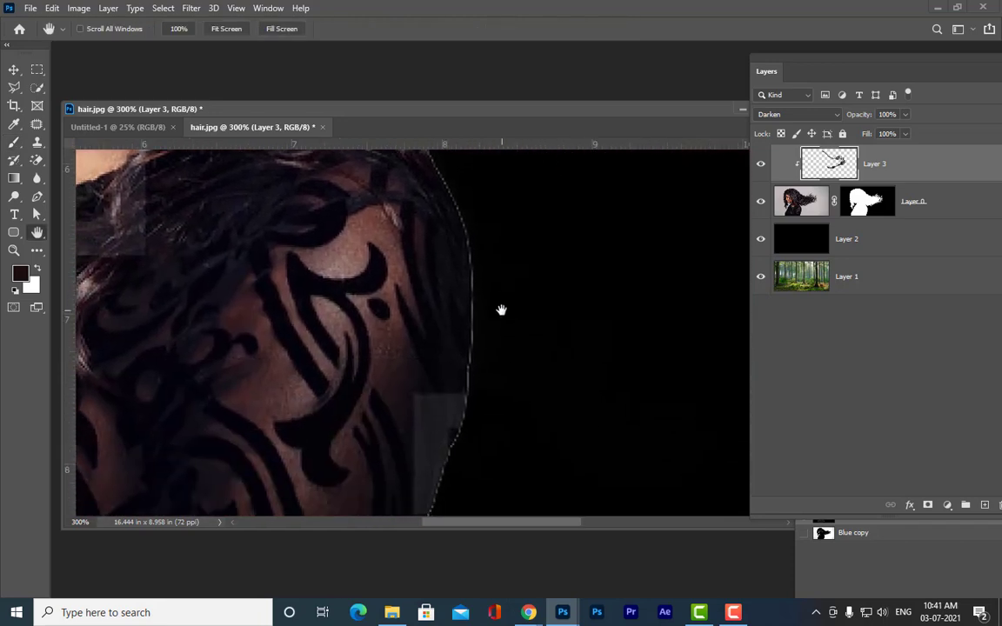
pyautogui.press('b')
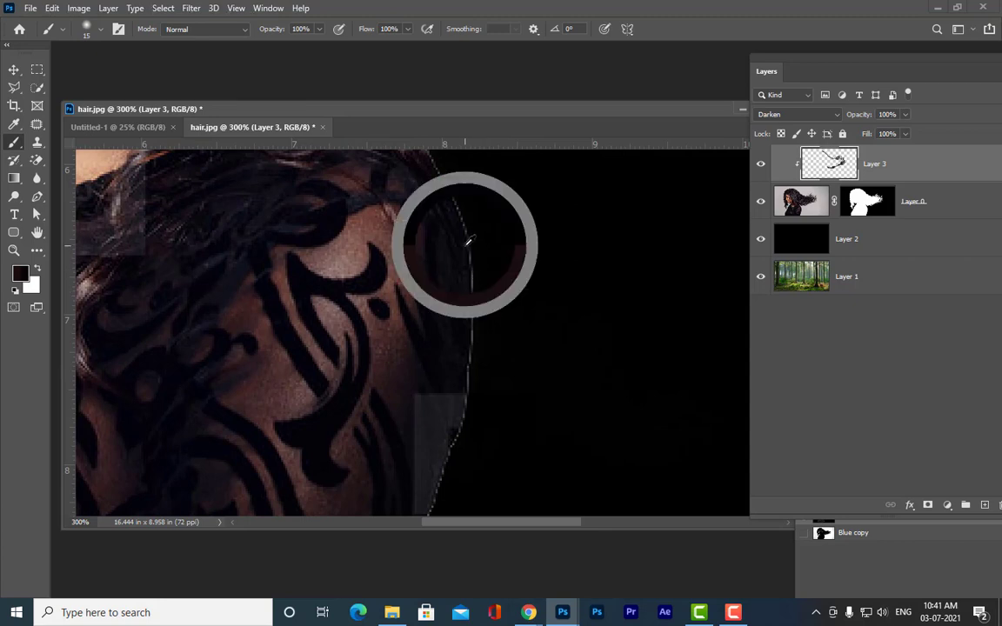
pyautogui.moveTo(478, 243)
pyautogui.mouseDown()
pyautogui.moveTo(458, 442)
pyautogui.moveTo(435, 525)
pyautogui.mouseUp()
pyautogui.scroll(-3, 487, 454)
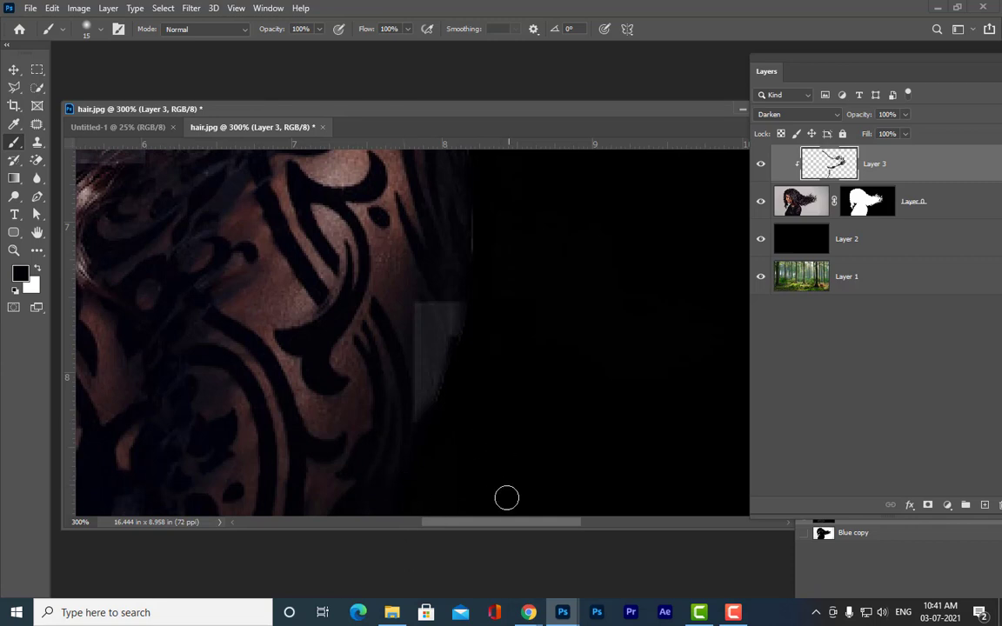
pyautogui.scroll(6, 531, 444)
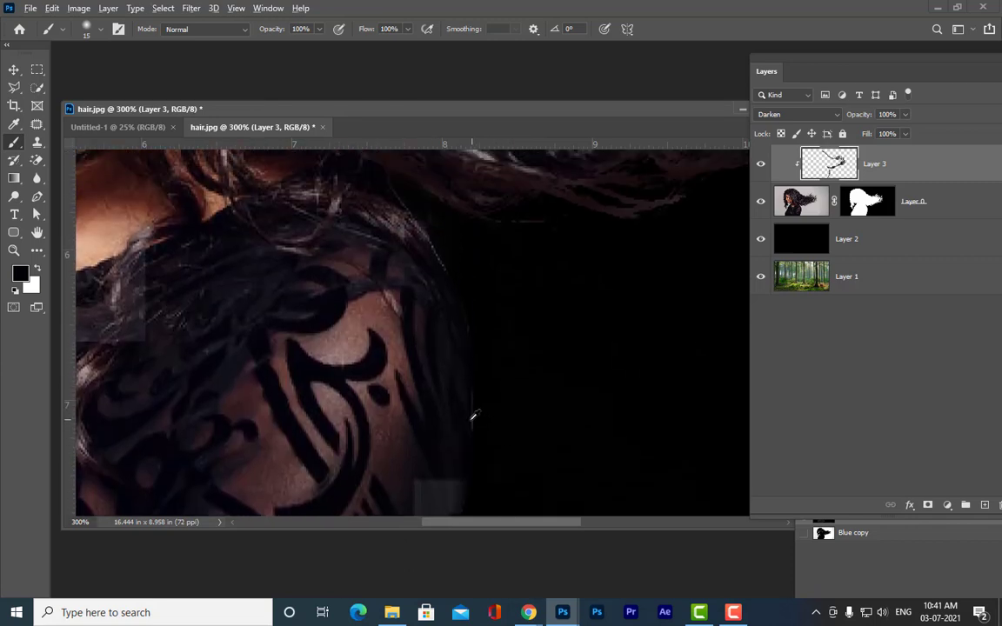
pyautogui.scroll(2, 474, 427)
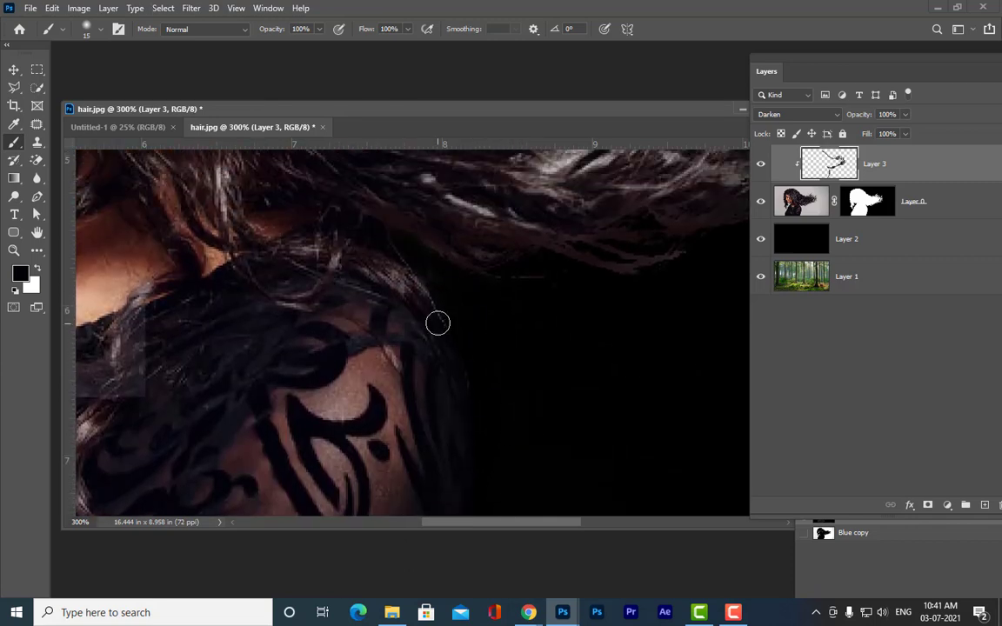
pyautogui.click(435, 305)
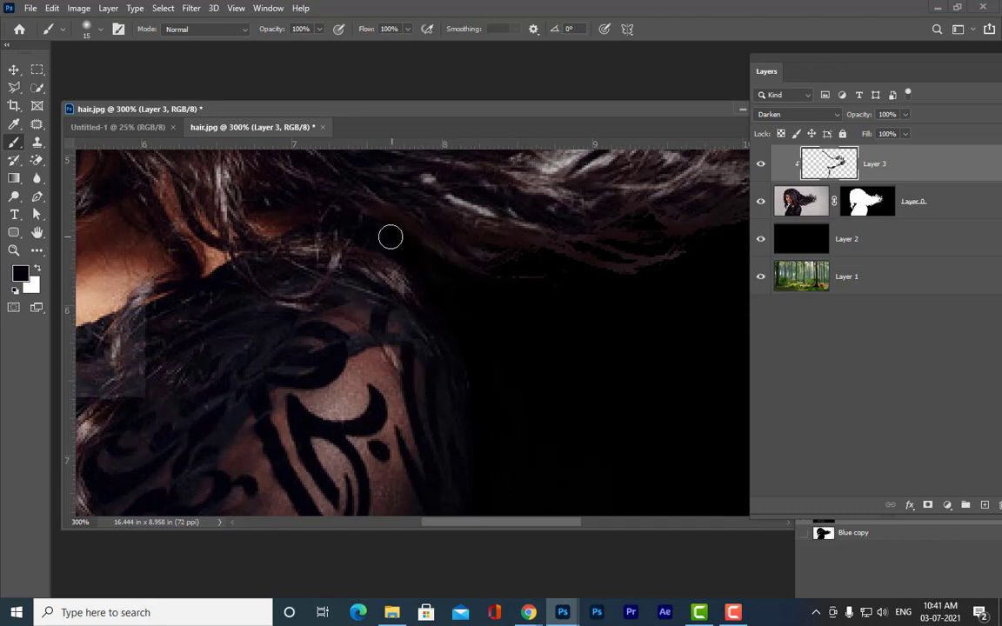
# Sample a dark hair color and paint over the remaining light fringe on the strands at the hair's flowing end.
pyautogui.scroll(6, 527, 312)
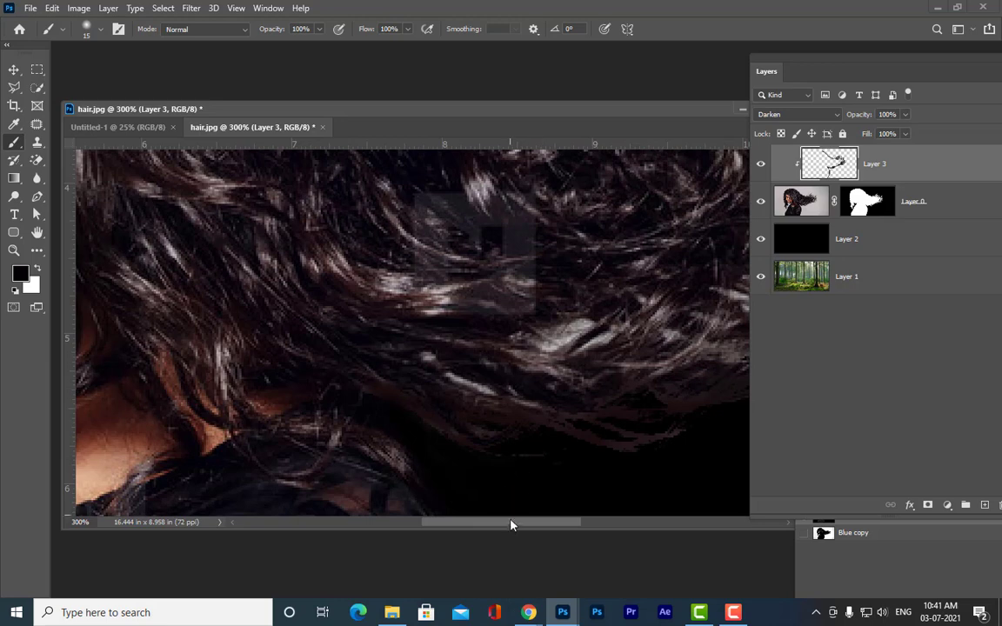
pyautogui.moveTo(510, 522); pyautogui.dragTo(613, 522)
pyautogui.scroll(1, 569, 494)
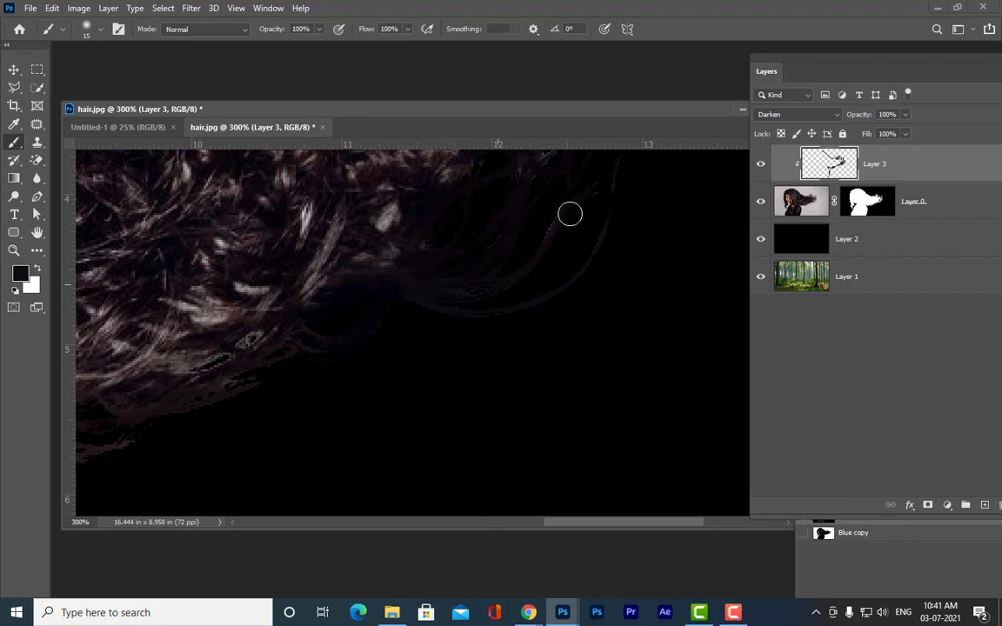
pyautogui.scroll(1, 609, 252)
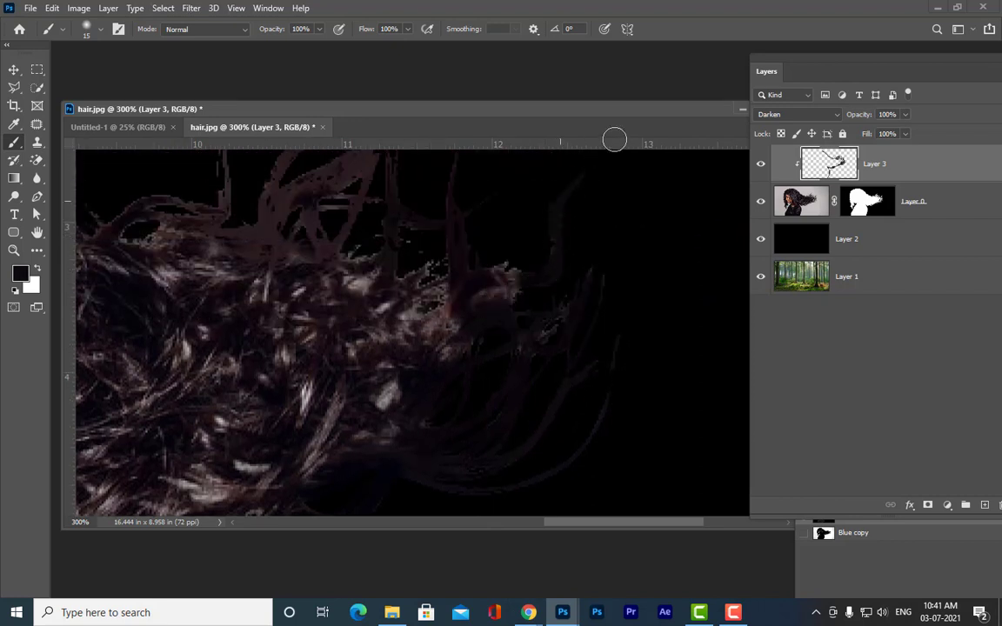
pyautogui.keyDown('alt'); pyautogui.rightClick(526, 340); pyautogui.keyUp('alt')
pyautogui.scroll(4, 605, 278)
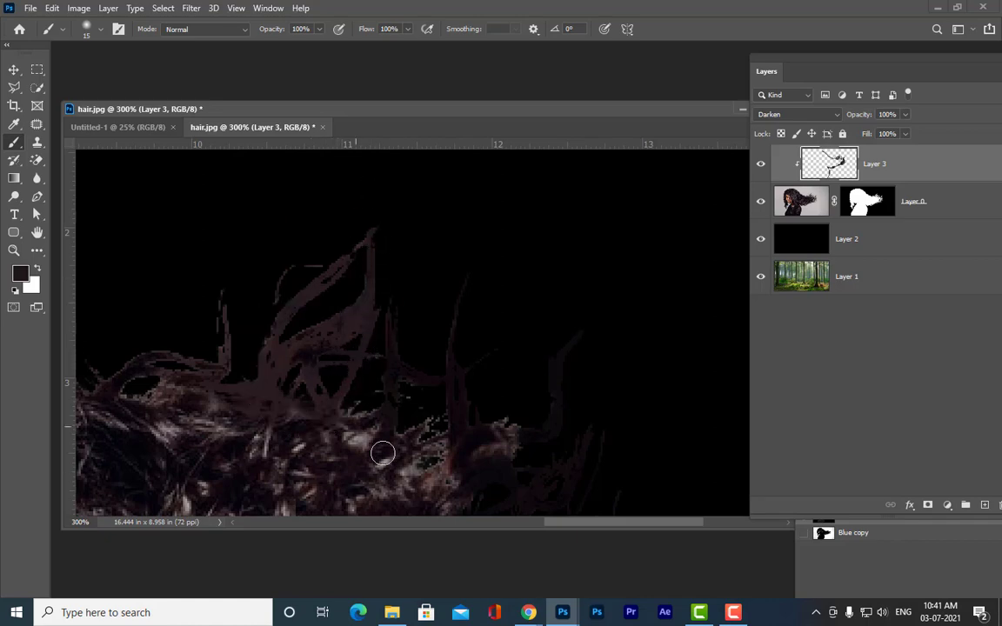
# Darken the light outline of the front shoulder and the lower tips of the front hair lock.
pyautogui.press('space')
pyautogui.moveTo(269, 383)
pyautogui.mouseDown()
pyautogui.moveTo(617, 342)
pyautogui.moveTo(517, 394)
pyautogui.moveTo(543, 275)
pyautogui.moveTo(453, 245)
pyautogui.moveTo(494, 331)
pyautogui.moveTo(486, 376)
pyautogui.moveTo(467, 268)
pyautogui.moveTo(598, 235)
pyautogui.mouseUp()
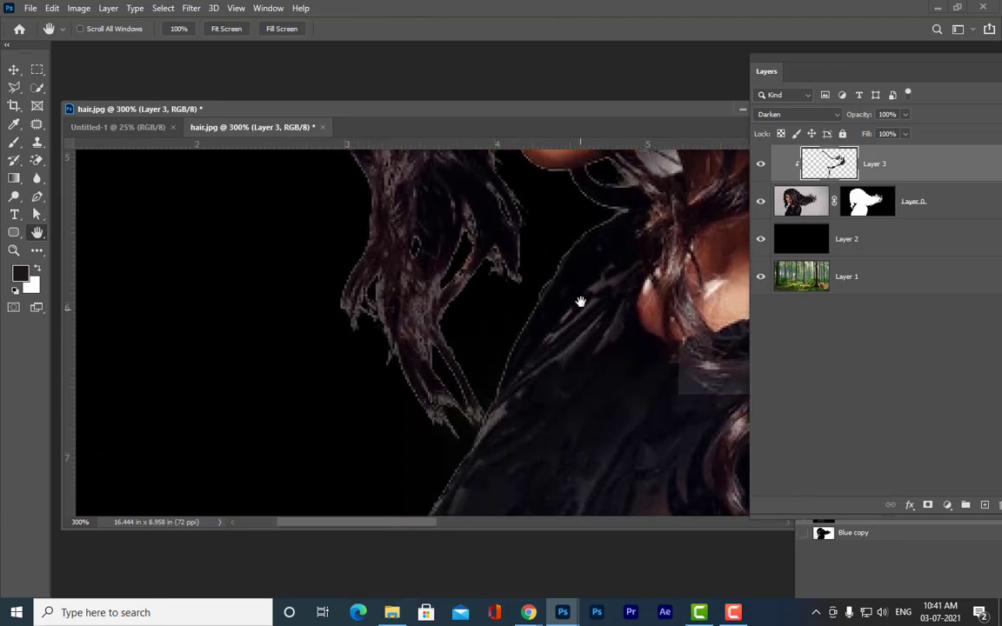
pyautogui.press('b')
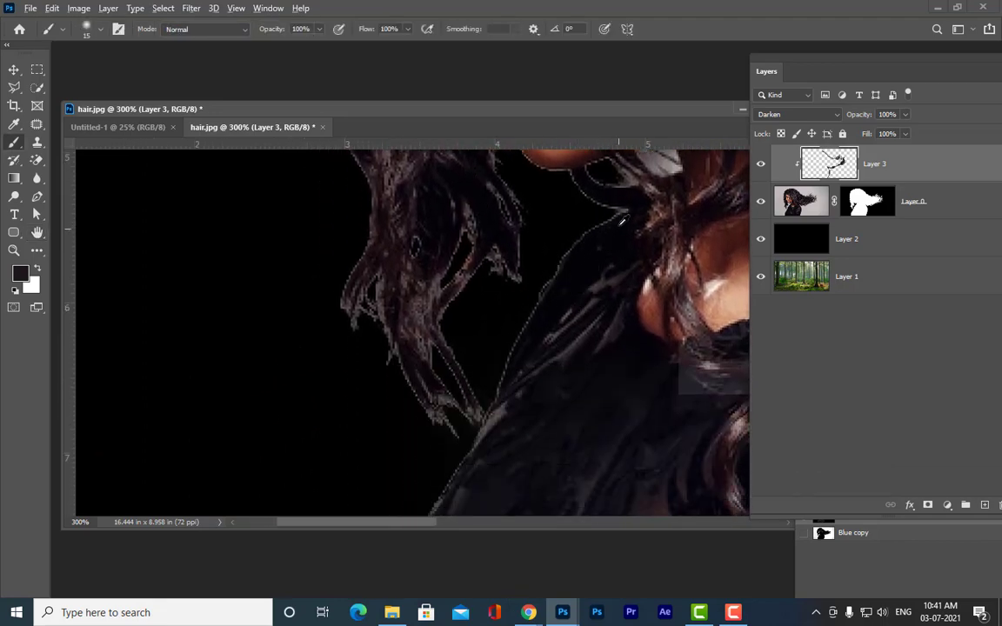
pyautogui.moveTo(578, 177)
pyautogui.mouseDown()
pyautogui.moveTo(623, 202)
pyautogui.moveTo(602, 179)
pyautogui.moveTo(589, 174)
pyautogui.moveTo(586, 190)
pyautogui.moveTo(626, 211)
pyautogui.moveTo(549, 270)
pyautogui.moveTo(579, 259)
pyautogui.moveTo(527, 331)
pyautogui.moveTo(533, 308)
pyautogui.moveTo(510, 374)
pyautogui.moveTo(491, 362)
pyautogui.moveTo(499, 369)
pyautogui.moveTo(521, 361)
pyautogui.moveTo(532, 332)
pyautogui.moveTo(519, 326)
pyautogui.moveTo(427, 495)
pyautogui.mouseUp()
pyautogui.moveTo(525, 347)
pyautogui.mouseDown()
pyautogui.moveTo(446, 365)
pyautogui.moveTo(467, 365)
pyautogui.moveTo(454, 338)
pyautogui.moveTo(447, 352)
pyautogui.moveTo(498, 378)
pyautogui.moveTo(463, 349)
pyautogui.moveTo(472, 350)
pyautogui.moveTo(484, 390)
pyautogui.moveTo(444, 357)
pyautogui.moveTo(443, 342)
pyautogui.moveTo(447, 389)
pyautogui.moveTo(458, 362)
pyautogui.moveTo(443, 342)
pyautogui.moveTo(489, 407)
pyautogui.moveTo(446, 373)
pyautogui.moveTo(449, 354)
pyautogui.moveTo(485, 409)
pyautogui.moveTo(445, 399)
pyautogui.moveTo(438, 371)
pyautogui.moveTo(425, 378)
pyautogui.moveTo(403, 361)
pyautogui.moveTo(435, 428)
pyautogui.moveTo(393, 355)
pyautogui.moveTo(398, 388)
pyautogui.moveTo(426, 403)
pyautogui.moveTo(425, 366)
pyautogui.moveTo(442, 416)
pyautogui.mouseUp()
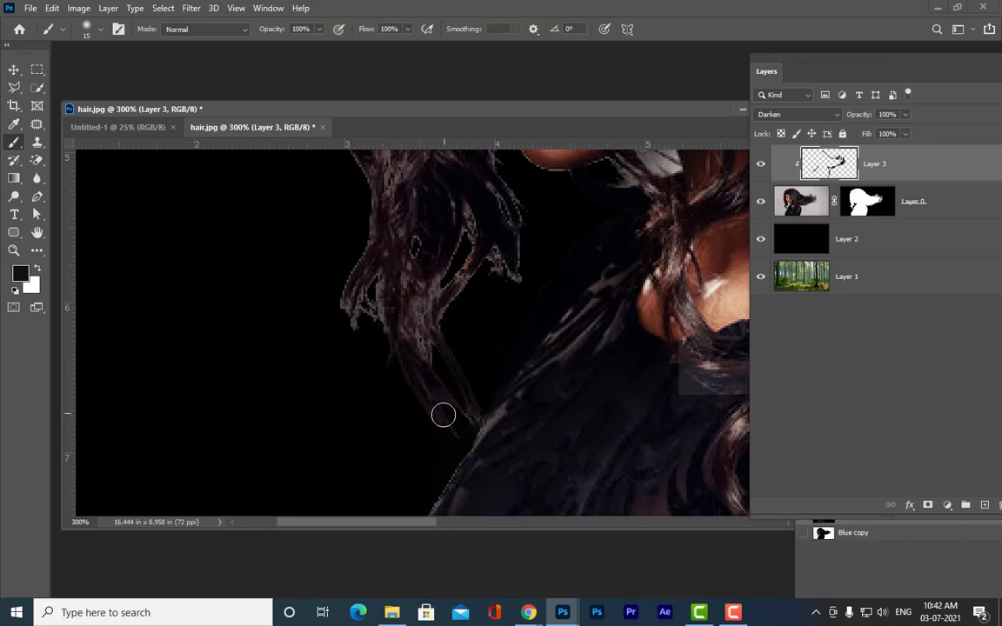
# Paint sampled dark hair tones over the light edges and grey streaks of the front lock hanging below the chin.
pyautogui.scroll(2, 430, 365)
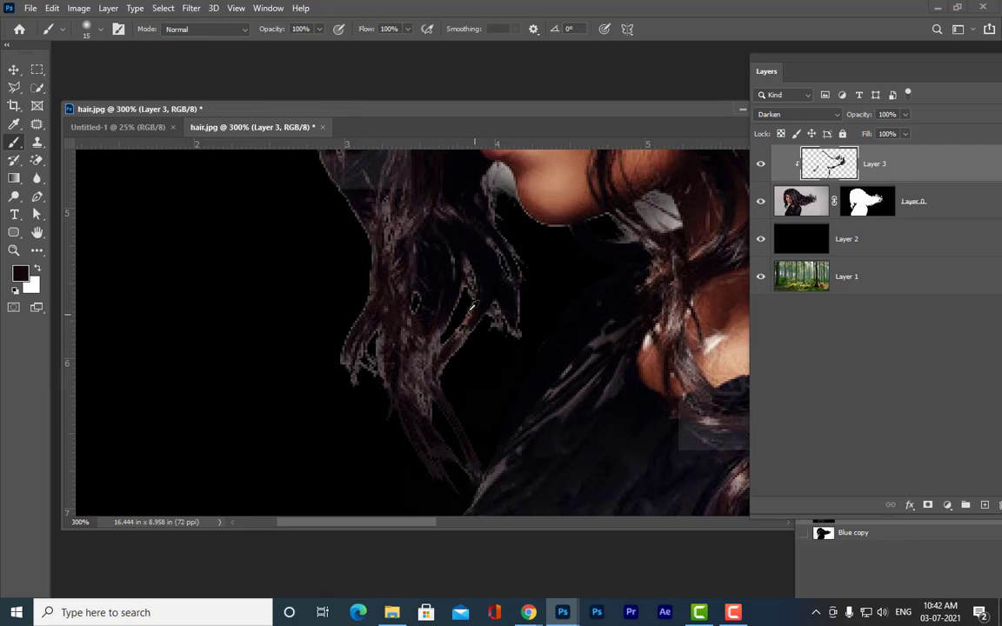
pyautogui.moveTo(473, 306)
pyautogui.mouseDown()
pyautogui.moveTo(432, 343)
pyautogui.moveTo(450, 336)
pyautogui.moveTo(446, 355)
pyautogui.moveTo(509, 292)
pyautogui.moveTo(499, 240)
pyautogui.moveTo(515, 339)
pyautogui.mouseUp()
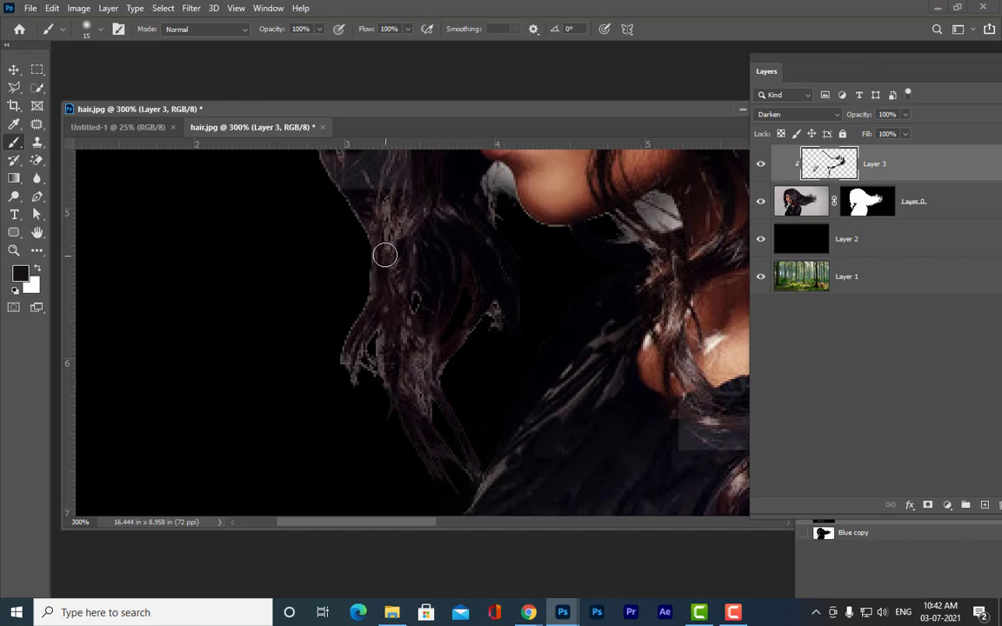
pyautogui.moveTo(485, 110); pyautogui.dragTo(615, 174)
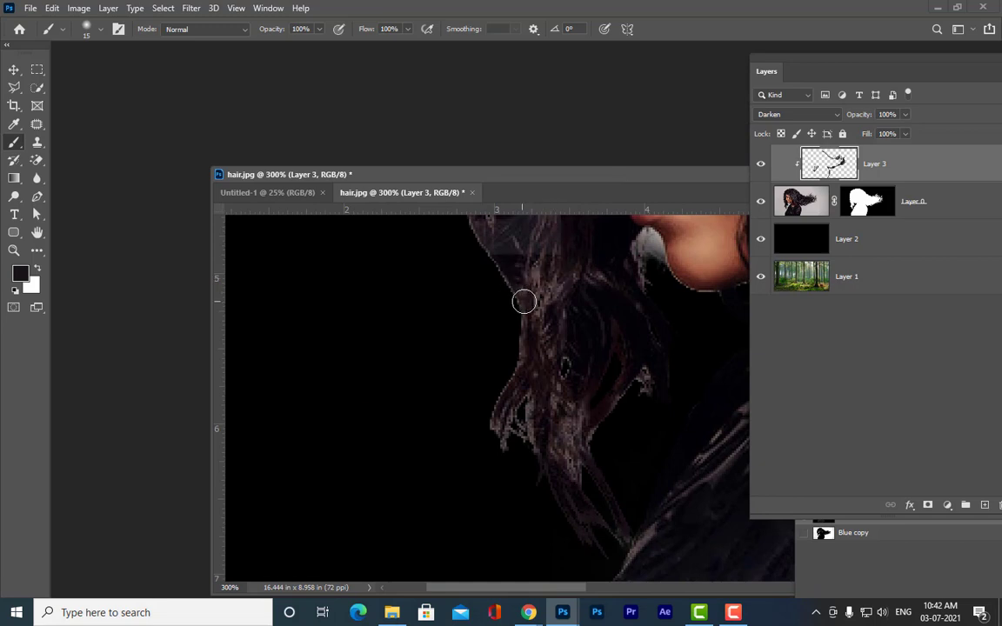
pyautogui.click(521, 313)
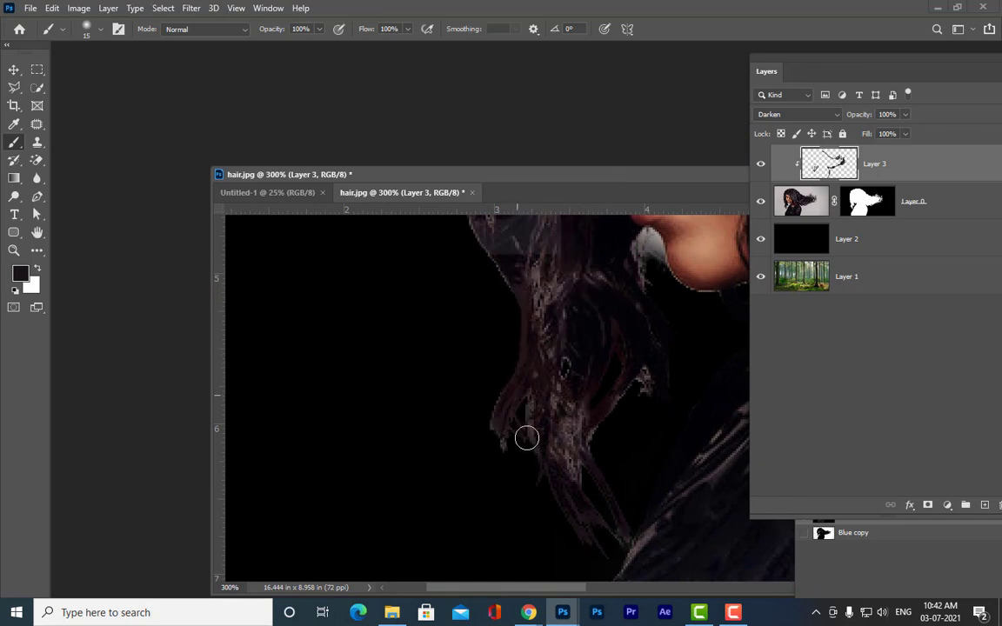
pyautogui.moveTo(559, 454)
pyautogui.mouseDown()
pyautogui.moveTo(522, 400)
pyautogui.moveTo(582, 405)
pyautogui.moveTo(537, 317)
pyautogui.moveTo(561, 343)
pyautogui.mouseUp()
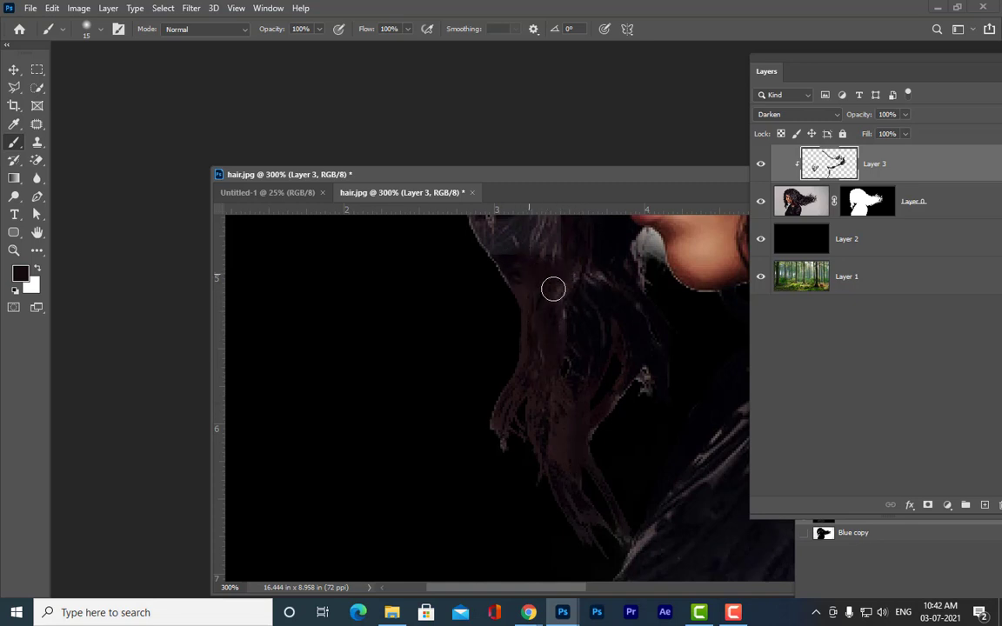
# Darken the light outer edge of the curls in front of the face with sampled hair colors.
pyautogui.scroll(3, 601, 296)
pyautogui.scroll(2, 592, 261)
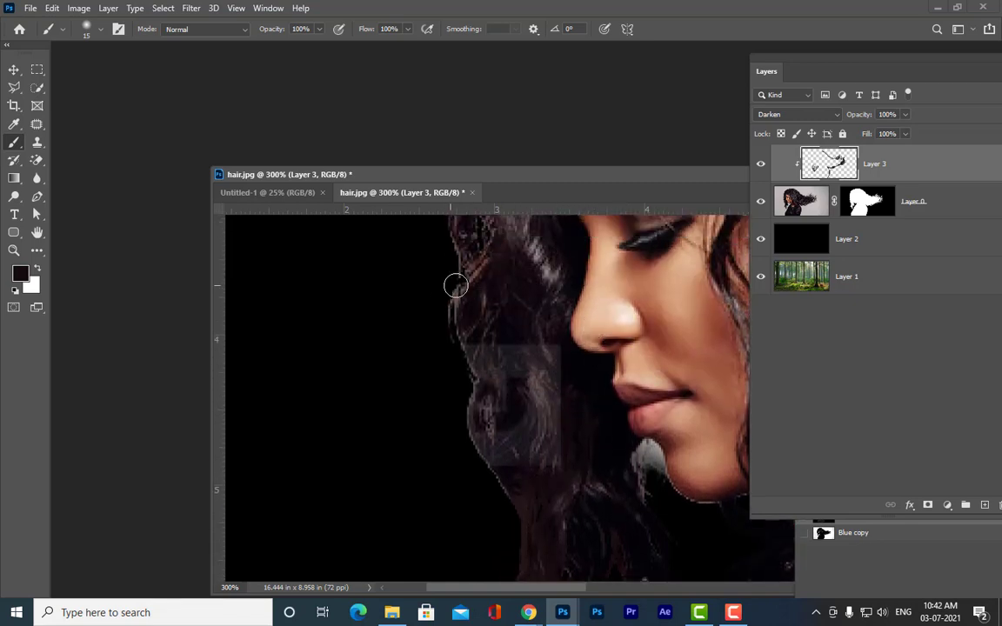
pyautogui.press('ctrl')
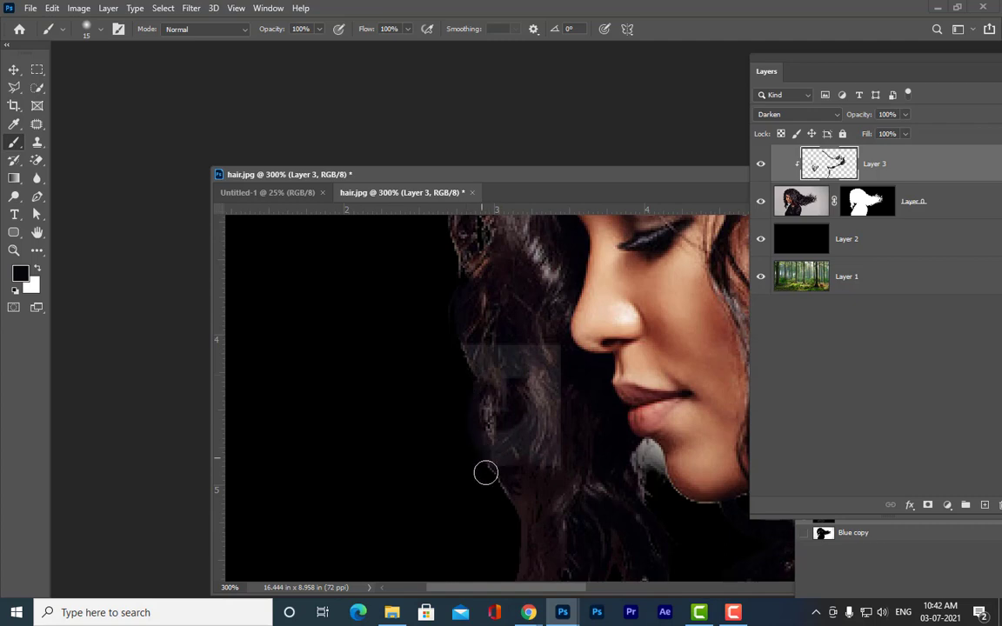
pyautogui.scroll(2, 511, 366)
pyautogui.scroll(3, 484, 311)
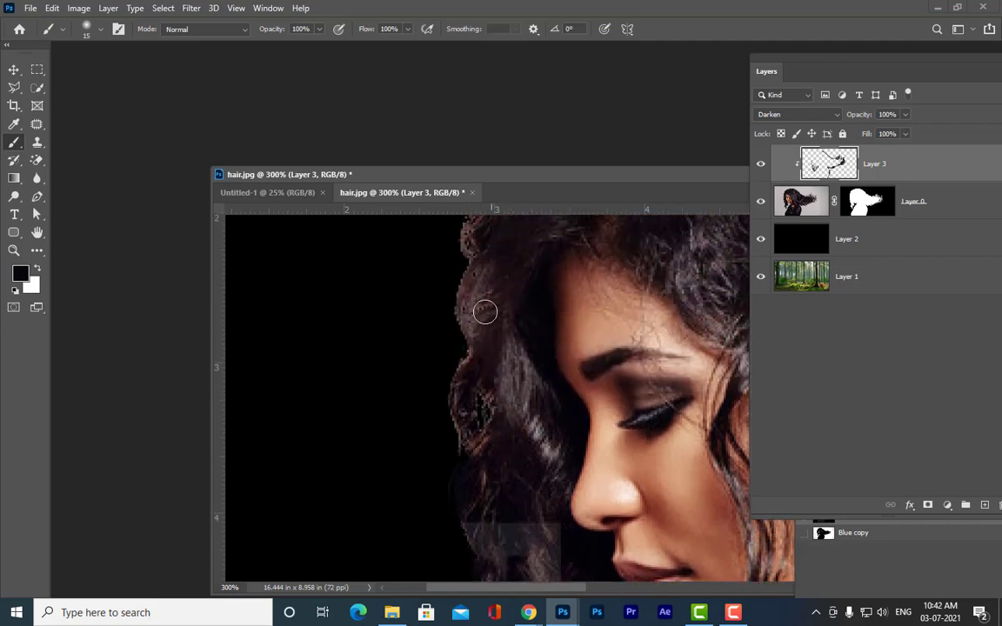
pyautogui.keyDown('alt'); pyautogui.click(459, 271); pyautogui.keyUp('alt')
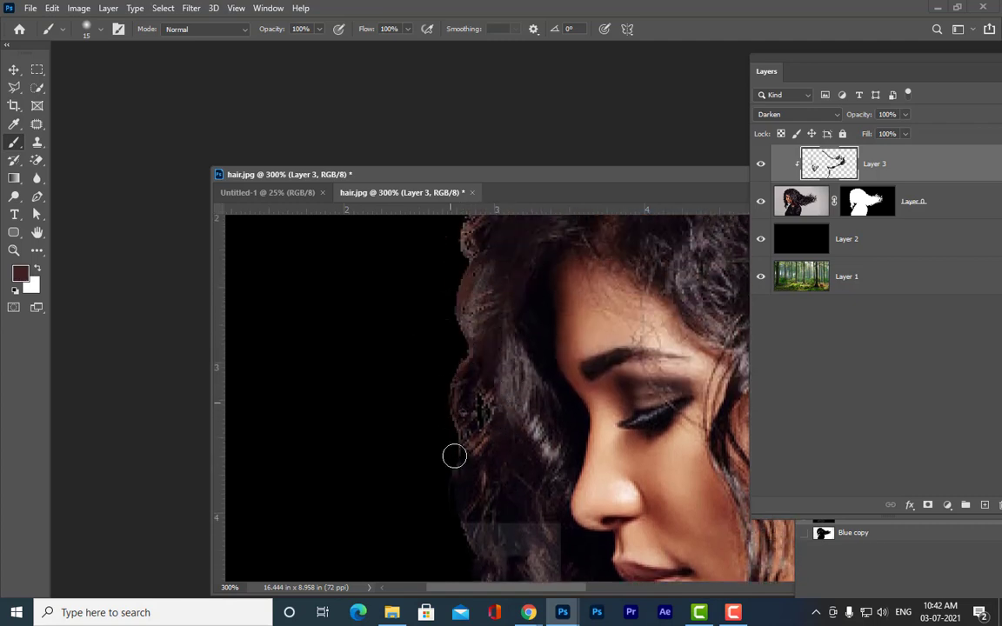
# Sample a dark brown hair tone and paint over the light fringe from the forehead curls up to the crown.
pyautogui.scroll(4, 503, 341)
pyautogui.keyDown('alt'); pyautogui.click(540, 254); pyautogui.keyUp('alt')
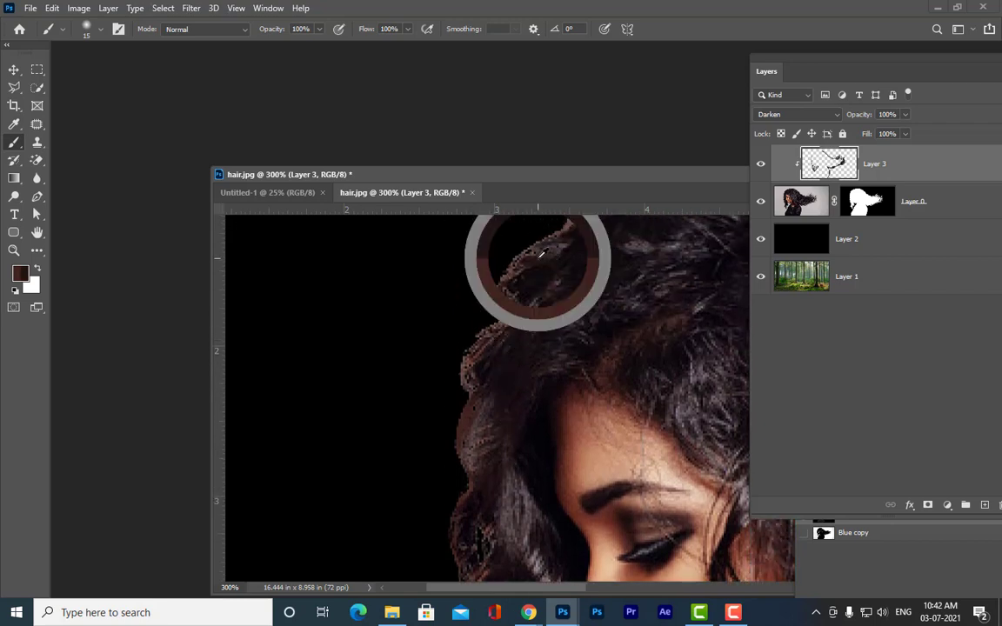
pyautogui.moveTo(540, 254)
pyautogui.mouseDown()
pyautogui.moveTo(462, 311)
pyautogui.moveTo(501, 289)
pyautogui.moveTo(489, 375)
pyautogui.moveTo(504, 318)
pyautogui.moveTo(450, 405)
pyautogui.moveTo(469, 360)
pyautogui.moveTo(455, 430)
pyautogui.mouseUp()
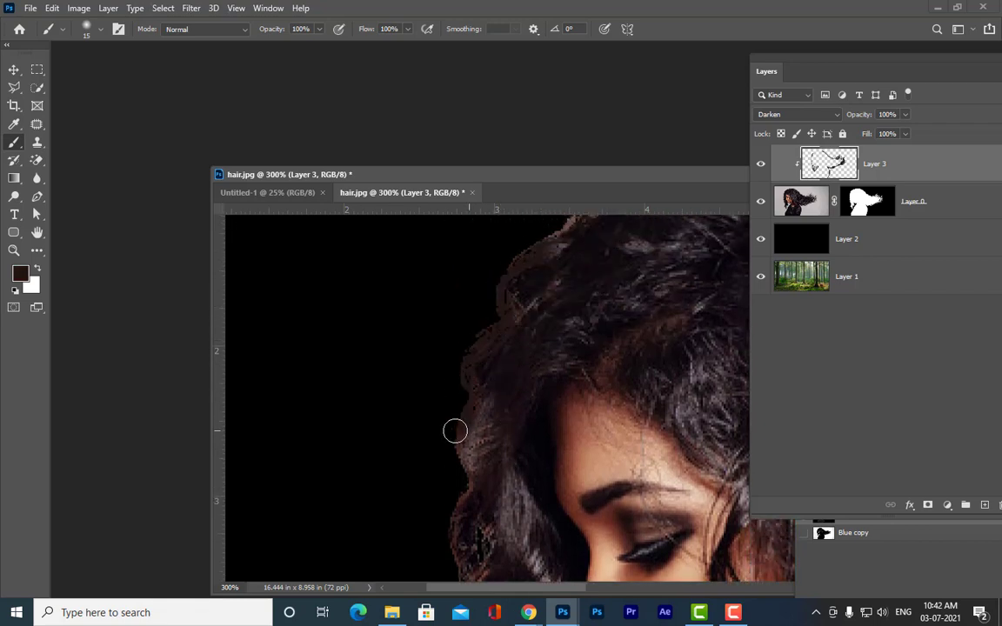
pyautogui.scroll(4, 509, 387)
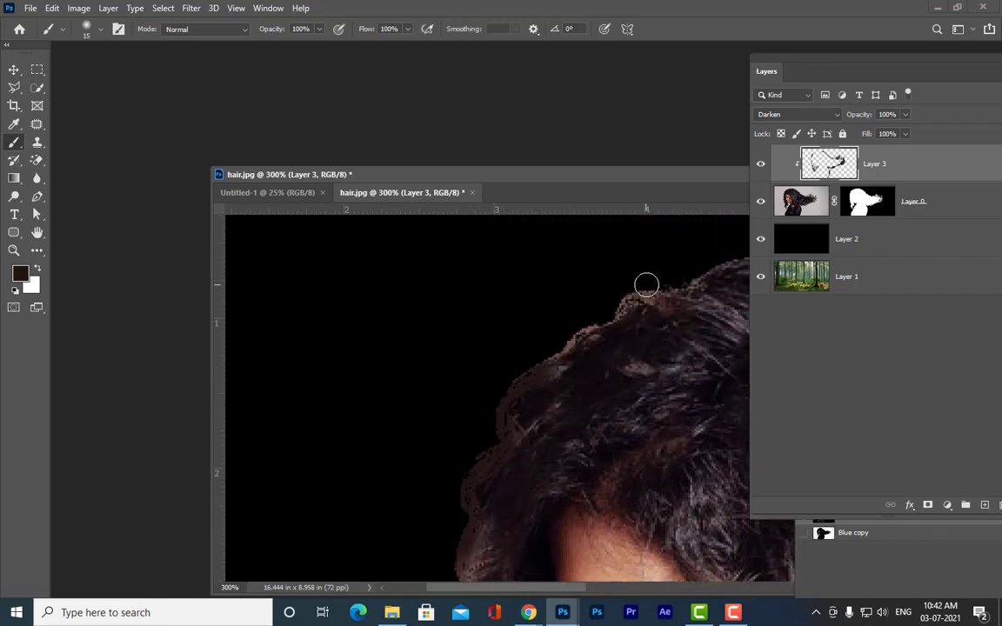
pyautogui.moveTo(622, 306)
pyautogui.mouseDown()
pyautogui.moveTo(587, 335)
pyautogui.moveTo(680, 310)
pyautogui.moveTo(703, 288)
pyautogui.mouseUp()
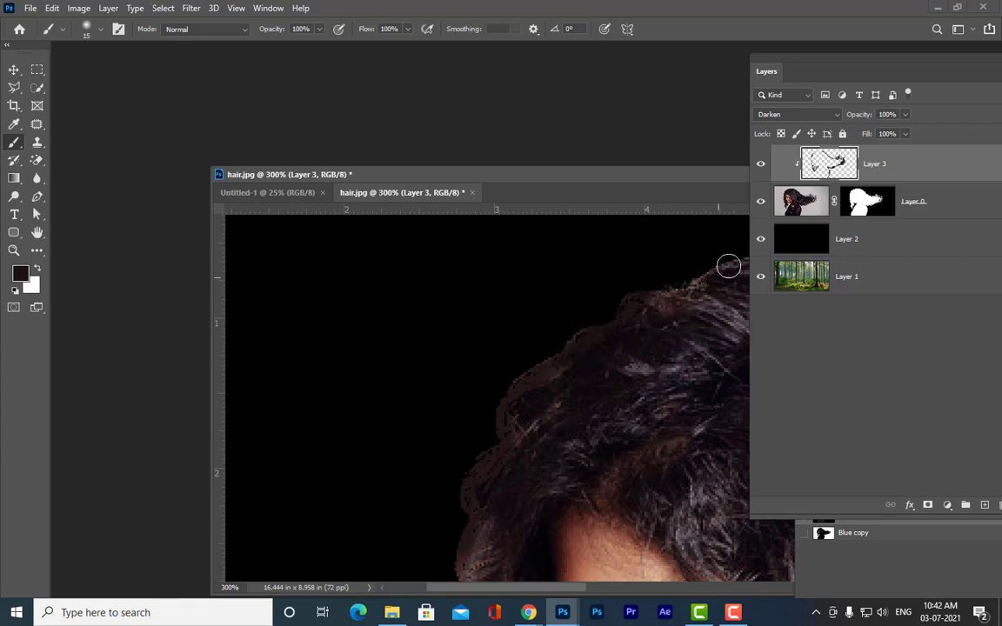
# Paint a sampled dark tone over the light fringe along the top of the head behind the crown.
pyautogui.press('h')
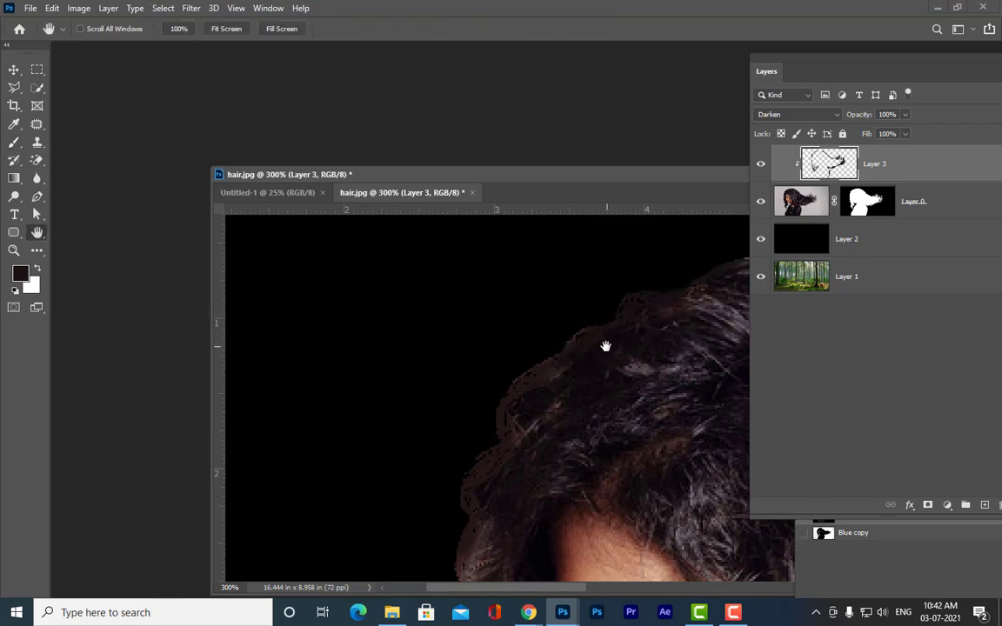
pyautogui.moveTo(606, 347); pyautogui.dragTo(361, 387)
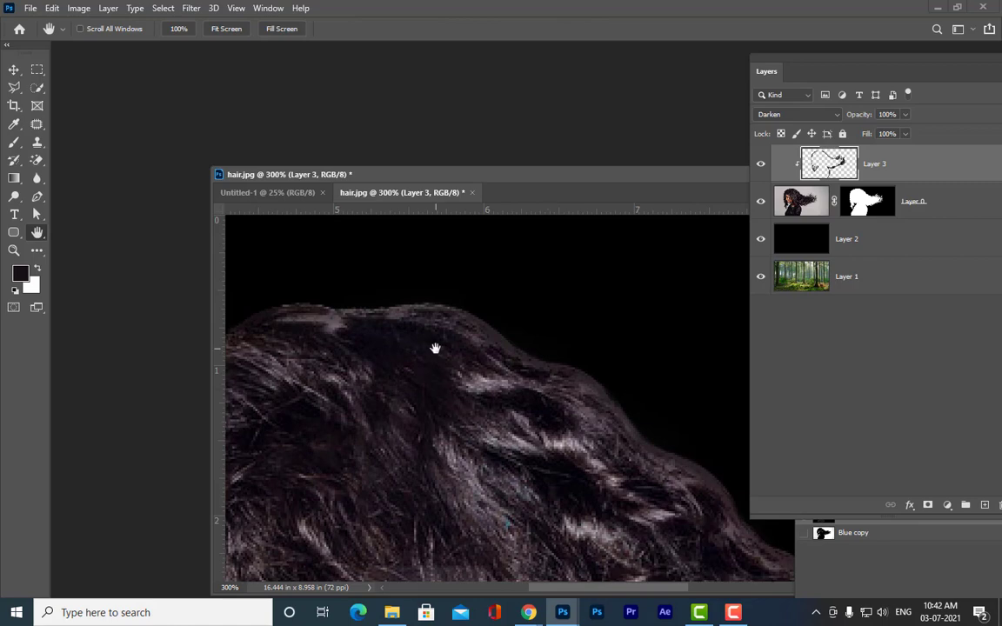
pyautogui.press('b')
pyautogui.moveTo(381, 311)
pyautogui.mouseDown()
pyautogui.moveTo(456, 305)
pyautogui.moveTo(557, 376)
pyautogui.moveTo(607, 387)
pyautogui.moveTo(670, 349)
pyautogui.mouseUp()
pyautogui.scroll(-3, 671, 350)
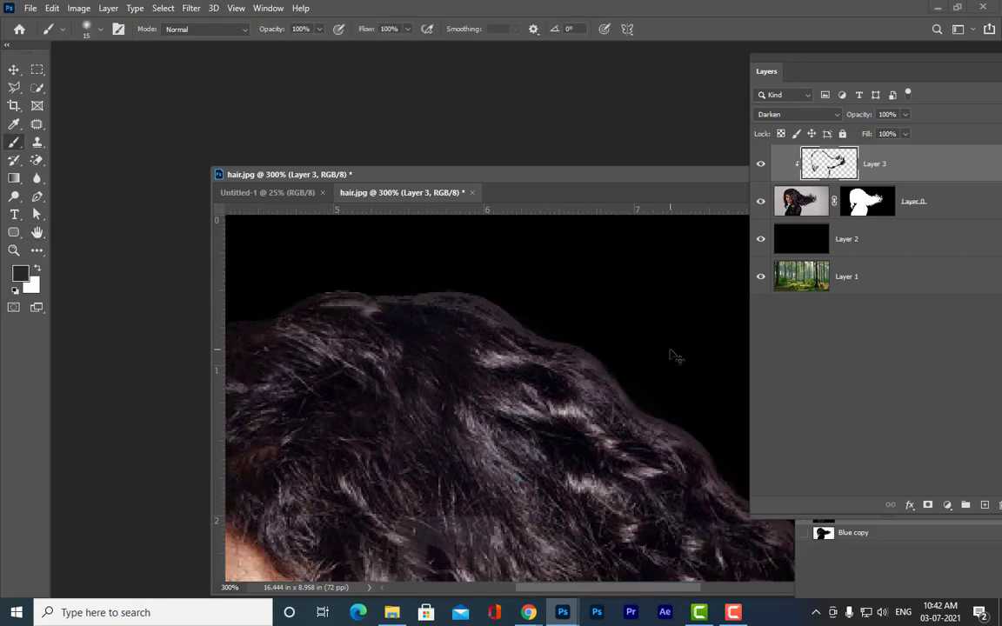
# Paint over the light grey patch between the front hair lock and the chin with a sampled black.
pyautogui.scroll(1, 387, 439)
pyautogui.scroll(1, 387, 440)
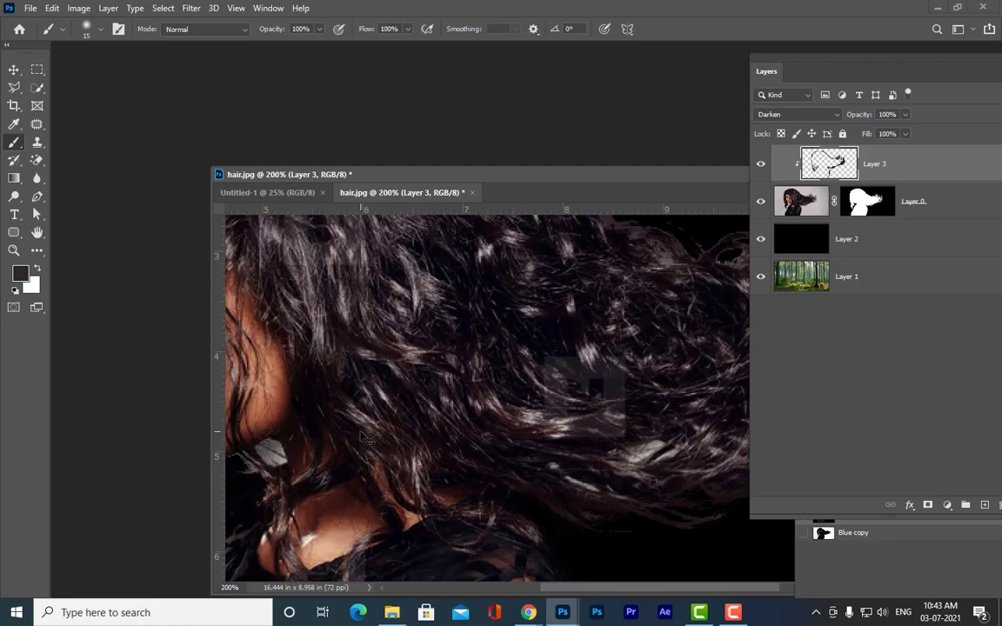
pyautogui.press('space')
pyautogui.moveTo(284, 425); pyautogui.dragTo(553, 483)
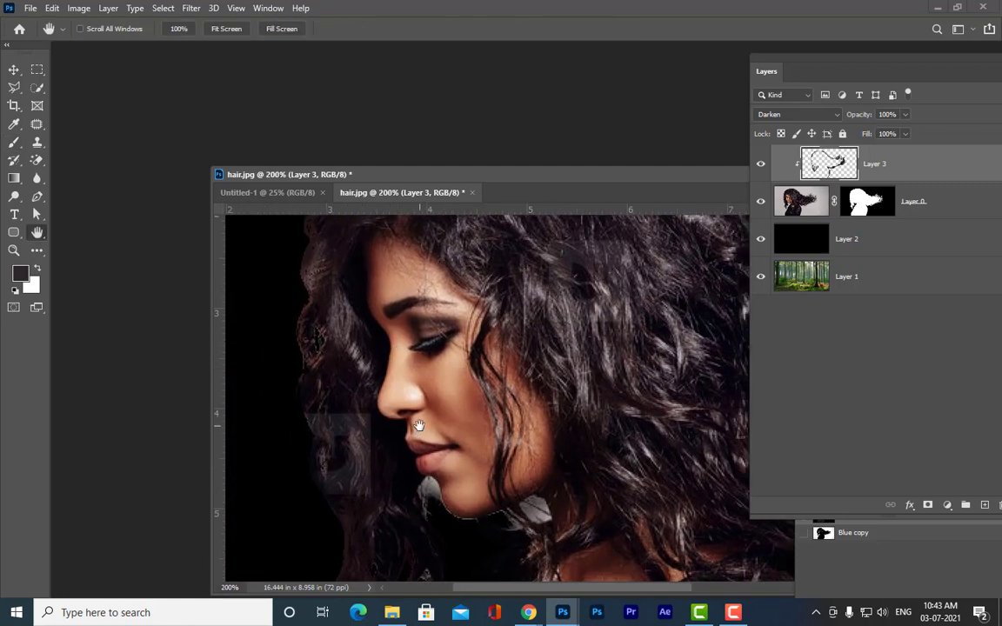
pyautogui.moveTo(418, 426); pyautogui.dragTo(433, 352)
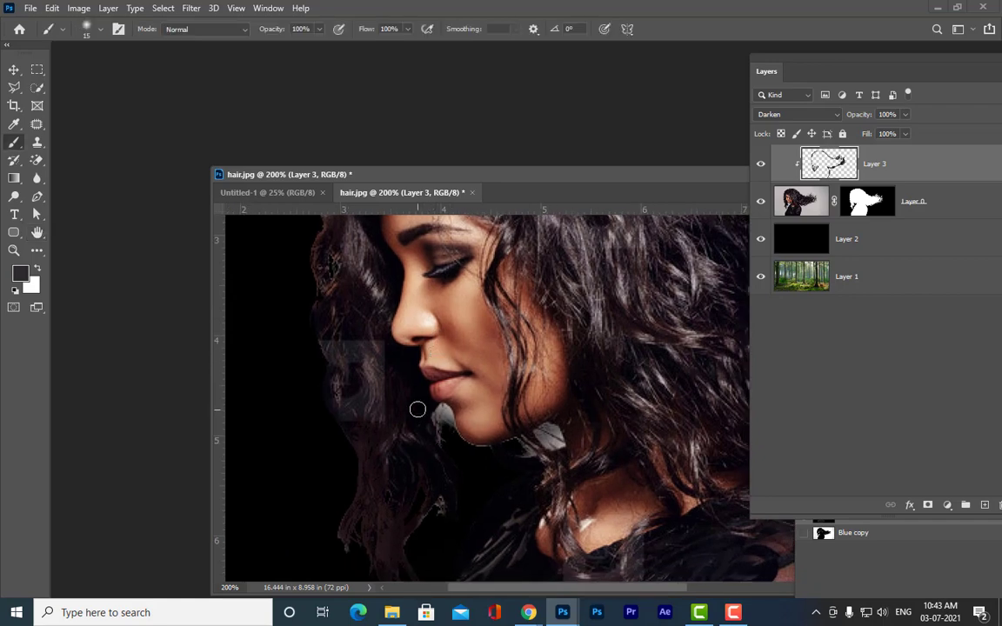
pyautogui.moveTo(422, 409)
pyautogui.mouseDown()
pyautogui.moveTo(443, 409)
pyautogui.moveTo(454, 428)
pyautogui.mouseUp()
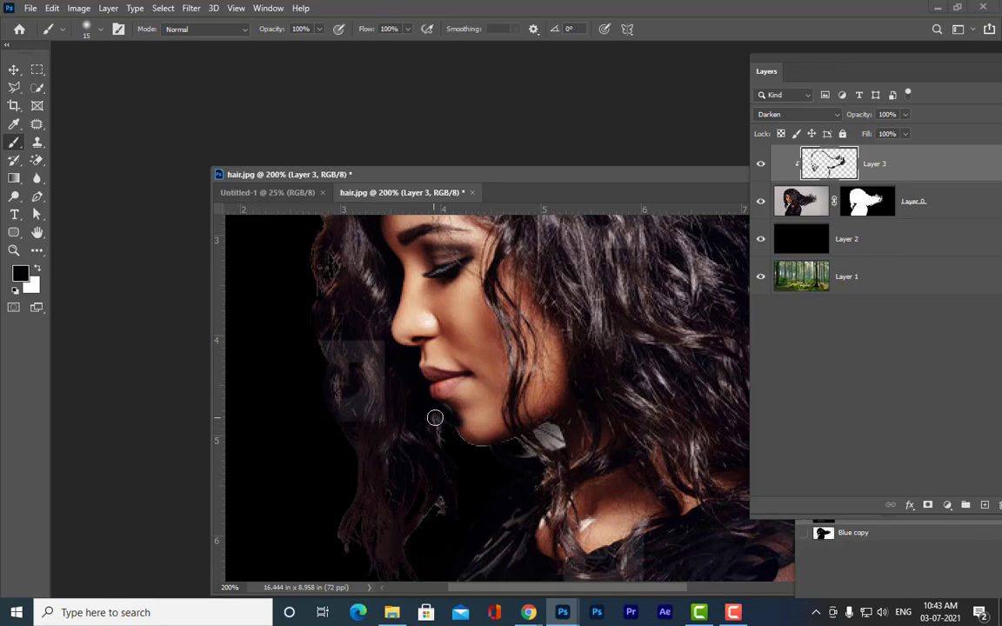
# Paint black over the light fringe in front of the chin and sample a reddish-brown skin tone from the jaw.
pyautogui.moveTo(428, 404)
pyautogui.mouseDown()
pyautogui.moveTo(445, 452)
pyautogui.moveTo(454, 439)
pyautogui.moveTo(482, 452)
pyautogui.mouseUp()
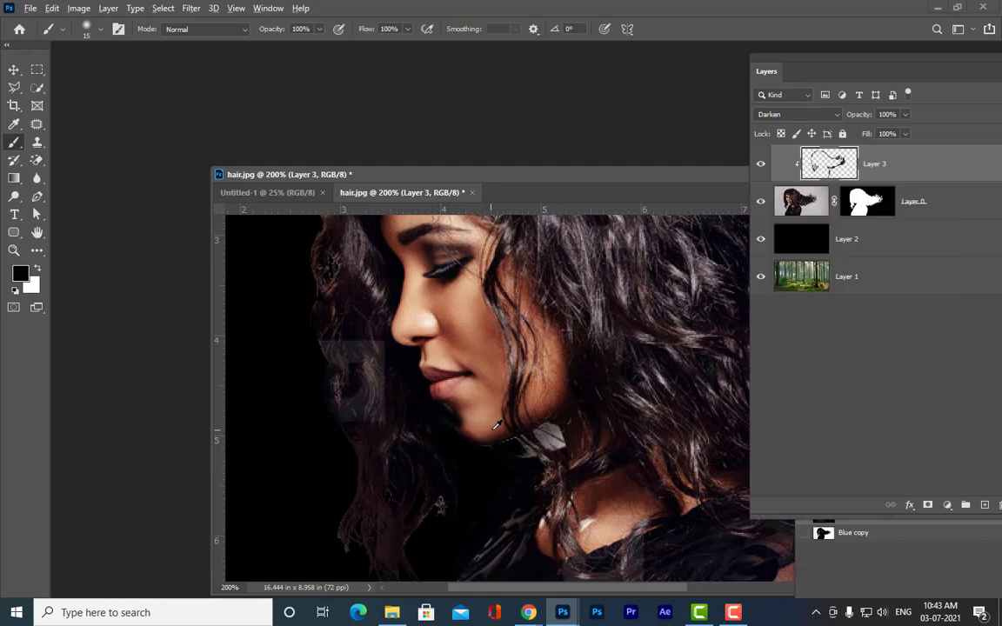
pyautogui.keyDown('alt'); pyautogui.click(495, 427); pyautogui.keyUp('alt')
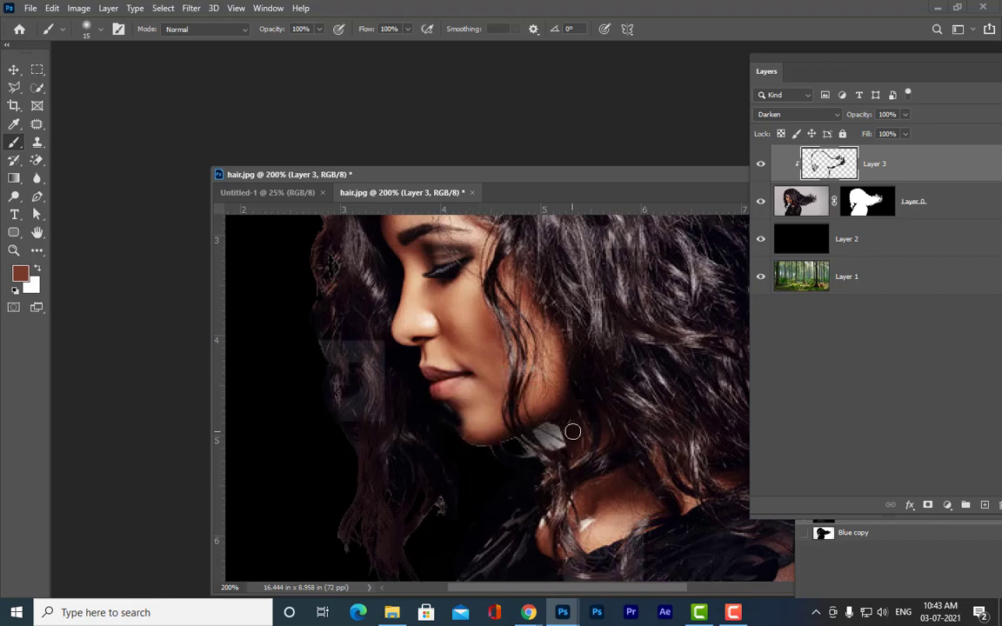
pyautogui.scroll(-5, 555, 525)
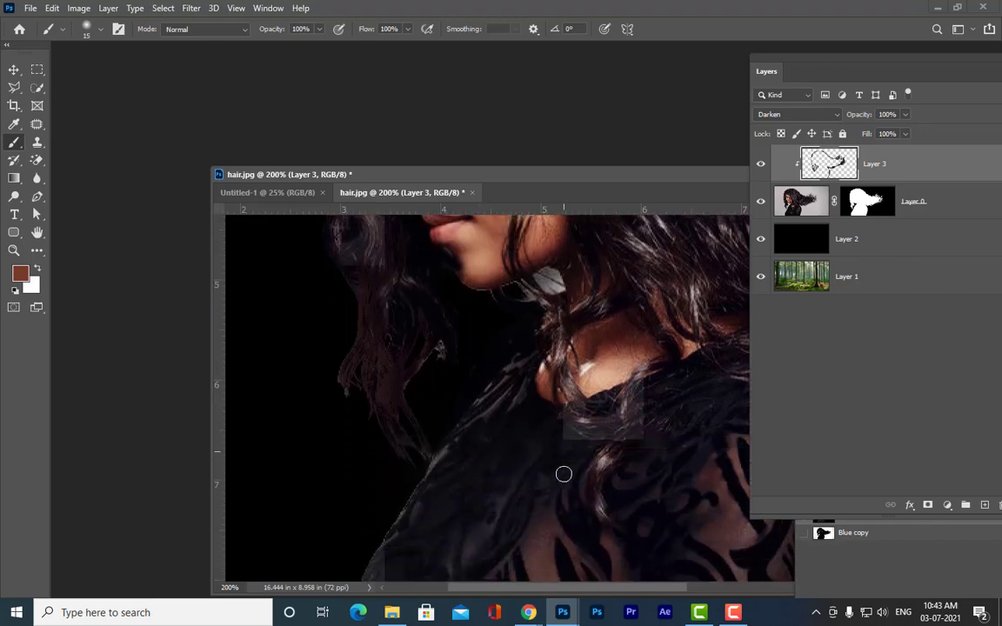
# Sample a near-black dress tone and paint over the light outer edge of the dress along the front arm.
pyautogui.keyDown('alt'); pyautogui.click(412, 475); pyautogui.keyUp('alt')
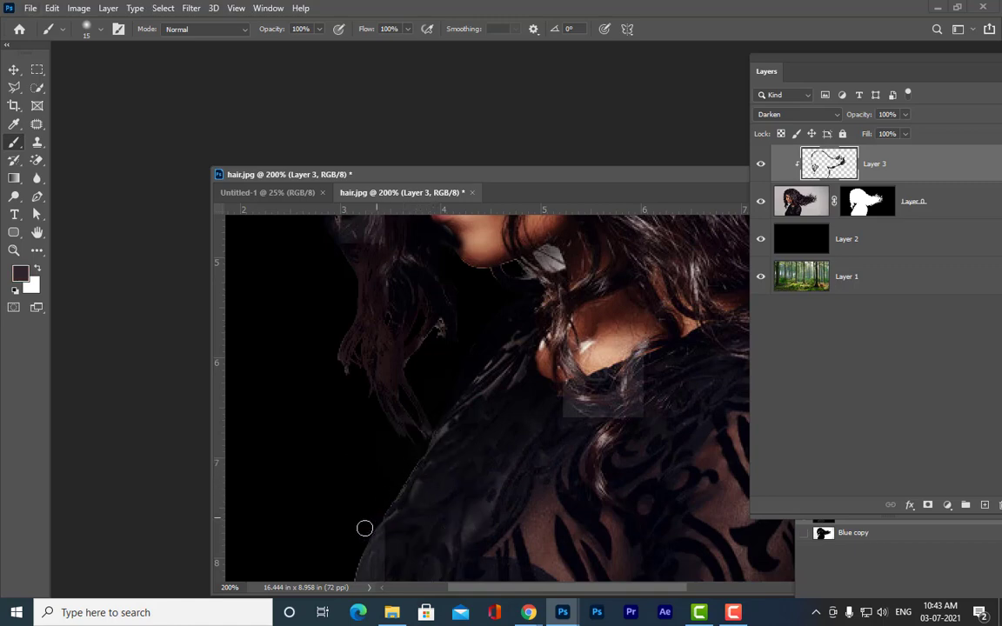
pyautogui.scroll(-2, 381, 527)
pyautogui.moveTo(376, 485); pyautogui.dragTo(350, 544)
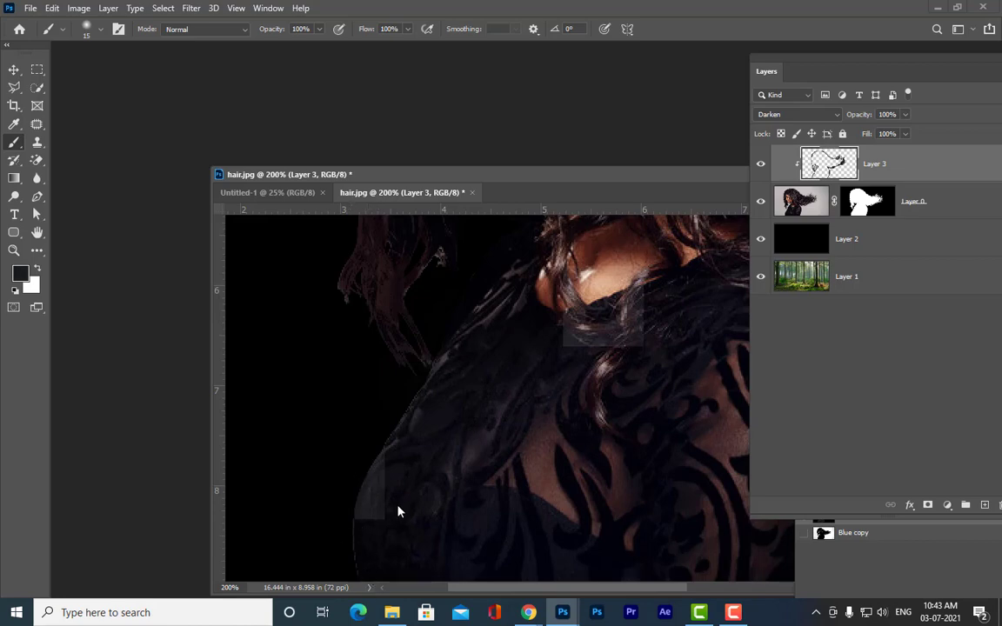
pyautogui.moveTo(575, 179); pyautogui.dragTo(537, 112)
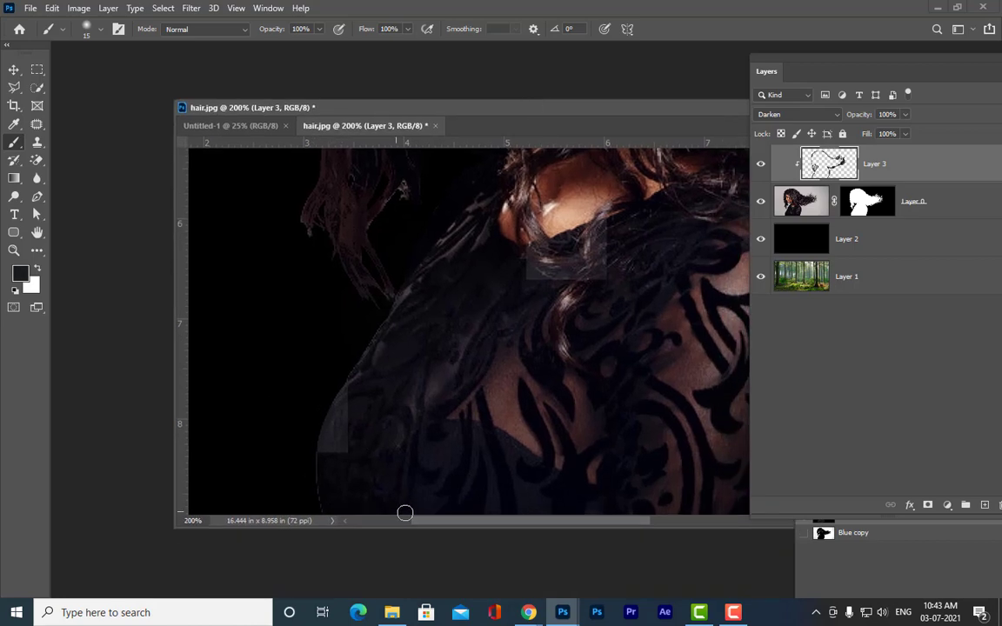
pyautogui.moveTo(417, 521); pyautogui.dragTo(497, 521)
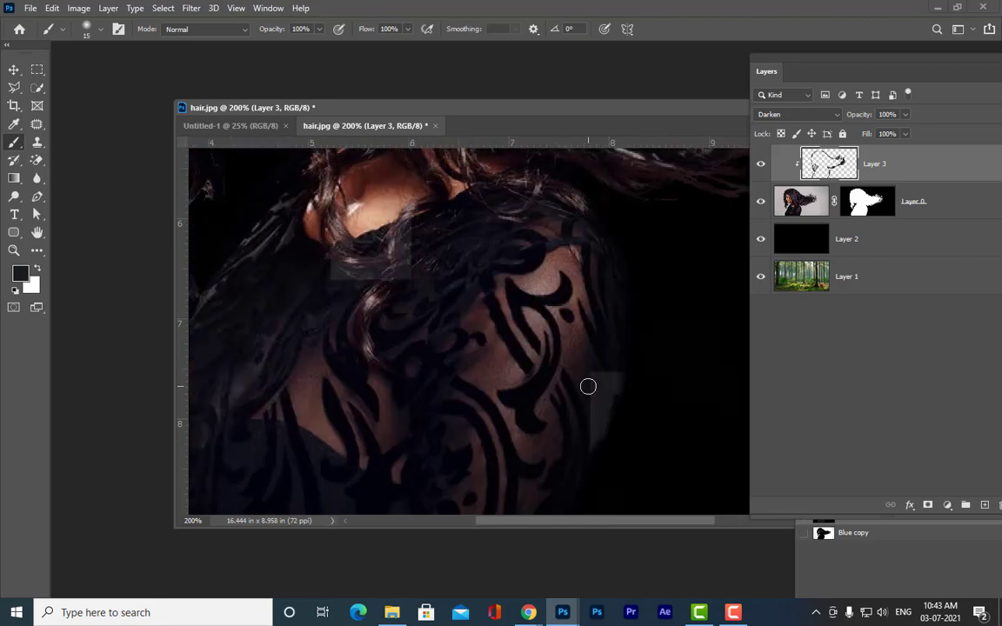
# Delete the black Layer 2 so the woman stands directly on the forest background.
pyautogui.scroll(-3, 529, 345)
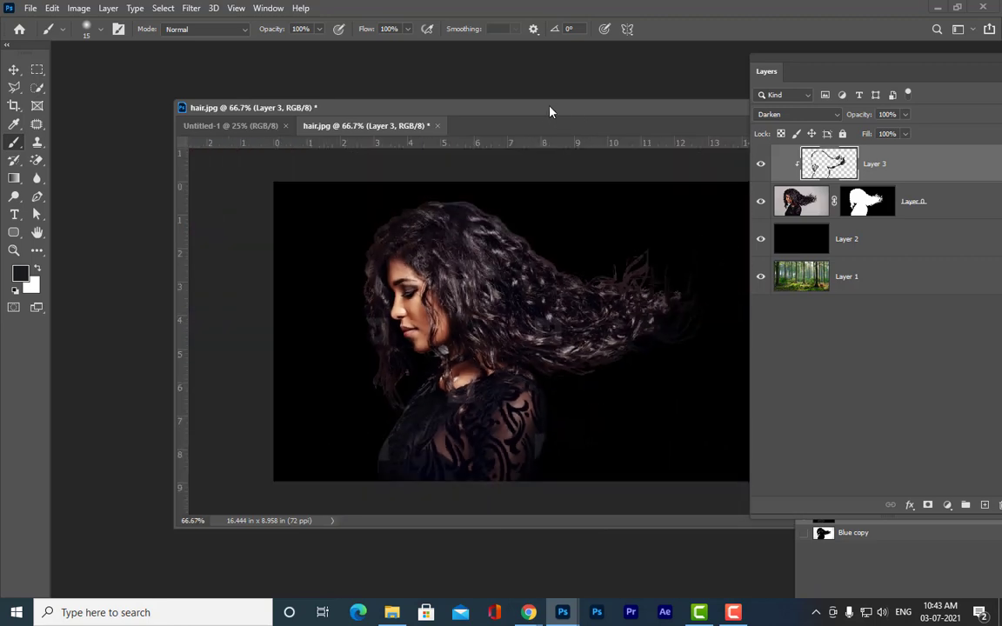
pyautogui.moveTo(550, 111); pyautogui.dragTo(503, 164)
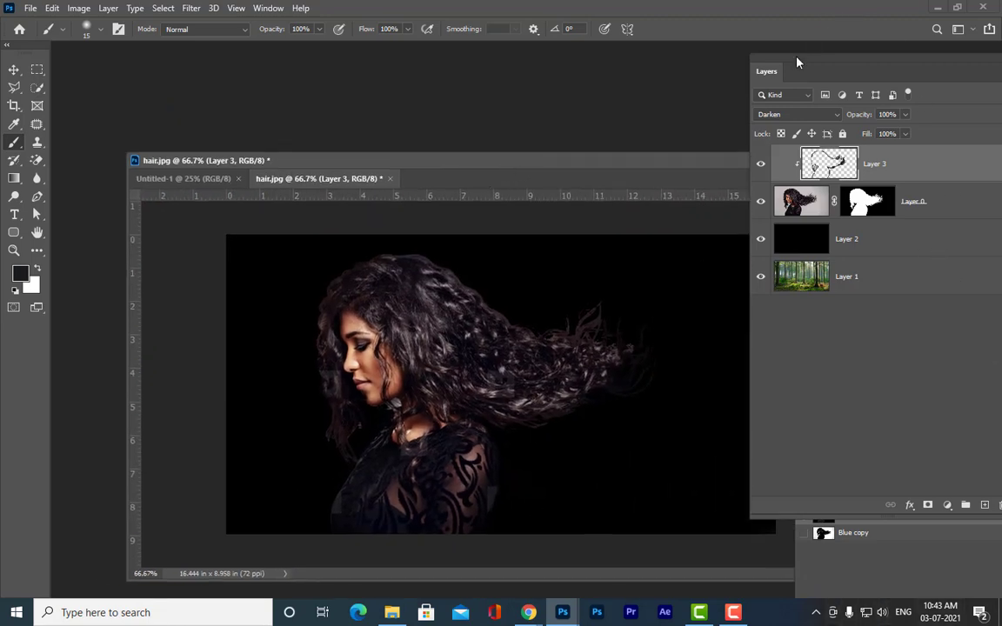
pyautogui.moveTo(797, 62); pyautogui.dragTo(701, 126)
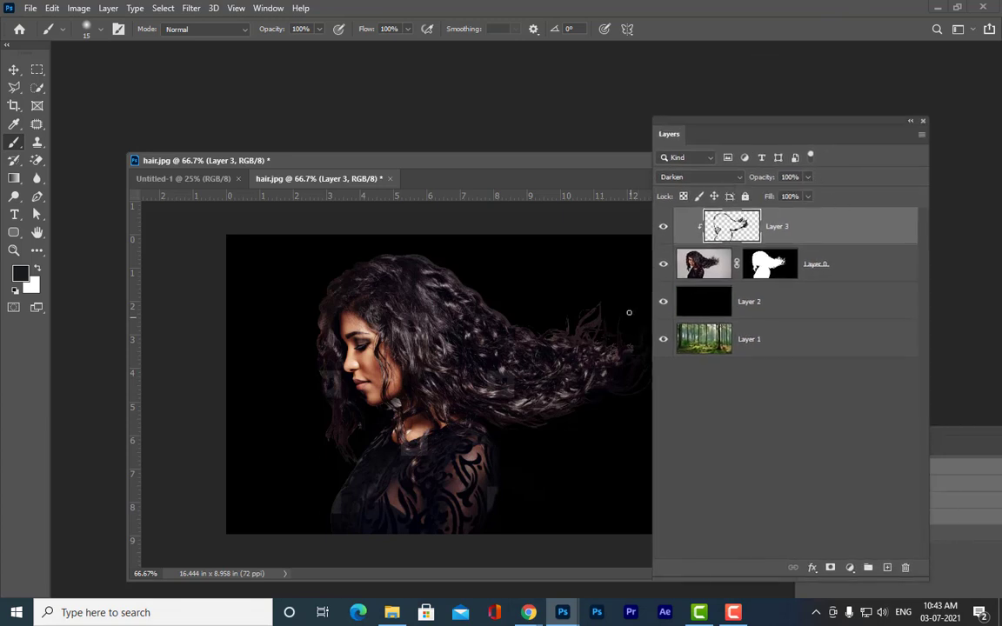
pyautogui.click(665, 308)
pyautogui.click(767, 308)
pyautogui.press('Delete')
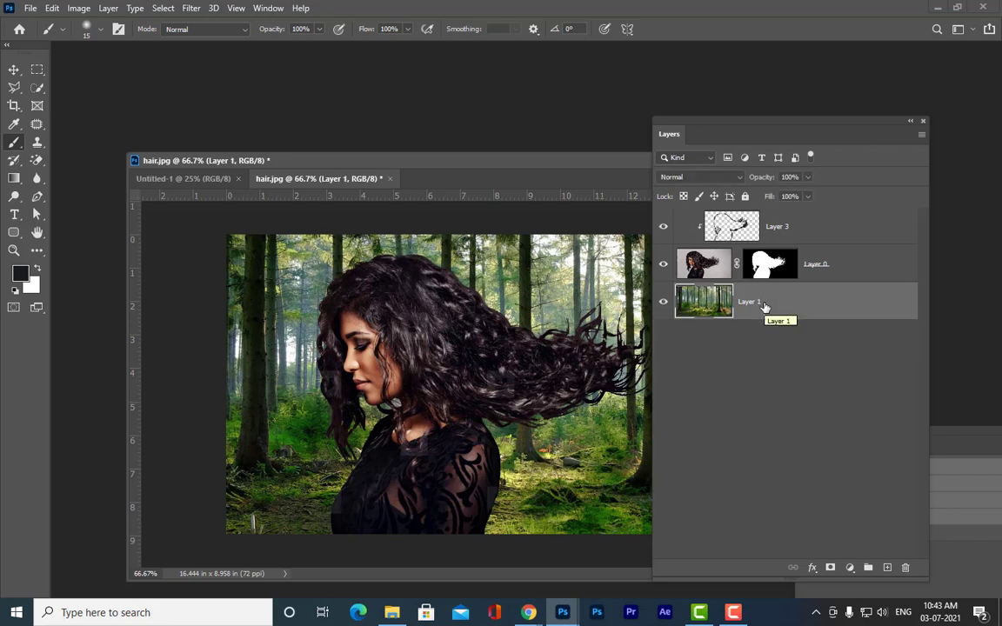
# Lower the opacity of the clipped Darken layer, Layer 3, to 57%.
pyautogui.moveTo(754, 130); pyautogui.dragTo(799, 148)
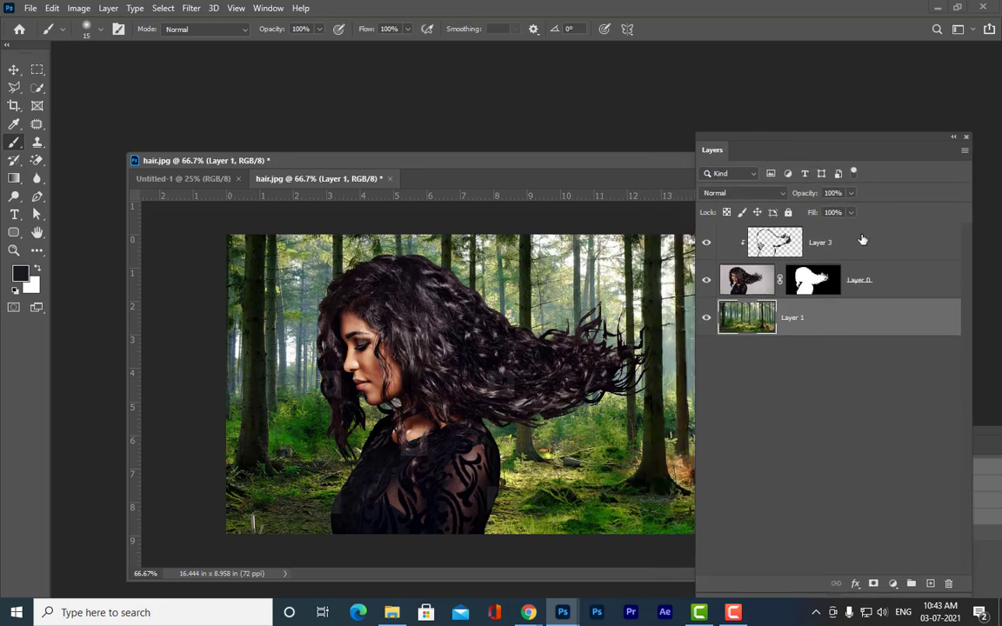
pyautogui.click(805, 237)
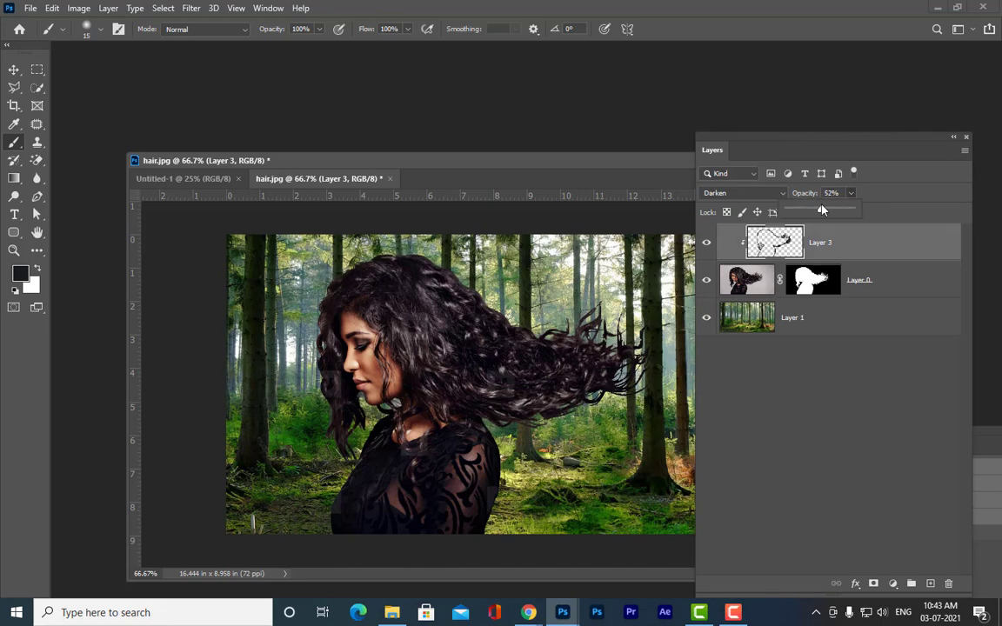
pyautogui.click(821, 151)
pyautogui.moveTo(812, 138); pyautogui.dragTo(870, 141)
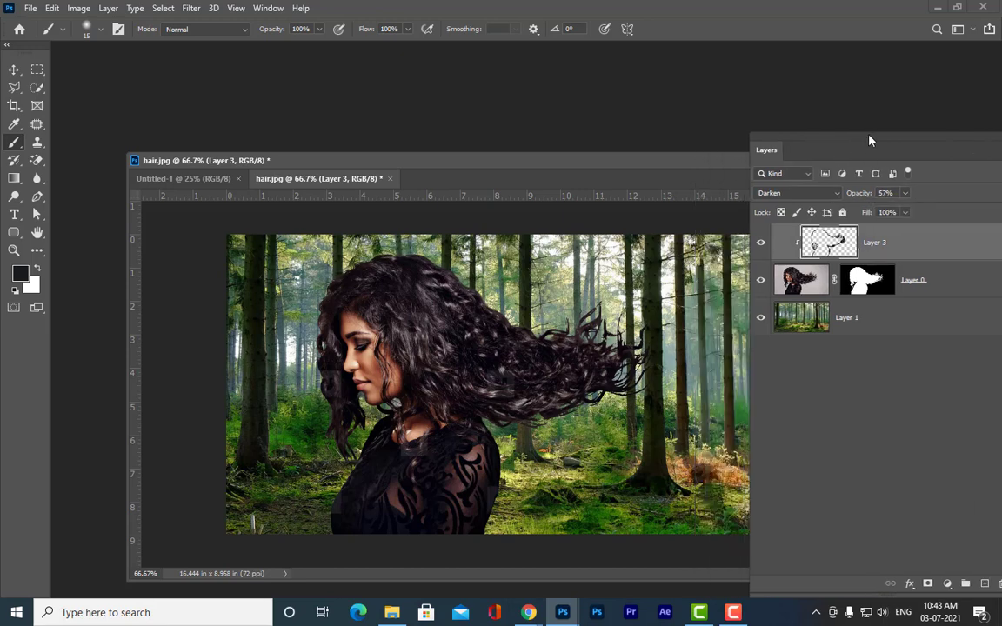
pyautogui.moveTo(624, 166); pyautogui.dragTo(591, 134)
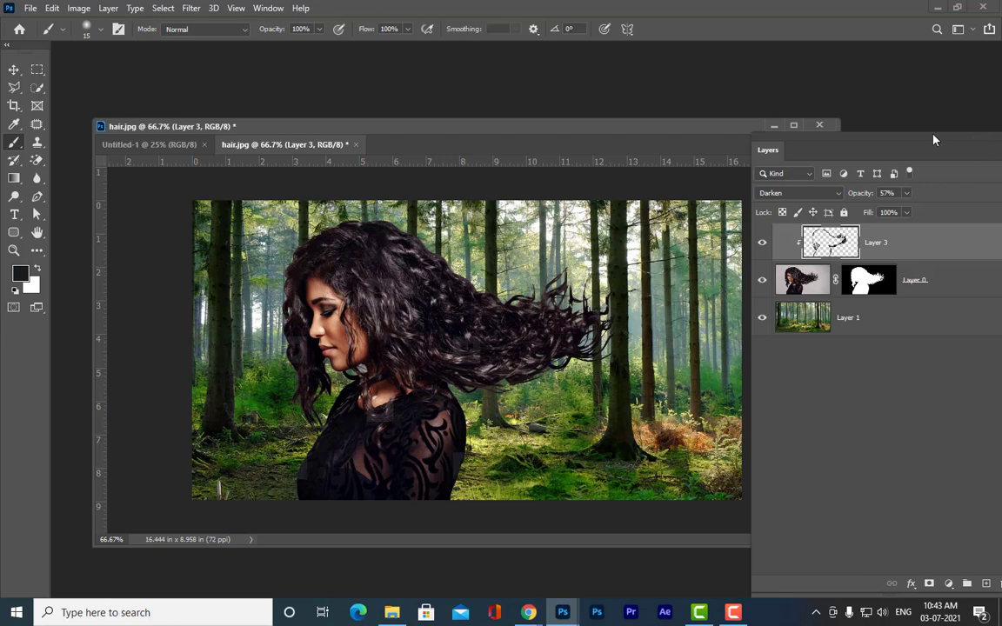
pyautogui.moveTo(933, 138); pyautogui.dragTo(954, 146)
pyautogui.moveTo(530, 130); pyautogui.dragTo(501, 114)
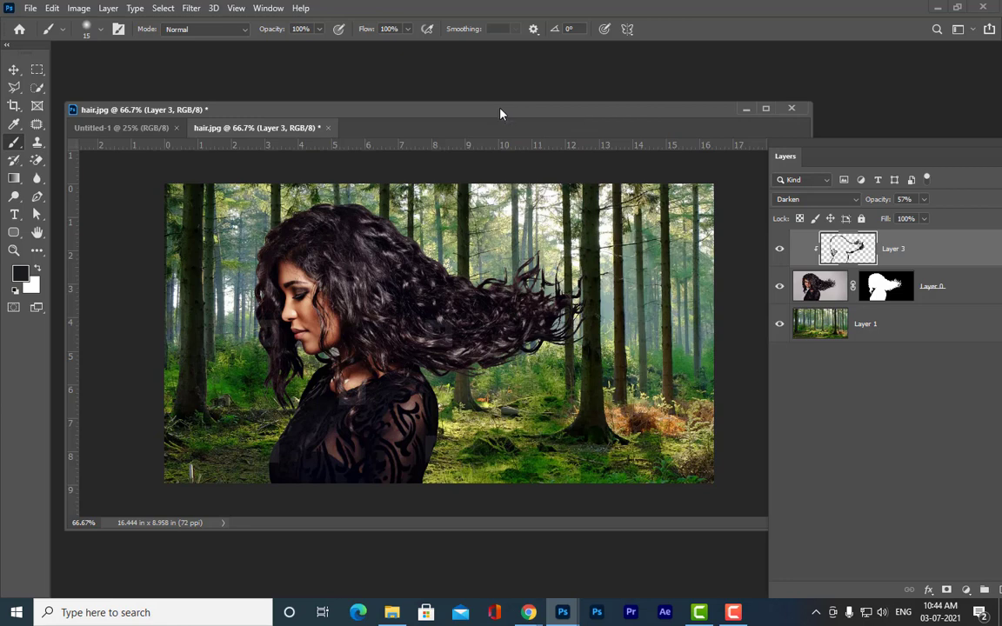
pyautogui.moveTo(442, 110); pyautogui.dragTo(491, 116)
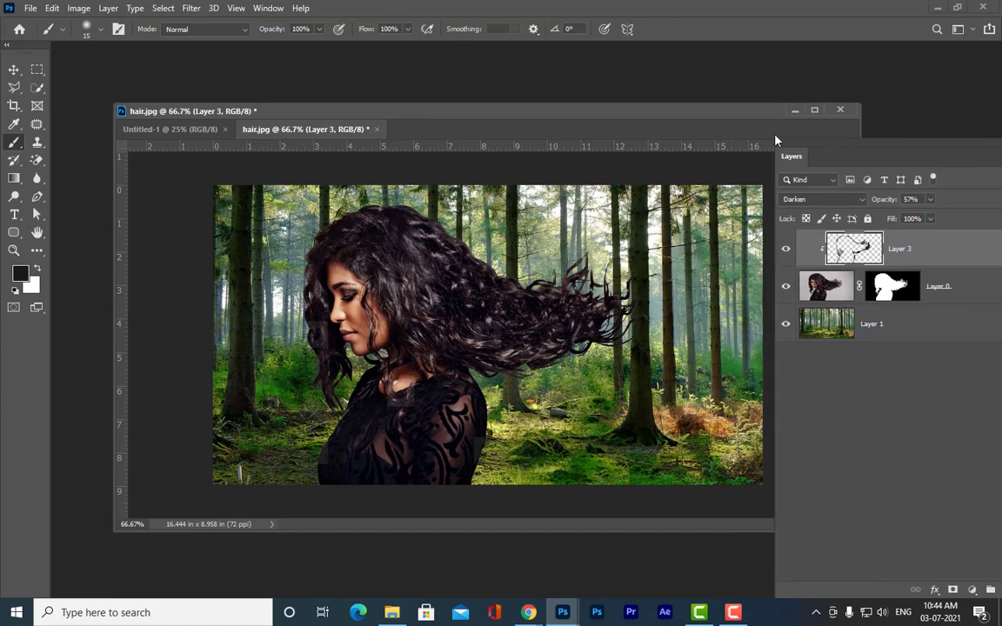
pyautogui.moveTo(613, 117); pyautogui.dragTo(586, 129)
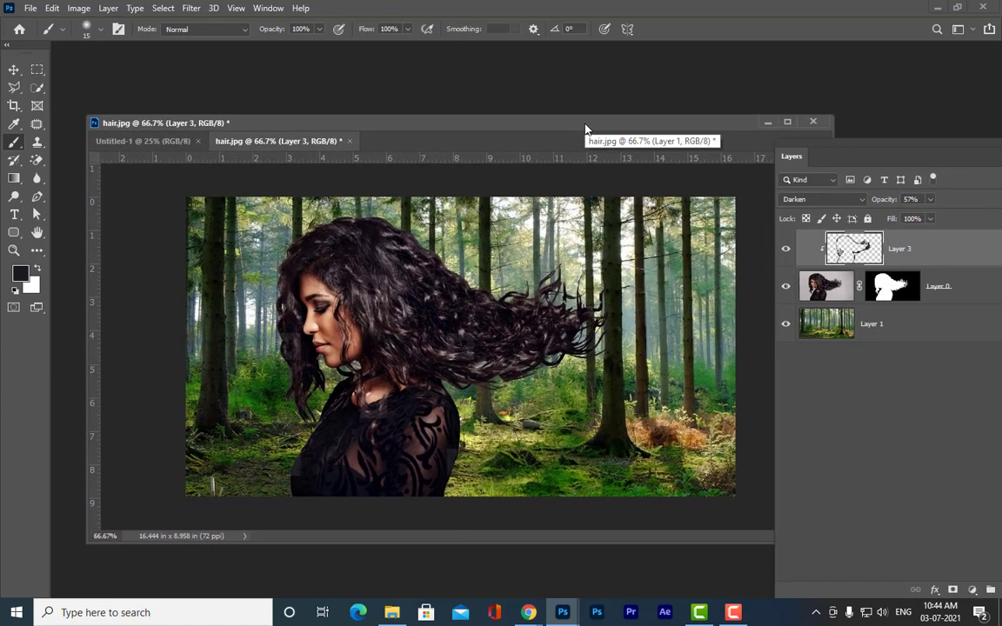
# Switch to WhatsApp Web in Chrome, open the TTS 10-12 Photoshop group chat and start attaching a photo.
pyautogui.click(937, 7)
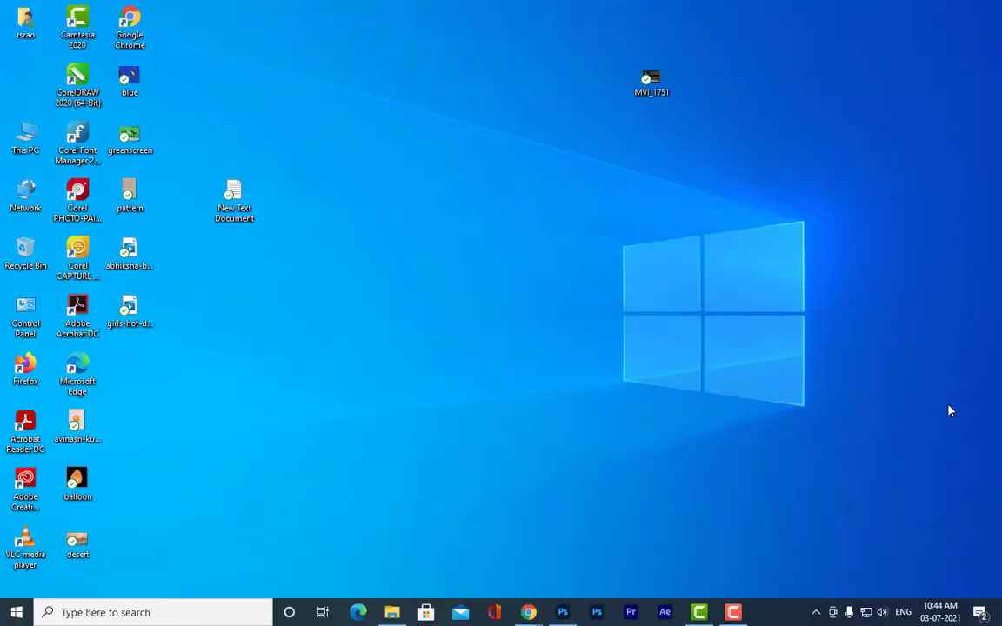
pyautogui.moveTo(529, 612)
pyautogui.click(417, 539)
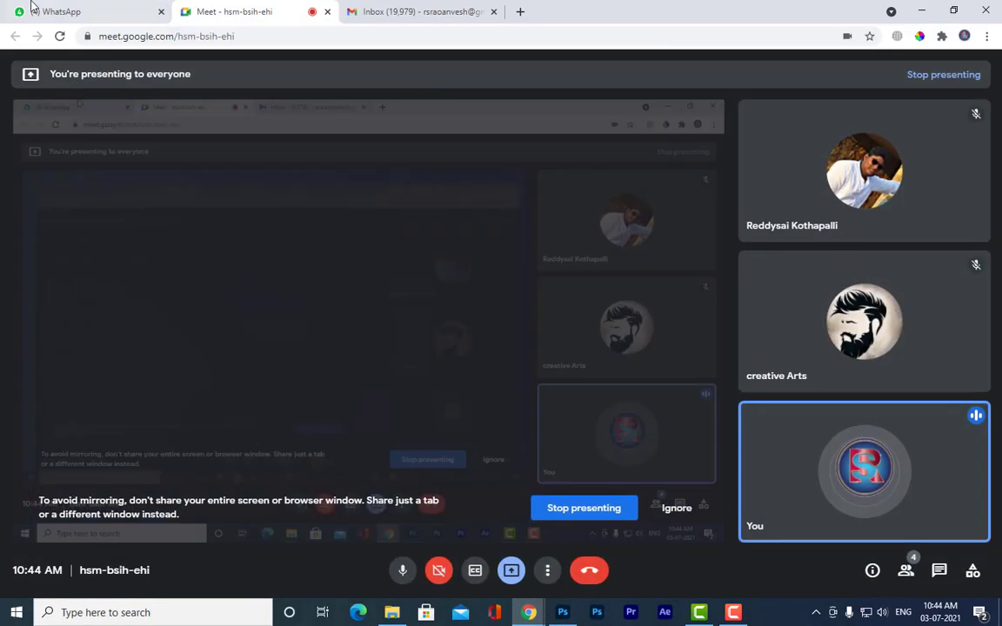
pyautogui.click(4, 9)
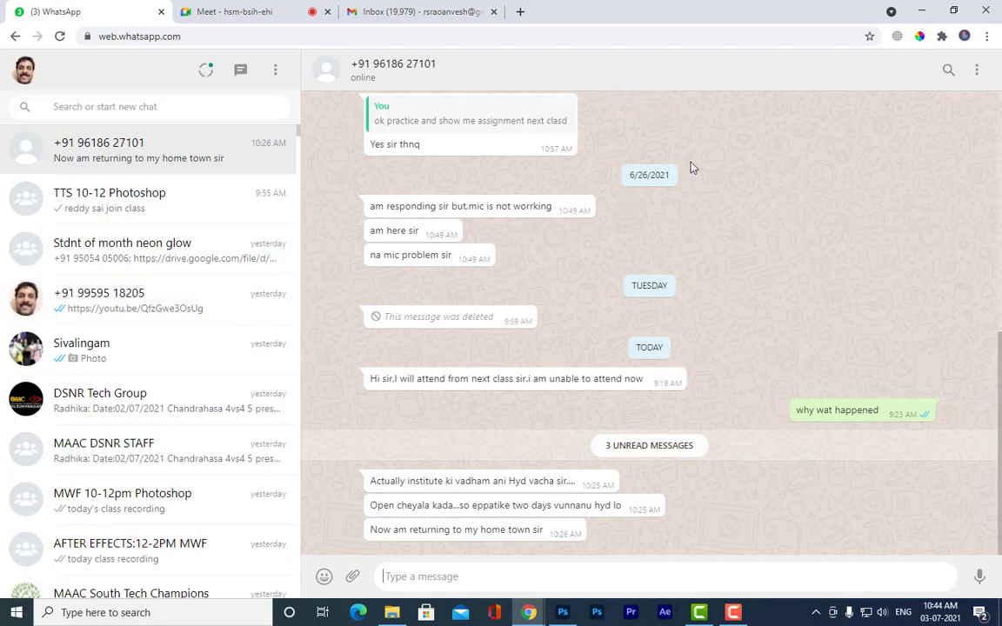
pyautogui.click(168, 195)
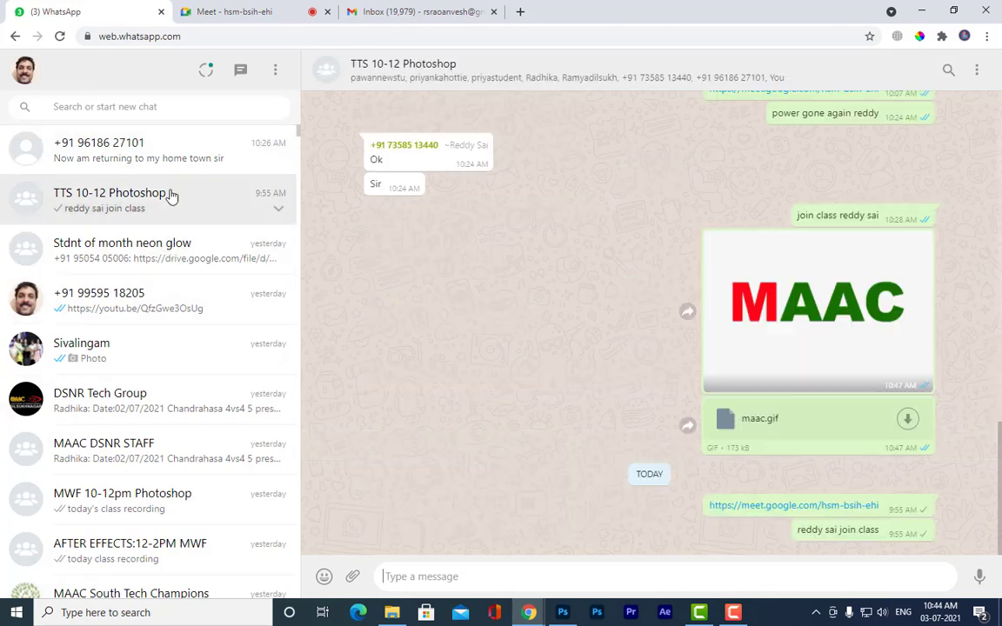
pyautogui.click(356, 529)
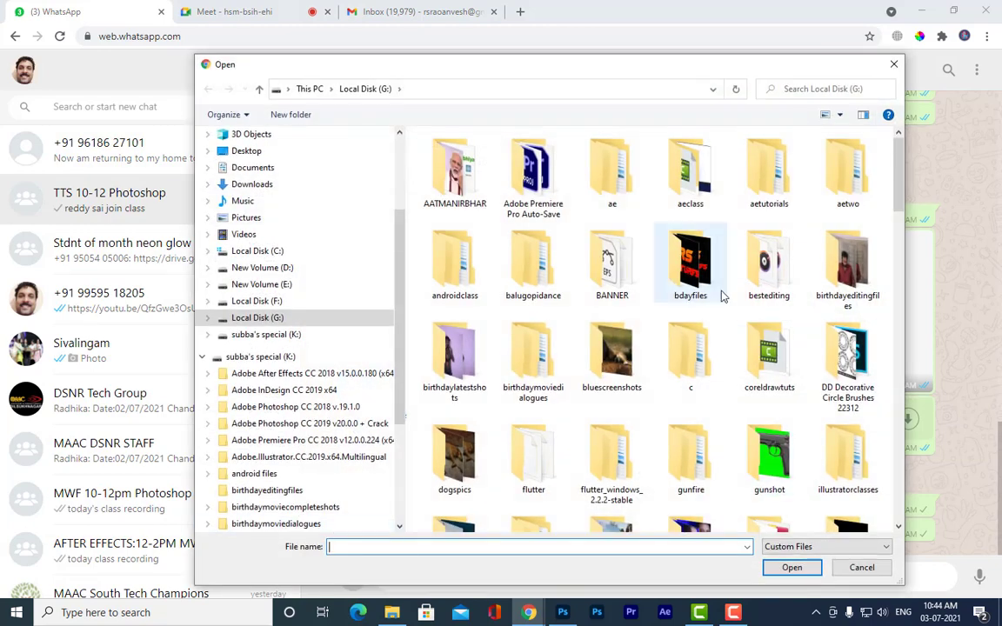
# Browse to the photoshop ref images folder on New Volume (D:) for the attachment.
pyautogui.scroll(-5, 721, 296)
pyautogui.click(282, 269)
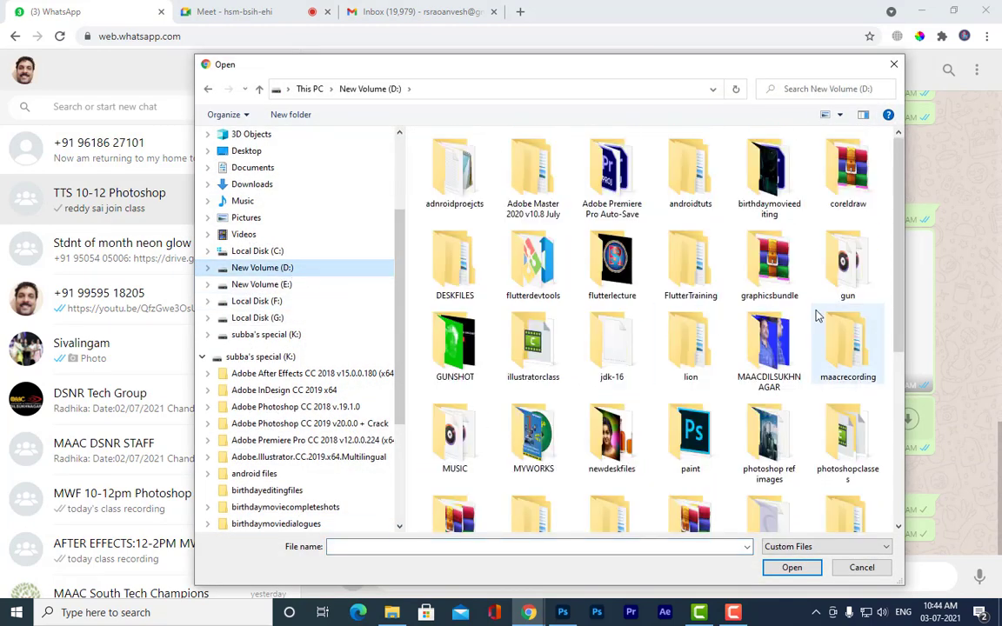
pyautogui.click(788, 276)
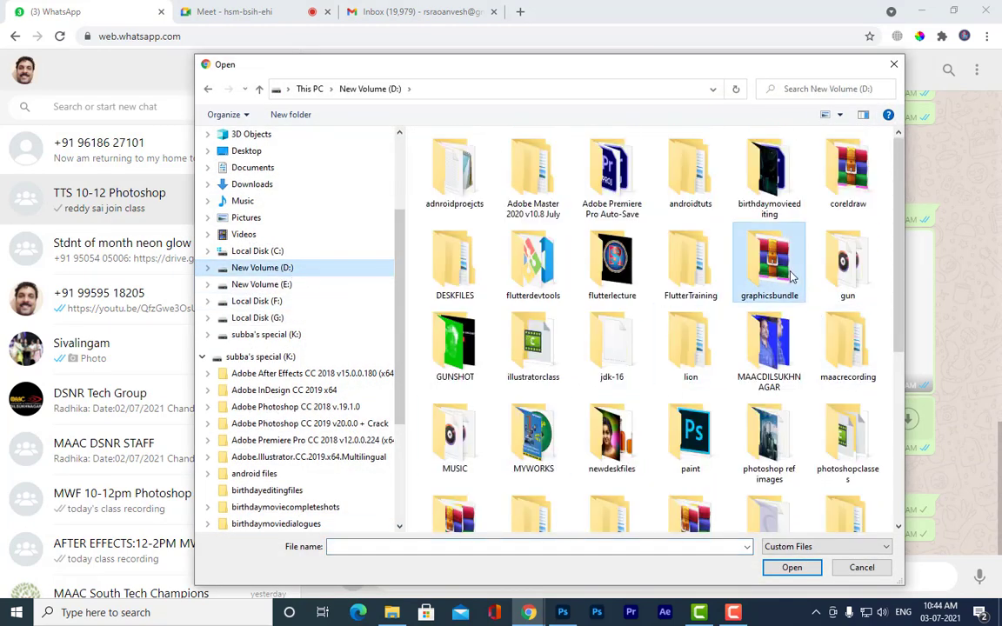
pyautogui.press('p')
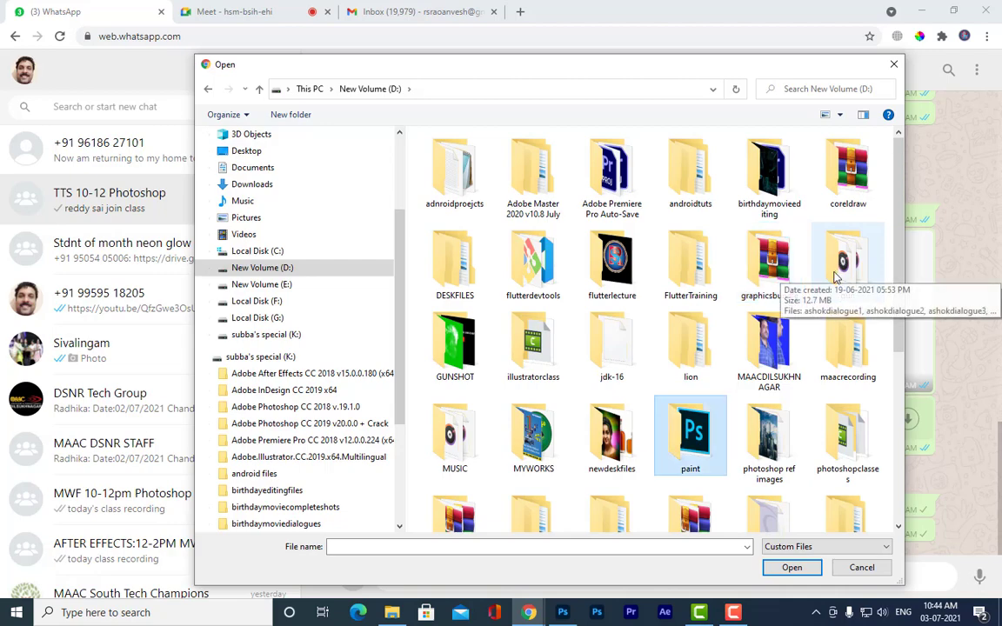
pyautogui.doubleClick(802, 425)
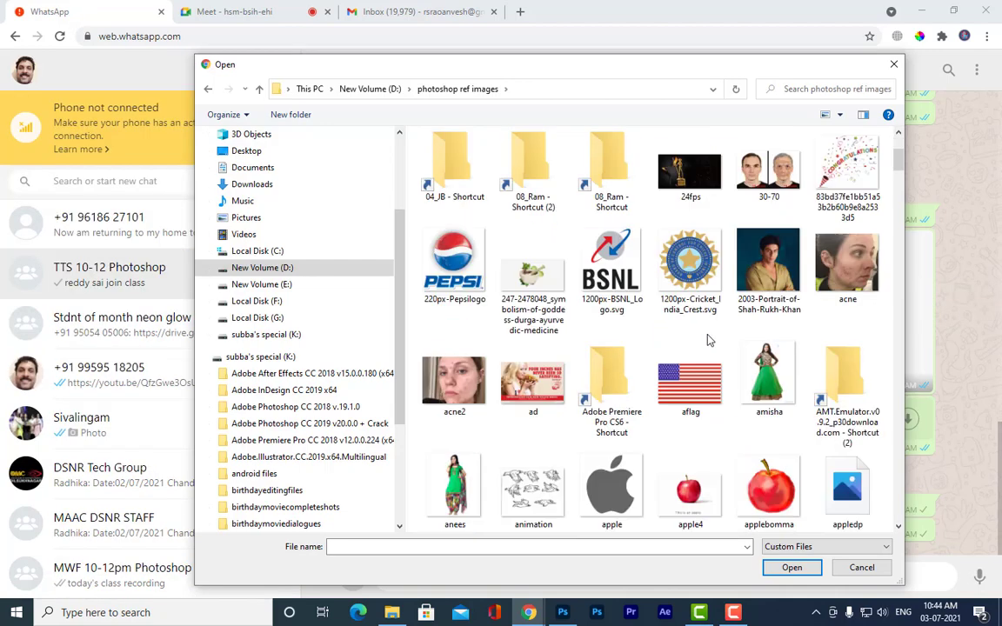
# Attach the hair and healthy-hair images together and send them to the group chat.
pyautogui.scroll(-5, 709, 339)
pyautogui.scroll(2, 709, 339)
pyautogui.scroll(3, 709, 340)
pyautogui.scroll(-10, 709, 339)
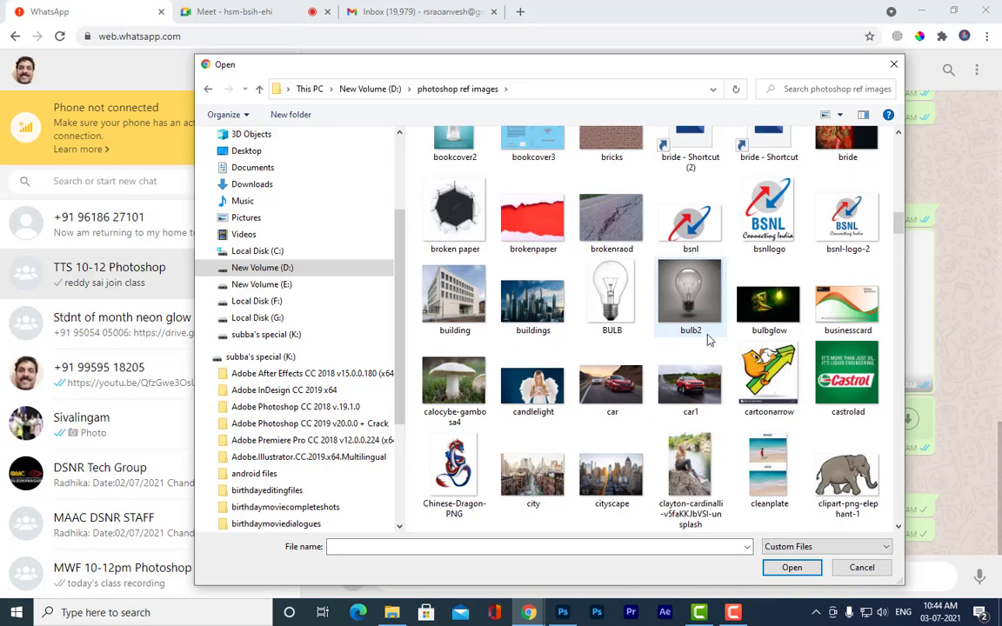
pyautogui.click(758, 399)
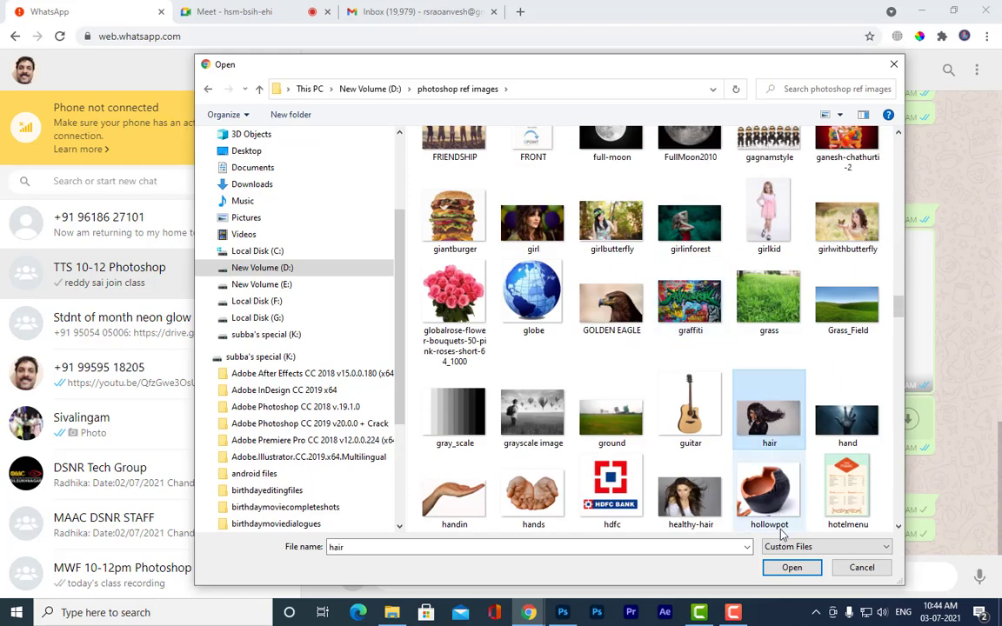
pyautogui.keyDown('ctrl'); pyautogui.click(696, 512); pyautogui.keyUp('ctrl')
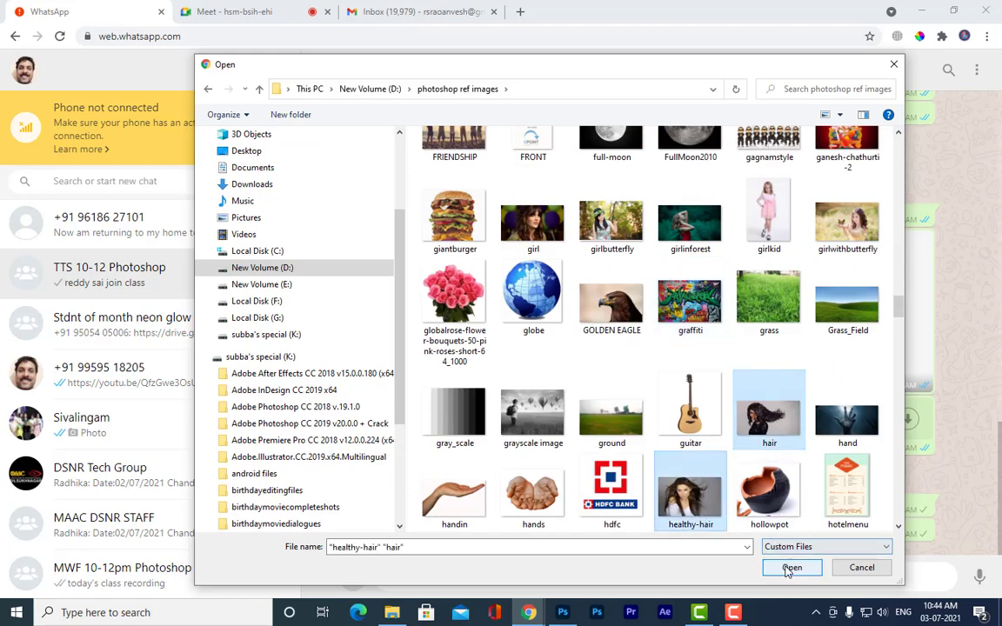
pyautogui.click(790, 568)
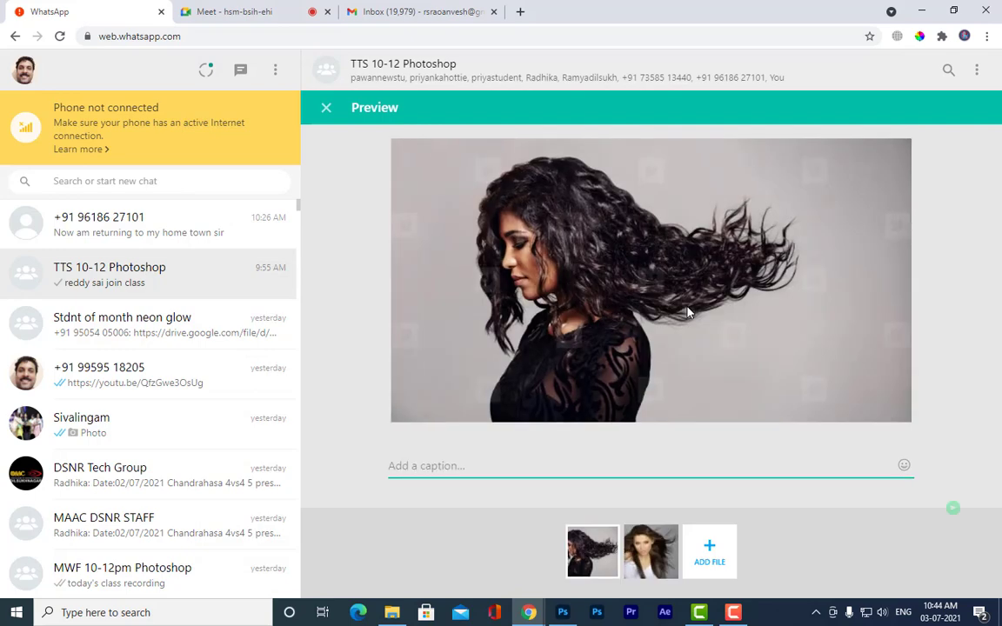
pyautogui.click(951, 508)
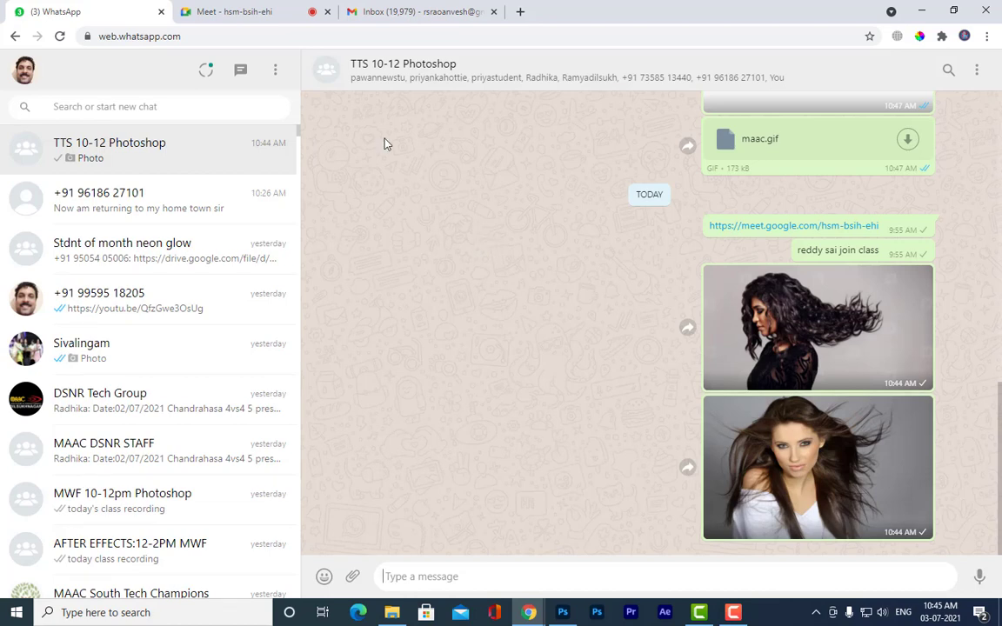
# Leave the browser, passing through the Meet call, and return to the hair.jpg document in Photoshop.
pyautogui.click(200, 9)
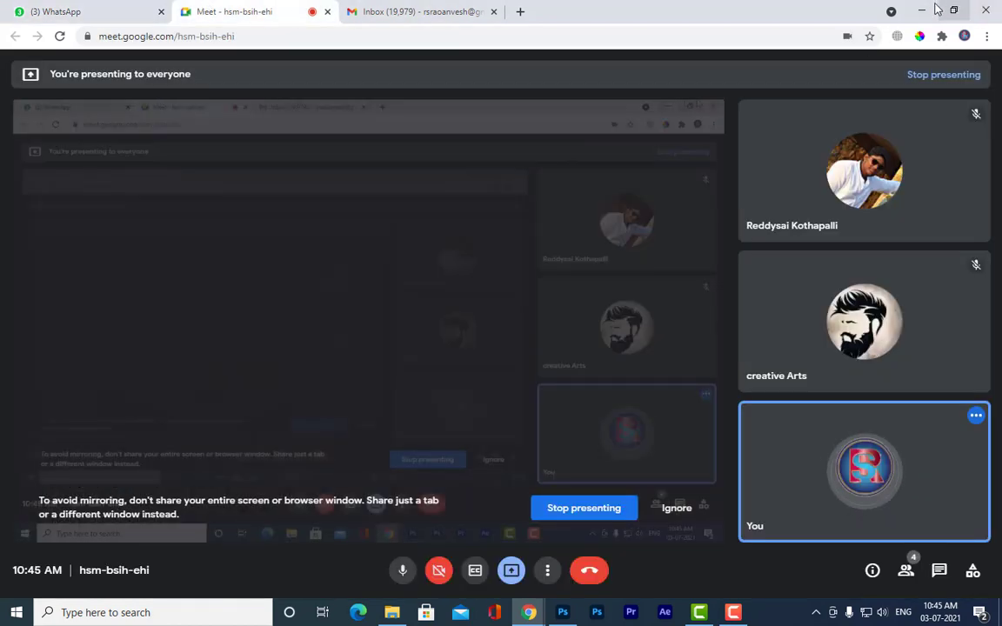
pyautogui.click(920, 11)
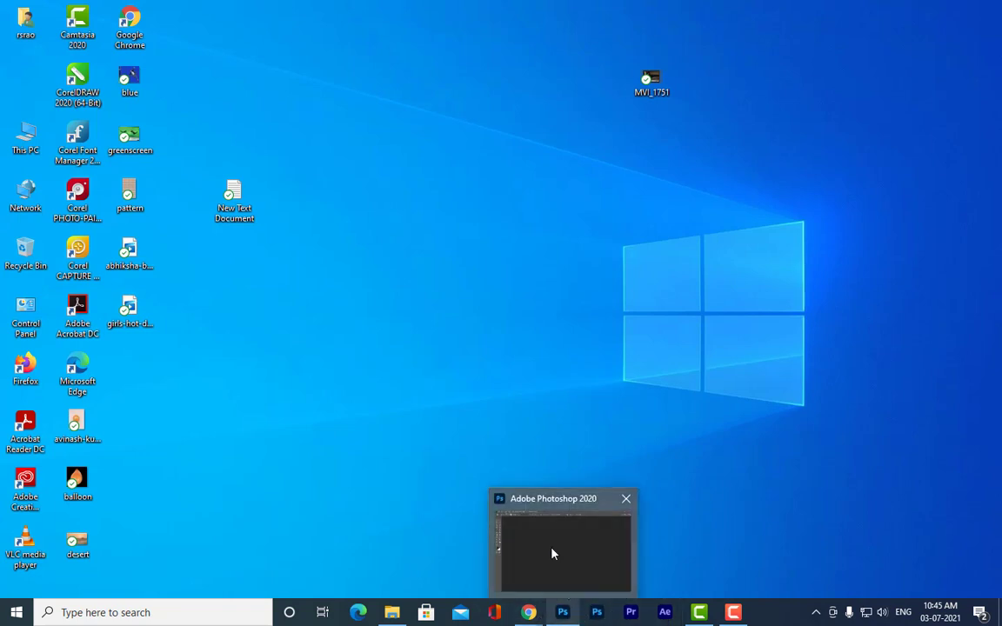
pyautogui.click(552, 553)
pyautogui.moveTo(462, 123); pyautogui.dragTo(462, 92)
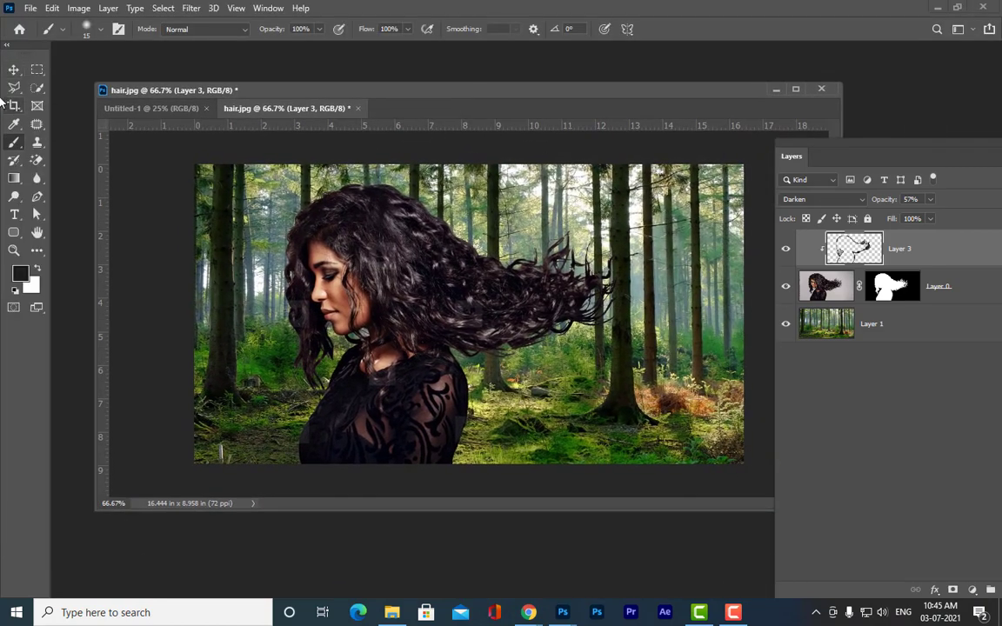
# Detach the hair.jpg document from the tab group and close it without saving.
pyautogui.click(14, 70)
pyautogui.moveTo(326, 83)
pyautogui.mouseDown()
pyautogui.moveTo(354, 74)
pyautogui.moveTo(330, 89)
pyautogui.mouseUp()
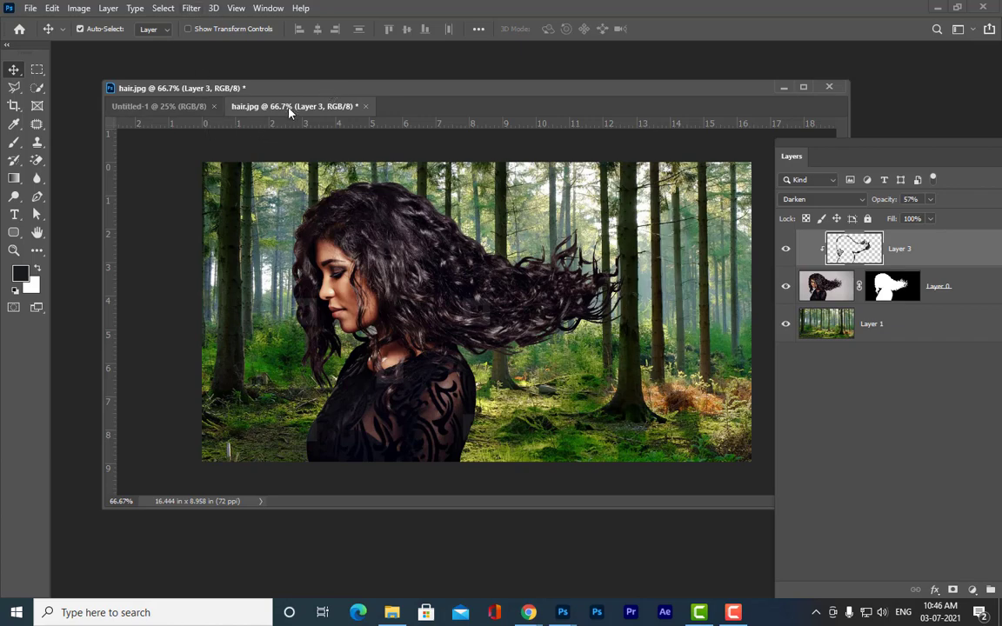
pyautogui.moveTo(290, 111); pyautogui.dragTo(116, 251)
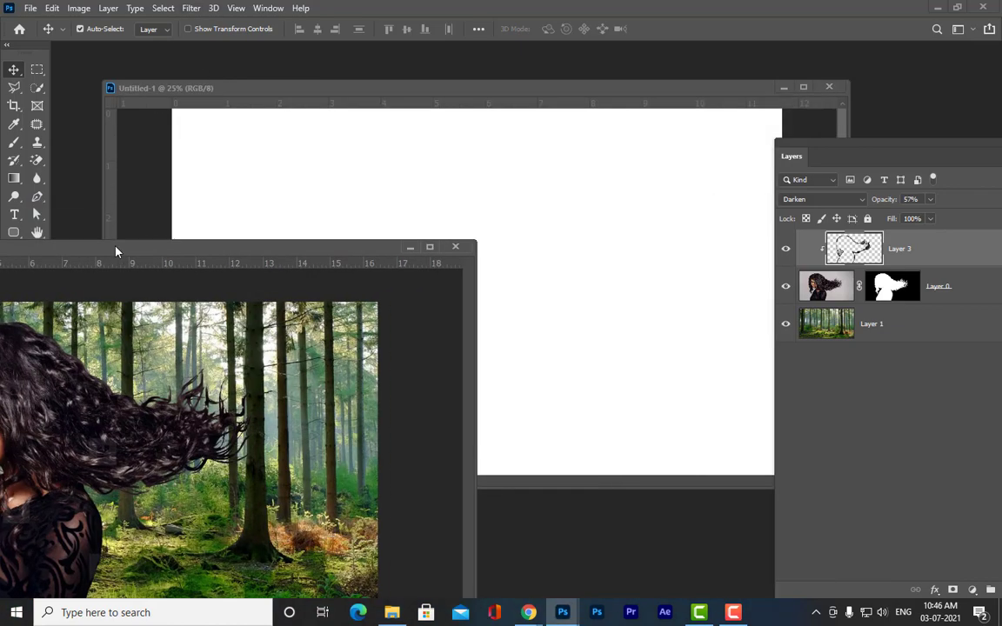
pyautogui.click(468, 247)
pyautogui.click(495, 231)
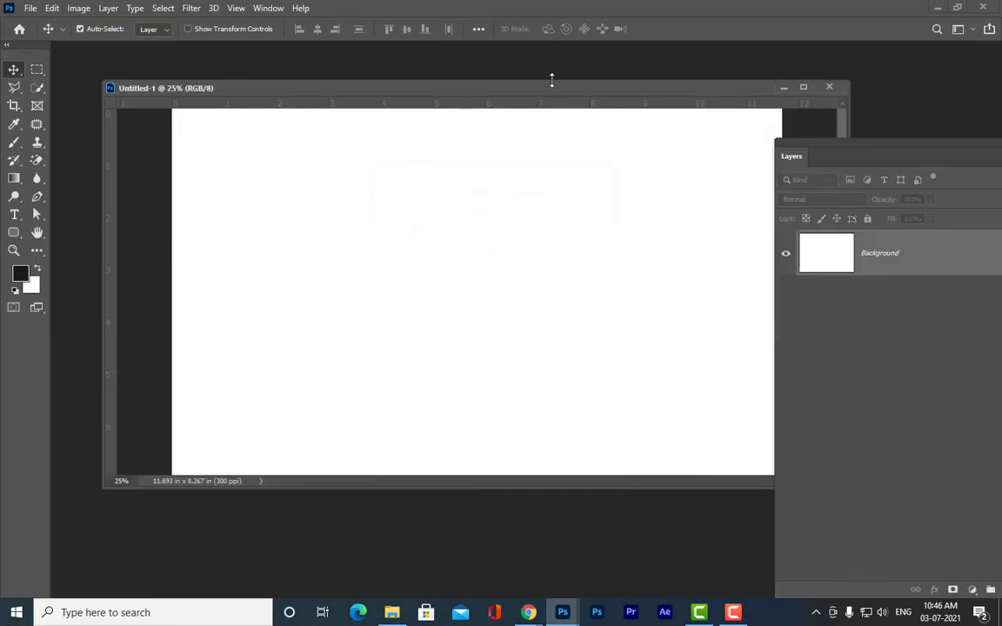
# Move the floating panels clear of the blank canvas and close the Channels panel.
pyautogui.moveTo(544, 89); pyautogui.dragTo(470, 128)
pyautogui.moveTo(826, 153); pyautogui.dragTo(609, 106)
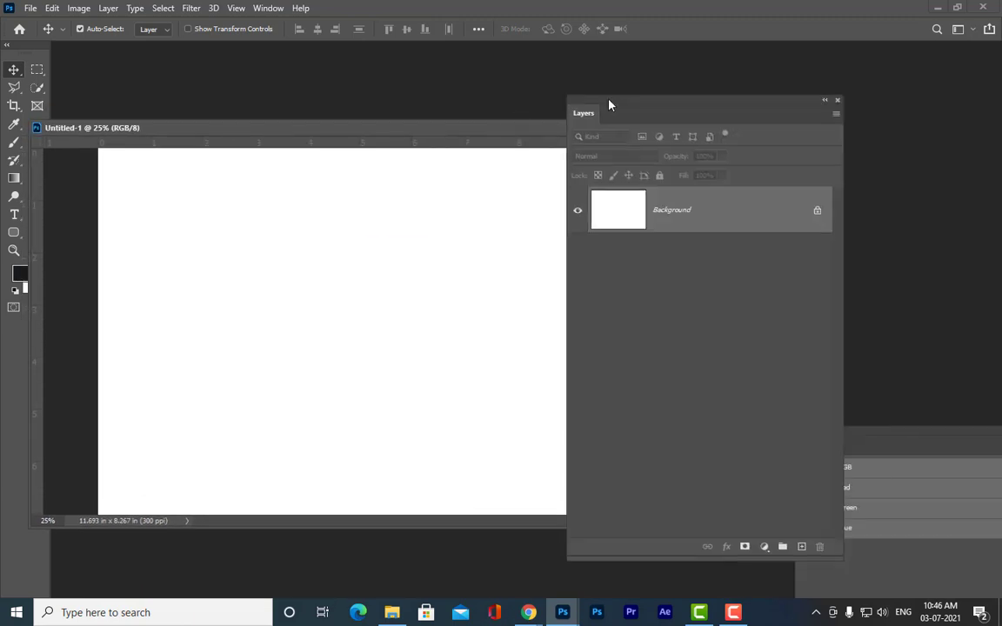
pyautogui.moveTo(951, 432); pyautogui.dragTo(577, 217)
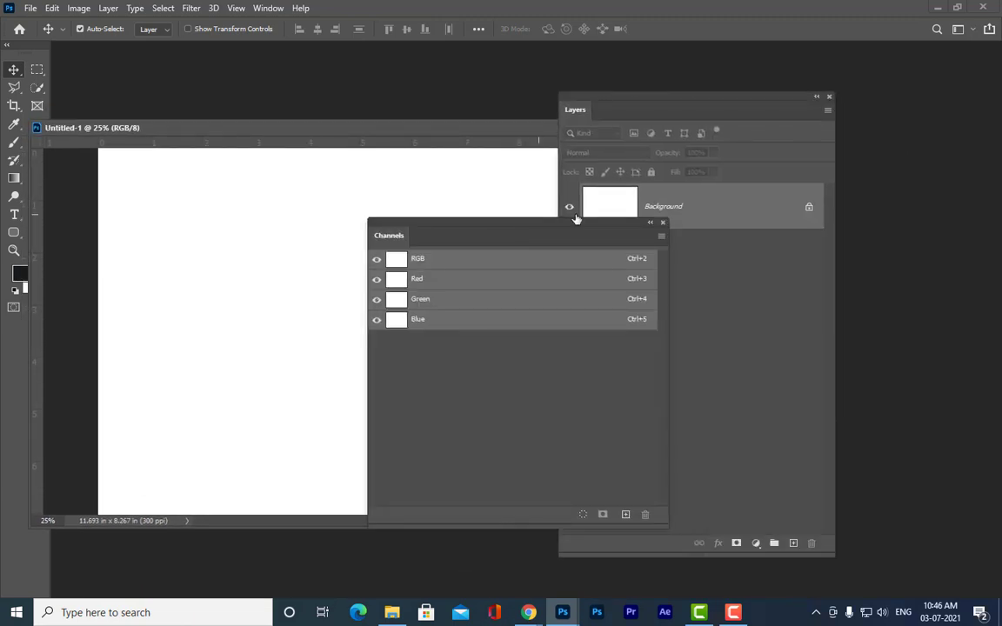
pyautogui.click(663, 223)
pyautogui.moveTo(626, 96); pyautogui.dragTo(826, 87)
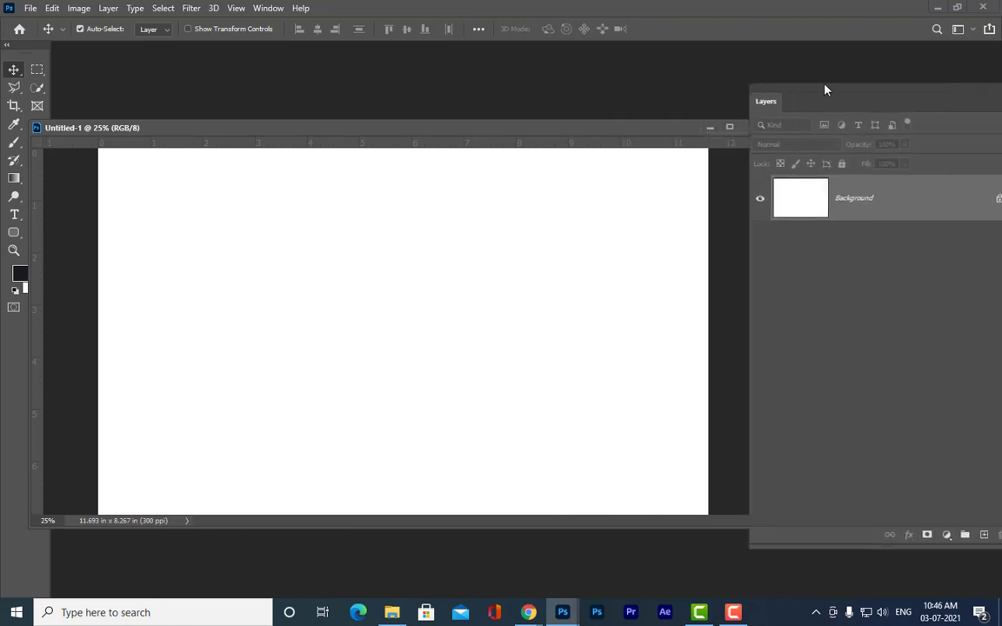
# Resize and reposition the Untitled-1 document window so the whole blank canvas sits beside the Layers panel.
pyautogui.moveTo(582, 124); pyautogui.dragTo(529, 104)
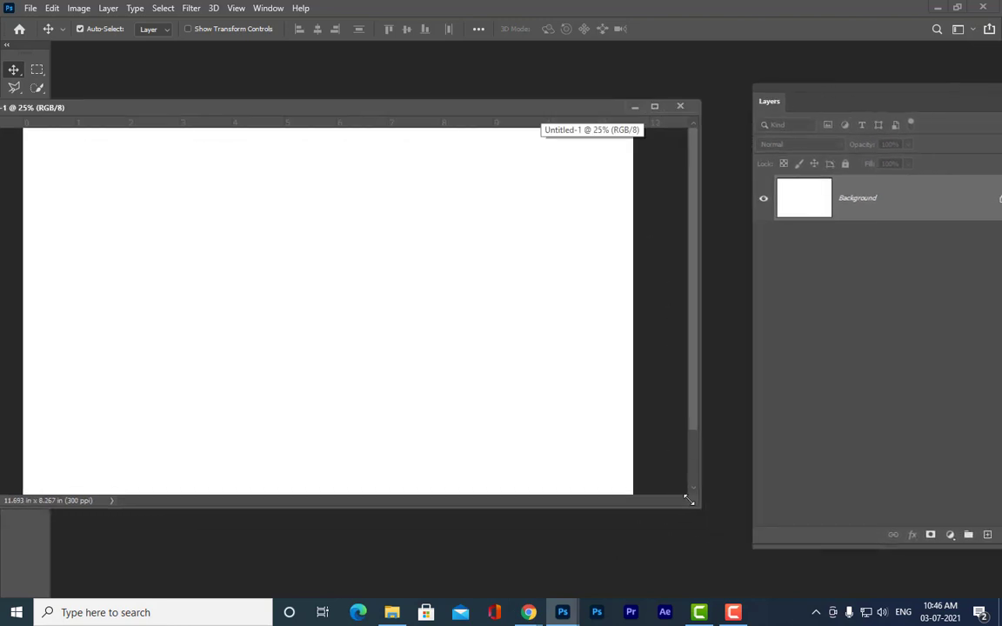
pyautogui.moveTo(700, 288); pyautogui.dragTo(376, 348)
pyautogui.moveTo(184, 106); pyautogui.dragTo(392, 102)
pyautogui.moveTo(589, 514); pyautogui.dragTo(725, 547)
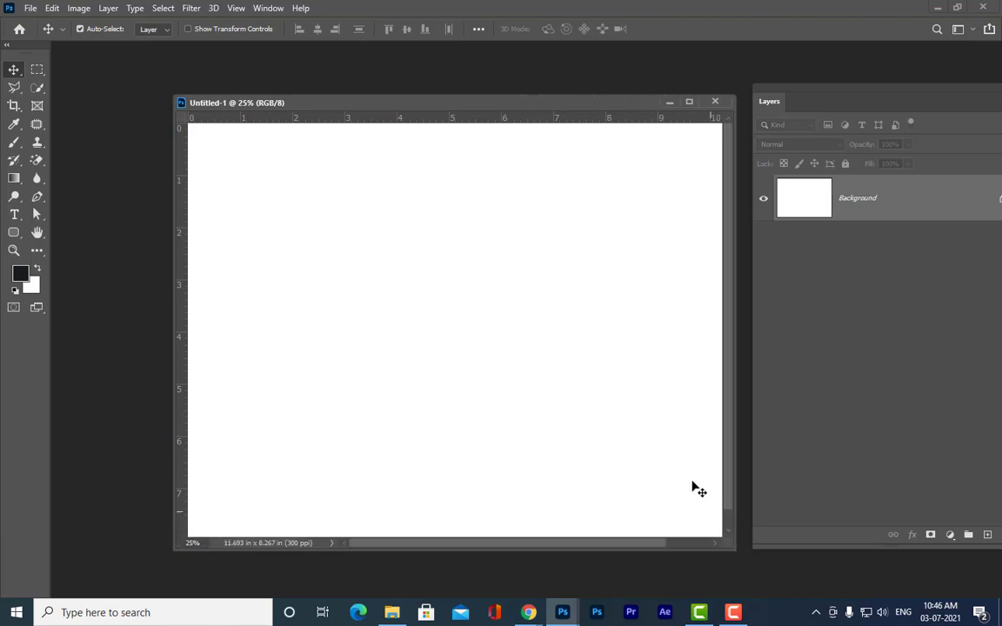
pyautogui.moveTo(467, 105); pyautogui.dragTo(387, 38)
pyautogui.moveTo(653, 484); pyautogui.dragTo(734, 550)
pyautogui.moveTo(510, 36); pyautogui.dragTo(510, 75)
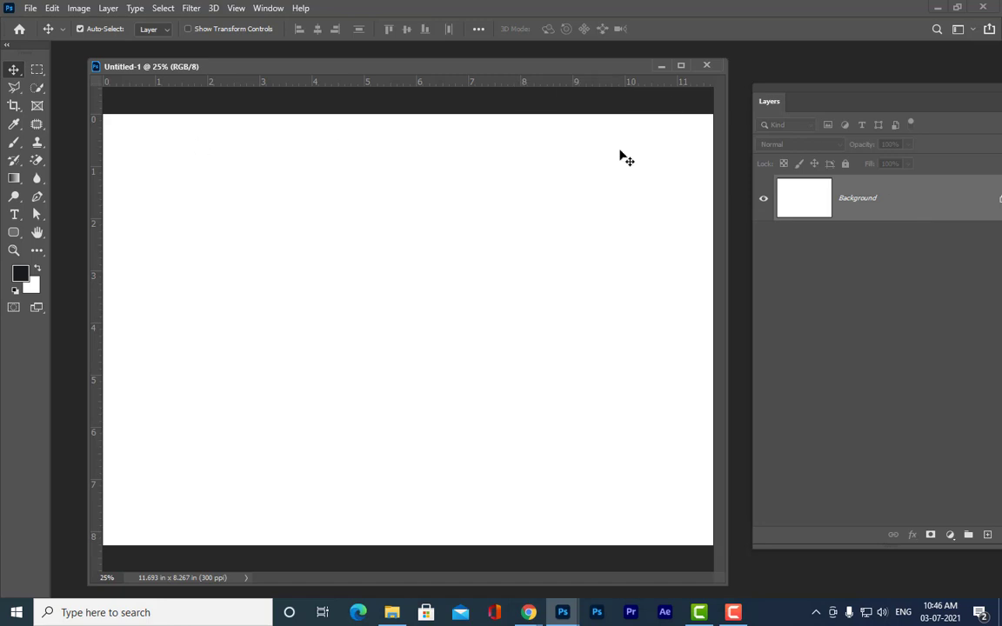
pyautogui.moveTo(510, 69); pyautogui.dragTo(485, 76)
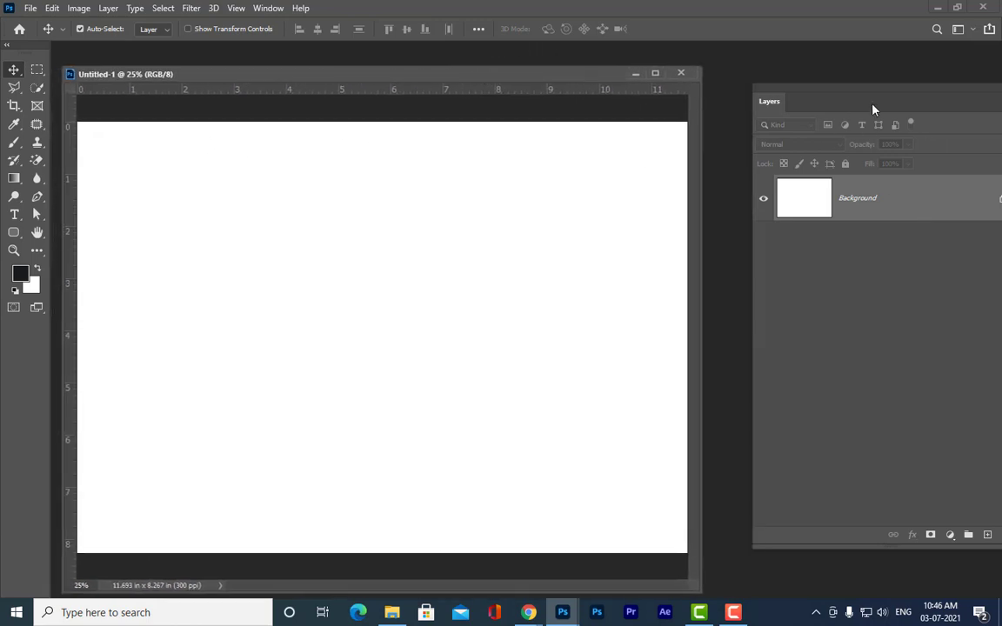
pyautogui.moveTo(855, 96); pyautogui.dragTo(822, 114)
pyautogui.moveTo(423, 71)
pyautogui.mouseDown()
pyautogui.moveTo(452, 67)
pyautogui.moveTo(431, 83)
pyautogui.mouseUp()
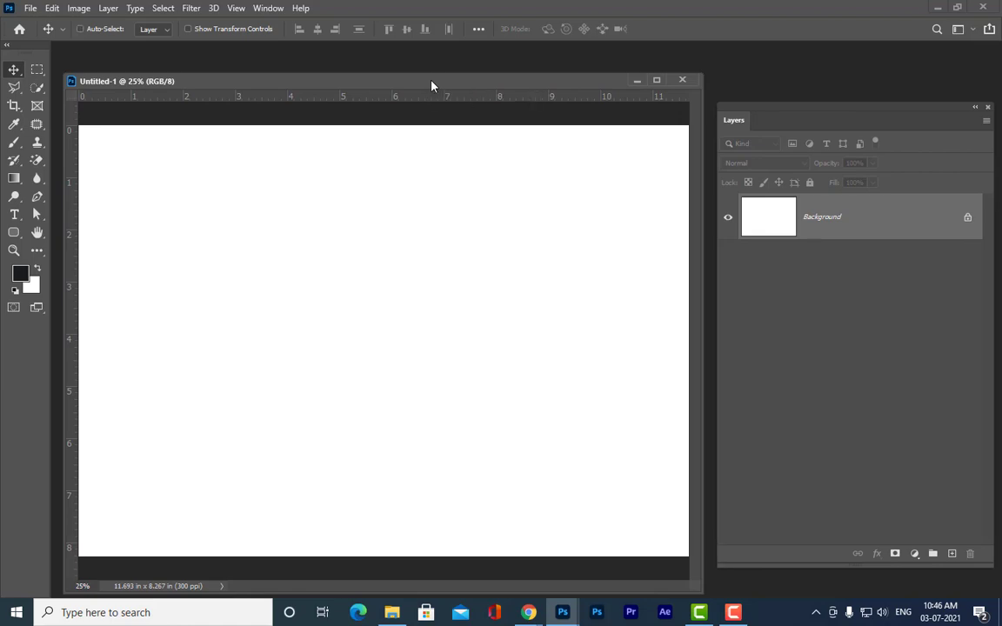
# Open the cracks image from the photoshop ref images folder.
pyautogui.hotkey('ctrl', 'o')
pyautogui.scroll(-10, 630, 295)
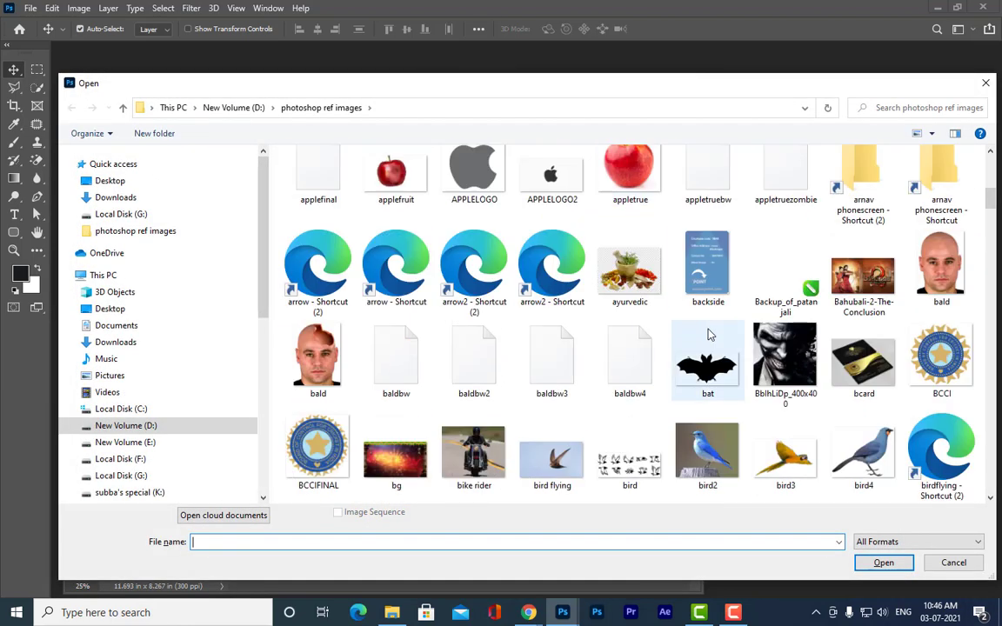
pyautogui.click(521, 324)
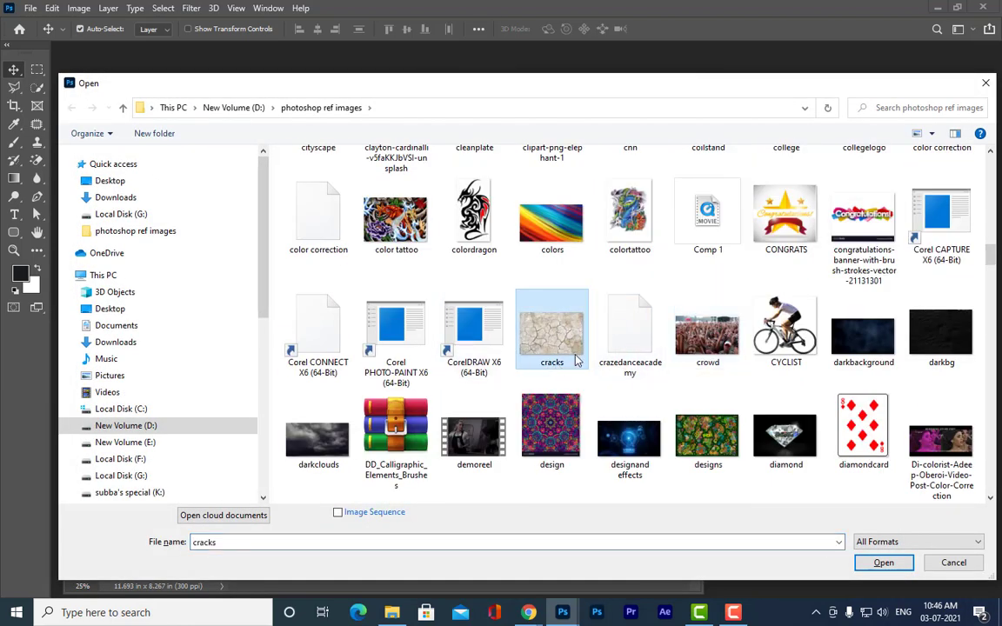
pyautogui.click(882, 563)
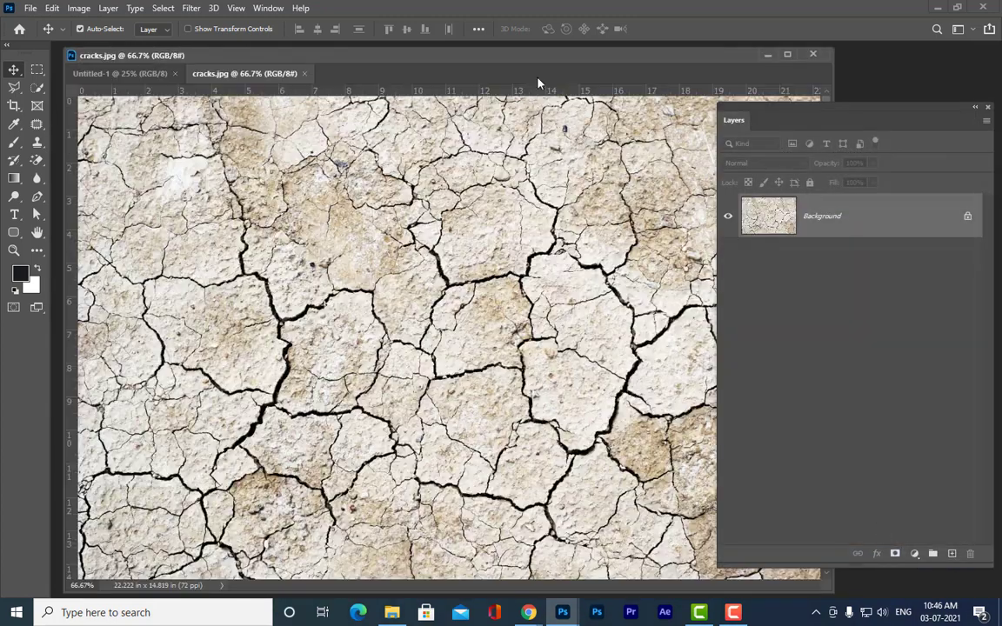
# Float cracks.jpg in its own window, copy its image onto the Untitled-1 canvas, and close cracks.jpg.
pyautogui.moveTo(358, 58)
pyautogui.mouseDown()
pyautogui.moveTo(373, 63)
pyautogui.moveTo(363, 67)
pyautogui.mouseUp()
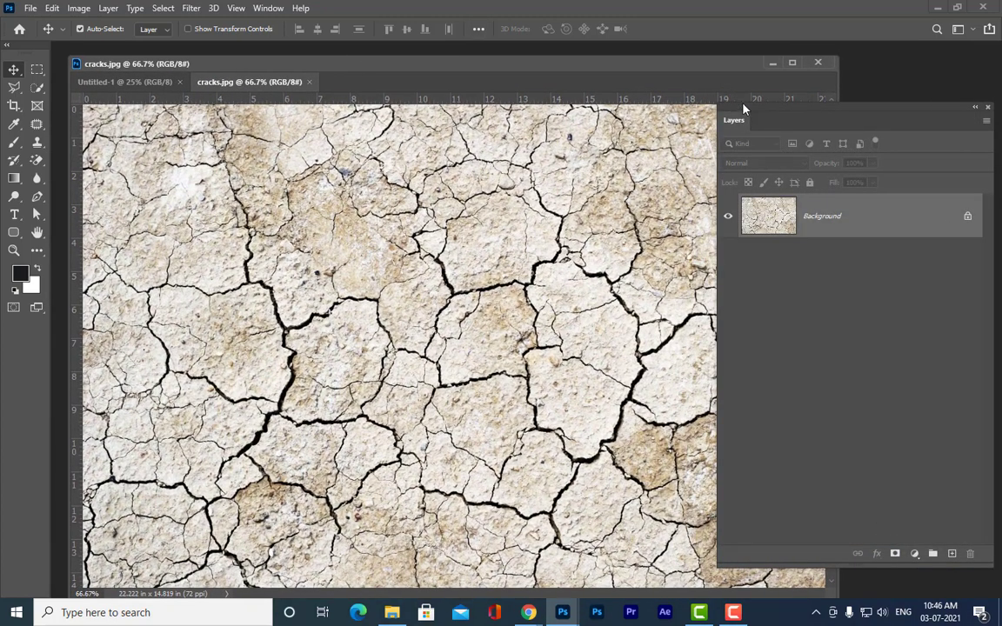
pyautogui.moveTo(764, 109); pyautogui.dragTo(797, 115)
pyautogui.moveTo(290, 88); pyautogui.dragTo(110, 280)
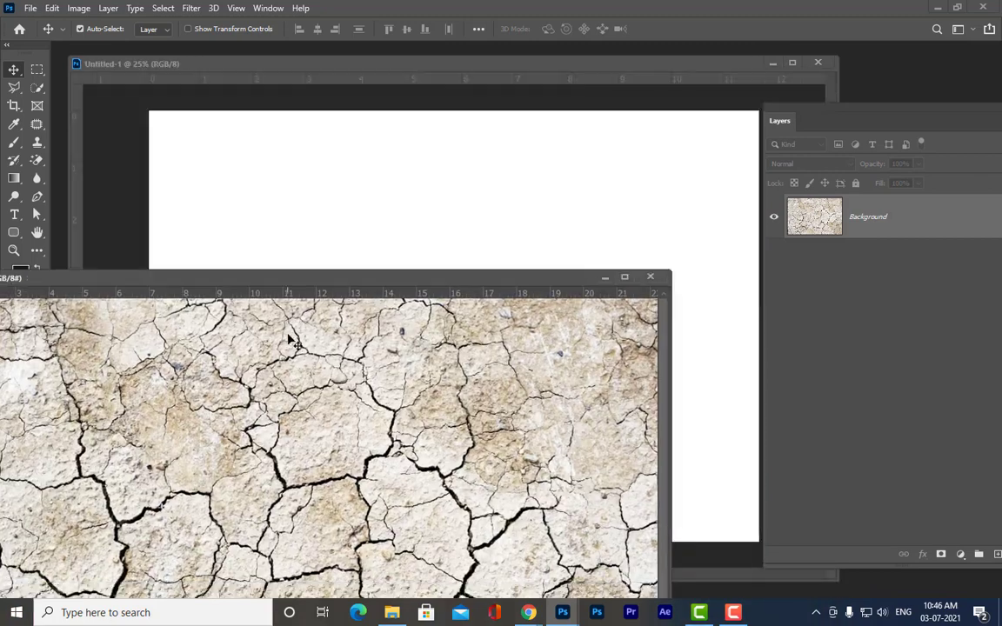
pyautogui.moveTo(269, 313); pyautogui.dragTo(583, 209)
pyautogui.click(59, 280)
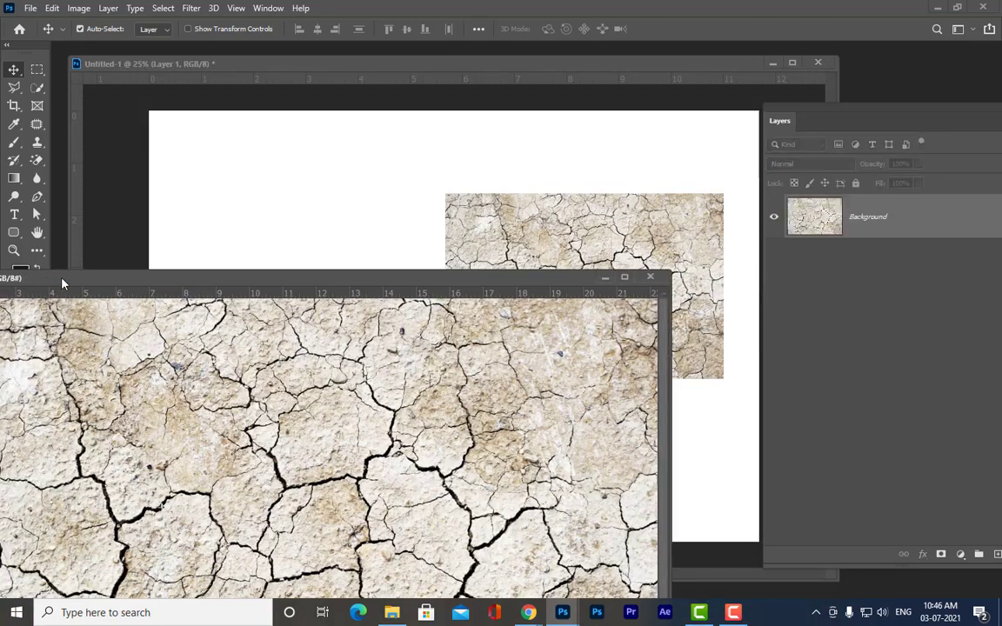
pyautogui.click(651, 278)
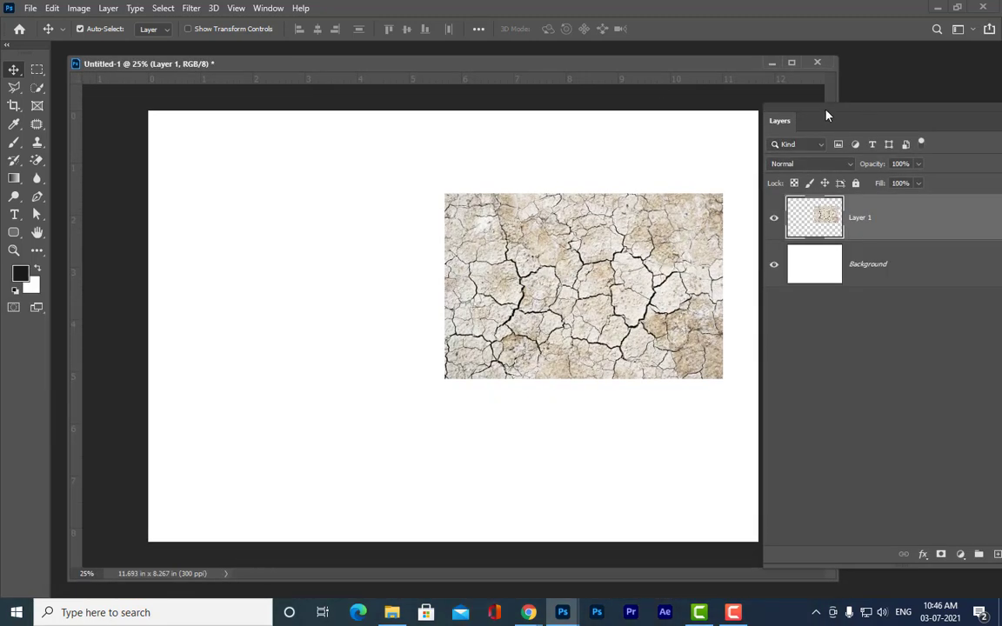
# Scale the cracked-earth layer to about 240% with Free Transform and position it to cover the whole canvas.
pyautogui.moveTo(828, 116); pyautogui.dragTo(879, 110)
pyautogui.moveTo(604, 282); pyautogui.dragTo(492, 307)
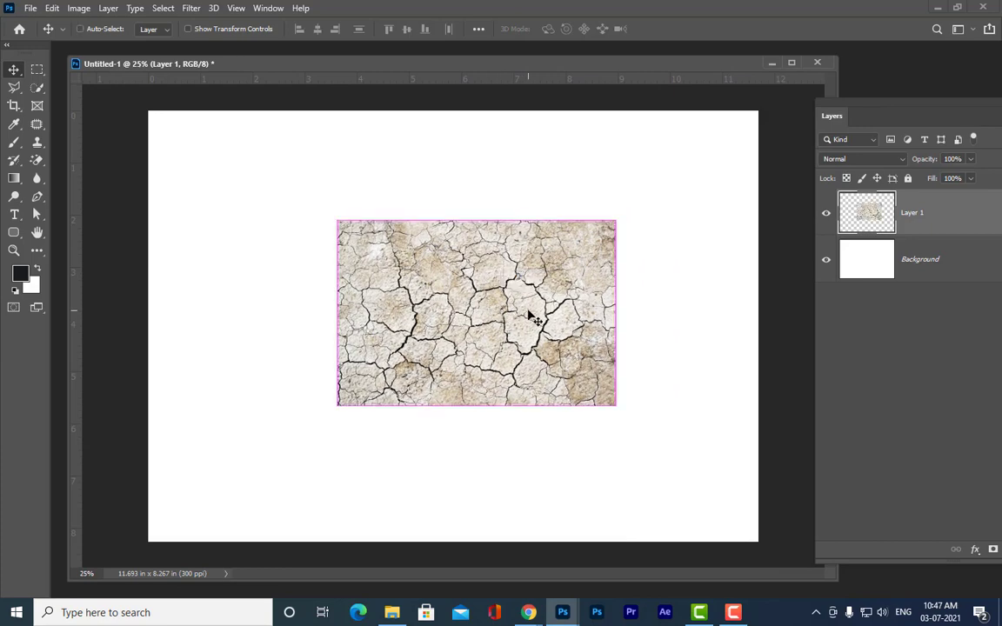
pyautogui.hotkey('ctrl', 't')
pyautogui.moveTo(616, 405); pyautogui.dragTo(772, 510)
pyautogui.moveTo(605, 299); pyautogui.dragTo(586, 302)
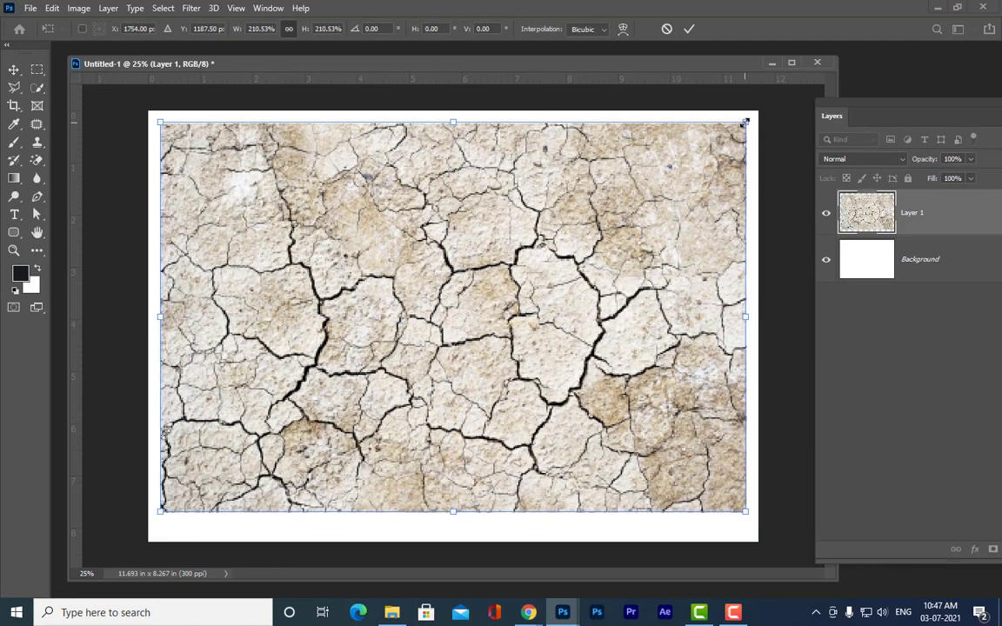
pyautogui.moveTo(745, 122); pyautogui.dragTo(785, 94)
pyautogui.moveTo(623, 209); pyautogui.dragTo(623, 224)
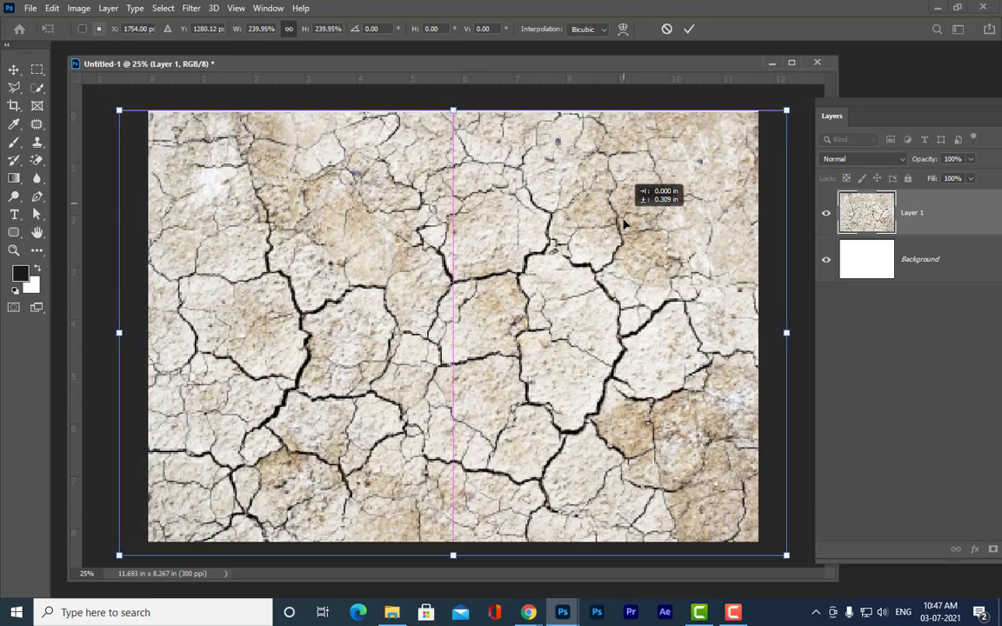
pyautogui.press('Return')
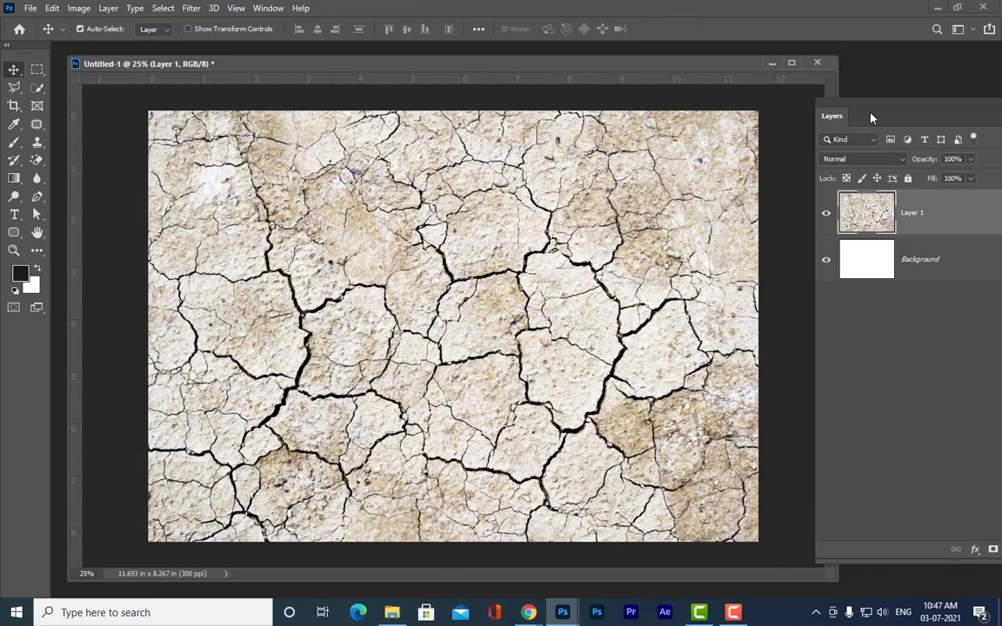
# Delete the white Background layer beneath the cracked-earth texture.
pyautogui.moveTo(875, 107); pyautogui.dragTo(727, 108)
pyautogui.click(854, 269)
pyautogui.press('Delete')
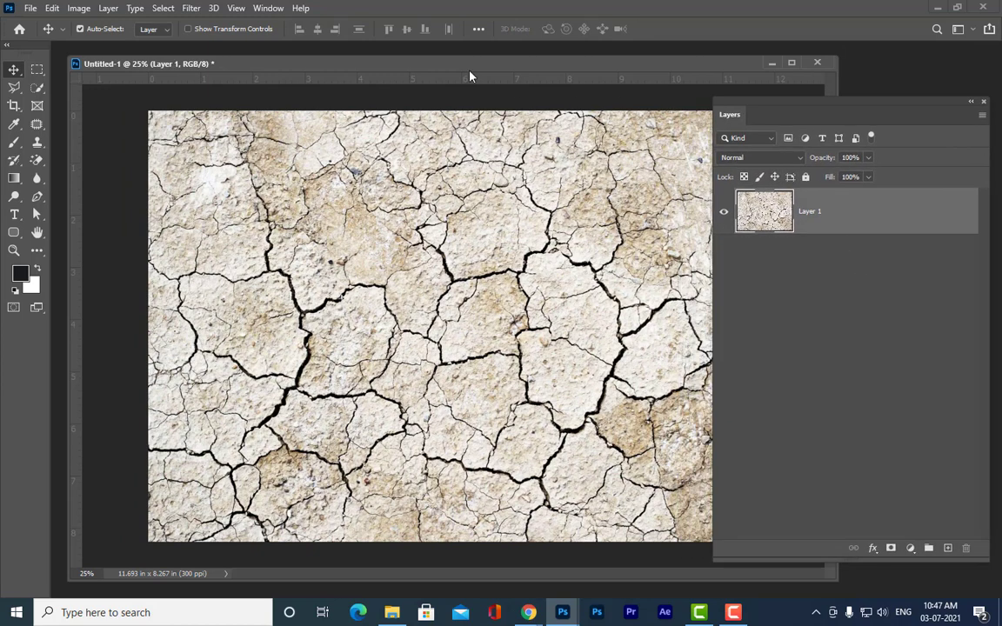
# Add the text CRACKS in dark Arial Black at 257 pt over the texture and move it towards the canvas centre.
pyautogui.moveTo(469, 76); pyautogui.dragTo(439, 79)
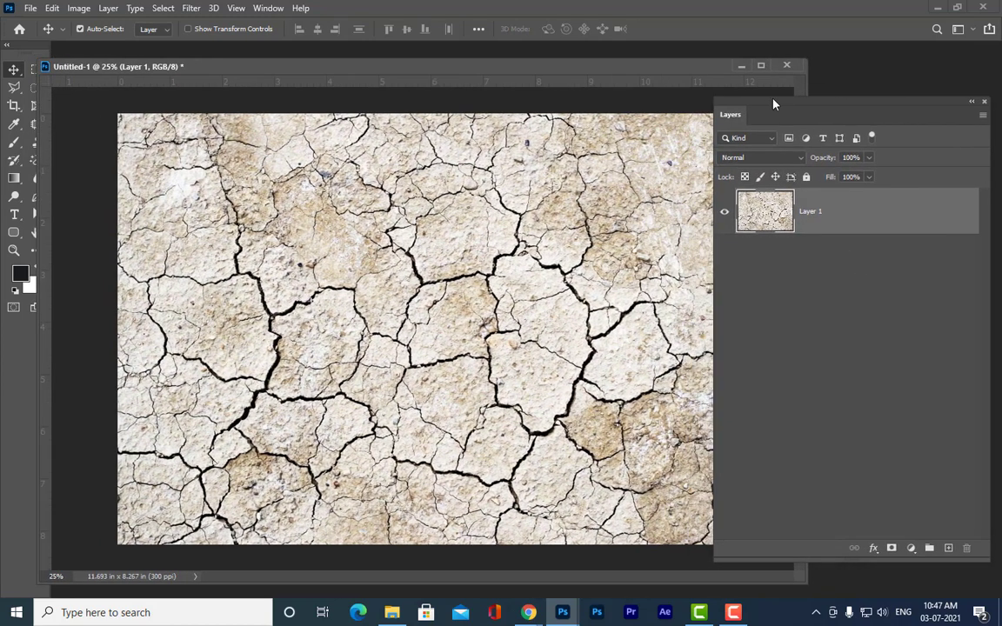
pyautogui.moveTo(773, 104); pyautogui.dragTo(870, 109)
pyautogui.hotkey('ctrl', '-')
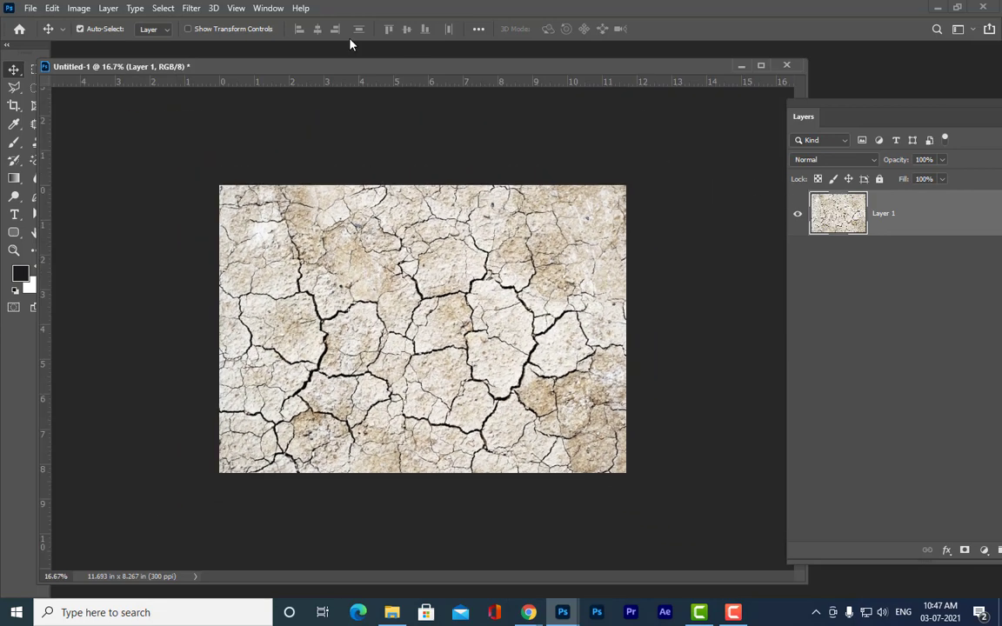
pyautogui.moveTo(338, 67); pyautogui.dragTo(370, 61)
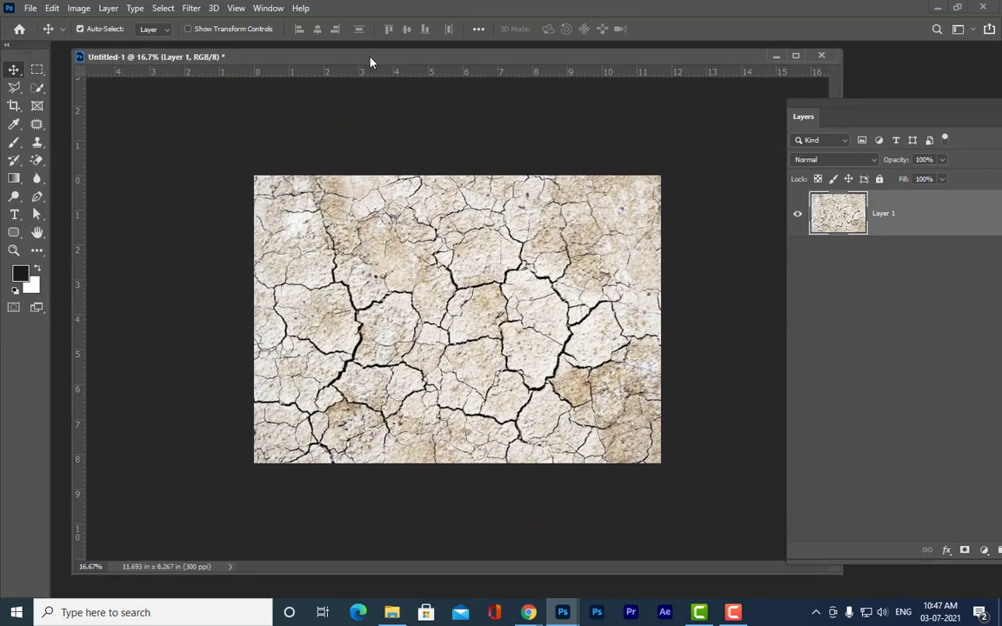
pyautogui.moveTo(408, 64); pyautogui.dragTo(424, 81)
pyautogui.click(14, 214)
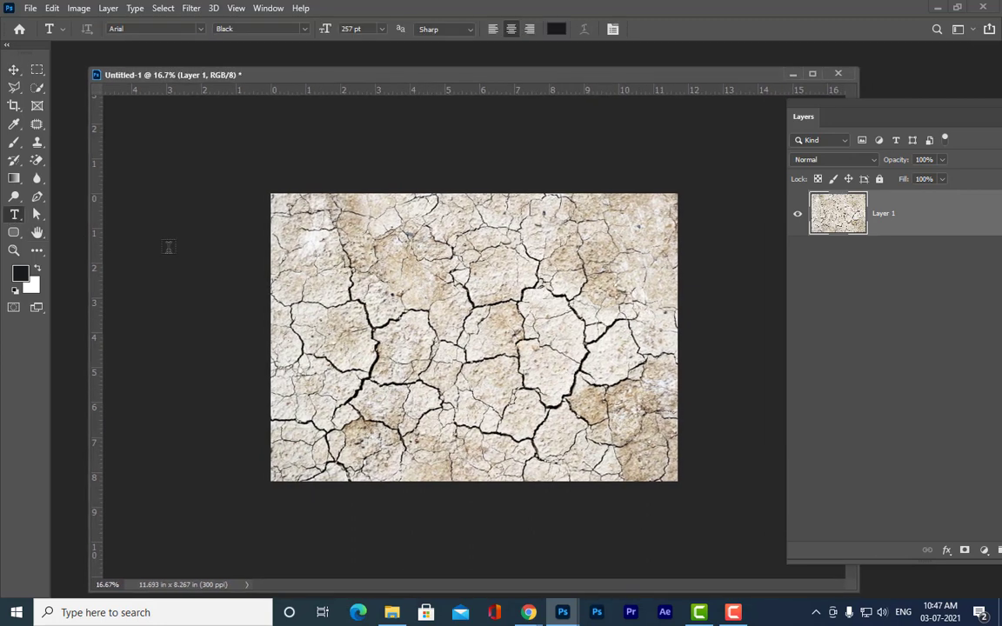
pyautogui.click(378, 338)
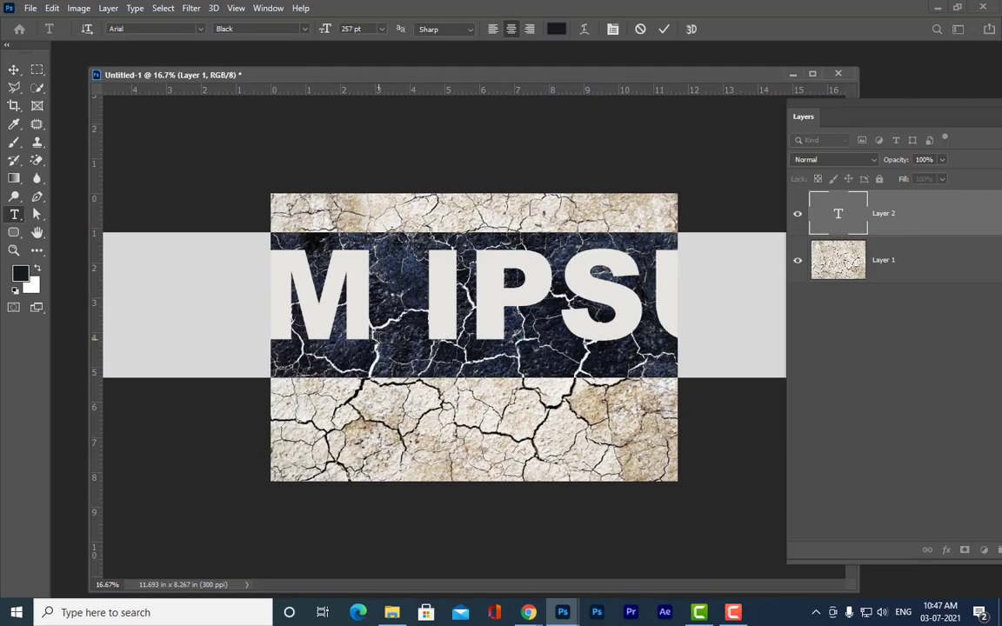
pyautogui.write('CRACKS')
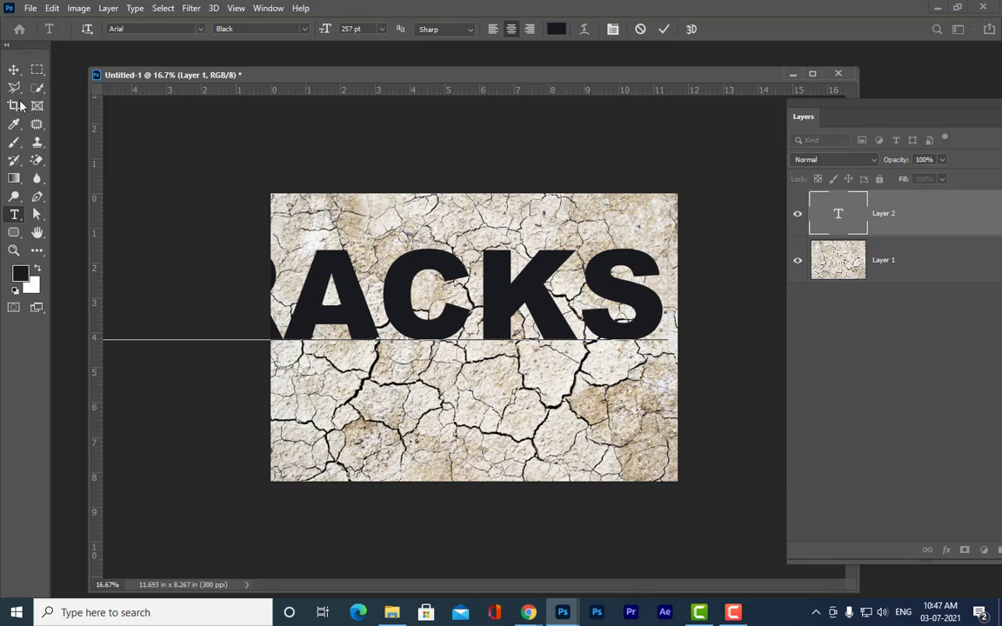
pyautogui.click(14, 69)
pyautogui.moveTo(408, 237); pyautogui.dragTo(474, 285)
# Reduce the CRACKS text size to 138 pt so the whole word fits inside the canvas.
pyautogui.doubleClick(838, 214)
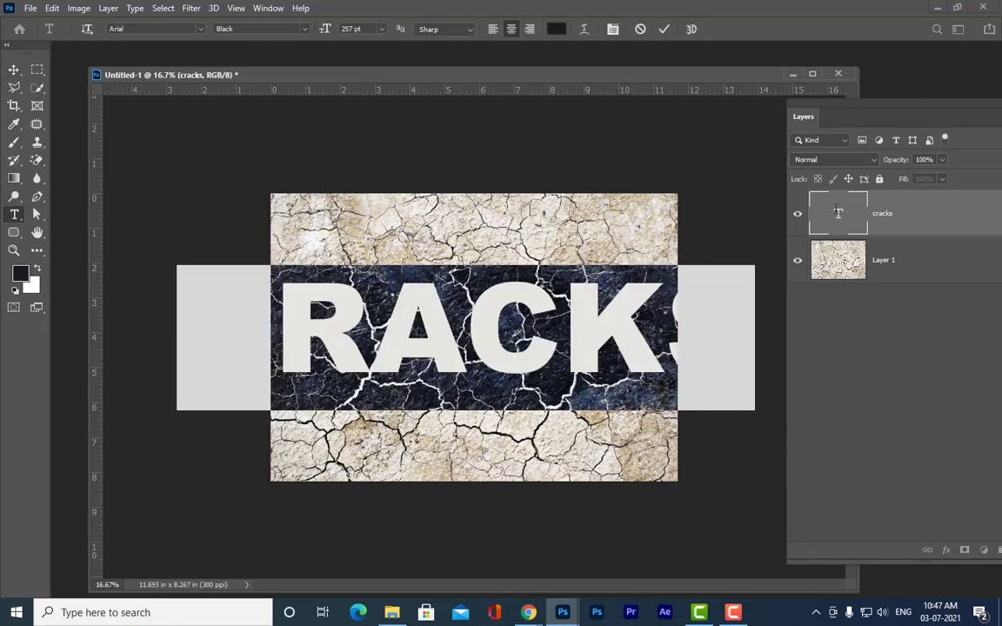
pyautogui.hotkey('ctrl', 'shift', ',')
pyautogui.hotkey('ctrl', 'shift', ',')
pyautogui.hotkey('ctrl', 'shift', ',')
pyautogui.hotkey('ctrl', 'shift', ',')
pyautogui.hotkey('ctrl', 'shift', ',')
pyautogui.hotkey('ctrl', 'shift', ',')
pyautogui.hotkey('ctrl', 'shift', ',')
pyautogui.hotkey('ctrl', 'shift', ',')
pyautogui.hotkey('ctrl', 'shift', ',')
pyautogui.hotkey('ctrl', 'shift', ',')
pyautogui.hotkey('ctrl', 'shift', ',')
pyautogui.hotkey('ctrl', 'shift', ',')
pyautogui.hotkey('ctrl', 'shift', ',')
pyautogui.hotkey('ctrl', 'shift', ',')
pyautogui.hotkey('ctrl', 'shift', ',')
pyautogui.hotkey('ctrl', 'shift', ',')
pyautogui.hotkey('ctrl', 'shift', ',')
pyautogui.hotkey('ctrl', 'shift', ',')
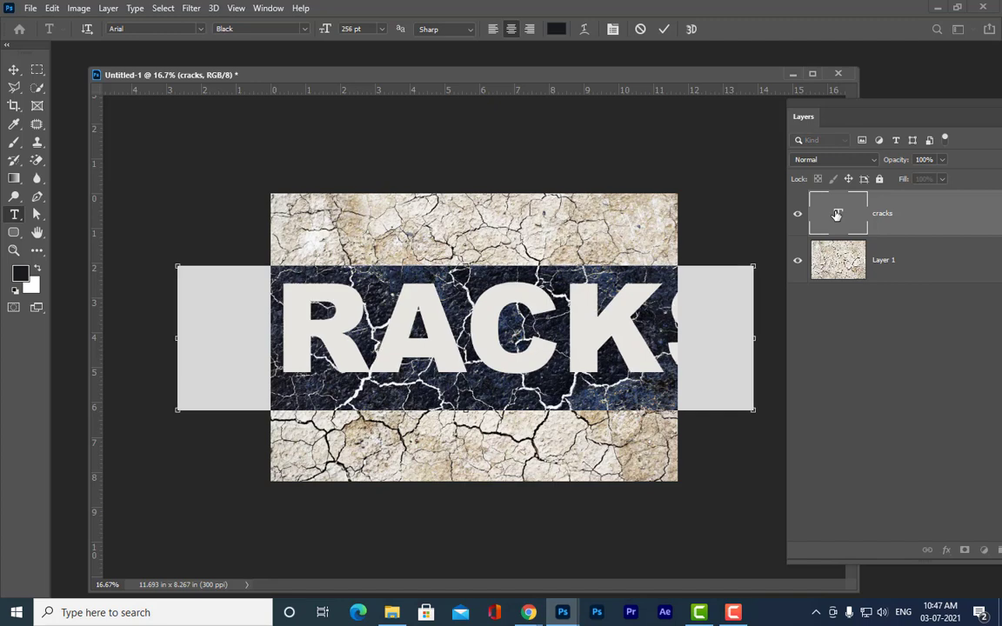
pyautogui.hotkey('ctrl', 'shift', ',')
pyautogui.hotkey('ctrl', 'shift', ',')
pyautogui.hotkey('ctrl', 'shift', ',')
pyautogui.hotkey('ctrl', 'shift', ',')
pyautogui.hotkey('ctrl', 'shift', ',')
pyautogui.hotkey('ctrl', 'shift', ',')
pyautogui.hotkey('ctrl', 'shift', ',')
pyautogui.hotkey('ctrl', 'shift', ',')
pyautogui.hotkey('ctrl', 'shift', ',')
pyautogui.hotkey('ctrl', 'shift', ',')
pyautogui.hotkey('ctrl', 'shift', ',')
pyautogui.hotkey('ctrl', 'shift', ',')
pyautogui.hotkey('ctrl', 'shift', ',')
pyautogui.hotkey('ctrl', 'shift', ',')
pyautogui.hotkey('ctrl', 'shift', ',')
pyautogui.hotkey('ctrl', 'shift', ',')
pyautogui.hotkey('ctrl', 'shift', ',')
pyautogui.hotkey('ctrl', 'shift', ',')
pyautogui.hotkey('ctrl', 'shift', ',')
pyautogui.hotkey('ctrl', 'shift', ',')
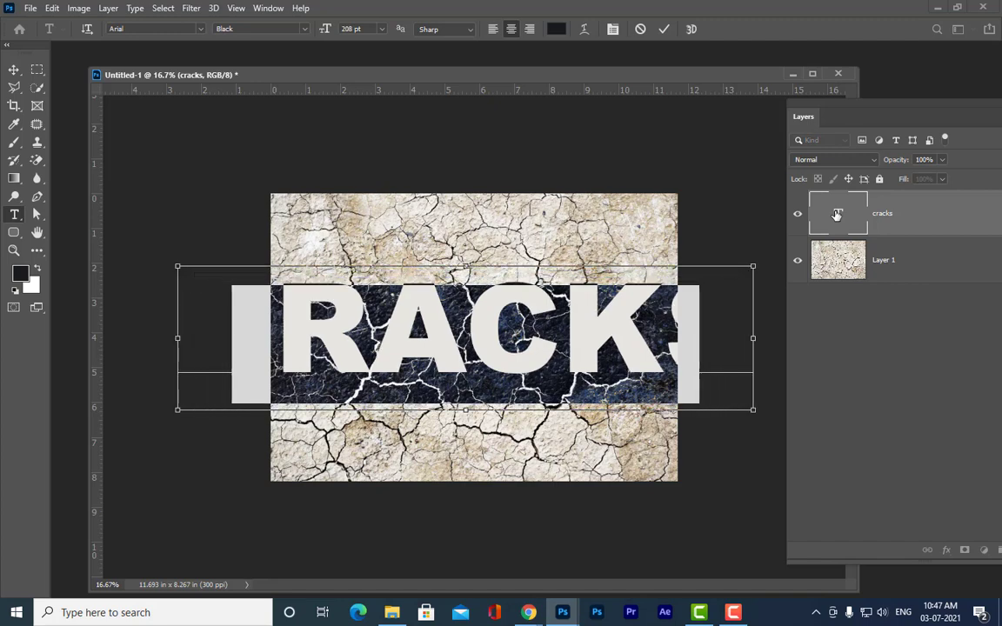
pyautogui.hotkey('ctrl', 'shift', ',')
pyautogui.hotkey('ctrl', 'shift', ',')
pyautogui.hotkey('ctrl', 'shift', ',')
pyautogui.hotkey('ctrl', 'shift', ',')
pyautogui.hotkey('ctrl', 'shift', ',')
pyautogui.hotkey('ctrl', 'shift', ',')
pyautogui.hotkey('ctrl', 'shift', ',')
pyautogui.hotkey('ctrl', 'shift', ',')
pyautogui.hotkey('ctrl', 'shift', ',')
pyautogui.hotkey('ctrl', 'shift', ',')
pyautogui.hotkey('ctrl', 'shift', ',')
pyautogui.hotkey('ctrl', 'shift', ',')
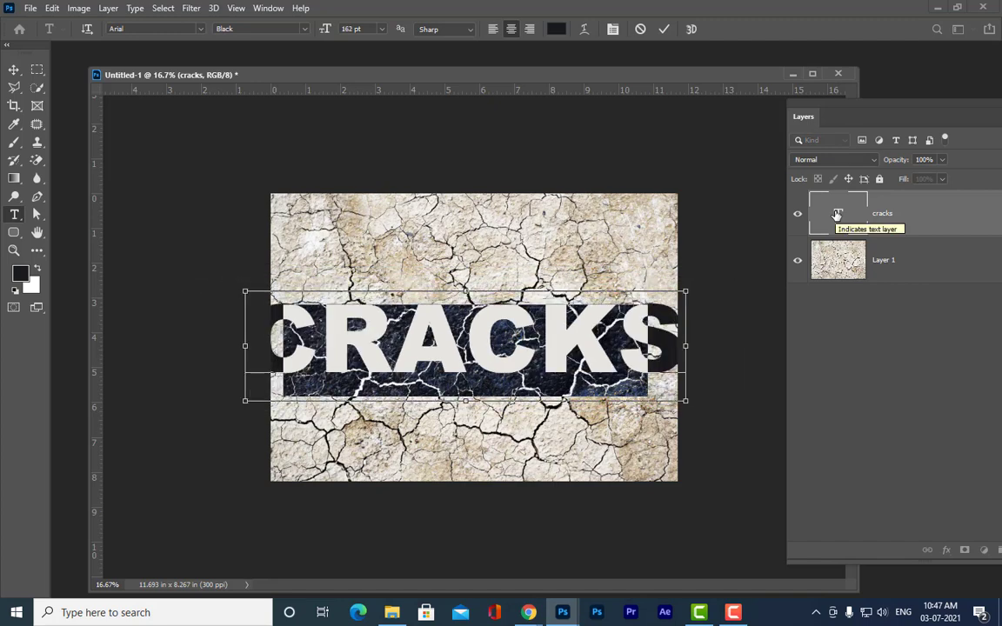
pyautogui.hotkey('ctrl', 'shift', ',')
pyautogui.hotkey('ctrl', 'shift', ',')
pyautogui.hotkey('ctrl', 'shift', ',')
pyautogui.hotkey('ctrl', 'shift', ',')
pyautogui.hotkey('ctrl', 'shift', ',')
pyautogui.hotkey('ctrl', 'shift', ',')
pyautogui.hotkey('ctrl', 'shift', ',')
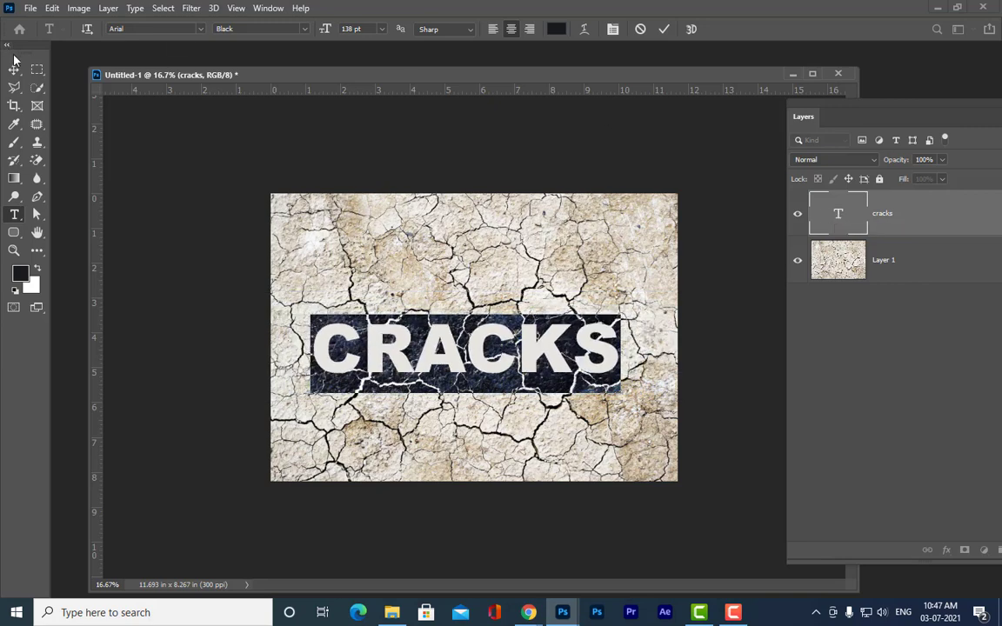
pyautogui.hotkey('ctrl', 'Return')
pyautogui.moveTo(449, 81); pyautogui.dragTo(429, 106)
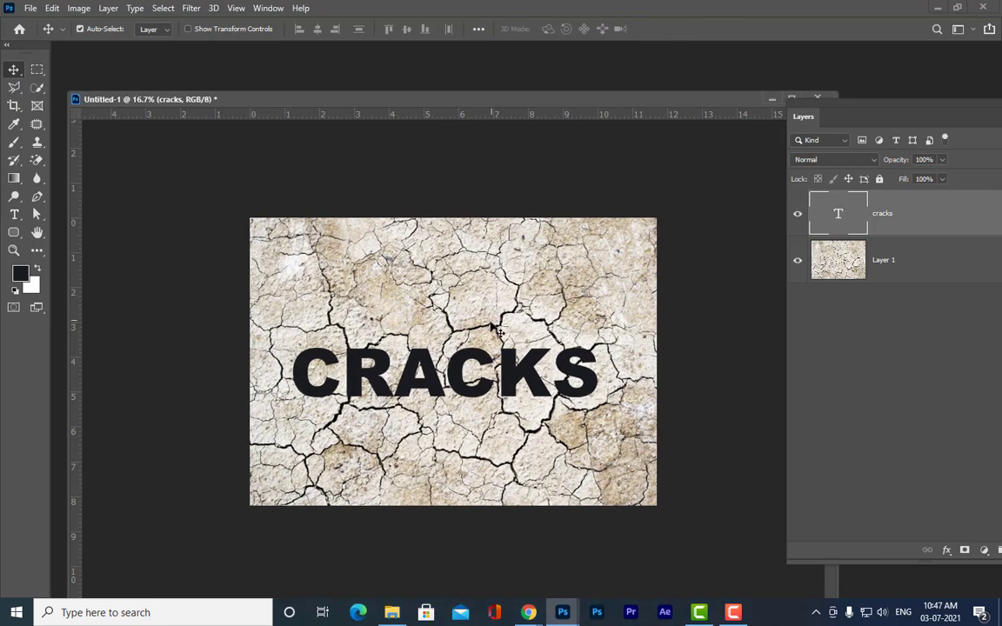
# Move the CRACKS text up to the canvas's vertical centre and recolour it bright red (fc0018).
pyautogui.moveTo(477, 356); pyautogui.dragTo(478, 345)
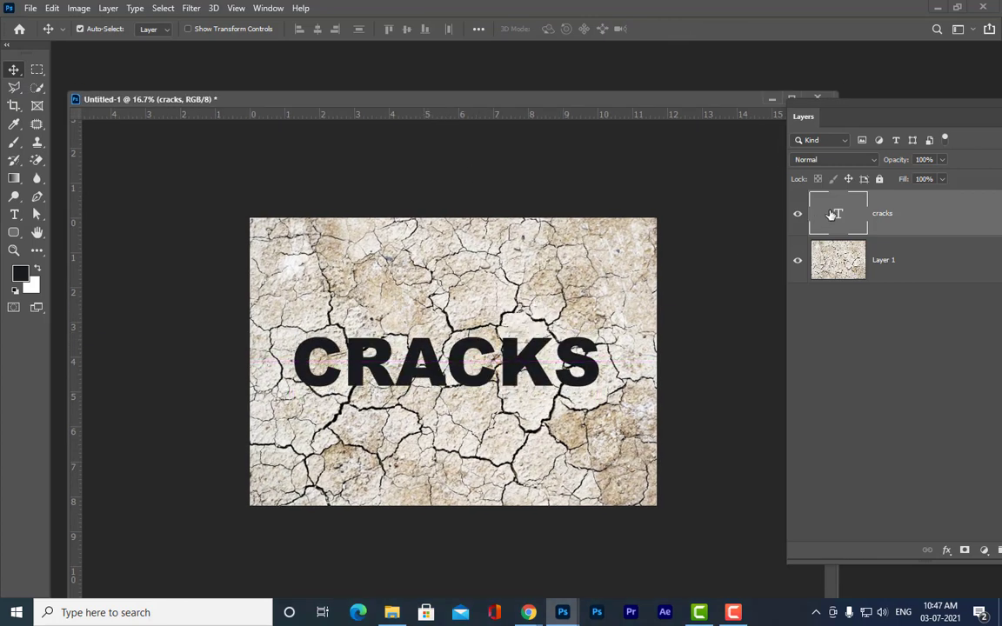
pyautogui.doubleClick(834, 209)
pyautogui.click(561, 29)
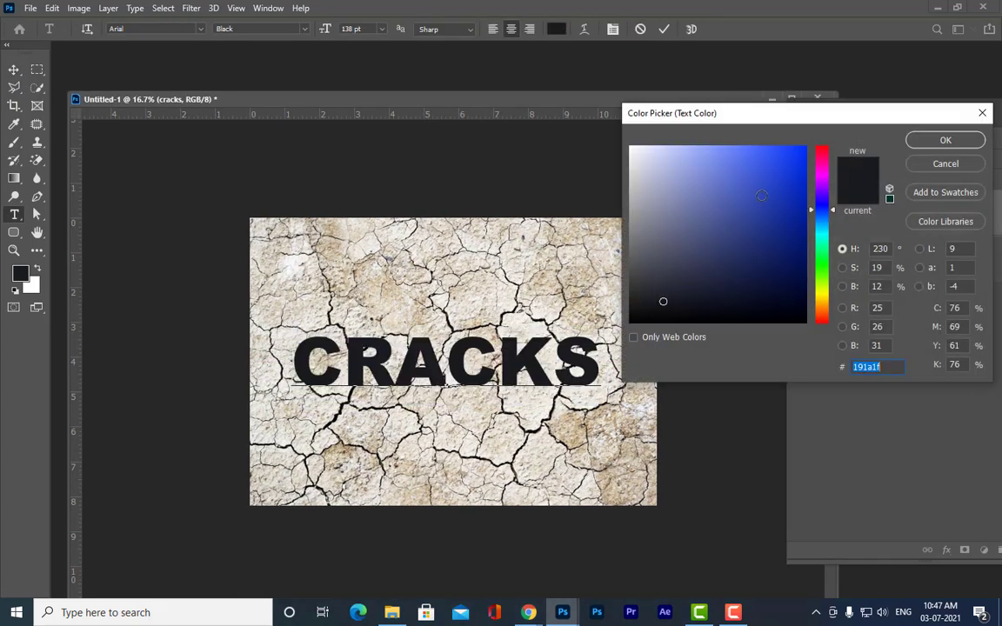
pyautogui.click(821, 150)
pyautogui.moveTo(774, 156); pyautogui.dragTo(817, 140)
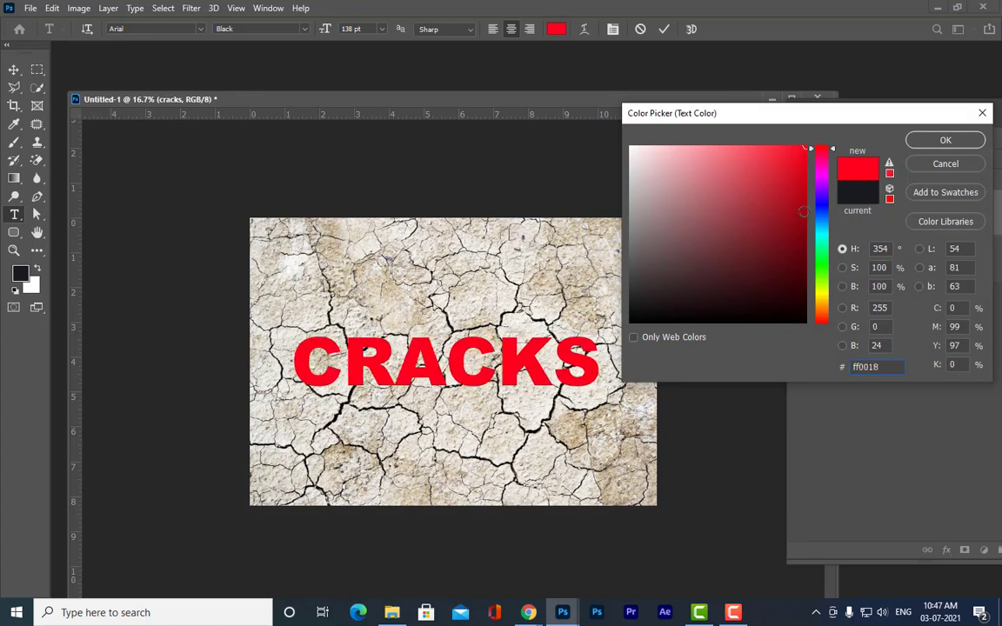
pyautogui.click(806, 237)
pyautogui.click(791, 147)
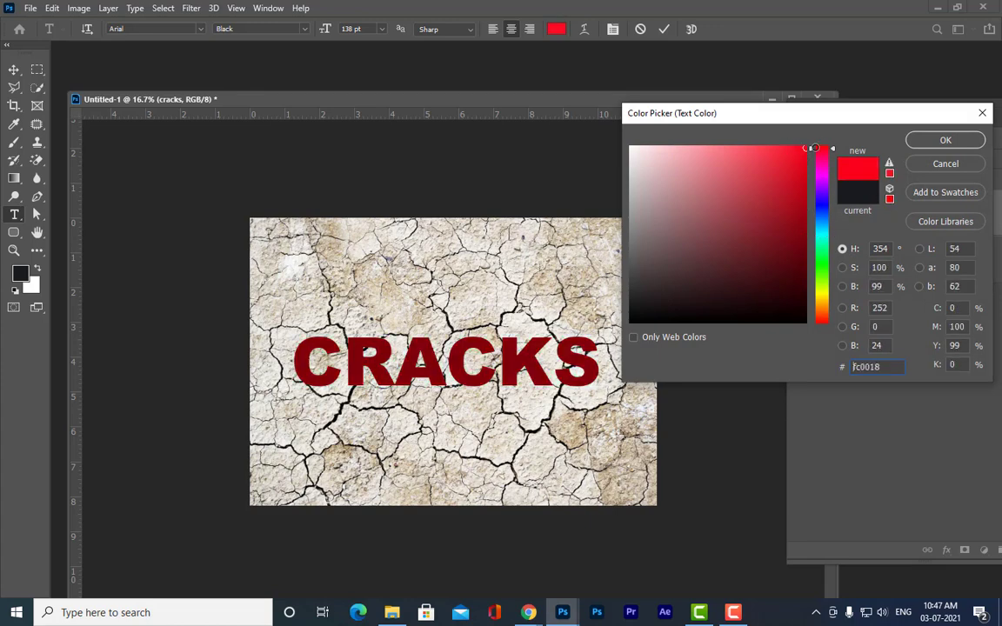
pyautogui.click(946, 140)
pyautogui.click(14, 71)
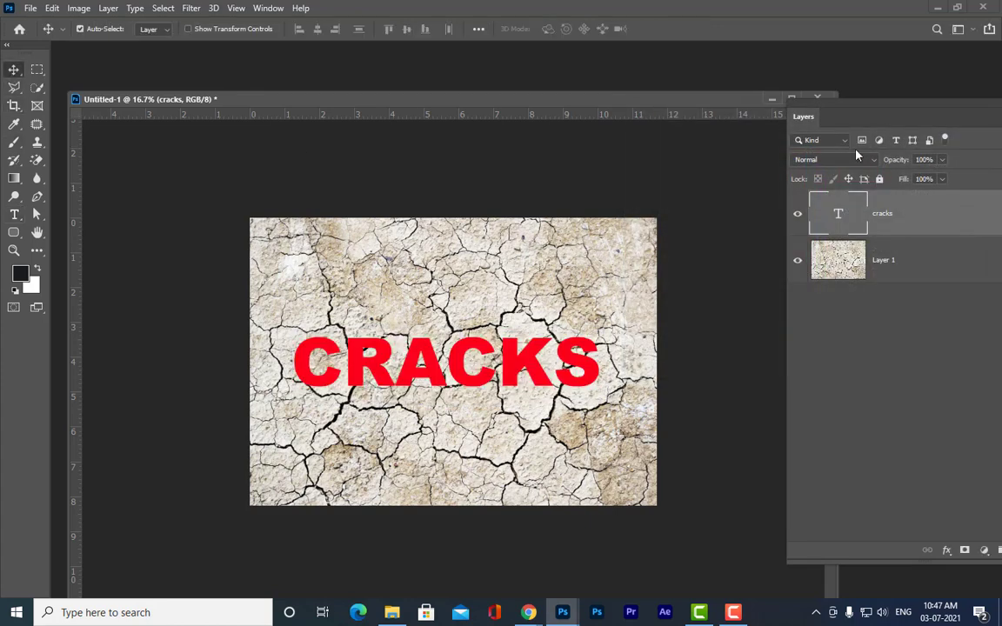
# Display the document's channels and arrange them and the layers beside the canvas.
pyautogui.moveTo(854, 109); pyautogui.dragTo(770, 64)
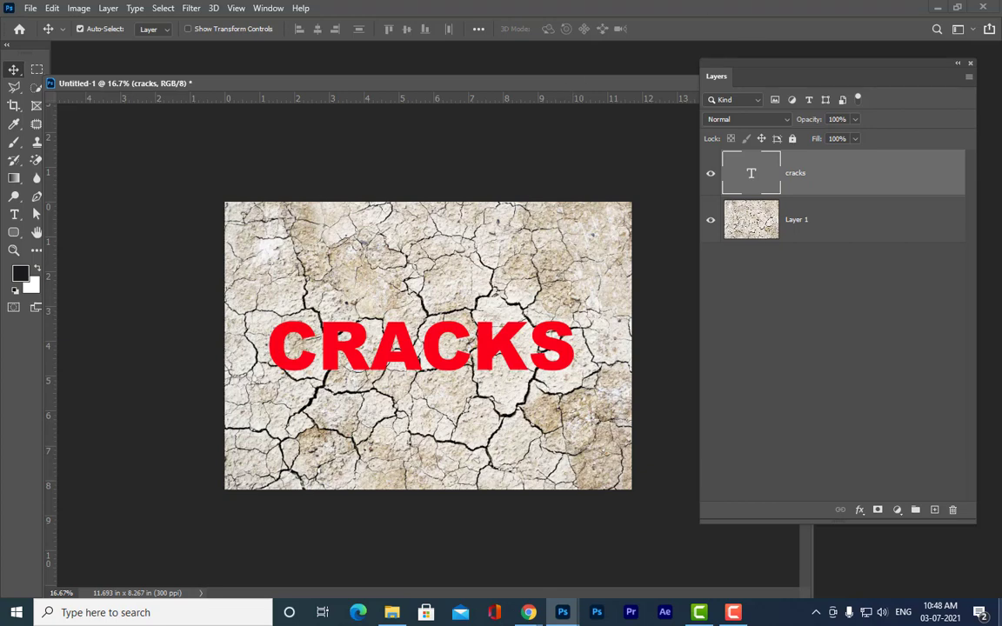
pyautogui.moveTo(821, 70); pyautogui.dragTo(806, 137)
pyautogui.click(268, 8)
pyautogui.click(280, 157)
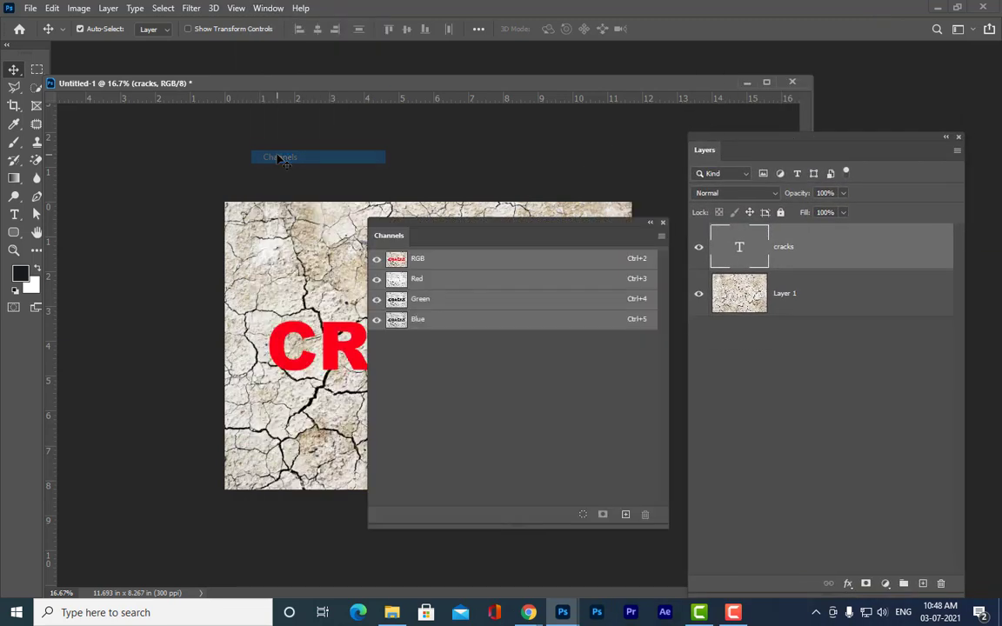
pyautogui.moveTo(448, 226); pyautogui.dragTo(769, 60)
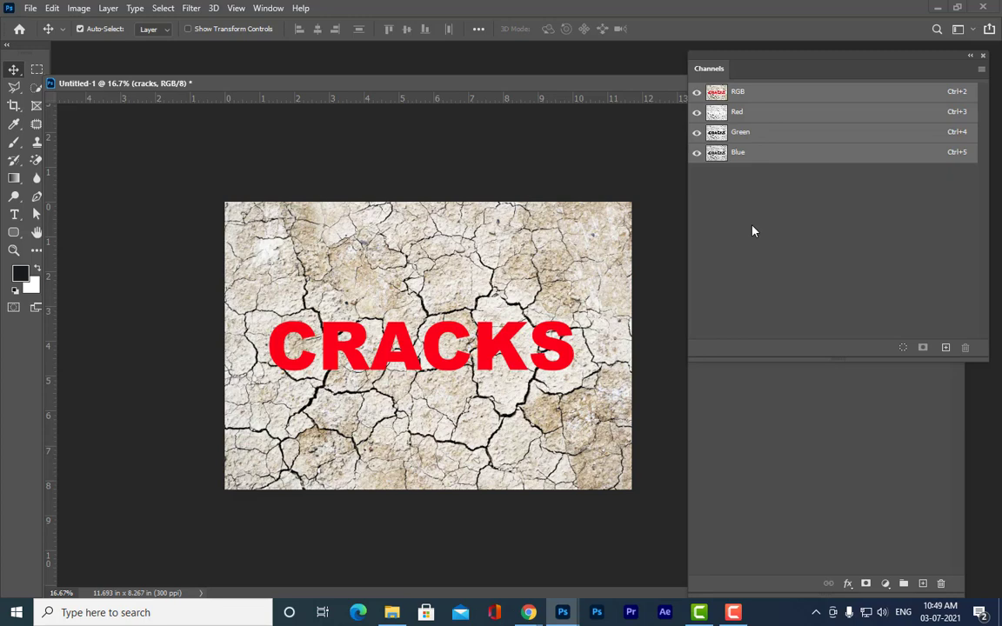
# Inspect the Red, Green and Blue channels individually and return to the RGB composite.
pyautogui.click(750, 116)
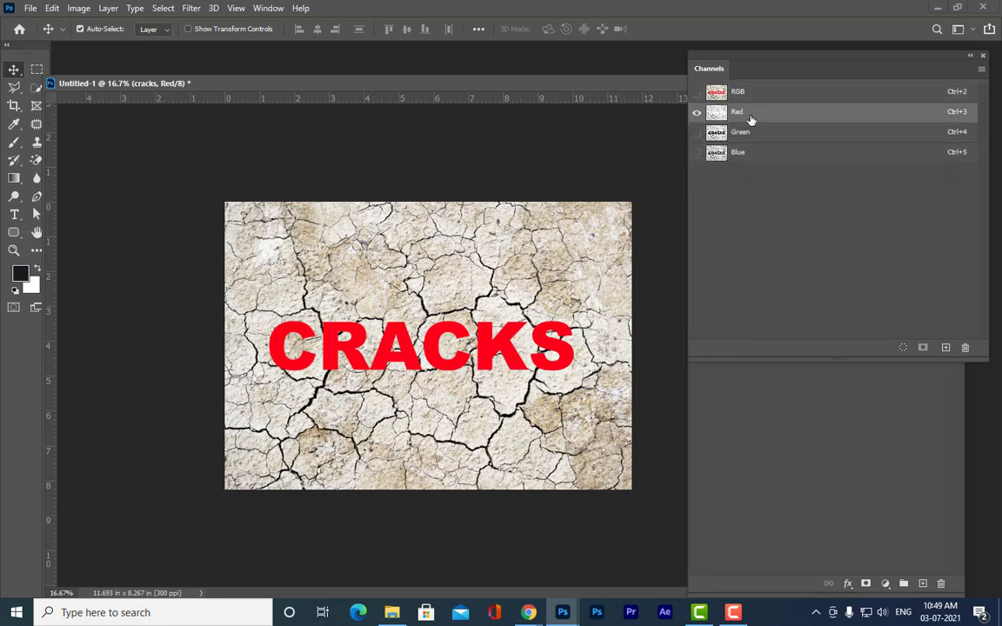
pyautogui.click(750, 132)
pyautogui.click(751, 154)
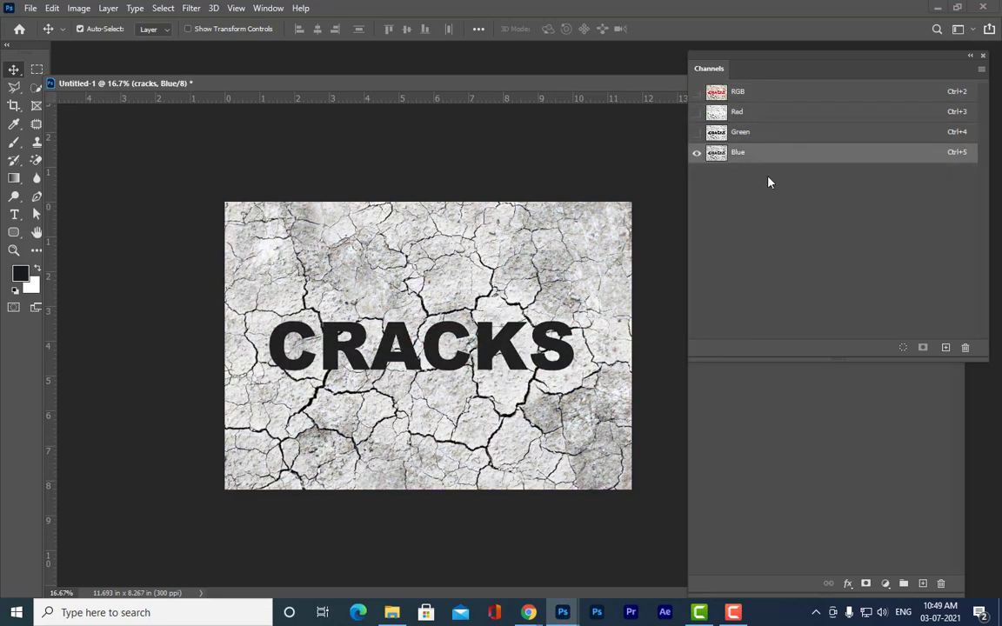
pyautogui.click(773, 115)
pyautogui.click(776, 95)
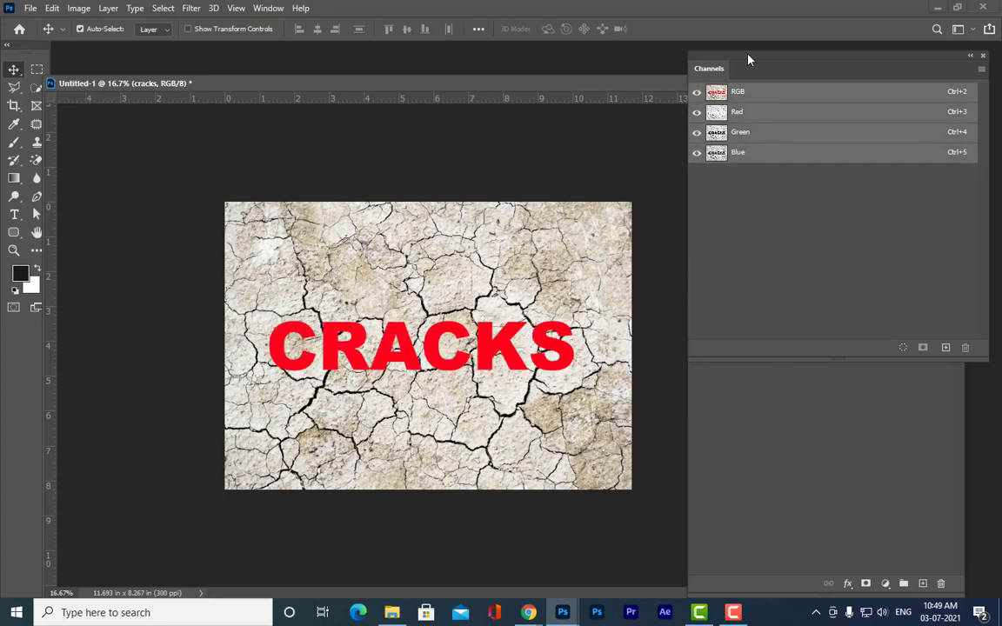
# Add a new alpha channel and show it together with the RGB composite, viewed at 25%.
pyautogui.moveTo(749, 60); pyautogui.dragTo(754, 76)
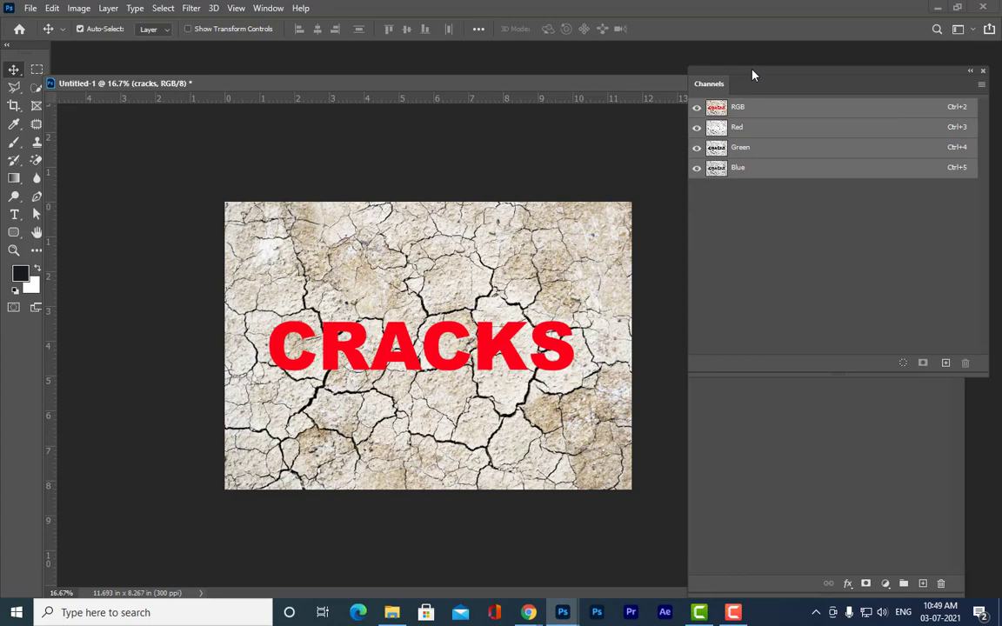
pyautogui.click(946, 364)
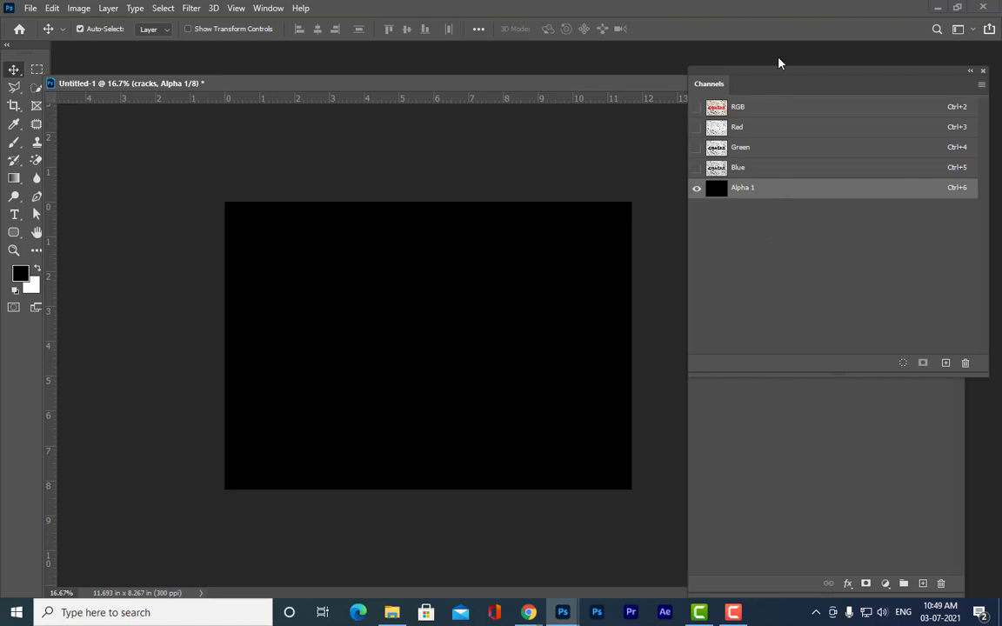
pyautogui.moveTo(717, 74)
pyautogui.mouseDown()
pyautogui.moveTo(639, 96)
pyautogui.moveTo(682, 73)
pyautogui.moveTo(726, 71)
pyautogui.mouseUp()
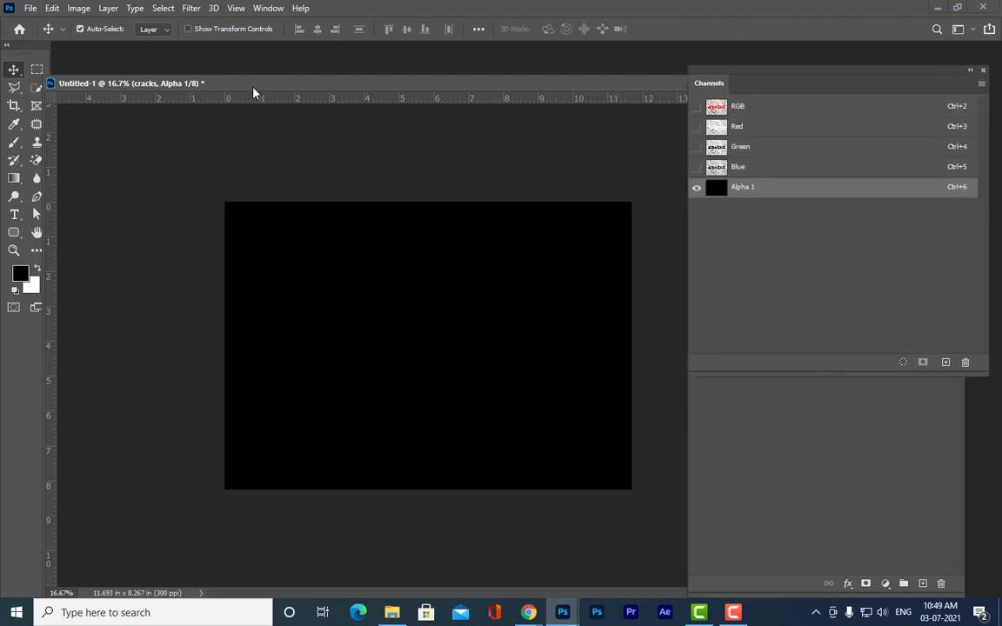
pyautogui.moveTo(253, 88); pyautogui.dragTo(283, 85)
pyautogui.moveTo(727, 72); pyautogui.dragTo(711, 82)
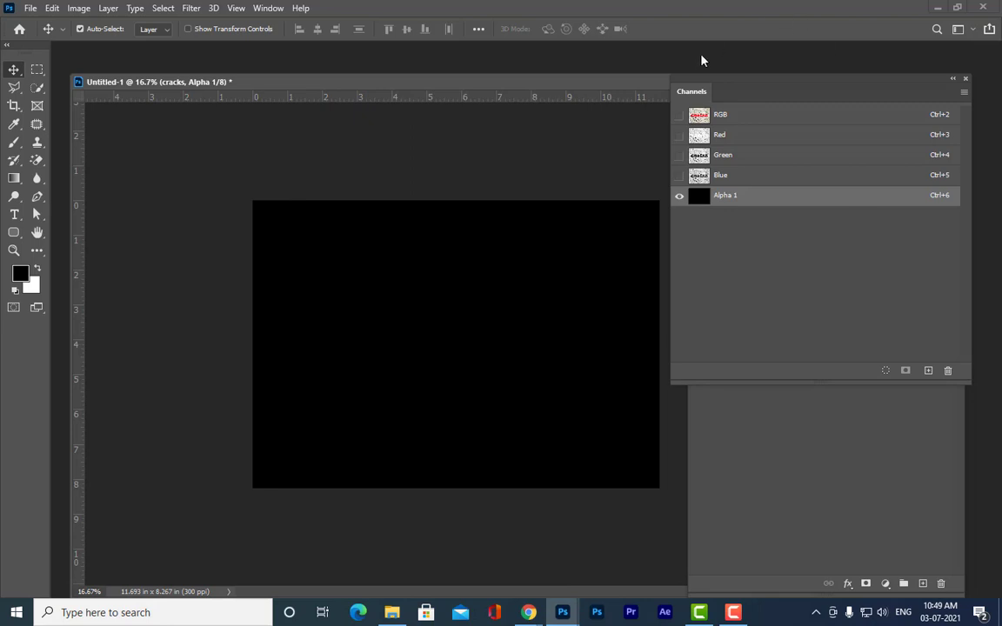
pyautogui.moveTo(701, 81); pyautogui.dragTo(717, 81)
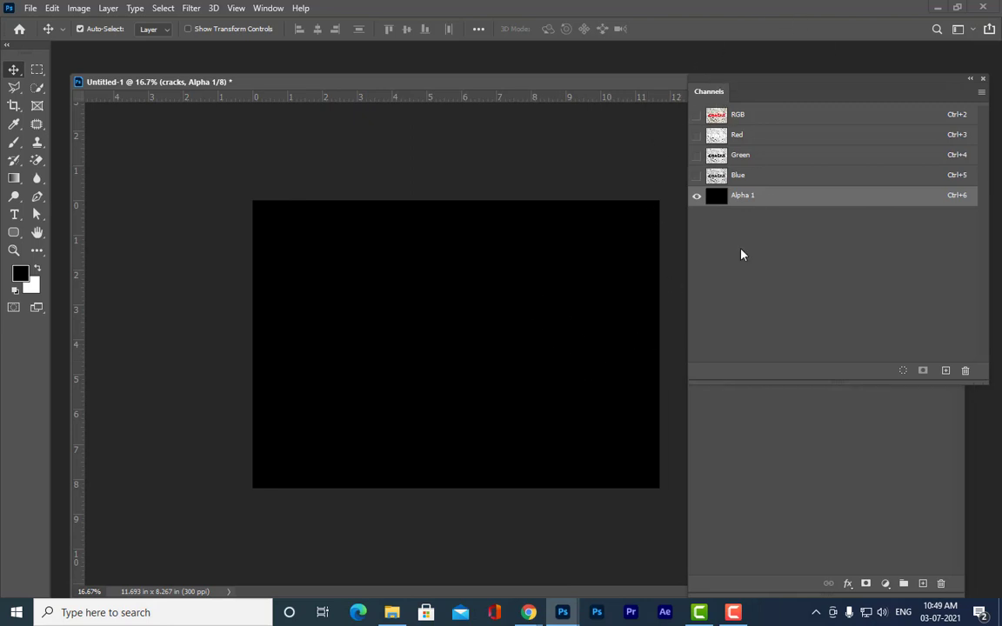
pyautogui.click(697, 115)
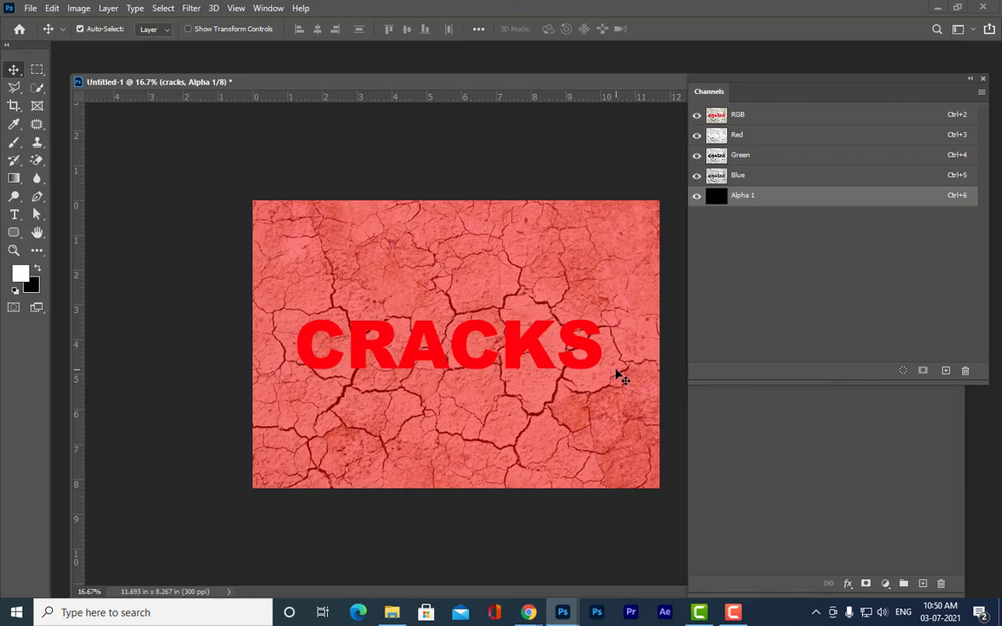
pyautogui.hotkey('ctrl', '+')
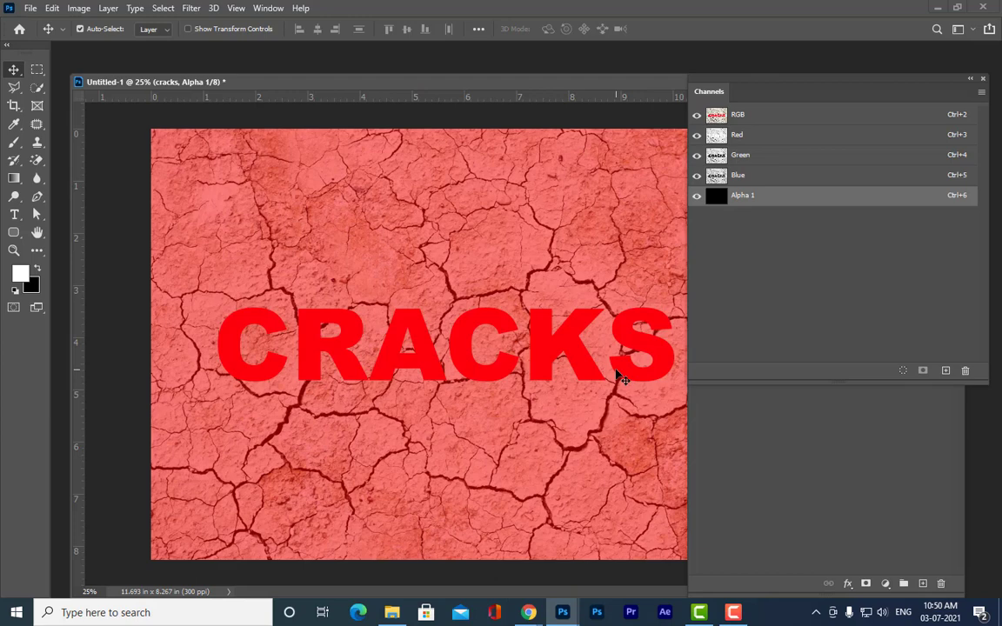
# Choose the Custom Shape tool and browse the Leaf Trees, Wild Animals and Boats shape groups.
pyautogui.click(17, 235)
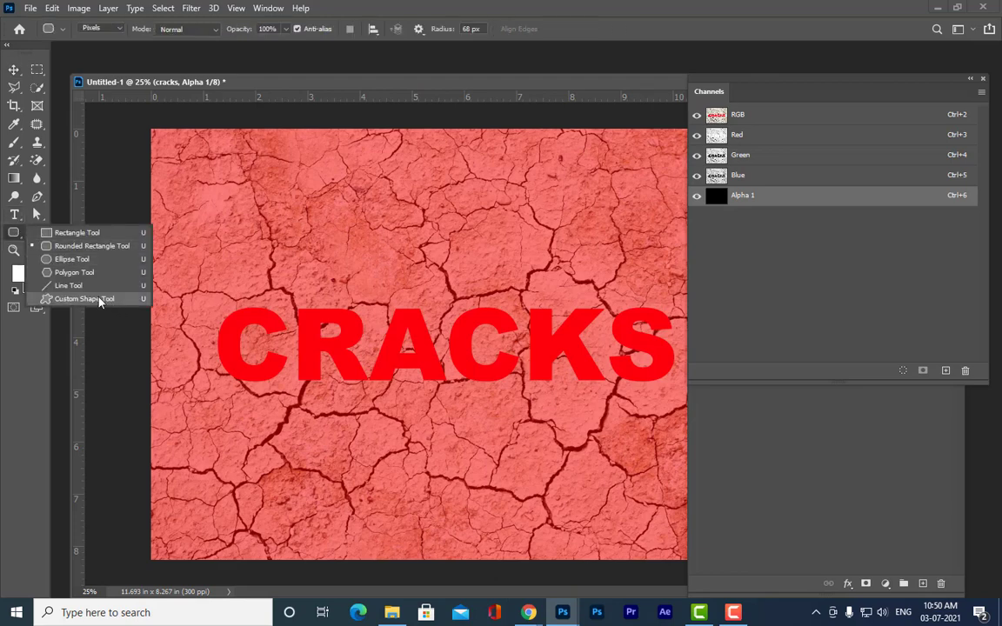
pyautogui.click(77, 301)
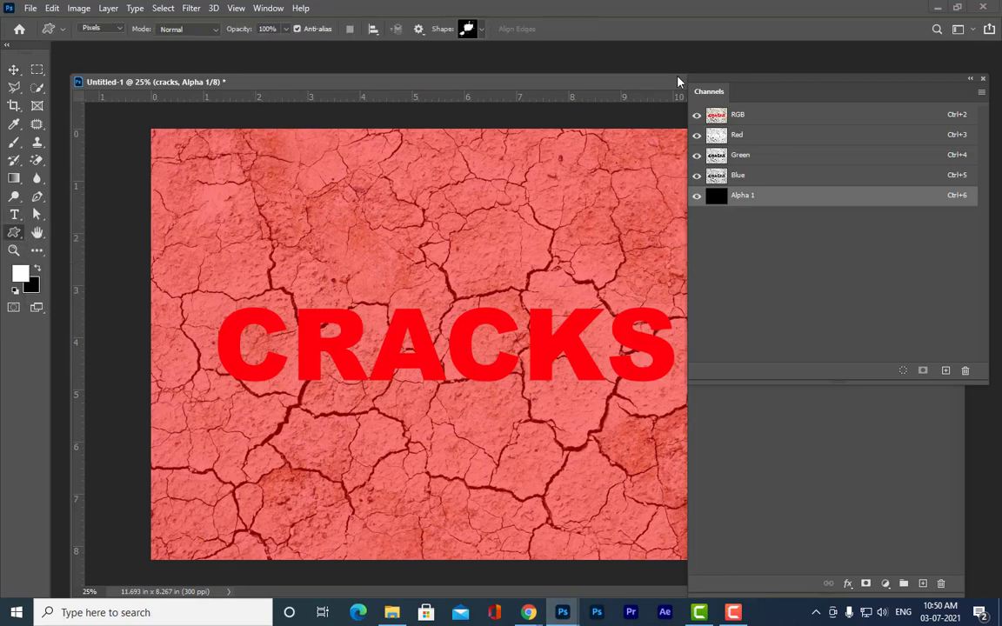
pyautogui.click(483, 29)
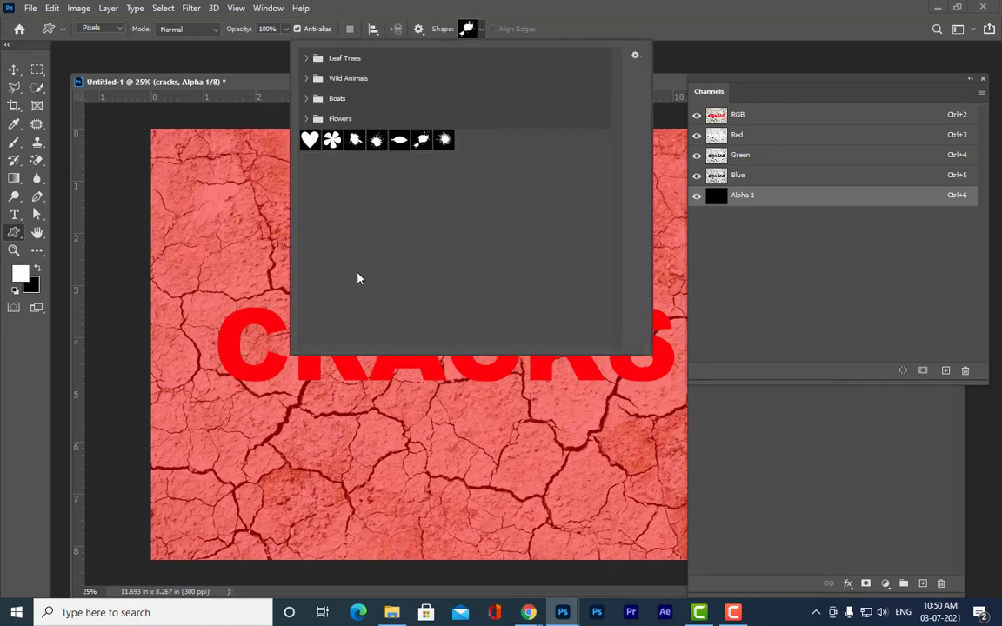
pyautogui.click(308, 59)
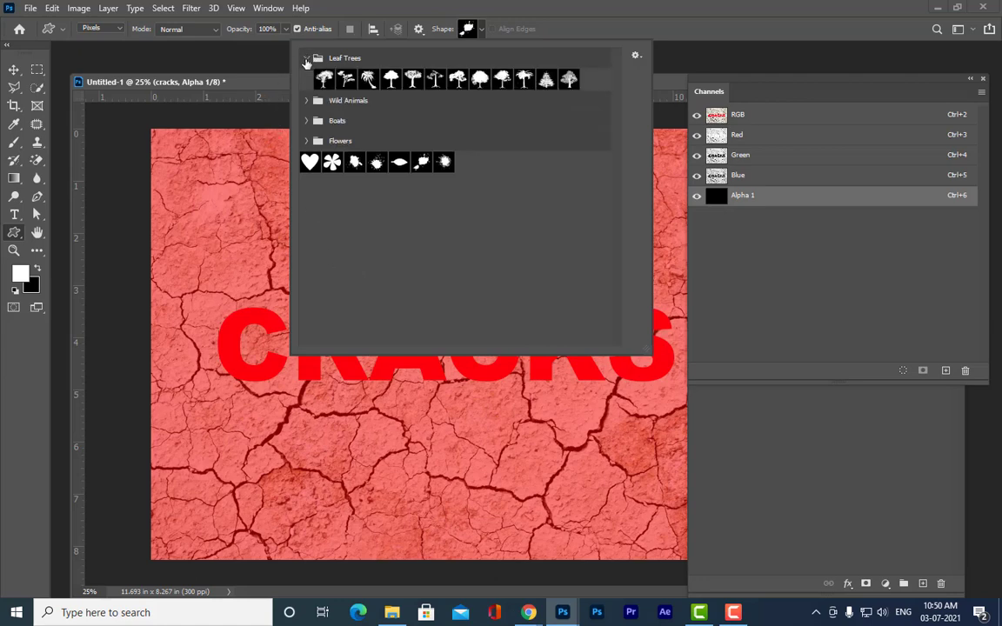
pyautogui.click(306, 59)
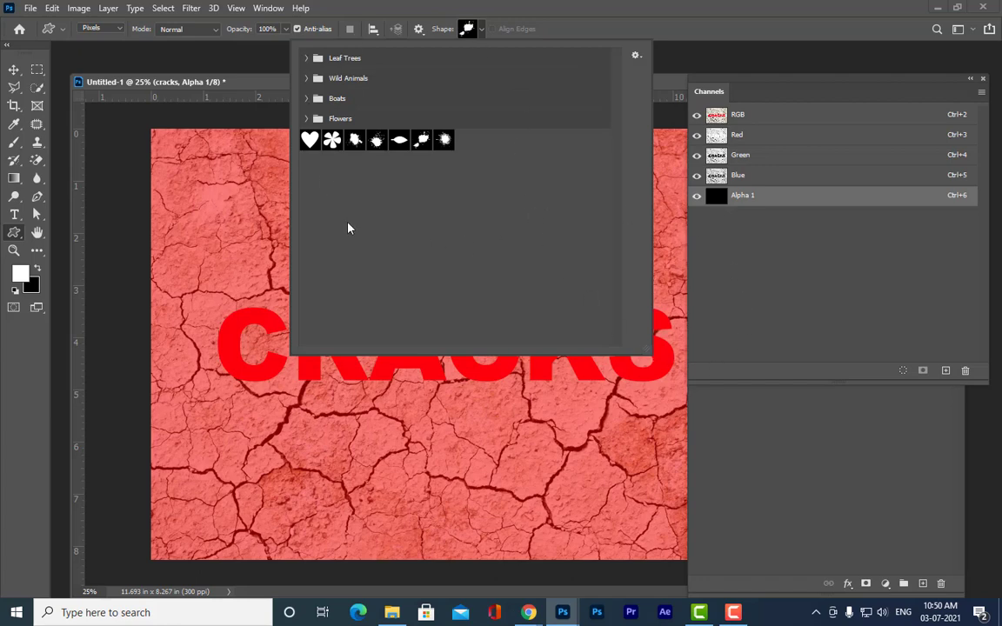
pyautogui.click(306, 58)
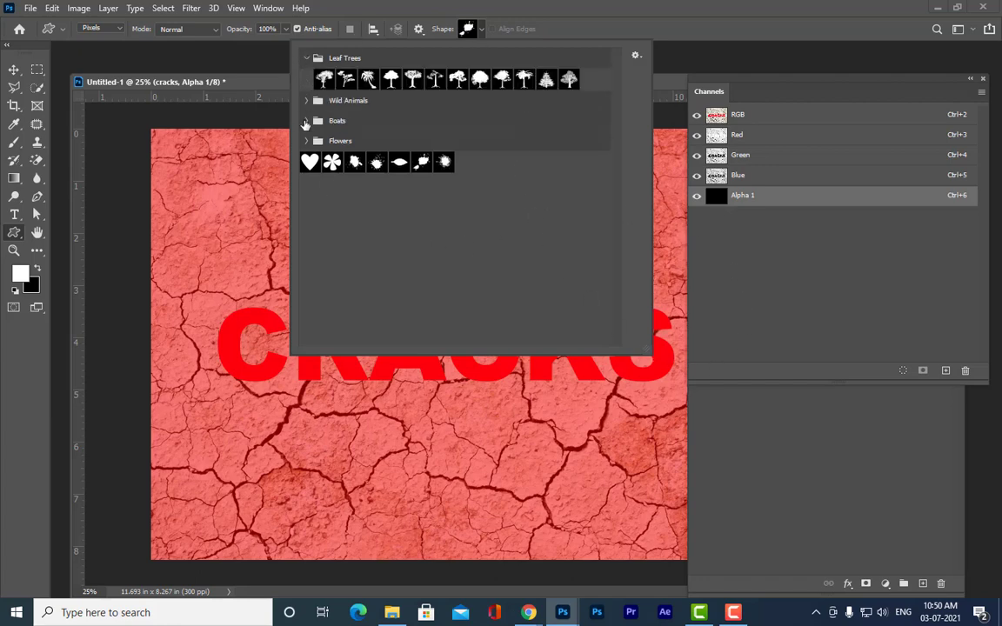
pyautogui.click(308, 102)
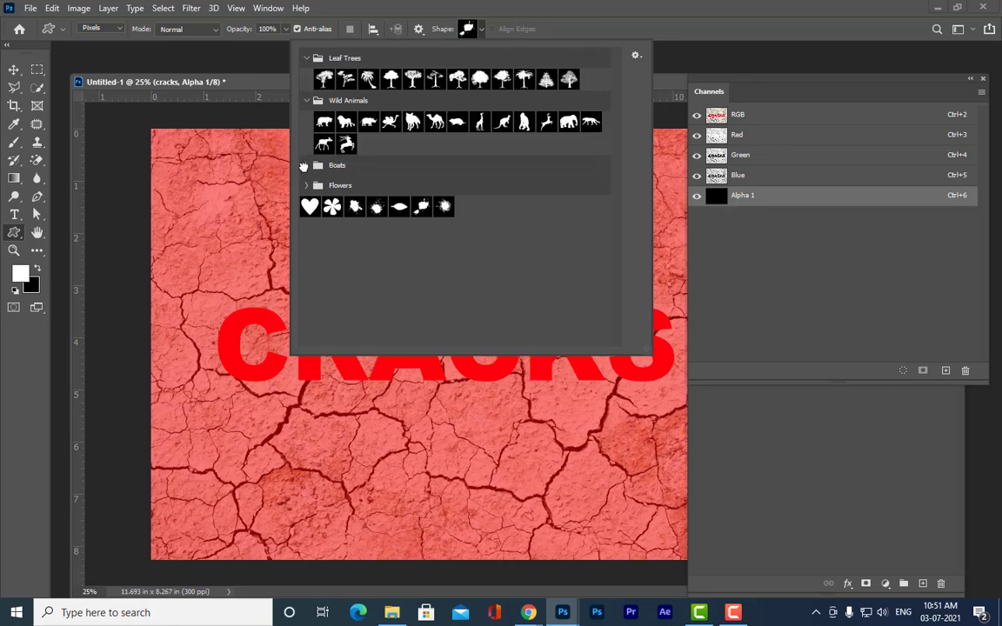
pyautogui.click(307, 165)
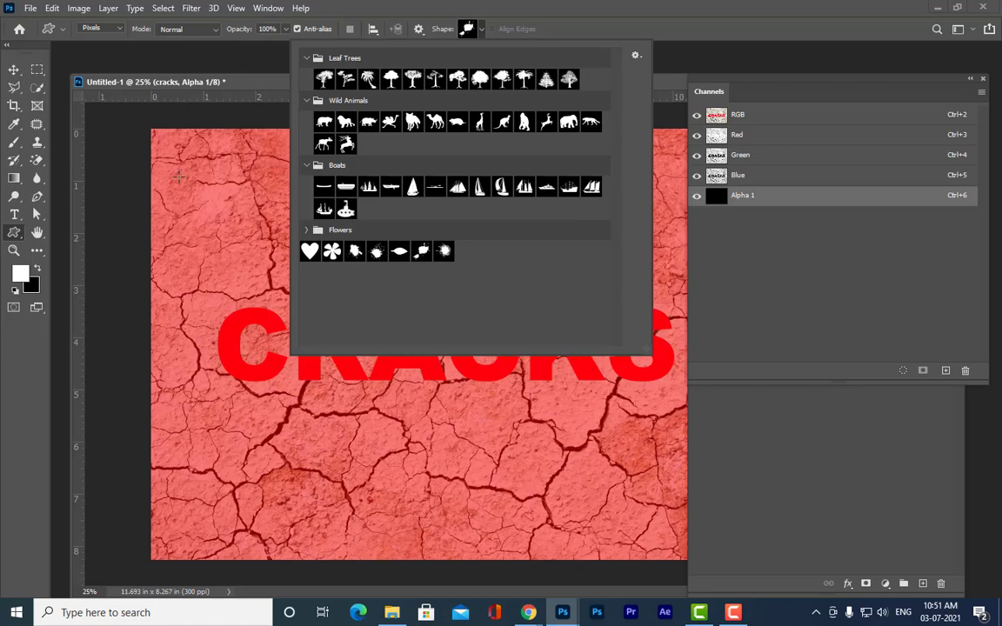
# Create a landscape A4 document, 297 x 210 mm at 300 ppi in RGB Color, with a transparent background.
pyautogui.click(30, 8)
pyautogui.click(43, 25)
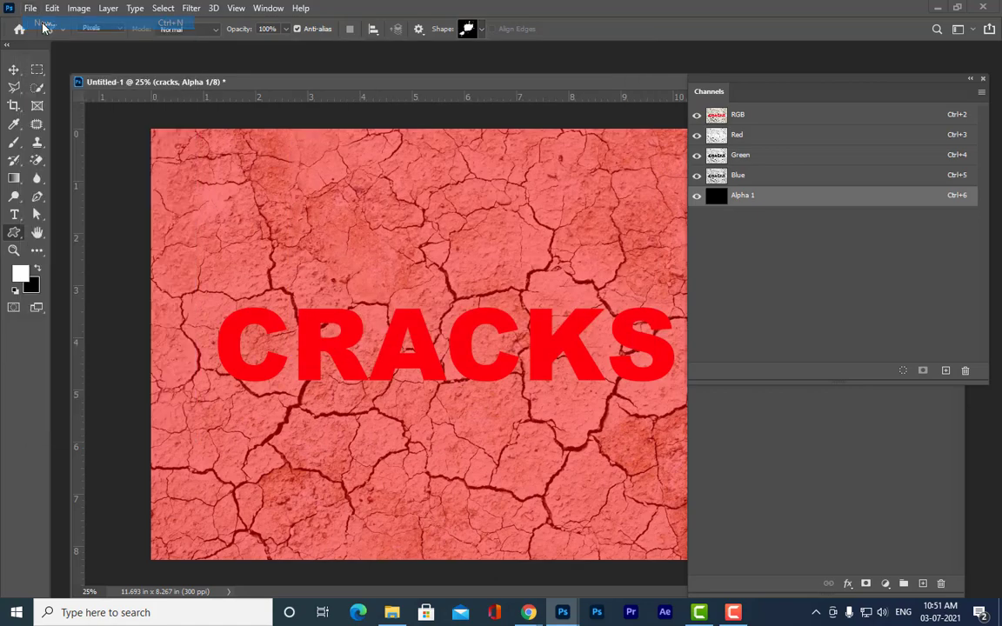
pyautogui.click(355, 169)
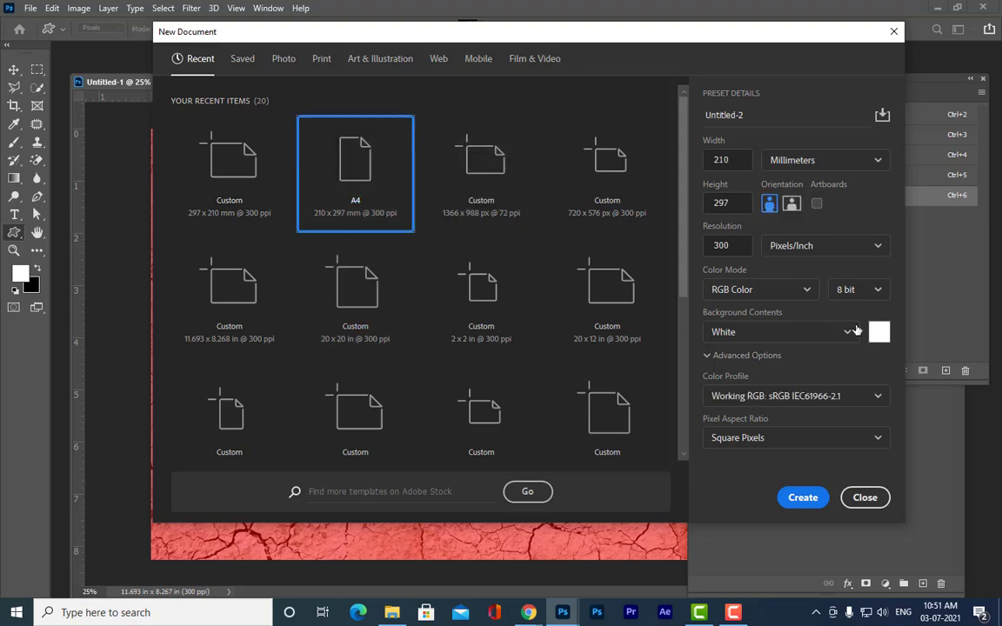
pyautogui.click(791, 203)
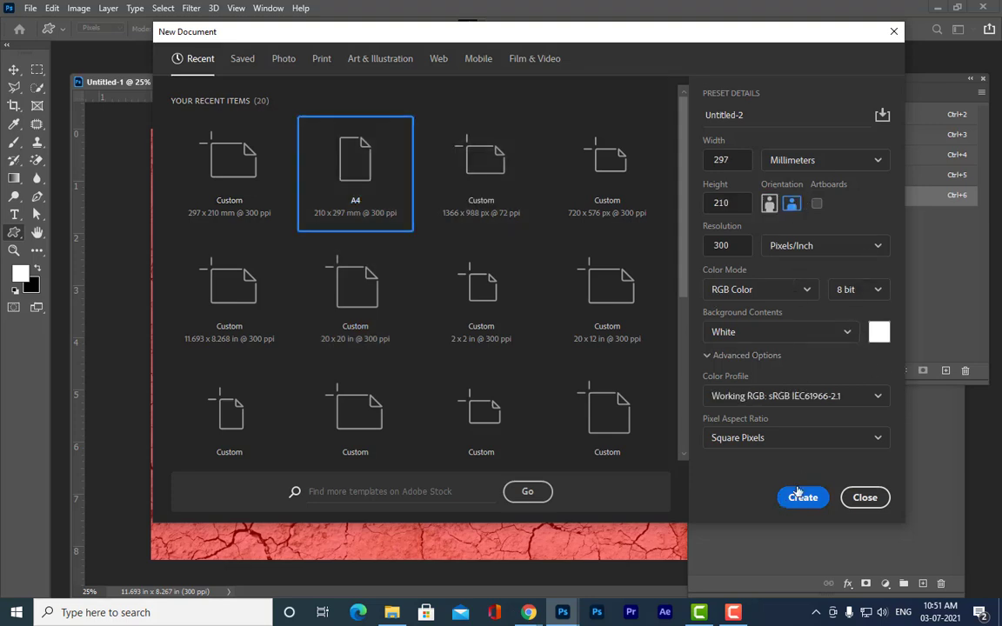
pyautogui.click(760, 327)
pyautogui.click(738, 434)
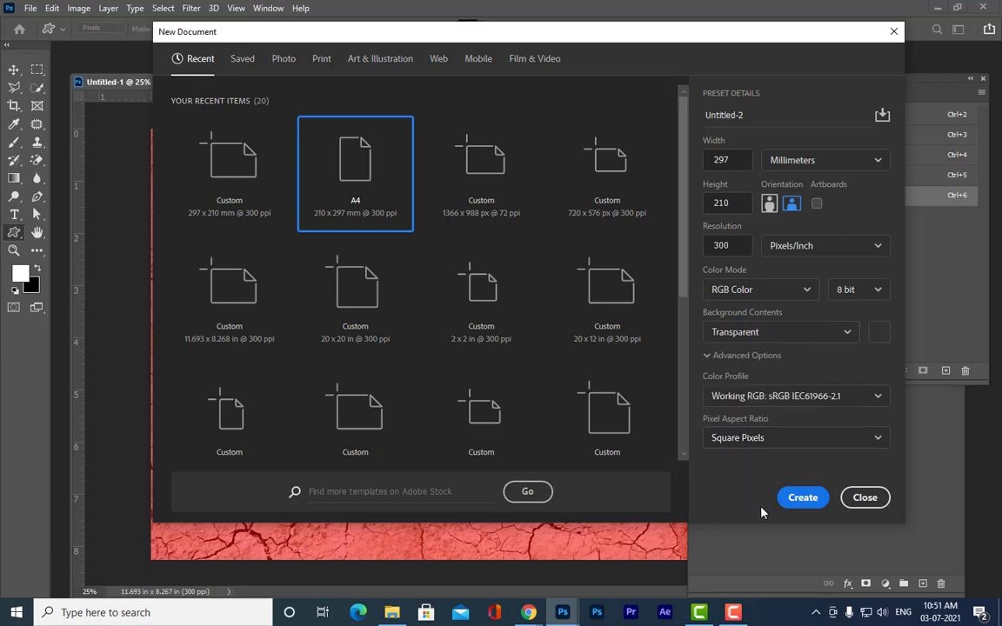
pyautogui.click(795, 495)
# Move the new document's window and the channel list apart and view the empty canvas at 25%.
pyautogui.moveTo(250, 70); pyautogui.dragTo(217, 57)
pyautogui.moveTo(736, 87); pyautogui.dragTo(768, 80)
pyautogui.moveTo(309, 58); pyautogui.dragTo(391, 86)
pyautogui.hotkey('ctrl', '-')
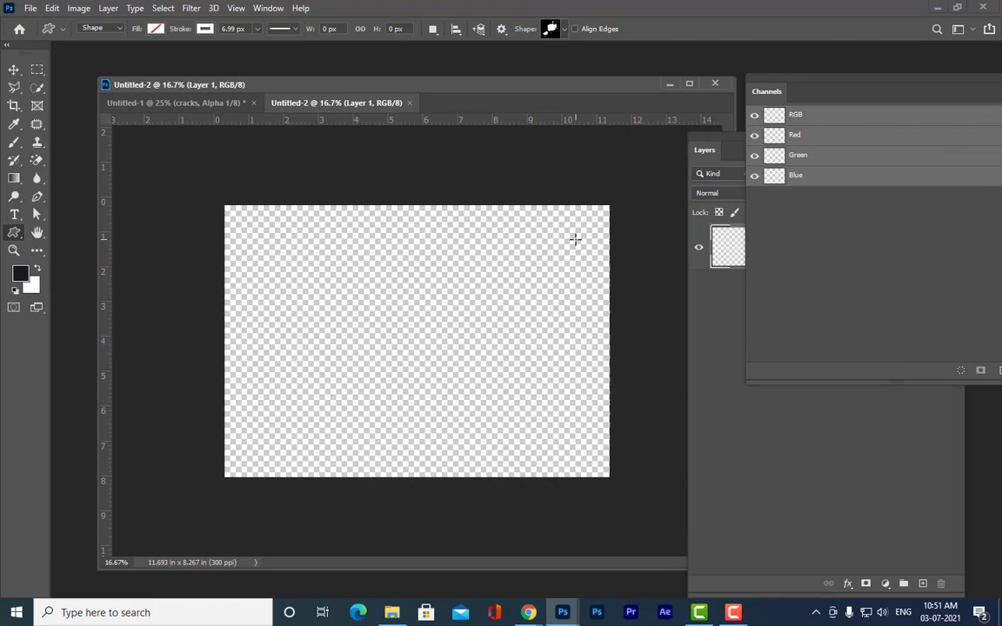
pyautogui.hotkey('ctrl', '-')
pyautogui.hotkey('ctrl', '+')
pyautogui.hotkey('ctrl', '+')
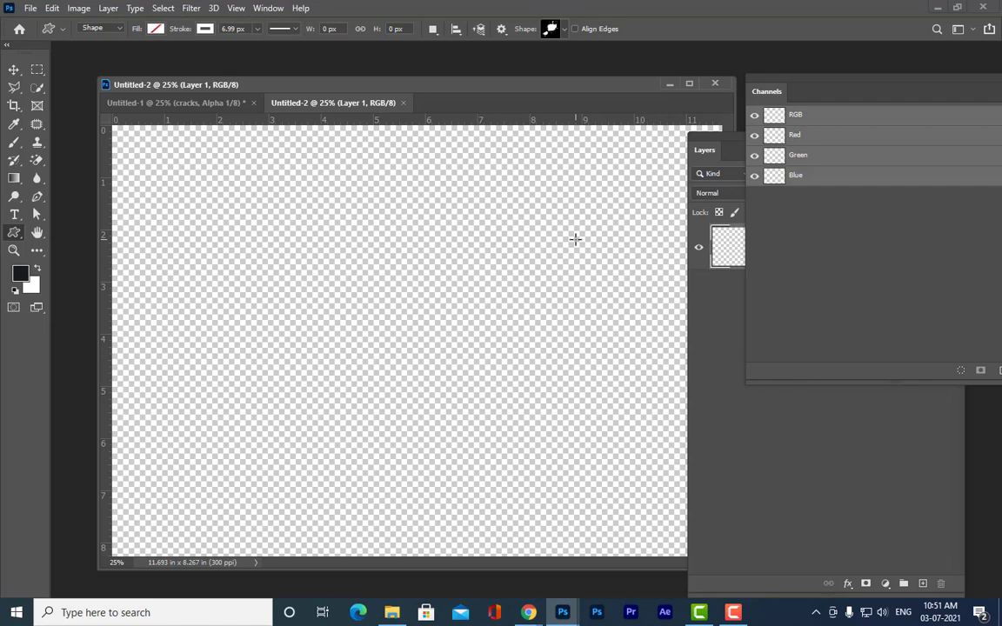
# Switch to Chrome and search Google Images for "splatter custom shape photoshop".
pyautogui.moveTo(529, 613)
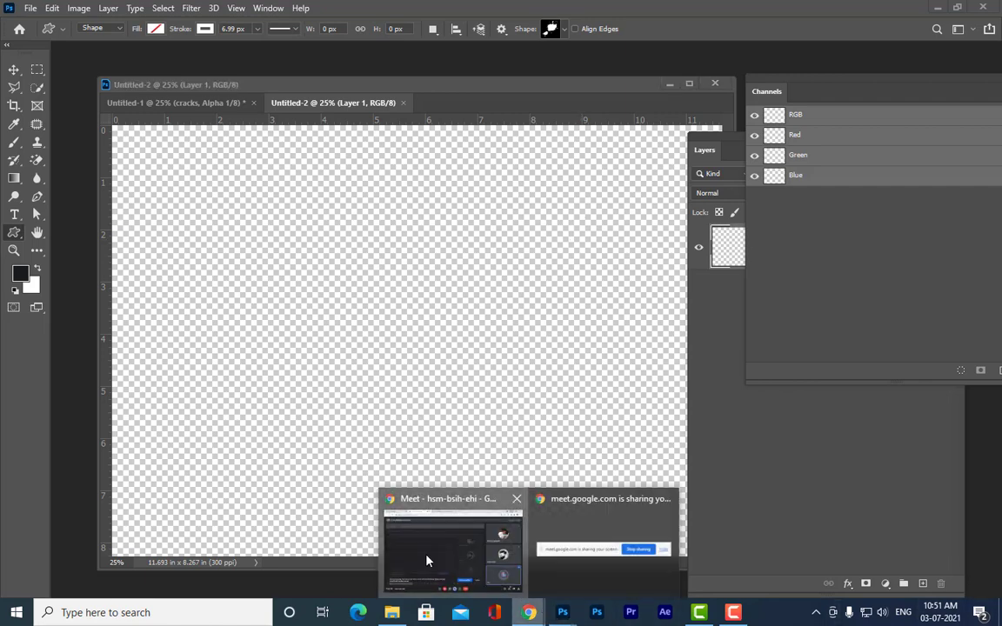
pyautogui.click(435, 522)
pyautogui.click(519, 11)
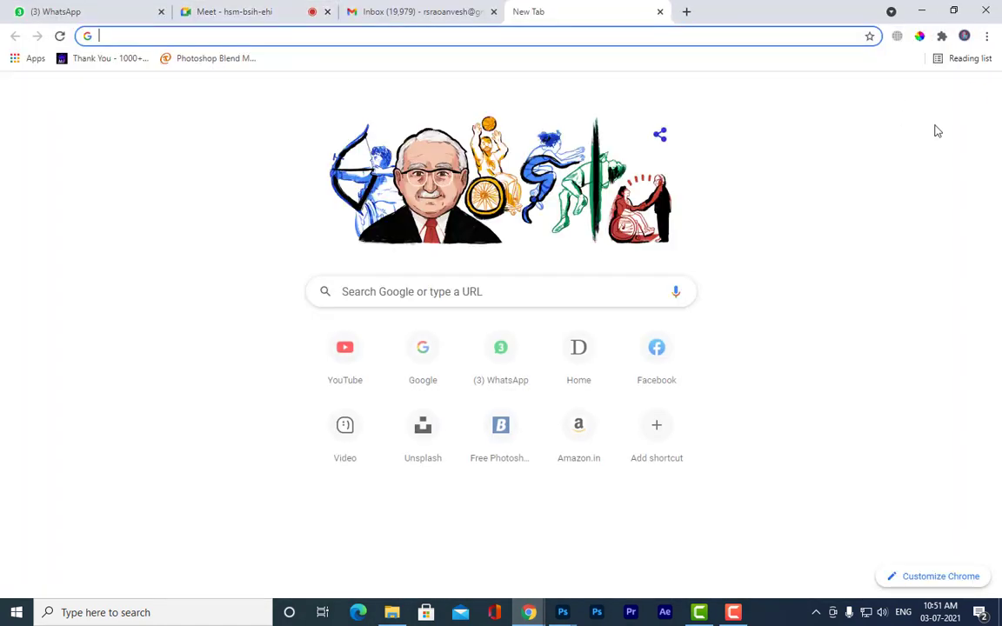
pyautogui.click(902, 96)
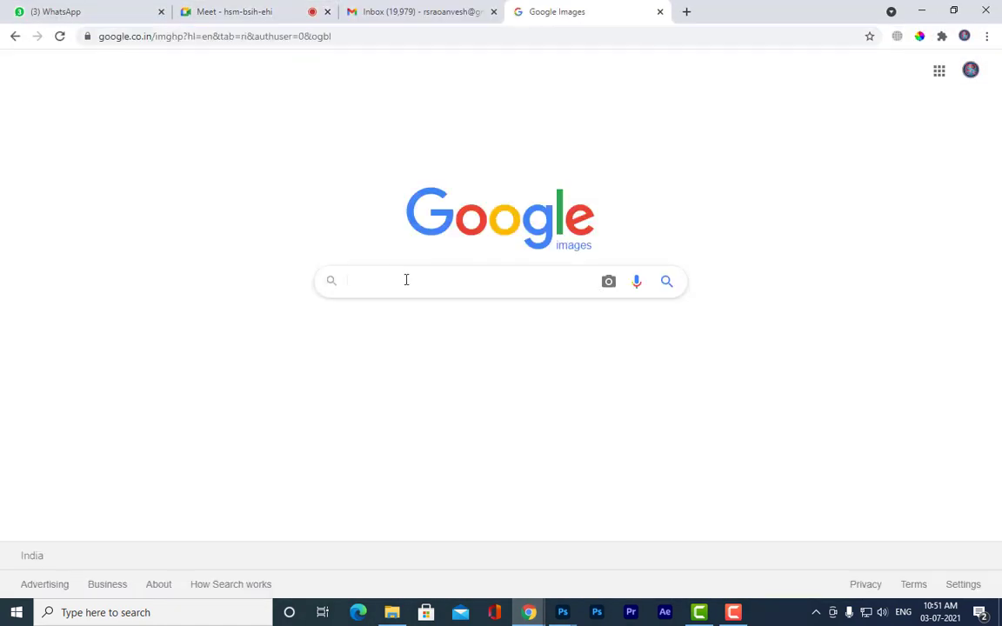
pyautogui.write('splat')
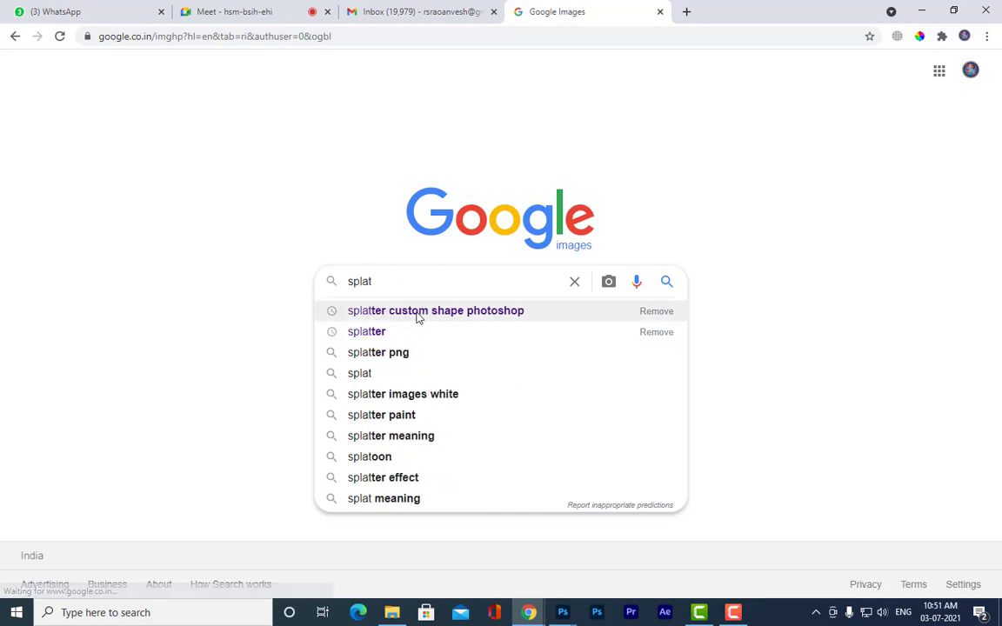
pyautogui.click(414, 315)
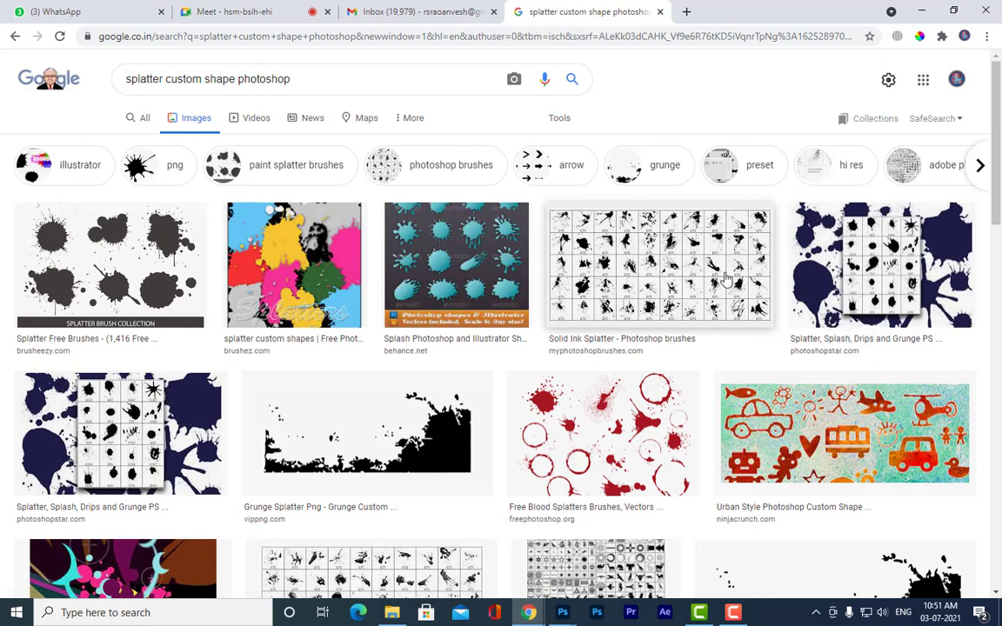
# Examine the Solid Ink Splatter preview, its related images and the other search results for a suitable splatter source.
pyautogui.click(660, 261)
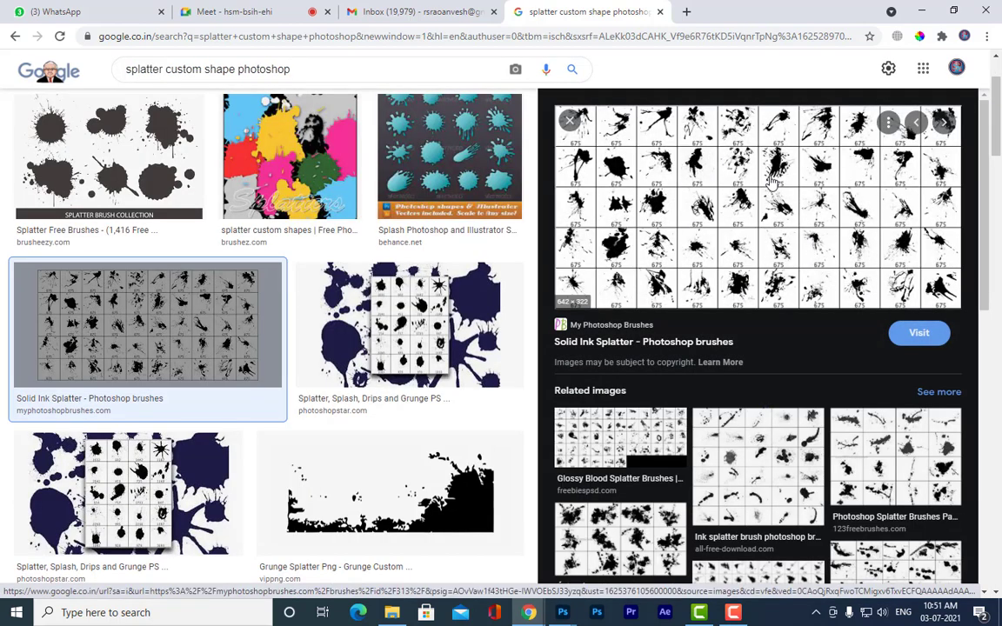
pyautogui.scroll(-3, 709, 403)
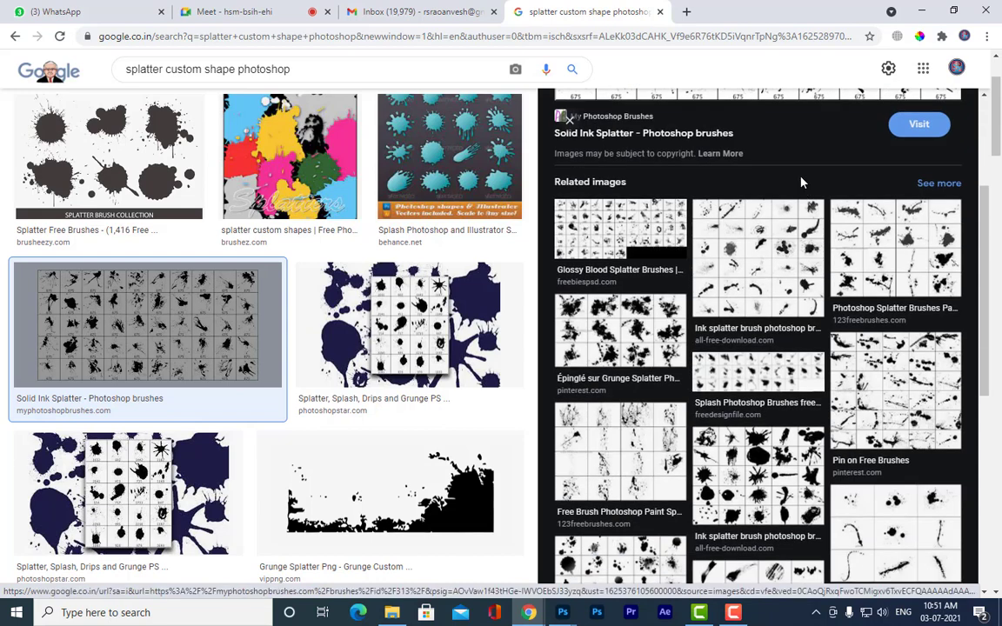
pyautogui.scroll(3, 696, 400)
pyautogui.scroll(-6, 765, 487)
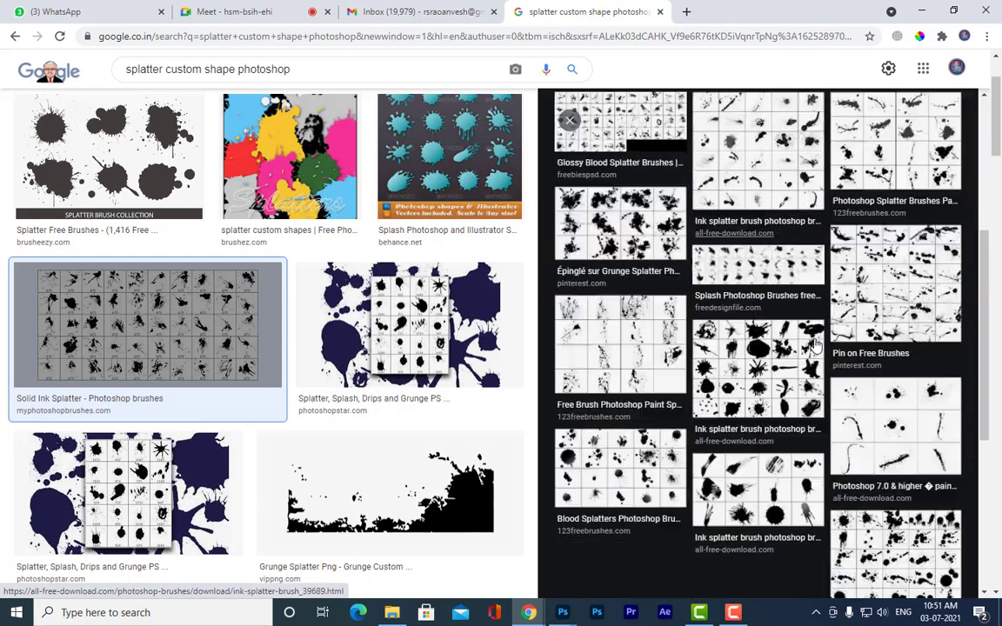
pyautogui.scroll(-3, 770, 435)
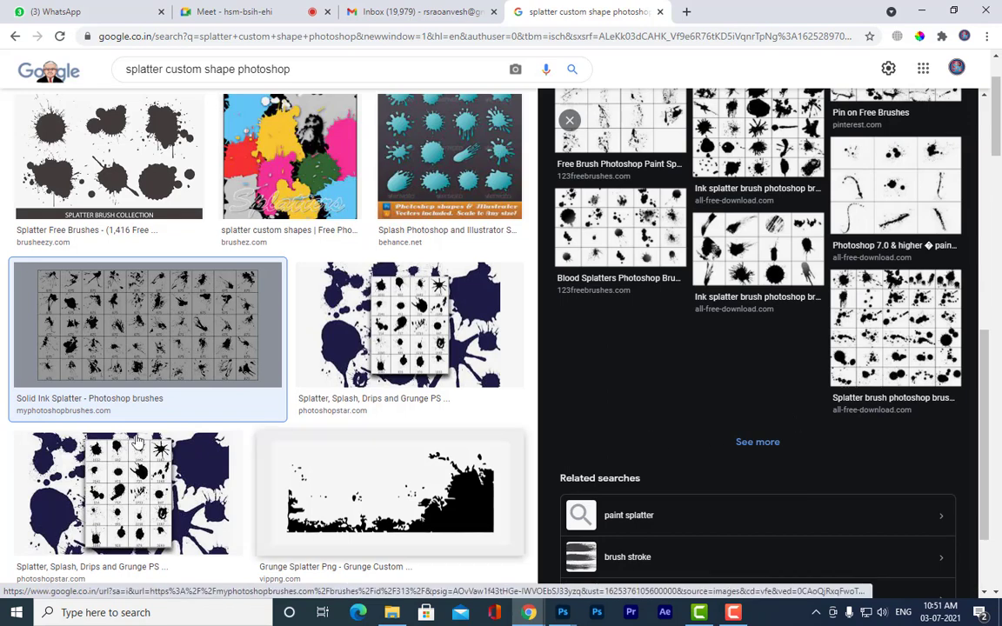
pyautogui.scroll(2, 147, 407)
pyautogui.scroll(6, 799, 333)
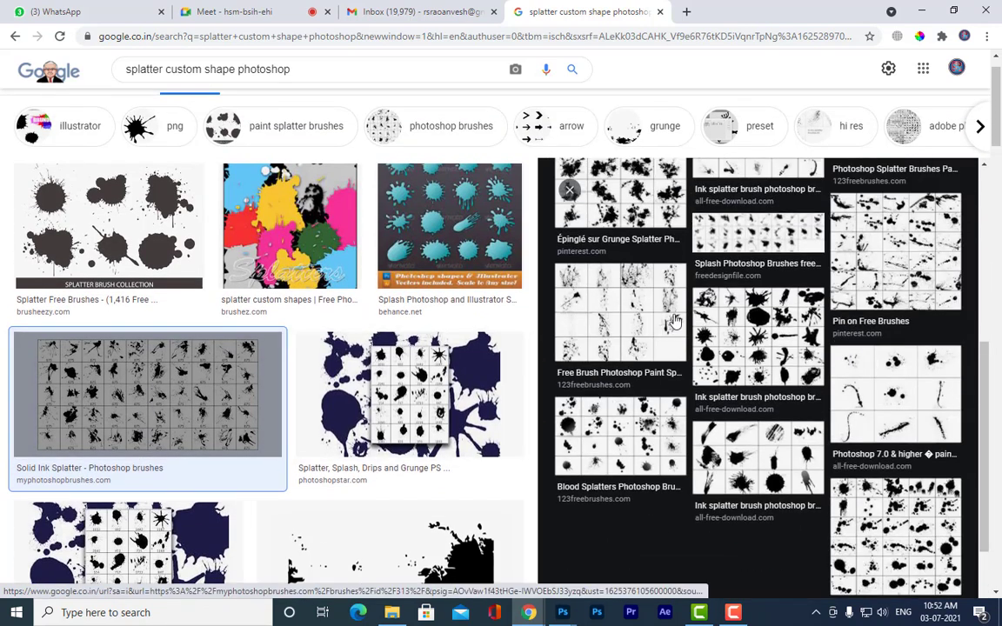
pyautogui.scroll(2, 799, 333)
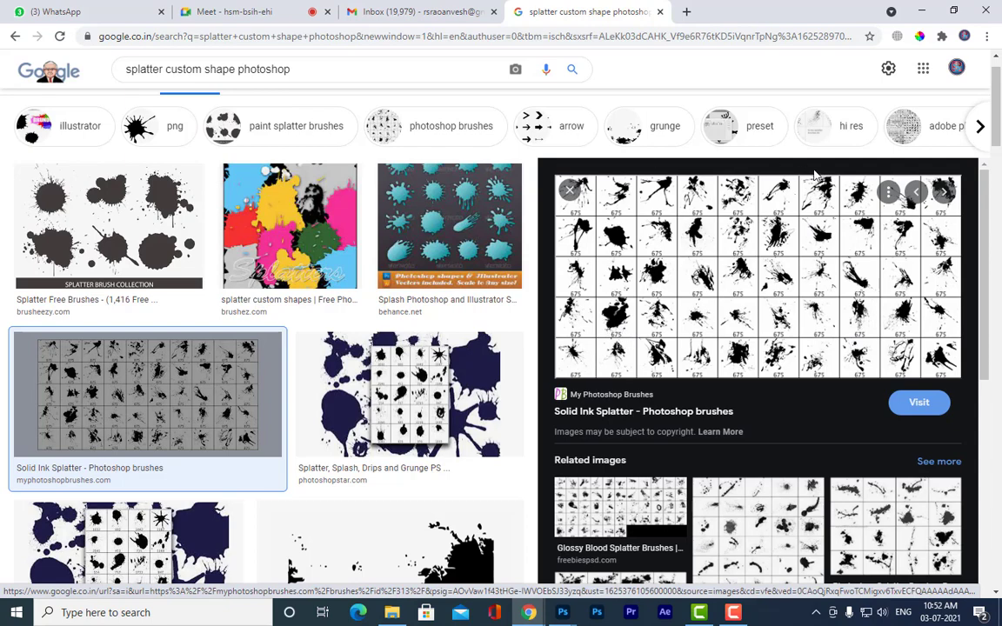
pyautogui.scroll(-5, 435, 357)
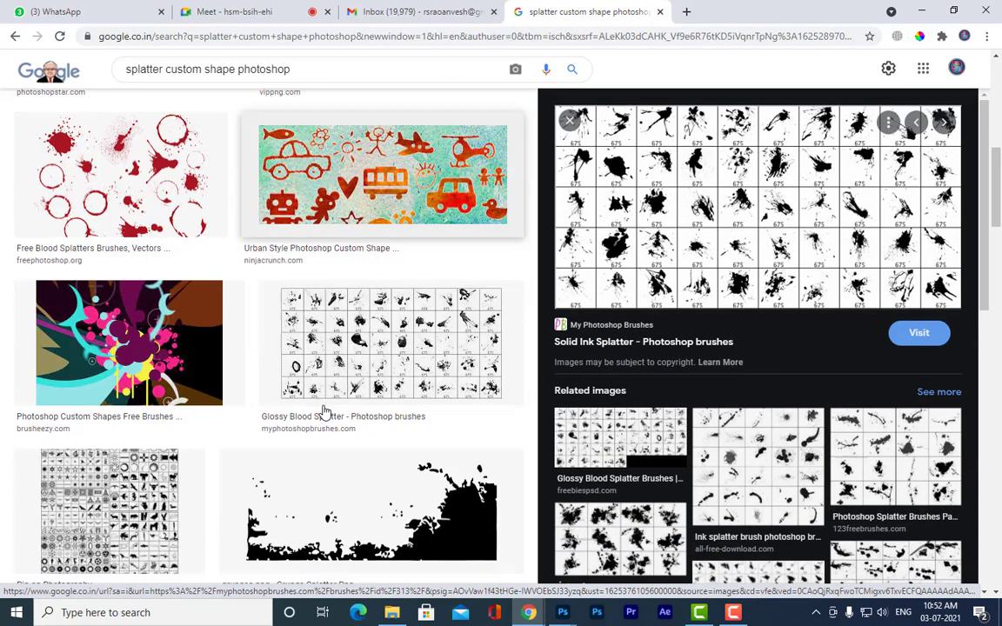
pyautogui.scroll(-5, 326, 413)
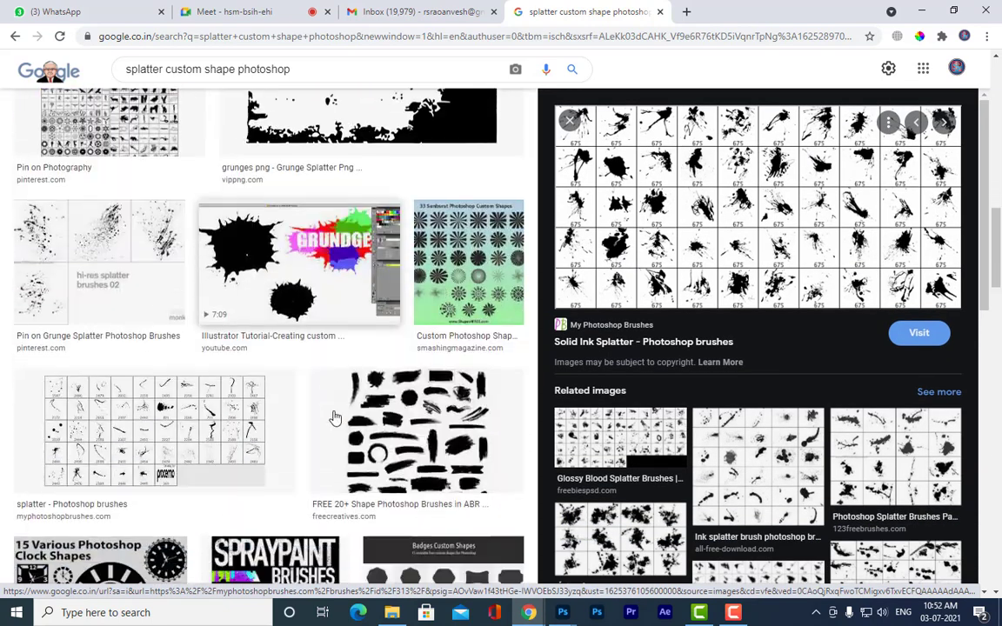
pyautogui.scroll(-4, 334, 418)
pyautogui.scroll(5, 334, 418)
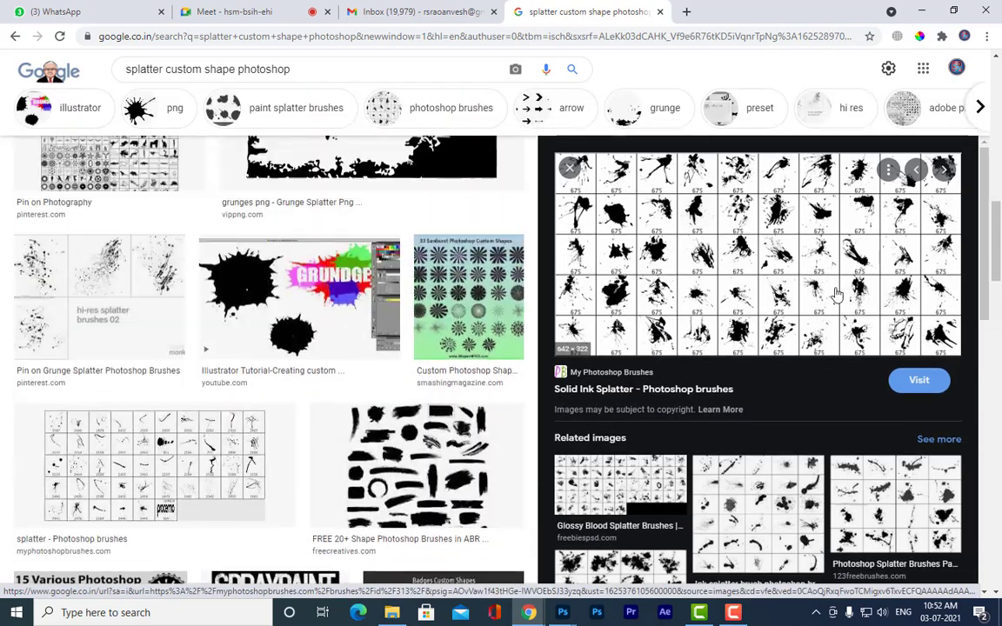
pyautogui.scroll(10, 182, 376)
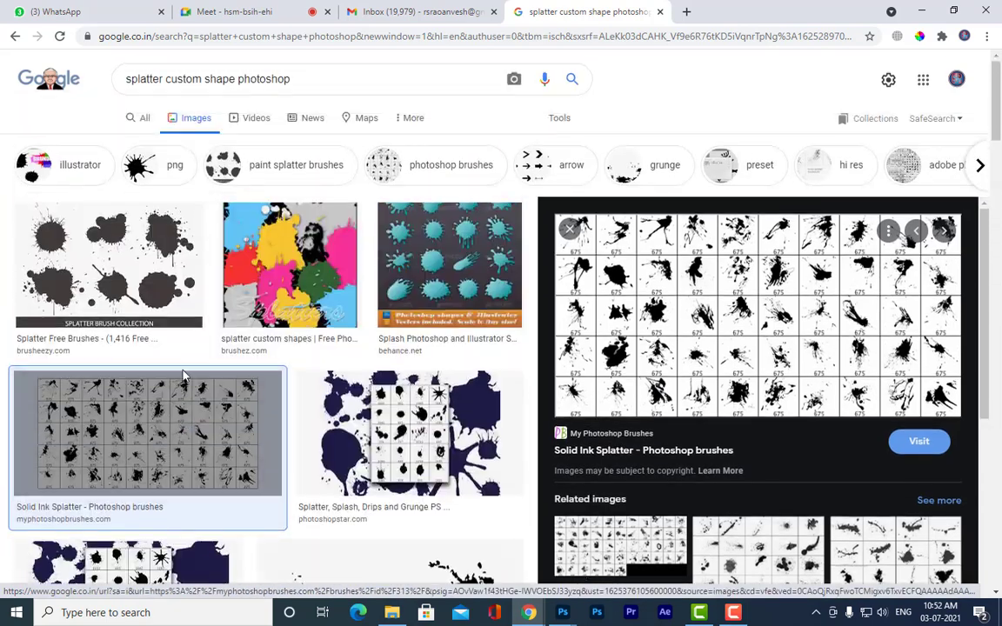
# Compare the Brusheezy splatter collection with related splatter brush images from DeviantArt and Pinterest.
pyautogui.click(131, 253)
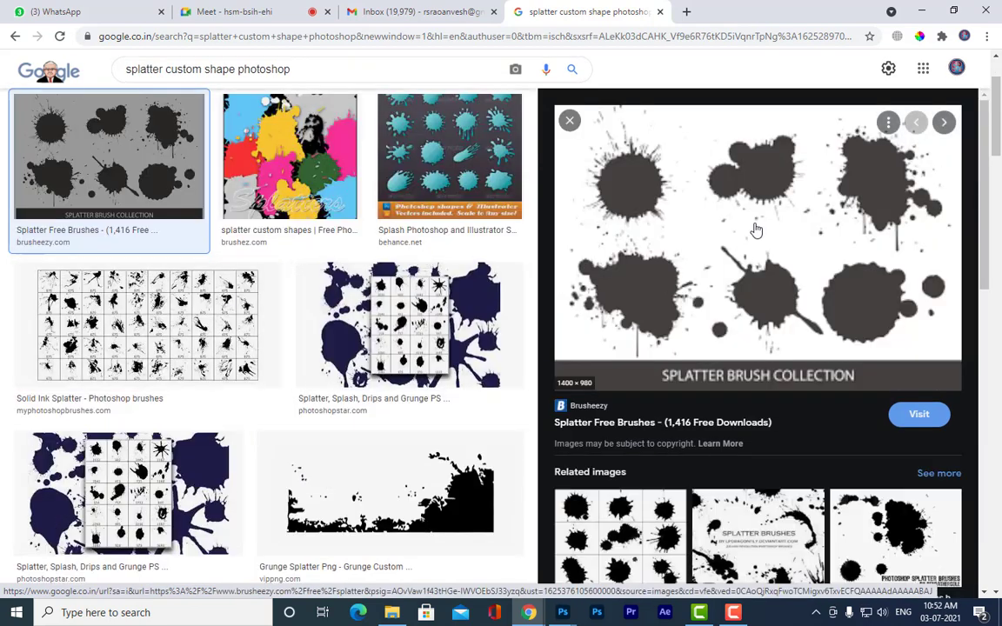
pyautogui.scroll(-6, 794, 235)
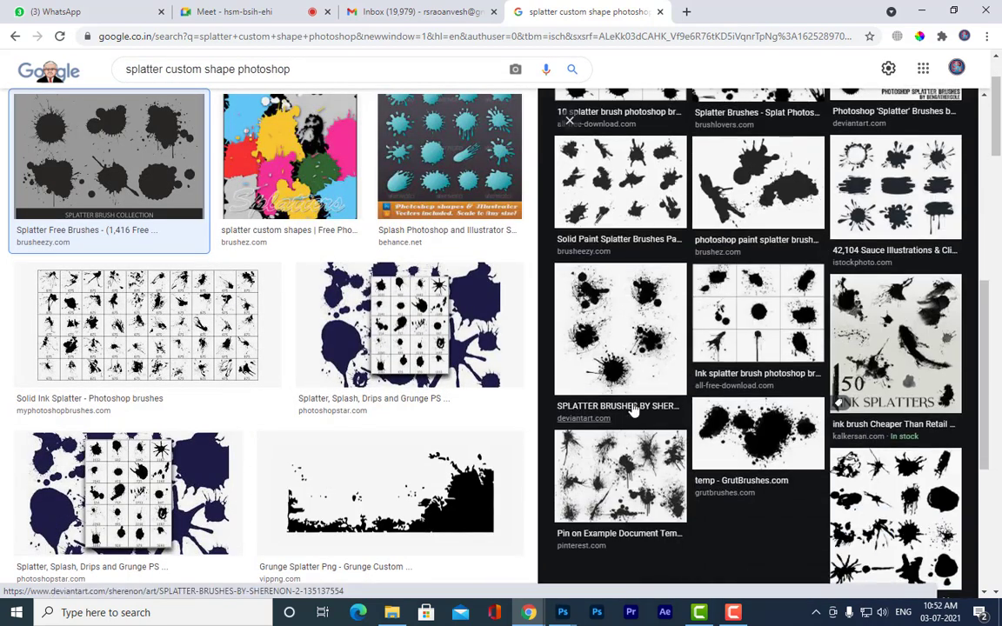
pyautogui.click(633, 411)
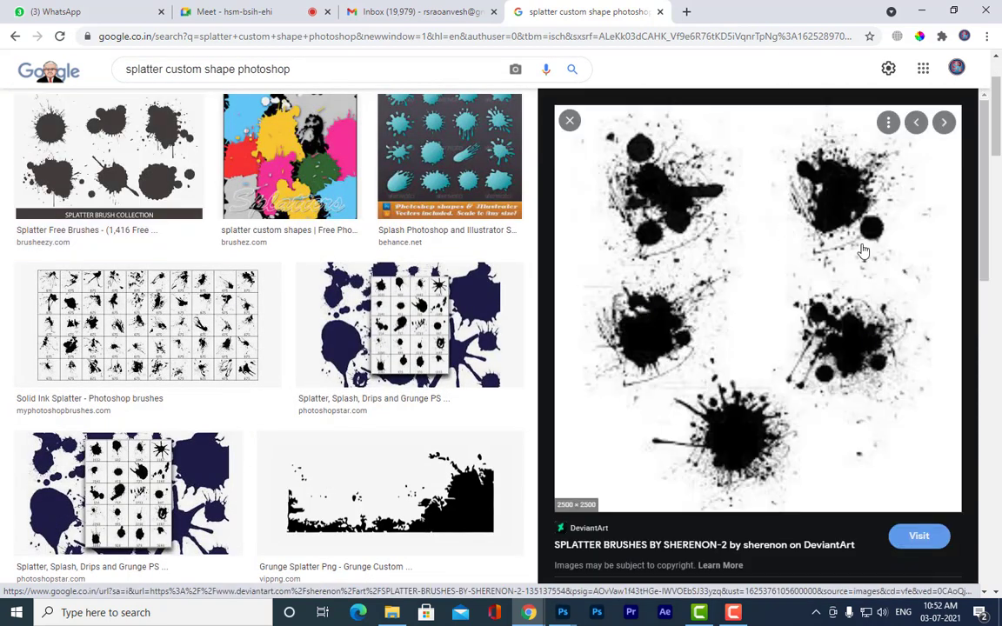
pyautogui.scroll(-5, 899, 262)
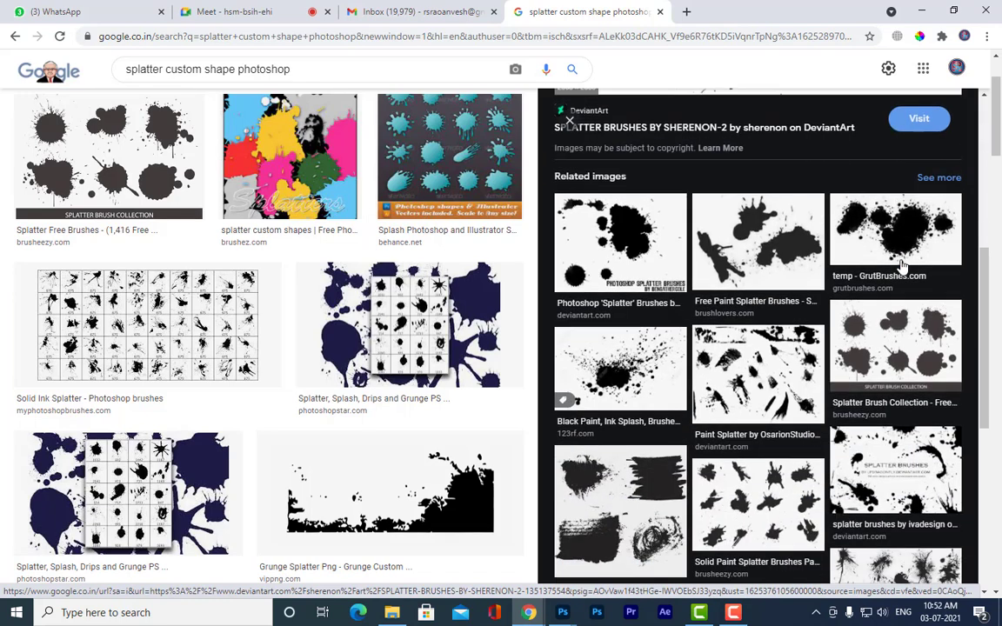
pyautogui.scroll(-4, 901, 265)
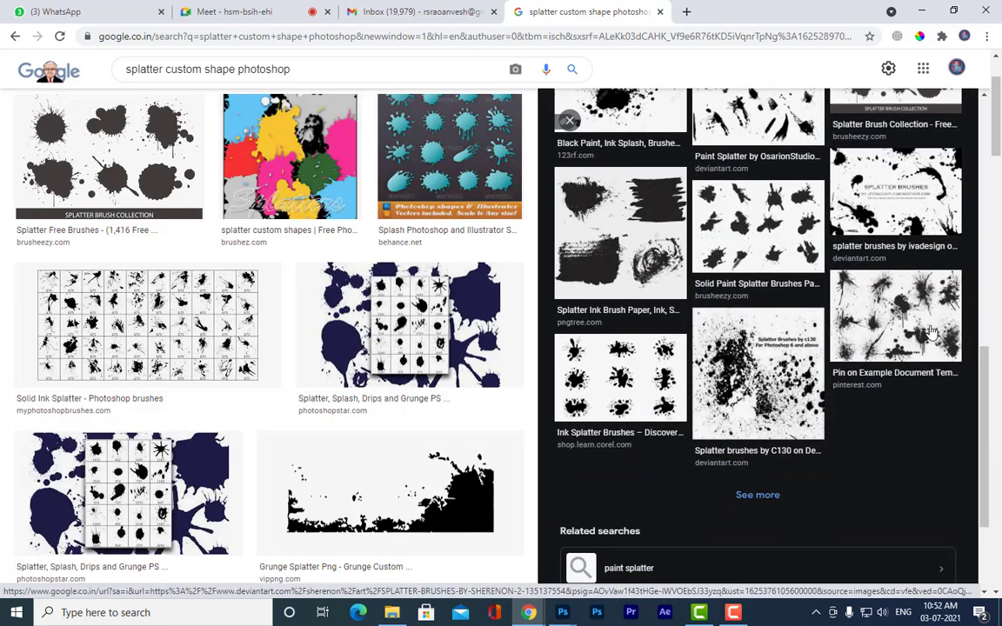
pyautogui.click(837, 296)
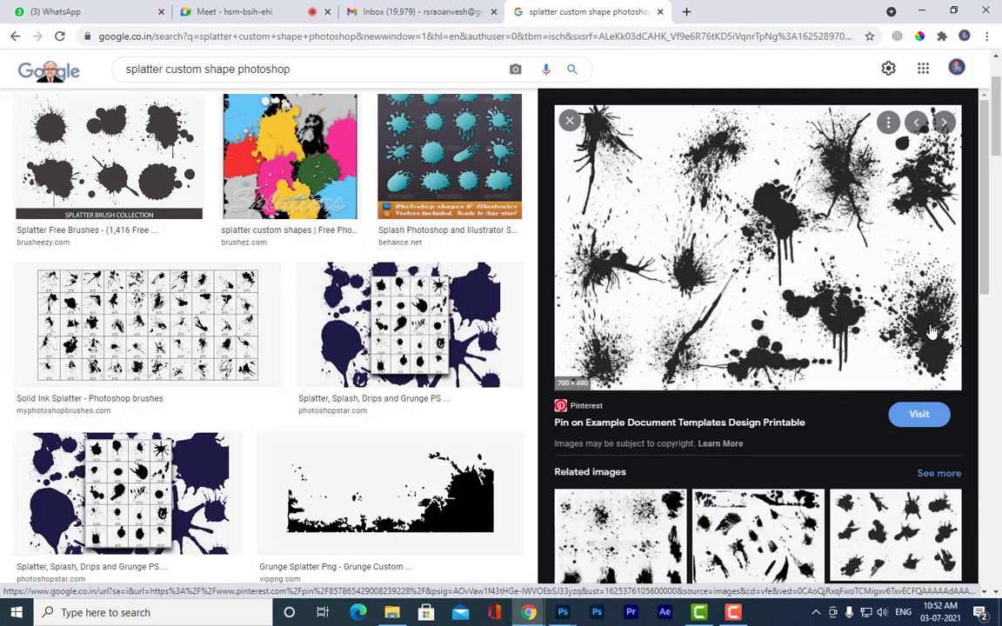
pyautogui.scroll(-4, 931, 330)
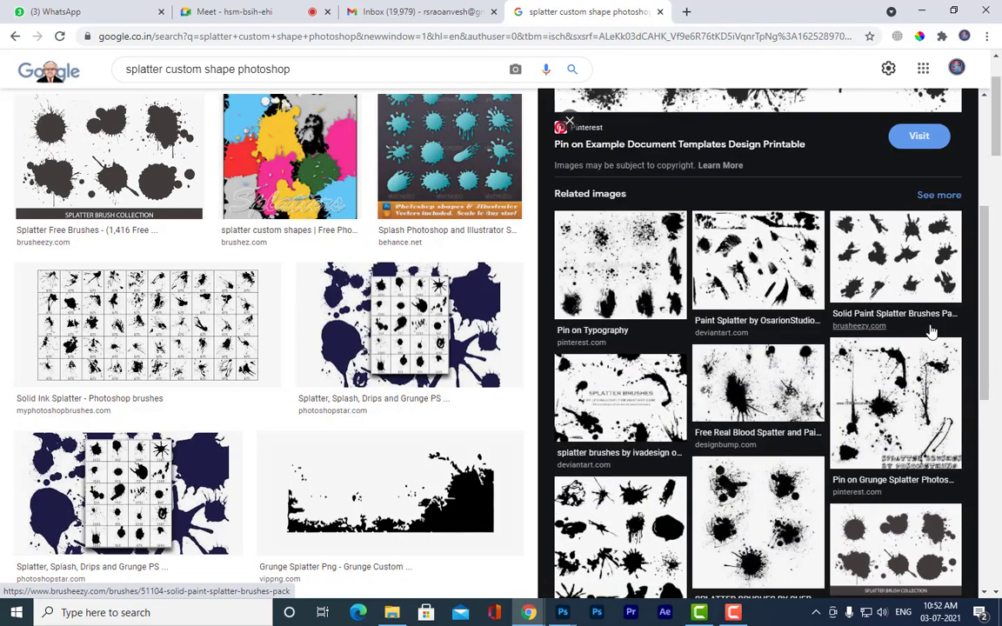
pyautogui.click(900, 396)
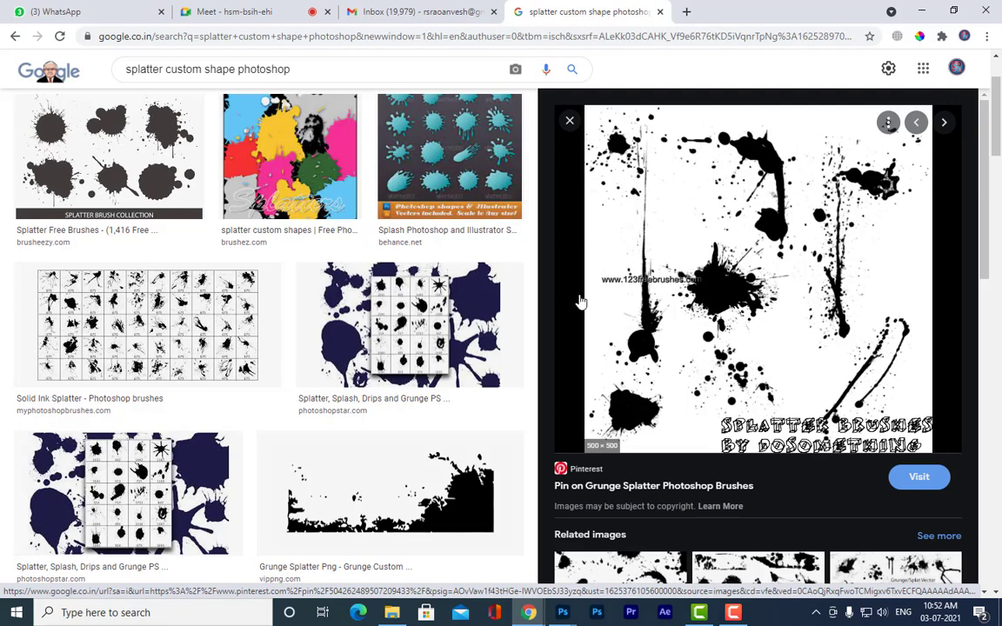
# Open the Brusheezy Splatter Brush Collection image on its own in a new browser tab and switch to it.
pyautogui.click(108, 156)
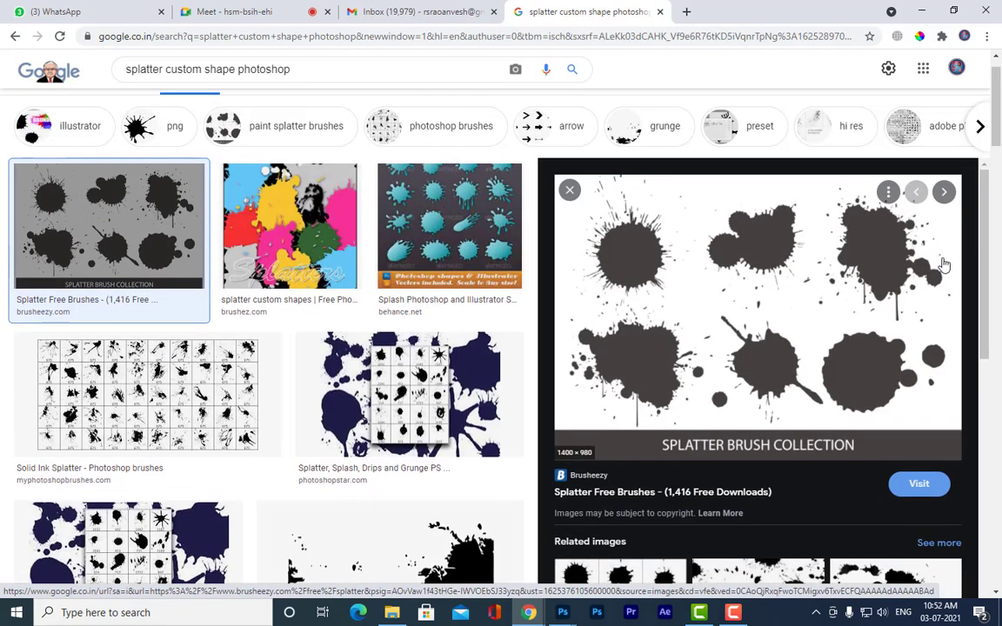
pyautogui.scroll(-1, 944, 265)
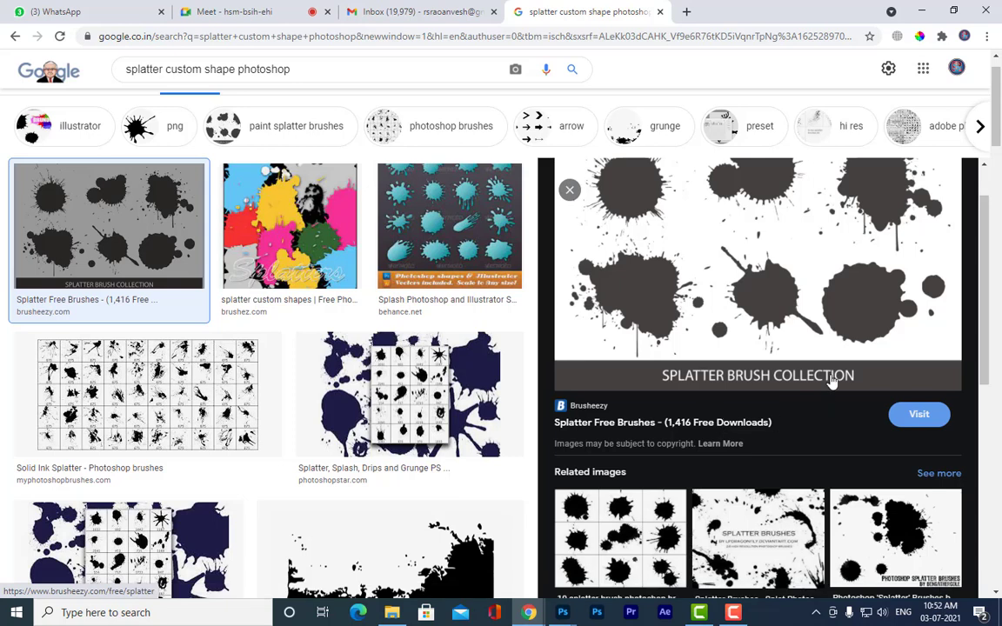
pyautogui.rightClick(716, 219)
pyautogui.click(814, 352)
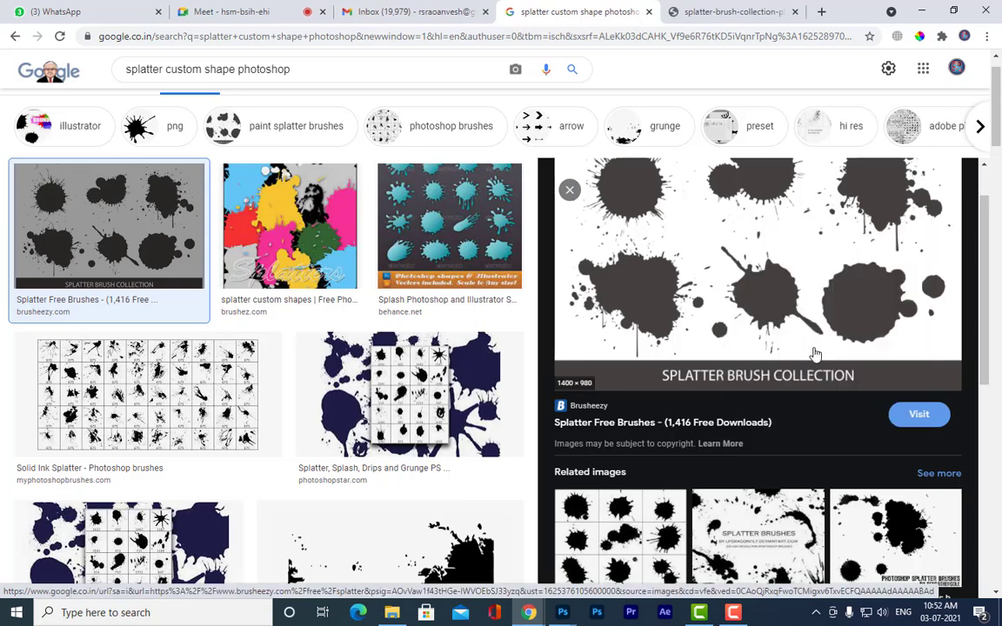
pyautogui.hotkey('ctrl', 'Tab')
# Save the splatter collection image to the Desktop as a JPEG named splatter.
pyautogui.rightClick(608, 184)
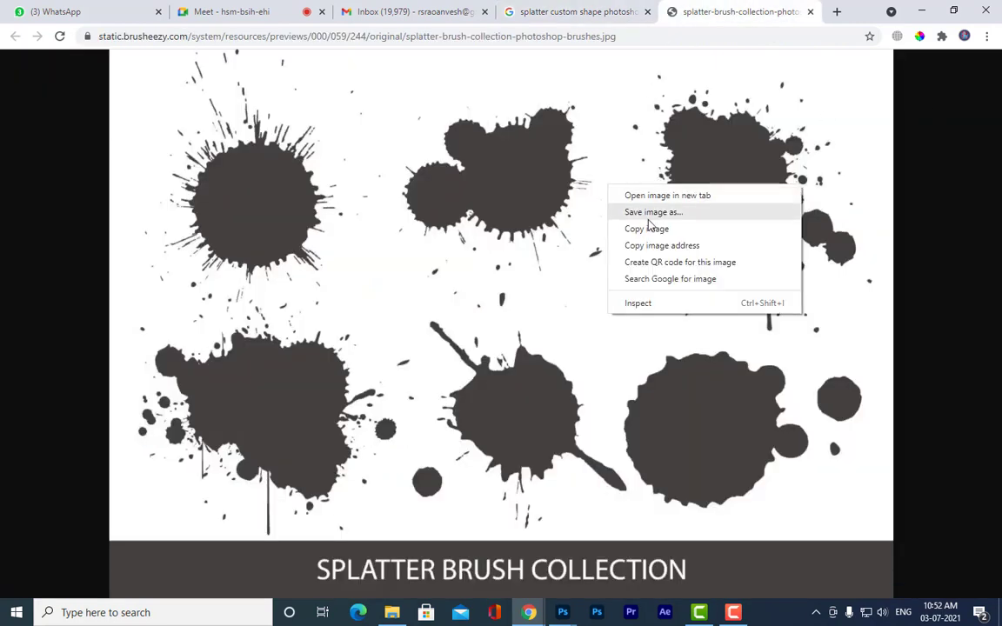
pyautogui.click(639, 210)
pyautogui.click(246, 162)
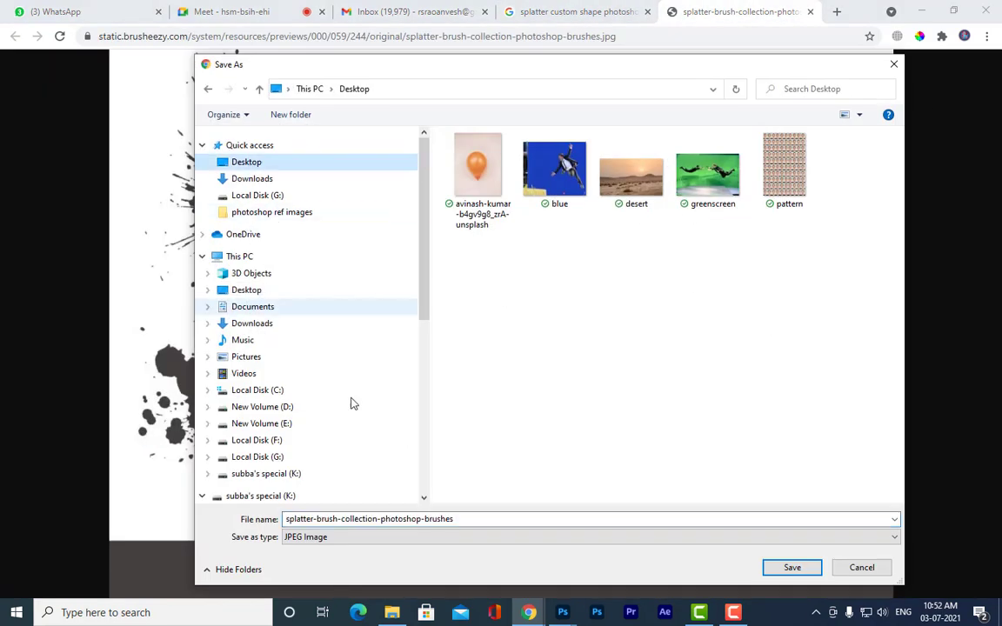
pyautogui.click(474, 517)
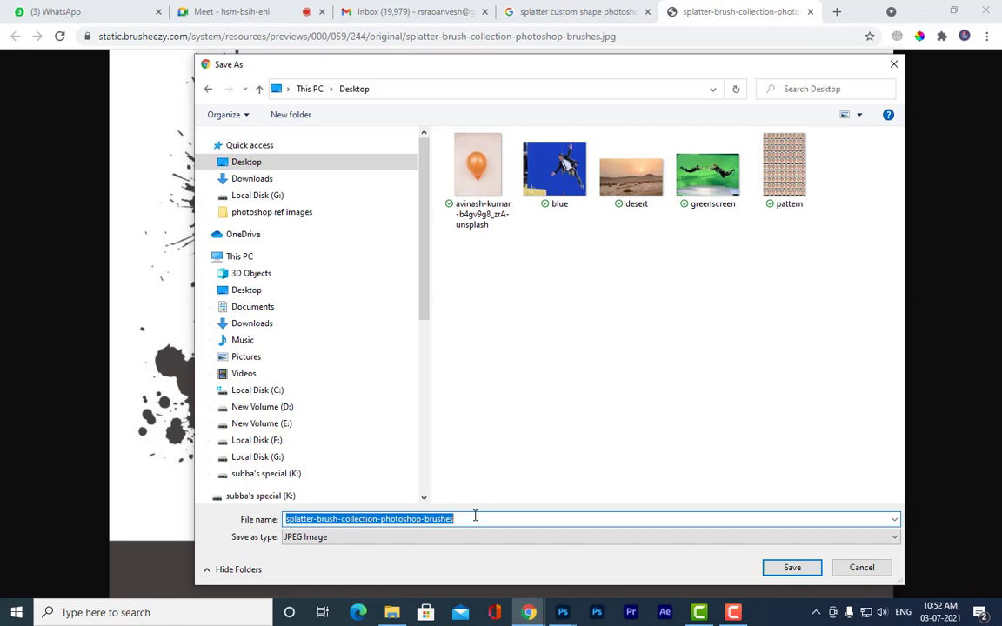
pyautogui.write('spo')
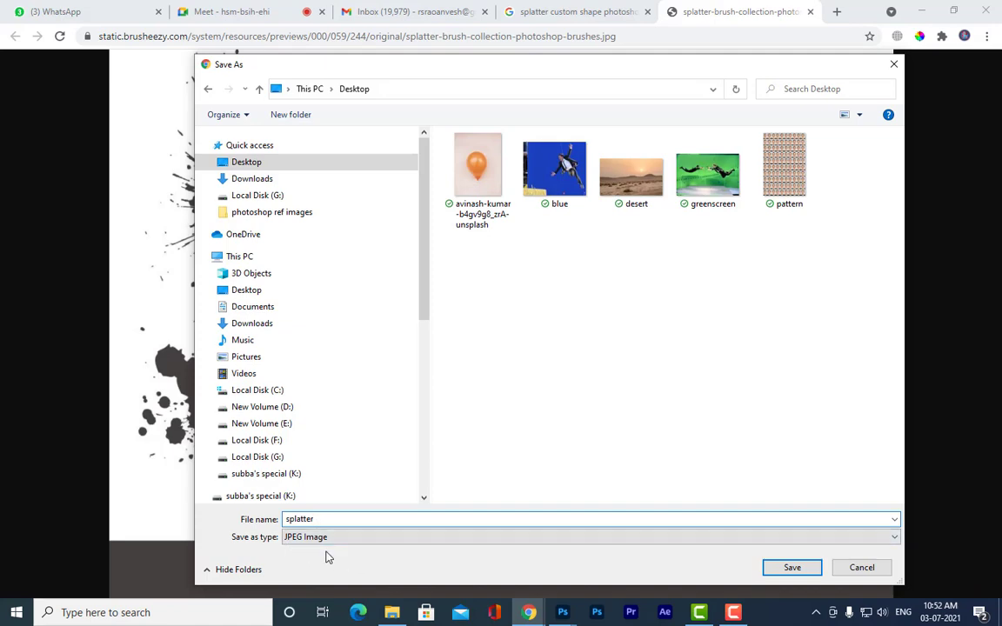
pyautogui.click(780, 571)
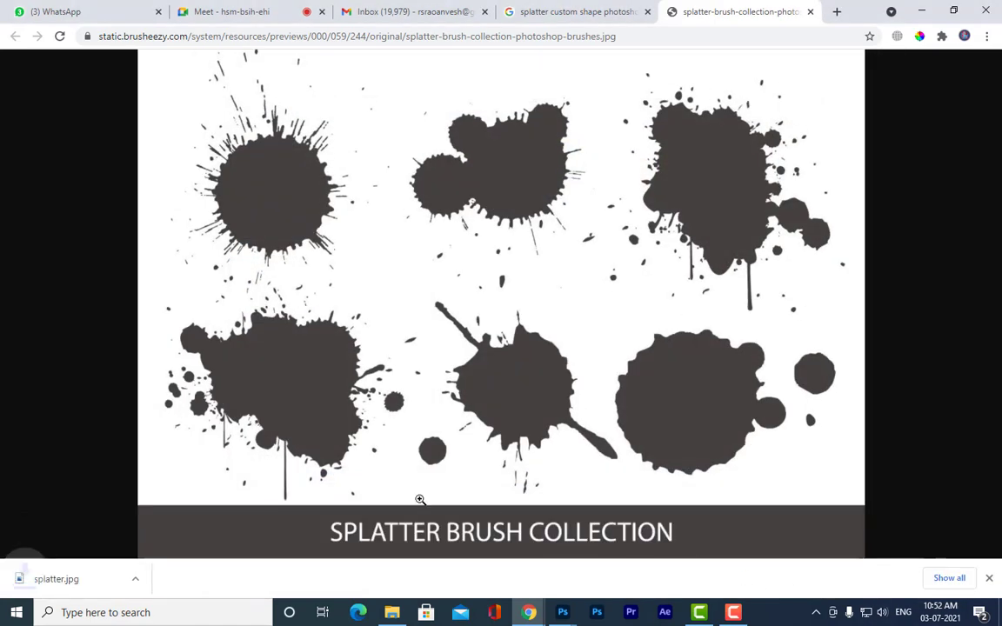
# Show the downloaded splatter.jpg in its folder, and minimize the folder window.
pyautogui.click(143, 581)
pyautogui.click(201, 534)
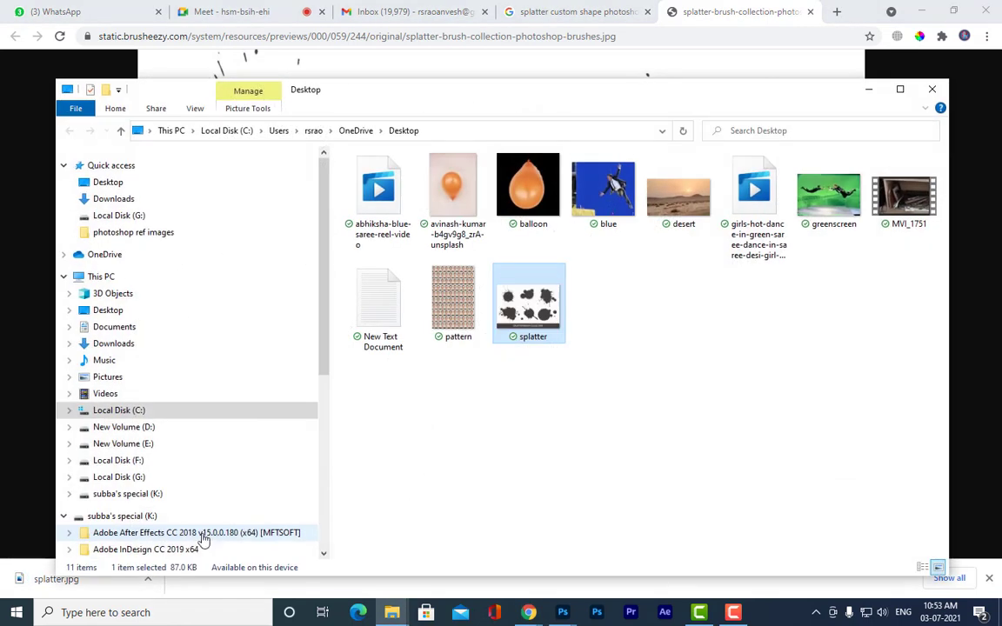
pyautogui.click(868, 89)
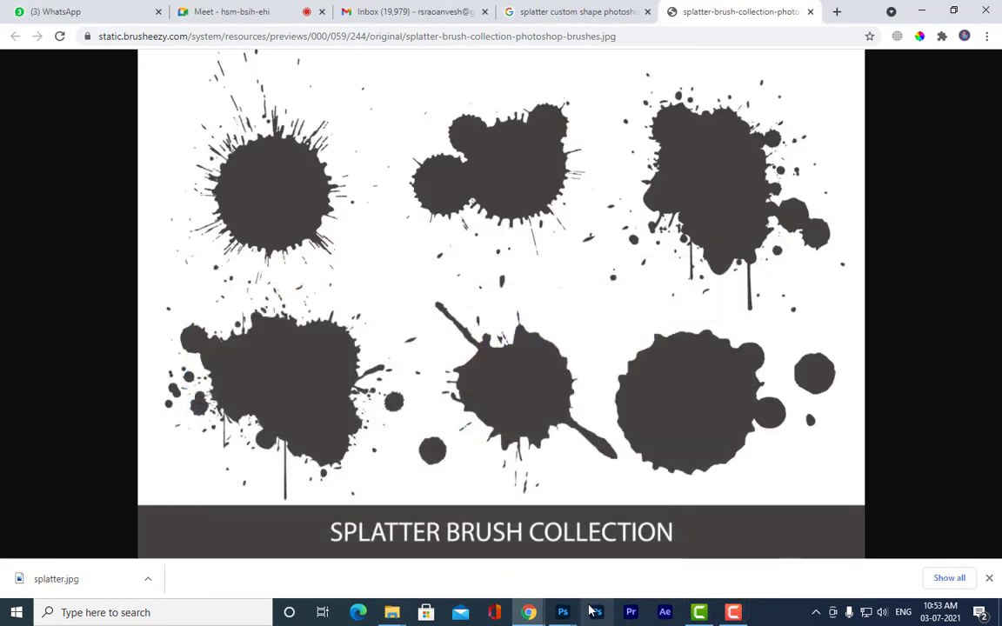
# Switch to Photoshop and open the splatter image from the Desktop.
pyautogui.moveTo(595, 612)
pyautogui.click(642, 574)
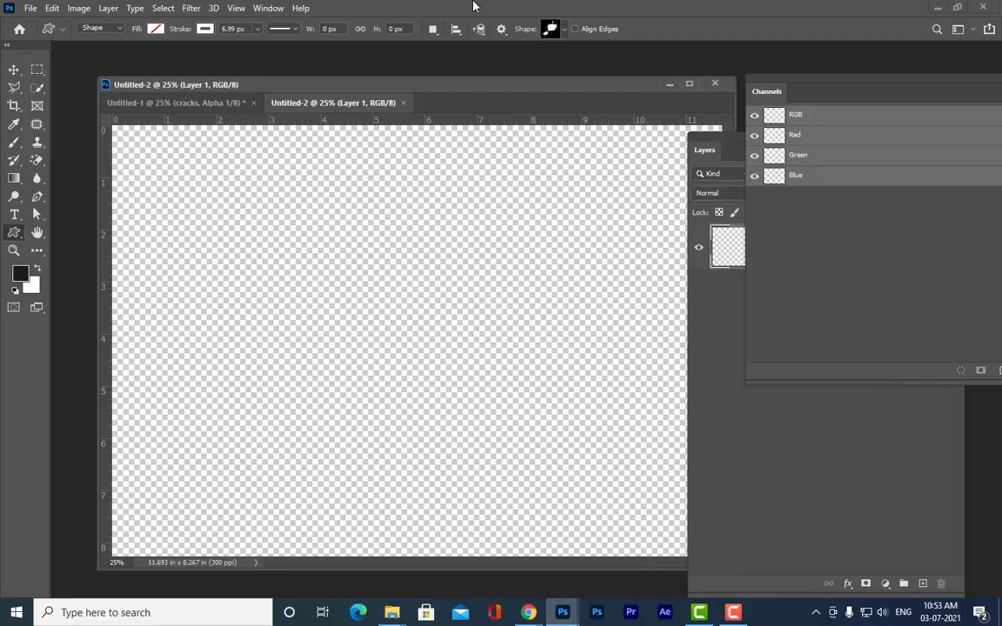
pyautogui.hotkey('ctrl', 'o')
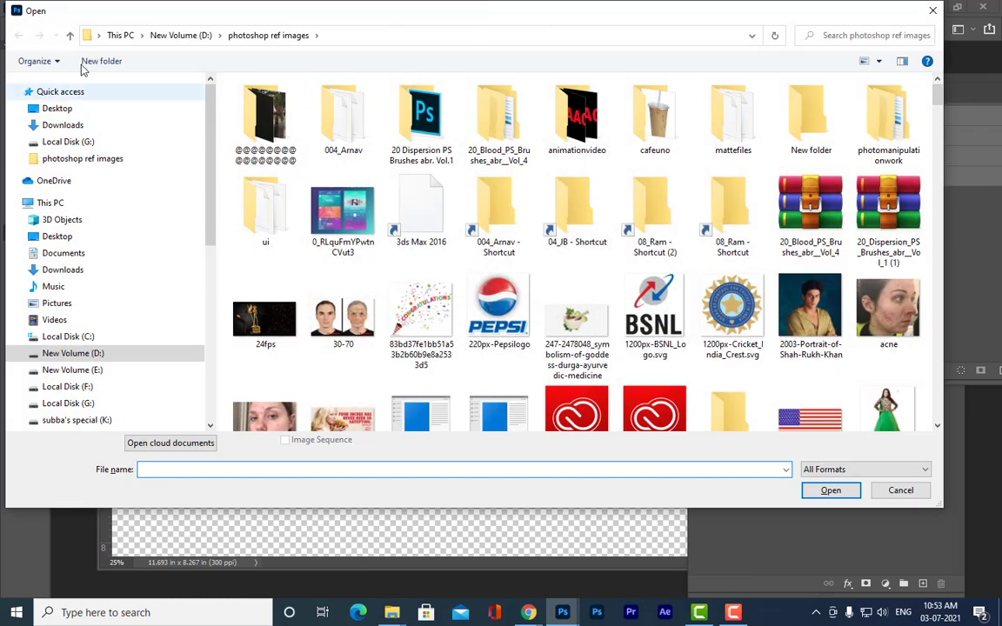
pyautogui.click(56, 107)
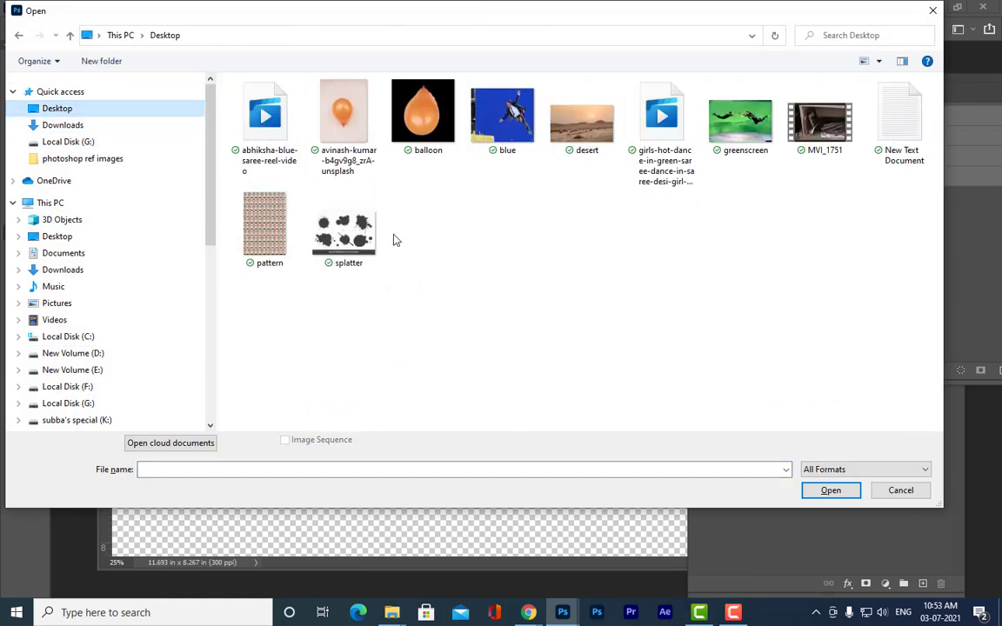
pyautogui.click(345, 233)
pyautogui.click(830, 490)
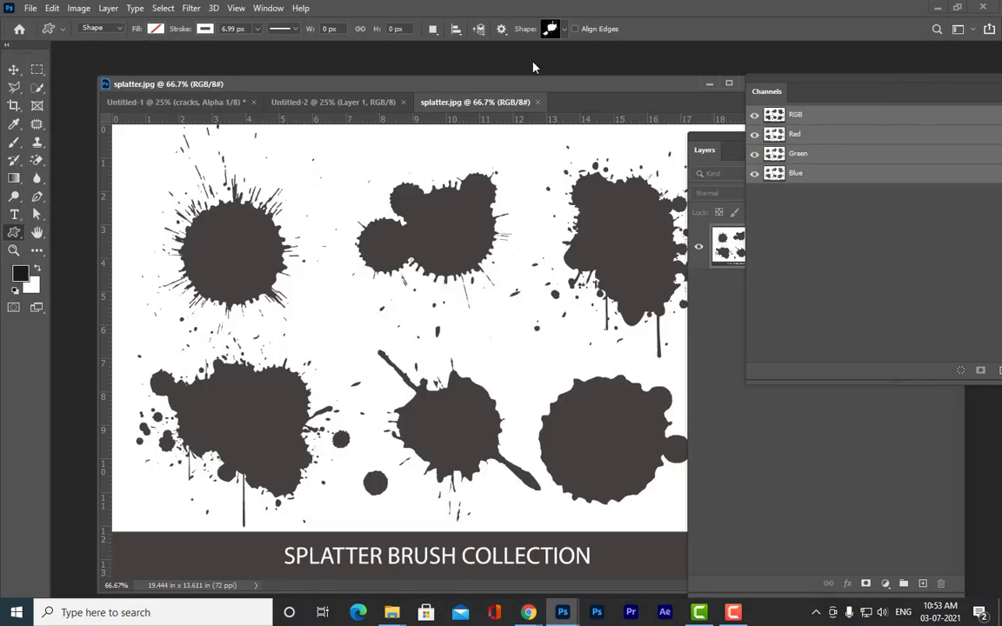
# Rearrange the splatter document window and the Channels and Layers panels so more of the image is uncovered.
pyautogui.moveTo(527, 90); pyautogui.dragTo(555, 91)
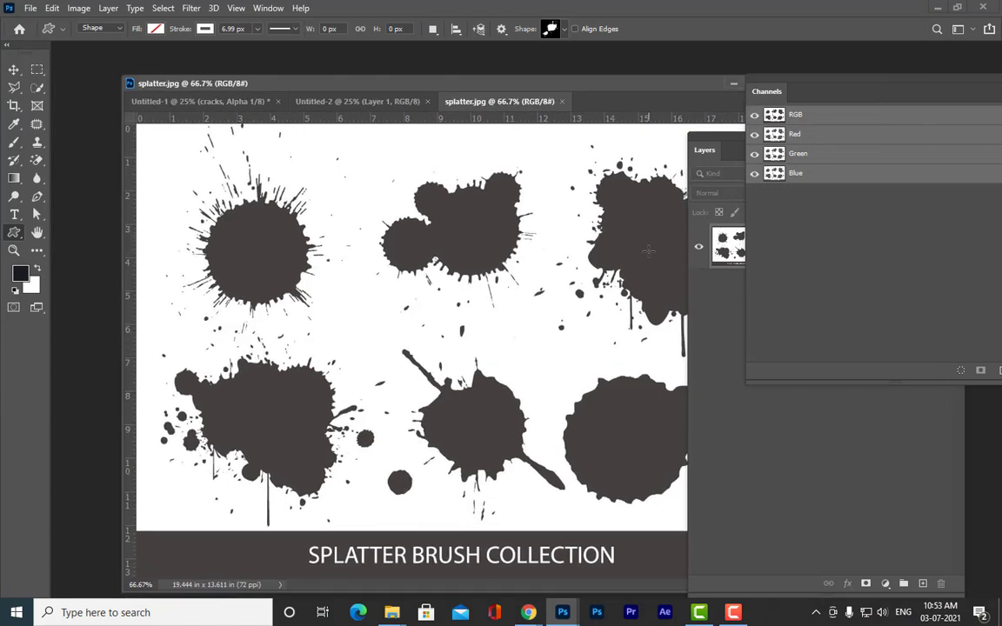
pyautogui.moveTo(773, 80); pyautogui.dragTo(838, 111)
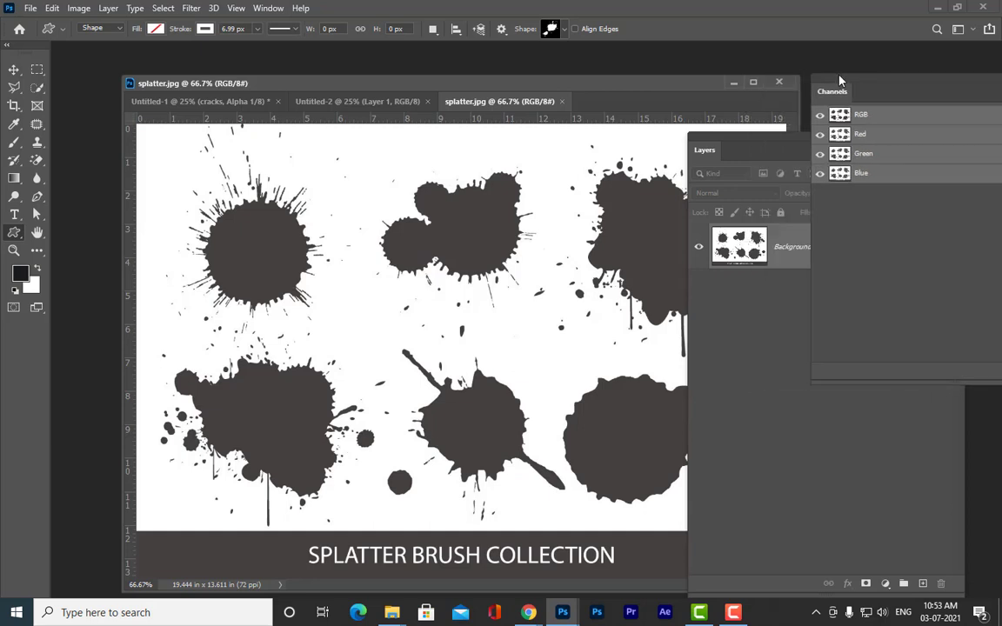
pyautogui.moveTo(497, 91); pyautogui.dragTo(474, 61)
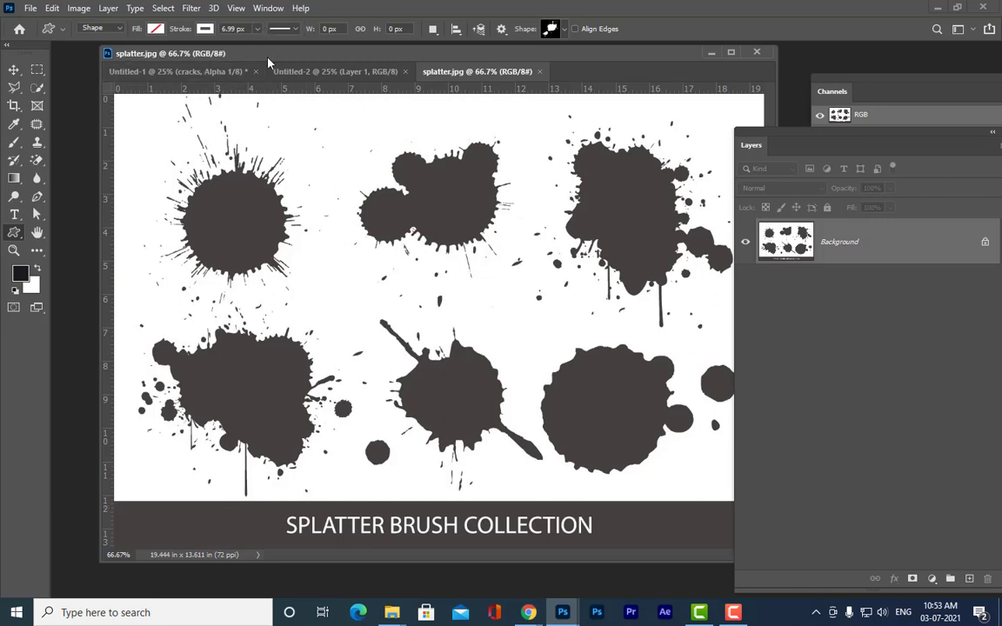
pyautogui.moveTo(244, 55); pyautogui.dragTo(267, 53)
pyautogui.moveTo(369, 62); pyautogui.dragTo(379, 62)
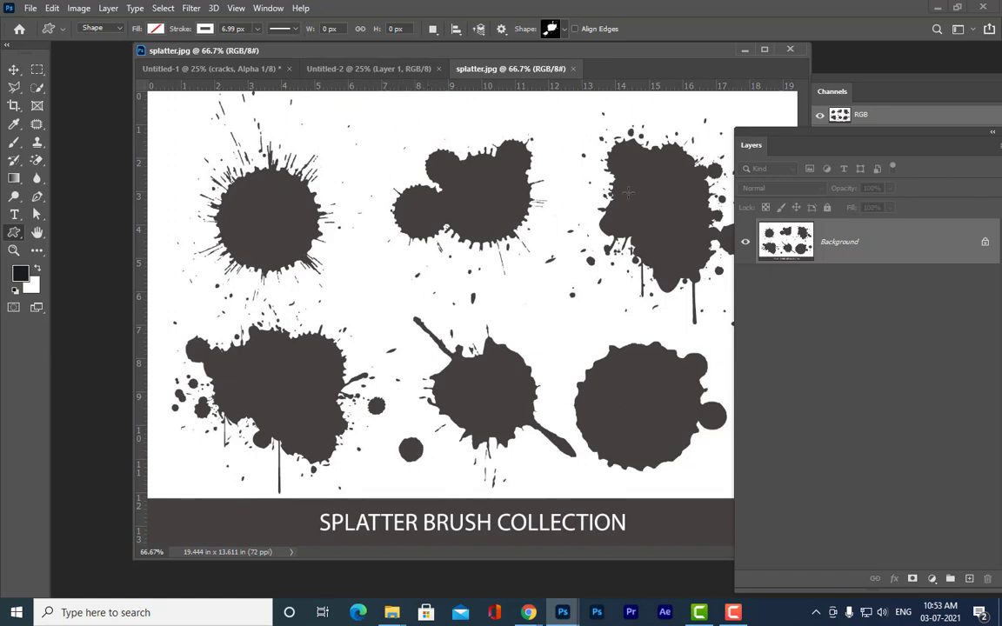
# Convert the locked Background into a regular layer and shift the Layers panel clear of the splatter image.
pyautogui.doubleClick(892, 250)
pyautogui.click(649, 94)
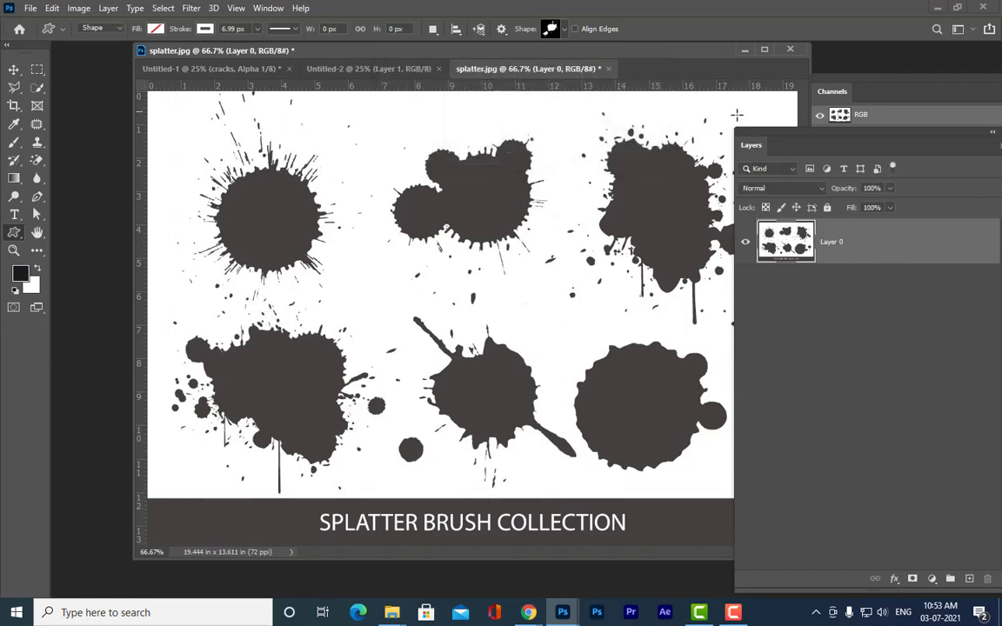
pyautogui.moveTo(760, 129); pyautogui.dragTo(800, 135)
pyautogui.moveTo(319, 52); pyautogui.dragTo(342, 62)
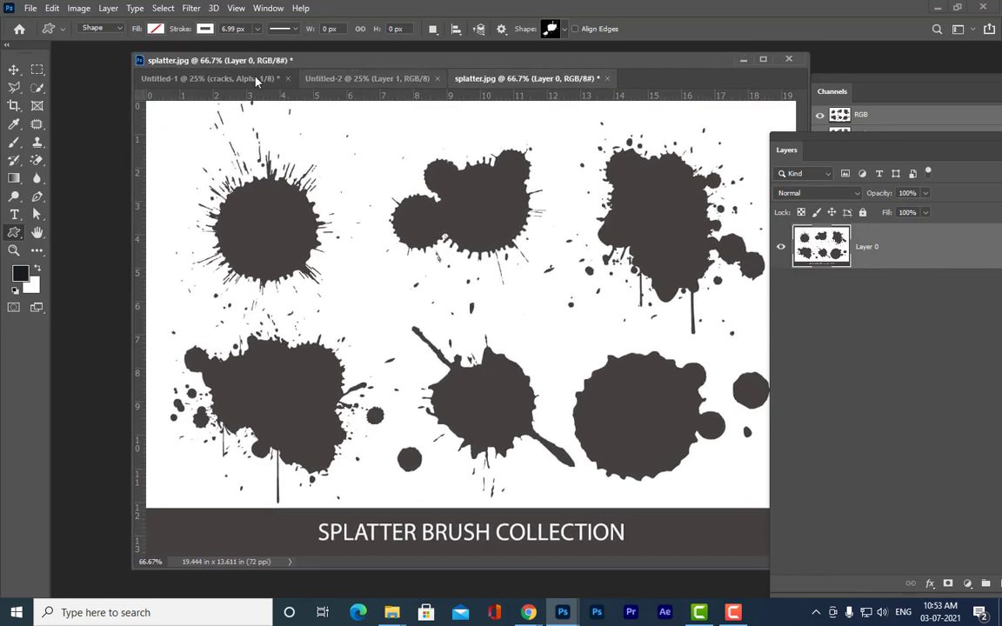
# Float the splatter document in its own window and outline the lower-left splatter with the Lasso tool.
pyautogui.rightClick(12, 89)
pyautogui.click(48, 88)
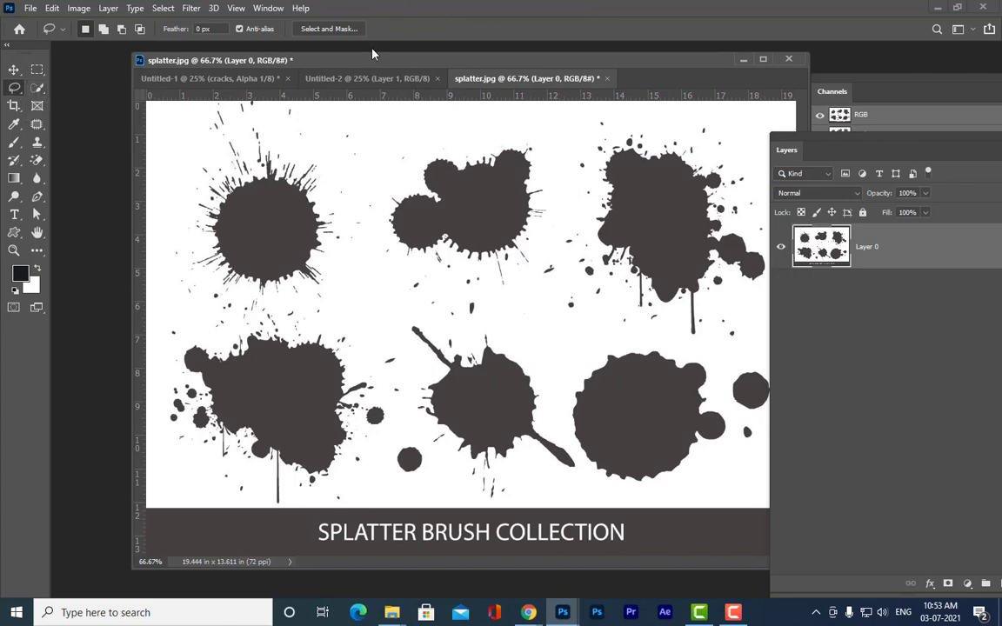
pyautogui.moveTo(362, 60); pyautogui.dragTo(185, 72)
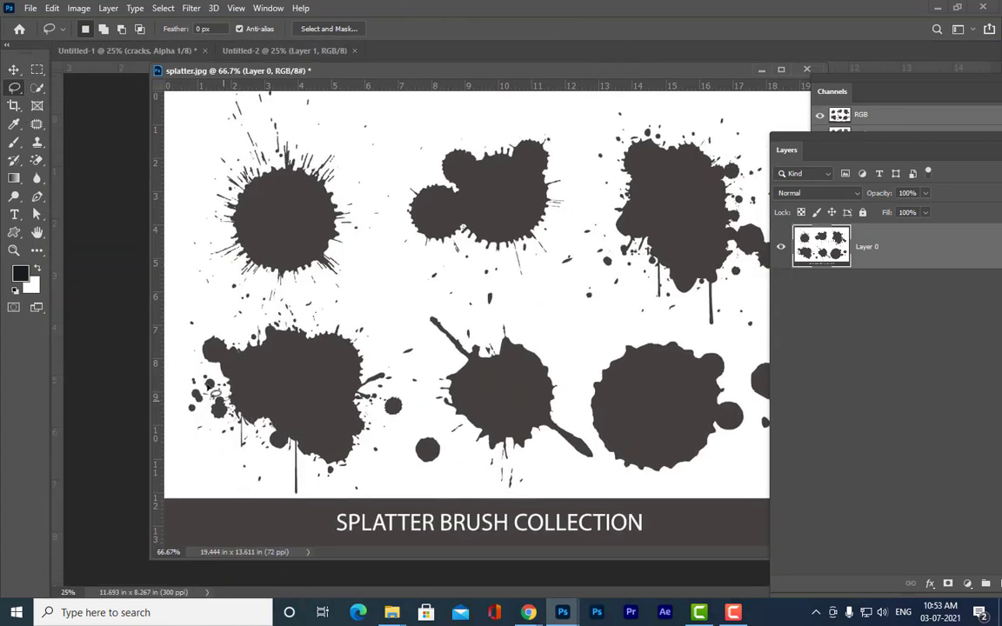
pyautogui.moveTo(211, 325)
pyautogui.mouseDown()
pyautogui.moveTo(271, 311)
pyautogui.moveTo(358, 315)
pyautogui.moveTo(411, 336)
pyautogui.moveTo(422, 351)
pyautogui.moveTo(421, 386)
pyautogui.moveTo(377, 490)
pyautogui.mouseUp()
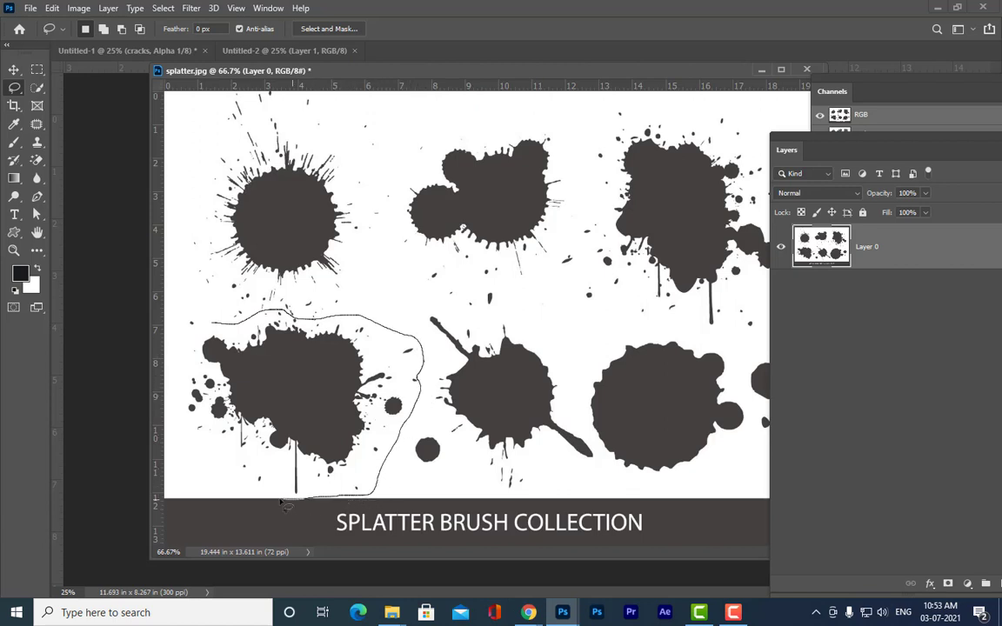
pyautogui.moveTo(233, 493)
pyautogui.mouseDown()
pyautogui.moveTo(173, 415)
pyautogui.moveTo(157, 357)
pyautogui.moveTo(174, 327)
pyautogui.moveTo(199, 320)
pyautogui.mouseUp()
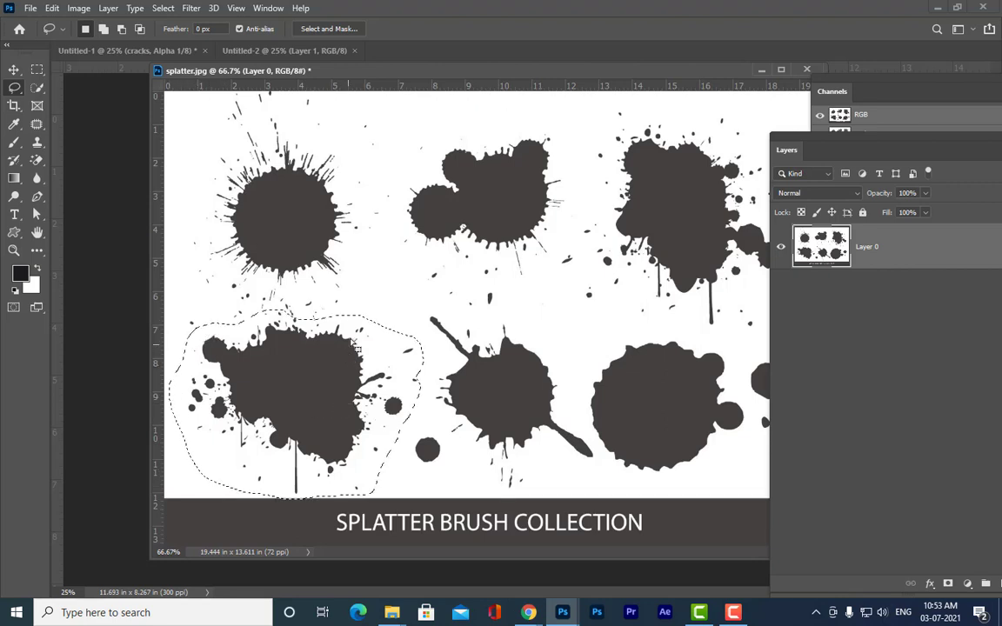
# Cut the selected splatter, paste it onto its own layer, and delete the layer holding the remaining splatters.
pyautogui.press('Delete')
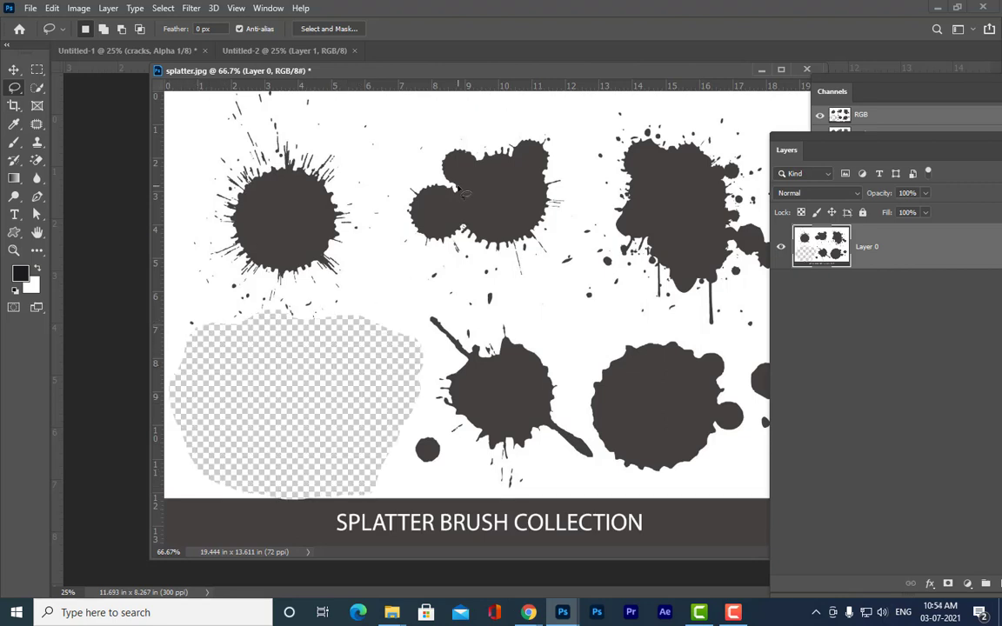
pyautogui.hotkey('ctrl', 'v')
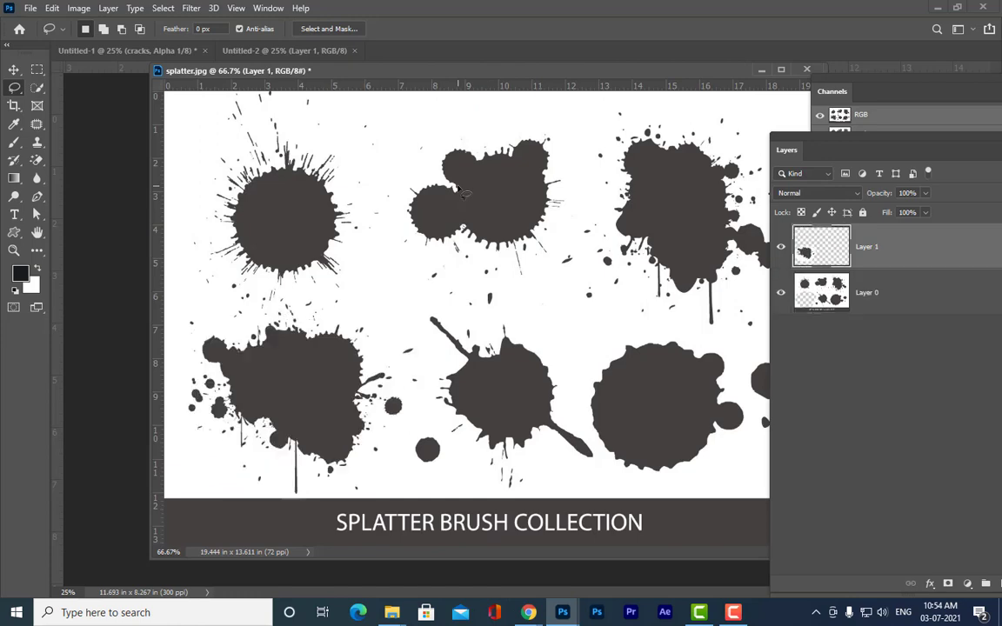
pyautogui.click(860, 288)
pyautogui.press('Delete')
# Move the splatter to the upper middle of the canvas and remove its white surroundings with the Magic Eraser.
pyautogui.press('v')
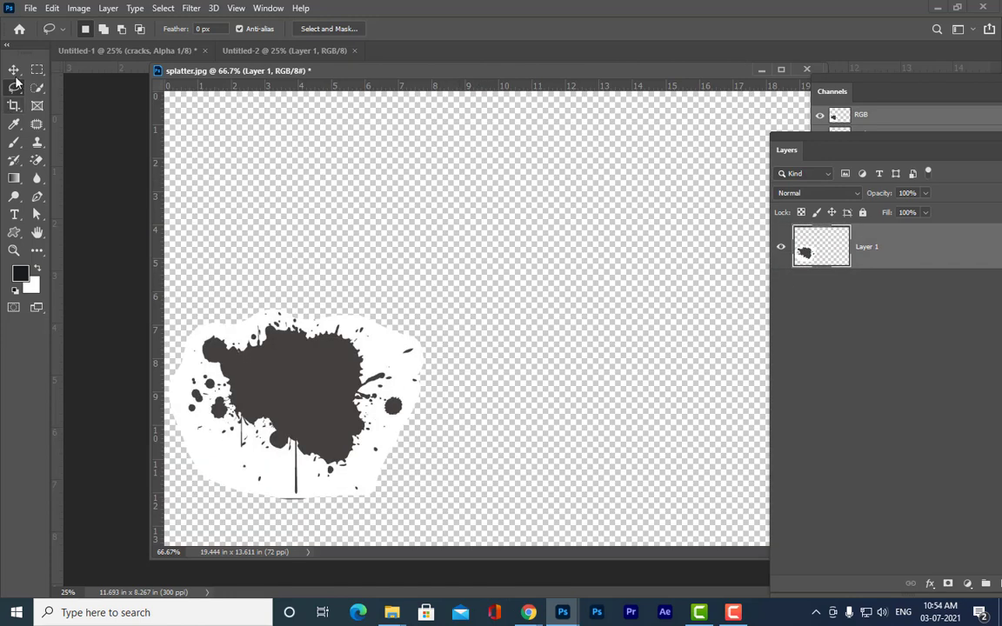
pyautogui.moveTo(383, 396); pyautogui.dragTo(575, 283)
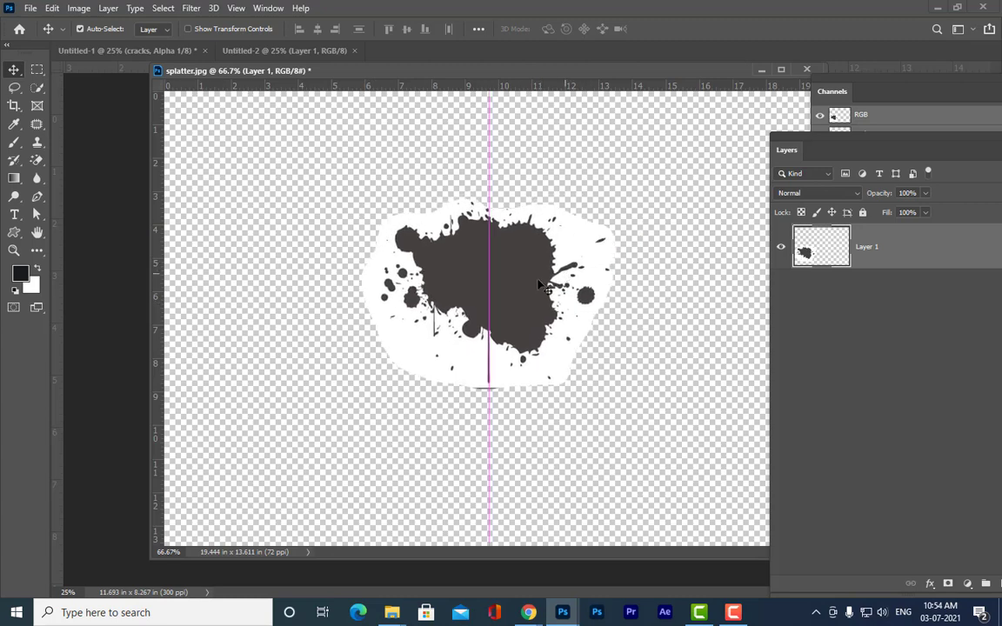
pyautogui.click(37, 161)
pyautogui.rightClick(39, 166)
pyautogui.click(100, 172)
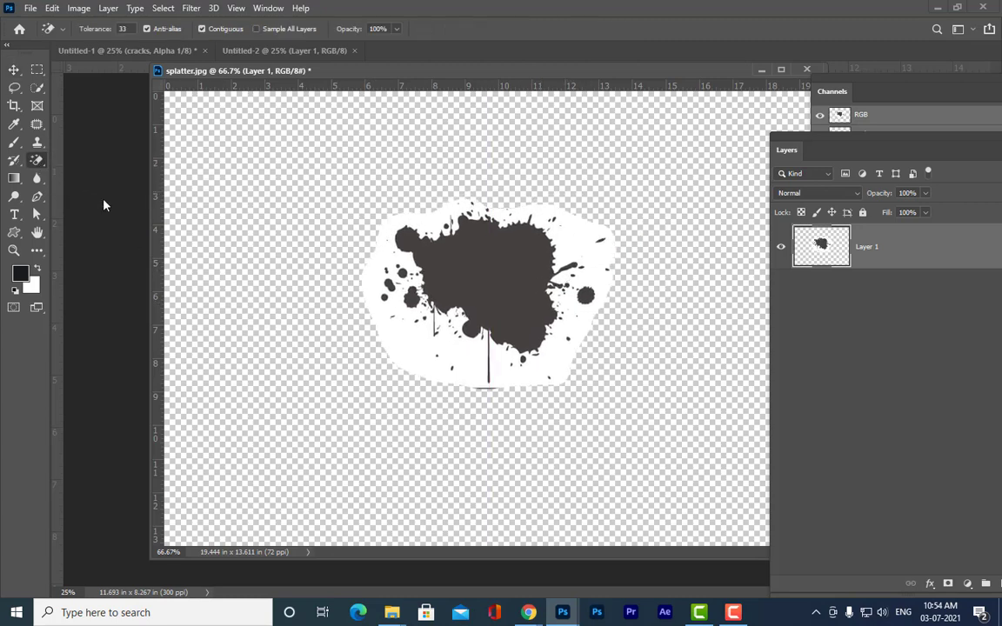
pyautogui.click(435, 368)
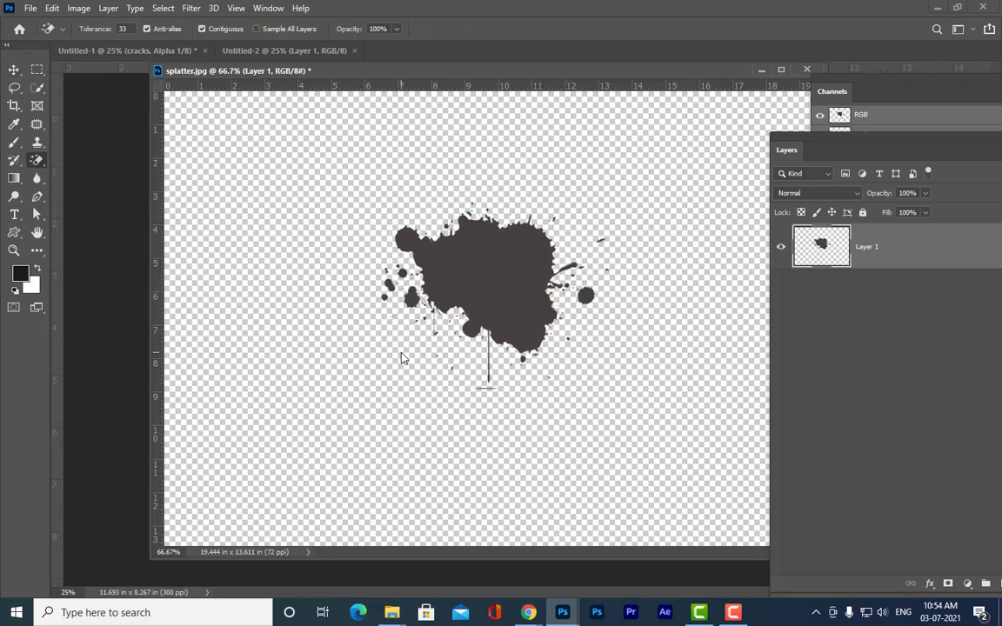
# Scale the splatter up to about 154% and position it in the middle of the canvas.
pyautogui.click(14, 69)
pyautogui.moveTo(508, 73); pyautogui.dragTo(440, 70)
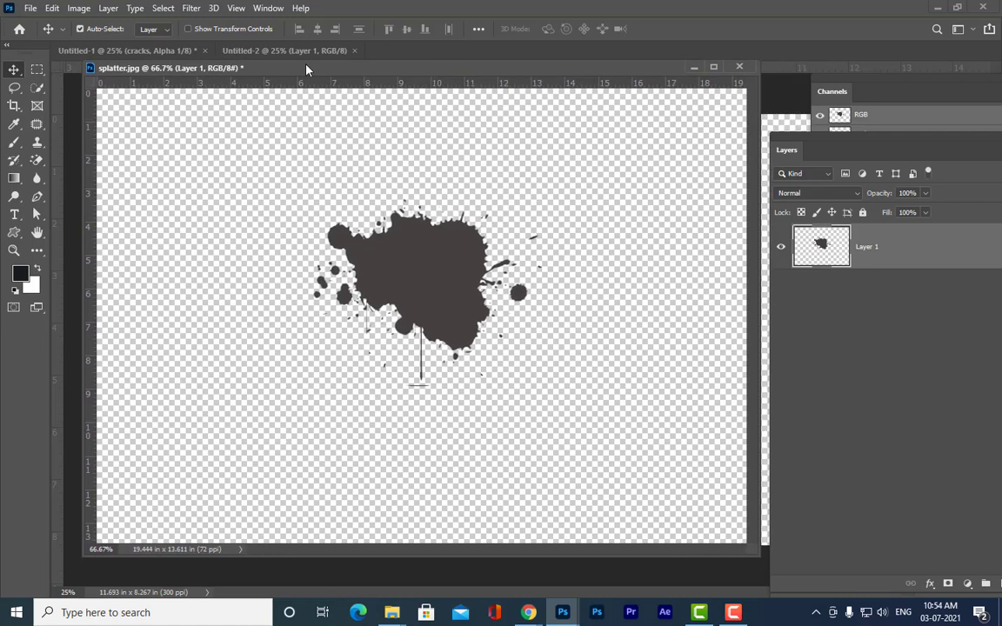
pyautogui.moveTo(305, 69); pyautogui.dragTo(309, 80)
pyautogui.moveTo(475, 274)
pyautogui.mouseDown()
pyautogui.moveTo(483, 280)
pyautogui.moveTo(466, 275)
pyautogui.mouseUp()
pyautogui.hotkey('ctrl', 't')
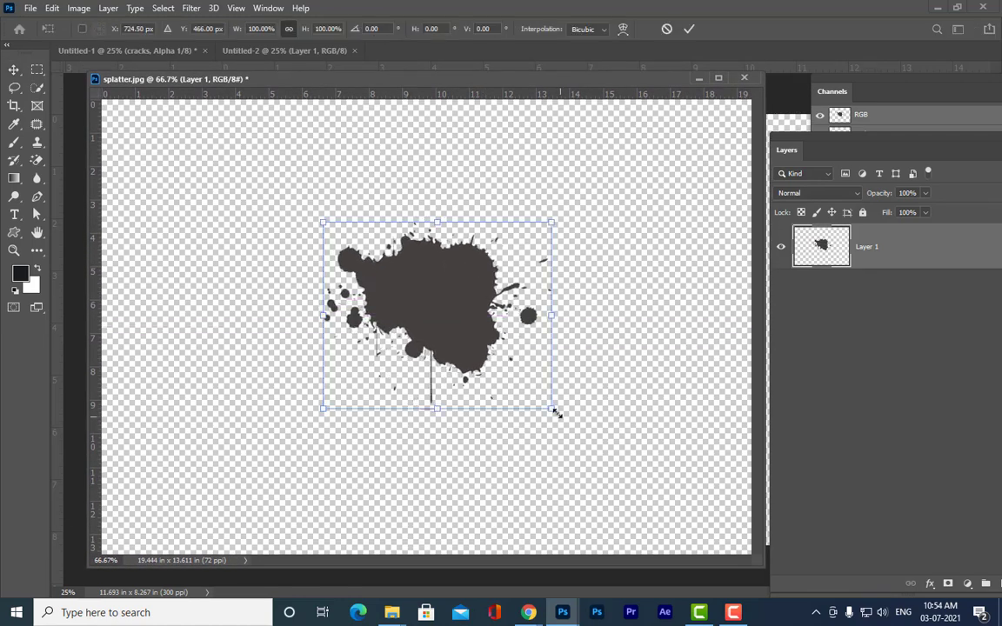
pyautogui.moveTo(551, 406); pyautogui.dragTo(613, 459)
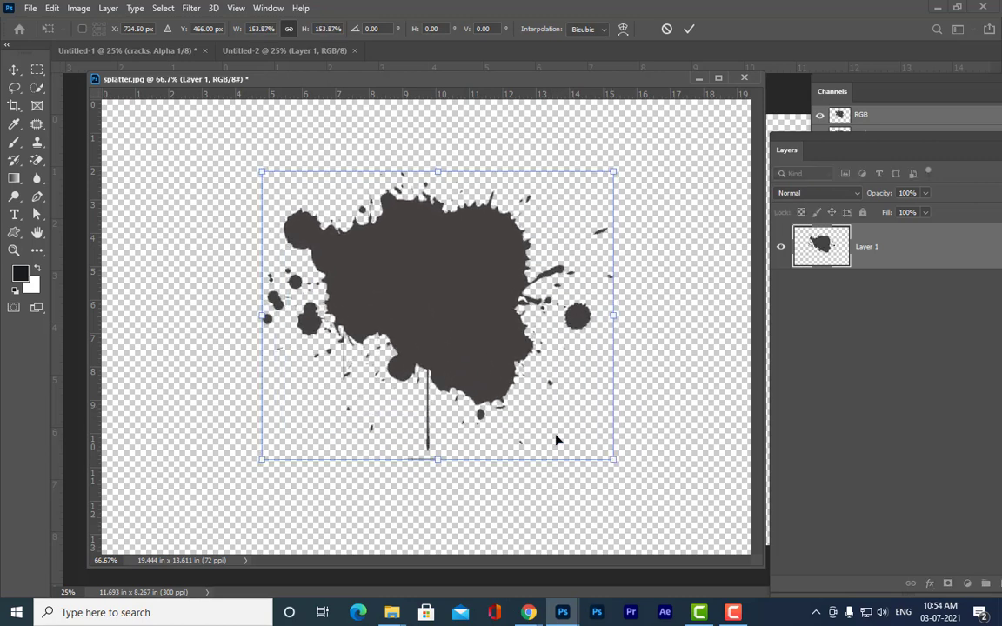
pyautogui.moveTo(460, 341); pyautogui.dragTo(461, 355)
pyautogui.moveTo(611, 180)
pyautogui.mouseDown()
pyautogui.moveTo(622, 161)
pyautogui.moveTo(615, 179)
pyautogui.mouseUp()
pyautogui.press('Return')
pyautogui.moveTo(429, 318); pyautogui.dragTo(439, 329)
pyautogui.moveTo(513, 337); pyautogui.dragTo(495, 320)
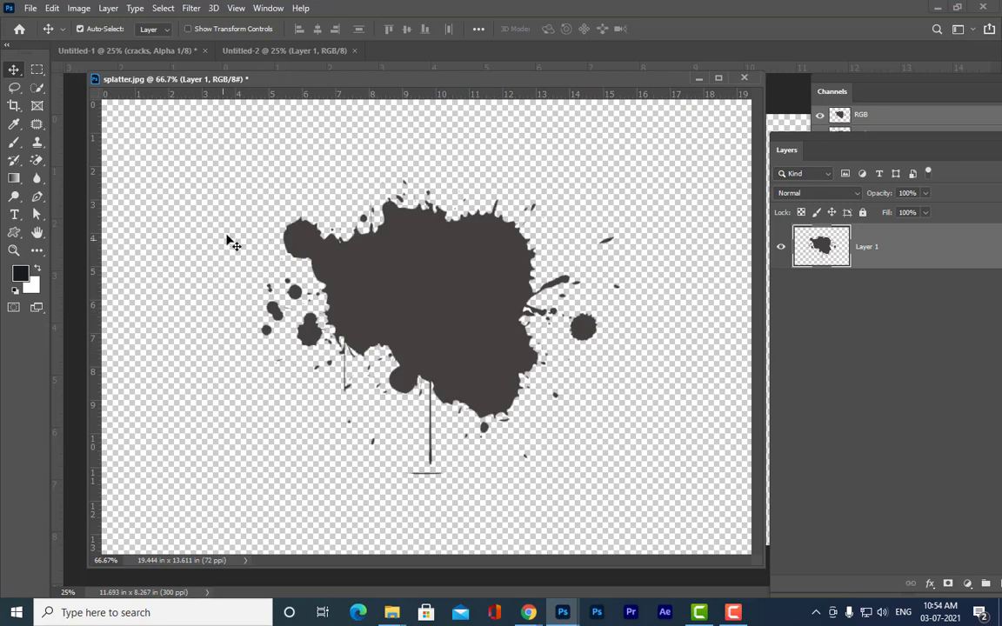
# Activate the Custom Shape tool and look through the available custom shapes.
pyautogui.click(14, 232)
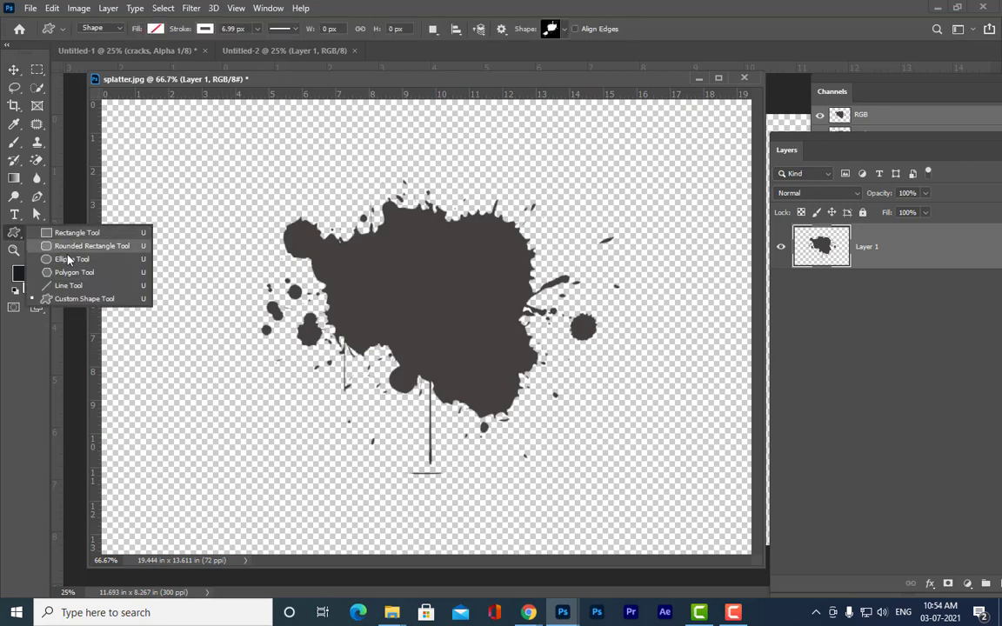
pyautogui.click(83, 302)
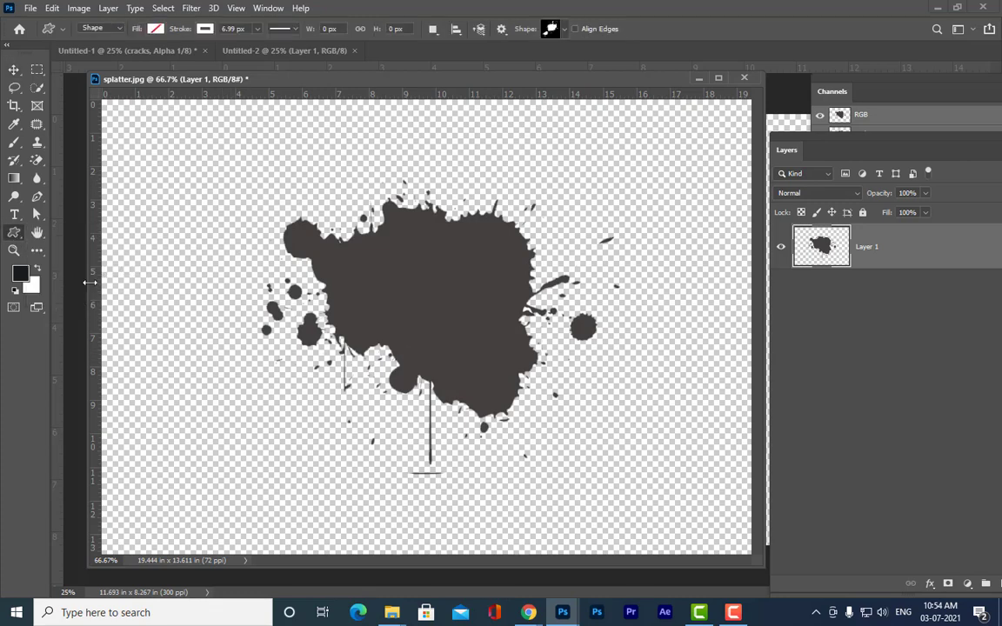
pyautogui.click(565, 30)
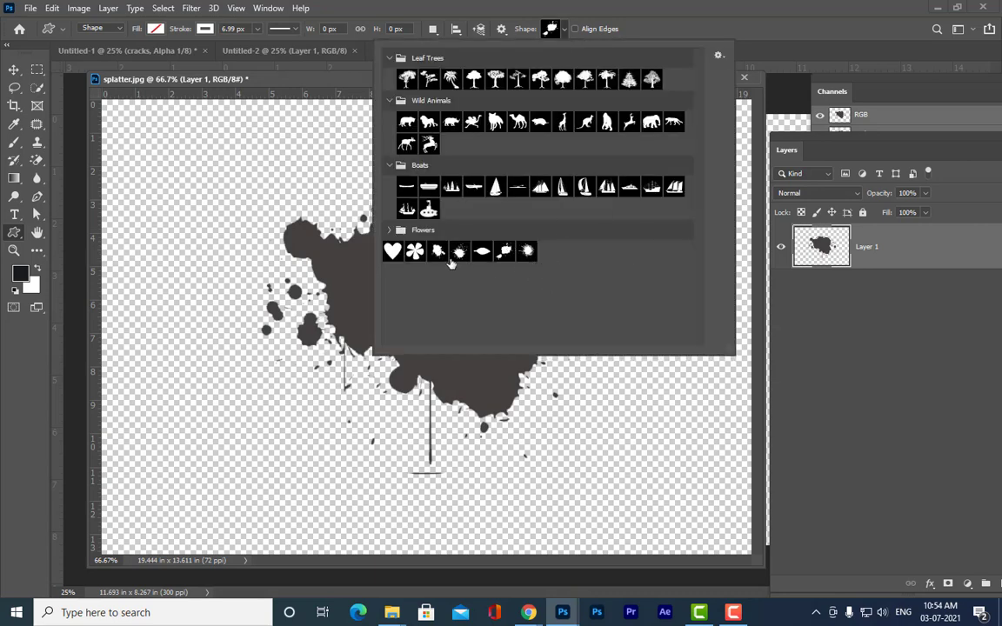
pyautogui.click(729, 6)
# Load the outline of the splatter on Layer 1 as a selection.
pyautogui.moveTo(825, 149); pyautogui.dragTo(662, 138)
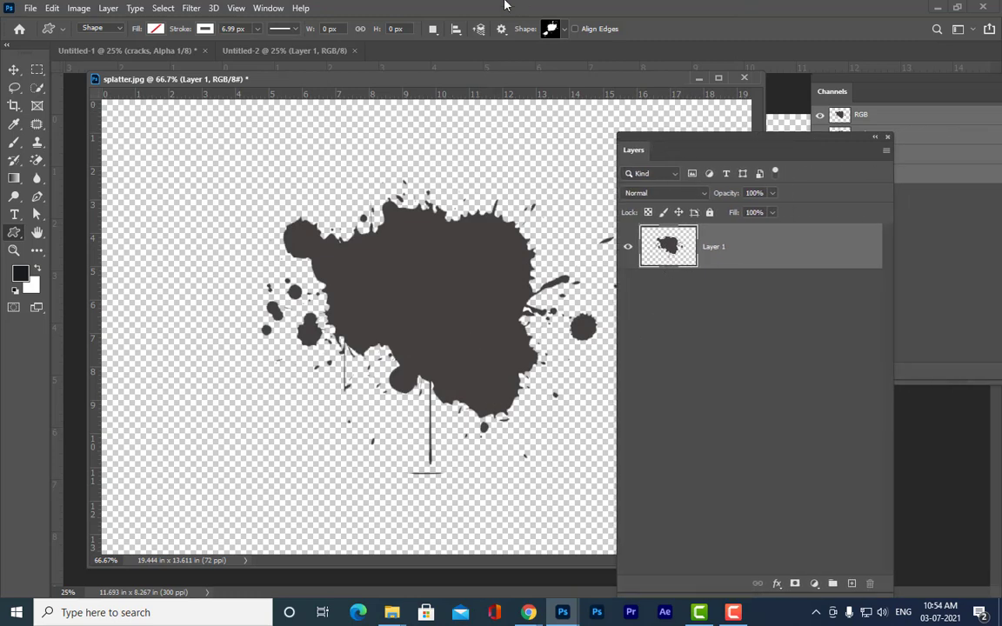
pyautogui.moveTo(631, 136); pyautogui.dragTo(639, 138)
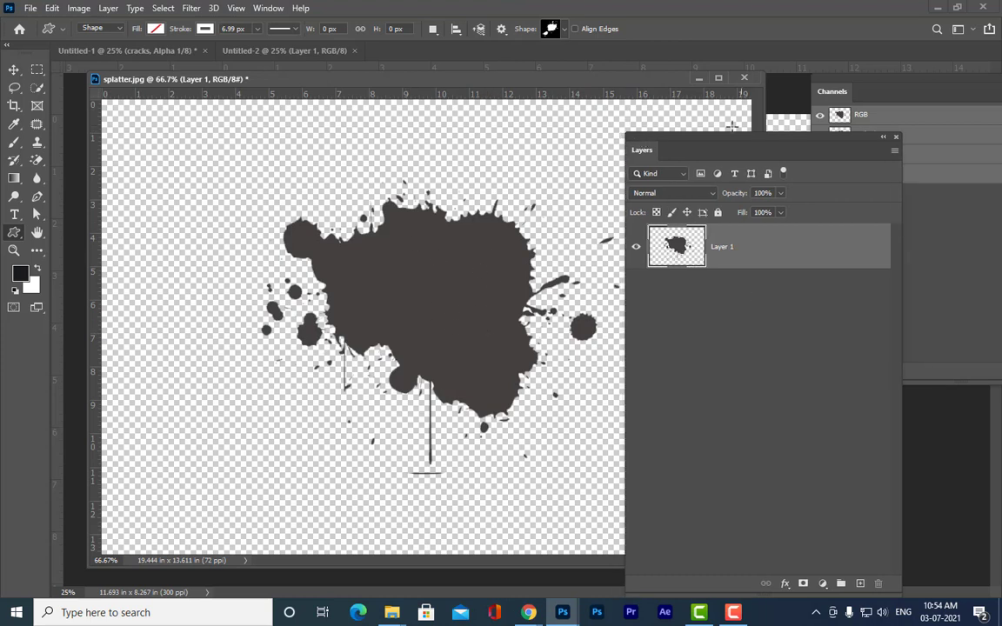
pyautogui.moveTo(726, 141); pyautogui.dragTo(743, 142)
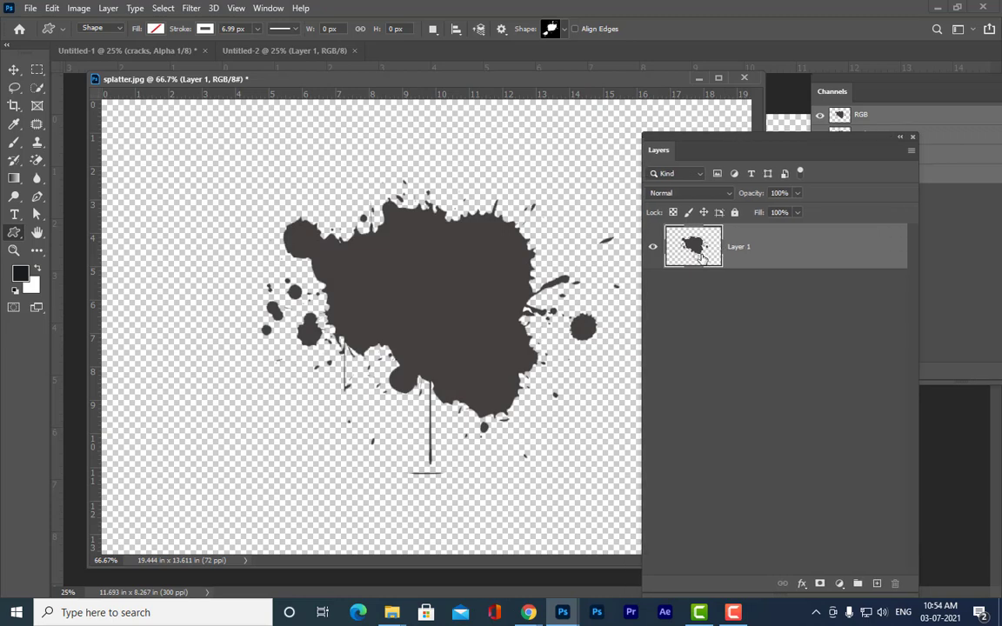
pyautogui.moveTo(703, 255); pyautogui.dragTo(706, 261)
pyautogui.keyDown('ctrl'); pyautogui.click(705, 261); pyautogui.keyUp('ctrl')
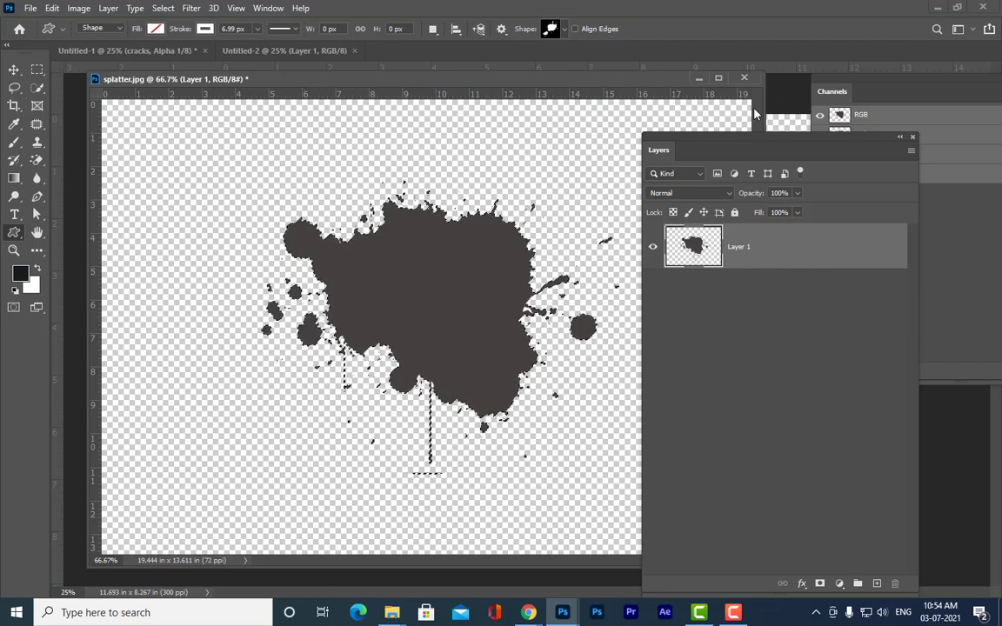
pyautogui.moveTo(742, 144); pyautogui.dragTo(751, 144)
# Show the Paths panel, place it beside the splatter over the Layers panel, and shorten it.
pyautogui.click(268, 7)
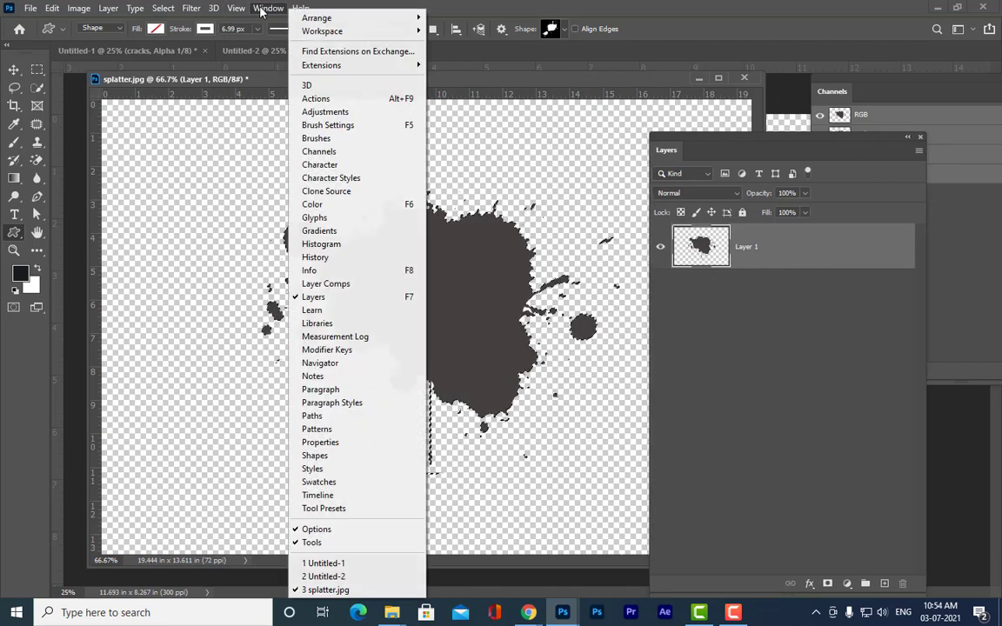
pyautogui.click(322, 416)
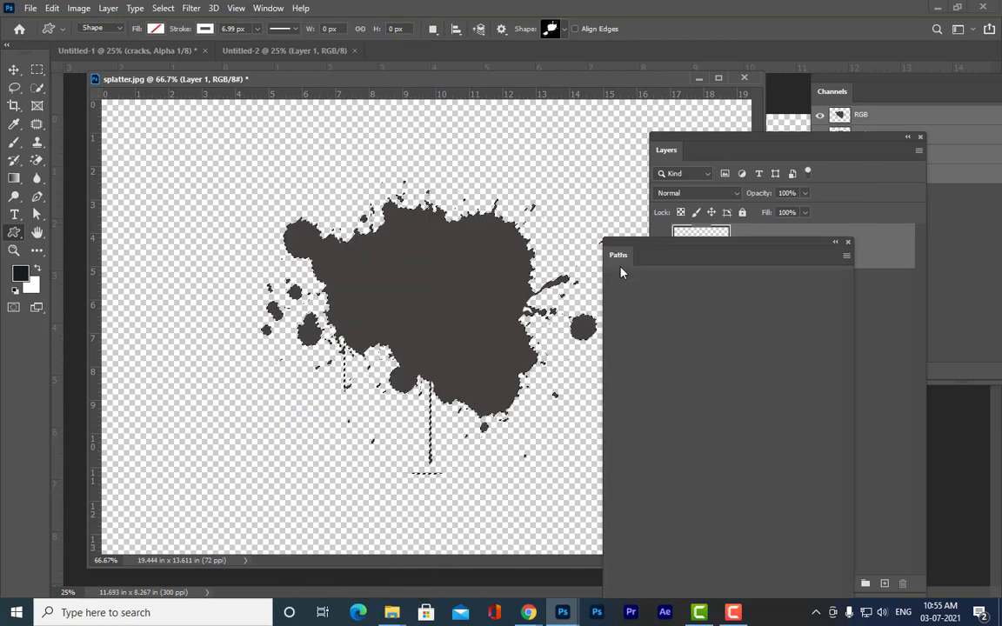
pyautogui.moveTo(620, 255); pyautogui.dragTo(687, 148)
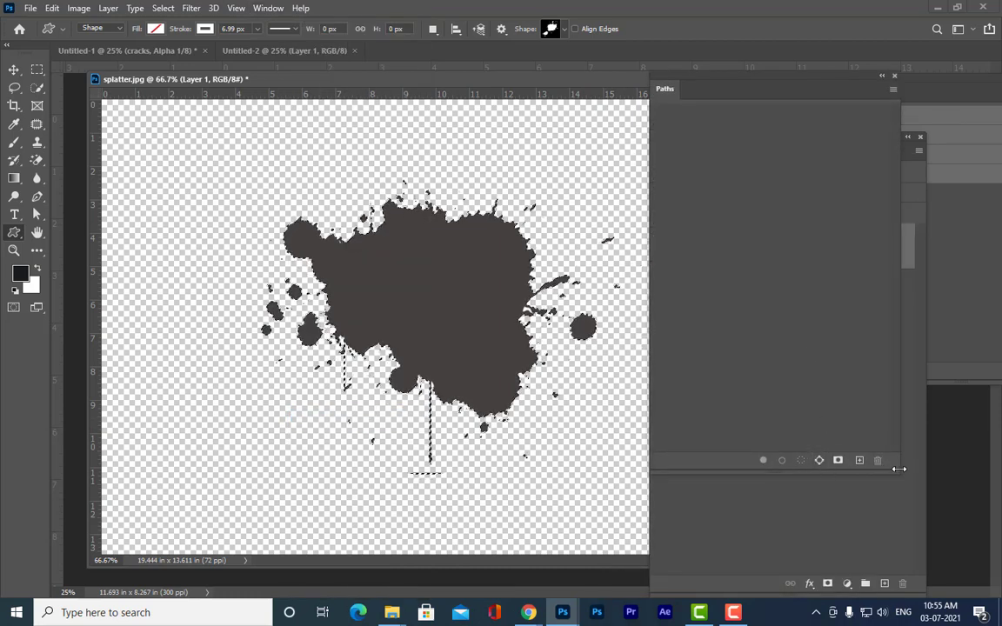
pyautogui.moveTo(893, 470); pyautogui.dragTo(893, 380)
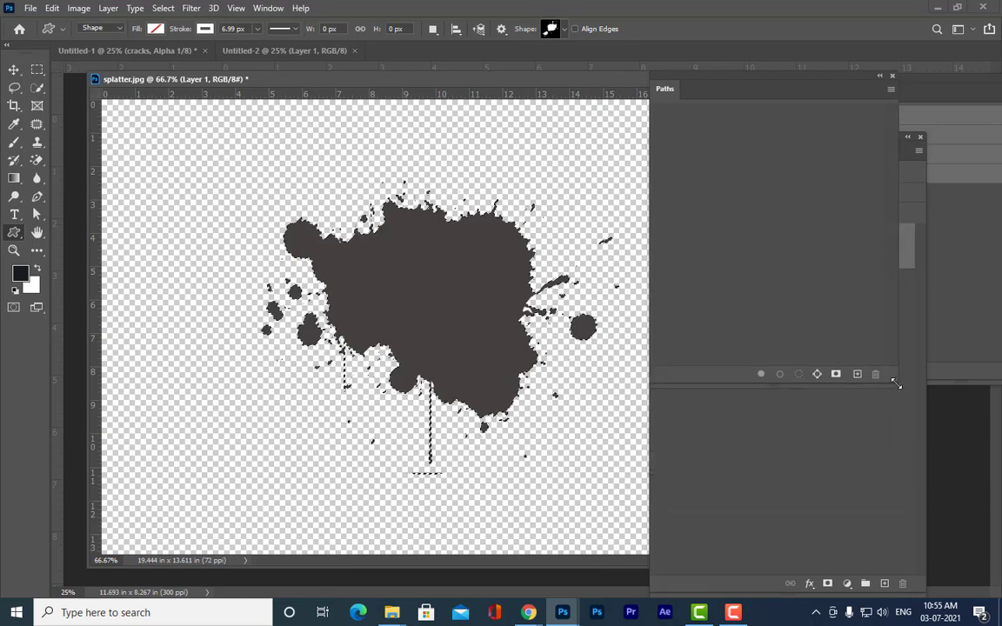
# Convert the splatter selection into a work path and define it as a custom shape named newsplattershape.
pyautogui.click(817, 375)
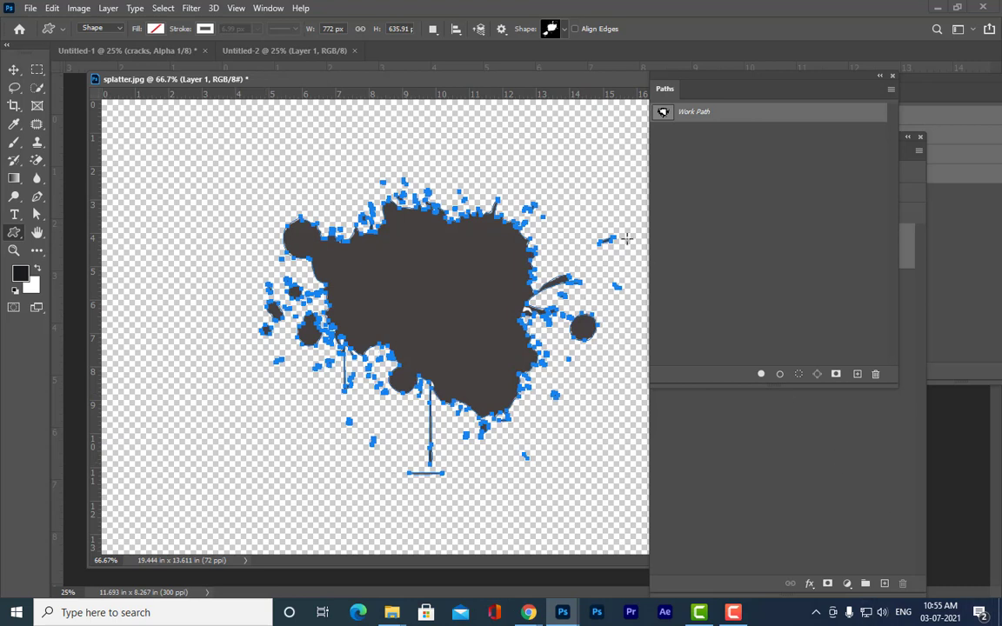
pyautogui.moveTo(195, 82); pyautogui.dragTo(190, 84)
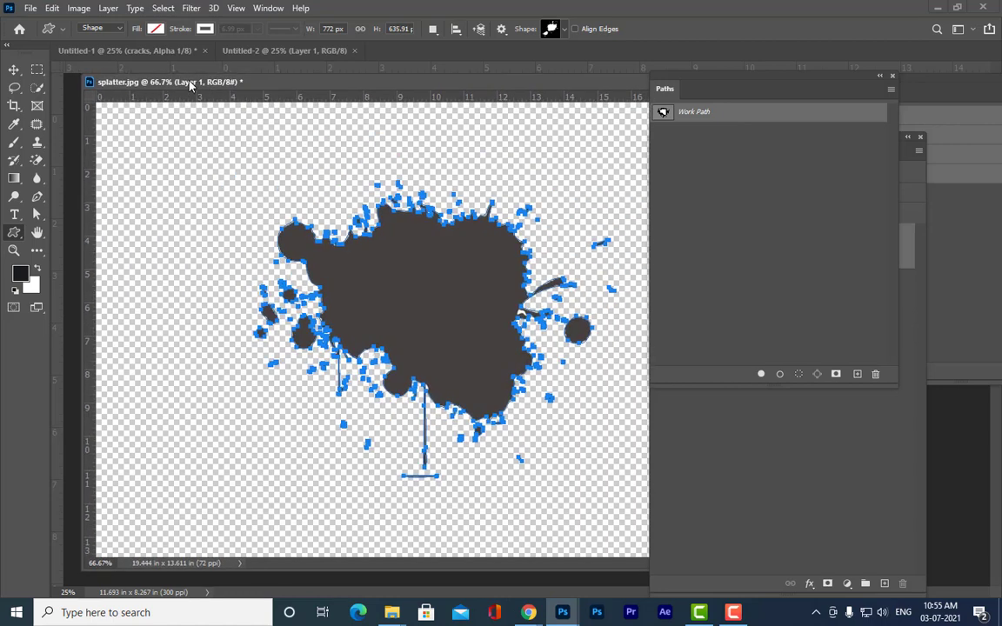
pyautogui.click(52, 8)
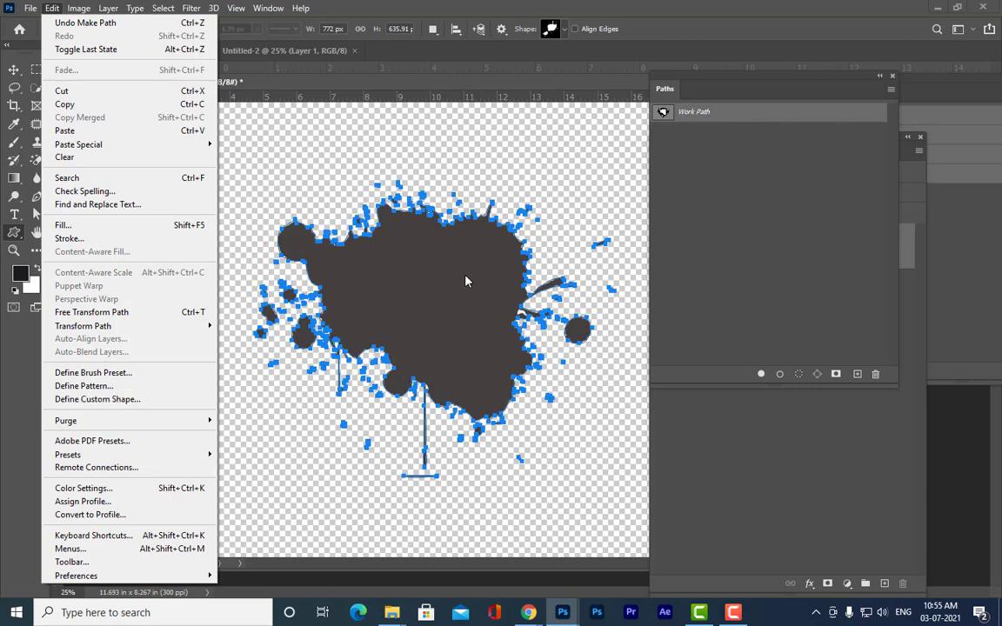
pyautogui.click(135, 409)
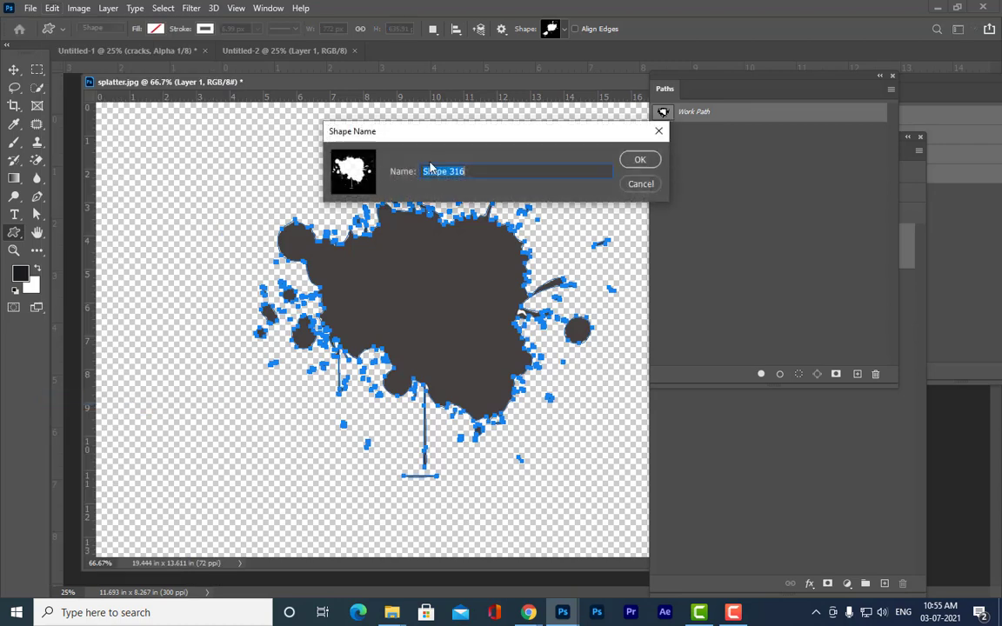
pyautogui.click(470, 171)
pyautogui.moveTo(470, 170); pyautogui.dragTo(272, 172)
pyautogui.write('newsplattershape')
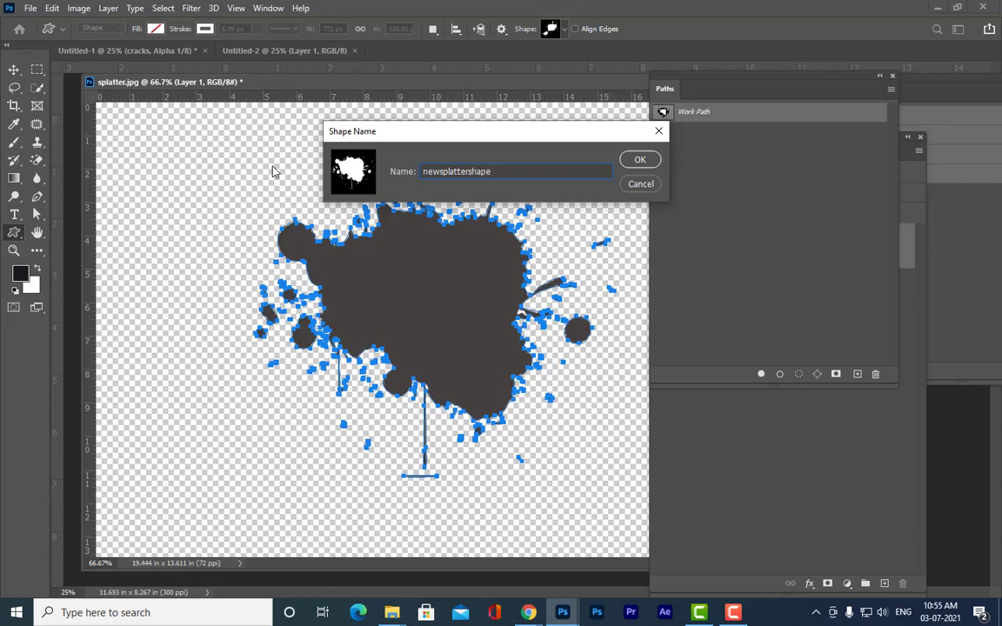
pyautogui.click(633, 160)
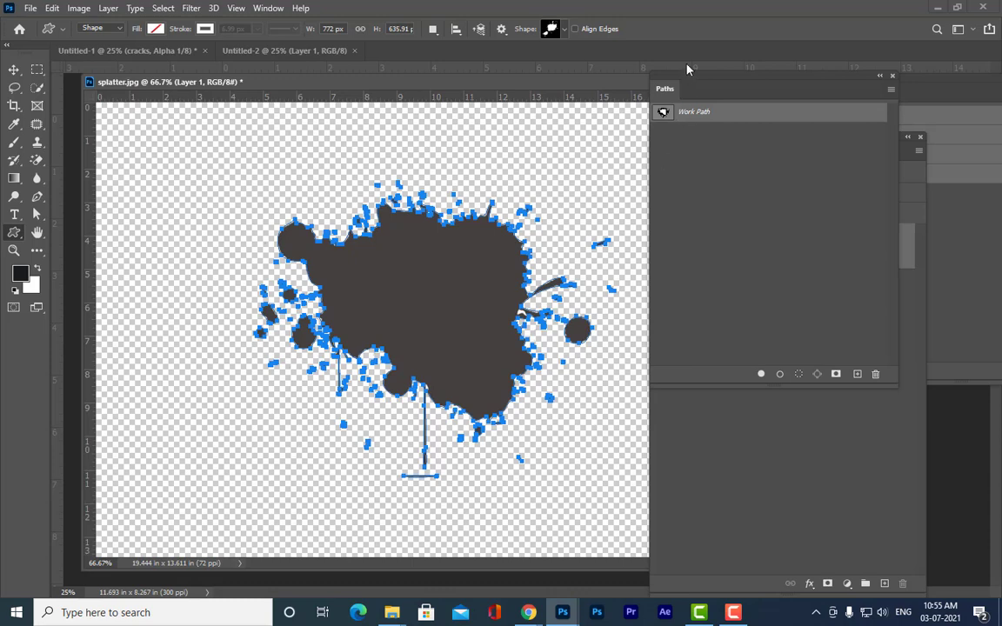
# Close splatter.jpg without saving and switch to the Untitled-1 document with the CRACKS text.
pyautogui.moveTo(674, 81); pyautogui.dragTo(675, 263)
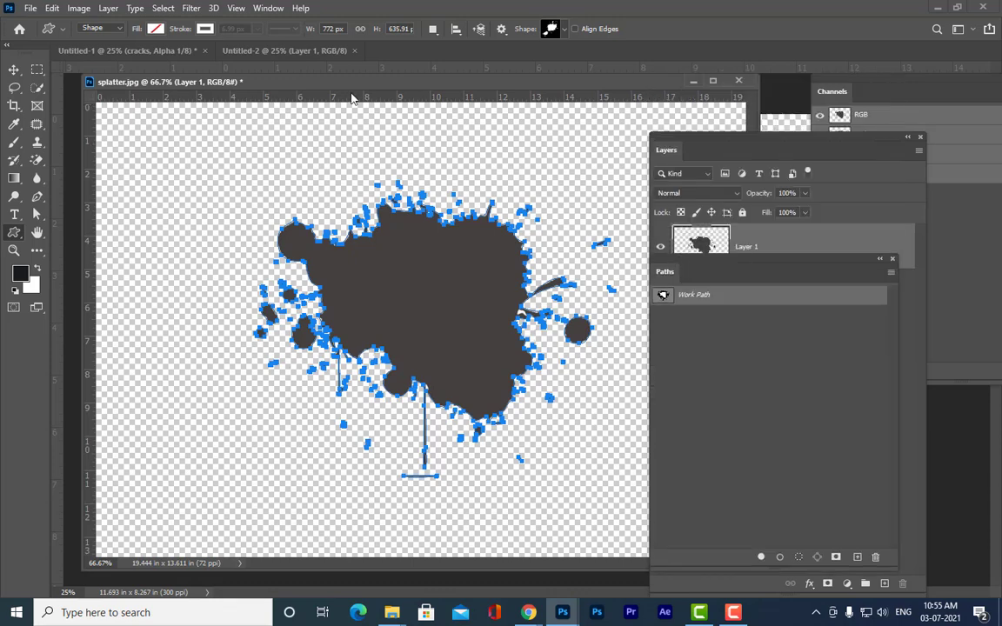
pyautogui.moveTo(391, 85); pyautogui.dragTo(104, 287)
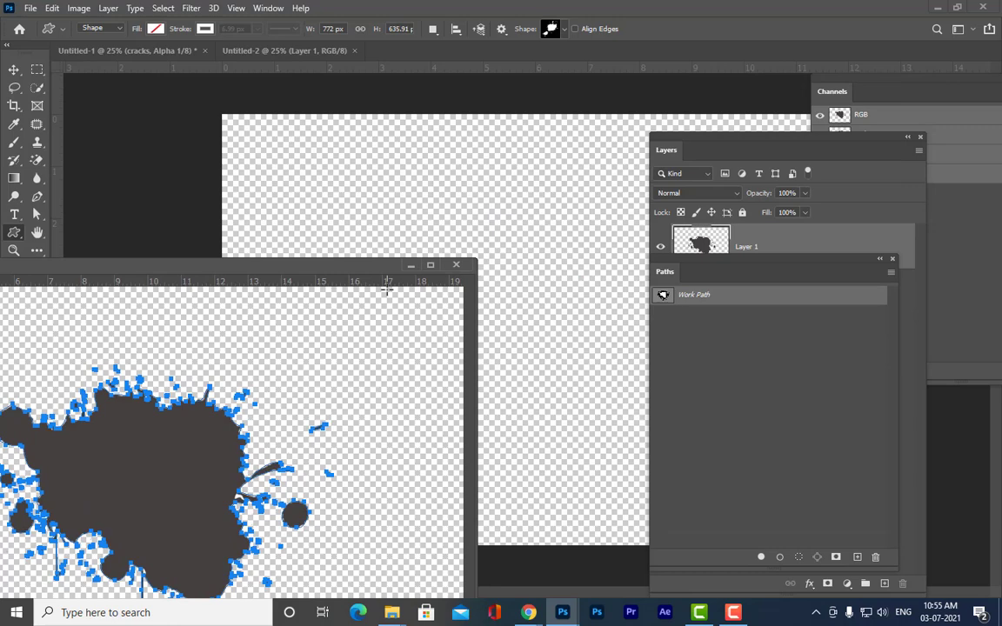
pyautogui.click(457, 265)
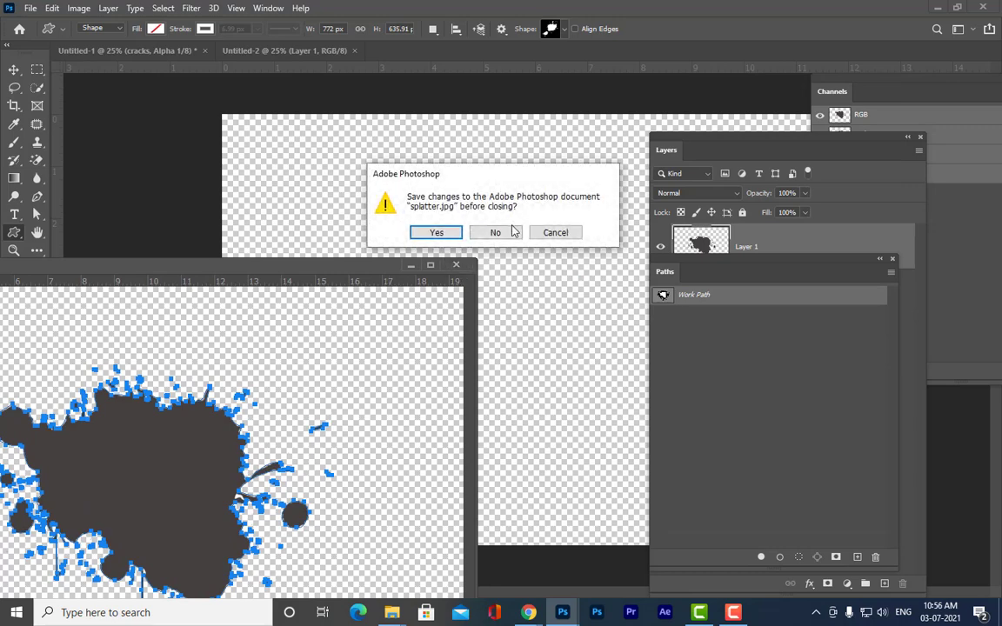
pyautogui.click(459, 214)
pyautogui.click(134, 53)
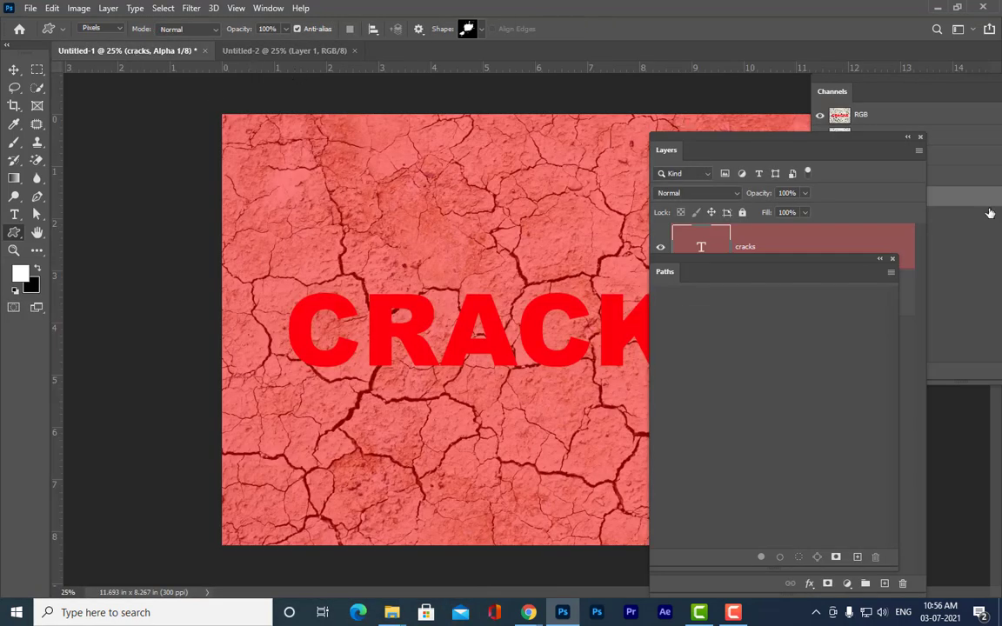
# Close the Paths panel, float the Untitled-1 document, and arrange the Layers and Channels panels beside the artwork.
pyautogui.moveTo(702, 261); pyautogui.dragTo(702, 310)
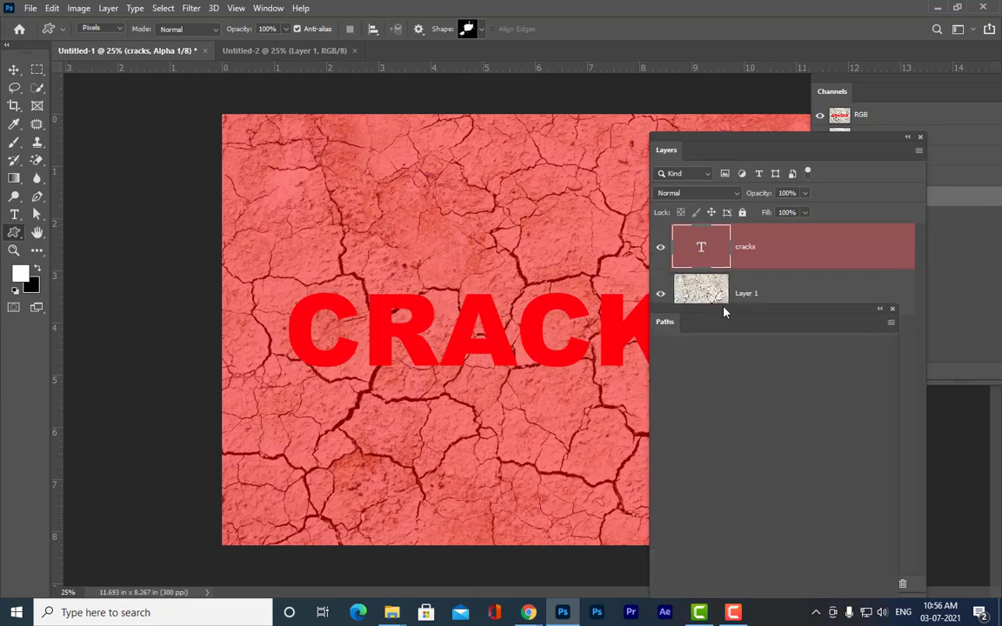
pyautogui.click(888, 310)
pyautogui.moveTo(698, 139); pyautogui.dragTo(870, 143)
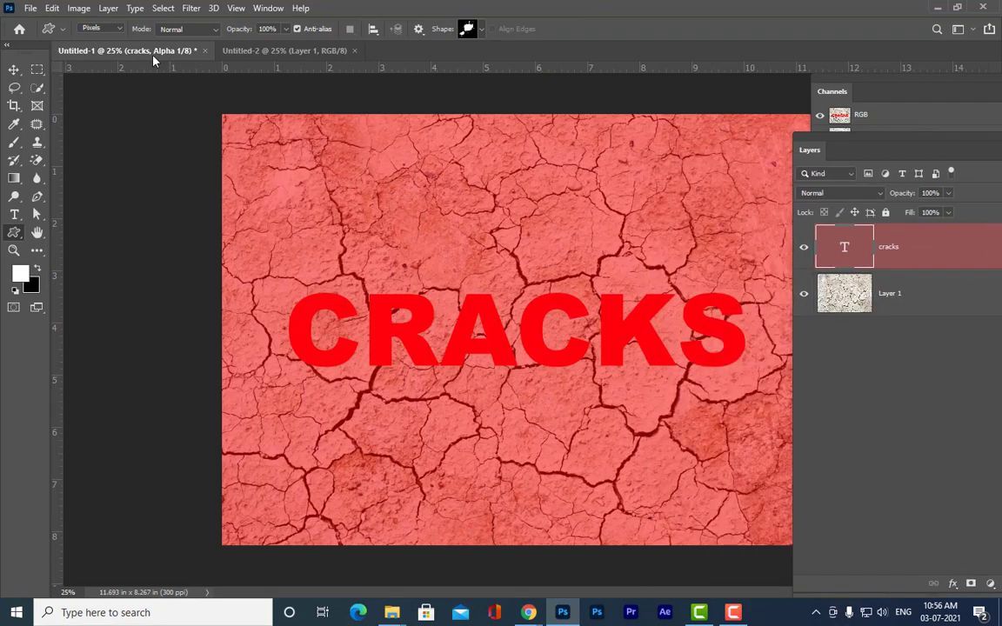
pyautogui.moveTo(147, 54); pyautogui.dragTo(233, 85)
pyautogui.moveTo(316, 87); pyautogui.dragTo(307, 88)
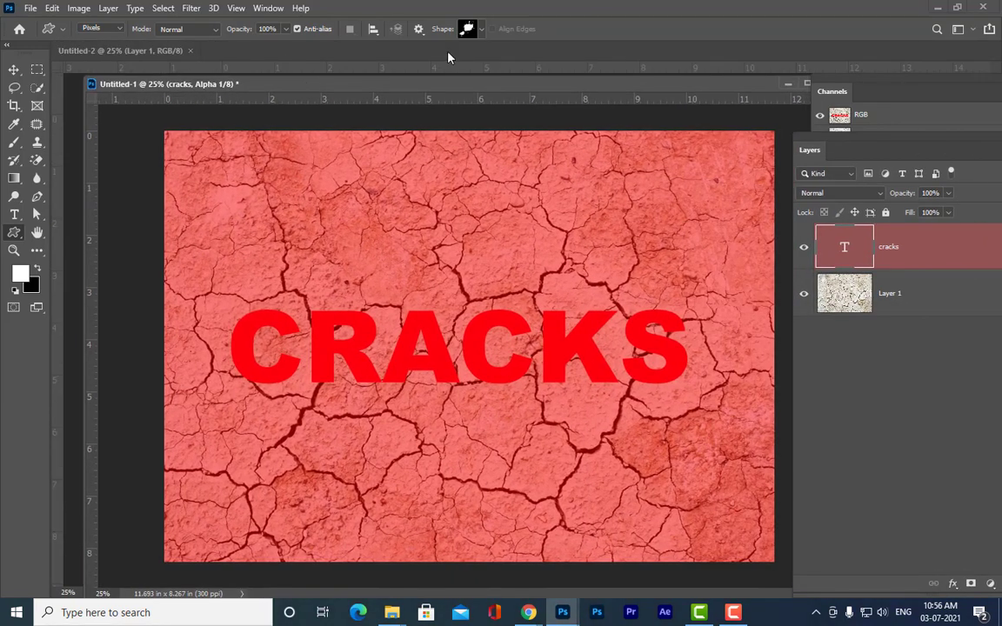
pyautogui.moveTo(887, 85); pyautogui.dragTo(844, 114)
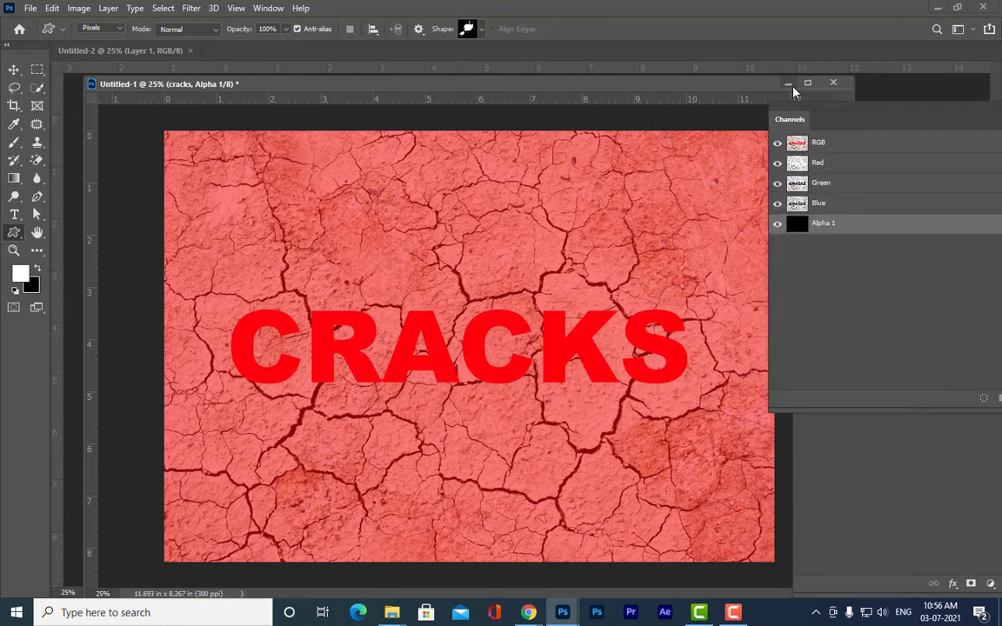
pyautogui.moveTo(453, 87); pyautogui.dragTo(434, 83)
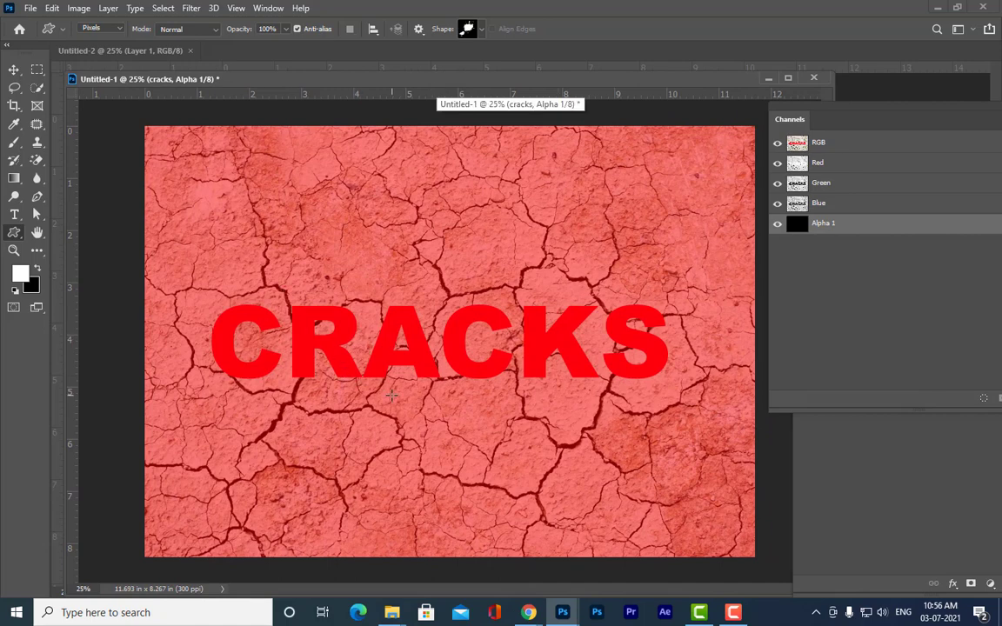
# Choose the new splatter shape for the Custom Shape tool and set its drawing mode to Pixels.
pyautogui.click(483, 31)
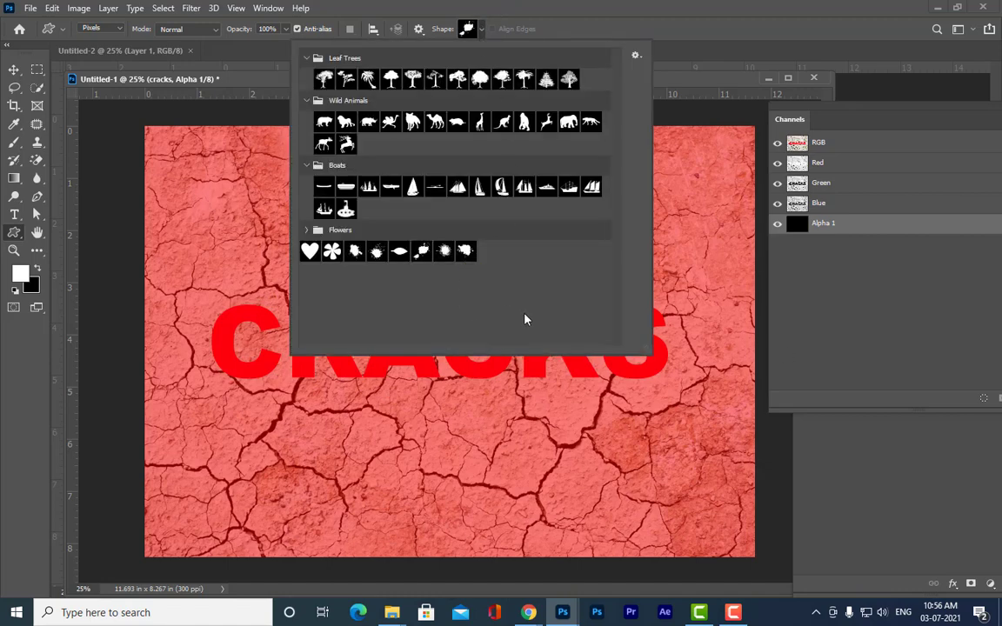
pyautogui.click(470, 254)
pyautogui.click(500, 47)
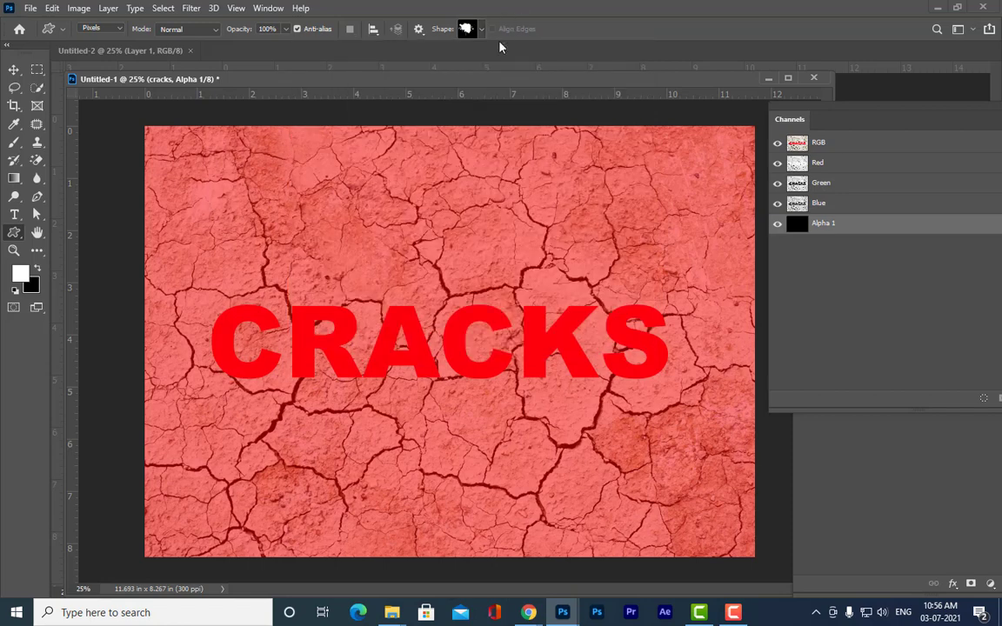
pyautogui.click(101, 28)
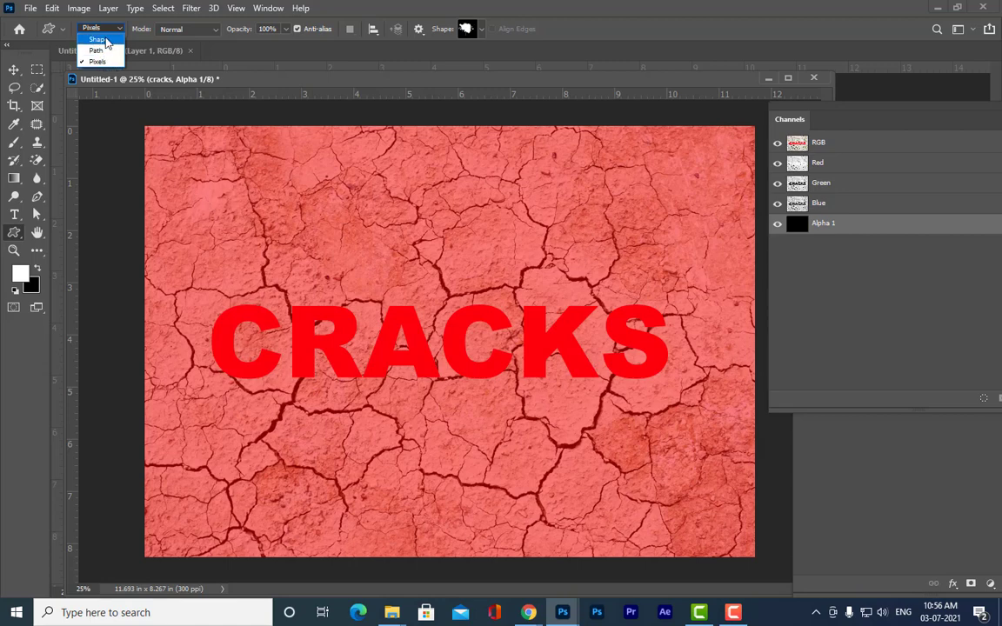
pyautogui.click(91, 66)
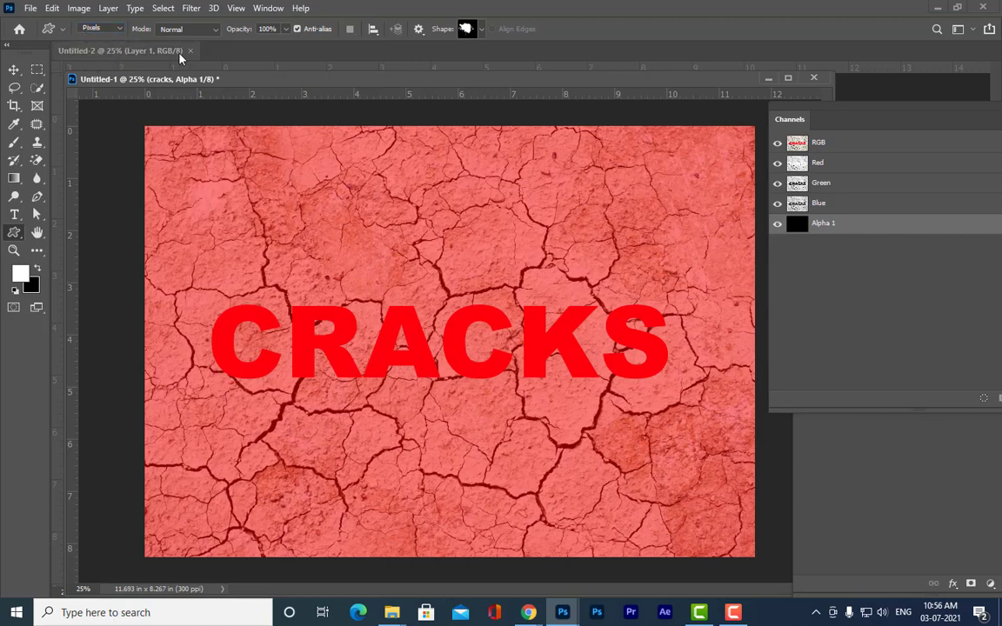
# Draw six white splatters, each about 1 to 1.5 inches wide, on the Alpha 1 channel around the first C, R, A and second C.
pyautogui.moveTo(275, 81); pyautogui.dragTo(311, 79)
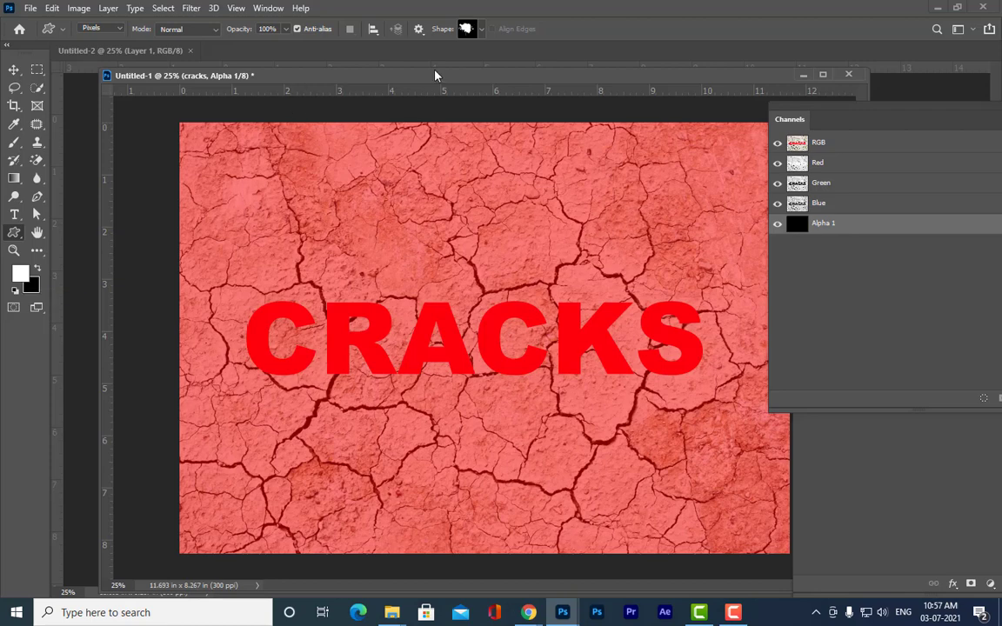
pyautogui.moveTo(436, 76); pyautogui.dragTo(431, 76)
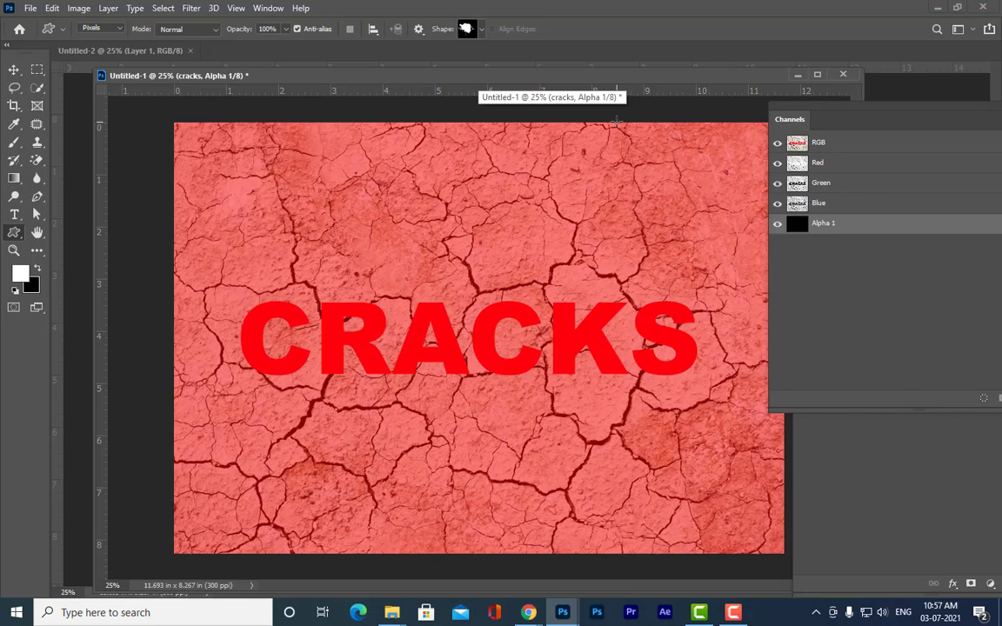
pyautogui.hotkey('ctrl', '+')
pyautogui.hotkey('ctrl', '-')
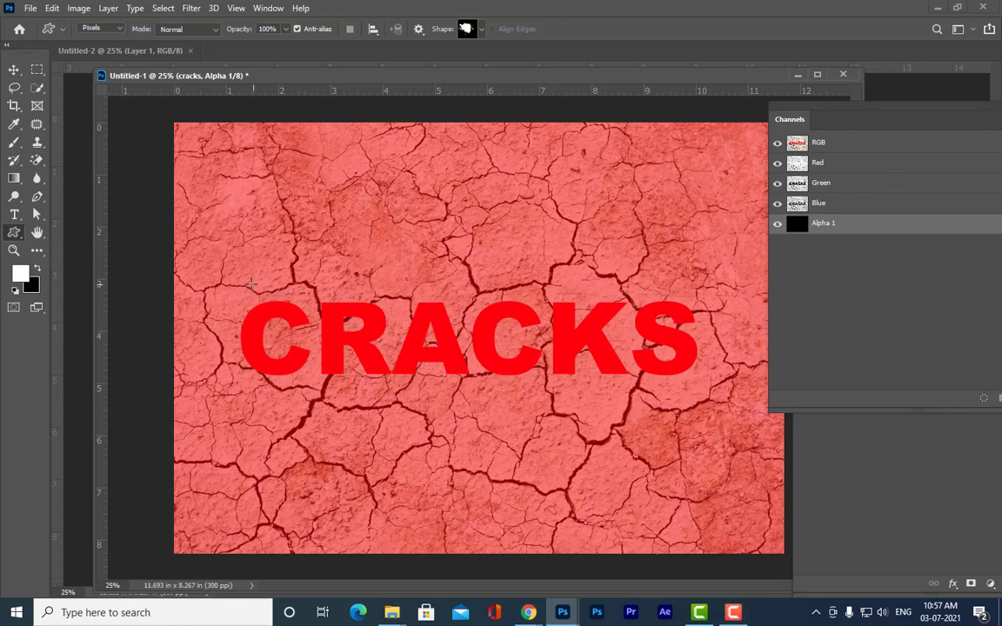
pyautogui.moveTo(234, 265); pyautogui.dragTo(311, 310)
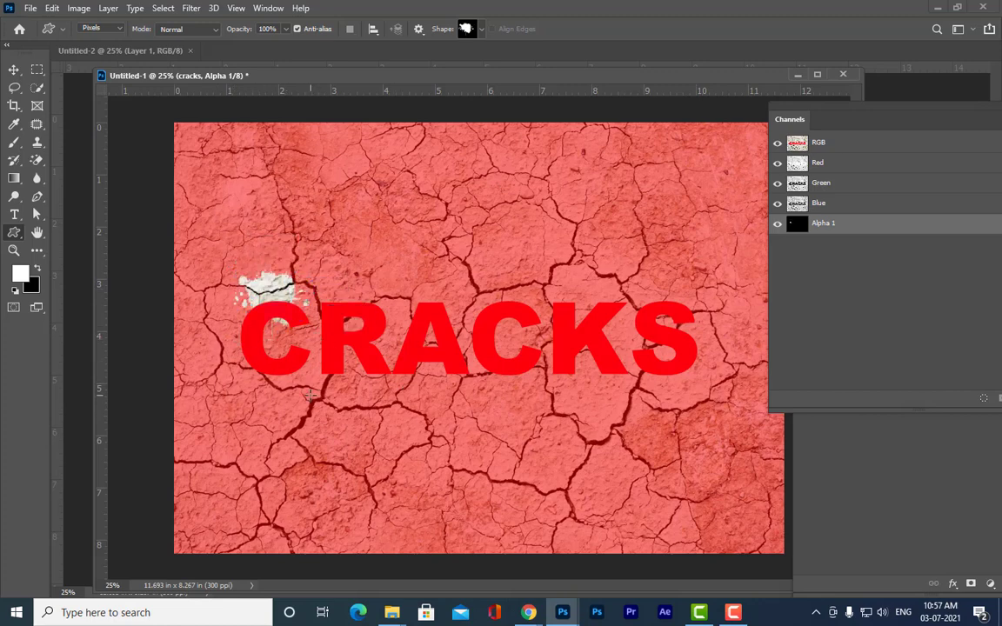
pyautogui.moveTo(236, 343); pyautogui.dragTo(305, 388)
pyautogui.moveTo(332, 261); pyautogui.dragTo(385, 302)
pyautogui.moveTo(389, 387); pyautogui.dragTo(335, 352)
pyautogui.moveTo(416, 265); pyautogui.dragTo(469, 301)
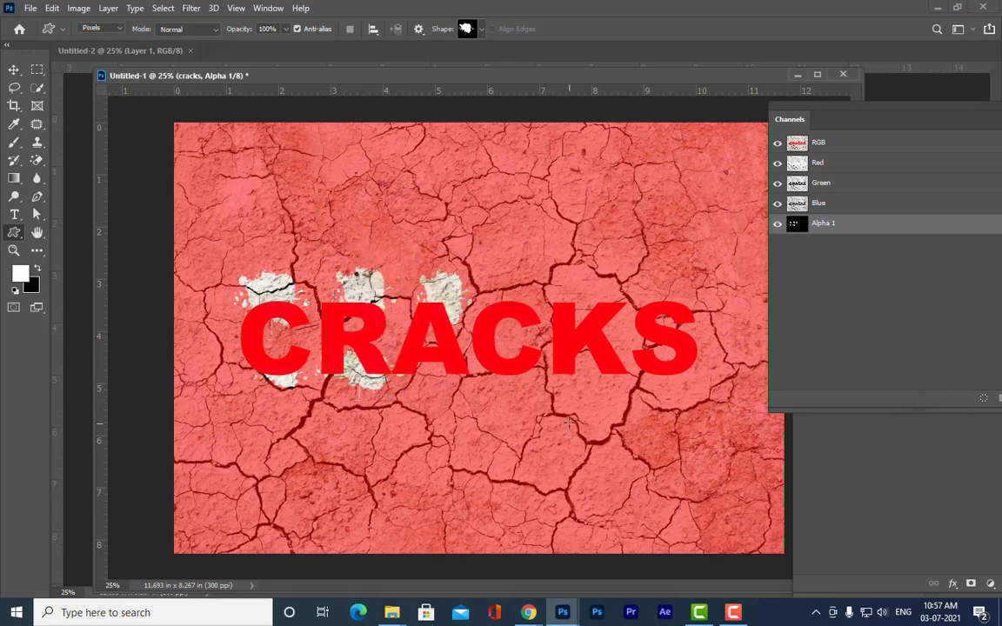
pyautogui.moveTo(511, 378); pyautogui.dragTo(562, 408)
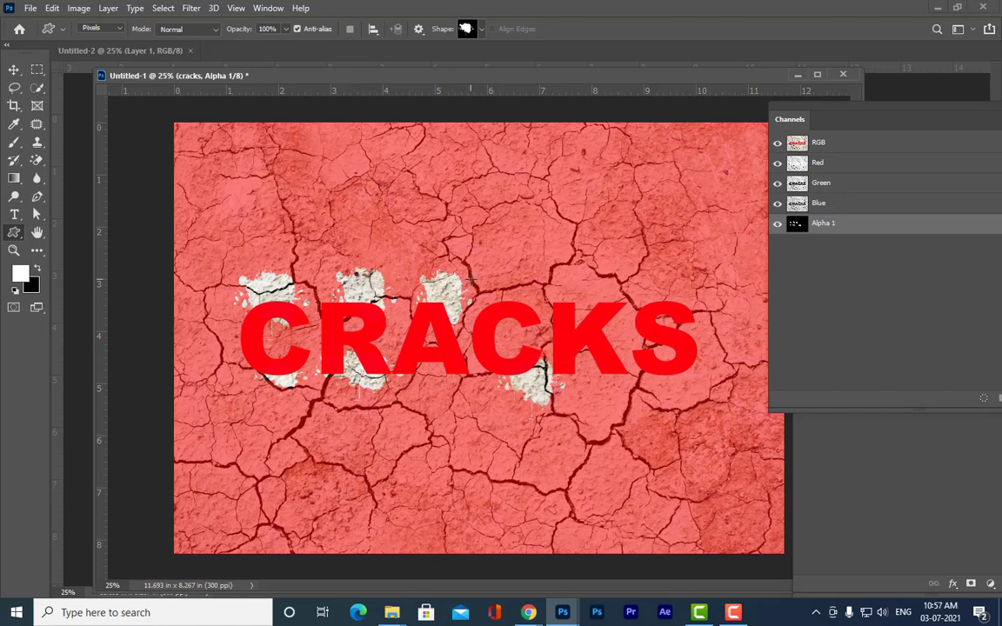
# Open the custom shape choices for the Custom Shape tool.
pyautogui.click(482, 28)
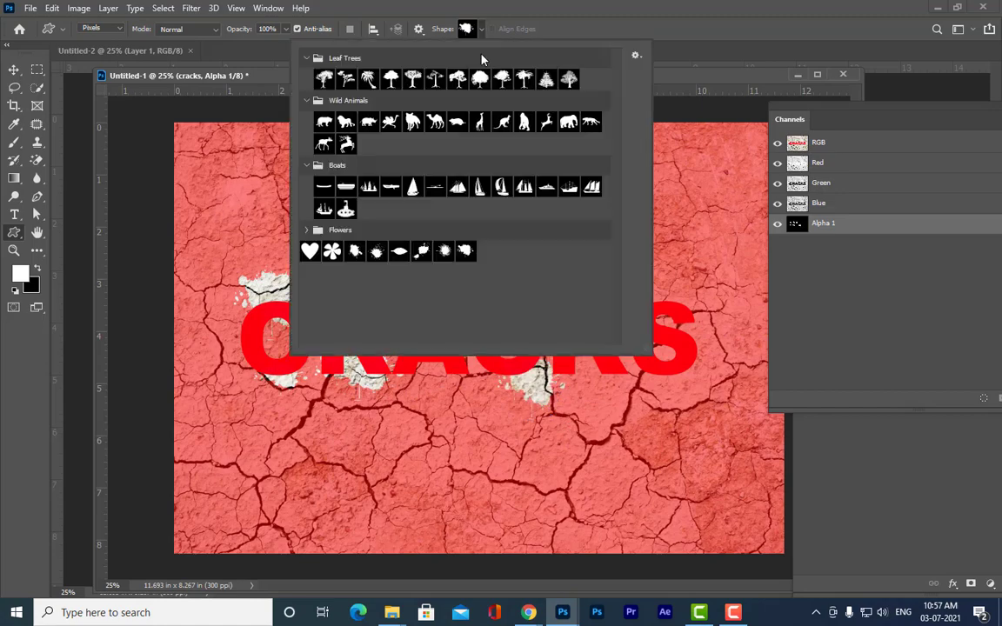
# Draw four spiky round splatter shapes in the Alpha 1 channel, above and below the K and at the lower right of the S.
pyautogui.click(444, 252)
pyautogui.press('Return')
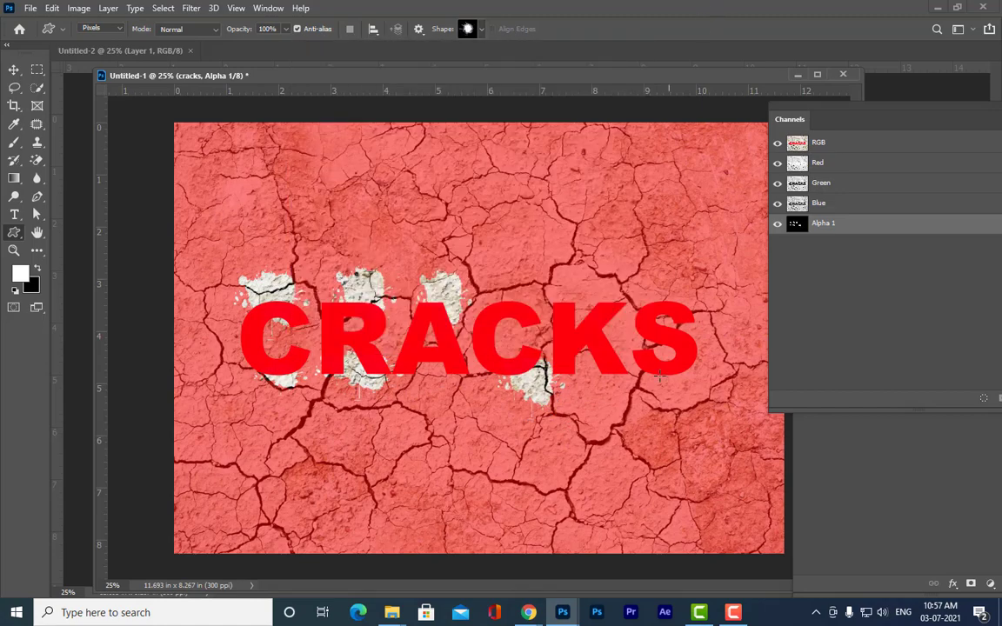
pyautogui.moveTo(632, 391)
pyautogui.mouseDown()
pyautogui.moveTo(611, 348)
pyautogui.moveTo(631, 391)
pyautogui.mouseUp()
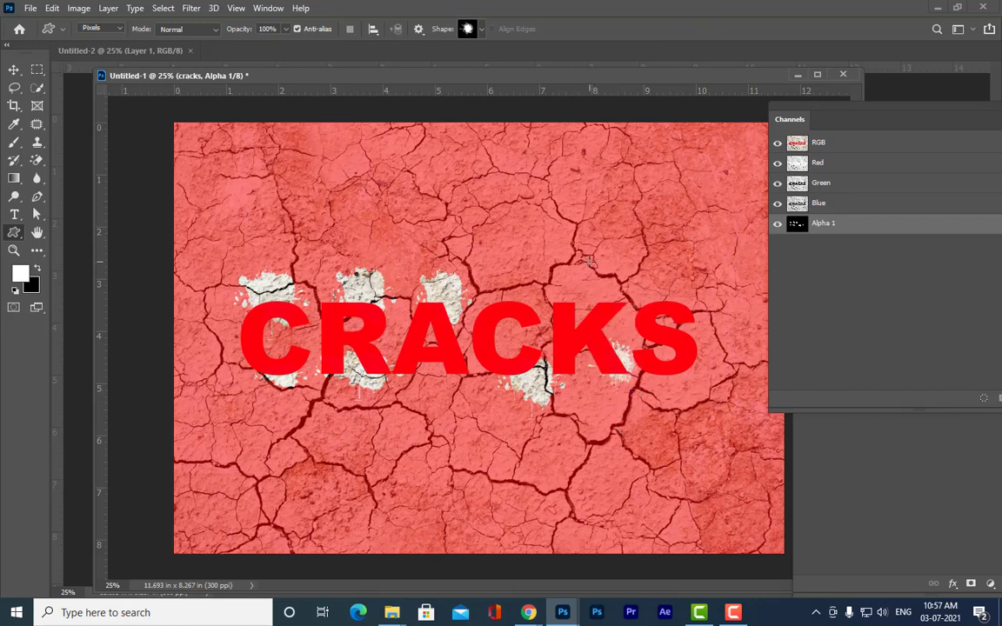
pyautogui.moveTo(599, 265); pyautogui.dragTo(641, 325)
pyautogui.moveTo(544, 263); pyautogui.dragTo(592, 327)
pyautogui.moveTo(719, 405); pyautogui.dragTo(663, 331)
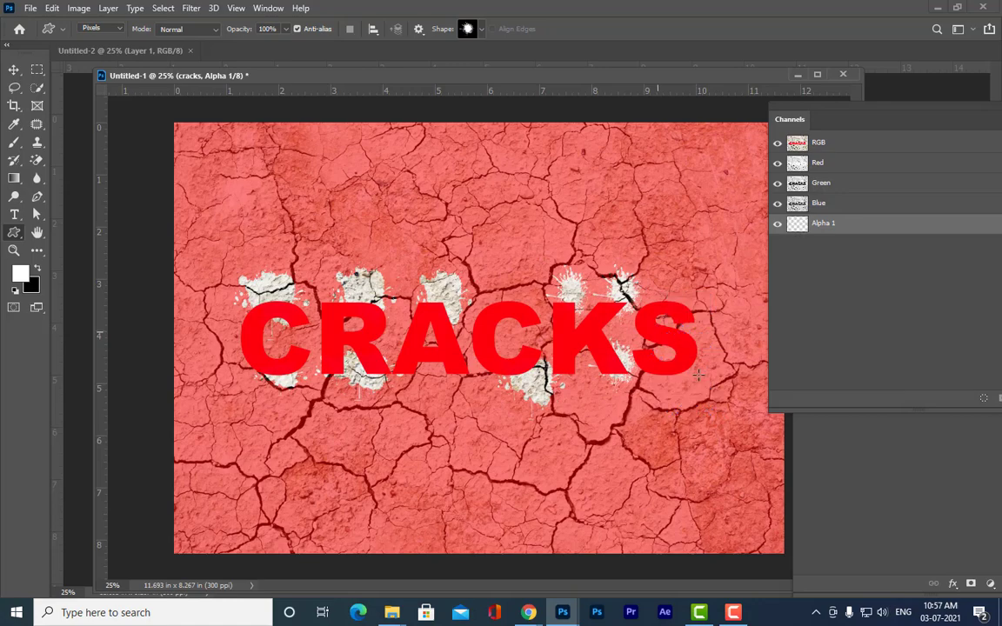
# Add two ragged paint-blob shapes with a detached drop to the Alpha 1 channel, below the A and above the second C.
pyautogui.click(482, 33)
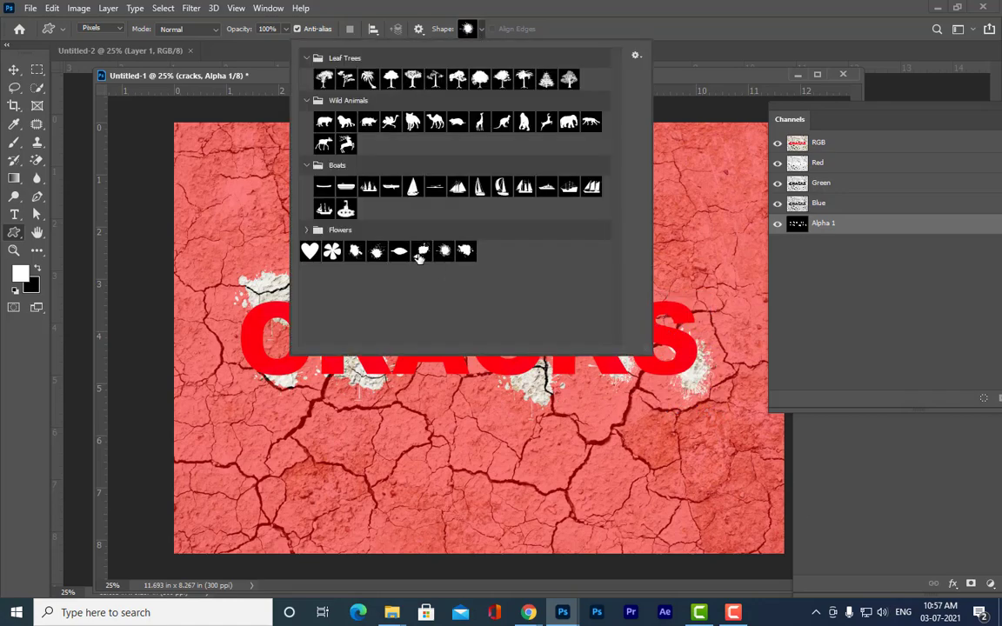
pyautogui.click(420, 251)
pyautogui.click(680, 12)
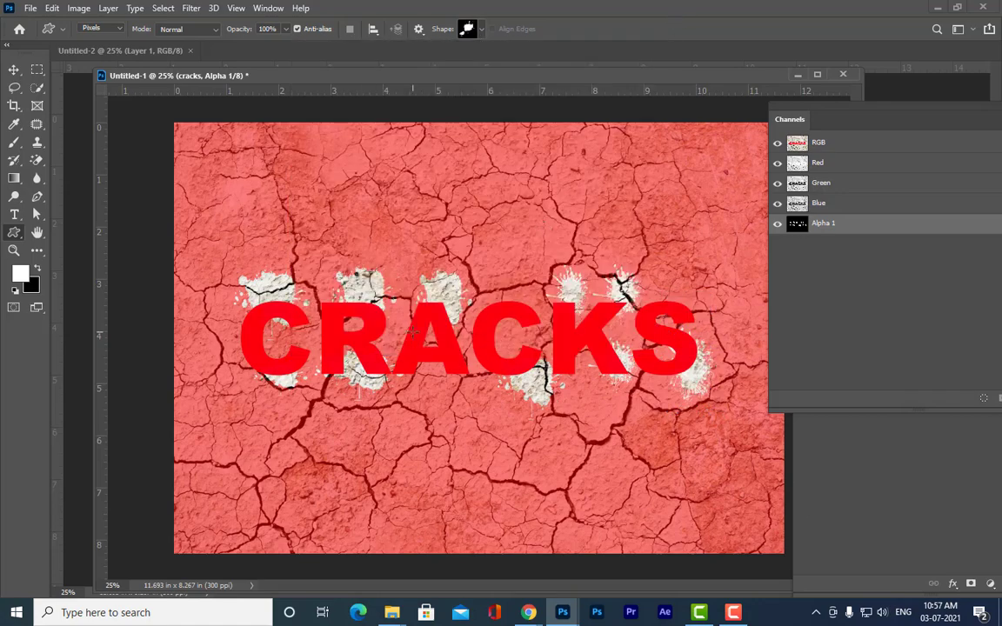
pyautogui.moveTo(412, 331); pyautogui.dragTo(449, 400)
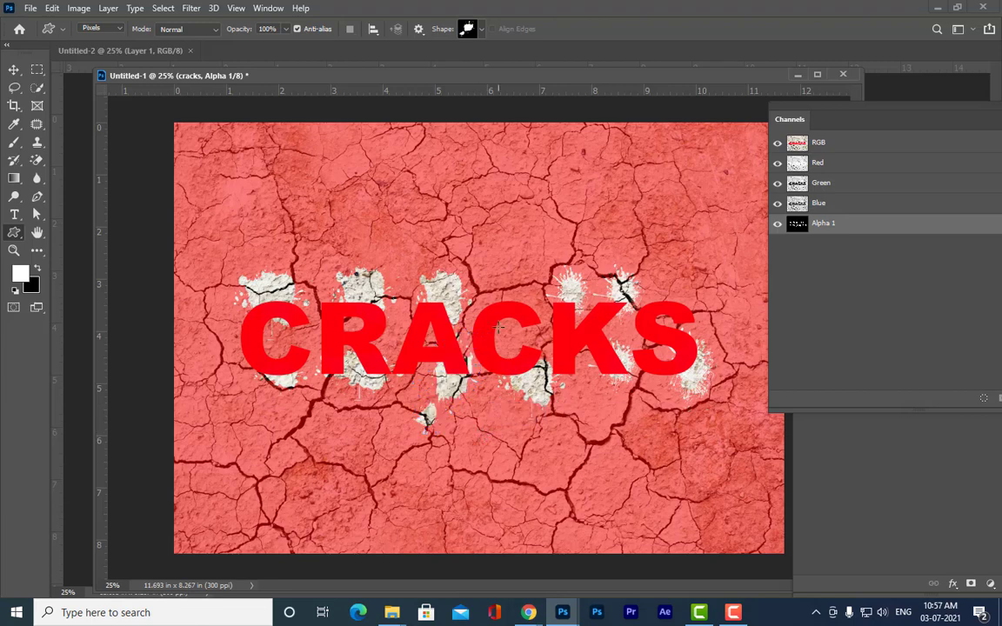
pyautogui.moveTo(492, 263); pyautogui.dragTo(533, 286)
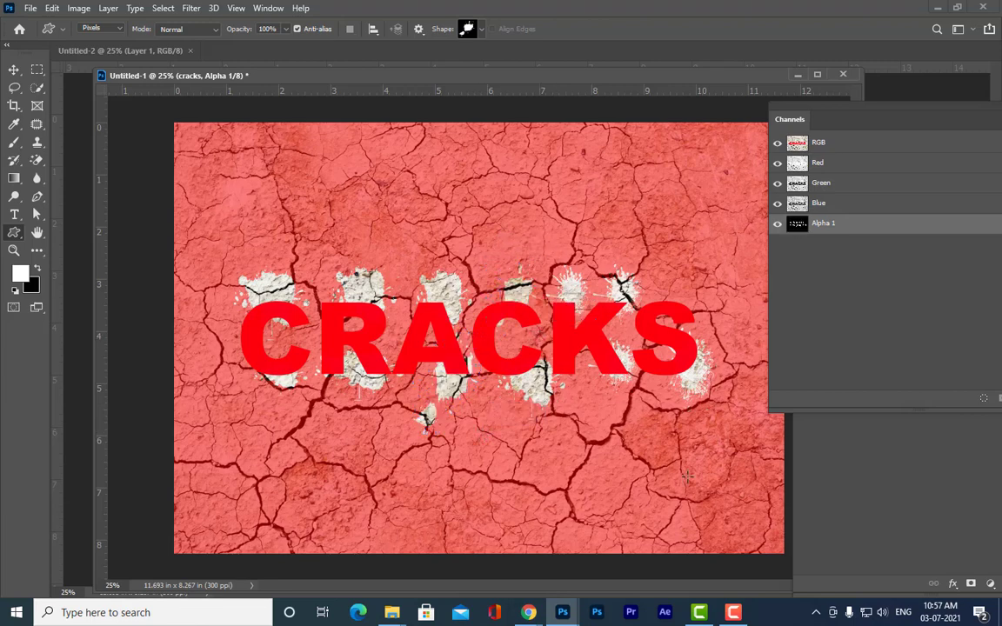
# Add two dripping blot shapes to the Alpha 1 channel, beside the first C and above the S.
pyautogui.click(482, 30)
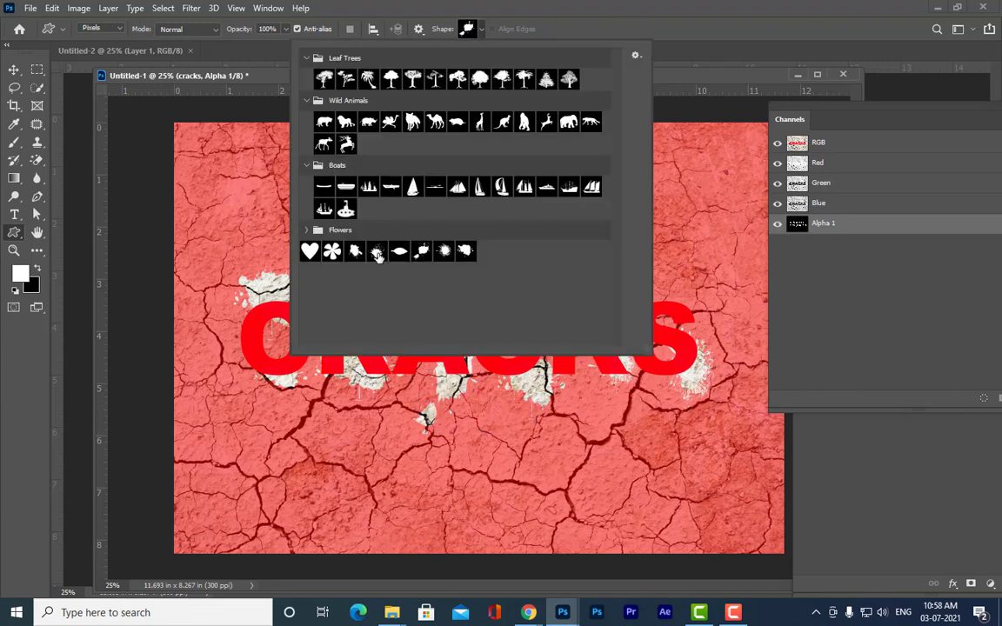
pyautogui.doubleClick(355, 251)
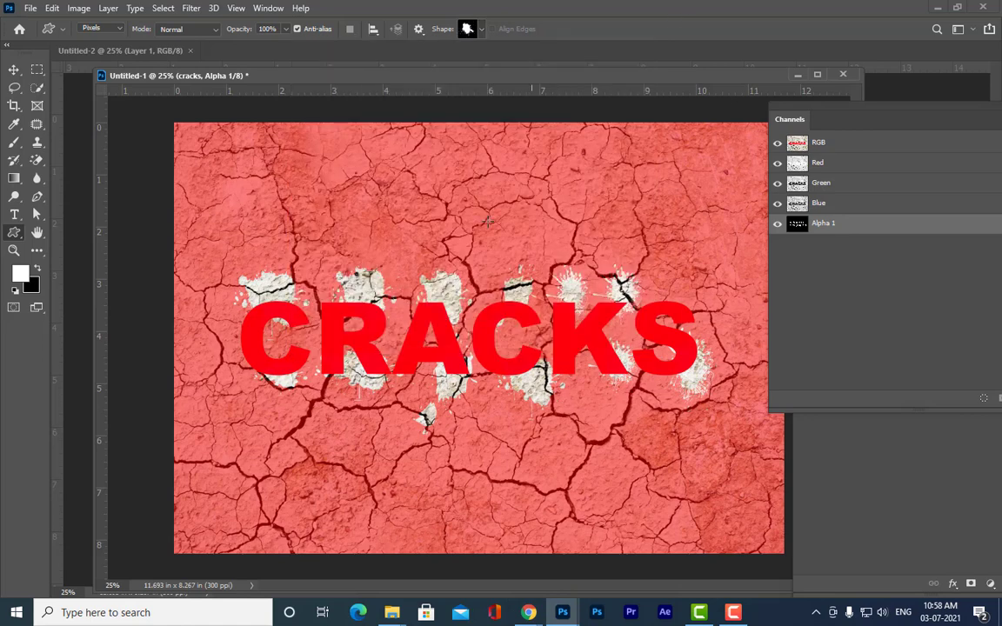
pyautogui.moveTo(205, 322); pyautogui.dragTo(257, 373)
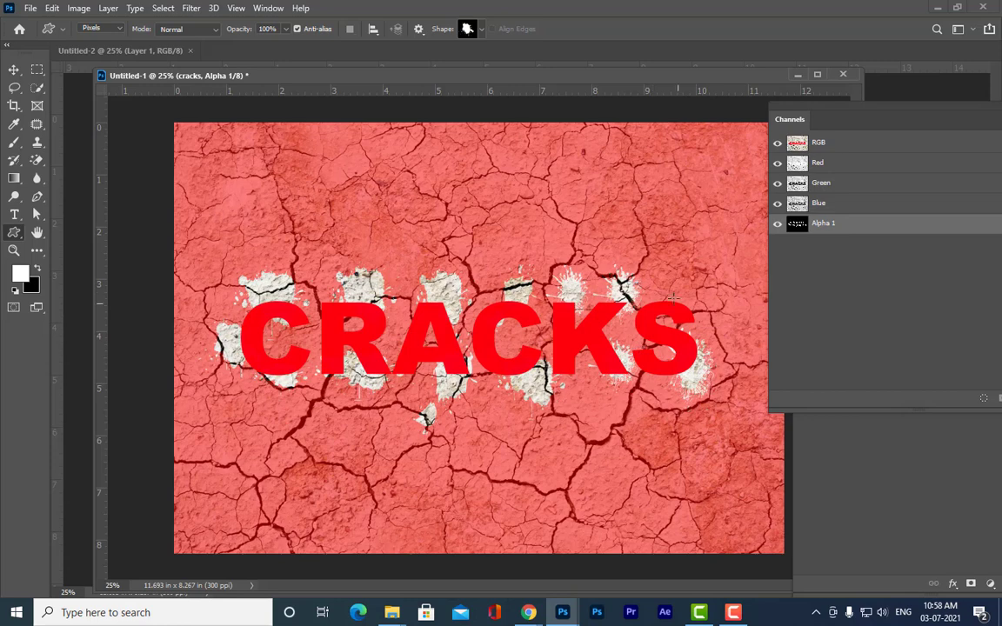
pyautogui.moveTo(673, 298)
pyautogui.mouseDown()
pyautogui.moveTo(644, 230)
pyautogui.moveTo(679, 318)
pyautogui.mouseUp()
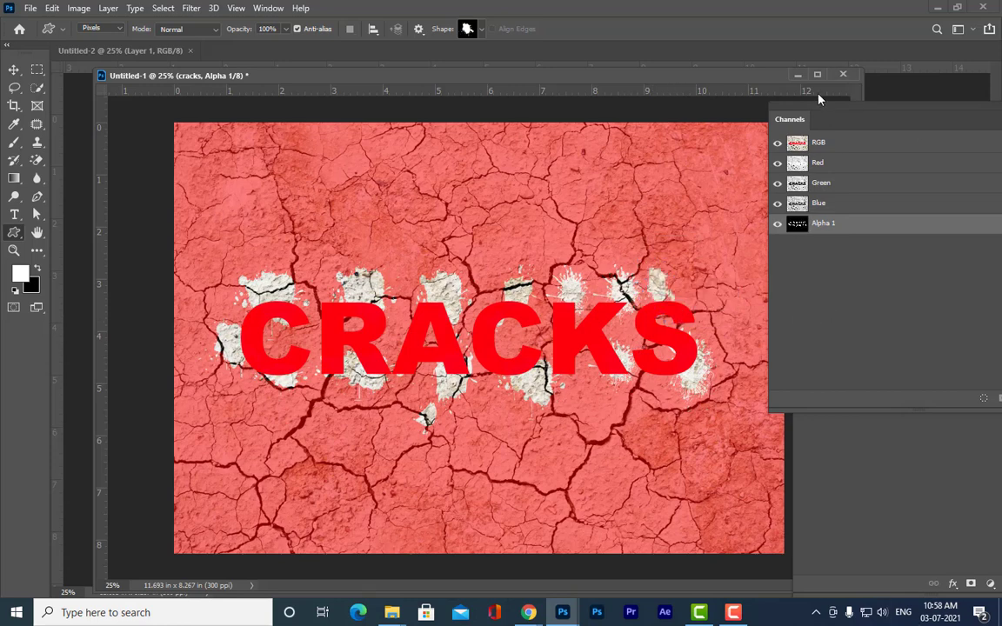
# Hide the RGB composite so only the Alpha 1 channel is displayed, and uncover the splatter artwork.
pyautogui.moveTo(818, 102); pyautogui.dragTo(757, 122)
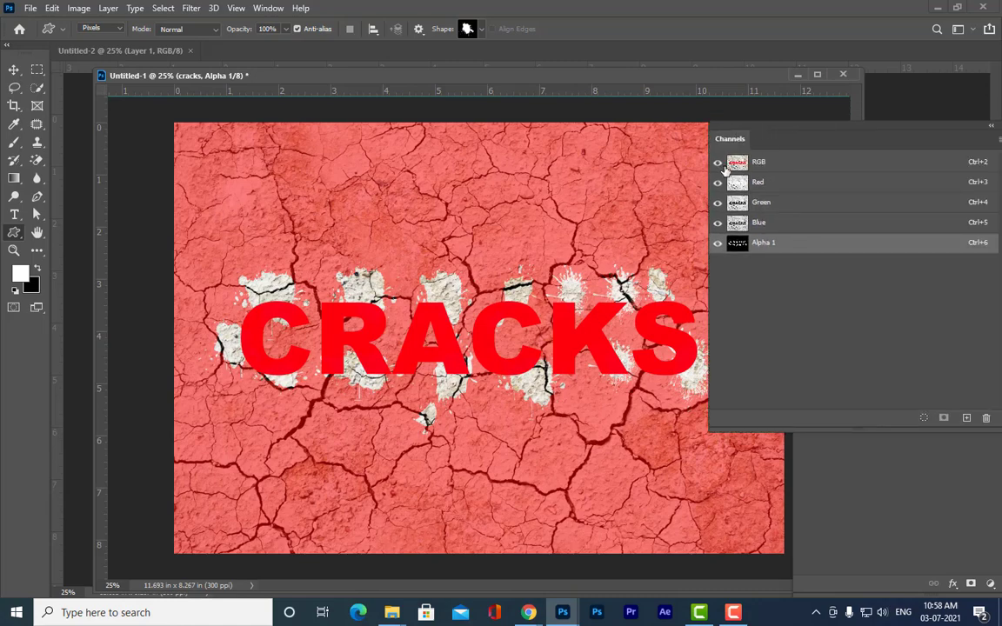
pyautogui.click(719, 164)
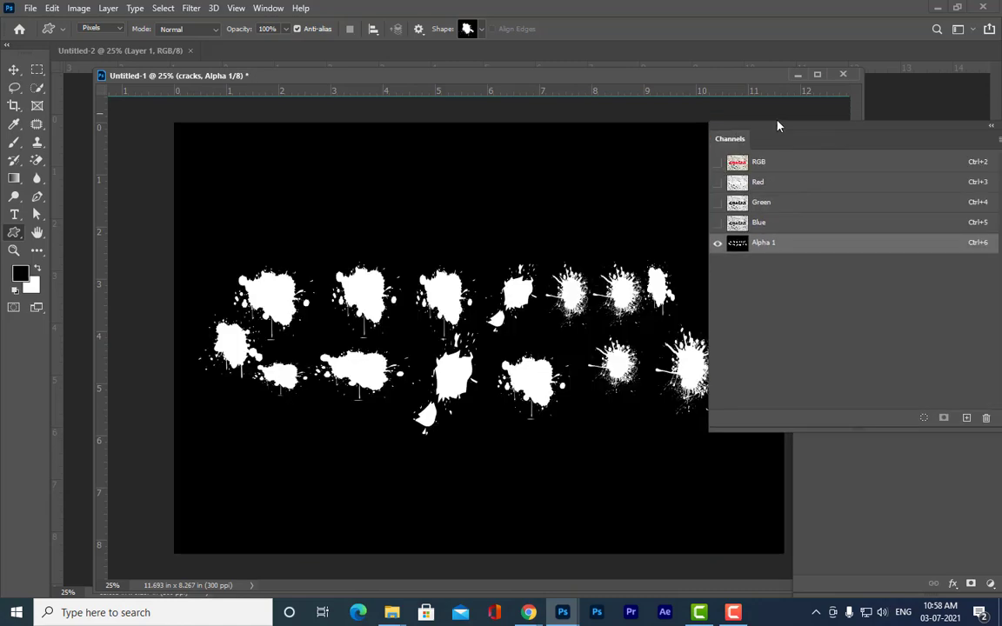
pyautogui.moveTo(781, 127); pyautogui.dragTo(848, 78)
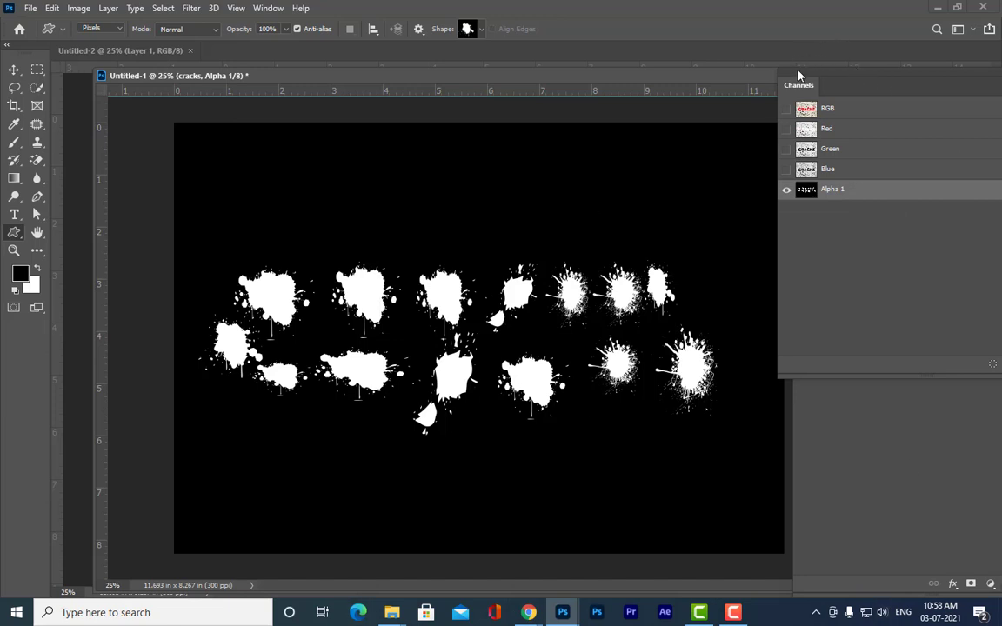
pyautogui.moveTo(798, 76); pyautogui.dragTo(764, 93)
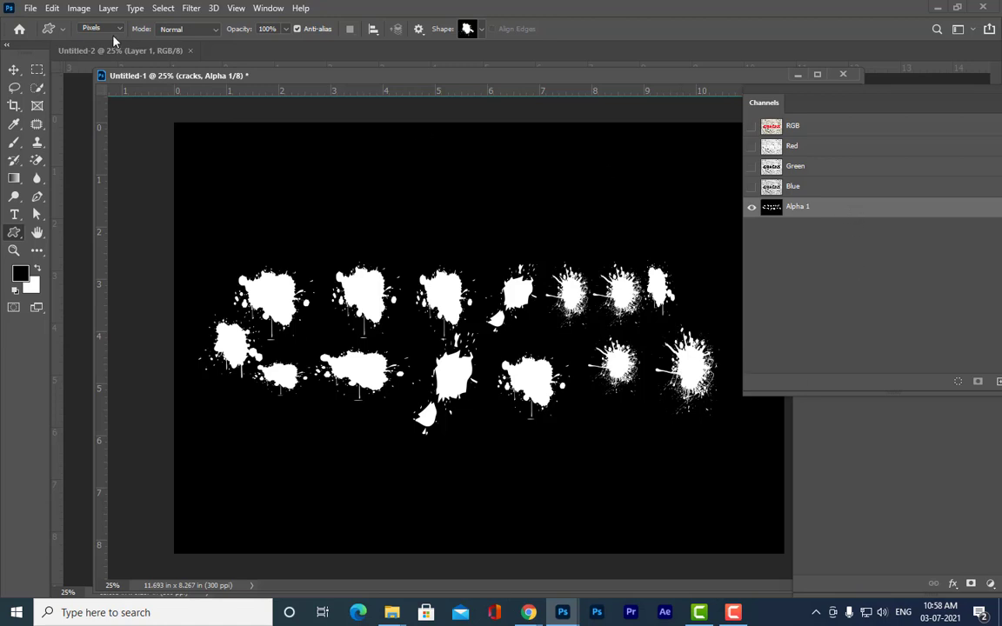
# Apply the Mezzotint filter with the Medium Strokes type to the Alpha 1 channel.
pyautogui.click(191, 8)
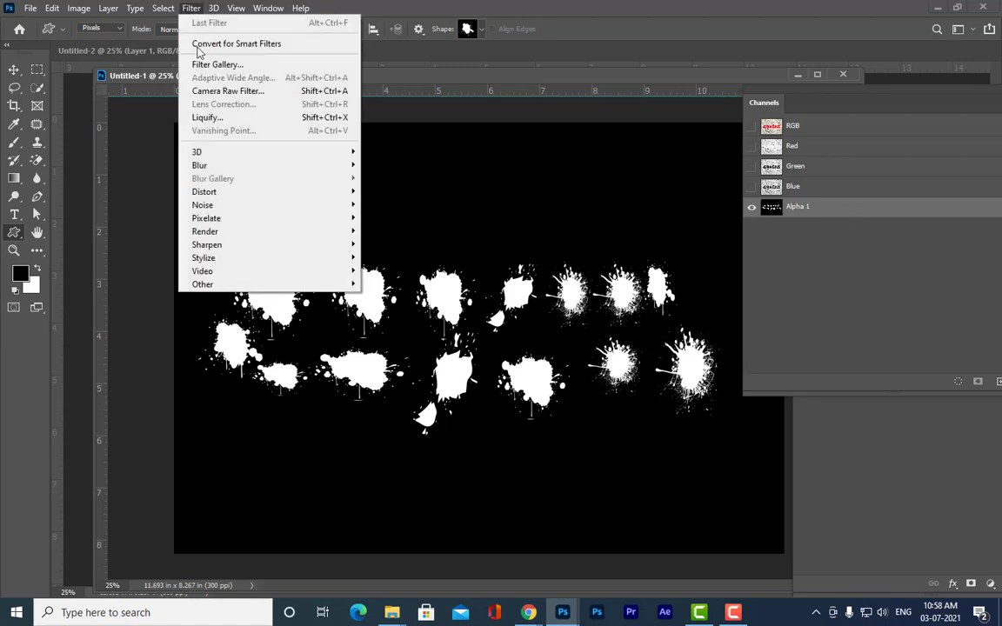
pyautogui.moveTo(233, 192)
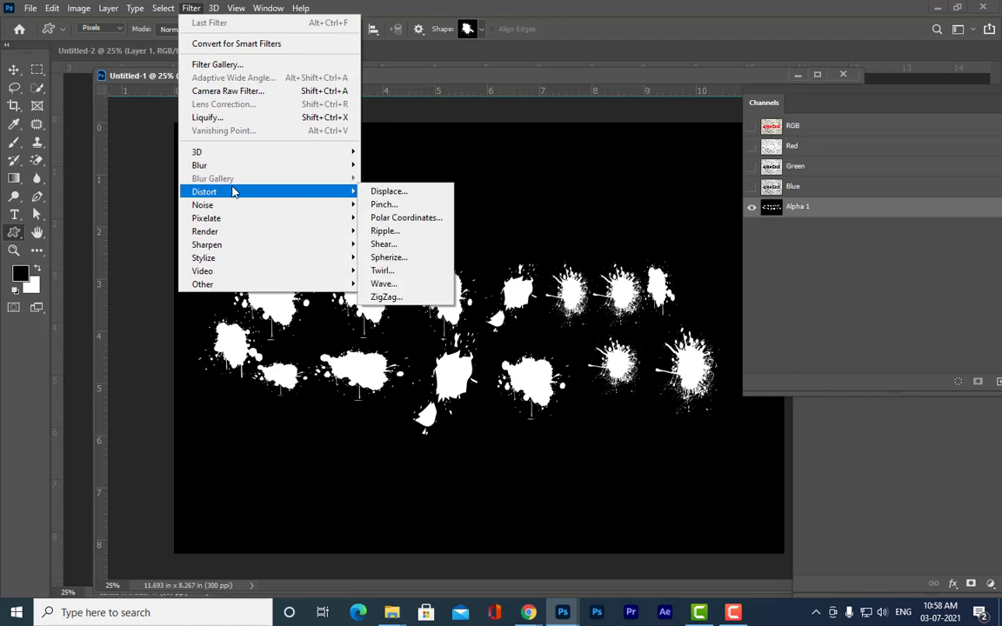
pyautogui.moveTo(225, 220)
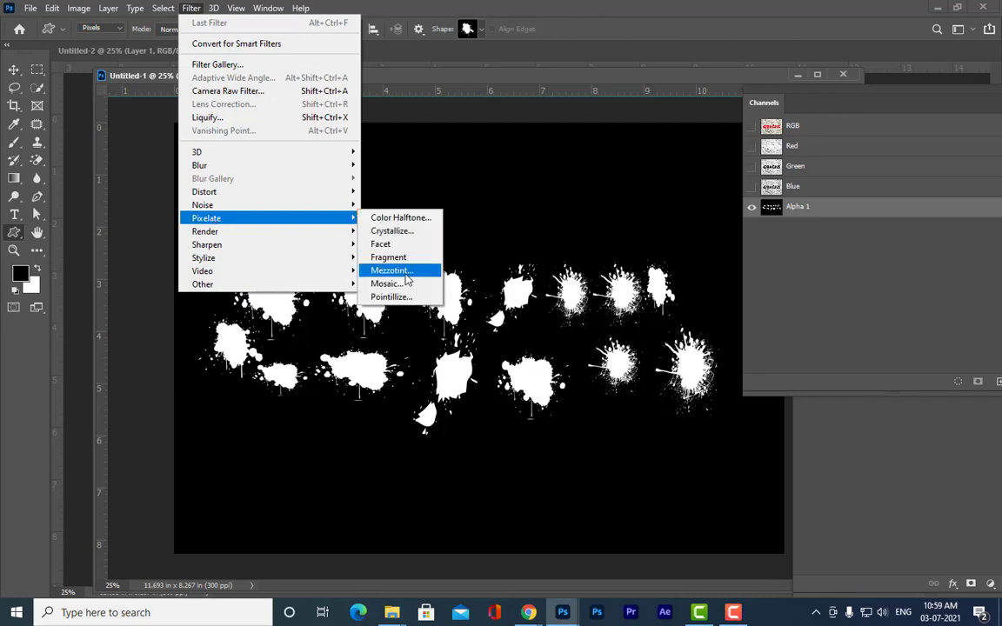
pyautogui.click(396, 271)
pyautogui.moveTo(524, 27)
pyautogui.mouseDown()
pyautogui.moveTo(564, 68)
pyautogui.moveTo(628, 56)
pyautogui.moveTo(615, 56)
pyautogui.moveTo(617, 46)
pyautogui.mouseUp()
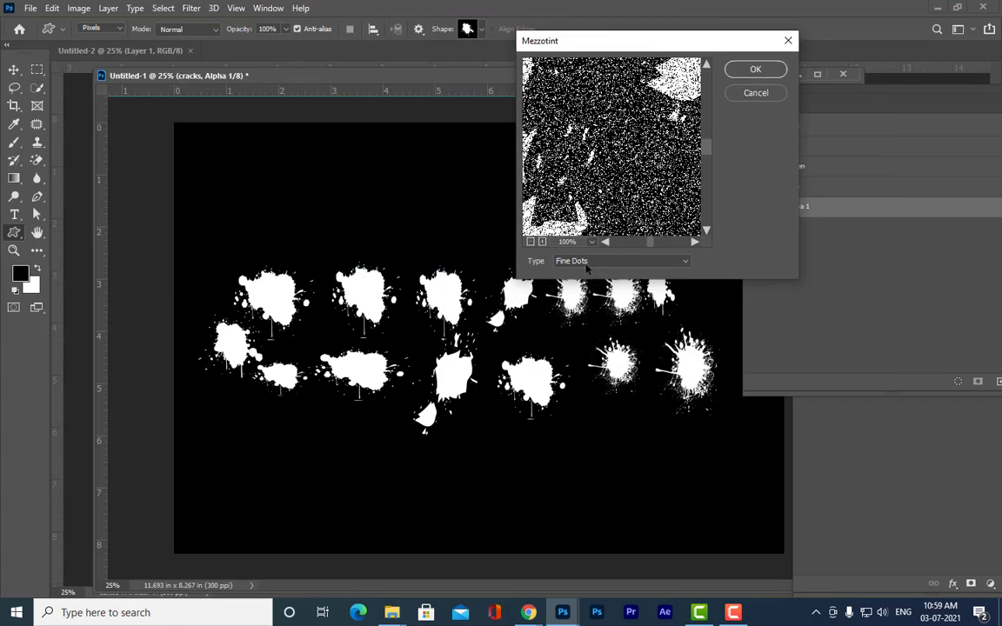
pyautogui.click(574, 261)
pyautogui.click(579, 377)
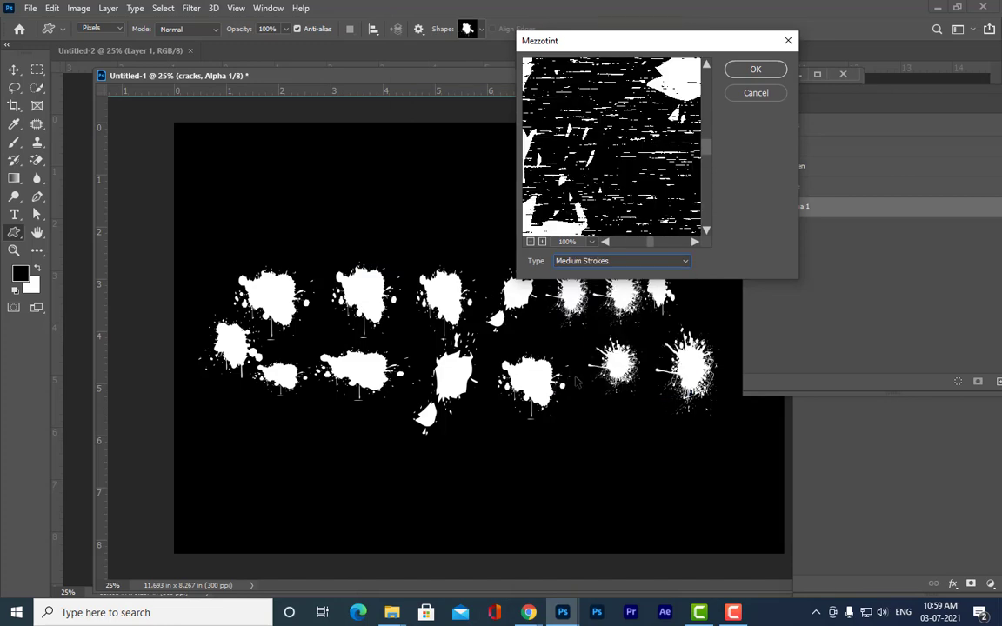
pyautogui.click(529, 243)
pyautogui.click(529, 244)
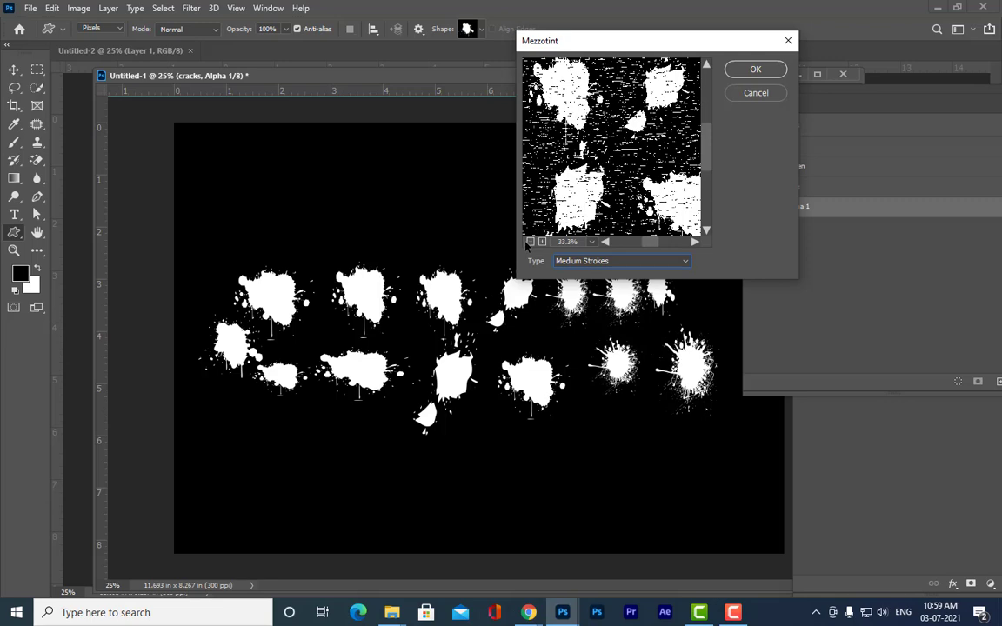
pyautogui.moveTo(639, 44); pyautogui.dragTo(581, 66)
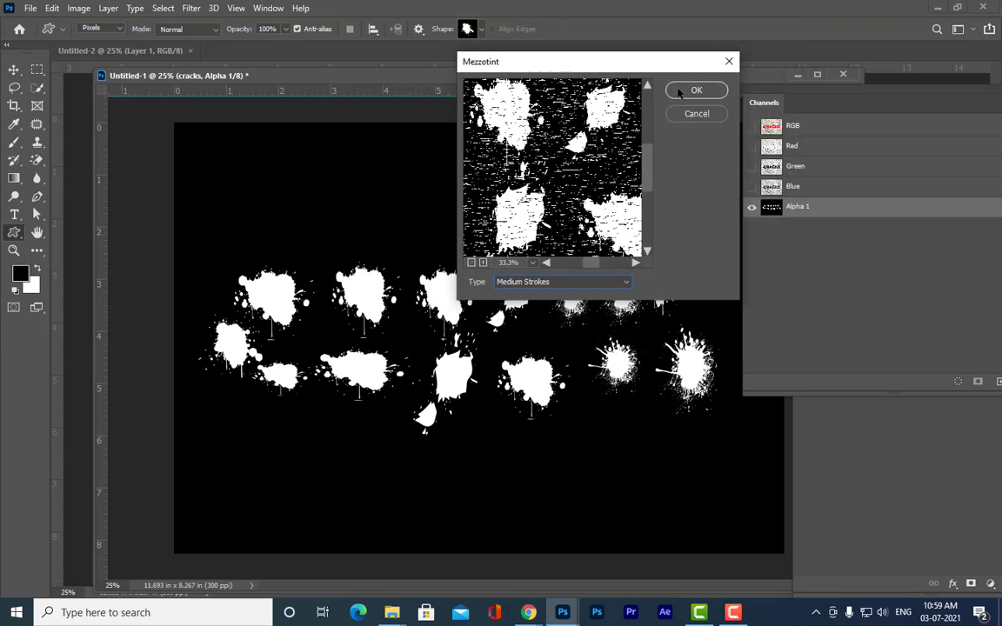
pyautogui.click(696, 91)
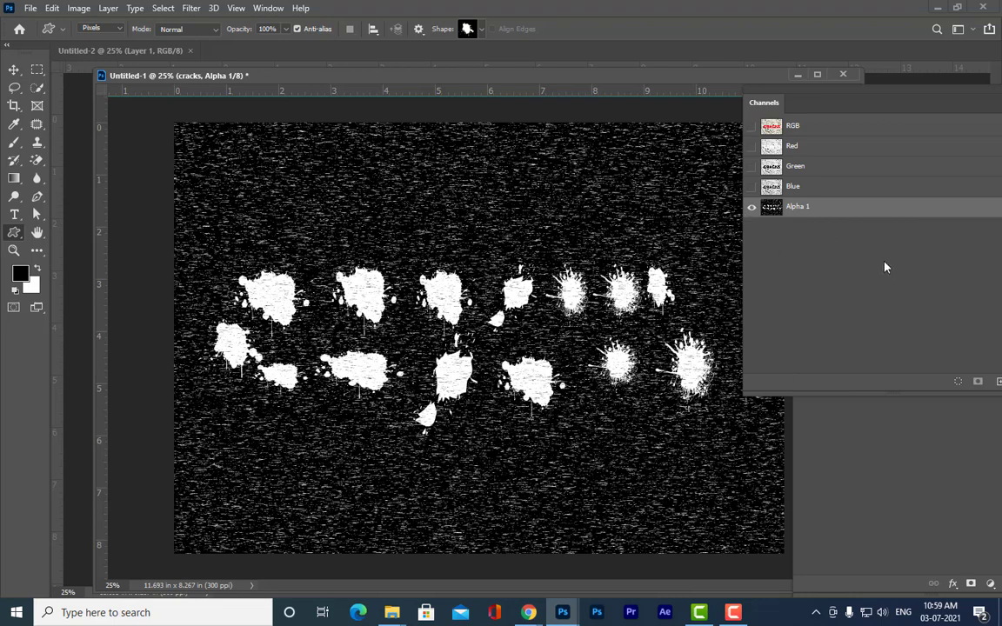
# Reapply the Mezzotint filter two more times to the Alpha 1 channel.
pyautogui.click(192, 9)
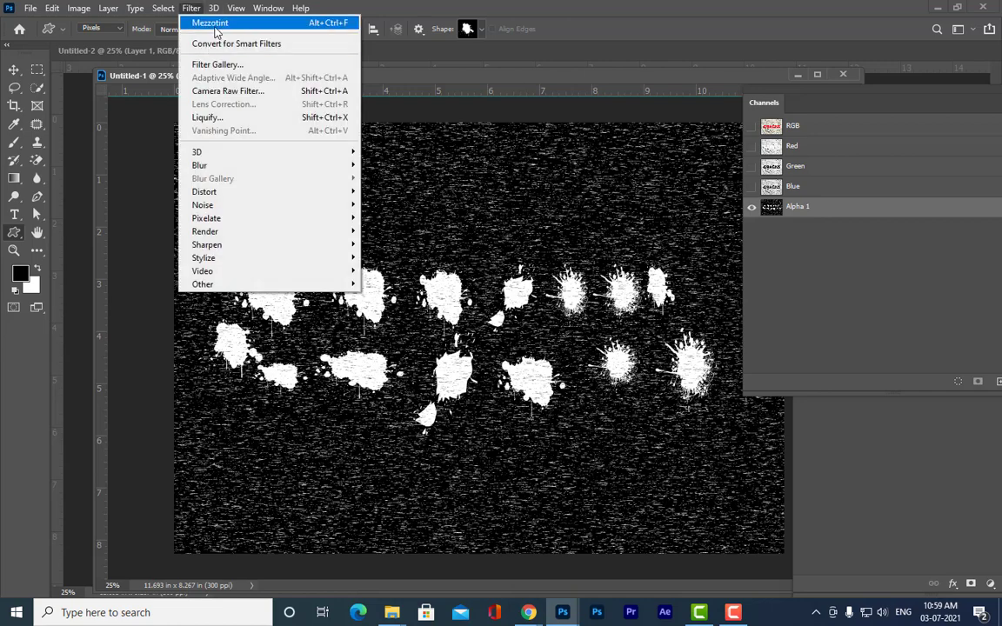
pyautogui.click(214, 27)
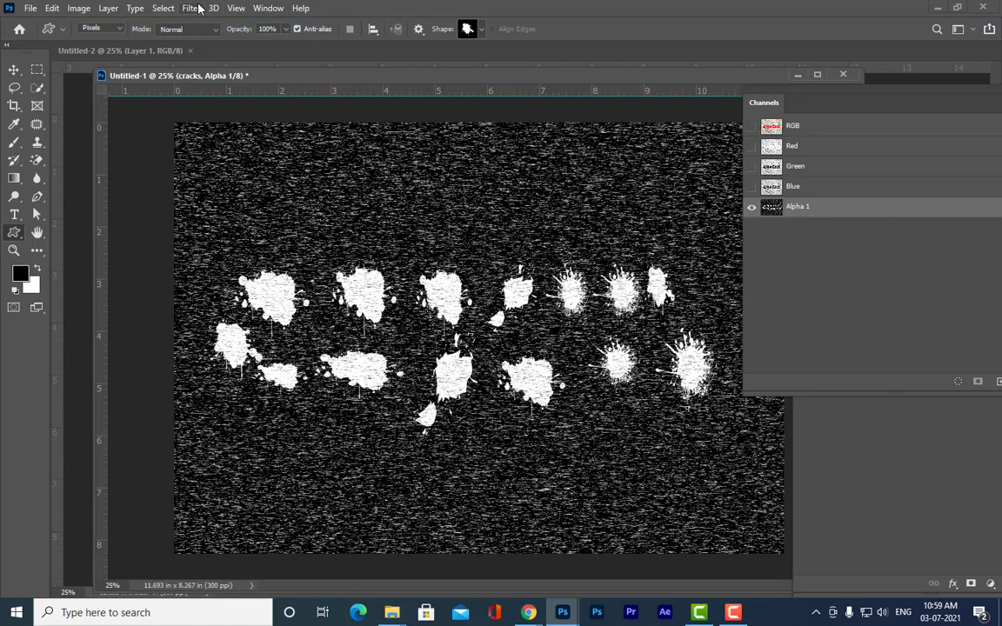
pyautogui.click(195, 8)
pyautogui.click(199, 24)
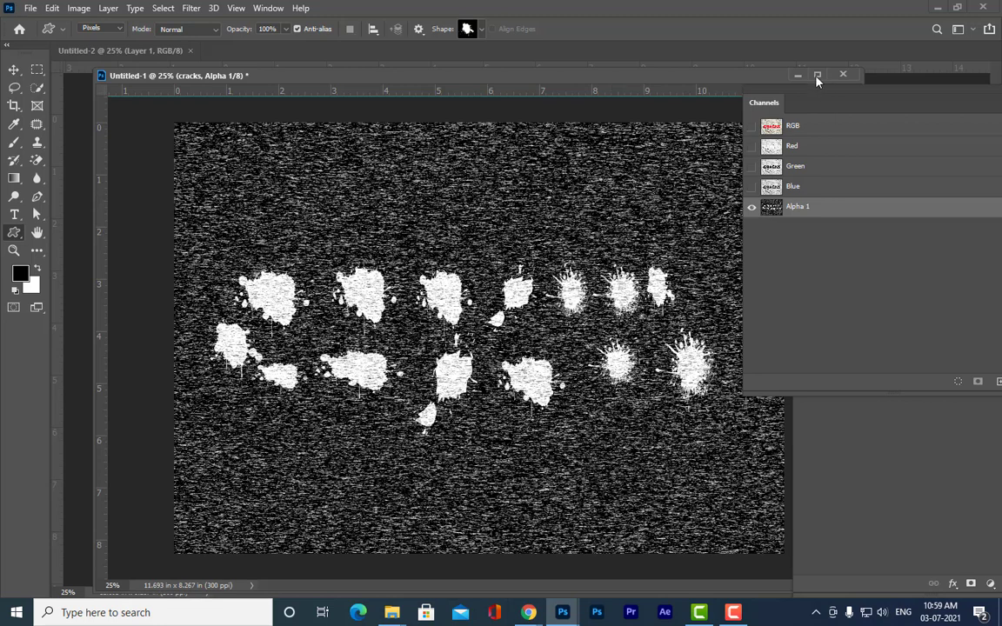
# Show and select the RGB composite channel, and hide the Alpha 1 channel.
pyautogui.moveTo(778, 98); pyautogui.dragTo(731, 129)
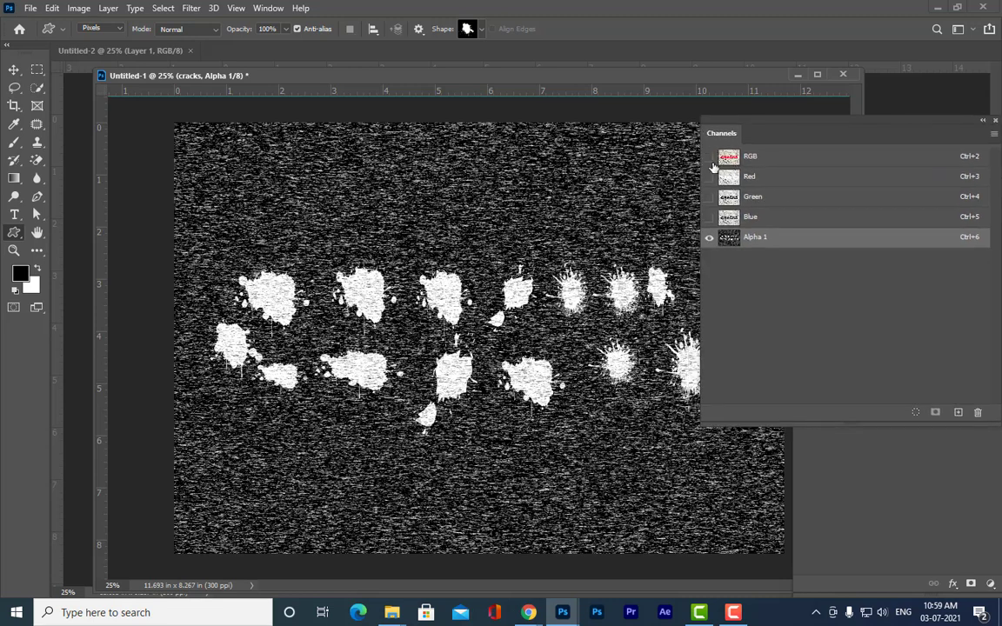
pyautogui.click(709, 159)
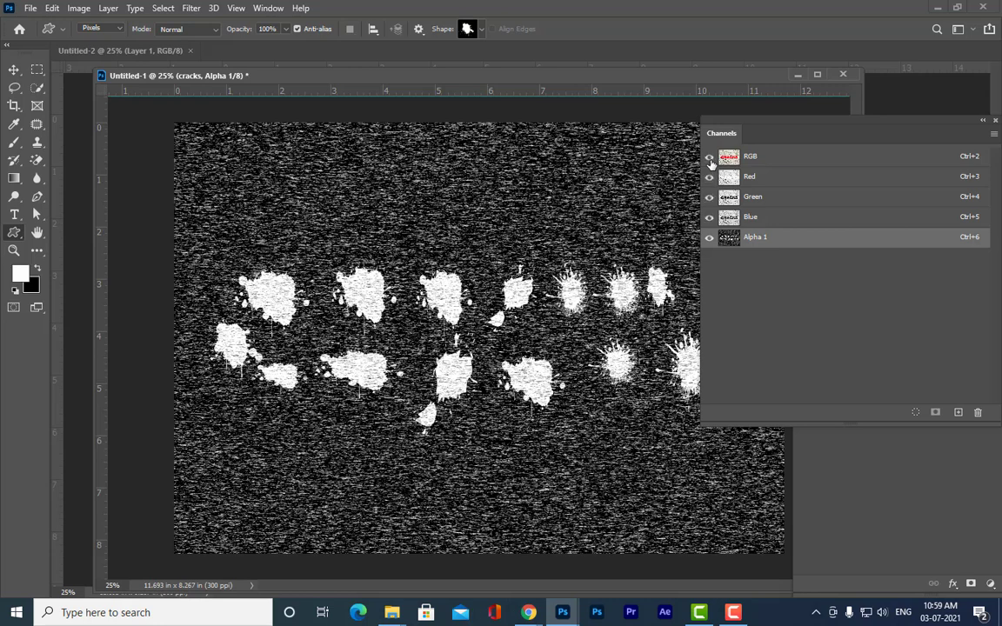
pyautogui.click(762, 159)
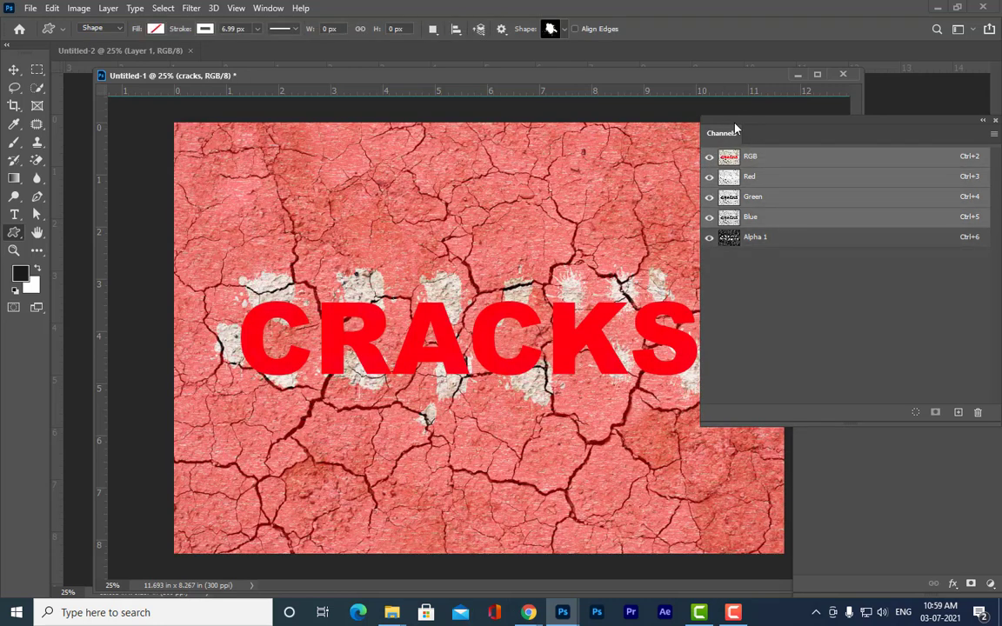
pyautogui.moveTo(727, 126); pyautogui.dragTo(749, 128)
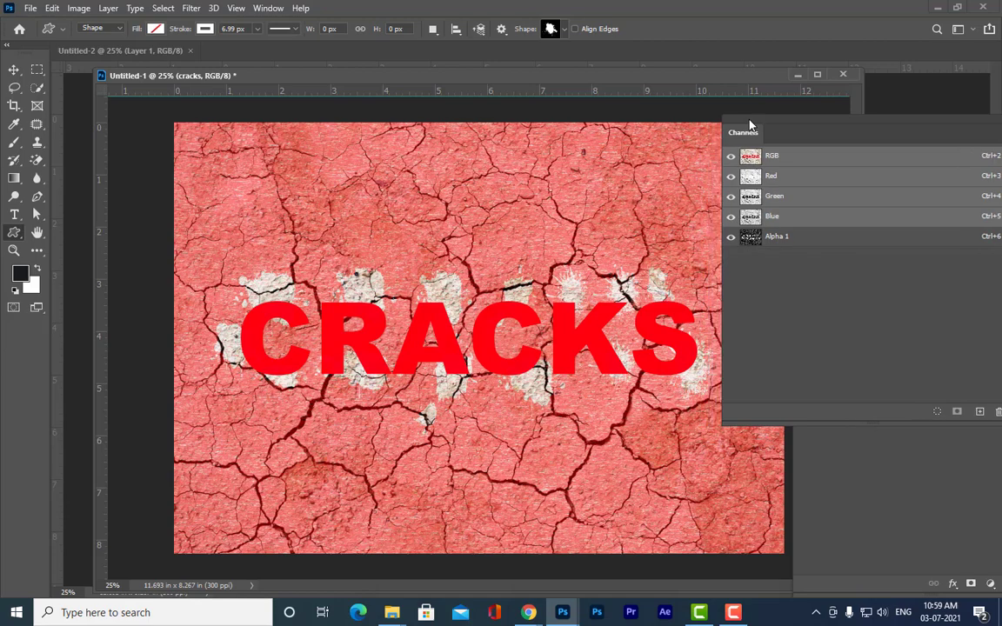
pyautogui.click(732, 238)
pyautogui.moveTo(775, 128)
pyautogui.mouseDown()
pyautogui.moveTo(787, 122)
pyautogui.moveTo(772, 125)
pyautogui.mouseUp()
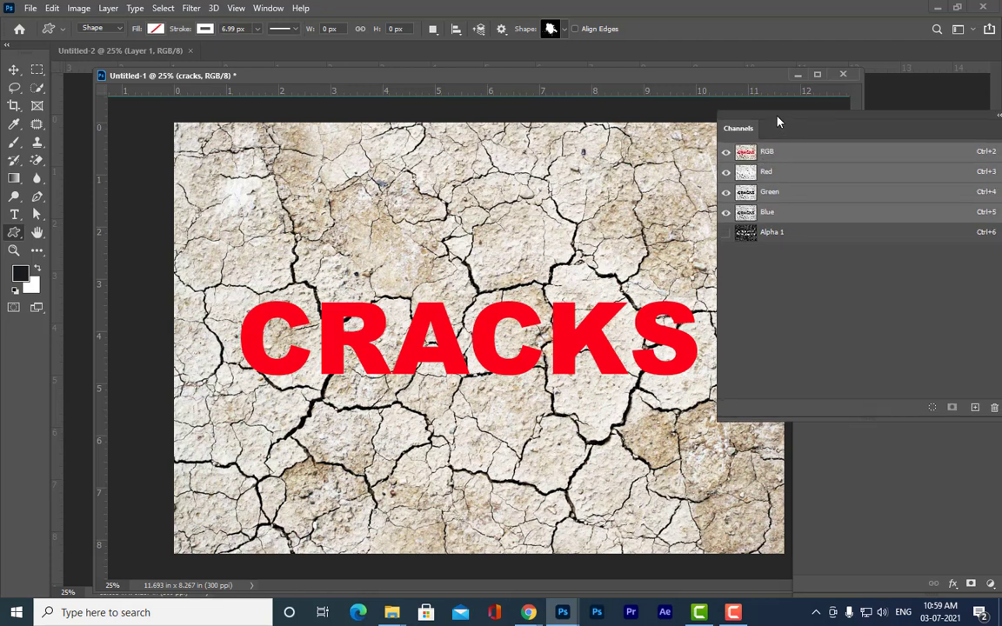
pyautogui.moveTo(778, 123)
pyautogui.mouseDown()
pyautogui.moveTo(760, 121)
pyautogui.moveTo(782, 116)
pyautogui.mouseUp()
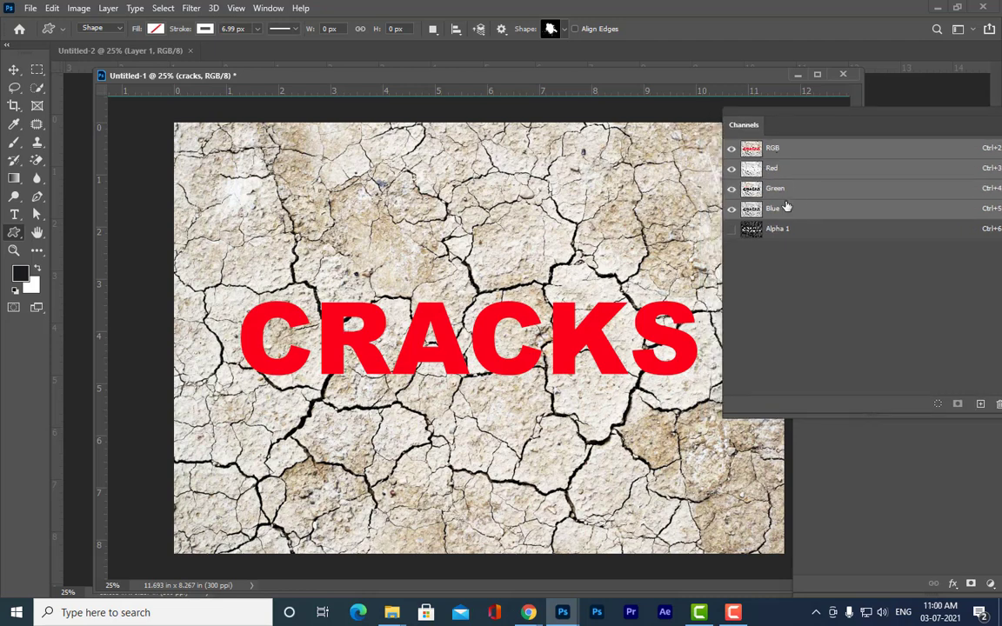
# Load the Alpha 1 channel as a selection and bring the full layer list into view.
pyautogui.keyDown('ctrl'); pyautogui.click(751, 231); pyautogui.keyUp('ctrl')
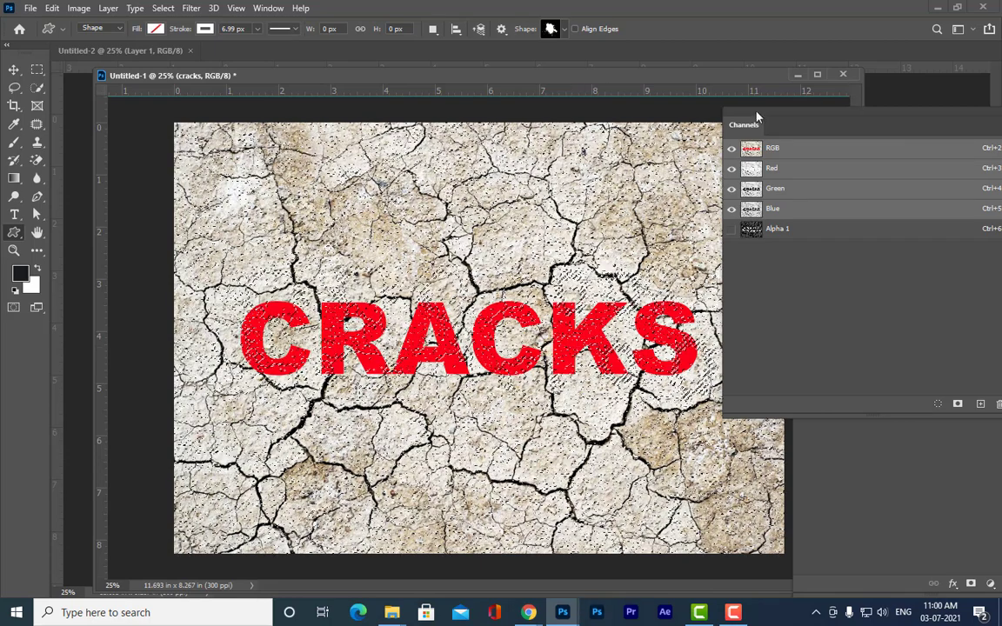
pyautogui.moveTo(756, 117); pyautogui.dragTo(791, 276)
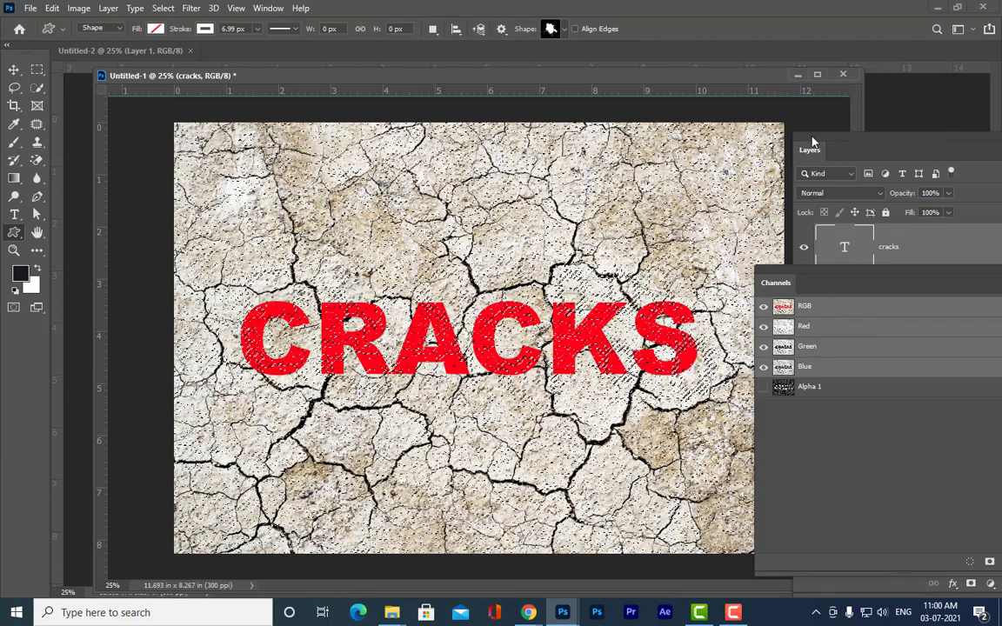
pyautogui.moveTo(816, 139); pyautogui.dragTo(729, 57)
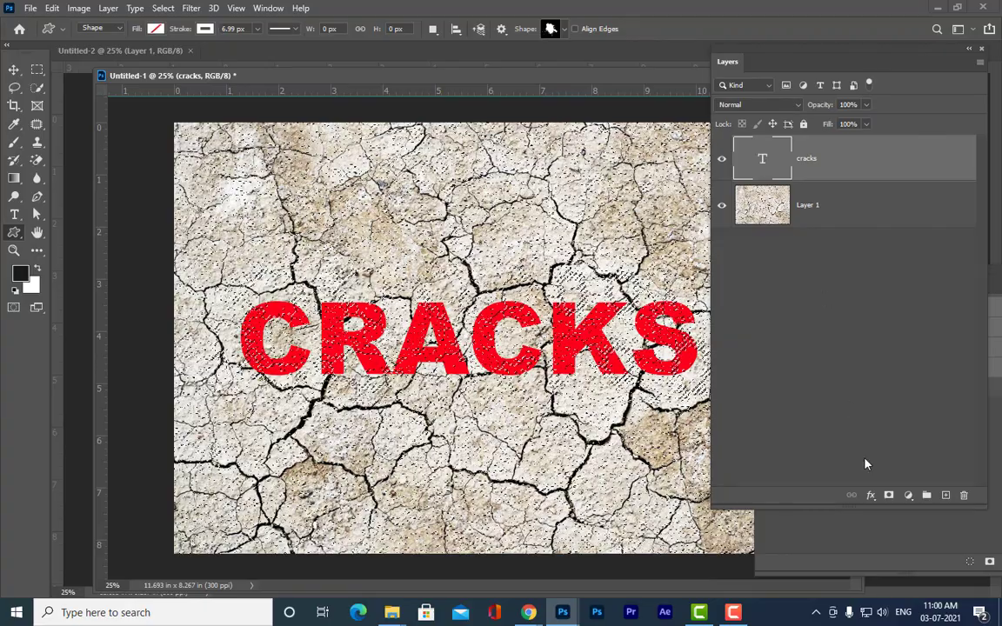
# Add a layer mask to the cracks text layer from the selection and invert the mask.
pyautogui.click(888, 497)
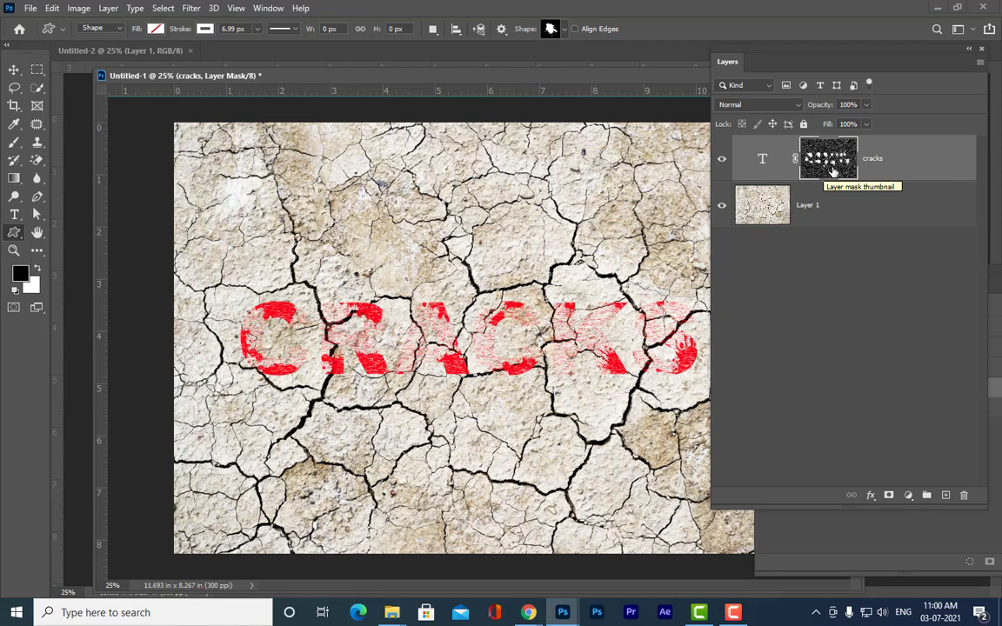
pyautogui.hotkey('ctrl', 'i')
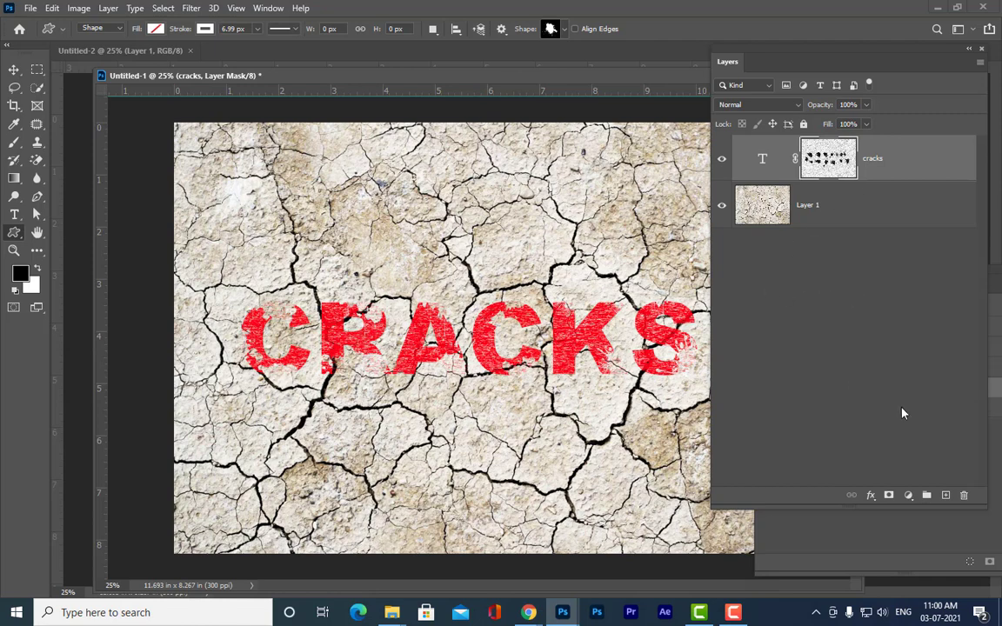
# Open the layer style settings of the cracks text layer and enable Gradient Overlay.
pyautogui.doubleClick(921, 170)
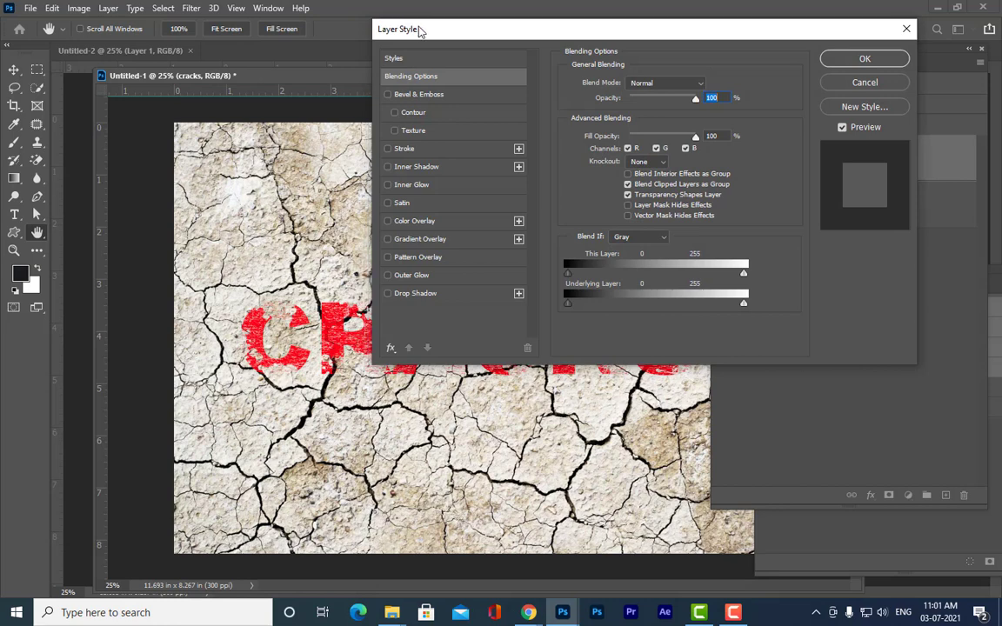
pyautogui.moveTo(420, 30); pyautogui.dragTo(535, 12)
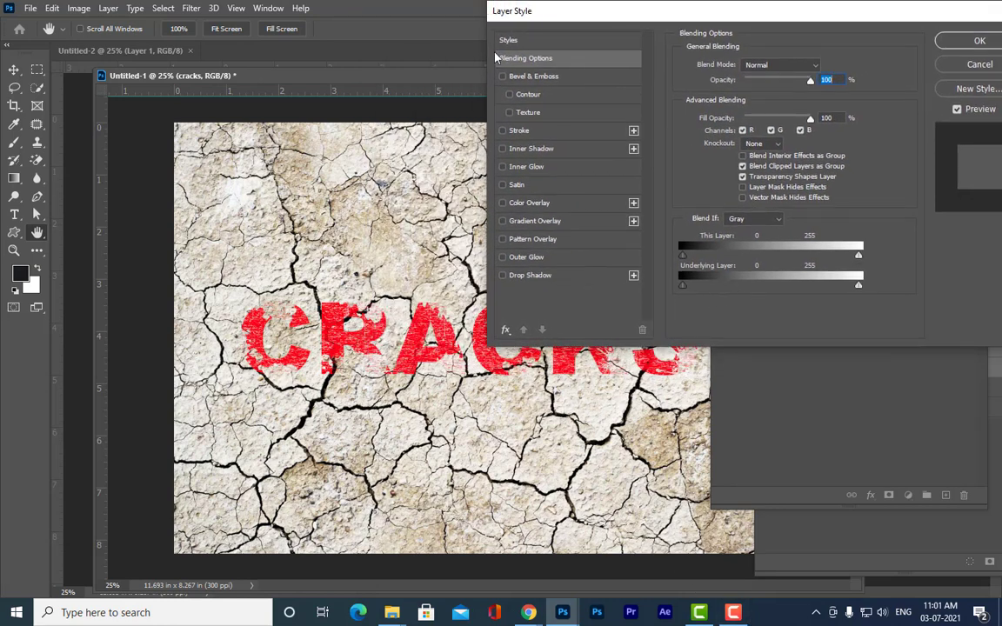
pyautogui.moveTo(492, 14); pyautogui.dragTo(572, 33)
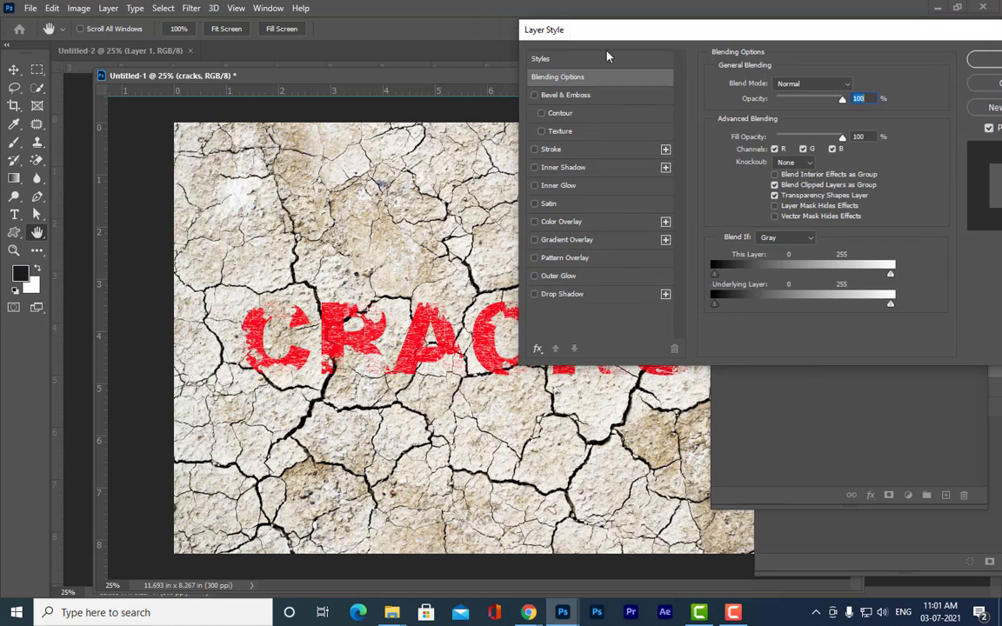
pyautogui.moveTo(622, 29); pyautogui.dragTo(738, 21)
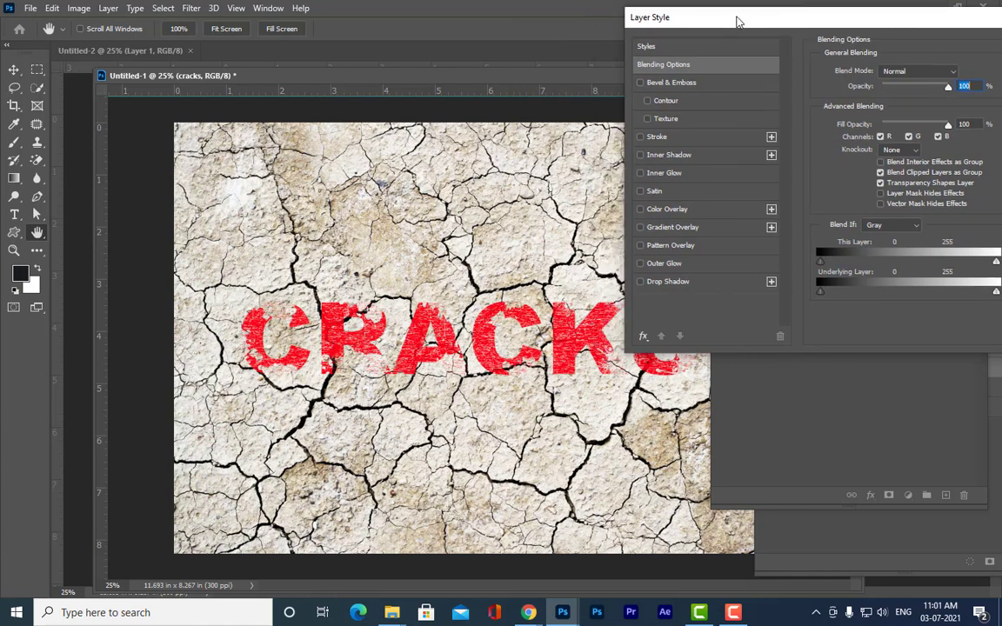
pyautogui.click(645, 228)
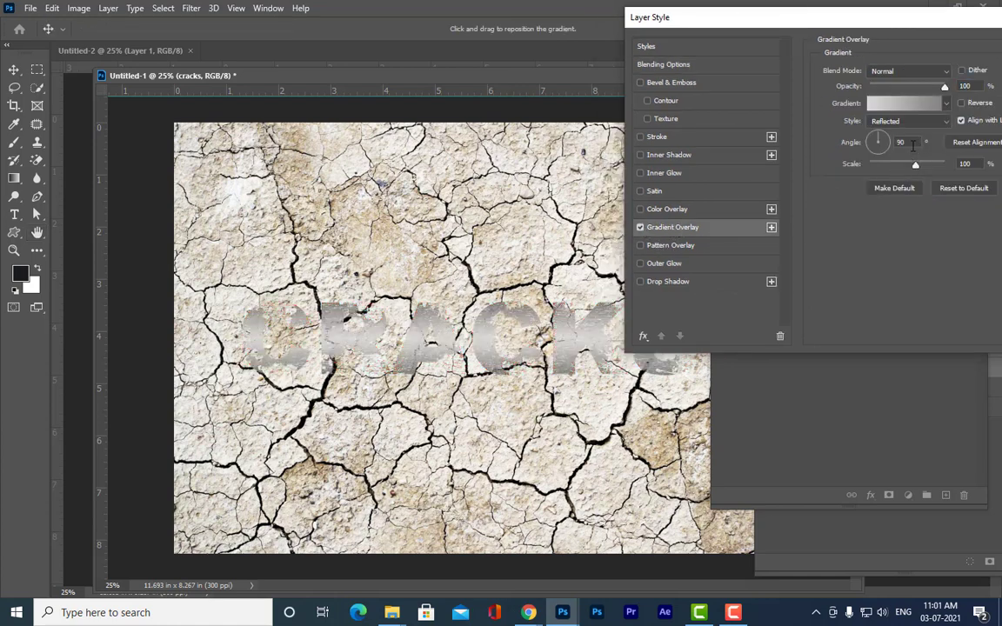
# Set the overlay gradient's first stop to a tan sampled from the cracked ground and its end stop to dark brown 352202.
pyautogui.click(903, 109)
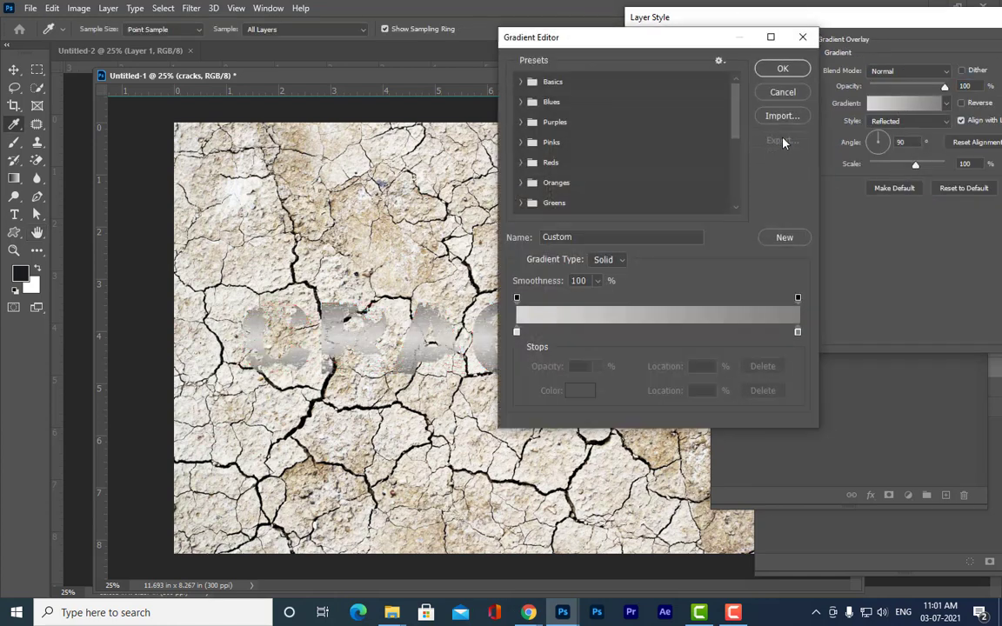
pyautogui.click(517, 332)
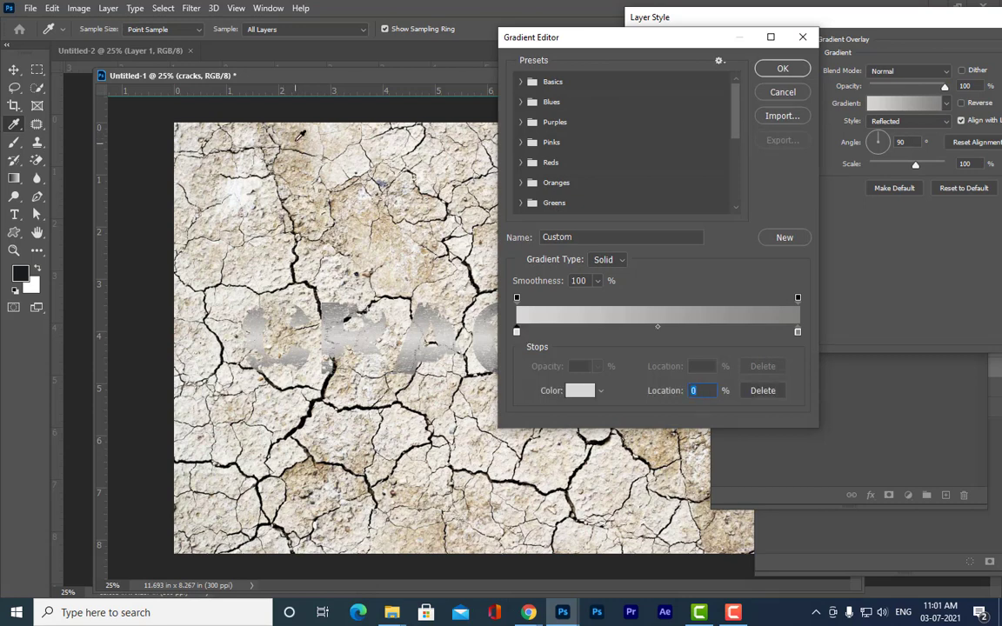
pyautogui.click(265, 126)
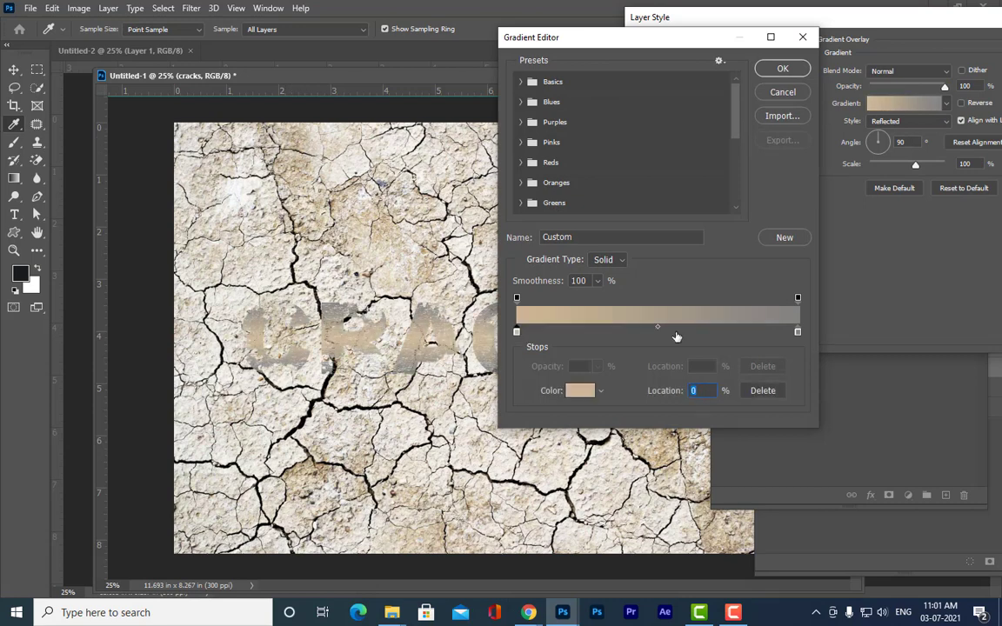
pyautogui.doubleClick(798, 332)
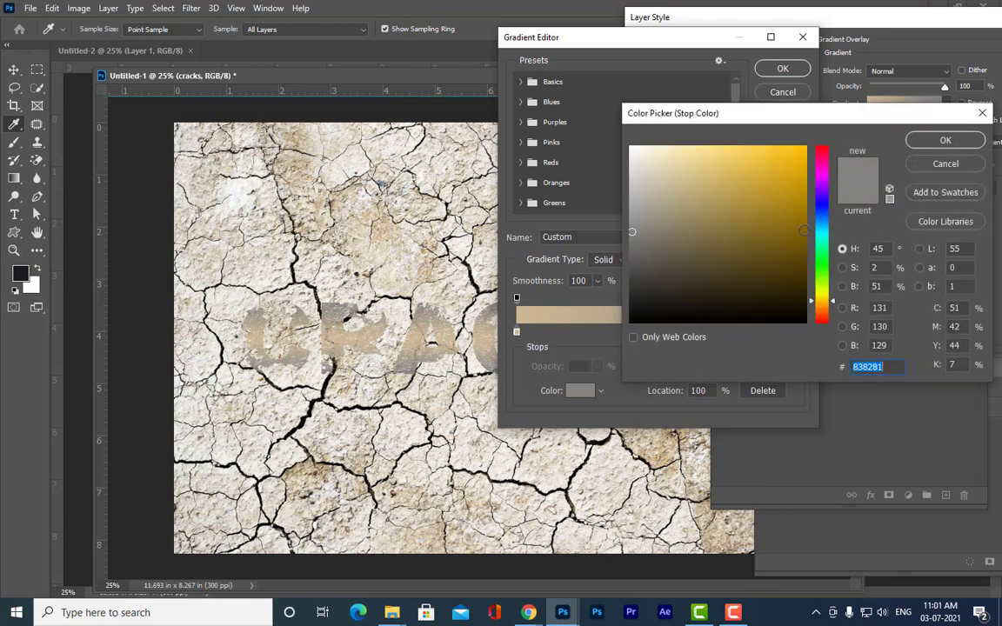
pyautogui.write('866602')
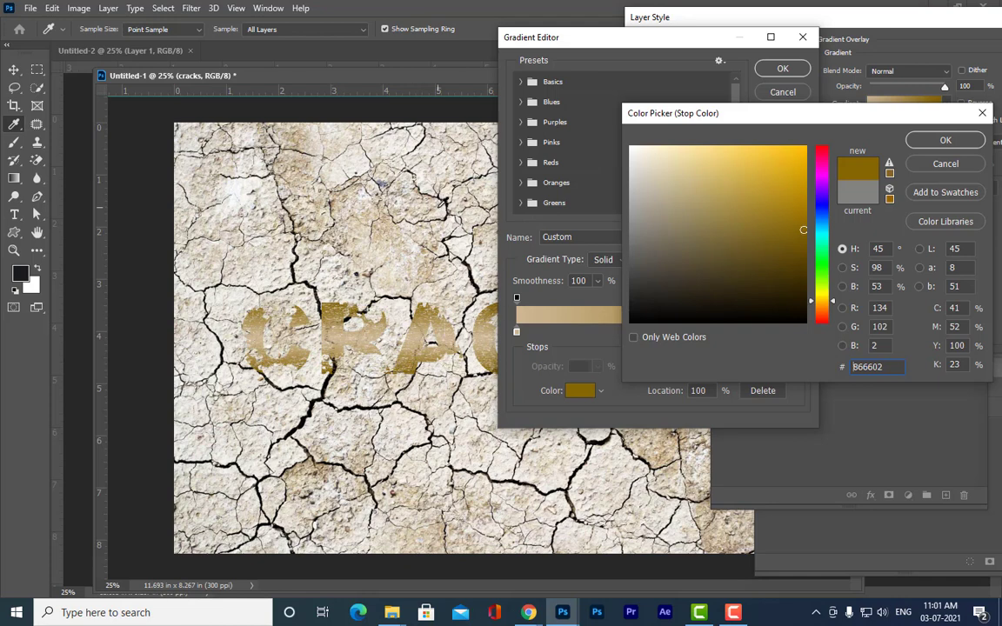
pyautogui.click(487, 284)
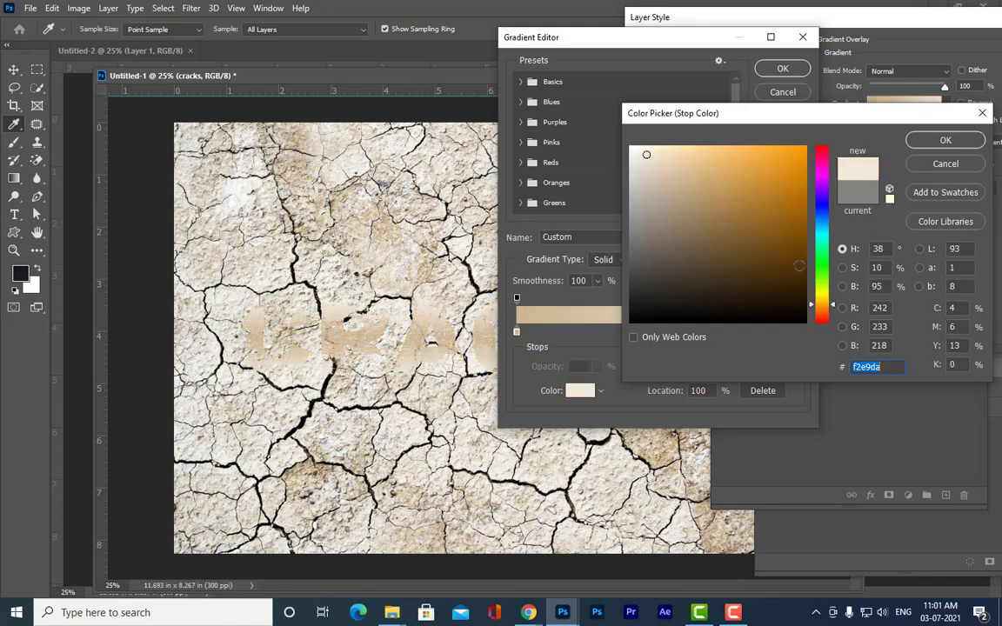
pyautogui.write('352202')
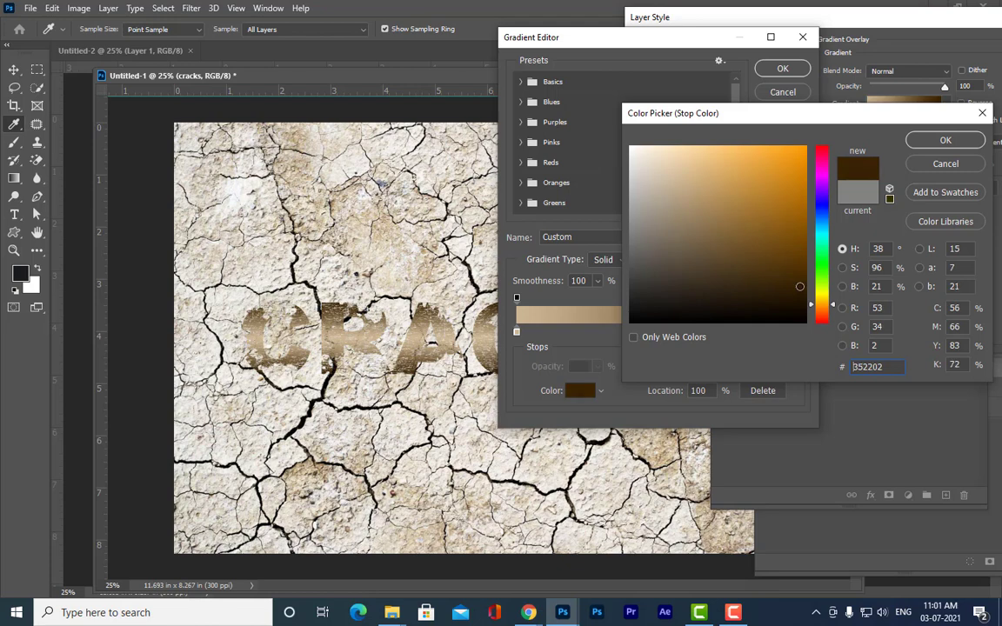
pyautogui.click(942, 139)
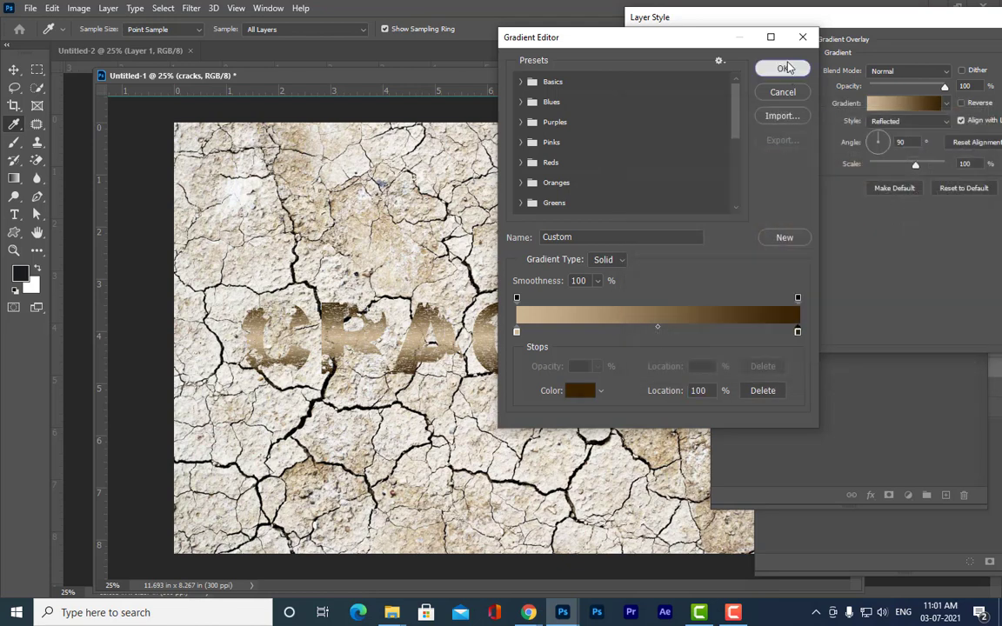
pyautogui.click(785, 68)
# Change the Gradient Overlay style to Linear and review the Blending Options.
pyautogui.click(909, 121)
pyautogui.click(906, 138)
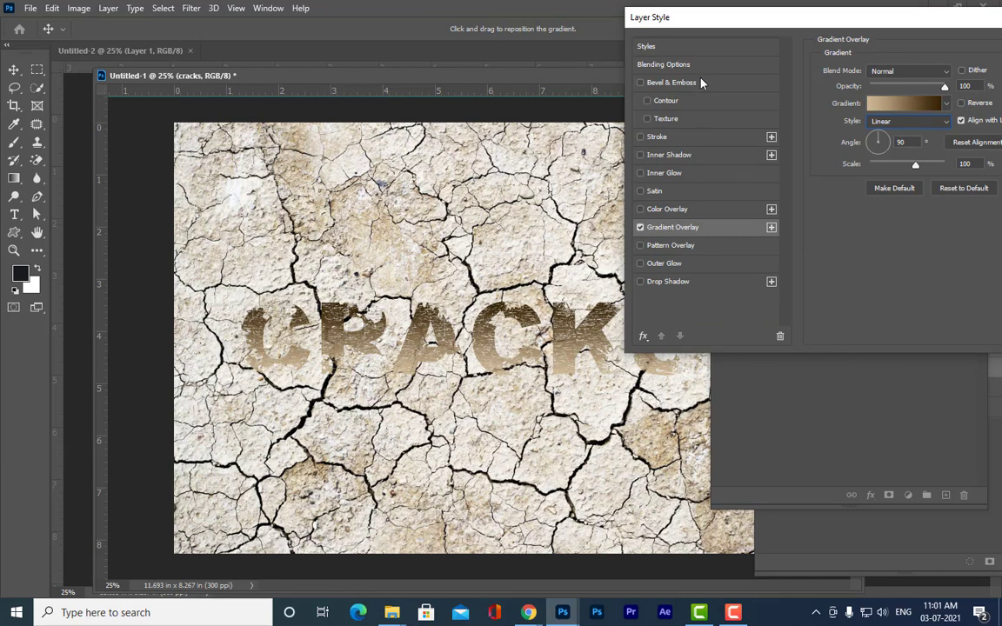
pyautogui.click(705, 52)
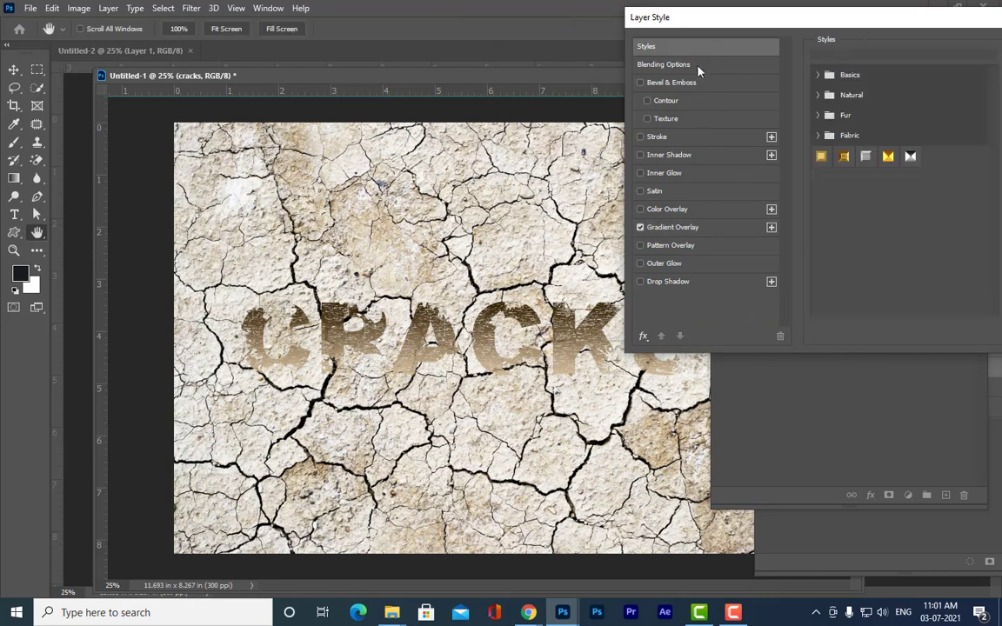
pyautogui.click(666, 64)
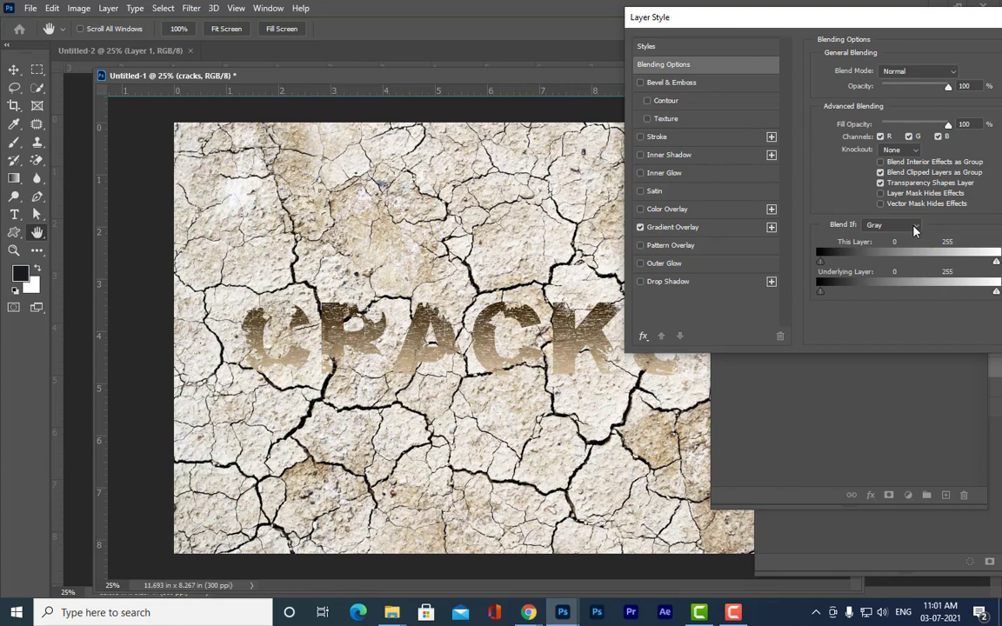
# Change the overlay gradient's first stop to dark brown 4b2f01.
pyautogui.click(687, 227)
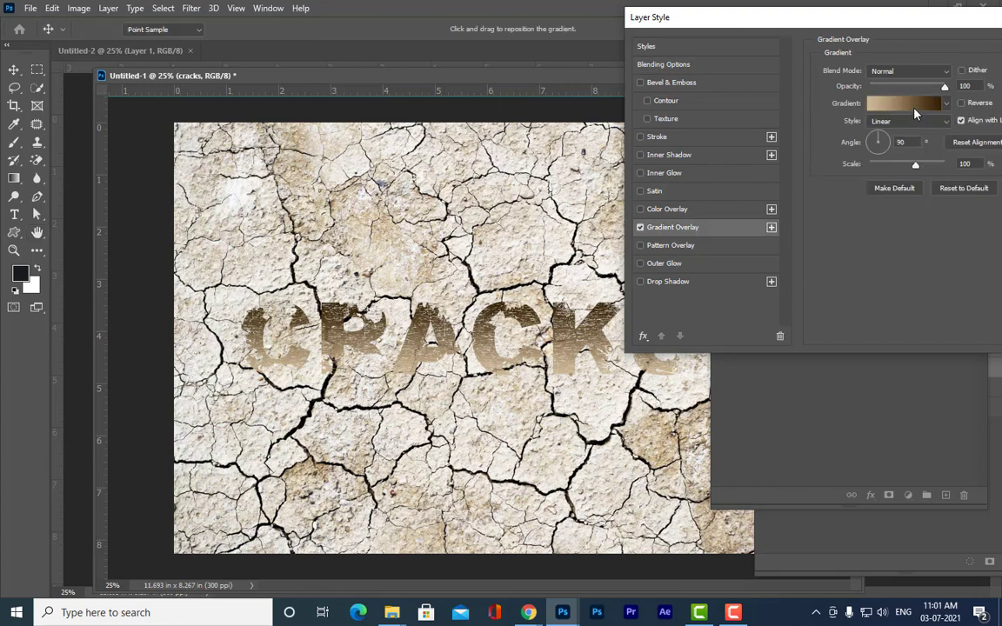
pyautogui.click(878, 102)
pyautogui.doubleClick(516, 332)
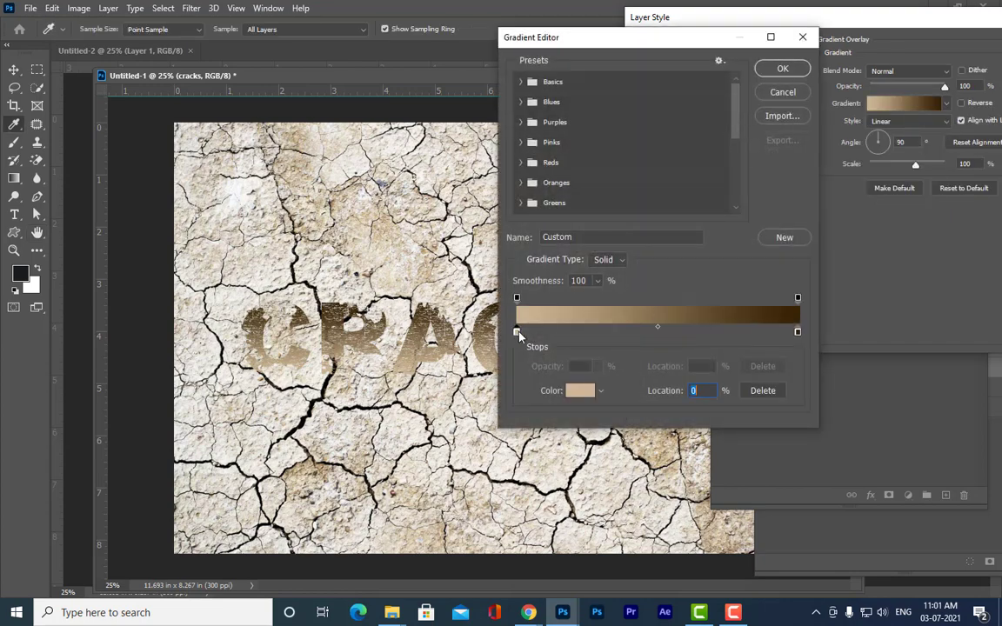
pyautogui.click(792, 281)
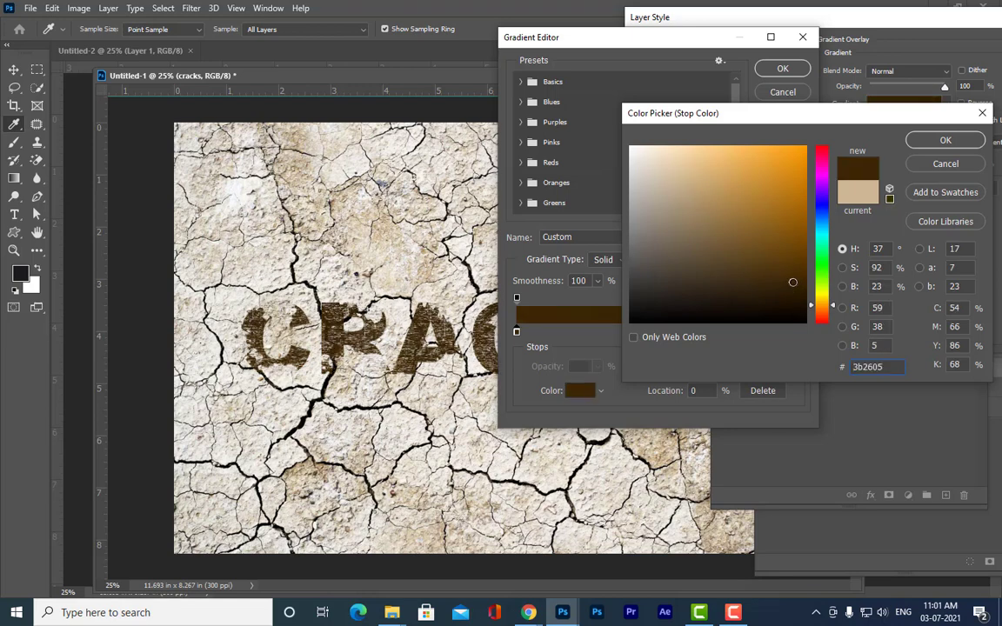
pyautogui.click(804, 271)
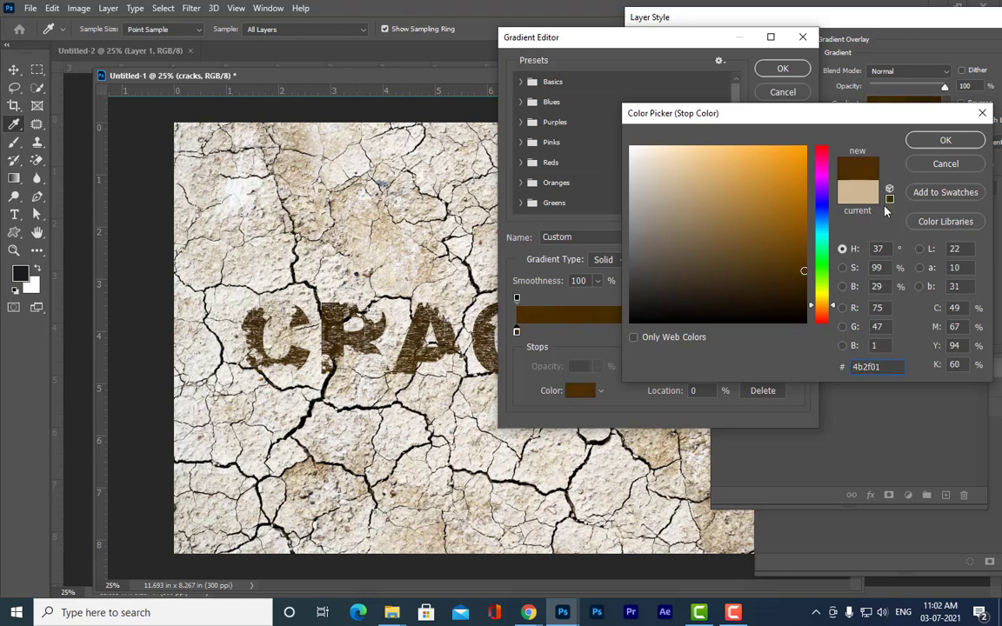
pyautogui.click(944, 140)
pyautogui.click(783, 69)
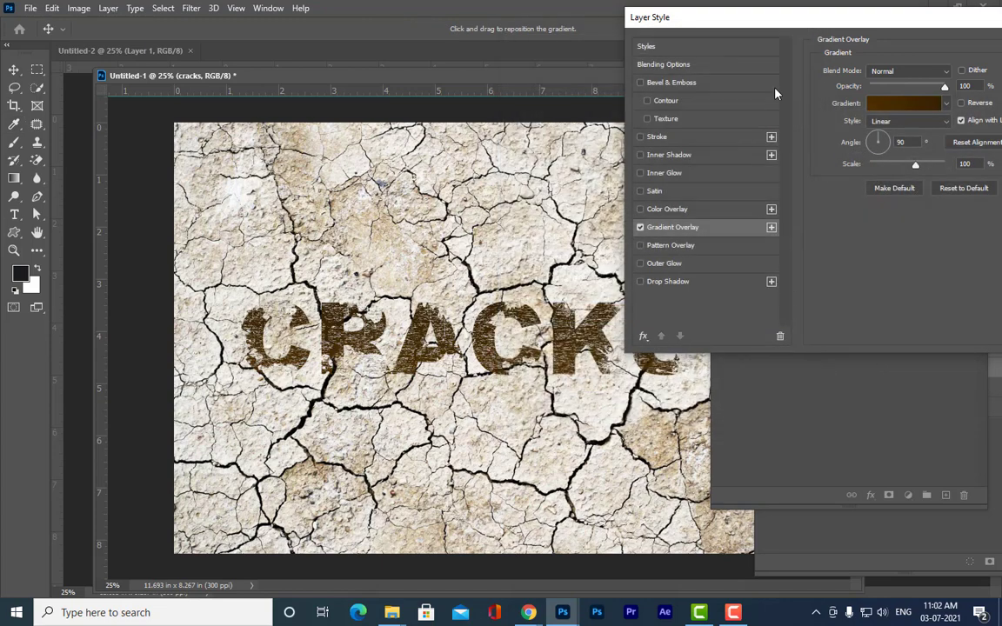
# In the Blending Options, split the Underlying Layer white slider of Blend If to 231 / 255.
pyautogui.moveTo(681, 17); pyautogui.dragTo(717, 67)
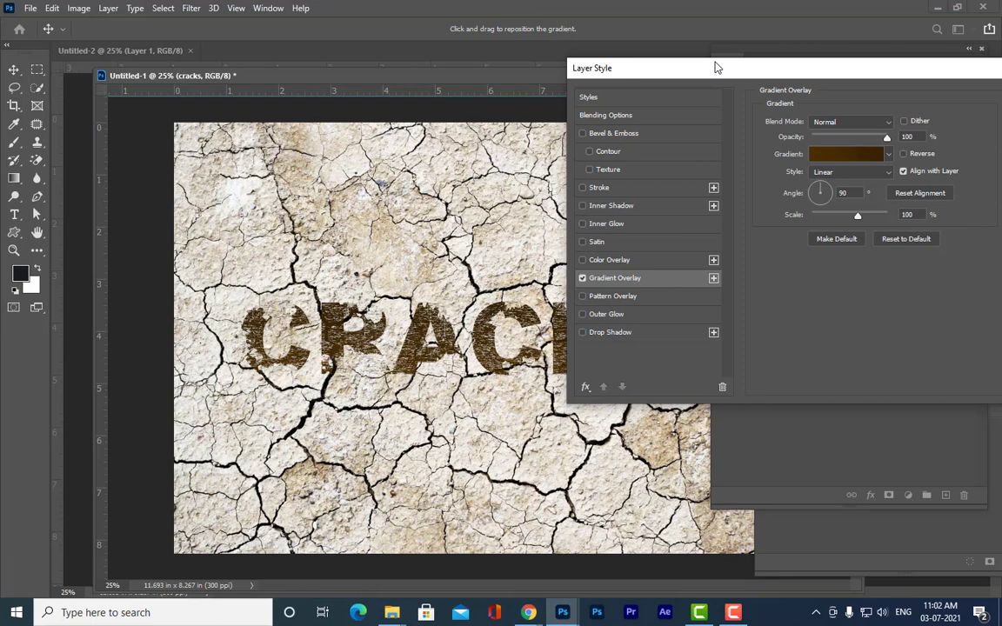
pyautogui.click(620, 115)
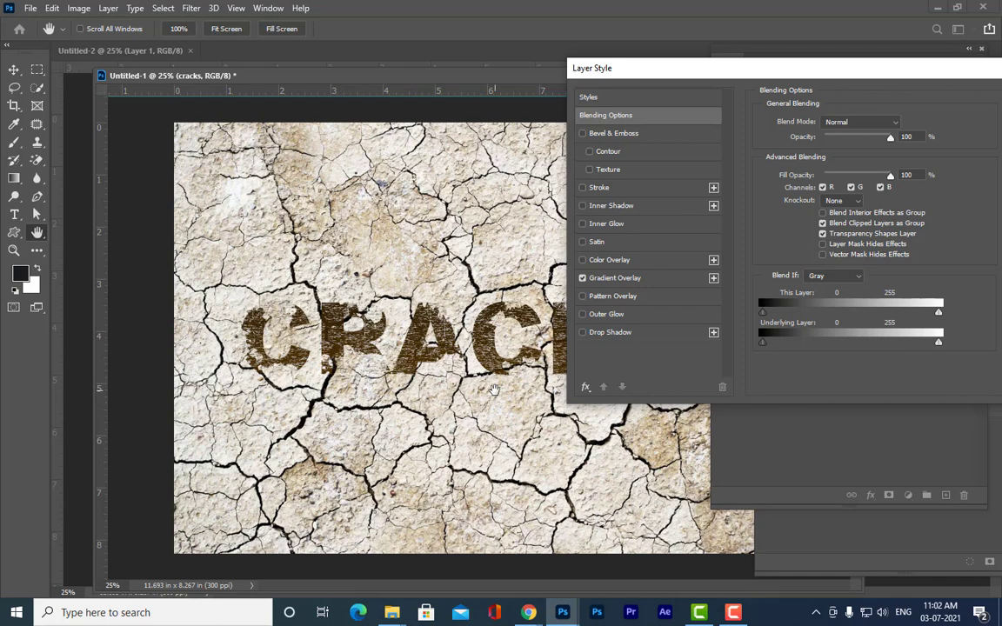
pyautogui.moveTo(693, 74); pyautogui.dragTo(715, 74)
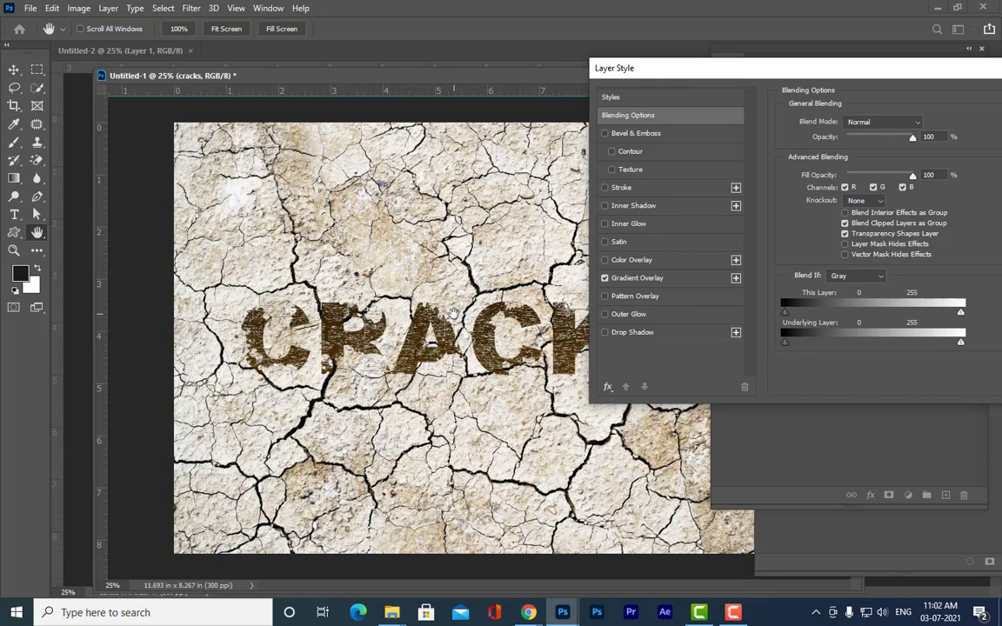
pyautogui.moveTo(641, 75); pyautogui.dragTo(608, 70)
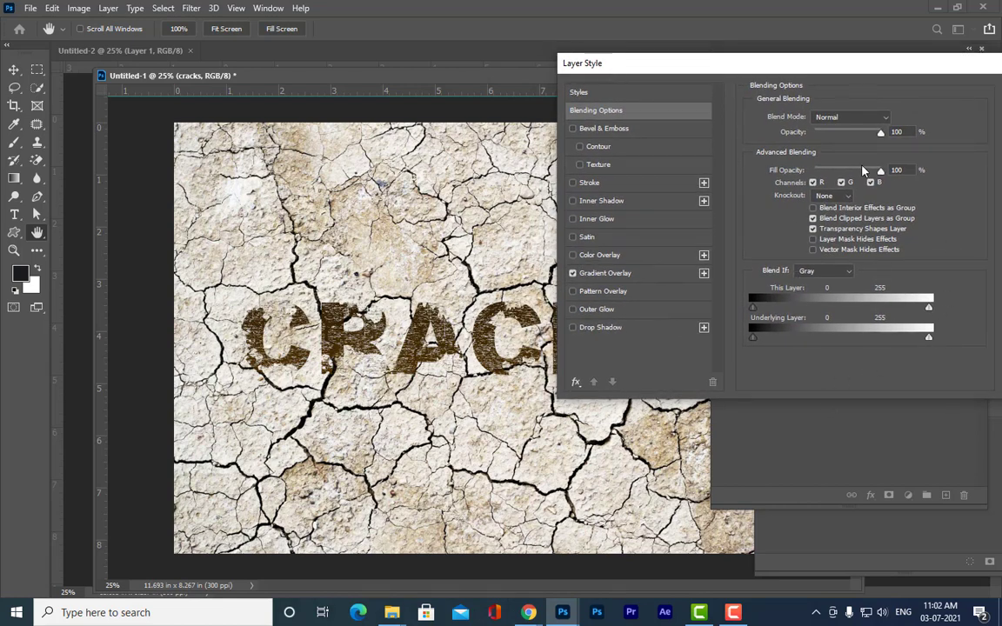
pyautogui.moveTo(705, 74); pyautogui.dragTo(755, 69)
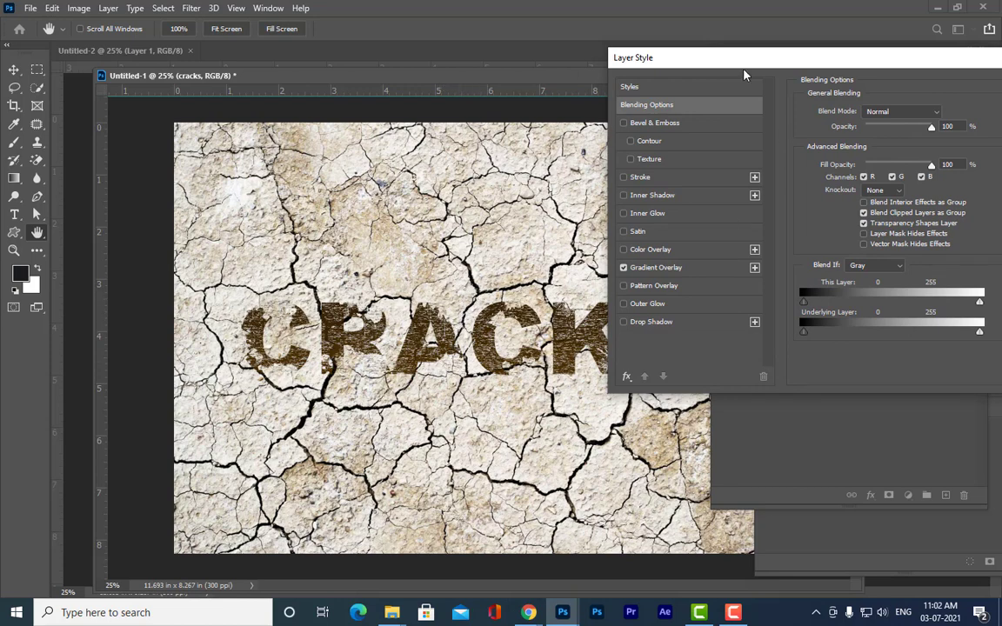
pyautogui.moveTo(716, 62); pyautogui.dragTo(709, 78)
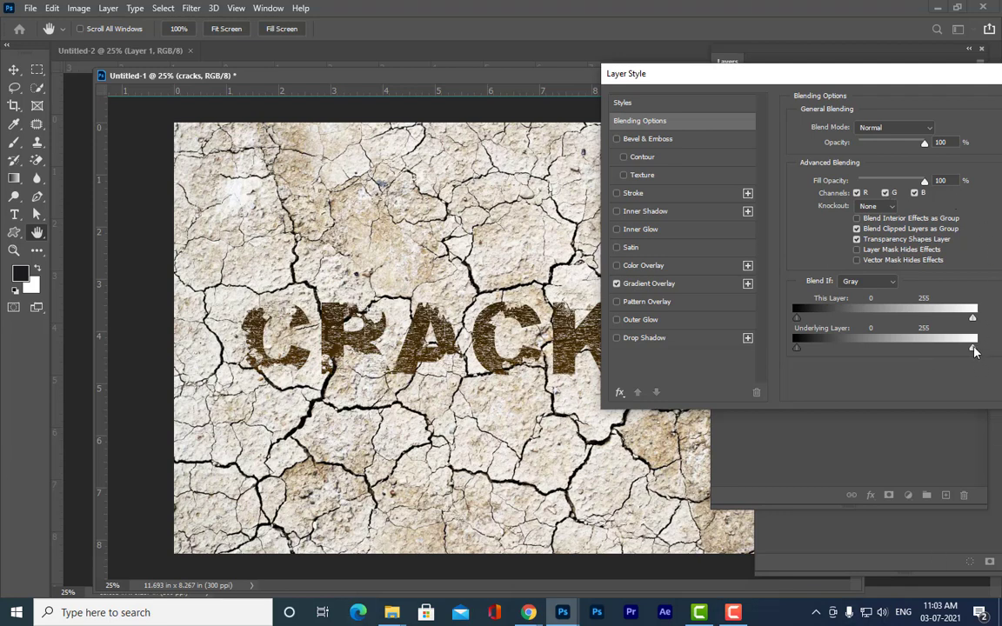
pyautogui.moveTo(975, 350)
pyautogui.mouseDown()
pyautogui.moveTo(897, 355)
pyautogui.moveTo(974, 352)
pyautogui.mouseUp()
pyautogui.moveTo(972, 353); pyautogui.dragTo(955, 352)
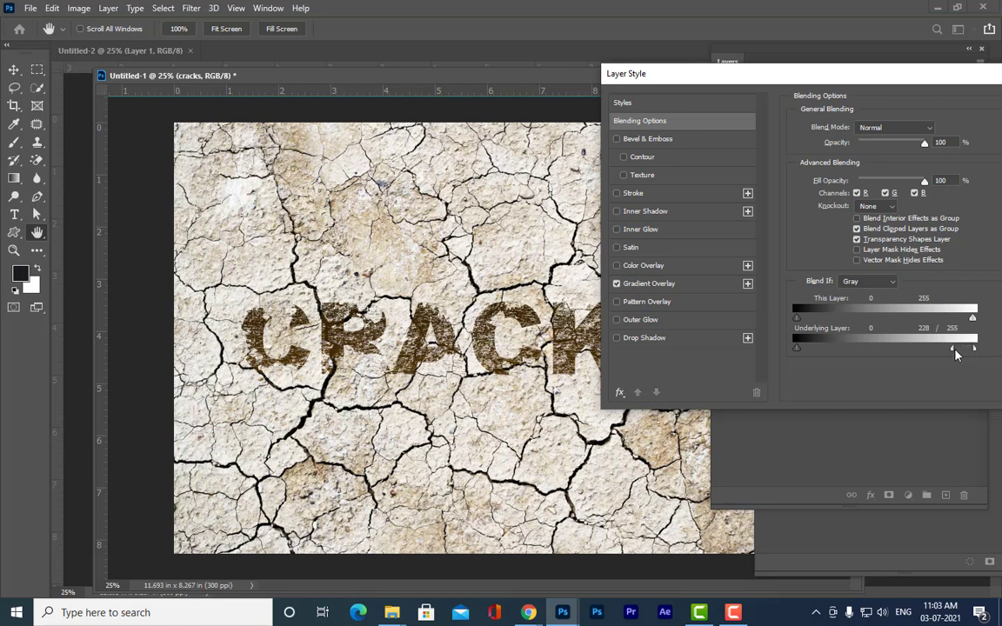
pyautogui.moveTo(955, 353); pyautogui.dragTo(957, 353)
pyautogui.moveTo(714, 79)
pyautogui.mouseDown()
pyautogui.moveTo(686, 67)
pyautogui.moveTo(706, 68)
pyautogui.mouseUp()
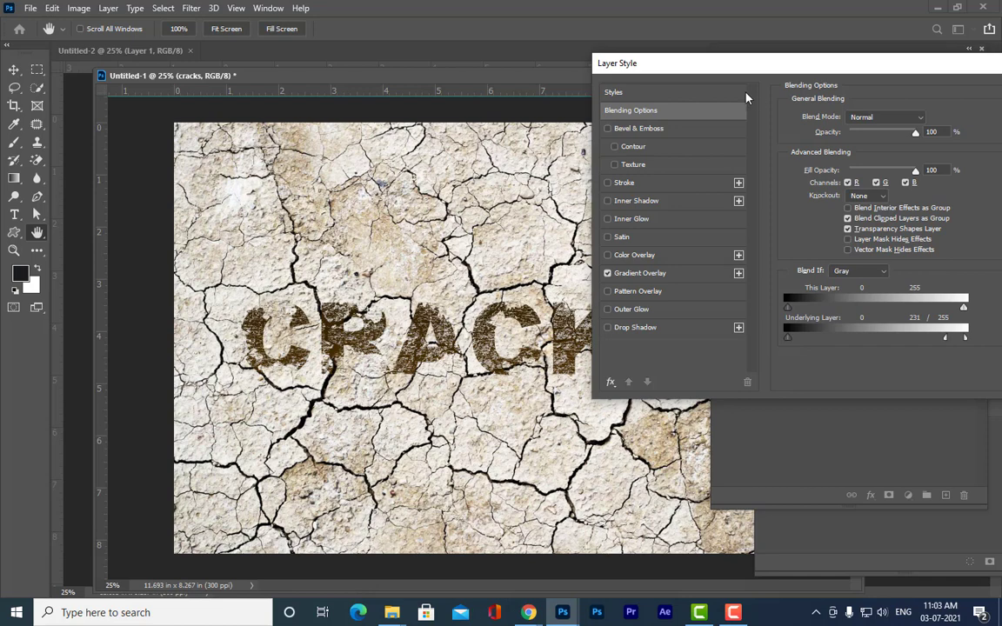
pyautogui.moveTo(703, 63); pyautogui.dragTo(730, 60)
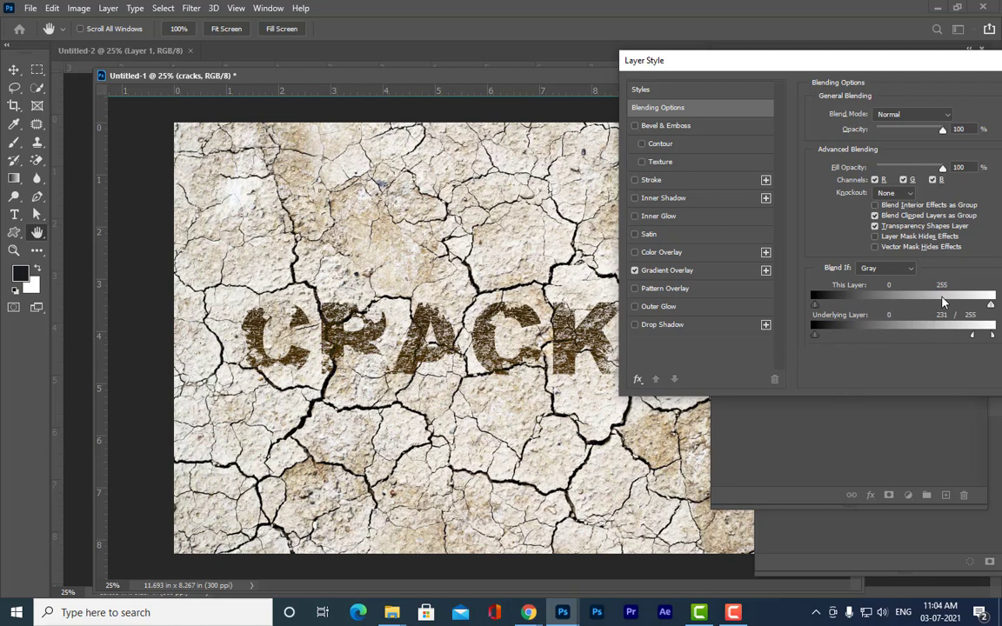
# Split and raise the Underlying Layer black slider so the dark ground cracks cut through the text, and apply the layer style.
pyautogui.moveTo(817, 337); pyautogui.dragTo(787, 347)
pyautogui.moveTo(817, 340); pyautogui.dragTo(829, 341)
pyautogui.moveTo(886, 340); pyautogui.dragTo(884, 339)
pyautogui.click(876, 143)
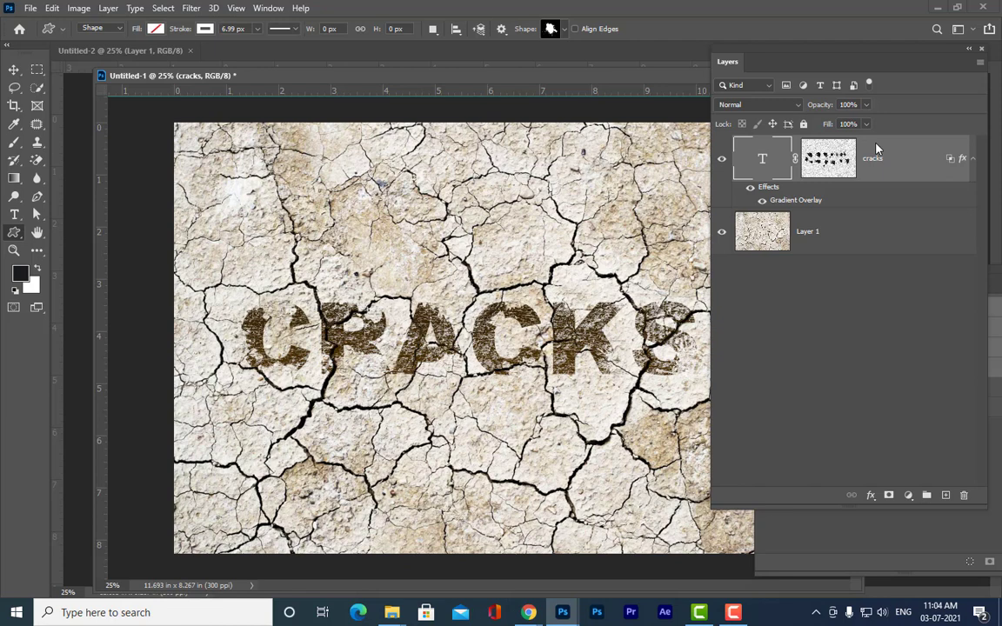
# Try several other blend modes on the cracks text layer and return it to Normal.
pyautogui.click(777, 105)
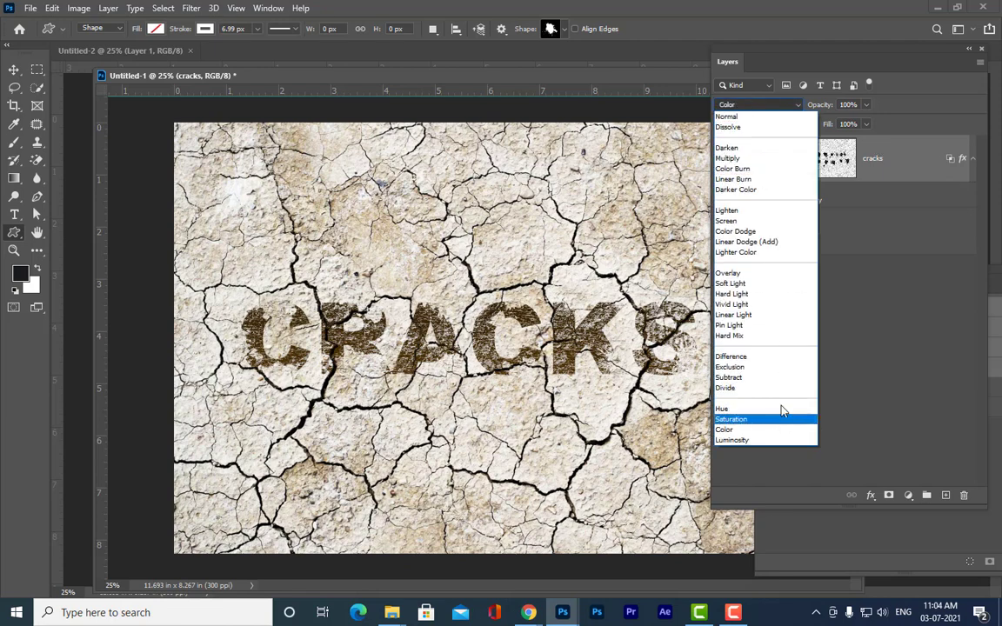
pyautogui.press('Up')
pyautogui.press('Up')
pyautogui.press('Up')
pyautogui.press('Up')
pyautogui.press('Up')
pyautogui.press('Down')
pyautogui.press('Return')
pyautogui.hotkey('shift', 'alt', 'n')
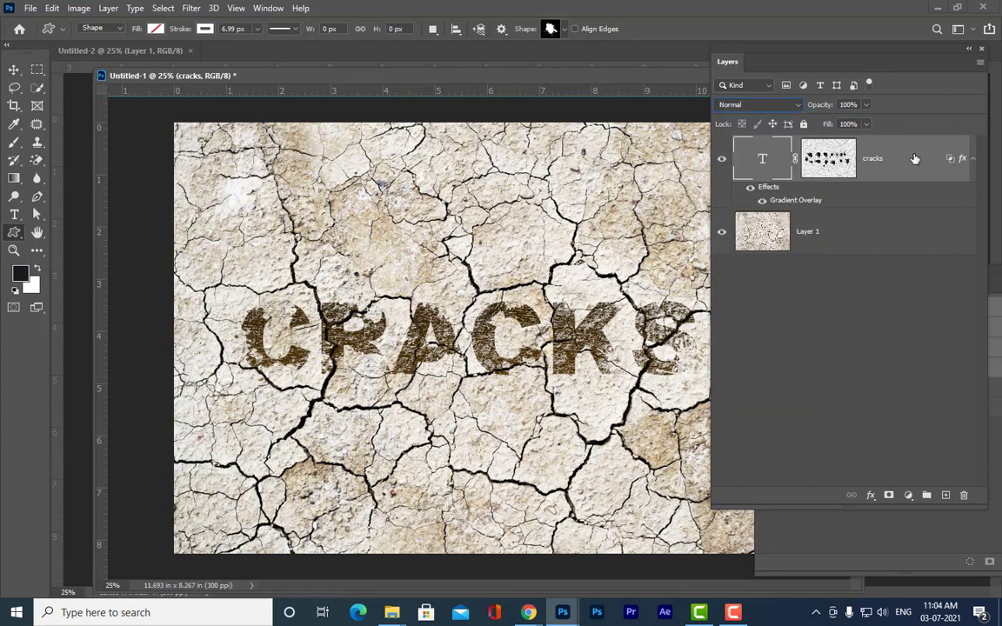
# Hide the cracked ground layer to view the distressed text alone, and show the layer again.
pyautogui.moveTo(776, 55); pyautogui.dragTo(790, 56)
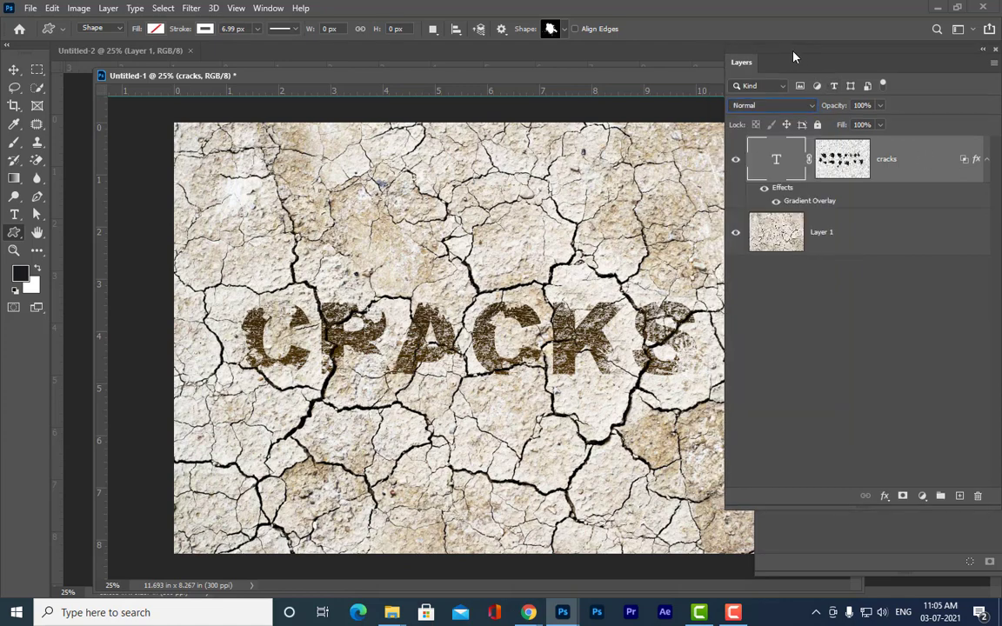
pyautogui.click(740, 240)
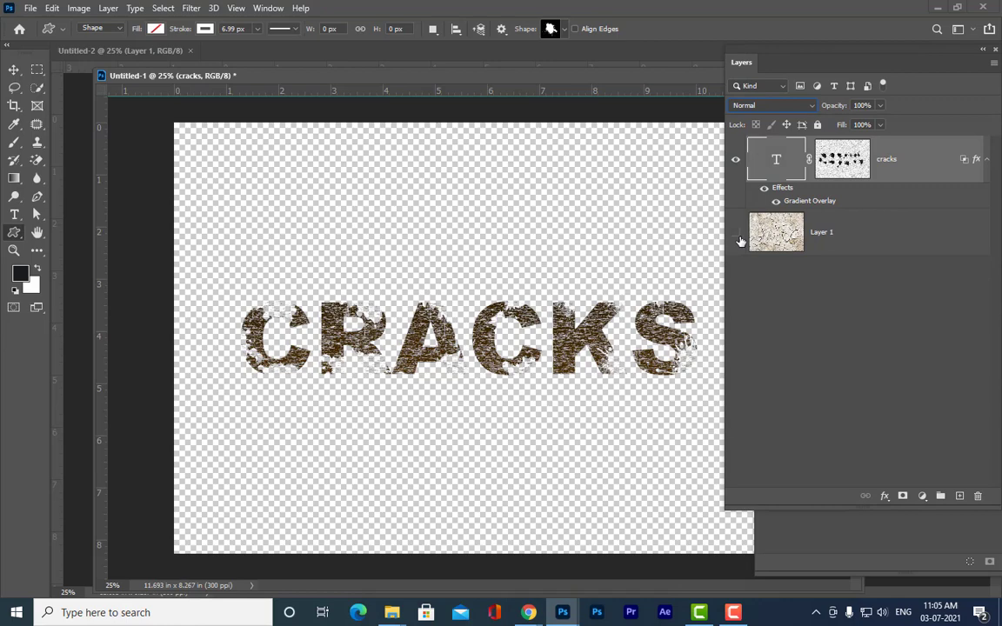
pyautogui.click(739, 240)
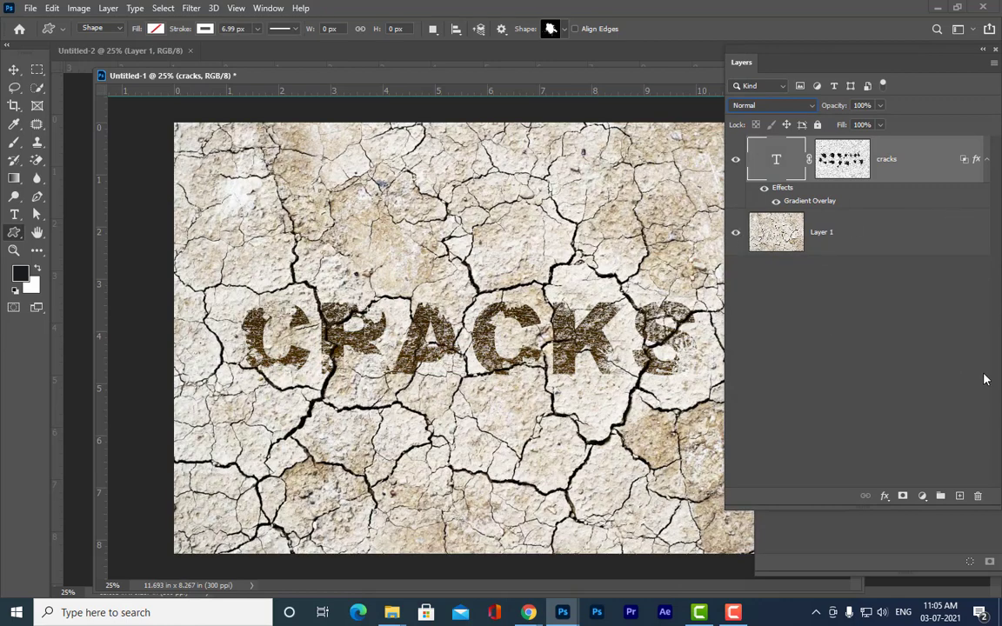
# Add a Stroke effect to the cracks text layer with a solid Color fill and a size of 1 px.
pyautogui.doubleClick(934, 169)
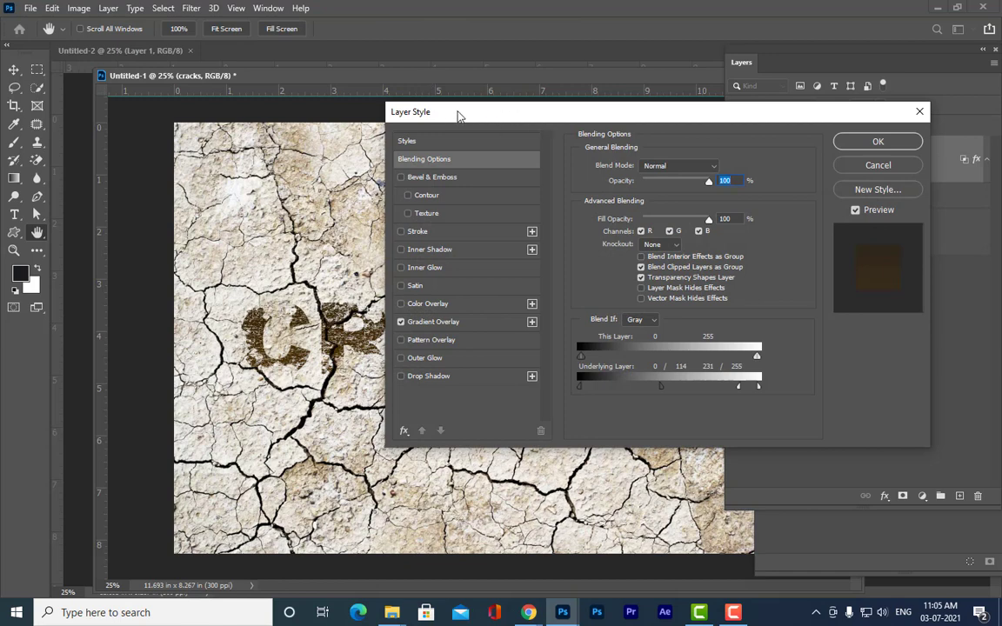
pyautogui.moveTo(458, 114); pyautogui.dragTo(679, 82)
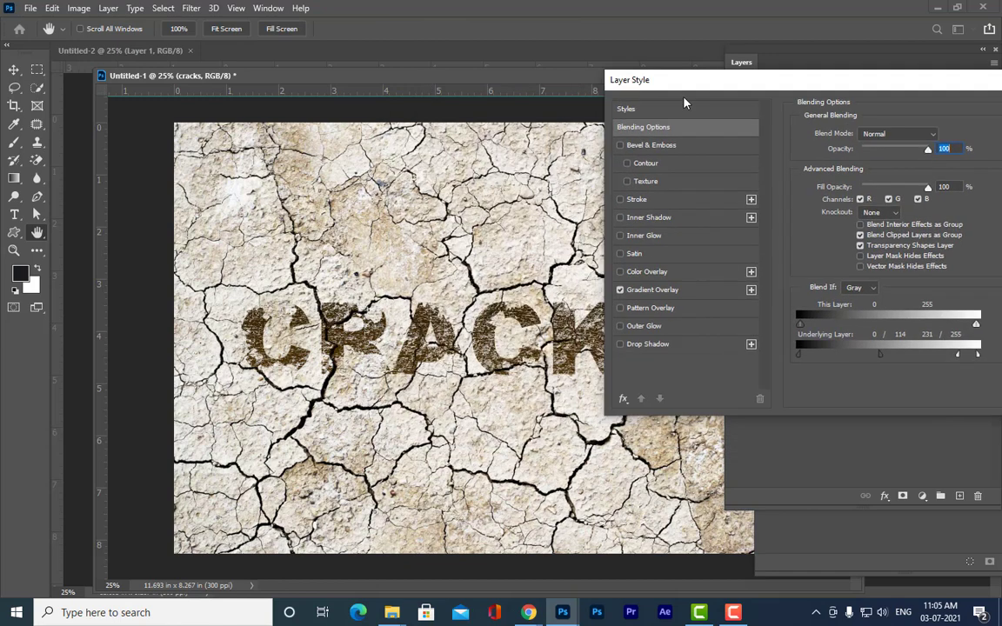
pyautogui.click(620, 200)
pyautogui.click(659, 203)
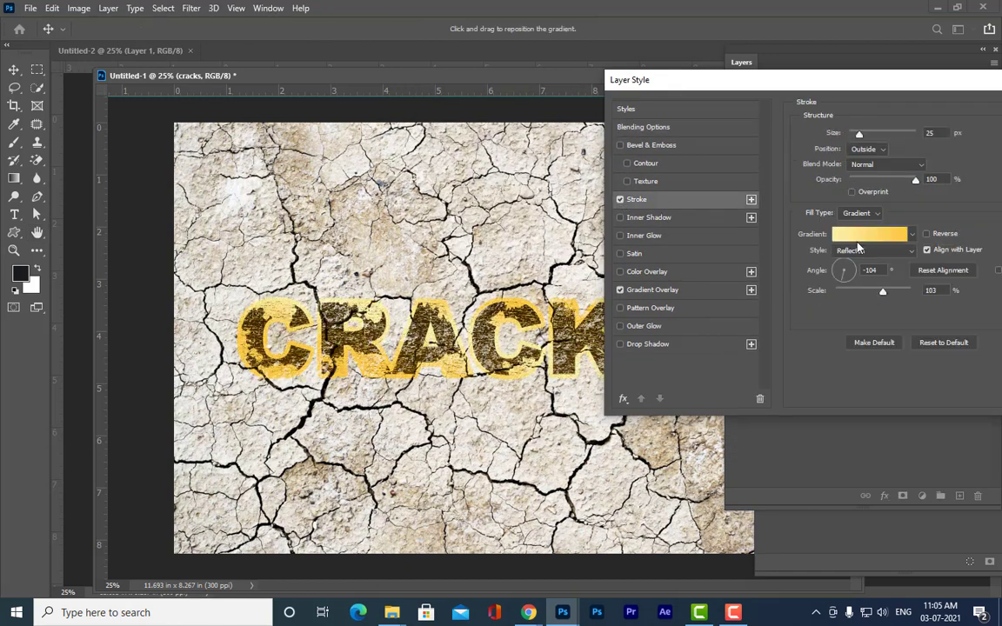
pyautogui.click(877, 215)
pyautogui.click(857, 223)
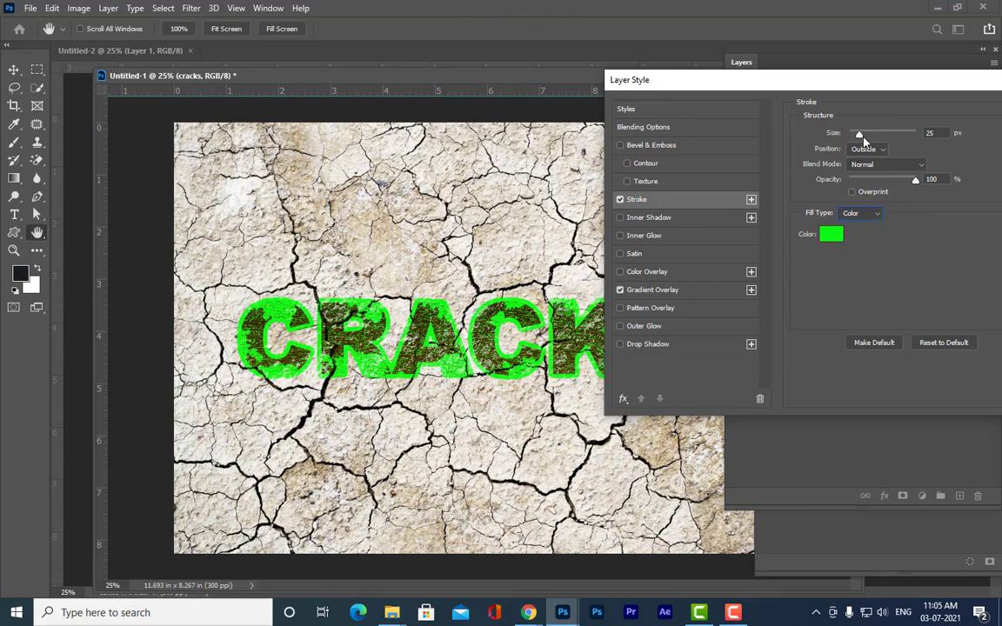
pyautogui.moveTo(863, 137); pyautogui.dragTo(848, 135)
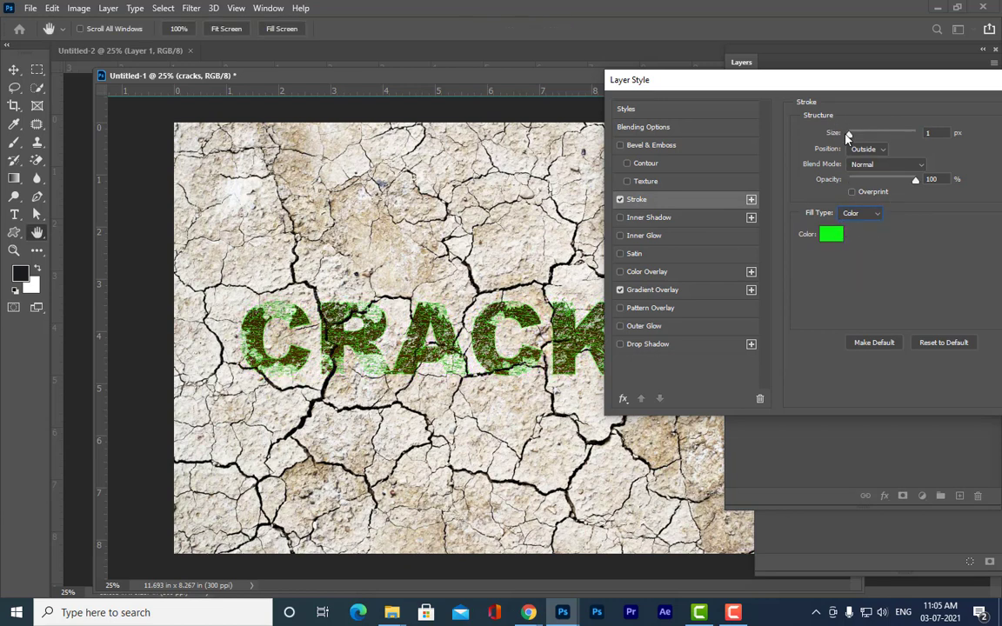
# Compare black and white for the text's stroke, settle on black 000000, and apply the layer style.
pyautogui.click(826, 237)
pyautogui.moveTo(765, 261)
pyautogui.mouseDown()
pyautogui.moveTo(796, 305)
pyautogui.moveTo(818, 385)
pyautogui.mouseUp()
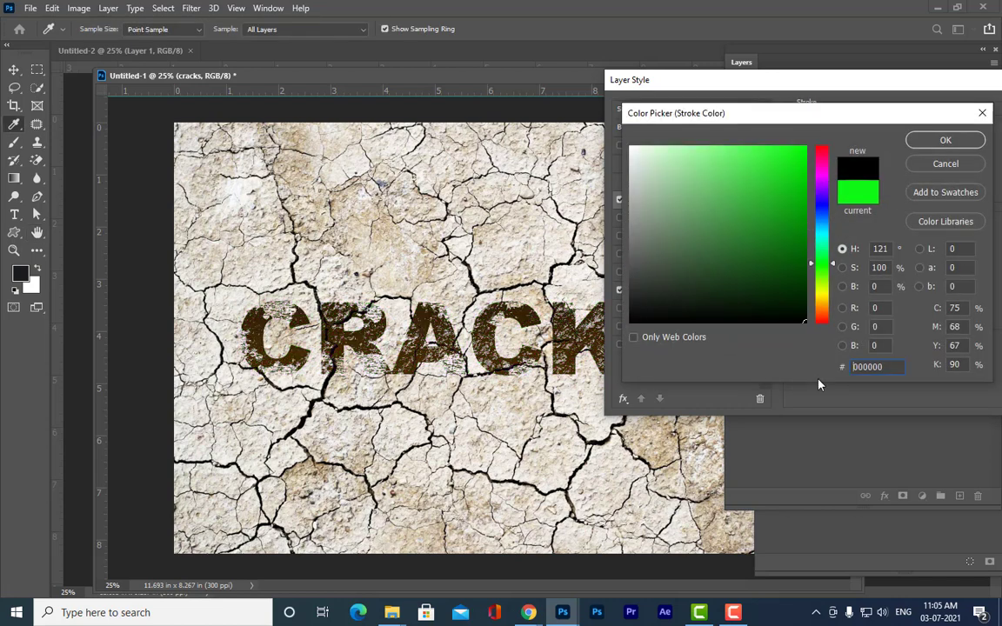
pyautogui.moveTo(722, 219); pyautogui.dragTo(513, 81)
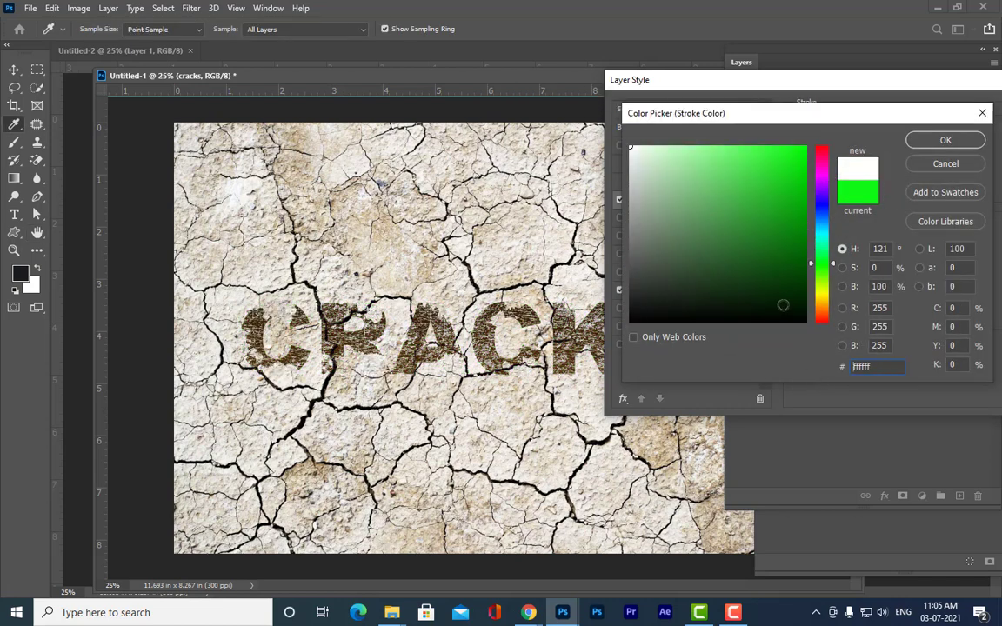
pyautogui.moveTo(685, 261); pyautogui.dragTo(805, 324)
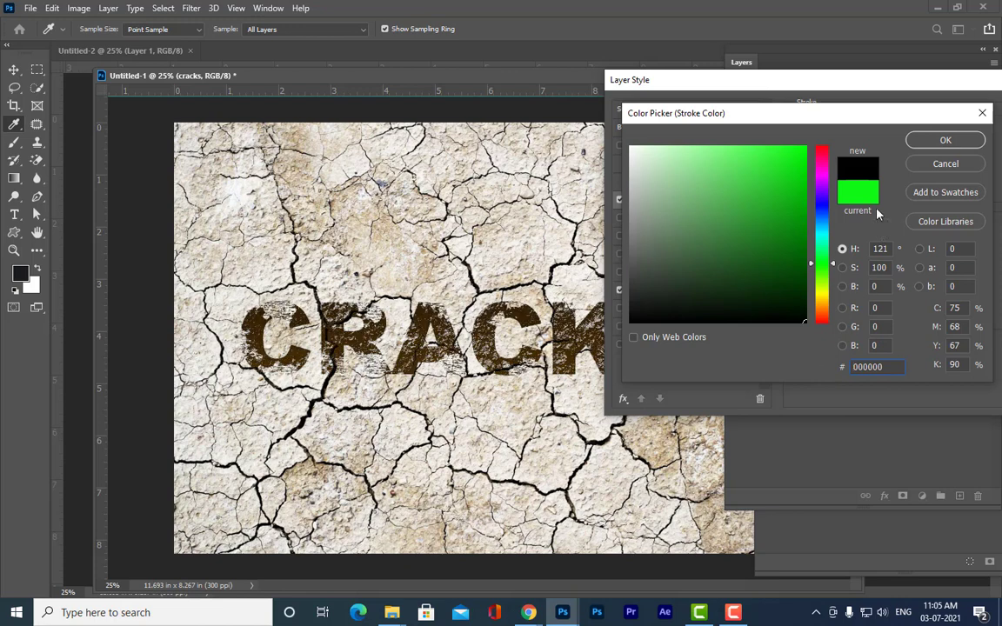
pyautogui.click(922, 140)
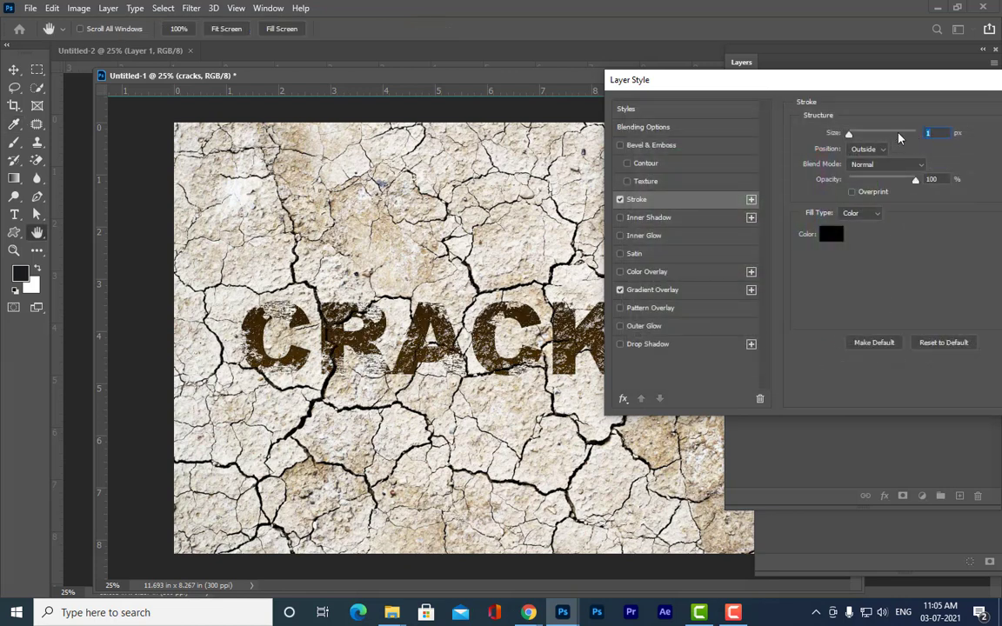
pyautogui.moveTo(770, 80); pyautogui.dragTo(192, 118)
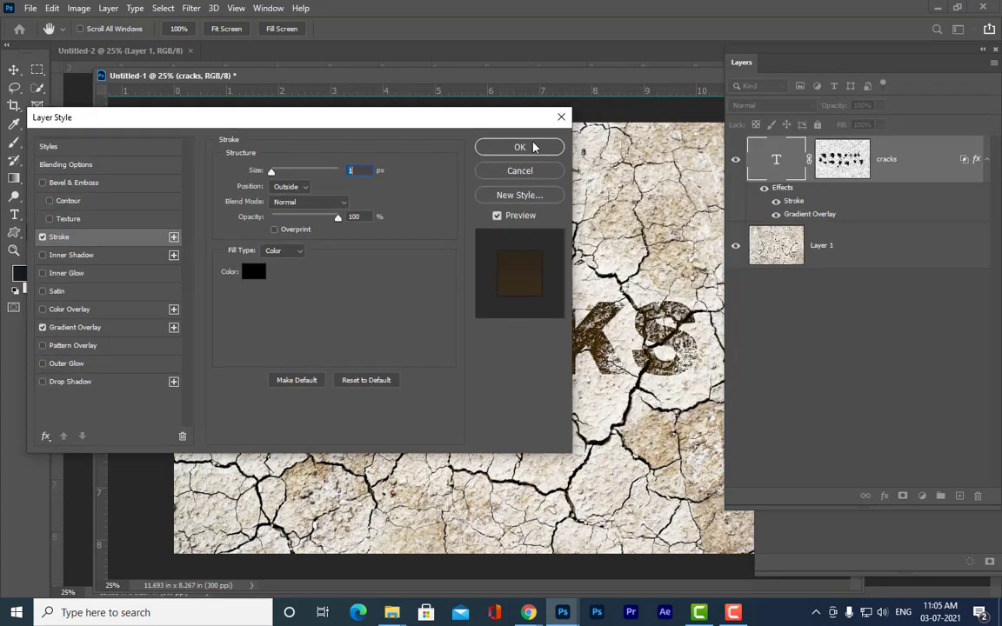
pyautogui.click(519, 147)
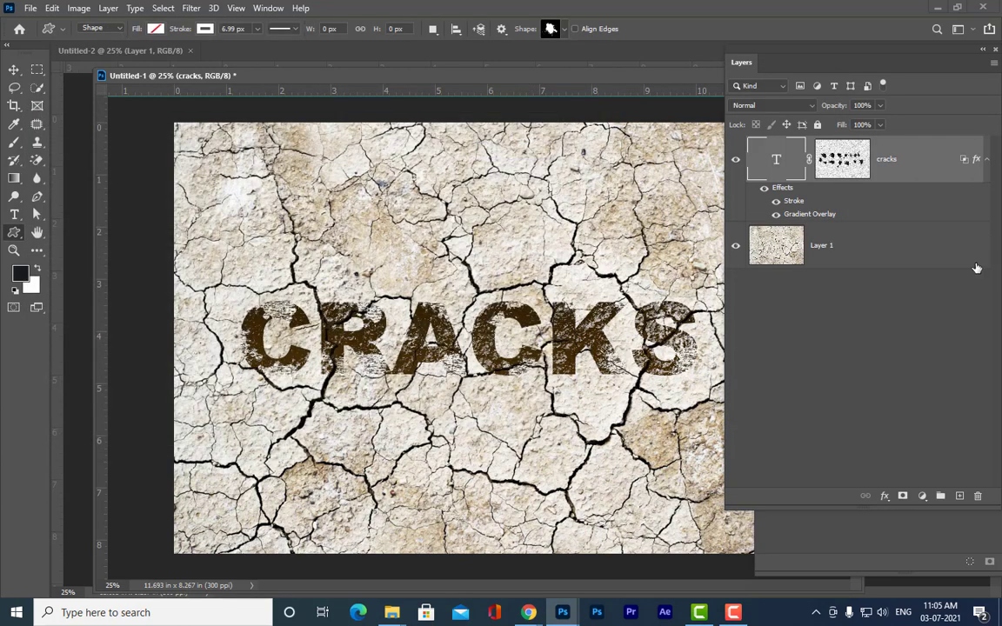
# Hide the cracked ground layer and examine the distressed, stroked text up close on transparency.
pyautogui.click(735, 247)
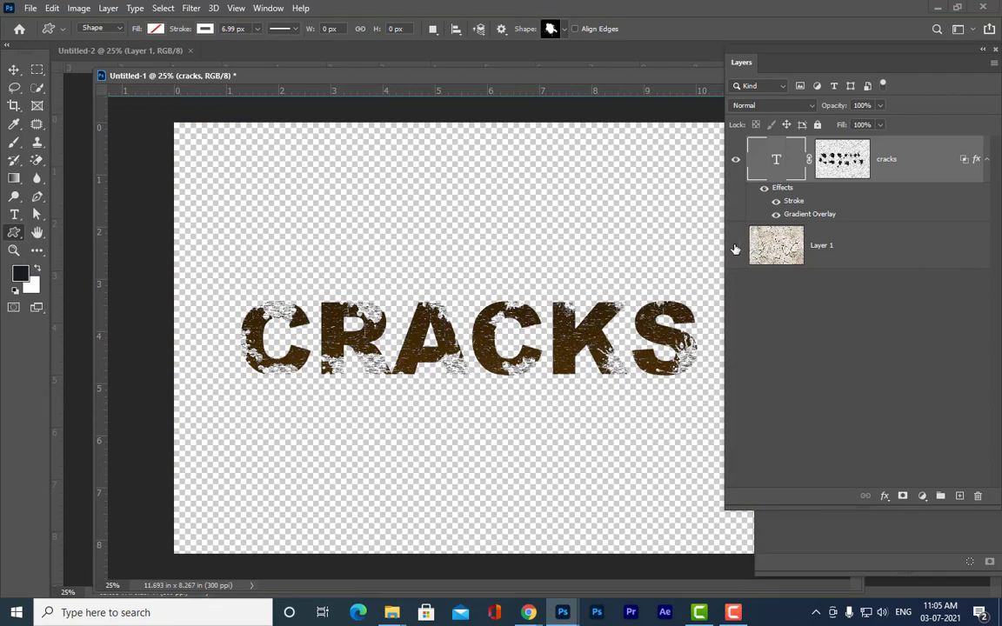
pyautogui.hotkey('ctrl', '+')
pyautogui.hotkey('ctrl', '+')
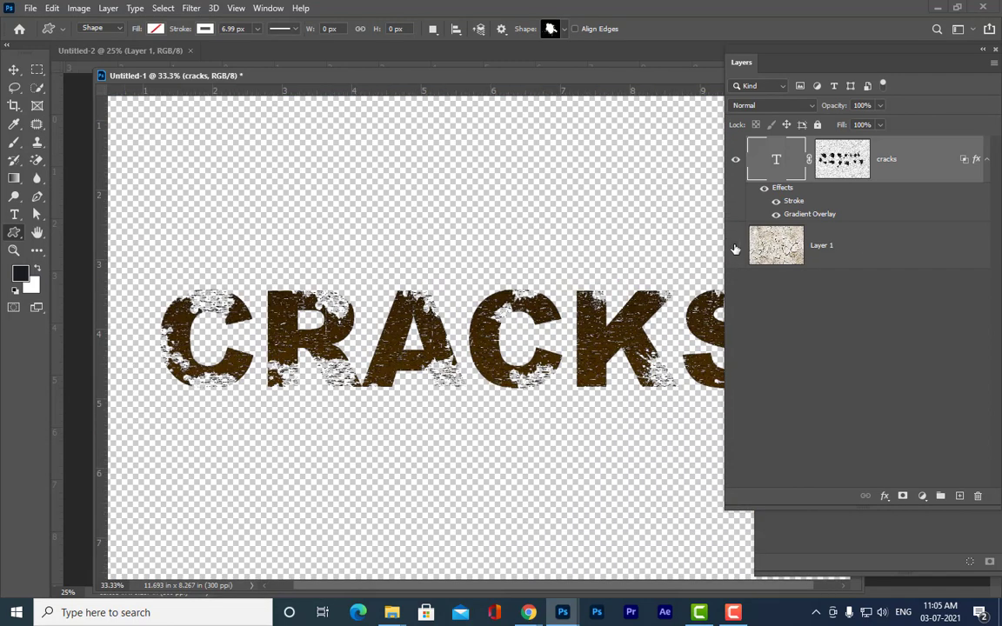
pyautogui.hotkey('ctrl', '-')
pyautogui.hotkey('ctrl', '-')
pyautogui.hotkey('ctrl', '+')
# Close the CRACKS text document and the empty Untitled-2 document without saving.
pyautogui.moveTo(174, 76); pyautogui.dragTo(259, 209)
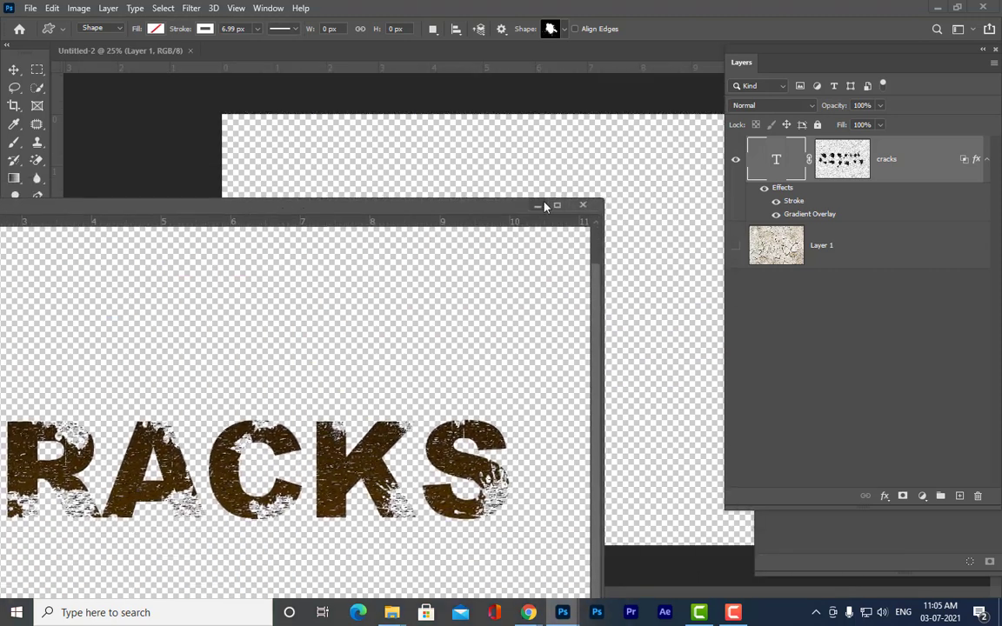
pyautogui.click(584, 204)
pyautogui.click(510, 233)
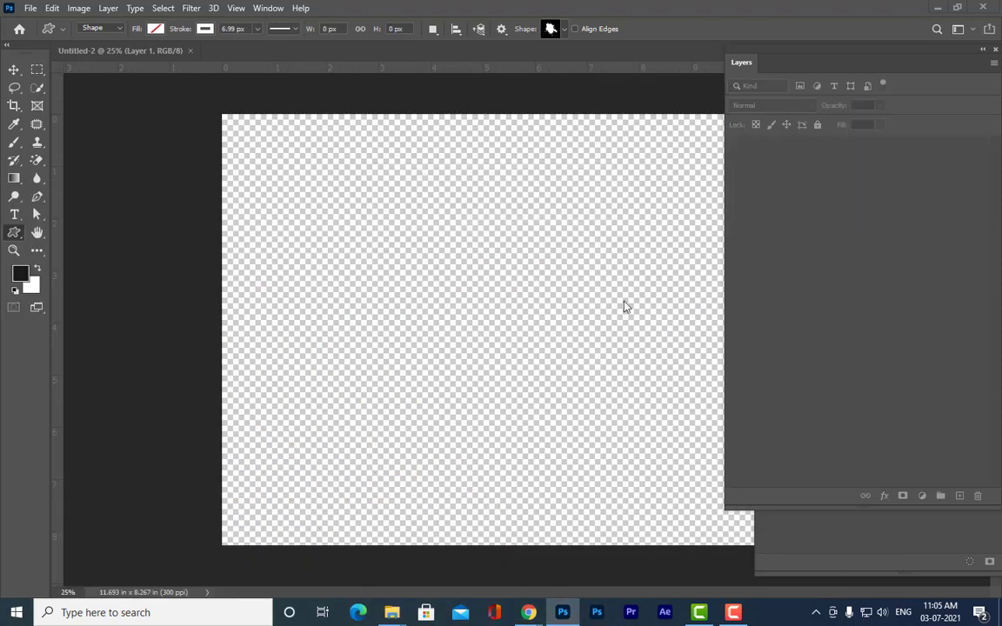
pyautogui.moveTo(104, 51); pyautogui.dragTo(393, 157)
pyautogui.click(423, 131)
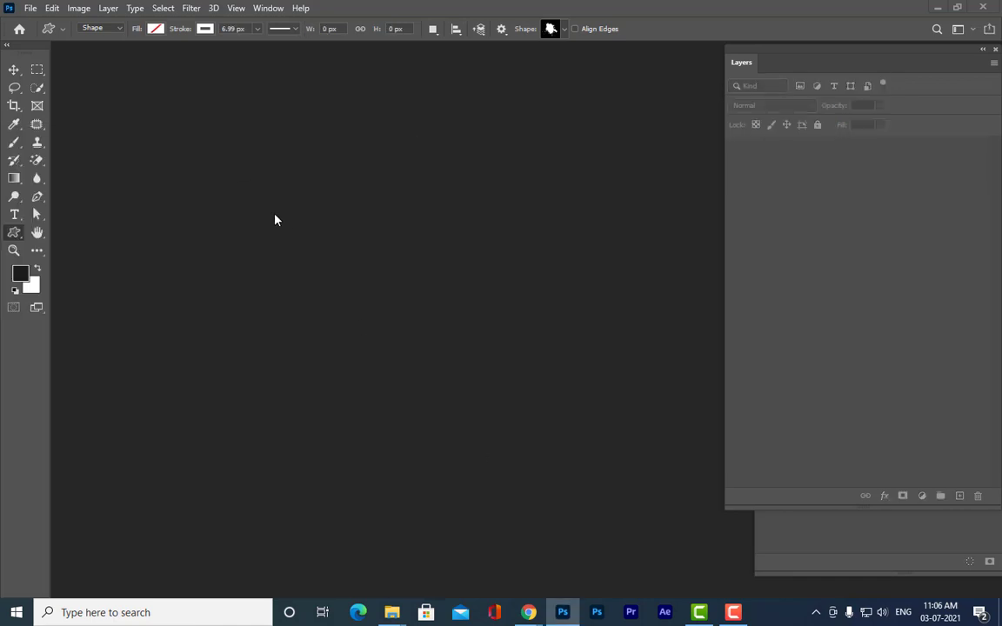
# Start opening a file and browse the New Volume (E:) and New Volume (D:) drives for an image.
pyautogui.hotkey('ctrl', 'o')
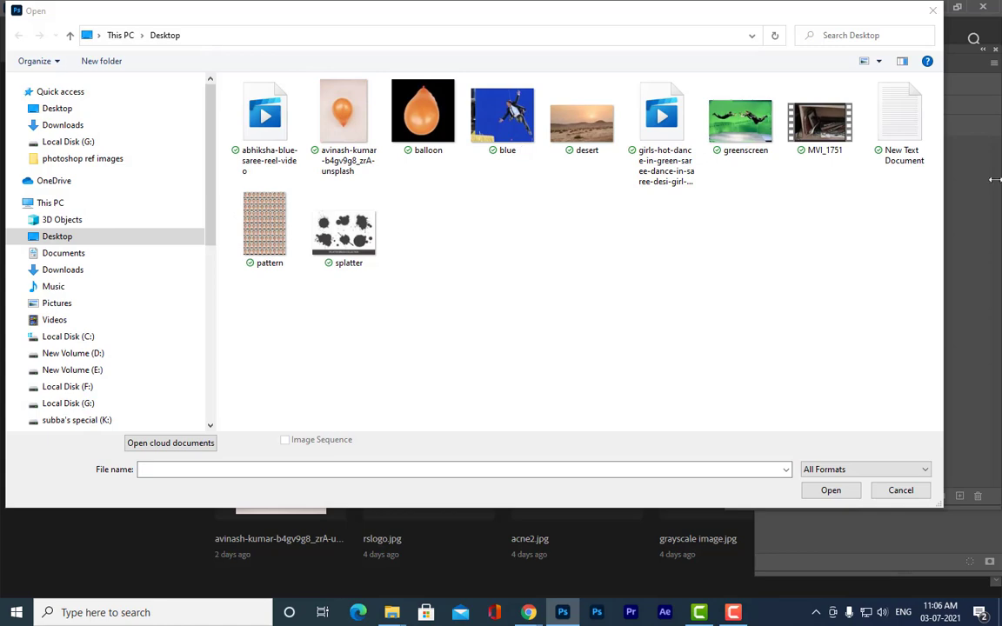
pyautogui.moveTo(192, 18); pyautogui.dragTo(245, 61)
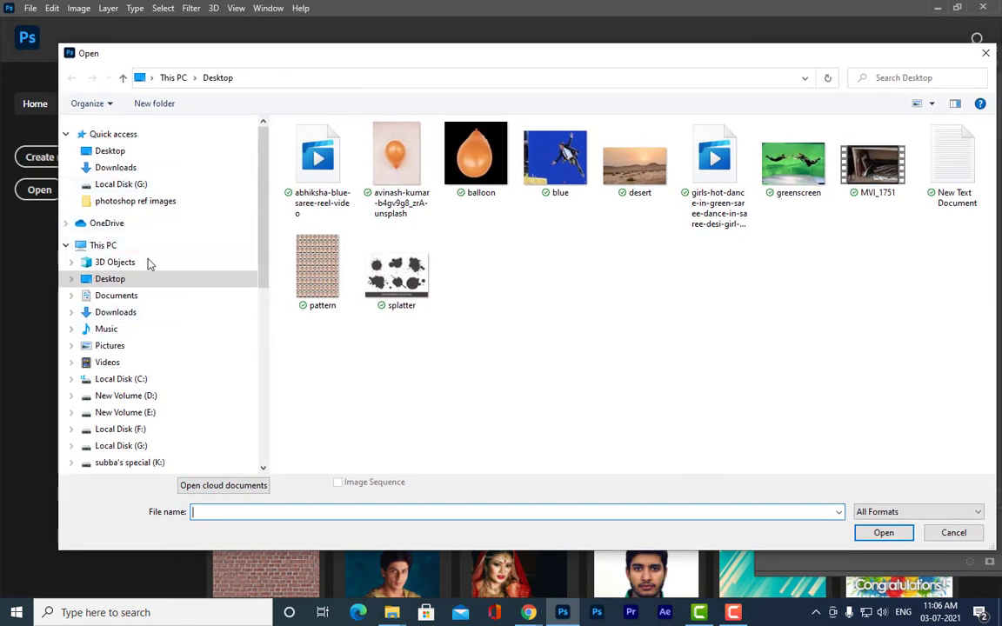
pyautogui.click(161, 414)
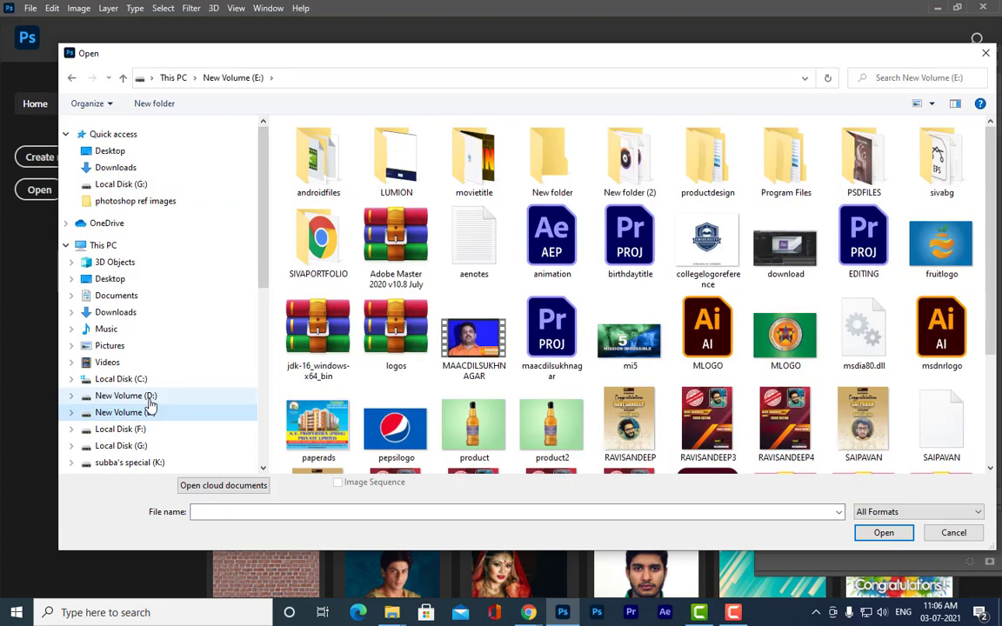
pyautogui.click(150, 397)
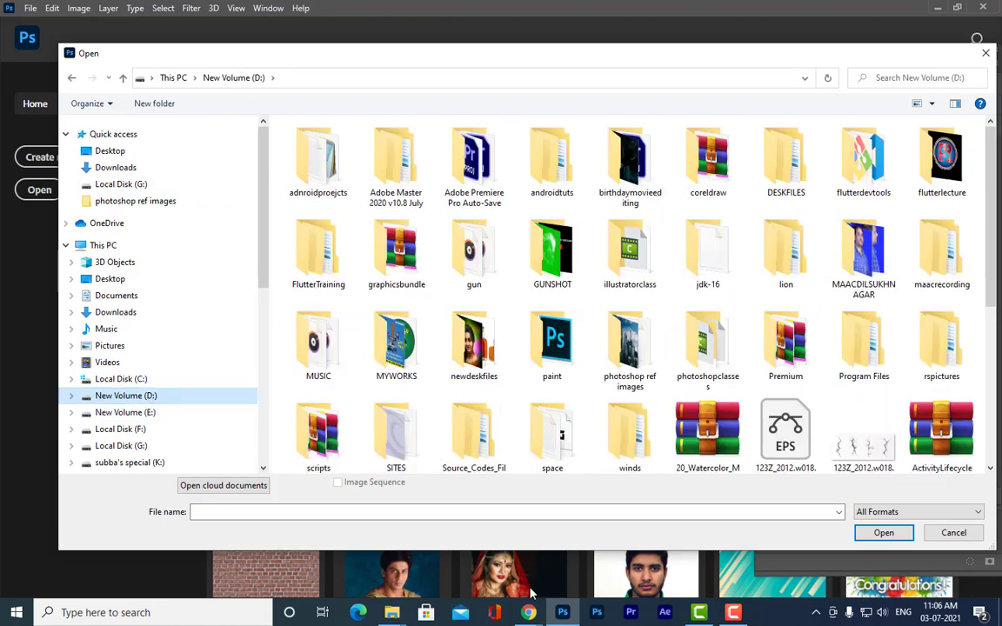
# Switch to Chrome, look at the TTS 10-12 Photoshop chat in WhatsApp, and return to the Open dialog.
pyautogui.moveTo(528, 613)
pyautogui.click(452, 574)
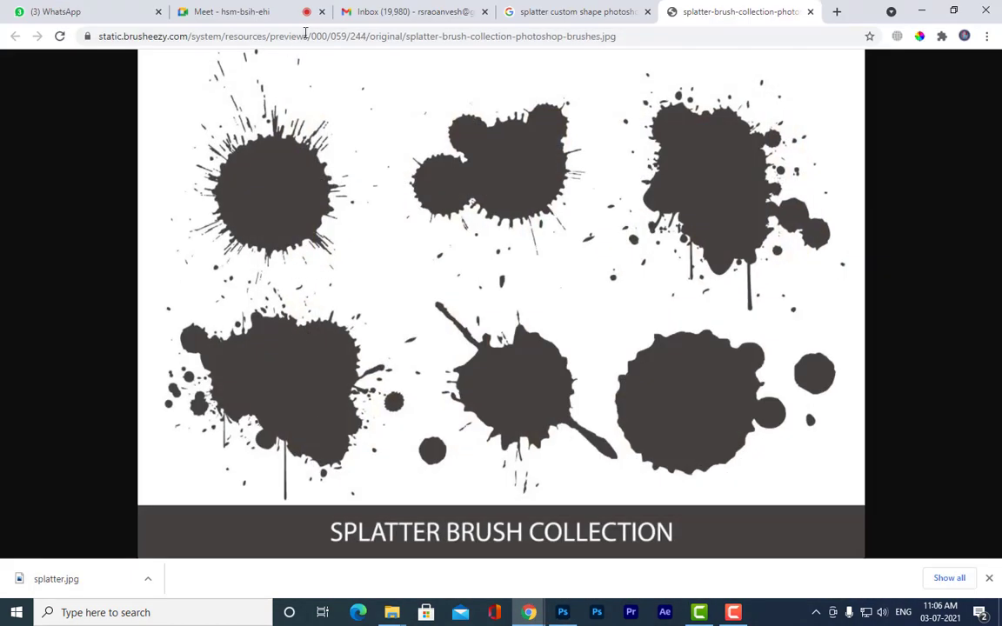
pyautogui.click(273, 11)
pyautogui.click(17, 8)
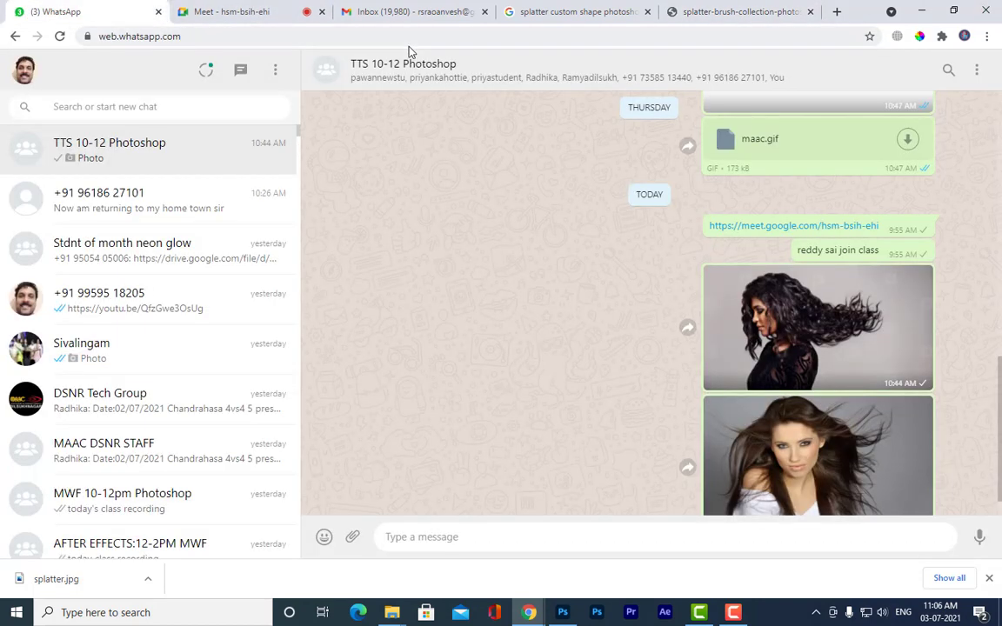
pyautogui.click(922, 11)
# Go to the photoshop ref images folder and look through its pictures.
pyautogui.scroll(-3, 630, 274)
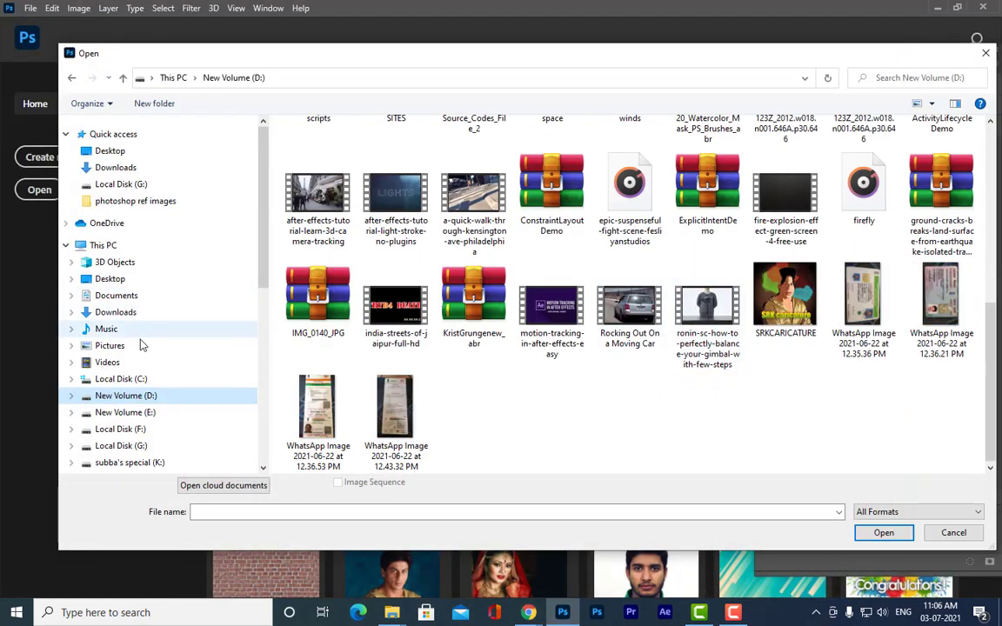
pyautogui.click(144, 202)
pyautogui.scroll(-5, 676, 258)
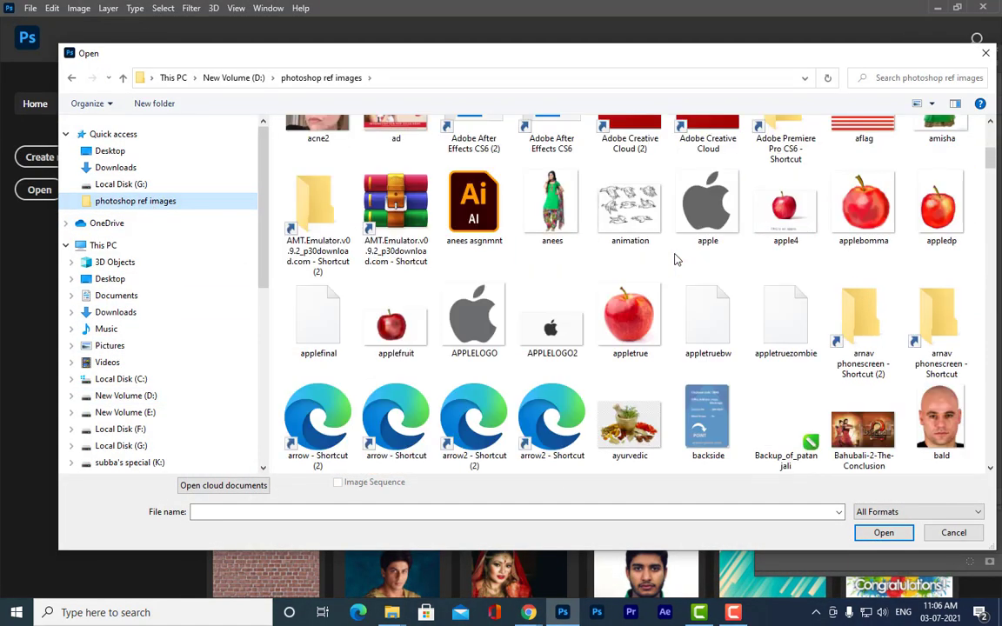
pyautogui.scroll(-5, 696, 252)
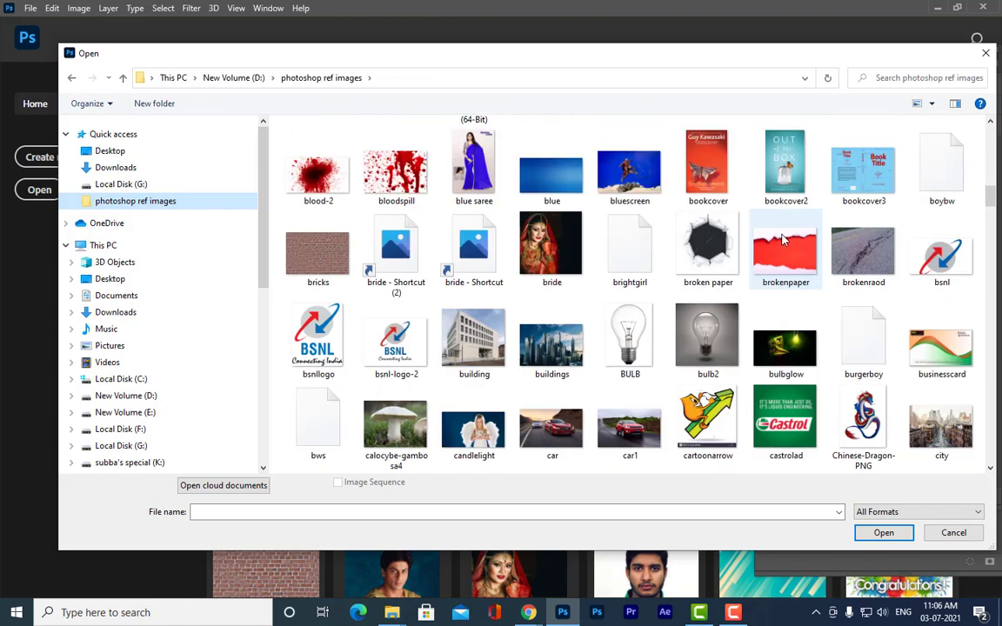
pyautogui.scroll(5, 550, 235)
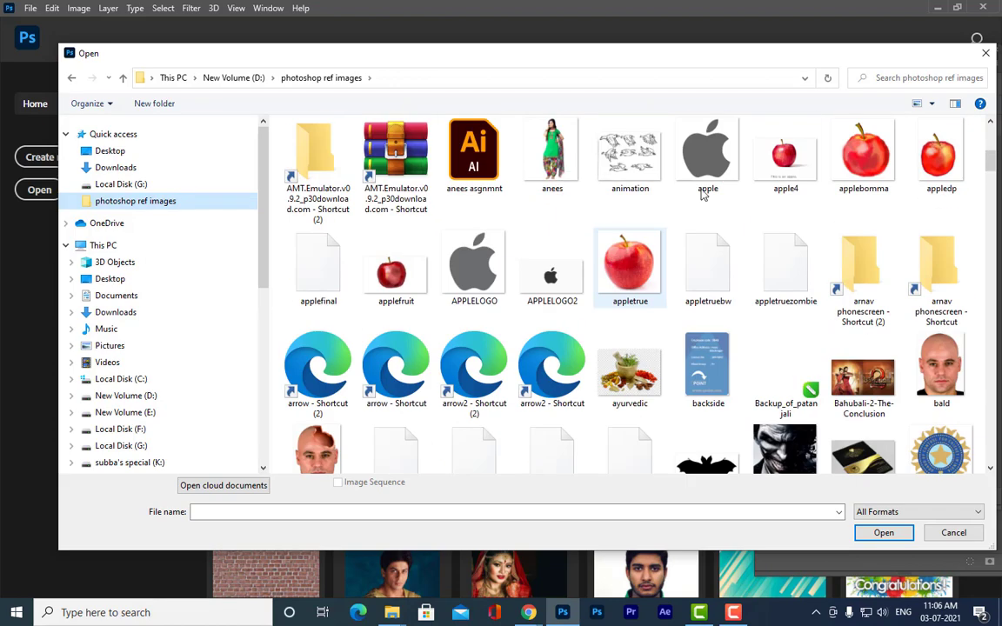
# Search the folder for cracks, open the cracked ground photo cracks.jpg, and float its document window.
pyautogui.click(891, 77)
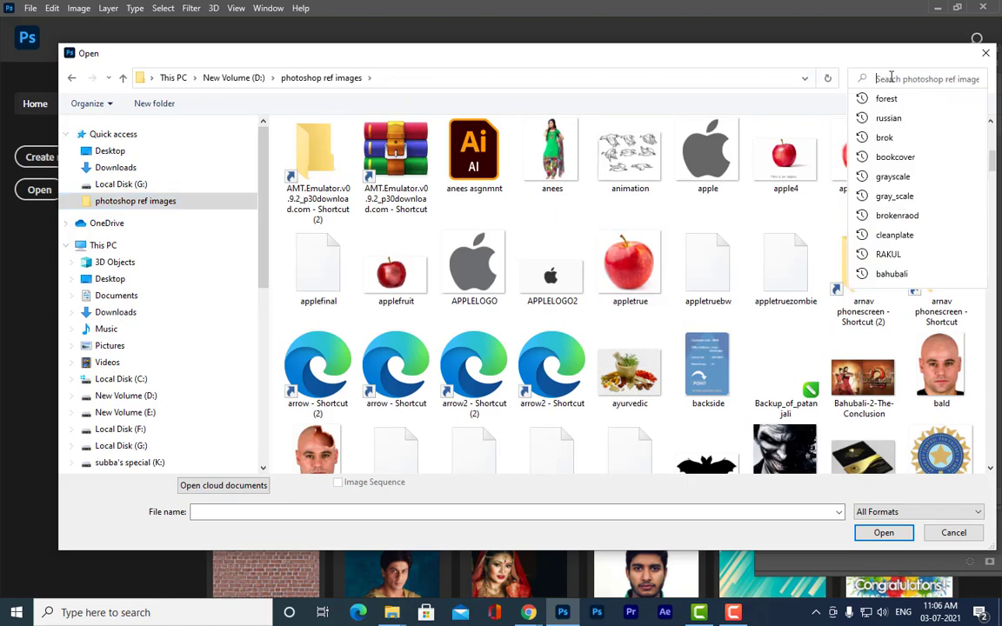
pyautogui.write('crac')
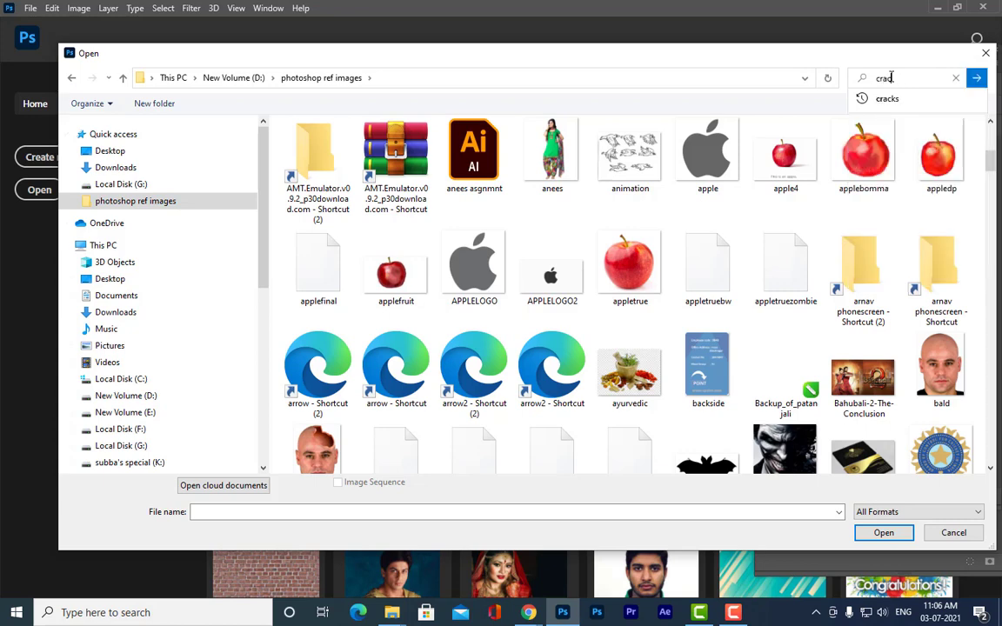
pyautogui.write('ks')
pyautogui.press('Return')
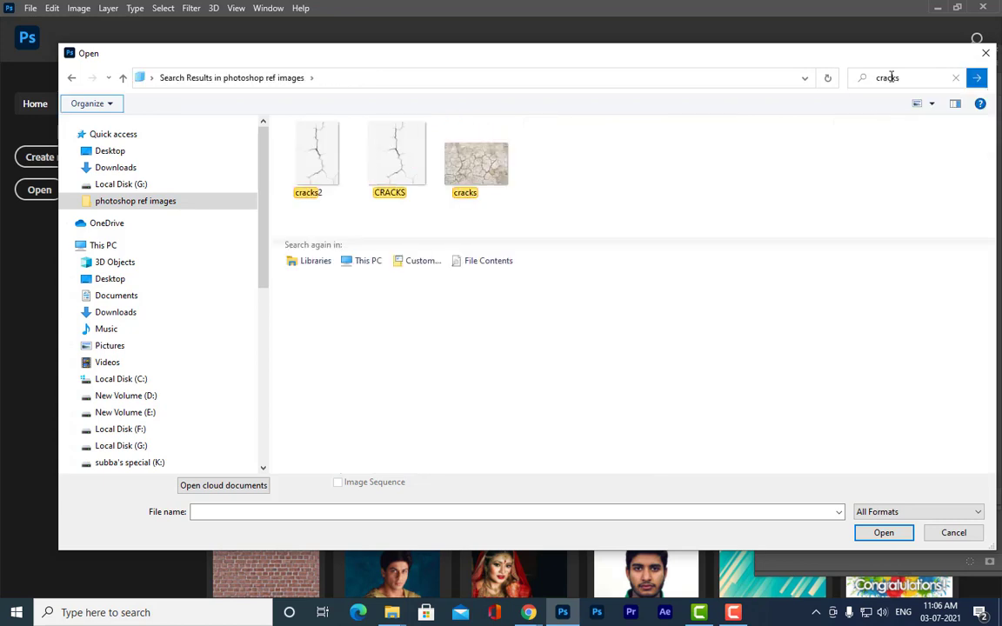
pyautogui.click(476, 165)
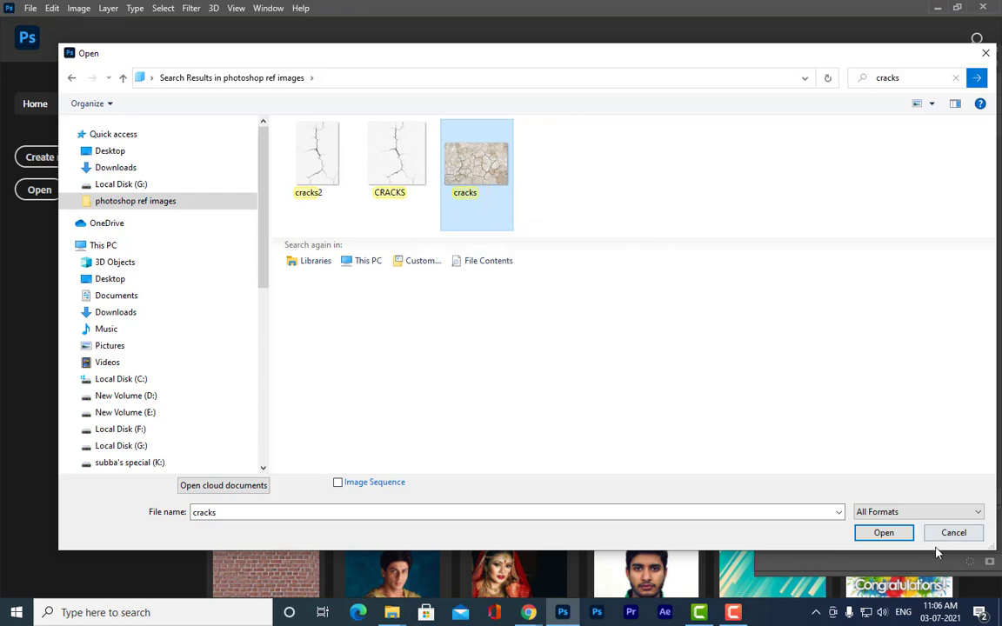
pyautogui.click(884, 532)
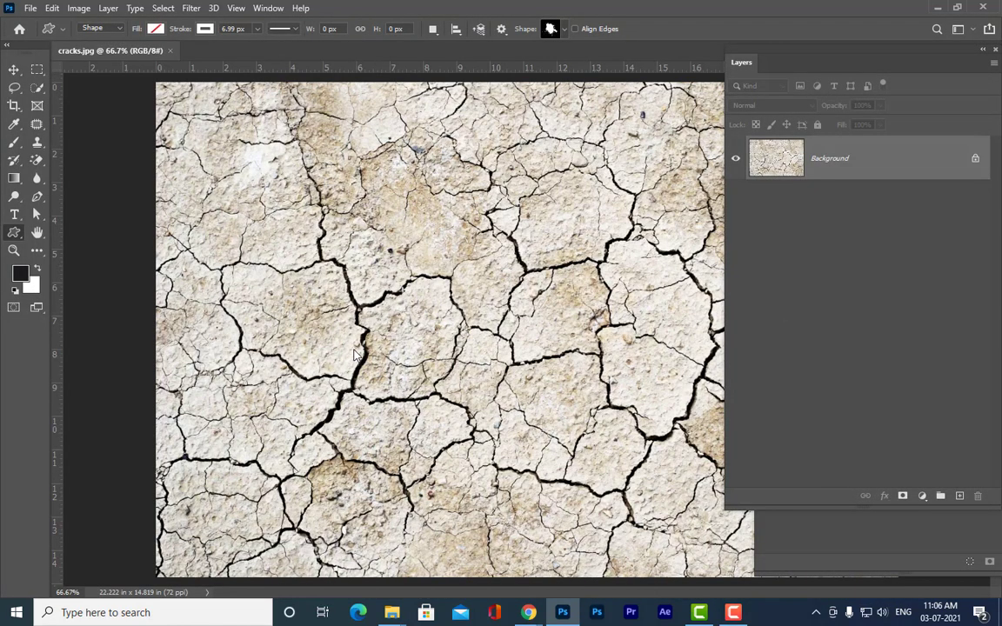
pyautogui.moveTo(96, 45); pyautogui.dragTo(156, 63)
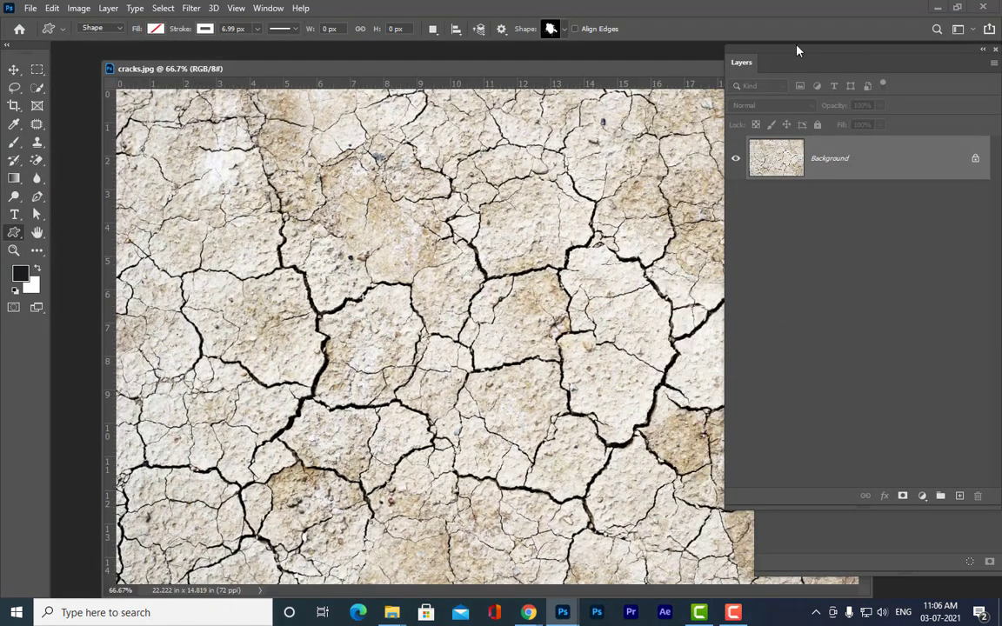
# Convert the locked Background of cracks.jpg into a regular editable layer with the default settings.
pyautogui.moveTo(797, 50); pyautogui.dragTo(837, 59)
pyautogui.doubleClick(929, 170)
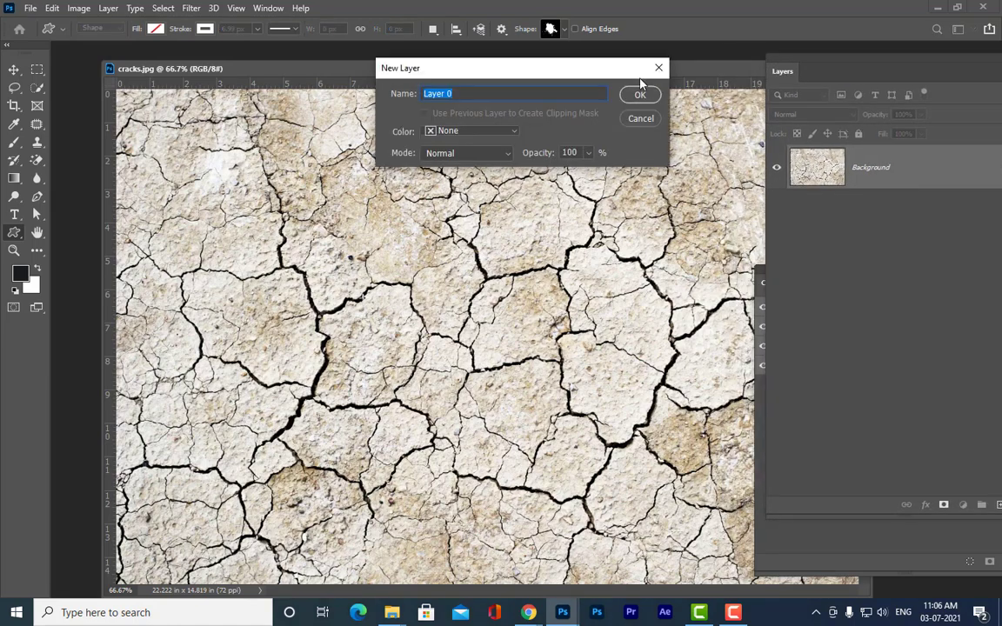
pyautogui.click(640, 94)
pyautogui.moveTo(542, 68); pyautogui.dragTo(546, 58)
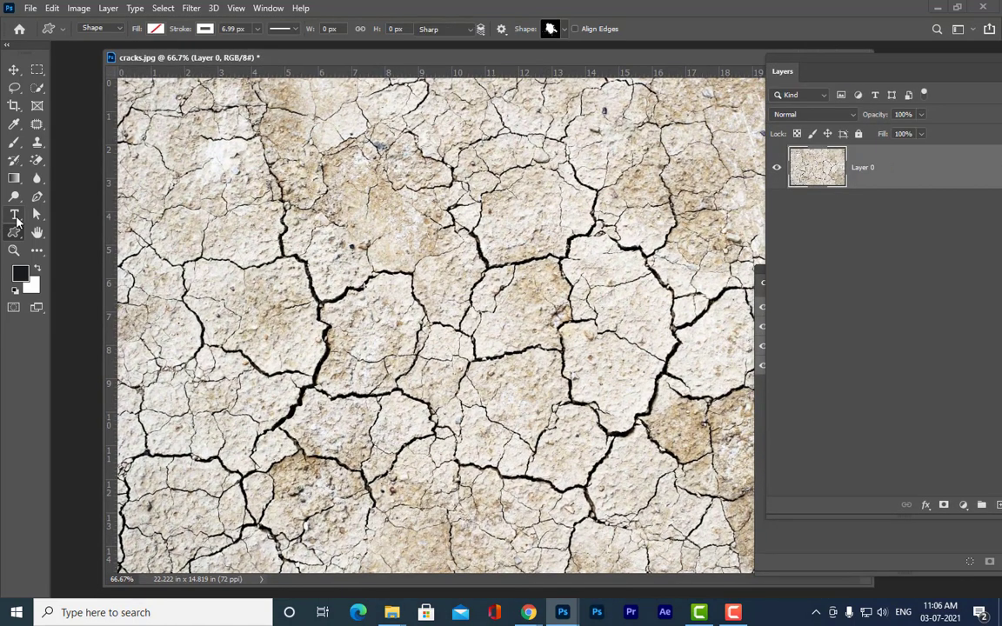
# Add the text WAR in red 138 pt Arial Black over the cracked ground photo.
pyautogui.click(15, 218)
pyautogui.click(391, 298)
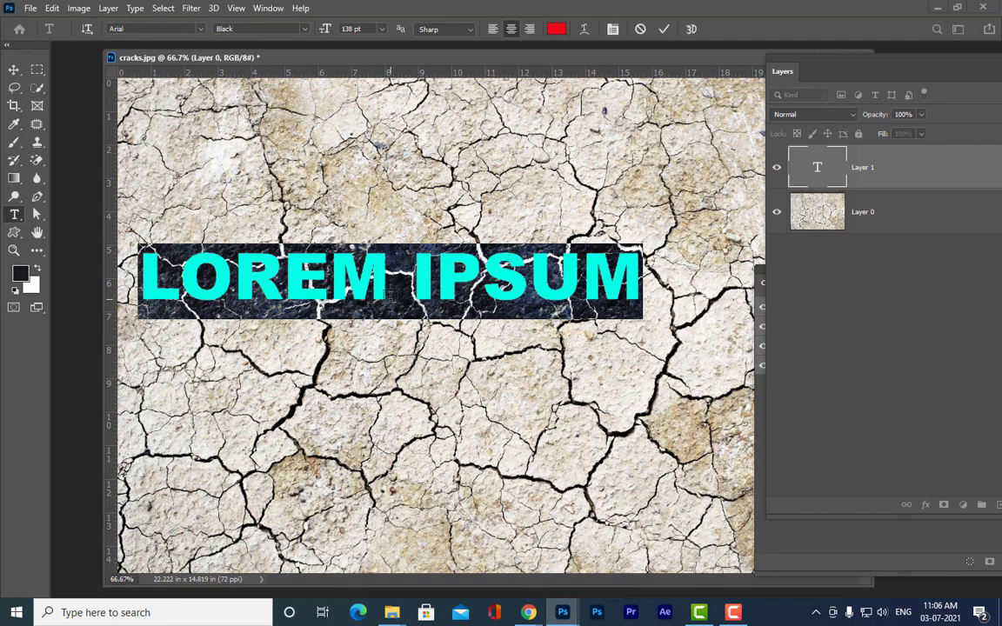
pyautogui.press('BackSpace')
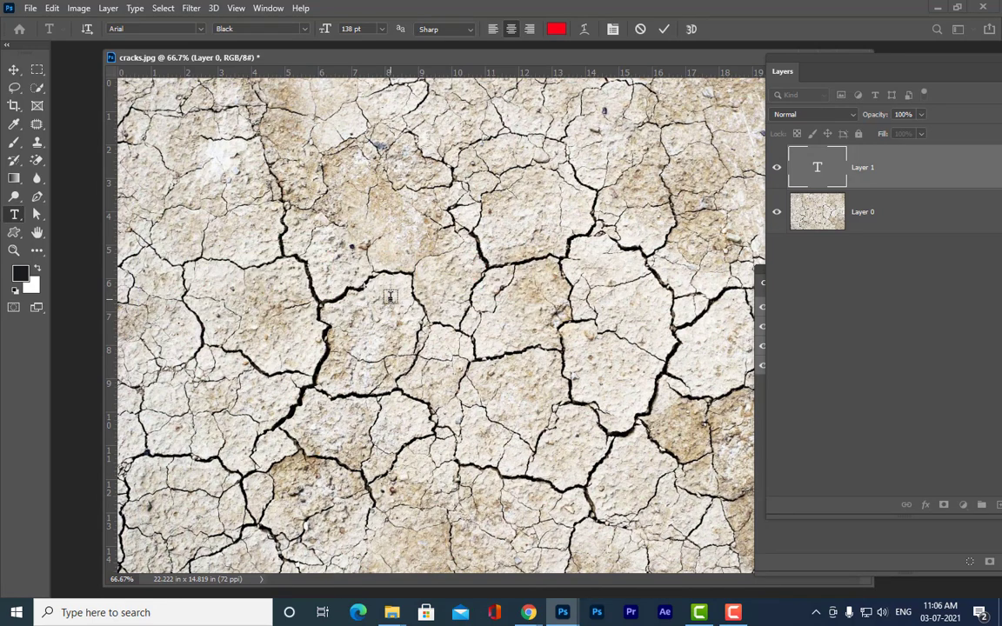
pyautogui.write('WAR')
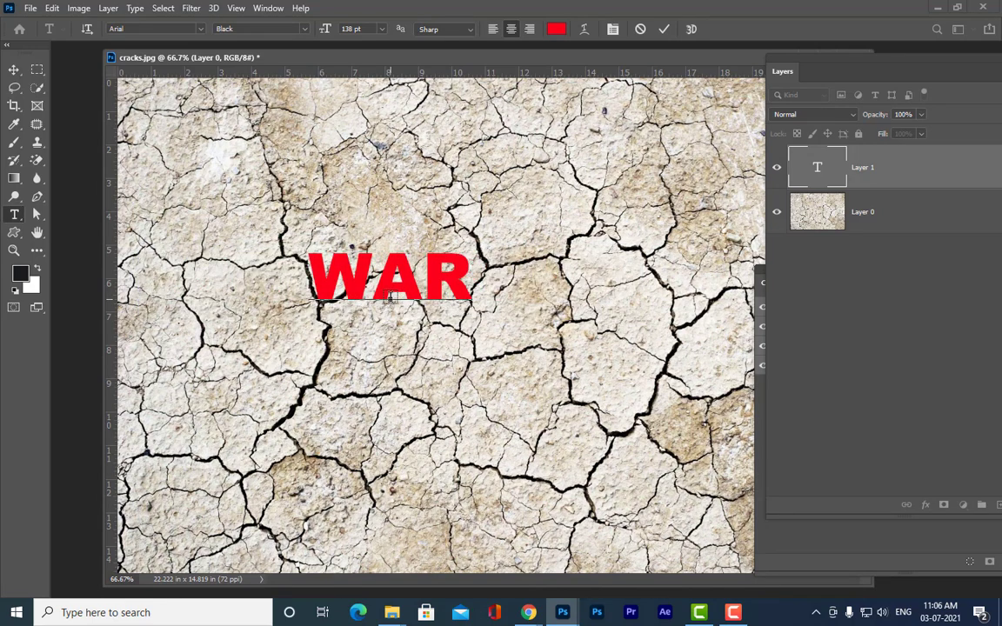
pyautogui.moveTo(807, 59); pyautogui.dragTo(847, 63)
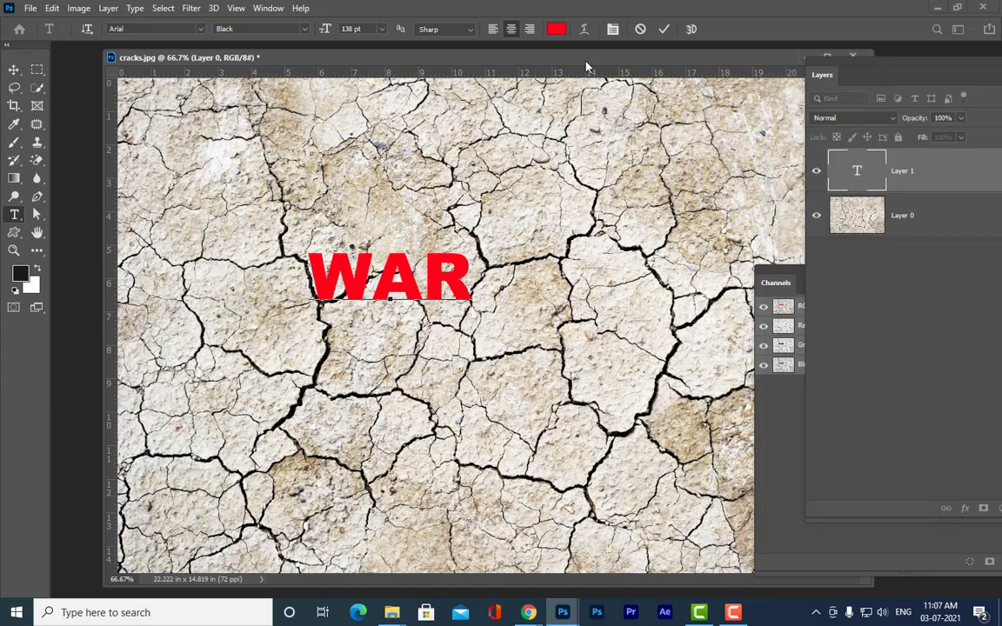
pyautogui.doubleClick(540, 59)
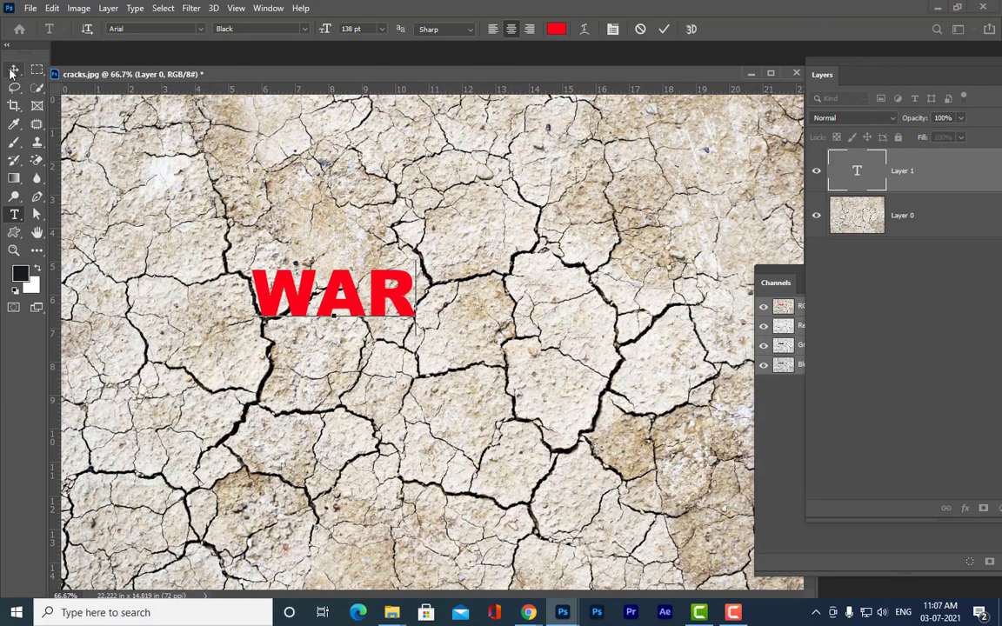
# Move the WAR text to the middle of the cracked ground photo.
pyautogui.click(13, 72)
pyautogui.moveTo(350, 277); pyautogui.dragTo(468, 381)
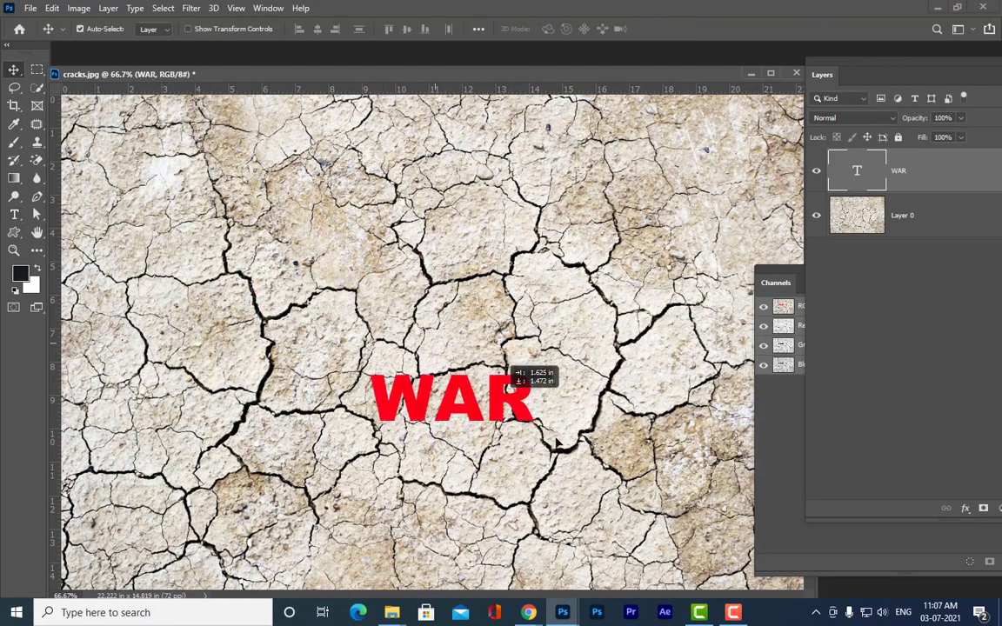
pyautogui.moveTo(556, 443); pyautogui.dragTo(576, 401)
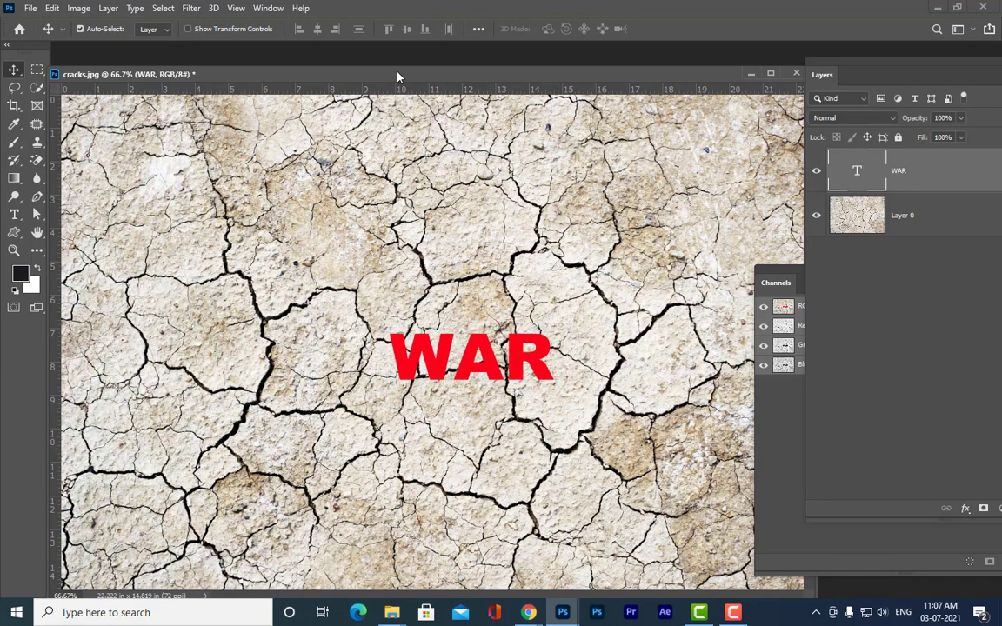
pyautogui.moveTo(397, 77); pyautogui.dragTo(443, 68)
pyautogui.moveTo(546, 85); pyautogui.dragTo(557, 67)
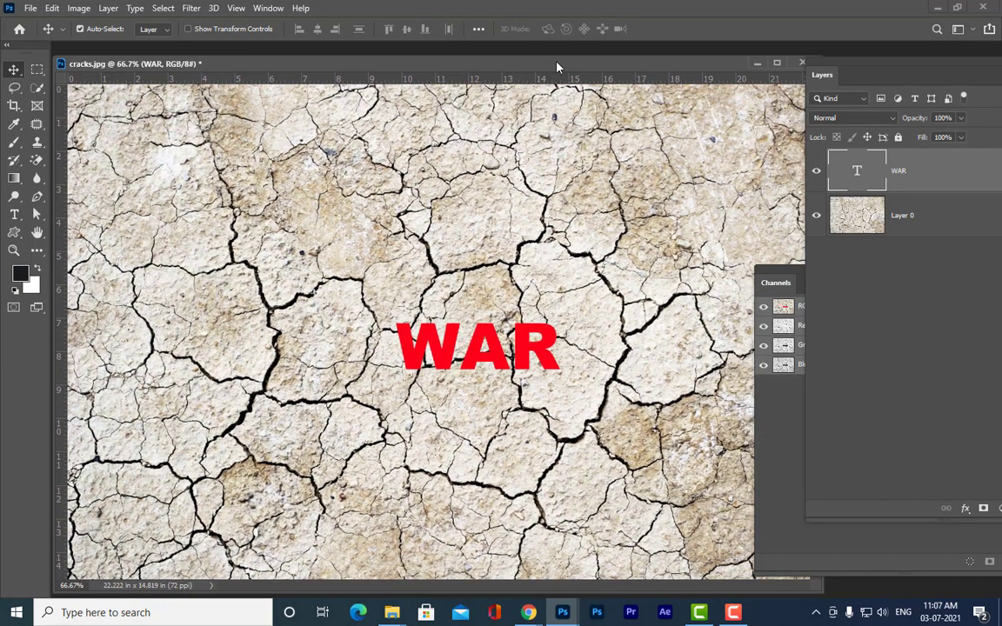
# Enlarge the WAR text with Free Transform so it spans most of the photo's width.
pyautogui.hotkey('ctrl', '-')
pyautogui.moveTo(459, 306); pyautogui.dragTo(688, 193)
pyautogui.hotkey('ctrl', 't')
pyautogui.moveTo(644, 263); pyautogui.dragTo(622, 267)
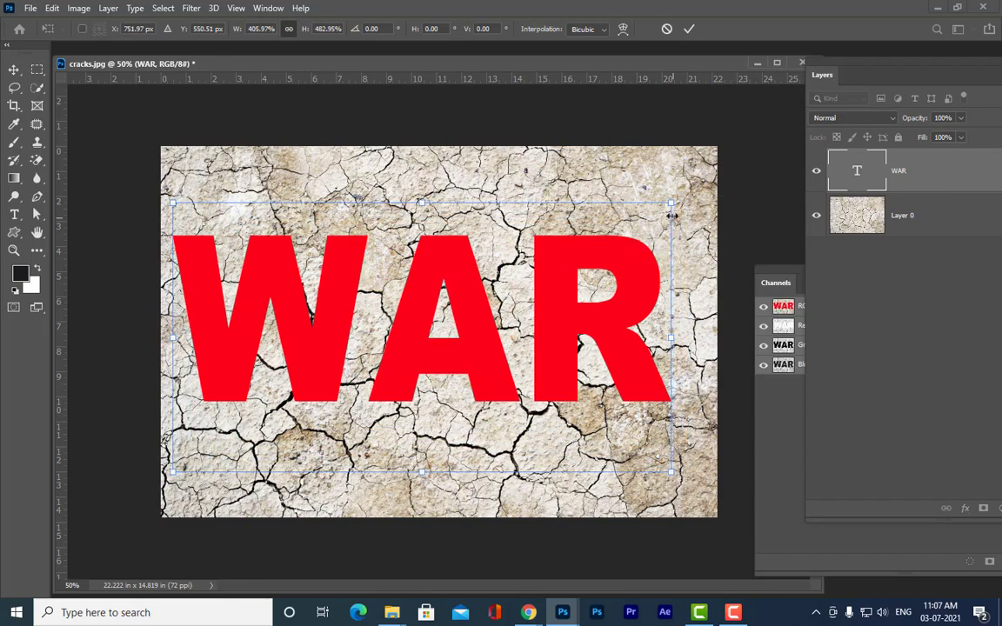
pyautogui.moveTo(671, 203); pyautogui.dragTo(650, 243)
pyautogui.press('Return')
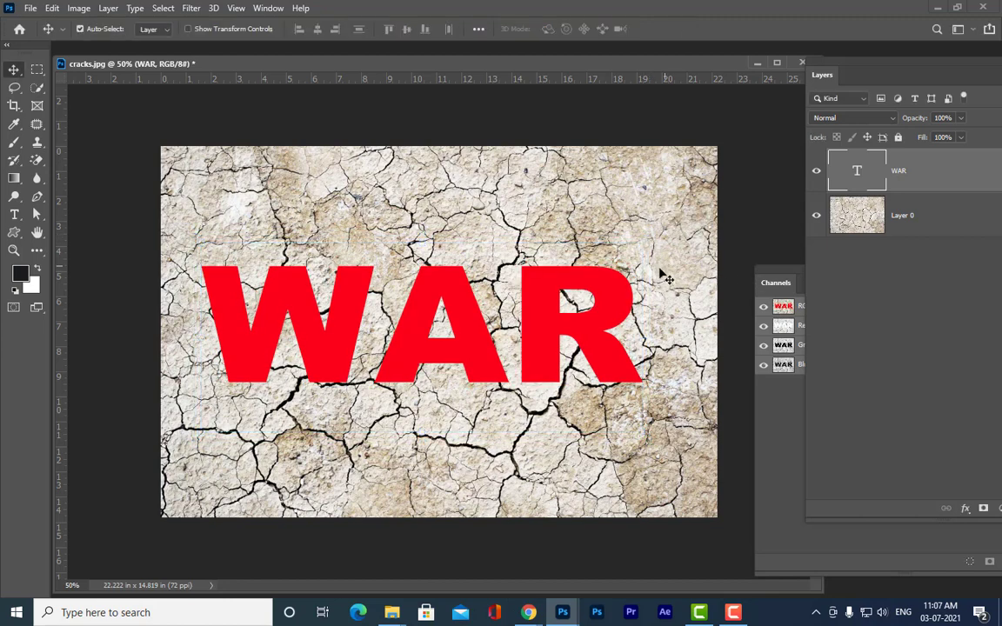
# Bring the layer and channel lists into view and add a new black alpha channel.
pyautogui.moveTo(822, 65); pyautogui.dragTo(706, 67)
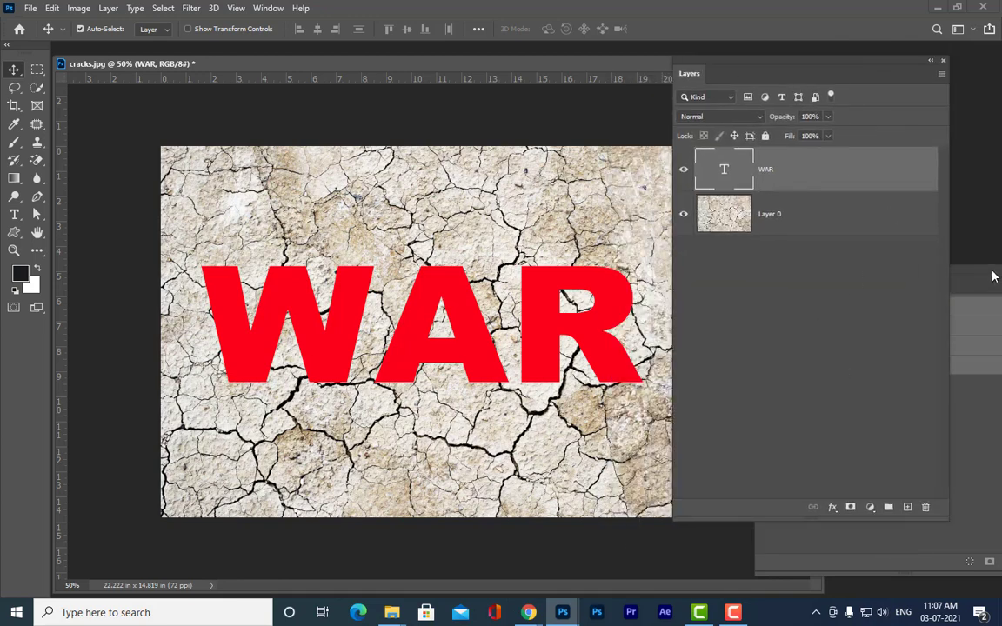
pyautogui.moveTo(994, 276); pyautogui.dragTo(694, 126)
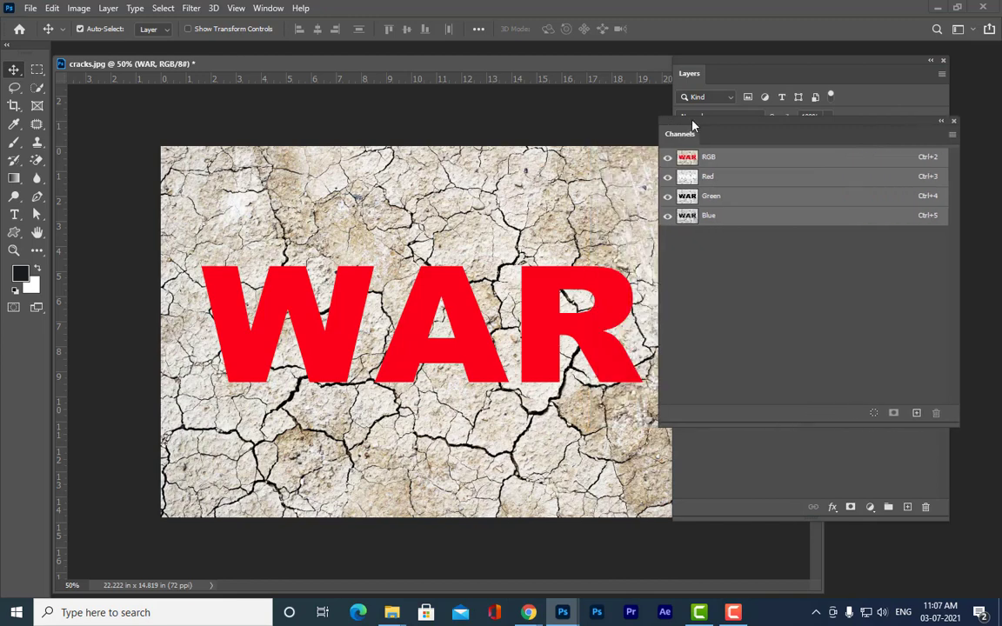
pyautogui.click(918, 414)
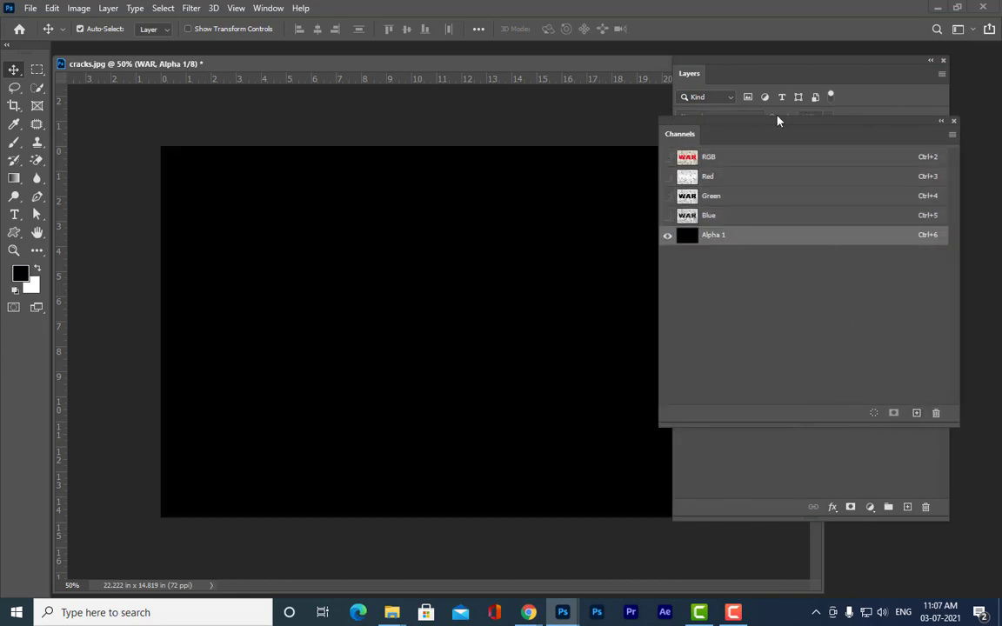
pyautogui.moveTo(726, 125); pyautogui.dragTo(739, 150)
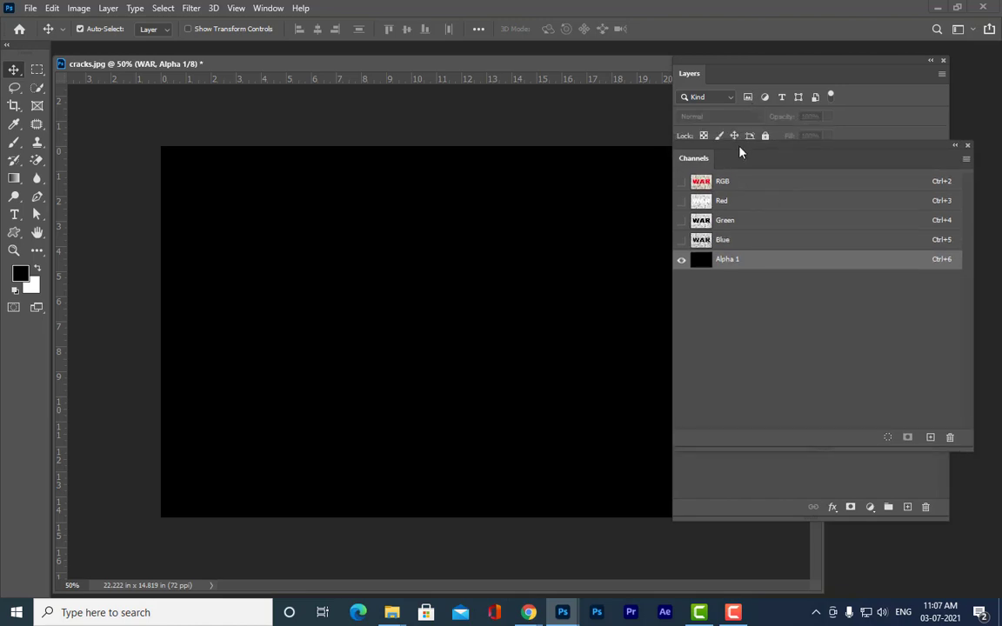
pyautogui.moveTo(739, 149); pyautogui.dragTo(732, 165)
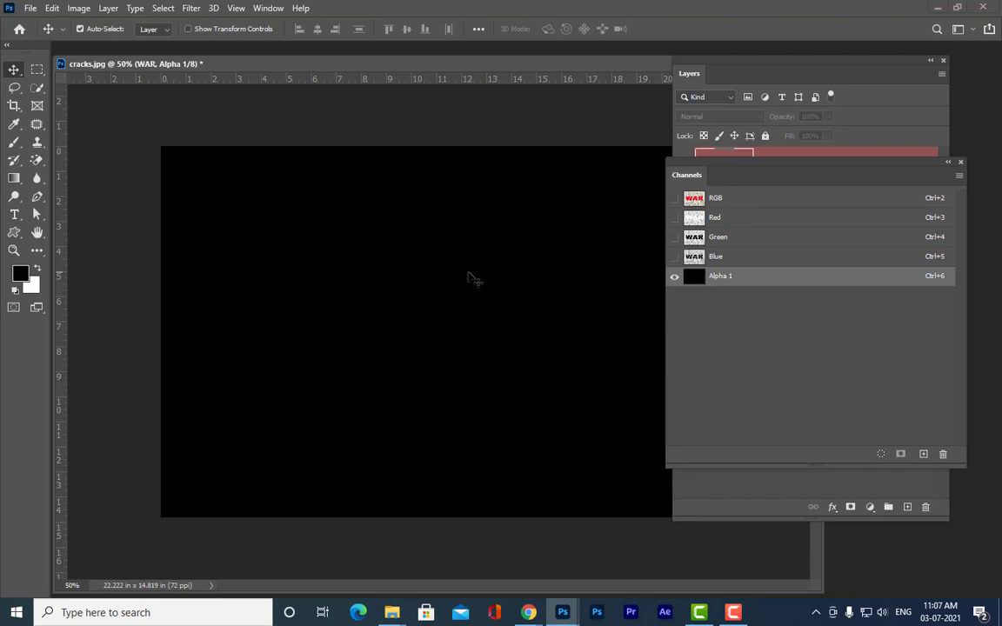
# Show the RGB composite beneath the Alpha 1 channel and set the Custom Shape tool to Pixels mode.
pyautogui.click(675, 198)
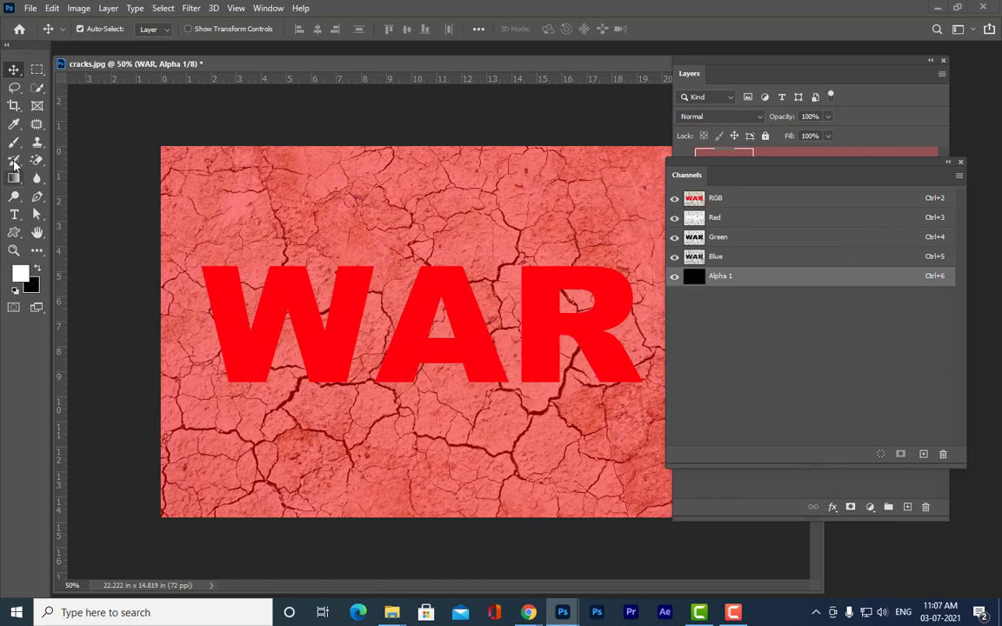
pyautogui.moveTo(21, 237); pyautogui.dragTo(69, 267)
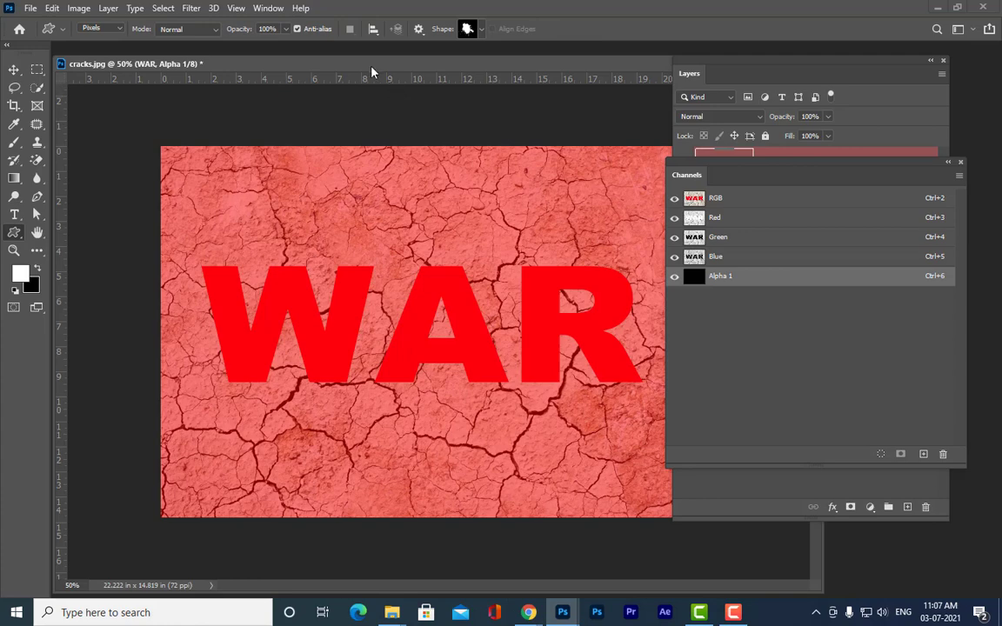
pyautogui.click(98, 27)
pyautogui.click(112, 62)
pyautogui.moveTo(420, 65); pyautogui.dragTo(438, 73)
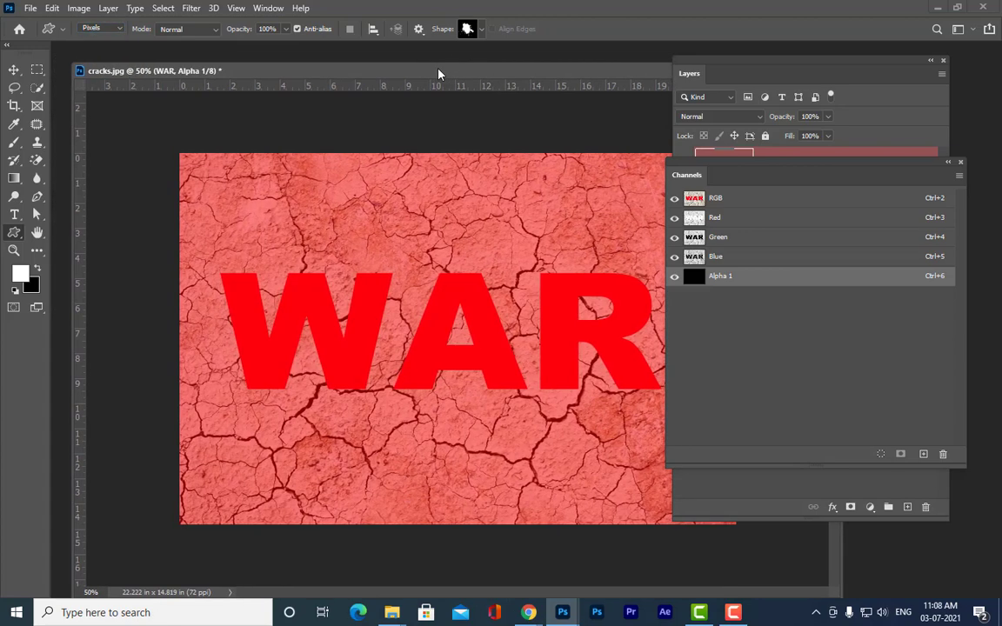
# Draw three white spiky splatter shapes in Alpha 1 at the W's upper and lower left and the A's base.
pyautogui.click(480, 30)
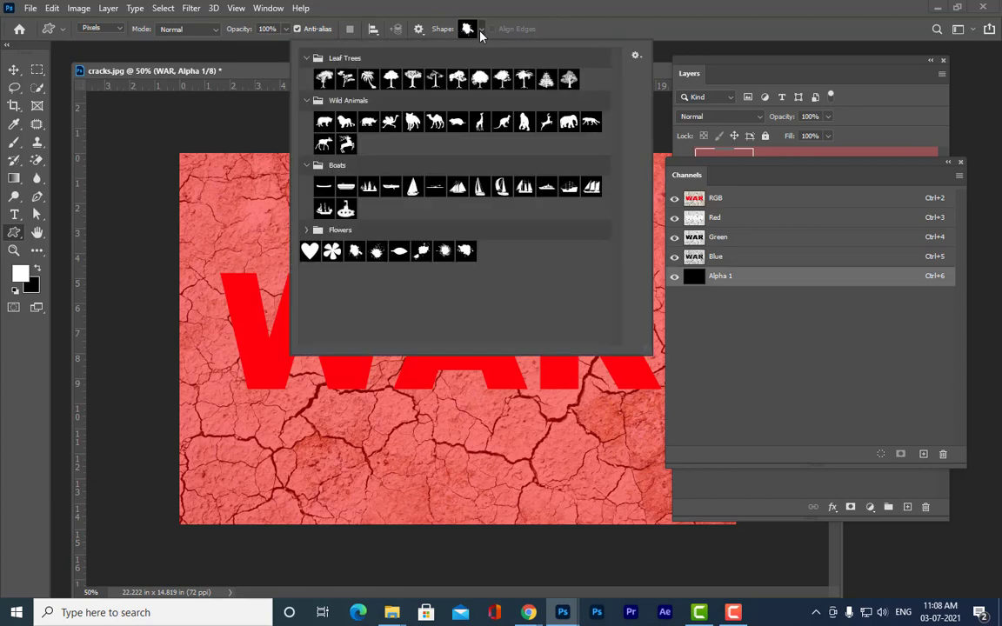
pyautogui.click(444, 251)
pyautogui.click(701, 174)
pyautogui.moveTo(698, 168); pyautogui.dragTo(726, 170)
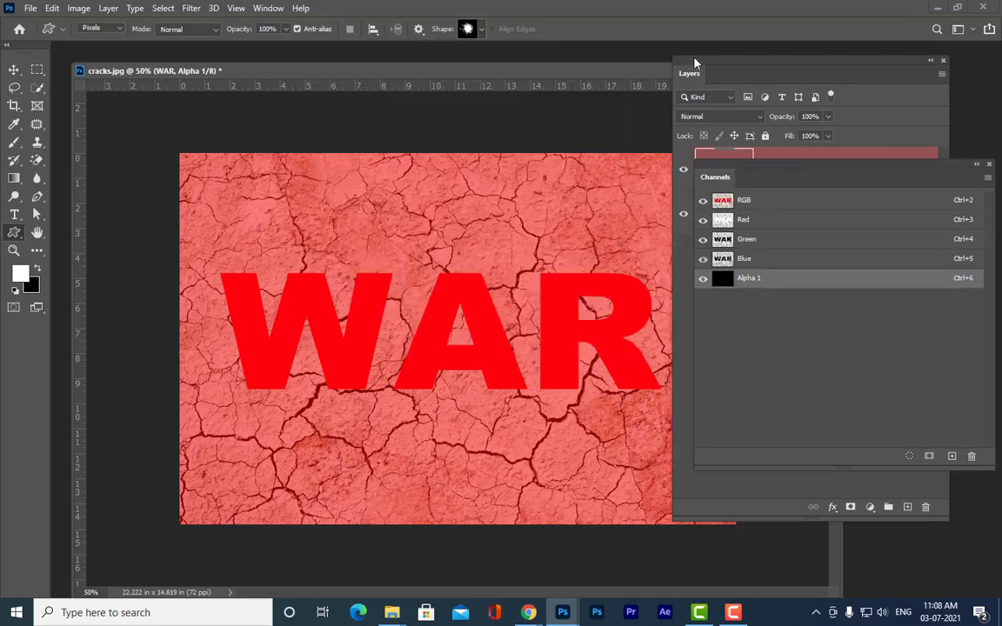
pyautogui.moveTo(695, 62); pyautogui.dragTo(765, 110)
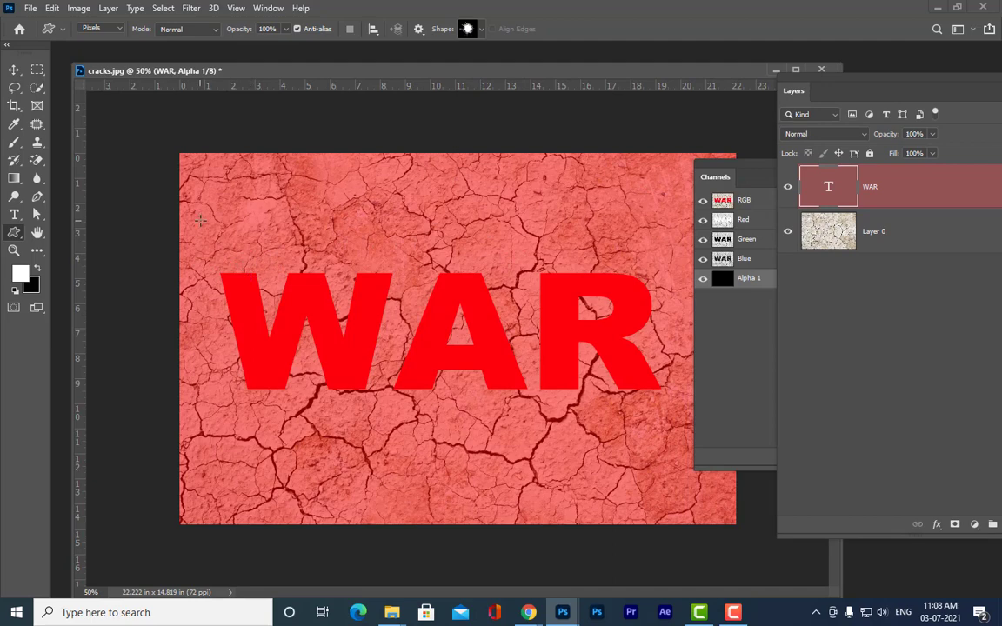
pyautogui.moveTo(200, 221); pyautogui.dragTo(315, 320)
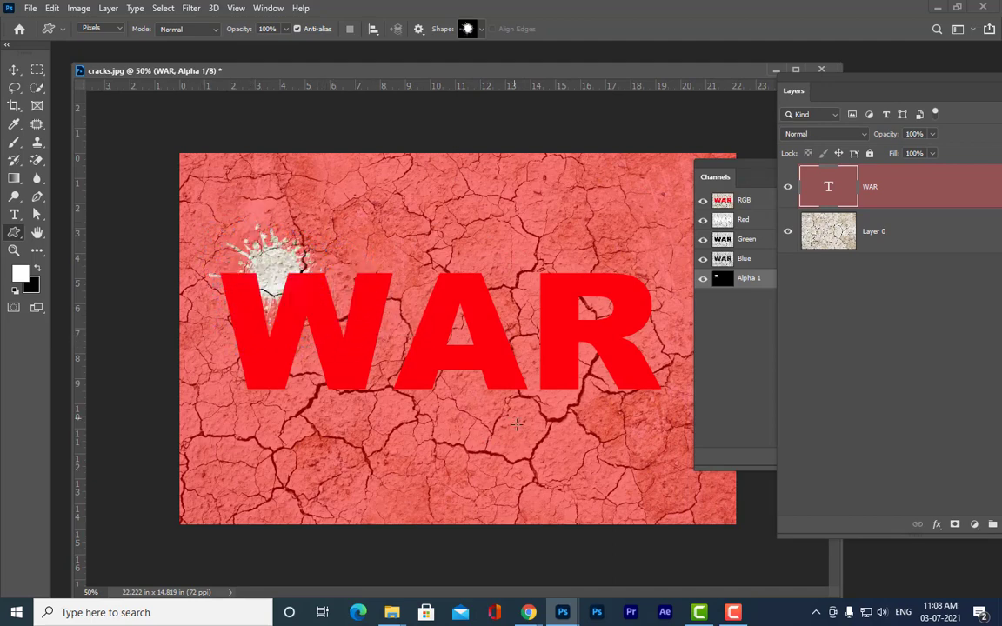
pyautogui.moveTo(517, 424); pyautogui.dragTo(283, 346)
pyautogui.moveTo(210, 341); pyautogui.dragTo(288, 373)
# Switch to the last splatter shape and draw it in Alpha 1 above and below the R and over the A.
pyautogui.click(480, 30)
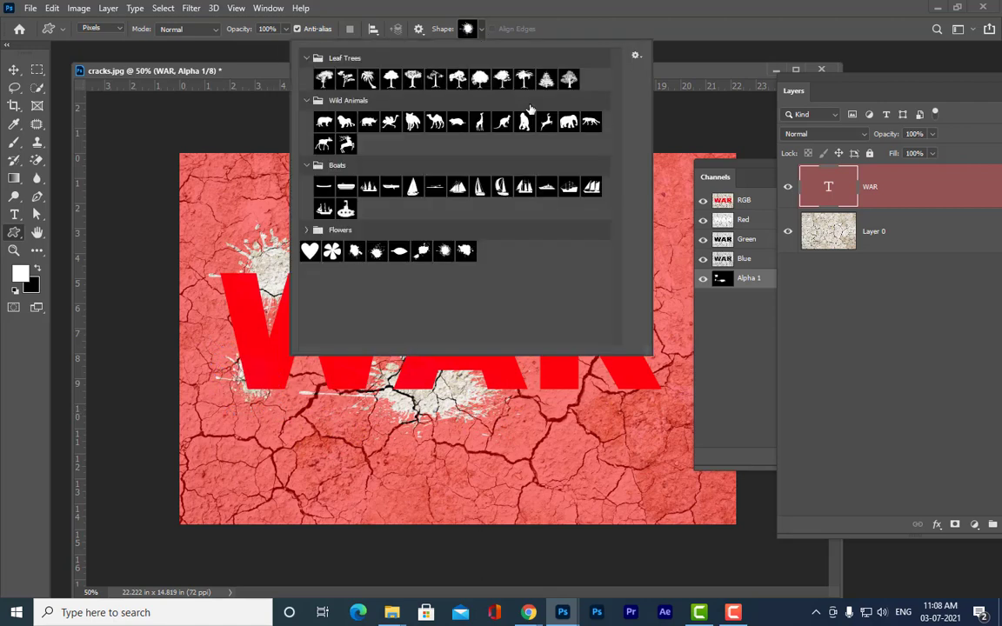
pyautogui.click(465, 251)
pyautogui.click(706, 72)
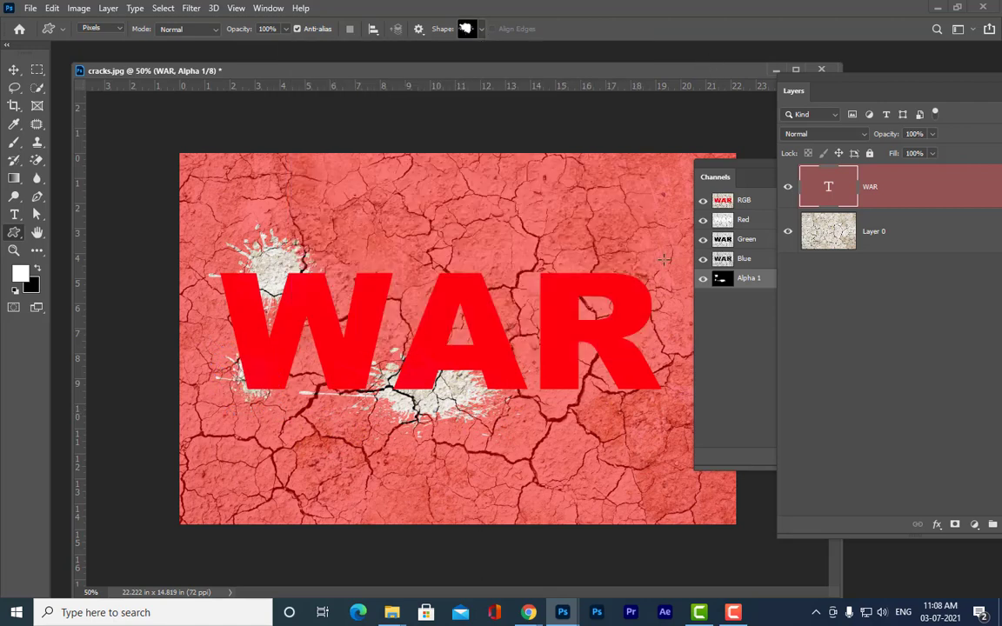
pyautogui.moveTo(599, 224); pyautogui.dragTo(526, 307)
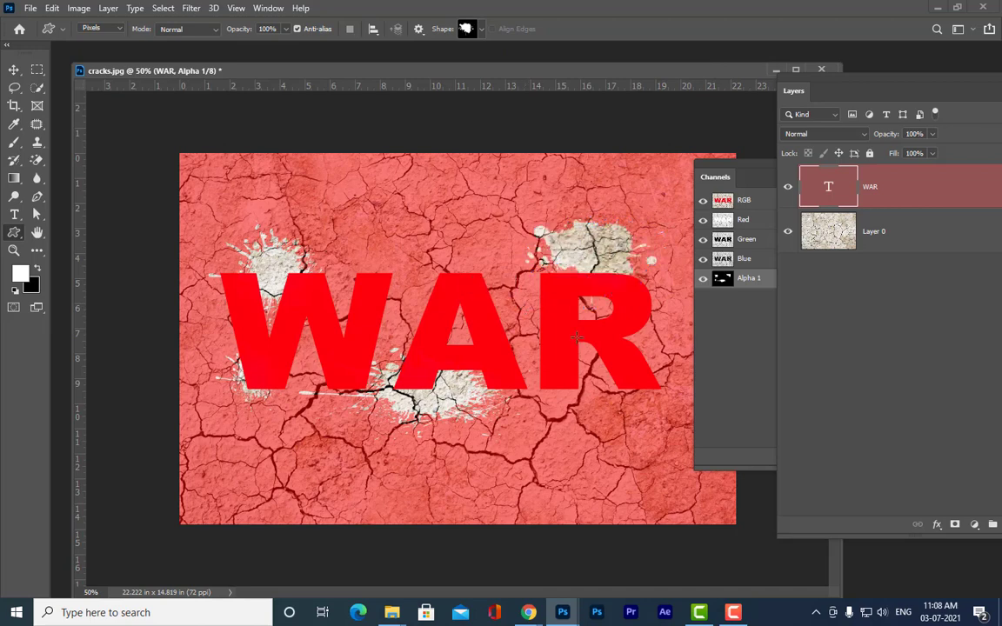
pyautogui.moveTo(616, 439); pyautogui.dragTo(561, 363)
pyautogui.moveTo(520, 253); pyautogui.dragTo(475, 280)
# Choose the dripping blot shape and draw it in Alpha 1 around both sides of the W and the right edge of the R.
pyautogui.click(483, 31)
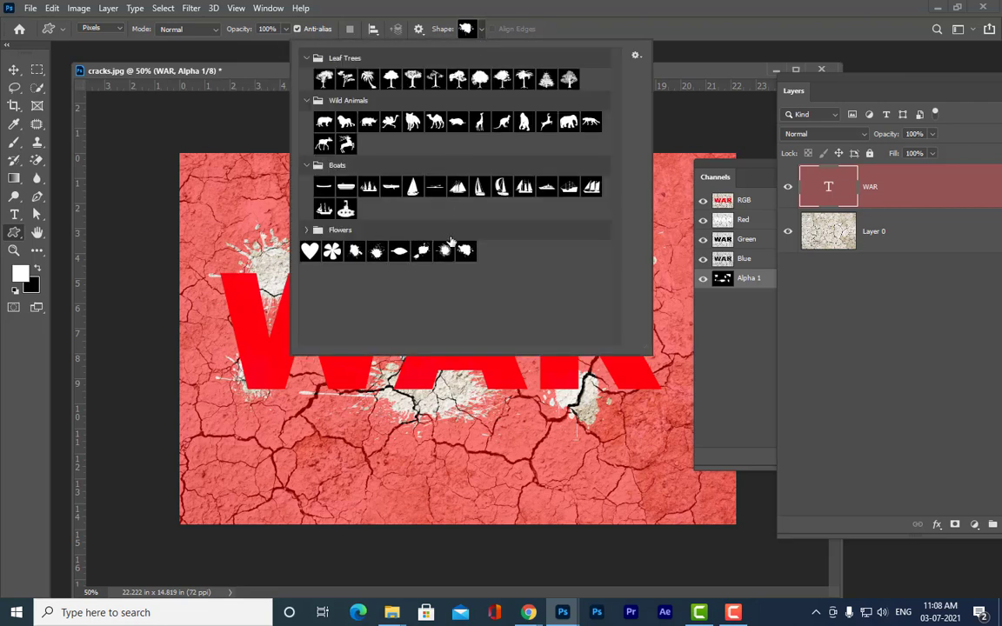
pyautogui.click(355, 252)
pyautogui.press('Return')
pyautogui.moveTo(352, 237); pyautogui.dragTo(387, 294)
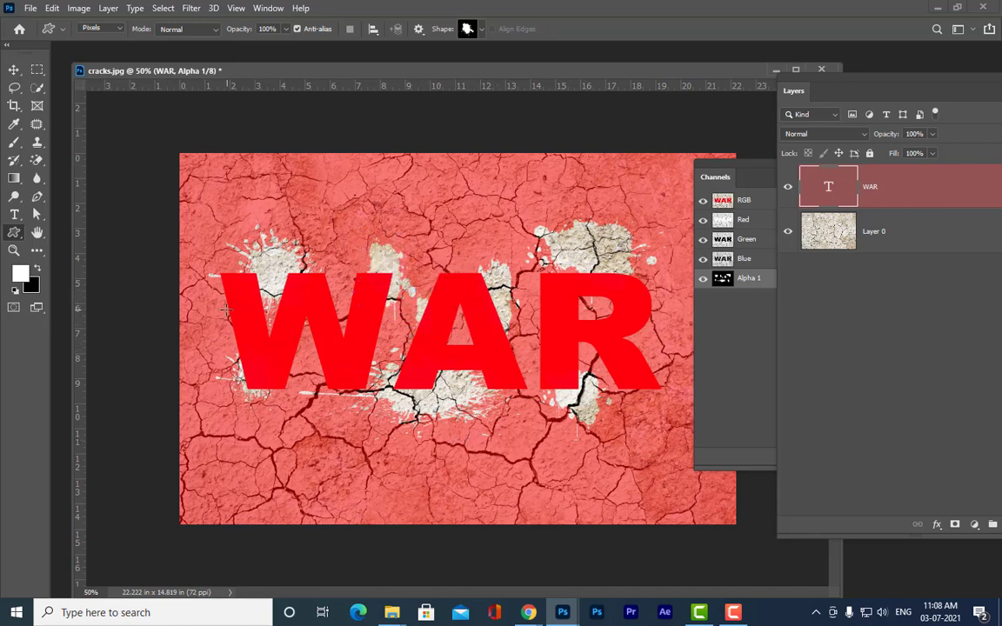
pyautogui.moveTo(214, 266); pyautogui.dragTo(195, 322)
pyautogui.moveTo(336, 281); pyautogui.dragTo(373, 306)
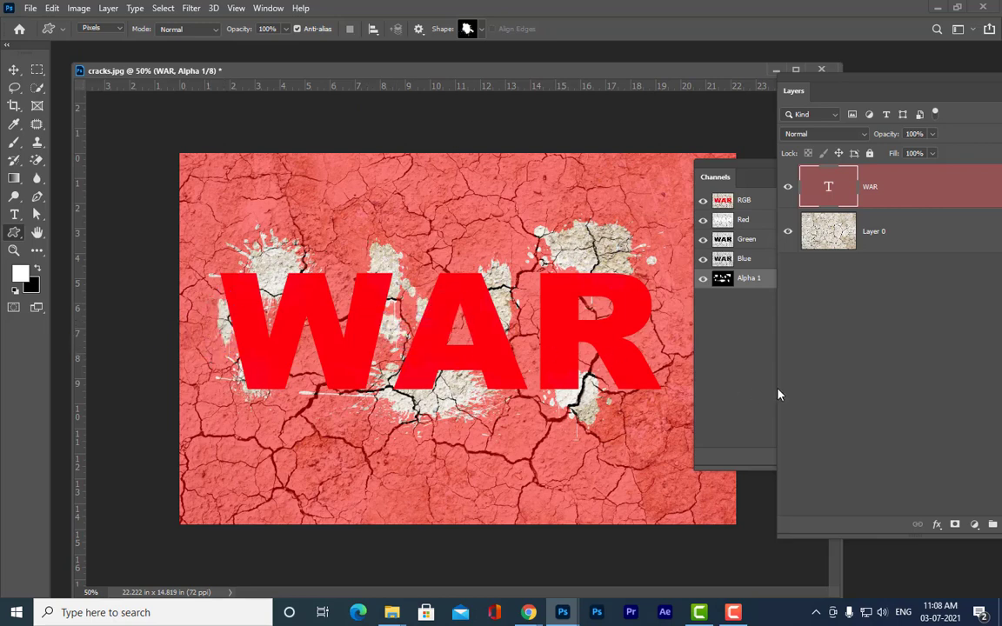
pyautogui.moveTo(669, 392); pyautogui.dragTo(644, 344)
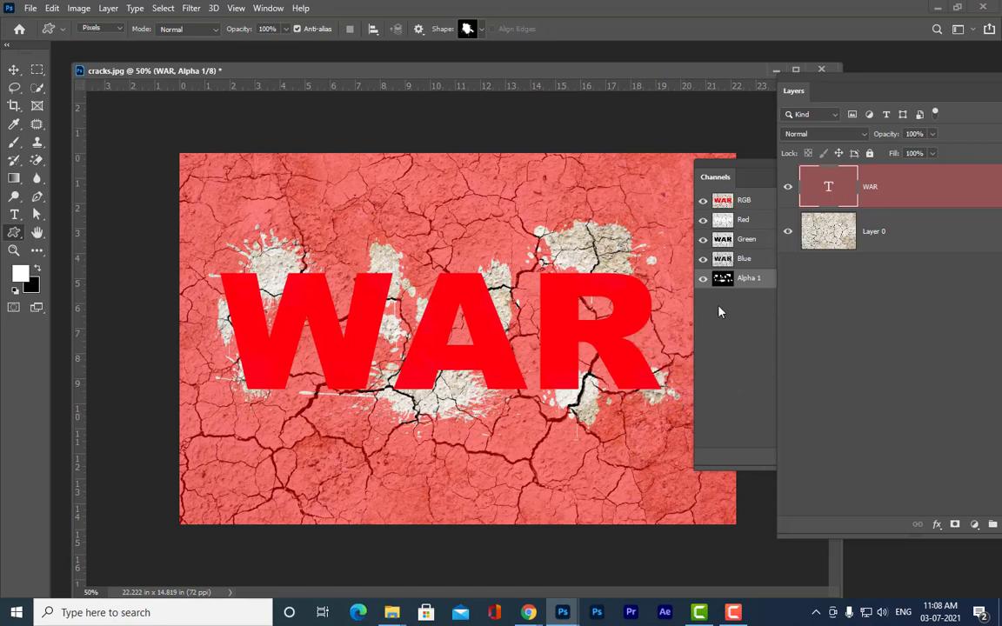
pyautogui.moveTo(673, 284); pyautogui.dragTo(618, 347)
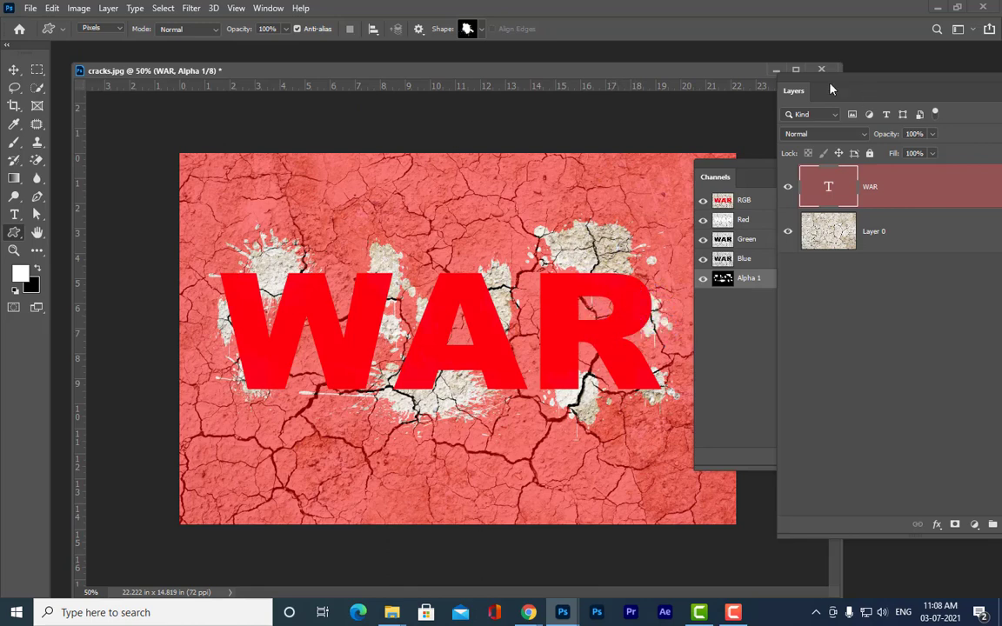
# Hide the RGB composite and apply a Medium Strokes Mezzotint filter to the Alpha 1 channel.
pyautogui.click(735, 170)
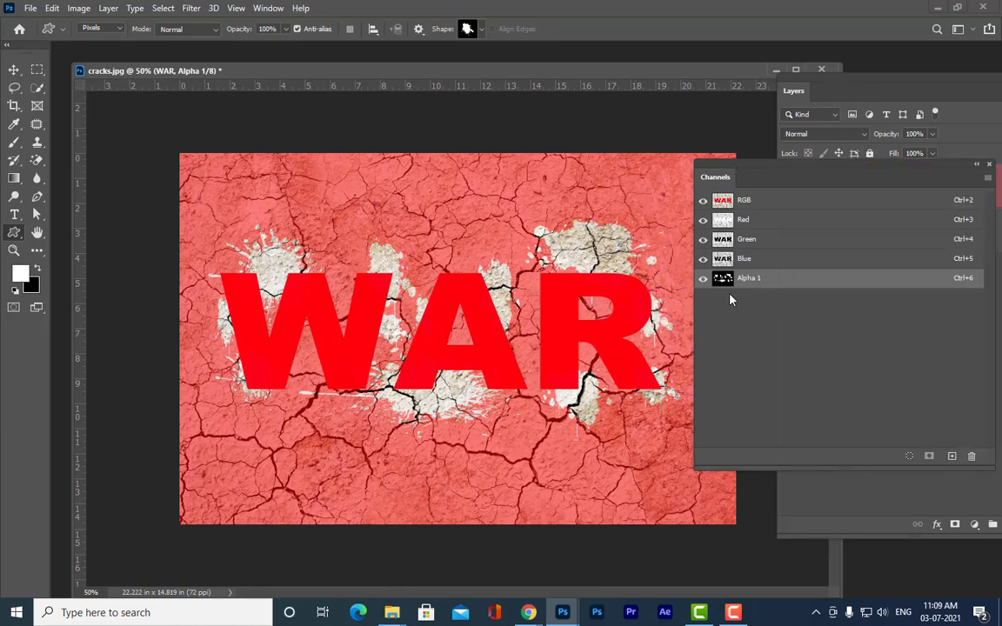
pyautogui.click(704, 200)
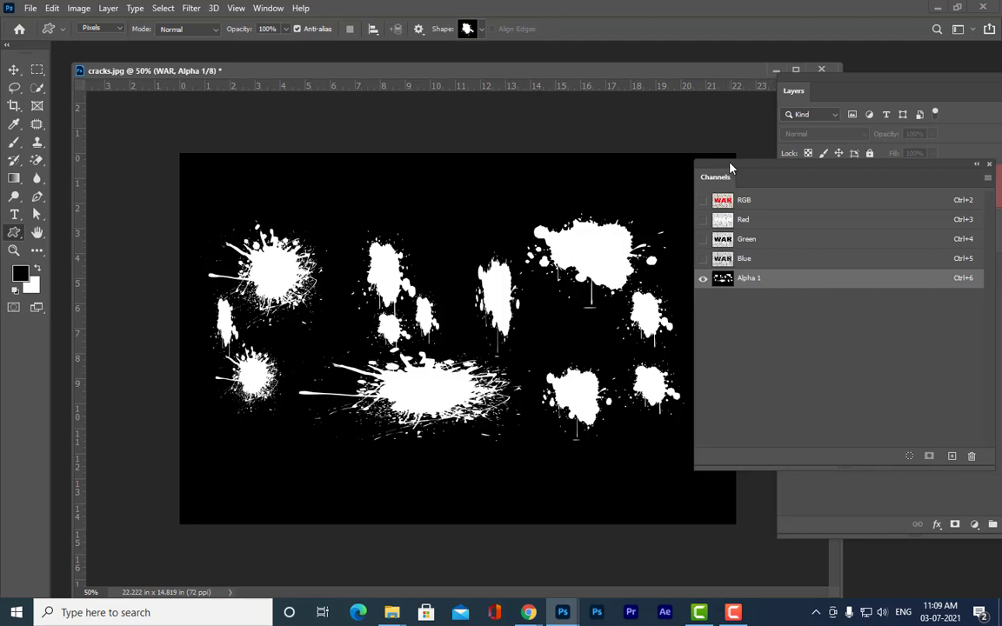
pyautogui.moveTo(696, 164); pyautogui.dragTo(711, 164)
pyautogui.click(191, 7)
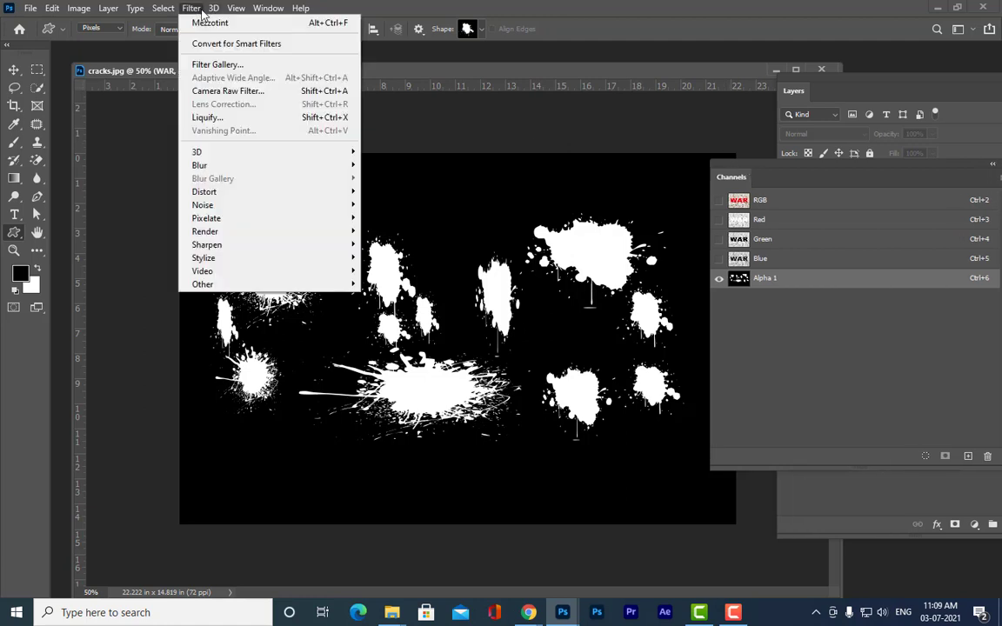
pyautogui.moveTo(260, 219)
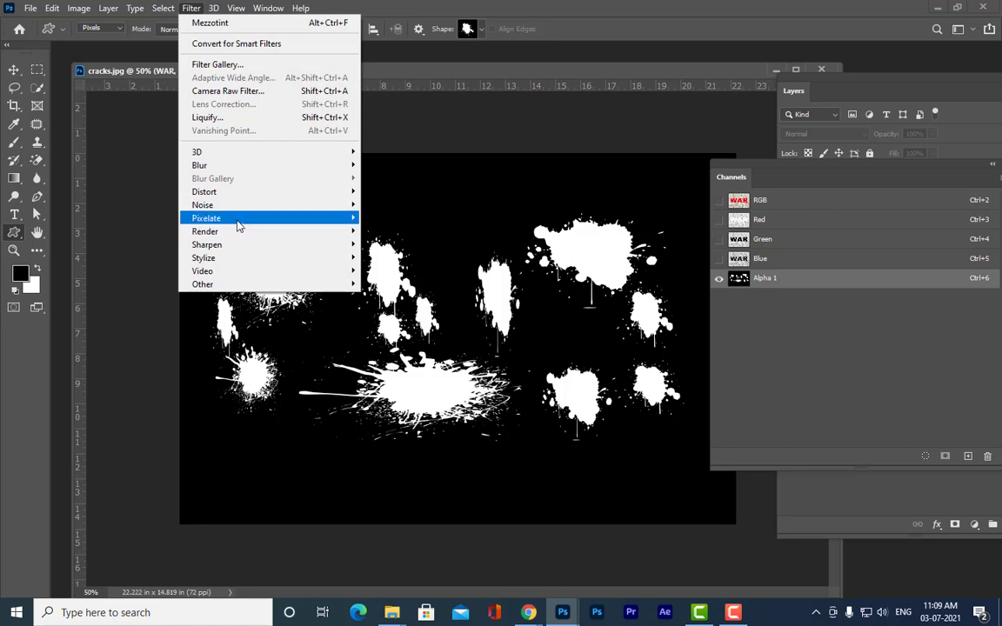
pyautogui.click(399, 275)
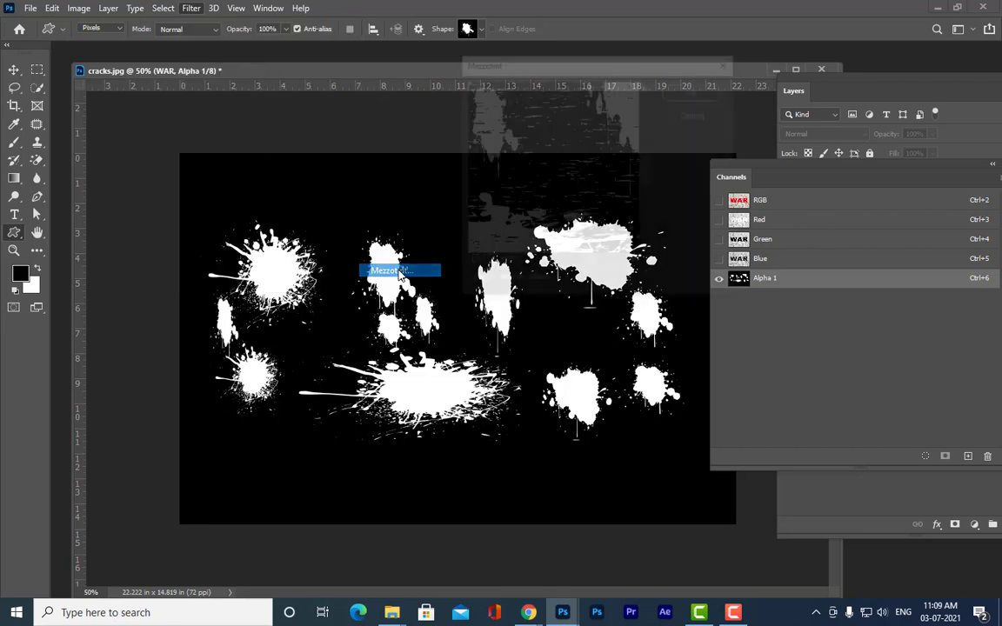
pyautogui.moveTo(598, 60); pyautogui.dragTo(720, 21)
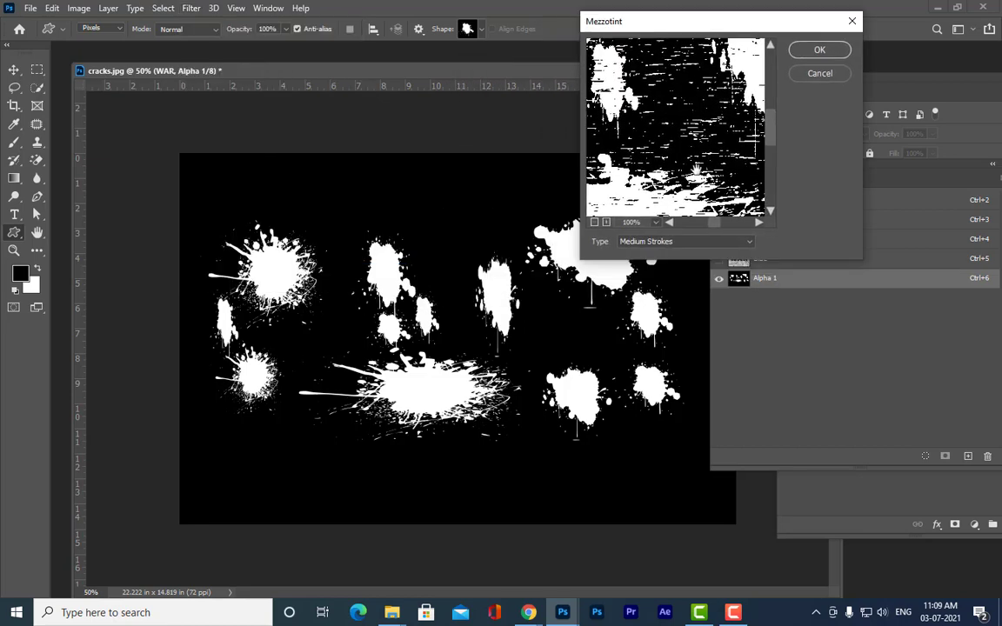
pyautogui.click(665, 243)
pyautogui.click(666, 245)
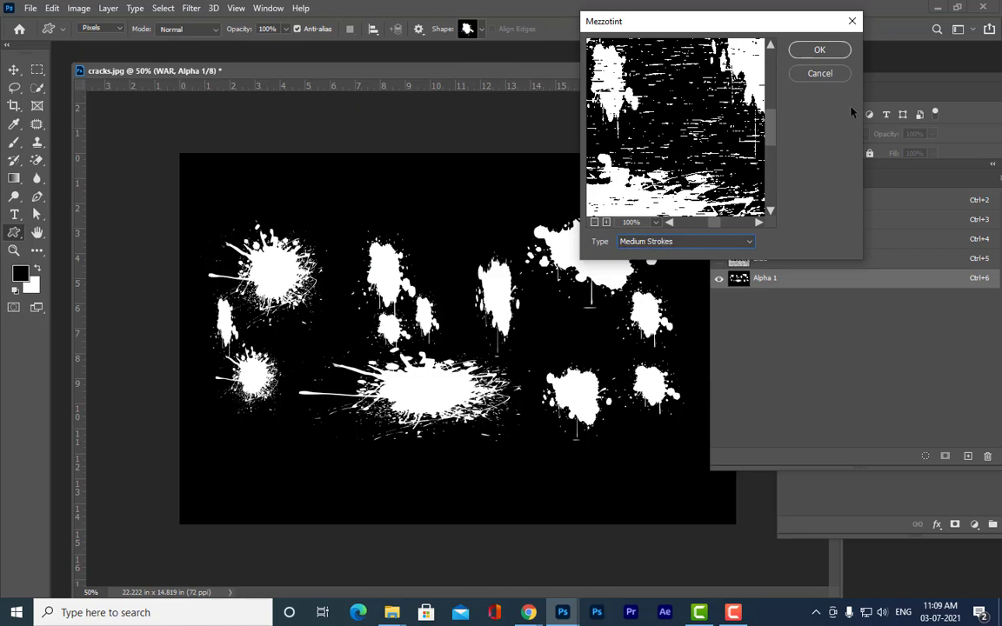
pyautogui.click(838, 51)
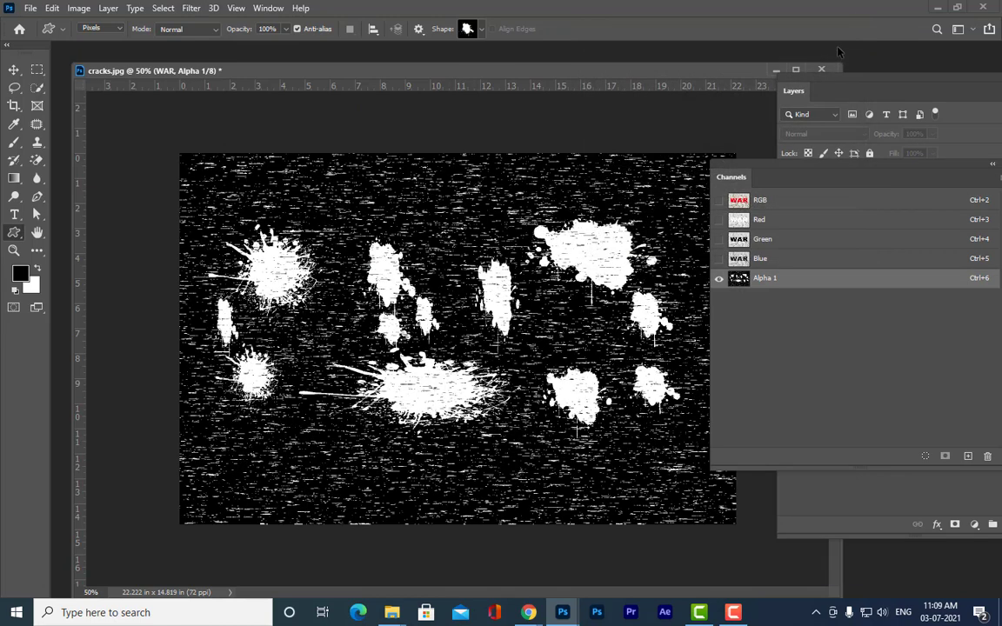
# Reapply the same Mezzotint filter to Alpha 1 two more times.
pyautogui.moveTo(728, 165); pyautogui.dragTo(792, 178)
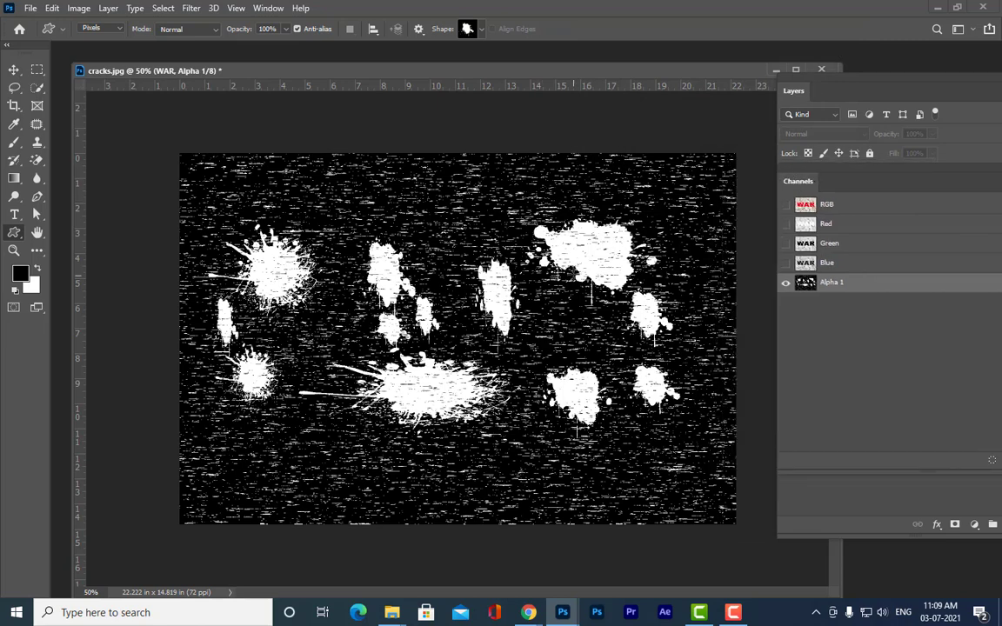
pyautogui.click(191, 8)
pyautogui.click(194, 22)
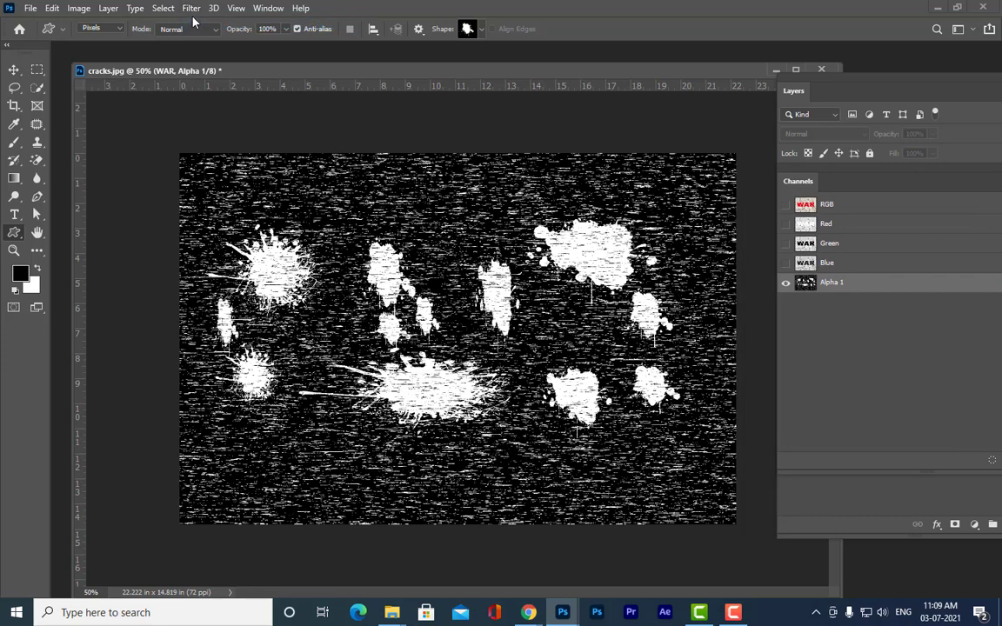
pyautogui.click(192, 10)
pyautogui.click(195, 24)
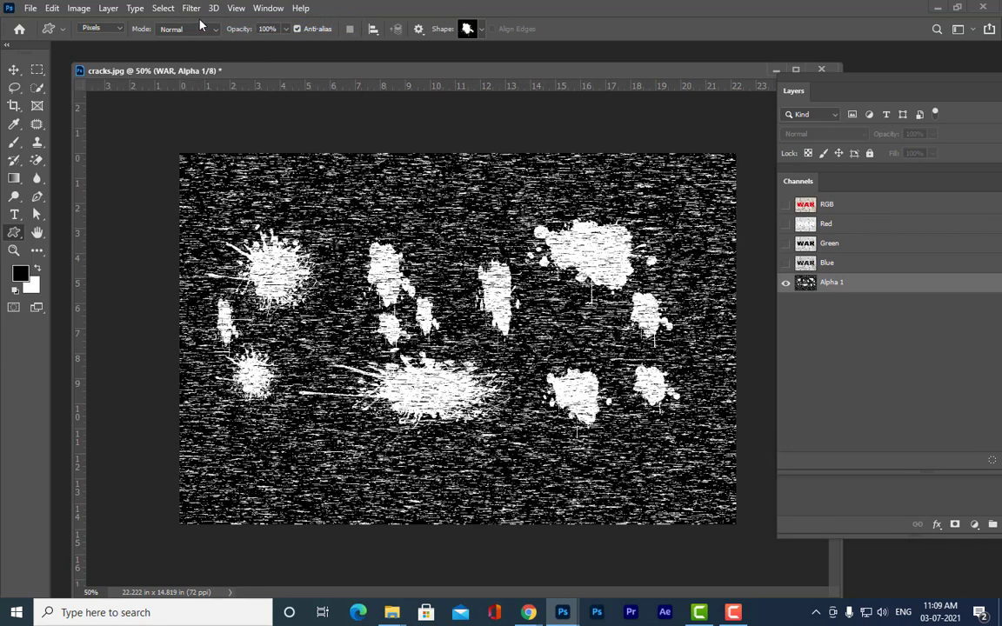
# Show the RGB composite, hide Alpha 1 and load the Alpha 1 channel as a selection.
pyautogui.moveTo(790, 174); pyautogui.dragTo(693, 153)
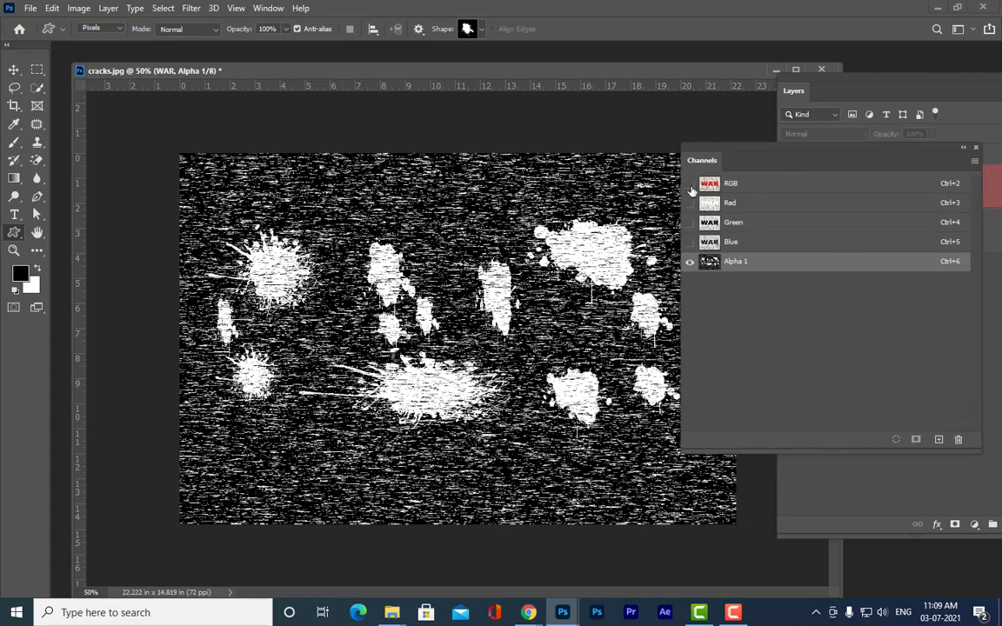
pyautogui.click(690, 183)
pyautogui.click(690, 261)
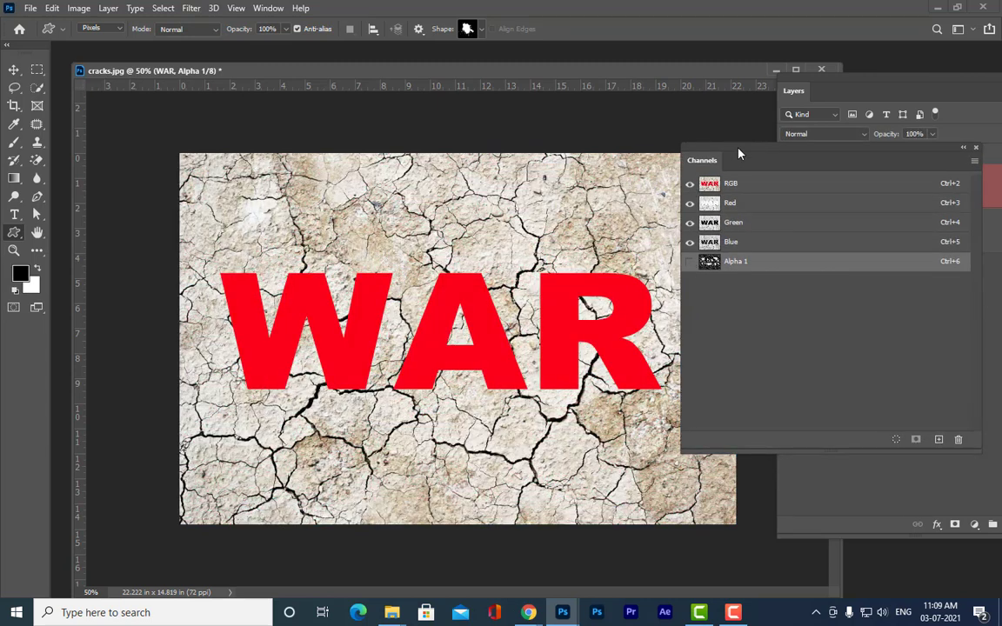
pyautogui.moveTo(739, 152); pyautogui.dragTo(764, 147)
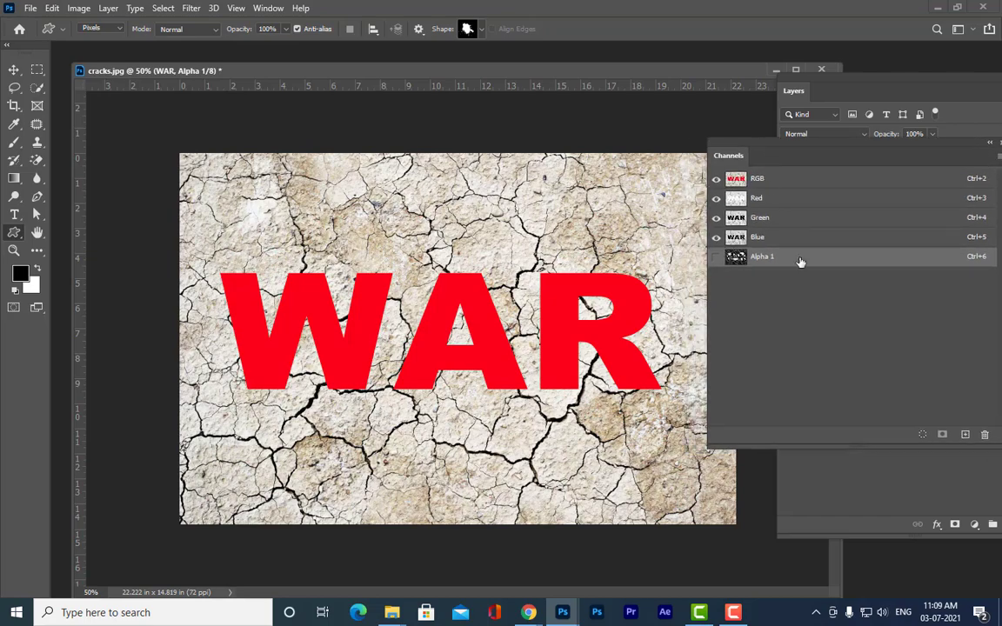
pyautogui.keyDown('ctrl'); pyautogui.click(739, 261); pyautogui.keyUp('ctrl')
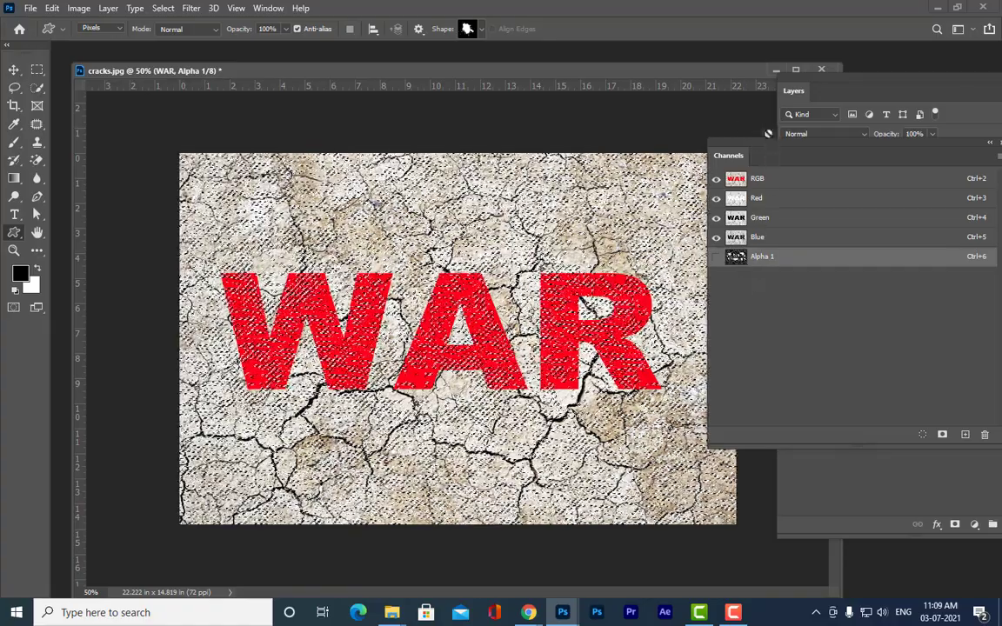
# Add a layer mask to the WAR text layer from the active selection and invert the mask.
pyautogui.moveTo(735, 144); pyautogui.dragTo(721, 291)
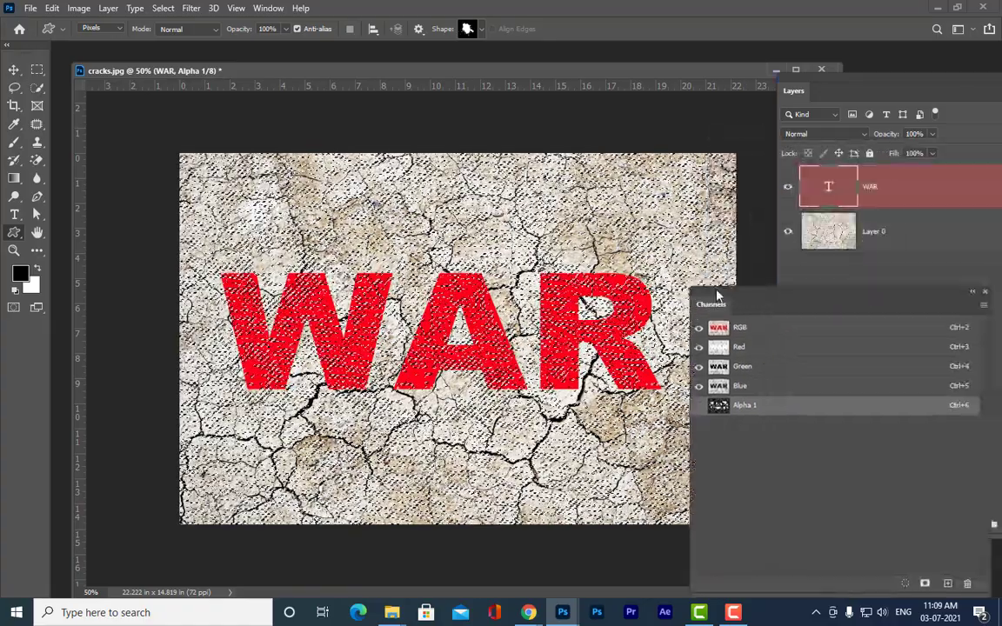
pyautogui.moveTo(793, 79); pyautogui.dragTo(709, 82)
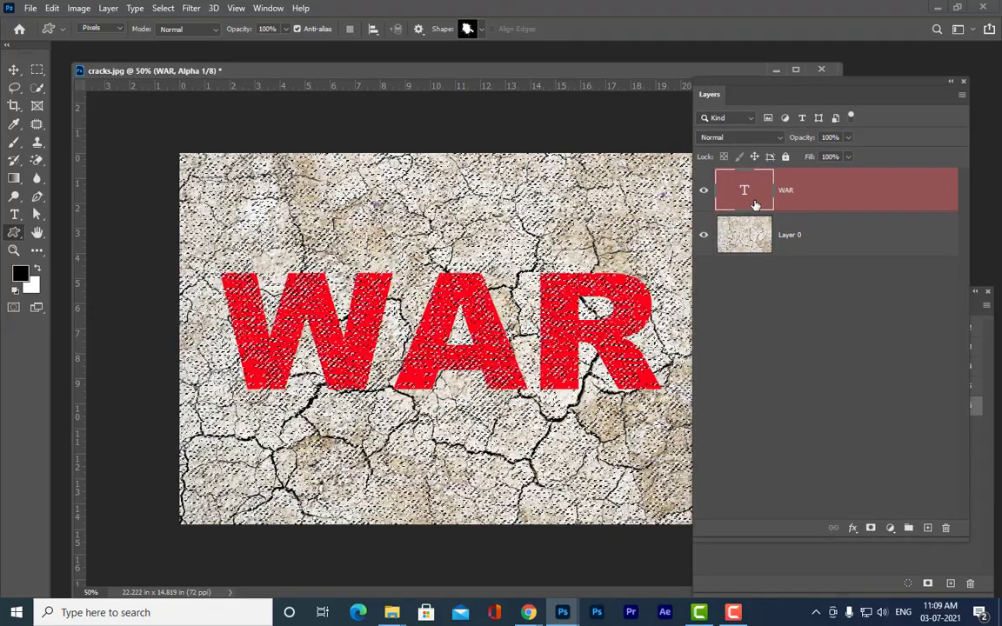
pyautogui.click(871, 528)
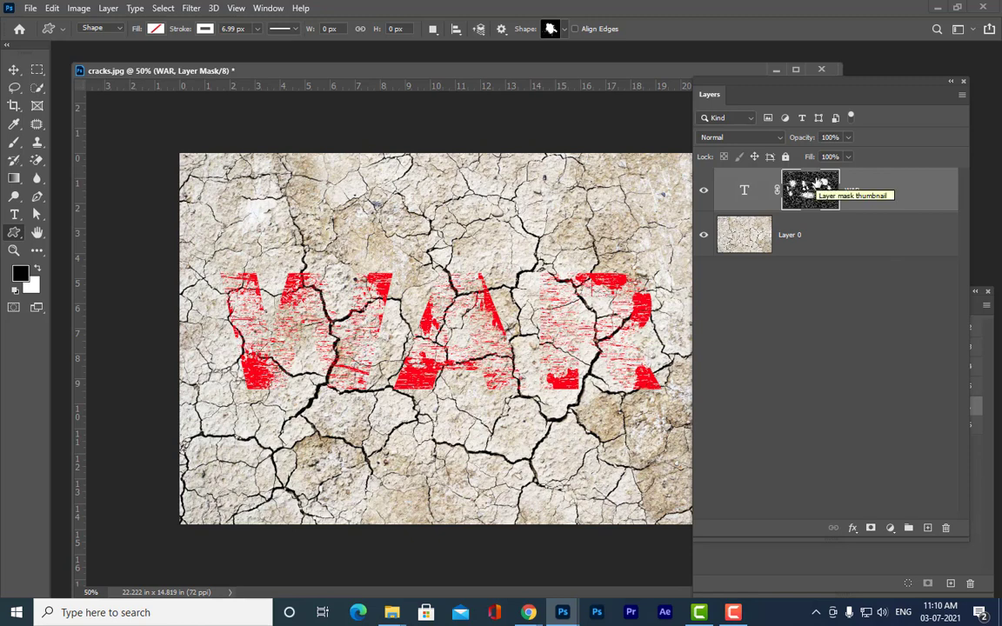
pyautogui.hotkey('ctrl', 'i')
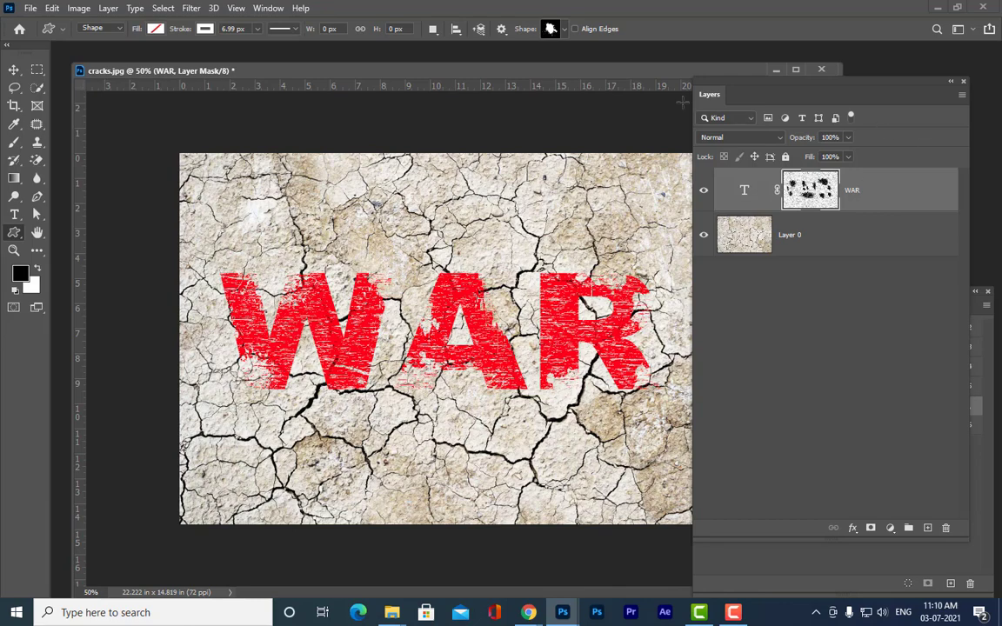
# Enable a Gradient Overlay in the WAR layer's style and open its gradient for editing.
pyautogui.click(914, 188)
pyautogui.doubleClick(914, 189)
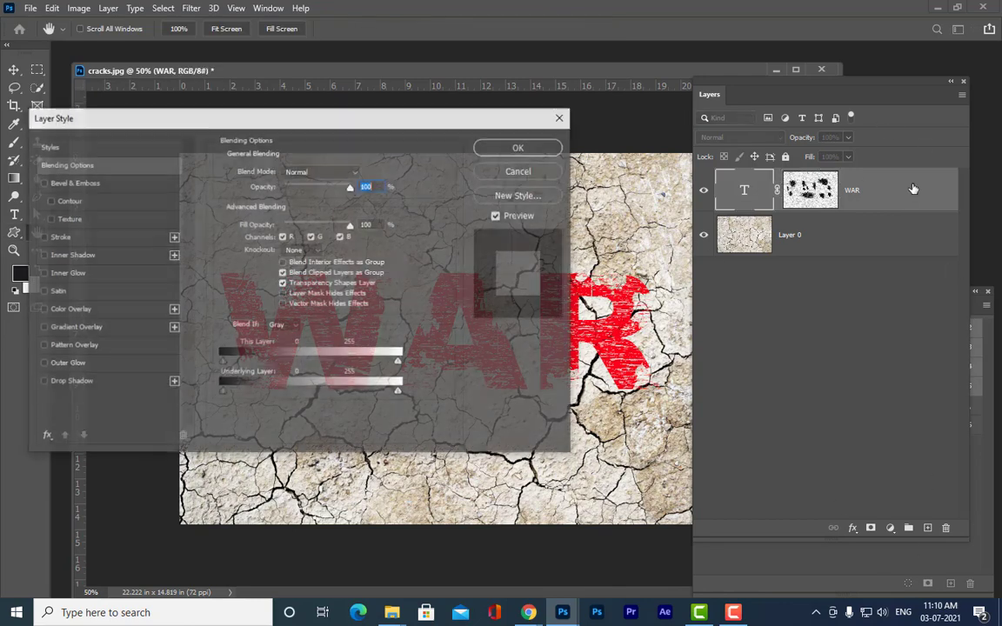
pyautogui.moveTo(144, 111); pyautogui.dragTo(711, 51)
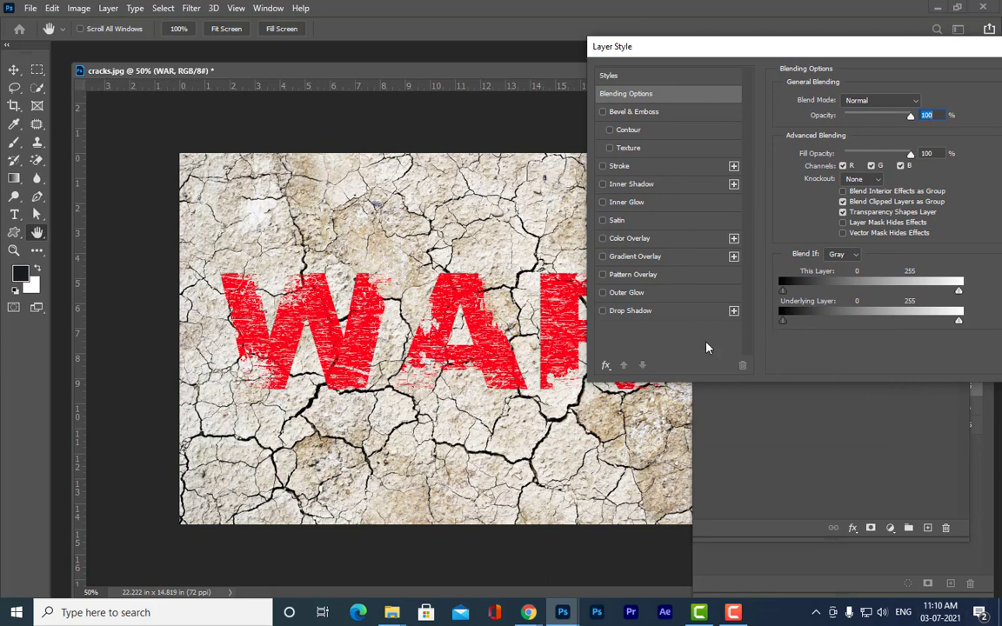
pyautogui.click(603, 257)
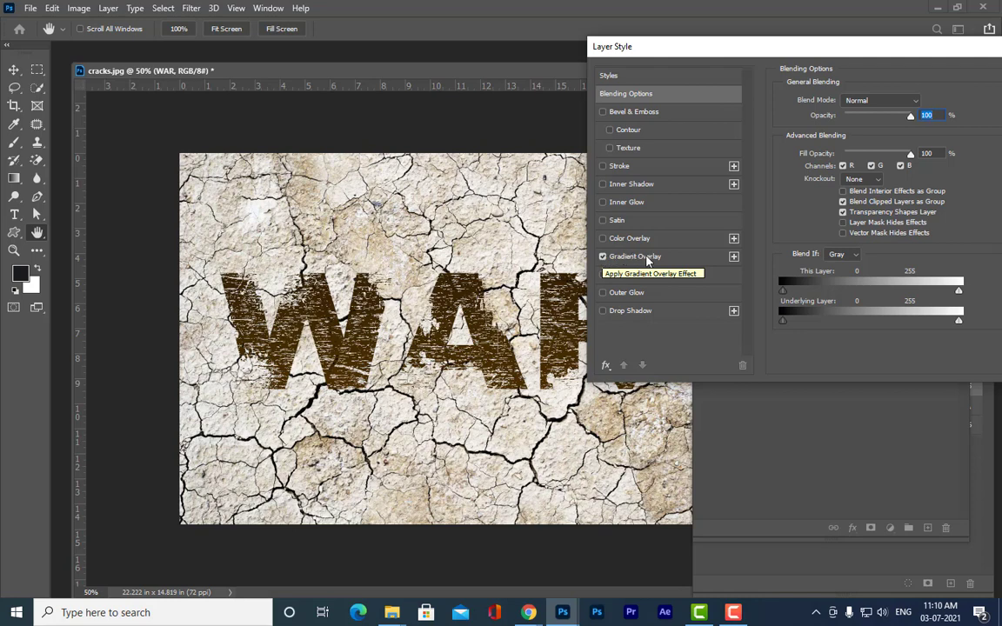
pyautogui.click(648, 259)
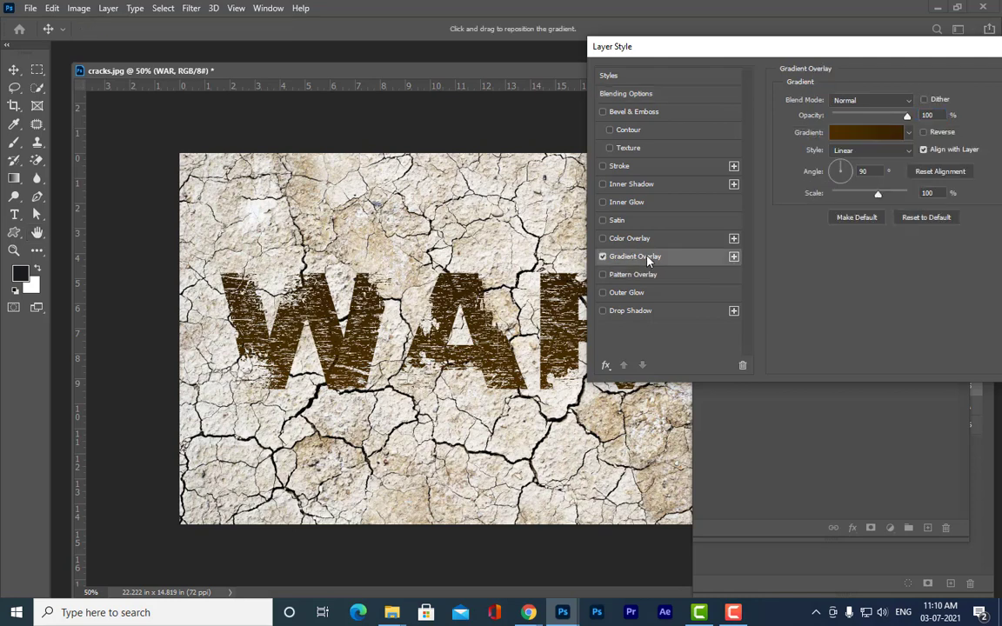
pyautogui.click(652, 96)
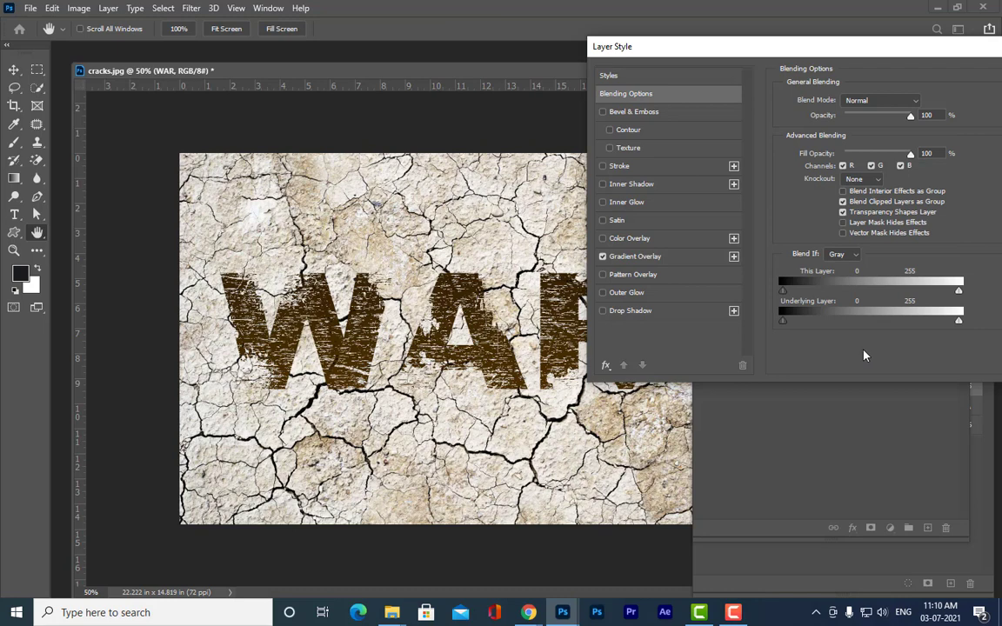
pyautogui.click(688, 257)
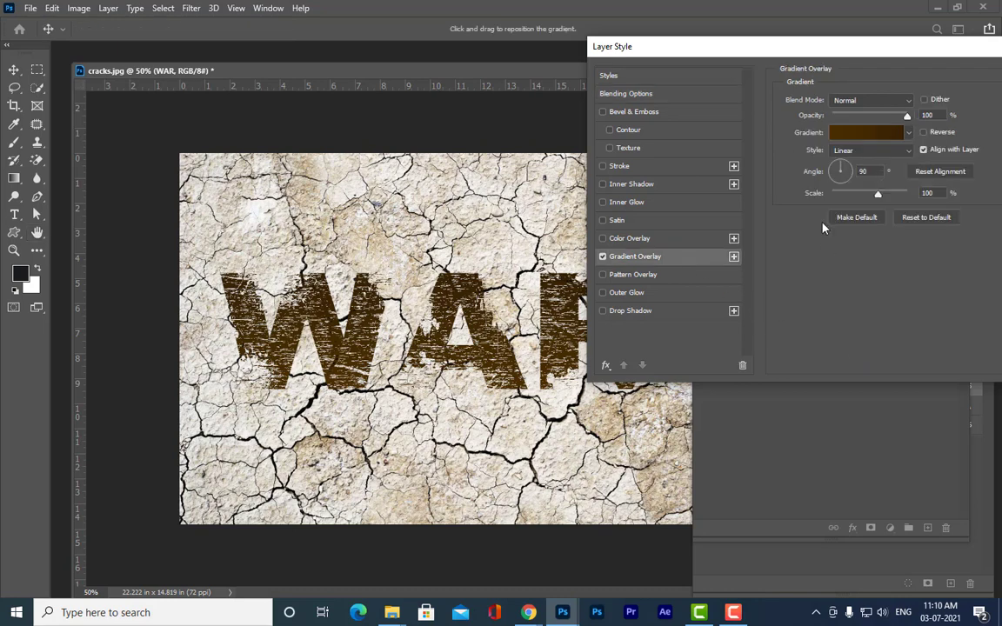
pyautogui.click(853, 132)
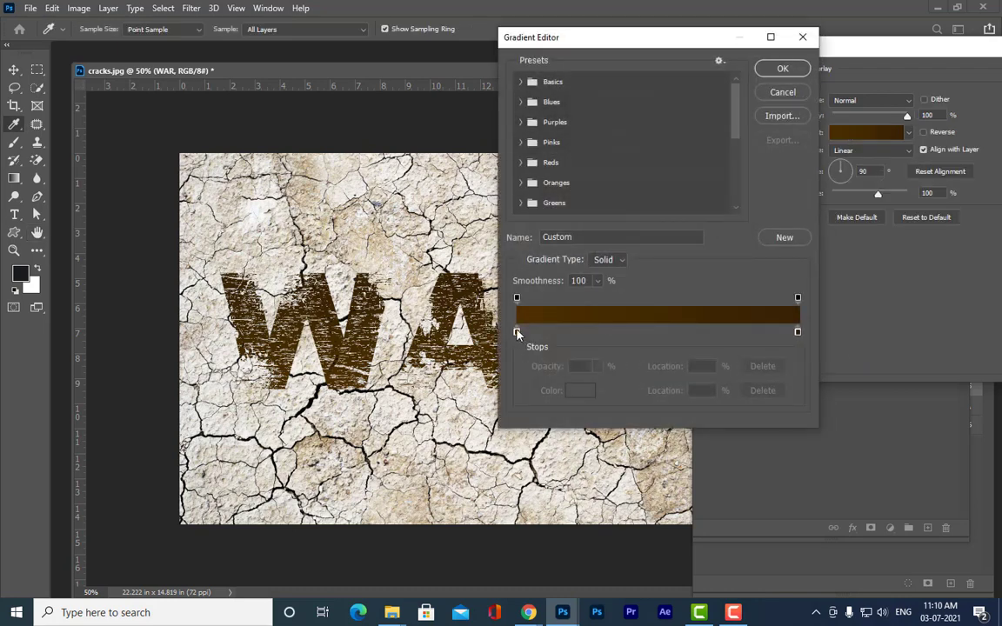
# Set the overlay gradient's color stop at location 0% to #fad18e.
pyautogui.doubleClick(517, 332)
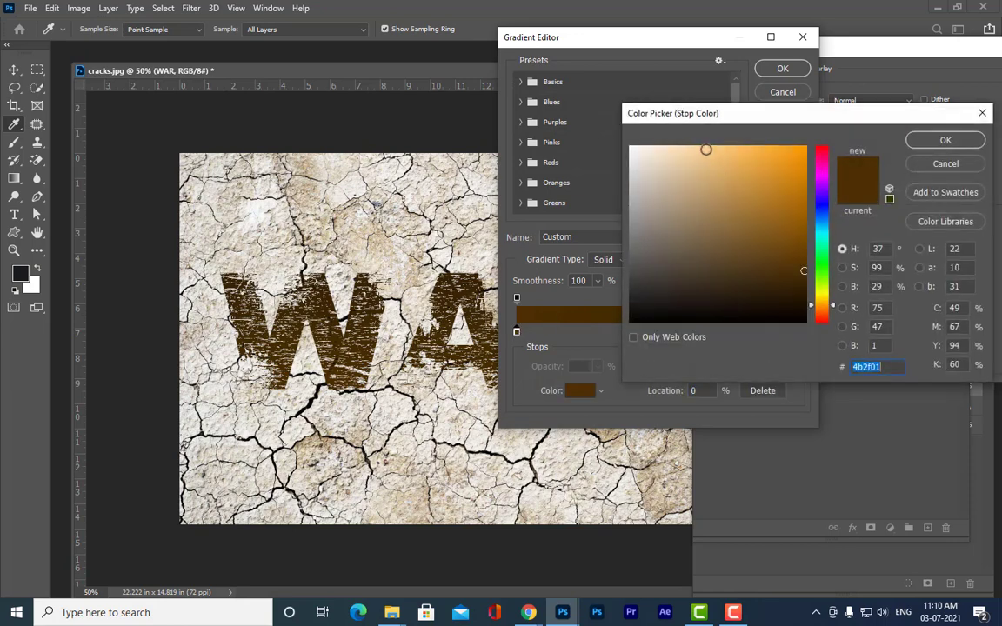
pyautogui.write('fad18e')
pyautogui.click(946, 141)
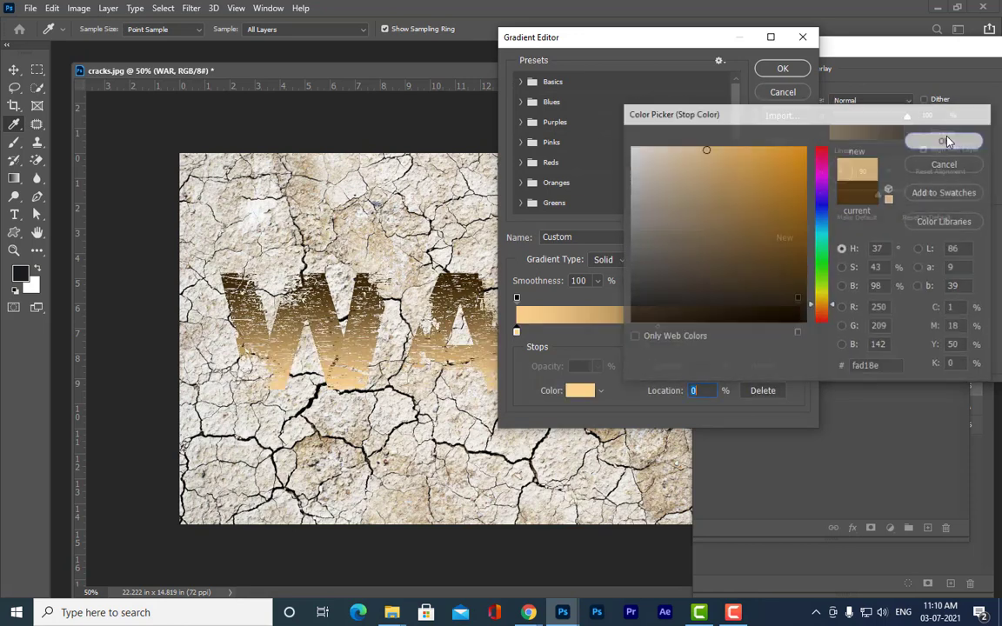
# Set the overlay gradient's color stop at location 100% to the brown #694304.
pyautogui.doubleClick(798, 332)
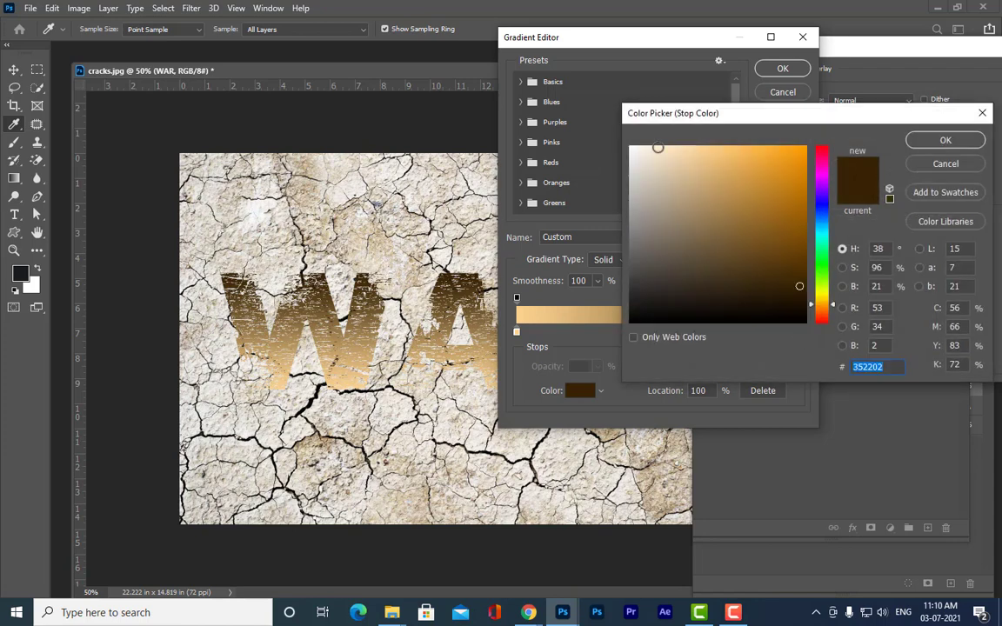
pyautogui.click(696, 222)
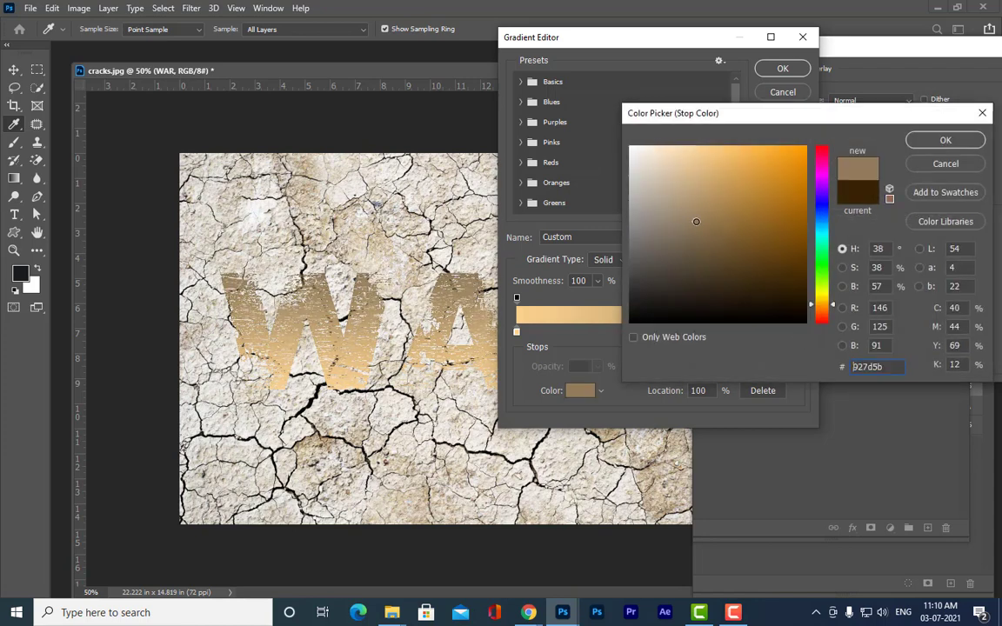
pyautogui.click(772, 241)
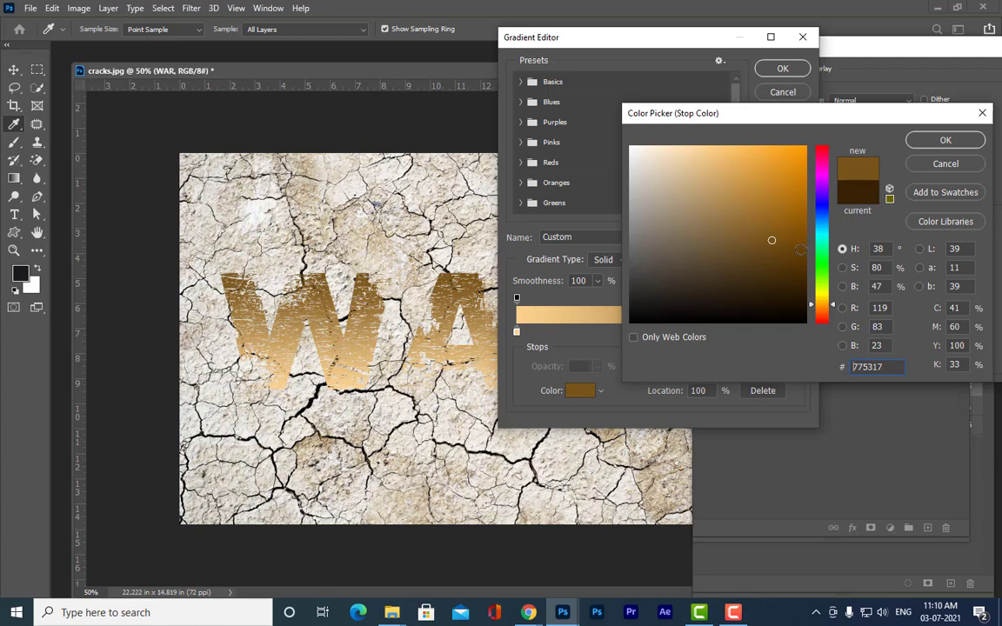
pyautogui.click(800, 250)
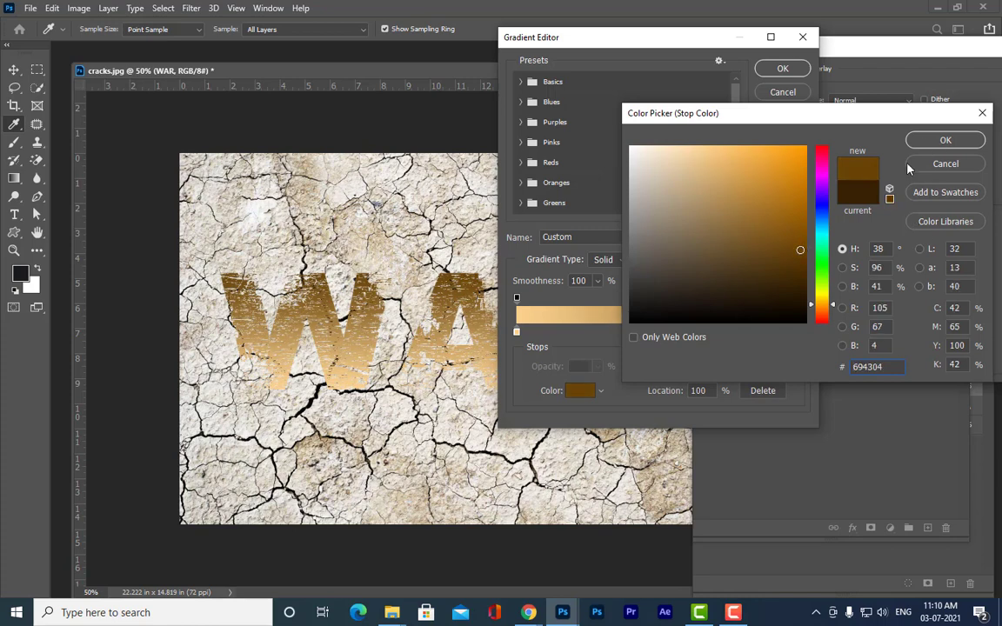
pyautogui.click(933, 142)
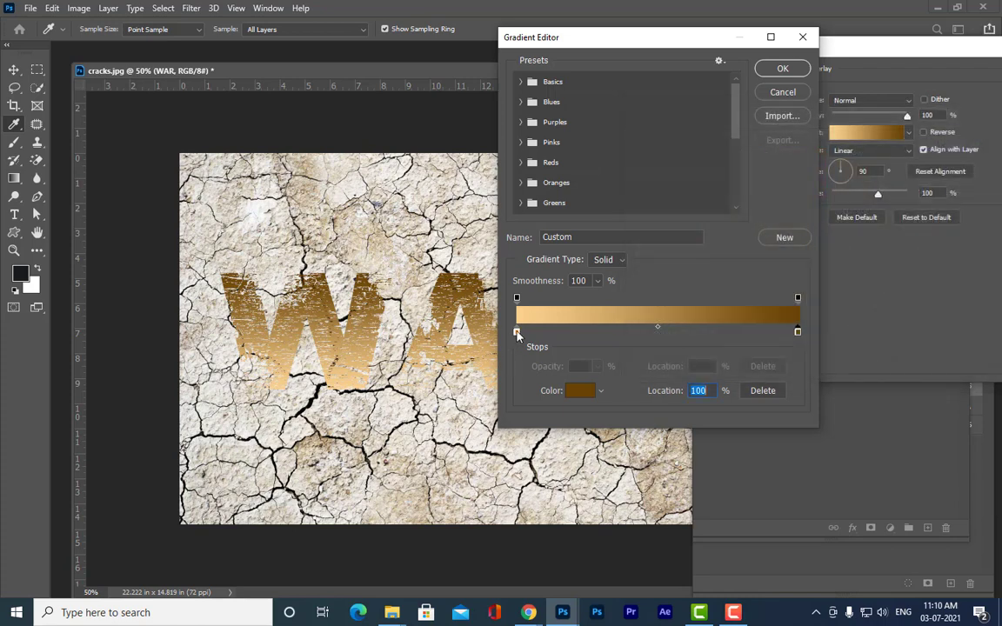
# Set the overlay gradient's color stop at location 0% to #b28336 and accept the edited gradient.
pyautogui.doubleClick(517, 332)
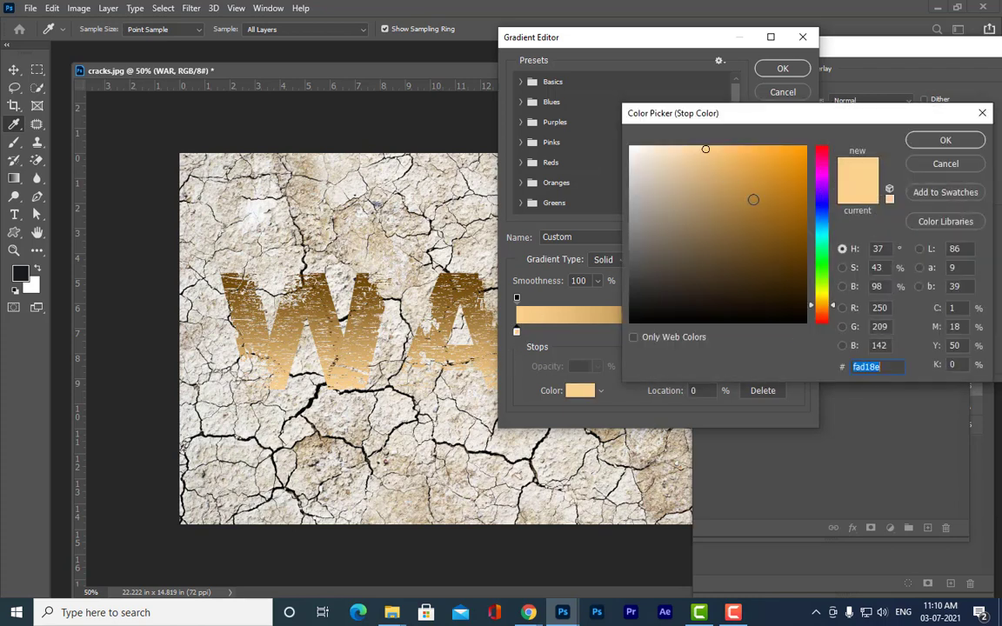
pyautogui.click(753, 199)
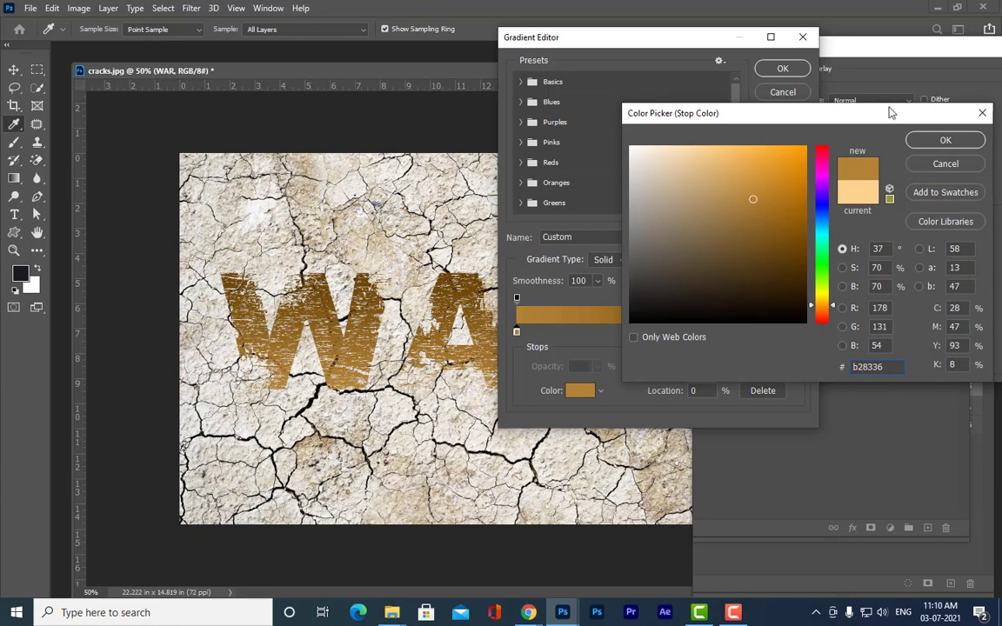
pyautogui.click(944, 140)
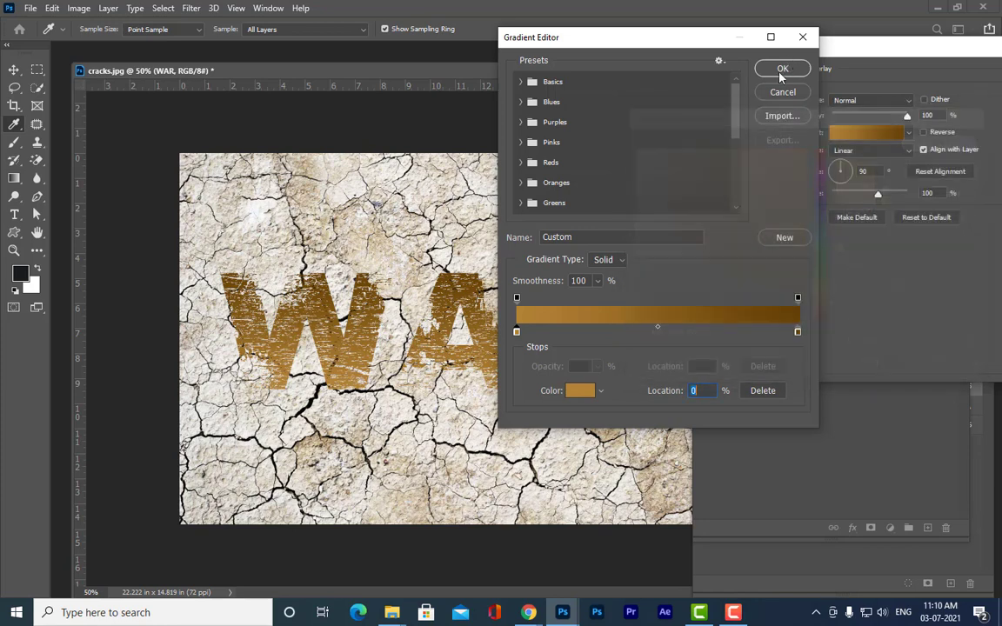
pyautogui.click(783, 68)
# In the WAR layer's Blending Options, split the Underlying Layer's black Blend If slider to 0 / 125.
pyautogui.click(682, 96)
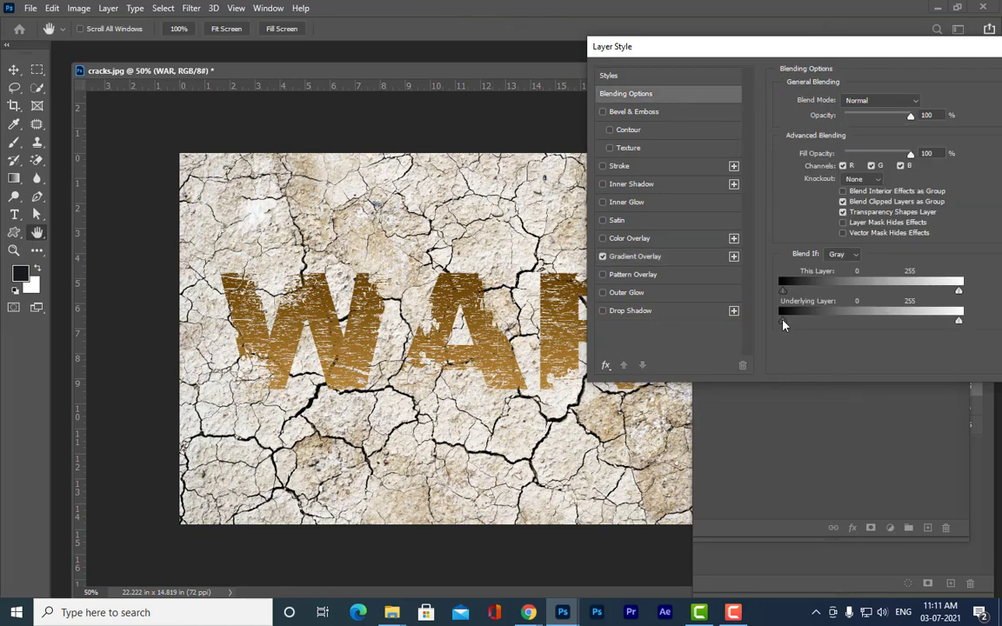
pyautogui.moveTo(783, 324); pyautogui.dragTo(752, 336)
pyautogui.moveTo(786, 324); pyautogui.dragTo(870, 322)
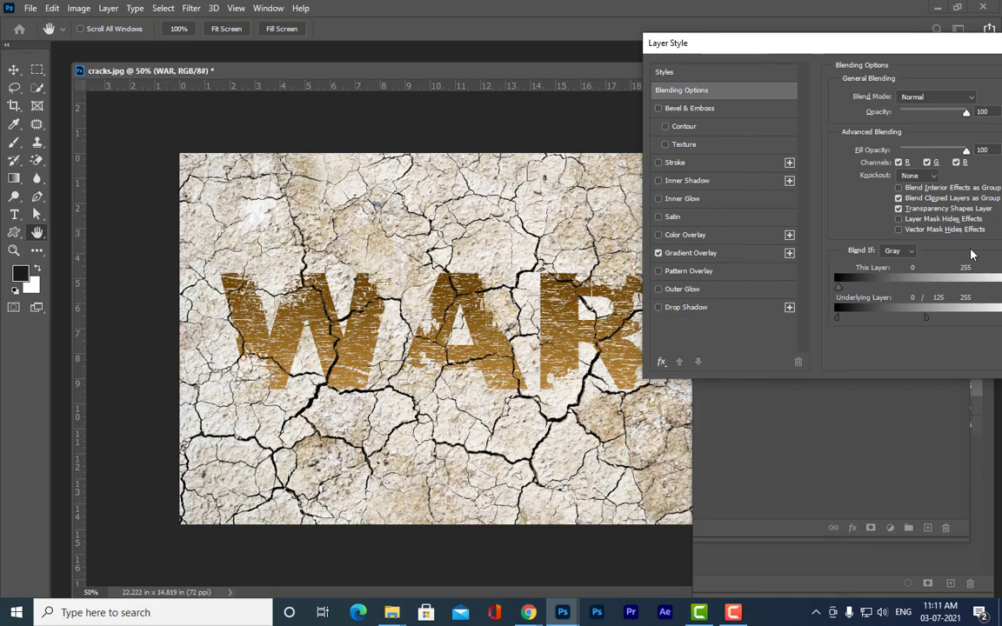
# Split the Underlying Layer's white Blend If slider to 222 / 255 and enable a 1 px black outside Stroke on the WAR layer.
pyautogui.moveTo(734, 47); pyautogui.dragTo(670, 54)
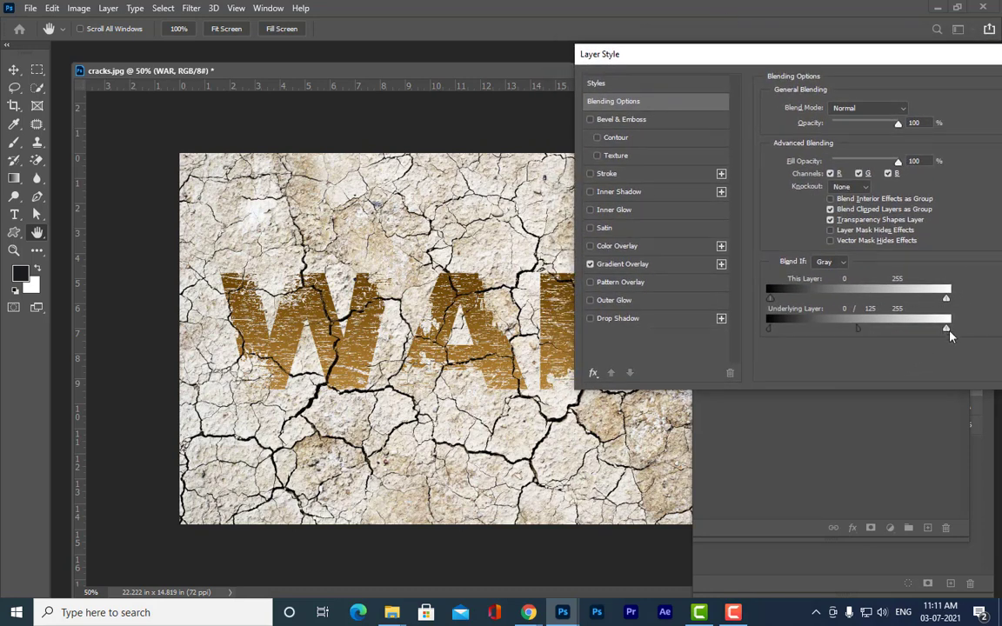
pyautogui.moveTo(948, 330)
pyautogui.mouseDown()
pyautogui.moveTo(920, 331)
pyautogui.moveTo(931, 338)
pyautogui.mouseUp()
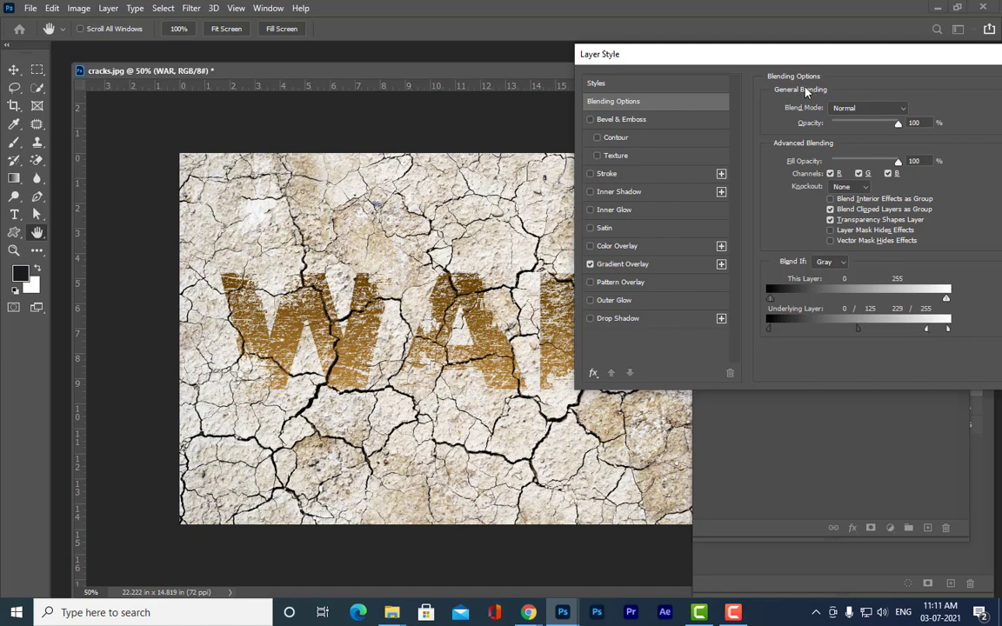
pyautogui.moveTo(920, 52); pyautogui.dragTo(936, 179)
pyautogui.moveTo(907, 462); pyautogui.dragTo(911, 459)
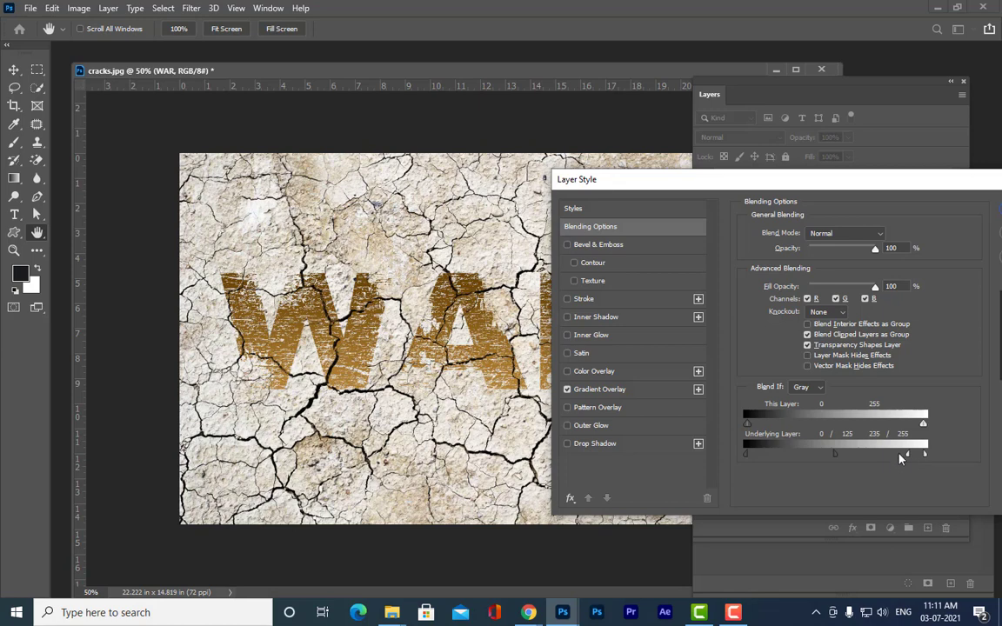
pyautogui.moveTo(910, 454); pyautogui.dragTo(900, 461)
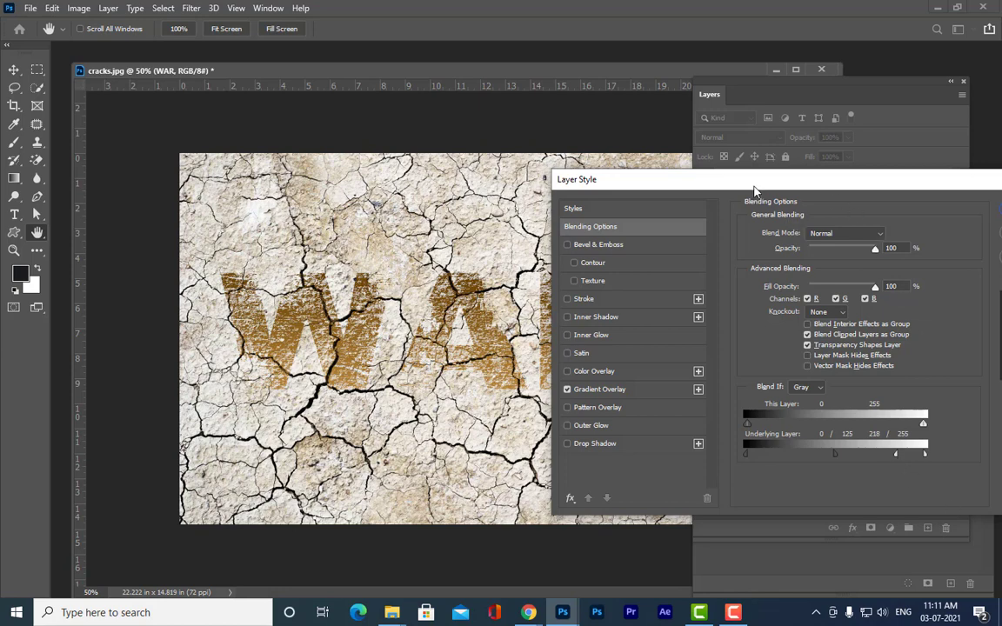
pyautogui.moveTo(754, 189); pyautogui.dragTo(814, 174)
pyautogui.moveTo(954, 444); pyautogui.dragTo(960, 450)
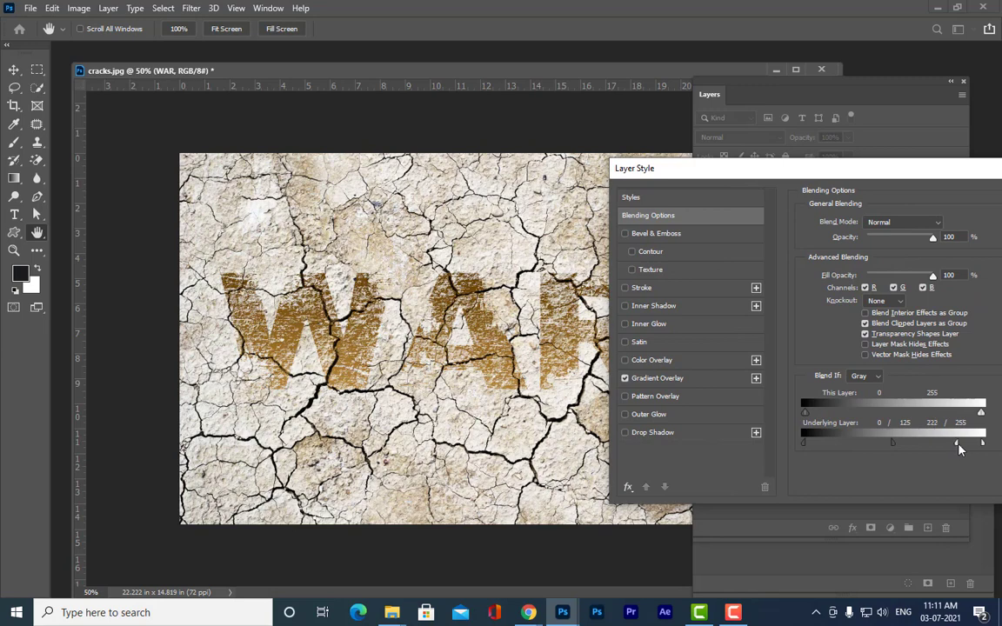
pyautogui.click(642, 288)
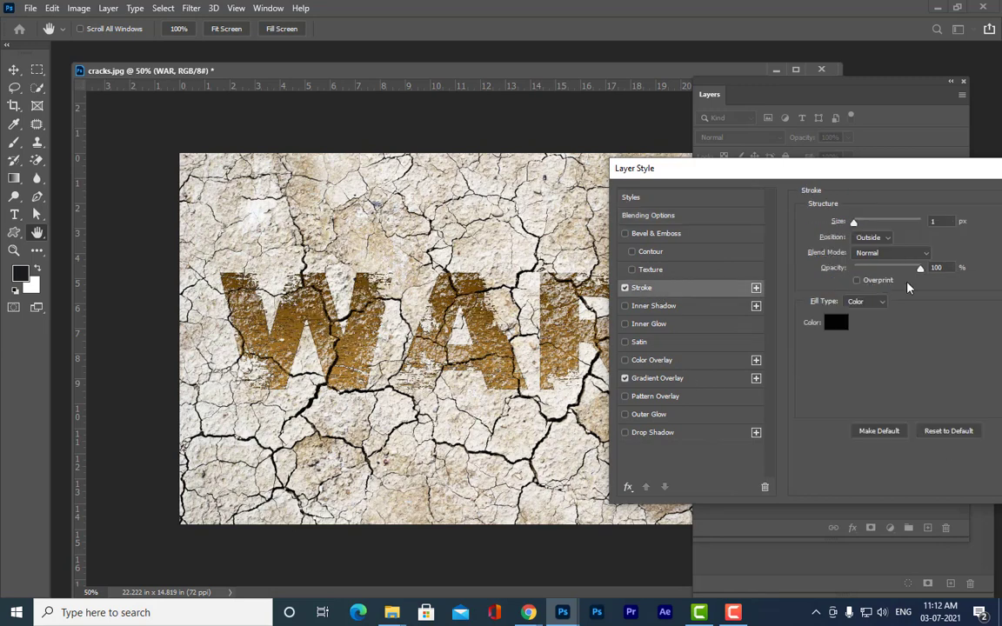
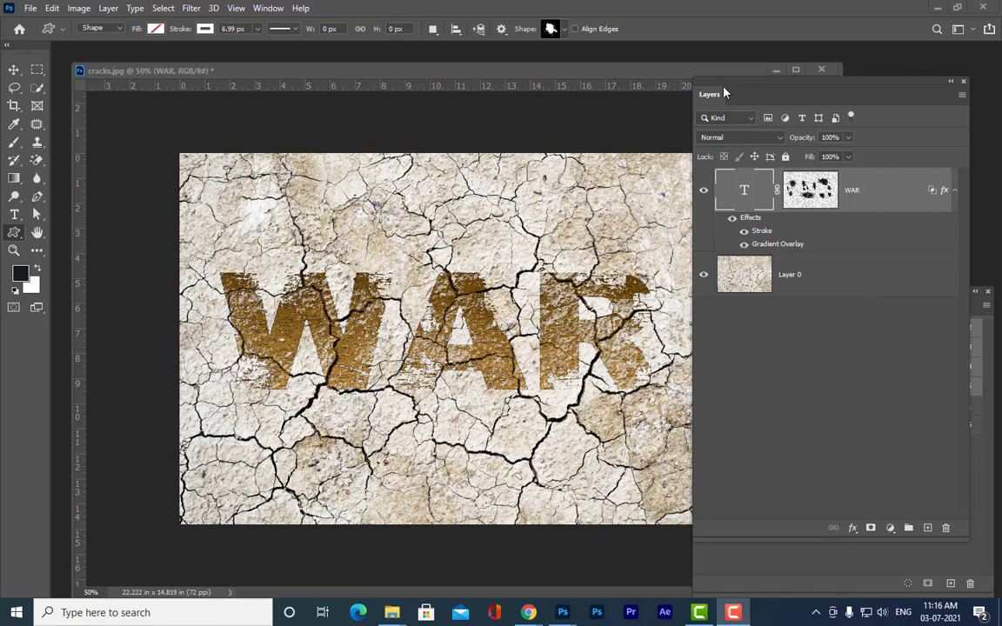
# Move the Layers panel aside and close the cracks.jpg document without saving the changes.
pyautogui.moveTo(769, 90); pyautogui.dragTo(831, 100)
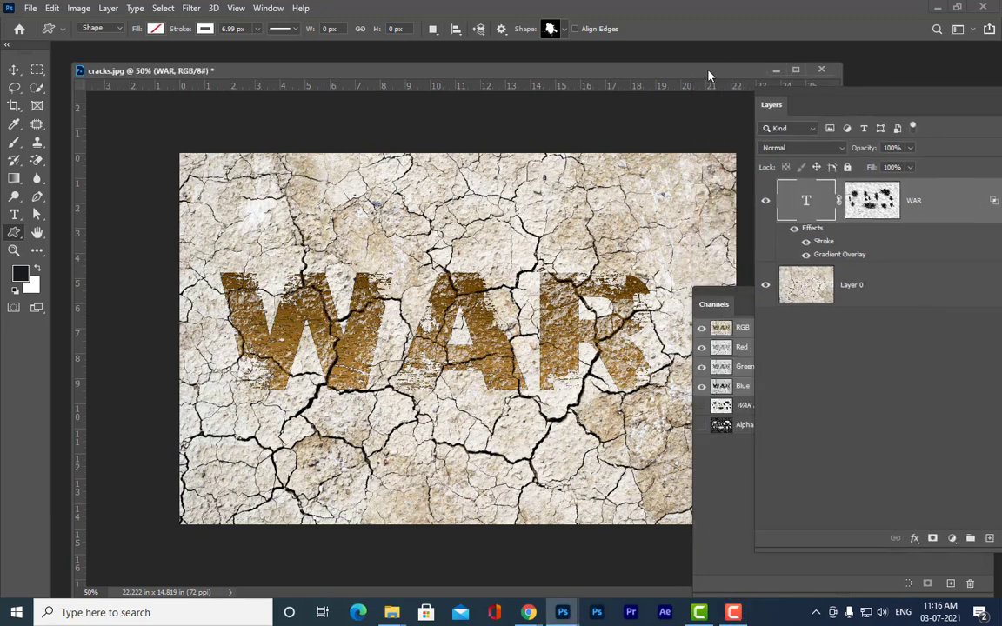
pyautogui.moveTo(709, 77); pyautogui.dragTo(539, 128)
pyautogui.click(649, 120)
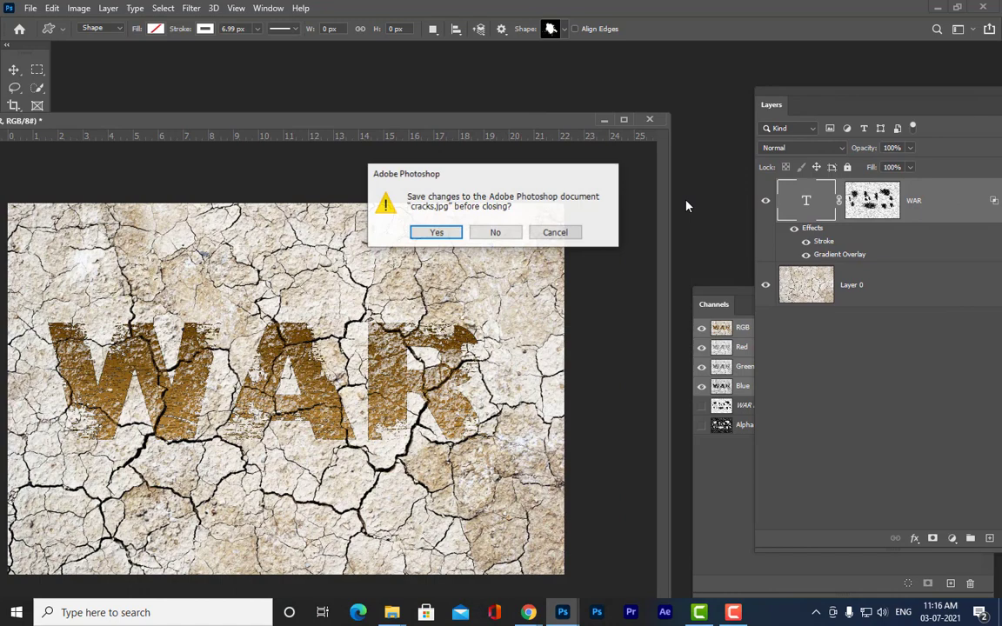
pyautogui.click(497, 230)
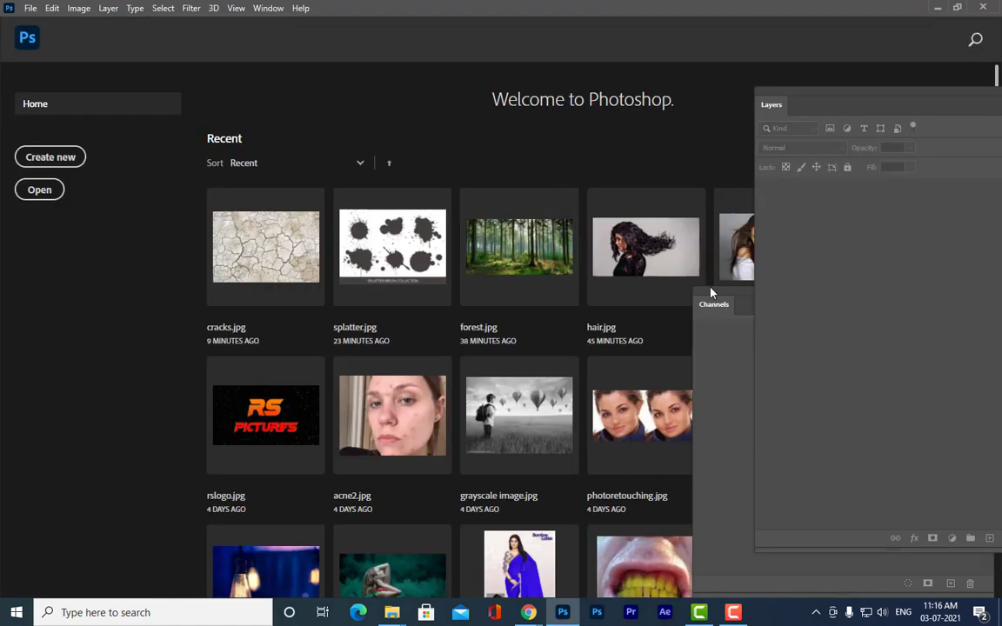
# Switch to Google Chrome and search Google Images for "photo manipulation" in a new tab.
pyautogui.click(937, 6)
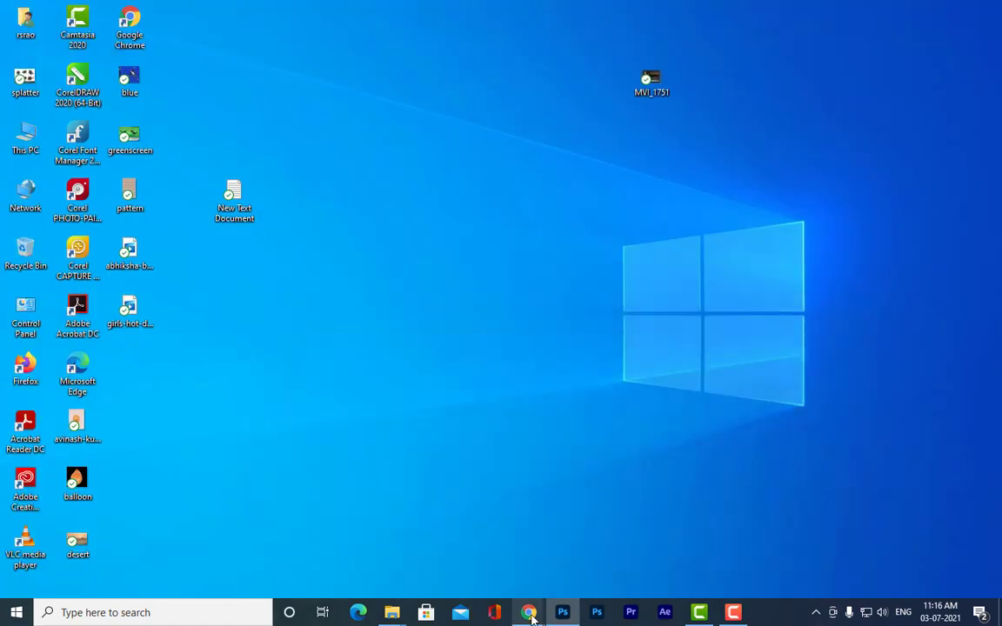
pyautogui.click(430, 576)
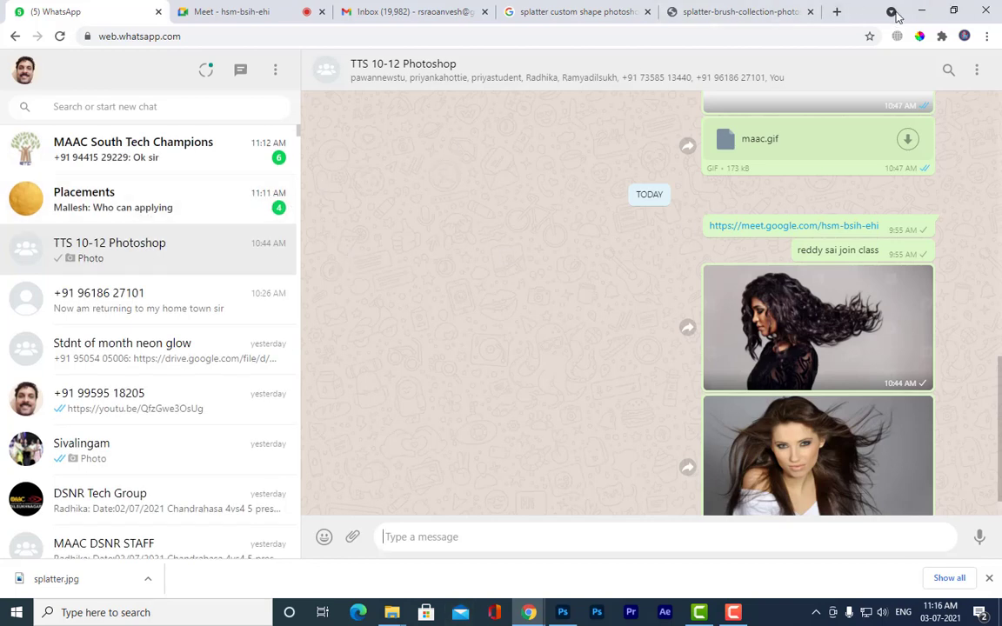
pyautogui.click(837, 11)
pyautogui.click(906, 95)
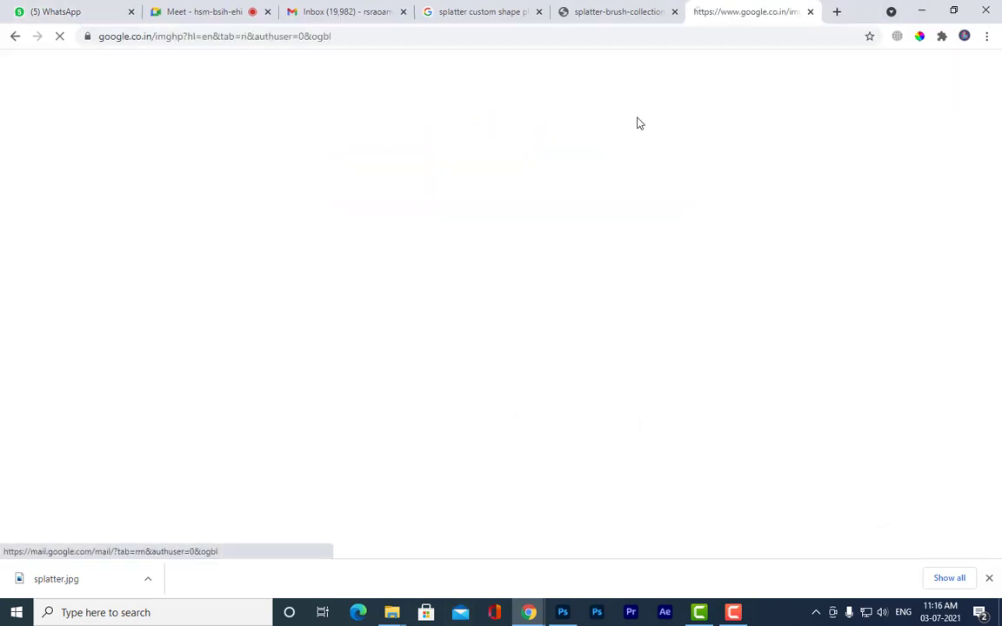
pyautogui.click(368, 251)
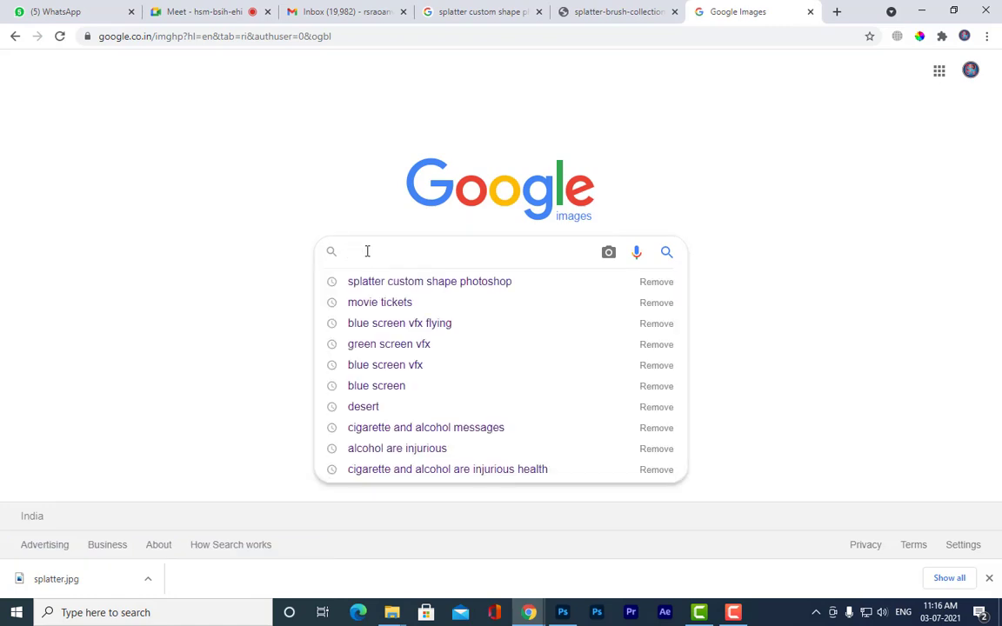
pyautogui.write('pho')
pyautogui.press('Down')
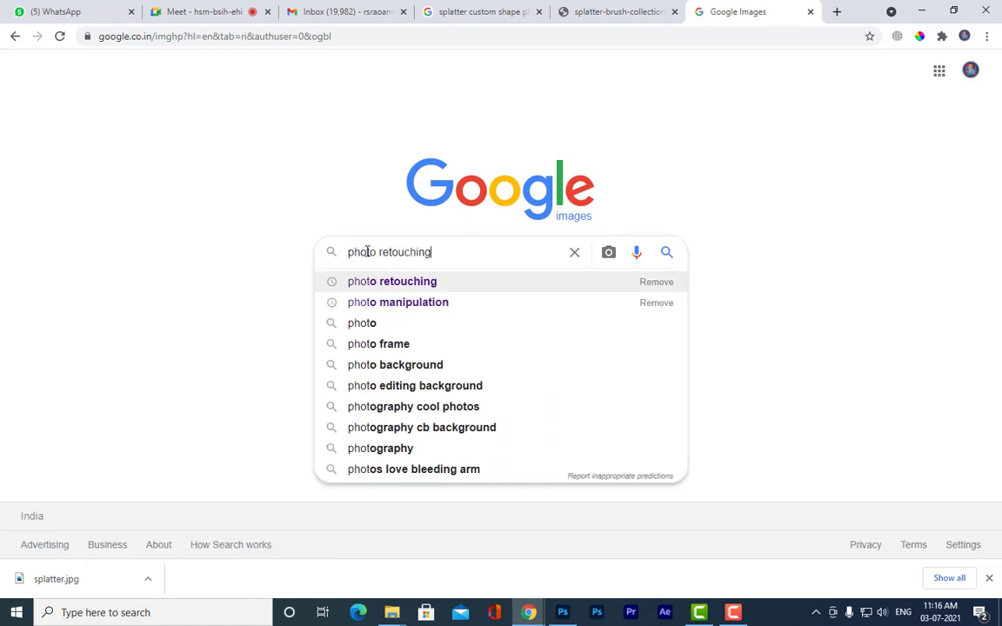
pyautogui.press('Down')
pyautogui.press('Return')
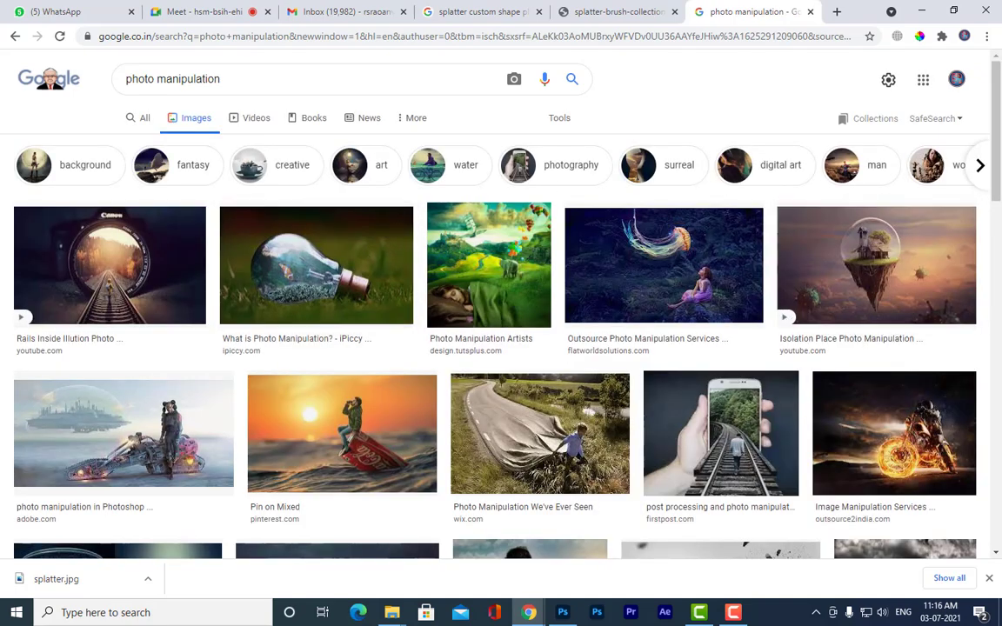
# Examine photo manipulation examples, including the floating island, light bulb, man on a cola can, half-submerged camera and sewn green landscape, with their related images.
pyautogui.click(910, 283)
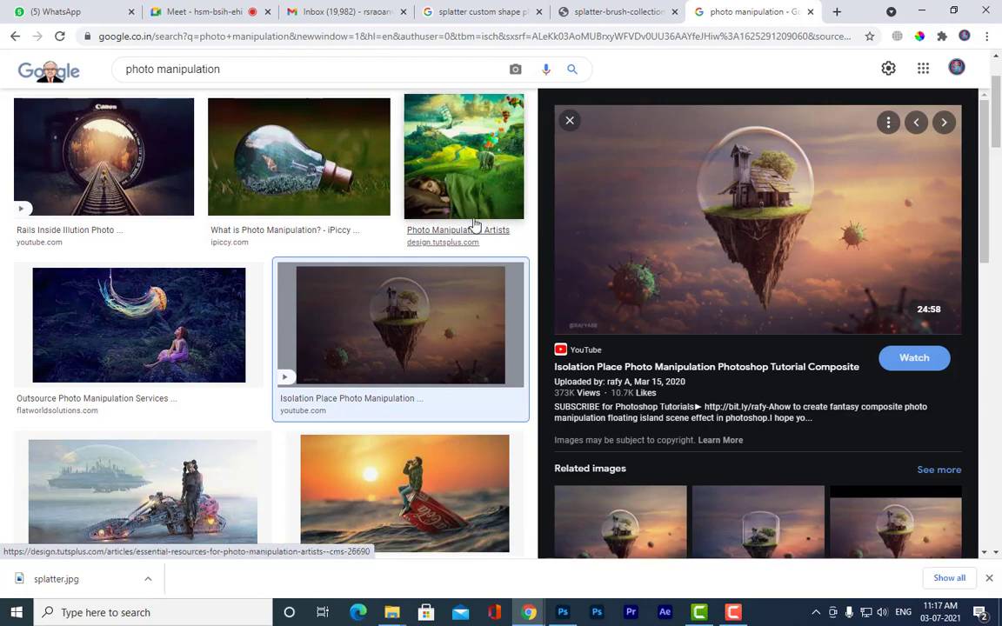
pyautogui.click(349, 139)
pyautogui.scroll(-4, 884, 300)
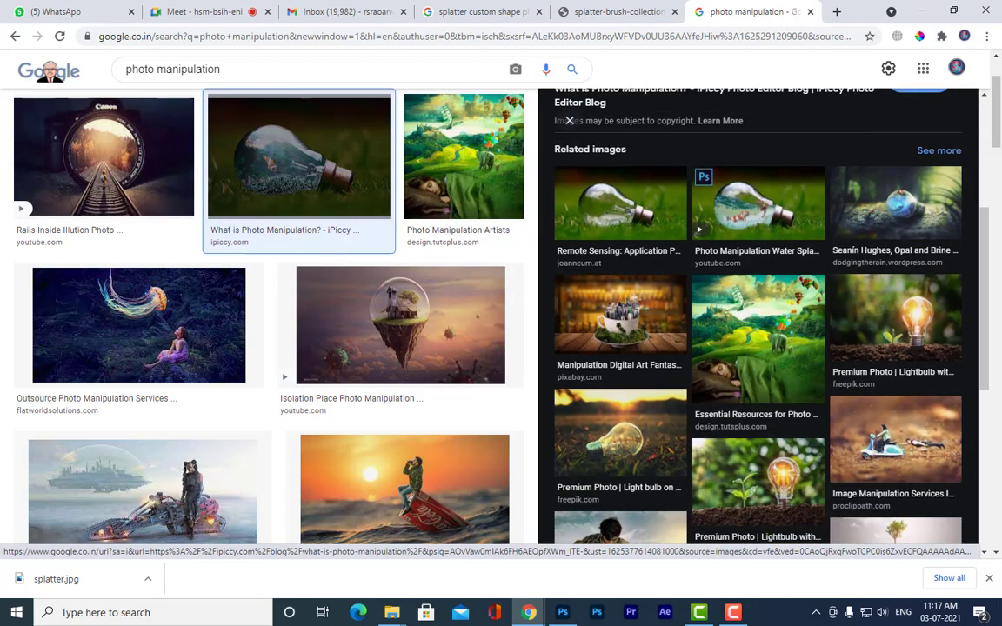
pyautogui.scroll(-1, 766, 322)
pyautogui.scroll(-1, 765, 322)
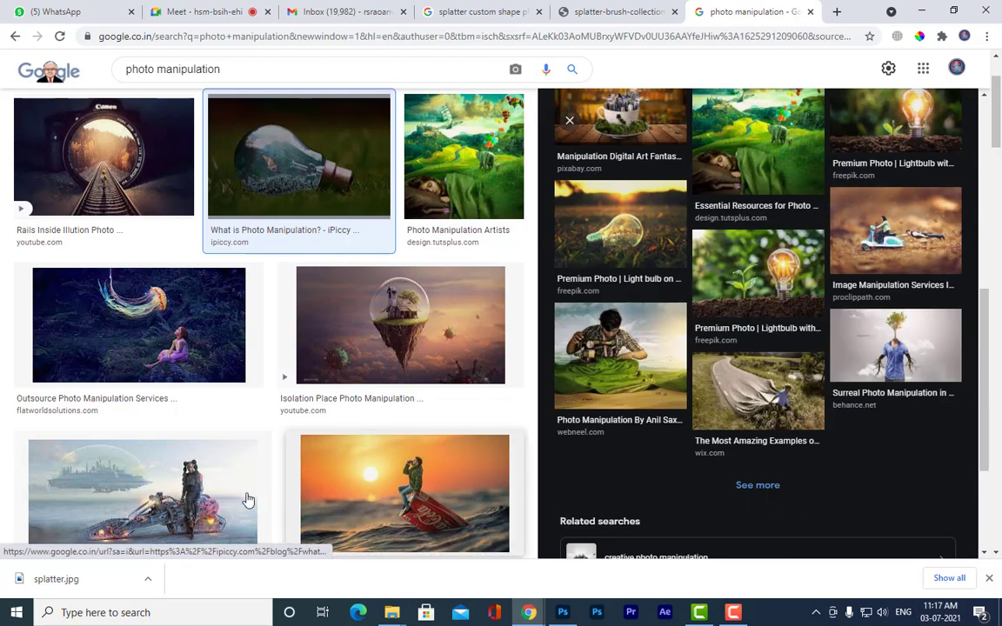
pyautogui.click(435, 452)
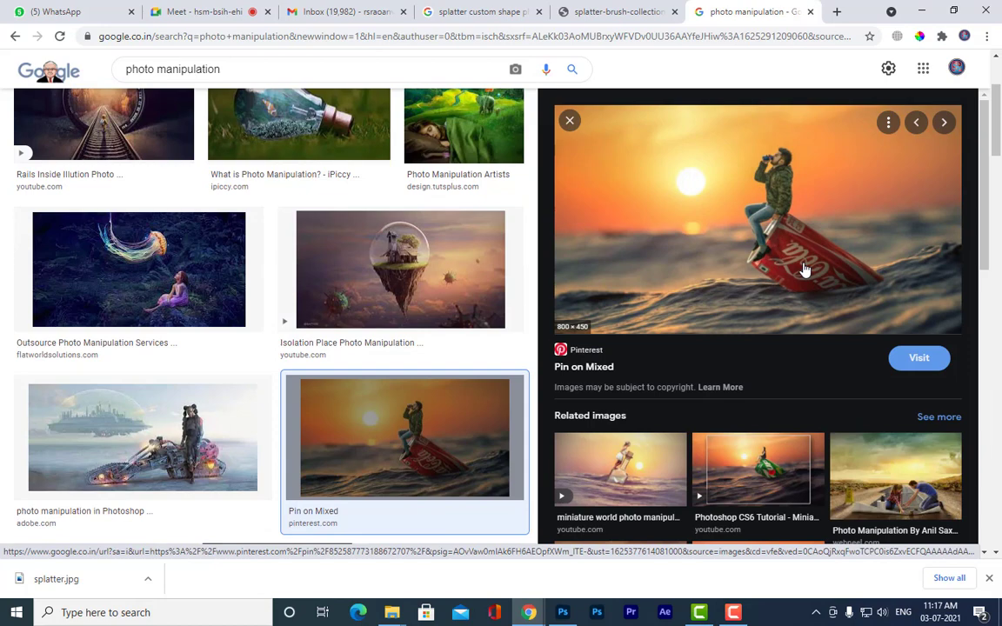
pyautogui.scroll(-3, 936, 430)
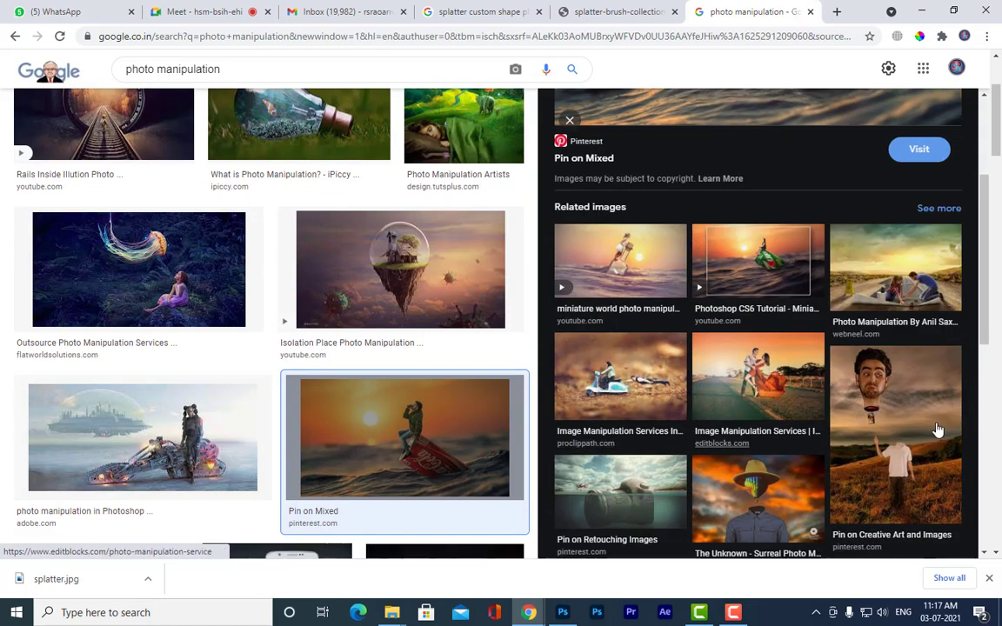
pyautogui.scroll(-3, 857, 318)
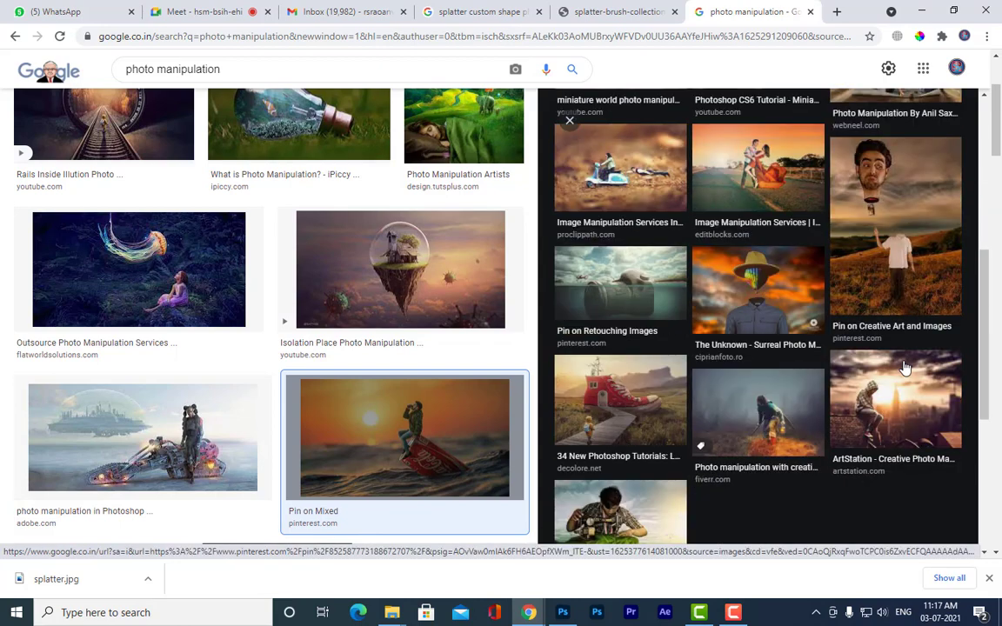
pyautogui.click(643, 295)
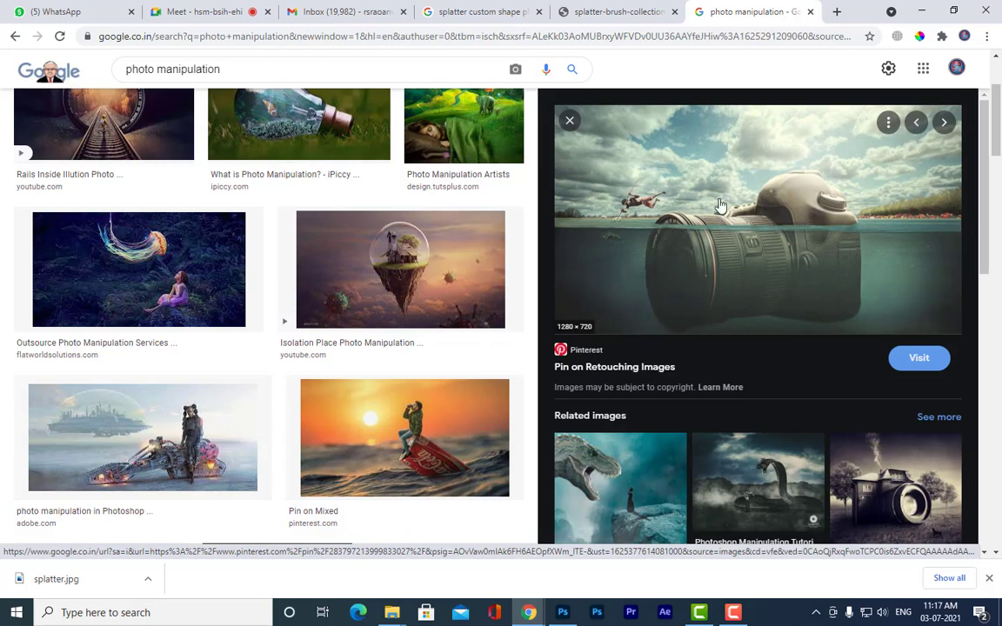
pyautogui.scroll(-4, 700, 405)
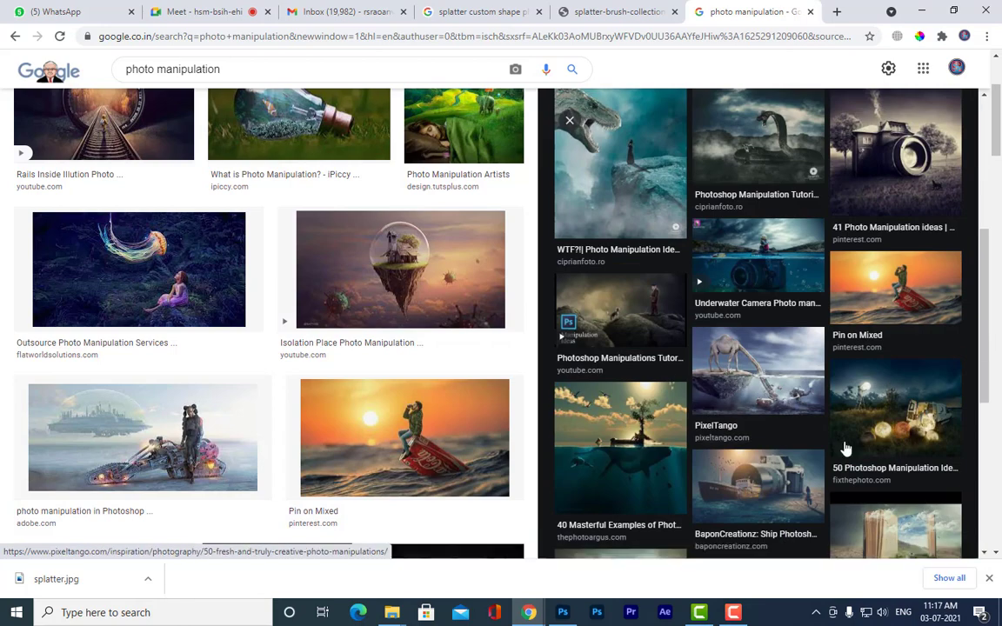
pyautogui.scroll(-5, 403, 441)
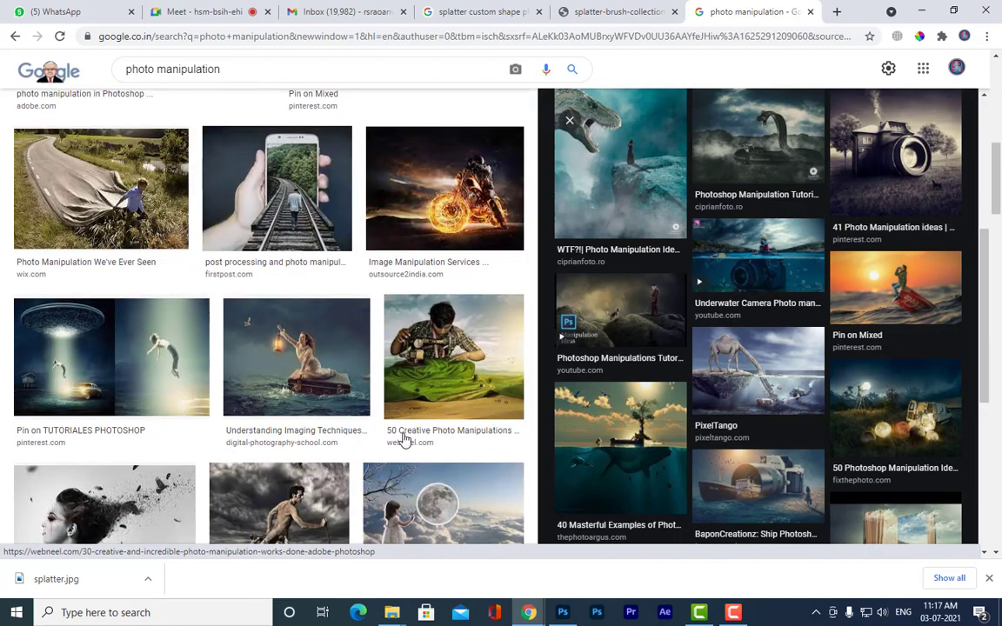
pyautogui.click(428, 291)
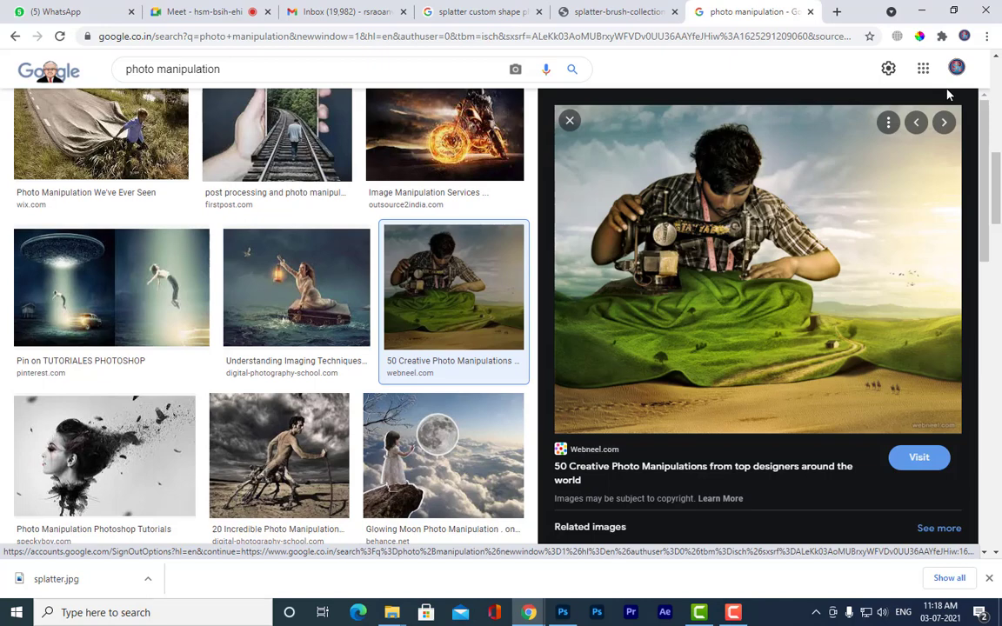
# Switch to Photoshop and open the BULB and bulb2 images from the photoshop ref images folder.
pyautogui.click(921, 11)
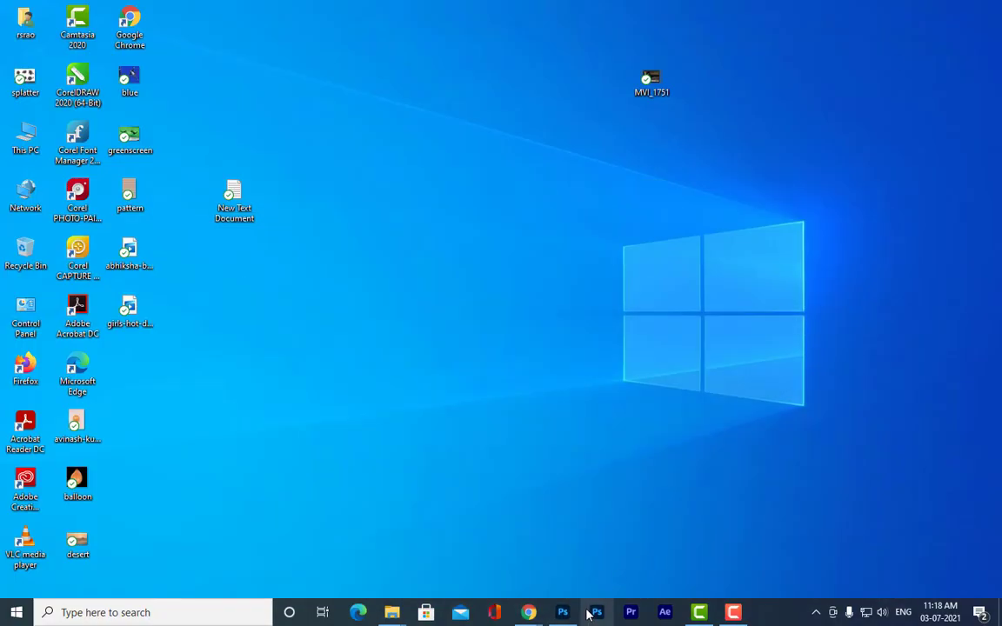
pyautogui.moveTo(563, 609)
pyautogui.click(559, 570)
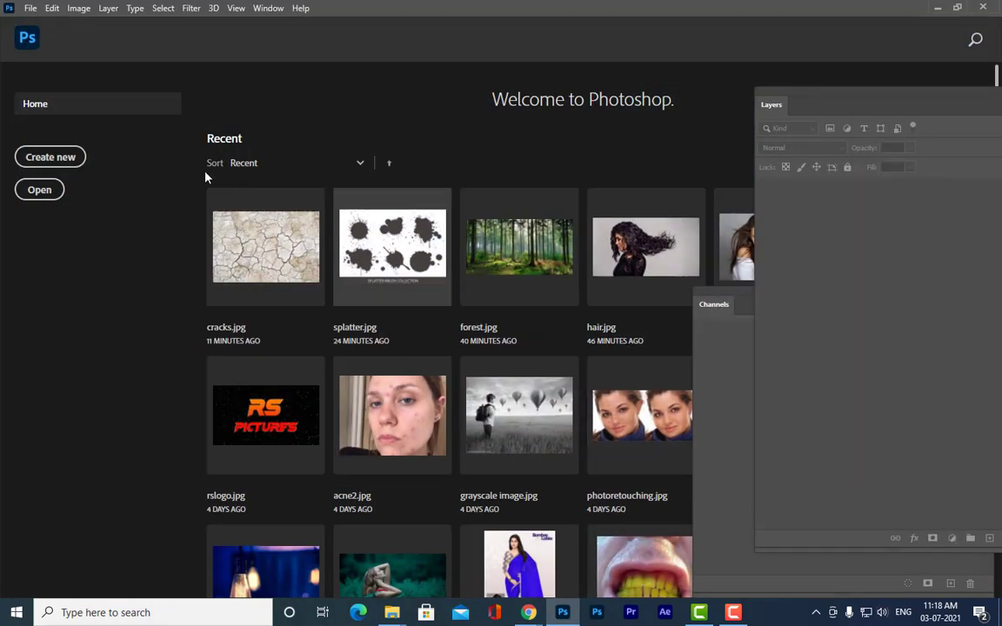
pyautogui.scroll(-3, 200, 170)
pyautogui.click(39, 190)
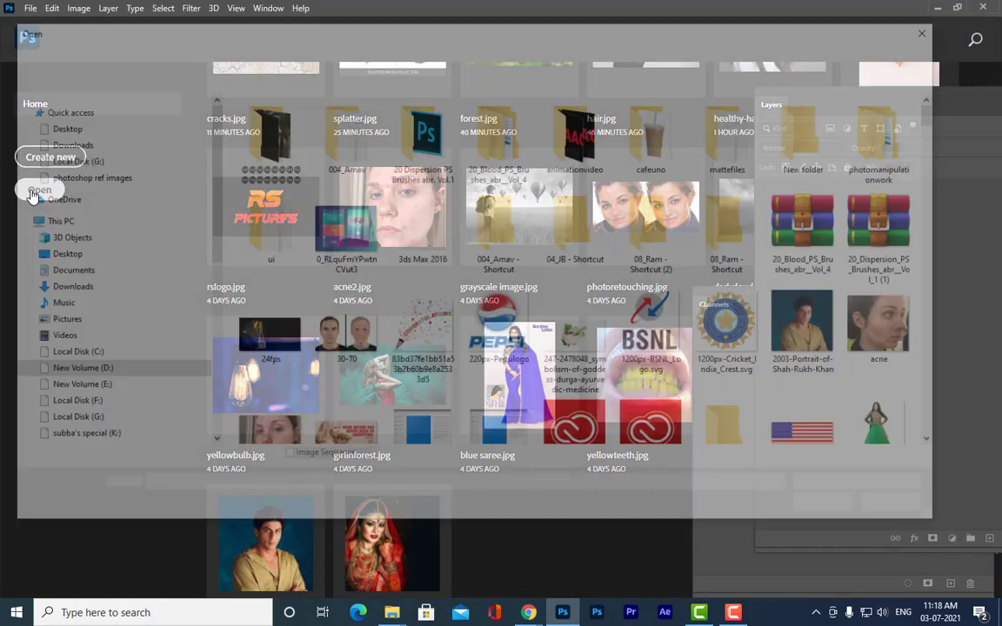
pyautogui.scroll(-5, 730, 348)
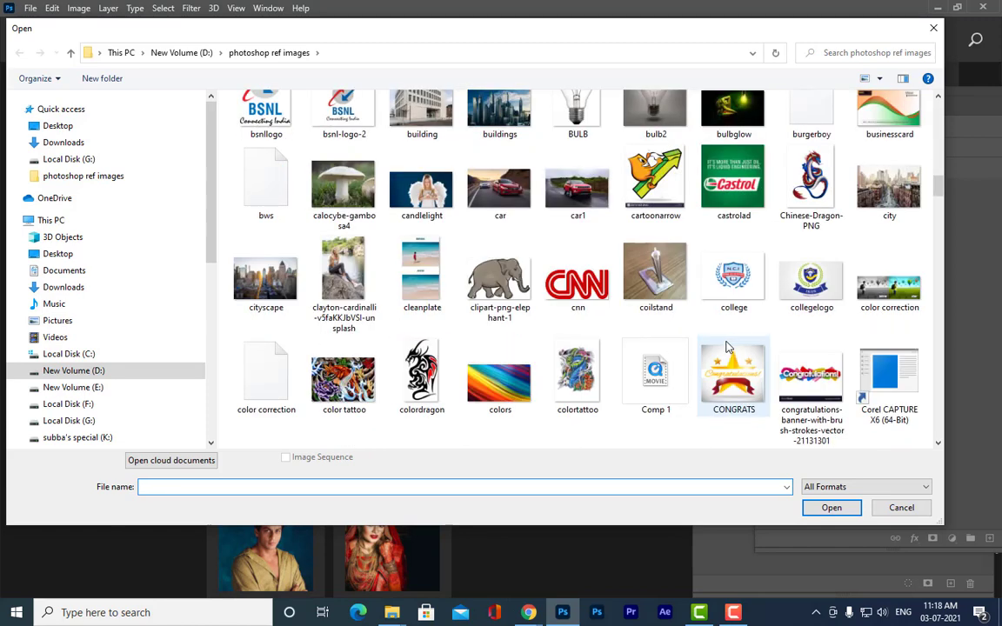
pyautogui.scroll(2, 687, 361)
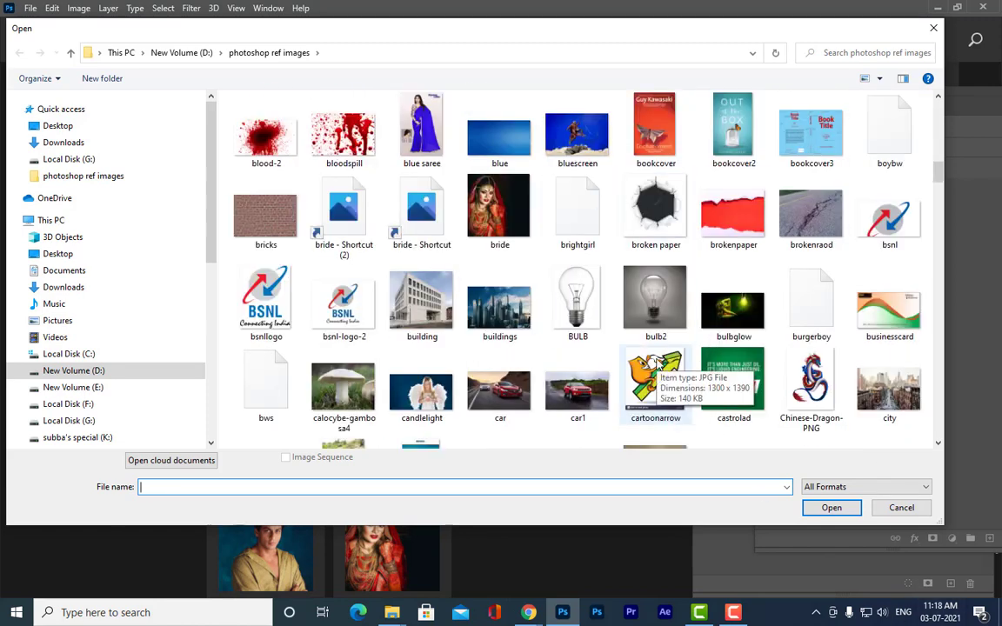
pyautogui.click(592, 310)
pyautogui.keyDown('ctrl'); pyautogui.click(604, 278); pyautogui.keyUp('ctrl')
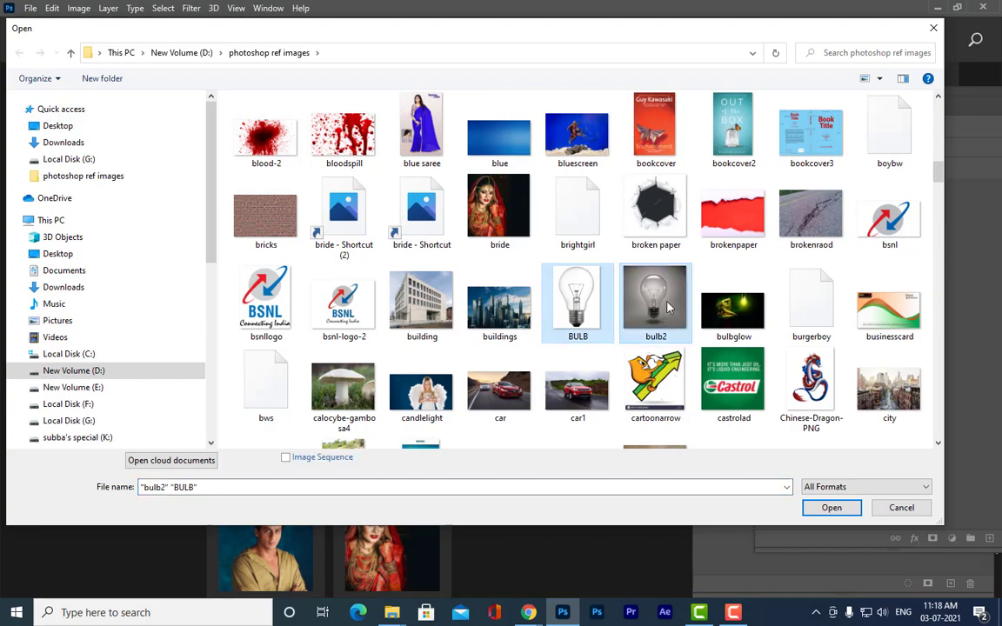
pyautogui.click(831, 512)
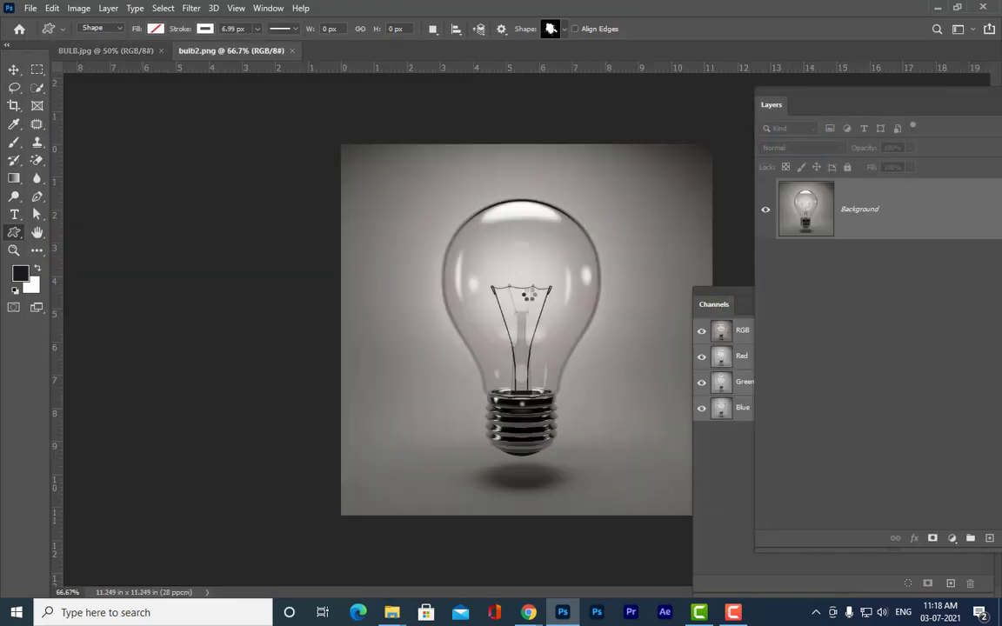
# Float the BULB.jpg document in its own window and widen that window.
pyautogui.click(102, 50)
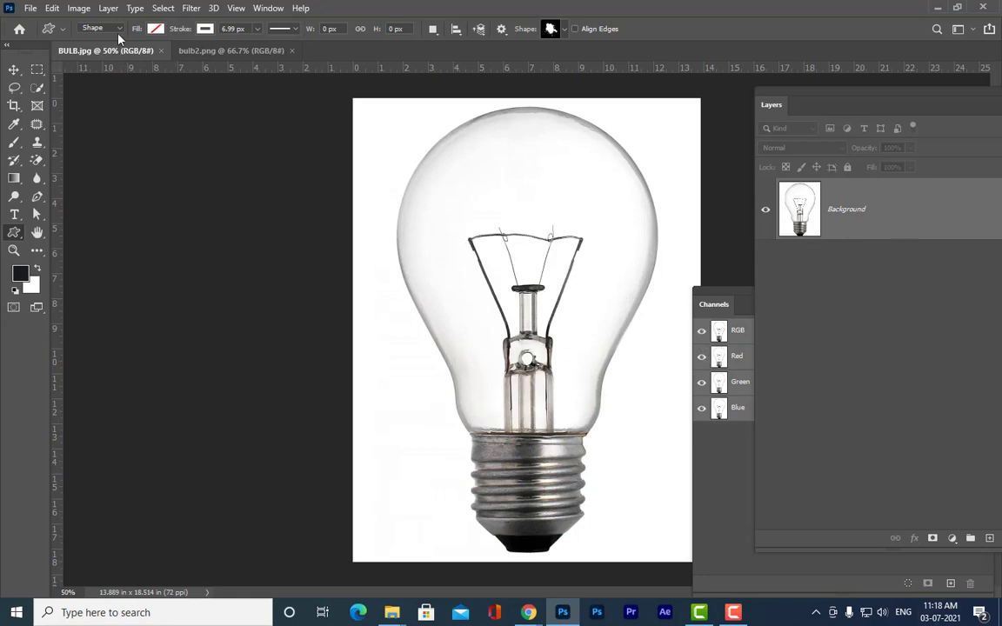
pyautogui.moveTo(116, 51); pyautogui.dragTo(480, 144)
pyautogui.moveTo(341, 99); pyautogui.dragTo(371, 79)
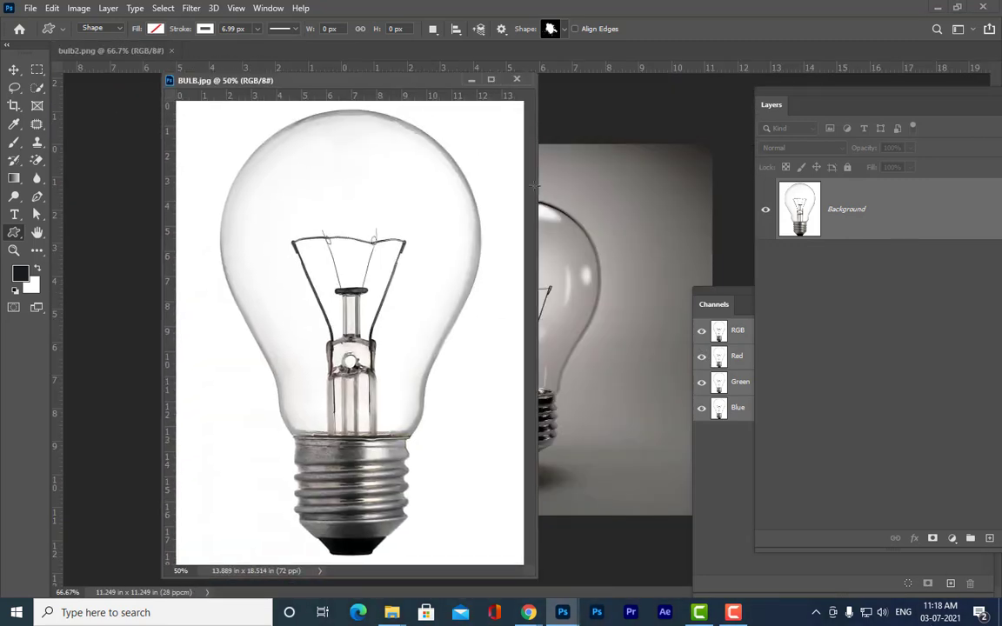
pyautogui.moveTo(592, 571); pyautogui.dragTo(632, 572)
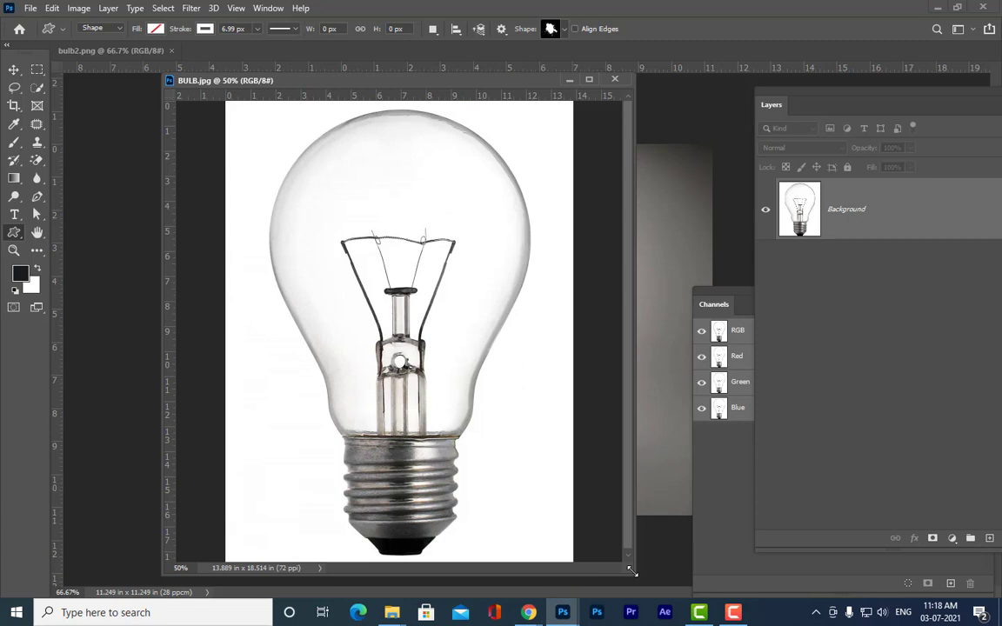
# Convert the locked Background of BULB.jpg into a regular layer and rearrange its window beside the Layers panel.
pyautogui.moveTo(786, 92); pyautogui.dragTo(702, 107)
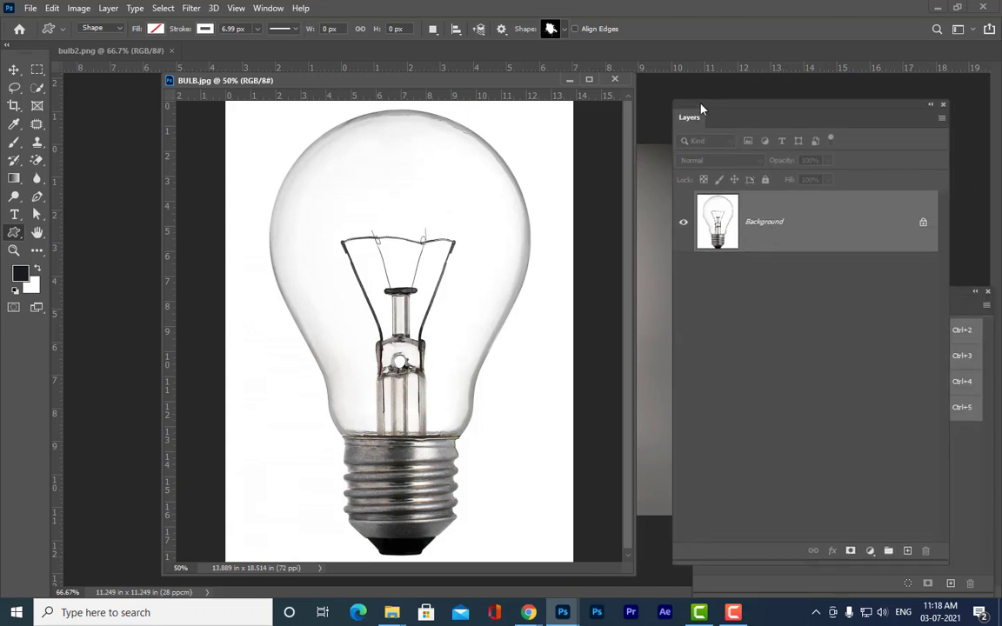
pyautogui.doubleClick(772, 205)
pyautogui.click(638, 94)
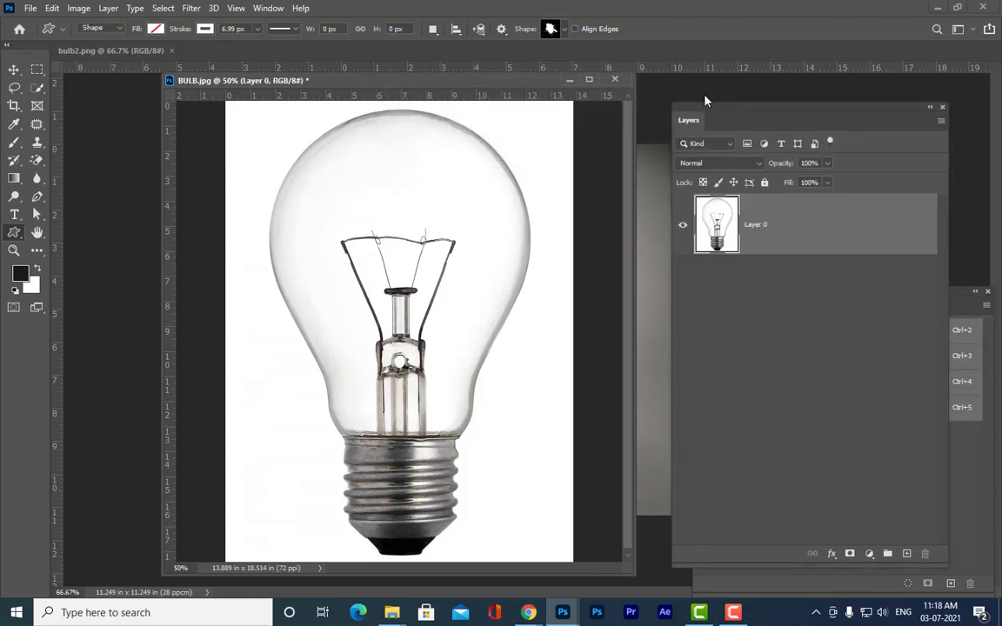
pyautogui.moveTo(441, 77); pyautogui.dragTo(447, 33)
pyautogui.moveTo(635, 566); pyautogui.dragTo(727, 577)
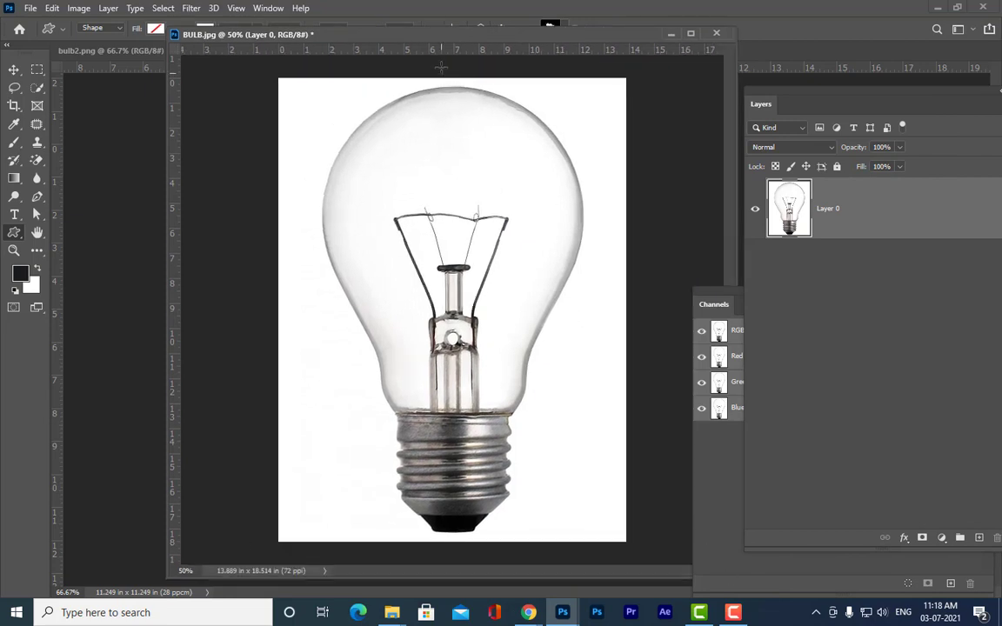
pyautogui.moveTo(434, 37); pyautogui.dragTo(416, 50)
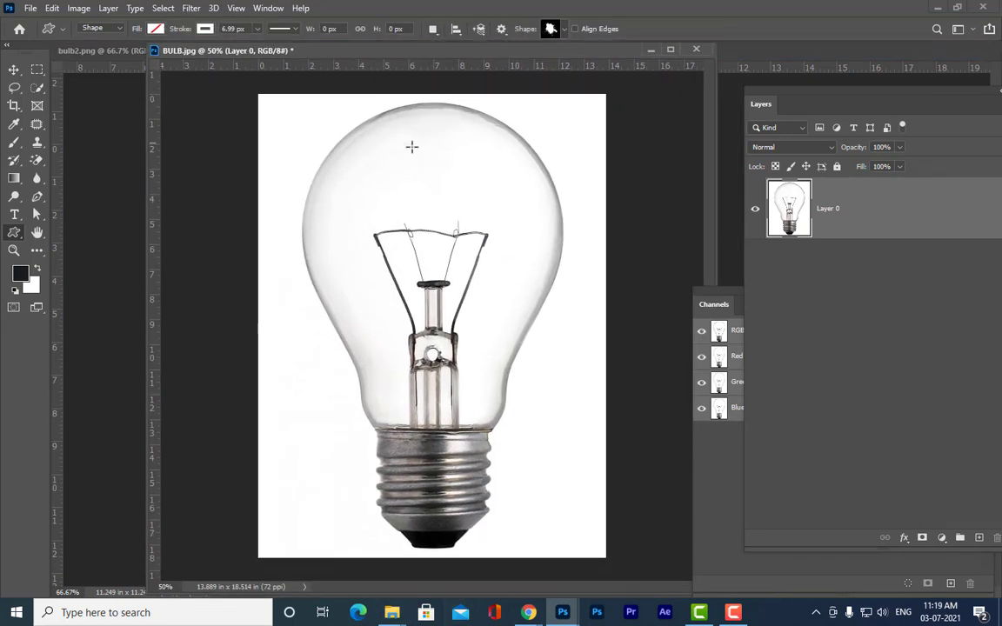
# Select the whole bulb, glass and metal base, with the Quick Selection Tool using a 70 px brush.
pyautogui.click(38, 91)
pyautogui.rightClick(40, 94)
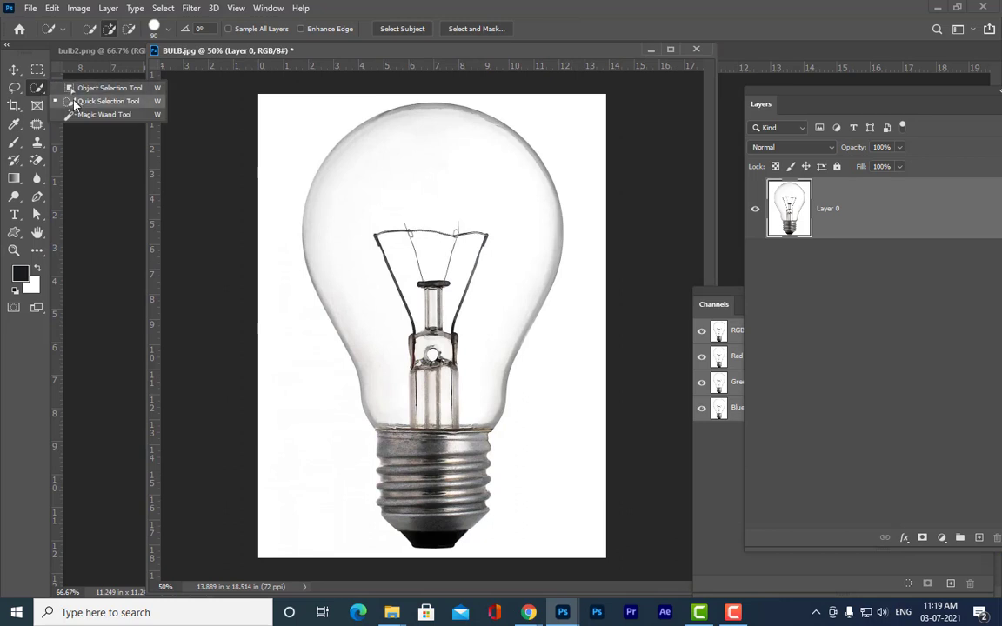
pyautogui.click(72, 103)
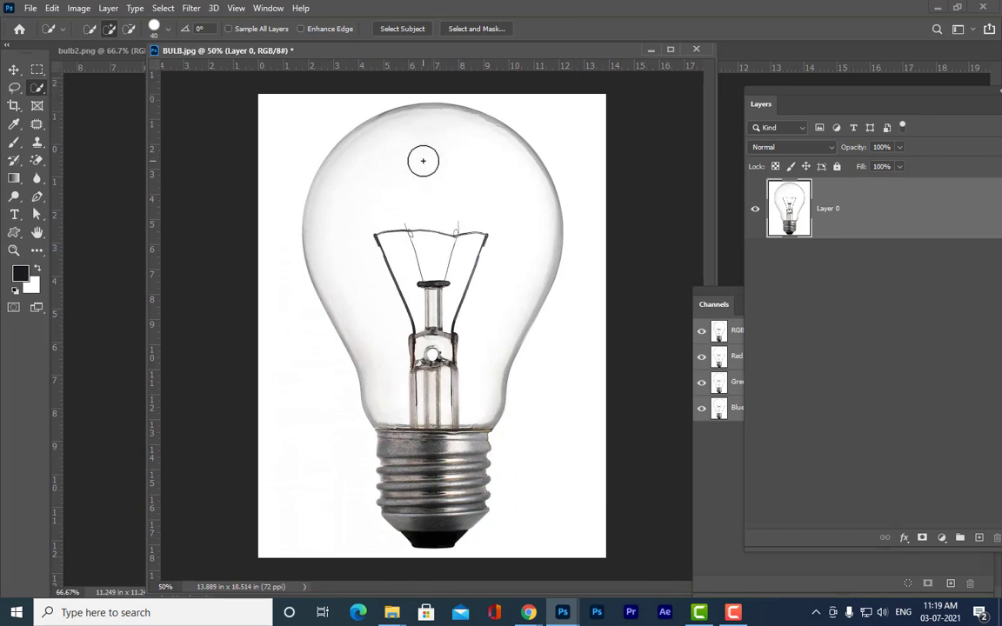
pyautogui.press('[')
pyautogui.press('[')
pyautogui.press('[')
pyautogui.press('[')
pyautogui.press(']')
pyautogui.press(']')
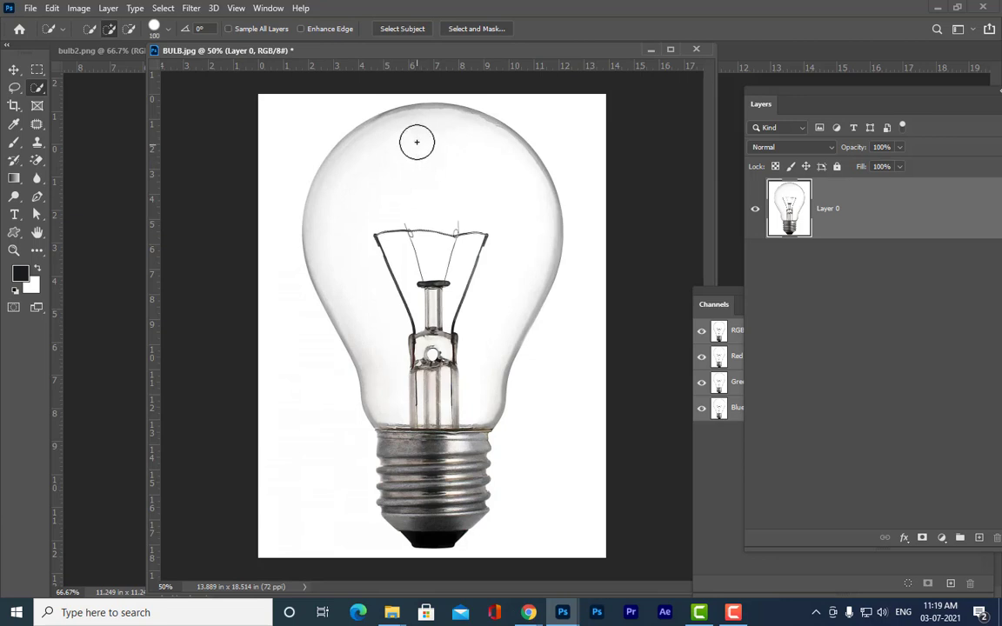
pyautogui.moveTo(408, 119)
pyautogui.mouseDown()
pyautogui.moveTo(420, 119)
pyautogui.moveTo(512, 232)
pyautogui.moveTo(440, 232)
pyautogui.moveTo(462, 320)
pyautogui.moveTo(406, 386)
pyautogui.moveTo(425, 474)
pyautogui.moveTo(447, 459)
pyautogui.moveTo(400, 321)
pyautogui.mouseUp()
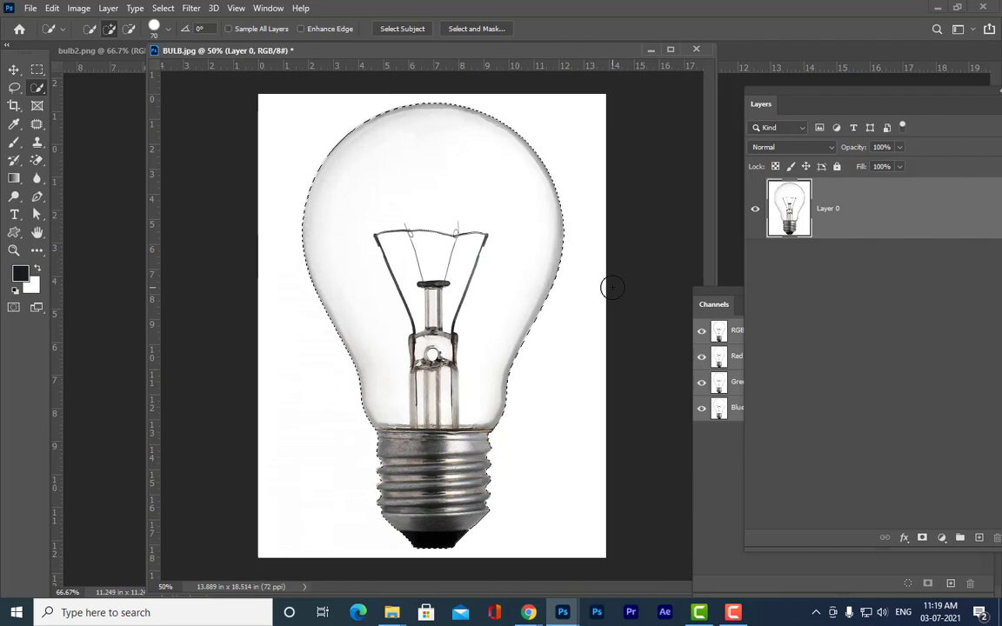
# Cut the selected bulb, paste it onto its own layer, and delete the leftover white background layer.
pyautogui.hotkey('ctrl', 'x')
pyautogui.hotkey('ctrl', 'v')
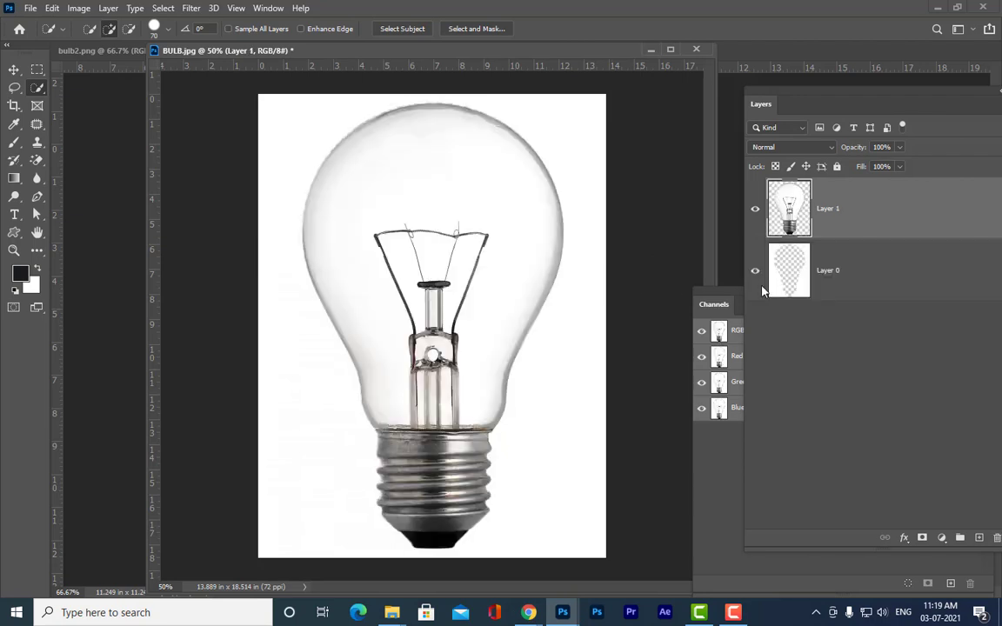
pyautogui.click(930, 268)
pyautogui.press('Delete')
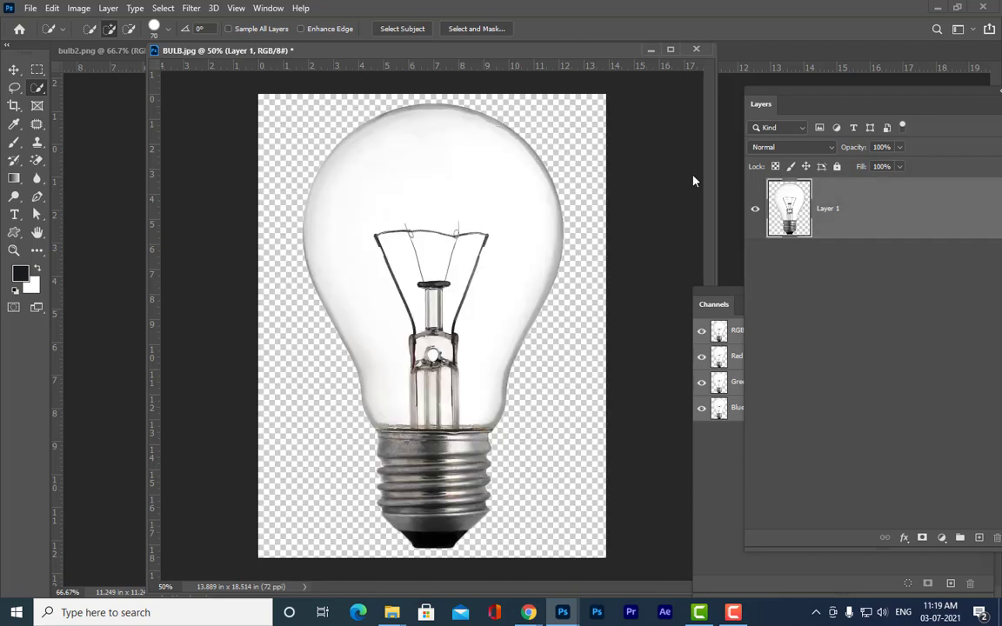
# Rotate the BULB.jpg canvas 90° clockwise.
pyautogui.moveTo(306, 57); pyautogui.dragTo(272, 102)
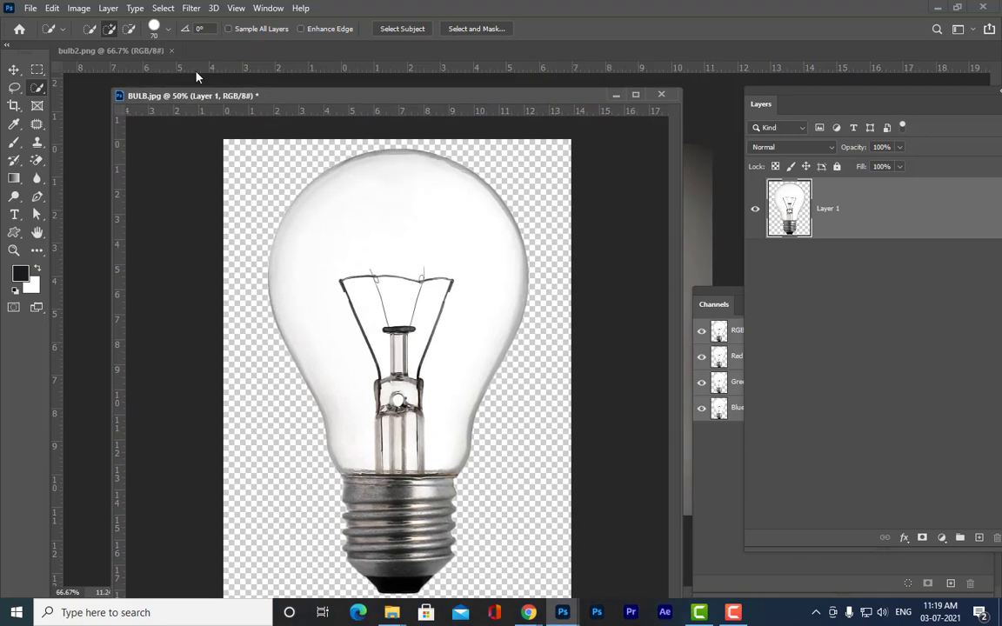
pyautogui.click(78, 9)
pyautogui.moveTo(200, 141)
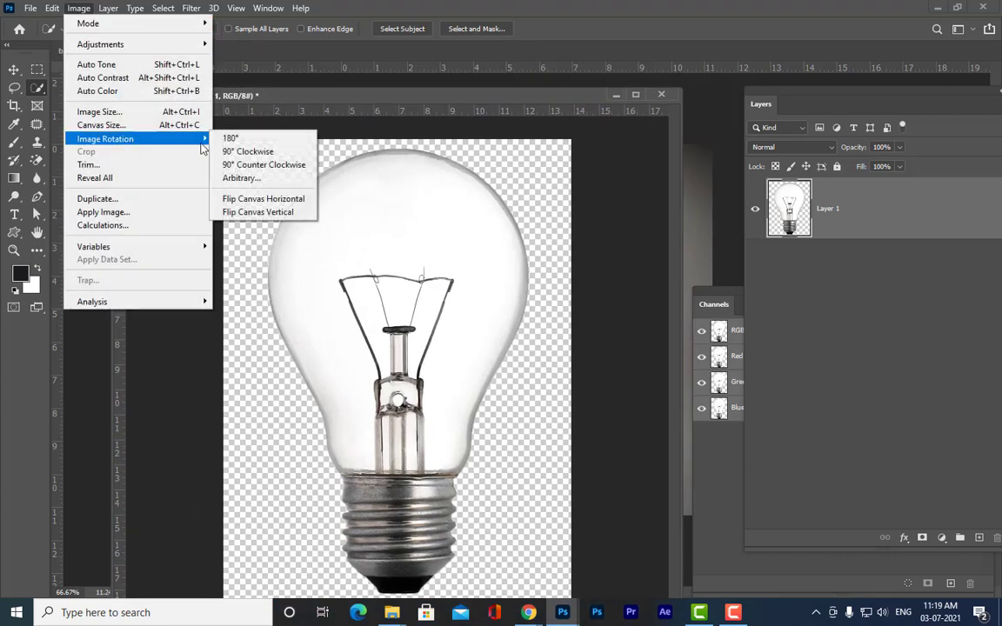
pyautogui.click(268, 152)
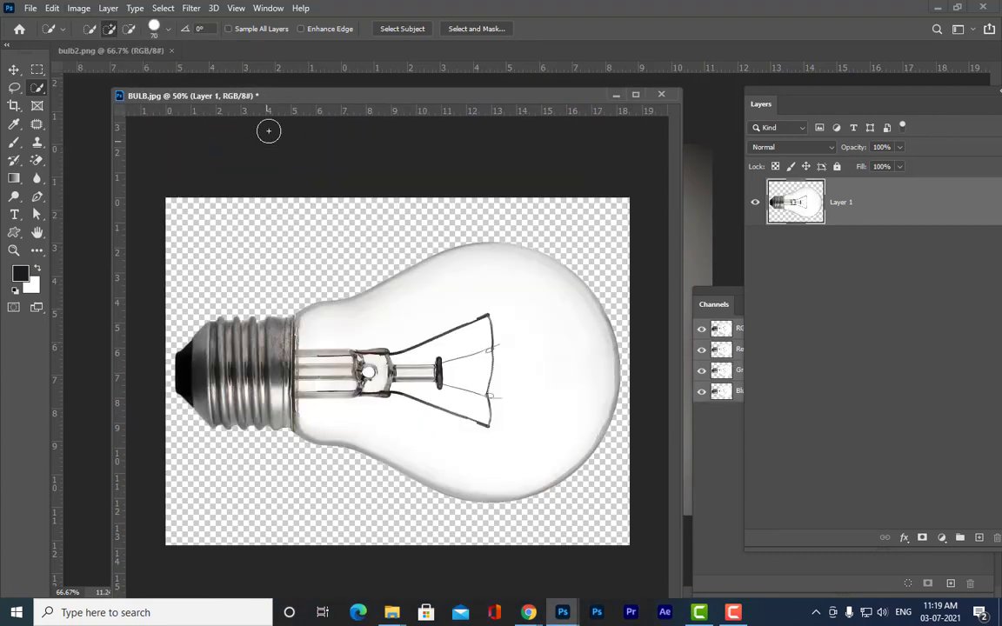
# Flip the bulb layer horizontally with Free Transform.
pyautogui.click(14, 68)
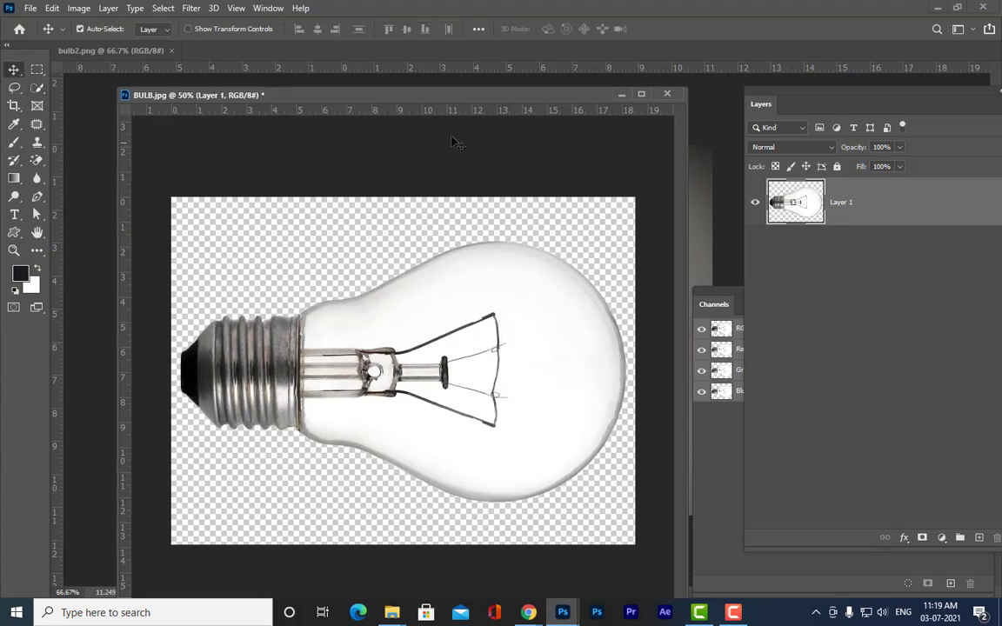
pyautogui.moveTo(431, 96); pyautogui.dragTo(441, 95)
pyautogui.press('ctrl')
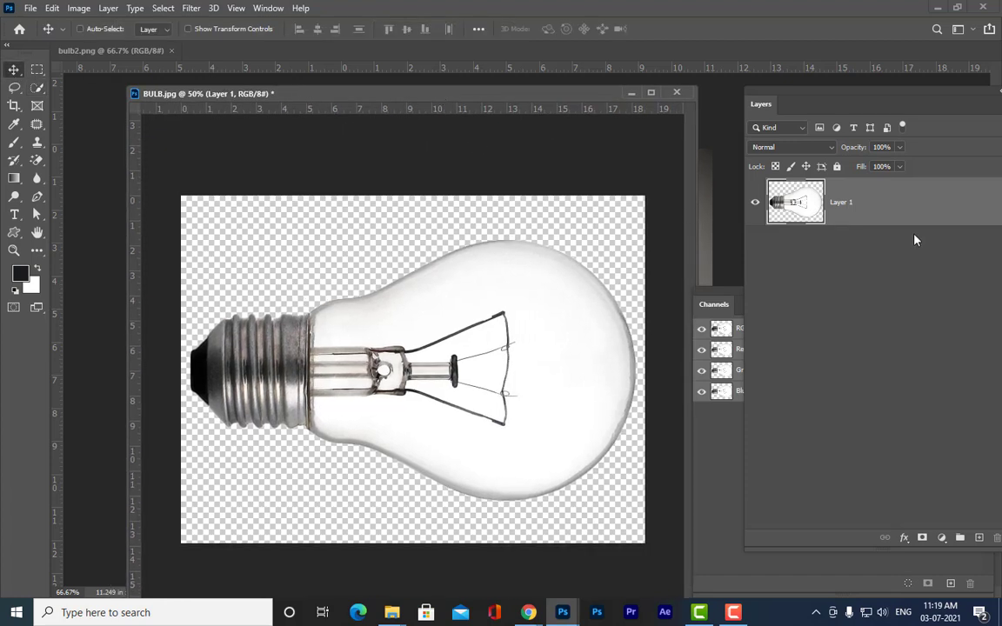
pyautogui.hotkey('ctrl', 't')
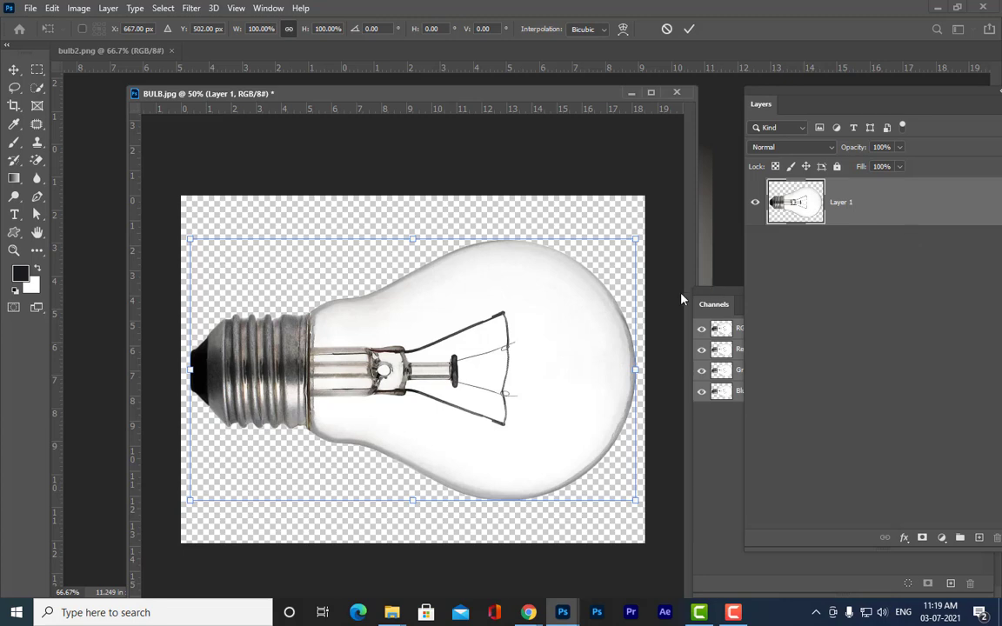
pyautogui.rightClick(544, 311)
pyautogui.click(600, 544)
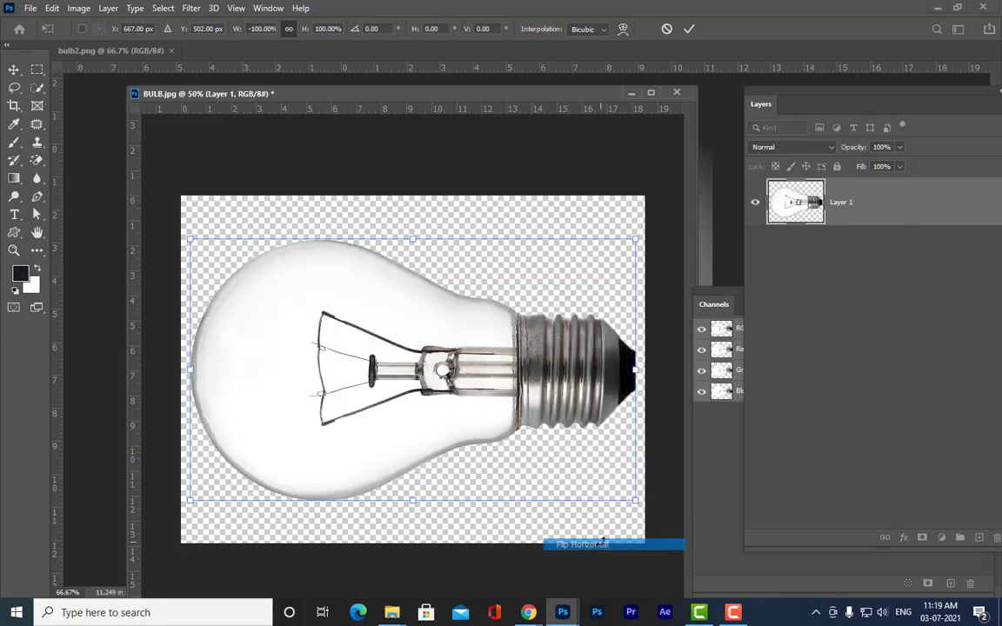
pyautogui.press('Return')
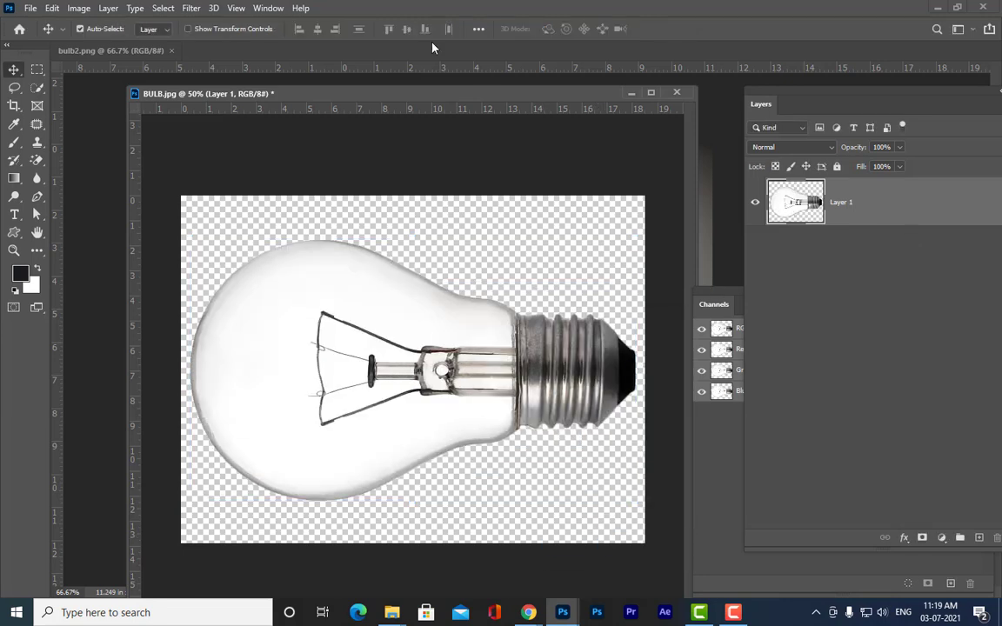
# Scale the bulb layer down to about 96% and rotate it about 1.2° with Free Transform.
pyautogui.moveTo(406, 94); pyautogui.dragTo(397, 95)
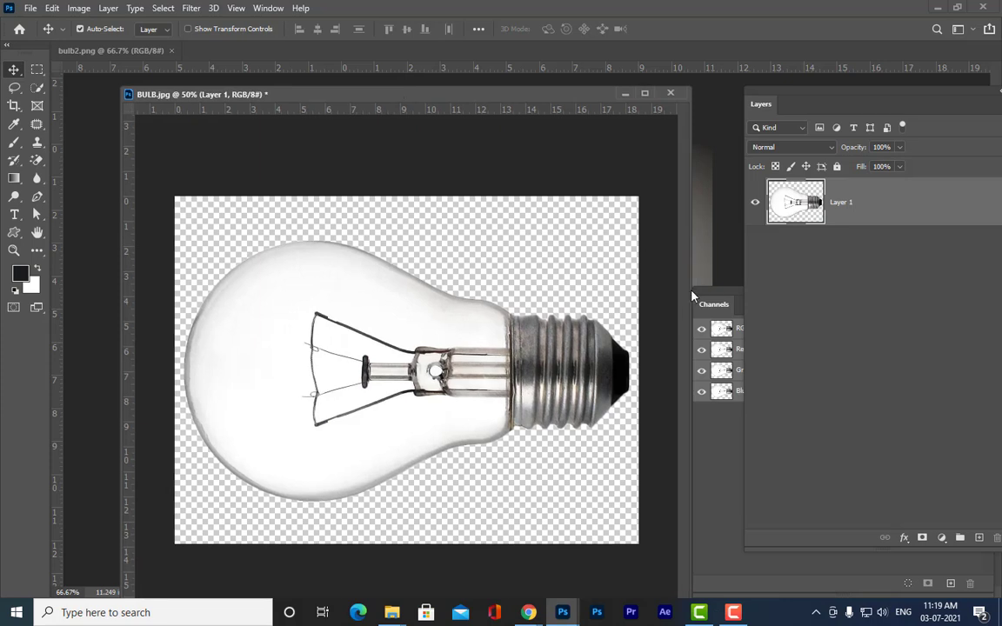
pyautogui.hotkey('ctrl', 't')
pyautogui.moveTo(626, 232); pyautogui.dragTo(646, 247)
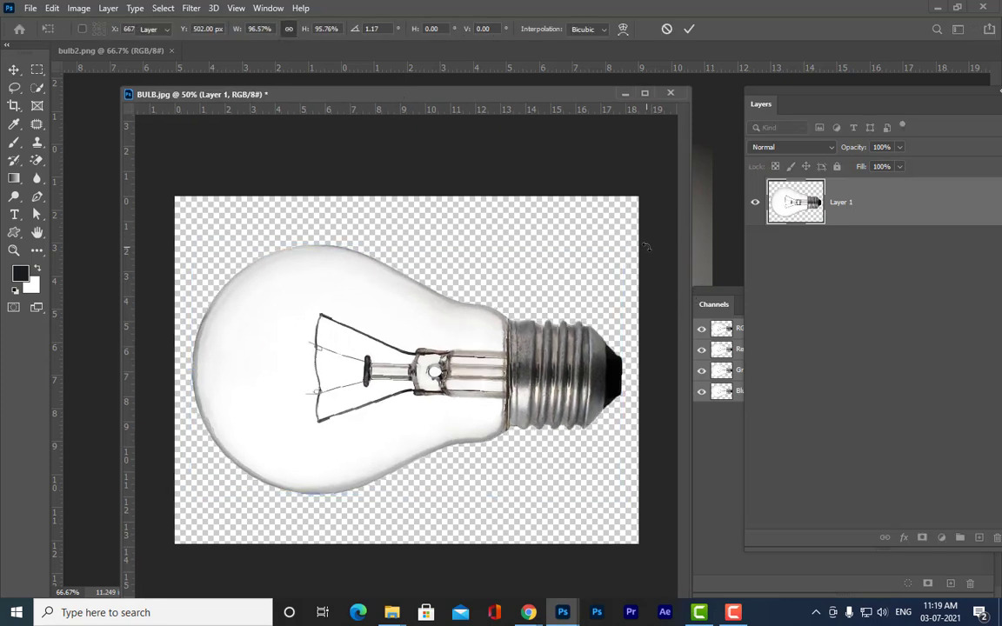
pyautogui.press('Return')
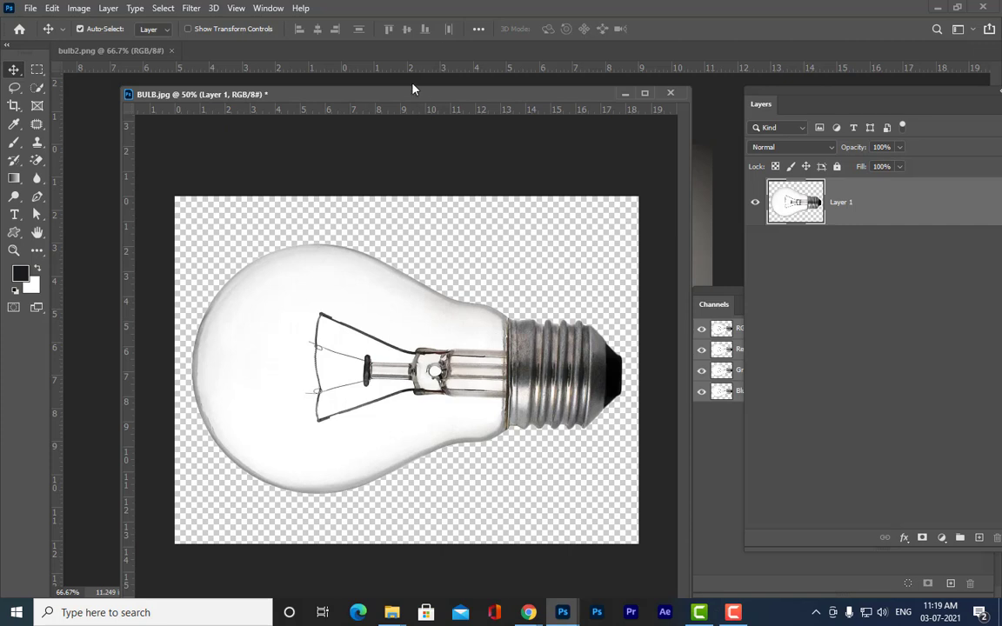
# Reposition and resize the BULB.jpg window to show the whole canvas, and activate the Lasso Tool.
pyautogui.moveTo(409, 94); pyautogui.dragTo(405, 53)
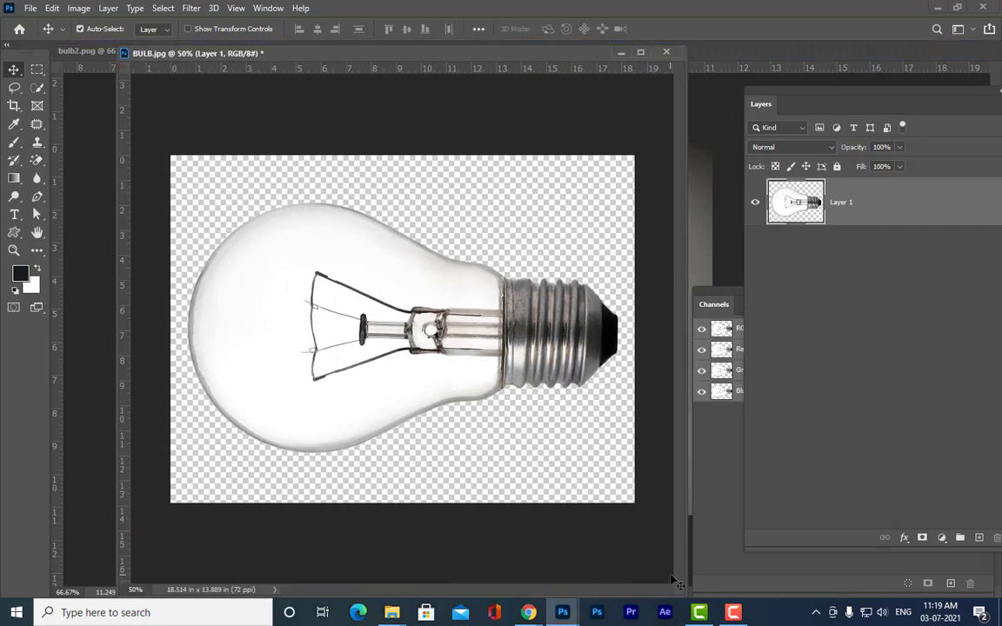
pyautogui.moveTo(676, 587); pyautogui.dragTo(671, 559)
pyautogui.moveTo(530, 65); pyautogui.dragTo(510, 80)
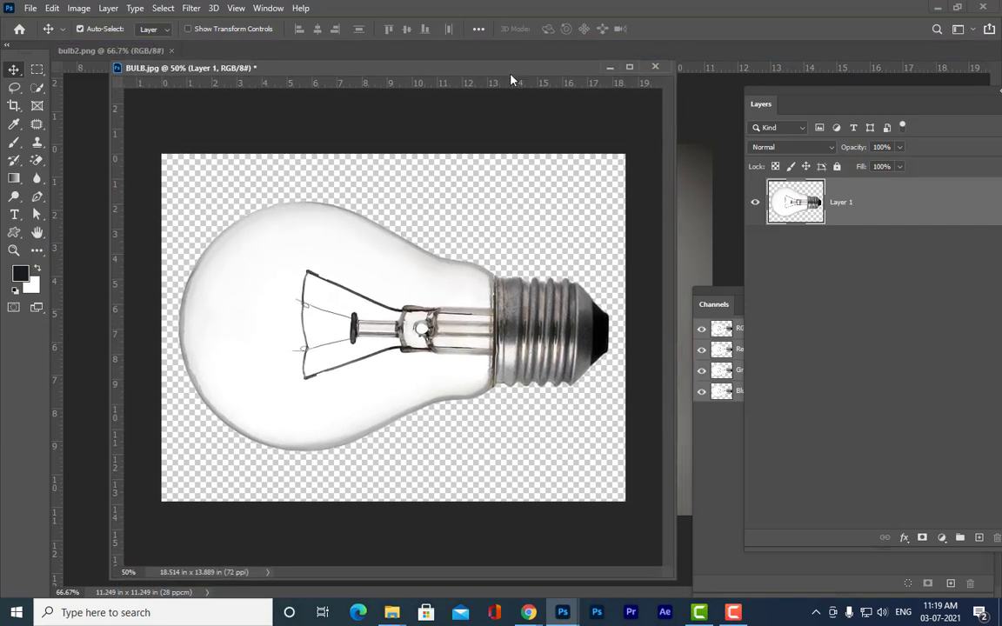
pyautogui.click(14, 88)
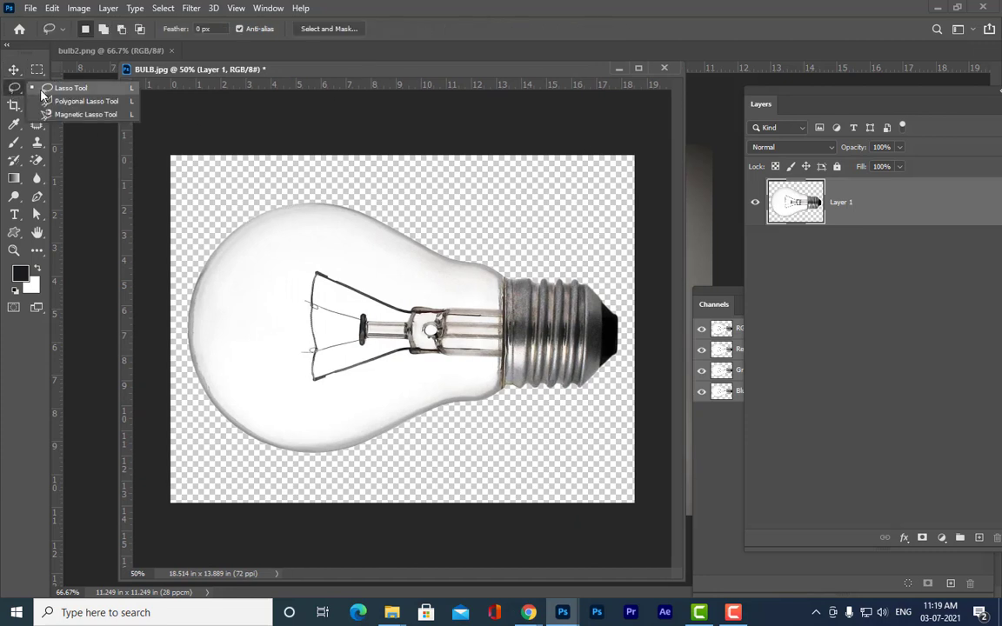
pyautogui.click(52, 88)
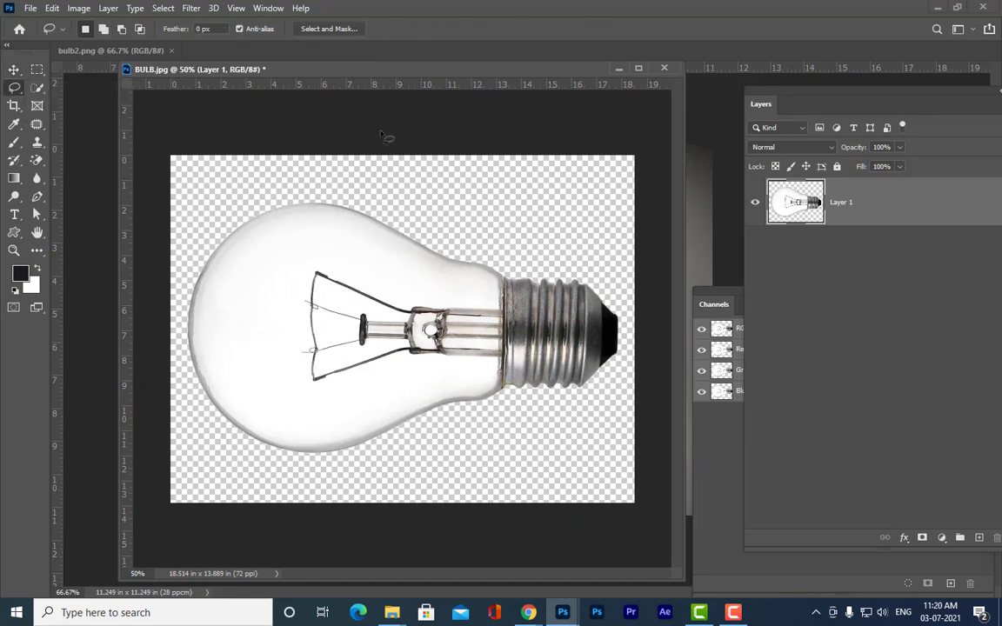
# Lasso the filament and its glass stem inside the BULB.jpg bulb and remove them with a Content-Aware fill.
pyautogui.moveTo(357, 70); pyautogui.dragTo(346, 72)
pyautogui.moveTo(293, 252)
pyautogui.mouseDown()
pyautogui.moveTo(402, 291)
pyautogui.moveTo(489, 303)
pyautogui.moveTo(484, 372)
pyautogui.moveTo(453, 385)
pyautogui.moveTo(387, 371)
pyautogui.moveTo(289, 402)
pyautogui.moveTo(291, 365)
pyautogui.moveTo(277, 346)
pyautogui.moveTo(289, 321)
pyautogui.moveTo(296, 257)
pyautogui.mouseUp()
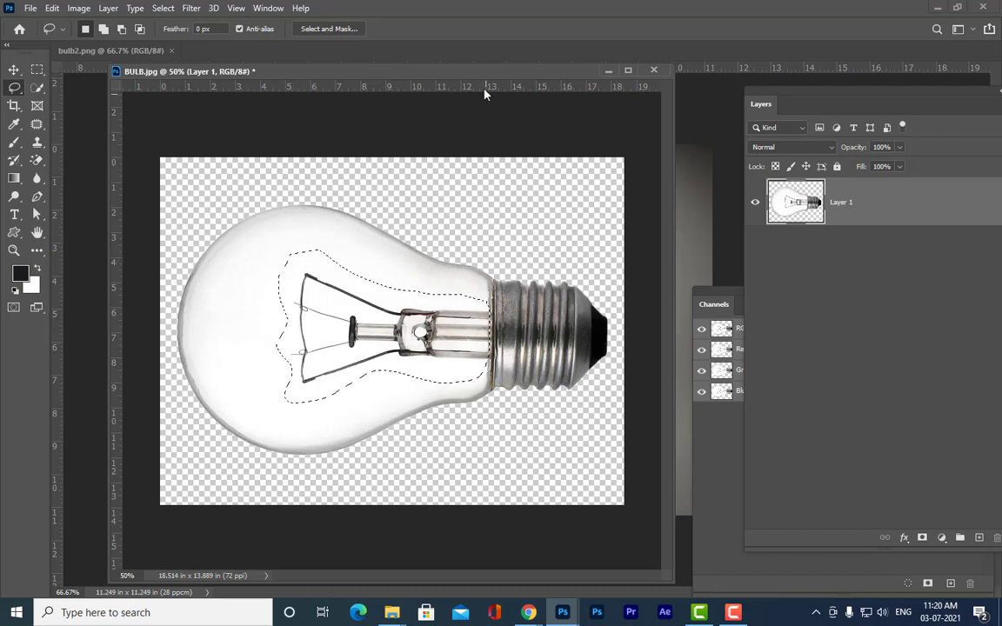
pyautogui.moveTo(482, 71); pyautogui.dragTo(490, 72)
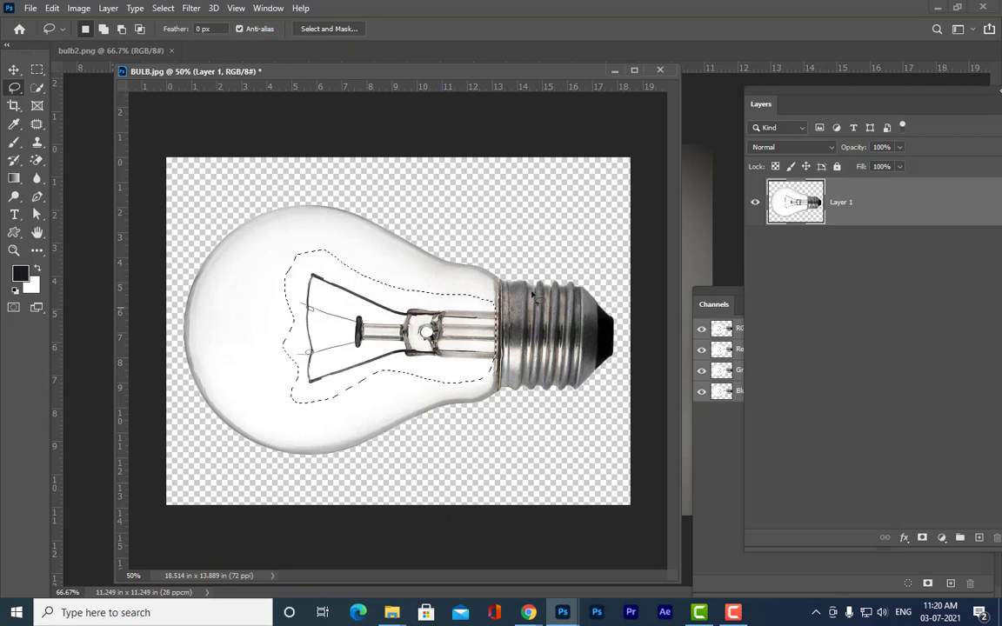
pyautogui.moveTo(420, 72); pyautogui.dragTo(435, 50)
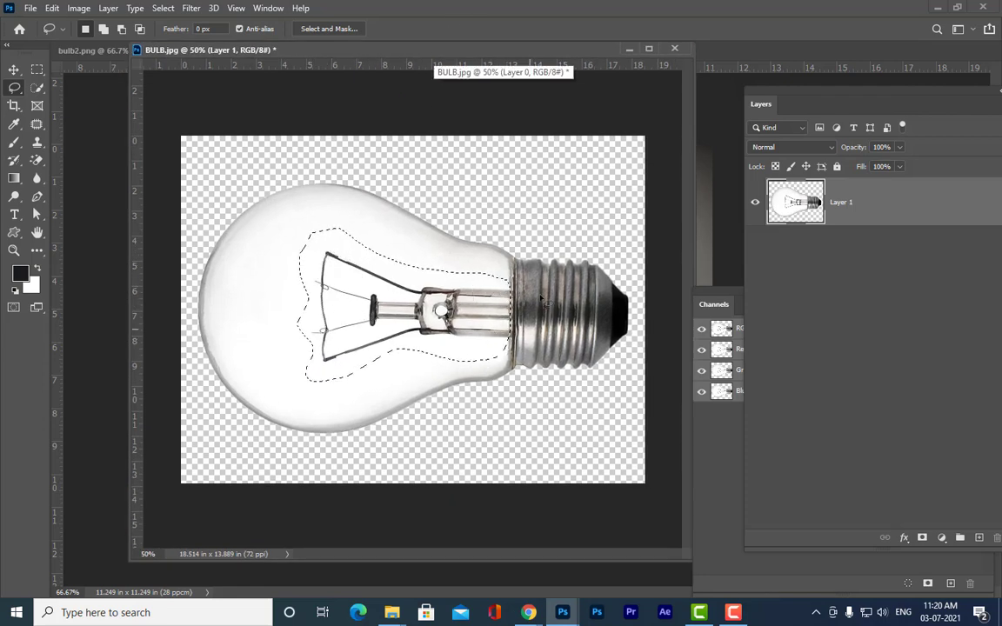
pyautogui.moveTo(387, 53); pyautogui.dragTo(360, 63)
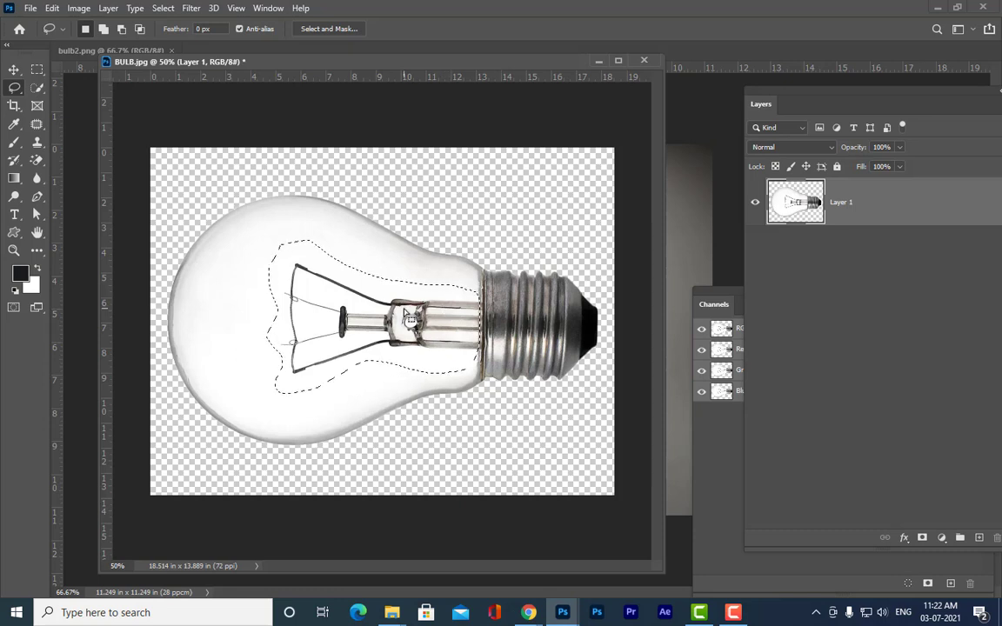
pyautogui.rightClick(406, 312)
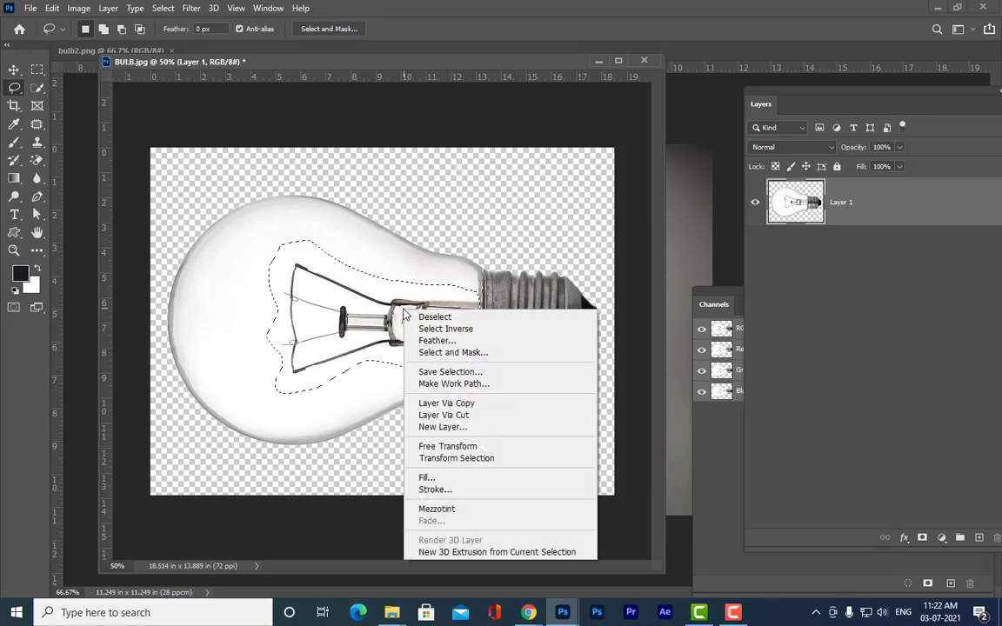
pyautogui.click(465, 478)
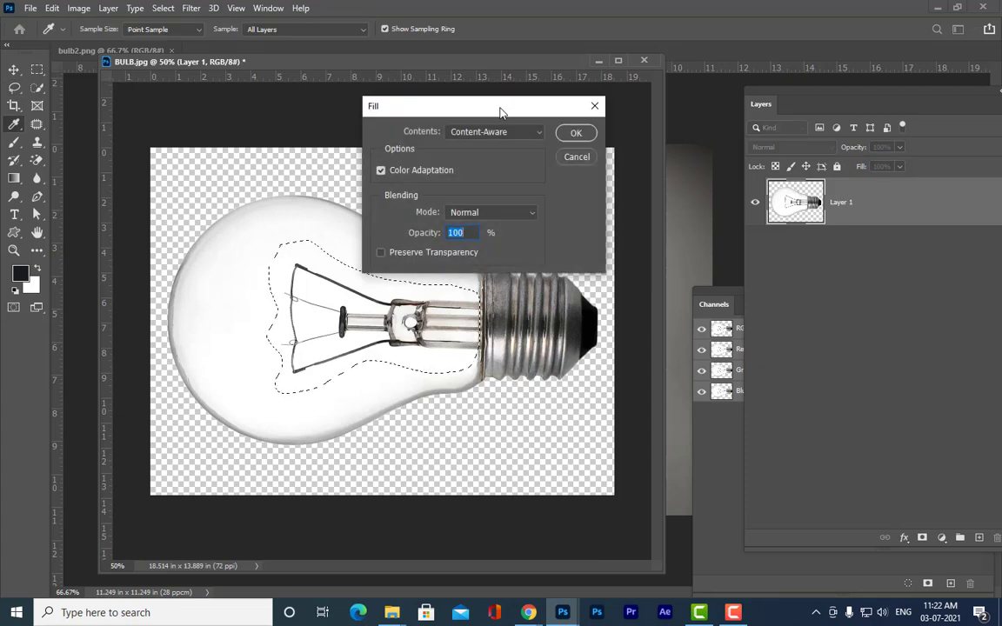
pyautogui.moveTo(501, 111); pyautogui.dragTo(569, 113)
pyautogui.click(644, 132)
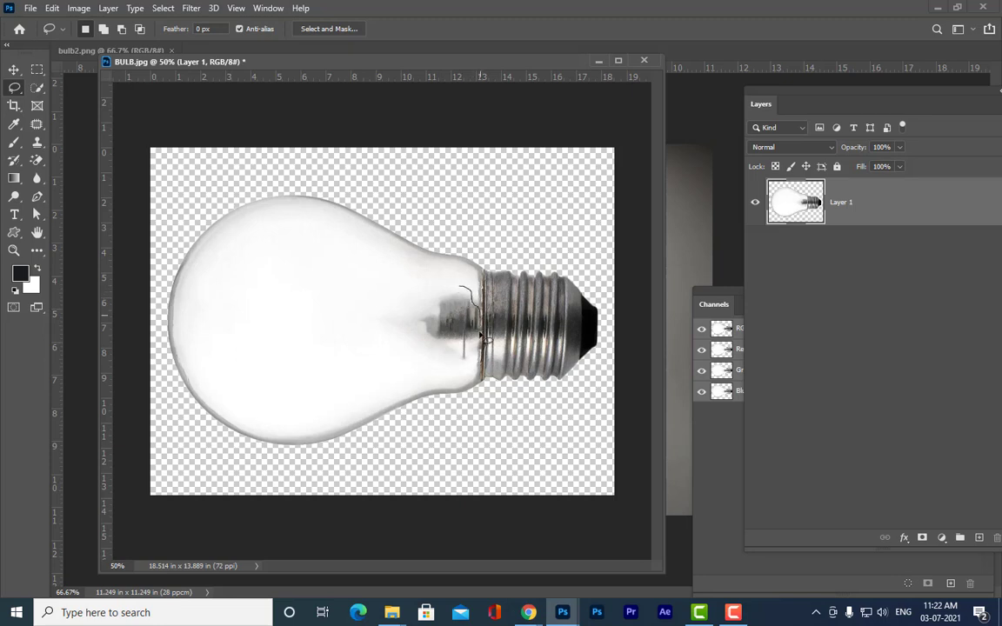
# Lasso the dark residue beside the screw base and apply a Content-Aware fill, then repeat with a larger lasso around it.
pyautogui.moveTo(415, 305); pyautogui.dragTo(435, 290)
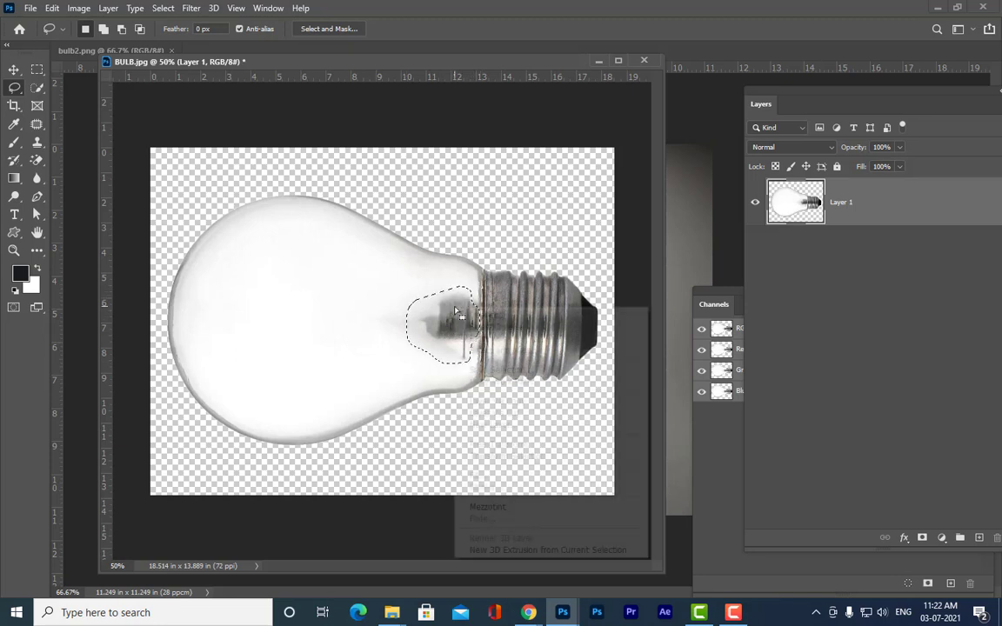
pyautogui.rightClick(458, 304)
pyautogui.click(502, 474)
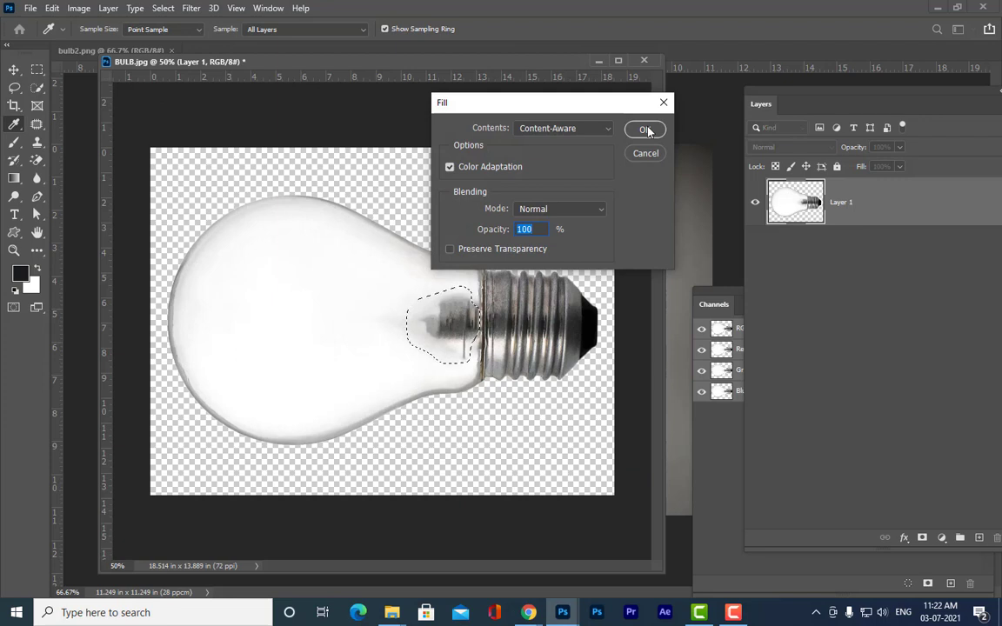
pyautogui.click(645, 130)
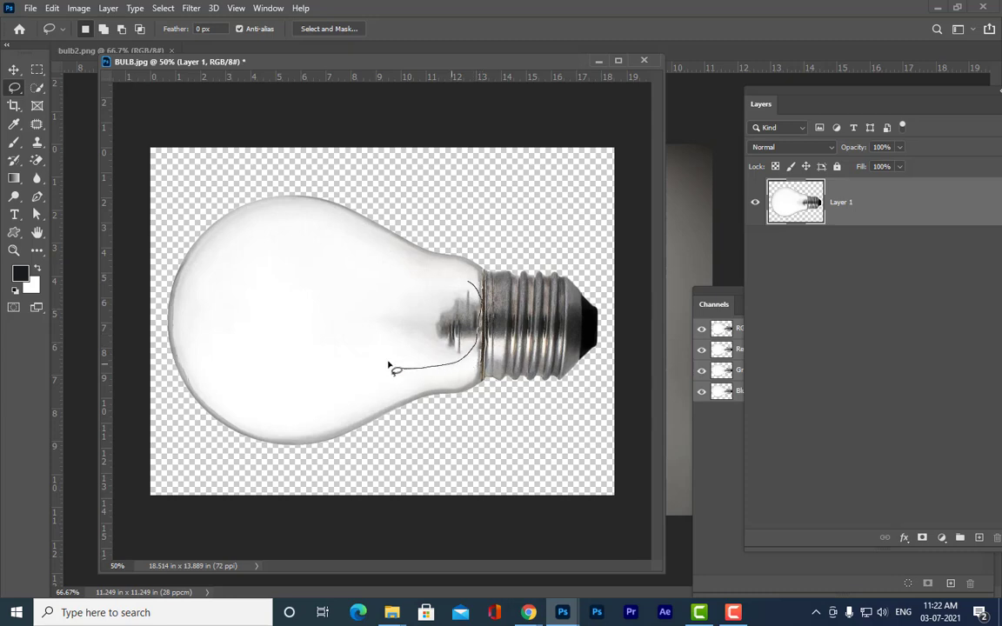
pyautogui.moveTo(389, 365)
pyautogui.mouseDown()
pyautogui.moveTo(364, 338)
pyautogui.moveTo(406, 293)
pyautogui.mouseUp()
pyautogui.rightClick(385, 286)
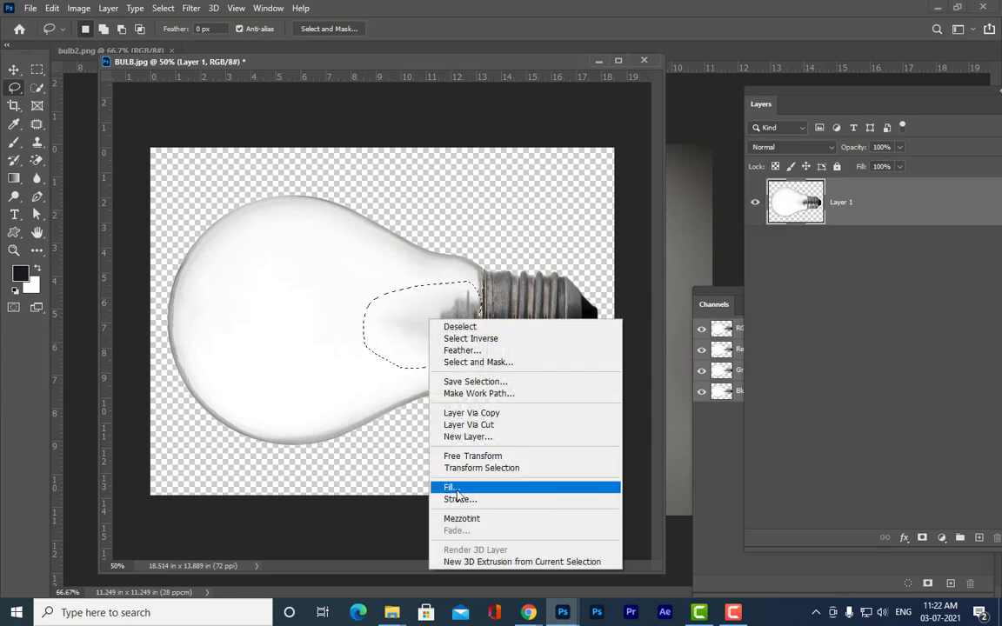
pyautogui.click(418, 444)
pyautogui.click(646, 130)
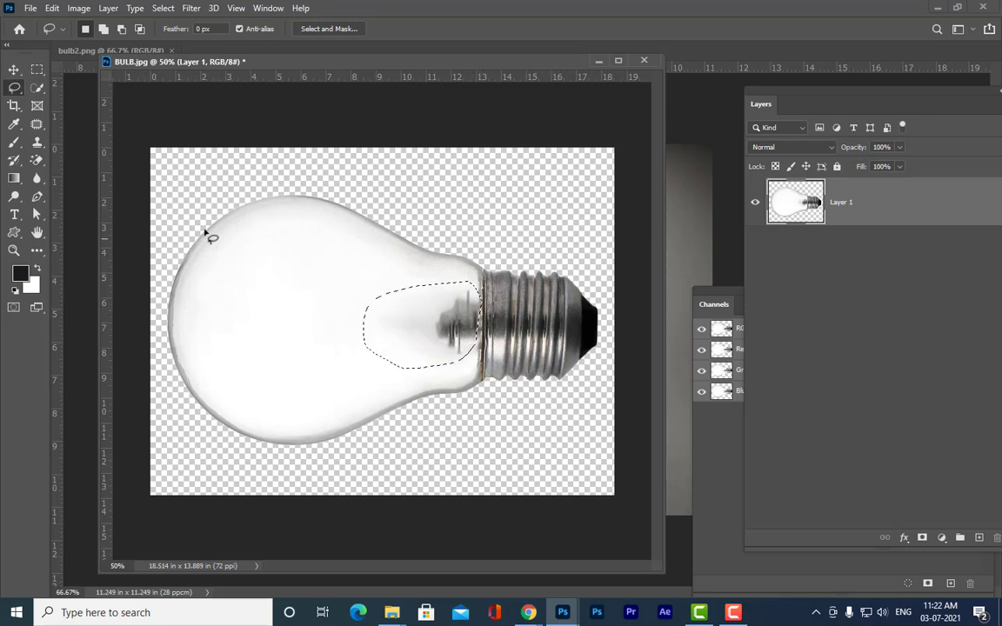
# Replace the selected dark residue with clean white glass using the Patch Tool in Source mode, and deselect.
pyautogui.click(37, 123)
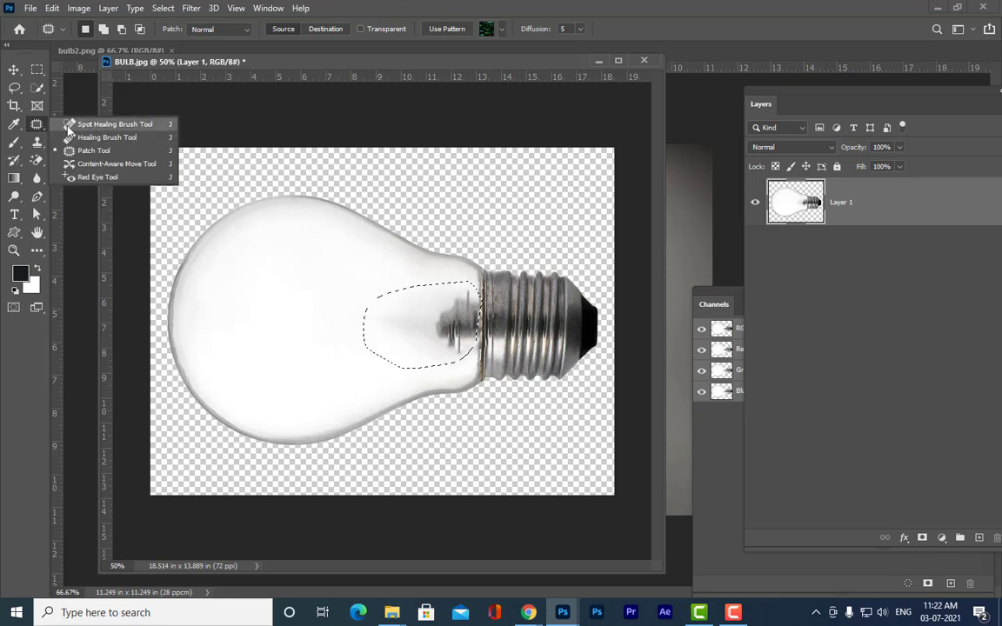
pyautogui.click(83, 151)
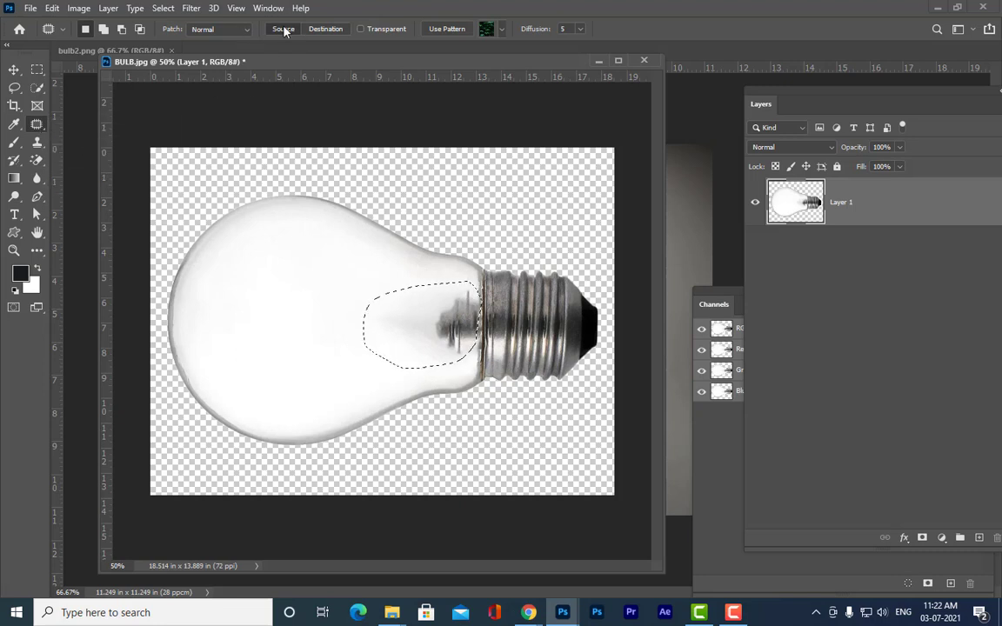
pyautogui.moveTo(467, 330); pyautogui.dragTo(356, 335)
pyautogui.hotkey('ctrl', 'd')
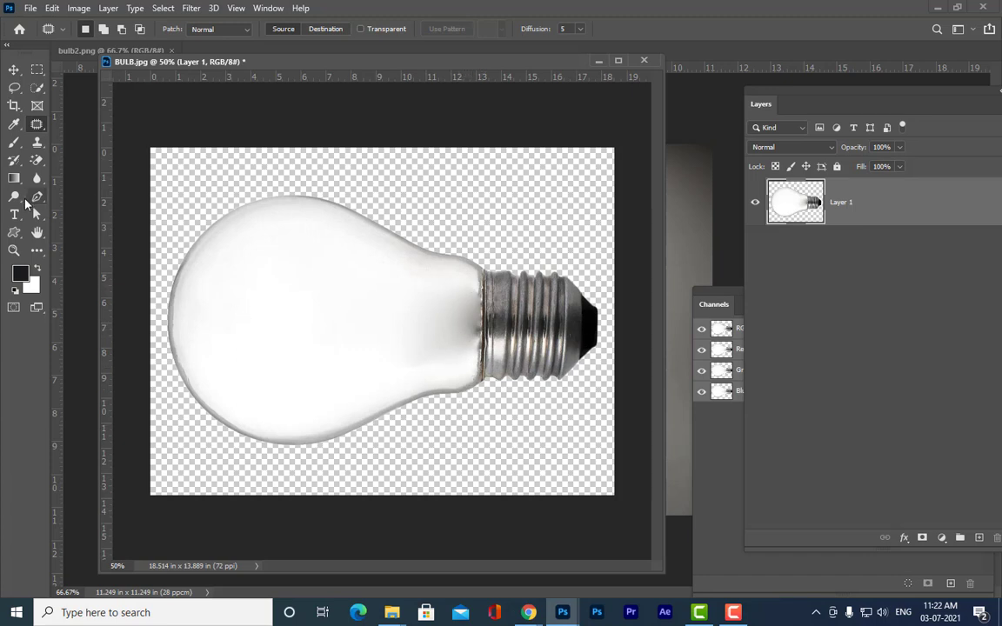
# Paint out the grey shading in the bulb's neck with a 100 px Clone Stamp, sampling the clean glass nearby.
pyautogui.click(37, 142)
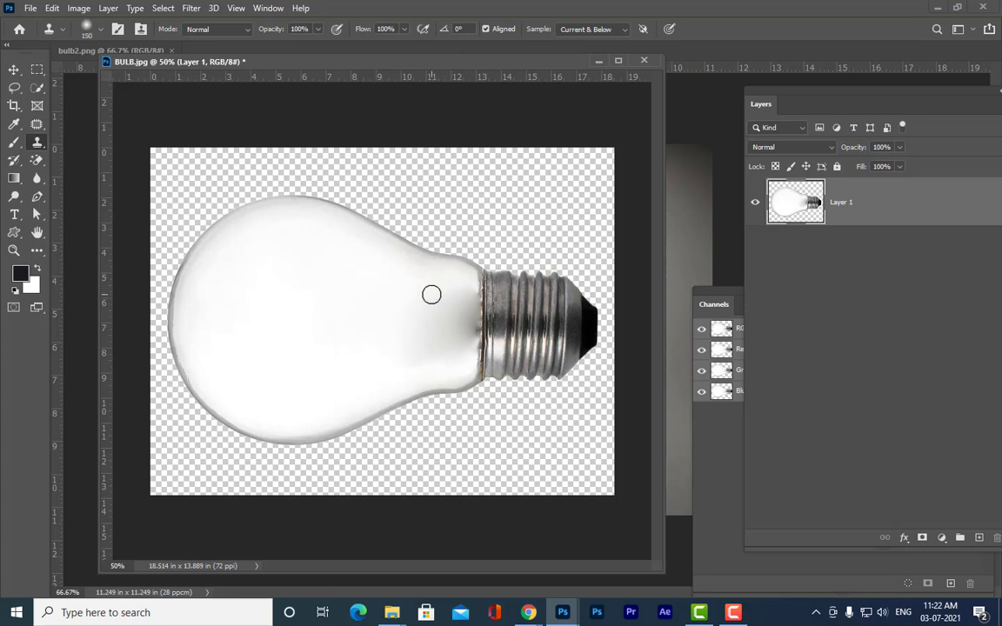
pyautogui.press(']')
pyautogui.keyDown('alt'); pyautogui.click(460, 284); pyautogui.keyUp('alt')
pyautogui.moveTo(466, 299)
pyautogui.mouseDown()
pyautogui.moveTo(455, 341)
pyautogui.moveTo(425, 354)
pyautogui.moveTo(450, 349)
pyautogui.moveTo(445, 333)
pyautogui.moveTo(461, 340)
pyautogui.moveTo(459, 298)
pyautogui.moveTo(454, 351)
pyautogui.moveTo(420, 357)
pyautogui.moveTo(438, 291)
pyautogui.moveTo(450, 353)
pyautogui.moveTo(439, 282)
pyautogui.moveTo(462, 295)
pyautogui.moveTo(456, 338)
pyautogui.moveTo(463, 296)
pyautogui.moveTo(438, 377)
pyautogui.moveTo(425, 353)
pyautogui.moveTo(452, 363)
pyautogui.moveTo(425, 316)
pyautogui.moveTo(423, 356)
pyautogui.moveTo(426, 342)
pyautogui.mouseUp()
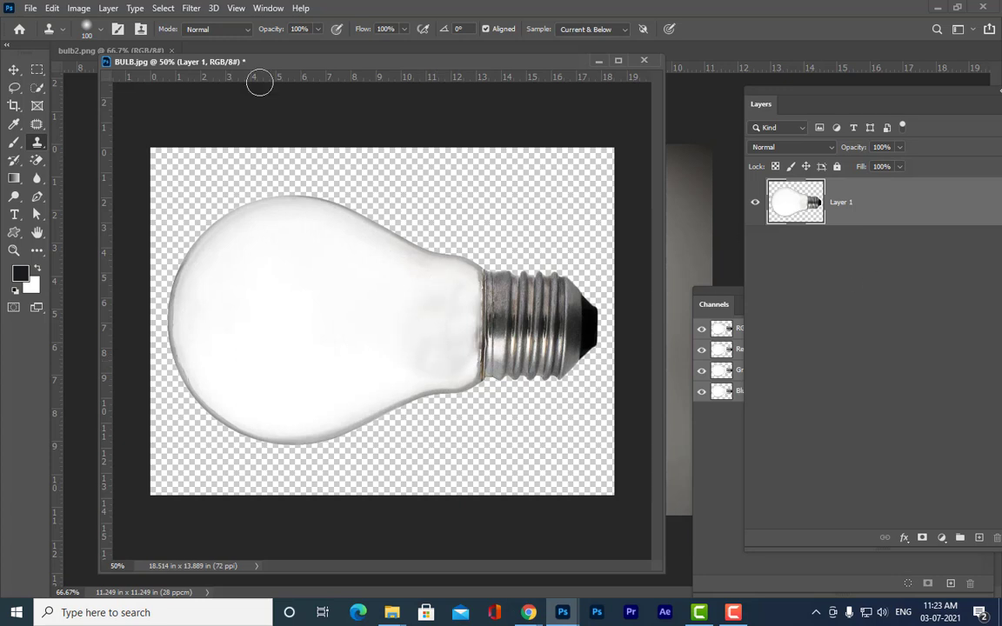
pyautogui.moveTo(307, 69); pyautogui.dragTo(316, 70)
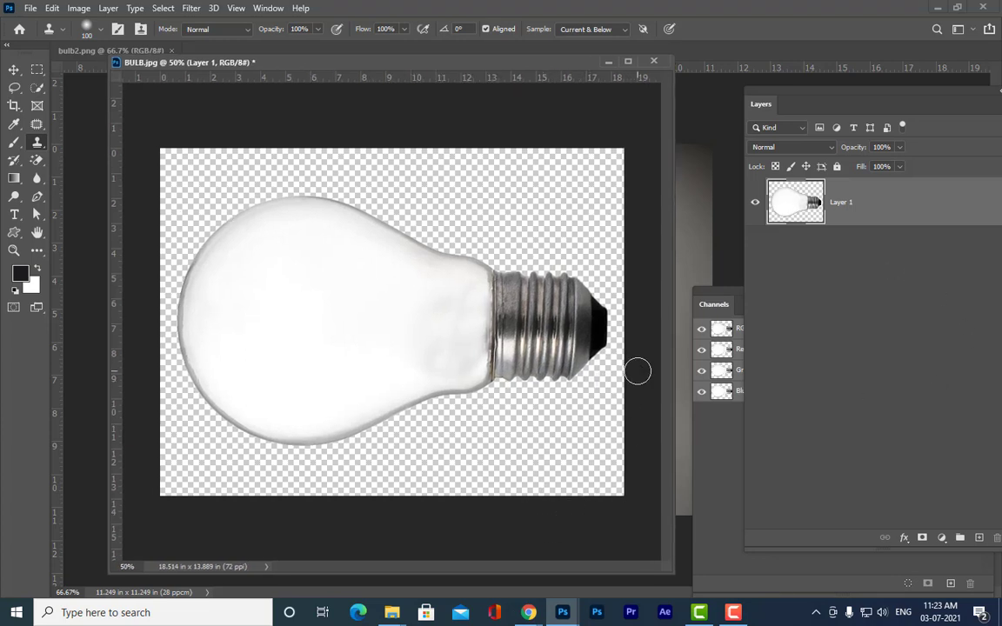
pyautogui.click(36, 161)
pyautogui.rightClick(37, 160)
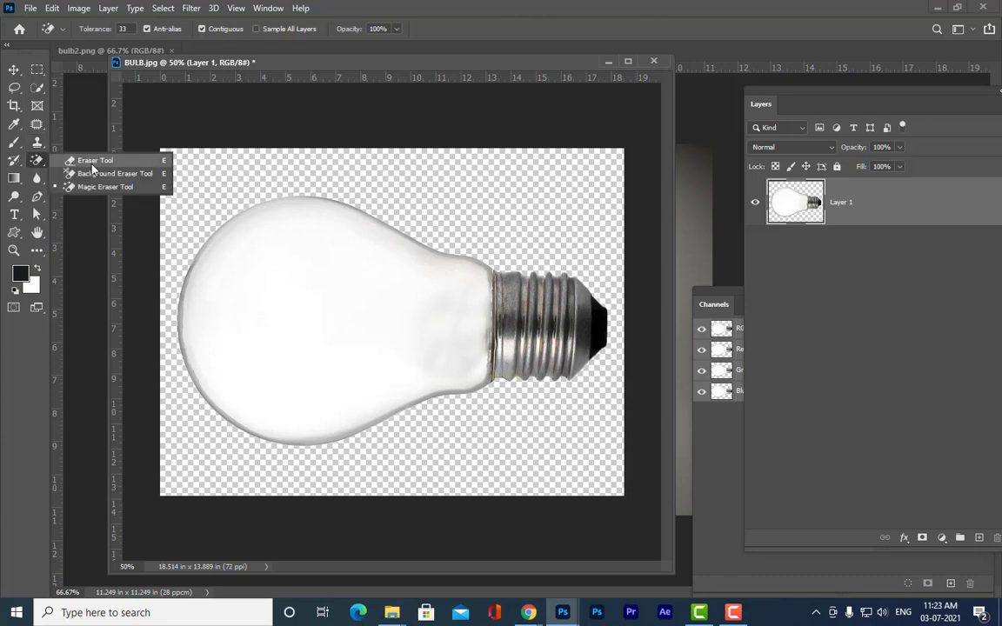
pyautogui.click(101, 159)
pyautogui.moveTo(445, 331)
pyautogui.mouseDown()
pyautogui.moveTo(458, 346)
pyautogui.moveTo(472, 305)
pyautogui.mouseUp()
pyautogui.hotkey('ctrl', 'z')
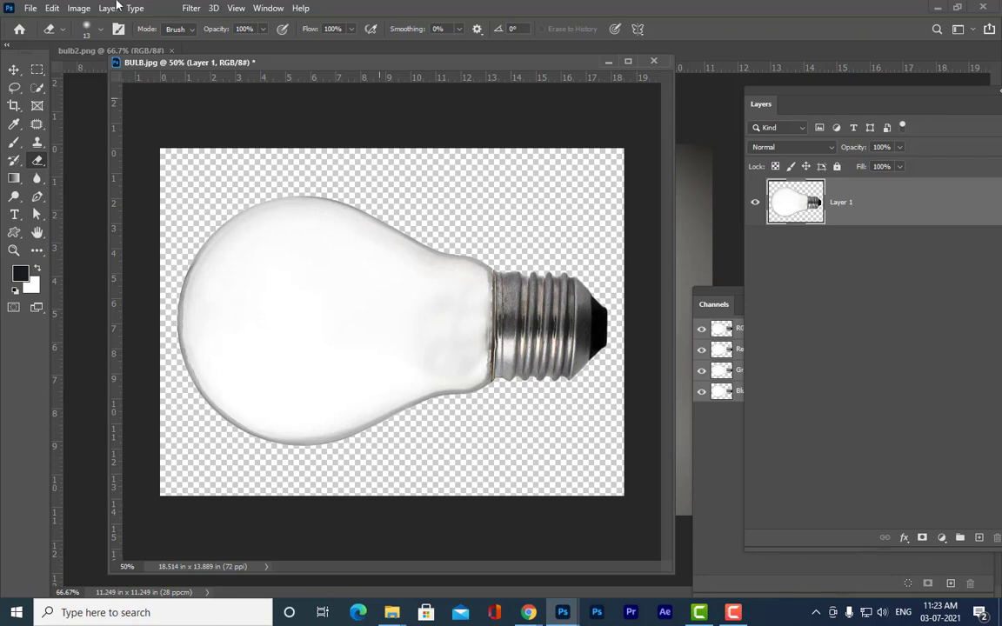
# Smooth the remaining blotches in the bulb's neck by cloning the adjacent glass over them with the Clone Stamp Tool.
pyautogui.click(38, 142)
pyautogui.rightClick(37, 142)
pyautogui.click(87, 131)
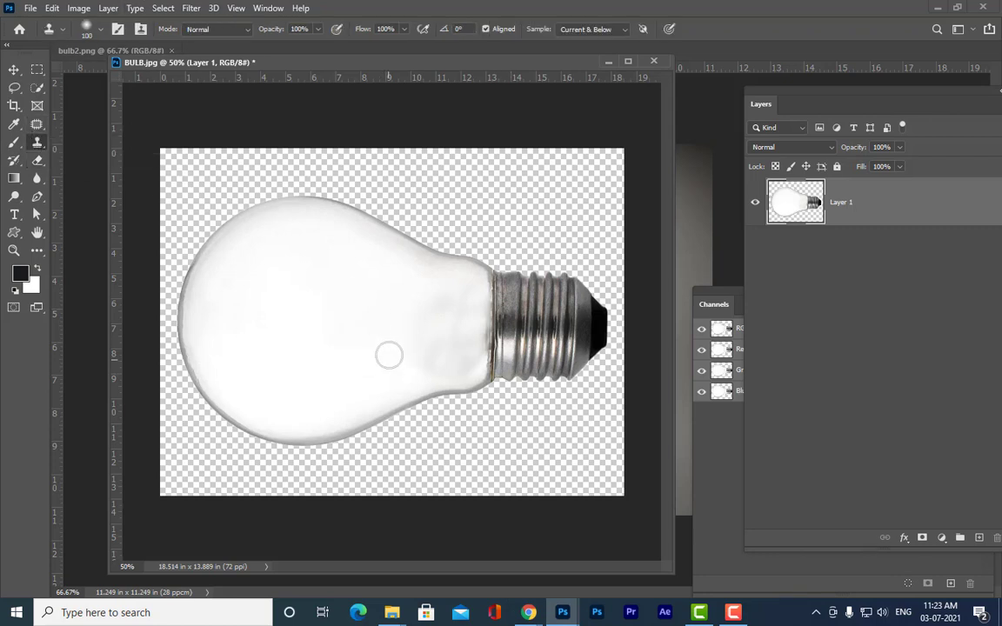
pyautogui.keyDown('alt'); pyautogui.click(418, 358); pyautogui.keyUp('alt')
pyautogui.moveTo(407, 361)
pyautogui.mouseDown()
pyautogui.moveTo(431, 372)
pyautogui.moveTo(463, 363)
pyautogui.moveTo(440, 304)
pyautogui.moveTo(457, 298)
pyautogui.moveTo(447, 347)
pyautogui.mouseUp()
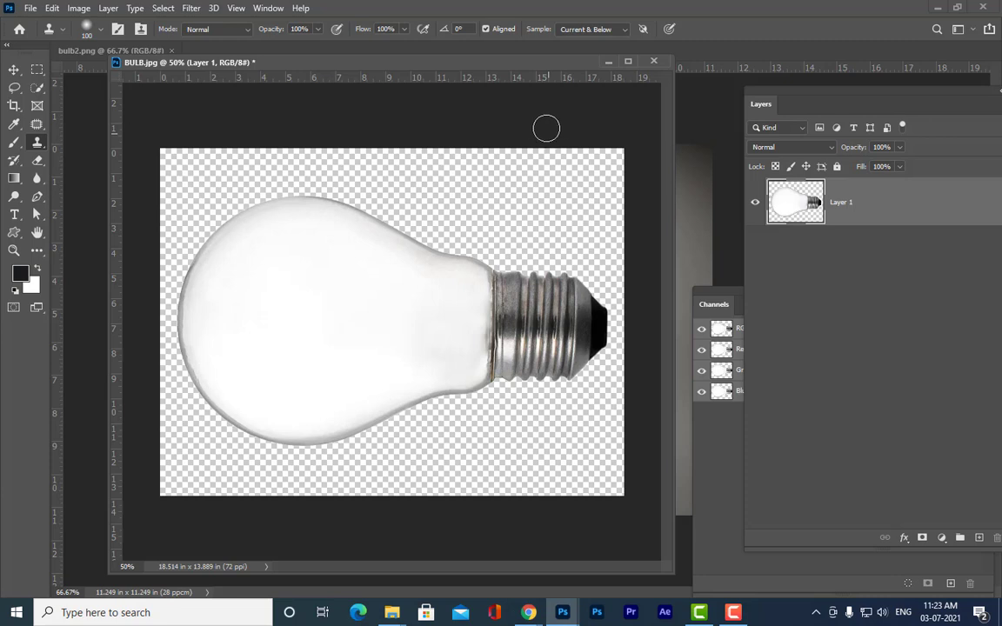
# Float the bulb2.png document in its own window and arrange it over the lowered BULB.jpg window.
pyautogui.moveTo(301, 68); pyautogui.dragTo(227, 145)
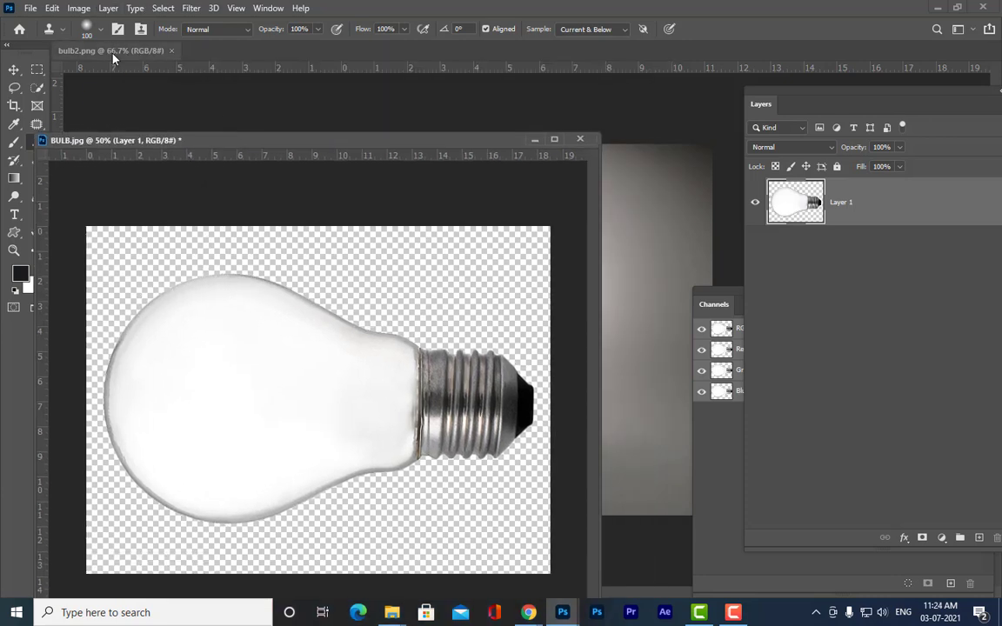
pyautogui.moveTo(101, 49); pyautogui.dragTo(316, 87)
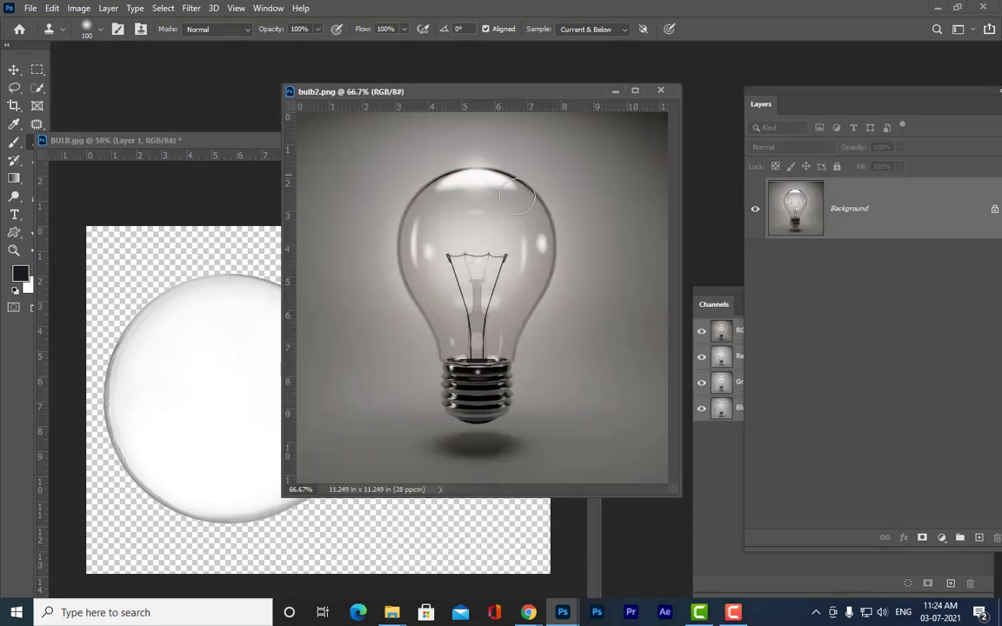
pyautogui.moveTo(441, 92); pyautogui.dragTo(598, 73)
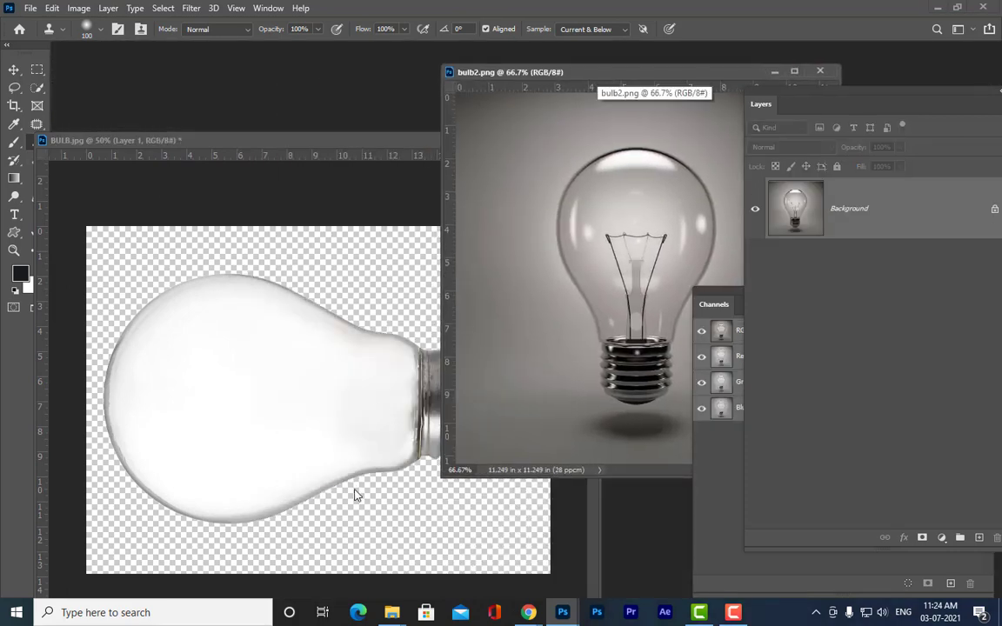
pyautogui.moveTo(523, 79); pyautogui.dragTo(323, 78)
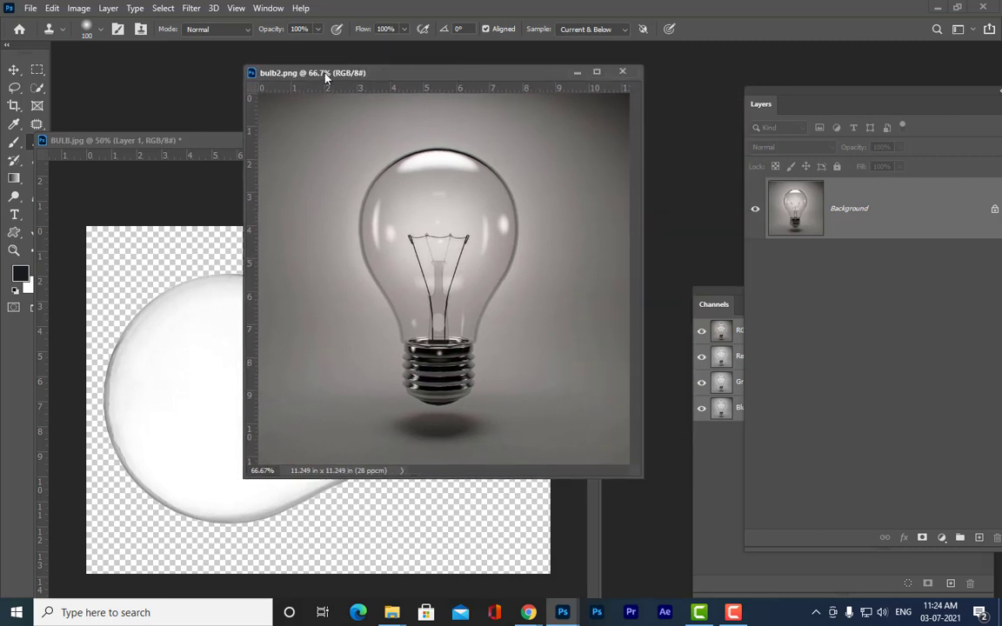
# Select the whole bulb in bulb2.png, glass and screw base, with the Quick Selection Tool.
pyautogui.click(46, 89)
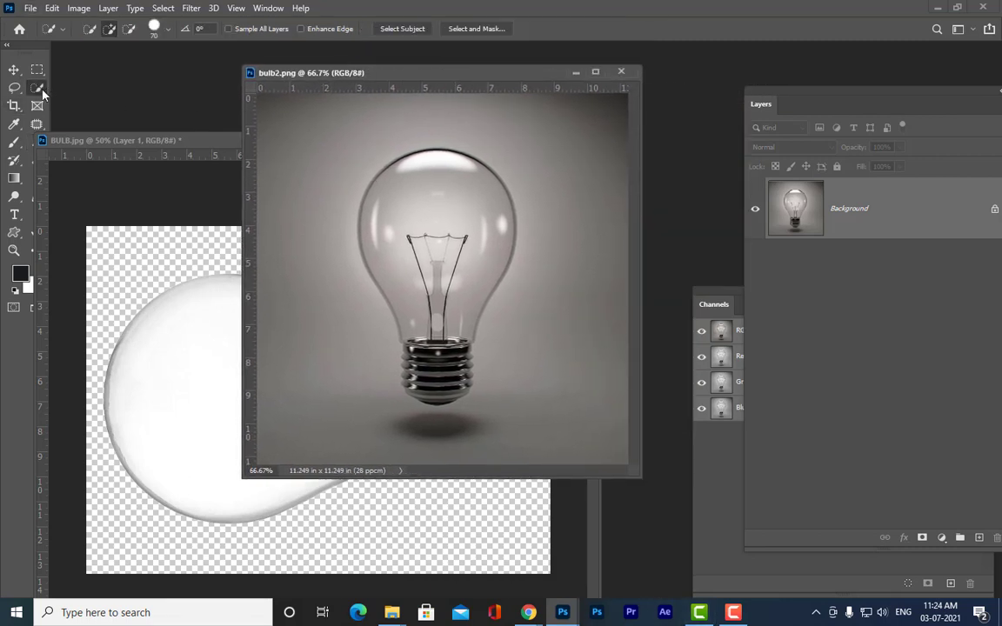
pyautogui.click(83, 99)
pyautogui.moveTo(459, 196)
pyautogui.mouseDown()
pyautogui.moveTo(423, 167)
pyautogui.moveTo(476, 217)
pyautogui.moveTo(393, 283)
pyautogui.moveTo(411, 273)
pyautogui.mouseUp()
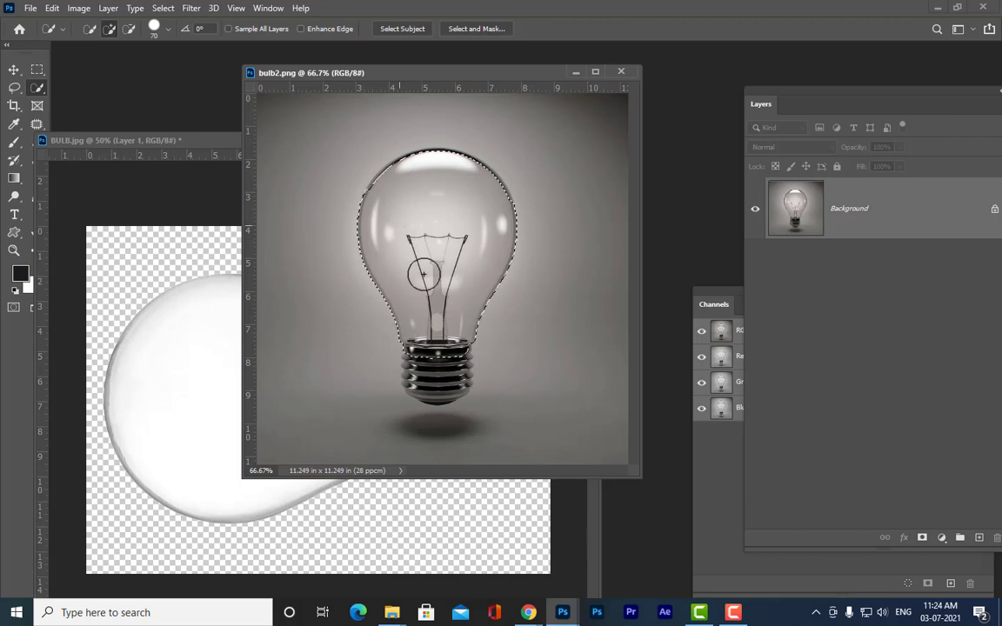
pyautogui.moveTo(370, 325)
pyautogui.mouseDown()
pyautogui.moveTo(383, 348)
pyautogui.moveTo(374, 344)
pyautogui.mouseUp()
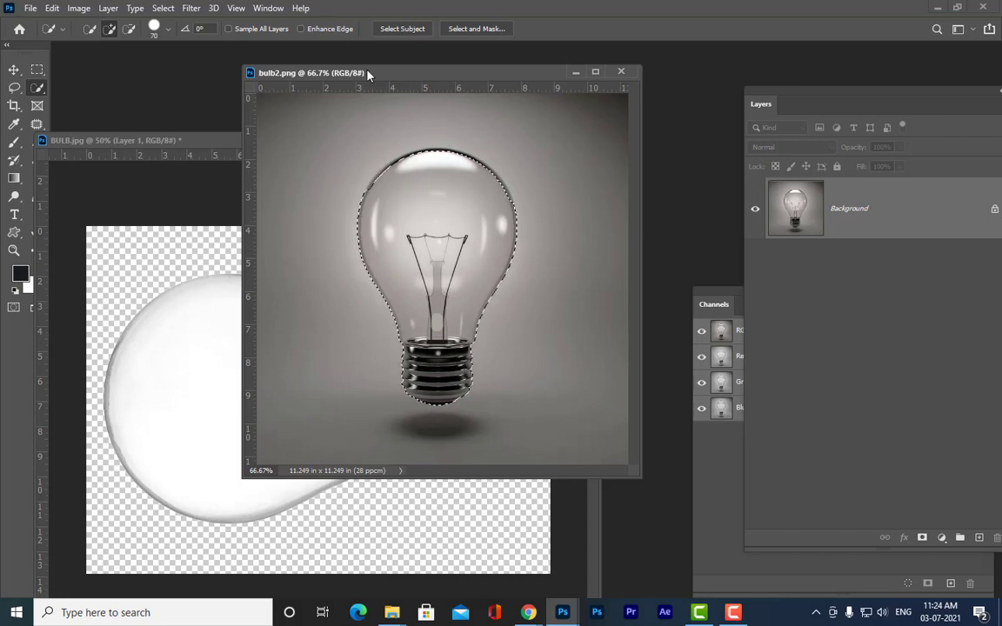
# Copy the selected bulb from bulb2.png into BULB.jpg with the Move Tool, placing it over the large bulb's rounded end.
pyautogui.moveTo(367, 73); pyautogui.dragTo(445, 74)
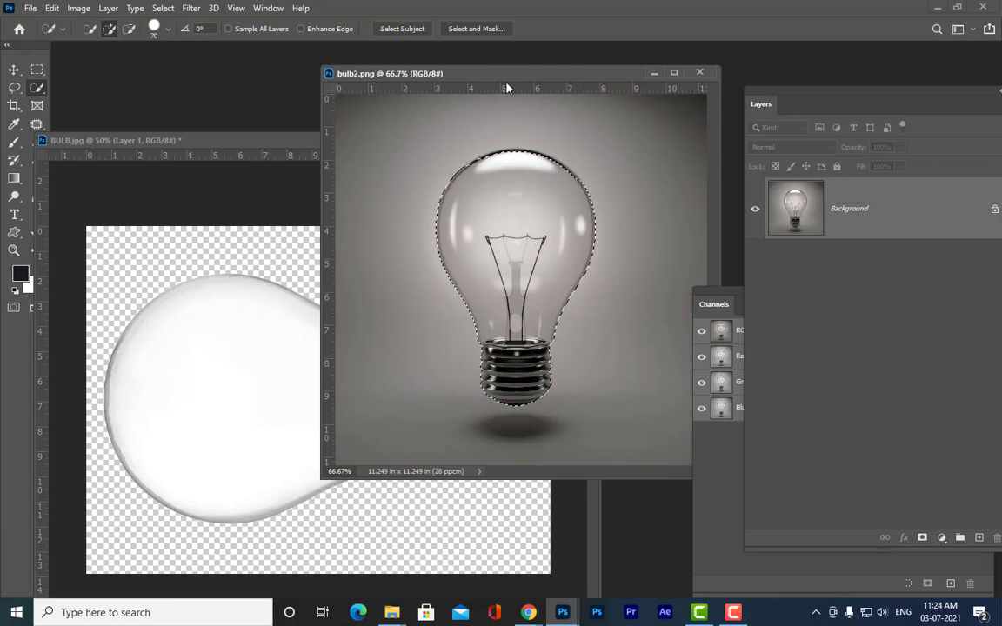
pyautogui.moveTo(448, 71); pyautogui.dragTo(482, 65)
pyautogui.click(13, 70)
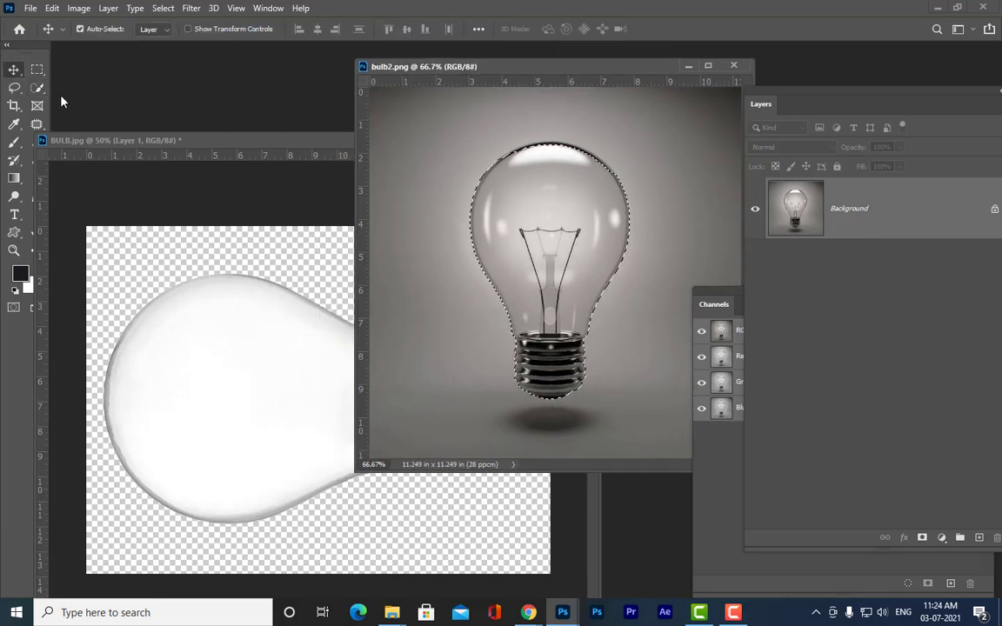
pyautogui.moveTo(575, 225); pyautogui.dragTo(235, 329)
pyautogui.click(614, 86)
pyautogui.moveTo(608, 68); pyautogui.dragTo(700, 66)
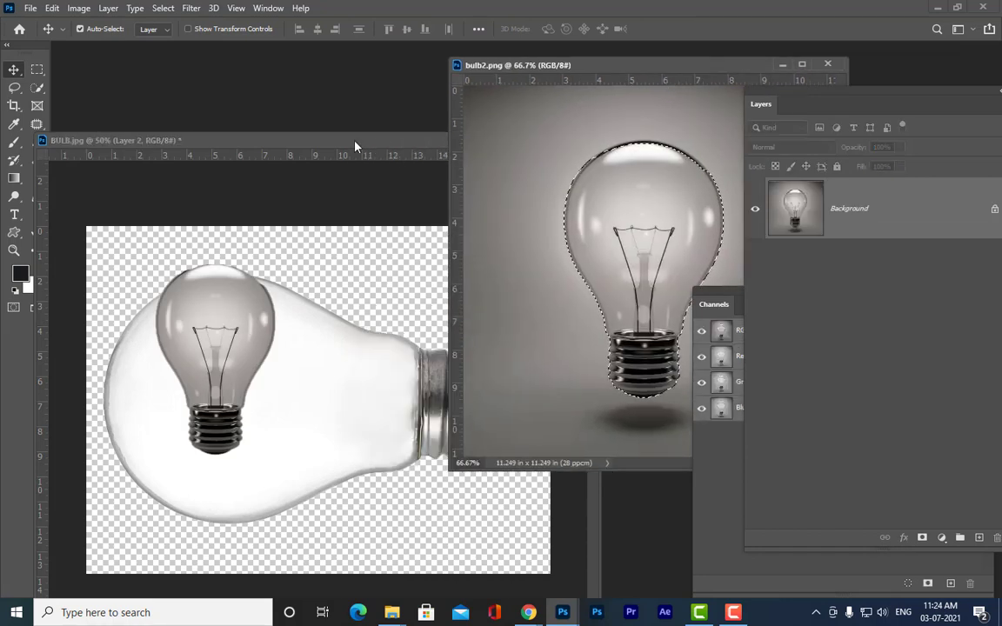
# Minimise the bulb2.png window and reposition the BULB.jpg window to show its whole canvas.
pyautogui.moveTo(563, 67); pyautogui.dragTo(659, 49)
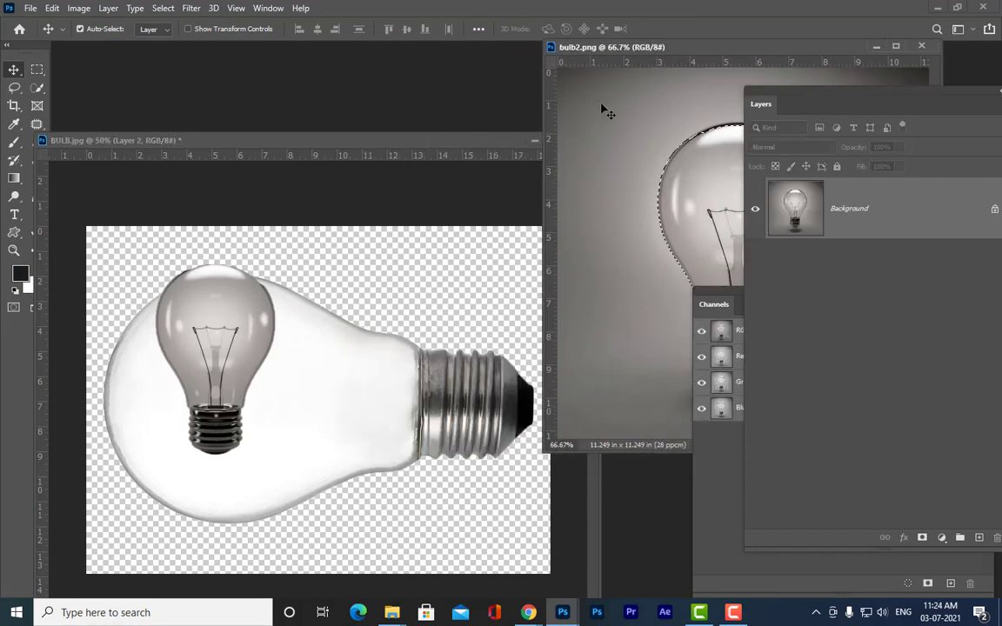
pyautogui.moveTo(586, 49); pyautogui.dragTo(269, 91)
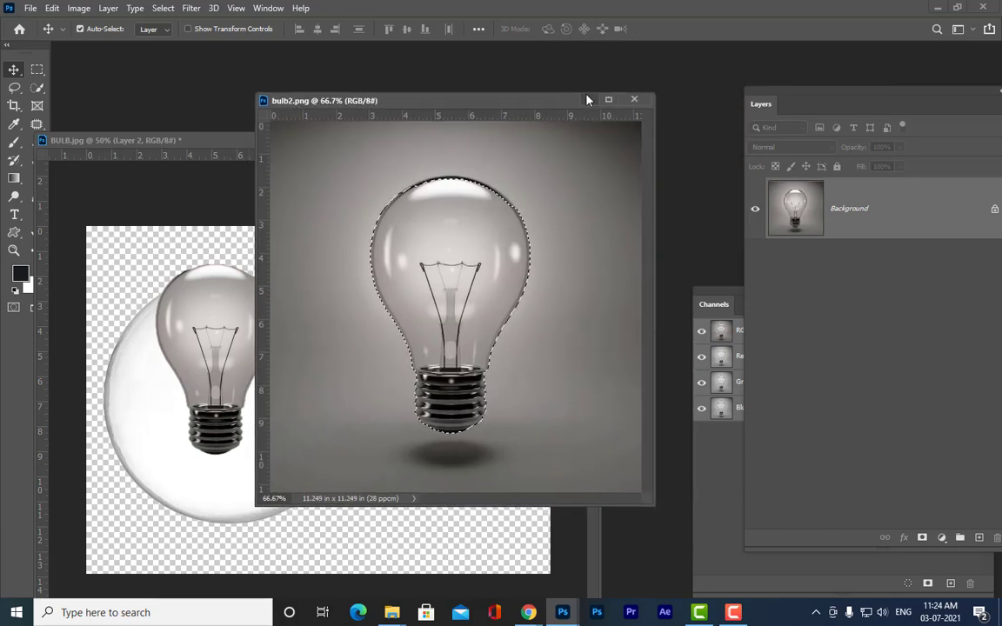
pyautogui.click(577, 88)
pyautogui.moveTo(416, 141); pyautogui.dragTo(472, 79)
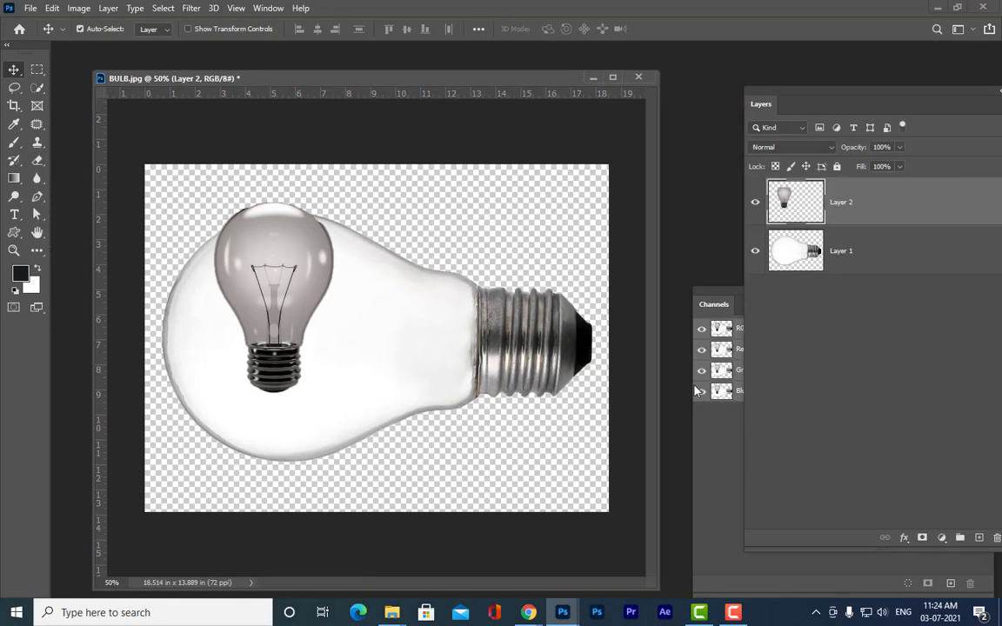
# Move the upright bulb to the middle of the canvas and enlarge it proportionally to about 152% with Free Transform.
pyautogui.moveTo(650, 583); pyautogui.dragTo(764, 583)
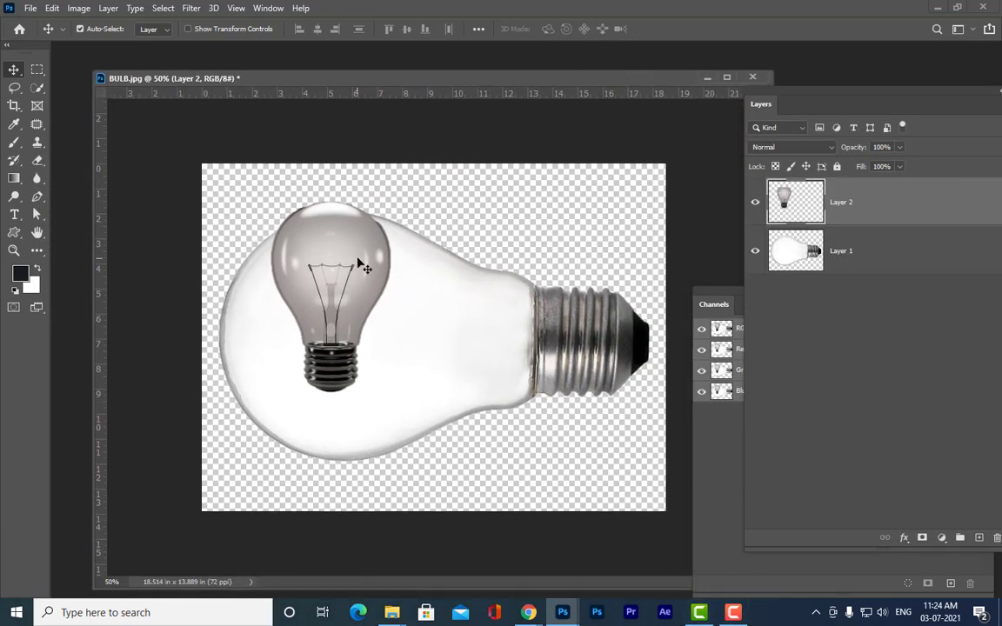
pyautogui.moveTo(361, 263); pyautogui.dragTo(448, 286)
pyautogui.hotkey('ctrl', 't')
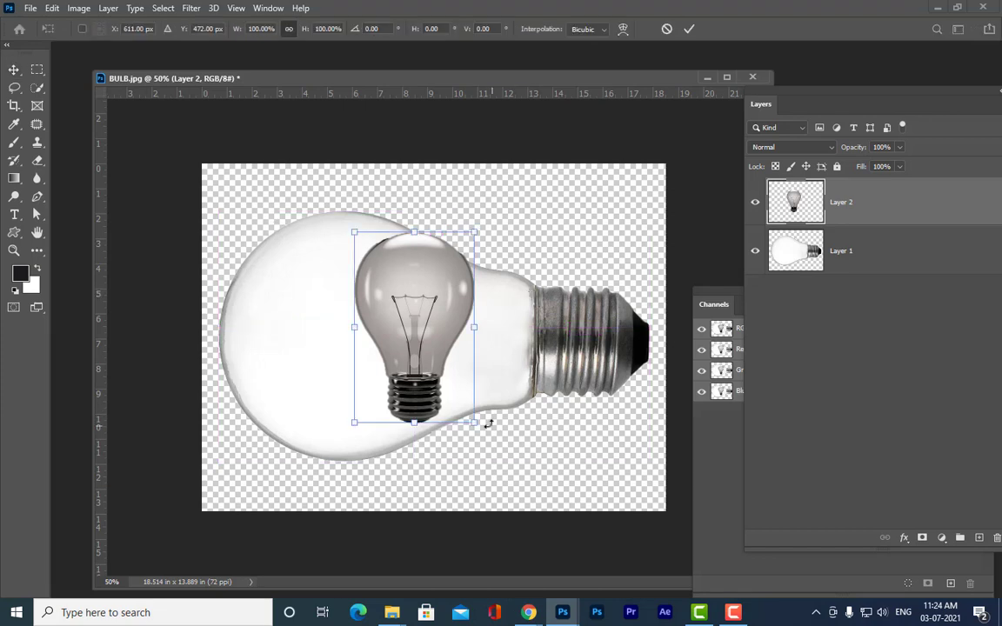
pyautogui.moveTo(488, 423); pyautogui.dragTo(519, 472)
pyautogui.moveTo(441, 288); pyautogui.dragTo(454, 291)
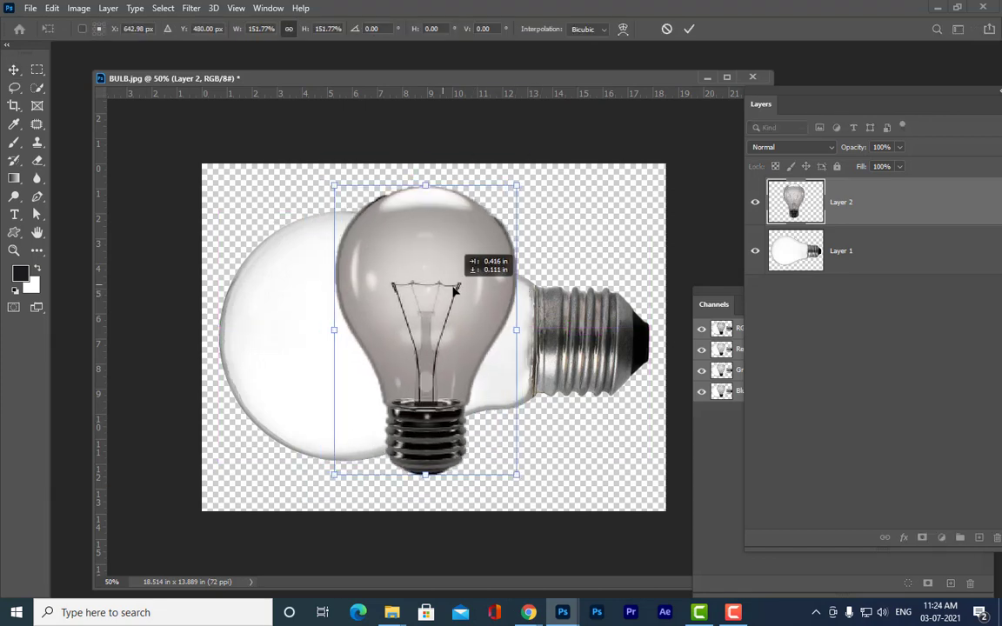
pyautogui.press('Return')
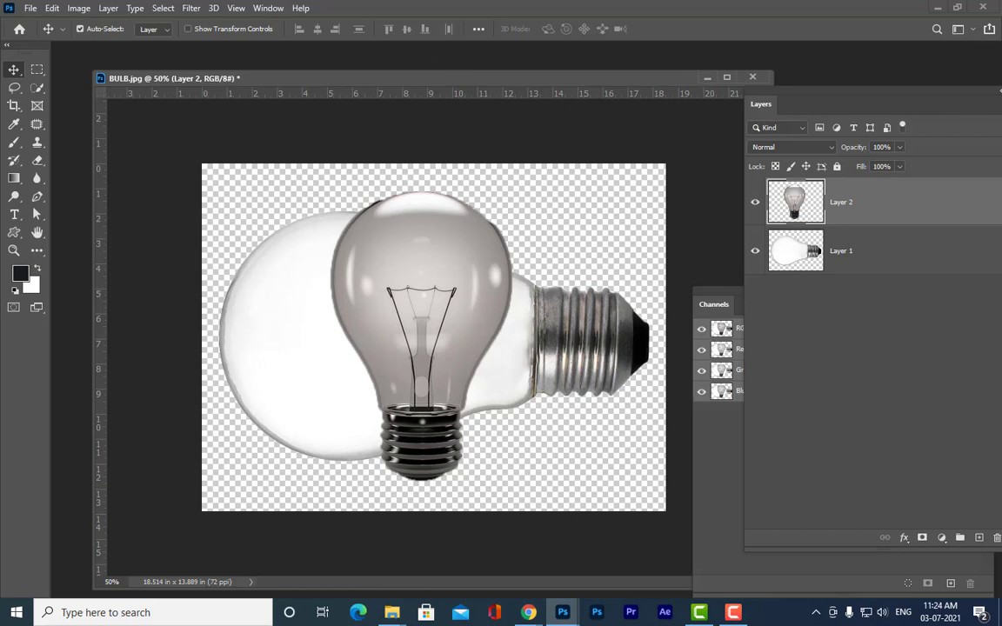
# Outline the upright bulb's filament with the Lasso Tool, remove it with a Content-Aware fill, and deselect.
pyautogui.click(14, 87)
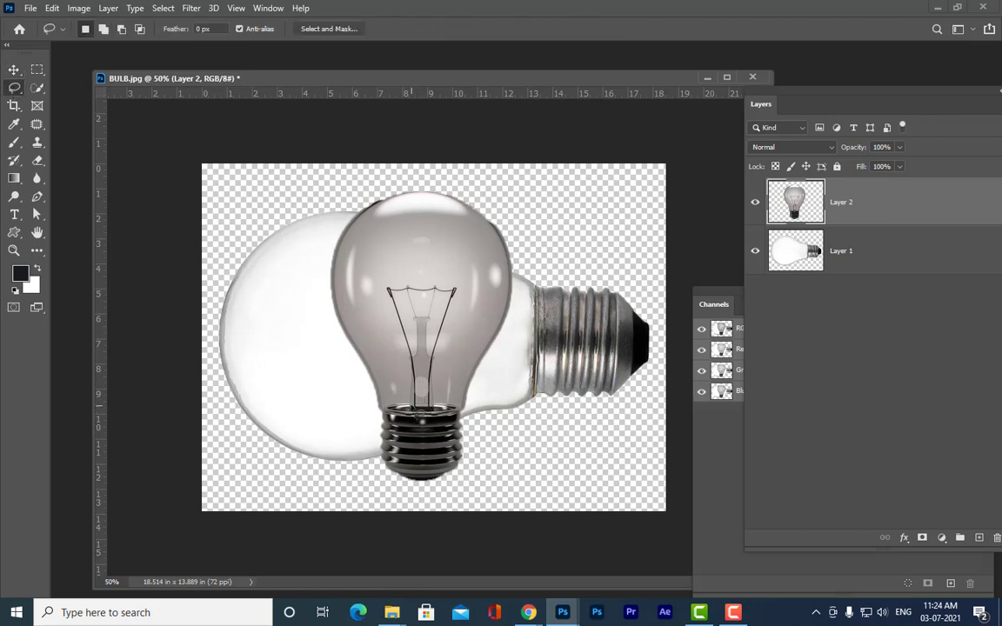
pyautogui.moveTo(426, 272); pyautogui.dragTo(472, 298)
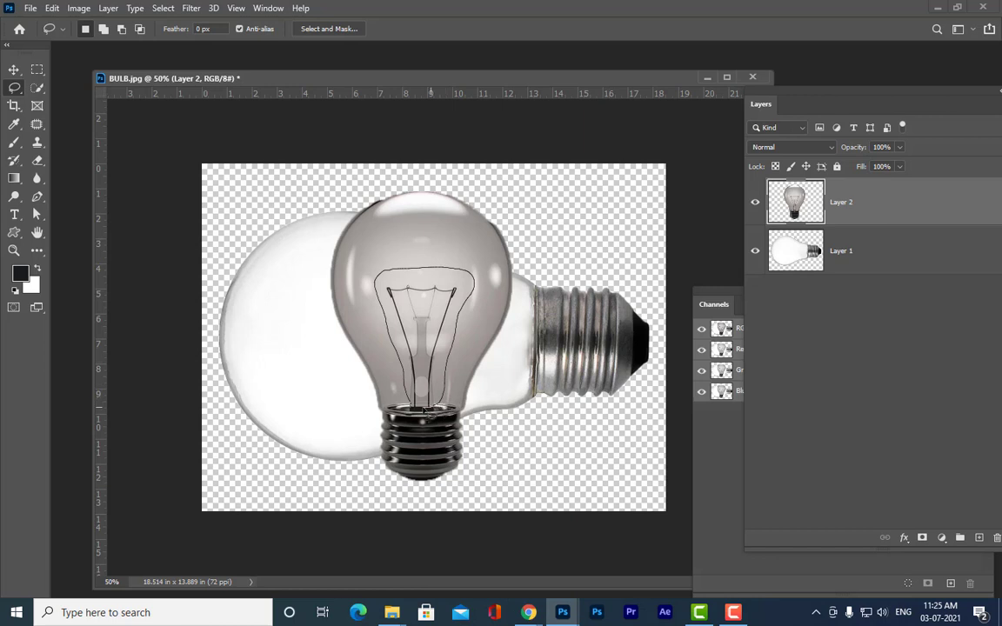
pyautogui.moveTo(383, 372); pyautogui.dragTo(380, 287)
pyautogui.rightClick(431, 316)
pyautogui.click(466, 485)
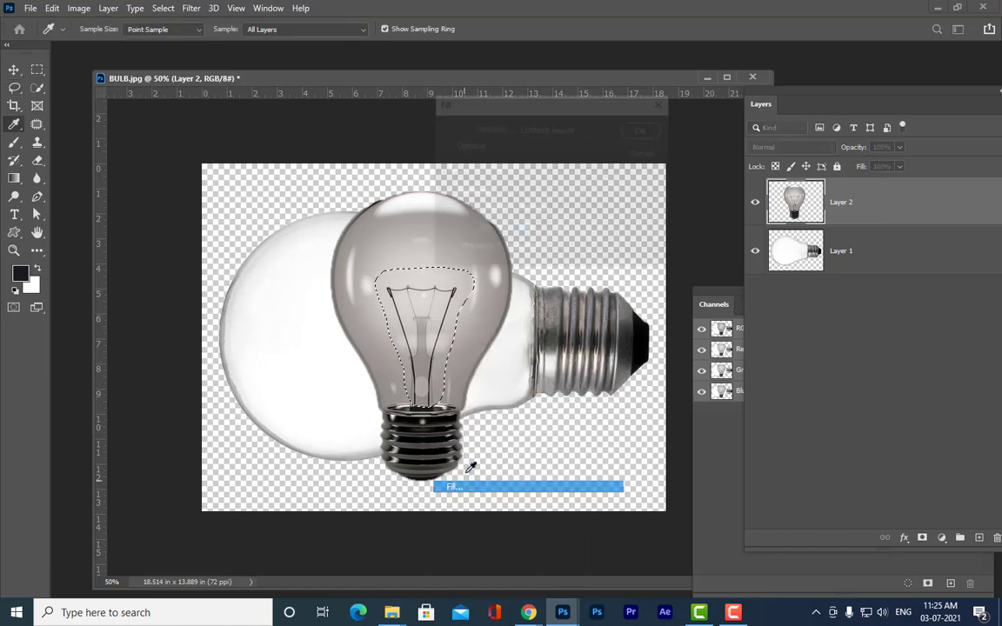
pyautogui.click(646, 129)
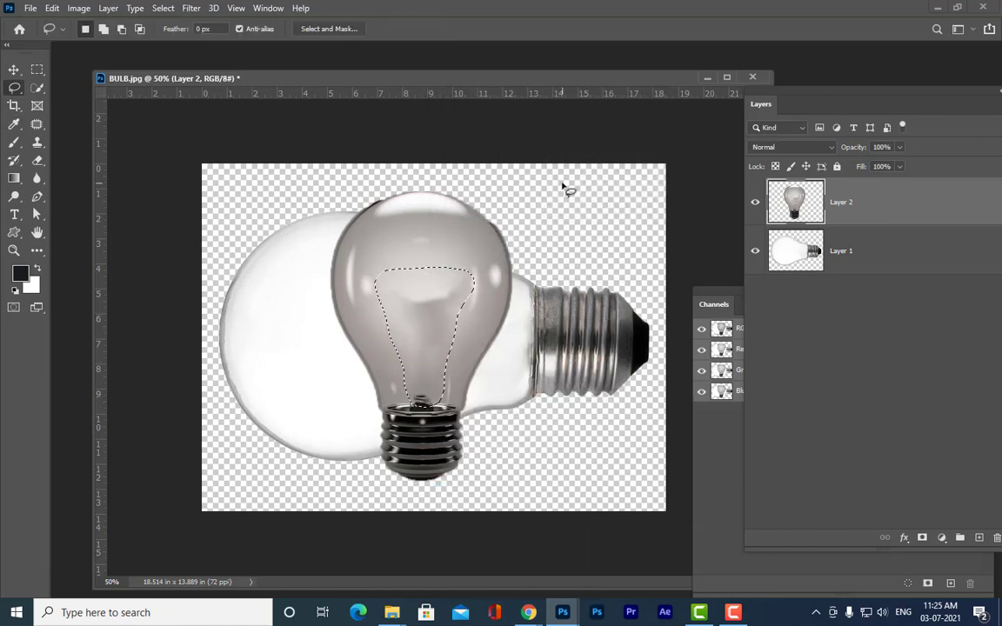
pyautogui.hotkey('ctrl', 'd')
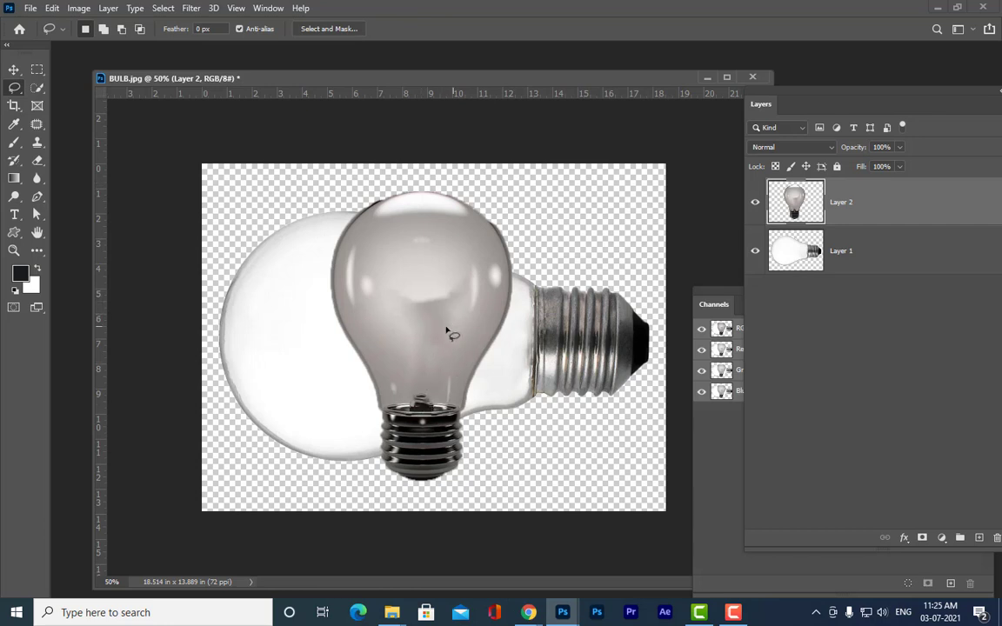
# Blend away the dark smudge left in the middle of the upright bulb's glass using the Patch Tool.
pyautogui.moveTo(392, 286); pyautogui.dragTo(449, 285)
pyautogui.moveTo(416, 344)
pyautogui.mouseDown()
pyautogui.moveTo(408, 317)
pyautogui.moveTo(454, 283)
pyautogui.mouseUp()
pyautogui.click(418, 263)
pyautogui.moveTo(396, 296); pyautogui.dragTo(397, 294)
pyautogui.moveTo(409, 251)
pyautogui.mouseDown()
pyautogui.moveTo(444, 291)
pyautogui.moveTo(416, 250)
pyautogui.mouseUp()
pyautogui.press('j')
pyautogui.hotkey('ctrl', 'd')
pyautogui.moveTo(414, 300)
pyautogui.mouseDown()
pyautogui.moveTo(454, 351)
pyautogui.moveTo(435, 296)
pyautogui.moveTo(409, 288)
pyautogui.moveTo(425, 305)
pyautogui.moveTo(402, 270)
pyautogui.mouseUp()
pyautogui.click(424, 304)
pyautogui.hotkey('ctrl', 'd')
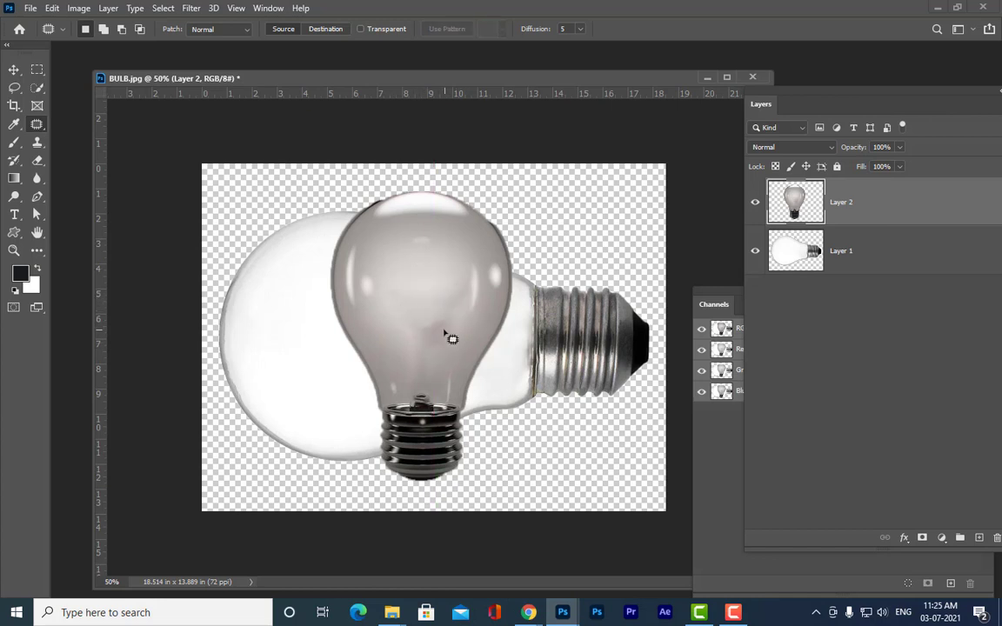
# Patch the remaining uneven patches in the lower middle of the upright bulb's glass with cleaner nearby glass.
pyautogui.moveTo(422, 324)
pyautogui.mouseDown()
pyautogui.moveTo(454, 312)
pyautogui.moveTo(439, 354)
pyautogui.moveTo(420, 352)
pyautogui.moveTo(438, 297)
pyautogui.mouseUp()
pyautogui.hotkey('ctrl', 'd')
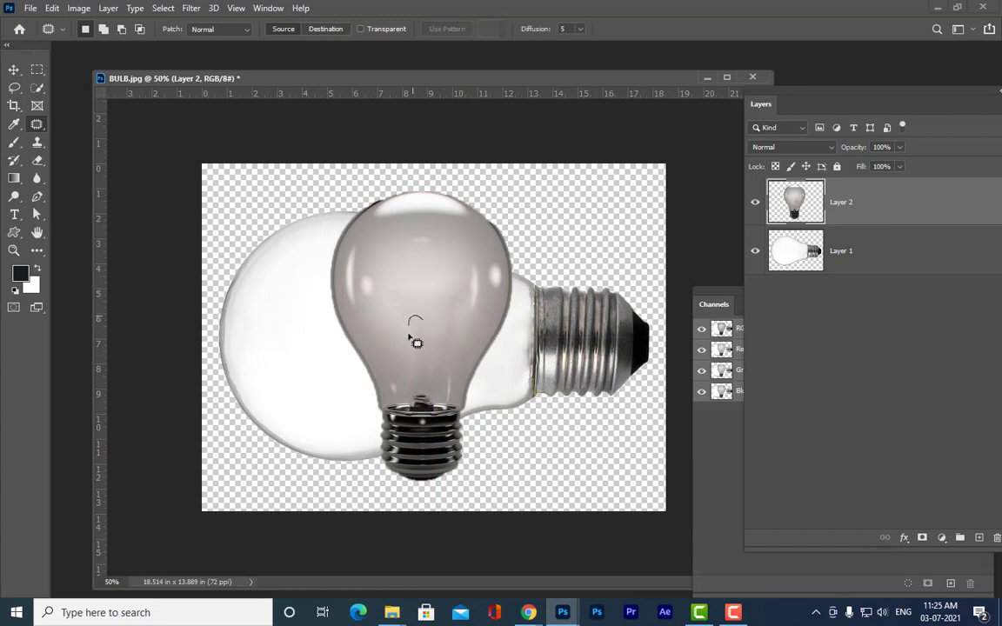
pyautogui.moveTo(416, 342)
pyautogui.mouseDown()
pyautogui.moveTo(416, 380)
pyautogui.moveTo(436, 356)
pyautogui.moveTo(422, 309)
pyautogui.moveTo(447, 326)
pyautogui.moveTo(454, 357)
pyautogui.moveTo(470, 292)
pyautogui.mouseUp()
pyautogui.hotkey('ctrl', 'd')
pyautogui.moveTo(447, 300); pyautogui.dragTo(421, 276)
pyautogui.hotkey('ctrl', 'd')
pyautogui.moveTo(450, 378)
pyautogui.mouseDown()
pyautogui.moveTo(446, 401)
pyautogui.moveTo(459, 380)
pyautogui.moveTo(449, 405)
pyautogui.moveTo(418, 330)
pyautogui.moveTo(432, 307)
pyautogui.mouseUp()
# Rotate the upright bulb to about -90° with Free Transform and lay it over the large sideways bulb.
pyautogui.moveTo(337, 83); pyautogui.dragTo(384, 74)
pyautogui.click(16, 72)
pyautogui.moveTo(436, 208); pyautogui.dragTo(433, 244)
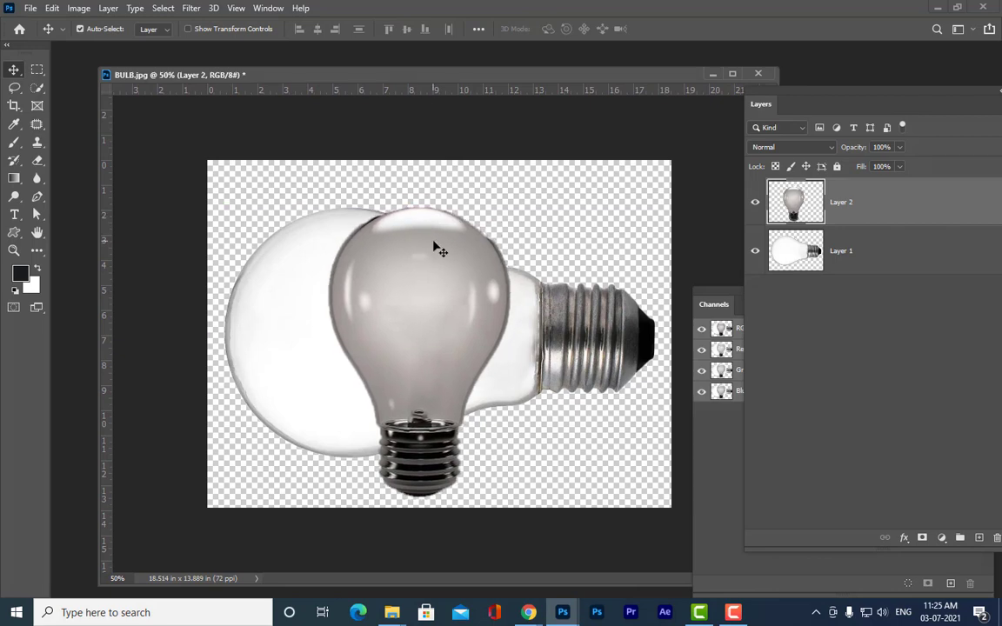
pyautogui.hotkey('ctrl', 't')
pyautogui.moveTo(557, 520); pyautogui.dragTo(577, 215)
pyautogui.moveTo(416, 341); pyautogui.dragTo(378, 317)
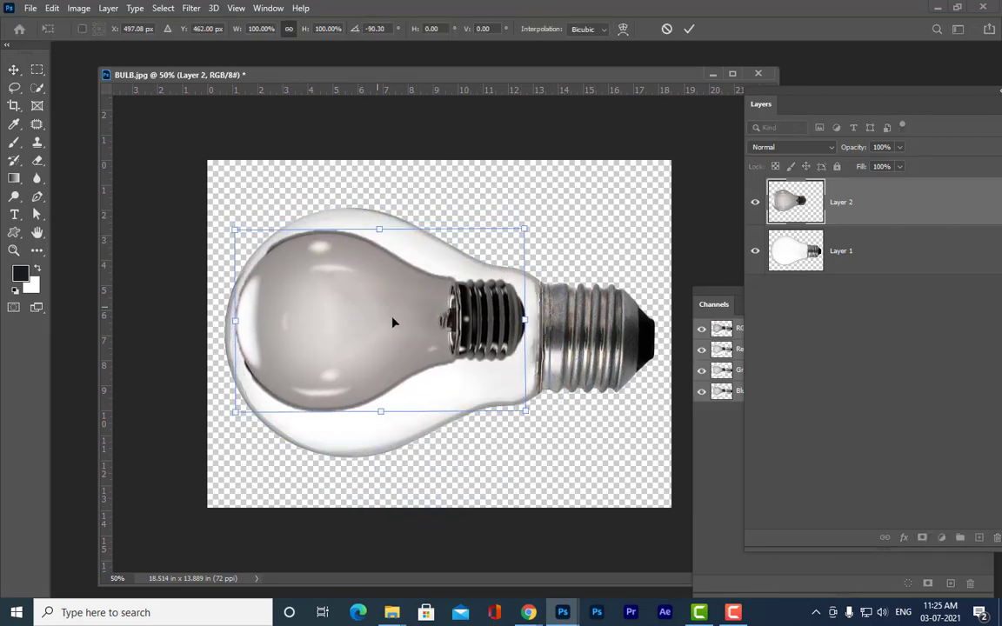
# Stretch the rotated bulb to about 127.6% width and 143.75% height, aligning it over the large bulb.
pyautogui.moveTo(526, 320); pyautogui.dragTo(598, 321)
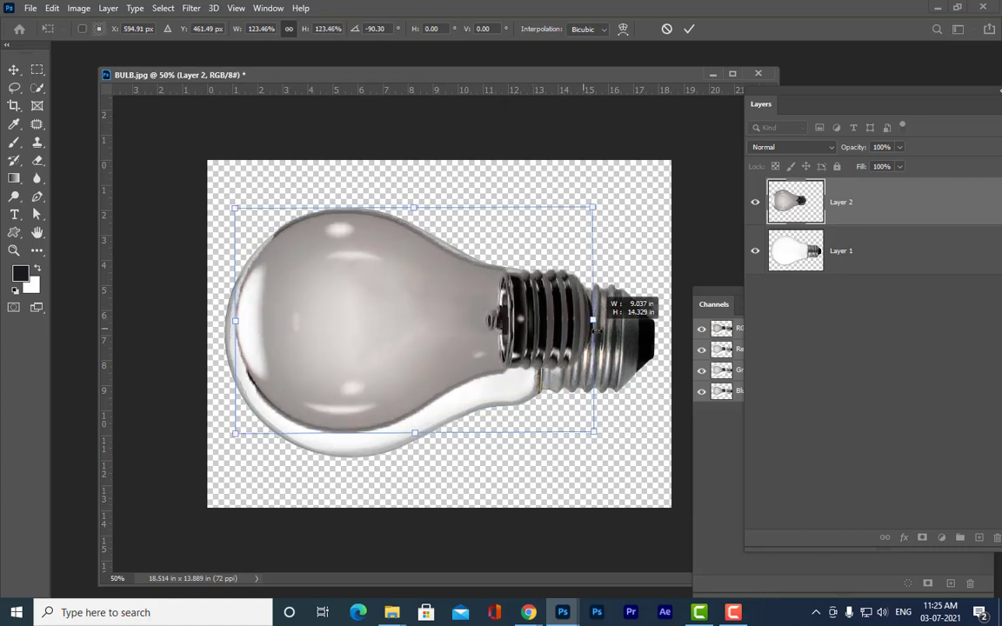
pyautogui.moveTo(451, 296); pyautogui.dragTo(454, 303)
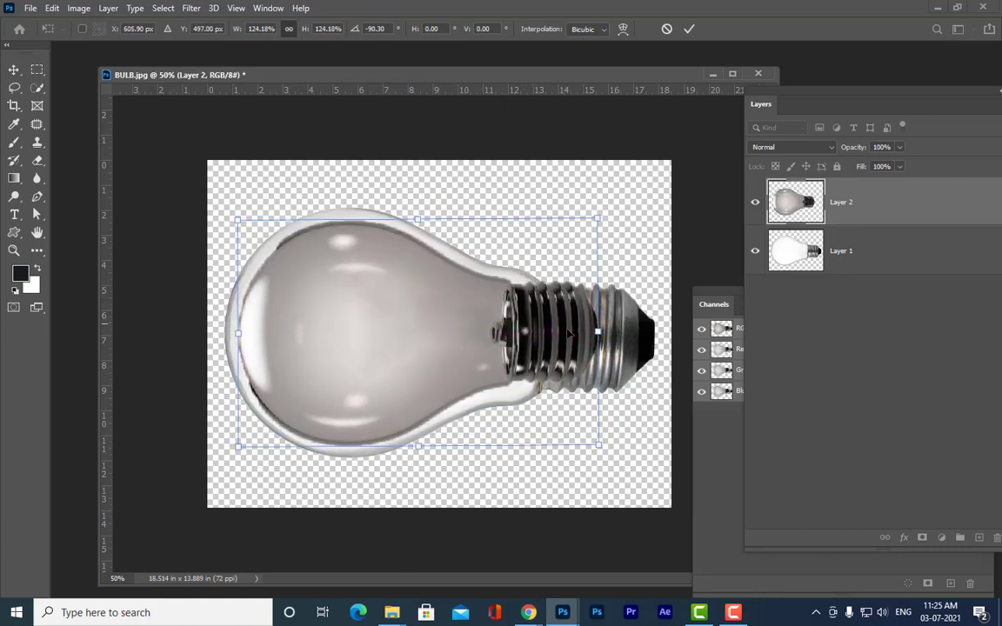
pyautogui.moveTo(598, 321); pyautogui.dragTo(655, 332)
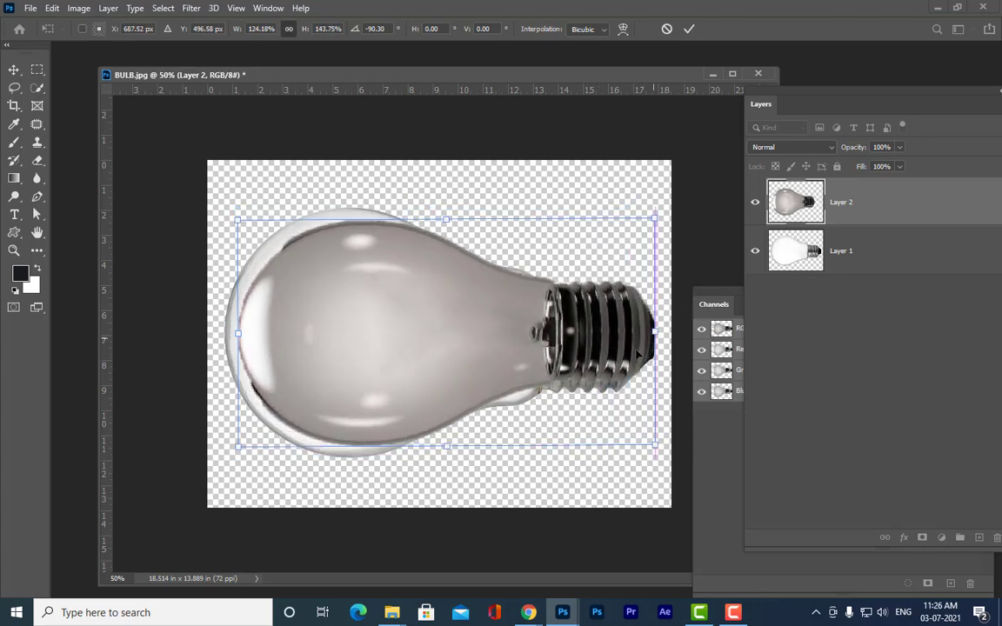
pyautogui.moveTo(446, 447); pyautogui.dragTo(445, 450)
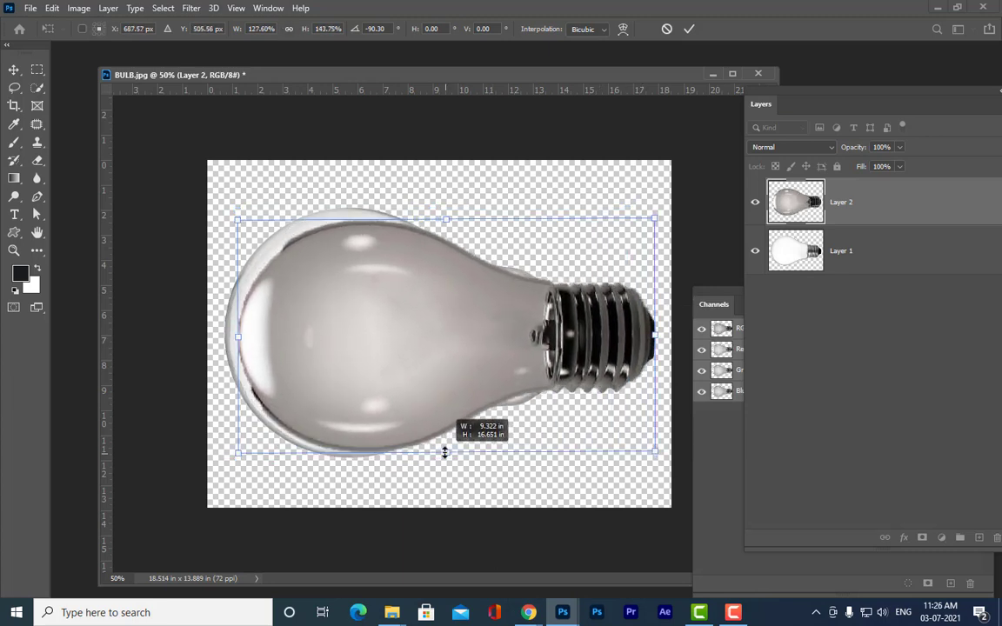
pyautogui.moveTo(376, 374); pyautogui.dragTo(367, 375)
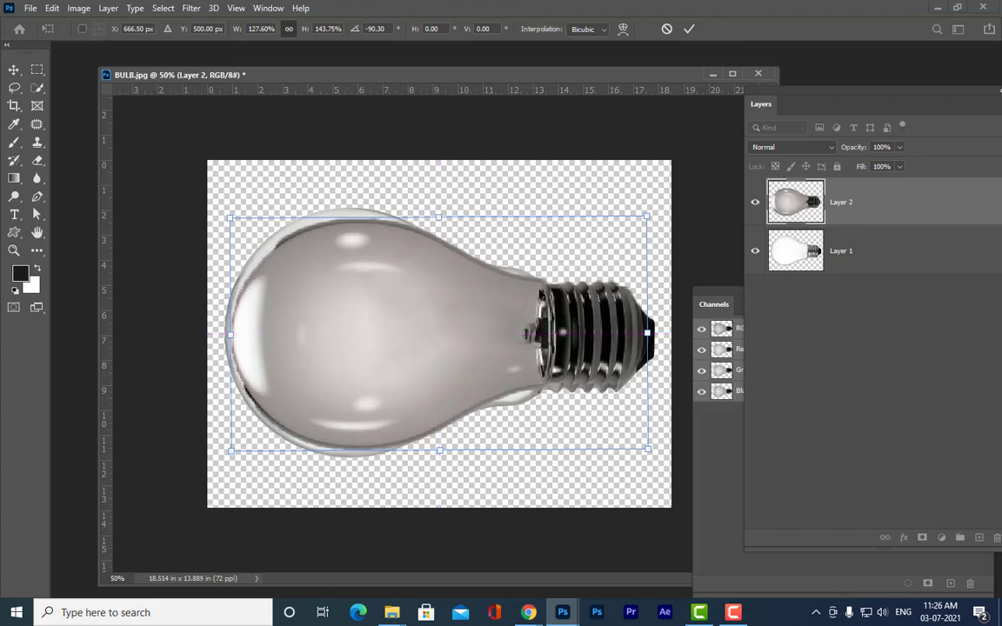
# Warp the rotated bulb so its glass outline and screw base follow the large bulb's shape, and apply the transform.
pyautogui.click(623, 28)
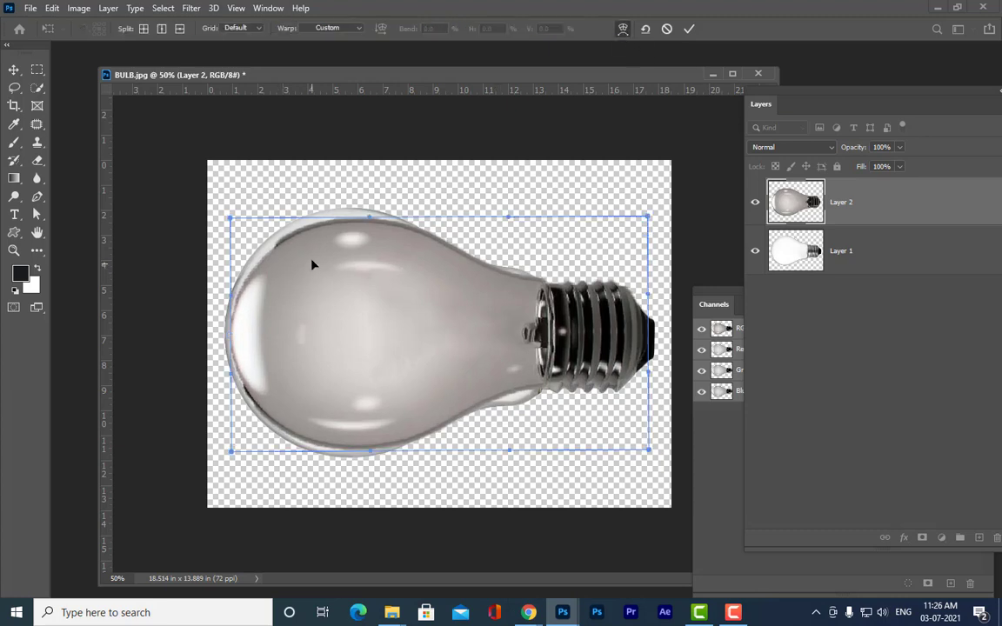
pyautogui.moveTo(313, 263); pyautogui.dragTo(309, 255)
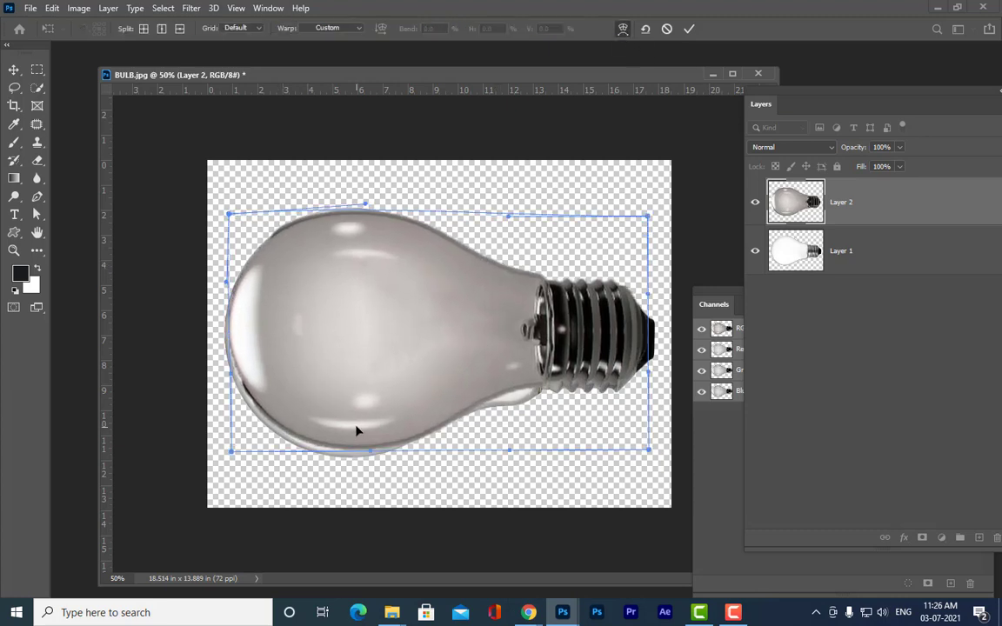
pyautogui.moveTo(356, 430); pyautogui.dragTo(349, 436)
pyautogui.moveTo(501, 423); pyautogui.dragTo(574, 312)
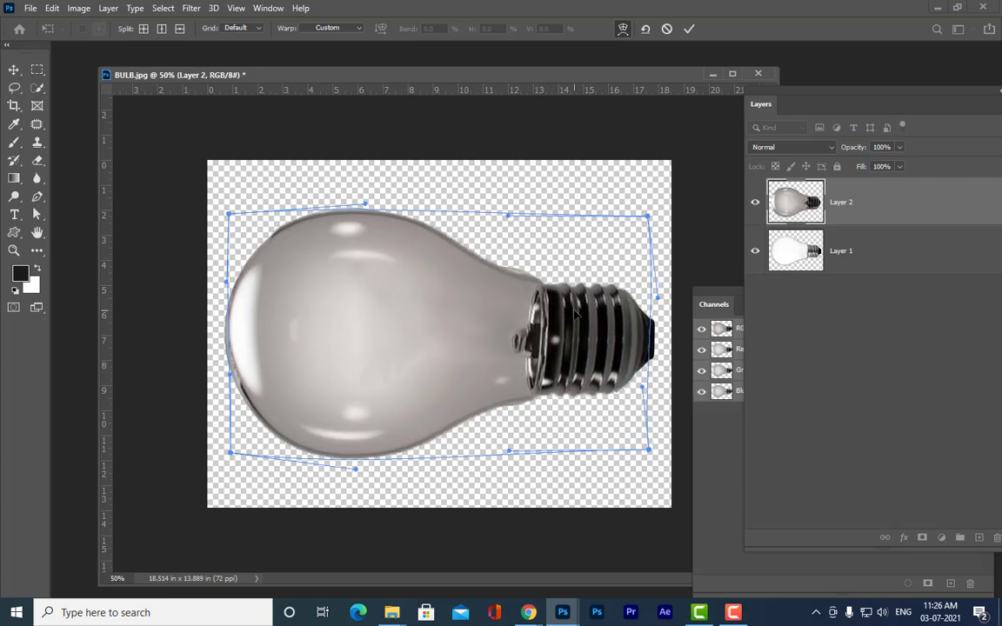
pyautogui.moveTo(267, 328); pyautogui.dragTo(320, 383)
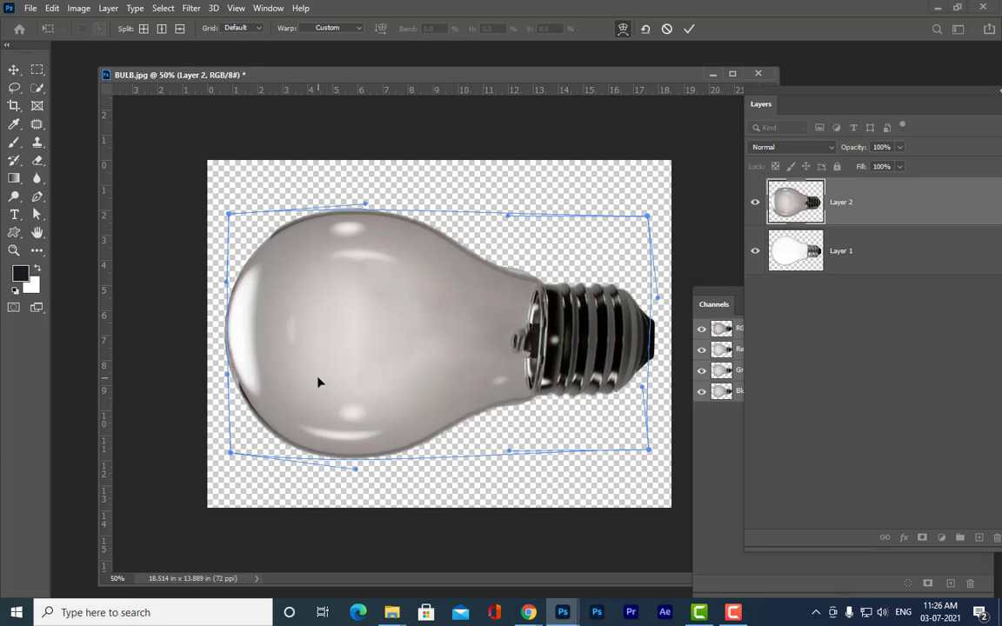
pyautogui.moveTo(649, 329); pyautogui.dragTo(599, 328)
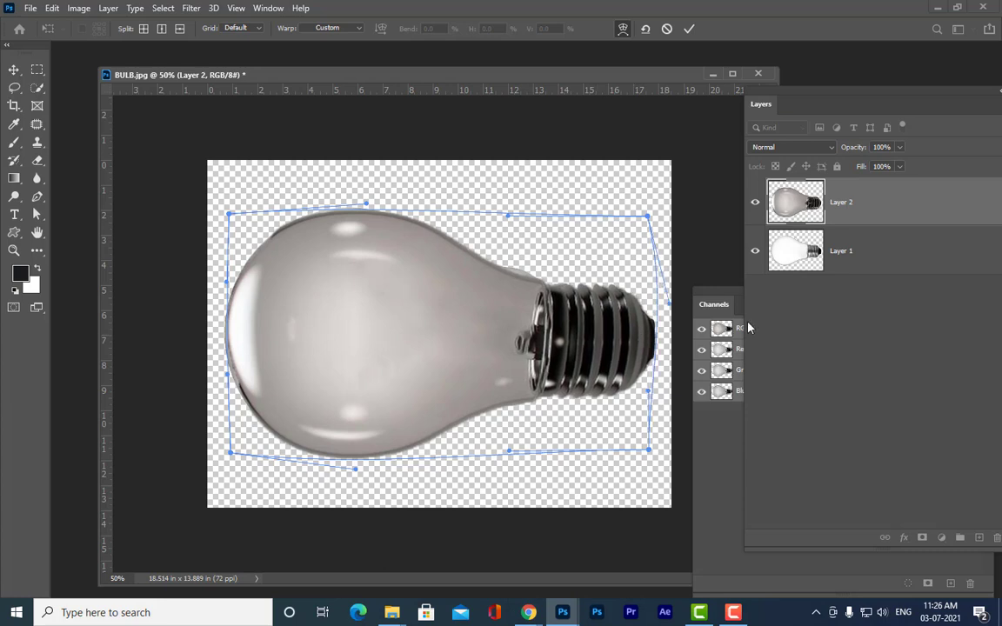
pyautogui.press('Return')
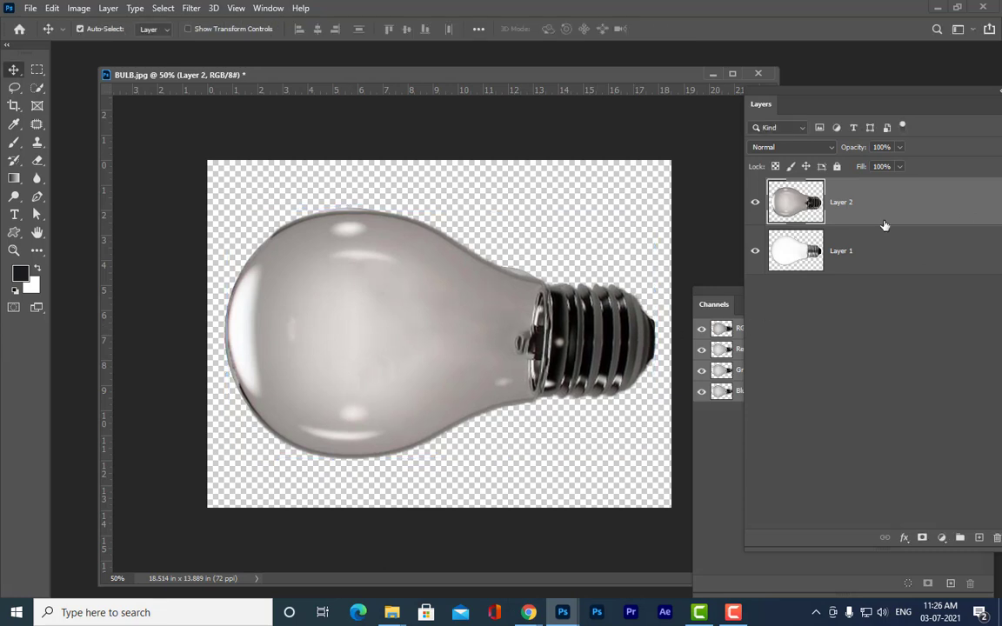
# Add a black layer mask that hides all of Layer 2, rearranging the Layers panel and BULB.jpg window for access.
pyautogui.moveTo(831, 102); pyautogui.dragTo(774, 110)
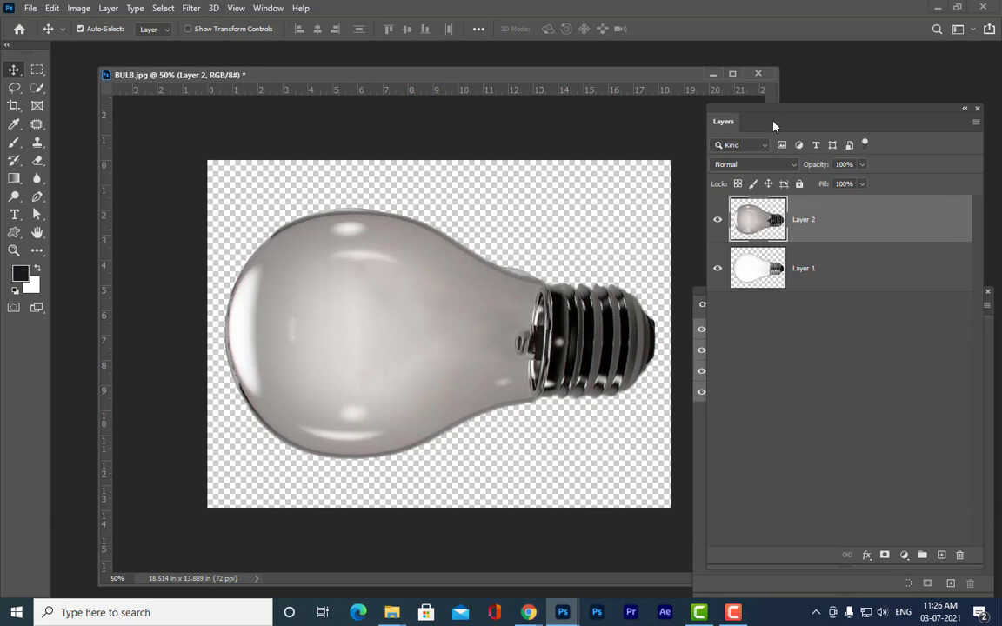
pyautogui.moveTo(564, 79); pyautogui.dragTo(550, 82)
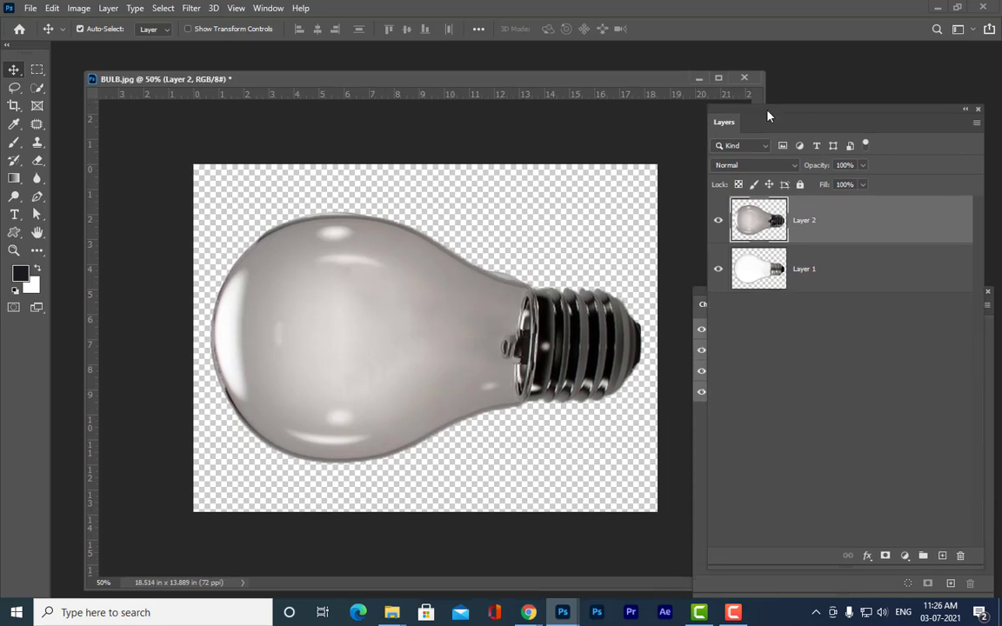
pyautogui.keyDown('alt'); pyautogui.click(885, 558); pyautogui.keyUp('alt')
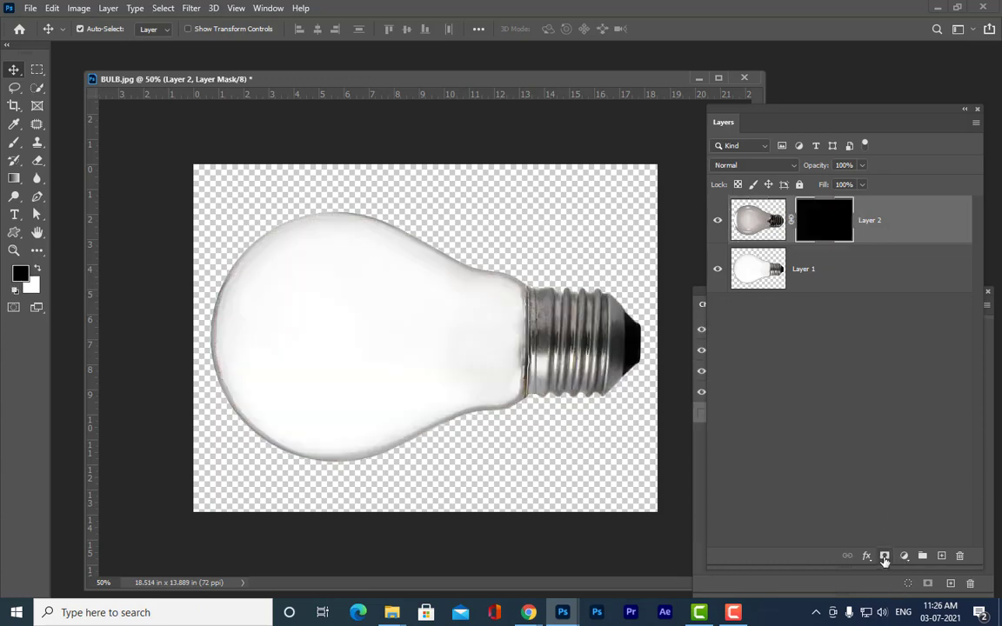
pyautogui.moveTo(798, 109); pyautogui.dragTo(809, 106)
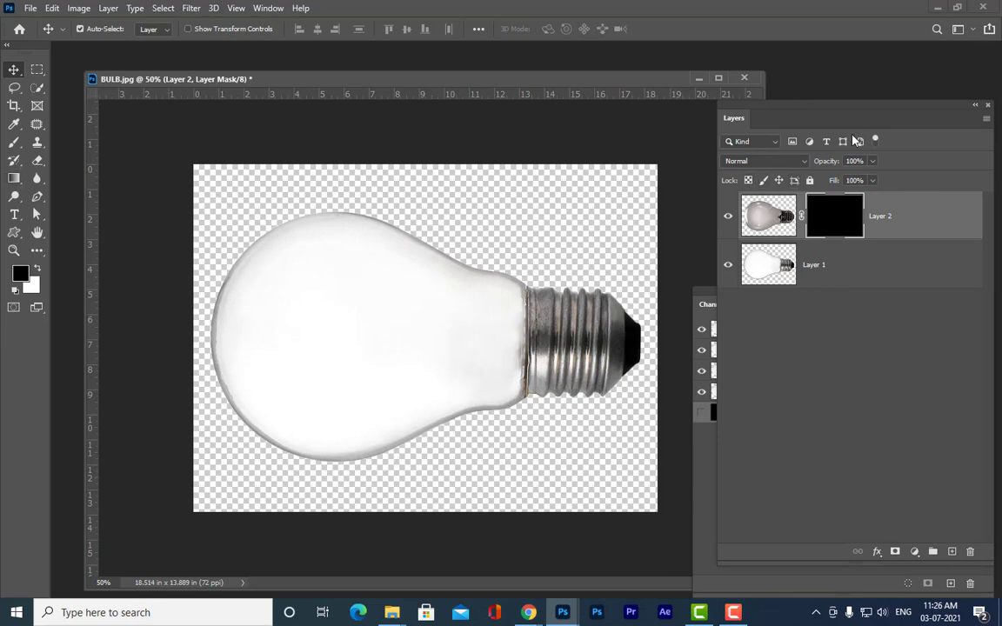
# Switch to the Brush Tool and enlarge the brush to 250 px, shifting the document window and Layers panel apart.
pyautogui.click(14, 142)
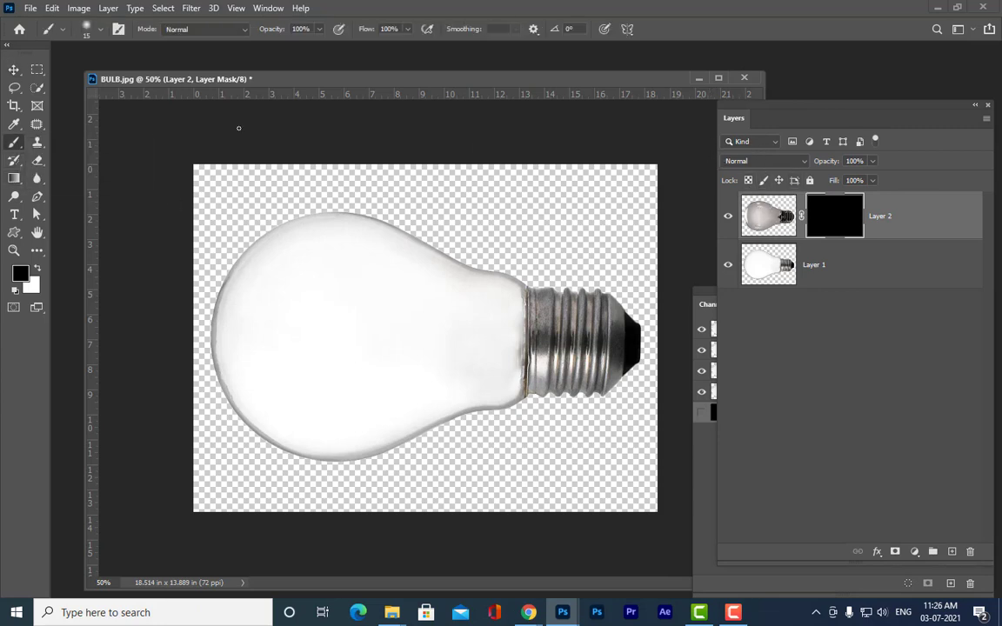
pyautogui.moveTo(399, 85); pyautogui.dragTo(418, 92)
pyautogui.moveTo(767, 112)
pyautogui.mouseDown()
pyautogui.moveTo(771, 90)
pyautogui.moveTo(783, 111)
pyautogui.mouseUp()
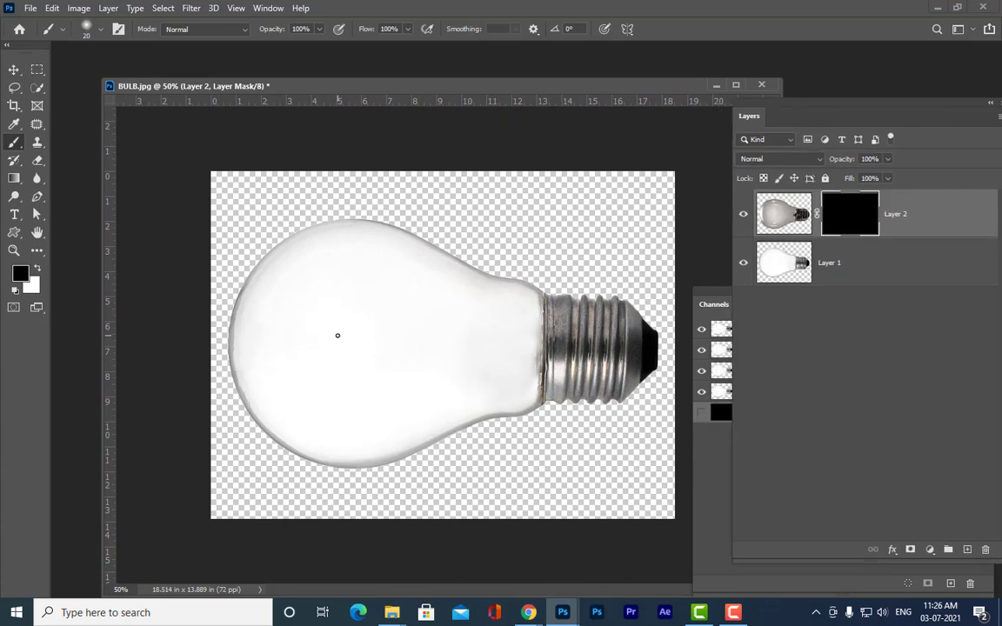
pyautogui.press(']')
pyautogui.press(']')
pyautogui.press(']')
pyautogui.press(']')
pyautogui.press(']')
pyautogui.press(']')
pyautogui.press(']')
pyautogui.press(']')
pyautogui.press(']')
pyautogui.press(']')
pyautogui.press(']')
pyautogui.press(']')
# Set Layer 2's blend mode to Multiply and make its image thumbnail active instead of the mask.
pyautogui.click(783, 159)
pyautogui.click(773, 215)
pyautogui.click(799, 229)
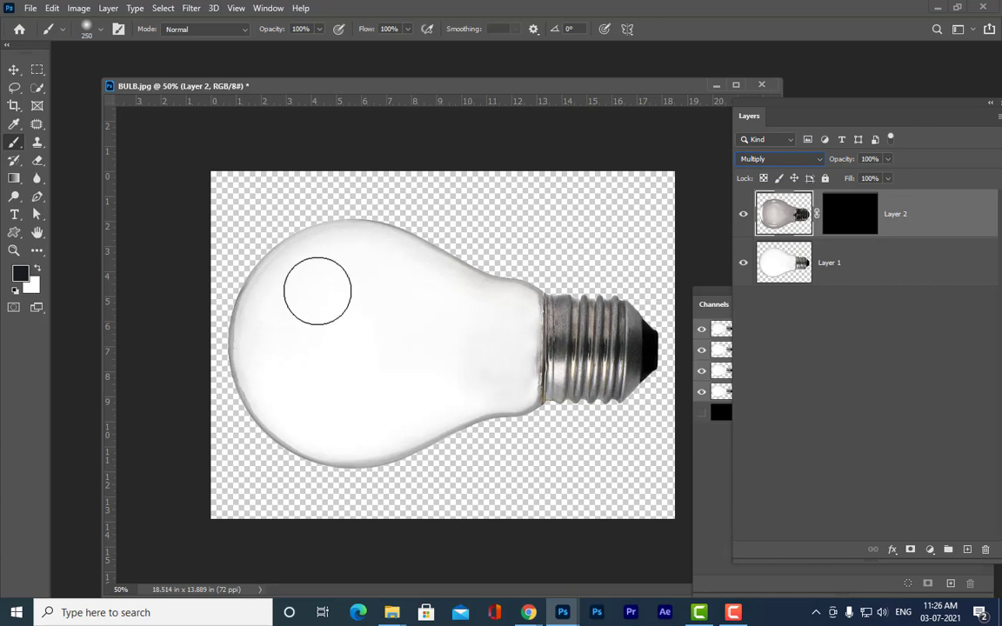
# Paint white with the soft 250 px brush on Layer 2's mask to reveal the grey glass across the bulb.
pyautogui.click(38, 270)
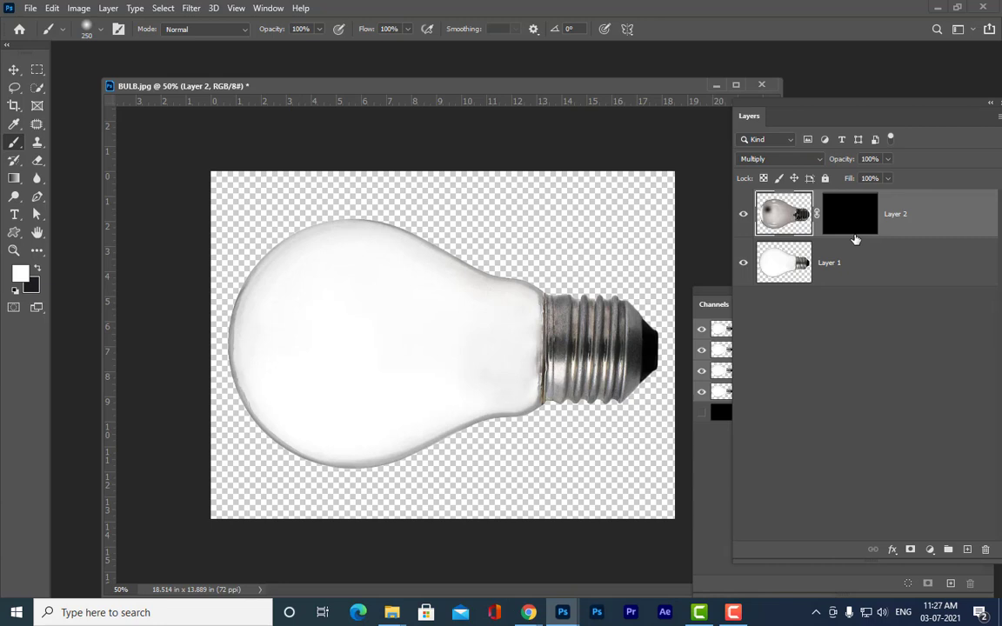
pyautogui.click(857, 216)
pyautogui.press('x')
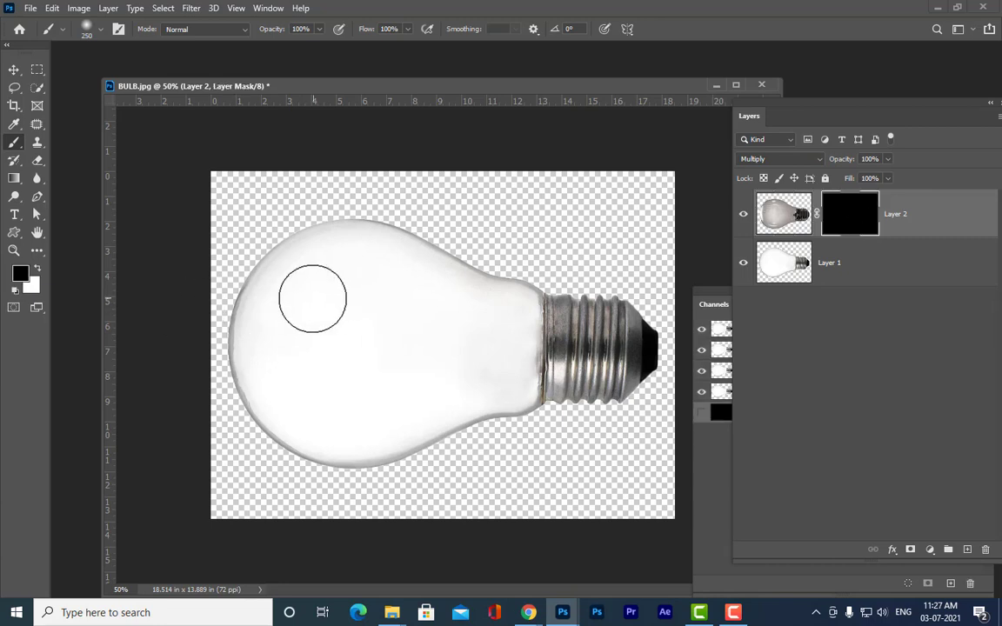
pyautogui.click(37, 269)
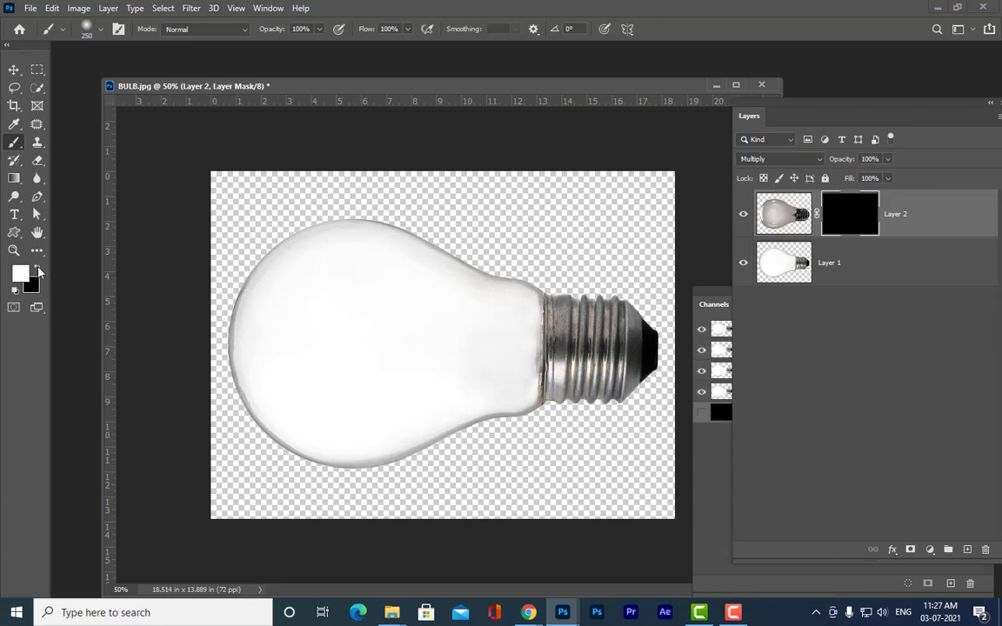
pyautogui.moveTo(312, 301)
pyautogui.mouseDown()
pyautogui.moveTo(299, 284)
pyautogui.moveTo(399, 275)
pyautogui.moveTo(501, 322)
pyautogui.moveTo(485, 314)
pyautogui.mouseUp()
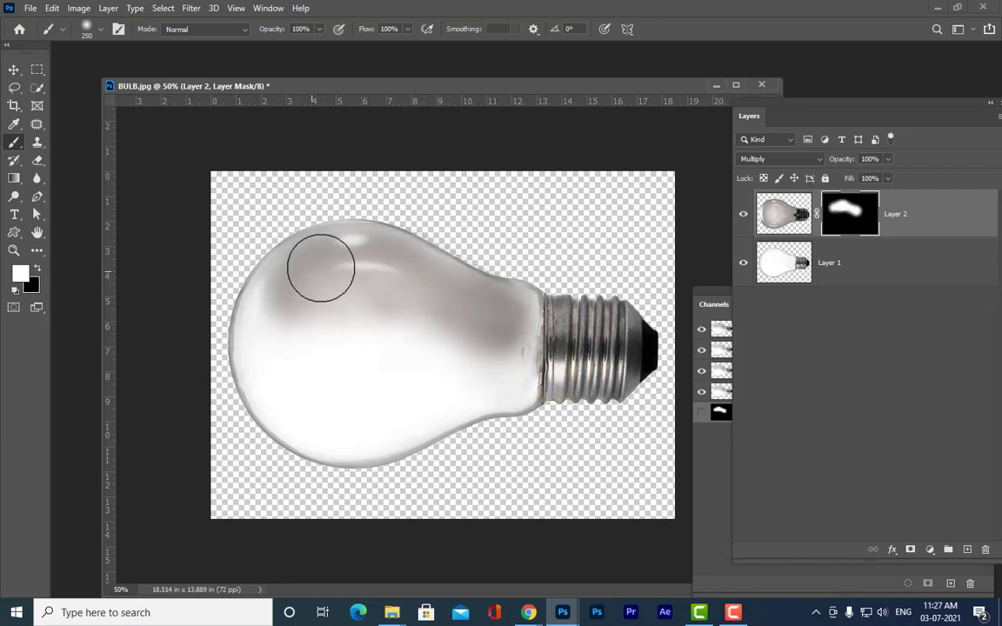
pyautogui.moveTo(312, 283)
pyautogui.mouseDown()
pyautogui.moveTo(277, 322)
pyautogui.moveTo(288, 315)
pyautogui.moveTo(331, 349)
pyautogui.moveTo(348, 333)
pyautogui.moveTo(419, 340)
pyautogui.mouseUp()
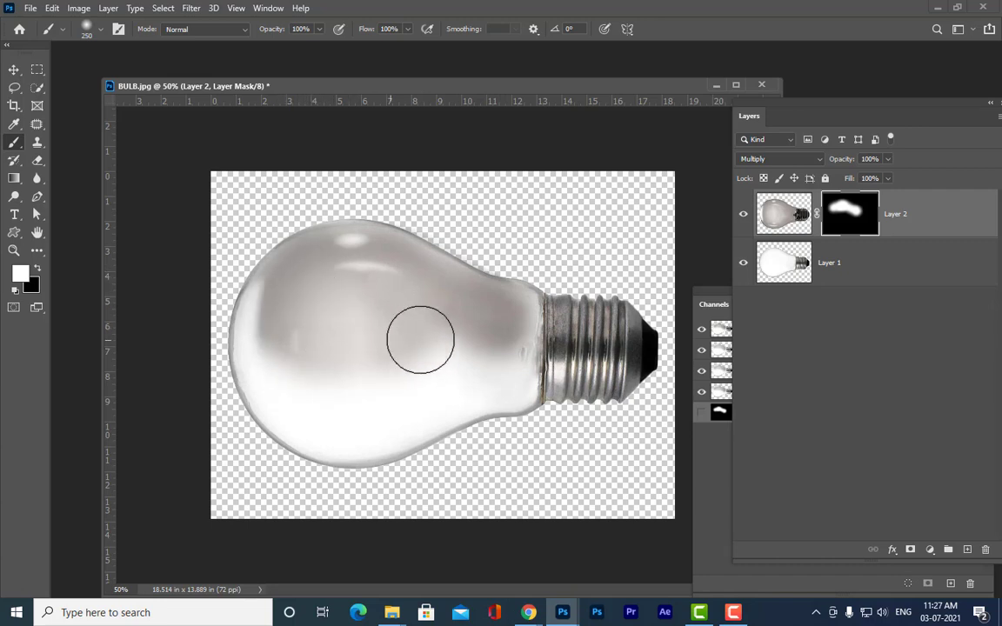
pyautogui.moveTo(324, 396)
pyautogui.mouseDown()
pyautogui.moveTo(302, 398)
pyautogui.moveTo(308, 403)
pyautogui.moveTo(261, 324)
pyautogui.mouseUp()
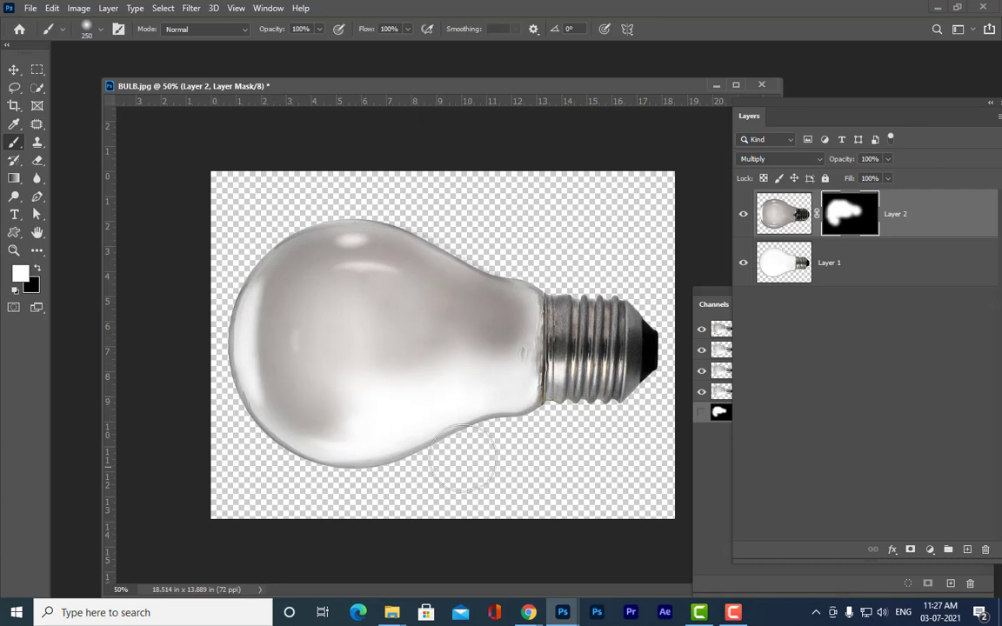
pyautogui.moveTo(377, 397)
pyautogui.mouseDown()
pyautogui.moveTo(357, 403)
pyautogui.moveTo(431, 448)
pyautogui.moveTo(387, 409)
pyautogui.moveTo(494, 360)
pyautogui.moveTo(358, 410)
pyautogui.moveTo(383, 414)
pyautogui.moveTo(360, 414)
pyautogui.moveTo(441, 396)
pyautogui.moveTo(490, 347)
pyautogui.moveTo(442, 380)
pyautogui.moveTo(347, 414)
pyautogui.moveTo(320, 409)
pyautogui.moveTo(295, 374)
pyautogui.mouseUp()
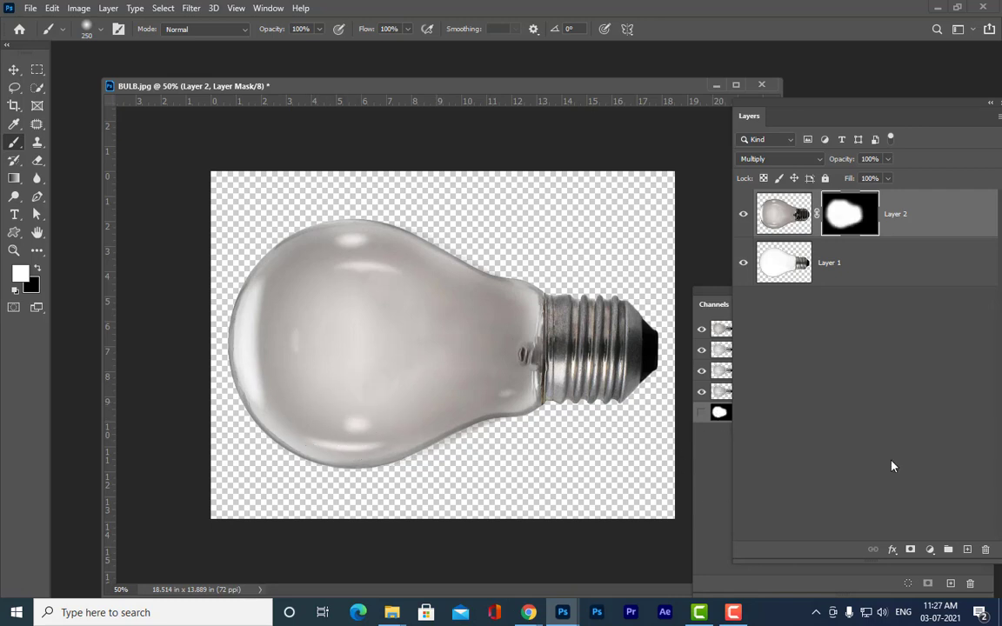
# Reduce the opacity of Layer 2's grey bulb image to 66%.
pyautogui.click(794, 206)
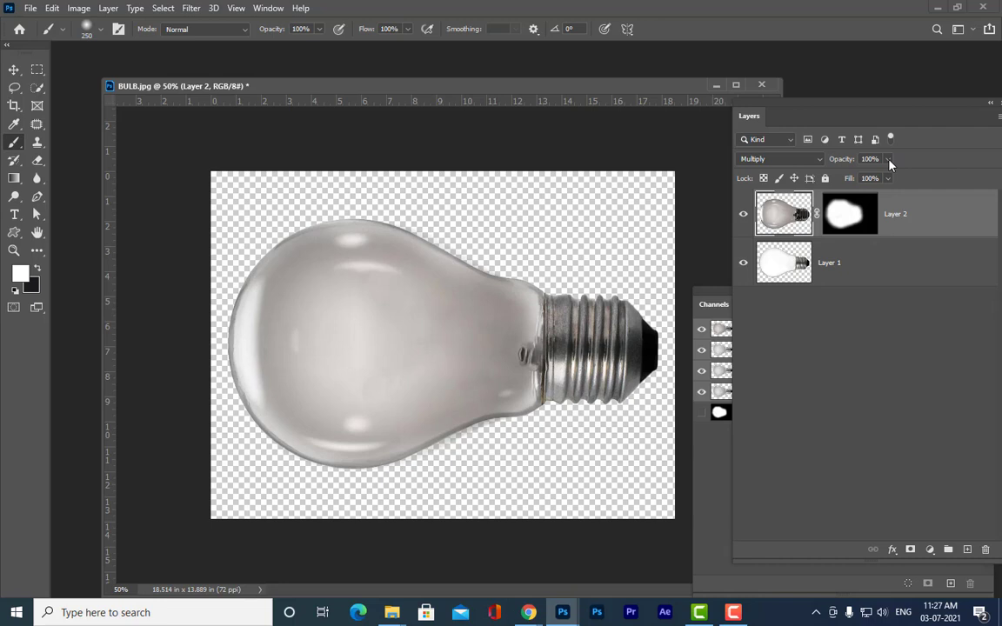
pyautogui.click(888, 160)
pyautogui.moveTo(874, 179); pyautogui.dragTo(867, 178)
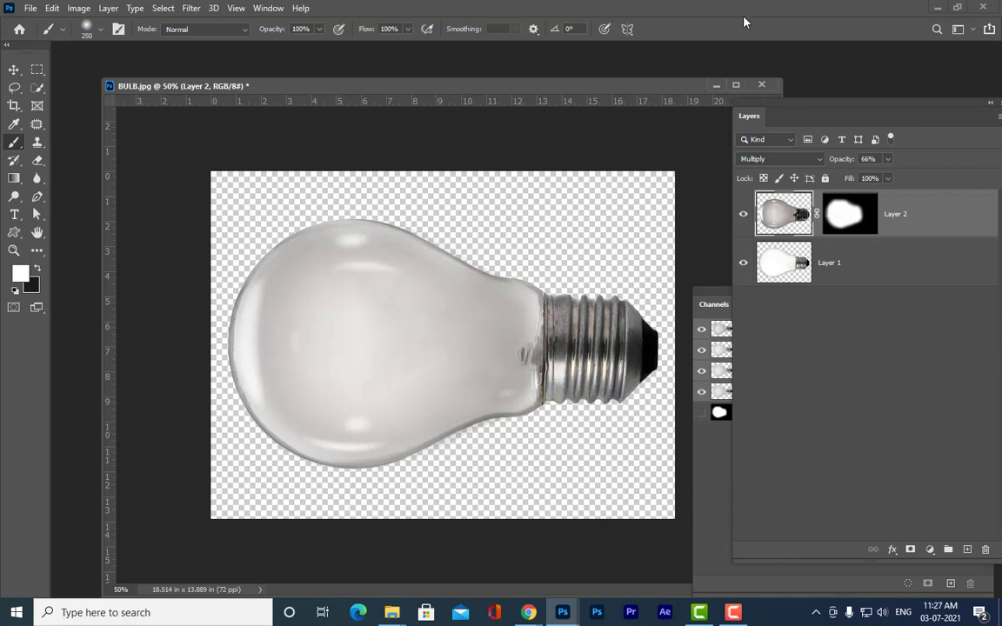
pyautogui.moveTo(776, 104); pyautogui.dragTo(796, 103)
# Open the WATER image from the photoshop ref images folder.
pyautogui.click(14, 70)
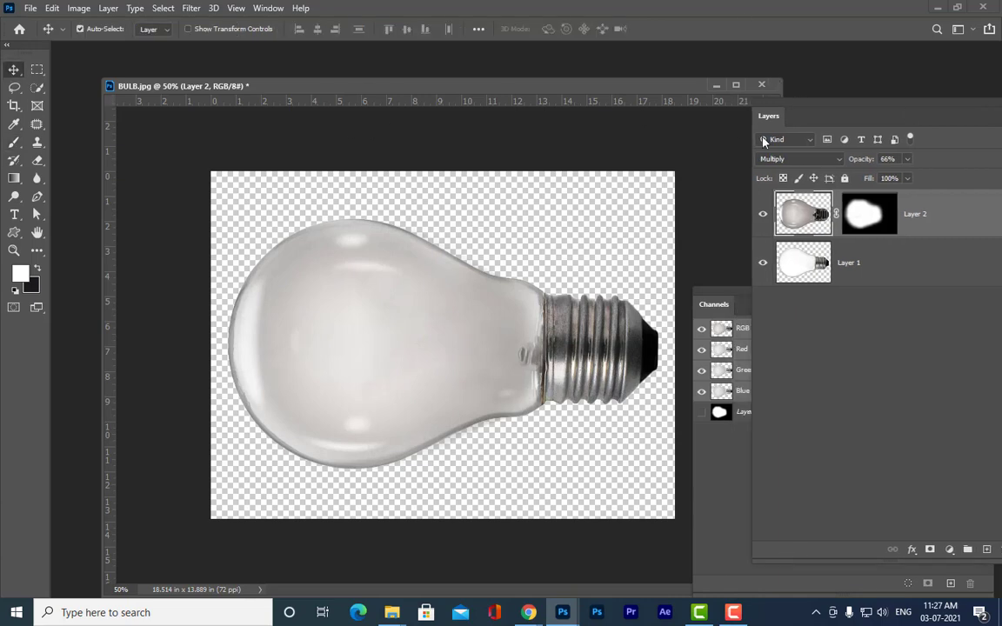
pyautogui.hotkey('ctrl', 'o')
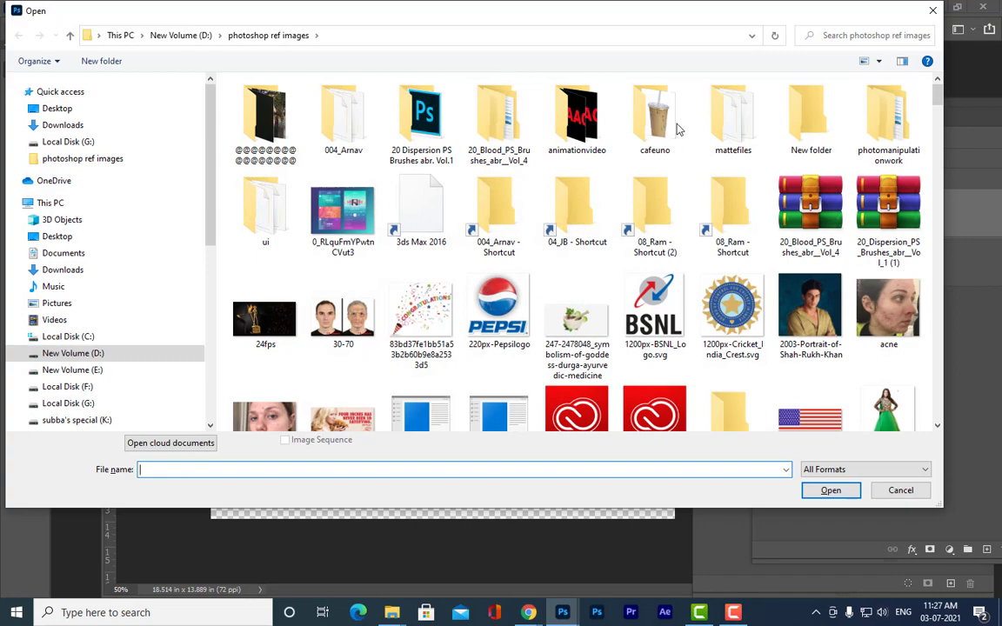
pyautogui.scroll(-3, 853, 224)
pyautogui.scroll(-10, 853, 224)
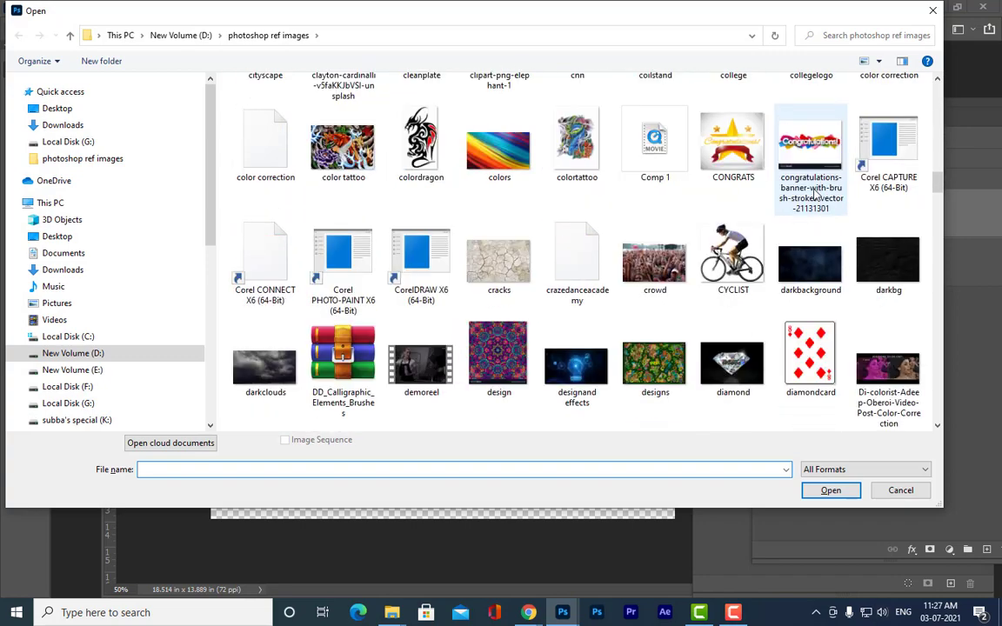
pyautogui.scroll(-6, 835, 174)
pyautogui.scroll(-6, 783, 187)
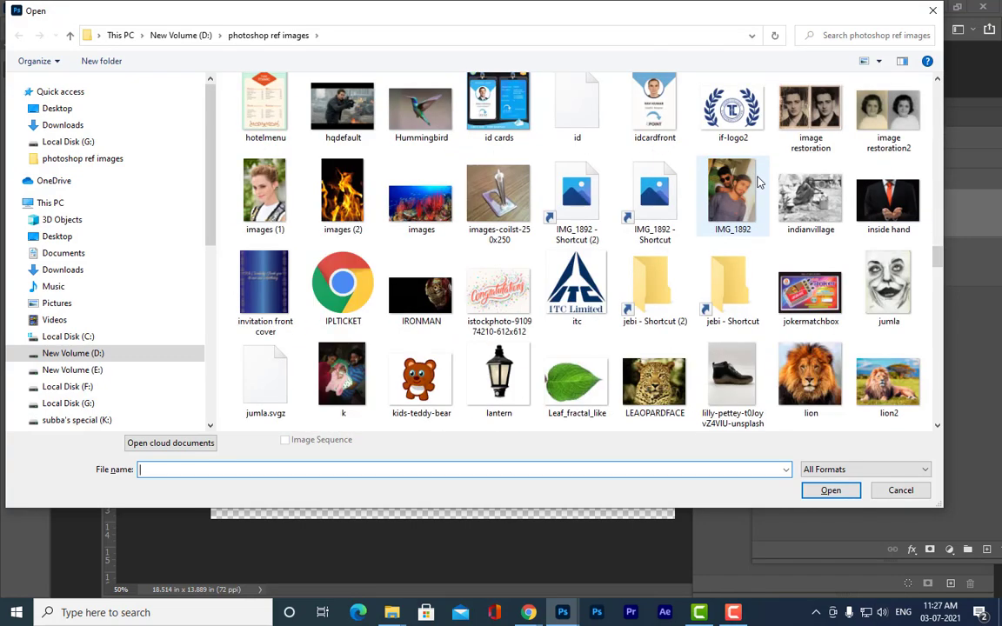
pyautogui.scroll(-5, 758, 182)
pyautogui.scroll(3, 757, 182)
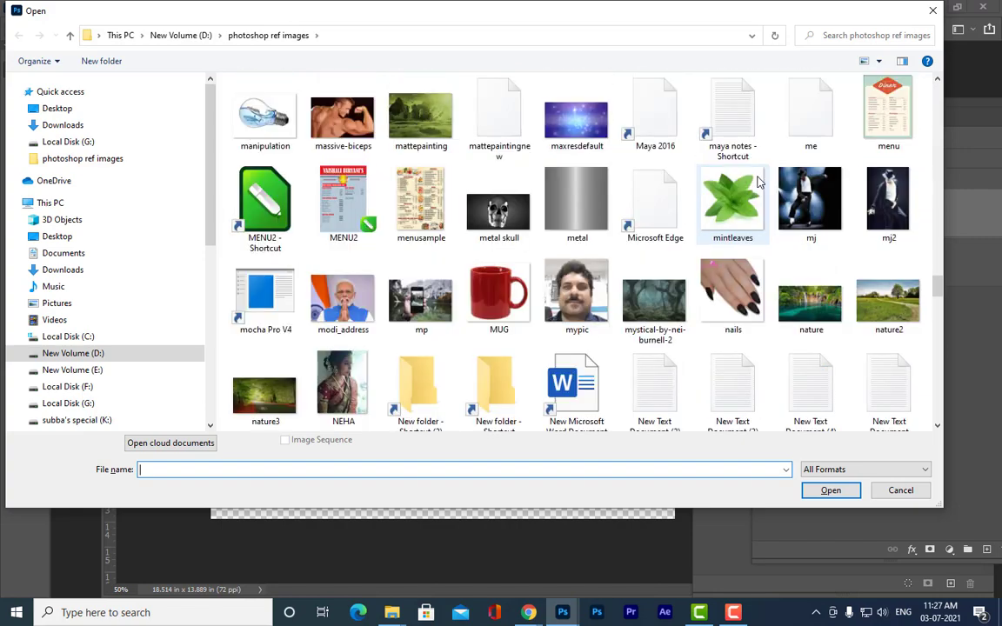
pyautogui.scroll(-15, 758, 182)
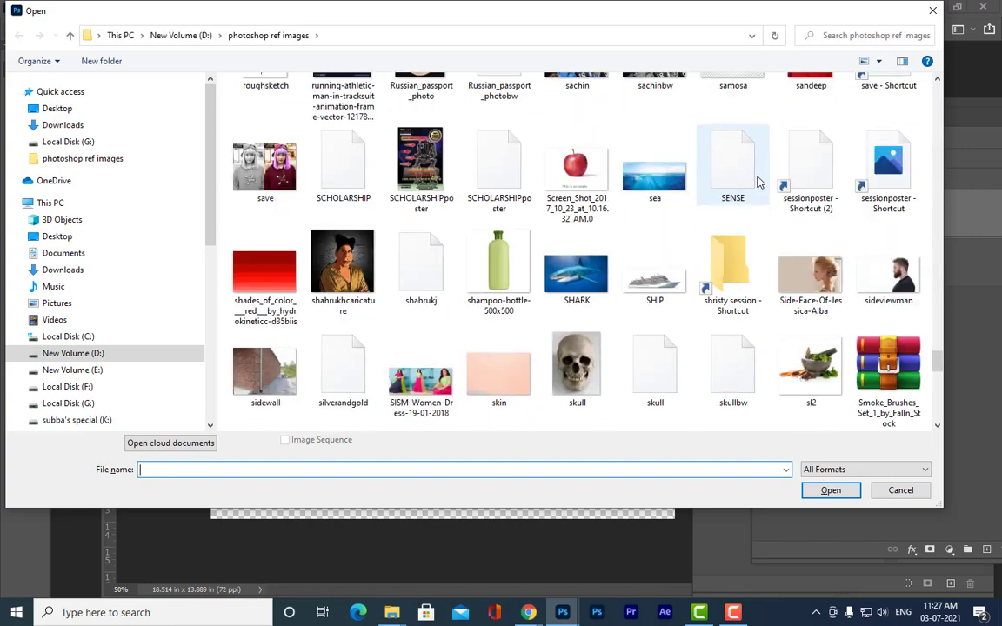
pyautogui.scroll(-6, 661, 183)
pyautogui.scroll(-2, 503, 255)
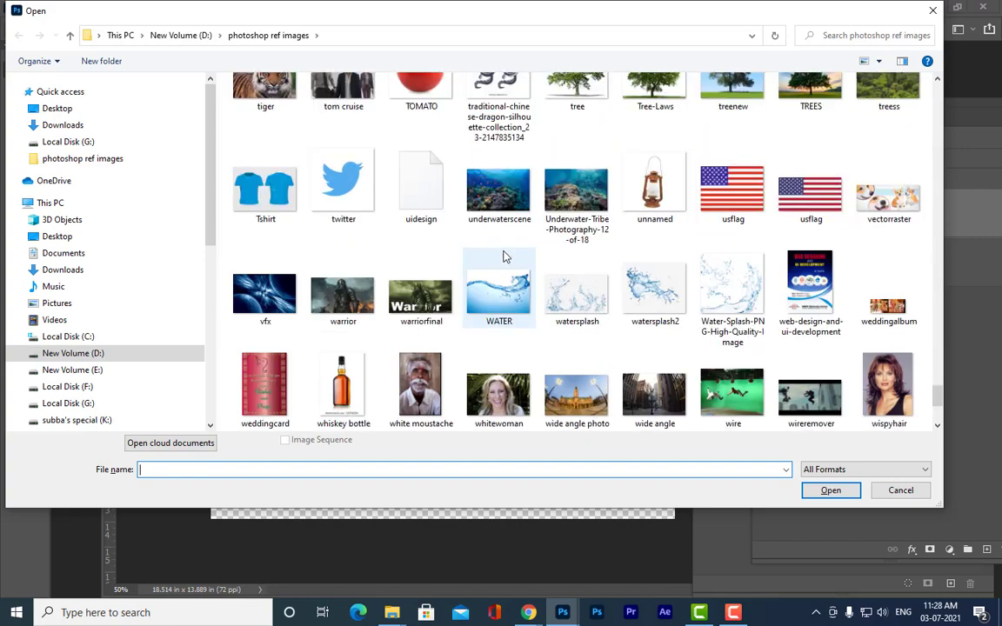
pyautogui.click(501, 261)
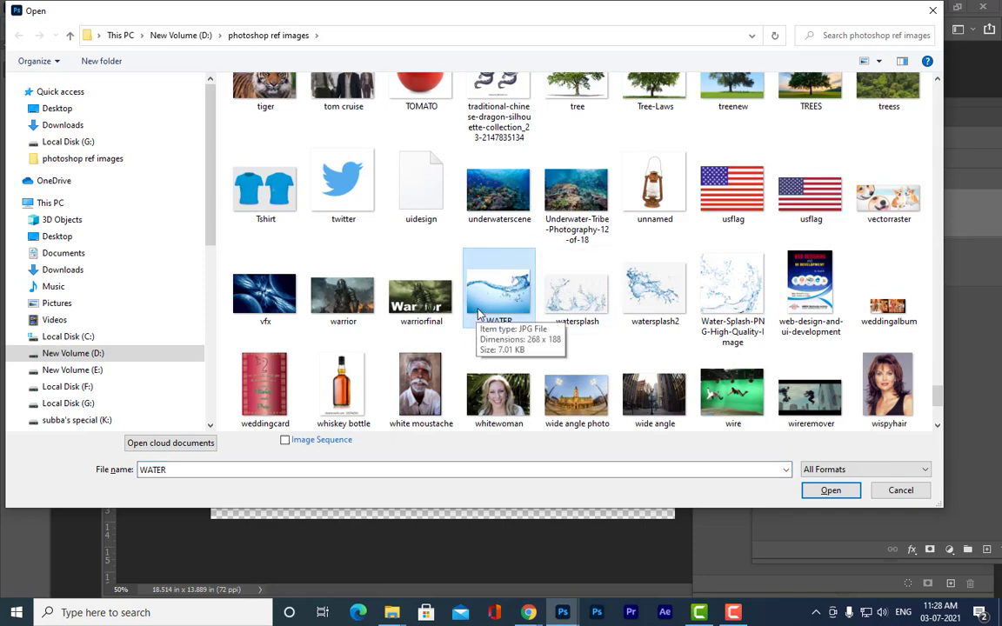
pyautogui.click(829, 492)
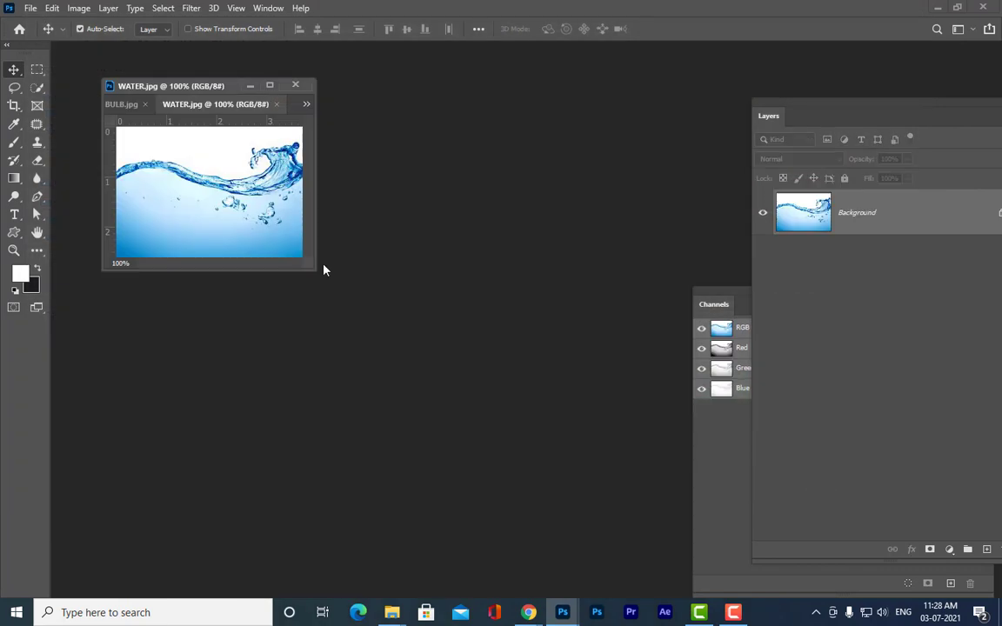
# Enlarge the WATER.jpg document window and convert the locked background into a regular layer with the default settings.
pyautogui.moveTo(311, 268); pyautogui.dragTo(712, 597)
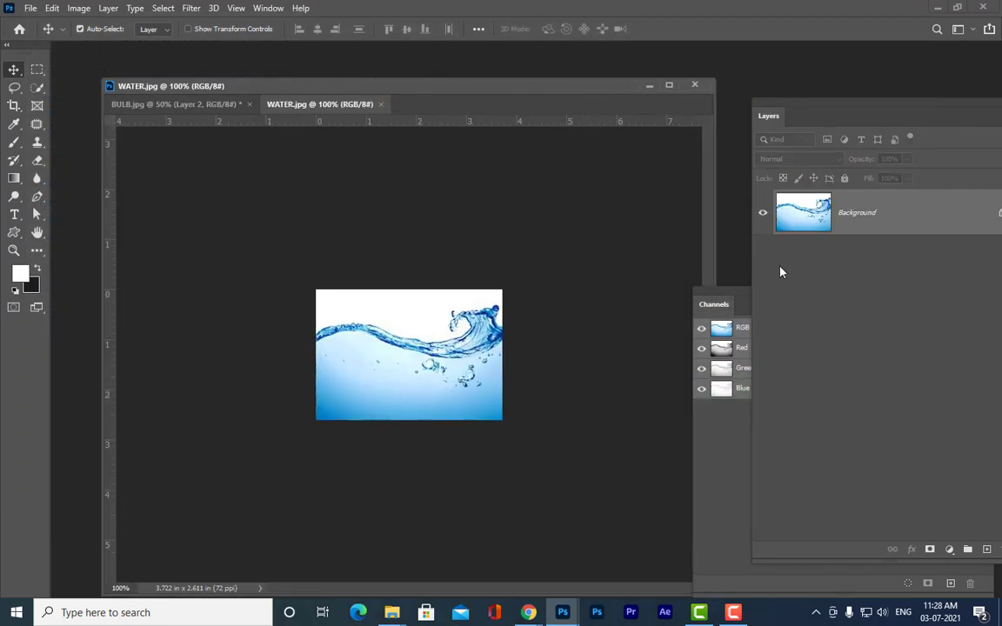
pyautogui.hotkey('ctrl', '+')
pyautogui.doubleClick(801, 213)
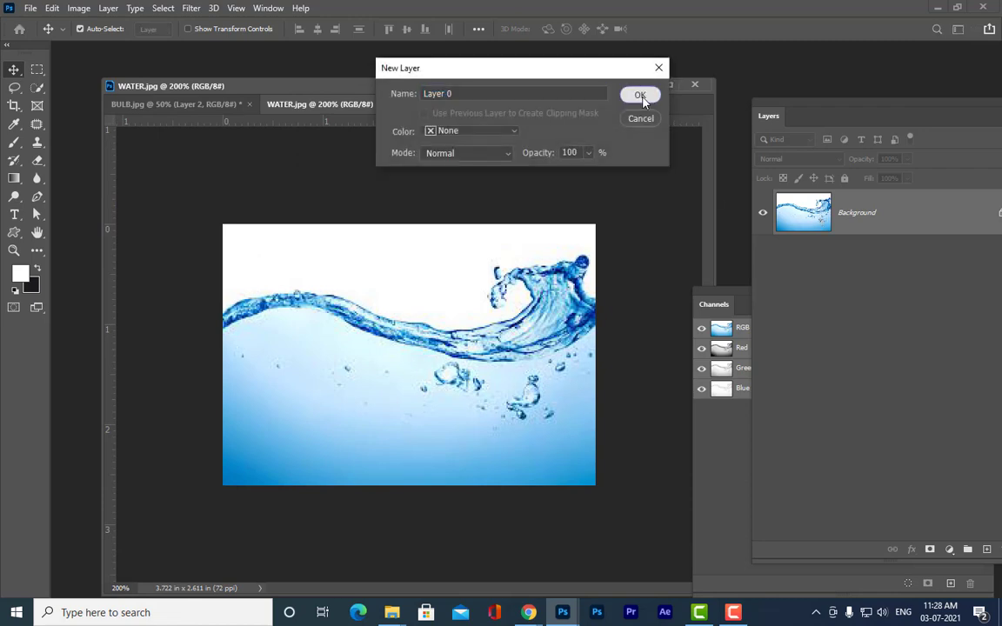
pyautogui.click(640, 96)
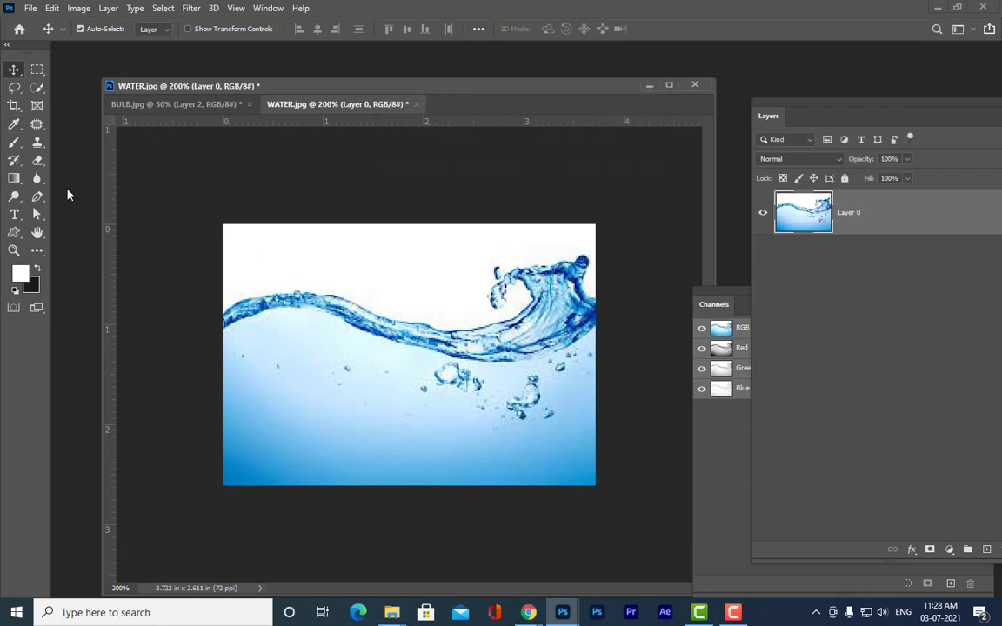
# Erase the white area above the water wave with the Magic Eraser Tool.
pyautogui.moveTo(392, 88); pyautogui.dragTo(433, 91)
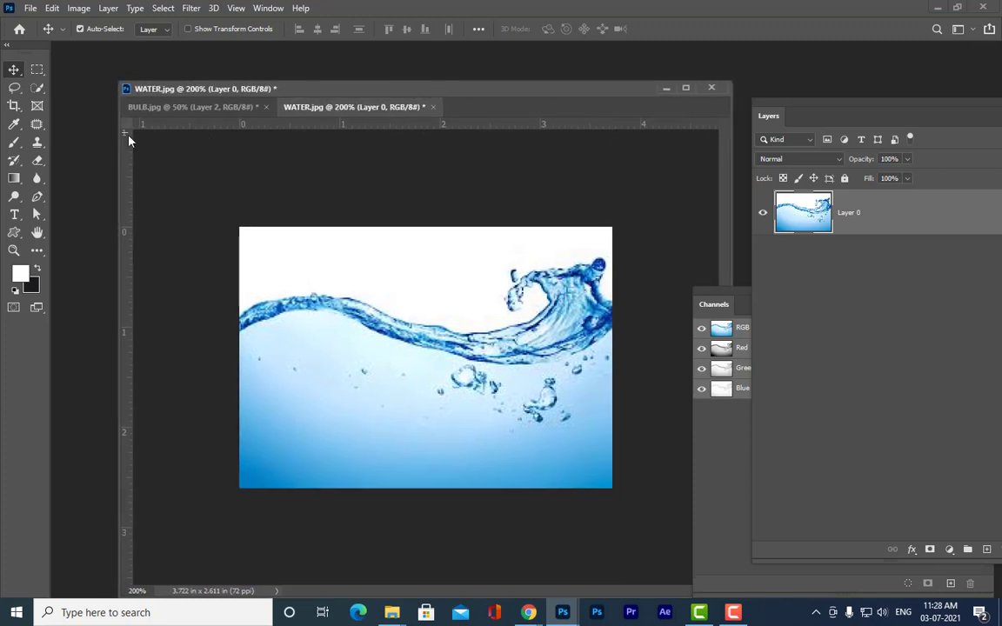
pyautogui.click(38, 160)
pyautogui.rightClick(38, 160)
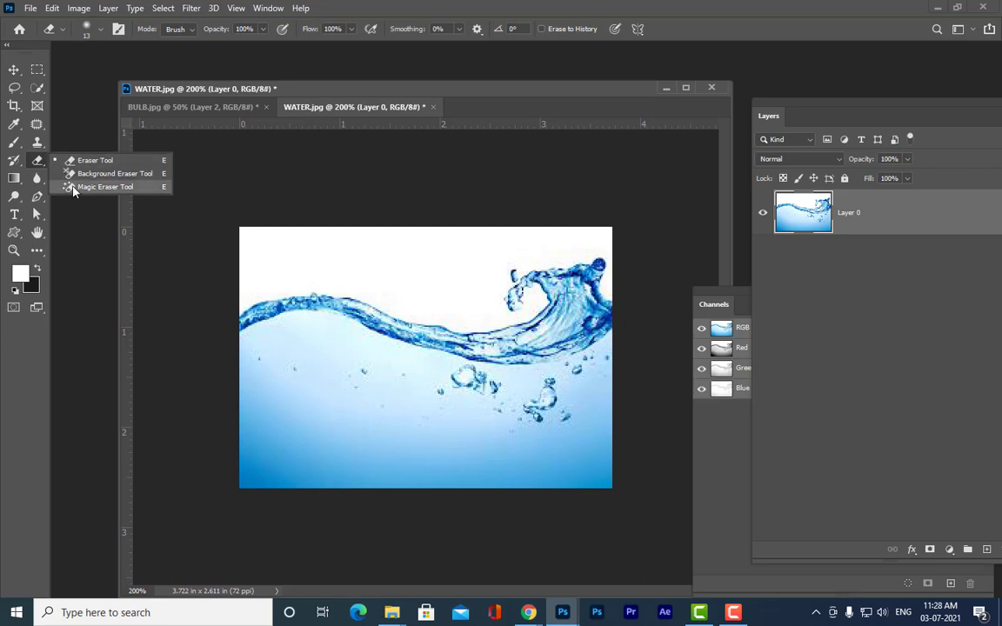
pyautogui.click(87, 170)
pyautogui.click(303, 240)
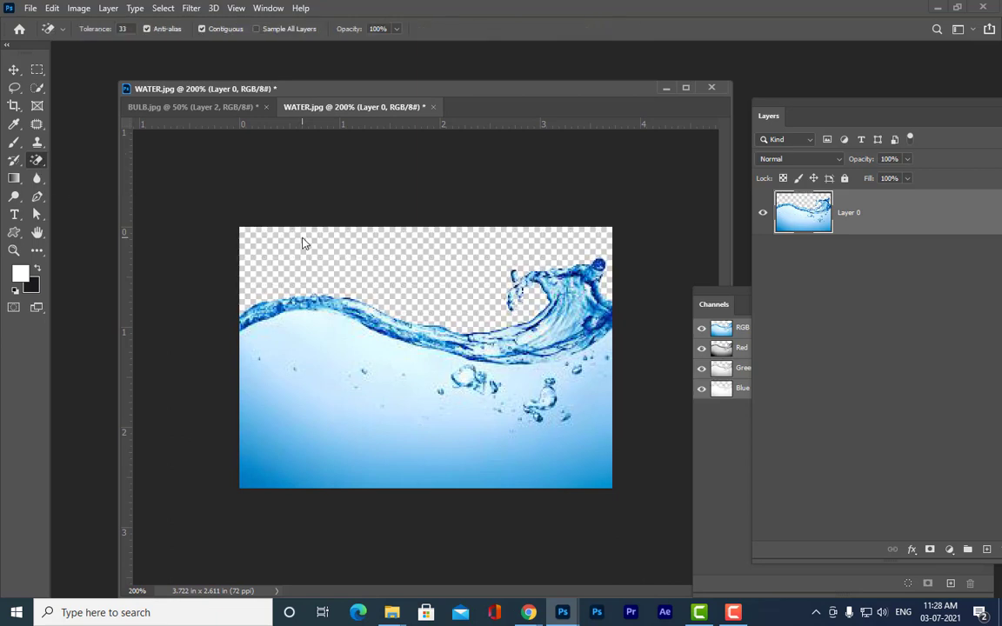
# Move the water into BULB.jpg and scale it to about 345% width and 329% height over the bulb's lower half.
pyautogui.click(13, 70)
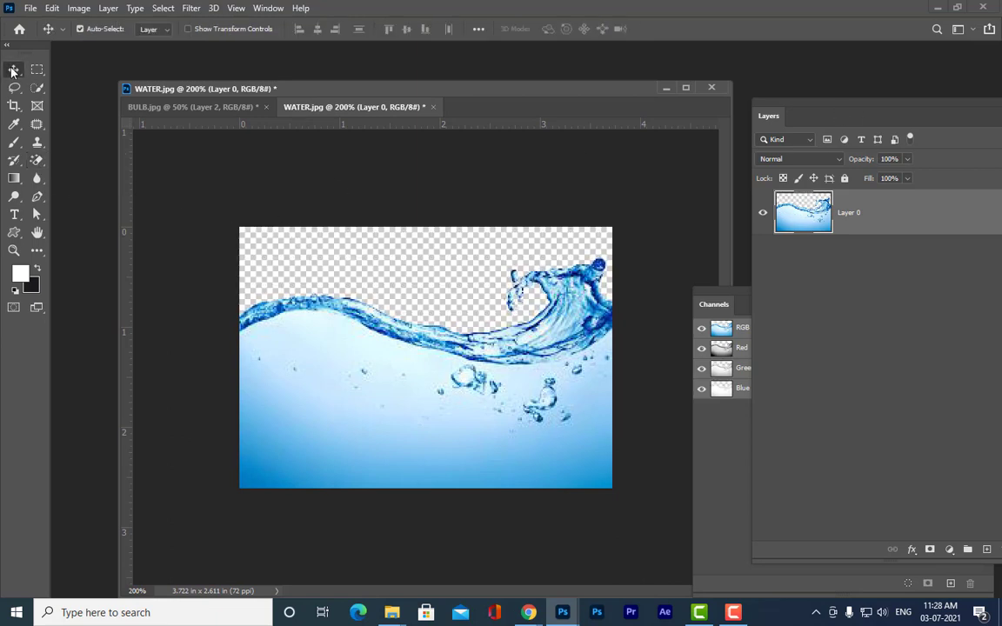
pyautogui.moveTo(400, 379)
pyautogui.mouseDown()
pyautogui.moveTo(218, 113)
pyautogui.moveTo(353, 369)
pyautogui.moveTo(387, 384)
pyautogui.moveTo(335, 349)
pyautogui.moveTo(363, 386)
pyautogui.moveTo(486, 468)
pyautogui.moveTo(492, 442)
pyautogui.moveTo(411, 392)
pyautogui.mouseUp()
pyautogui.hotkey('ctrl', 't')
pyautogui.moveTo(526, 473); pyautogui.dragTo(492, 419)
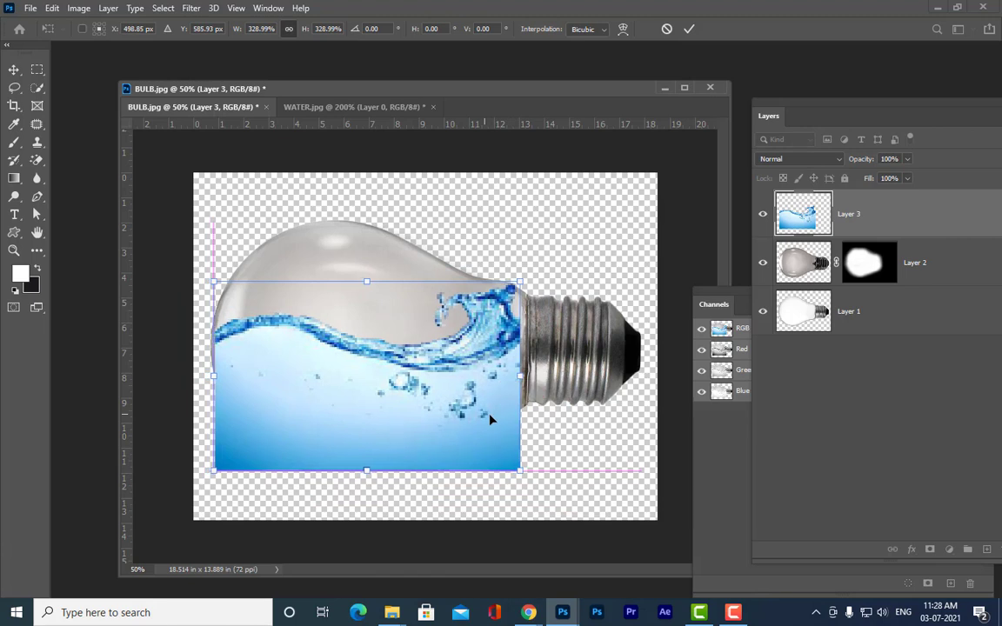
pyautogui.moveTo(519, 377); pyautogui.dragTo(525, 377)
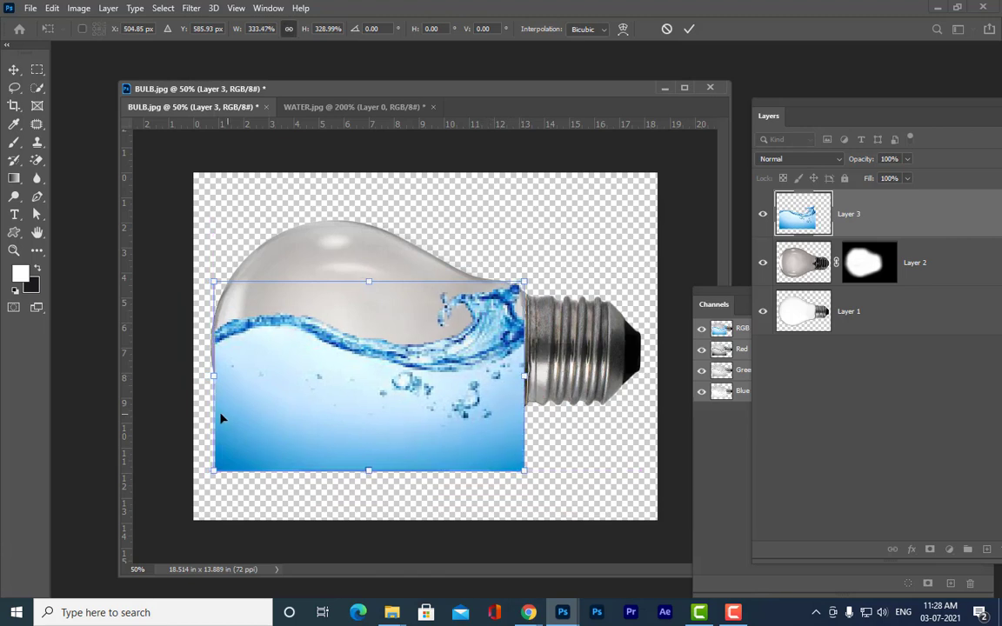
pyautogui.moveTo(213, 377); pyautogui.dragTo(203, 377)
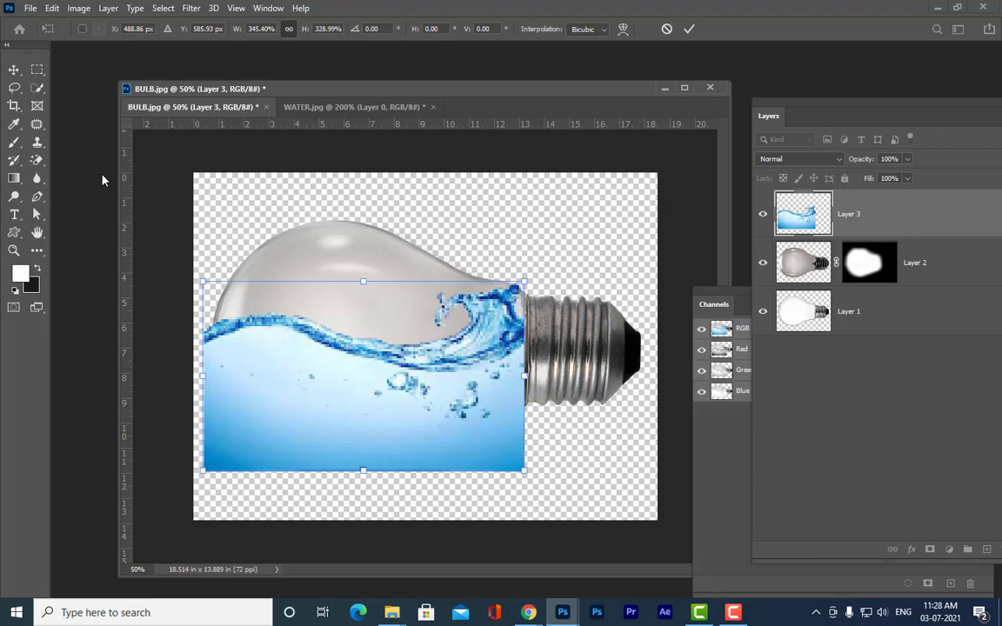
# Warp the water layer so its lower edge curves around the glass and its sides and upper corners follow the bulb.
pyautogui.click(622, 29)
pyautogui.moveTo(526, 475); pyautogui.dragTo(525, 416)
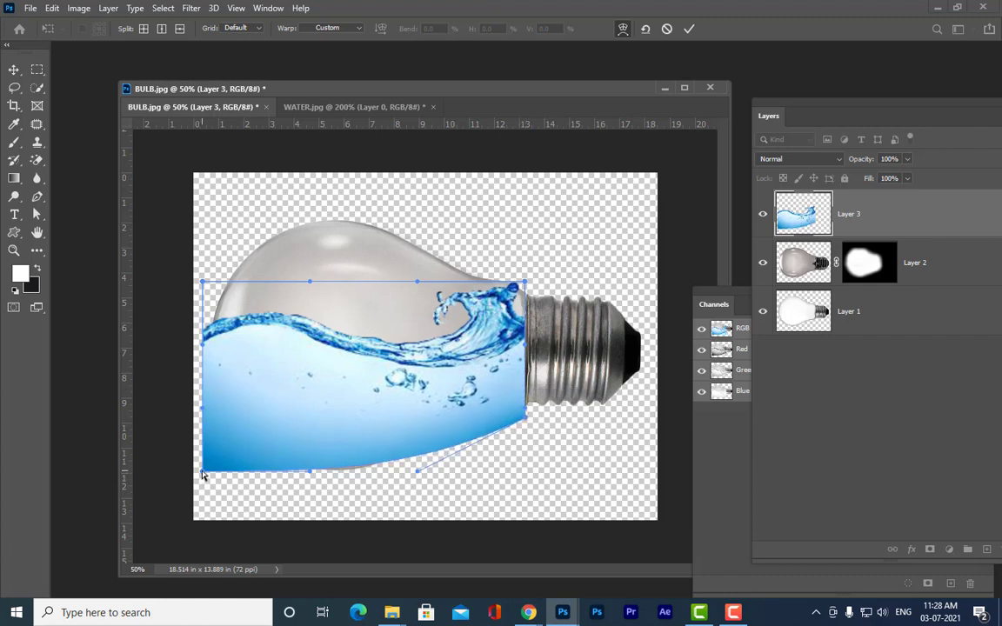
pyautogui.moveTo(201, 474); pyautogui.dragTo(212, 449)
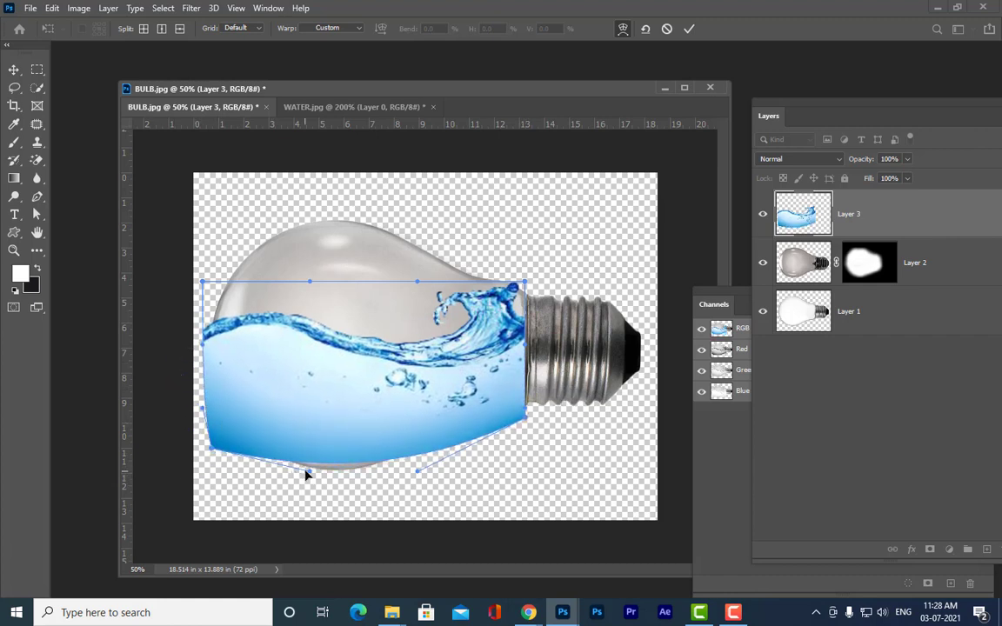
pyautogui.moveTo(306, 474); pyautogui.dragTo(313, 495)
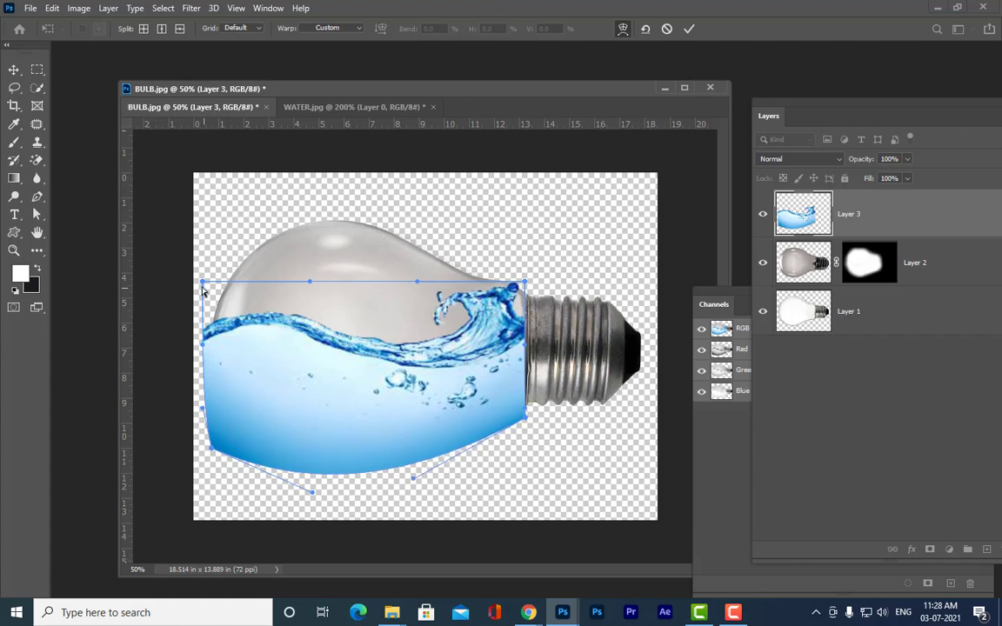
pyautogui.moveTo(202, 282); pyautogui.dragTo(206, 268)
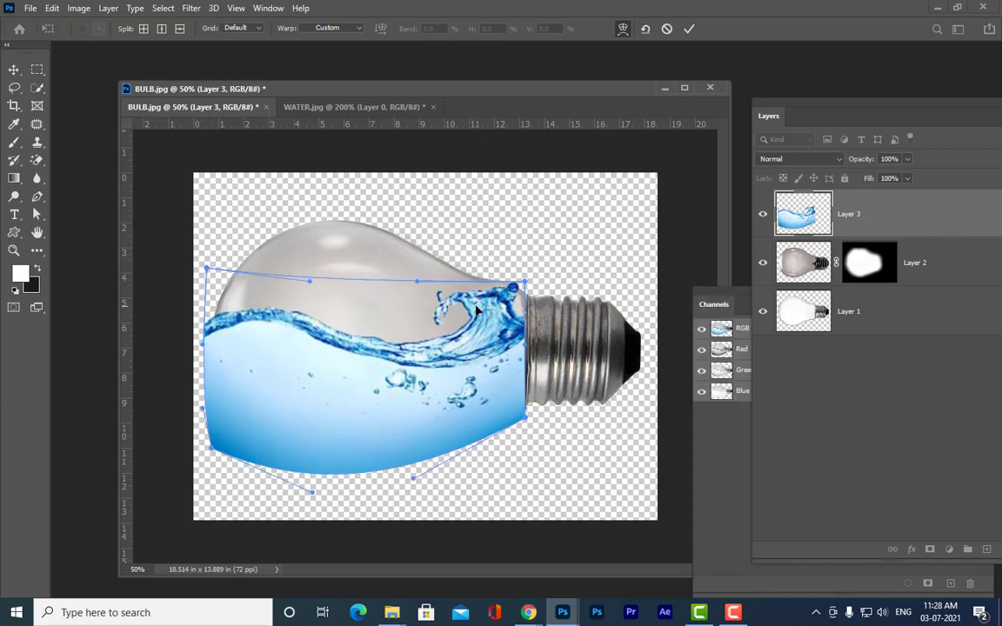
pyautogui.moveTo(526, 284); pyautogui.dragTo(526, 290)
pyautogui.moveTo(210, 450); pyautogui.dragTo(210, 438)
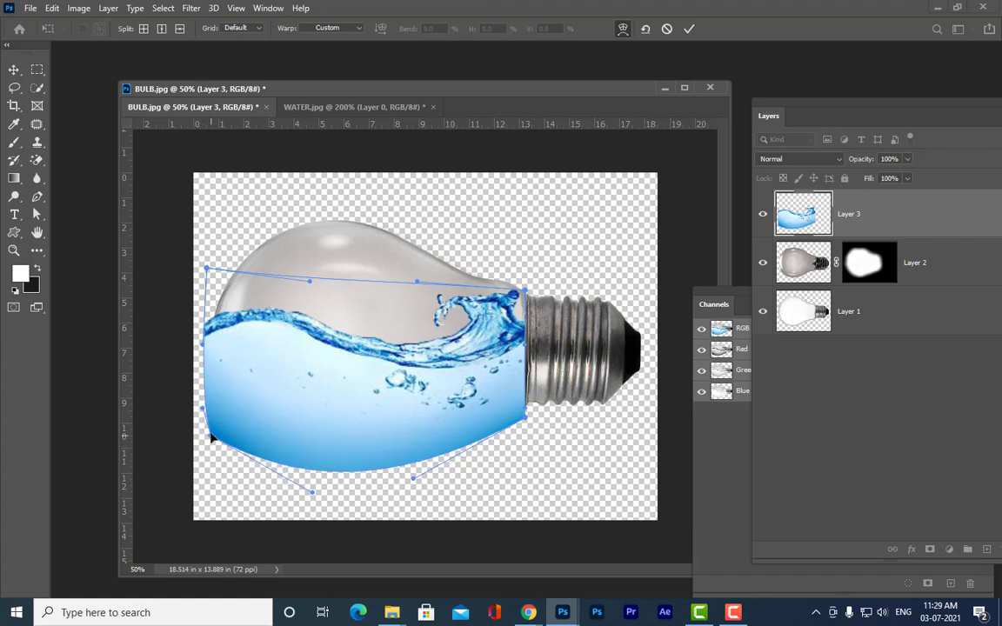
pyautogui.moveTo(204, 348); pyautogui.dragTo(199, 348)
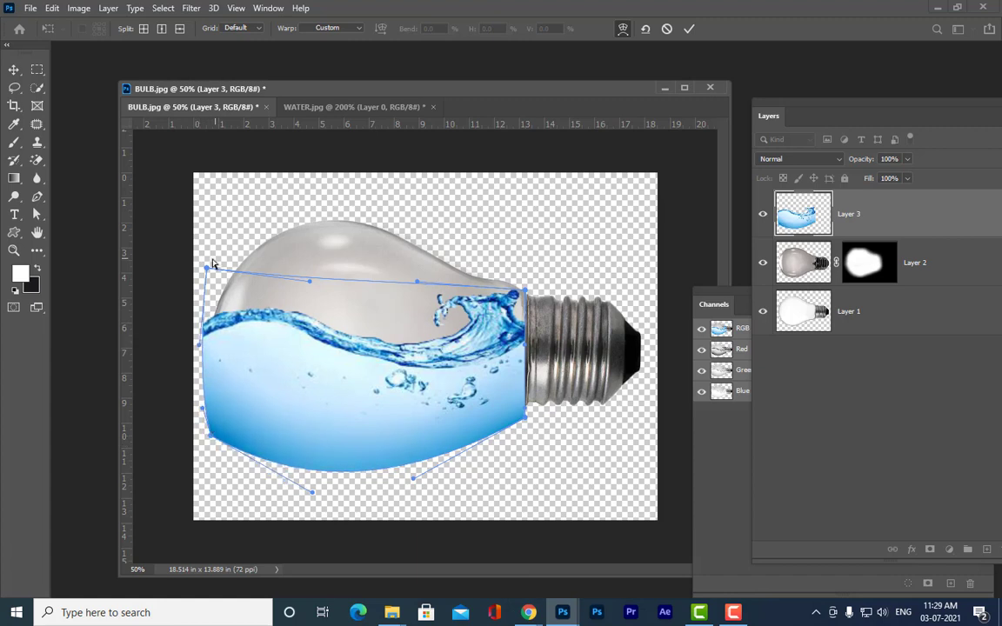
pyautogui.moveTo(209, 272); pyautogui.dragTo(213, 269)
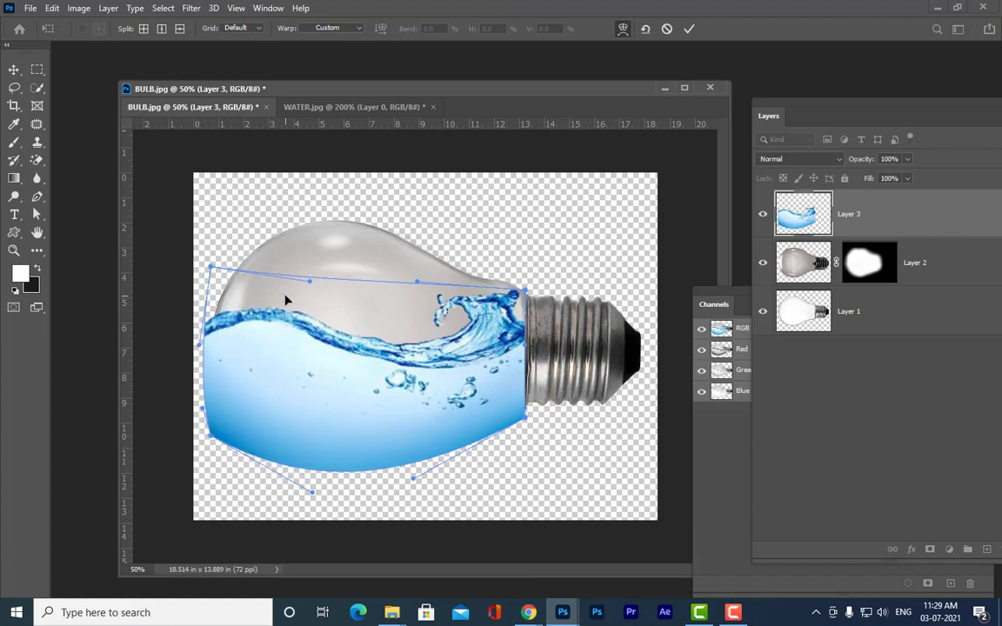
pyautogui.press('Return')
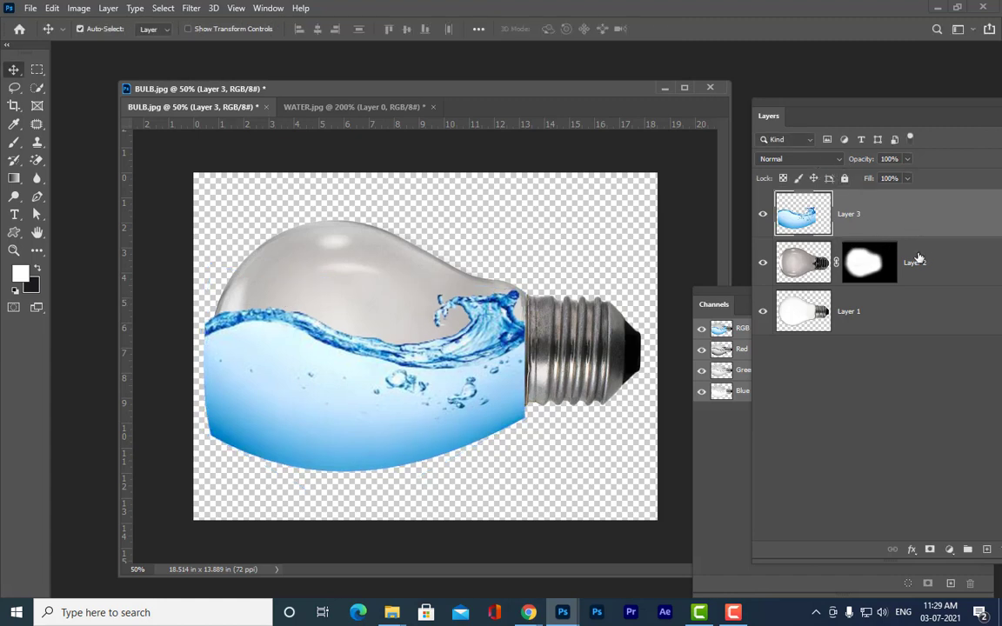
# Place Layer 3 beneath Layer 2, clipped to Layer 1, and set its blend mode to Multiply.
pyautogui.moveTo(948, 208); pyautogui.dragTo(940, 269)
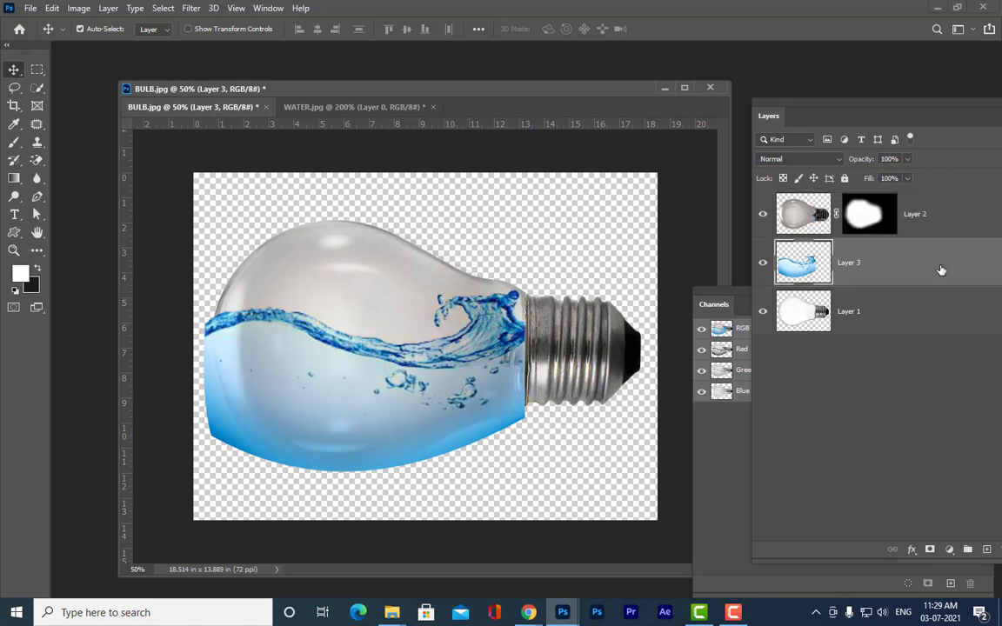
pyautogui.keyDown('alt'); pyautogui.click(951, 287); pyautogui.keyUp('alt')
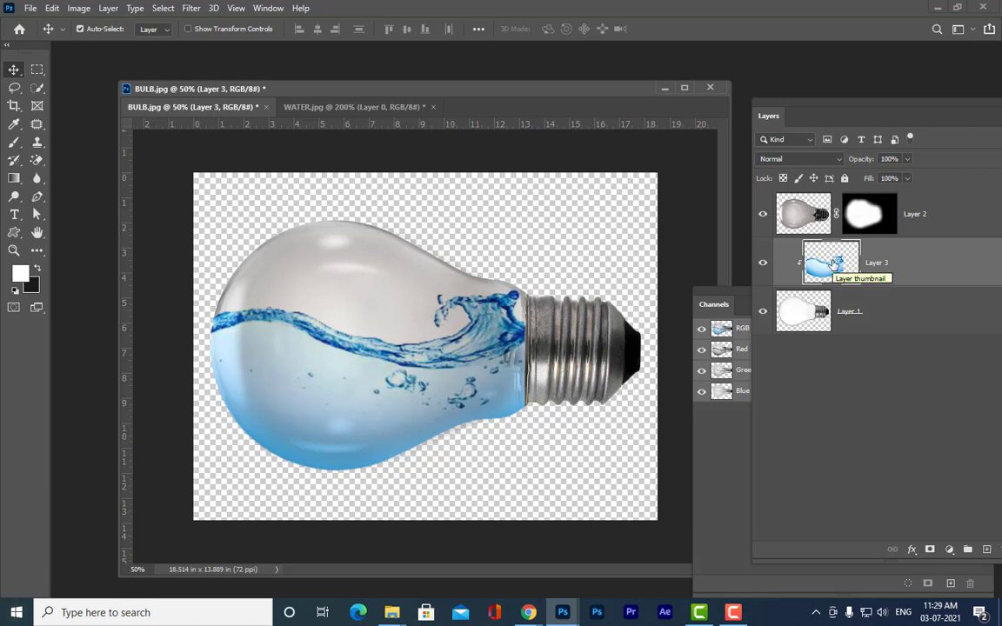
pyautogui.click(801, 159)
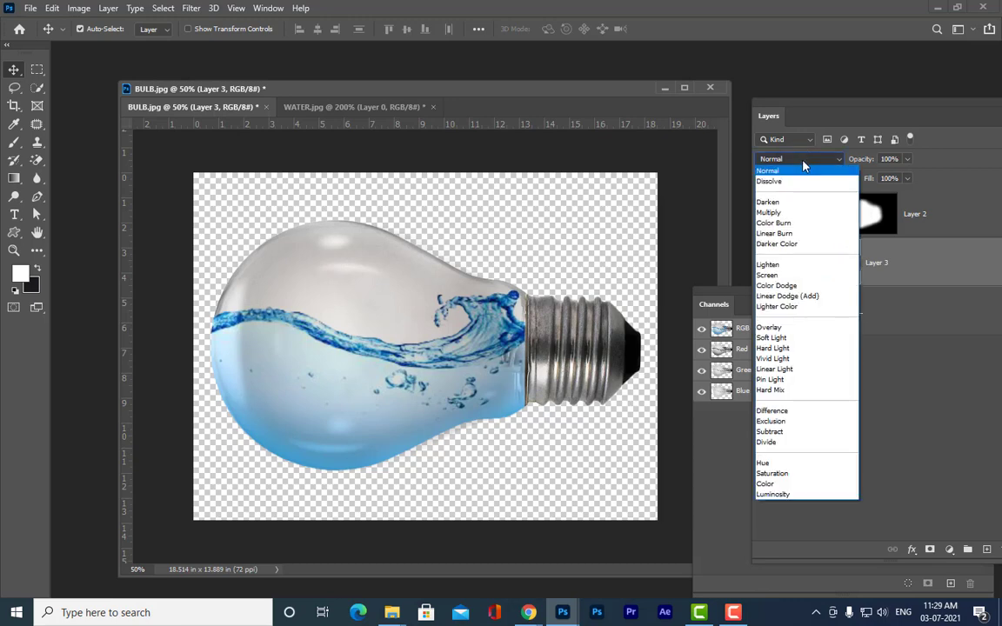
pyautogui.click(804, 214)
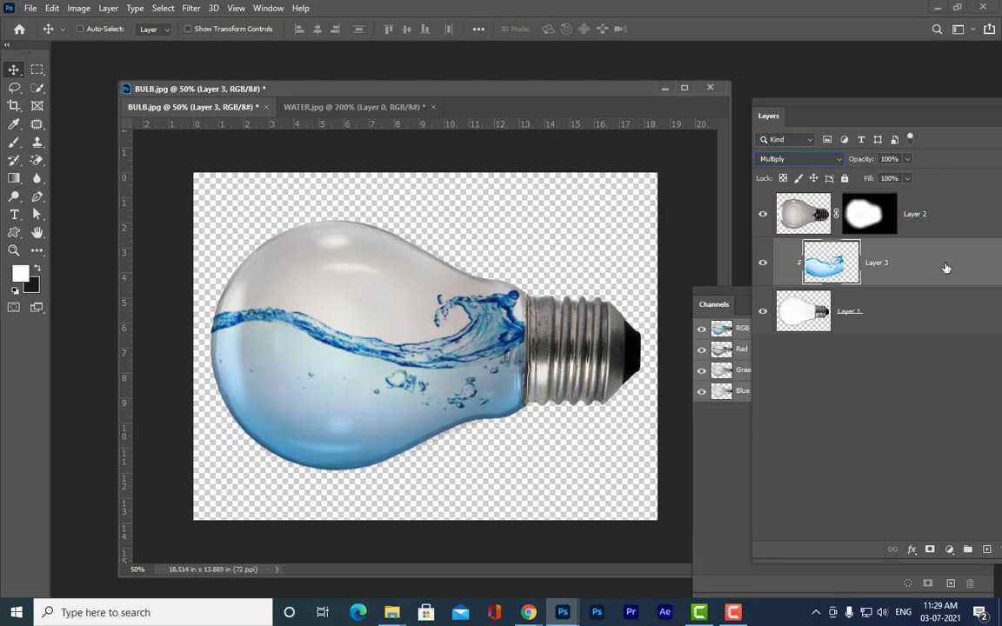
# Duplicate Layer 3 as a second layer clipped to the bulb and set the copy's opacity to 59%.
pyautogui.hotkey('ctrl', 'j')
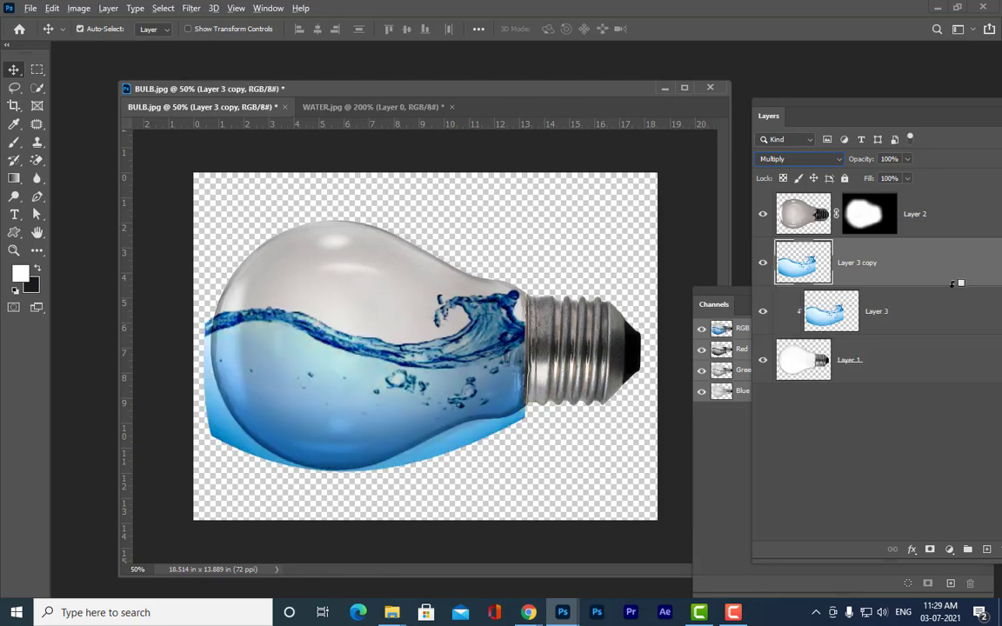
pyautogui.keyDown('alt'); pyautogui.click(957, 284); pyautogui.keyUp('alt')
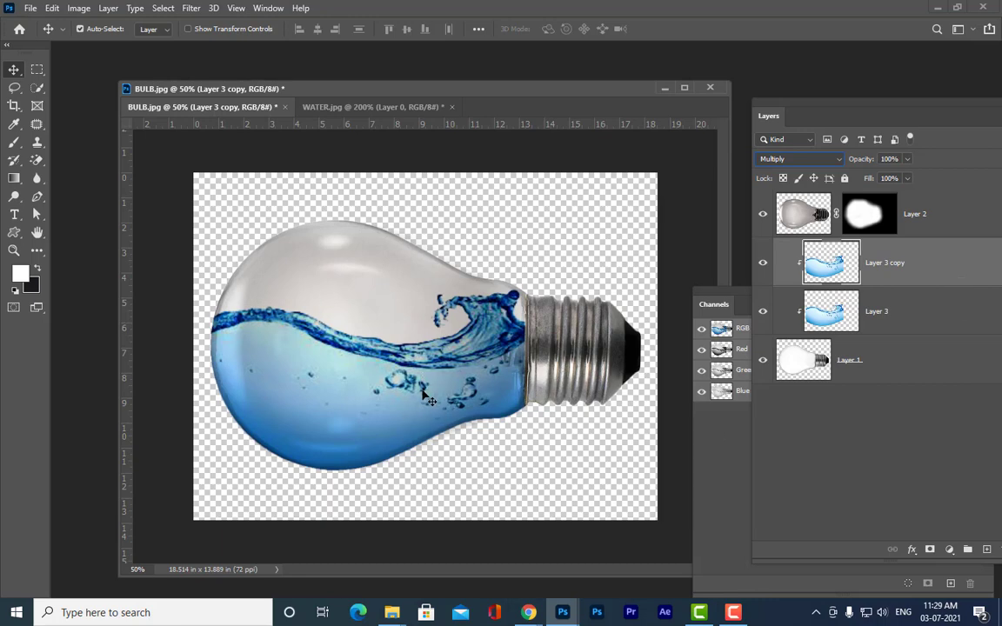
pyautogui.click(907, 159)
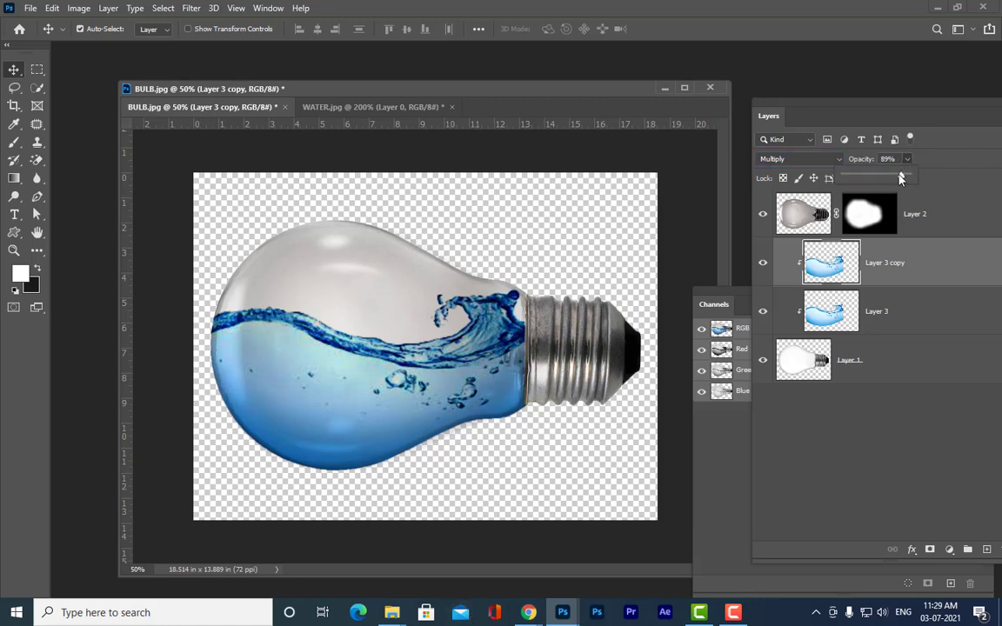
pyautogui.moveTo(902, 178); pyautogui.dragTo(883, 179)
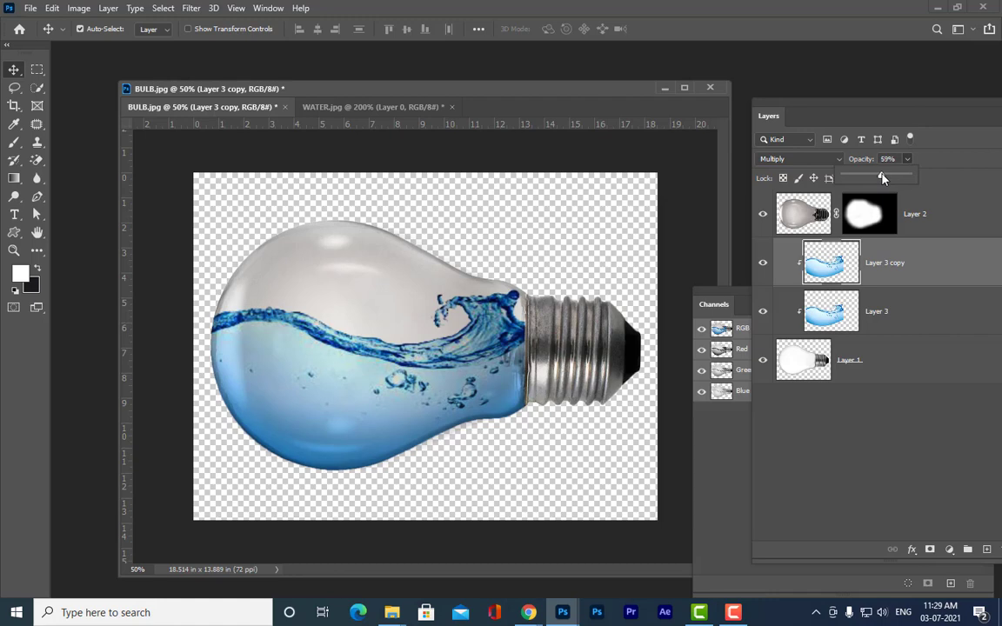
pyautogui.click(947, 148)
# Browse the photoshop ref images folder for an underwater picture to open.
pyautogui.hotkey('ctrl', 'o')
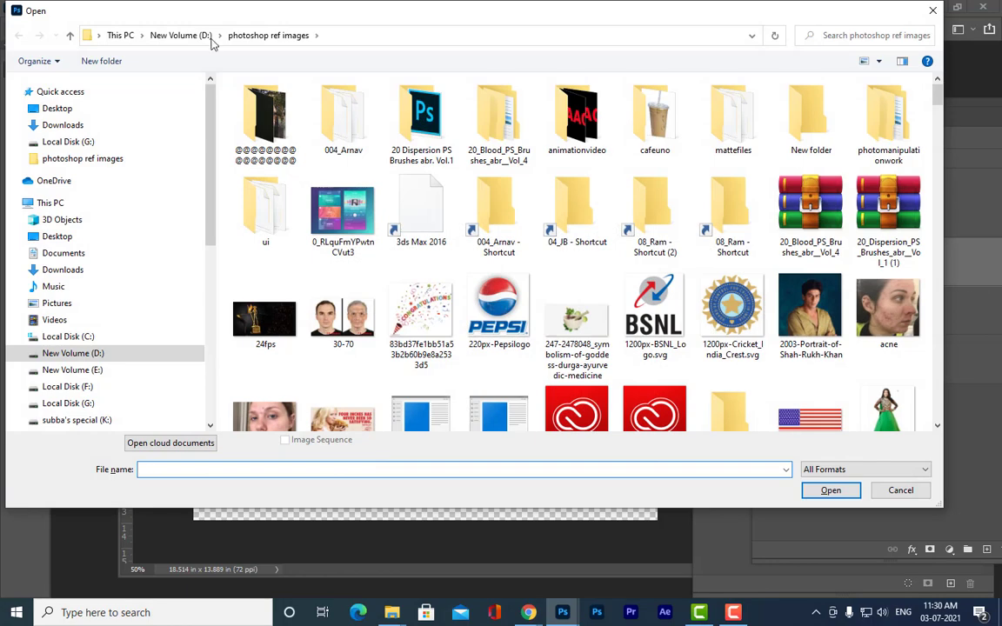
pyautogui.scroll(-10, 648, 220)
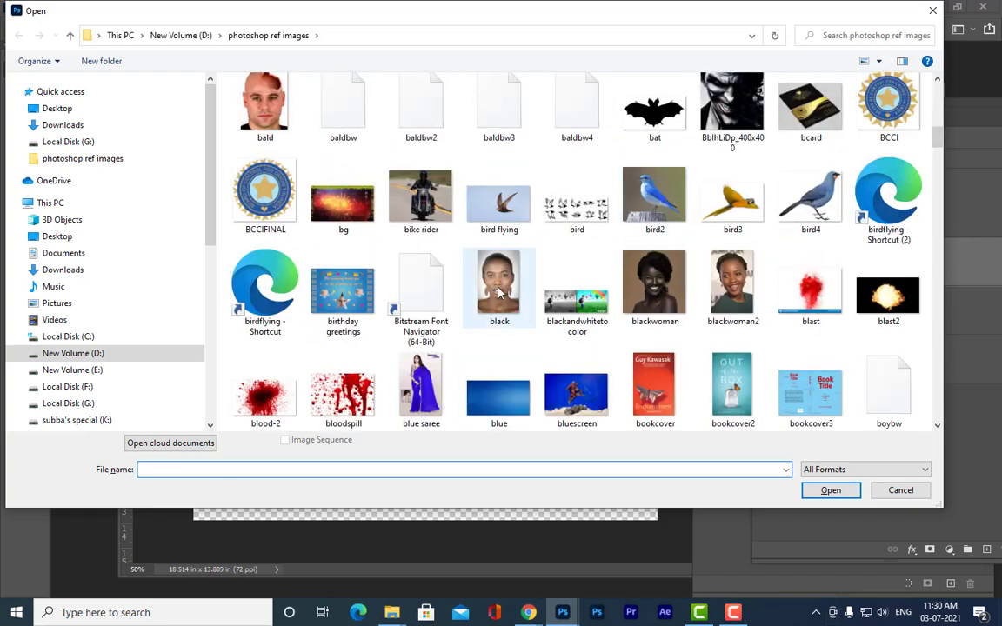
pyautogui.scroll(-5, 501, 293)
pyautogui.scroll(-5, 500, 293)
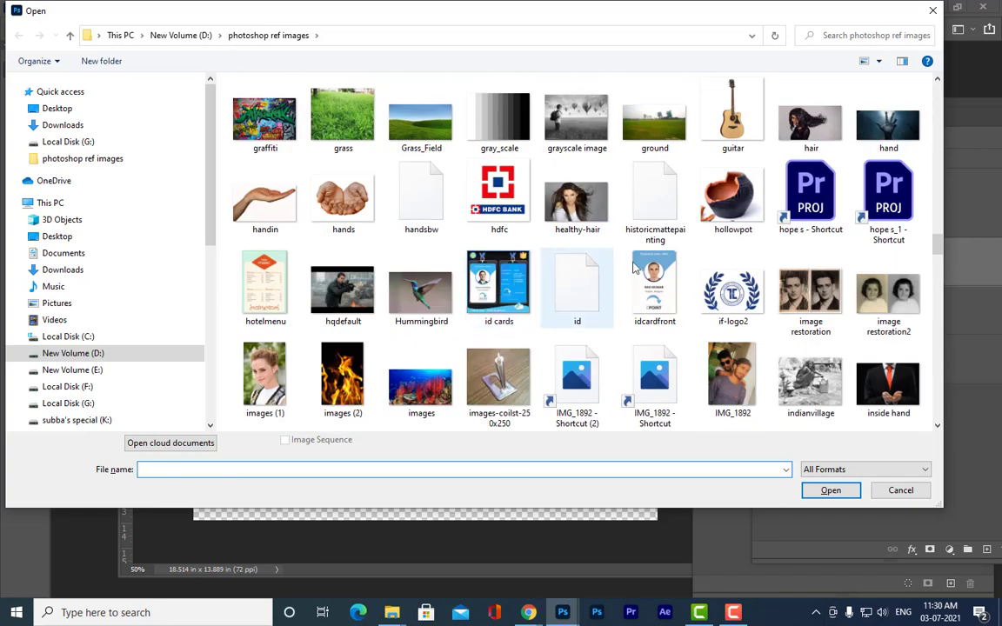
pyautogui.scroll(-10, 679, 174)
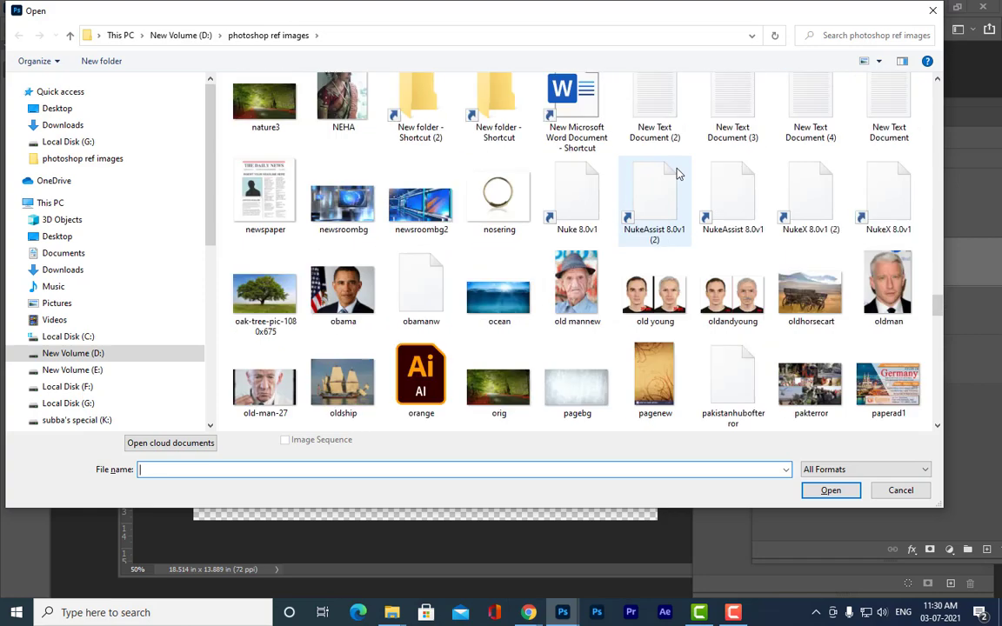
pyautogui.scroll(5, 679, 174)
pyautogui.scroll(5, 651, 270)
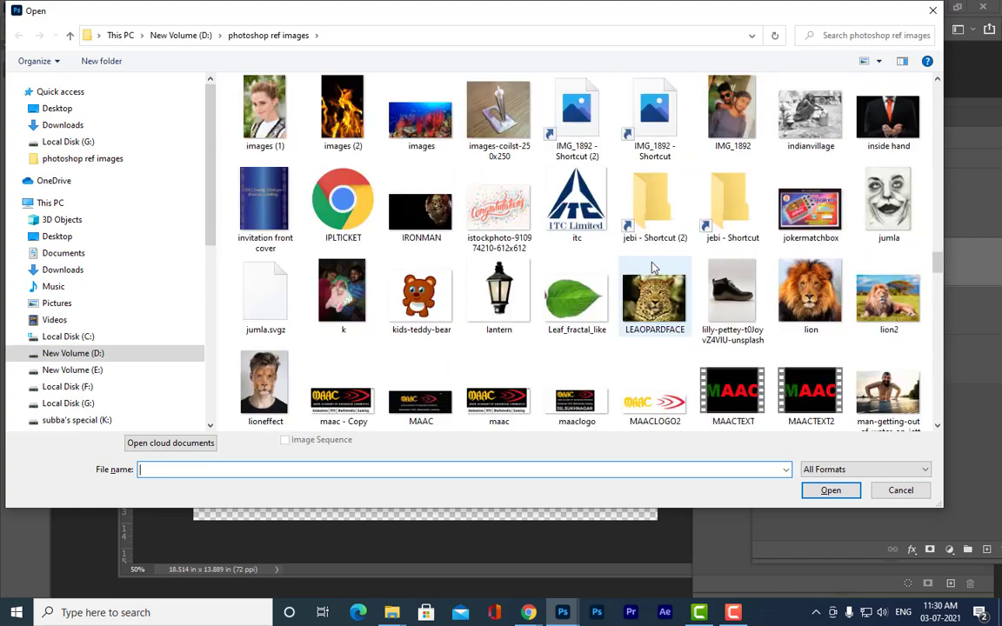
pyautogui.scroll(5, 656, 265)
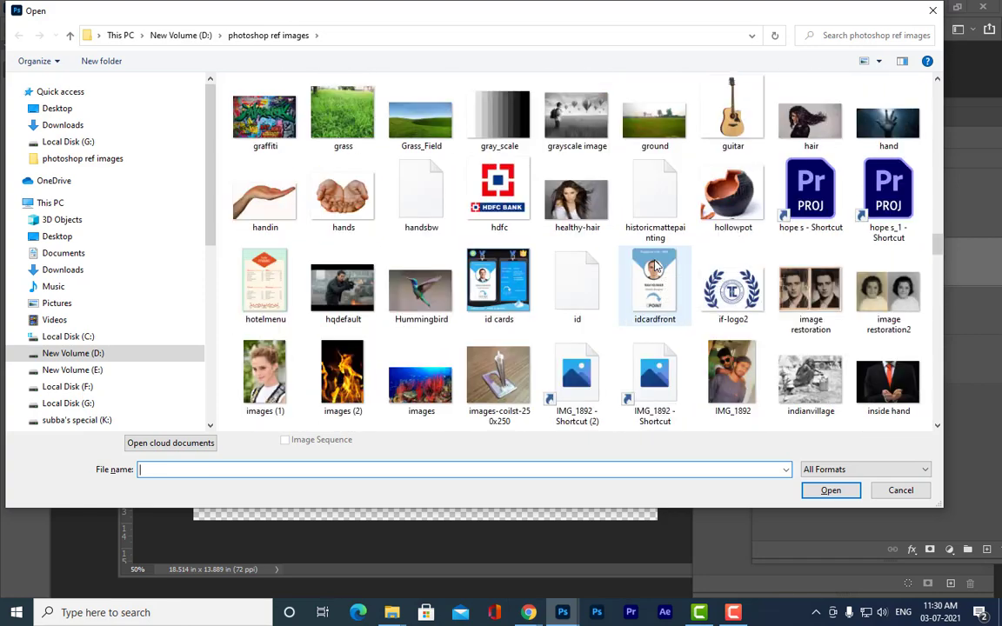
pyautogui.scroll(5, 656, 266)
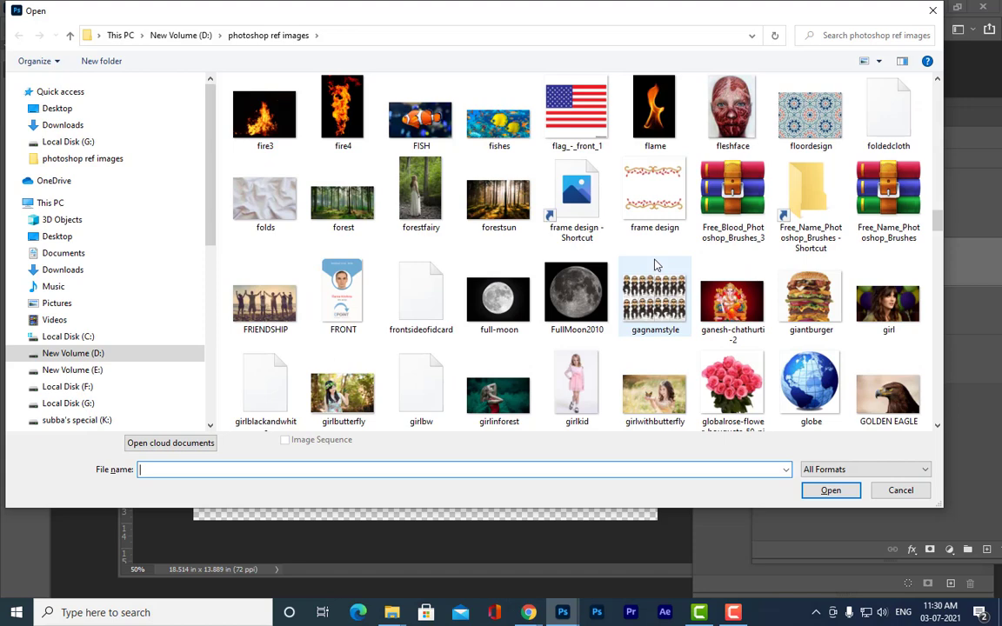
pyautogui.scroll(2, 656, 265)
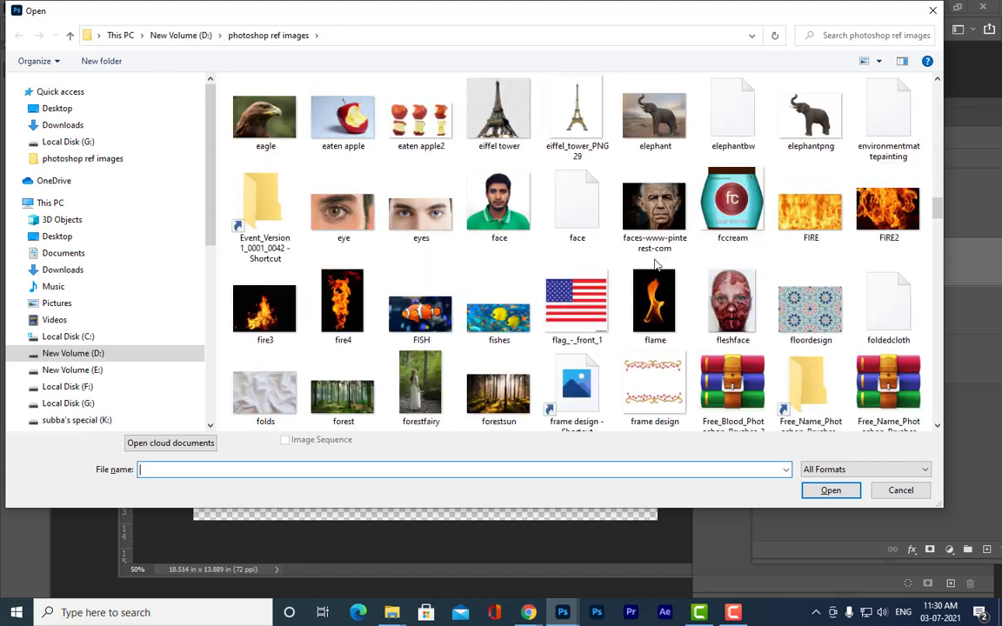
# Search the photoshop ref images folder for "underwater" and open the underwaterscene image.
pyautogui.click(831, 36)
pyautogui.write('unde')
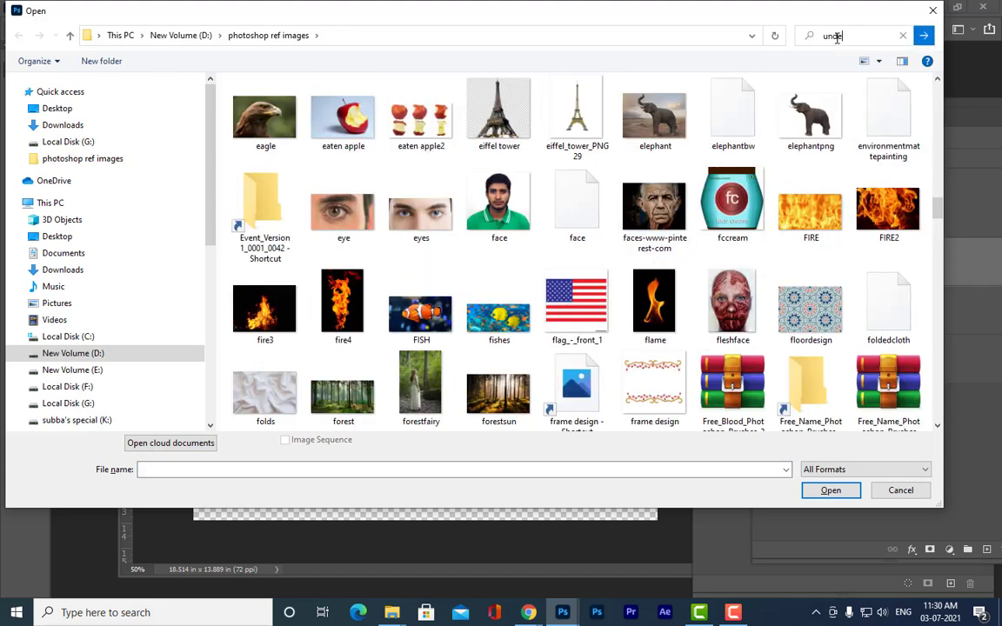
pyautogui.write('rwater')
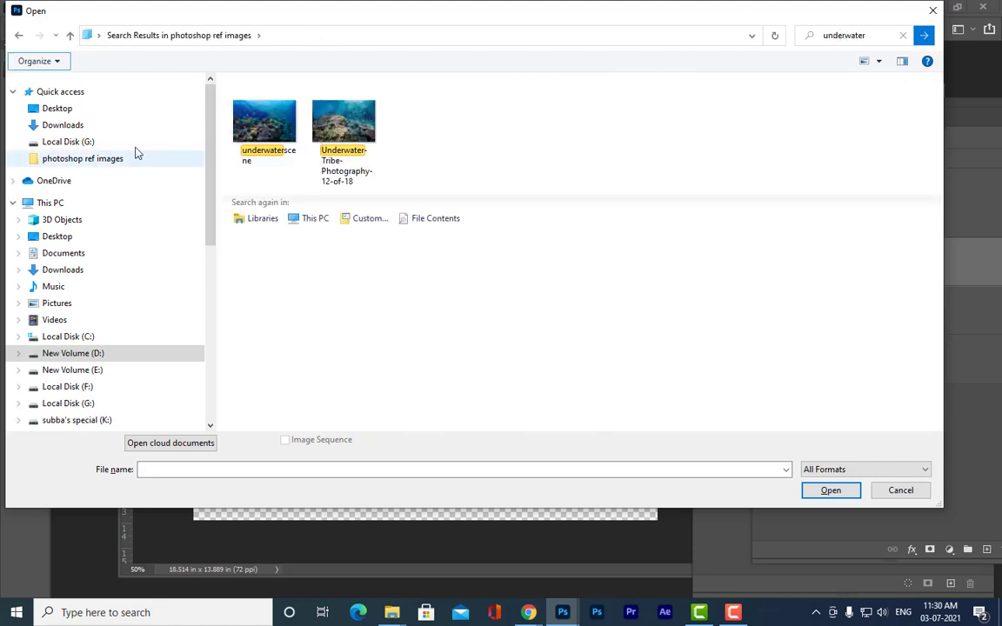
pyautogui.click(280, 137)
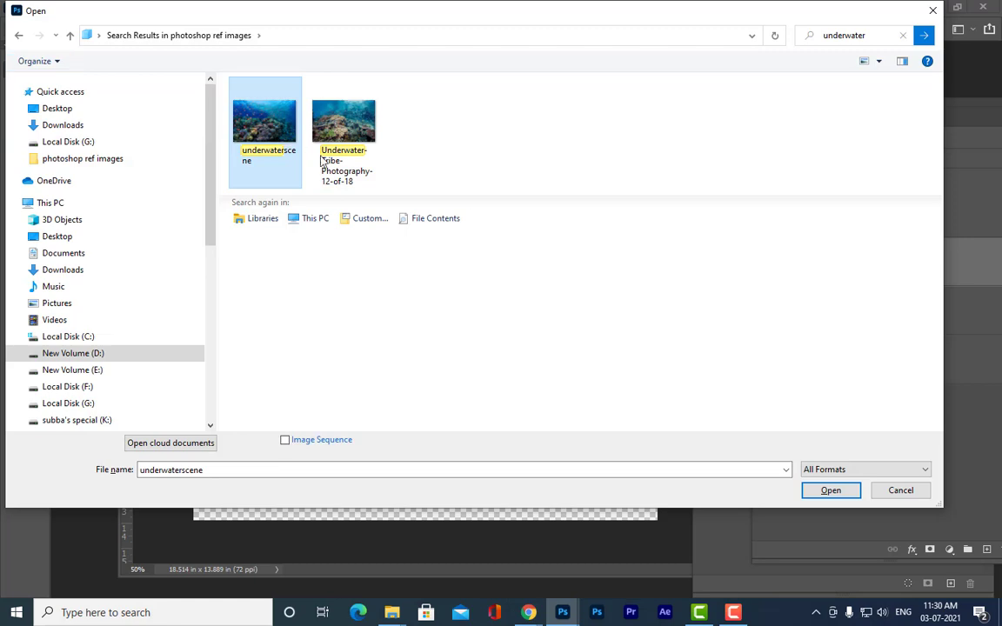
pyautogui.click(828, 491)
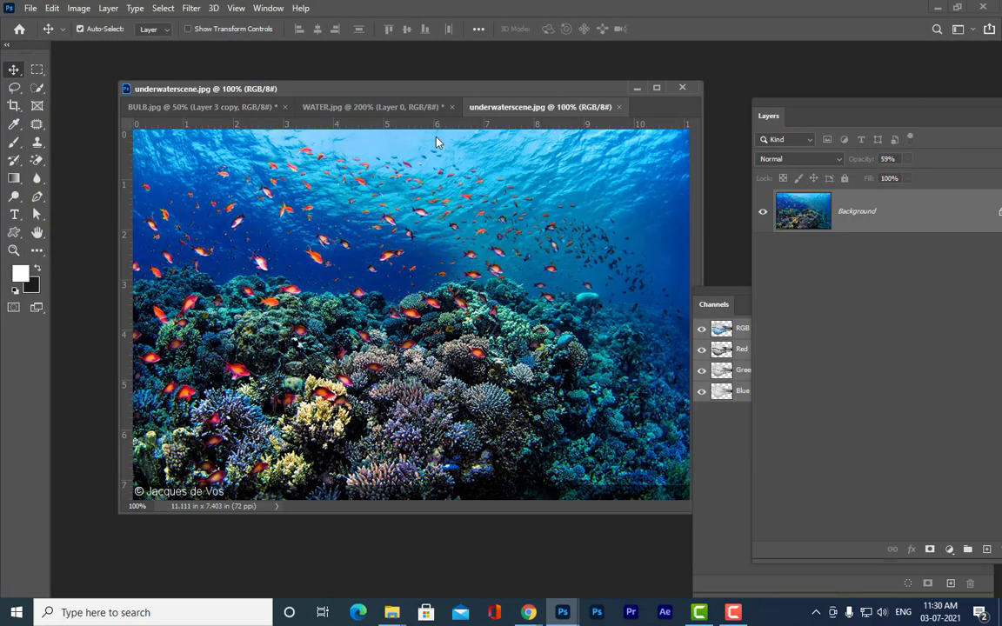
# Move the Layers and Channels panels clear of the canvas and enlarge the document window around the whole underwater scene.
pyautogui.moveTo(776, 110); pyautogui.dragTo(834, 98)
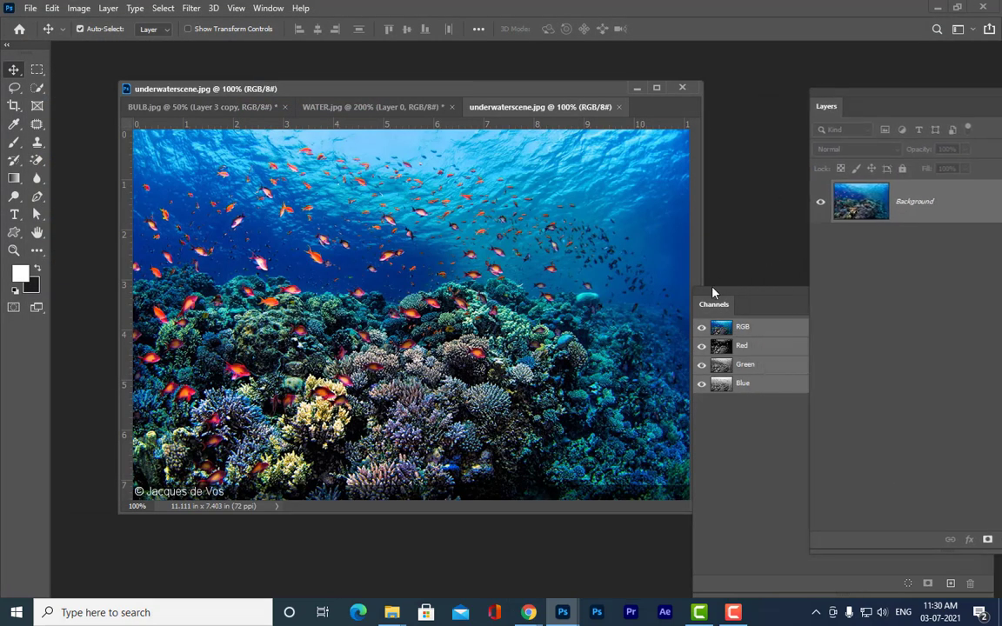
pyautogui.moveTo(713, 293); pyautogui.dragTo(816, 303)
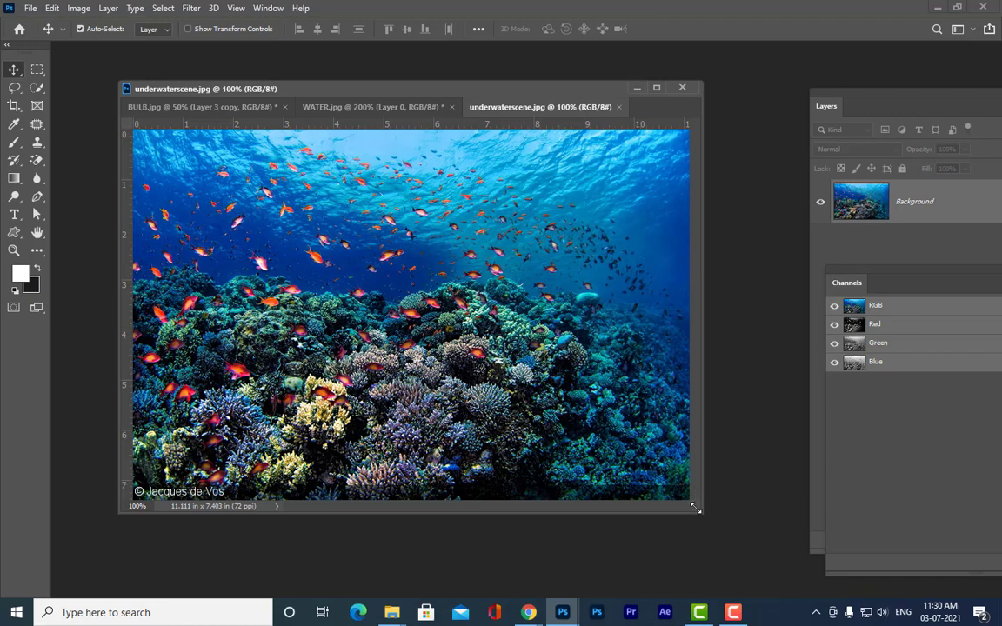
pyautogui.moveTo(697, 509); pyautogui.dragTo(822, 564)
pyautogui.moveTo(410, 97); pyautogui.dragTo(369, 90)
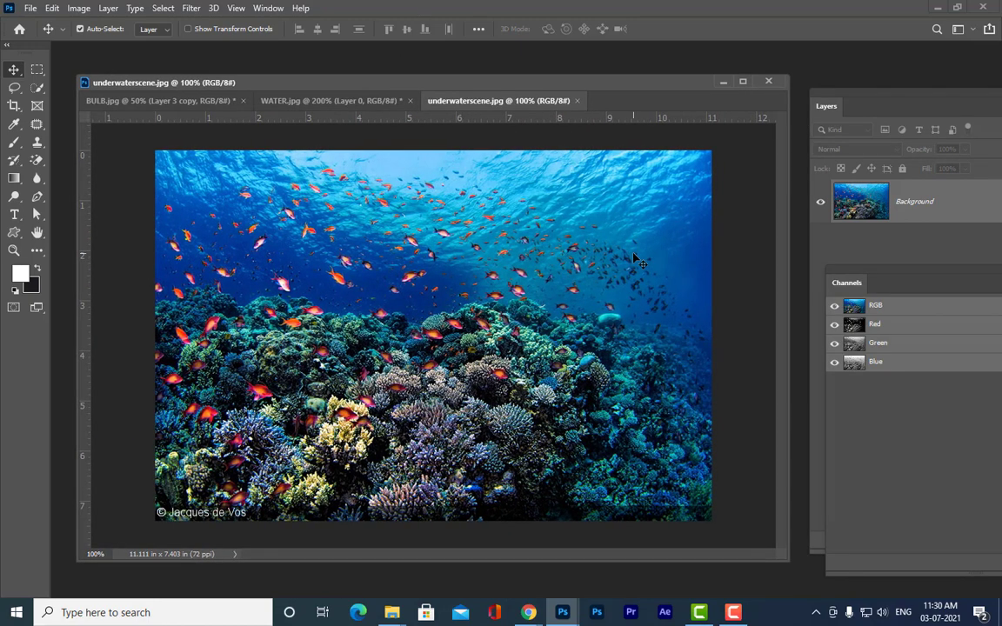
pyautogui.hotkey('ctrl', '-')
pyautogui.hotkey('ctrl', '+')
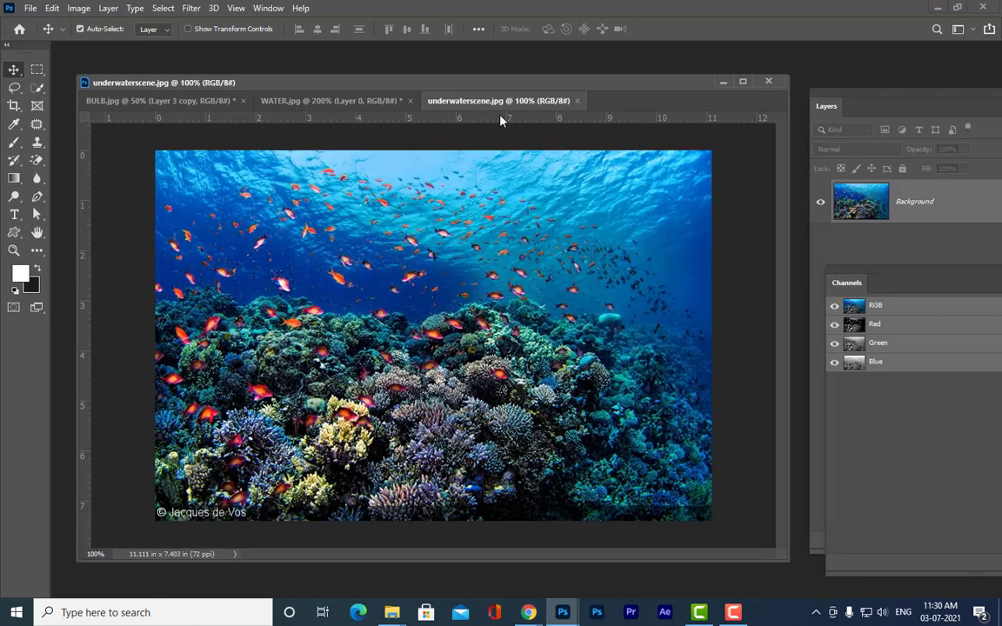
# Check the water-filled bulb in BULB.jpg against the underwater scene, ending on underwaterscene.jpg with its window repositioned.
pyautogui.click(331, 102)
pyautogui.click(150, 101)
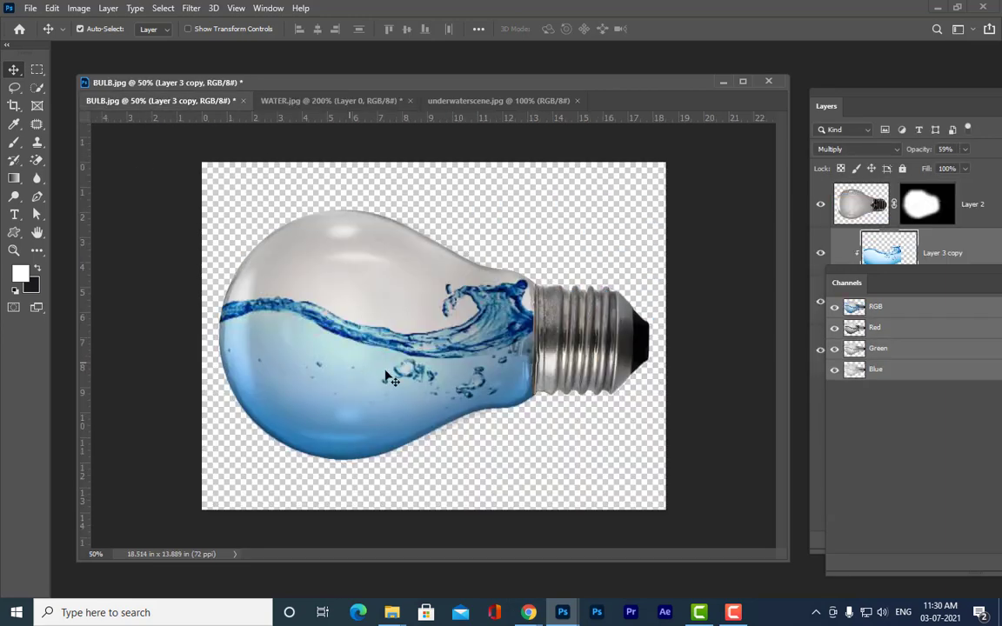
pyautogui.click(503, 100)
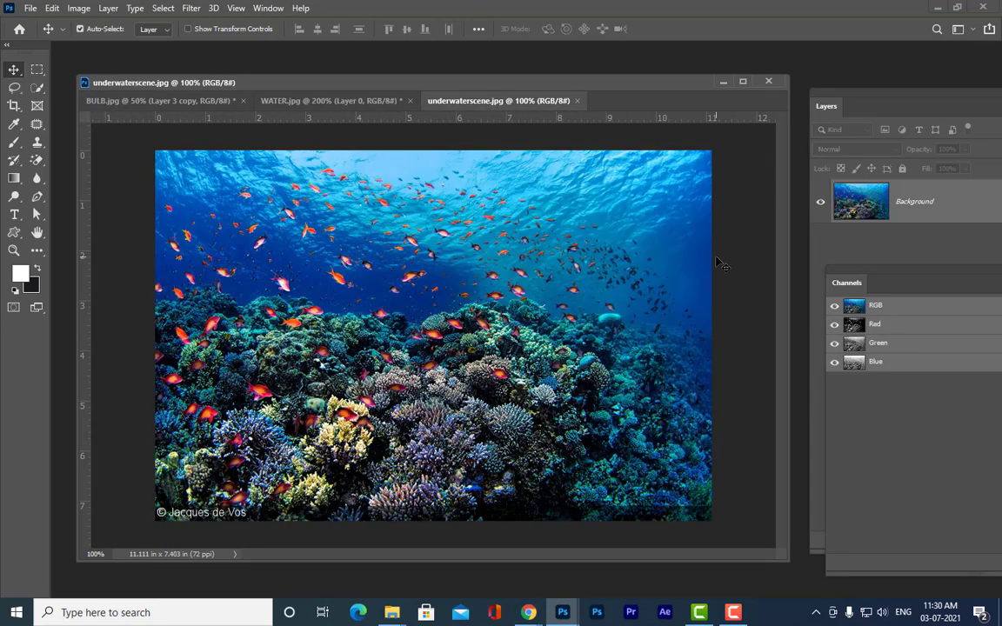
pyautogui.moveTo(381, 90); pyautogui.dragTo(400, 83)
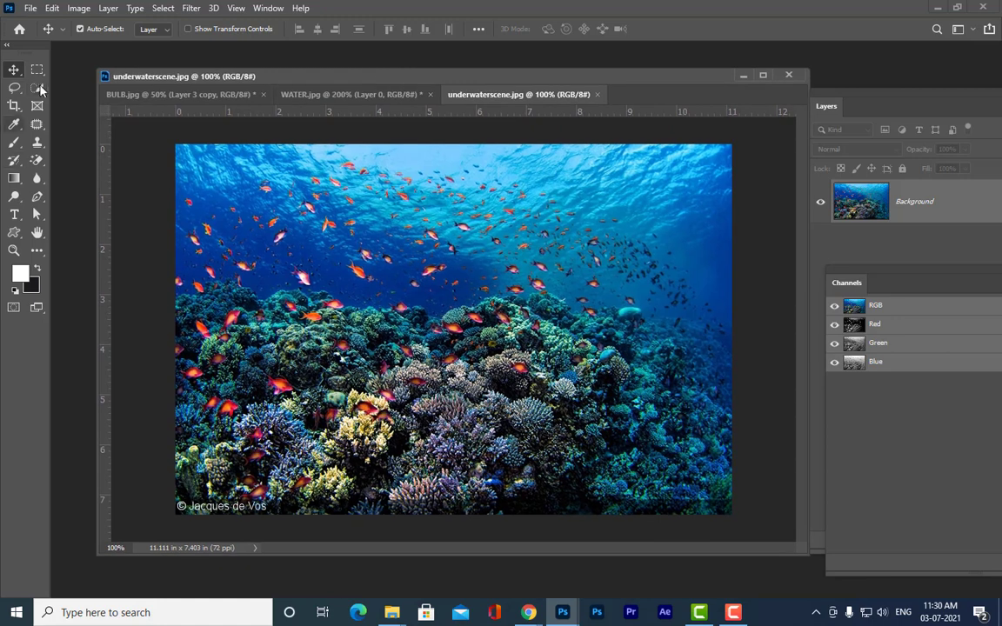
# Select a full-width band of the coral reef with the Rectangular Marquee and feather the selection by 8 pixels.
pyautogui.click(37, 70)
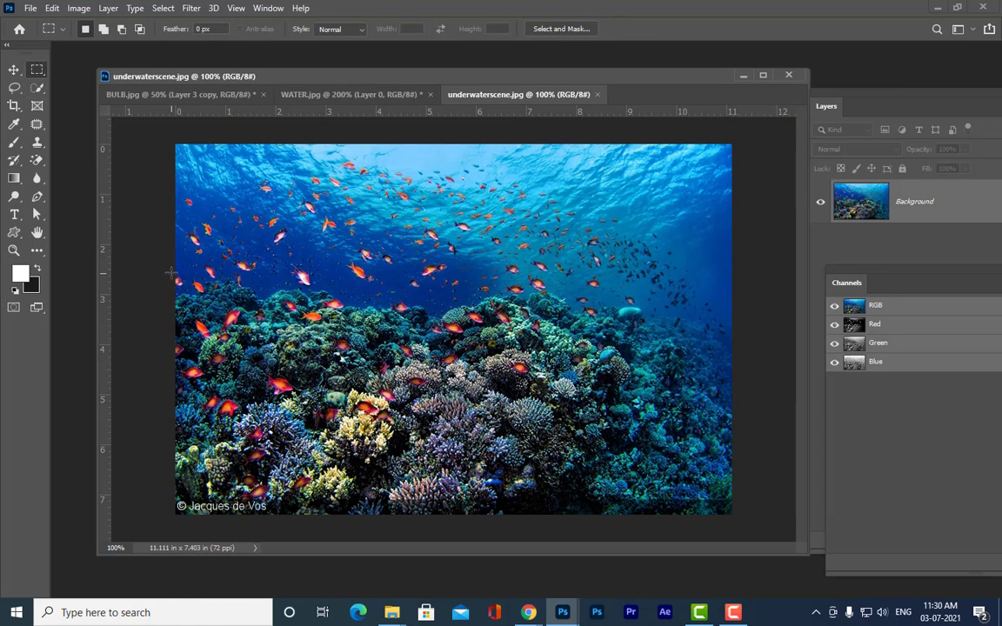
pyautogui.moveTo(171, 273); pyautogui.dragTo(740, 479)
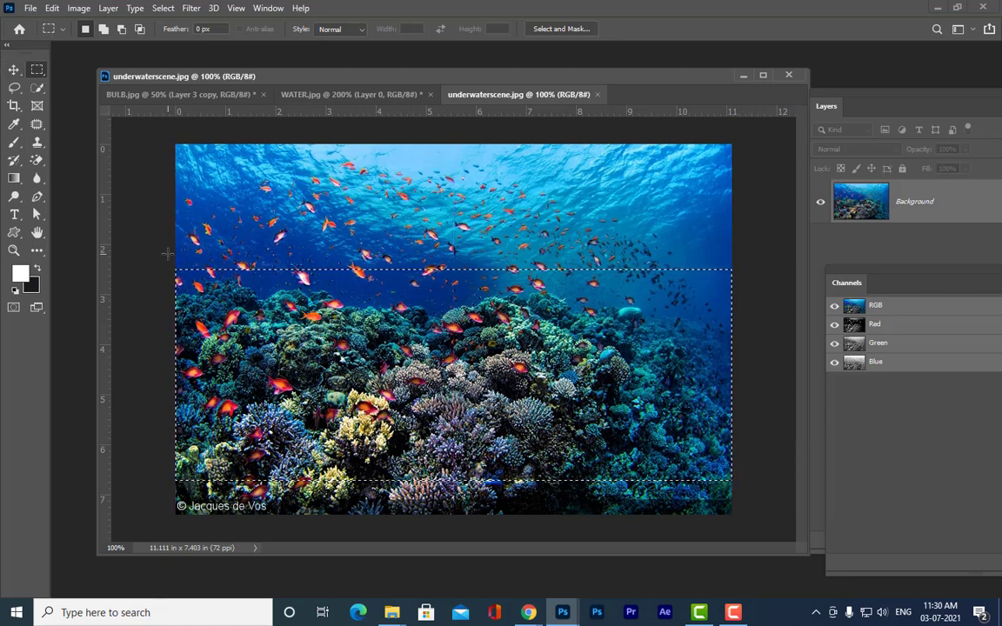
pyautogui.moveTo(174, 255); pyautogui.dragTo(769, 489)
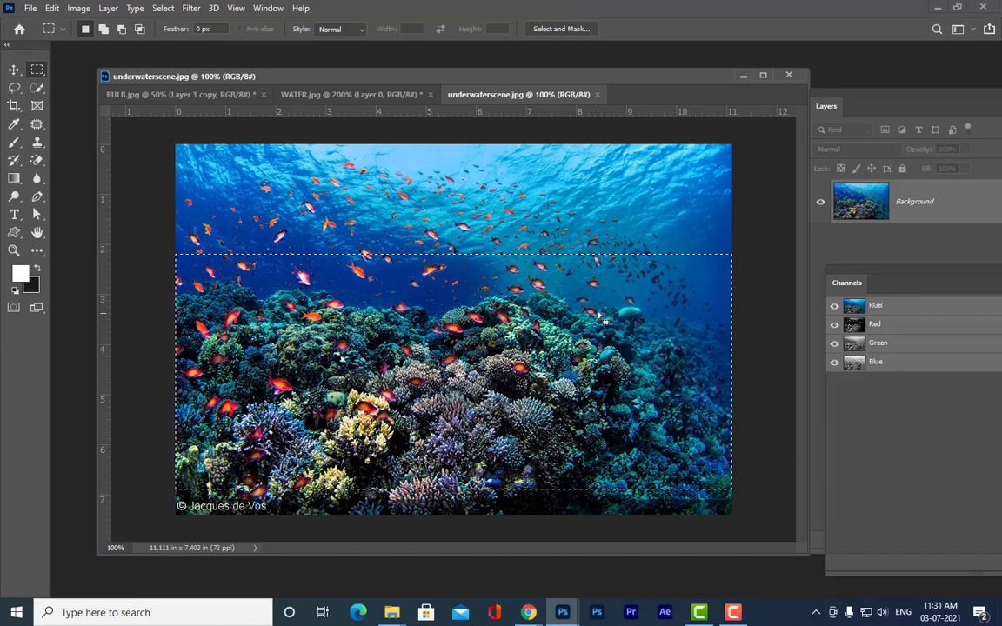
pyautogui.rightClick(607, 276)
pyautogui.click(638, 301)
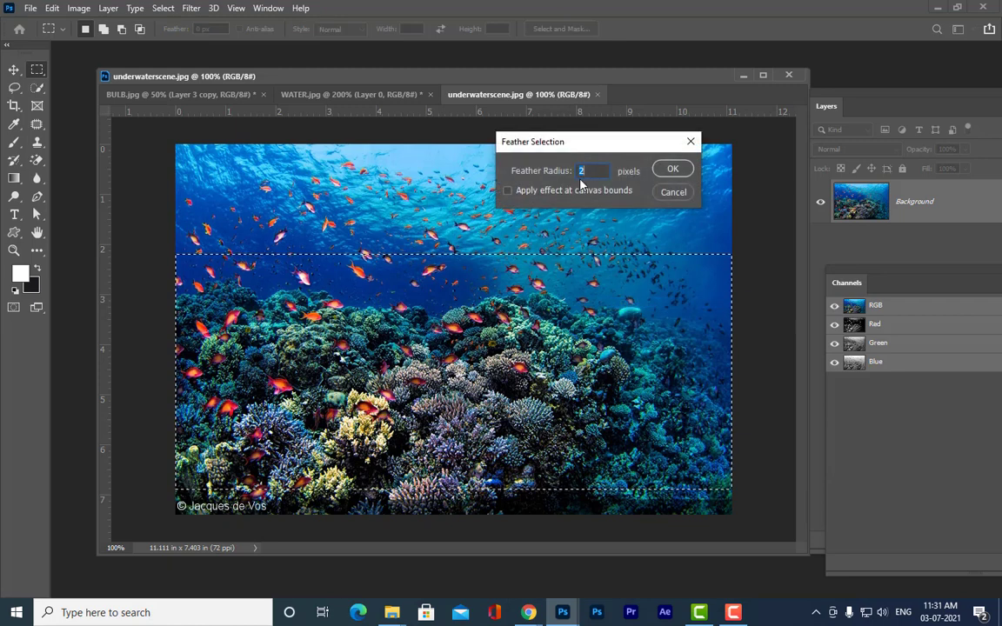
pyautogui.write('8')
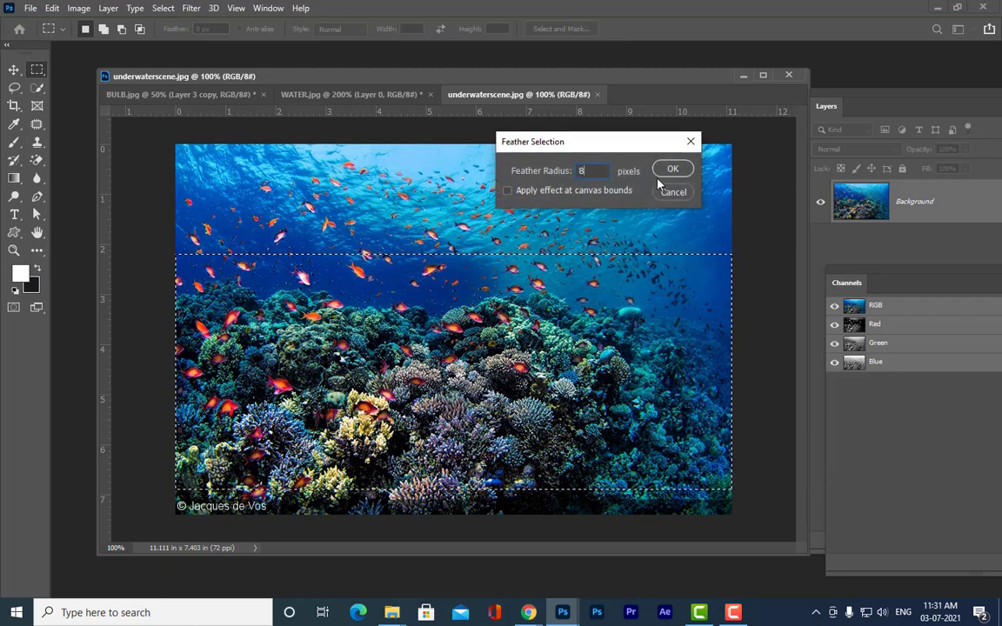
pyautogui.click(674, 169)
# Move the feathered reef selection into BULB.jpg and place it over the water in the bulb.
pyautogui.click(13, 69)
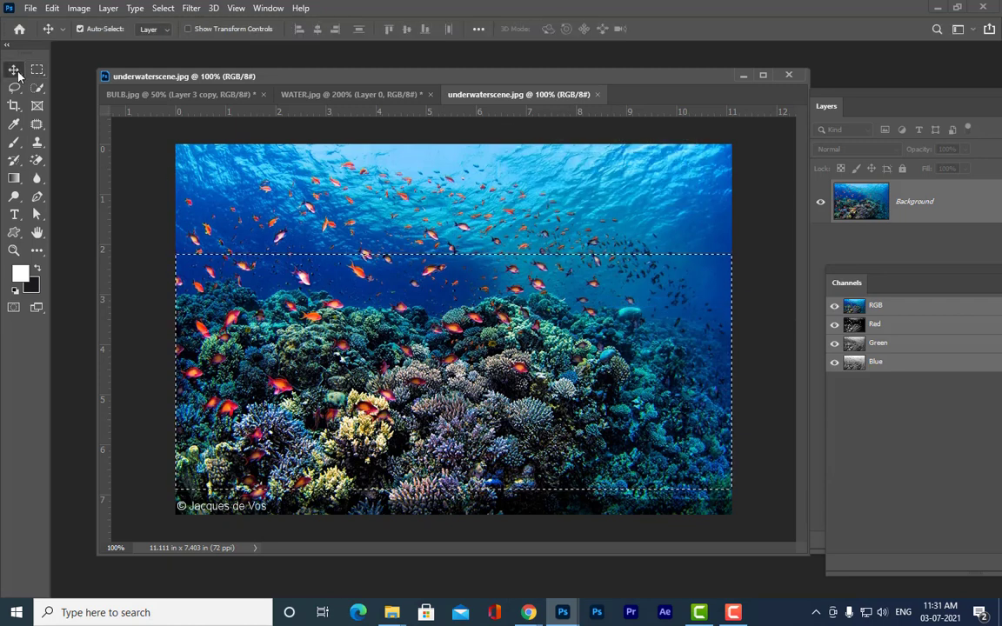
pyautogui.moveTo(553, 361); pyautogui.dragTo(394, 338)
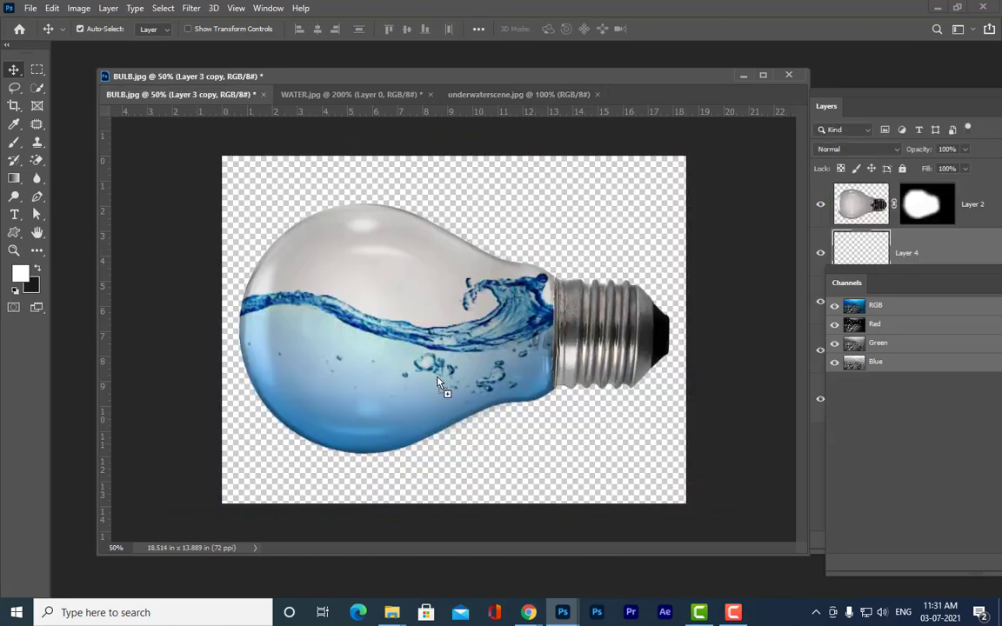
pyautogui.click(393, 339)
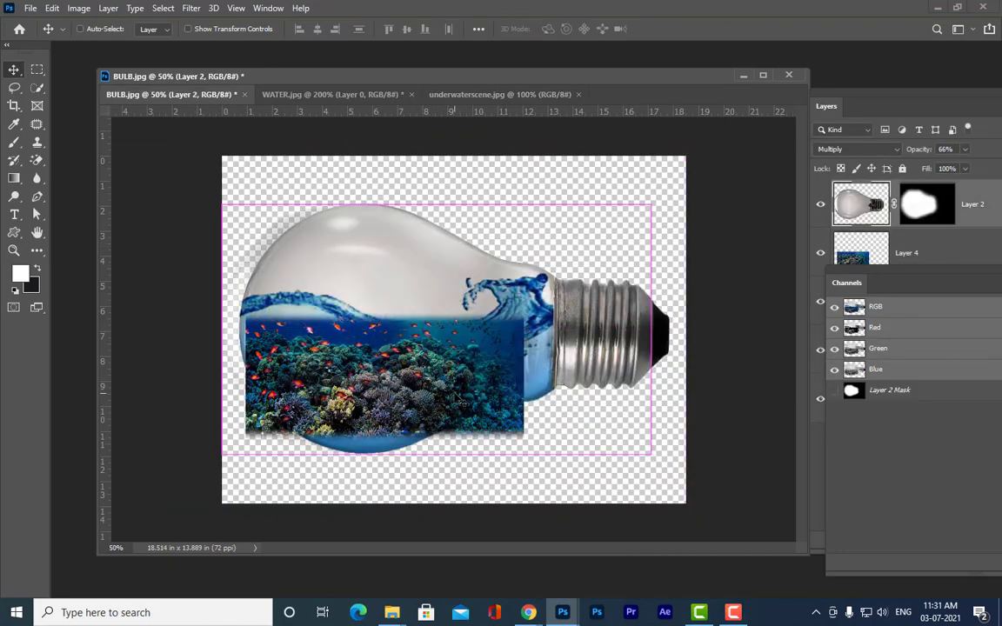
# Lock the position of Layer 2 and move the reef layer, Layer 4, above it in the layer stack.
pyautogui.moveTo(825, 85); pyautogui.dragTo(747, 92)
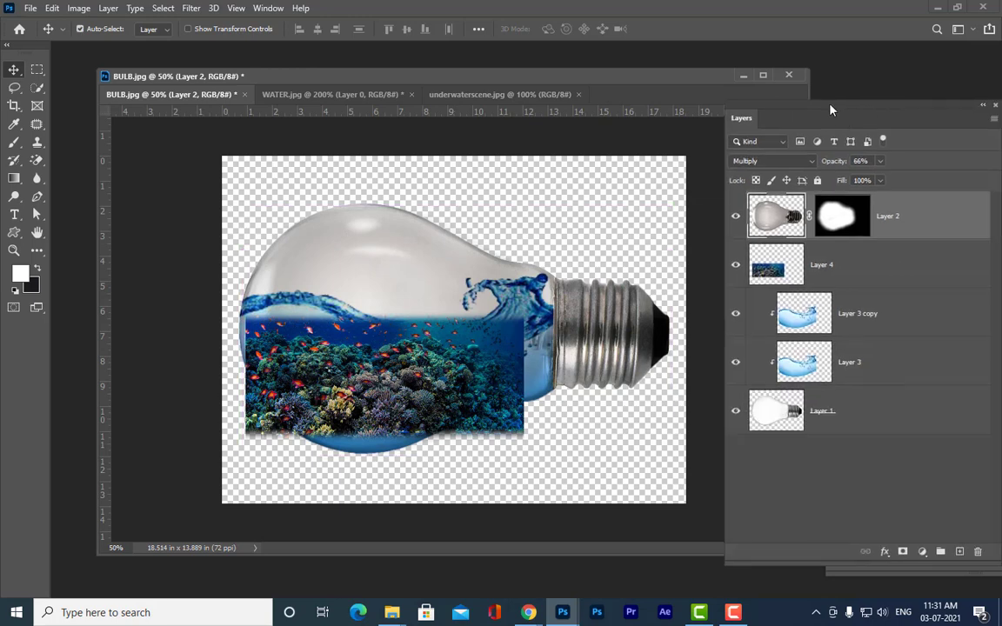
pyautogui.click(787, 181)
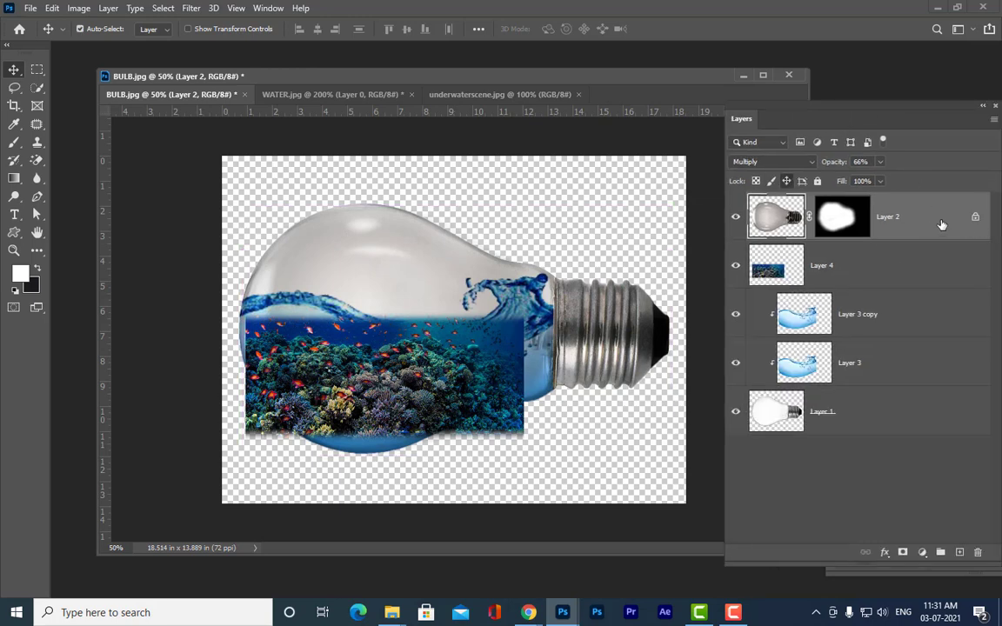
pyautogui.moveTo(888, 269); pyautogui.dragTo(875, 200)
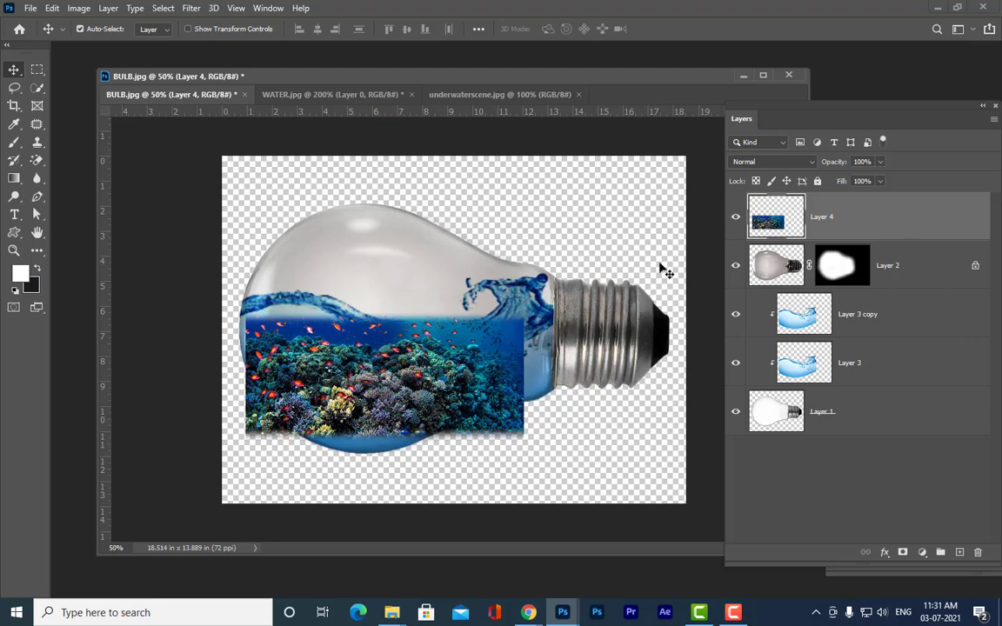
# Scale the reef layer proportionally to about 150% and position it over the lower part of the bulb.
pyautogui.press('ctrl')
pyautogui.hotkey('ctrl', 't')
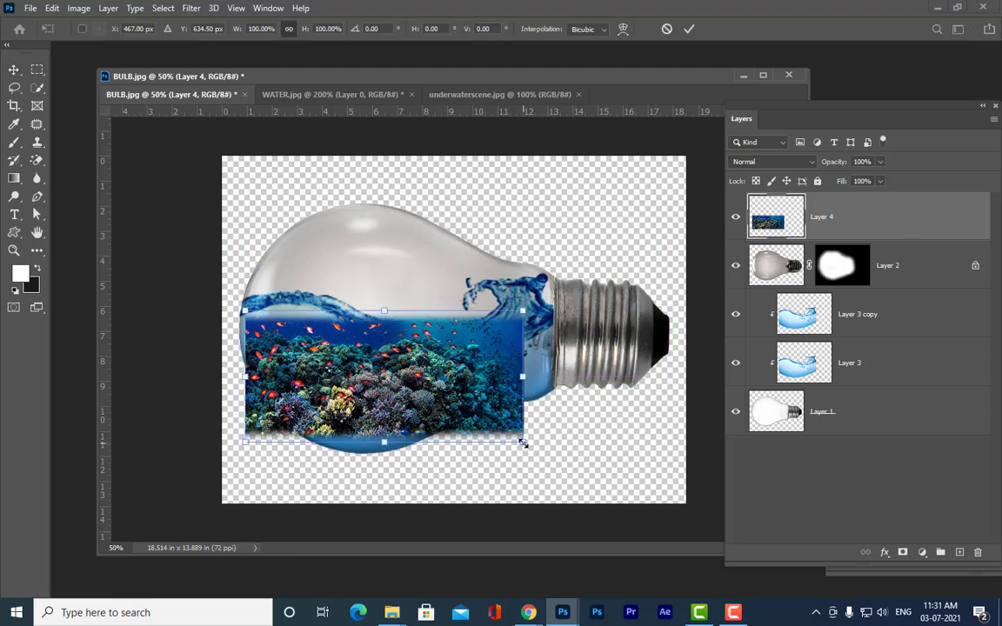
pyautogui.moveTo(522, 443); pyautogui.dragTo(589, 466)
pyautogui.moveTo(407, 346); pyautogui.dragTo(451, 339)
pyautogui.moveTo(629, 462); pyautogui.dragTo(637, 465)
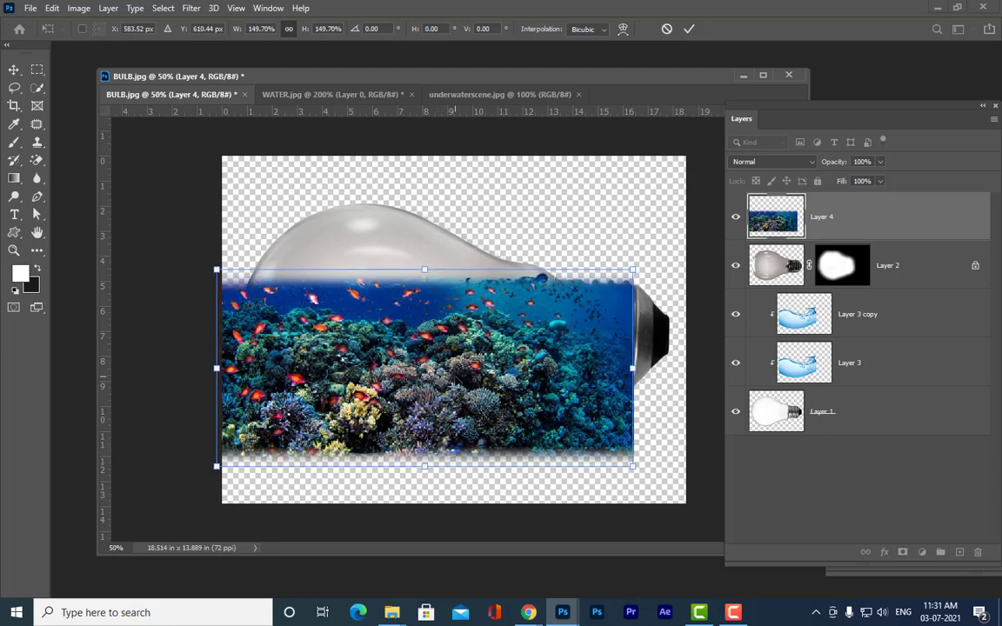
pyautogui.moveTo(477, 349)
pyautogui.mouseDown()
pyautogui.moveTo(497, 358)
pyautogui.moveTo(485, 352)
pyautogui.mouseUp()
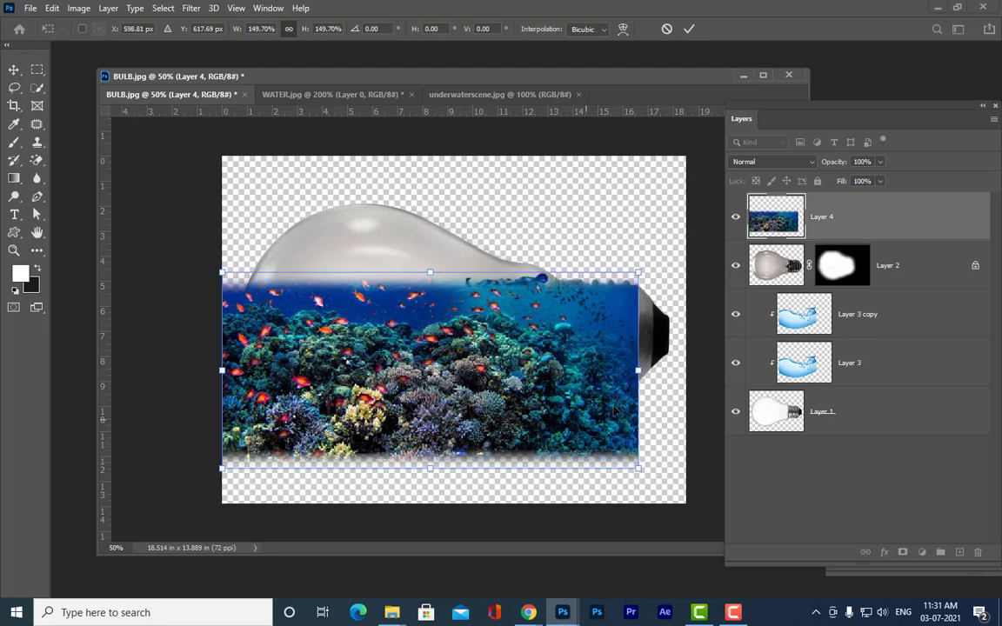
pyautogui.press('Return')
# Lower the opacity of Layer 4 to 58%.
pyautogui.click(880, 162)
pyautogui.moveTo(879, 180); pyautogui.dragTo(854, 181)
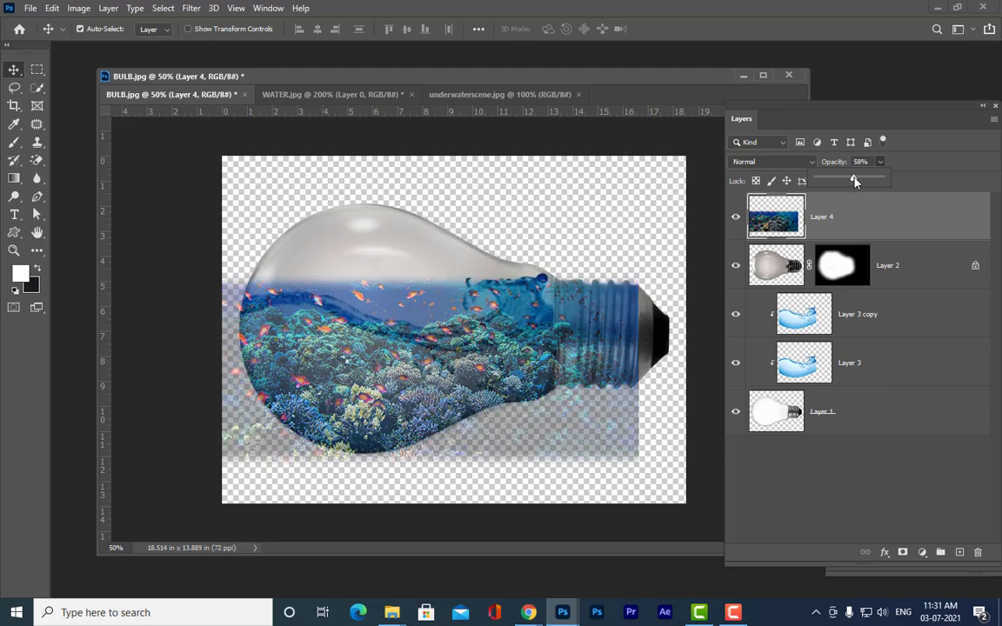
pyautogui.click(777, 213)
# Warp the reef layer so its edge nearest the screw base pulls in to the end of the bulb's glass neck.
pyautogui.hotkey('ctrl', 't')
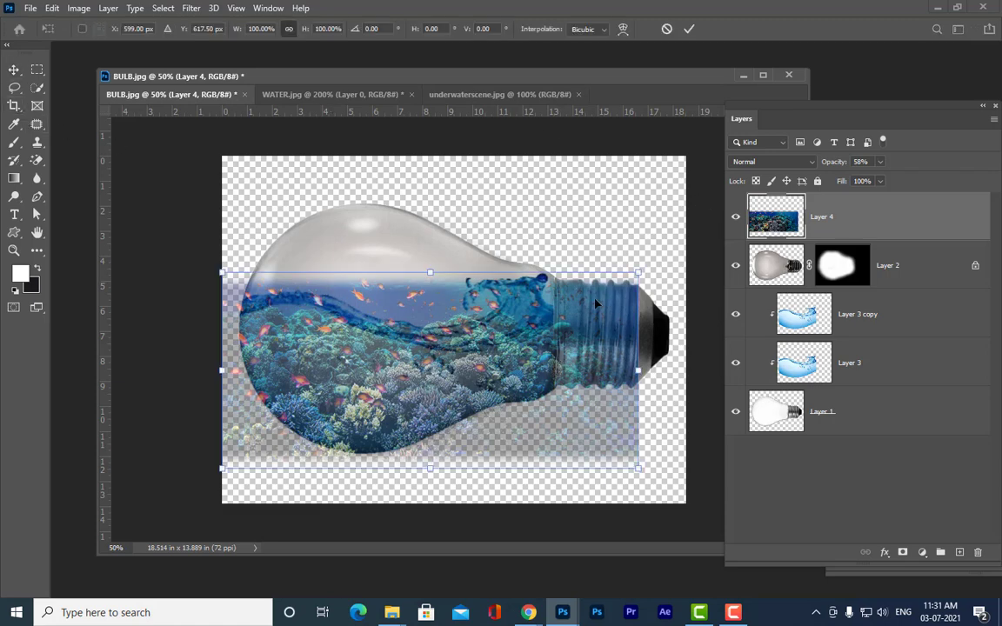
pyautogui.click(623, 29)
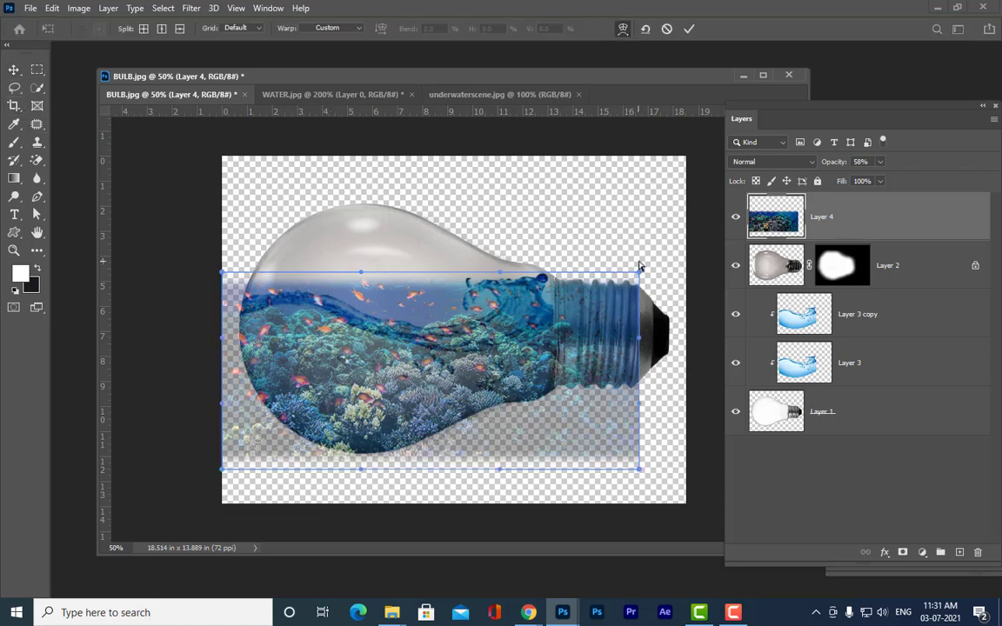
pyautogui.moveTo(638, 275); pyautogui.dragTo(603, 276)
pyautogui.moveTo(598, 350); pyautogui.dragTo(579, 346)
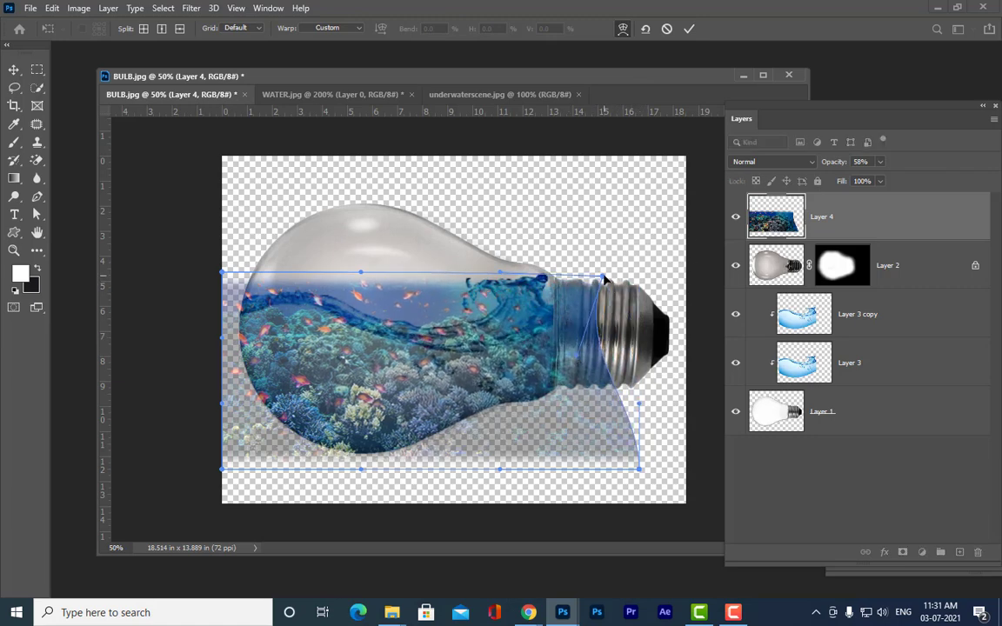
pyautogui.moveTo(604, 279); pyautogui.dragTo(560, 276)
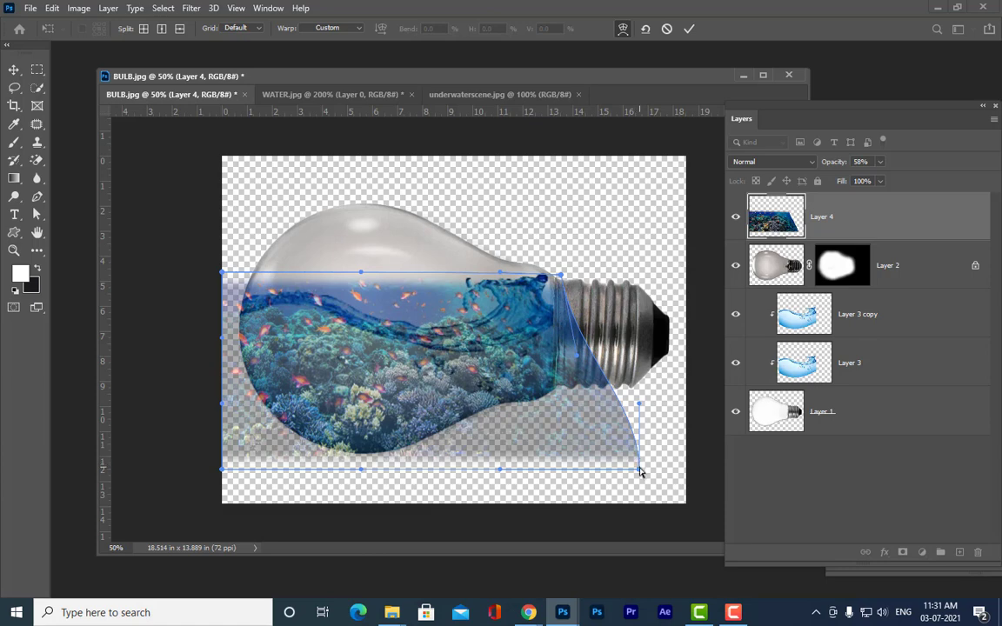
pyautogui.moveTo(639, 471); pyautogui.dragTo(554, 462)
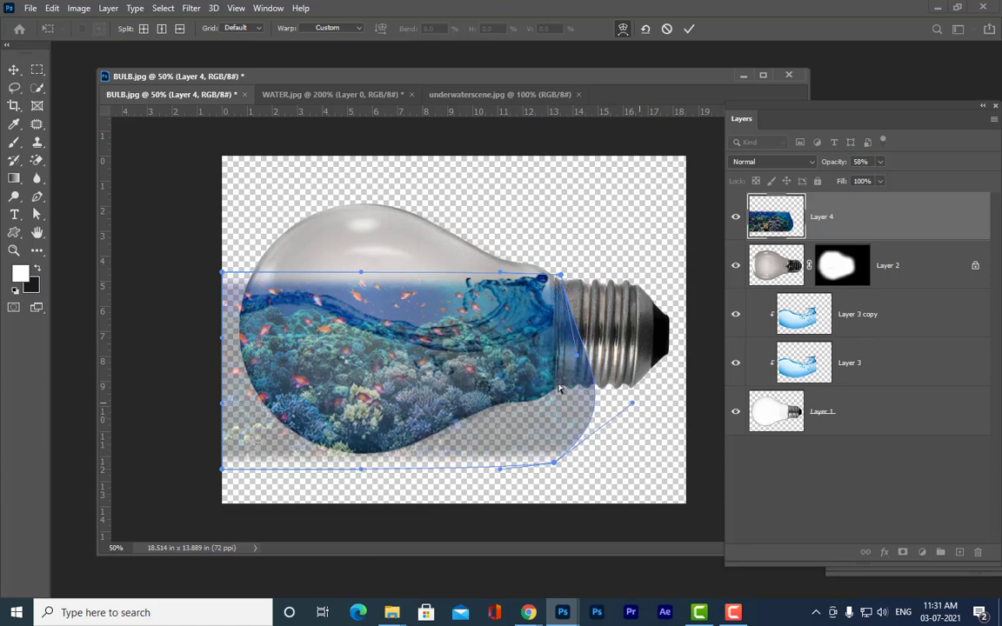
pyautogui.moveTo(633, 403); pyautogui.dragTo(567, 419)
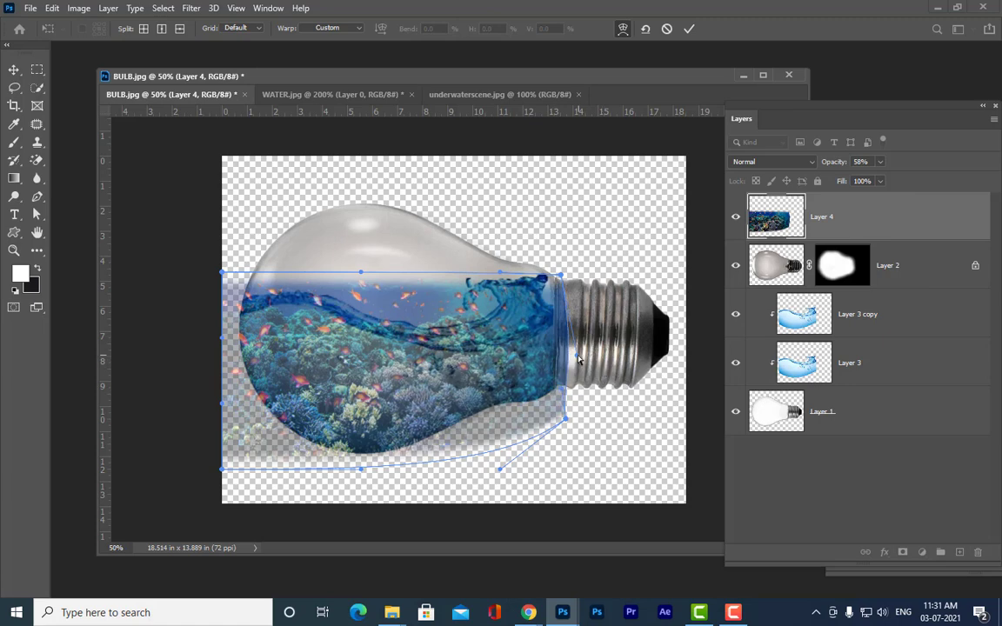
pyautogui.moveTo(579, 360); pyautogui.dragTo(557, 358)
# Warp the reef's lower edge and the side at the bulb's rounded end to follow the curved glass outline.
pyautogui.moveTo(214, 472); pyautogui.dragTo(256, 442)
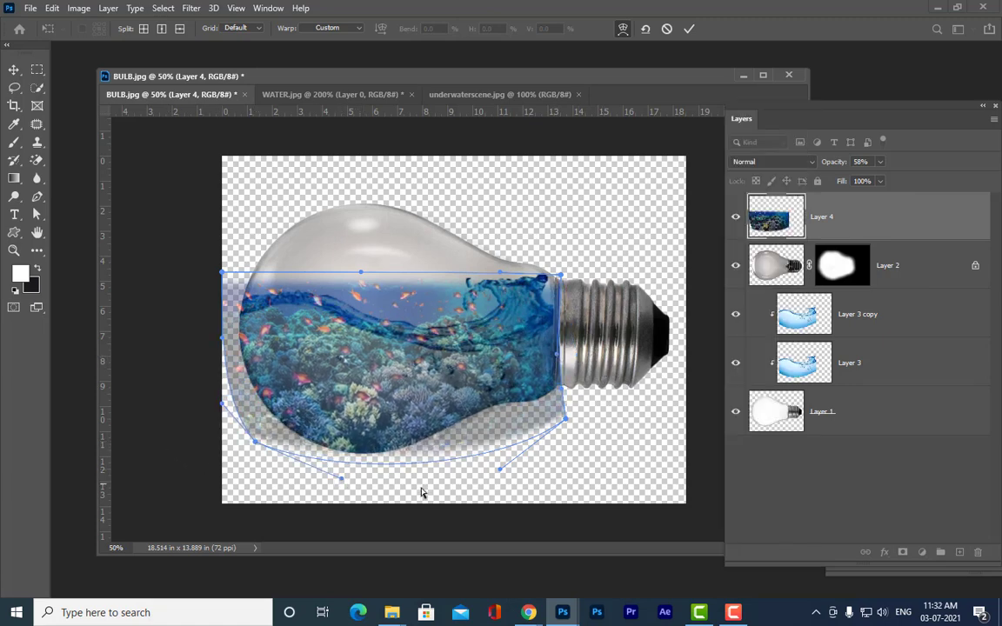
pyautogui.moveTo(502, 472); pyautogui.dragTo(501, 477)
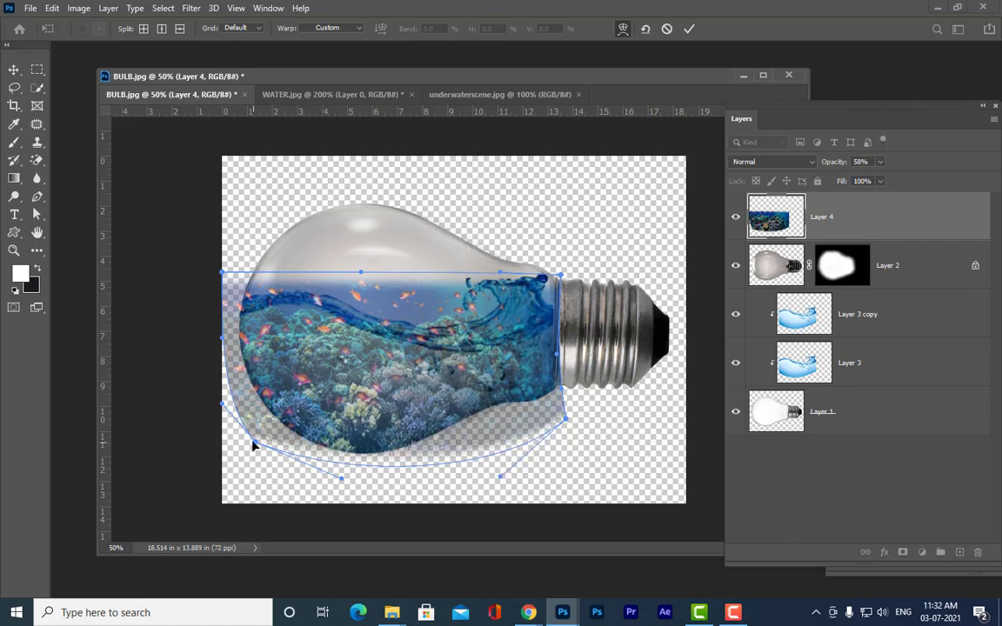
pyautogui.moveTo(253, 445); pyautogui.dragTo(258, 441)
pyautogui.moveTo(224, 405); pyautogui.dragTo(236, 397)
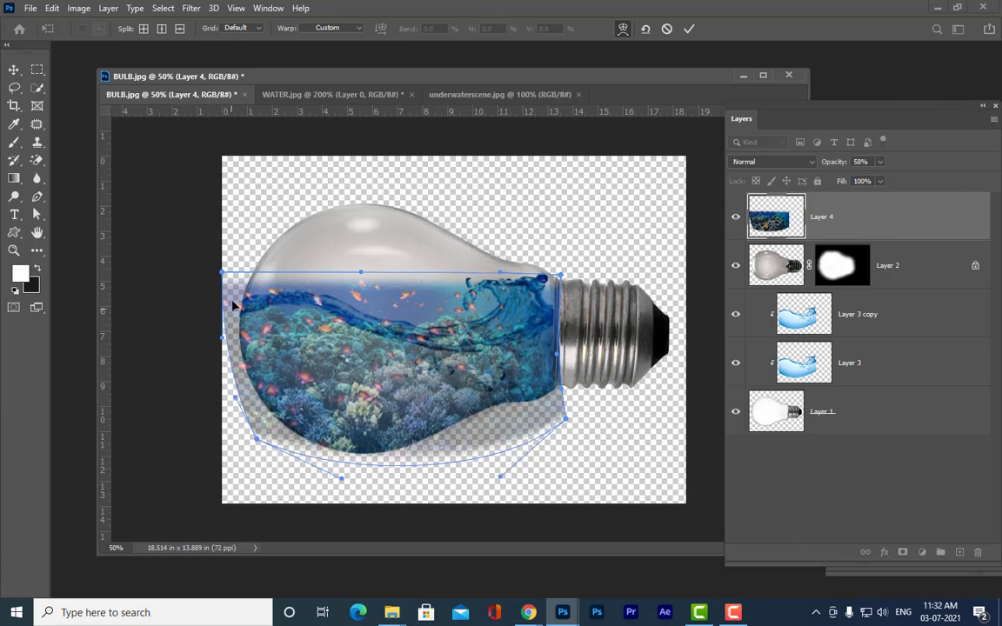
pyautogui.moveTo(223, 276); pyautogui.dragTo(239, 274)
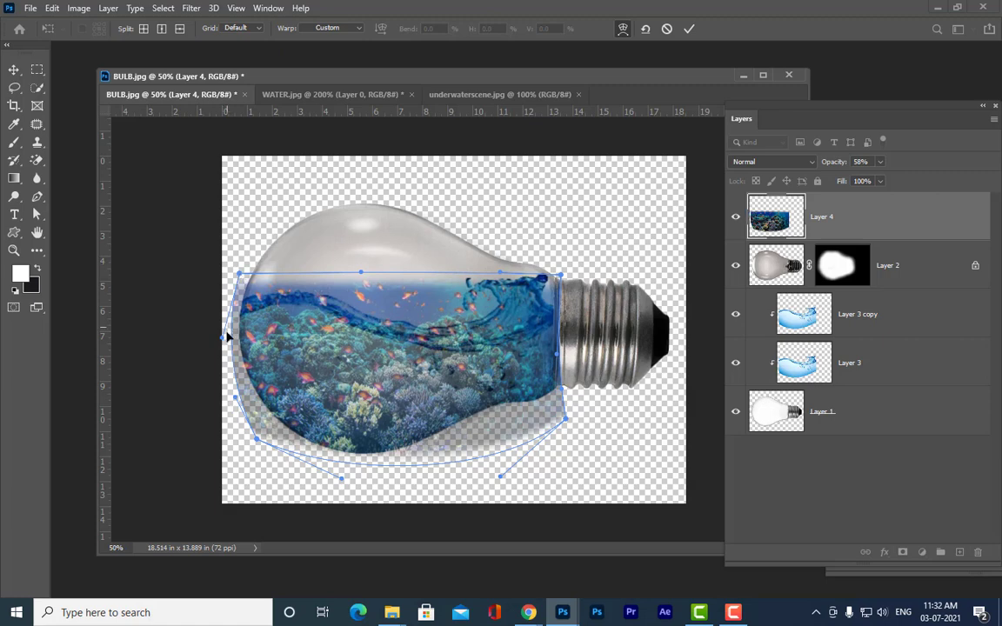
pyautogui.moveTo(221, 341); pyautogui.dragTo(225, 341)
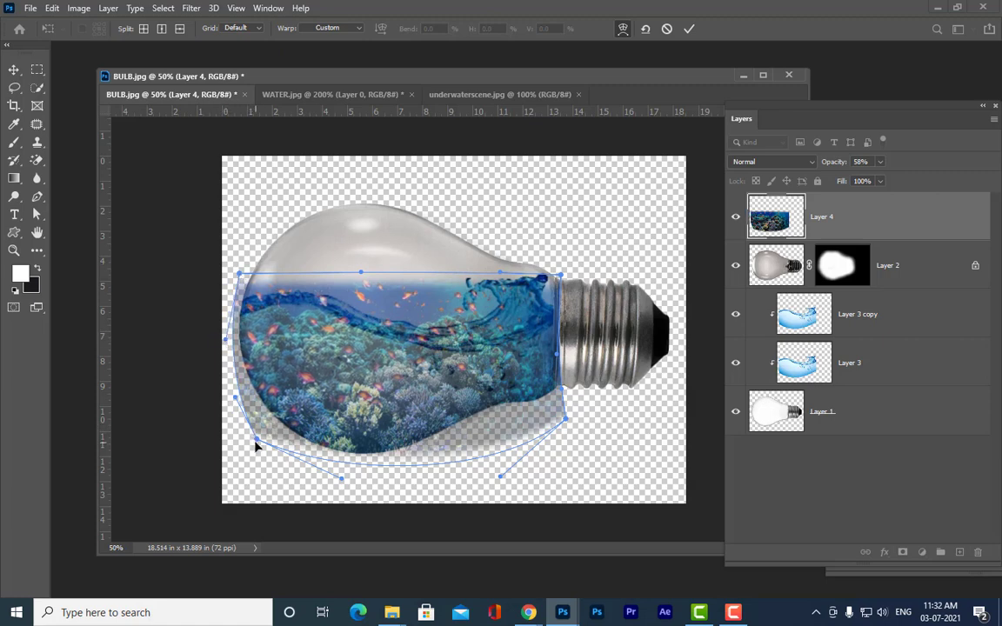
pyautogui.moveTo(255, 444); pyautogui.dragTo(250, 432)
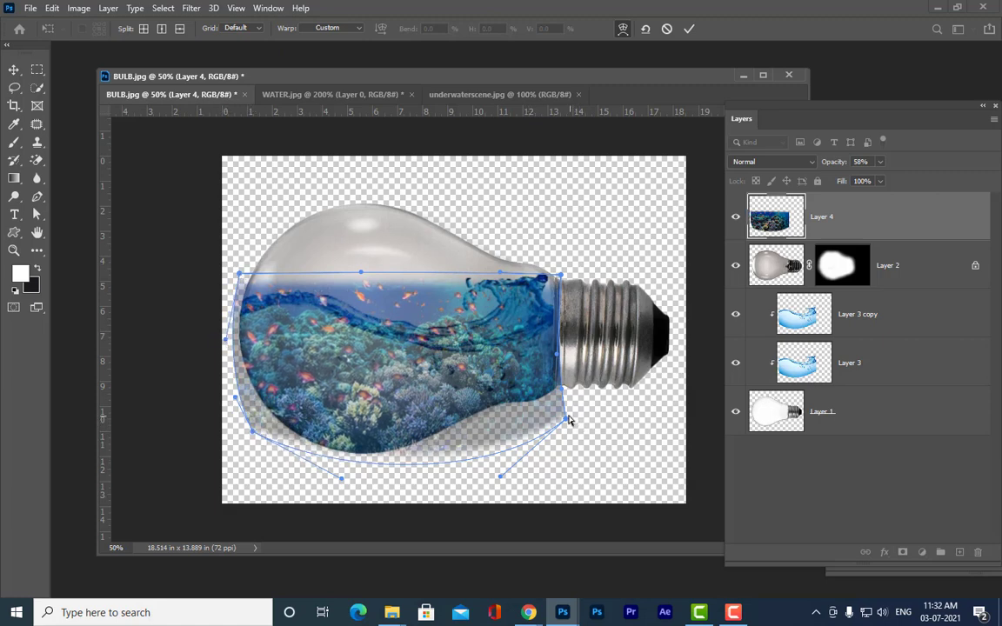
# Fine-tune the warp corners and bottom curve around the bulb outline, apply the warp, and shift the Layers panel aside.
pyautogui.moveTo(566, 424); pyautogui.dragTo(551, 421)
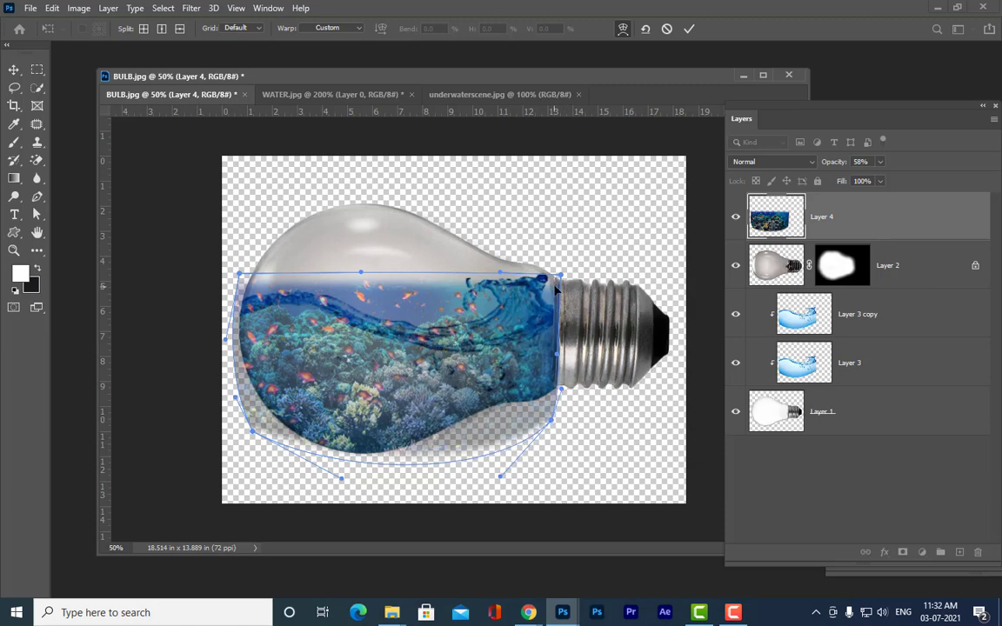
pyautogui.moveTo(561, 276); pyautogui.dragTo(561, 275)
pyautogui.moveTo(242, 277); pyautogui.dragTo(247, 277)
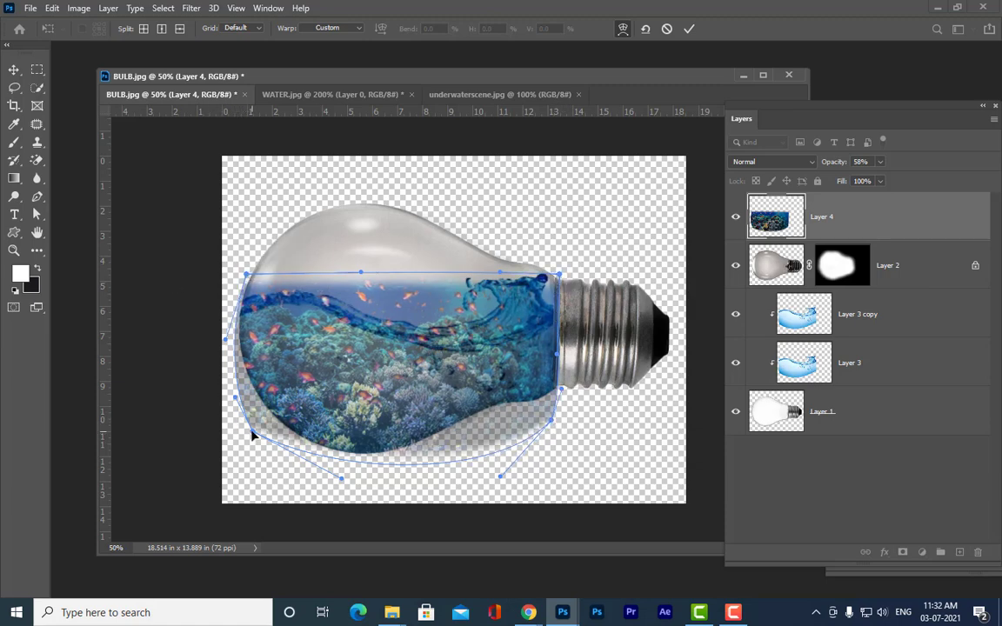
pyautogui.moveTo(252, 435); pyautogui.dragTo(257, 421)
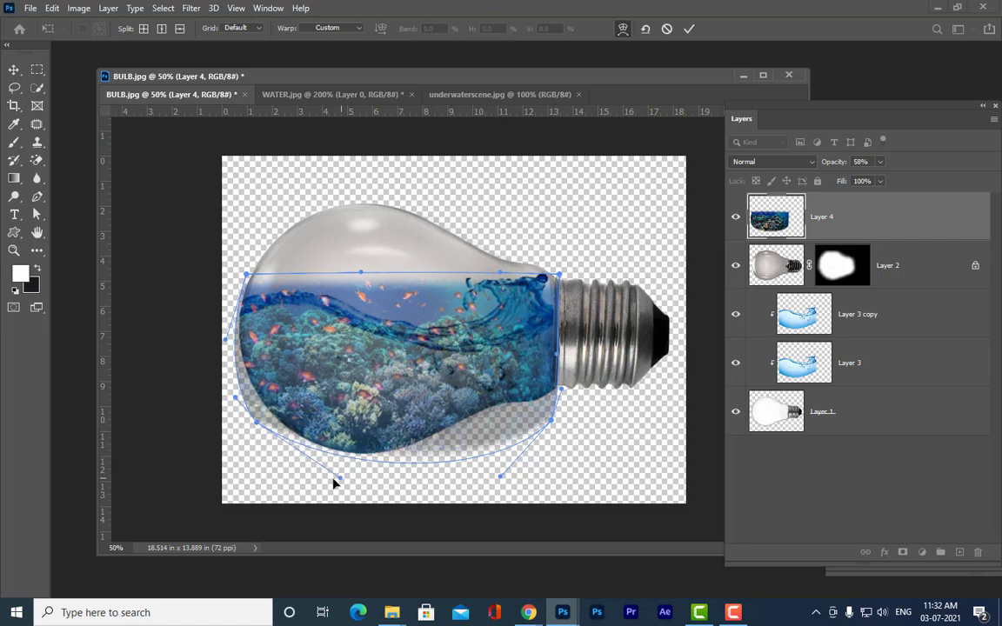
pyautogui.moveTo(336, 480); pyautogui.dragTo(325, 485)
pyautogui.moveTo(501, 478); pyautogui.dragTo(495, 475)
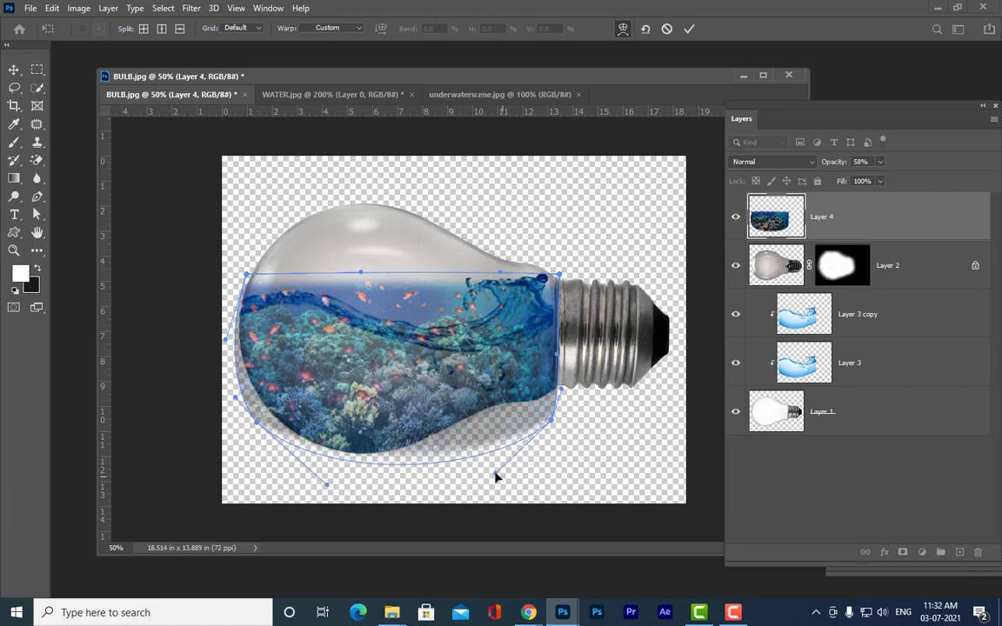
pyautogui.moveTo(544, 420)
pyautogui.mouseDown()
pyautogui.moveTo(550, 407)
pyautogui.moveTo(545, 421)
pyautogui.mouseUp()
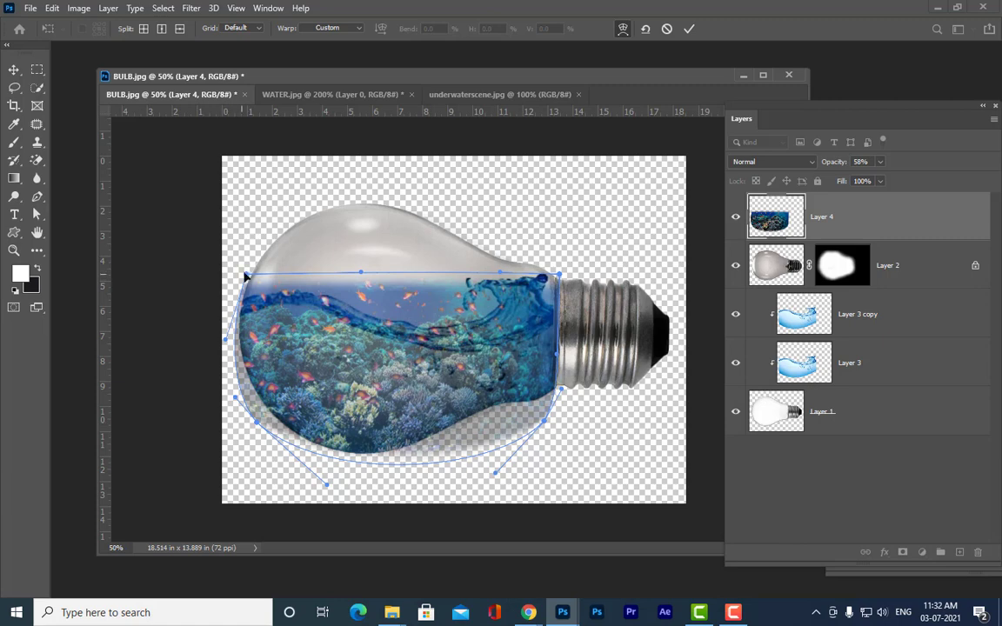
pyautogui.moveTo(247, 277); pyautogui.dragTo(246, 272)
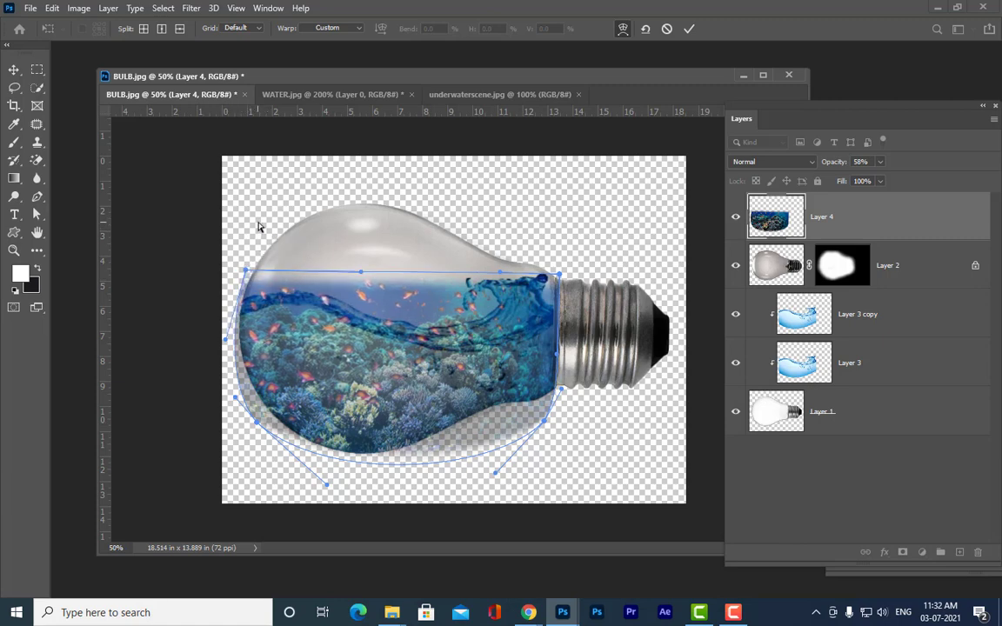
pyautogui.click(689, 29)
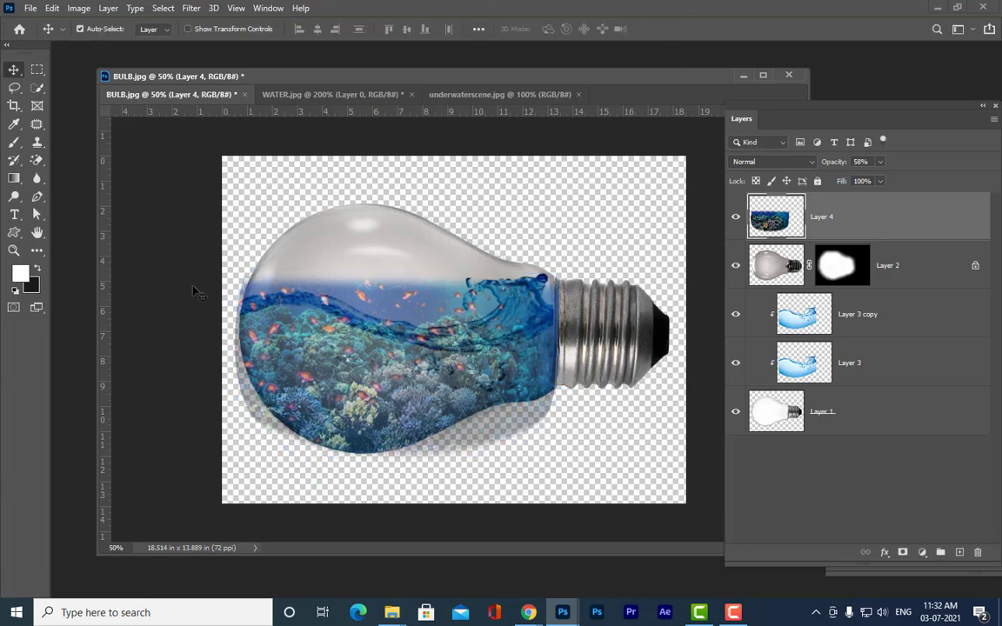
pyautogui.moveTo(805, 108); pyautogui.dragTo(777, 108)
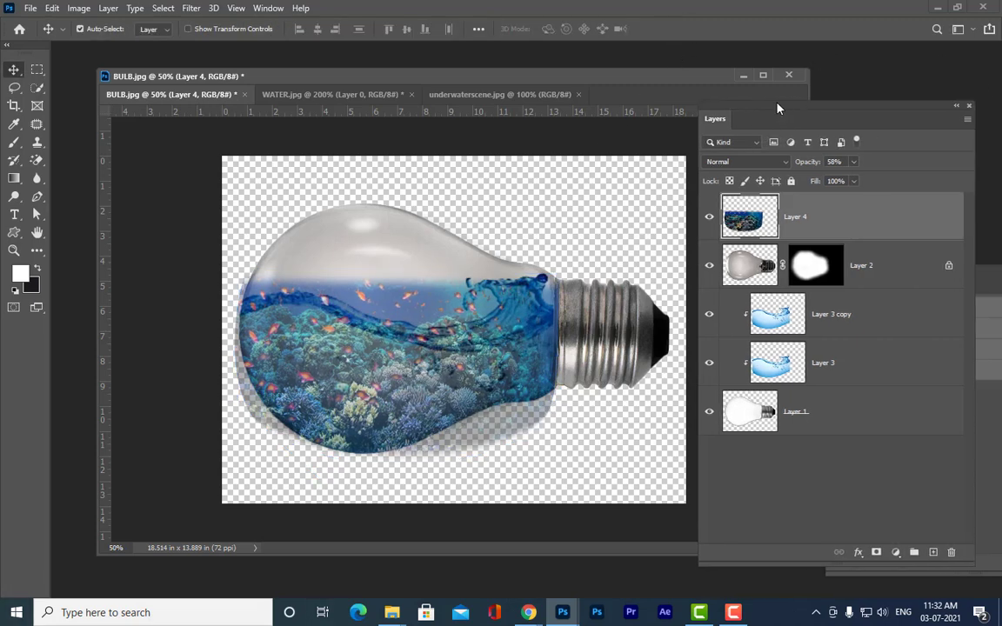
# Move Layer 4 directly above Layer 1 and clip Layer 4, Layer 3 and Layer 3 copy to the bulb shape.
pyautogui.moveTo(917, 223); pyautogui.dragTo(905, 383)
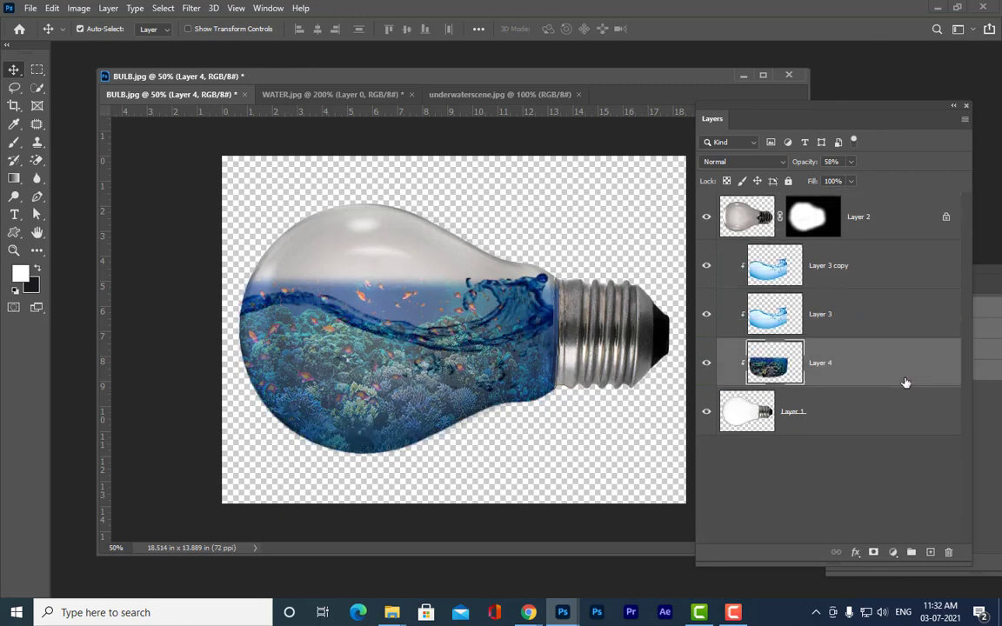
pyautogui.keyDown('alt'); pyautogui.click(904, 384); pyautogui.keyUp('alt')
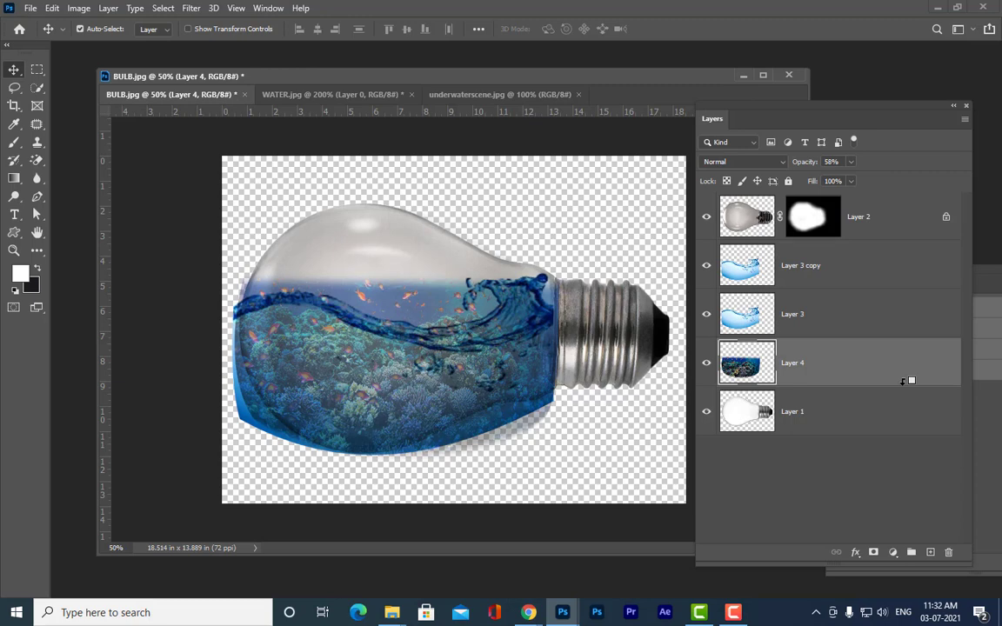
pyautogui.keyDown('alt'); pyautogui.click(905, 381); pyautogui.keyUp('alt')
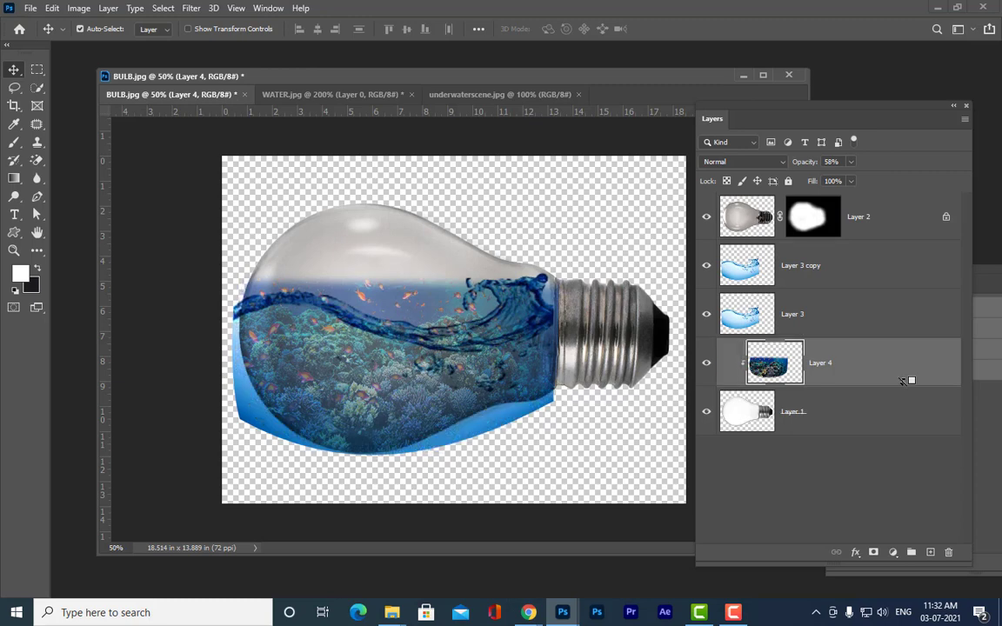
pyautogui.click(904, 320)
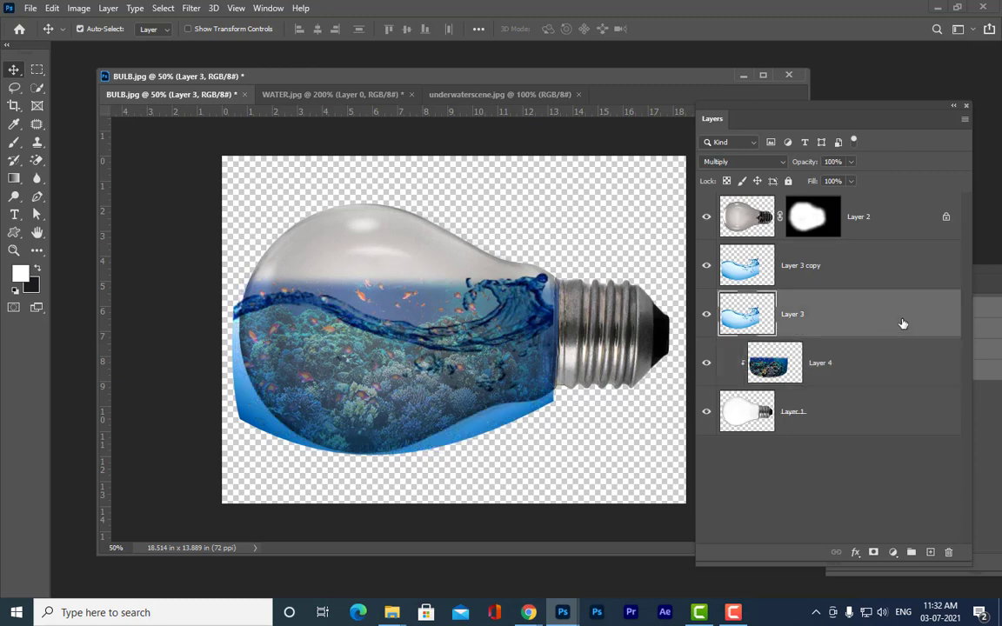
pyautogui.keyDown('alt'); pyautogui.click(905, 334); pyautogui.keyUp('alt')
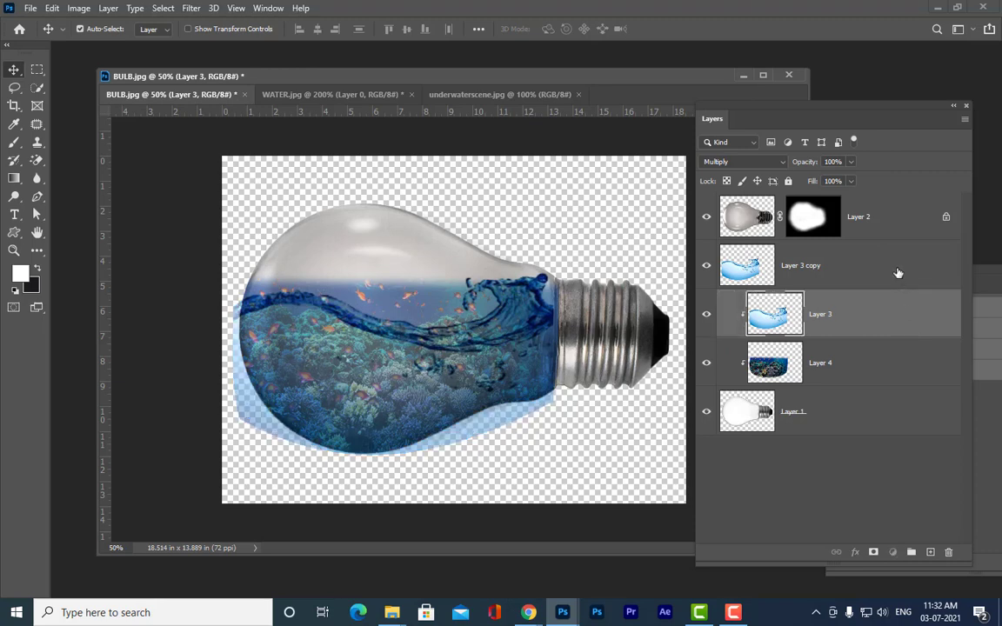
pyautogui.click(898, 273)
pyautogui.keyDown('alt'); pyautogui.click(897, 285); pyautogui.keyUp('alt')
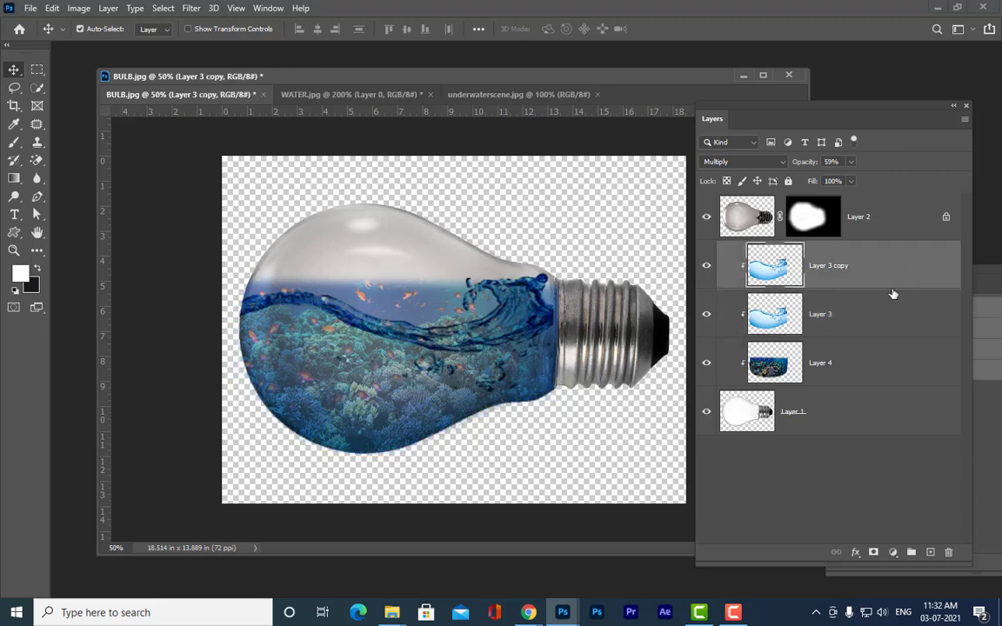
# Add a black layer mask to the reef on Layer 4 and shift the panel and document window for a clearer view.
pyautogui.click(879, 367)
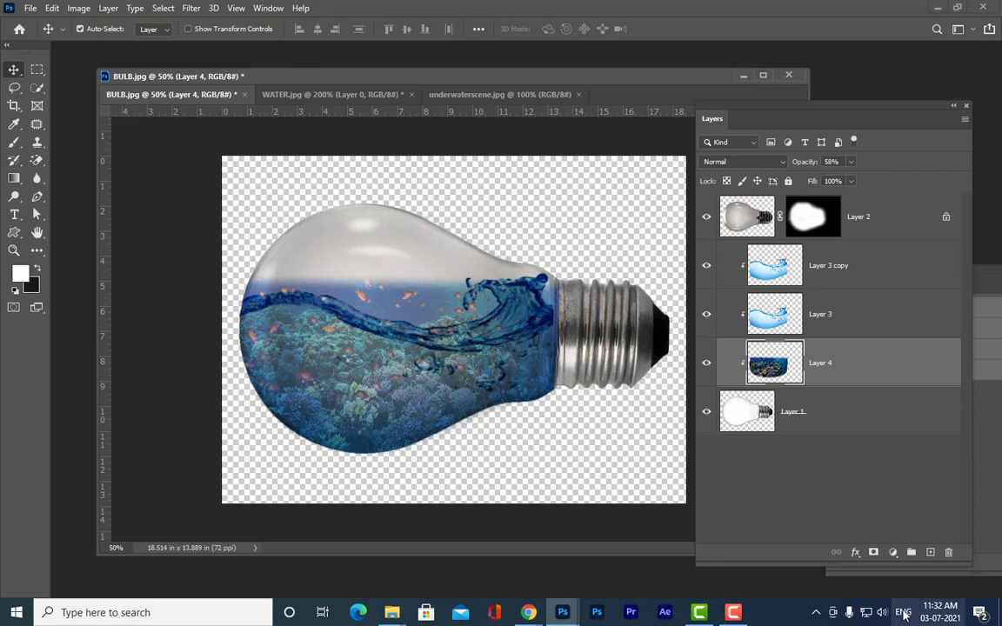
pyautogui.keyDown('alt'); pyautogui.click(875, 553); pyautogui.keyUp('alt')
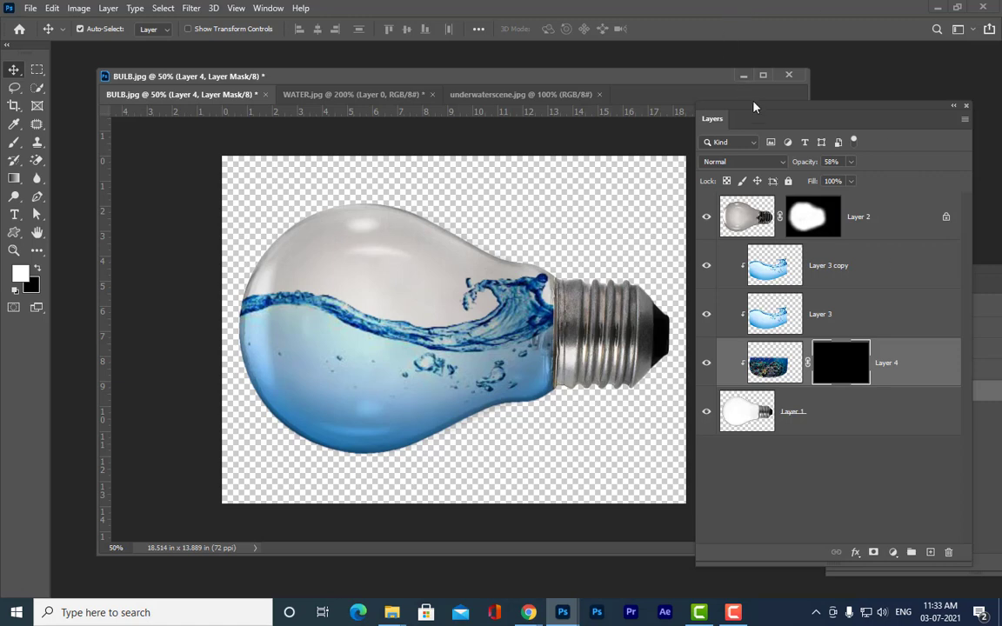
pyautogui.moveTo(755, 106); pyautogui.dragTo(785, 108)
pyautogui.moveTo(373, 81); pyautogui.dragTo(413, 83)
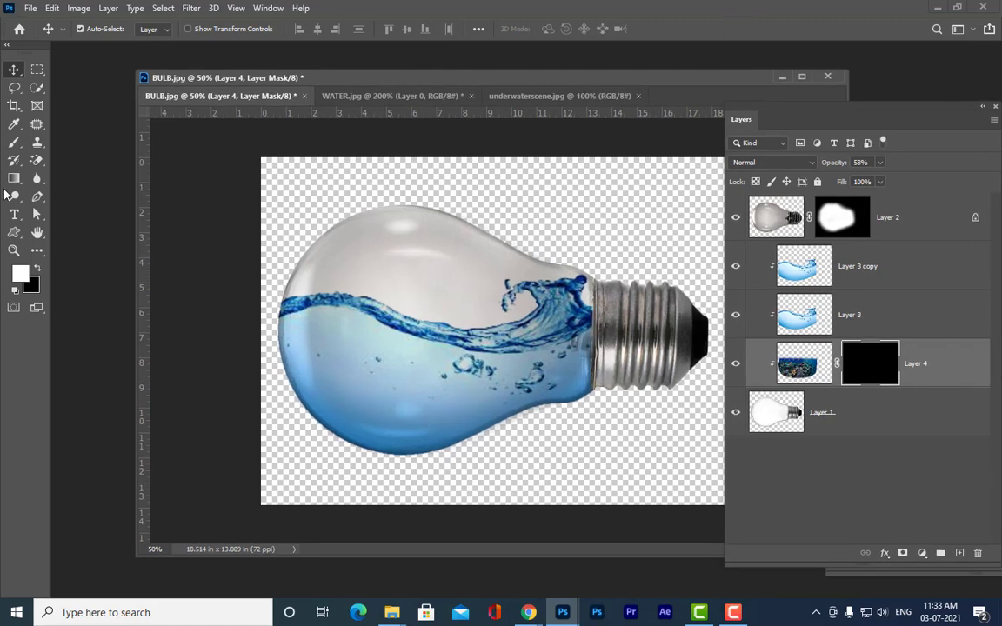
# Paint white on Layer 4's mask with a soft brush, reduced to 150 px, to reveal the reef only below the water line.
pyautogui.click(14, 142)
pyautogui.click(53, 129)
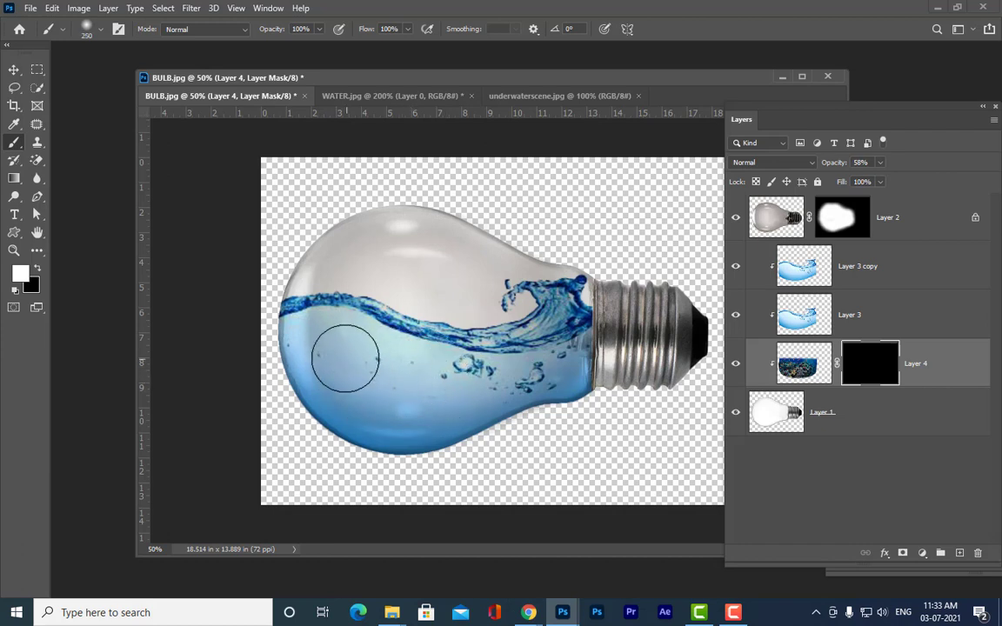
pyautogui.press('[')
pyautogui.moveTo(329, 336)
pyautogui.mouseDown()
pyautogui.moveTo(346, 340)
pyautogui.moveTo(380, 409)
pyautogui.moveTo(414, 413)
pyautogui.moveTo(326, 365)
pyautogui.moveTo(305, 348)
pyautogui.moveTo(319, 340)
pyautogui.moveTo(296, 329)
pyautogui.moveTo(387, 417)
pyautogui.moveTo(383, 409)
pyautogui.moveTo(418, 395)
pyautogui.moveTo(433, 402)
pyautogui.moveTo(322, 320)
pyautogui.moveTo(435, 376)
pyautogui.moveTo(474, 361)
pyautogui.moveTo(531, 375)
pyautogui.moveTo(503, 339)
pyautogui.mouseUp()
pyautogui.press('[')
pyautogui.press('[')
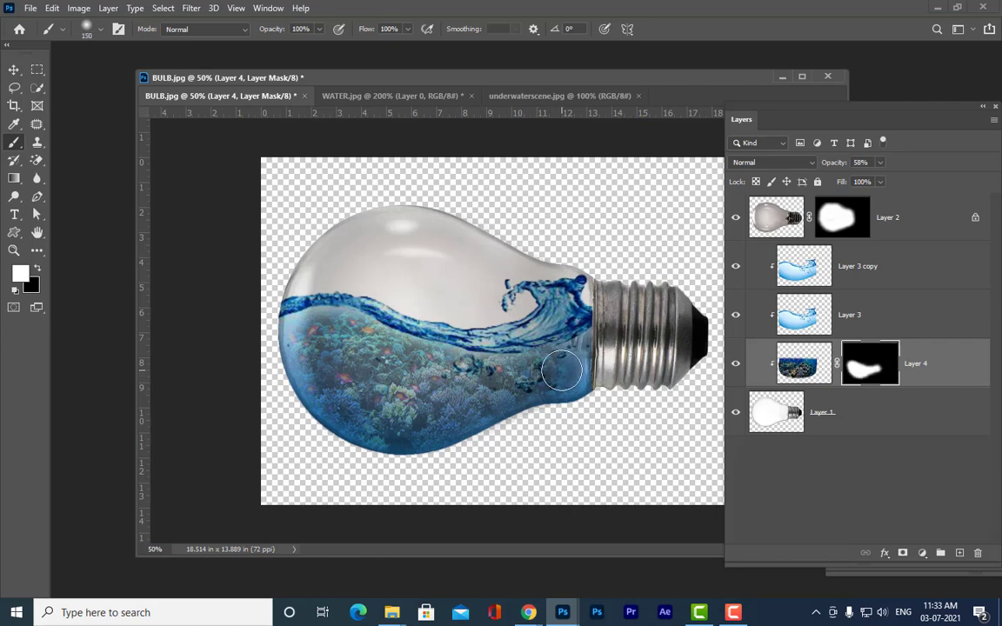
pyautogui.moveTo(561, 371)
pyautogui.mouseDown()
pyautogui.moveTo(444, 411)
pyautogui.moveTo(469, 408)
pyautogui.moveTo(559, 381)
pyautogui.moveTo(388, 420)
pyautogui.moveTo(343, 411)
pyautogui.moveTo(329, 395)
pyautogui.moveTo(302, 338)
pyautogui.moveTo(360, 368)
pyautogui.moveTo(306, 341)
pyautogui.moveTo(311, 330)
pyautogui.moveTo(336, 333)
pyautogui.moveTo(350, 362)
pyautogui.moveTo(405, 391)
pyautogui.moveTo(570, 367)
pyautogui.moveTo(566, 377)
pyautogui.moveTo(393, 408)
pyautogui.moveTo(321, 366)
pyautogui.moveTo(299, 335)
pyautogui.moveTo(313, 336)
pyautogui.moveTo(345, 390)
pyautogui.moveTo(381, 422)
pyautogui.moveTo(423, 423)
pyautogui.mouseUp()
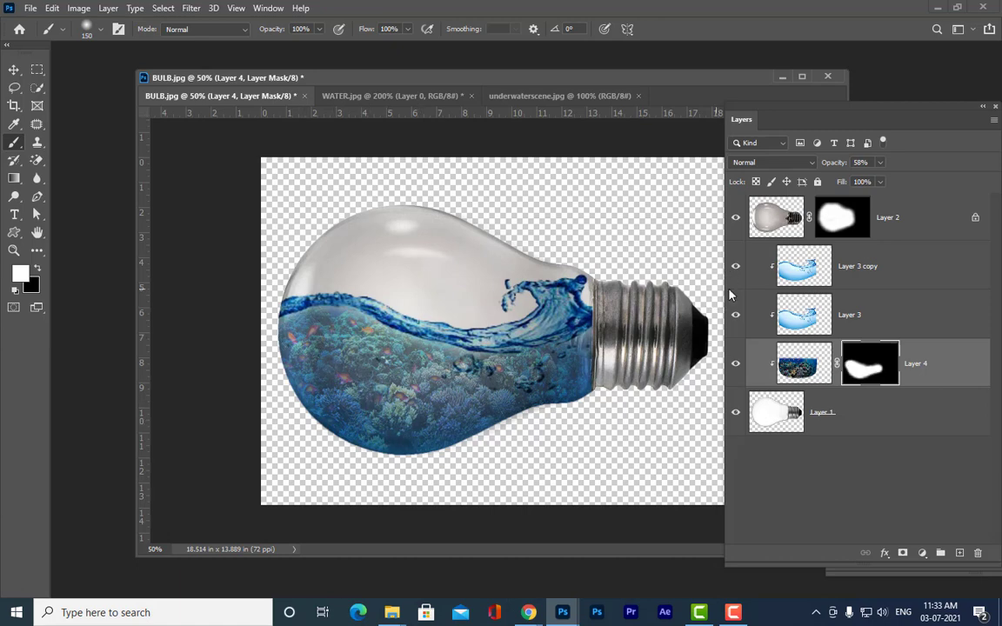
# Lower the opacity of the reef on Layer 4 to 40%.
pyautogui.click(814, 370)
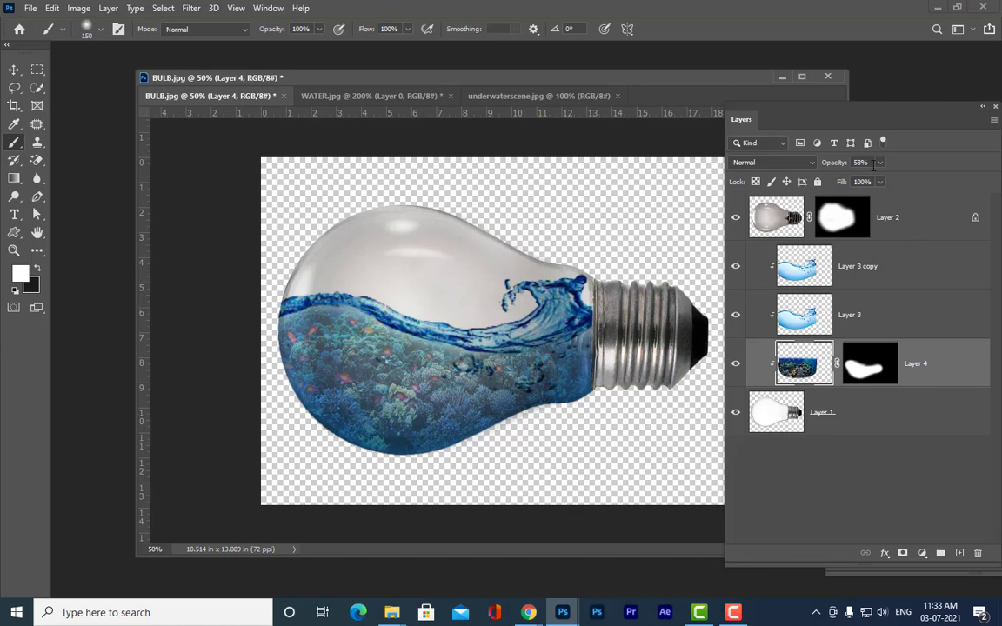
pyautogui.moveTo(877, 183); pyautogui.dragTo(868, 182)
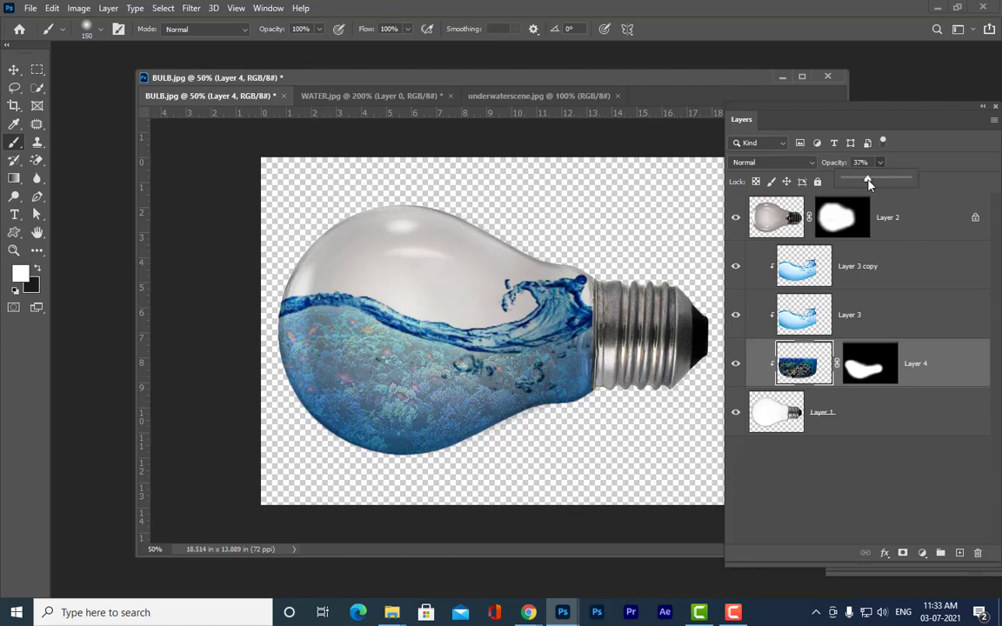
pyautogui.click(914, 140)
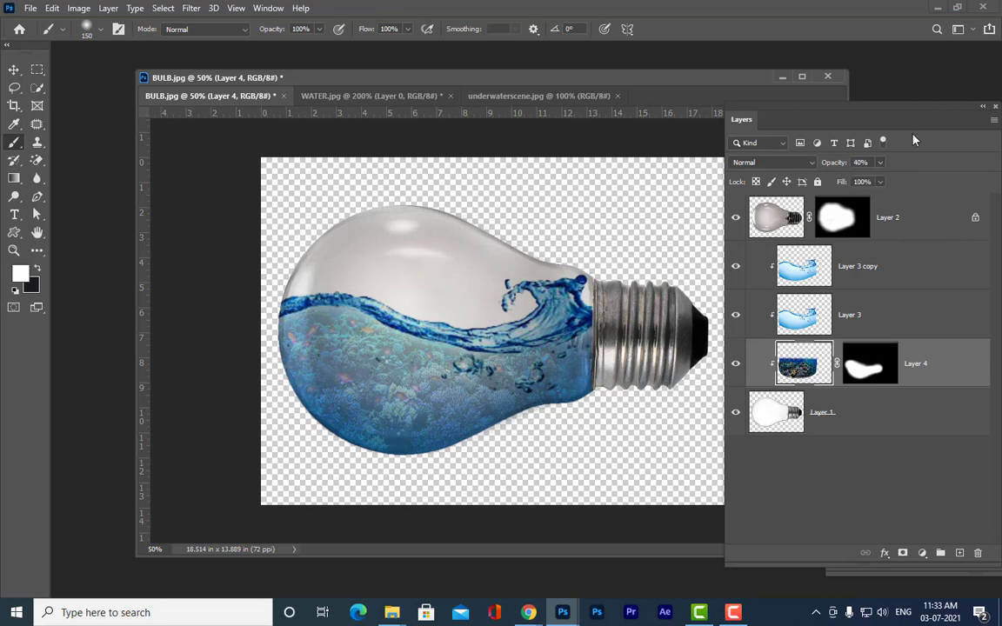
# Select Layer 2 as the insertion point, search the reference images for "ship" and open SHIP.png.
pyautogui.click(941, 206)
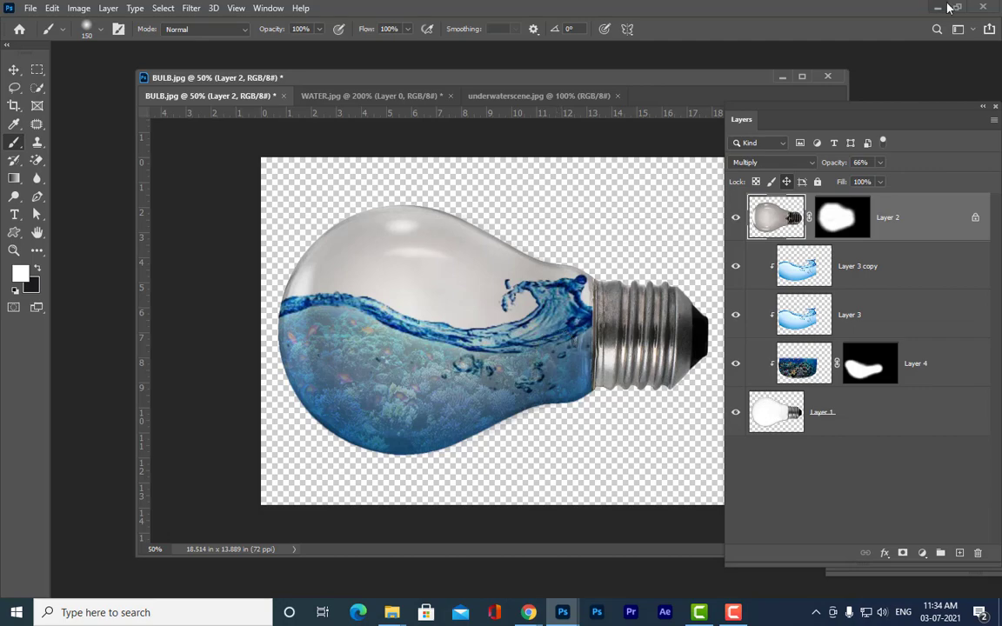
pyautogui.hotkey('ctrl', 'o')
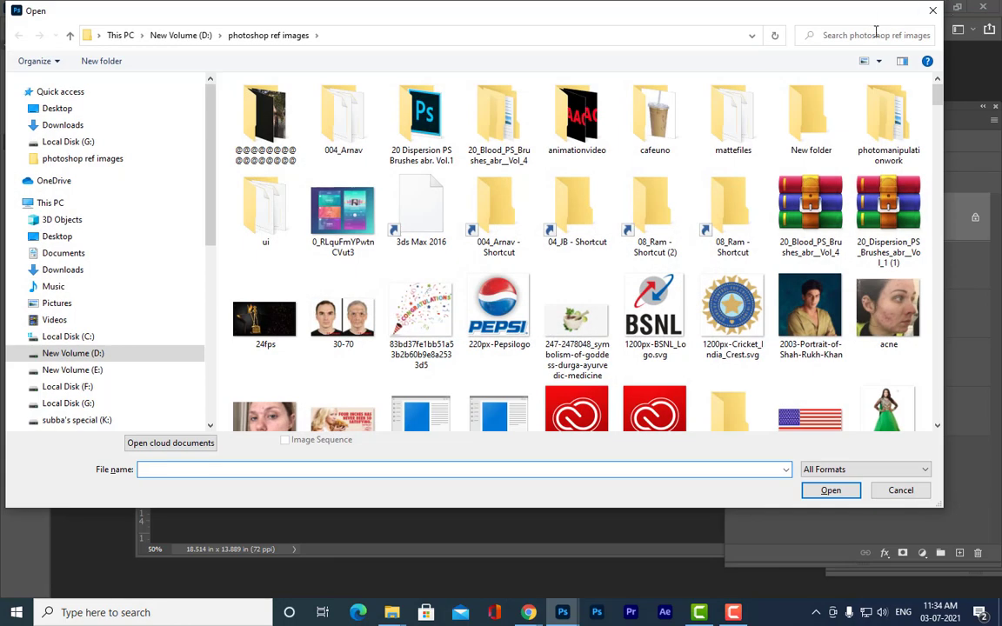
pyautogui.click(877, 33)
pyautogui.write('ship')
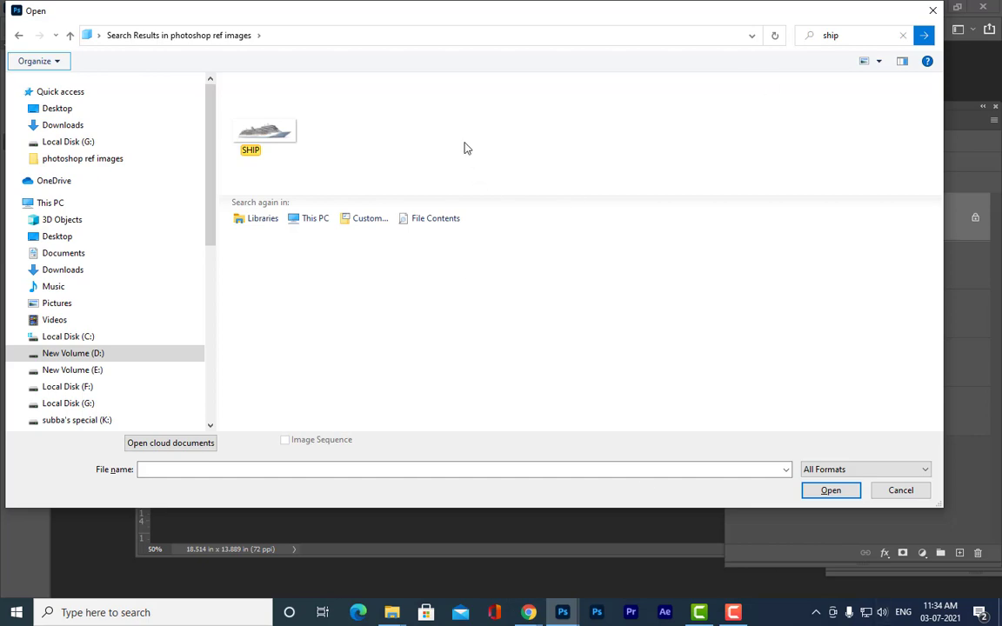
pyautogui.click(263, 132)
pyautogui.click(831, 490)
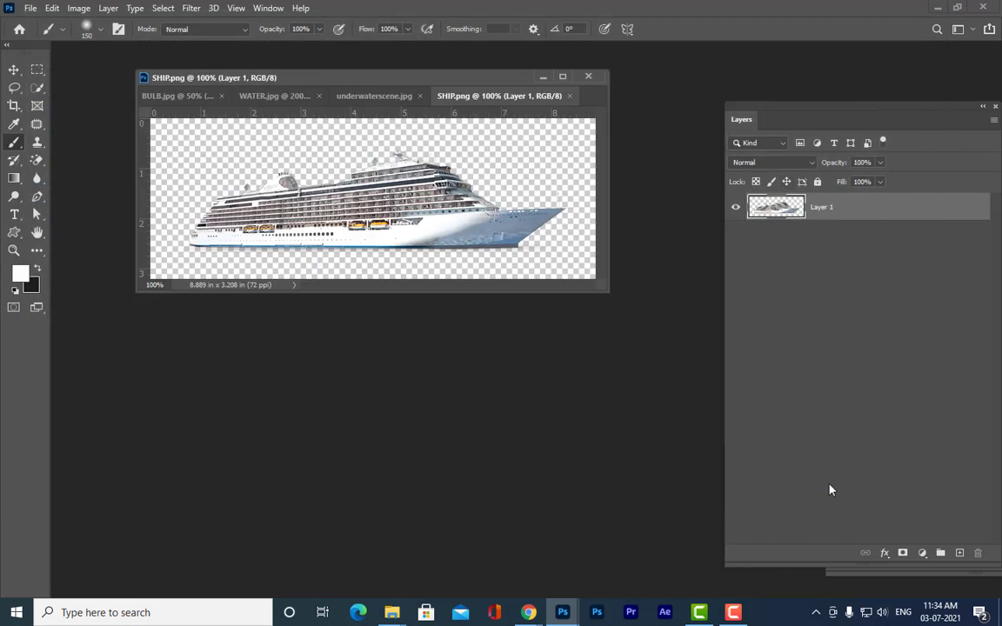
# Float the SHIP.png window, copy the ship into the BULB.jpg document and close the ship document.
pyautogui.moveTo(606, 292); pyautogui.dragTo(720, 571)
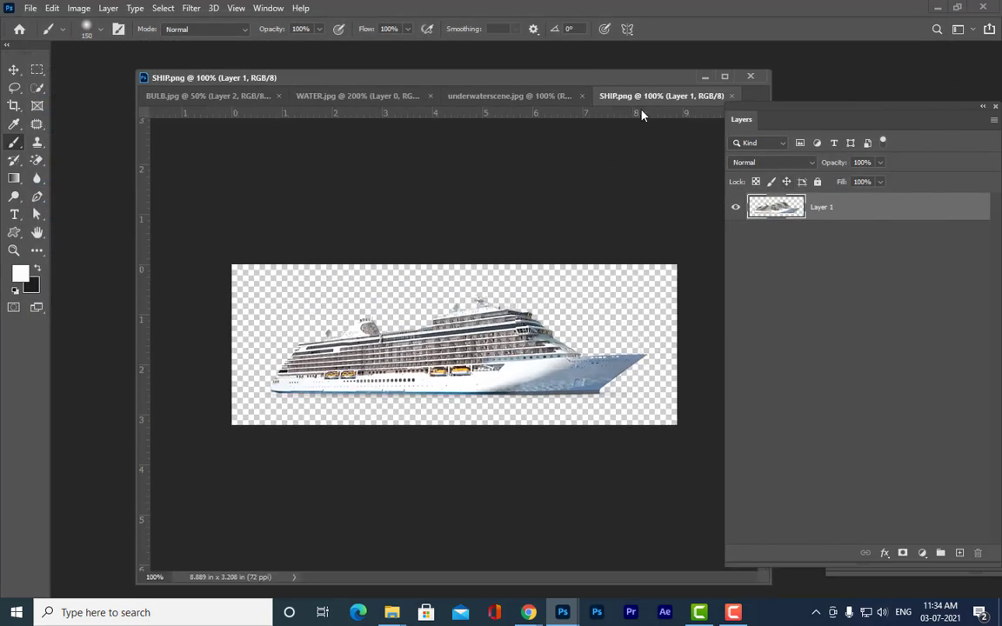
pyautogui.moveTo(611, 98); pyautogui.dragTo(74, 314)
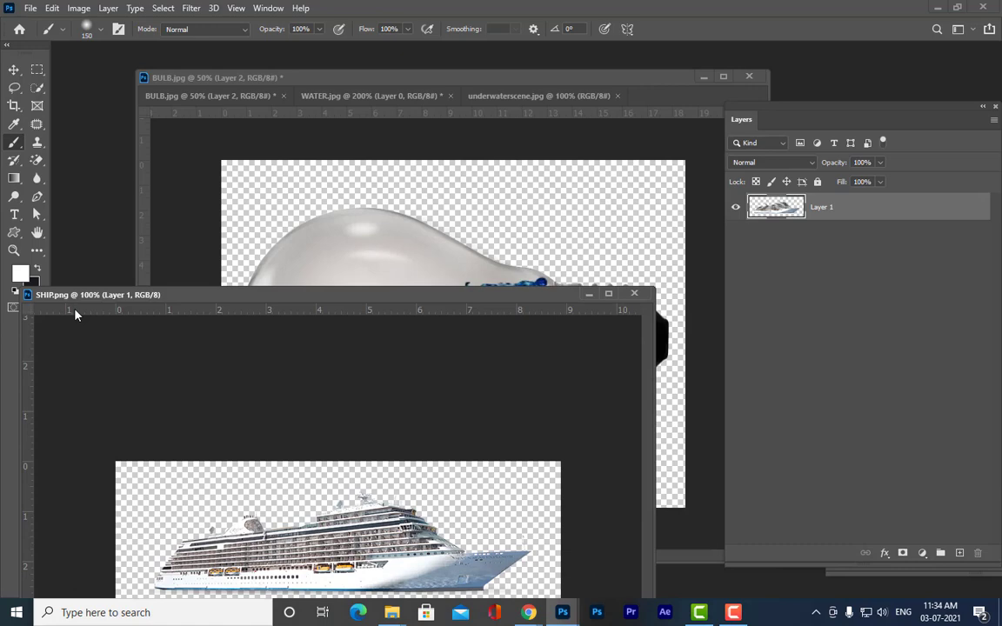
pyautogui.click(14, 68)
pyautogui.moveTo(425, 301); pyautogui.dragTo(219, 351)
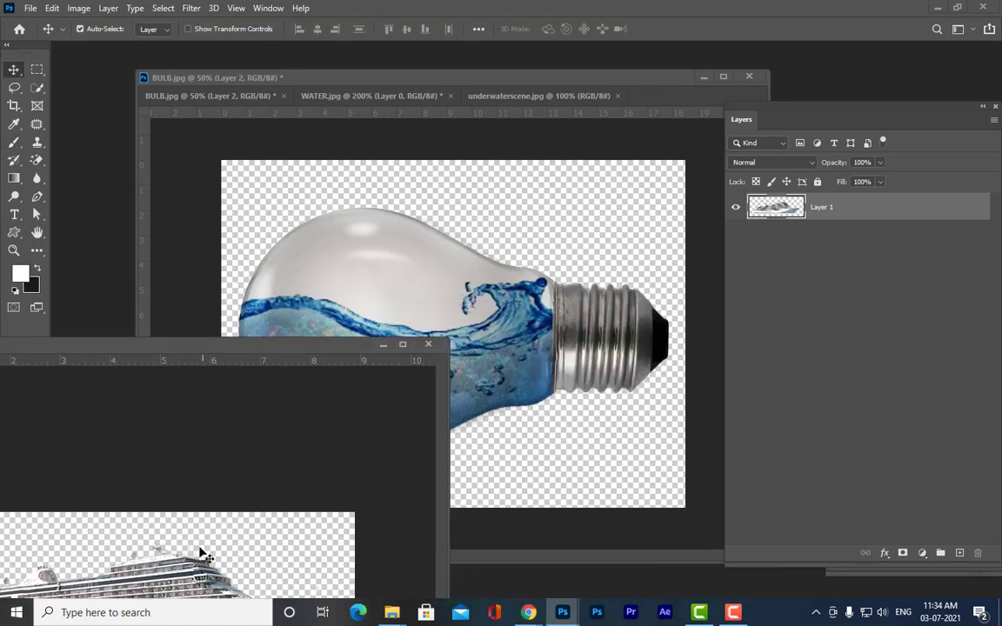
pyautogui.moveTo(178, 512); pyautogui.dragTo(411, 352)
pyautogui.click(129, 348)
pyautogui.click(429, 345)
# Transform the ship to about 56% width and 64% height, rotate it 24°, and set it on the water's downward slope.
pyautogui.hotkey('ctrl', 't')
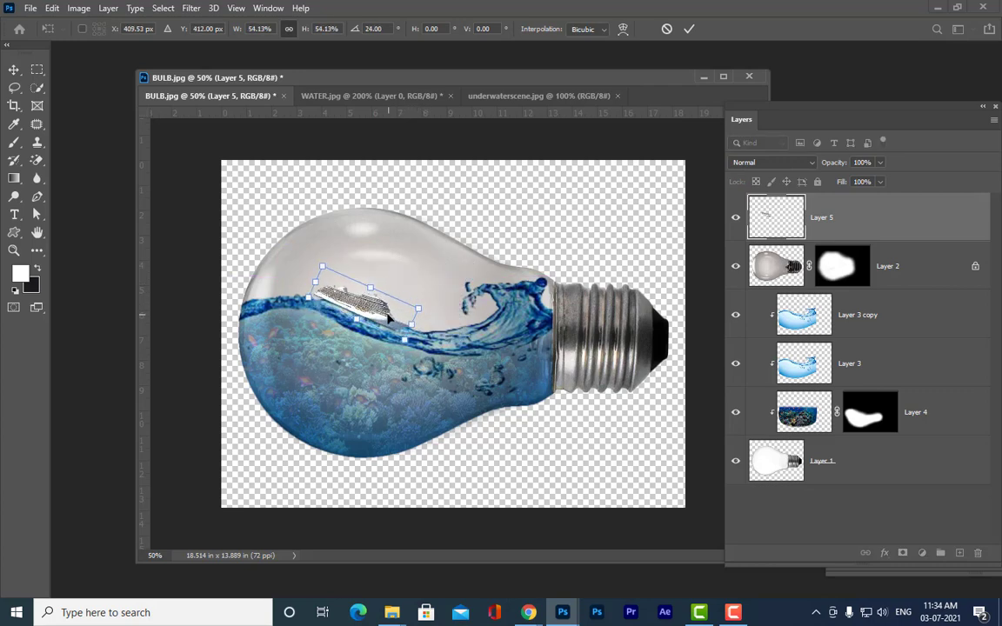
pyautogui.moveTo(380, 313); pyautogui.dragTo(431, 316)
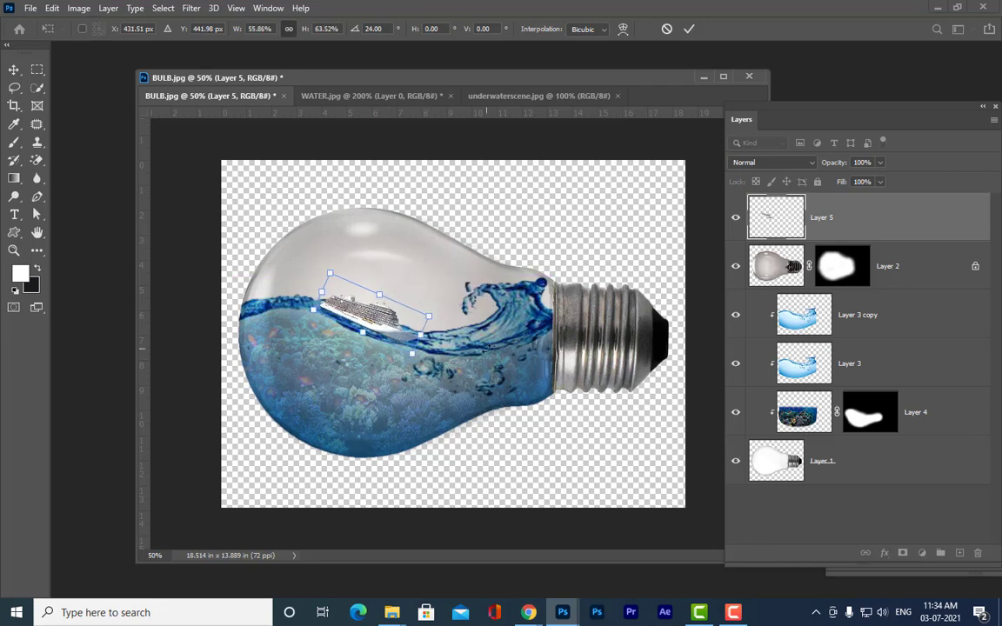
pyautogui.moveTo(366, 306); pyautogui.dragTo(360, 300)
pyautogui.press('Return')
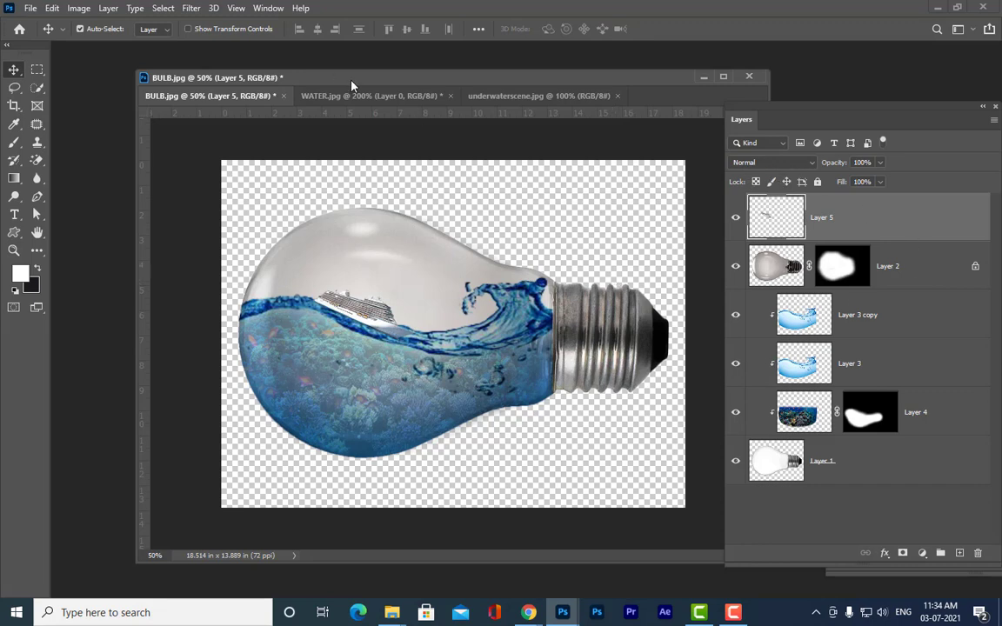
# Enlarge the view of the bulb to 66.7% and add a white layer mask to the ship on Layer 5.
pyautogui.moveTo(348, 80); pyautogui.dragTo(420, 78)
pyautogui.hotkey('ctrl', '+')
pyautogui.hotkey('ctrl', '+')
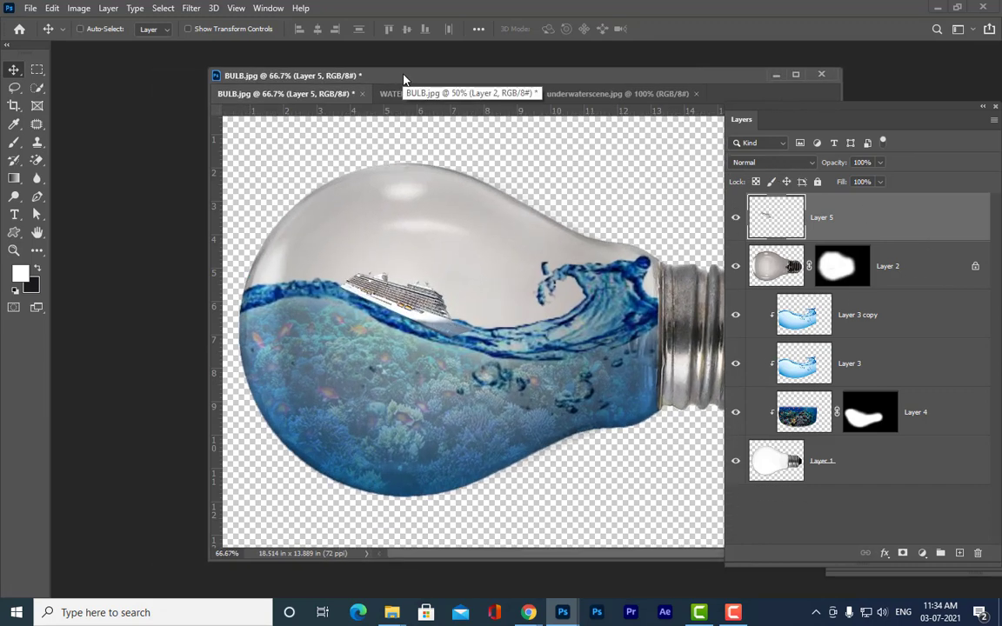
pyautogui.hotkey('ctrl', '-')
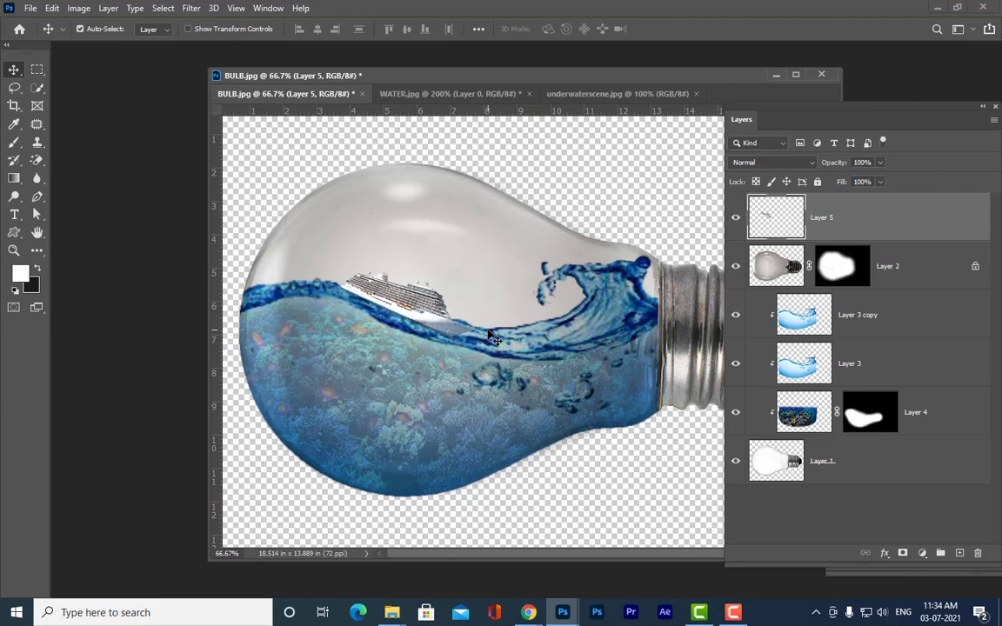
pyautogui.moveTo(734, 97); pyautogui.dragTo(723, 93)
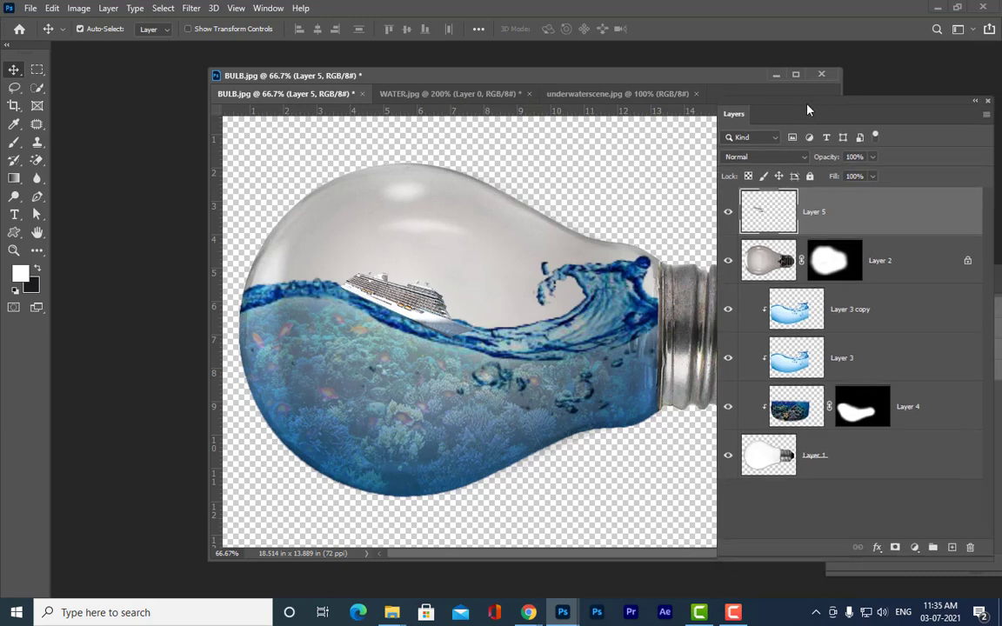
pyautogui.click(892, 547)
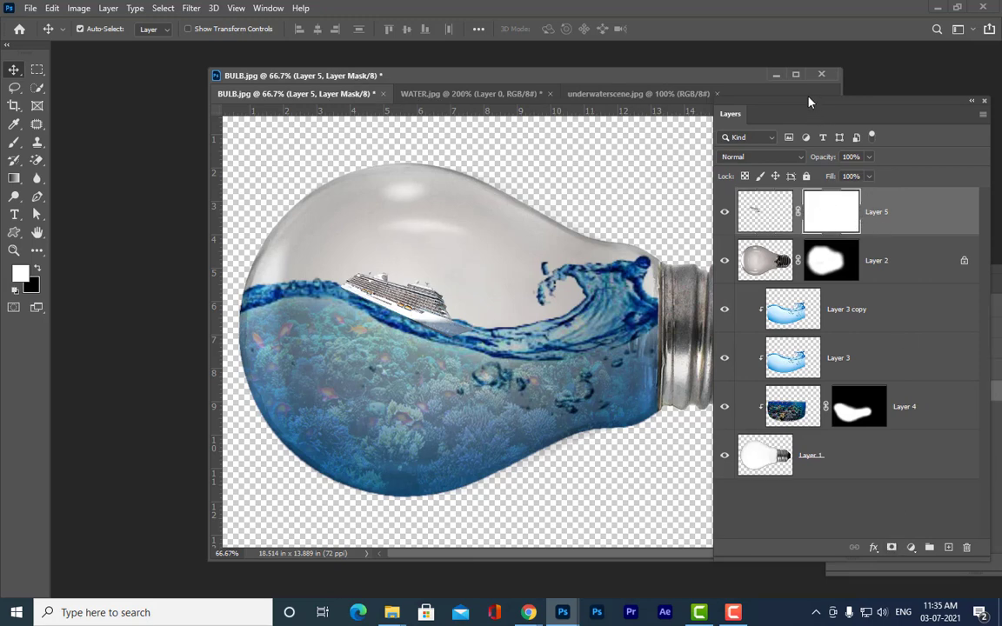
pyautogui.moveTo(809, 102); pyautogui.dragTo(811, 102)
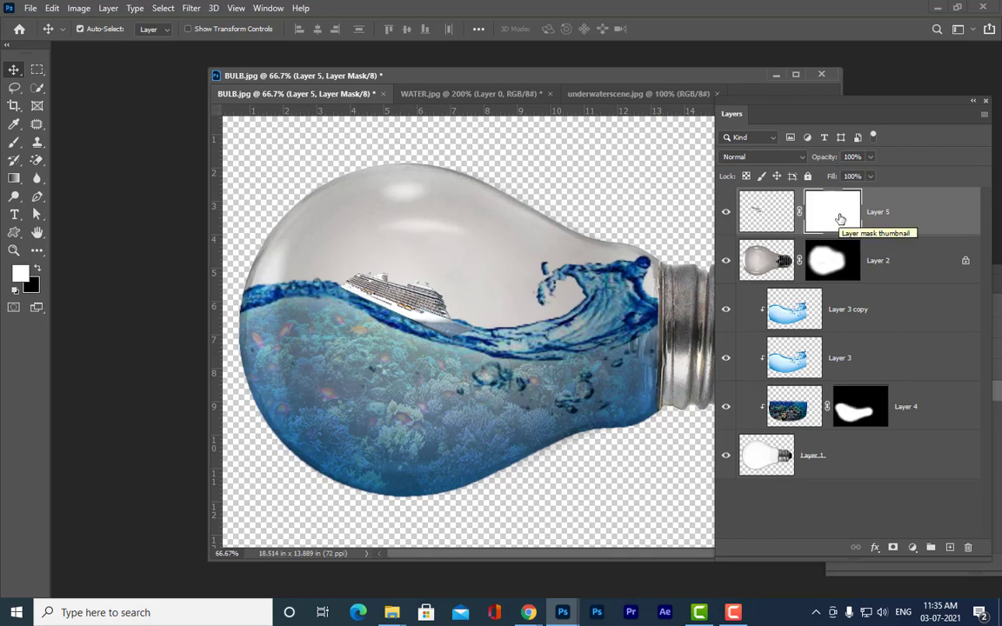
# Paint black on Layer 5's mask with a 40 px soft round brush to blend the ship's lower hull into the water.
pyautogui.click(14, 142)
pyautogui.rightClick(14, 139)
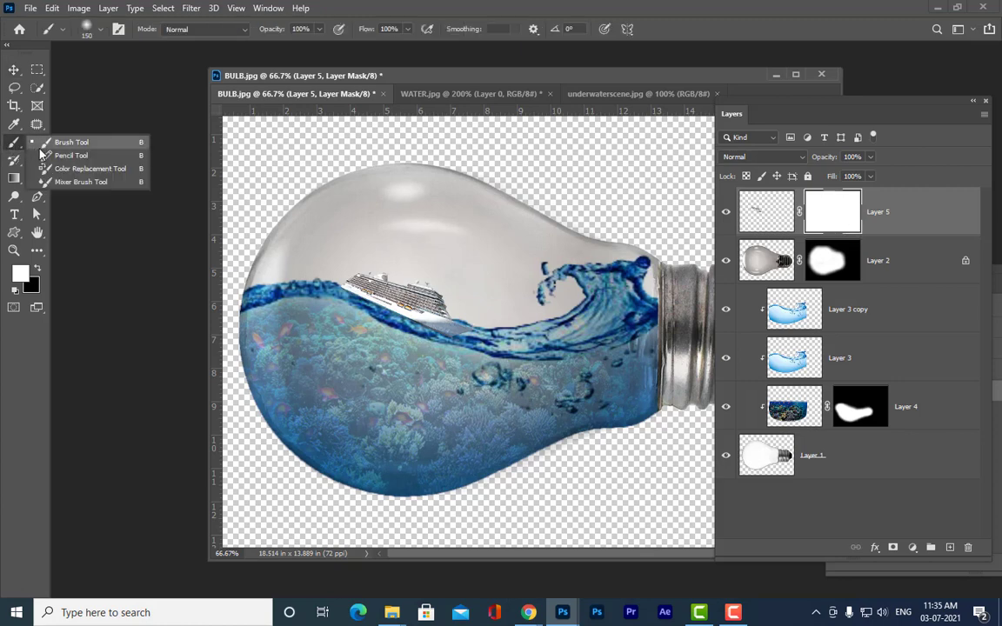
pyautogui.click(52, 136)
pyautogui.click(87, 28)
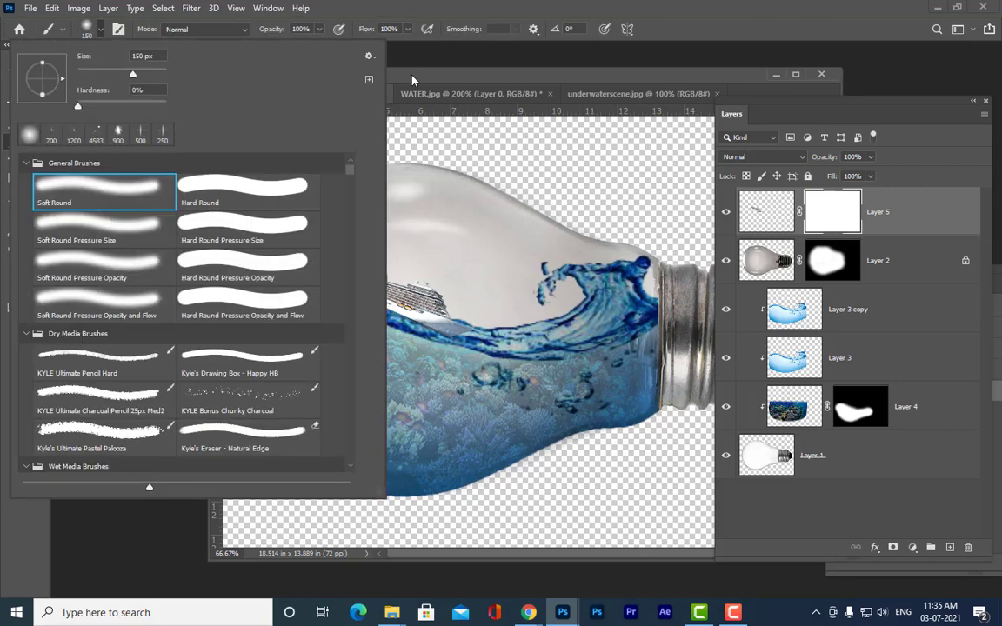
pyautogui.click(370, 67)
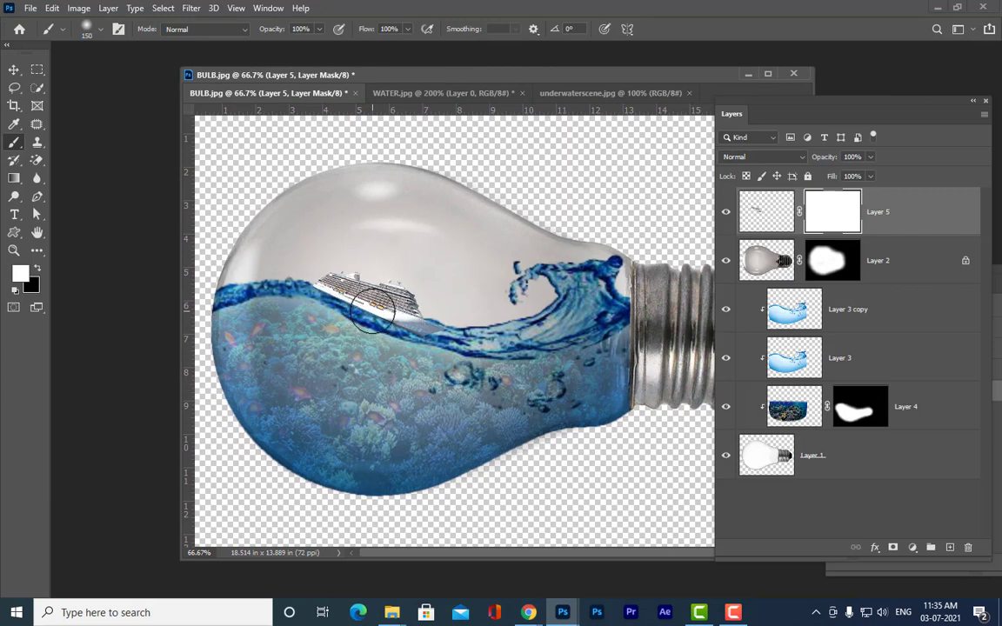
pyautogui.press('[')
pyautogui.press('[')
pyautogui.press('[')
pyautogui.press('[')
pyautogui.press('[')
pyautogui.press('[')
pyautogui.press('[')
pyautogui.press('[')
pyautogui.press('[')
pyautogui.click(36, 270)
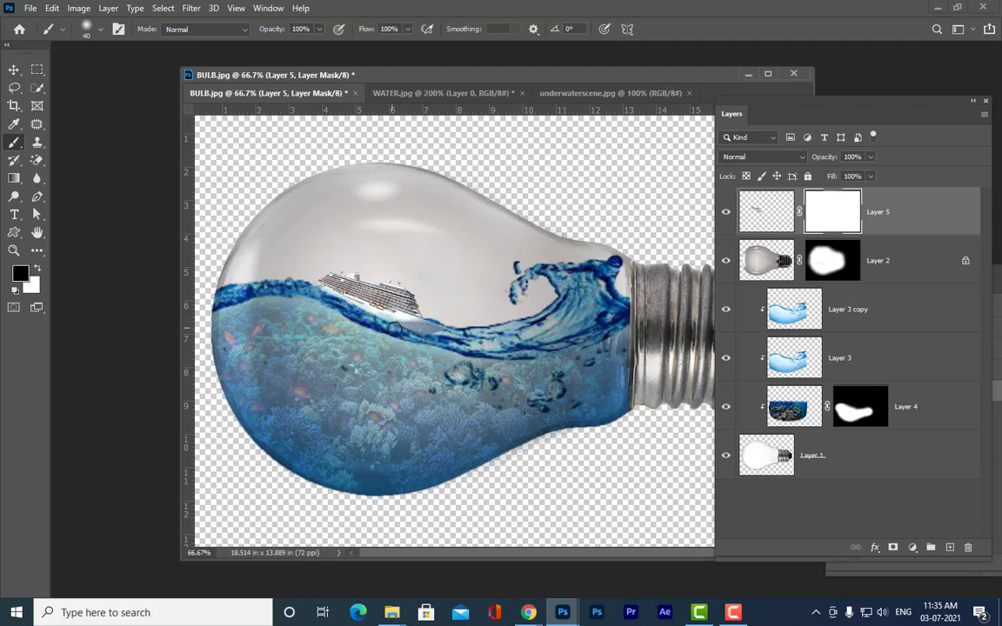
pyautogui.moveTo(372, 300); pyautogui.dragTo(392, 318)
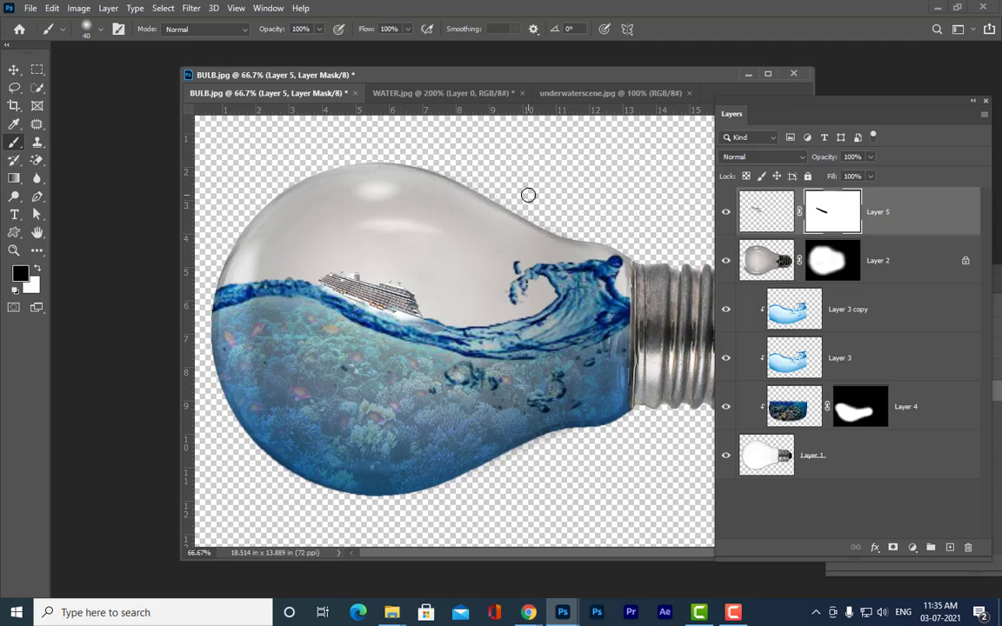
# Search the photoshop ref images folder for "shark", open SHARK.jpg and enlarge its document window.
pyautogui.moveTo(511, 83); pyautogui.dragTo(379, 74)
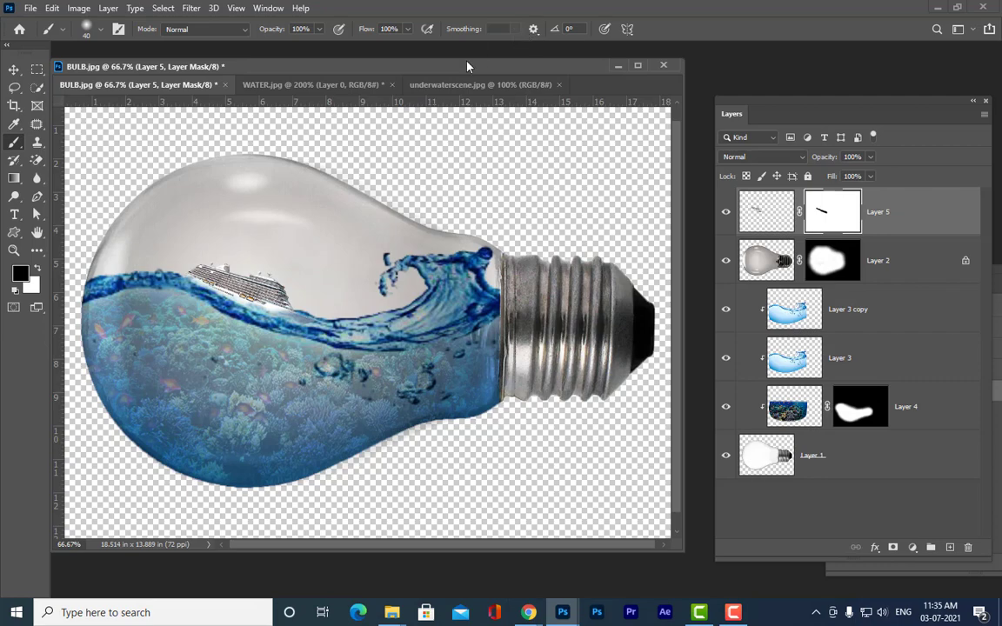
pyautogui.moveTo(467, 66); pyautogui.dragTo(537, 76)
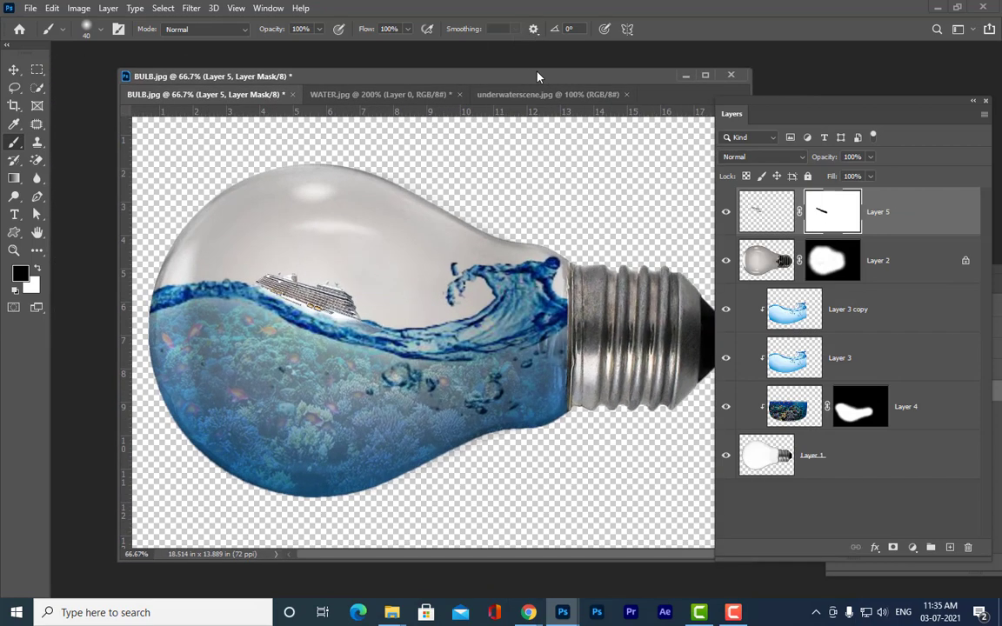
pyautogui.hotkey('ctrl', 'o')
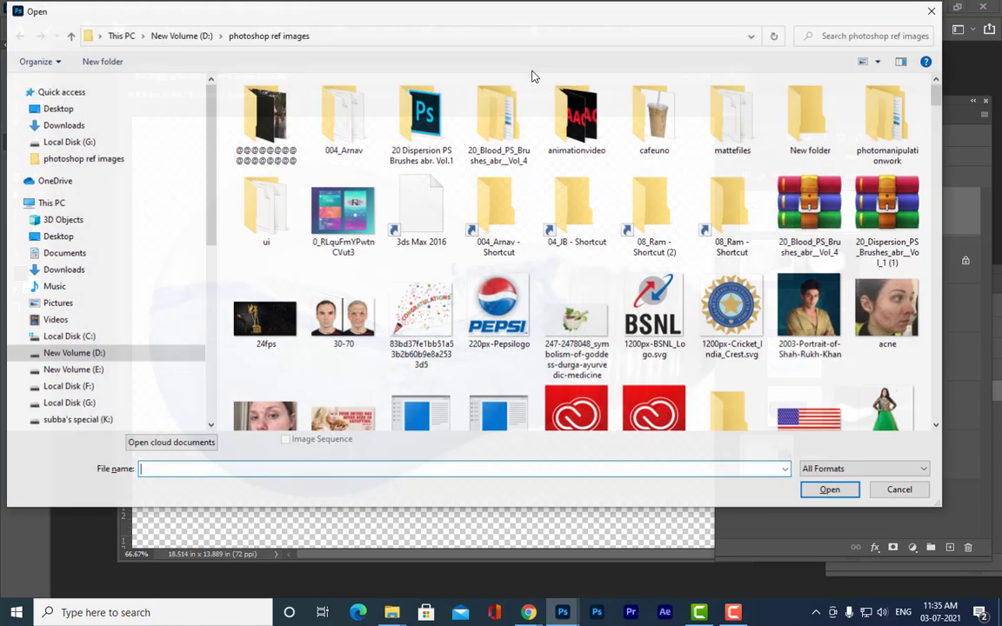
pyautogui.click(849, 35)
pyautogui.write('s')
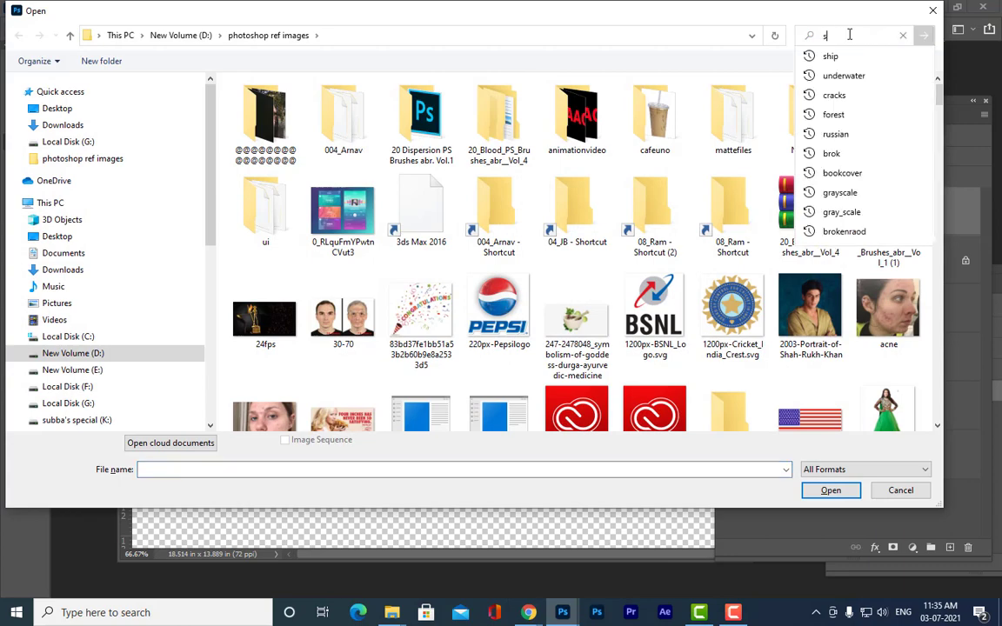
pyautogui.write('hark')
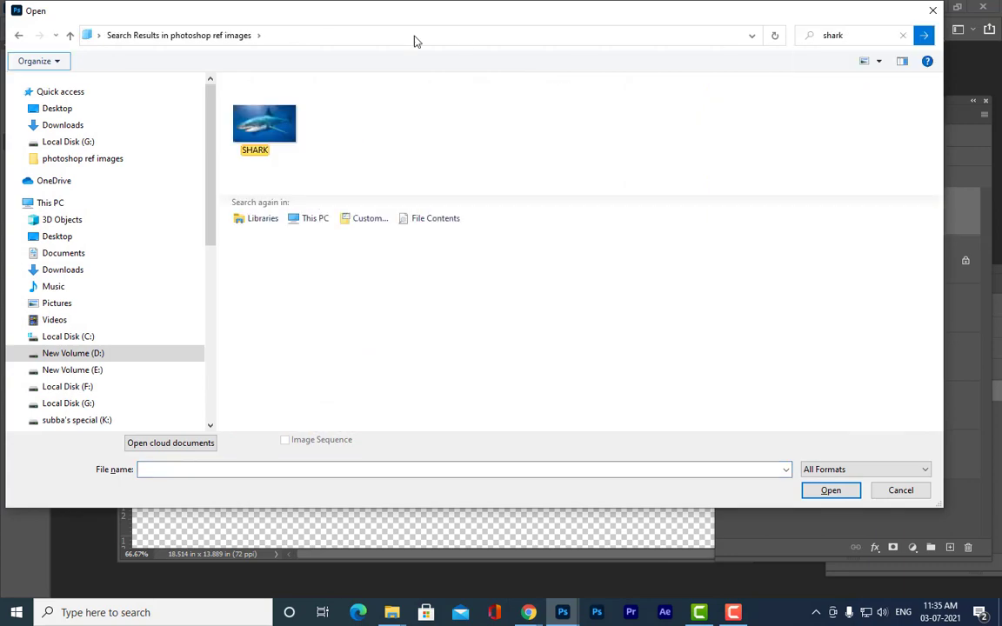
pyautogui.click(238, 120)
pyautogui.click(831, 490)
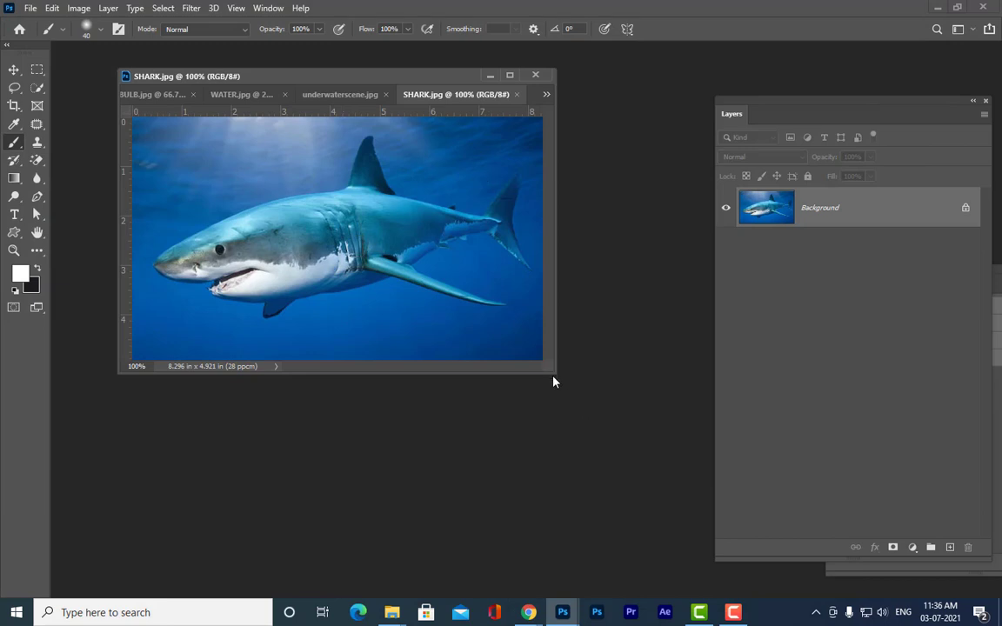
pyautogui.moveTo(551, 372); pyautogui.dragTo(723, 593)
pyautogui.moveTo(496, 77); pyautogui.dragTo(471, 87)
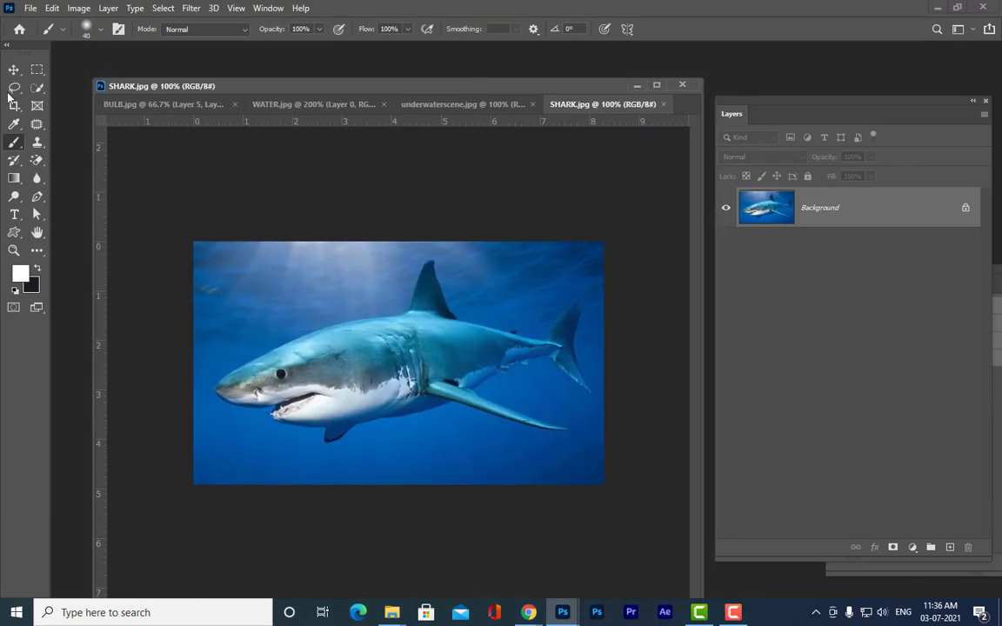
# Select the shark's body with the Quick Selection tool and add its tail fin using a 9 px brush.
pyautogui.moveTo(37, 81)
pyautogui.mouseDown()
pyautogui.moveTo(82, 80)
pyautogui.moveTo(87, 94)
pyautogui.mouseUp()
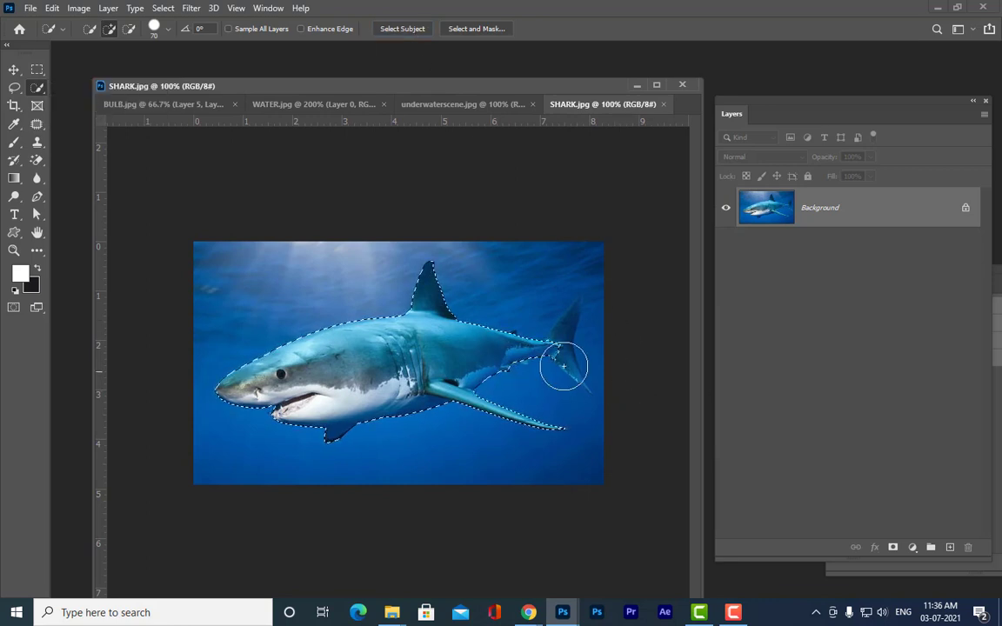
pyautogui.press('[')
pyautogui.press('[')
pyautogui.press('[')
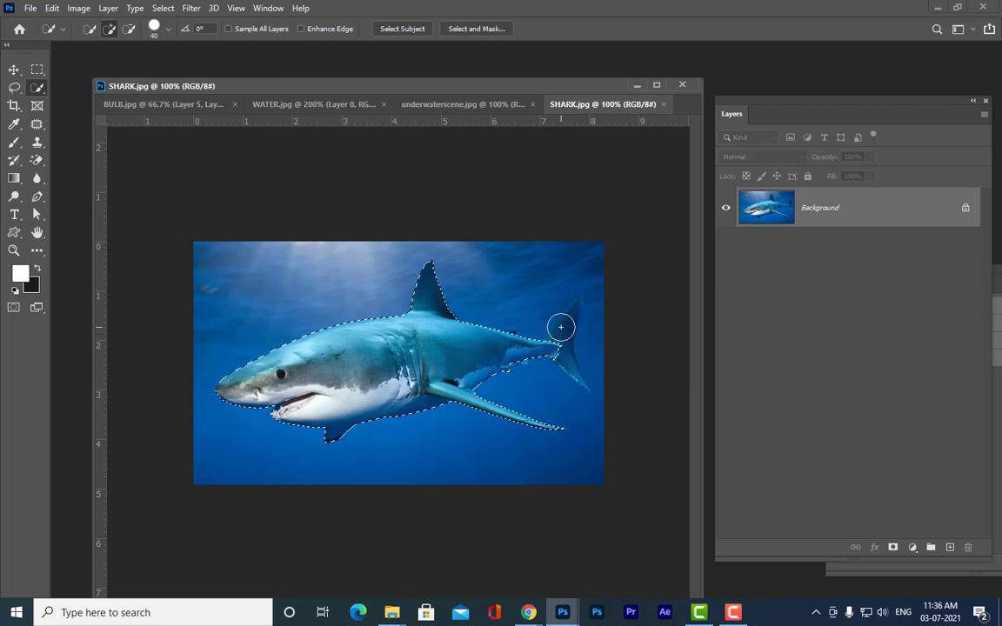
pyautogui.press('[')
pyautogui.press('[')
pyautogui.press('[')
pyautogui.press('[')
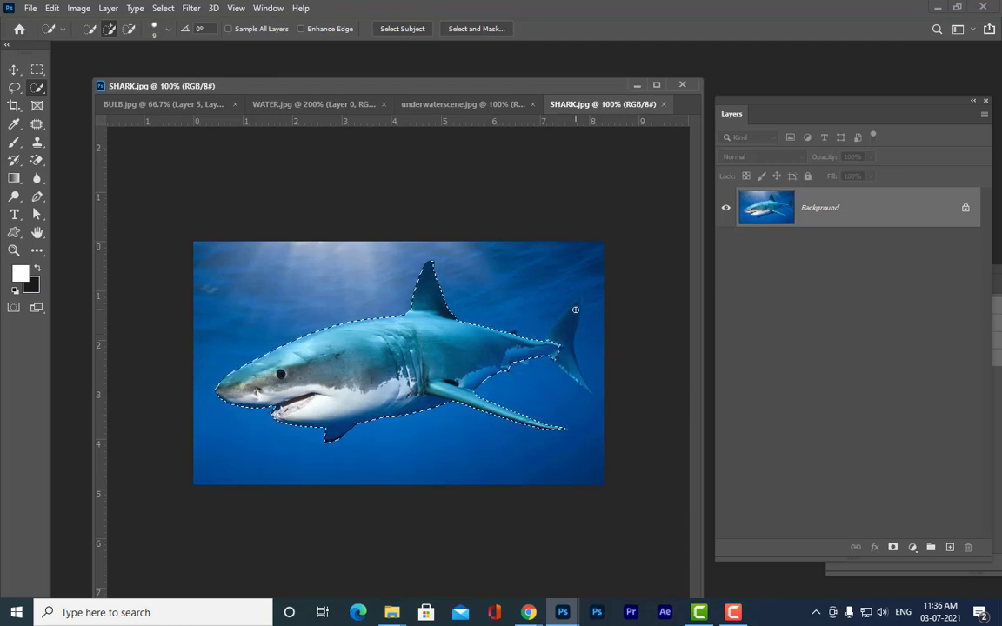
pyautogui.press(']')
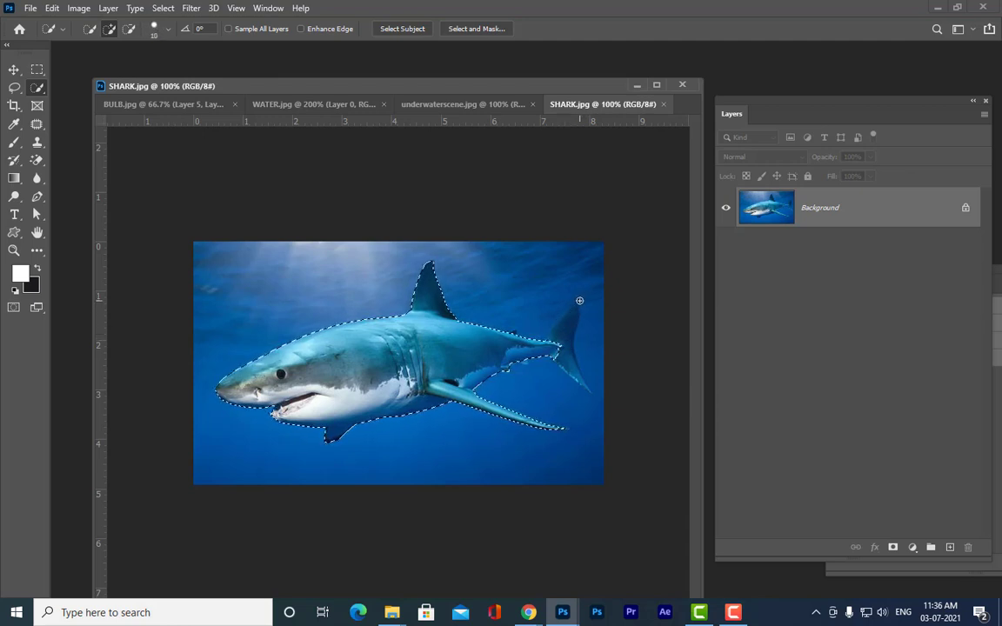
pyautogui.press('[')
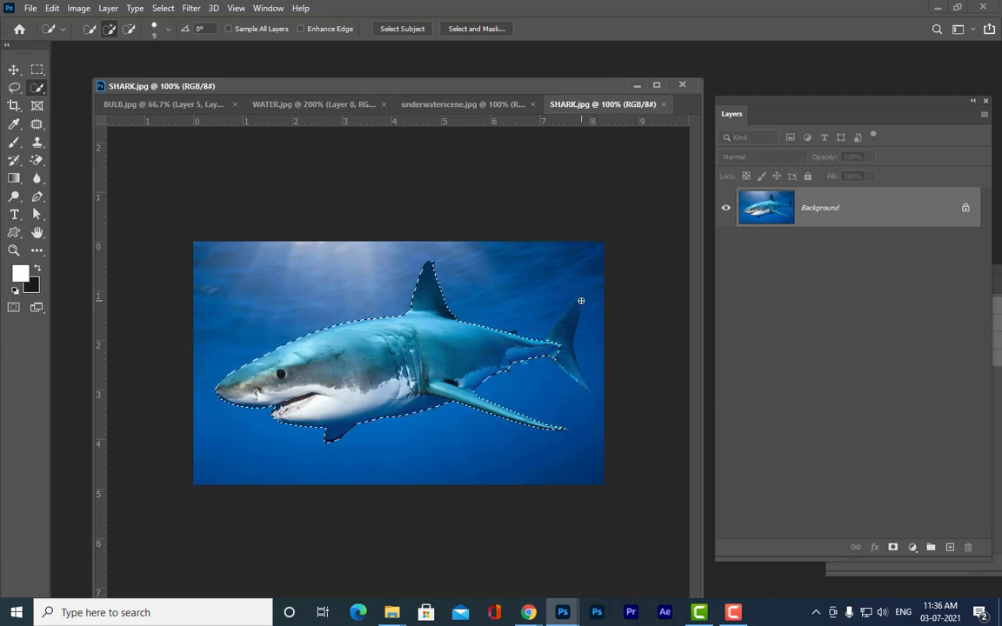
pyautogui.moveTo(581, 305); pyautogui.dragTo(573, 314)
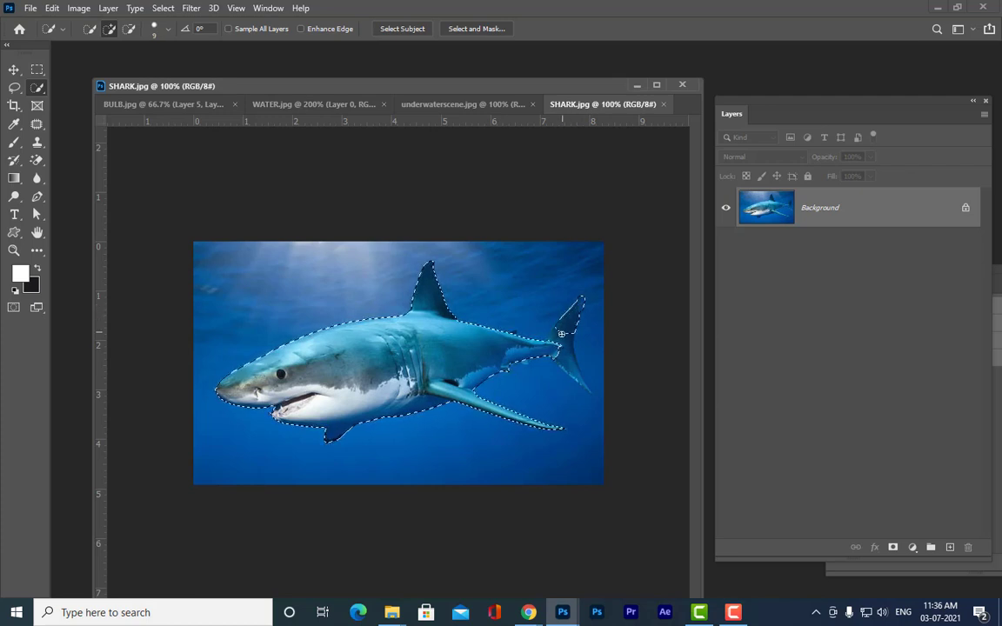
pyautogui.click(562, 349)
# Subtract the surplus water around the shark's tail fin from the selection.
pyautogui.press('alt')
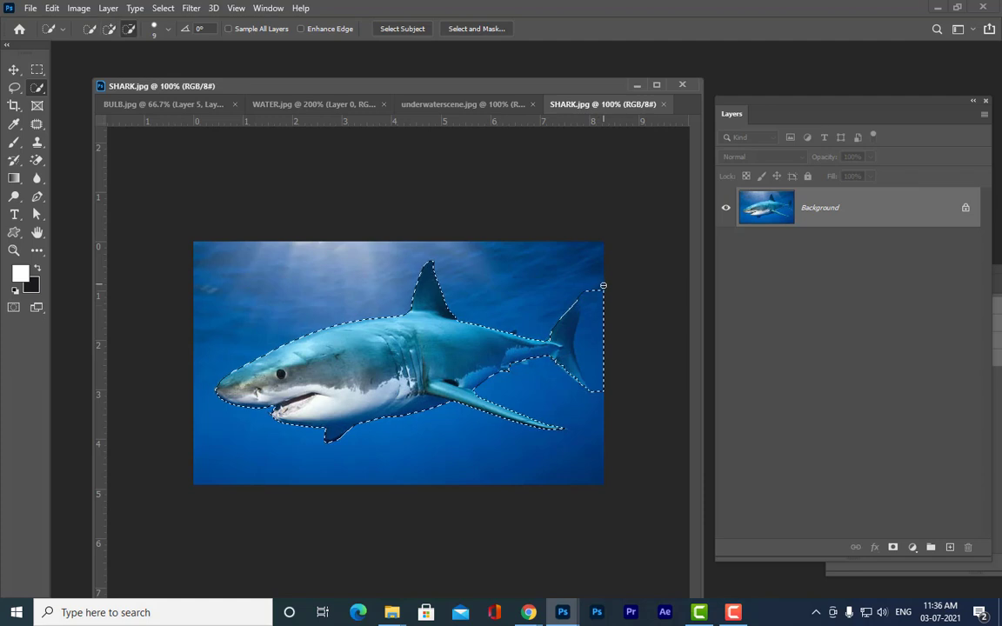
pyautogui.moveTo(589, 320)
pyautogui.mouseDown()
pyautogui.moveTo(601, 391)
pyautogui.moveTo(609, 313)
pyautogui.moveTo(592, 282)
pyautogui.mouseUp()
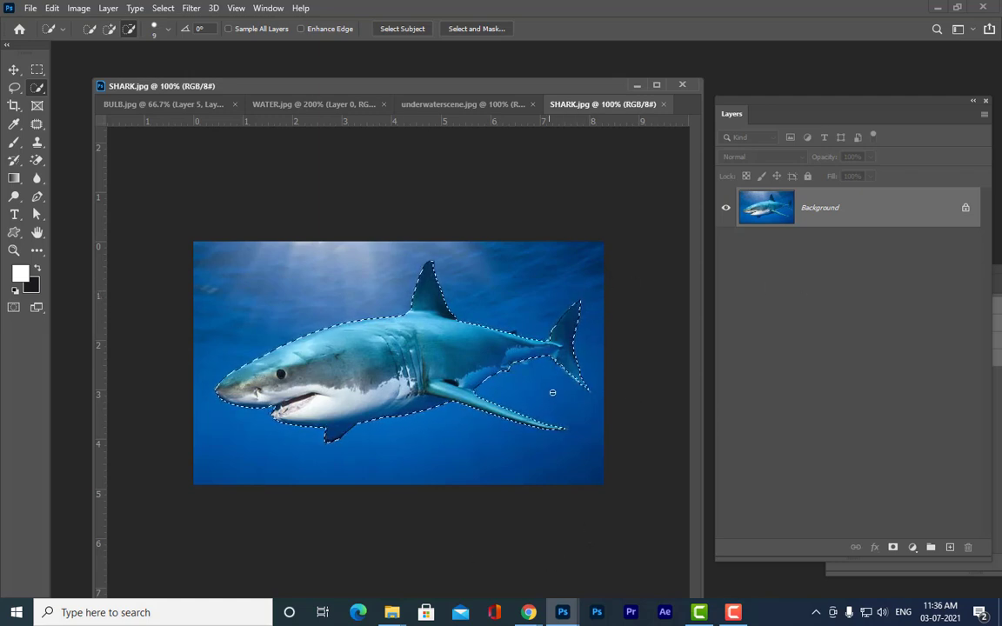
pyautogui.press('alt')
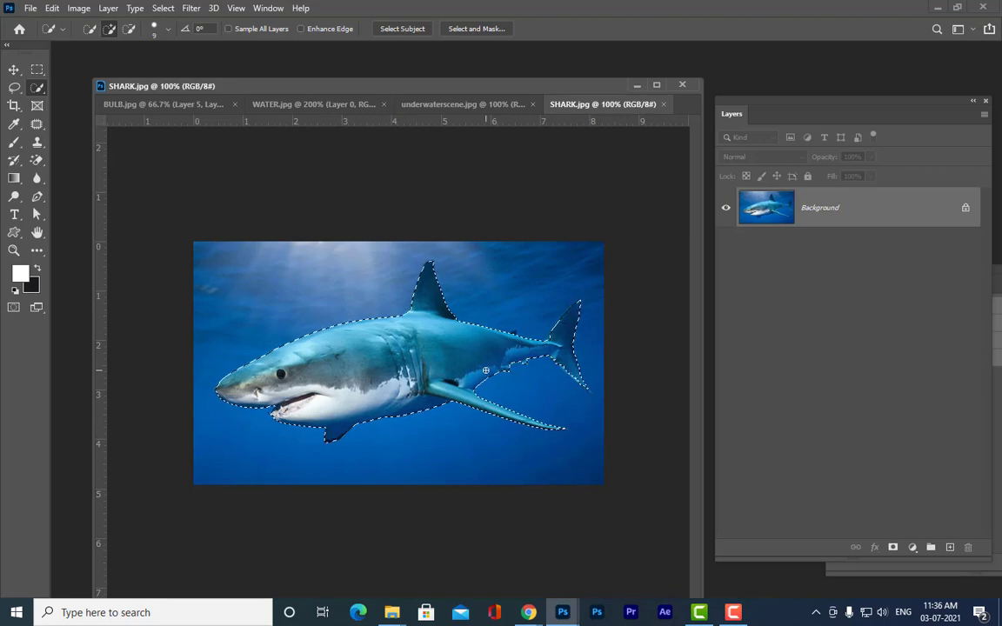
# Copy the selected shark into BULB.jpg, scale it down, tilt it nose-down and place it over the reef below the ship.
pyautogui.click(13, 68)
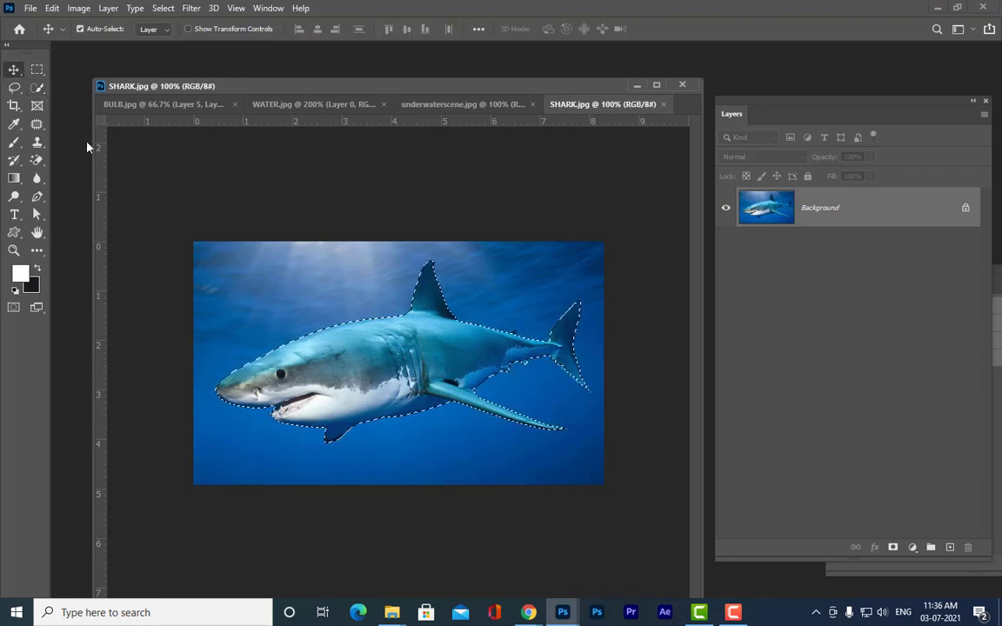
pyautogui.moveTo(321, 294); pyautogui.dragTo(317, 447)
pyautogui.hotkey('ctrl', 't')
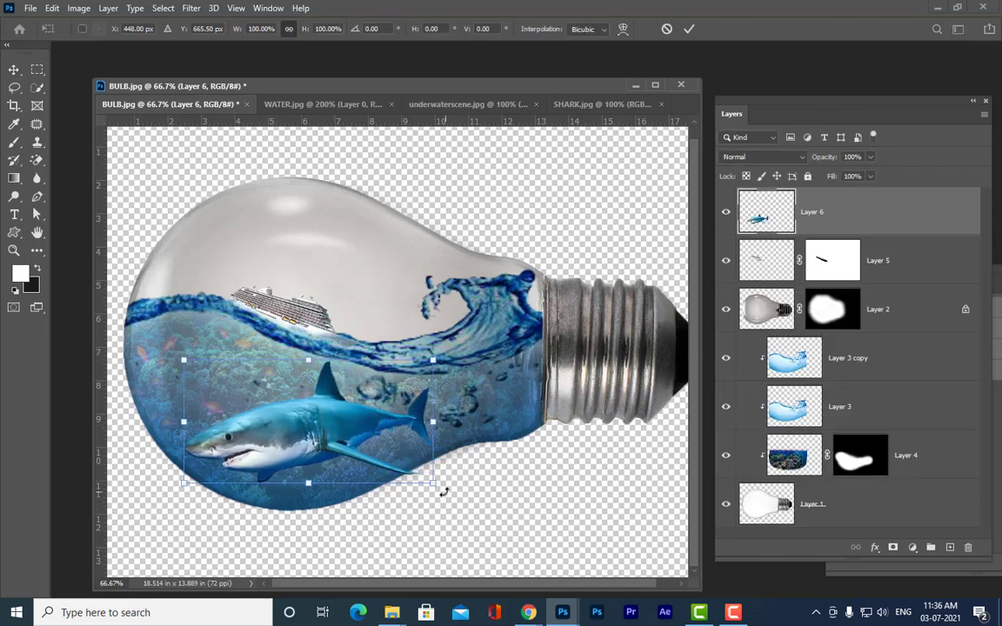
pyautogui.moveTo(432, 483); pyautogui.dragTo(343, 429)
pyautogui.moveTo(322, 383); pyautogui.dragTo(320, 387)
pyautogui.press('Return')
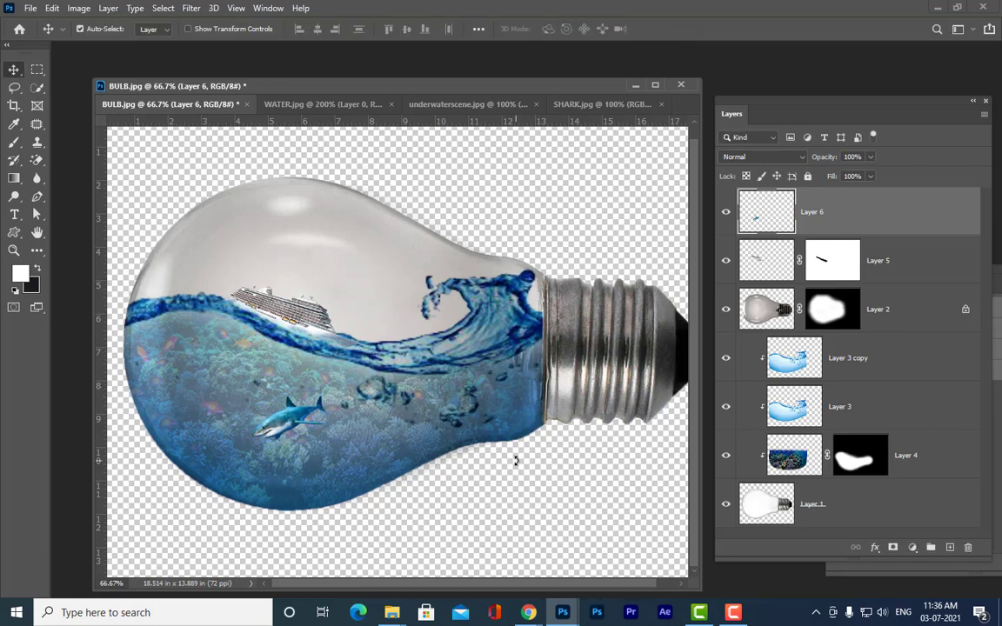
# Set the shark layer's opacity to 75% and enlarge the shark slightly.
pyautogui.click(872, 158)
pyautogui.moveTo(871, 175); pyautogui.dragTo(857, 178)
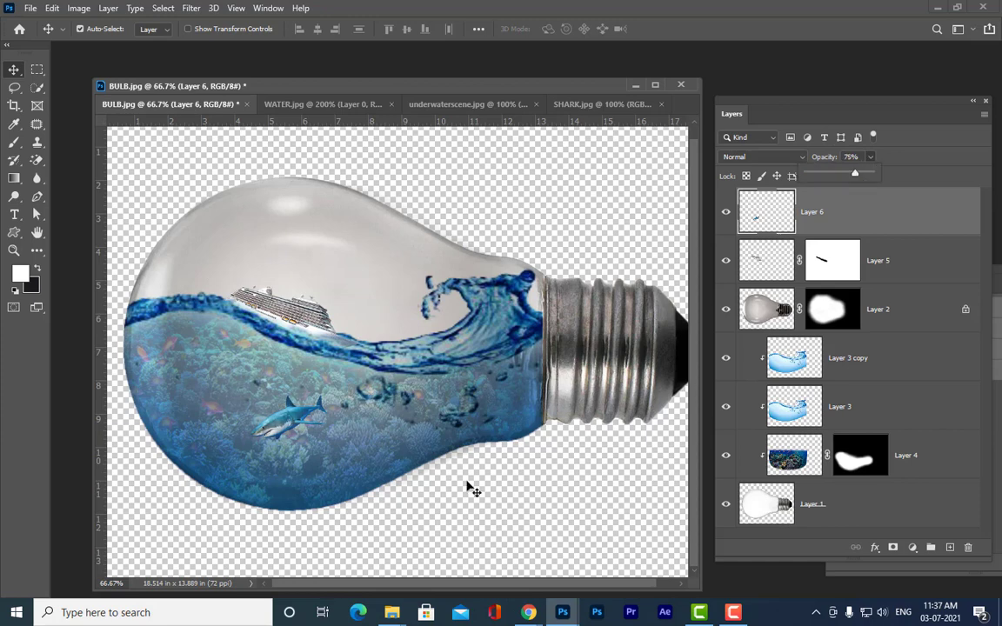
pyautogui.click(946, 215)
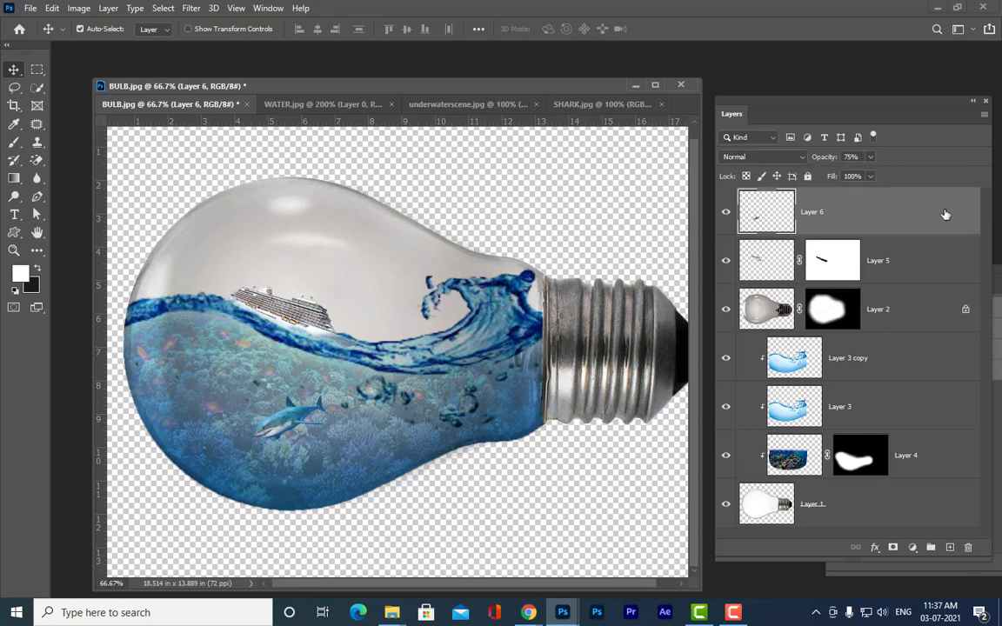
pyautogui.hotkey('ctrl', 't')
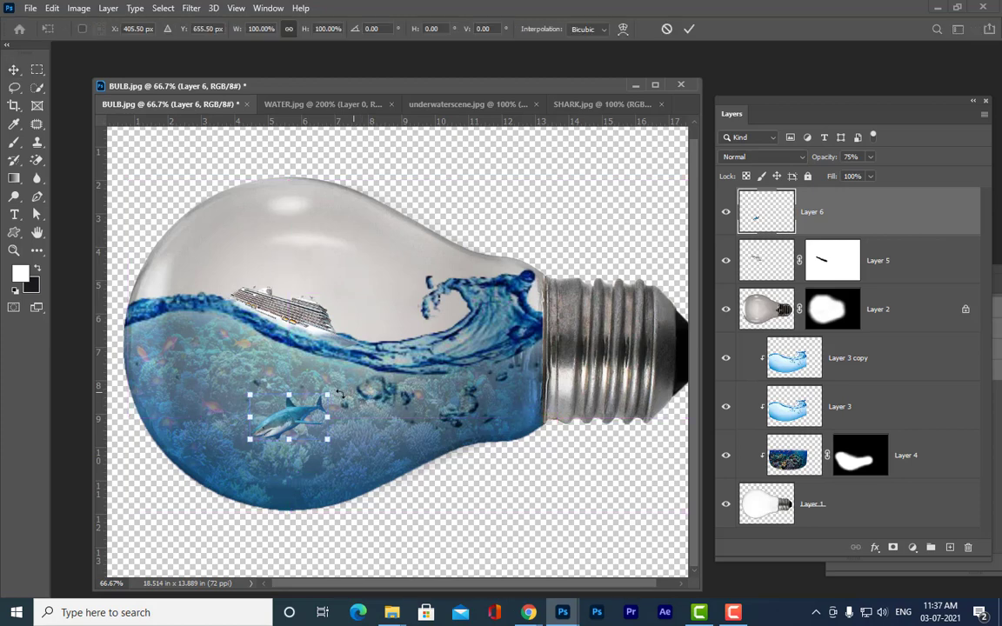
pyautogui.moveTo(326, 394); pyautogui.dragTo(331, 392)
pyautogui.press('Return')
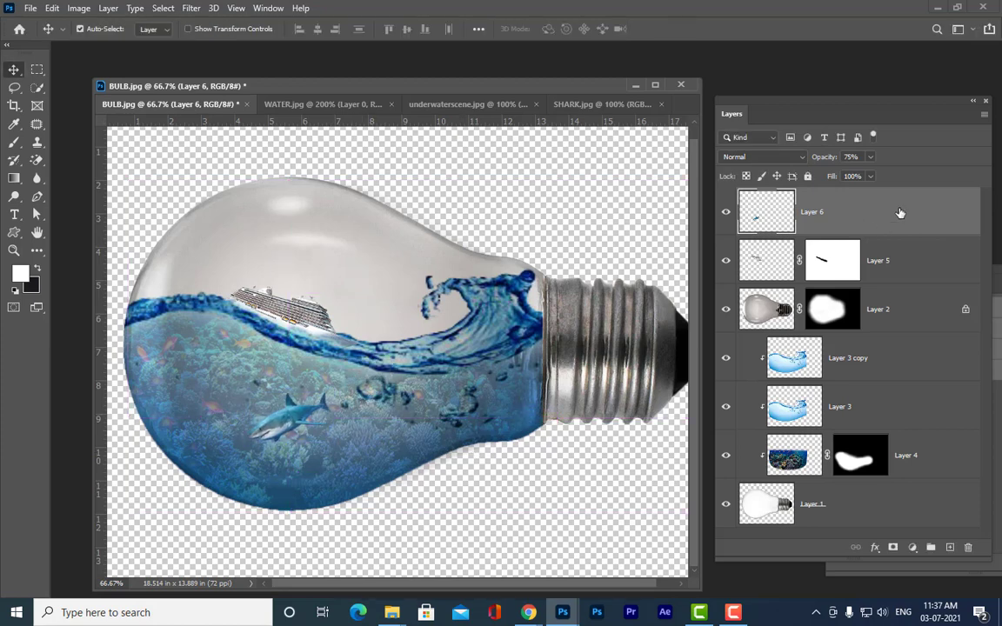
# Enlarge the ship on Layer 5 slightly.
pyautogui.click(874, 261)
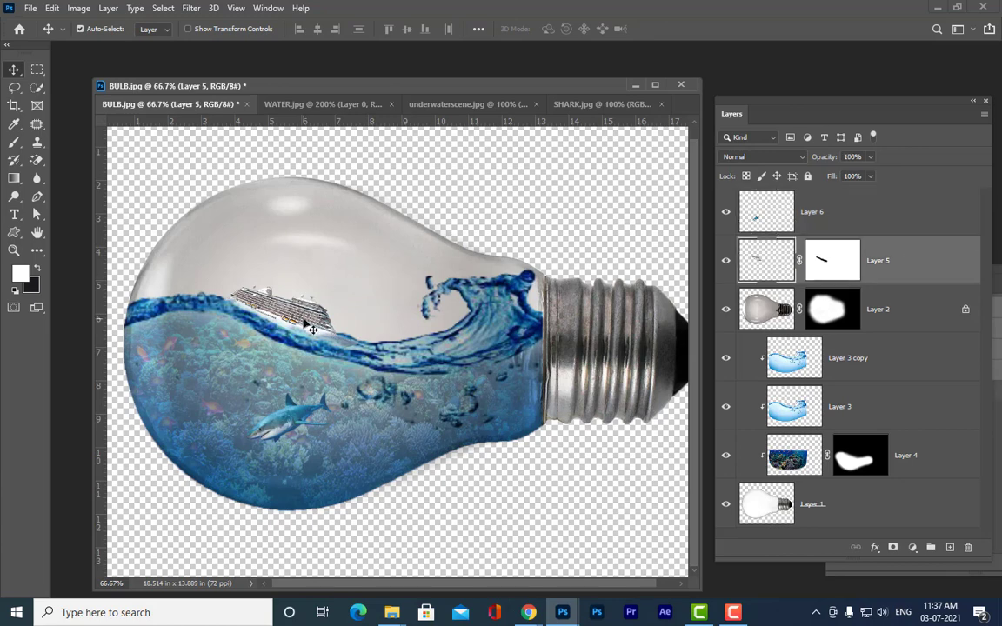
pyautogui.hotkey('ctrl', 't')
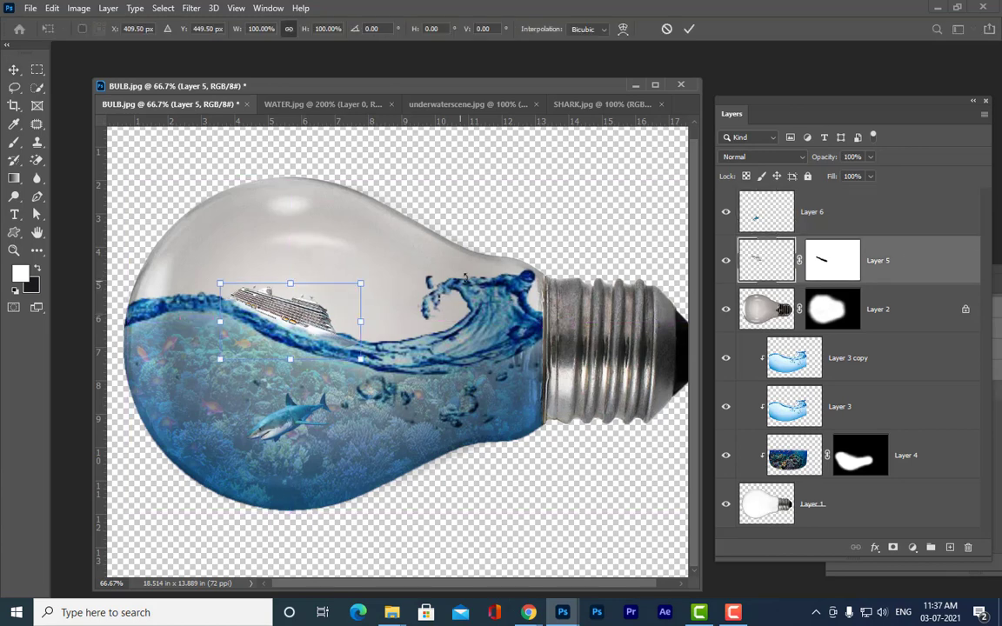
pyautogui.moveTo(361, 282); pyautogui.dragTo(366, 280)
pyautogui.press('Return')
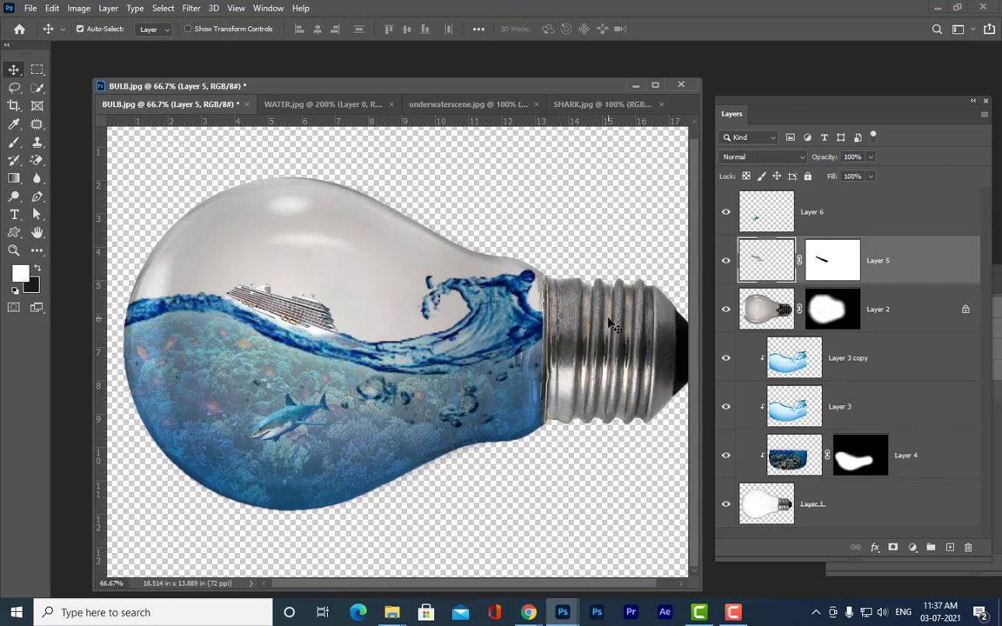
# Stamp all visible layers into a new merged layer above Layer 6.
pyautogui.click(818, 204)
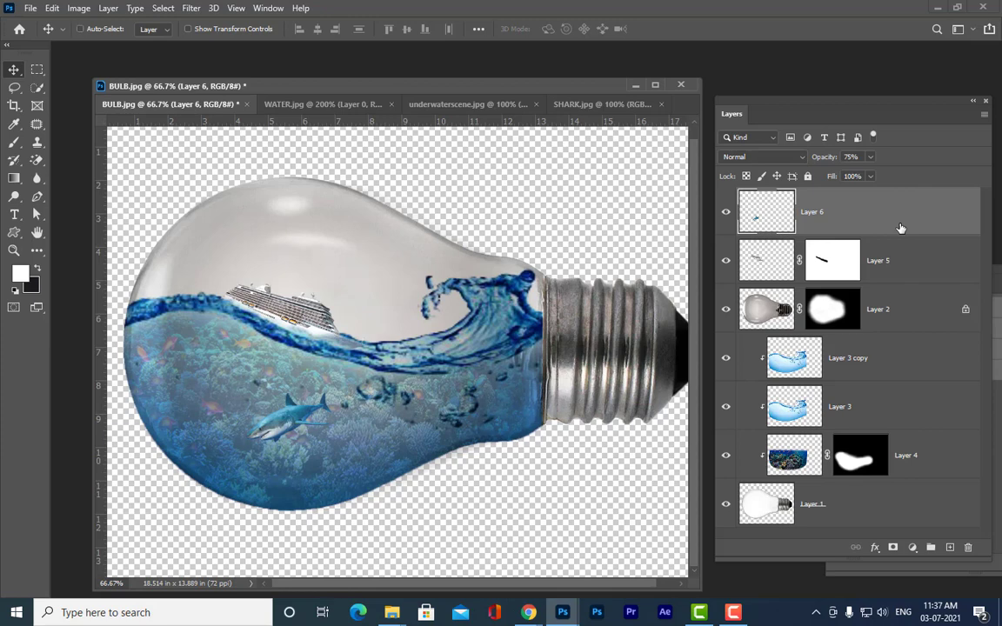
pyautogui.hotkey('ctrl', 'shift', 'alt', 'e')
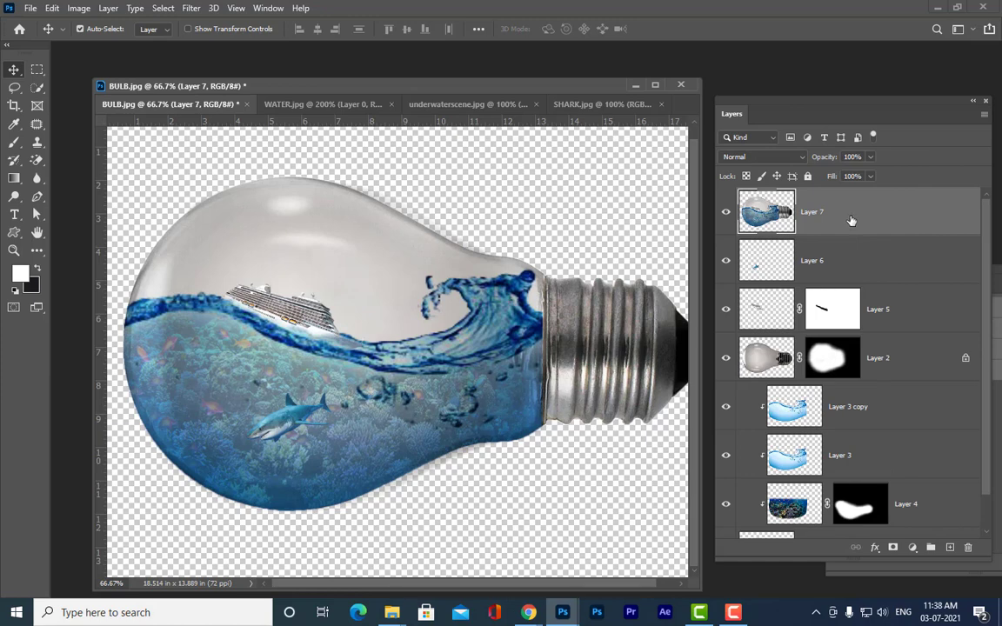
pyautogui.hotkey('ctrl', '-')
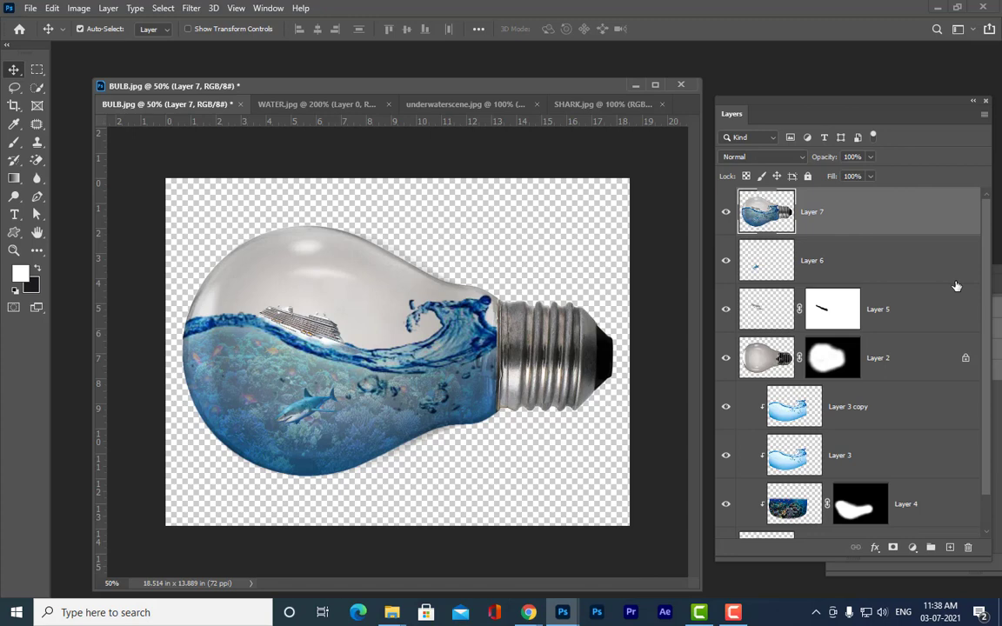
# Open the ground image from the mattefiles folder.
pyautogui.hotkey('ctrl', 'o')
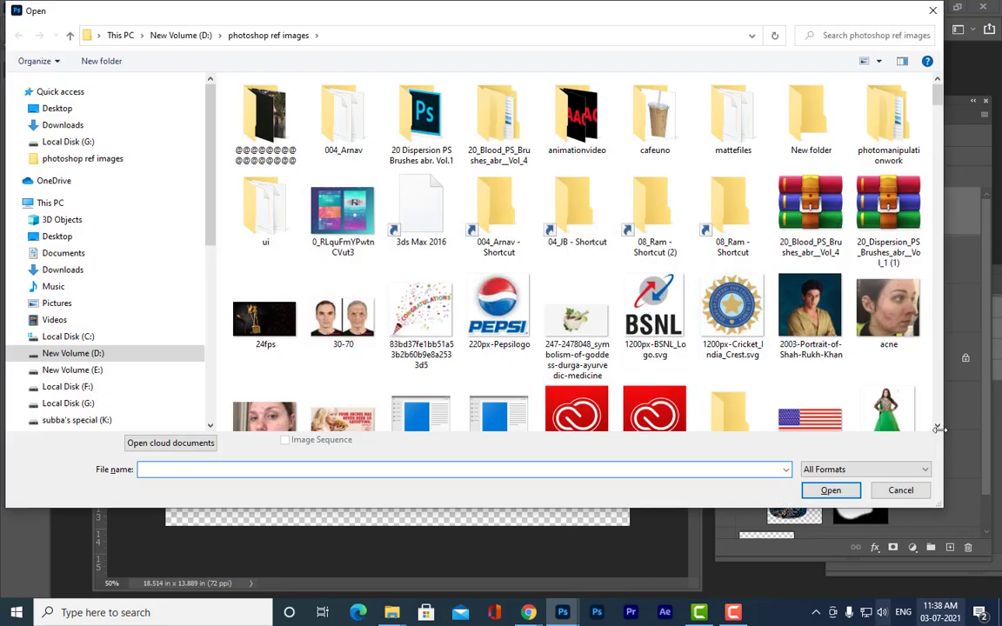
pyautogui.doubleClick(742, 130)
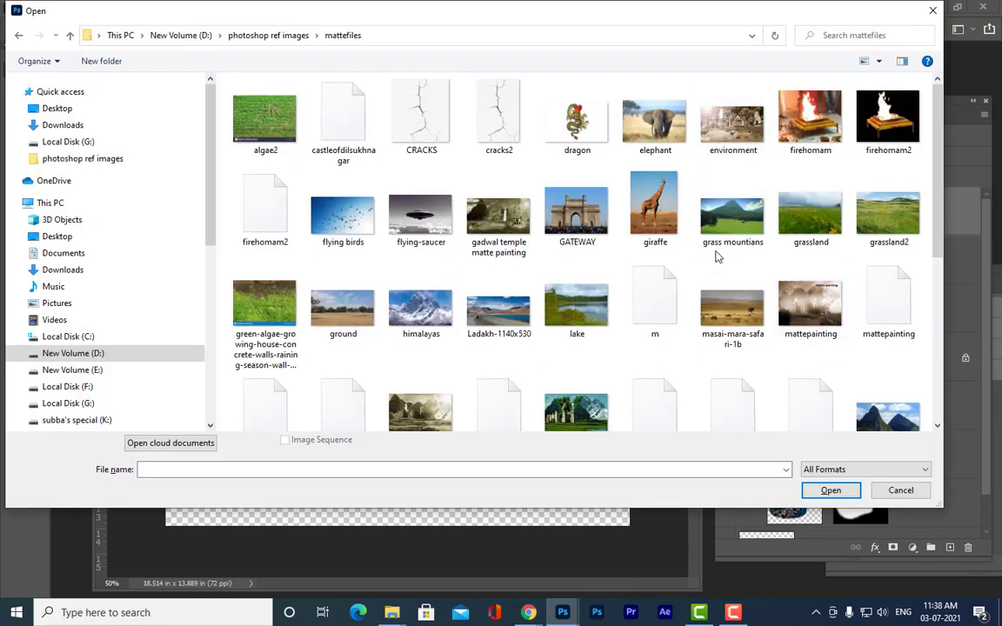
pyautogui.scroll(-2, 721, 253)
pyautogui.click(321, 172)
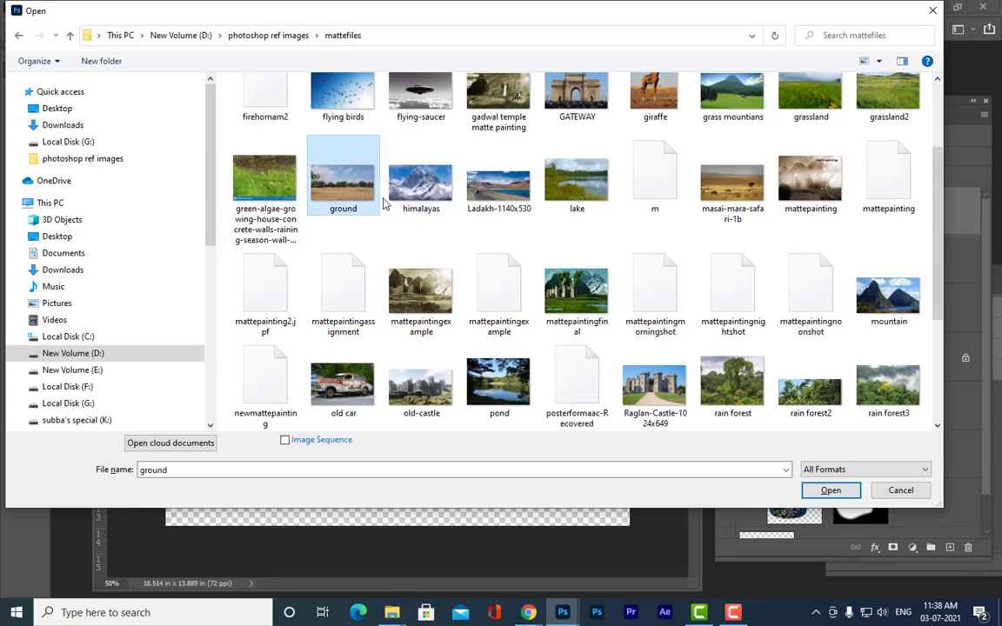
pyautogui.click(850, 490)
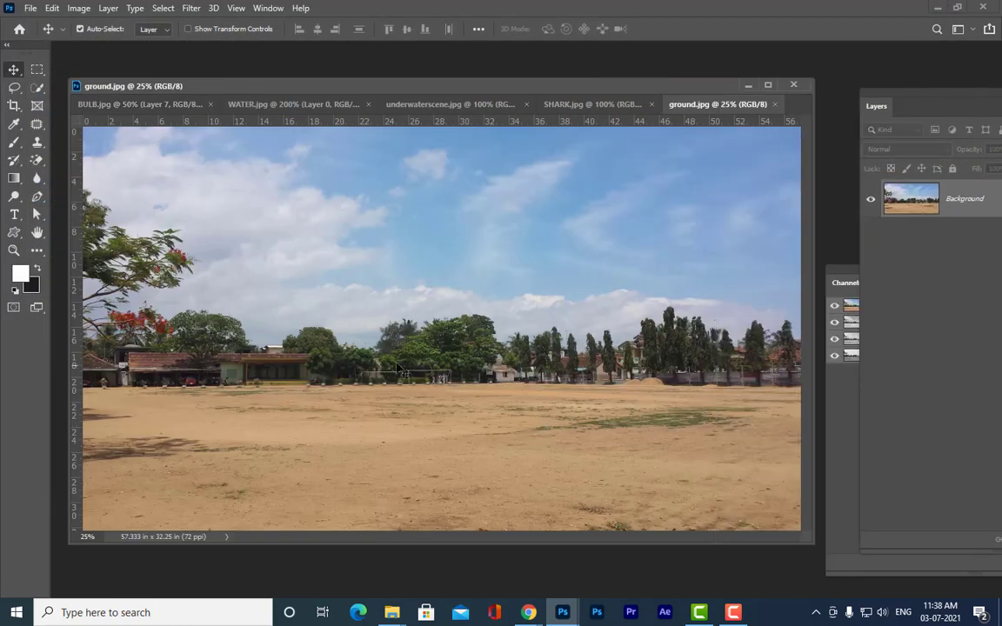
pyautogui.doubleClick(539, 90)
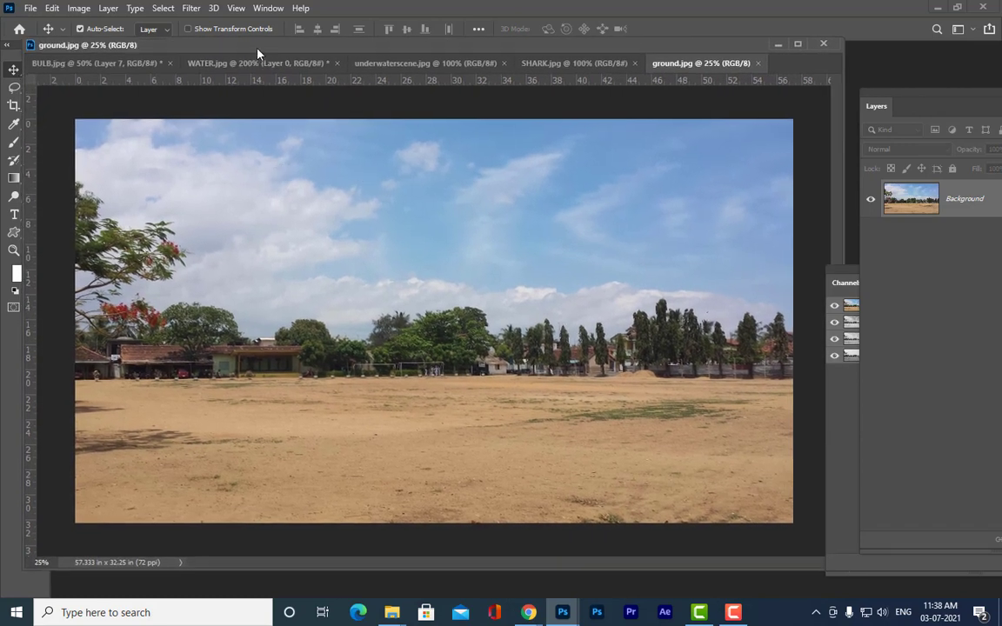
# Crop the ground image to a wide rectangle of sand about 32.4 × 12.2 in, then clear the selection.
pyautogui.click(7, 44)
pyautogui.click(36, 71)
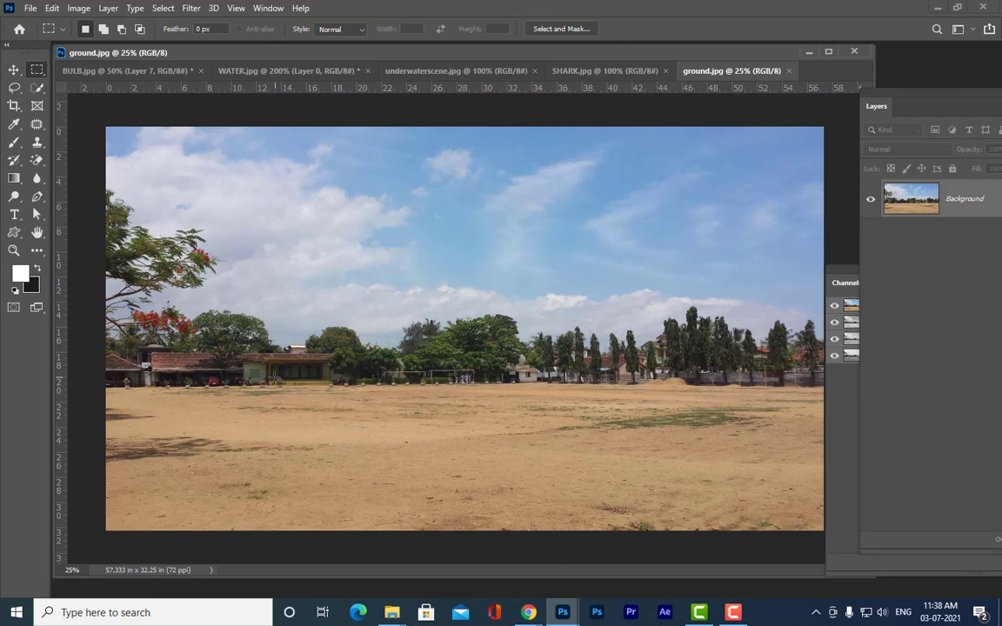
pyautogui.moveTo(254, 380); pyautogui.dragTo(660, 532)
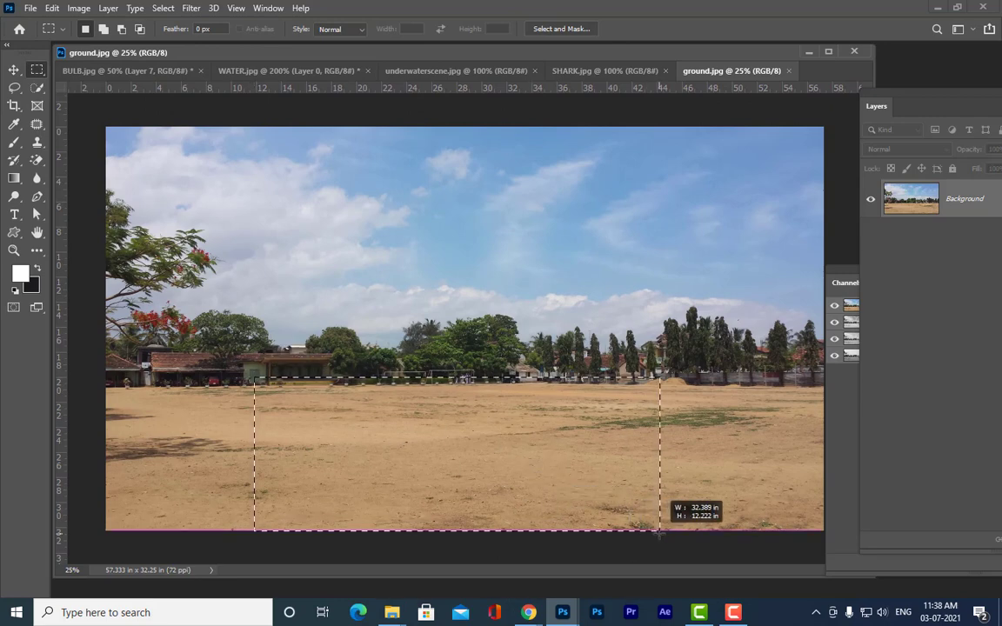
pyautogui.click(78, 8)
pyautogui.click(122, 151)
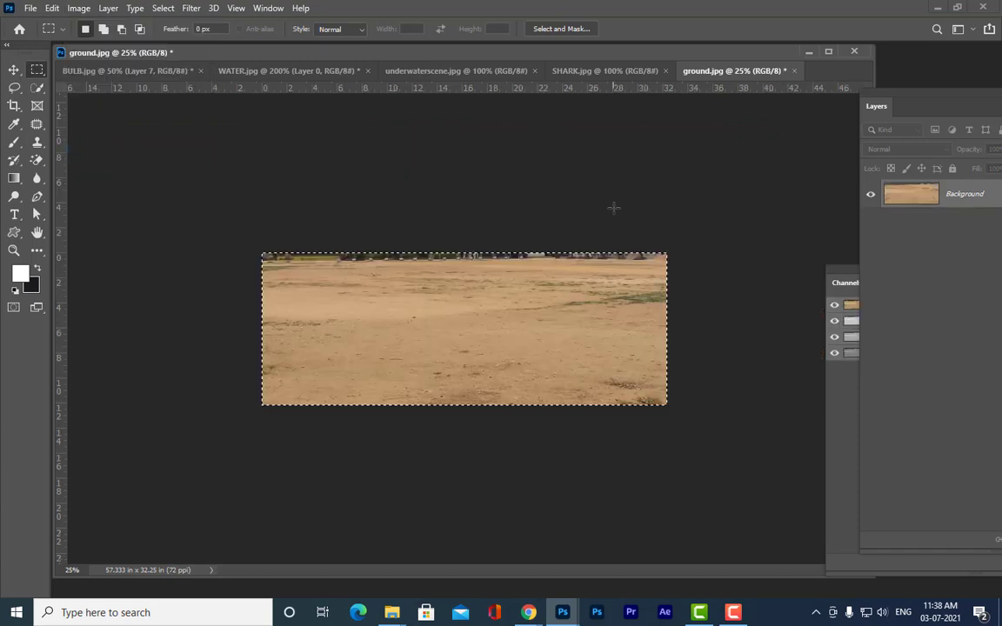
pyautogui.hotkey('ctrl', 'd')
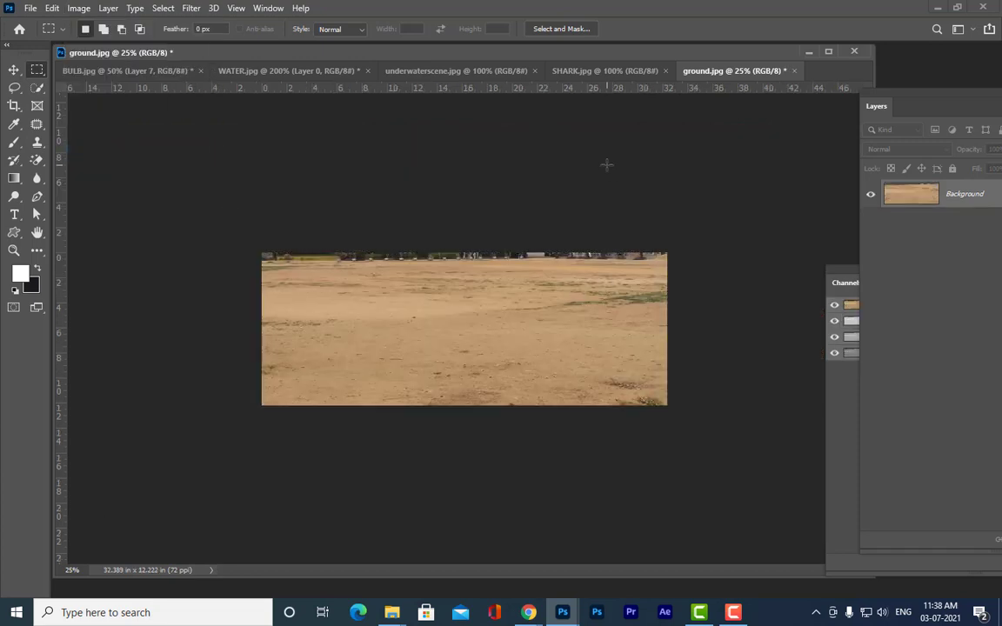
pyautogui.hotkey('ctrl', '+')
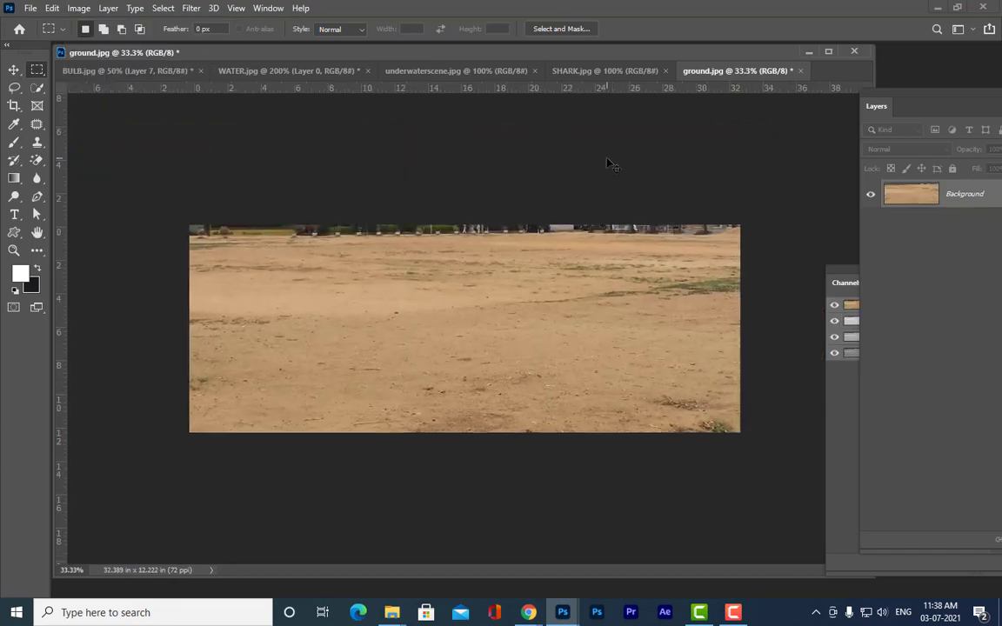
pyautogui.hotkey('ctrl', '+')
pyautogui.hotkey('ctrl', '-')
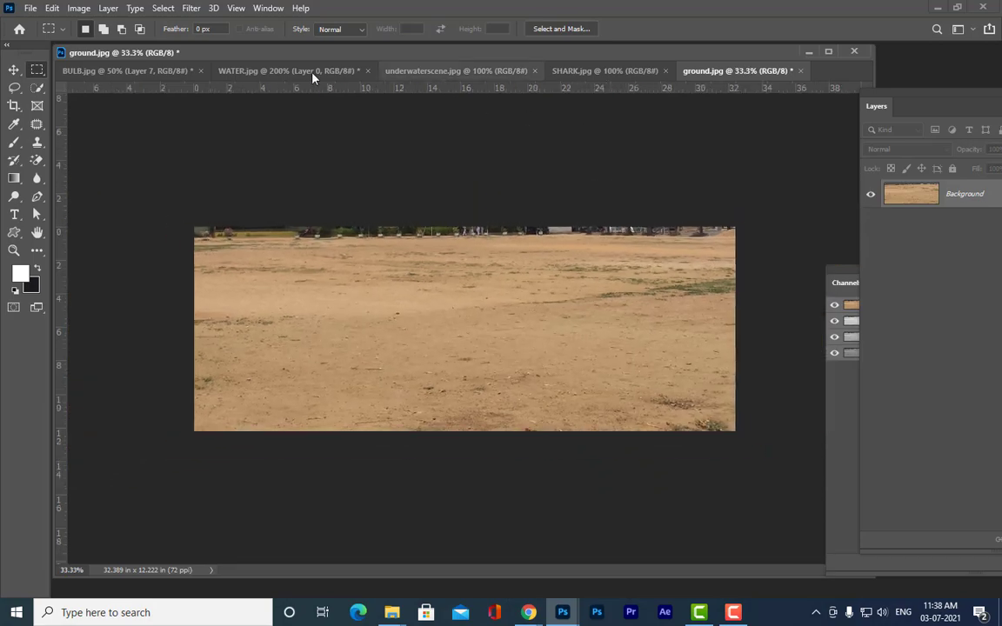
# Copy the merged bulb layer, Layer 7, from BULB.jpg into the middle of the ground image.
pyautogui.click(108, 69)
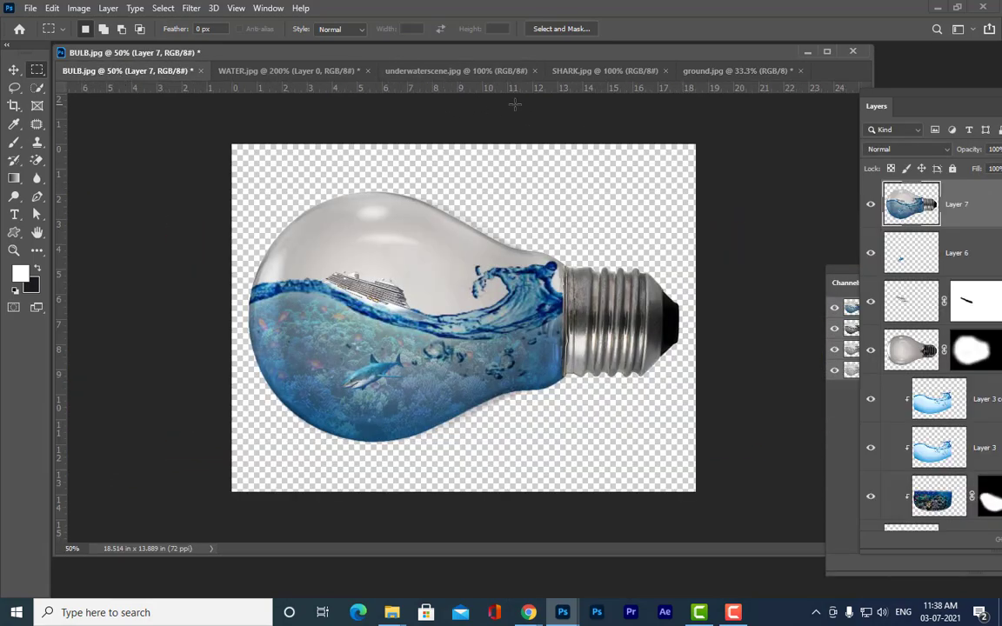
pyautogui.click(14, 70)
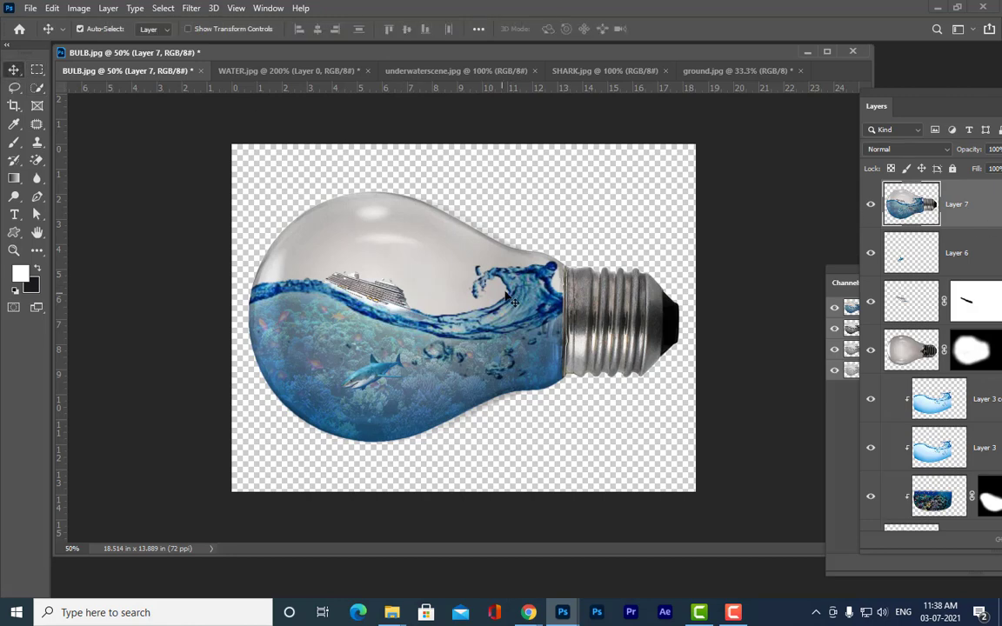
pyautogui.moveTo(465, 270); pyautogui.dragTo(725, 74)
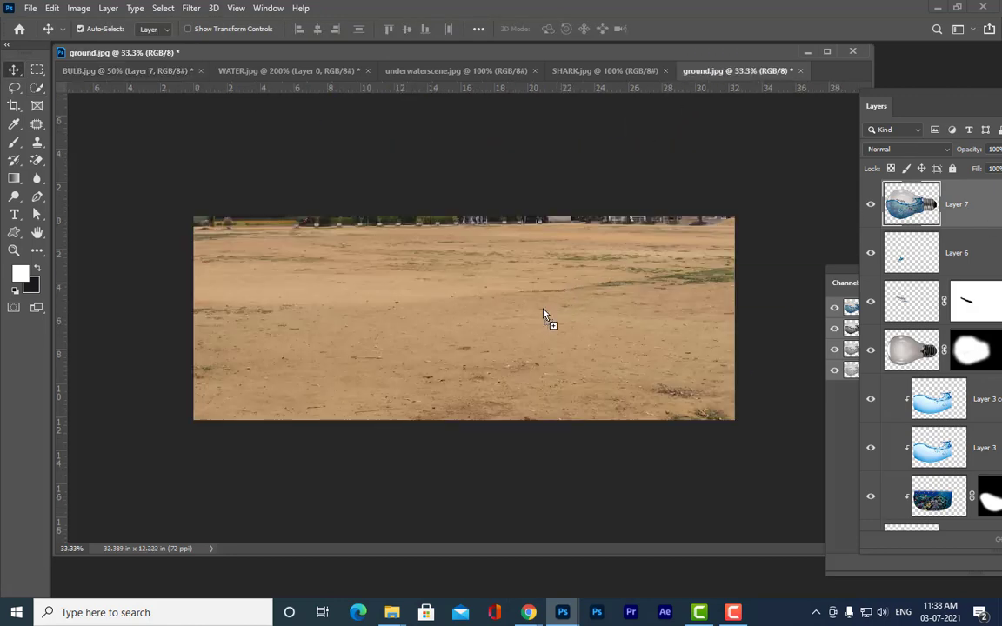
pyautogui.moveTo(543, 315); pyautogui.dragTo(423, 309)
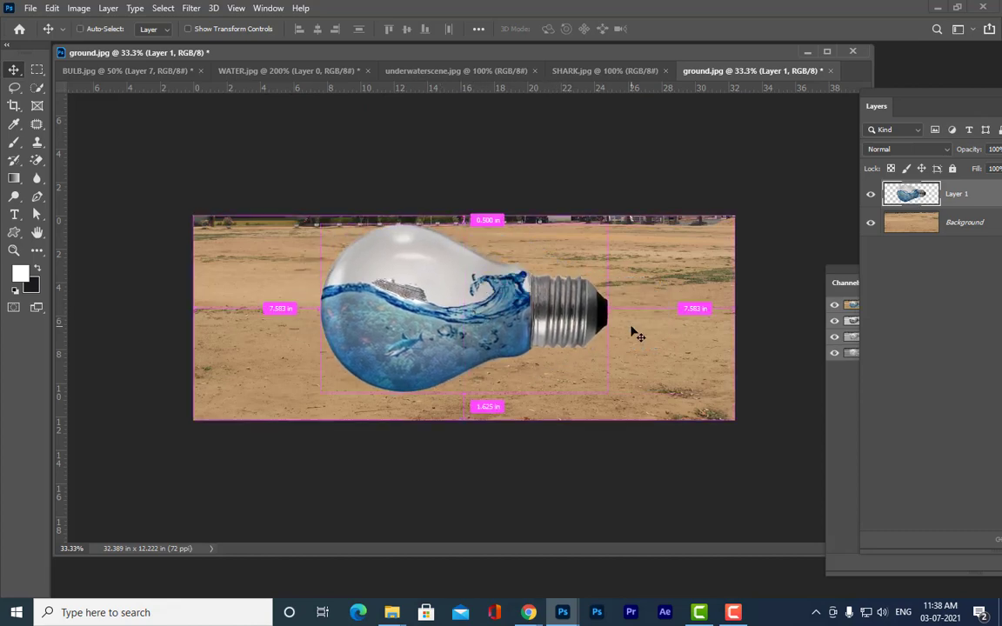
# Scale the bulb to about 83%, rotate it about 15.4° clockwise and position it over the sand.
pyautogui.hotkey('ctrl', 't')
pyautogui.moveTo(609, 394); pyautogui.dragTo(600, 415)
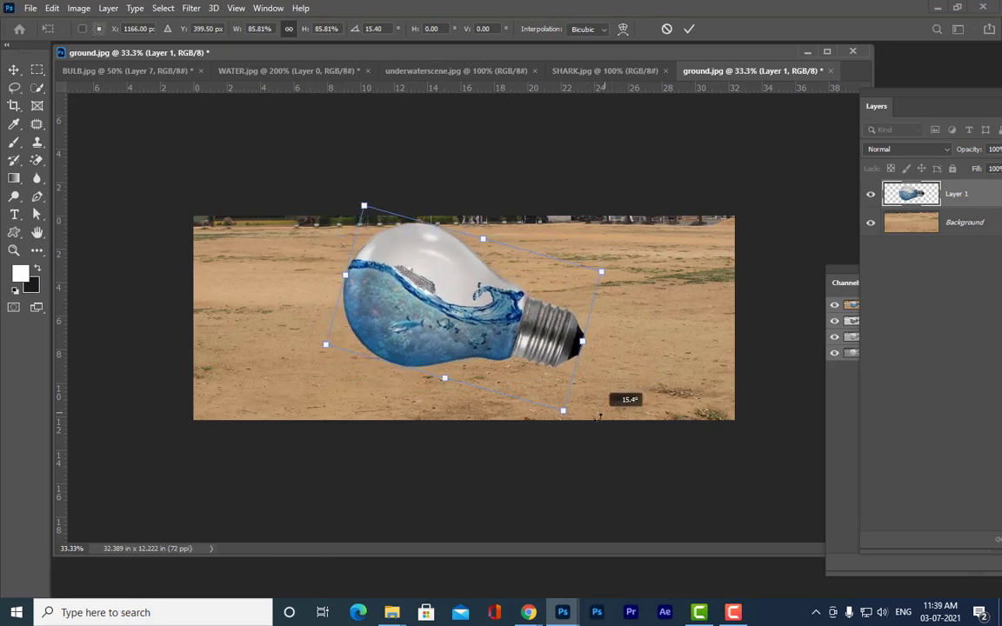
pyautogui.moveTo(556, 344); pyautogui.dragTo(564, 346)
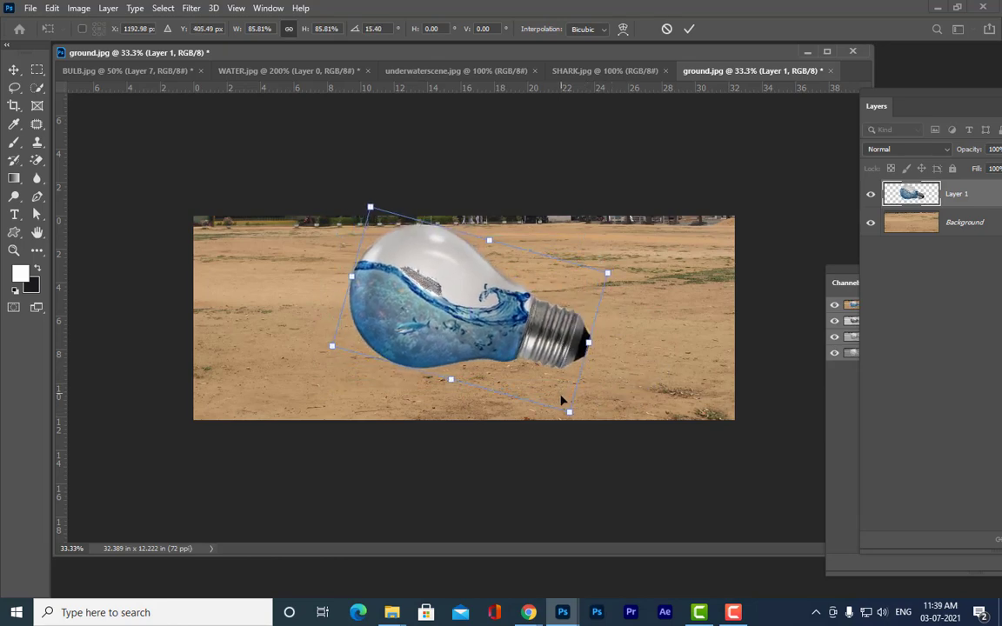
pyautogui.moveTo(569, 412); pyautogui.dragTo(567, 412)
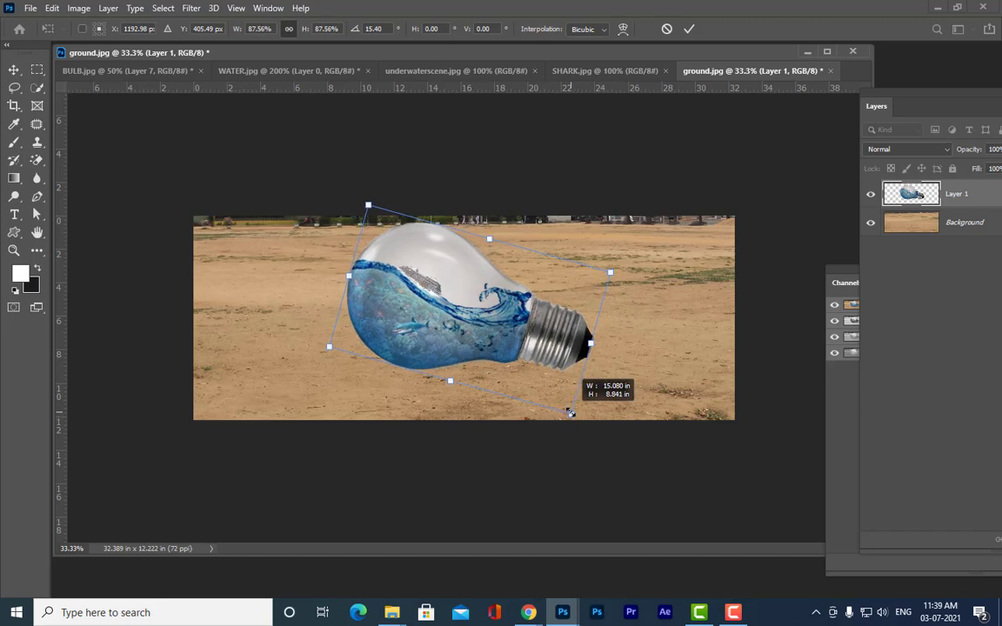
pyautogui.moveTo(549, 339); pyautogui.dragTo(557, 344)
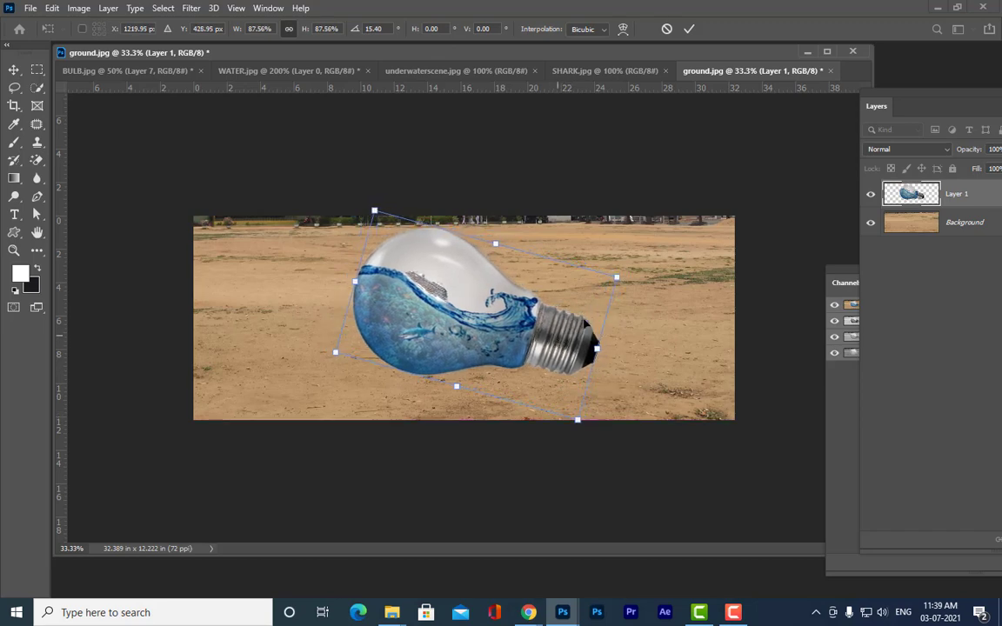
pyautogui.moveTo(615, 279)
pyautogui.mouseDown()
pyautogui.moveTo(620, 265)
pyautogui.moveTo(611, 279)
pyautogui.mouseUp()
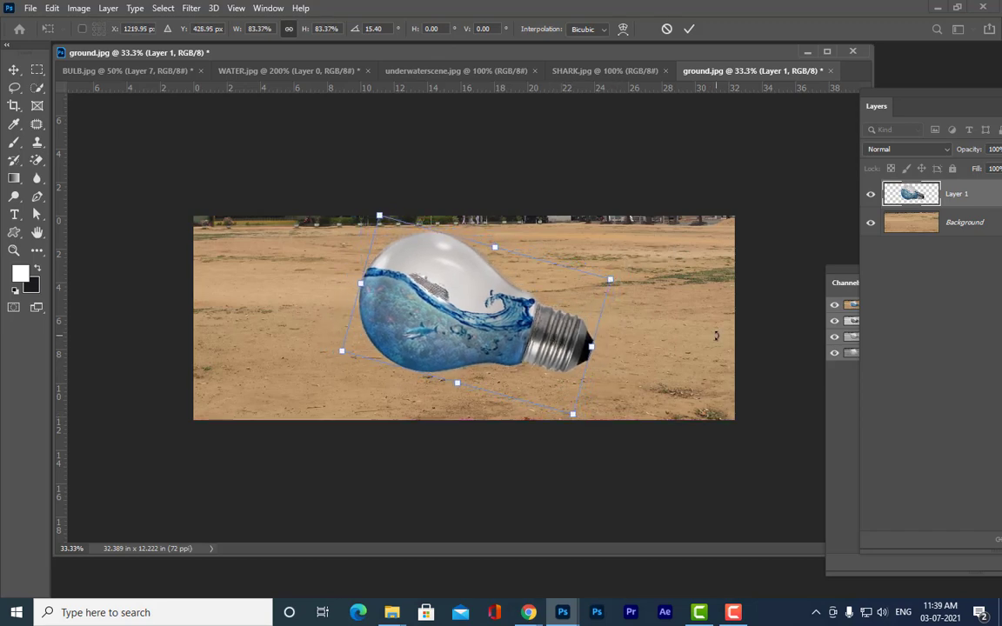
pyautogui.press('Return')
pyautogui.moveTo(510, 329); pyautogui.dragTo(513, 326)
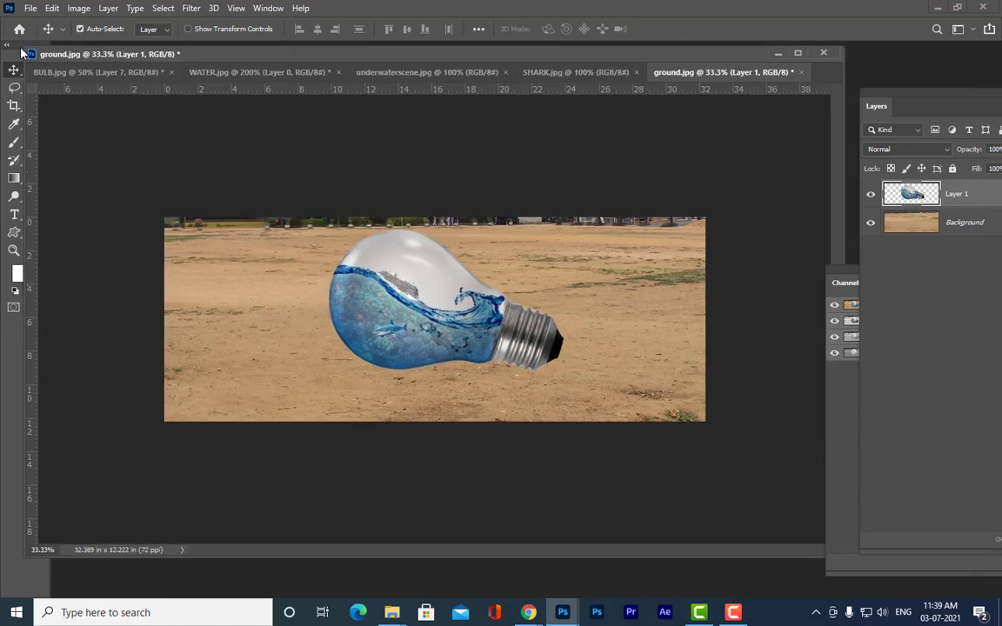
# Crop the ground composition around the bulb to about 21 × 11.7 in, excluding most of the background strip above the sand.
pyautogui.moveTo(161, 59); pyautogui.dragTo(217, 68)
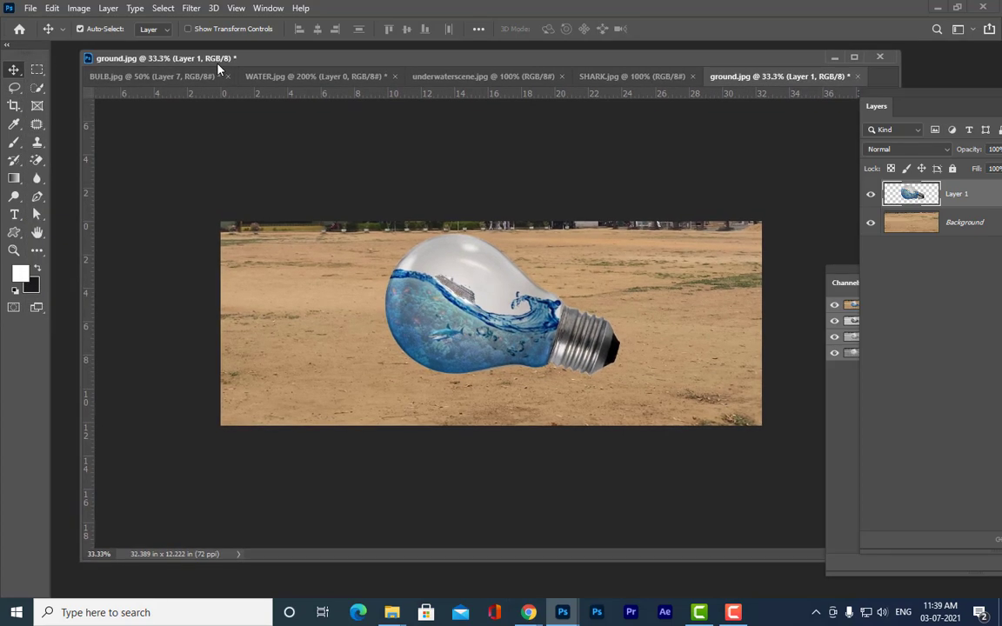
pyautogui.click(37, 69)
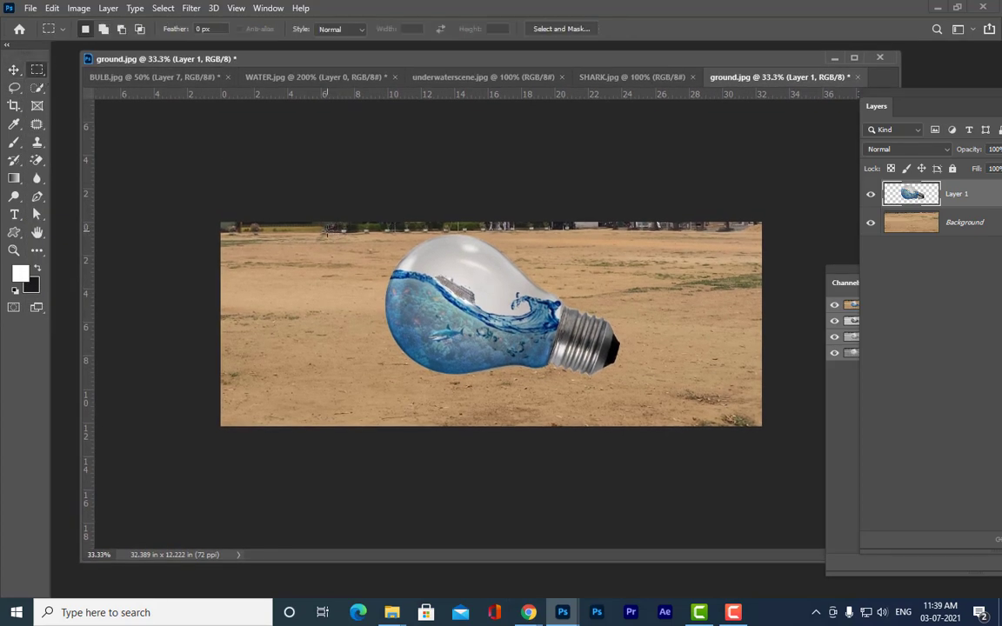
pyautogui.moveTo(327, 230); pyautogui.dragTo(657, 418)
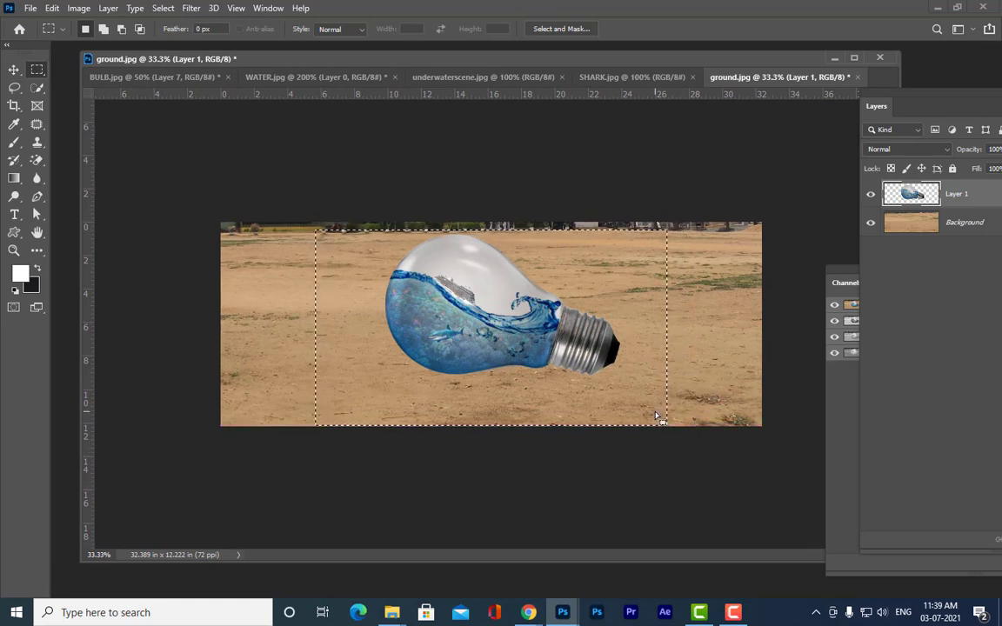
pyautogui.click(73, 9)
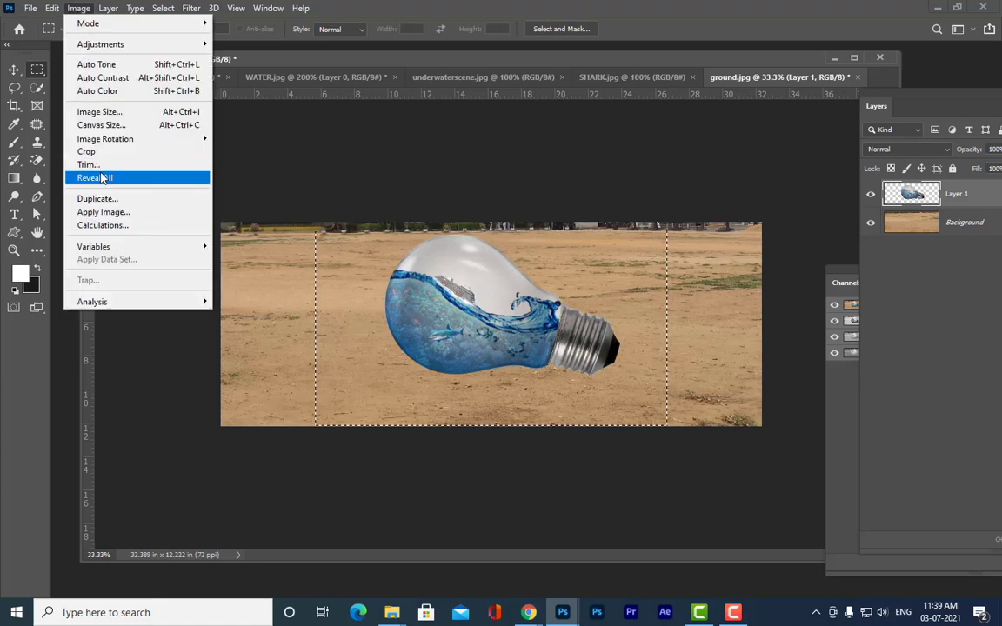
pyautogui.click(103, 155)
pyautogui.hotkey('ctrl', 'd')
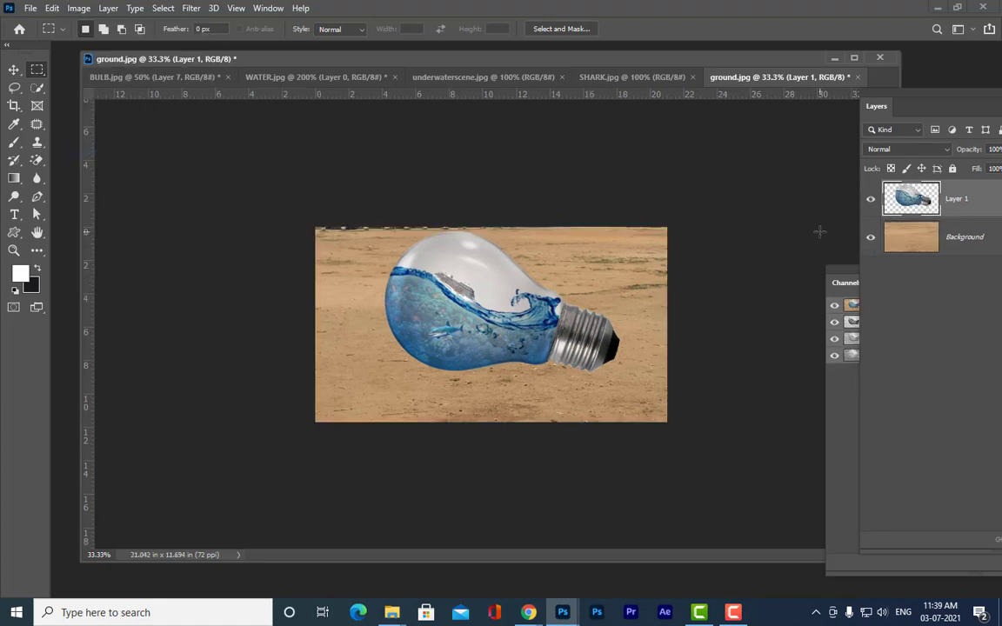
pyautogui.moveTo(559, 60); pyautogui.dragTo(525, 88)
pyautogui.hotkey('ctrl', '+')
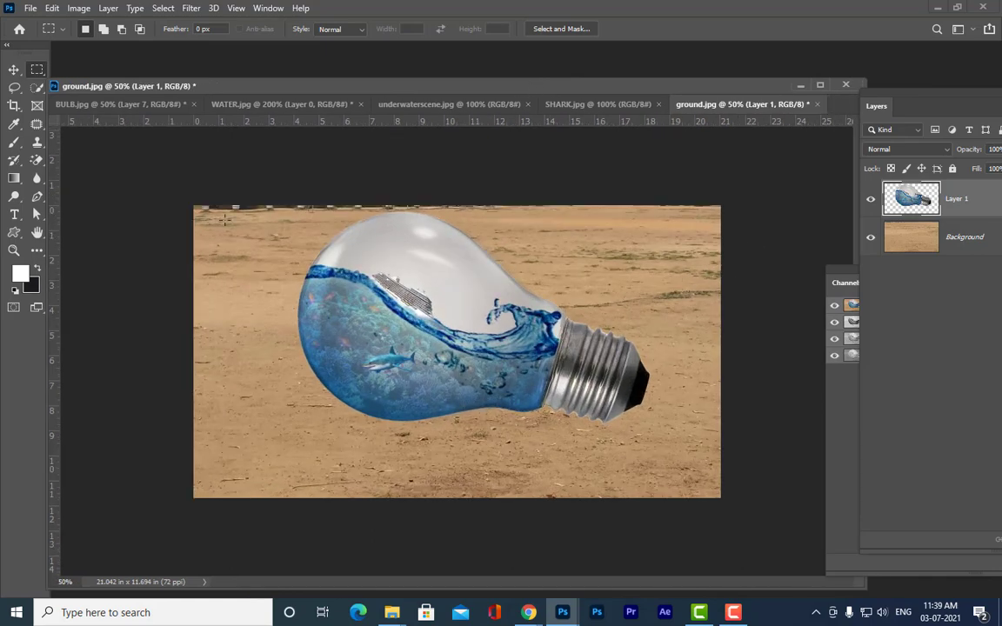
# Rotate the bulb about 1.5° clockwise, shrink it slightly and nudge it down on the sand.
pyautogui.press('v')
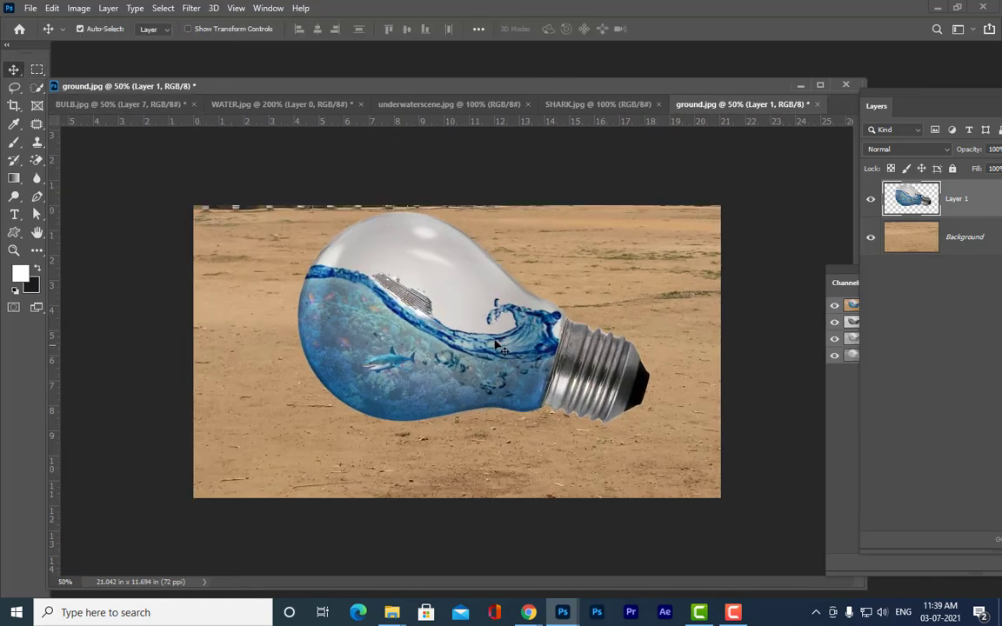
pyautogui.hotkey('ctrl', 't')
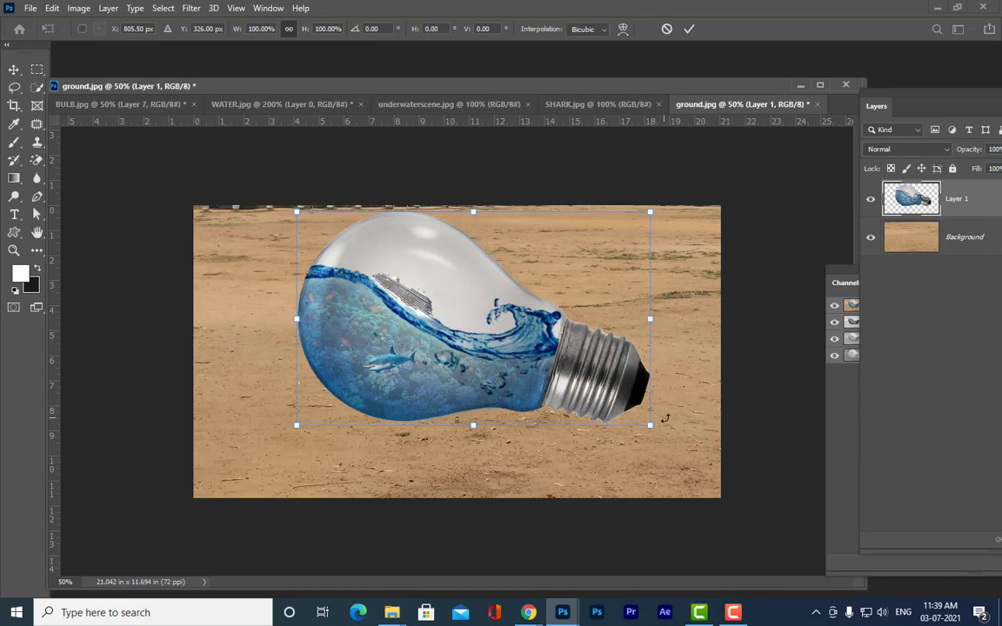
pyautogui.moveTo(665, 410); pyautogui.dragTo(662, 415)
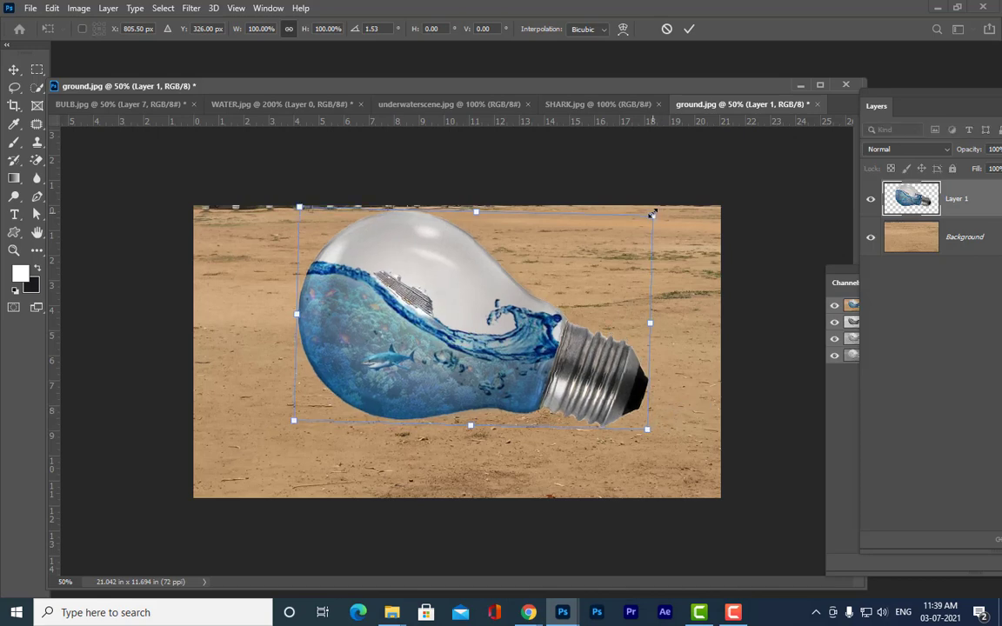
pyautogui.moveTo(660, 213); pyautogui.dragTo(646, 218)
pyautogui.press('Return')
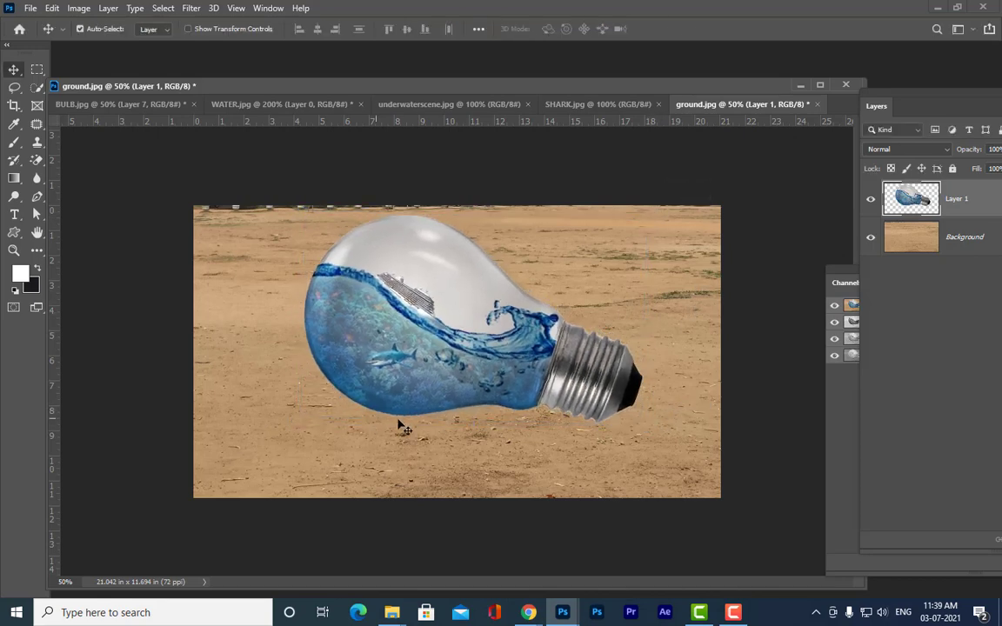
pyautogui.moveTo(507, 367)
pyautogui.mouseDown()
pyautogui.moveTo(500, 344)
pyautogui.moveTo(511, 369)
pyautogui.mouseUp()
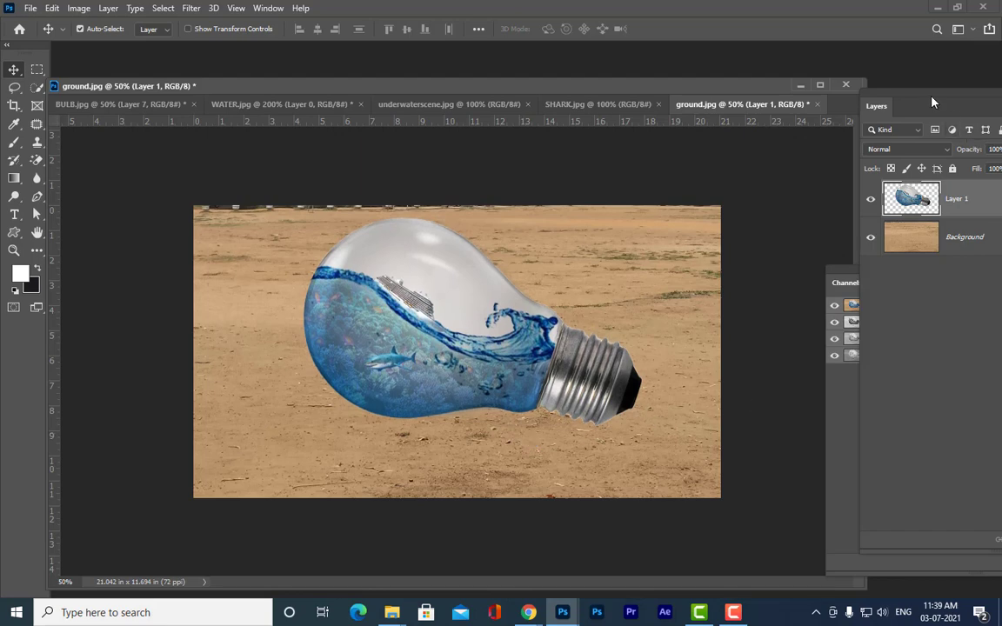
# Duplicate the bulb layer, Layer 1.
pyautogui.moveTo(932, 103); pyautogui.dragTo(756, 81)
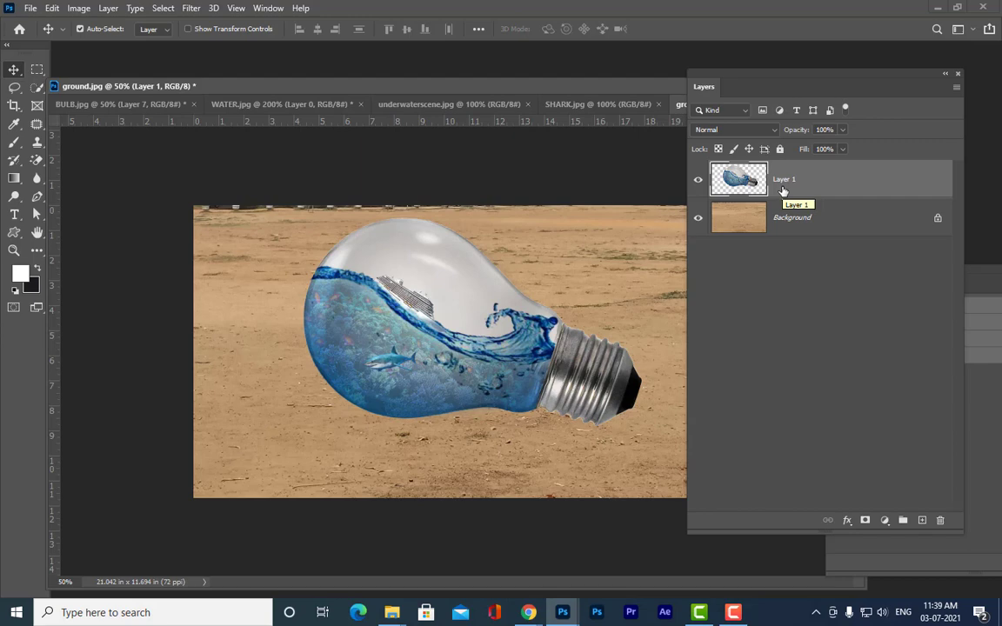
pyautogui.press('ctrl')
pyautogui.hotkey('ctrl', 'j')
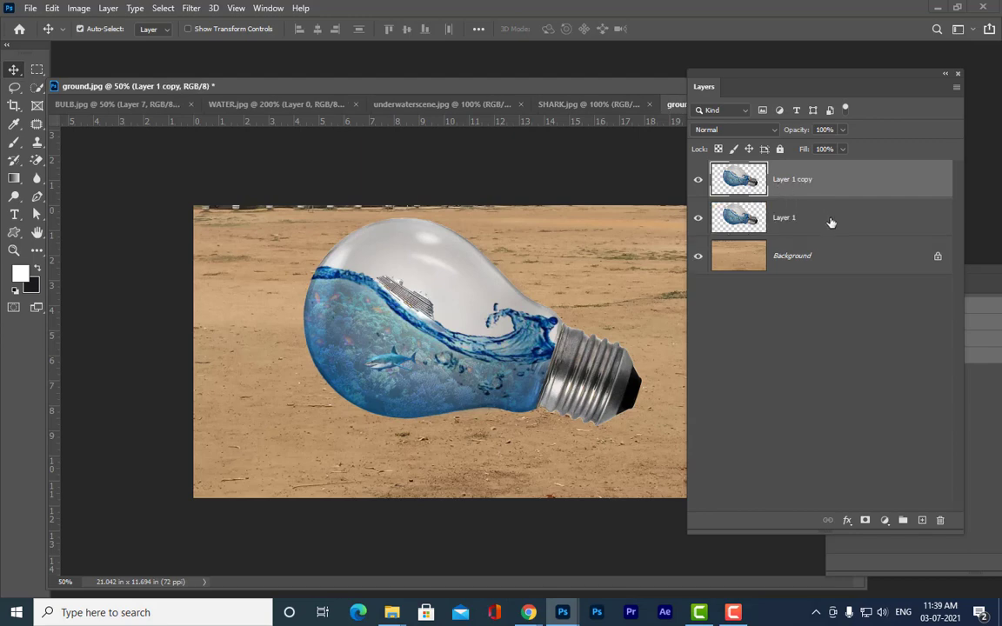
# Offset the lower bulb layer, Layer 1, down and to the left behind its copy.
pyautogui.click(831, 222)
pyautogui.moveTo(747, 74); pyautogui.dragTo(799, 84)
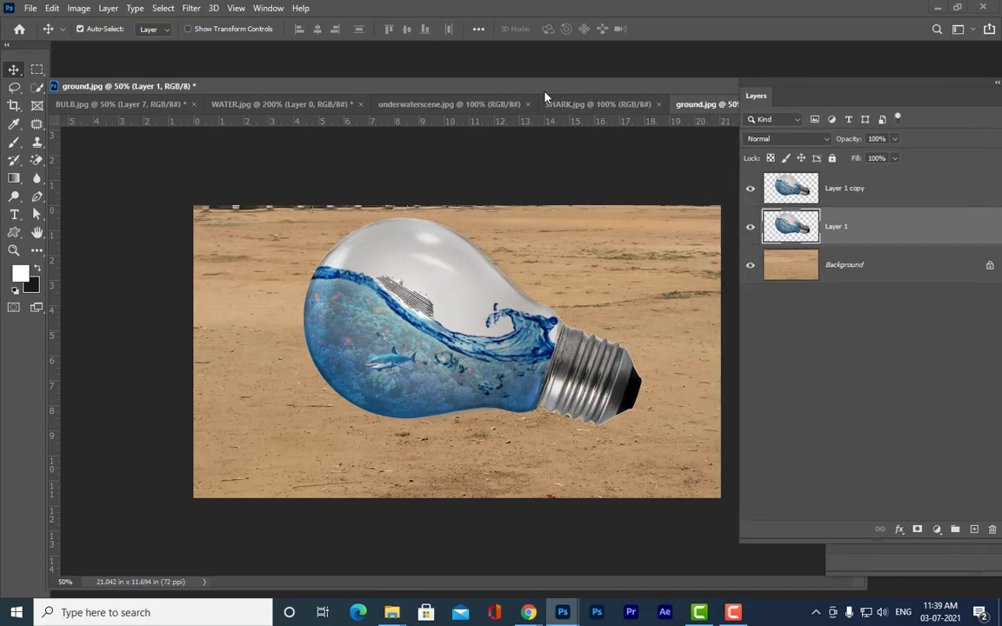
pyautogui.moveTo(545, 94); pyautogui.dragTo(566, 72)
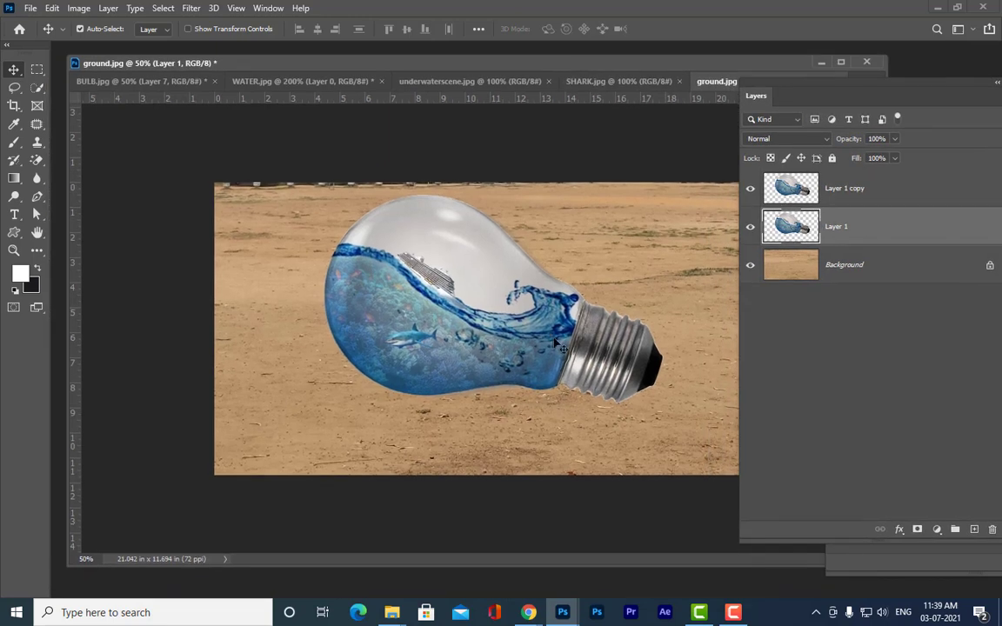
pyautogui.press('ctrl')
pyautogui.hotkey('ctrl', 't')
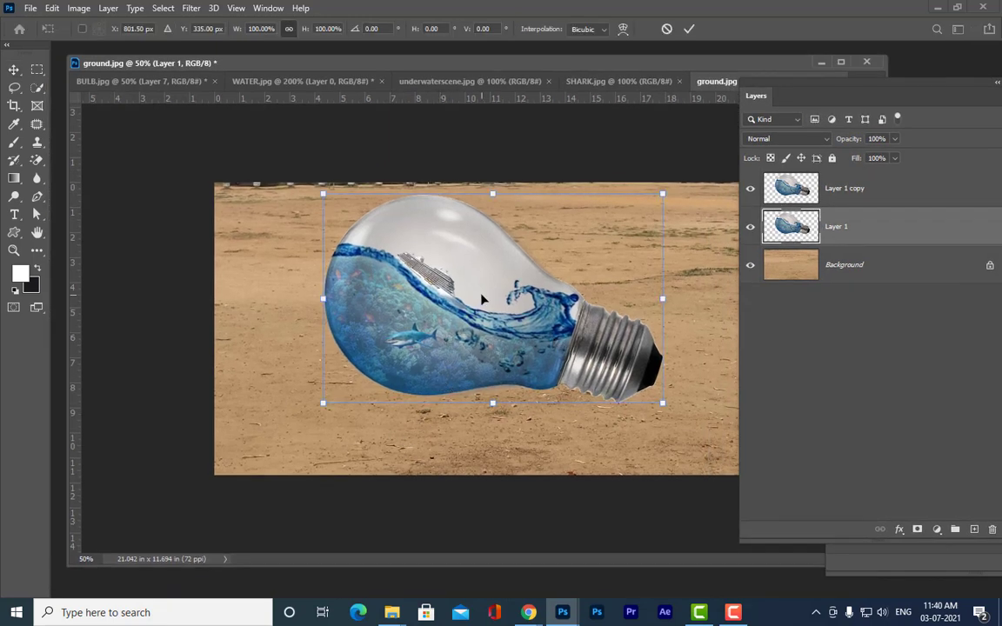
pyautogui.moveTo(482, 295); pyautogui.dragTo(448, 346)
pyautogui.press('Return')
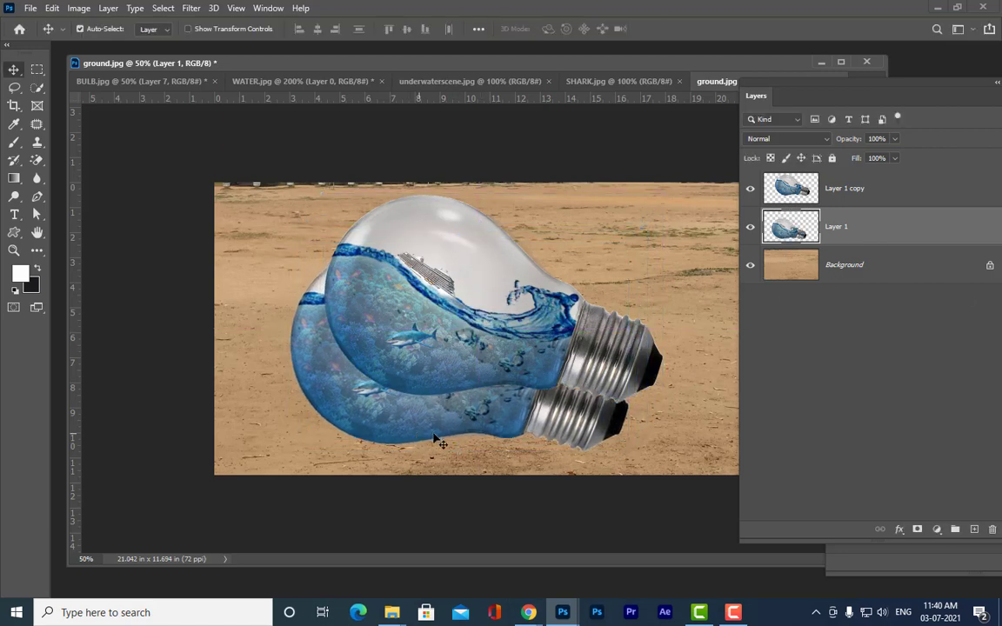
# Fill the shape of the lower bulb layer, Layer 1, with the default black foreground color and deselect it.
pyautogui.press('ctrl')
pyautogui.keyDown('ctrl'); pyautogui.click(791, 228); pyautogui.keyUp('ctrl')
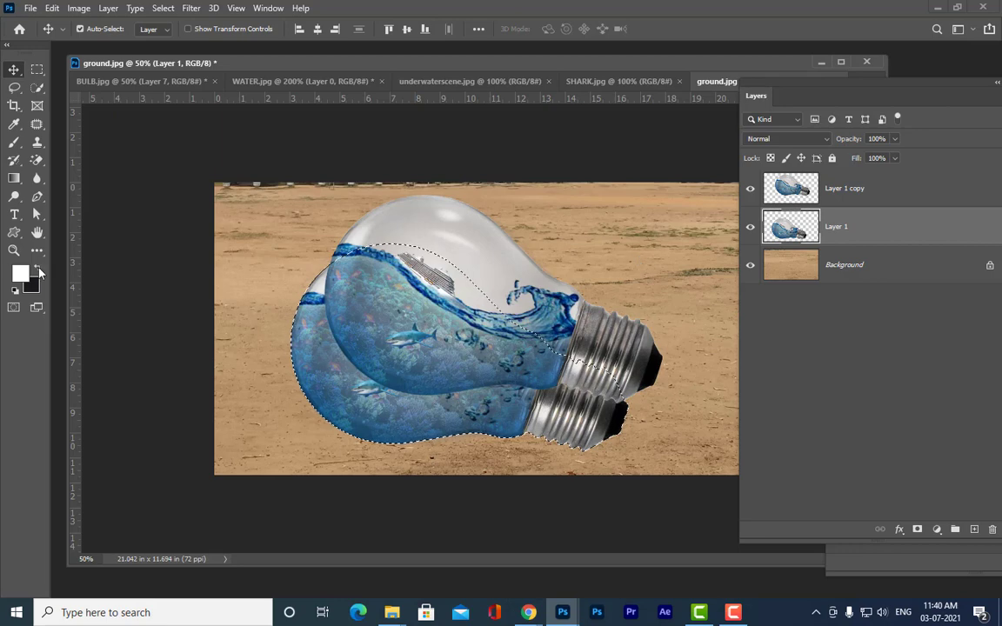
pyautogui.press('d')
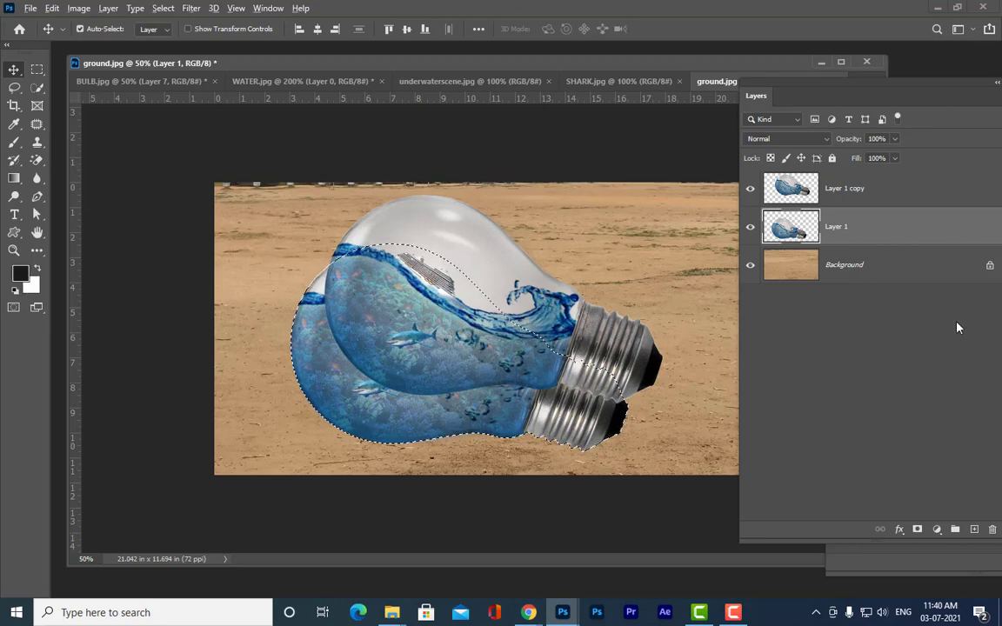
pyautogui.hotkey('alt', 'BackSpace')
pyautogui.hotkey('ctrl', 'd')
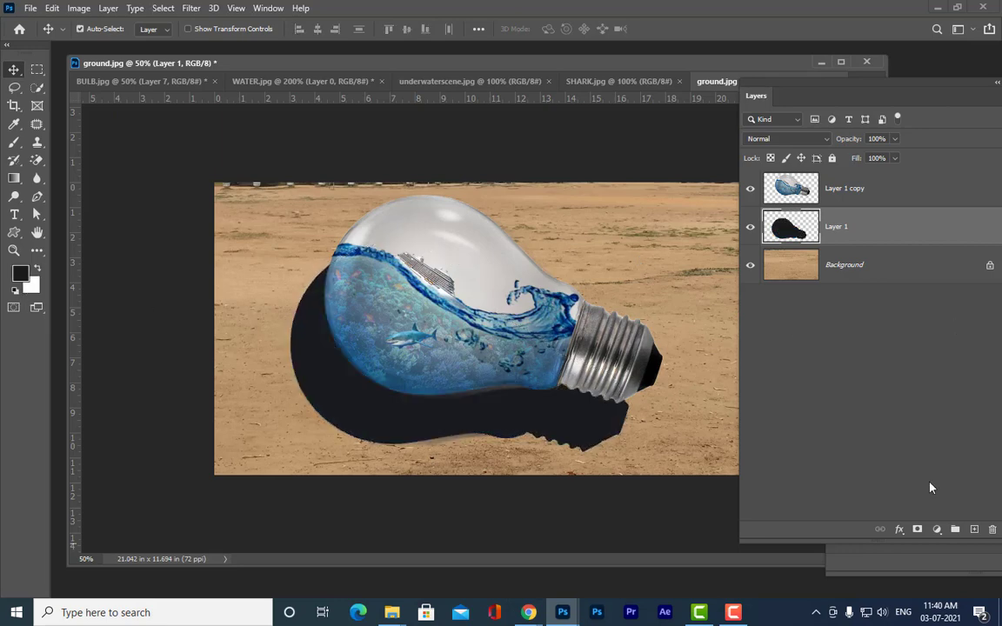
pyautogui.moveTo(470, 65)
pyautogui.mouseDown()
pyautogui.moveTo(487, 71)
pyautogui.moveTo(469, 72)
pyautogui.mouseUp()
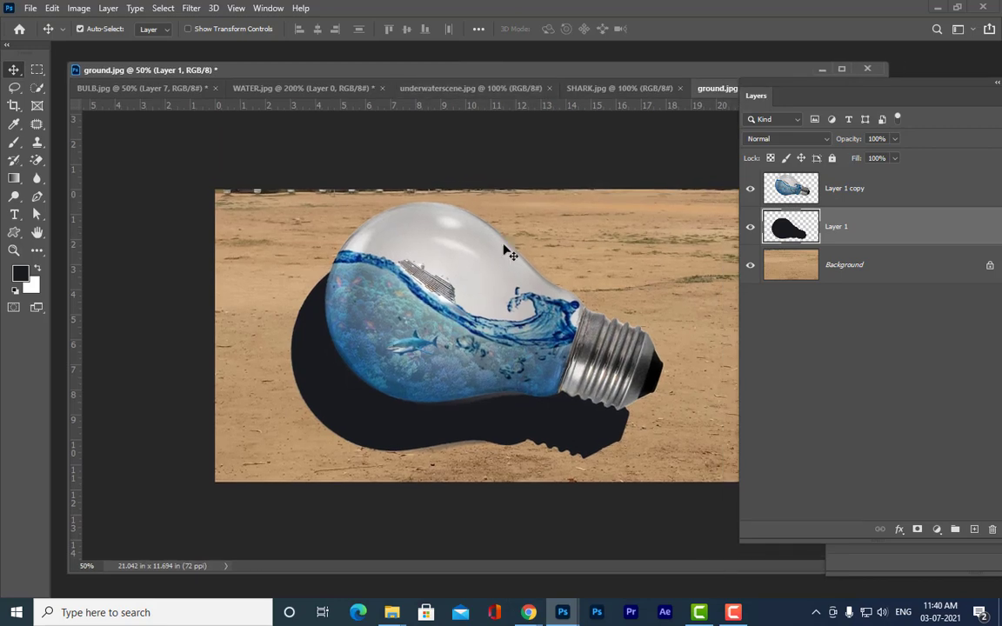
# Distort the black bulb silhouette on Layer 1 into a flattened shadow lying on the sand beneath the bulb.
pyautogui.press('ctrl')
pyautogui.hotkey('ctrl', 't')
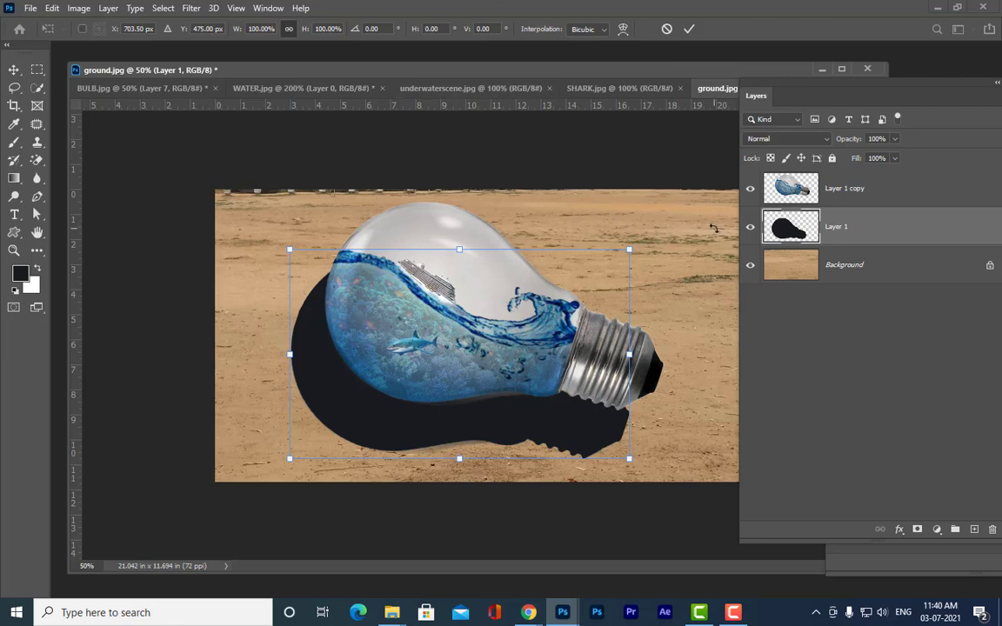
pyautogui.rightClick(419, 285)
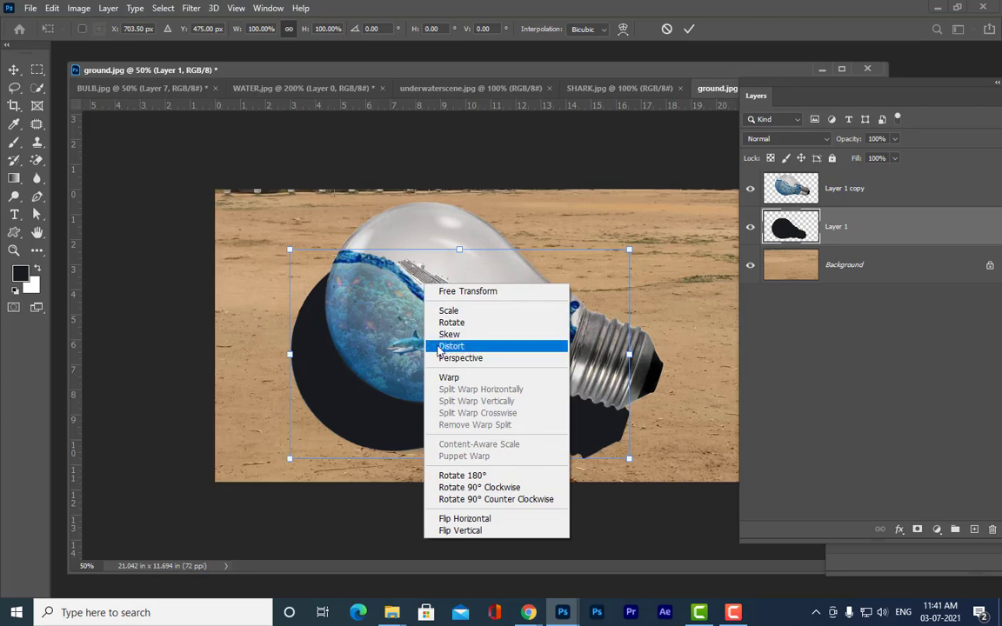
pyautogui.click(440, 350)
pyautogui.moveTo(289, 249); pyautogui.dragTo(408, 289)
pyautogui.moveTo(630, 251); pyautogui.dragTo(630, 327)
pyautogui.moveTo(630, 458); pyautogui.dragTo(671, 425)
pyautogui.moveTo(639, 339); pyautogui.dragTo(683, 357)
pyautogui.moveTo(289, 458); pyautogui.dragTo(215, 430)
pyautogui.moveTo(409, 288); pyautogui.dragTo(434, 297)
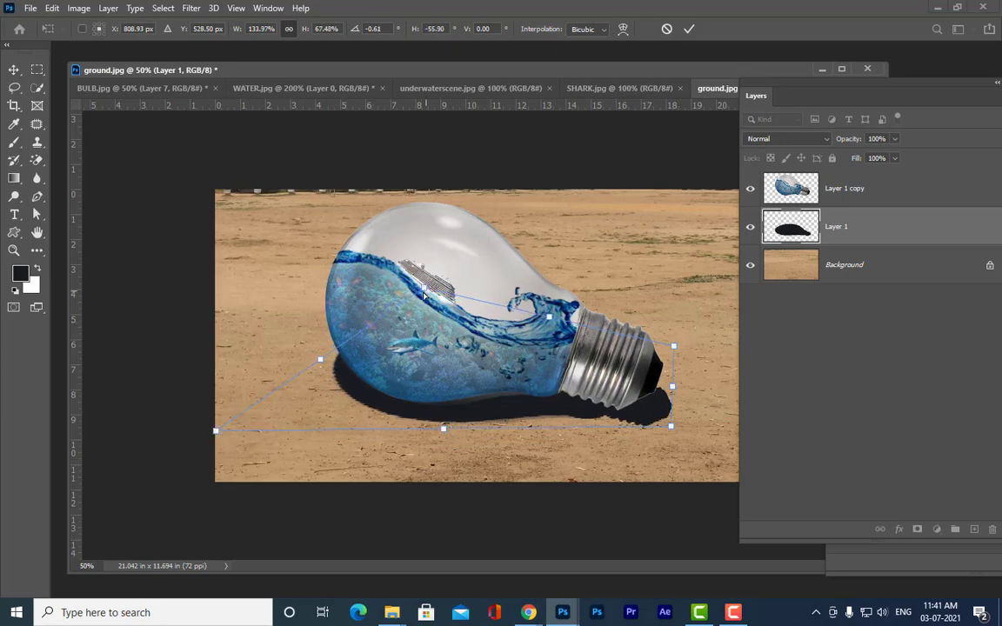
# Extend the distorted shadow outward past the bulb's rounded glass end and flatten it further against the sand.
pyautogui.moveTo(321, 361); pyautogui.dragTo(283, 362)
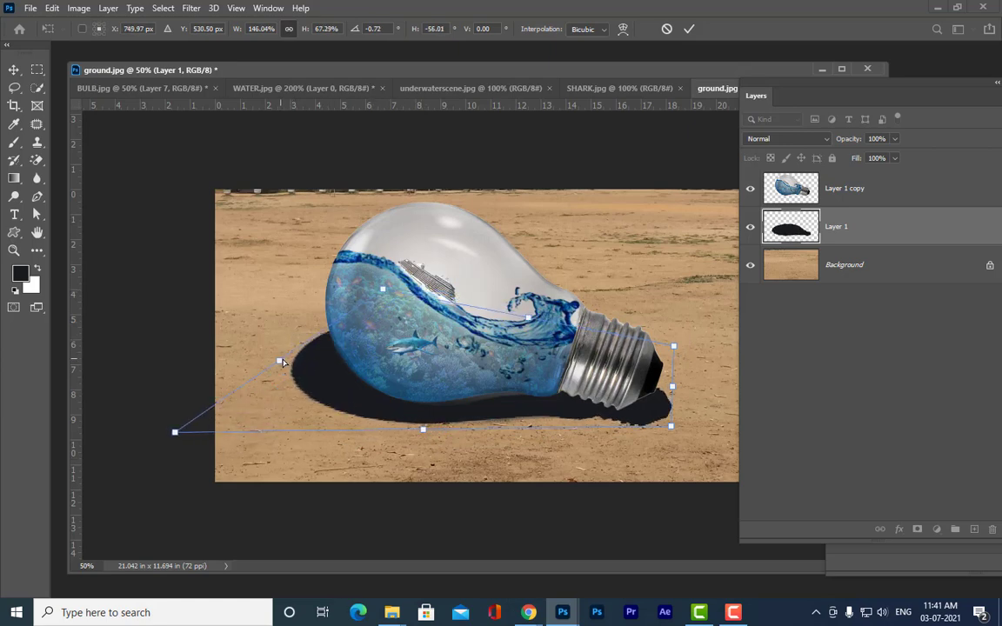
pyautogui.moveTo(677, 432); pyautogui.dragTo(658, 424)
pyautogui.moveTo(674, 347); pyautogui.dragTo(673, 355)
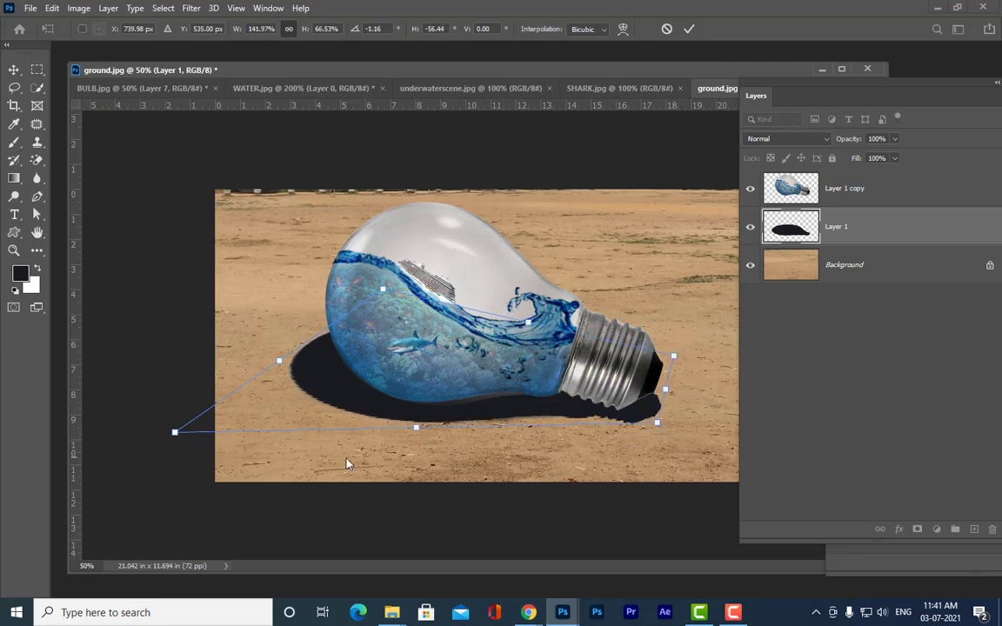
pyautogui.moveTo(174, 433); pyautogui.dragTo(166, 430)
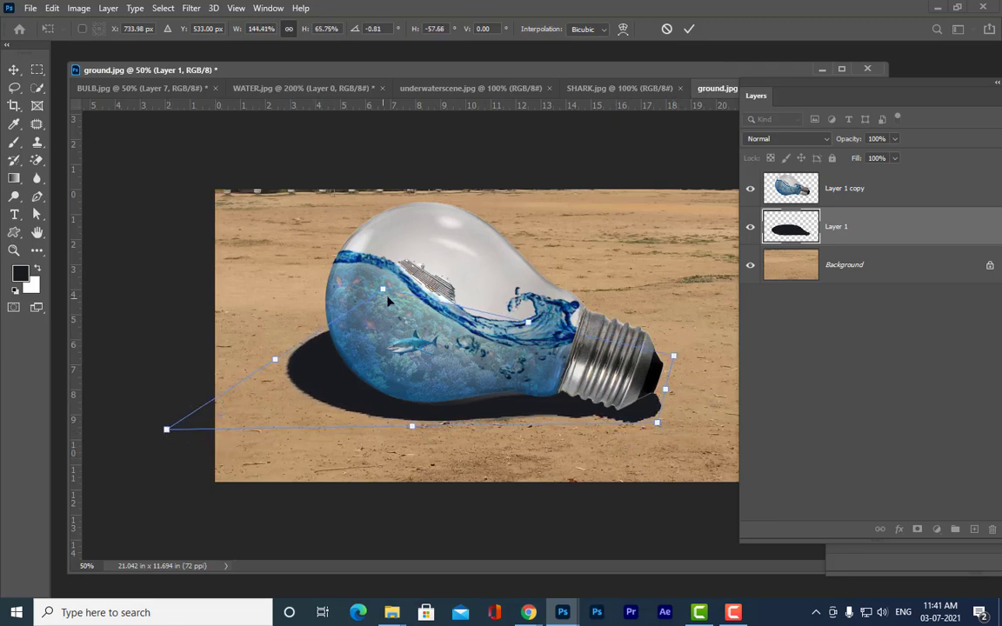
pyautogui.moveTo(387, 294); pyautogui.dragTo(405, 310)
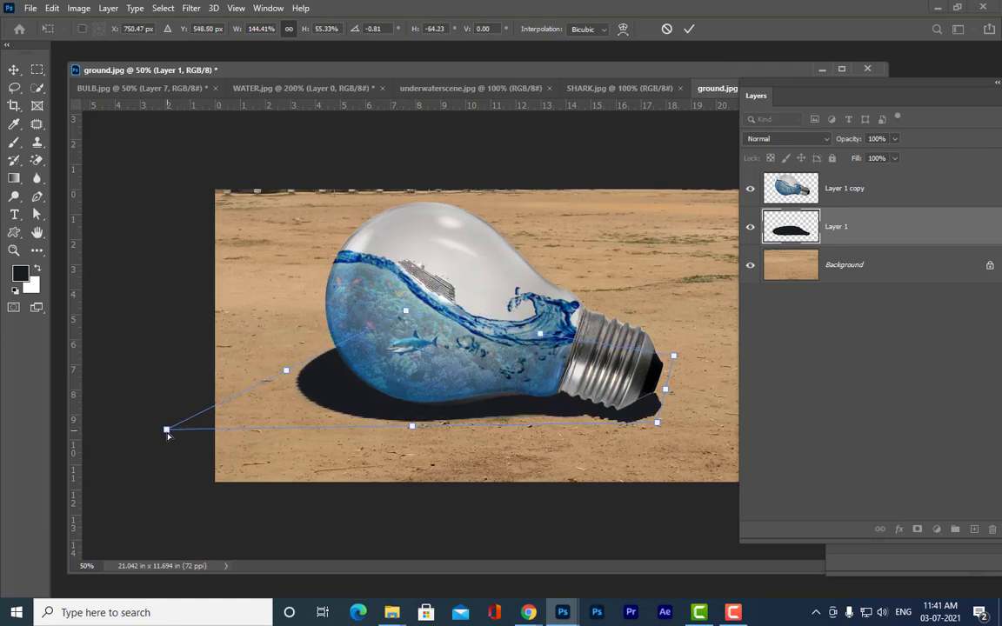
pyautogui.moveTo(166, 429); pyautogui.dragTo(126, 423)
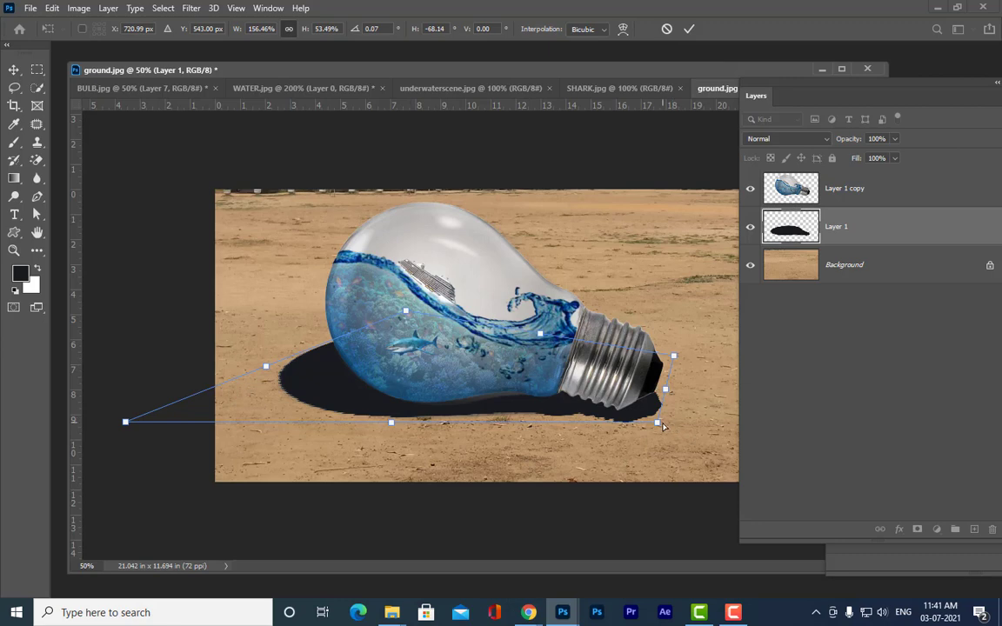
# Fine-tune the shadow's corners so it hugs the bulb's screw base and underside, and apply the distortion.
pyautogui.moveTo(657, 422); pyautogui.dragTo(653, 423)
pyautogui.moveTo(674, 356)
pyautogui.mouseDown()
pyautogui.moveTo(679, 372)
pyautogui.moveTo(680, 361)
pyautogui.mouseUp()
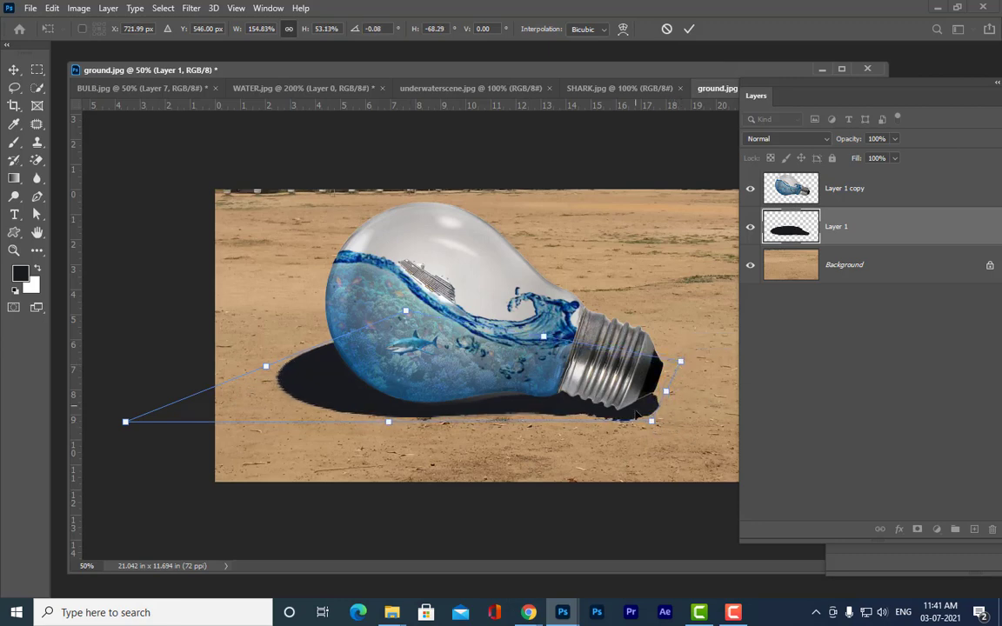
pyautogui.moveTo(654, 427); pyautogui.dragTo(647, 423)
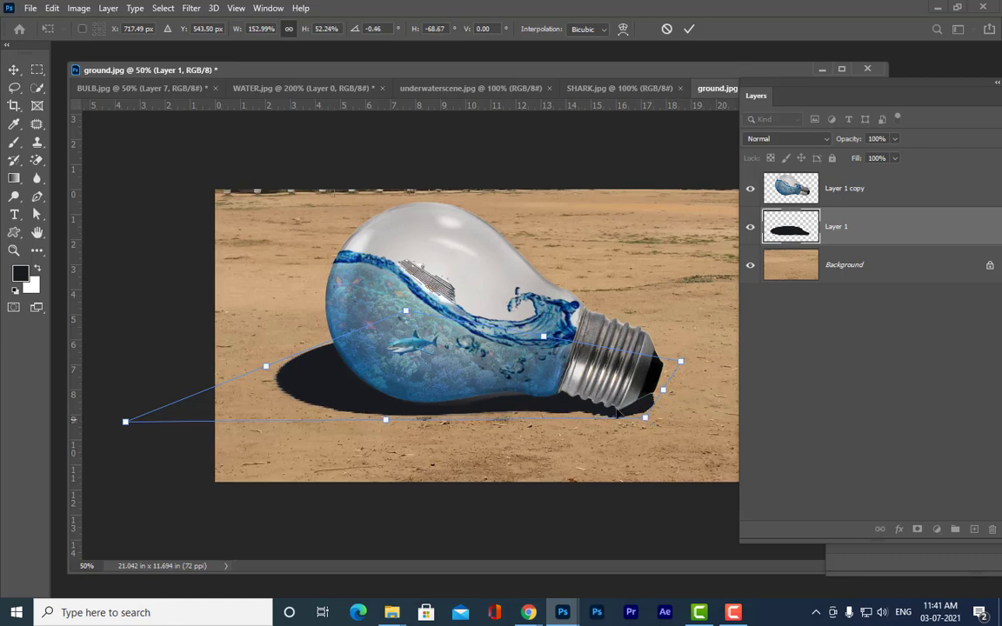
pyautogui.moveTo(405, 310); pyautogui.dragTo(407, 314)
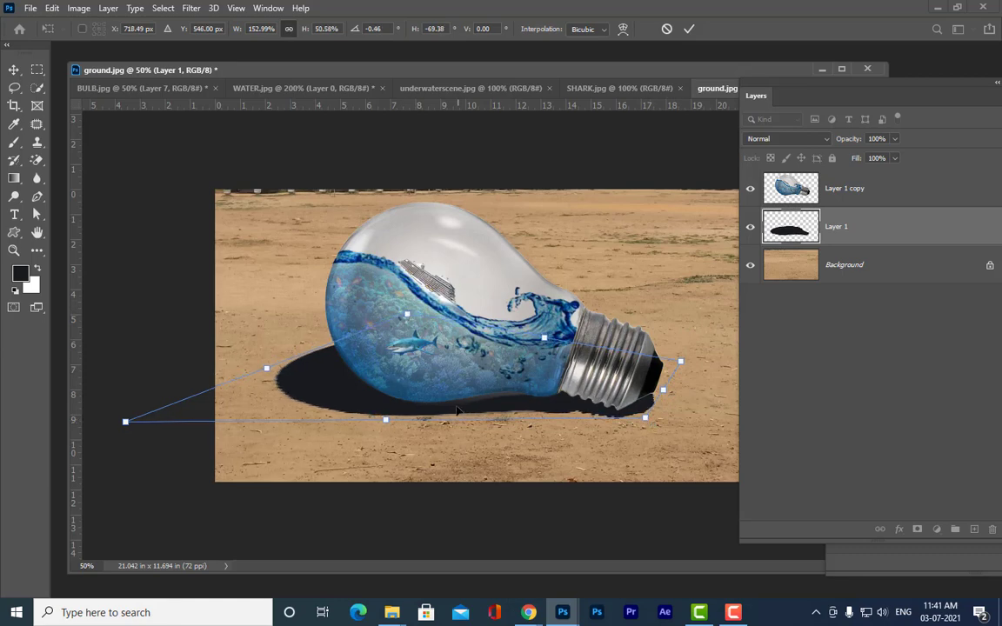
pyautogui.moveTo(125, 421); pyautogui.dragTo(129, 406)
pyautogui.moveTo(648, 418); pyautogui.dragTo(644, 421)
pyautogui.moveTo(683, 359); pyautogui.dragTo(682, 367)
pyautogui.press('Return')
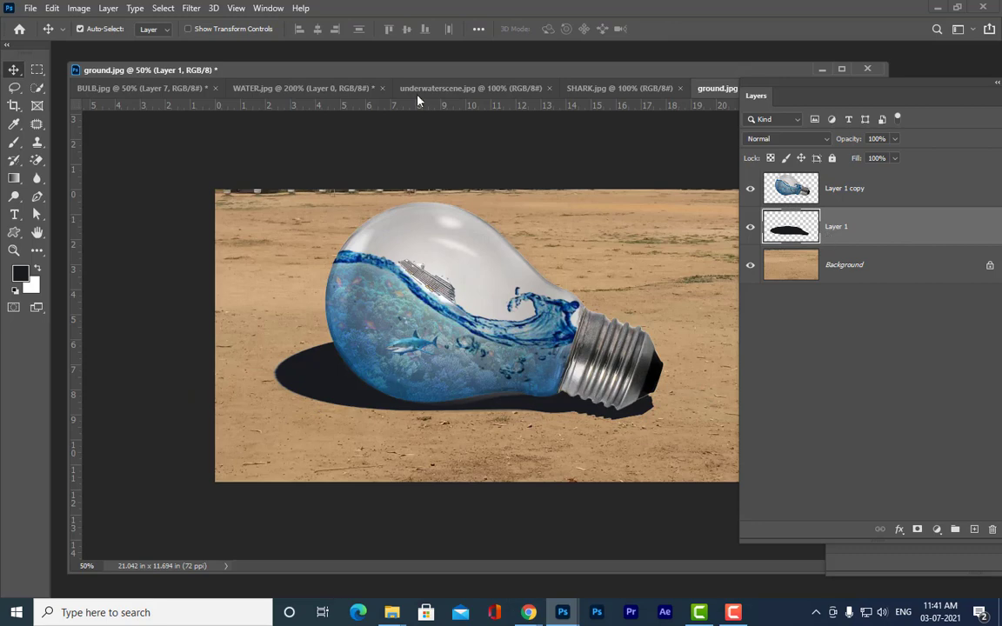
# Soften the shadow on Layer 1 with a Gaussian Blur of 23.5 pixels radius.
pyautogui.click(192, 7)
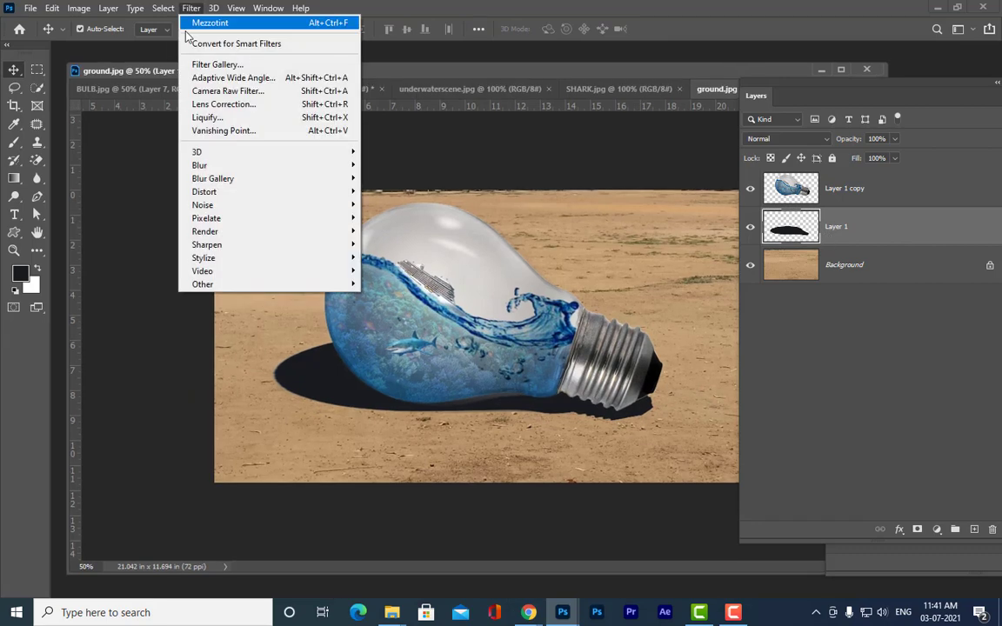
pyautogui.moveTo(214, 170)
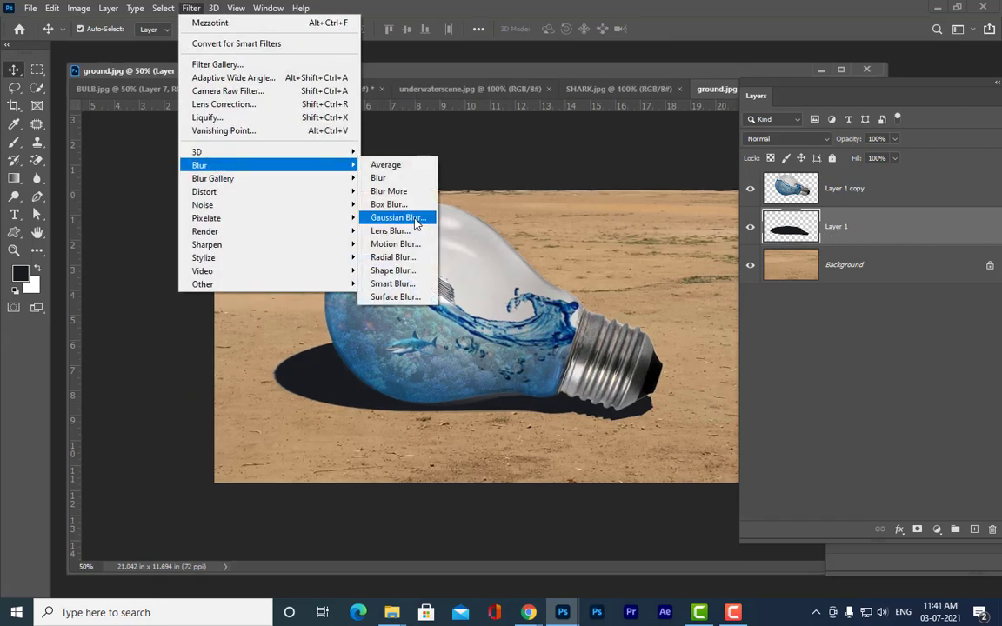
pyautogui.click(415, 220)
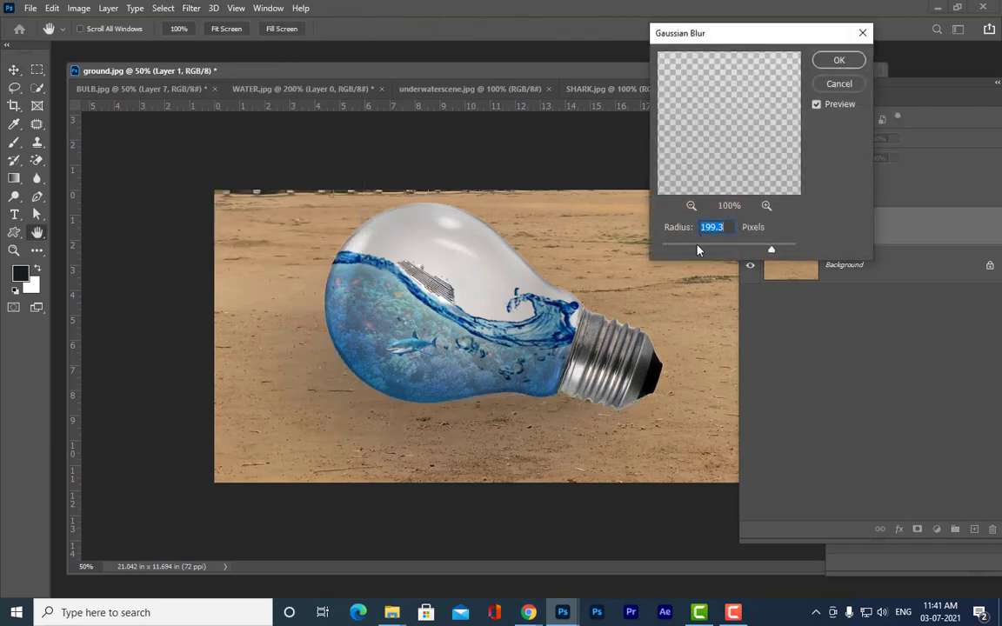
pyautogui.click(696, 251)
pyautogui.moveTo(696, 250); pyautogui.dragTo(721, 252)
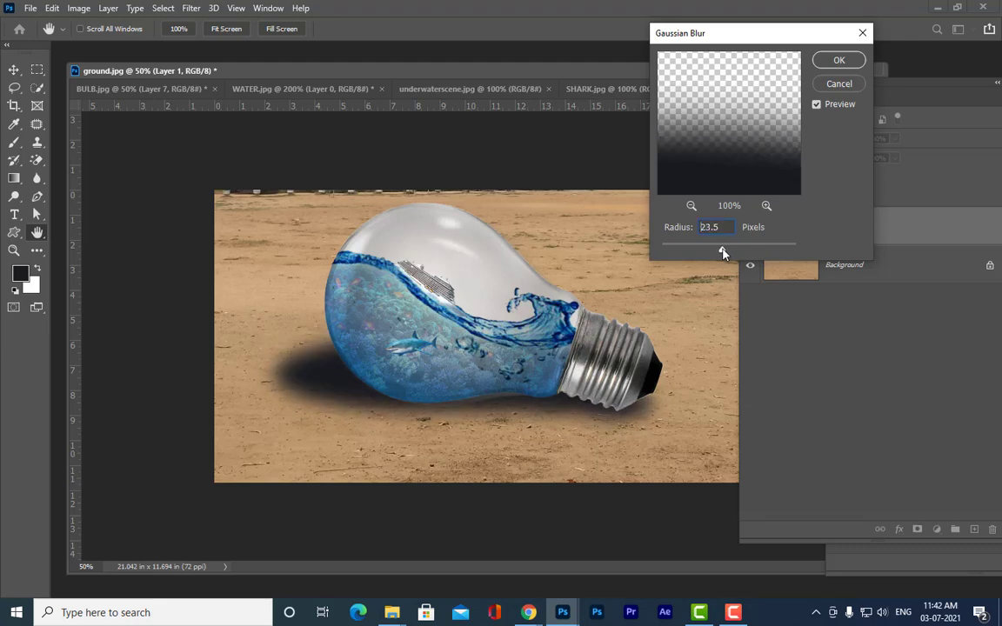
pyautogui.click(841, 62)
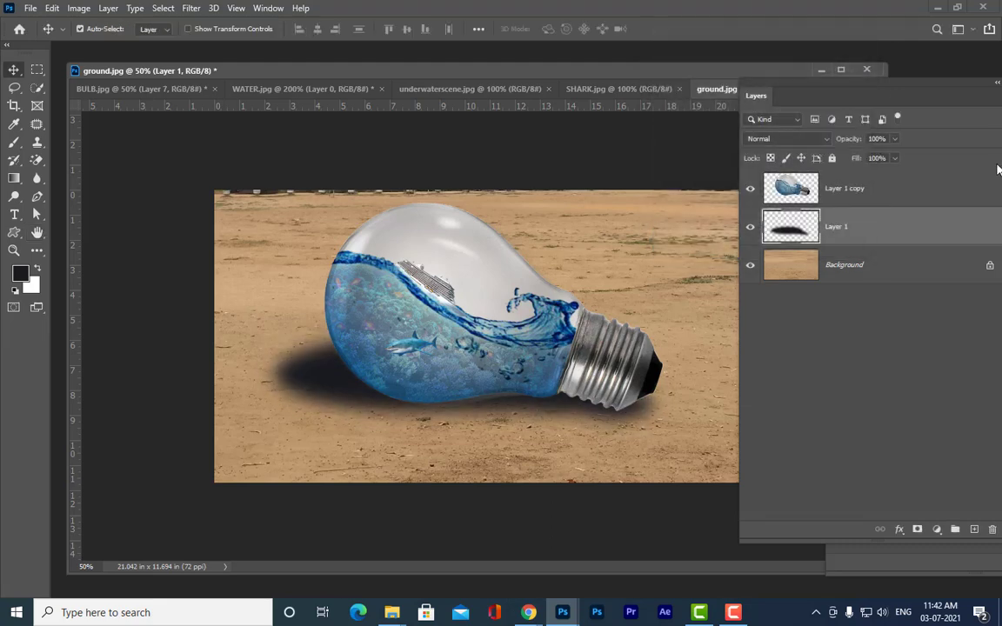
# Lower the opacity of the shadow layer, Layer 1, to 66%.
pyautogui.click(895, 139)
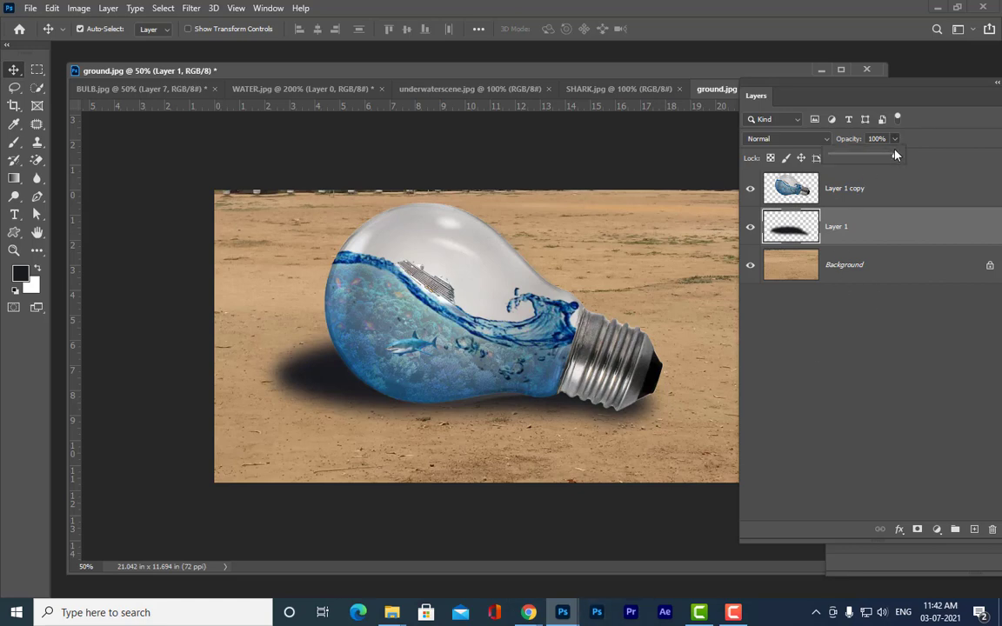
pyautogui.moveTo(892, 158); pyautogui.dragTo(874, 157)
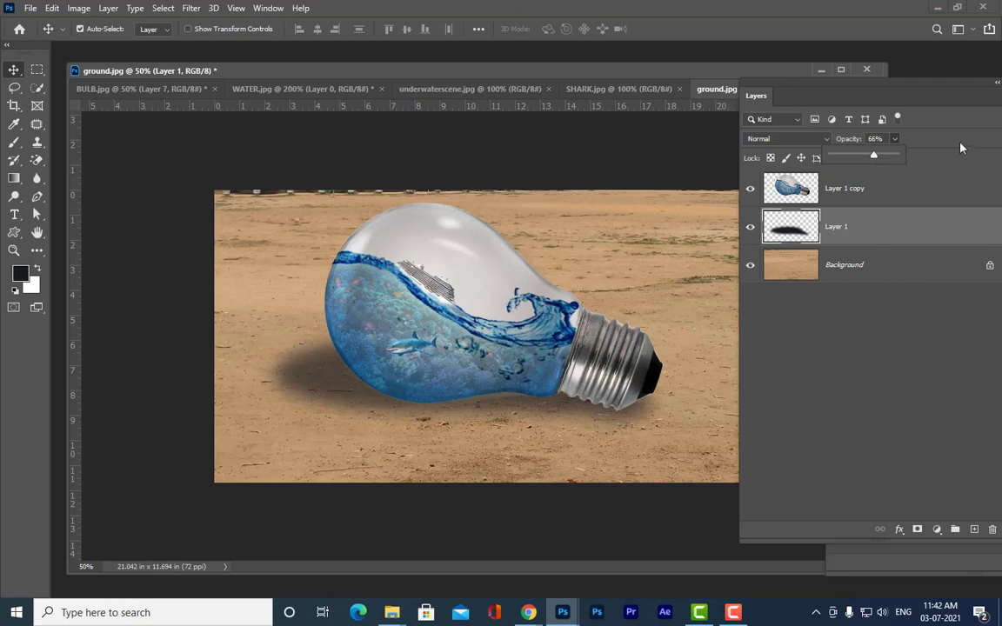
pyautogui.moveTo(863, 91); pyautogui.dragTo(881, 90)
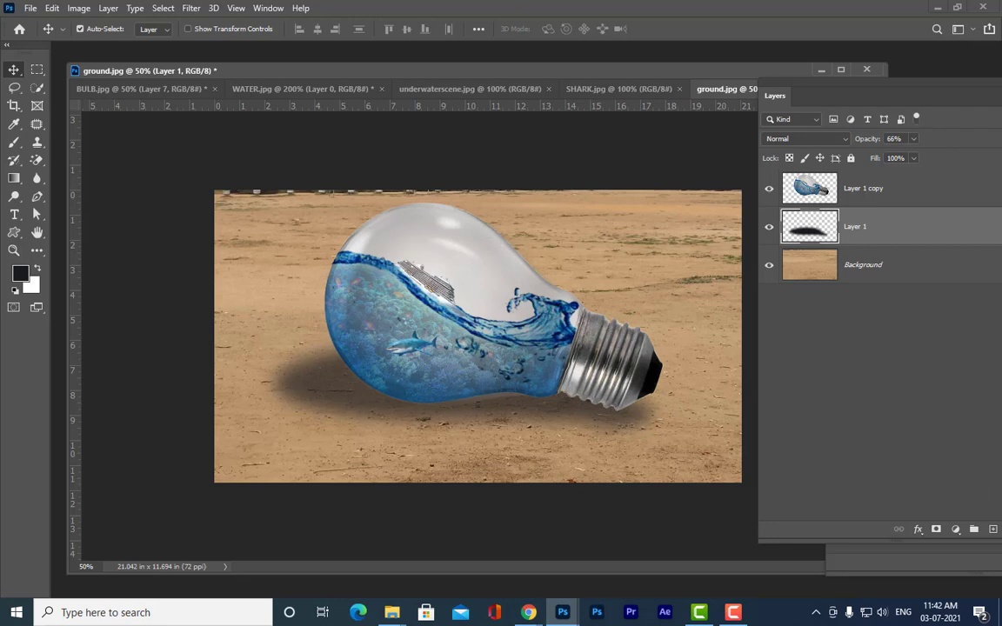
# Close the document window with all its open images, discarding the changes to each.
pyautogui.moveTo(578, 74); pyautogui.dragTo(489, 92)
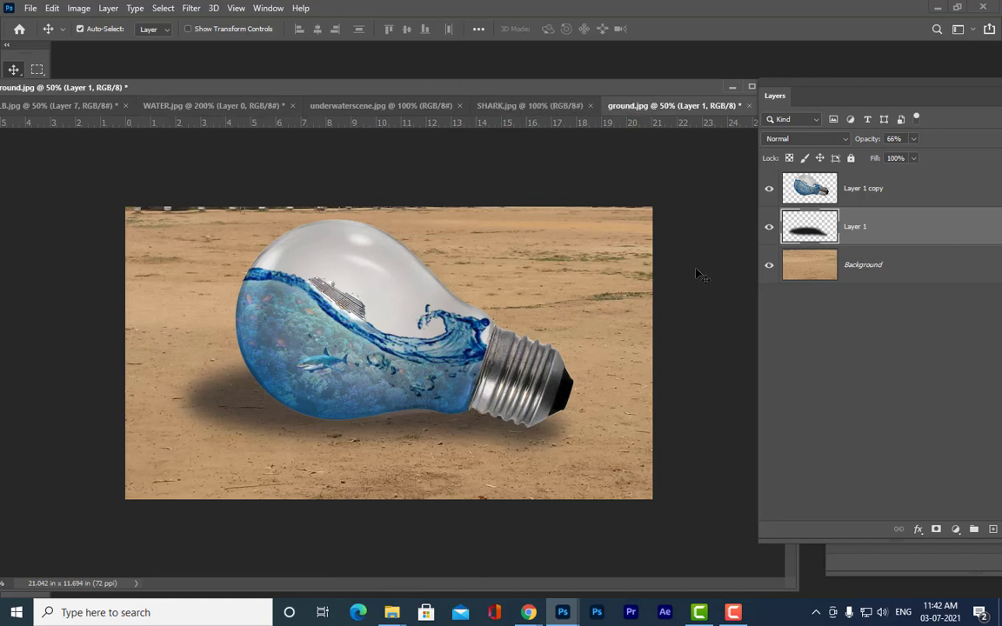
pyautogui.moveTo(614, 98); pyautogui.dragTo(630, 150)
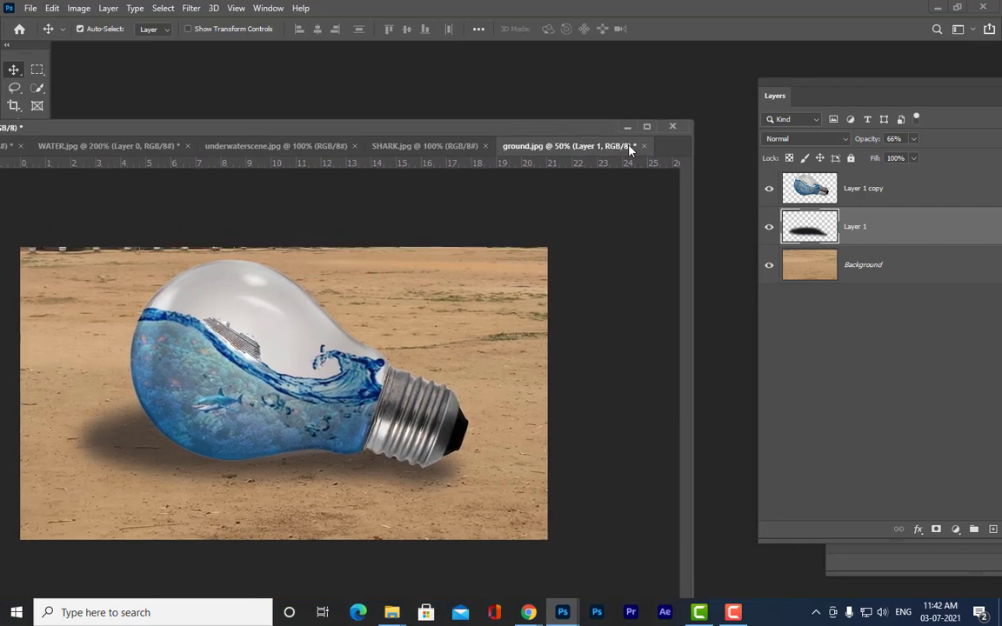
pyautogui.click(673, 126)
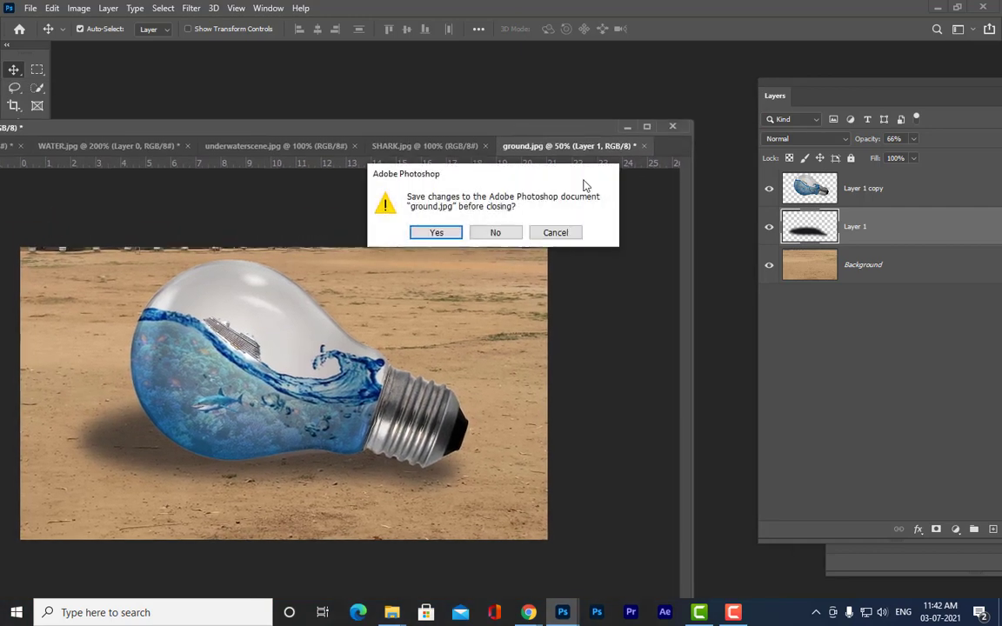
pyautogui.click(491, 231)
pyautogui.click(511, 232)
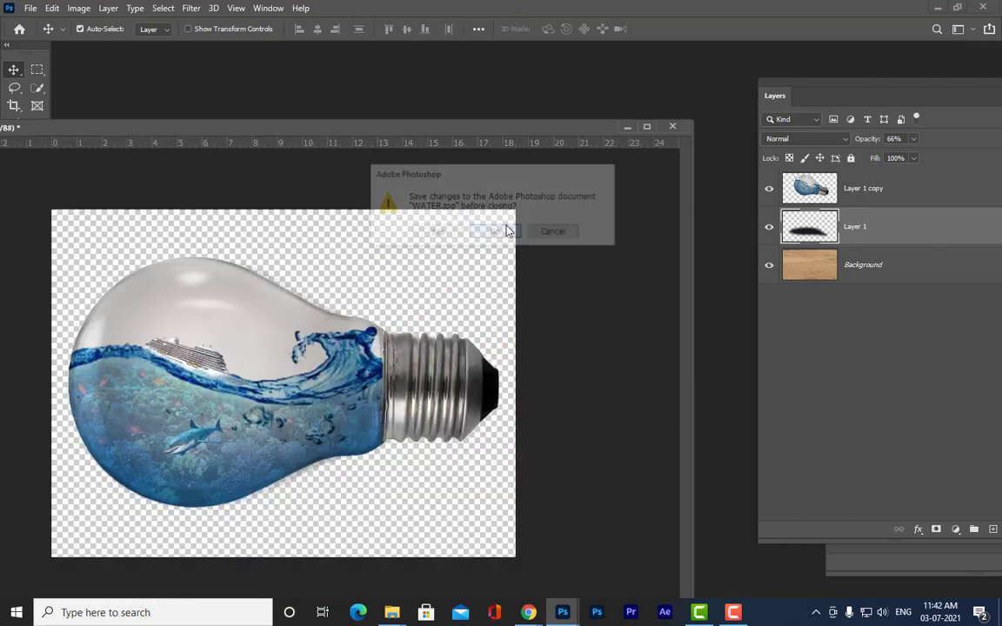
pyautogui.click(509, 233)
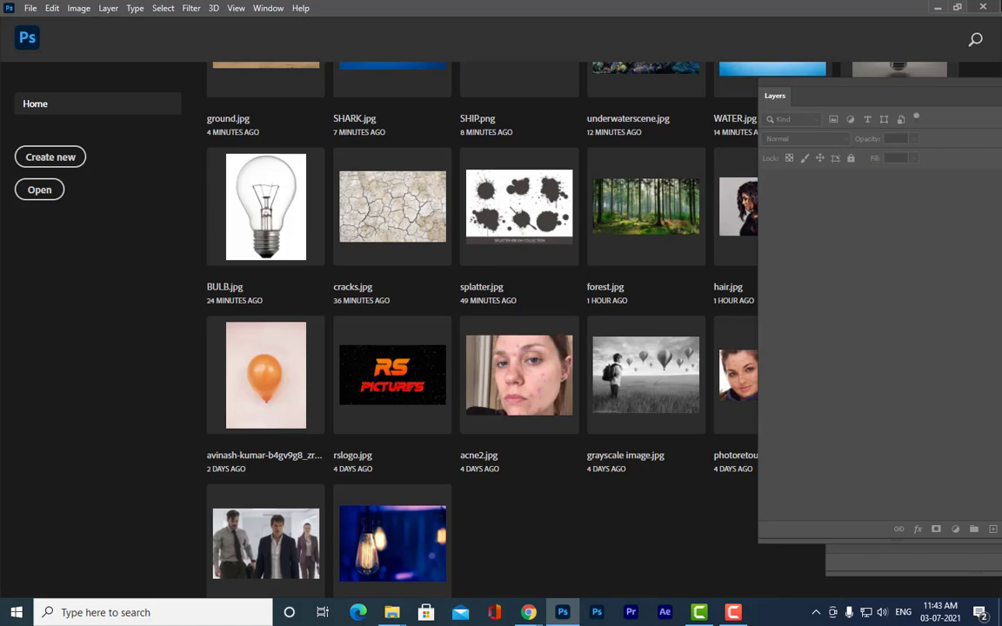
# Open the pot image from the photoshop ref images folder.
pyautogui.hotkey('ctrl', 'o')
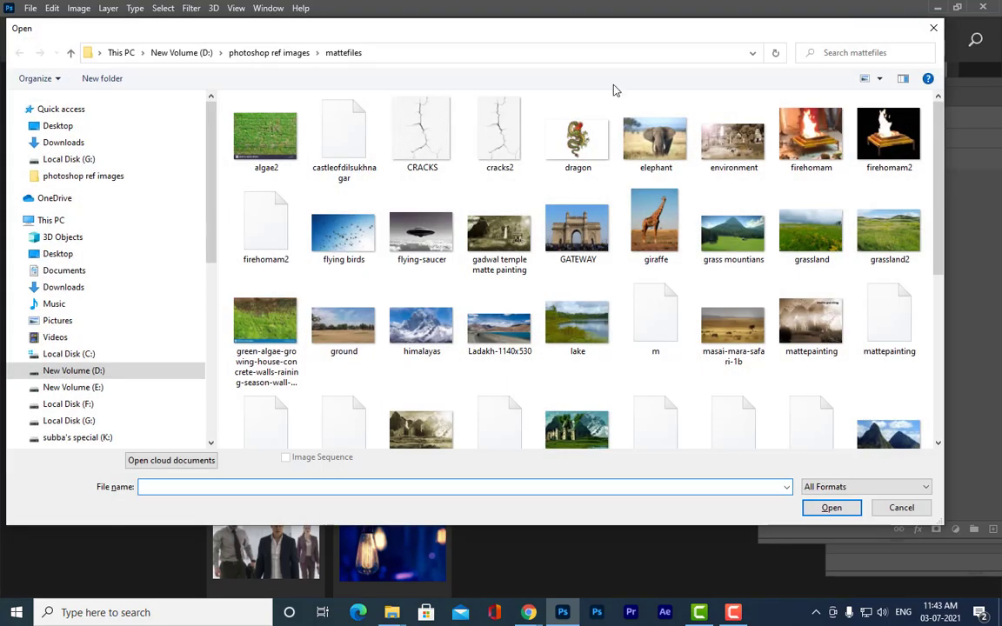
pyautogui.click(91, 175)
pyautogui.scroll(-5, 609, 214)
pyautogui.scroll(-5, 648, 228)
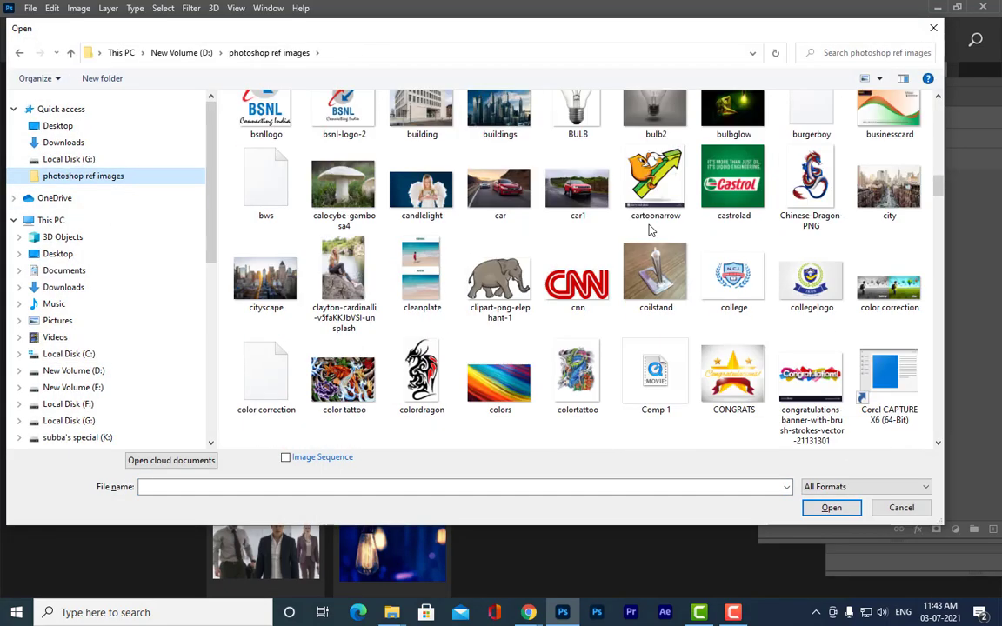
pyautogui.scroll(-10, 648, 228)
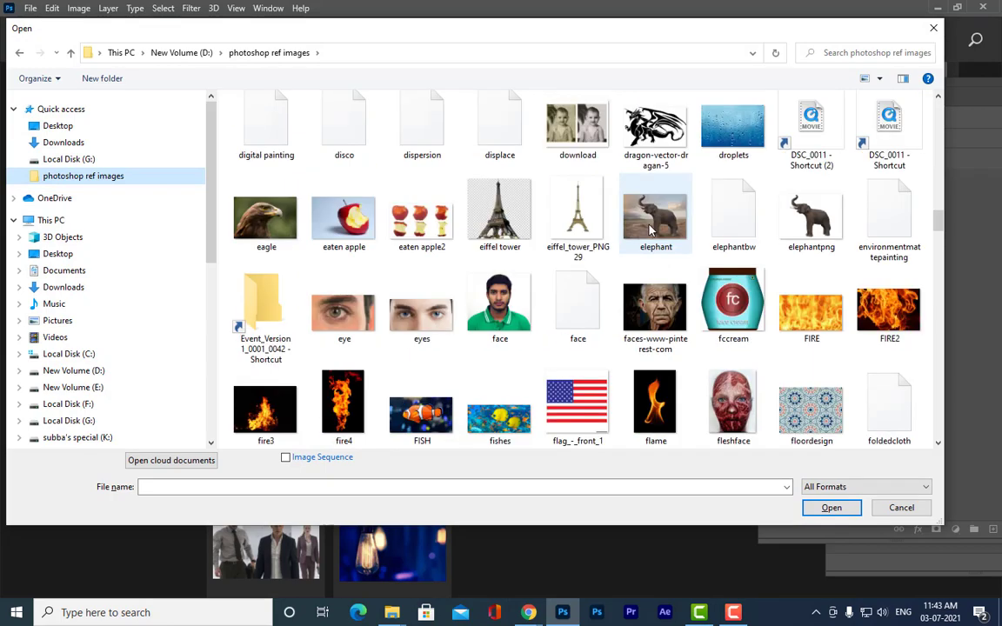
pyautogui.scroll(-5, 650, 228)
pyautogui.scroll(-5, 652, 228)
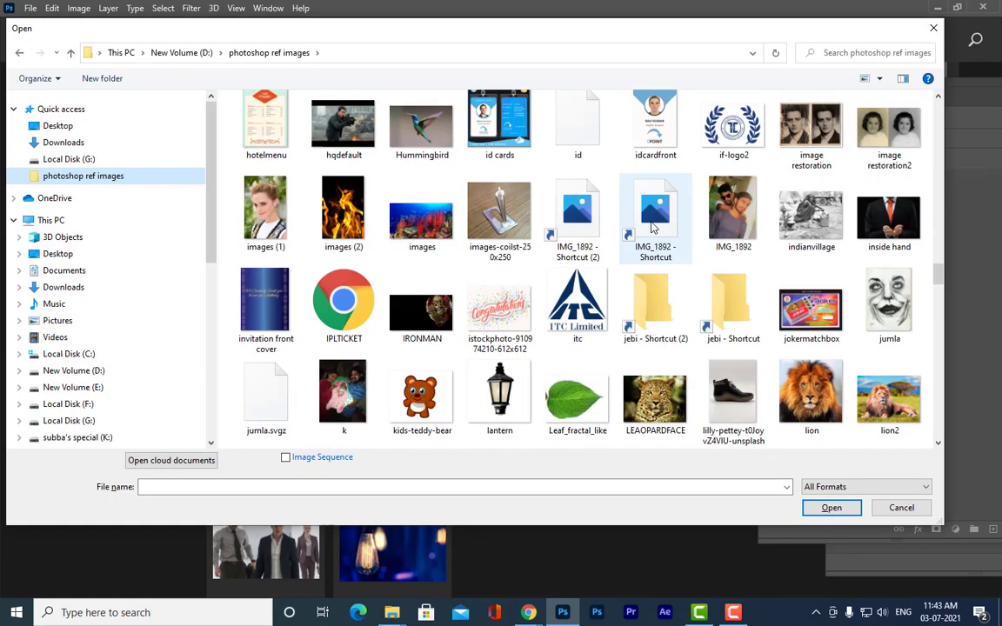
pyautogui.scroll(-5, 653, 228)
pyautogui.scroll(-5, 652, 228)
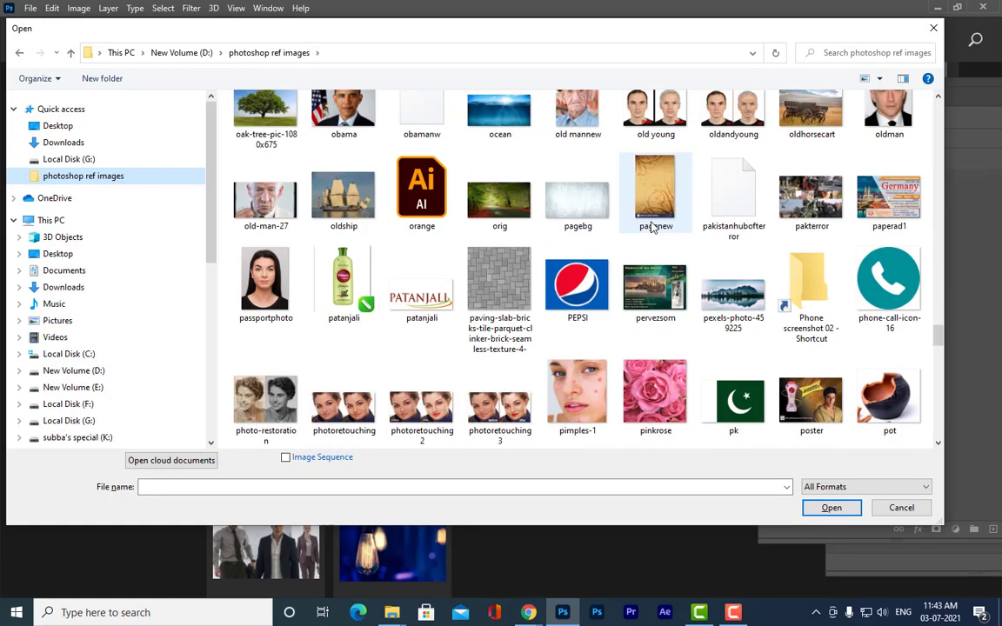
pyautogui.scroll(-5, 653, 224)
pyautogui.scroll(2, 754, 179)
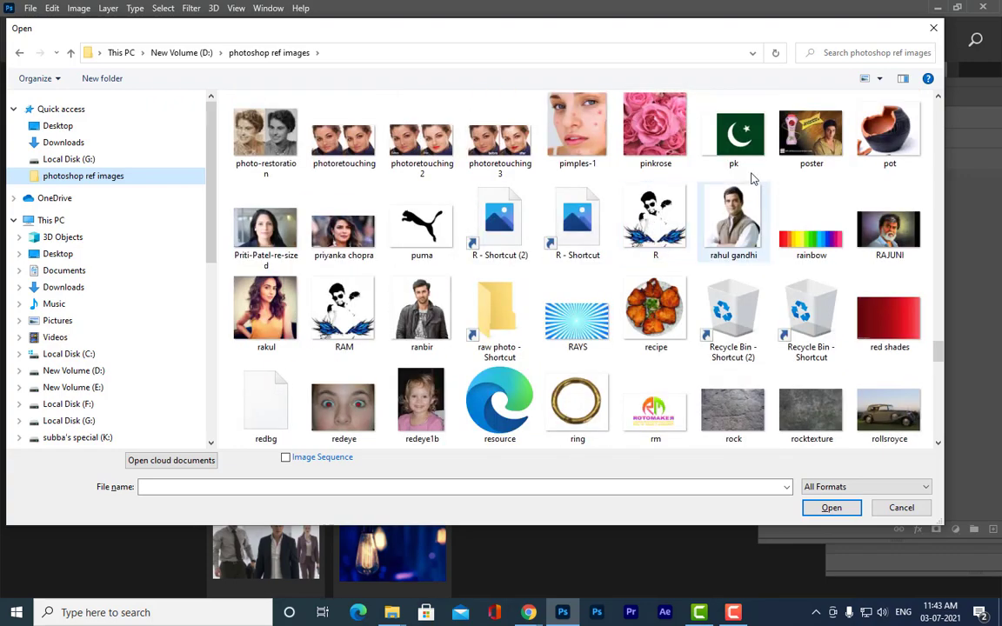
pyautogui.click(878, 139)
pyautogui.click(831, 509)
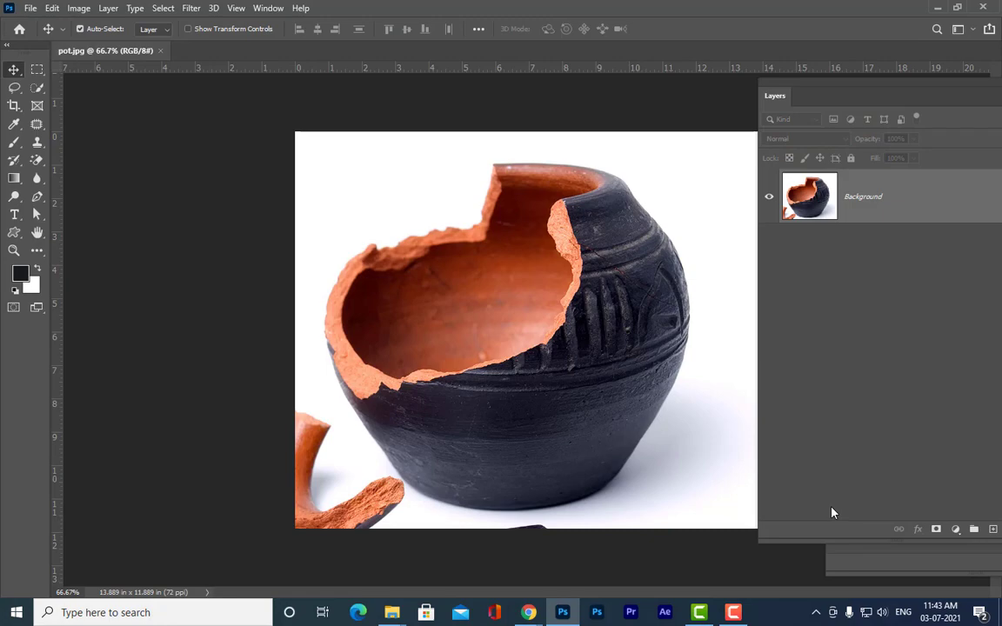
# Open the bald image from the photoshop ref images folder.
pyautogui.hotkey('ctrl', 'o')
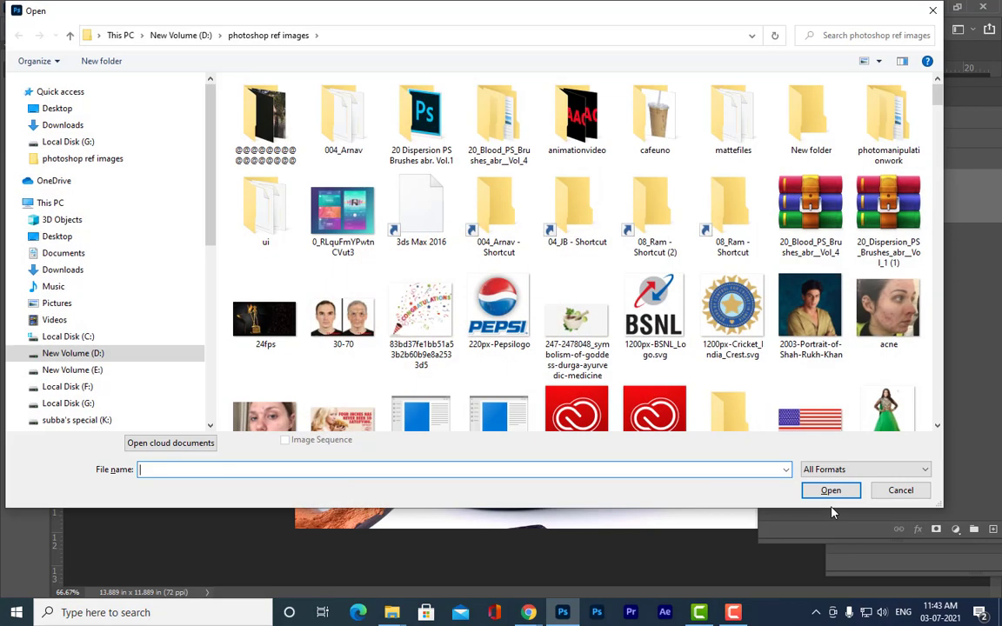
pyautogui.scroll(-3, 576, 217)
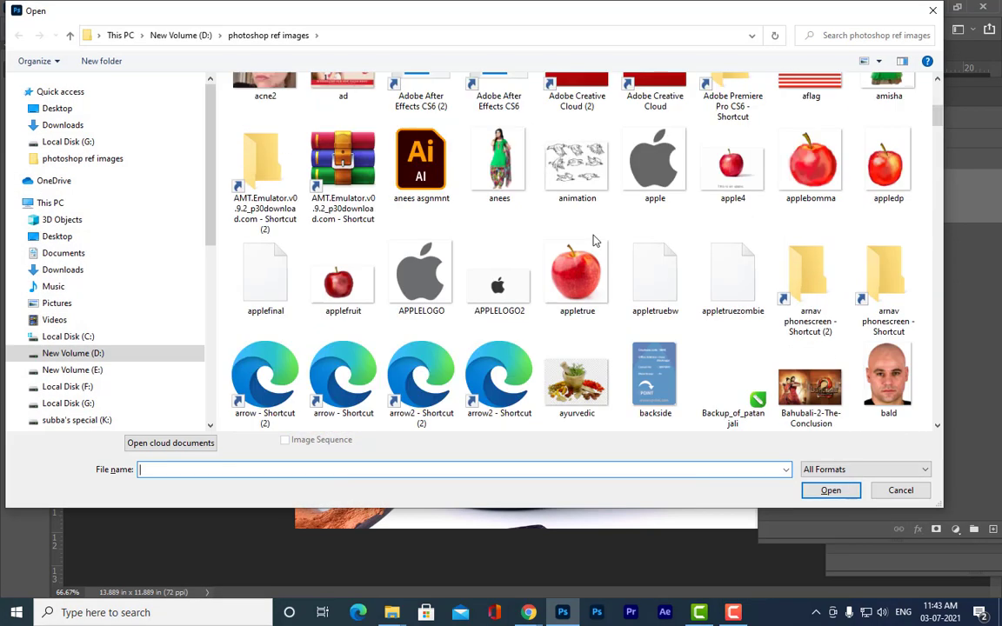
pyautogui.click(887, 376)
pyautogui.click(830, 491)
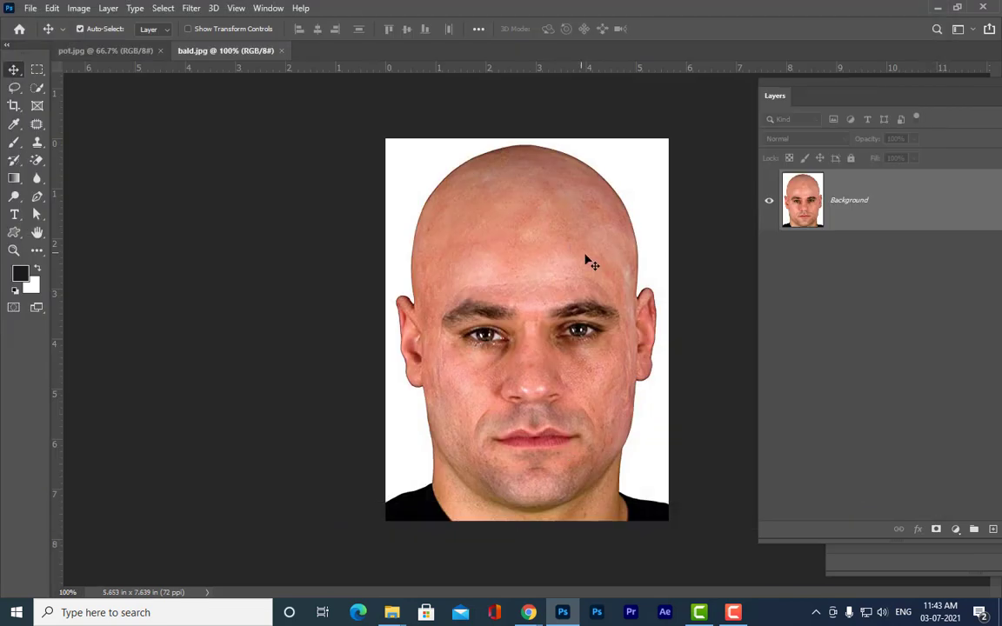
# In the pot.jpg document, convert the locked Background into an editable layer named Layer 0.
pyautogui.click(139, 50)
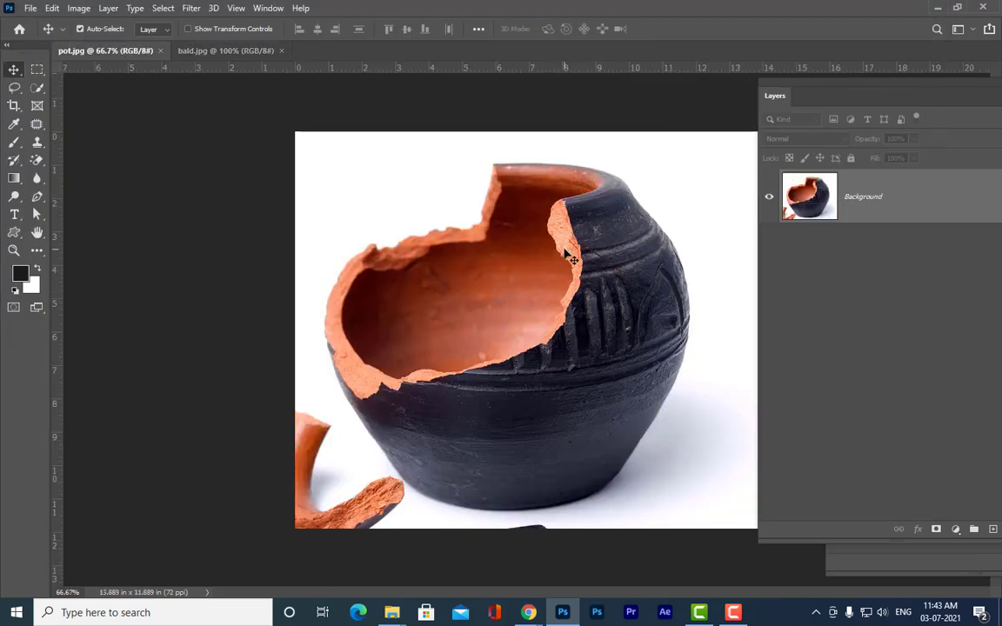
pyautogui.doubleClick(913, 204)
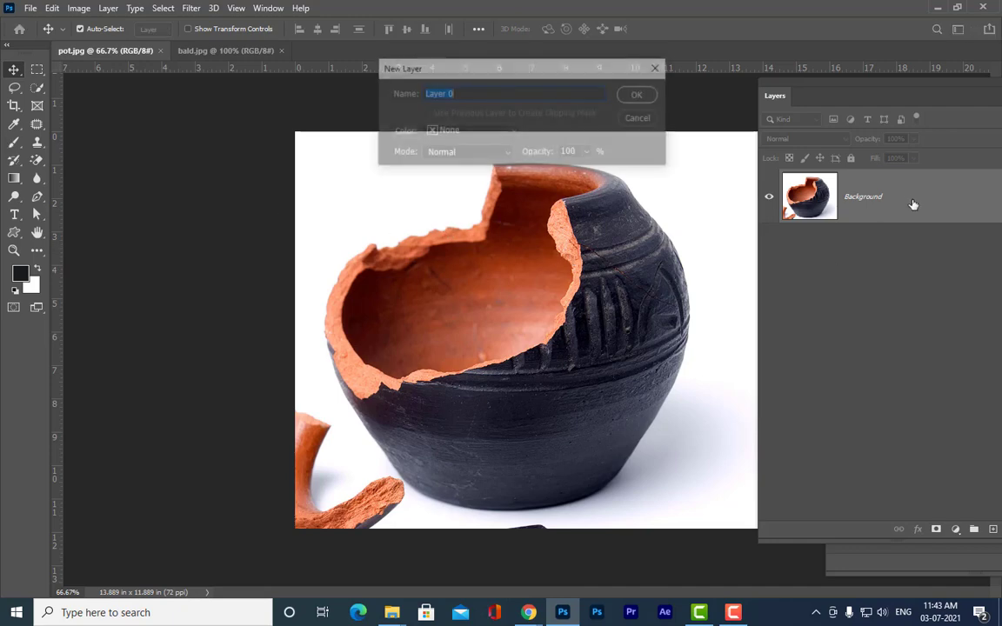
pyautogui.click(638, 95)
pyautogui.moveTo(778, 88); pyautogui.dragTo(806, 88)
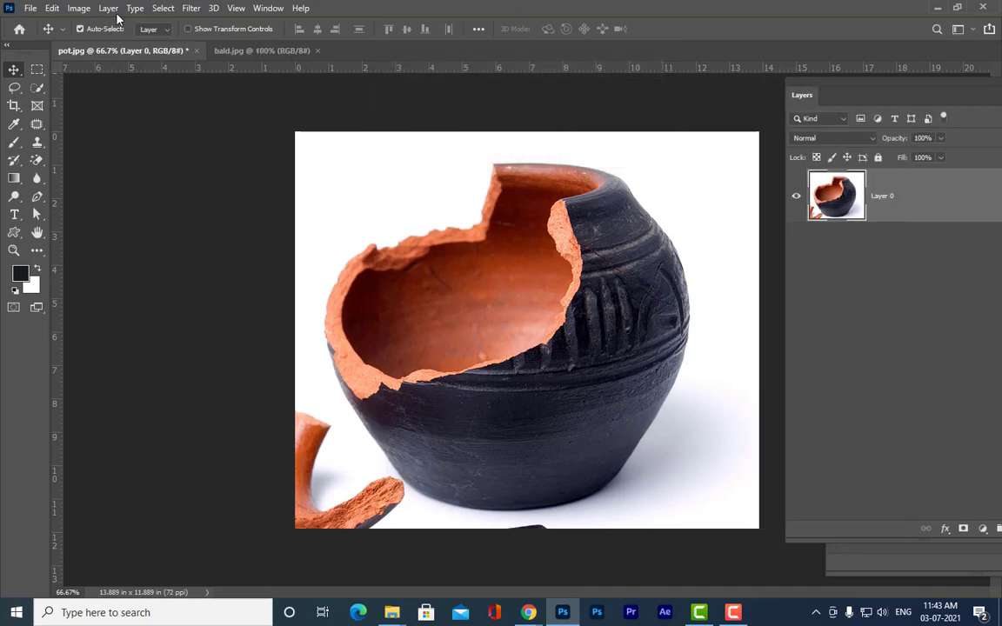
# Erase the white background and the grey shadow around the broken pot with the Magic Eraser.
pyautogui.click(38, 159)
pyautogui.click(337, 172)
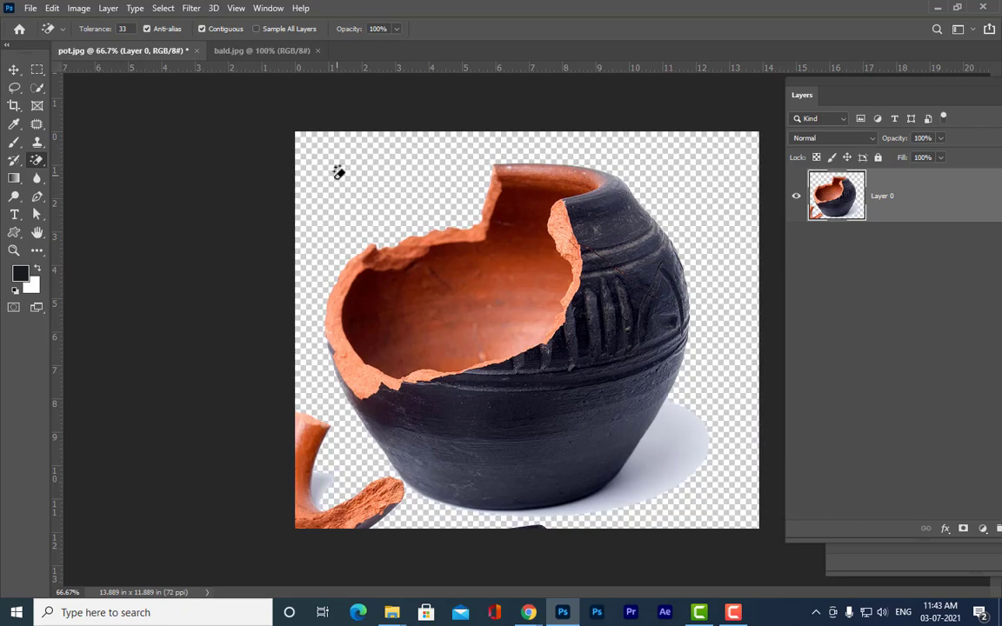
pyautogui.click(659, 443)
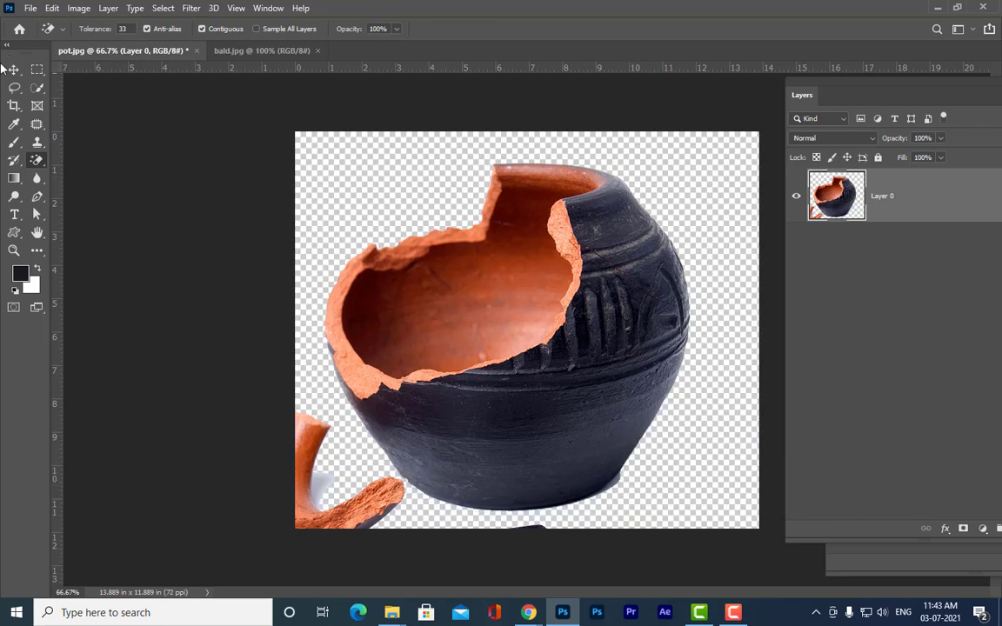
# Lasso the pot's broken opening along its jagged rim and feather the selection by 2 pixels.
pyautogui.click(14, 87)
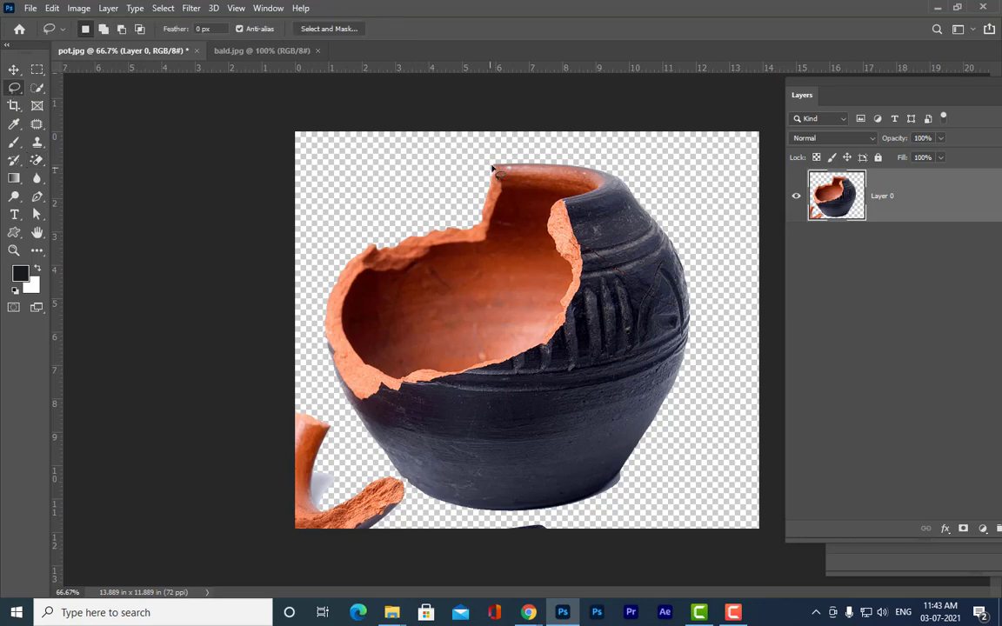
pyautogui.moveTo(510, 163)
pyautogui.mouseDown()
pyautogui.moveTo(609, 158)
pyautogui.moveTo(629, 171)
pyautogui.moveTo(616, 193)
pyautogui.moveTo(578, 204)
pyautogui.moveTo(621, 187)
pyautogui.moveTo(573, 217)
pyautogui.moveTo(583, 280)
pyautogui.moveTo(564, 344)
pyautogui.moveTo(516, 369)
pyautogui.moveTo(404, 396)
pyautogui.moveTo(365, 404)
pyautogui.moveTo(337, 396)
pyautogui.moveTo(313, 377)
pyautogui.moveTo(308, 304)
pyautogui.moveTo(317, 268)
pyautogui.moveTo(346, 232)
pyautogui.moveTo(485, 162)
pyautogui.mouseUp()
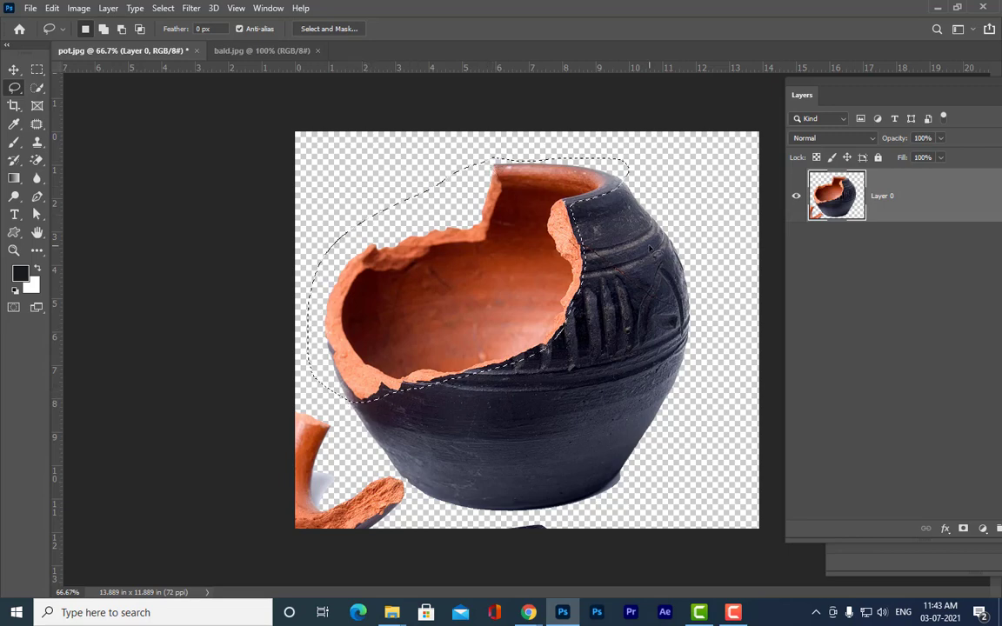
pyautogui.rightClick(555, 177)
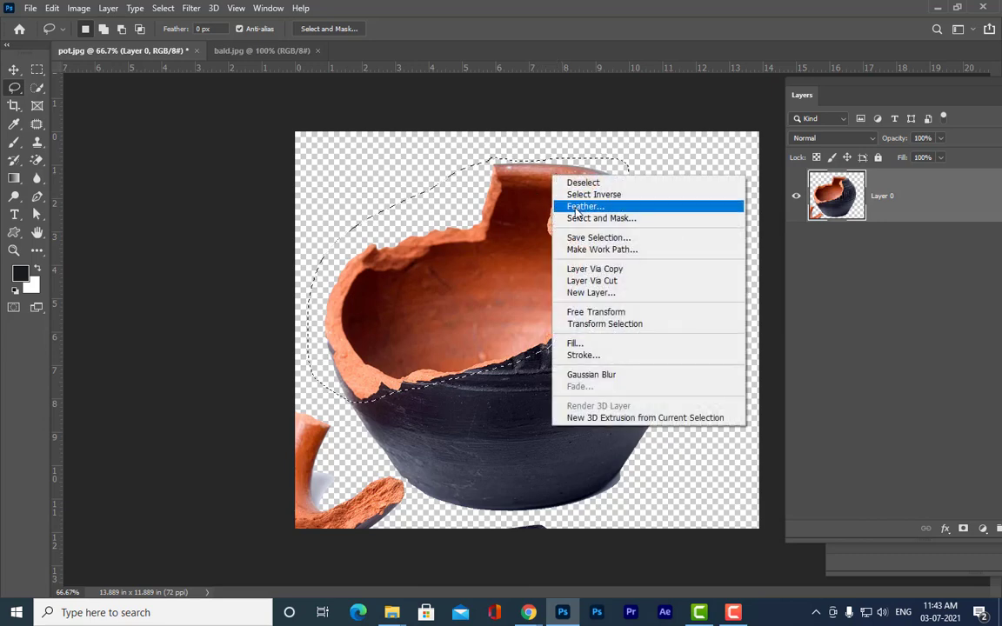
pyautogui.click(601, 203)
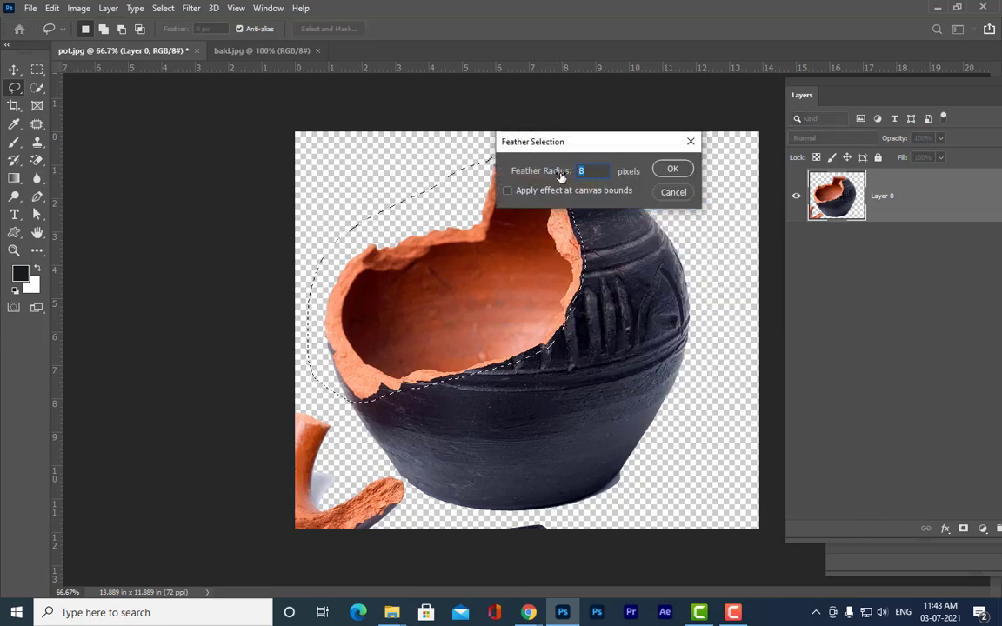
pyautogui.write('2')
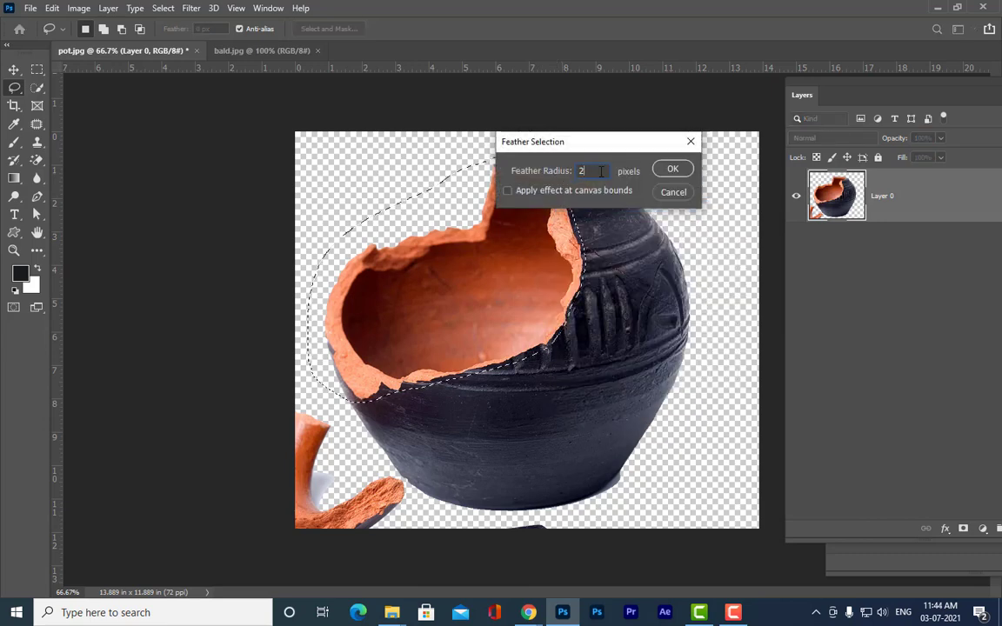
pyautogui.click(674, 169)
# Transfer the selected pot opening into the bald.jpg document and hide its layer there.
pyautogui.click(14, 70)
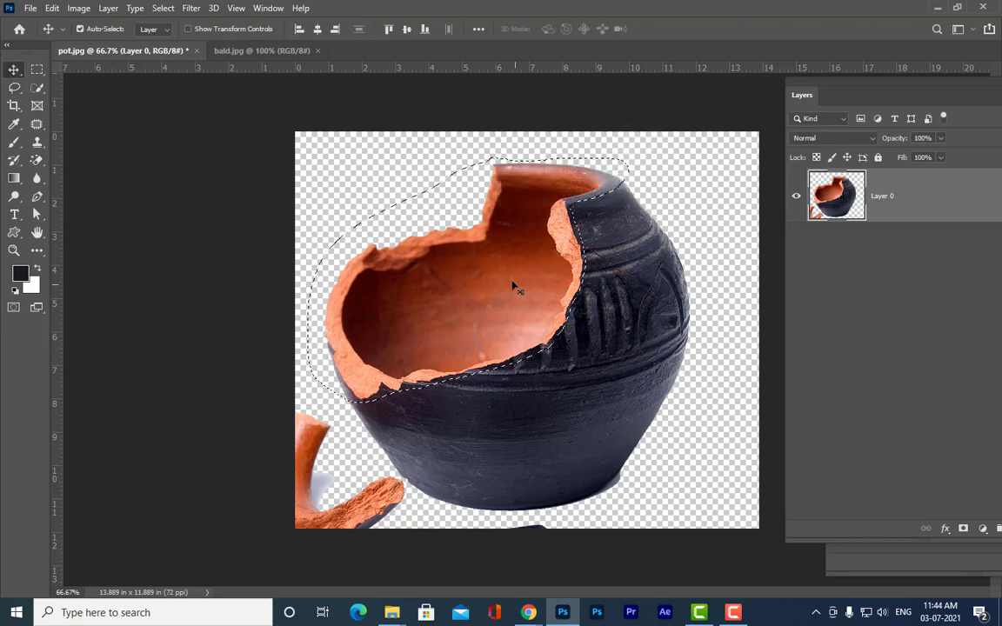
pyautogui.moveTo(512, 285); pyautogui.dragTo(565, 279)
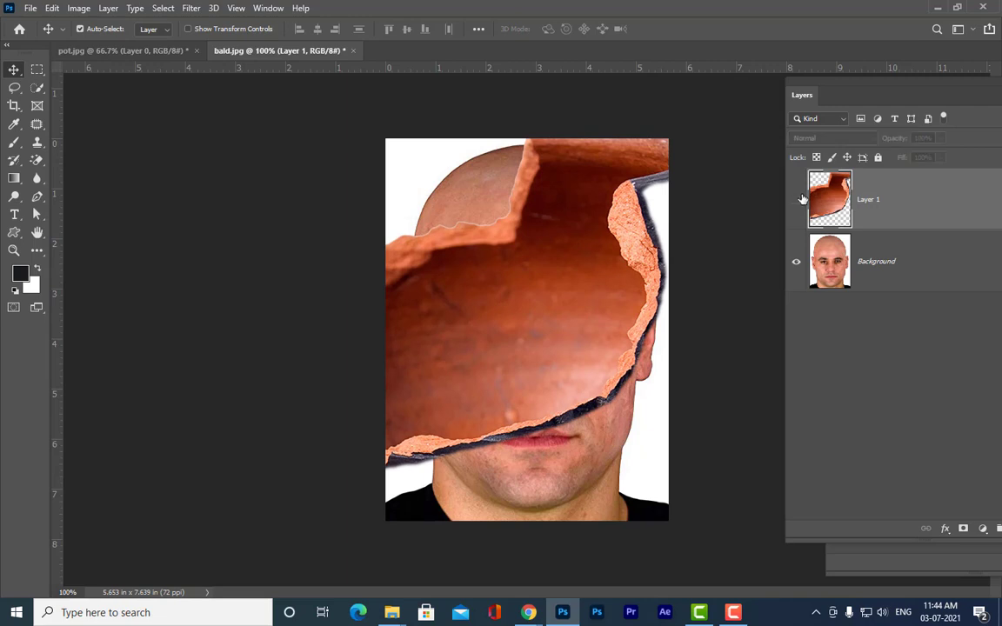
pyautogui.click(796, 200)
# Convert the bald portrait's Background into Layer 0 and erase the white area around the head.
pyautogui.click(909, 272)
pyautogui.doubleClick(912, 258)
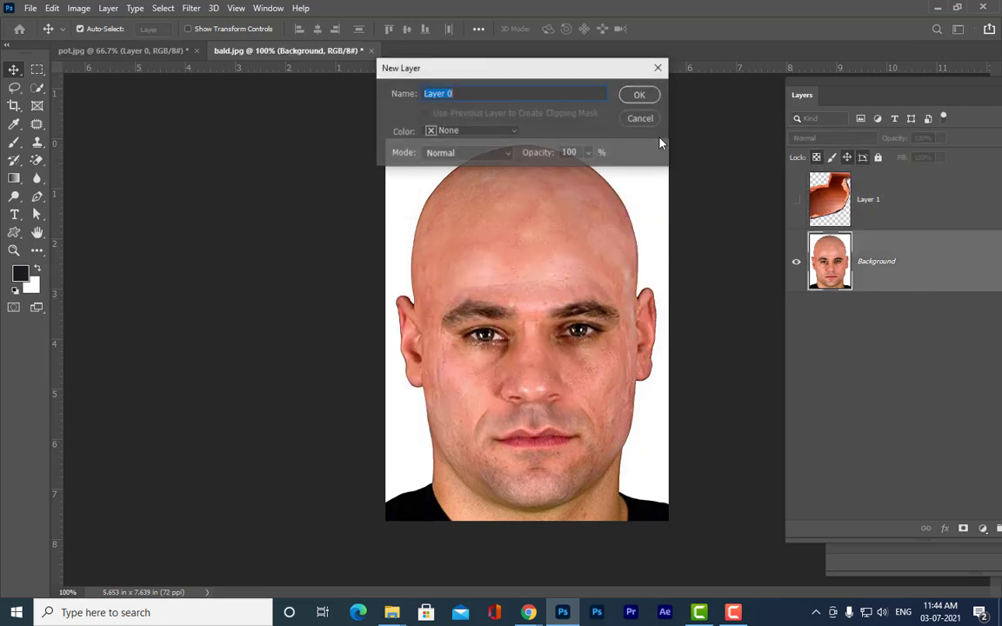
pyautogui.click(647, 94)
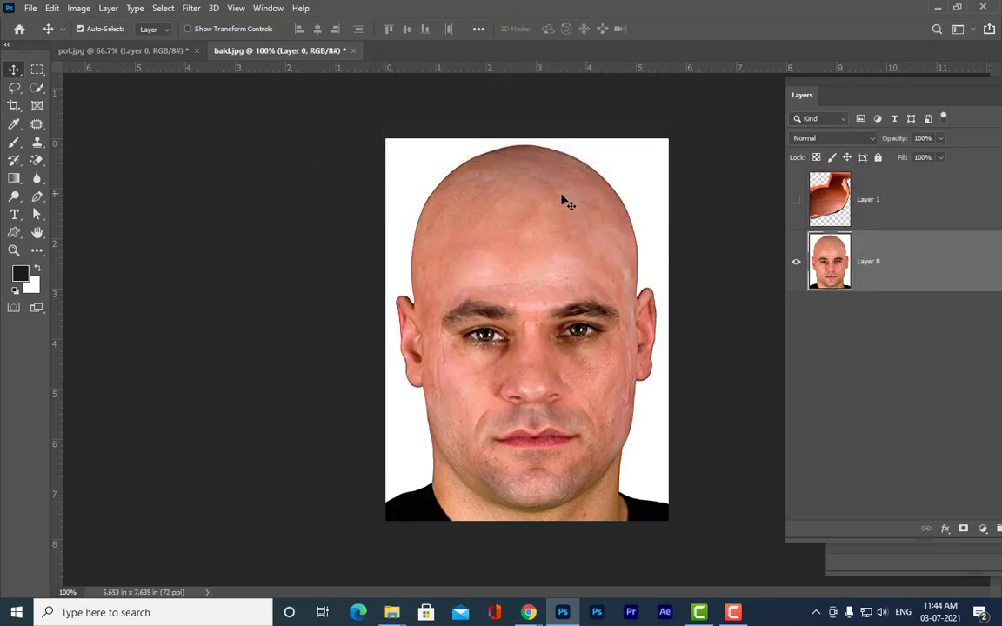
pyautogui.click(37, 160)
pyautogui.click(421, 147)
pyautogui.press('Delete')
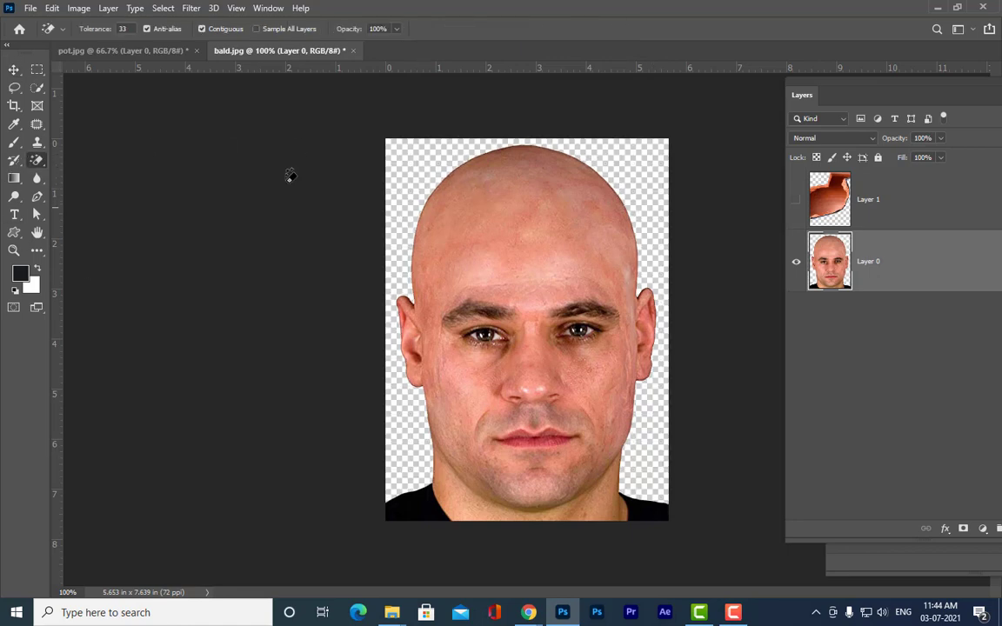
# Scale the bald portrait down to about three quarters of its size, leaving empty space around the head.
pyautogui.click(14, 68)
pyautogui.hotkey('ctrl', 't')
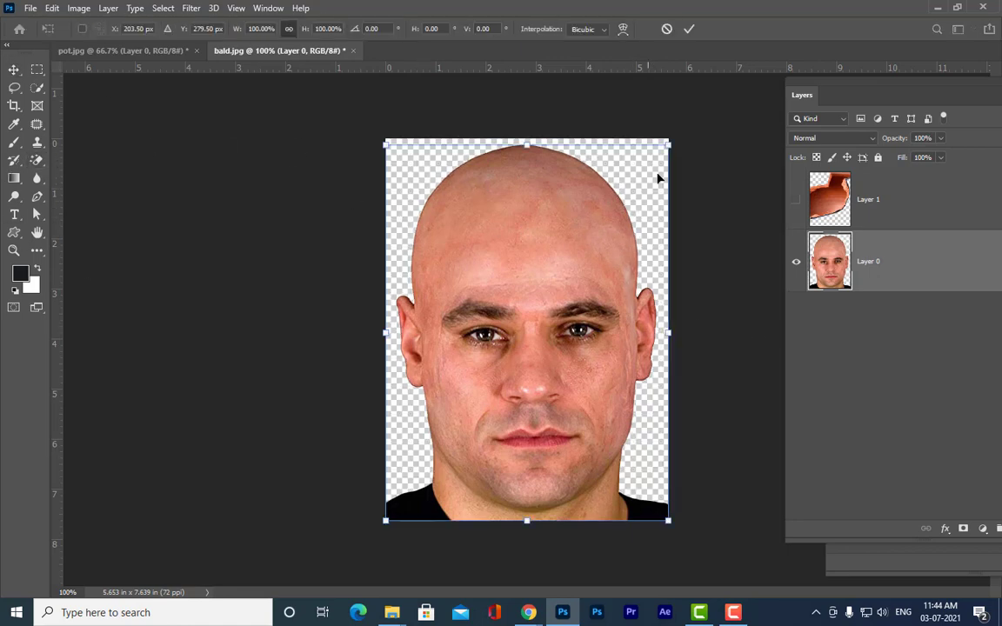
pyautogui.moveTo(667, 146); pyautogui.dragTo(642, 179)
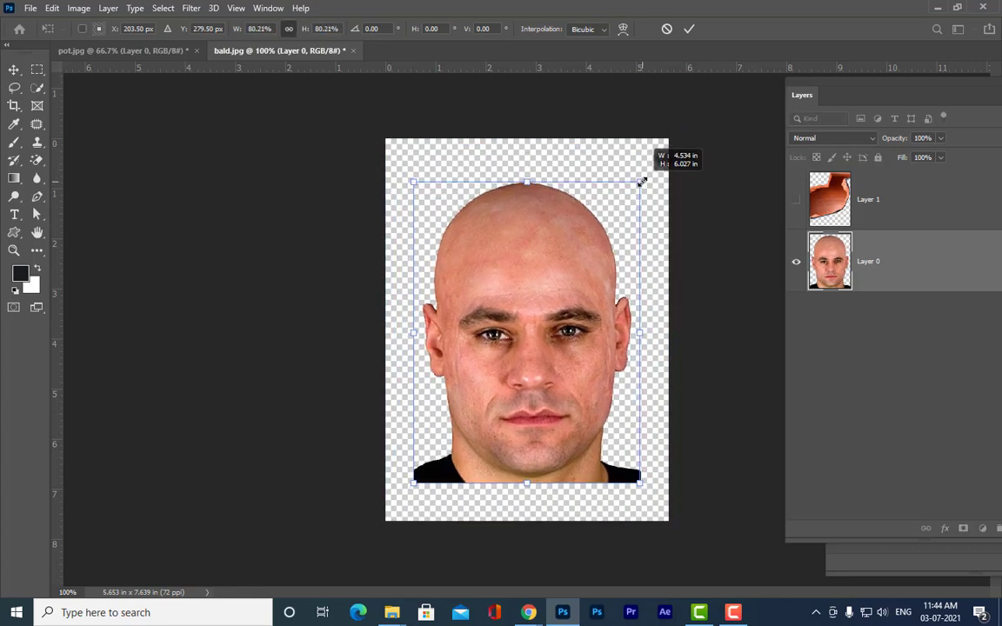
pyautogui.moveTo(600, 256); pyautogui.dragTo(579, 280)
pyautogui.moveTo(639, 187); pyautogui.dragTo(635, 192)
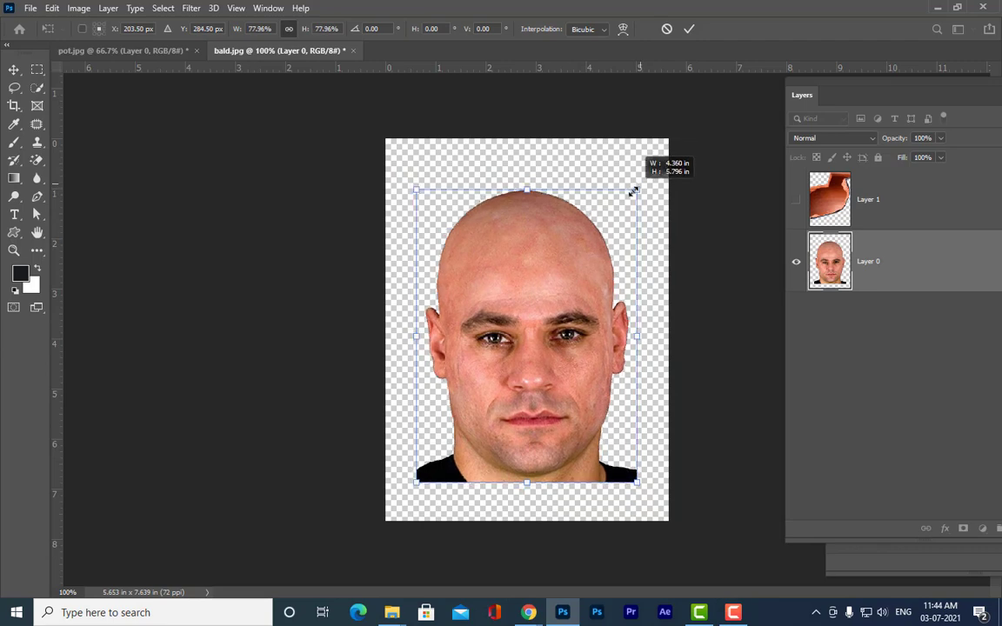
pyautogui.press('Return')
# Show Layer 1 with the pot opening, scale it to about 33.84%, and place it over the forehead.
pyautogui.click(935, 197)
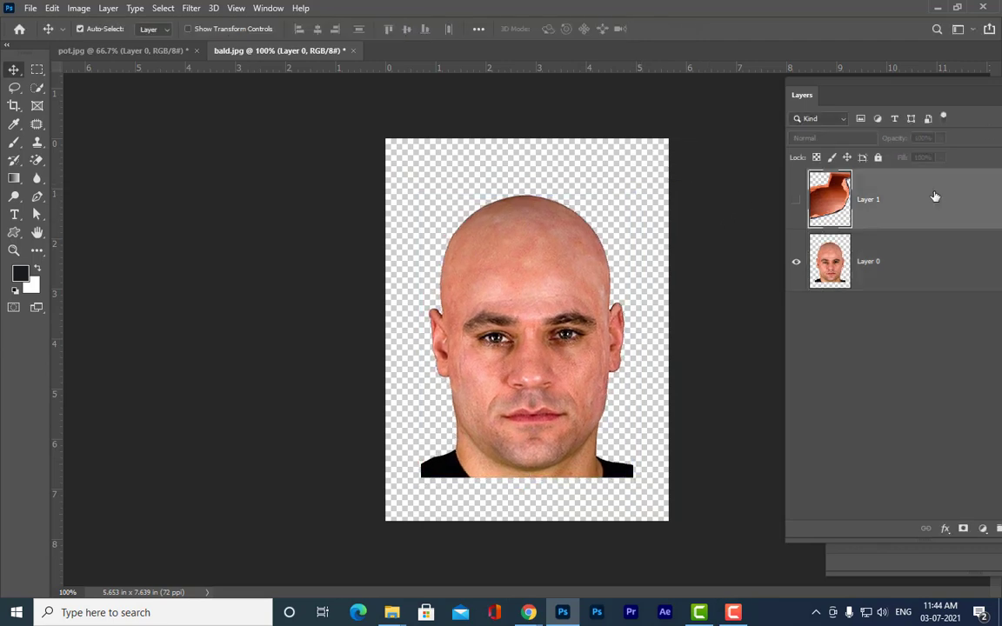
pyautogui.moveTo(826, 85); pyautogui.dragTo(814, 83)
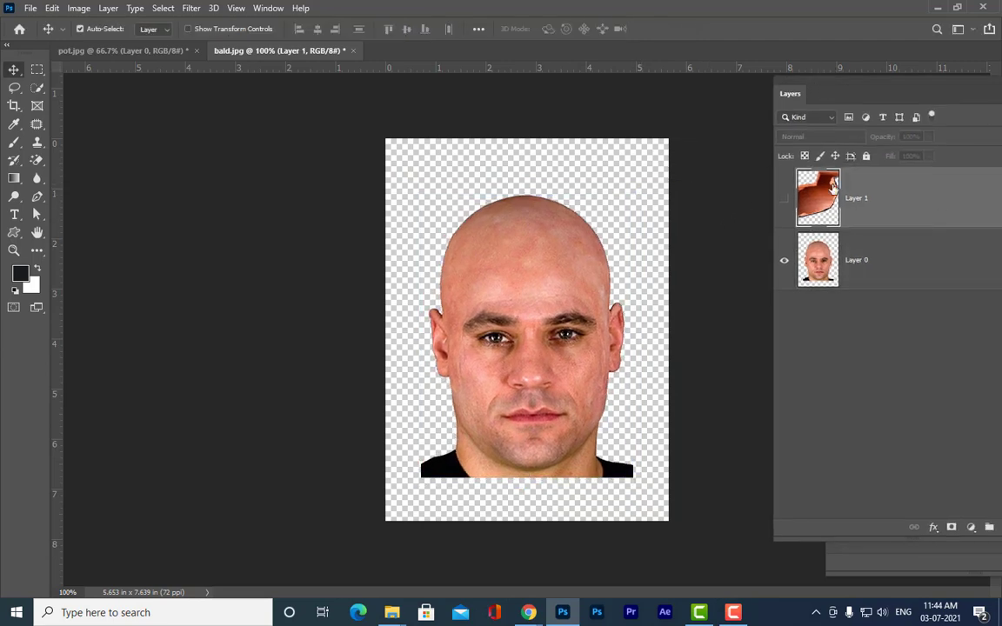
pyautogui.click(783, 199)
pyautogui.hotkey('ctrl', 't')
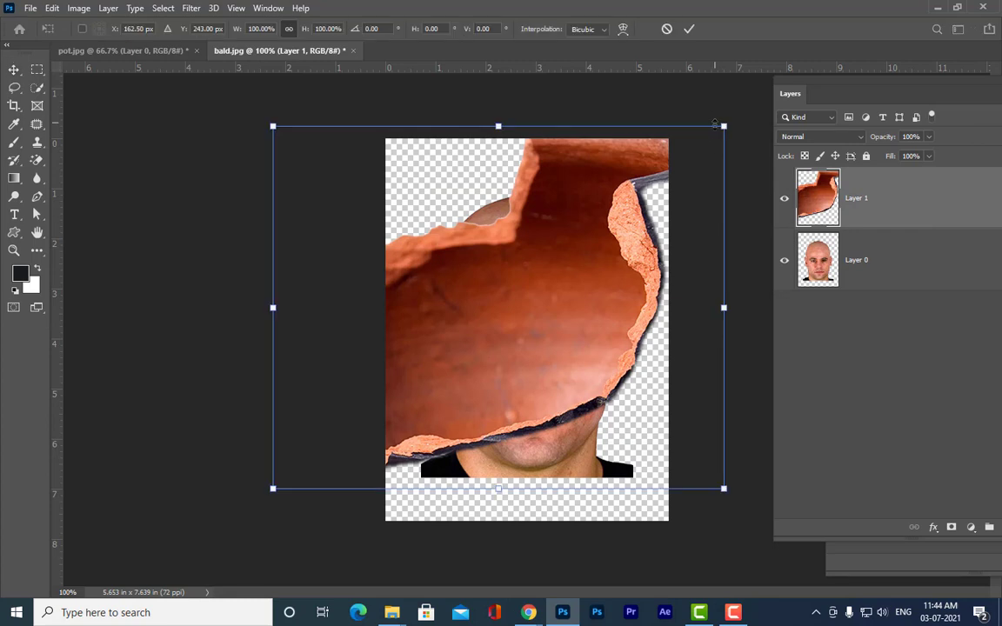
pyautogui.moveTo(723, 126); pyautogui.dragTo(575, 246)
pyautogui.moveTo(539, 283); pyautogui.dragTo(592, 225)
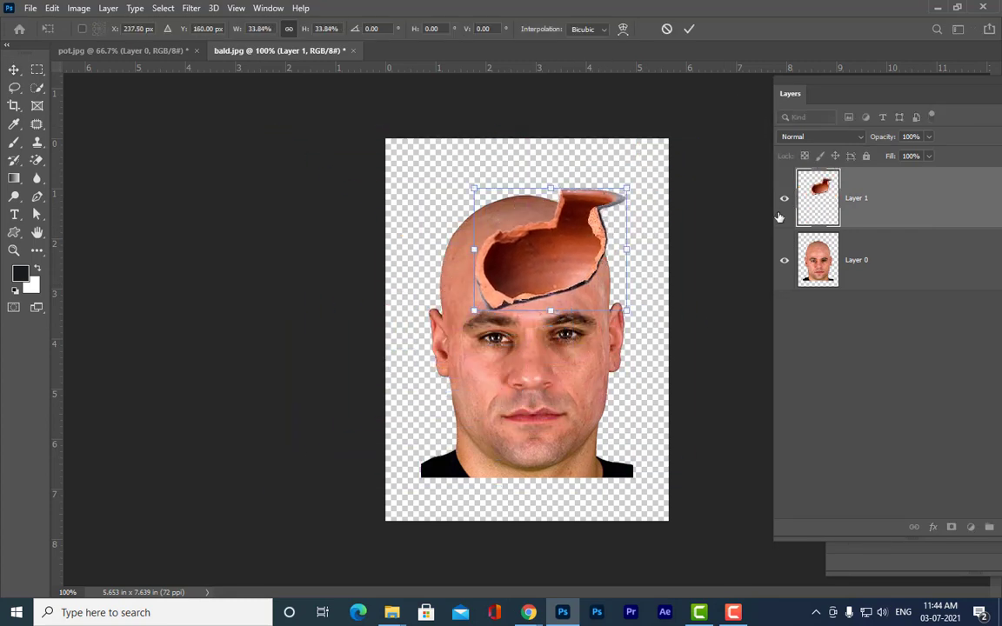
# Flip the pot opening horizontally, shrink it to about 23.76%, and position it on the upper right side of the skull.
pyautogui.rightClick(590, 213)
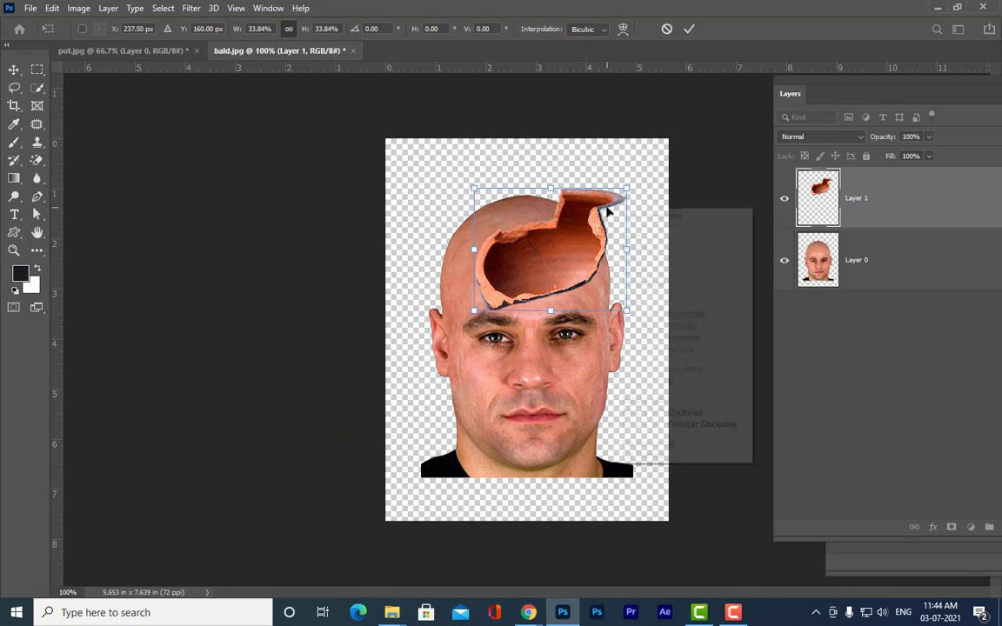
pyautogui.click(651, 442)
pyautogui.moveTo(548, 253); pyautogui.dragTo(570, 247)
pyautogui.moveTo(651, 308); pyautogui.dragTo(633, 277)
pyautogui.moveTo(587, 230); pyautogui.dragTo(592, 248)
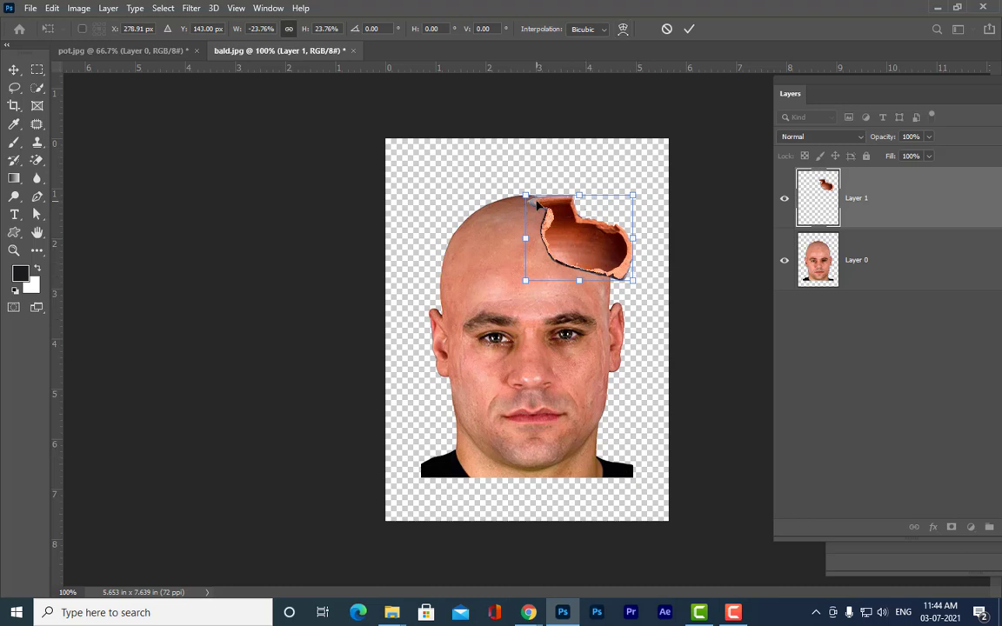
# Warp the pot opening on Layer 1 so its outer rim follows the curve of the skull down to the ear.
pyautogui.click(623, 28)
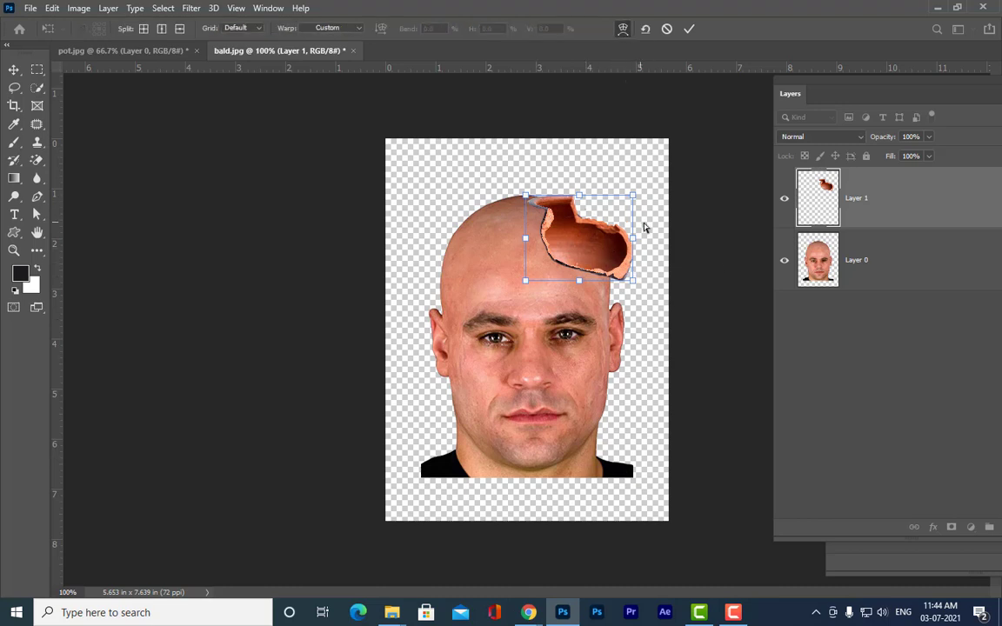
pyautogui.moveTo(583, 234); pyautogui.dragTo(526, 191)
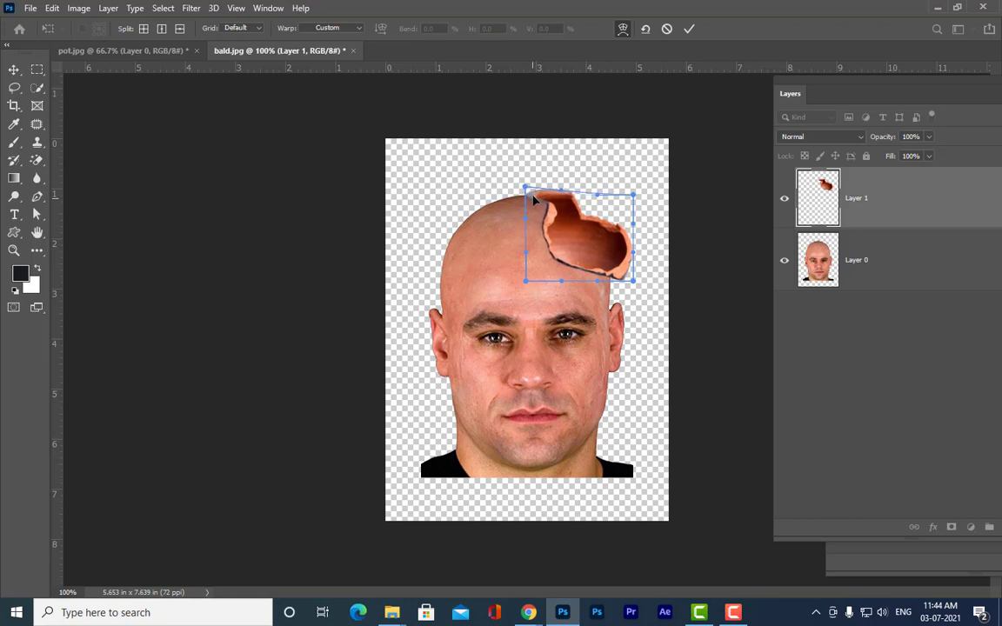
pyautogui.moveTo(630, 286); pyautogui.dragTo(555, 298)
pyautogui.moveTo(636, 256); pyautogui.dragTo(530, 191)
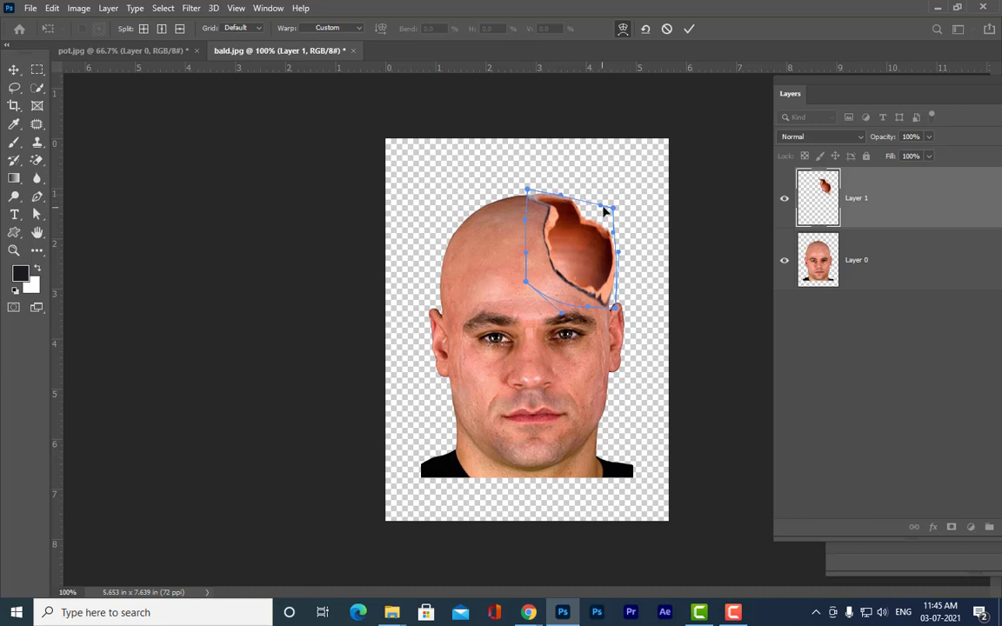
pyautogui.moveTo(615, 211); pyautogui.dragTo(614, 211)
pyautogui.moveTo(619, 257); pyautogui.dragTo(611, 255)
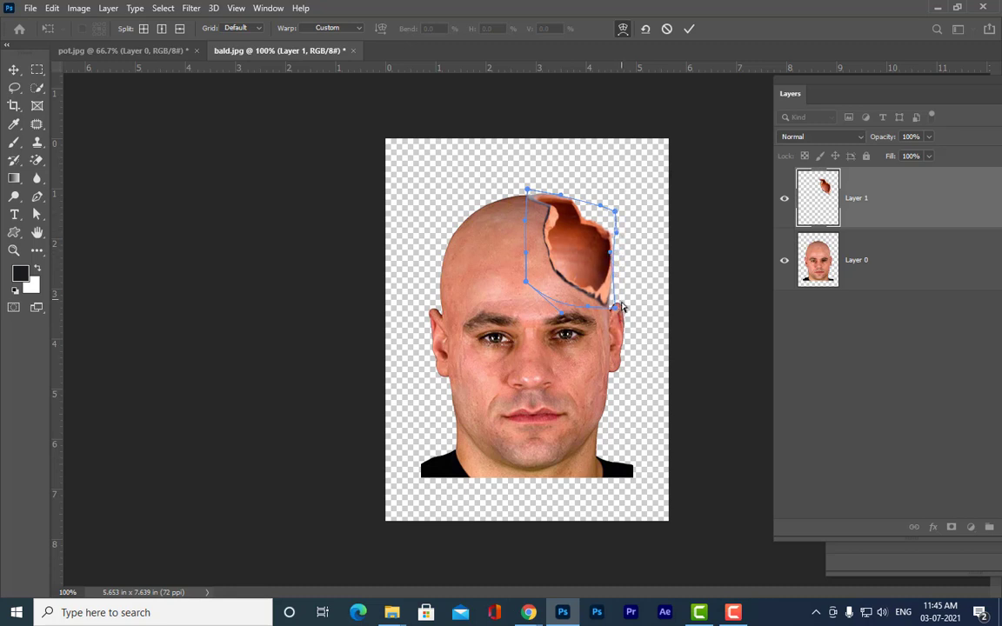
pyautogui.moveTo(620, 308); pyautogui.dragTo(616, 310)
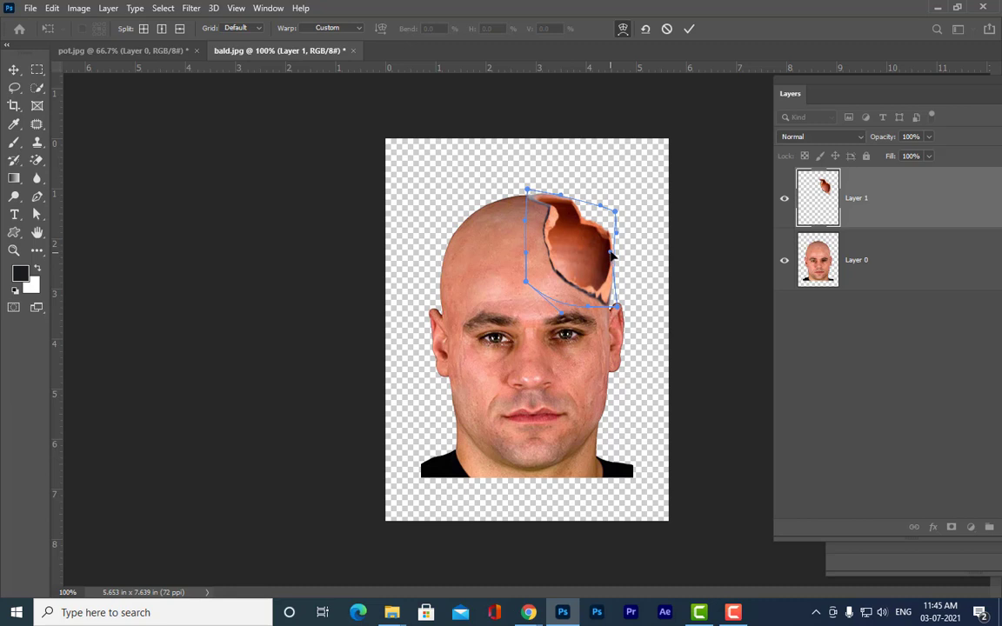
pyautogui.moveTo(611, 254); pyautogui.dragTo(612, 213)
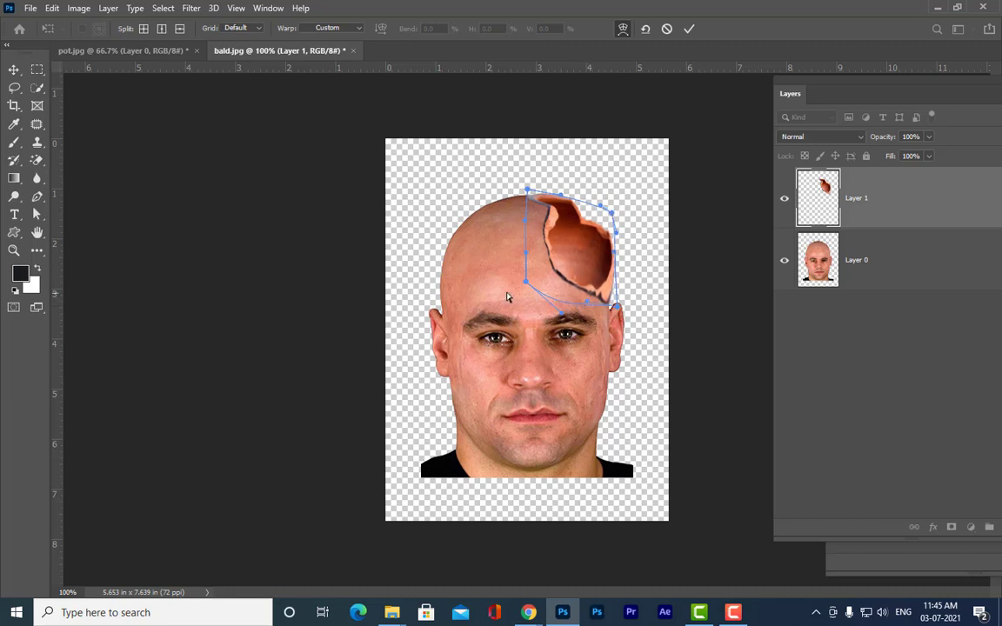
pyautogui.moveTo(527, 285); pyautogui.dragTo(533, 283)
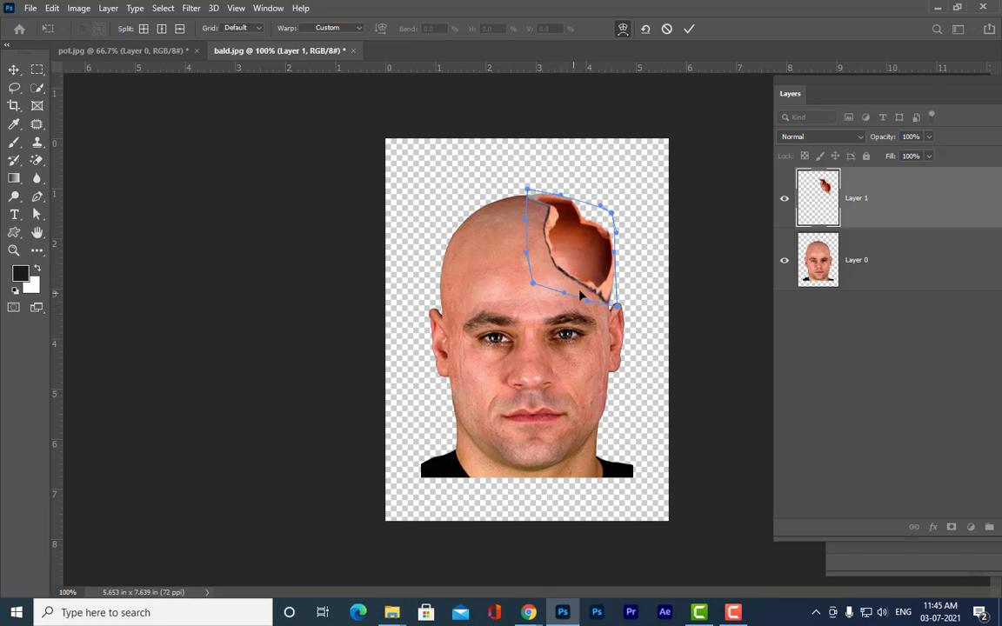
pyautogui.moveTo(529, 193); pyautogui.dragTo(527, 195)
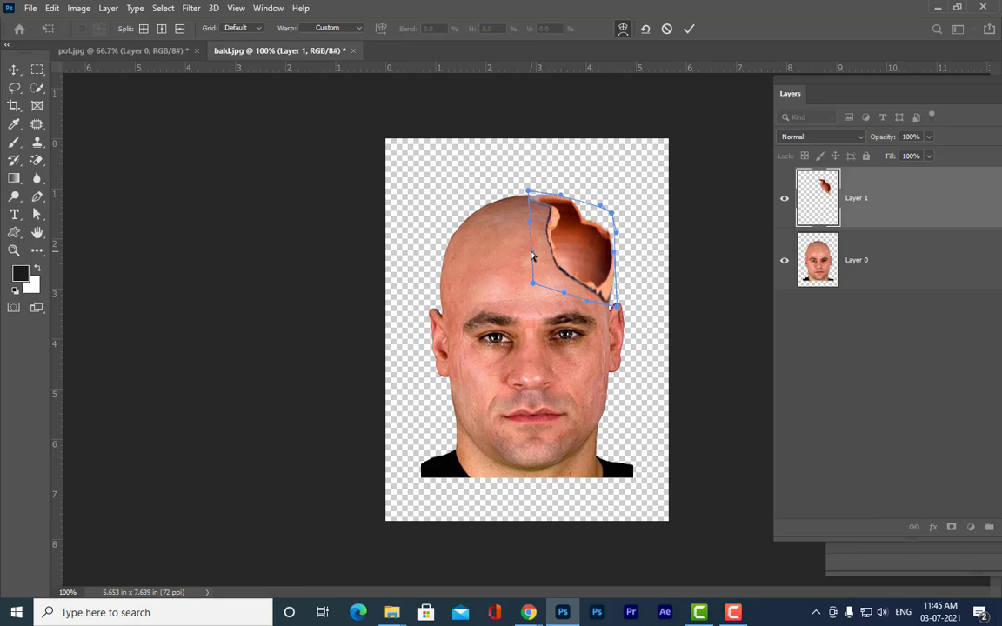
pyautogui.moveTo(614, 214); pyautogui.dragTo(616, 214)
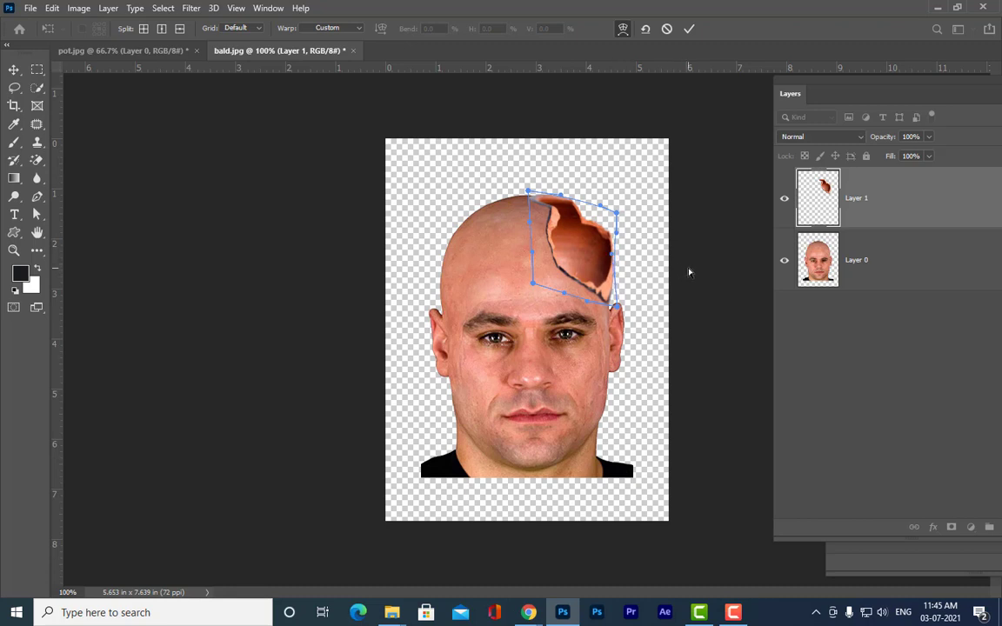
pyautogui.click(689, 29)
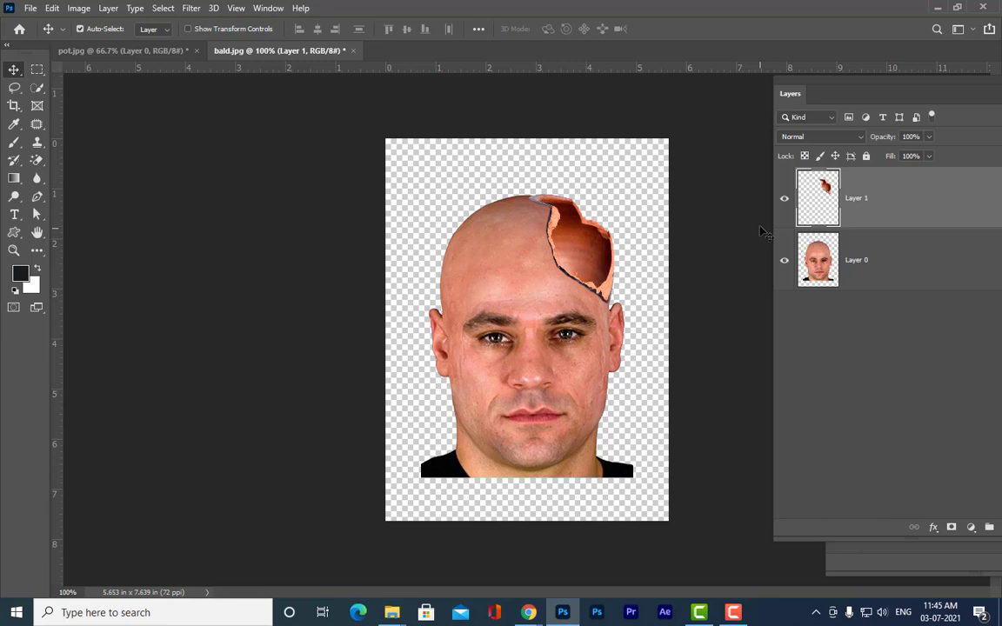
# Outline the broken area along the pot's inner edge with the Polygonal Lasso and delete that part of the head from Layer 0.
pyautogui.hotkey('ctrl', '+')
pyautogui.scroll(3, 687, 201)
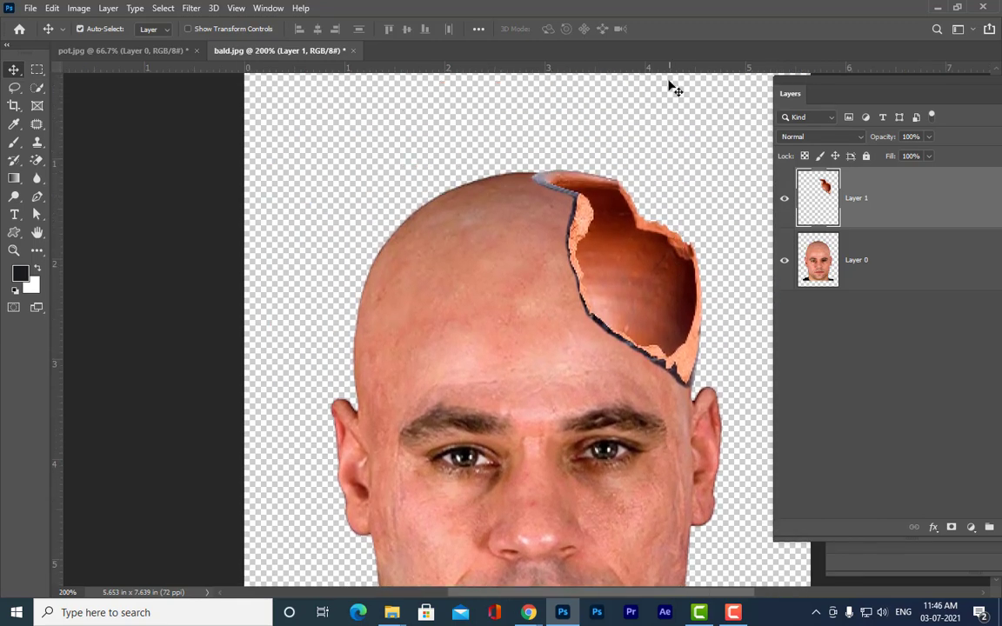
pyautogui.moveTo(809, 83); pyautogui.dragTo(836, 87)
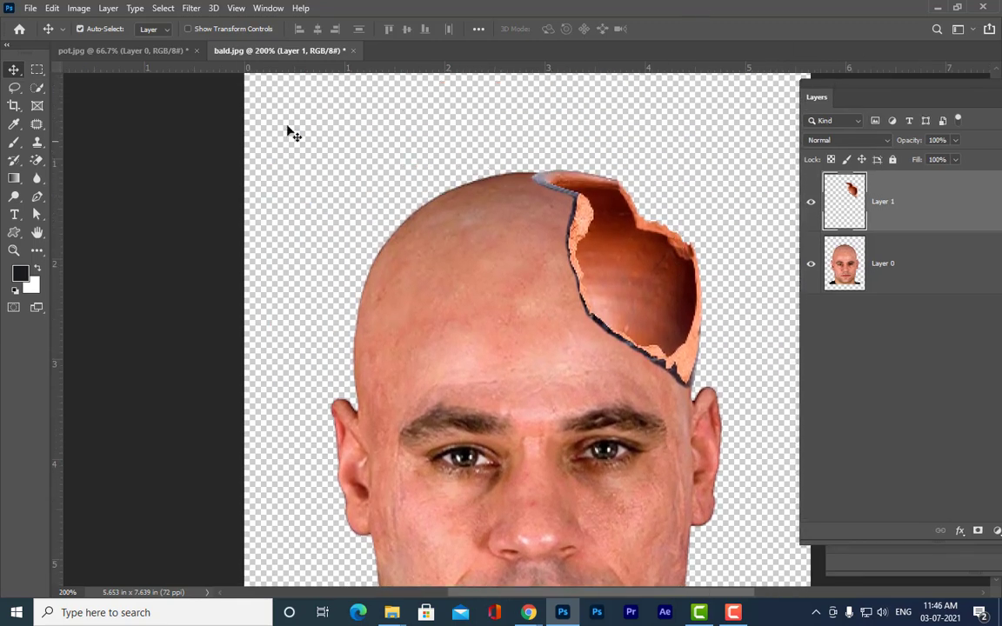
pyautogui.click(14, 88)
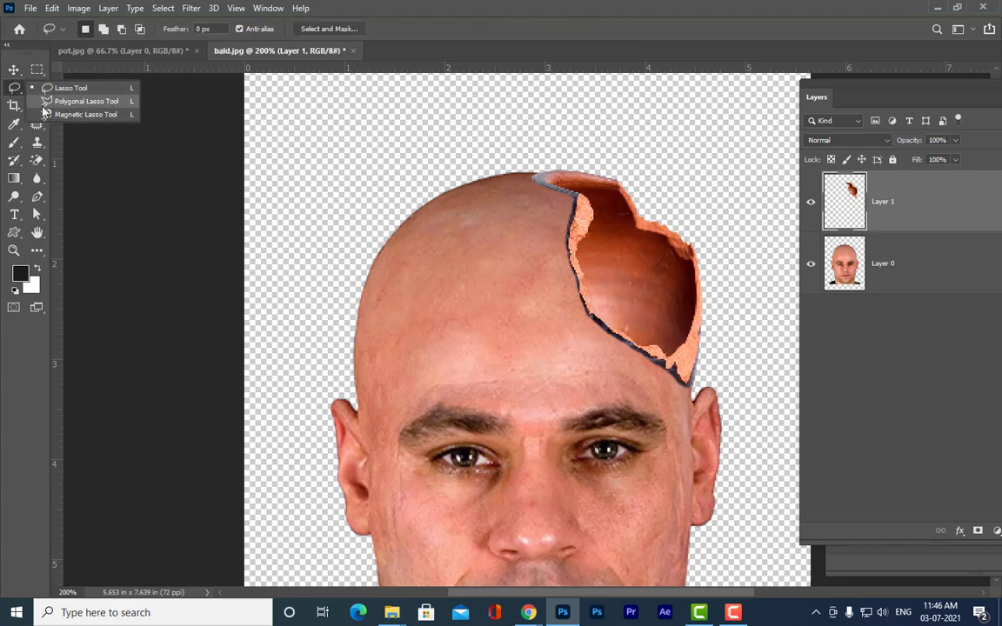
pyautogui.click(61, 102)
pyautogui.click(615, 158)
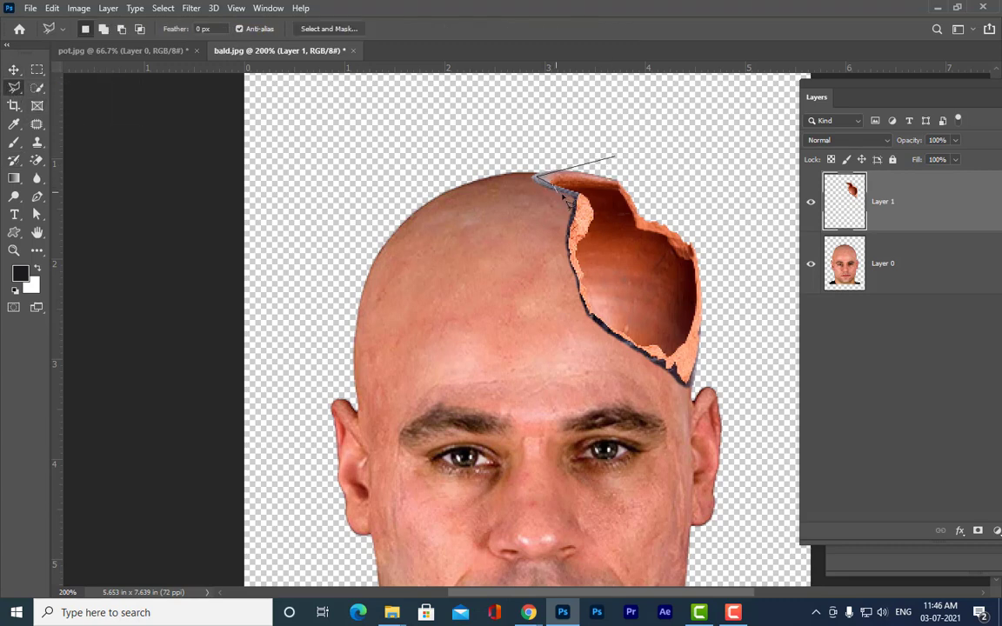
pyautogui.click(577, 199)
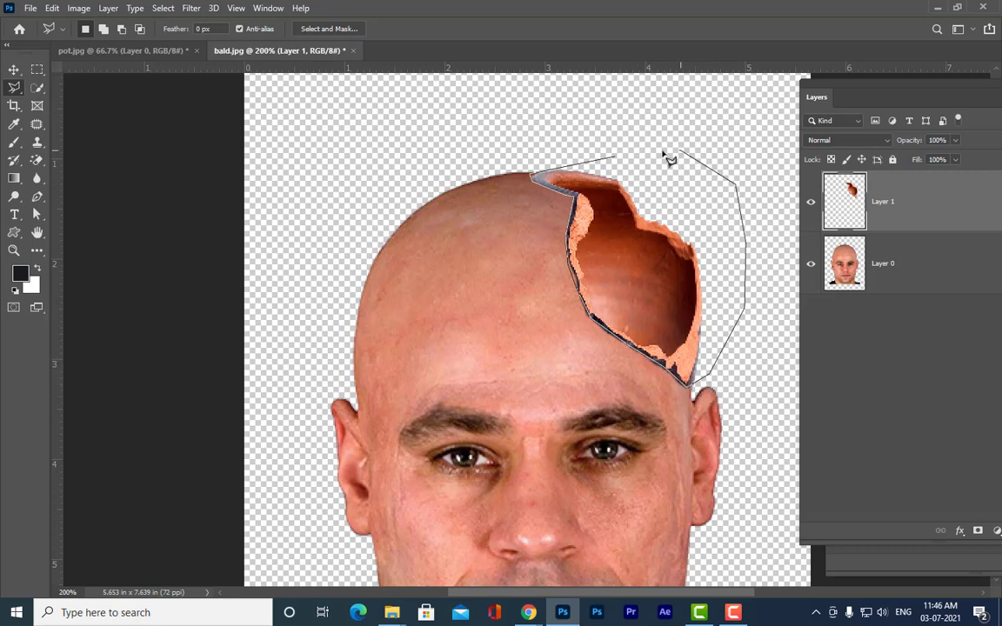
pyautogui.click(616, 158)
pyautogui.click(947, 288)
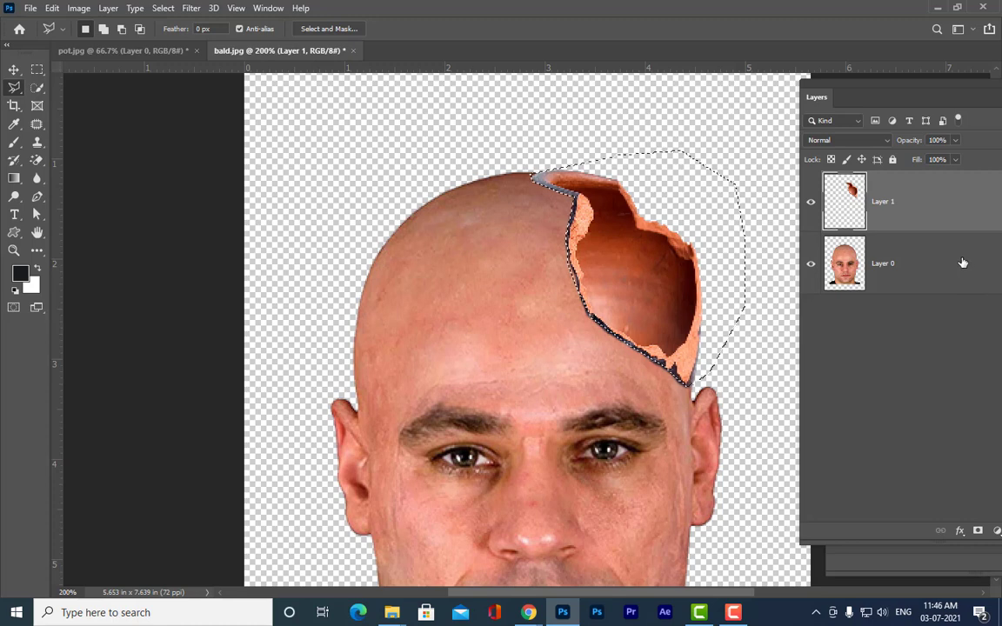
pyautogui.press('Delete')
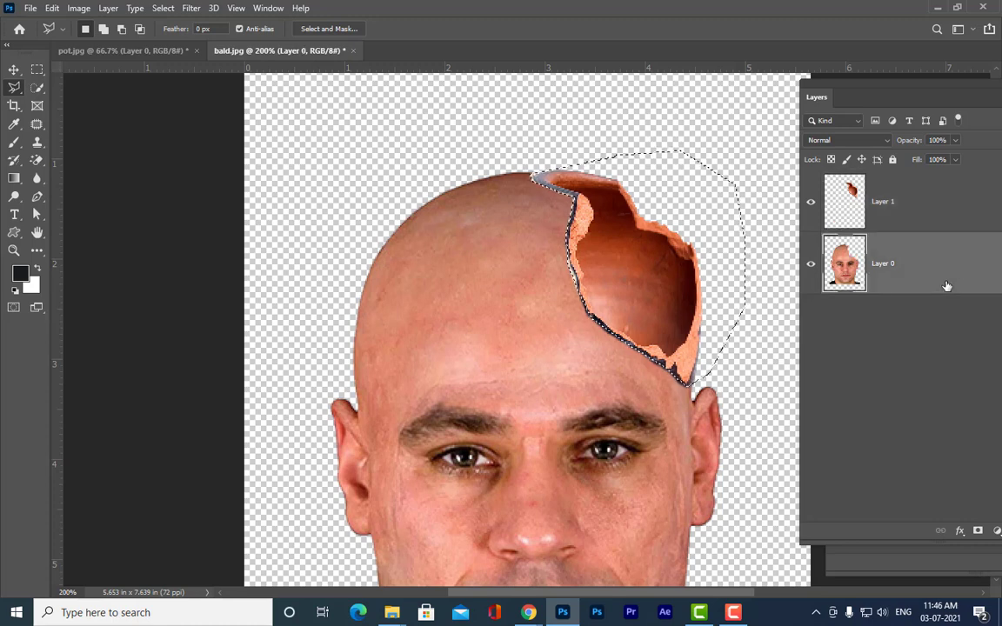
pyautogui.hotkey('ctrl', 'd')
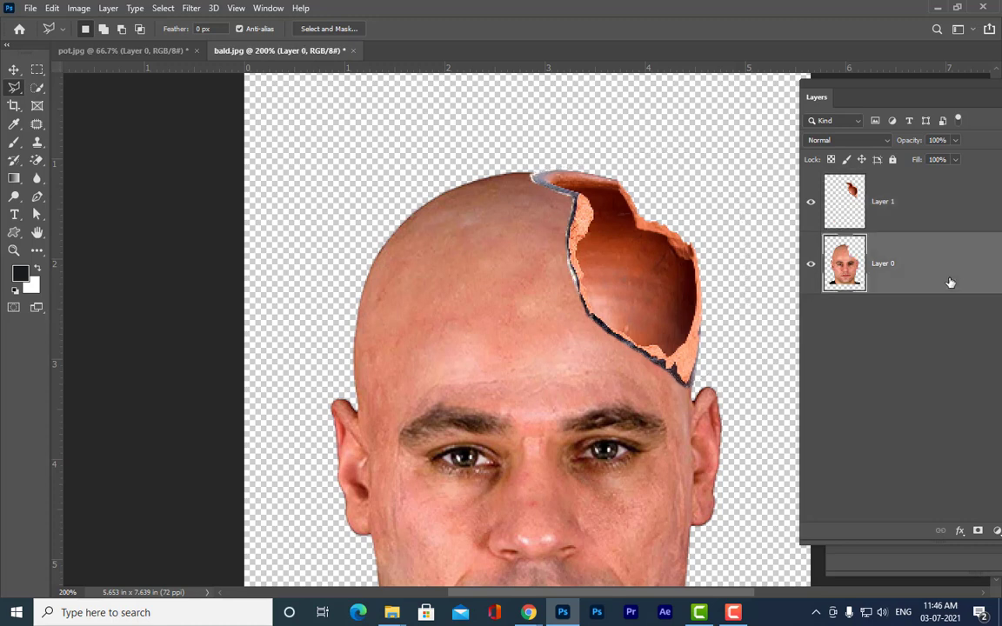
pyautogui.click(811, 206)
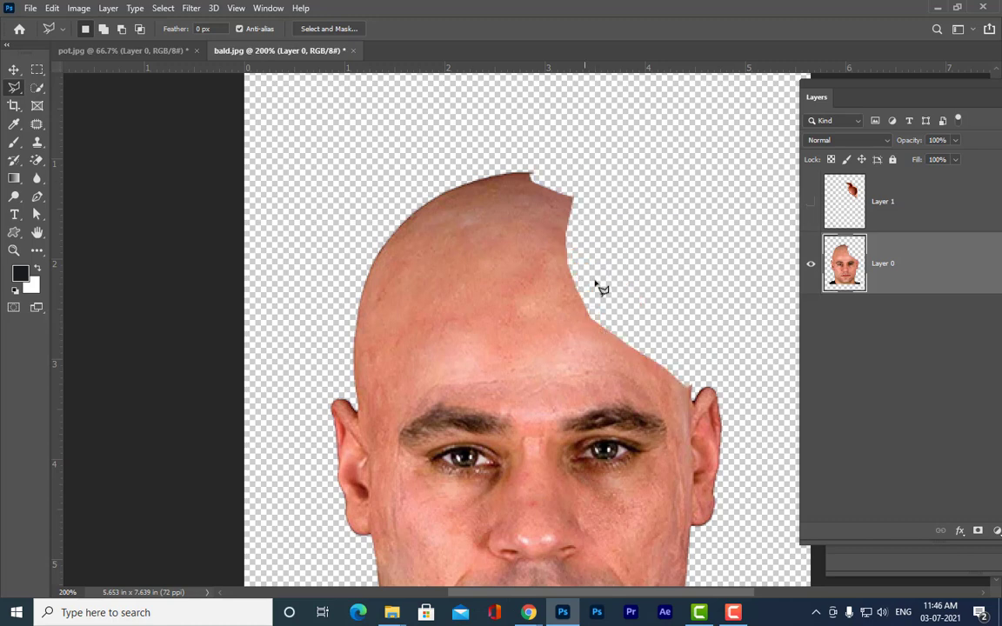
pyautogui.click(810, 204)
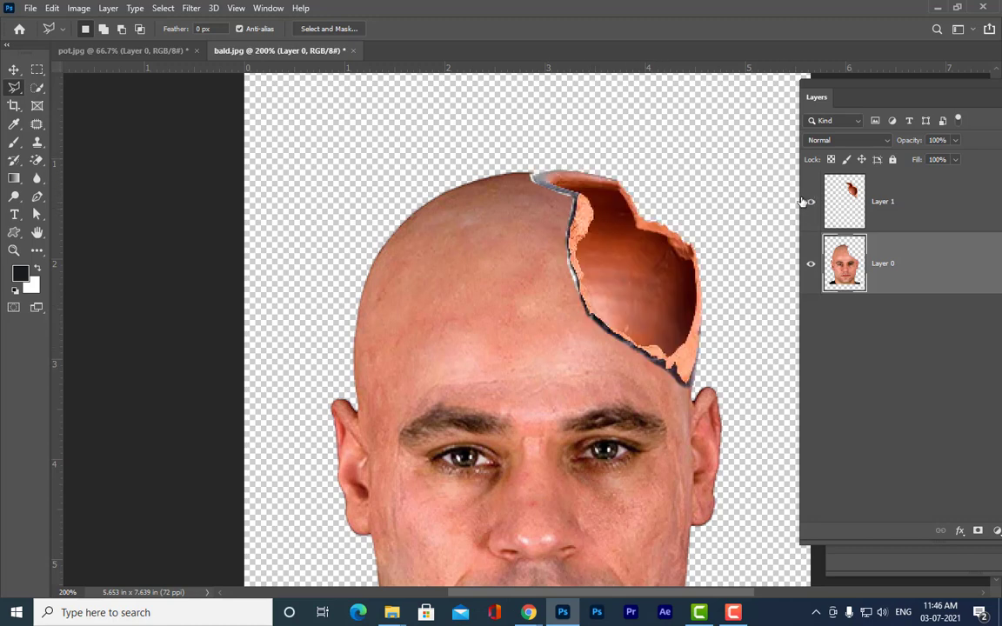
# Warp the pot opening on Layer 1 again, pulling its inner edge outward to cover the gaps along the cut skull.
pyautogui.click(972, 210)
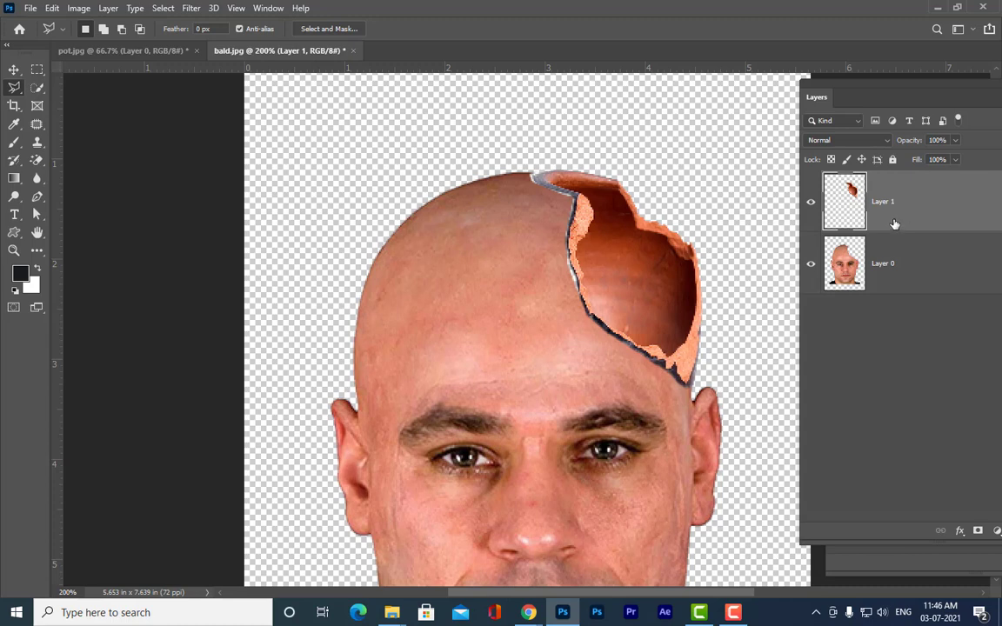
pyautogui.hotkey('ctrl', 't')
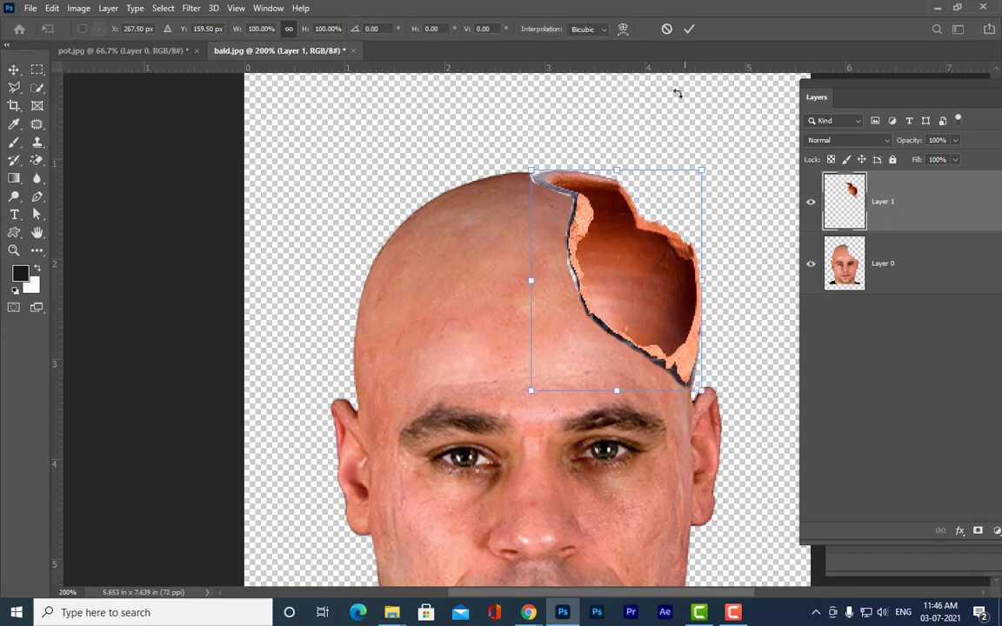
pyautogui.click(622, 30)
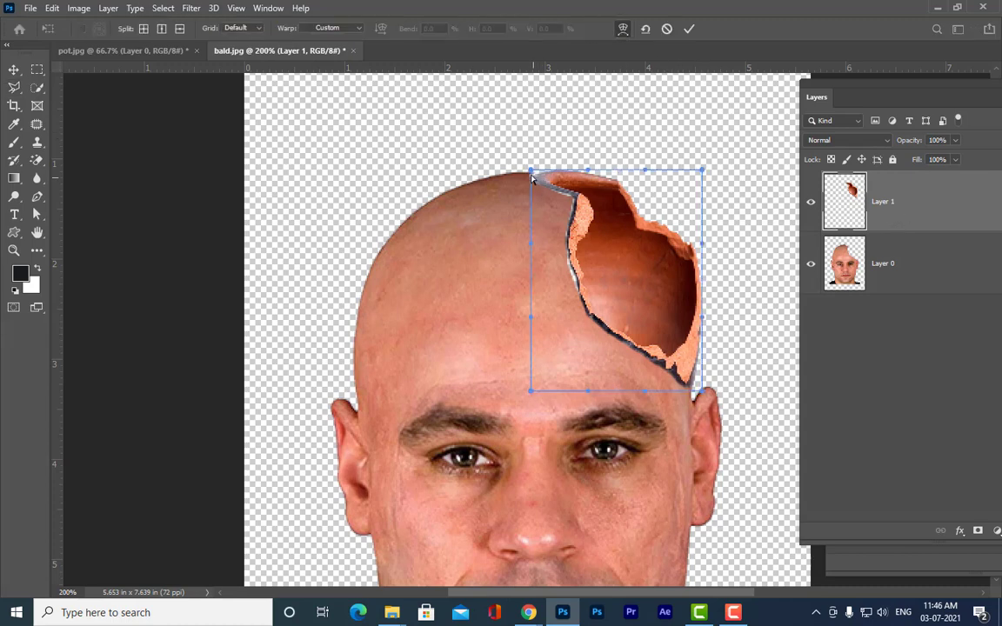
pyautogui.moveTo(530, 171); pyautogui.dragTo(522, 170)
pyautogui.moveTo(576, 202); pyautogui.dragTo(572, 200)
pyautogui.moveTo(572, 283); pyautogui.dragTo(571, 284)
pyautogui.moveTo(624, 345); pyautogui.dragTo(624, 349)
pyautogui.moveTo(685, 378); pyautogui.dragTo(685, 381)
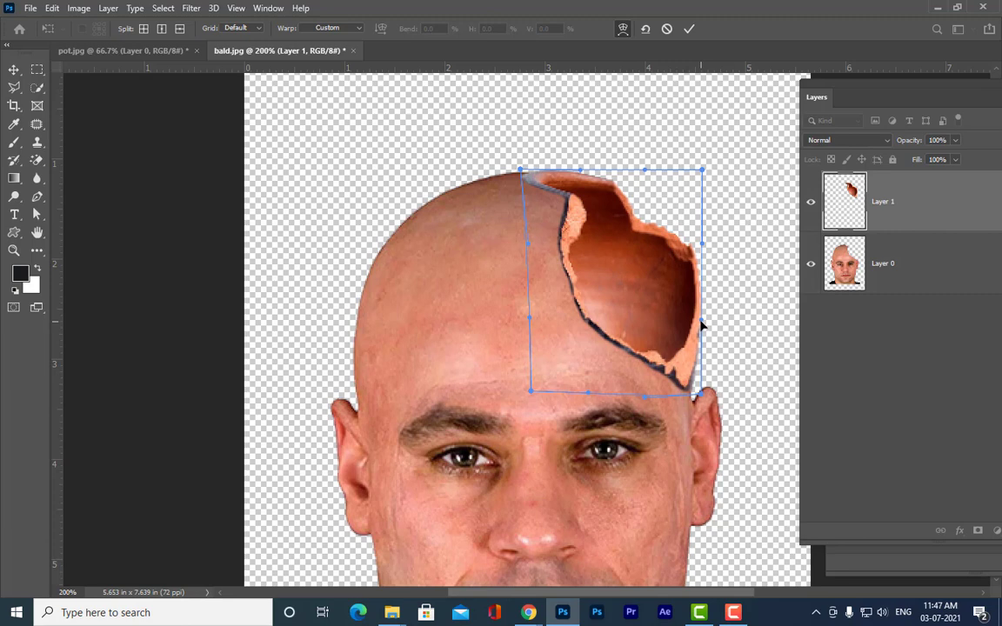
pyautogui.moveTo(705, 326); pyautogui.dragTo(701, 325)
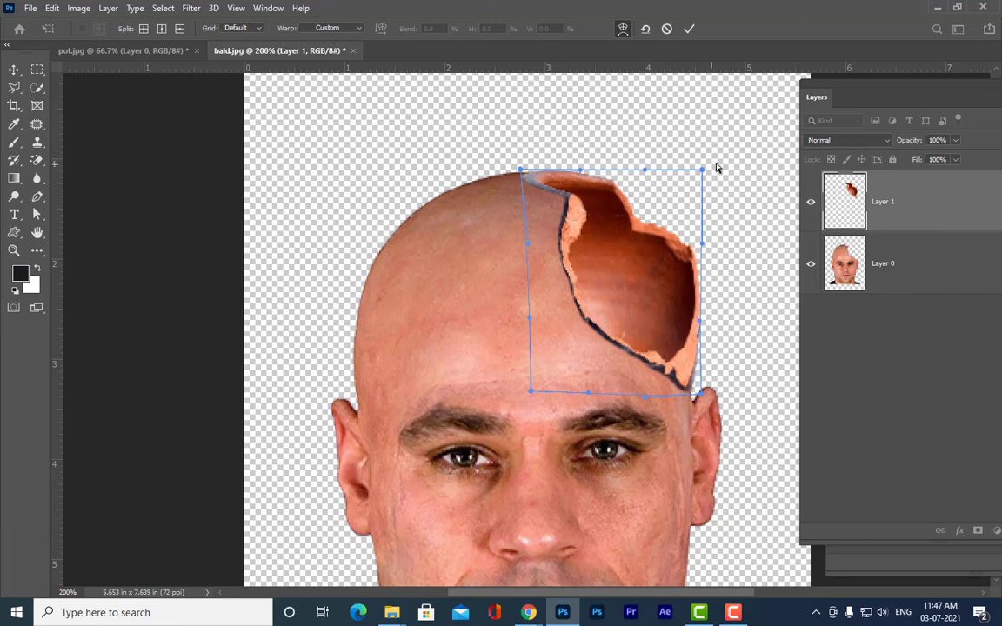
pyautogui.click(689, 29)
pyautogui.press('l')
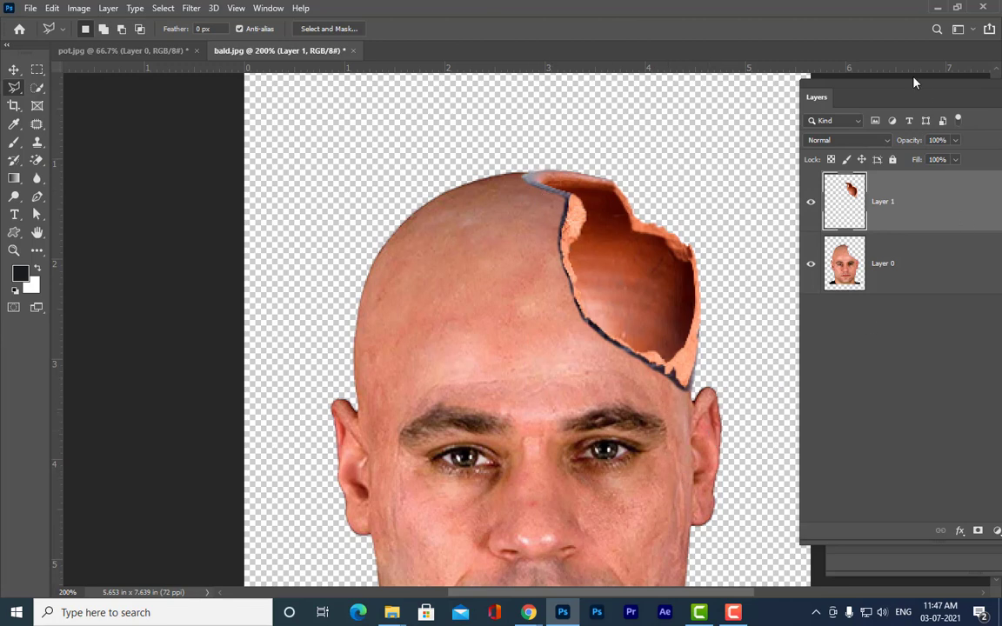
pyautogui.moveTo(866, 86); pyautogui.dragTo(809, 53)
pyautogui.click(916, 494)
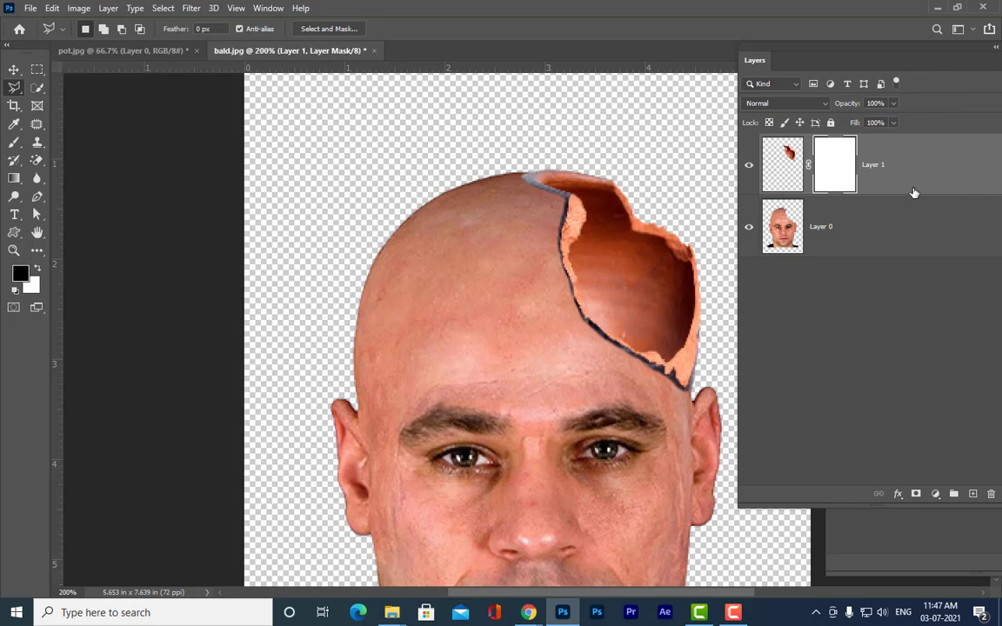
pyautogui.hotkey('ctrl', 'z')
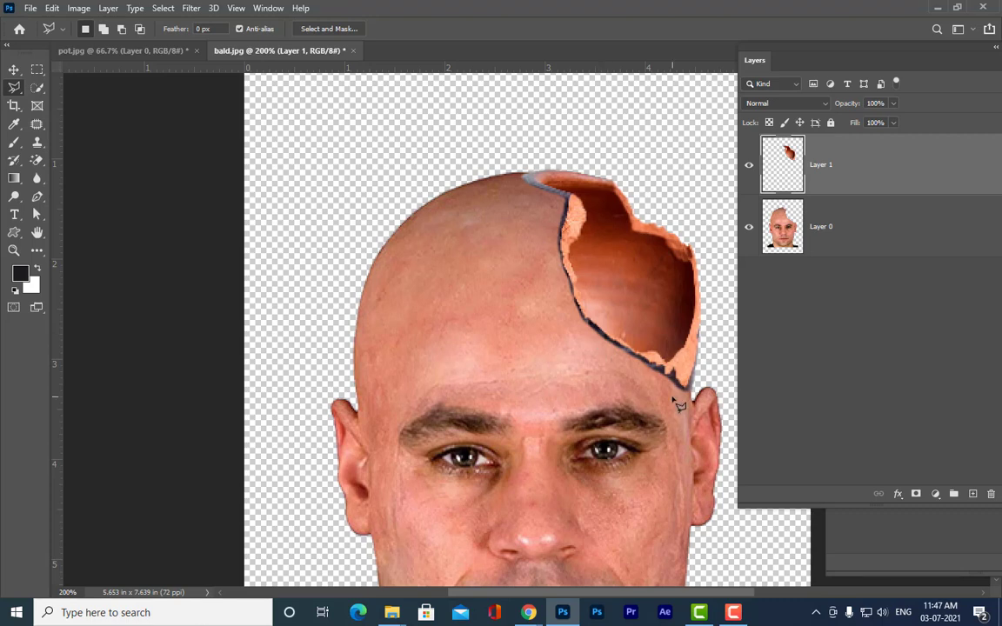
# Stamp all visible layers into a new merged layer above Layer 1.
pyautogui.moveTo(827, 51); pyautogui.dragTo(861, 87)
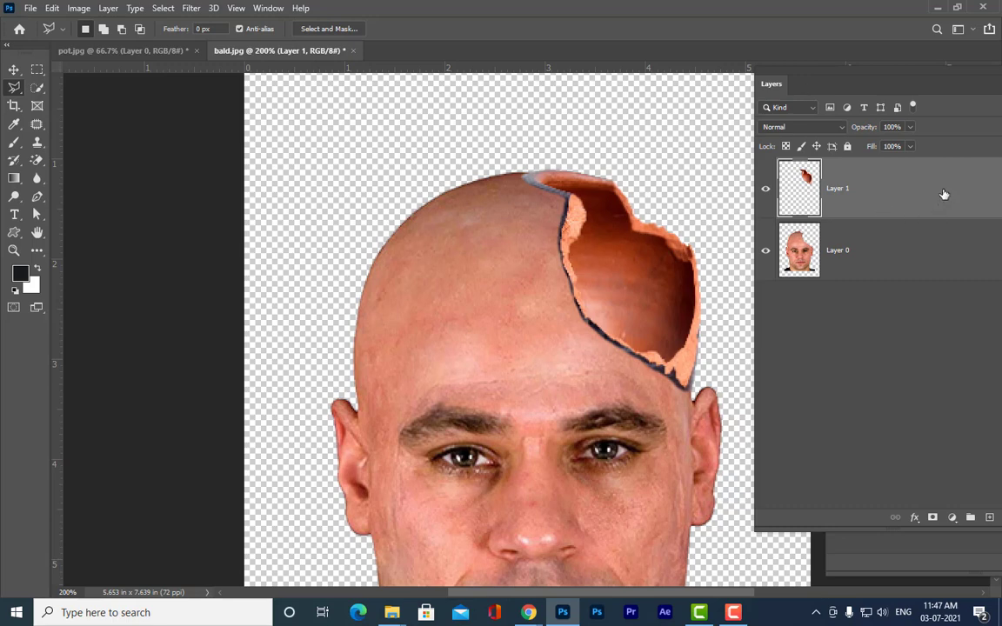
pyautogui.hotkey('ctrl', 'shift', 'alt', 'e')
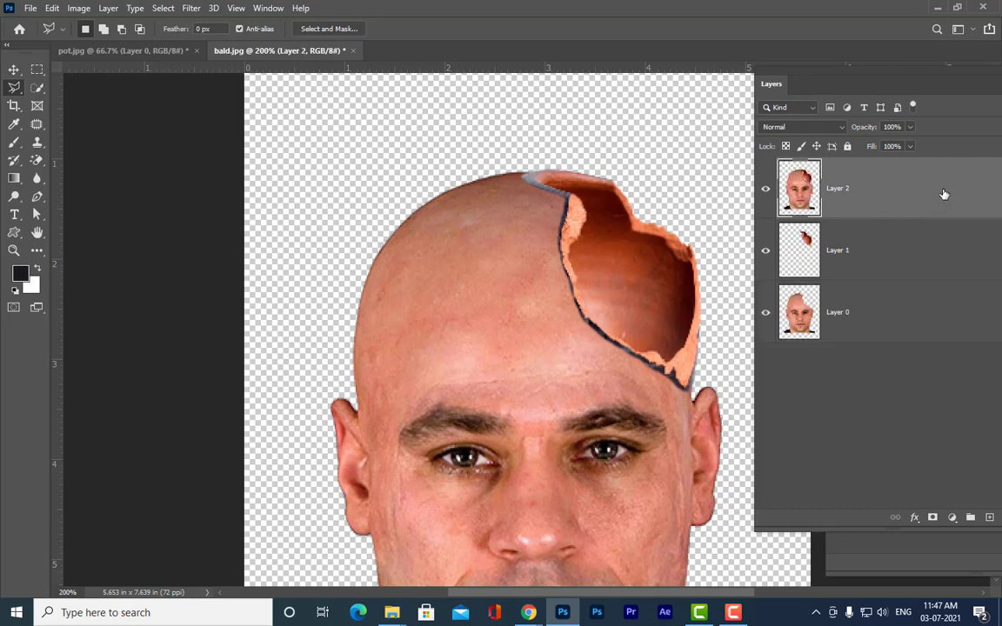
pyautogui.moveTo(779, 73); pyautogui.dragTo(829, 78)
# Clone forehead skin over the dark edge along the pot opening's lower rim on Layer 2, using a small Clone Stamp brush.
pyautogui.click(37, 142)
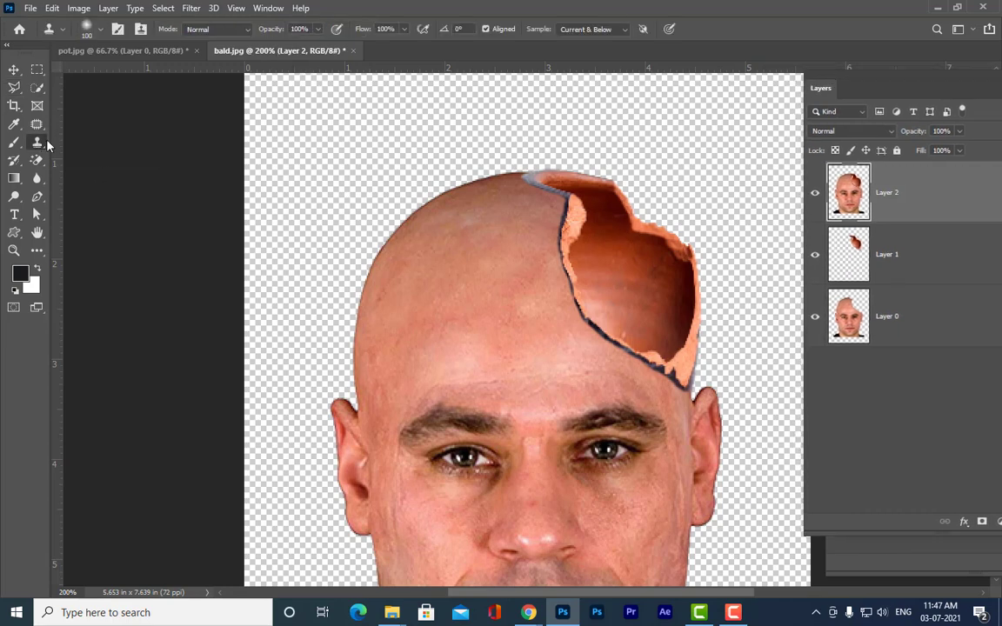
pyautogui.press('f')
pyautogui.press('f')
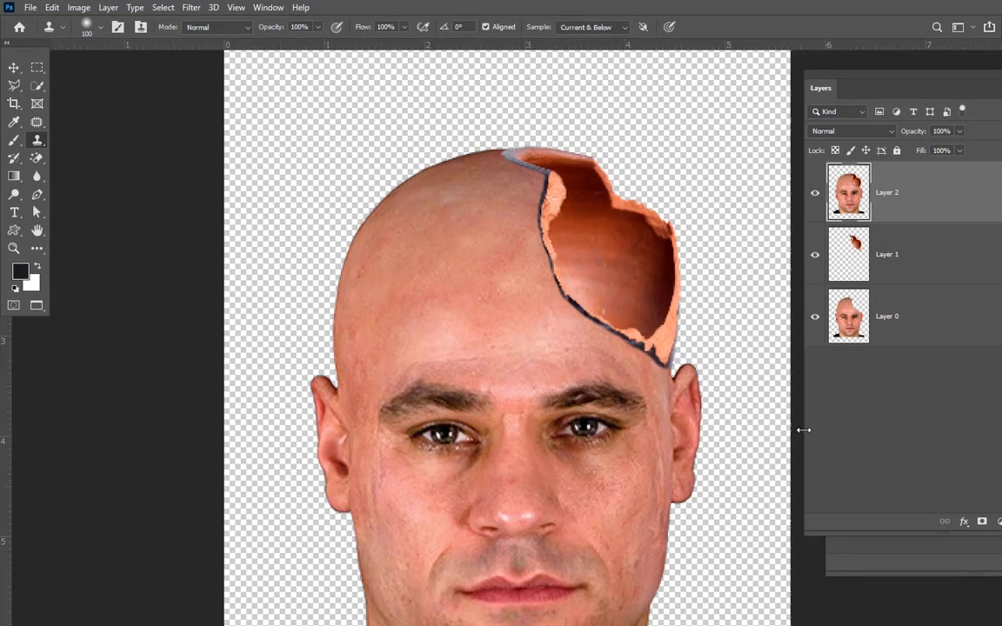
pyautogui.hotkey('ctrl', '+')
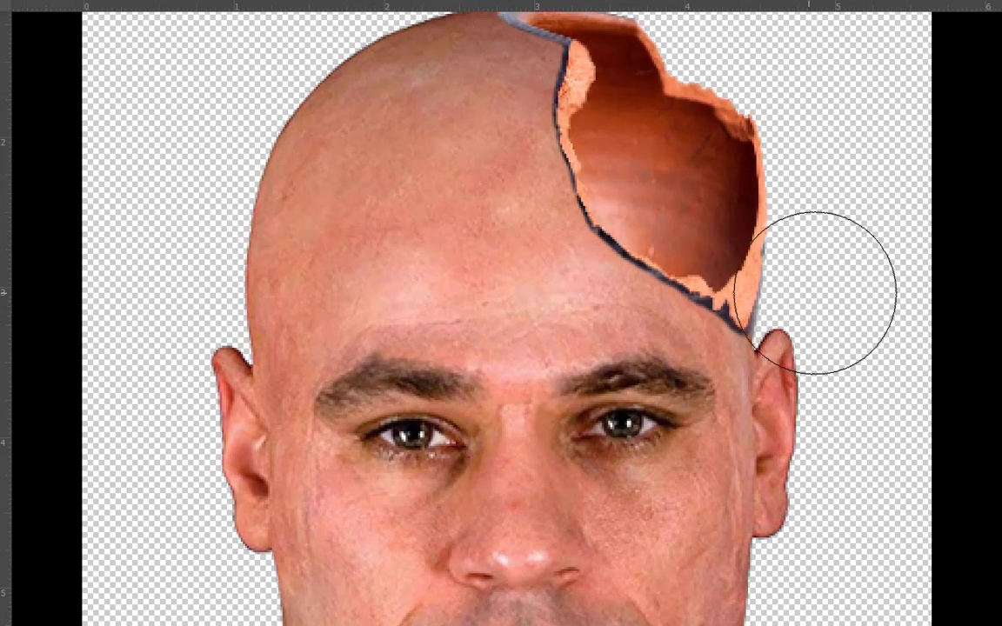
pyautogui.press('[')
pyautogui.press('[')
pyautogui.press('[')
pyautogui.press('[')
pyautogui.press('[')
pyautogui.press('[')
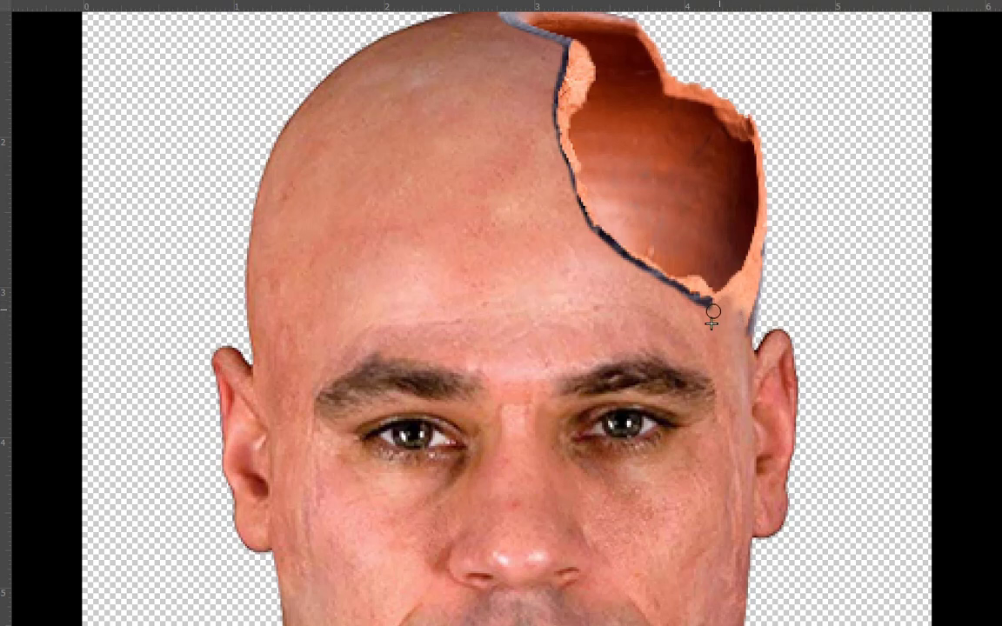
pyautogui.moveTo(708, 304)
pyautogui.mouseDown()
pyautogui.moveTo(689, 296)
pyautogui.moveTo(704, 300)
pyautogui.mouseUp()
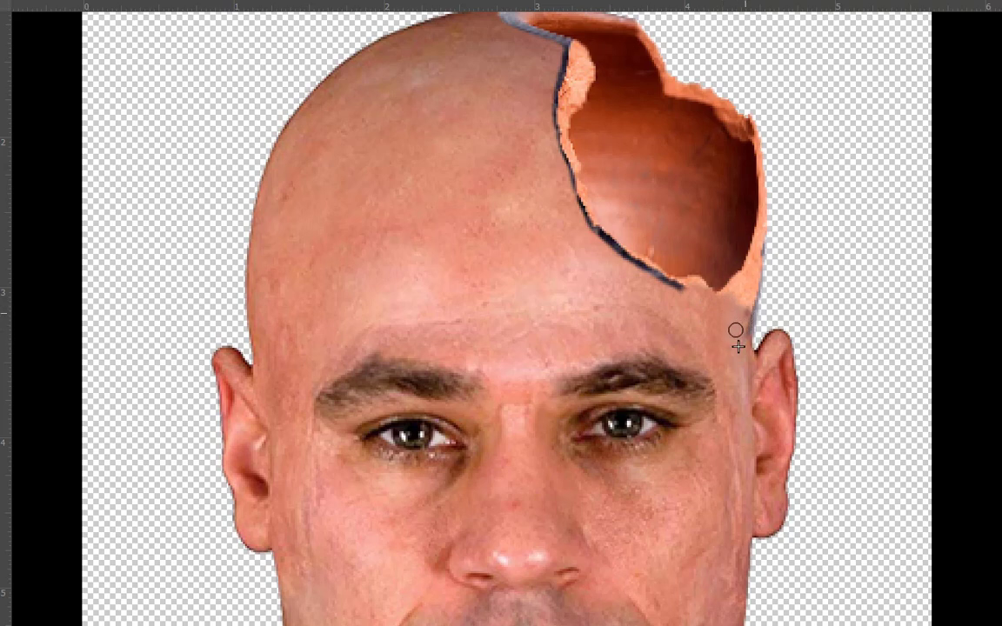
pyautogui.moveTo(688, 291)
pyautogui.mouseDown()
pyautogui.moveTo(649, 280)
pyautogui.moveTo(670, 293)
pyautogui.moveTo(642, 268)
pyautogui.mouseUp()
pyautogui.keyDown('alt'); pyautogui.click(638, 272); pyautogui.keyUp('alt')
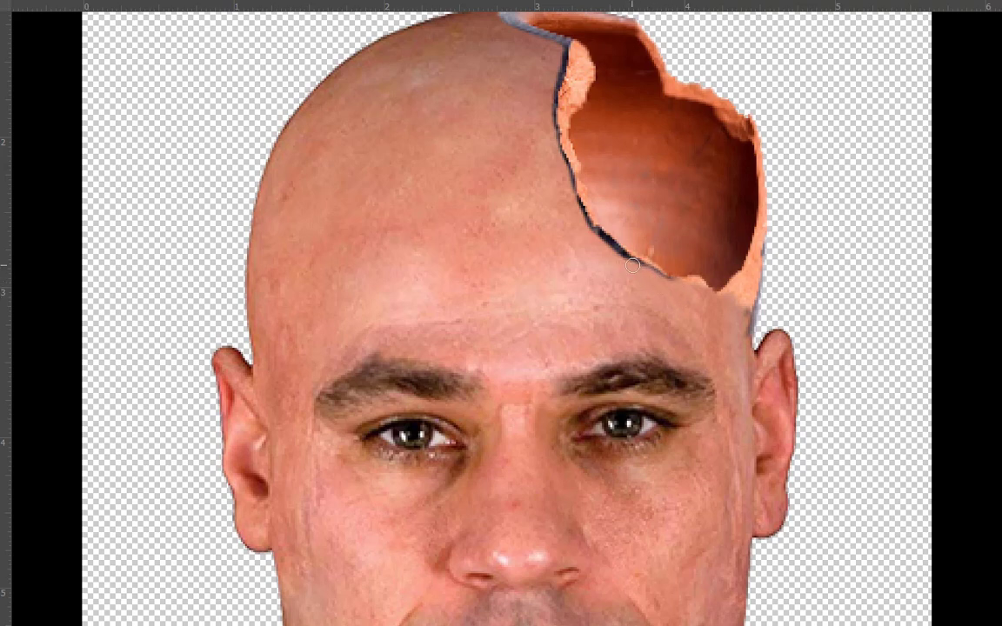
pyautogui.scroll(1, 683, 239)
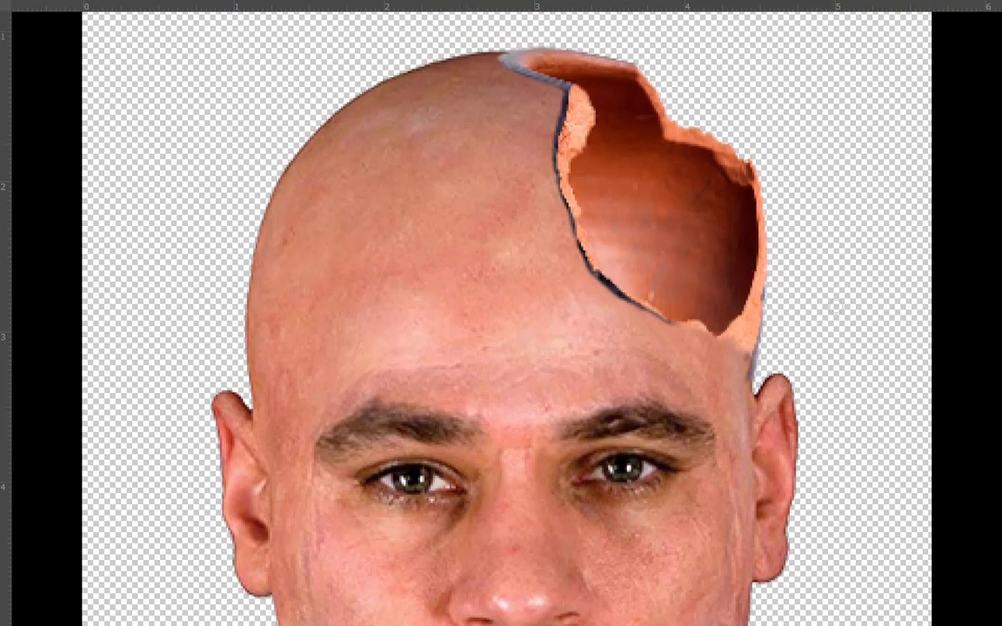
pyautogui.hotkey('ctrl', '+')
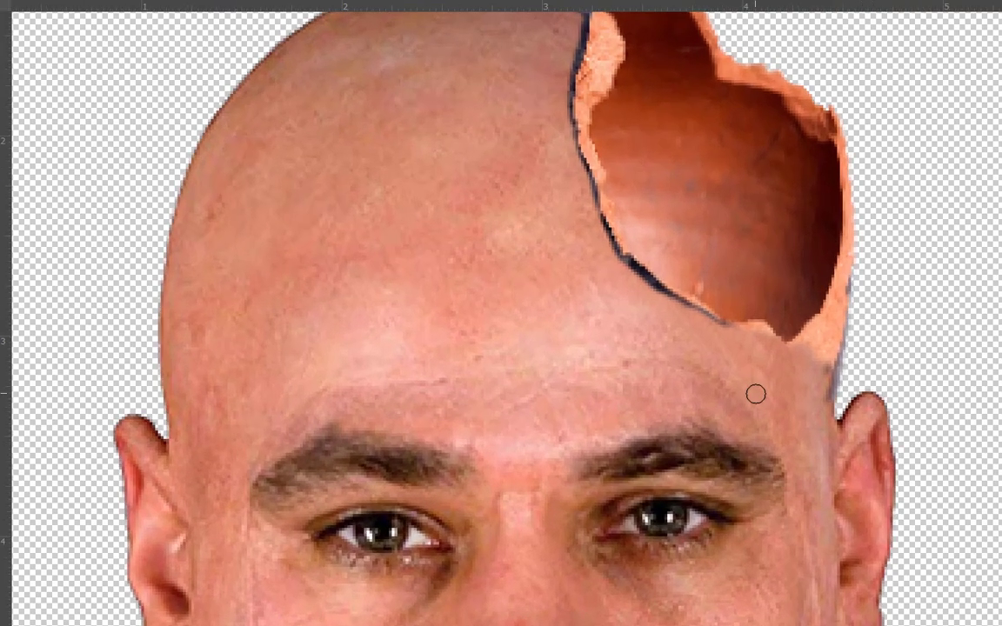